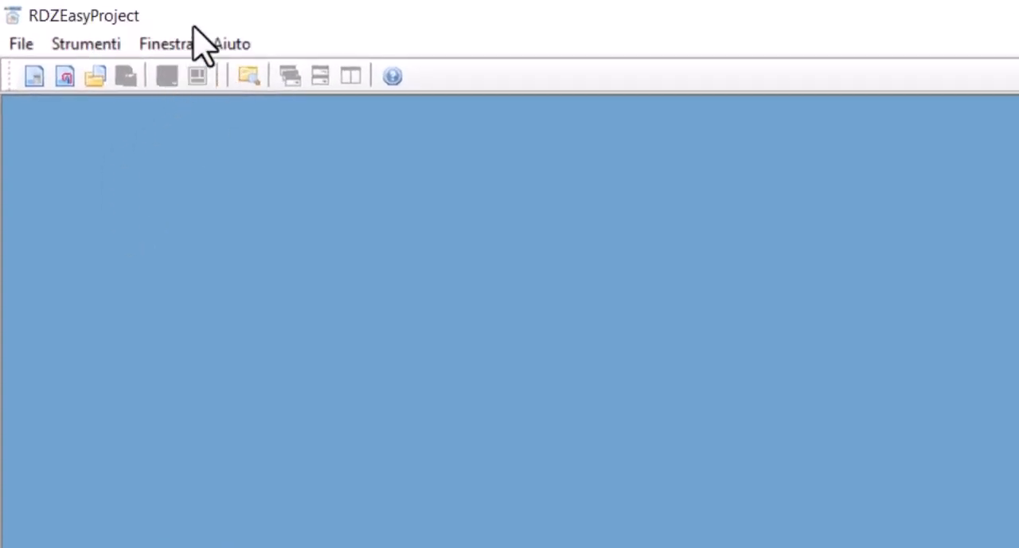
In the RDZ systems emission tool, select TF-B HP 10 mm + Easy Multistrato Ø16 and disable variable covering resistances
left_click(22, 44)
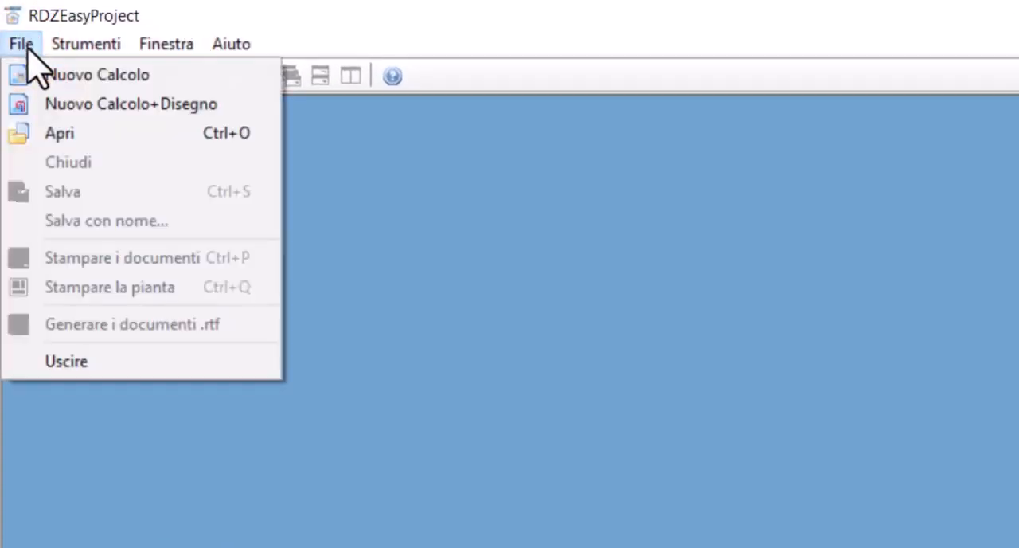
mouse_move(74, 48)
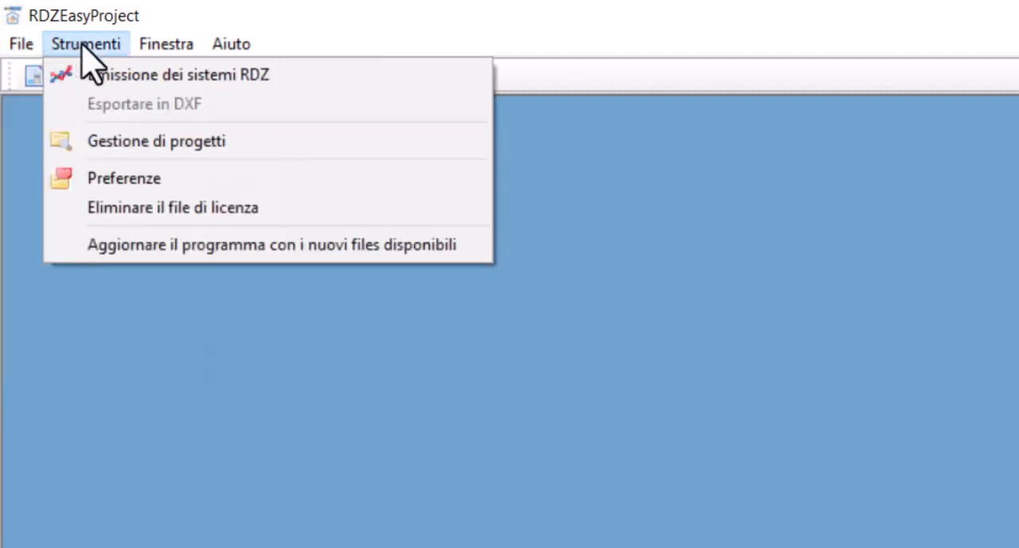
left_click(138, 74)
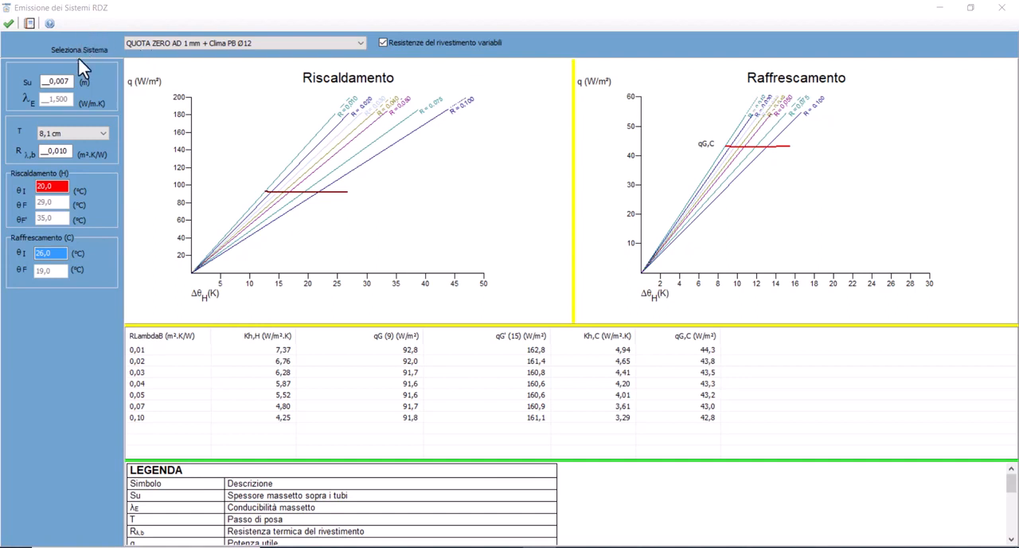
left_click(177, 46)
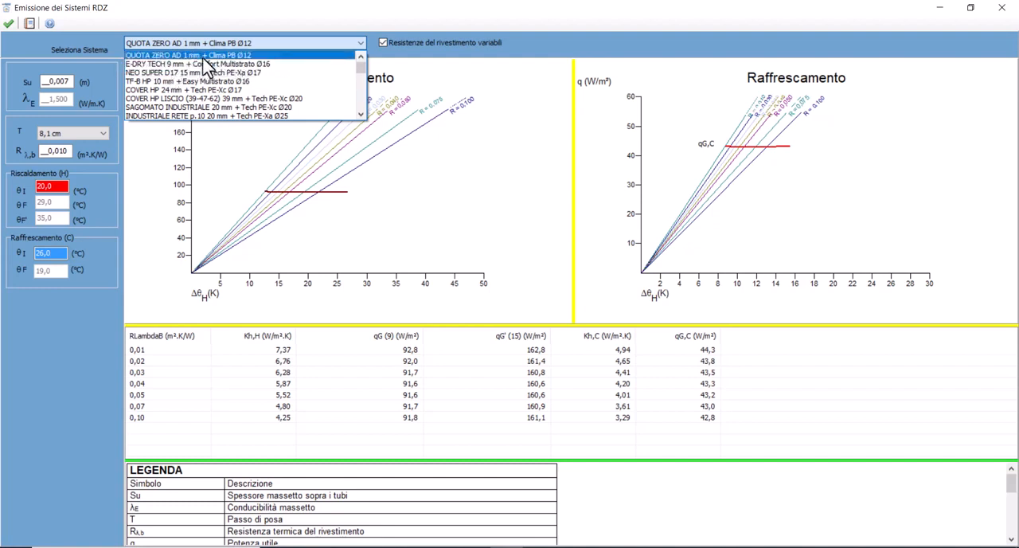
left_click(203, 56)
left_click(201, 46)
left_click(195, 80)
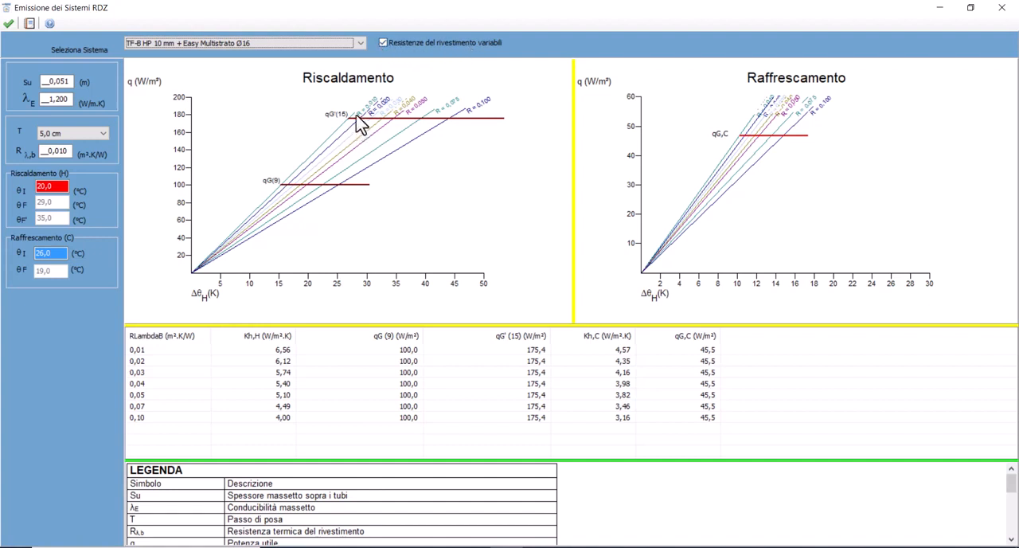
left_click(410, 47)
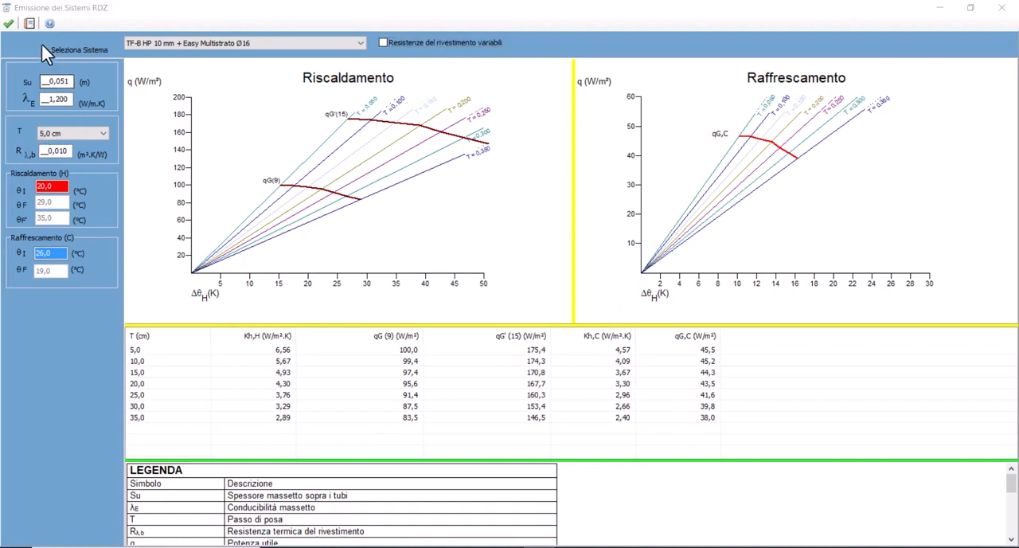
Export the emission report as RE.rtf and review the document in Word, closing both the report and the emission tool
left_click(29, 24)
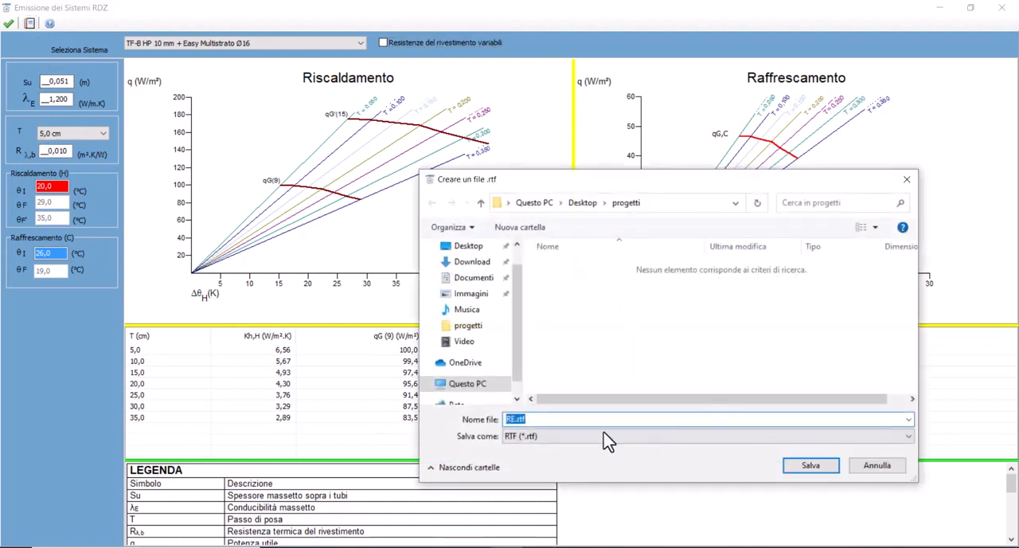
left_click(812, 465)
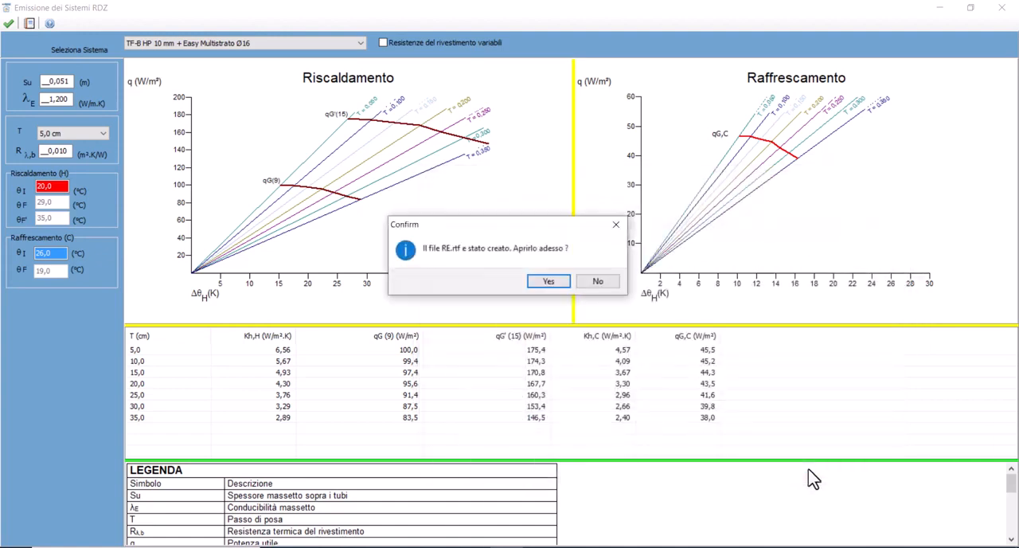
left_click(548, 281)
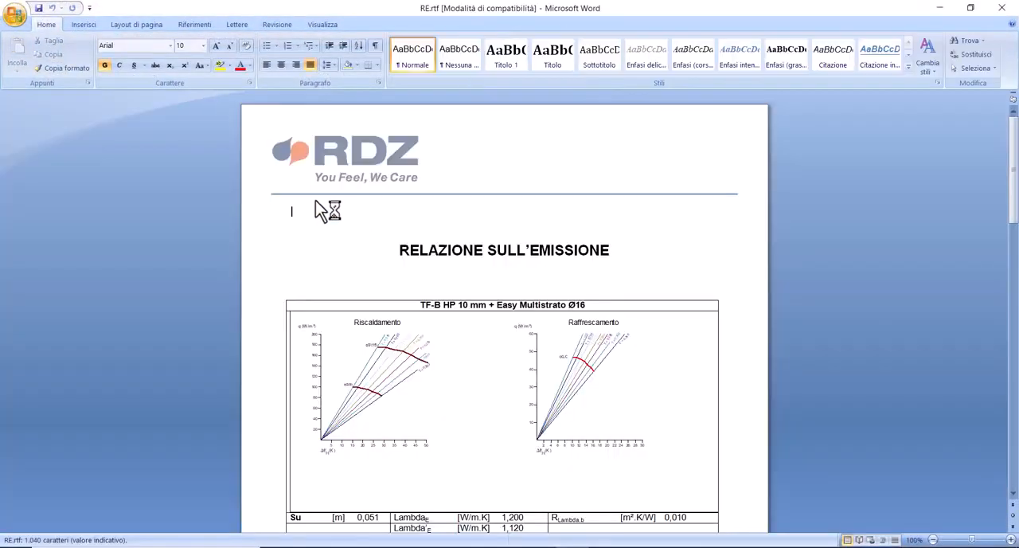
scroll(391, 263, "down", 9)
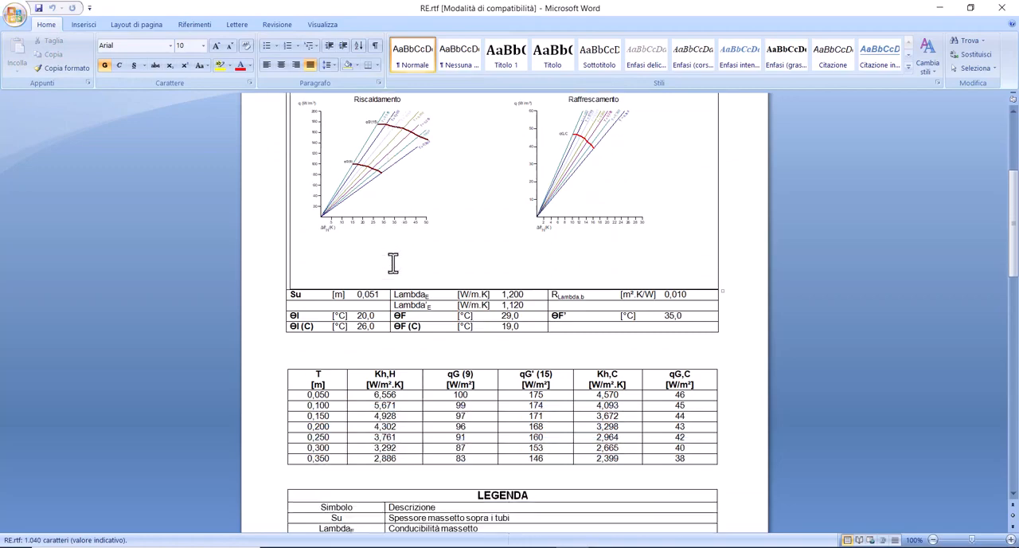
left_click(1001, 8)
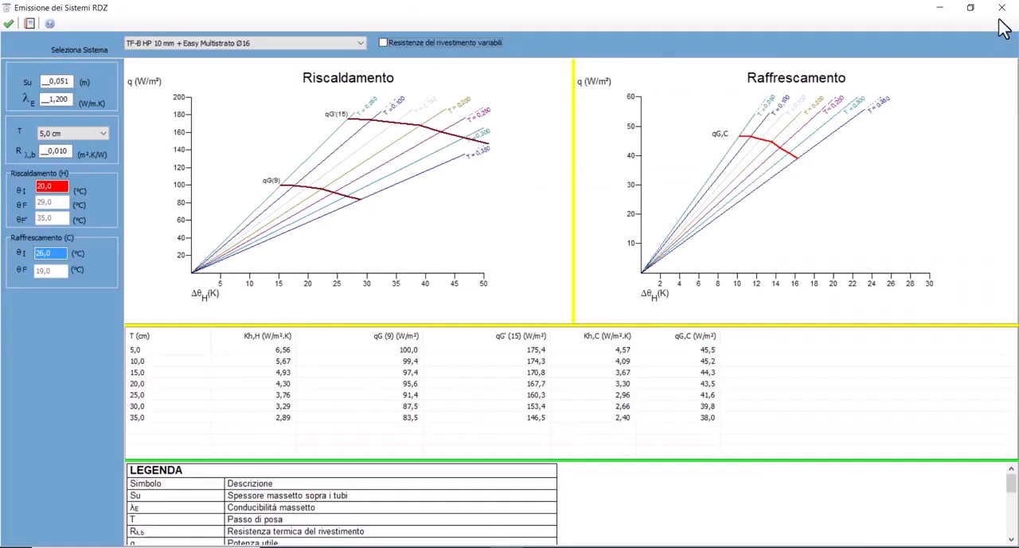
left_click(1003, 11)
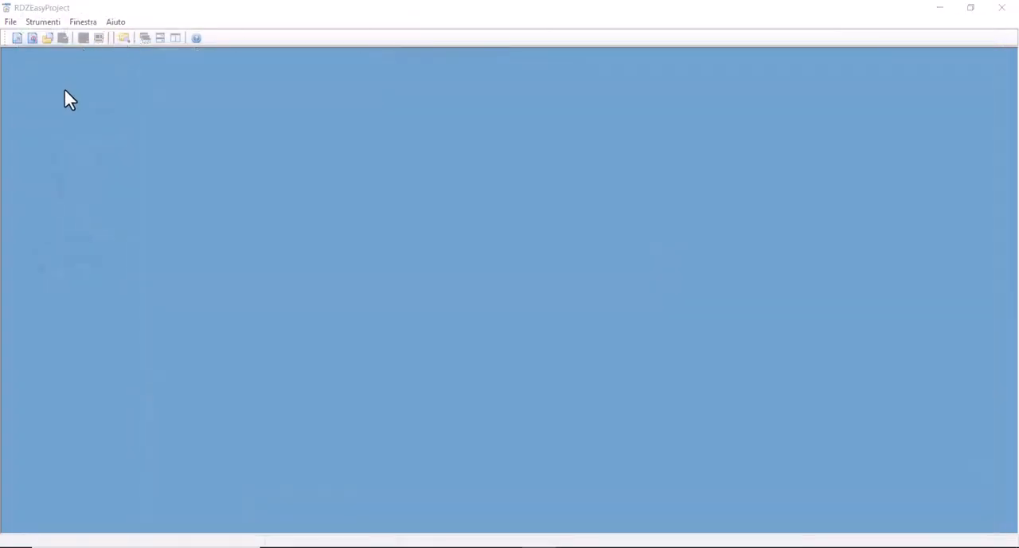
View the project management window and open the program preferences
left_click(44, 22)
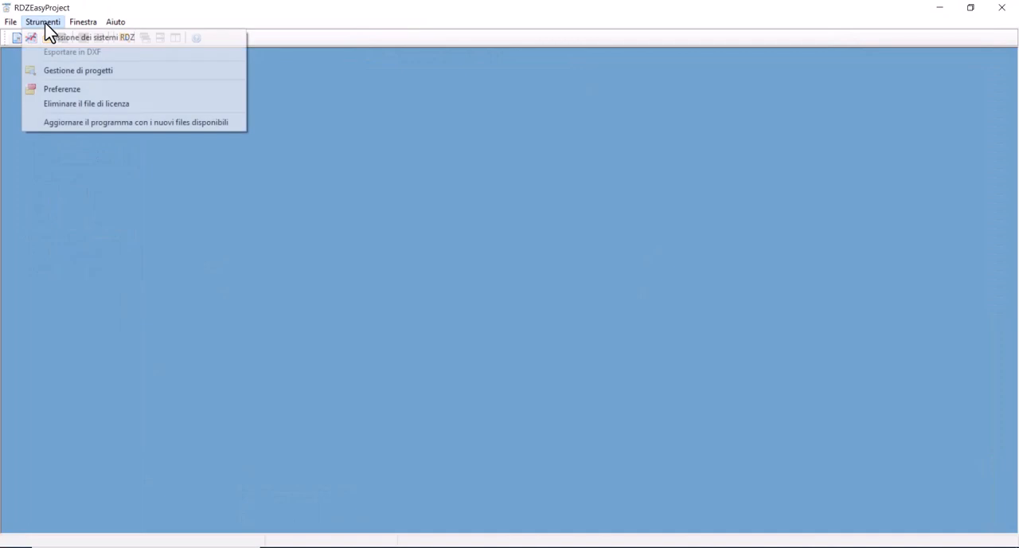
left_click(74, 70)
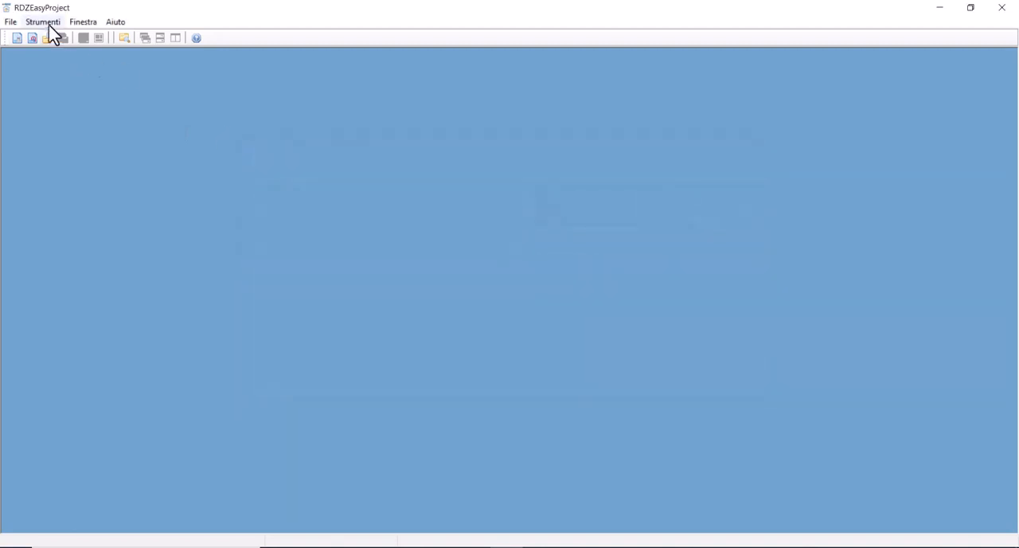
left_click(44, 22)
left_click(51, 90)
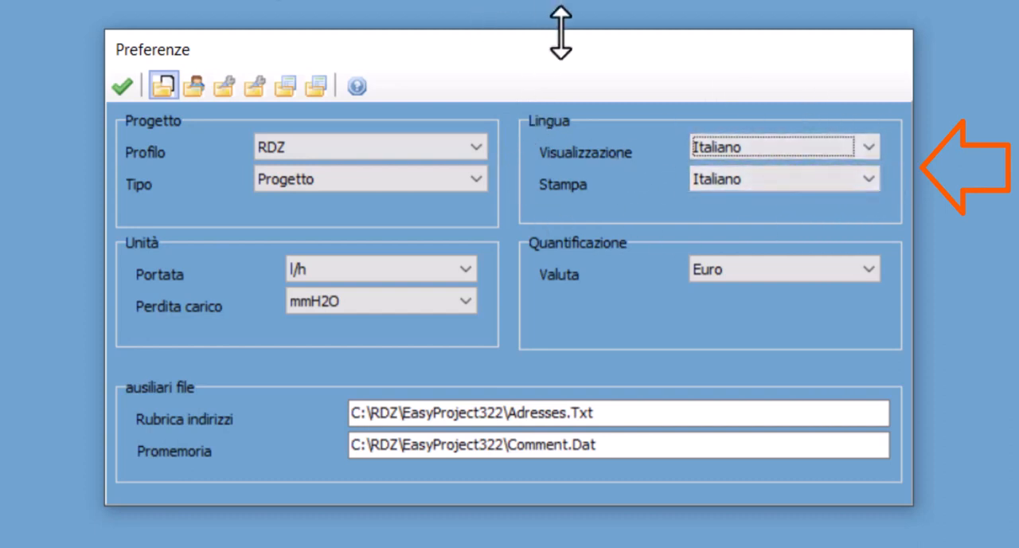
Switch the display language to English and back to Italiano
left_click(720, 146)
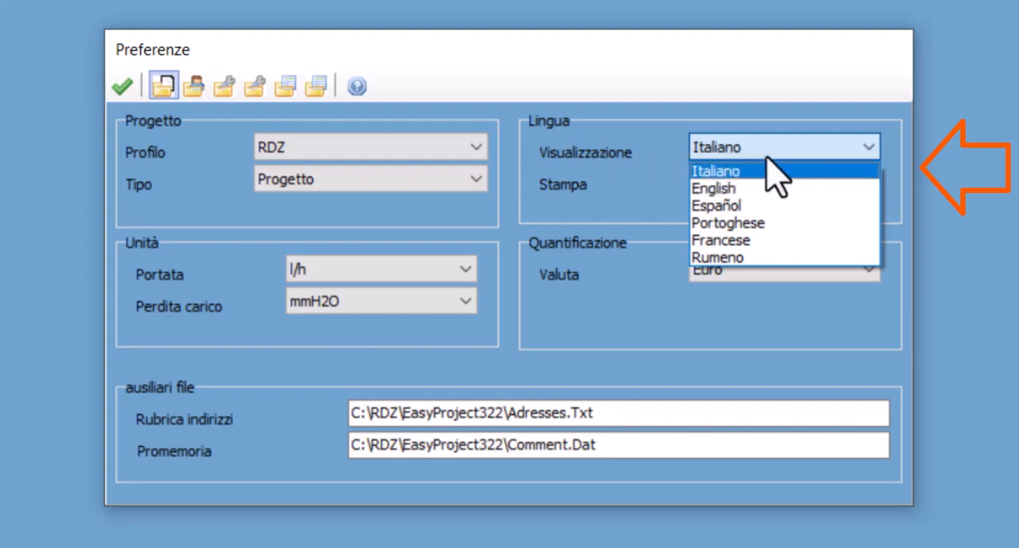
left_click(711, 188)
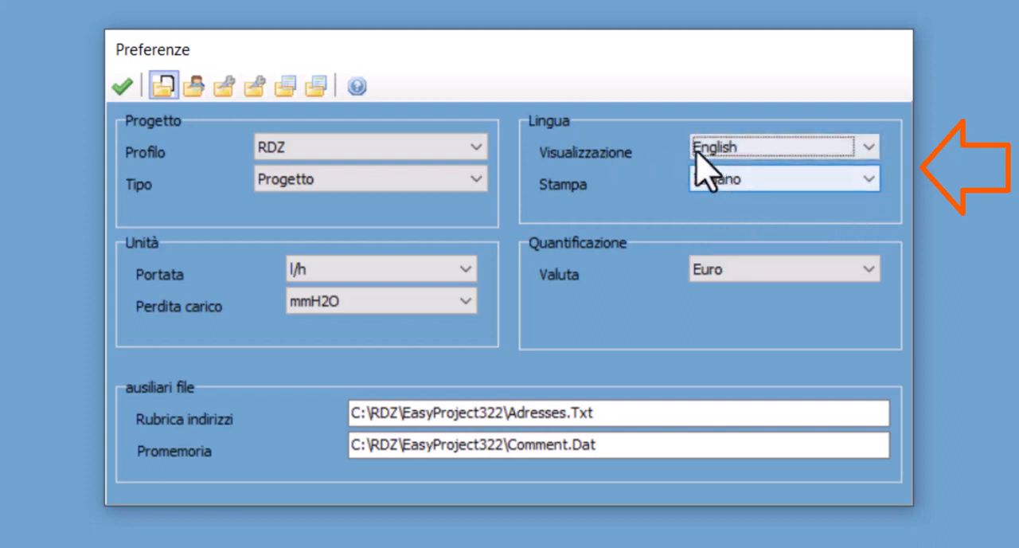
left_click(725, 148)
scroll(730, 183, "up", 2)
left_click(721, 170)
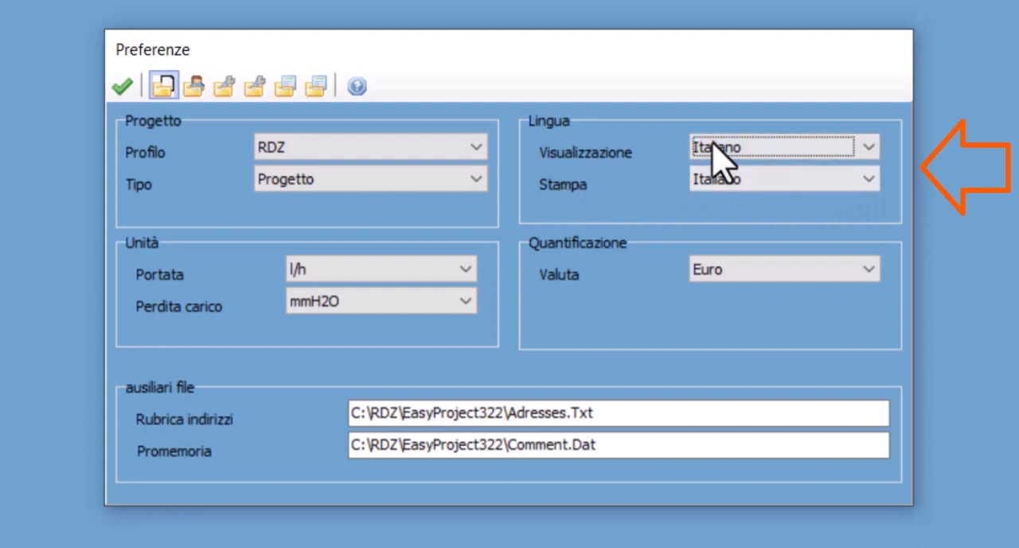
Switch the print language to English and back to Italiano
left_click(694, 183)
left_click(720, 218)
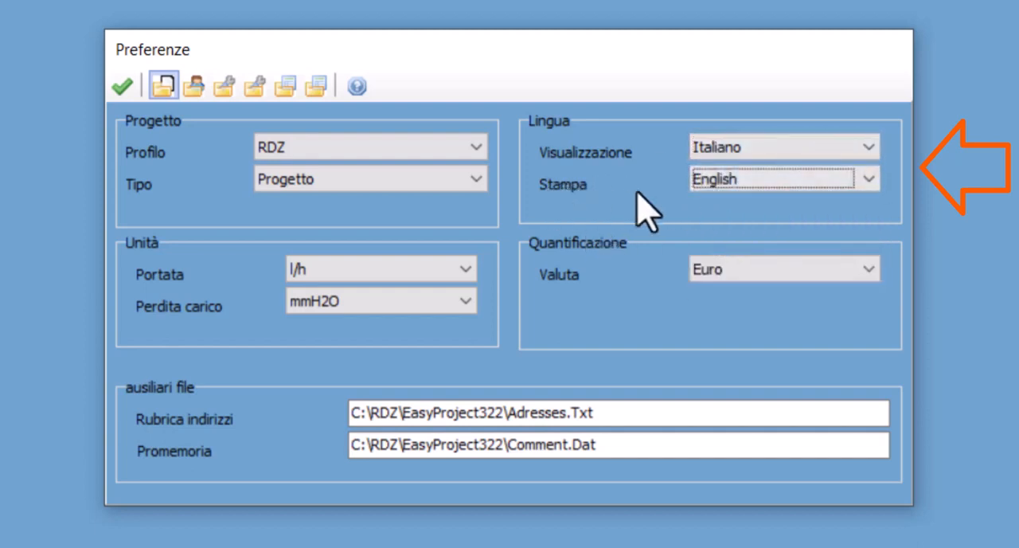
left_click(711, 182)
left_click(715, 203)
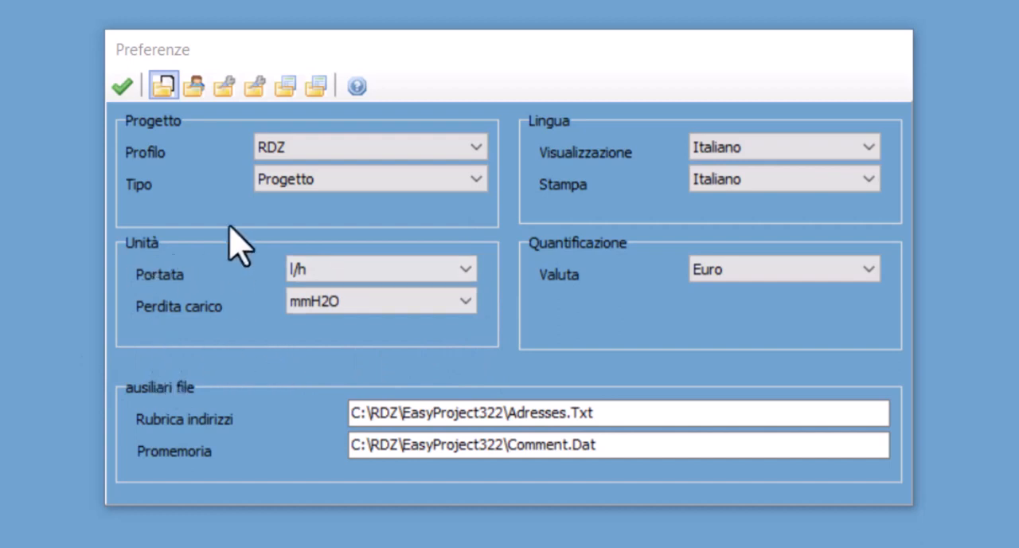
Examine the preference pages for owner details, heating and circuit defaults, cooling and quantification, and partners, currencies and project directories
left_click(193, 86)
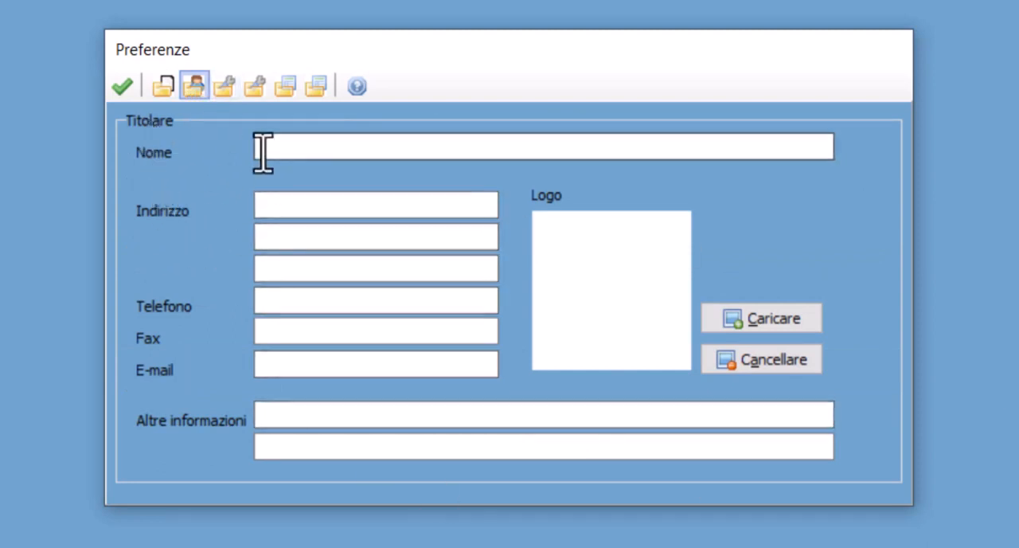
left_click(226, 85)
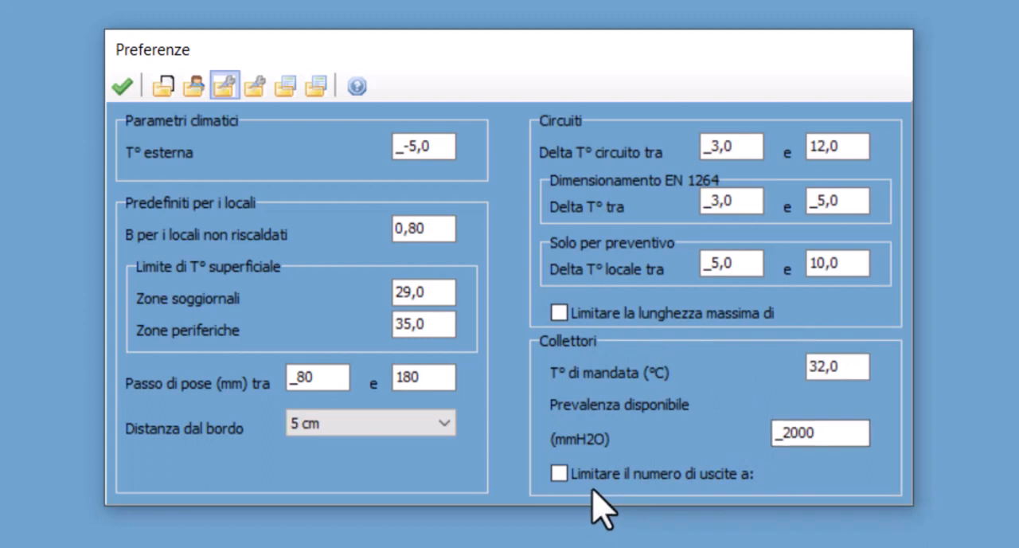
left_click(254, 86)
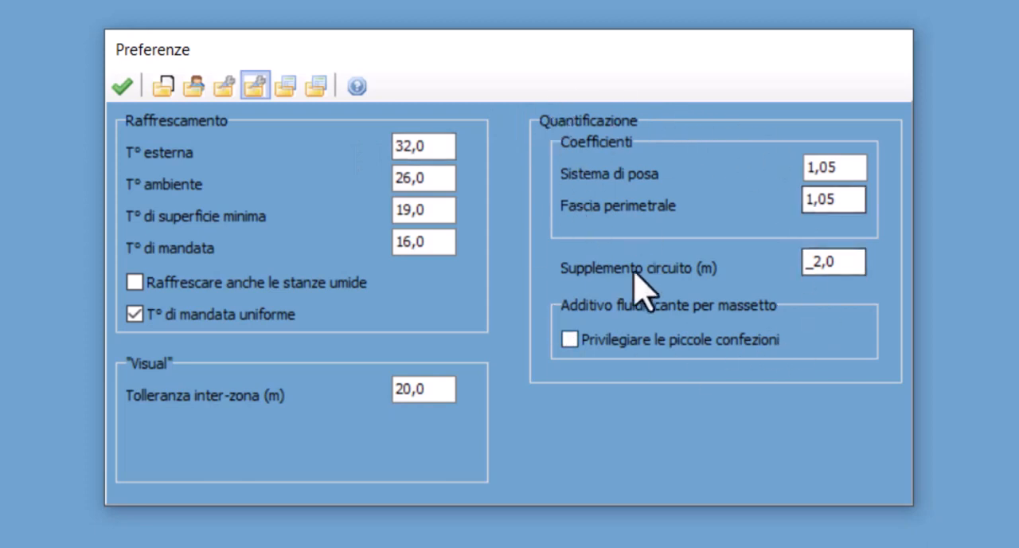
left_click(836, 263)
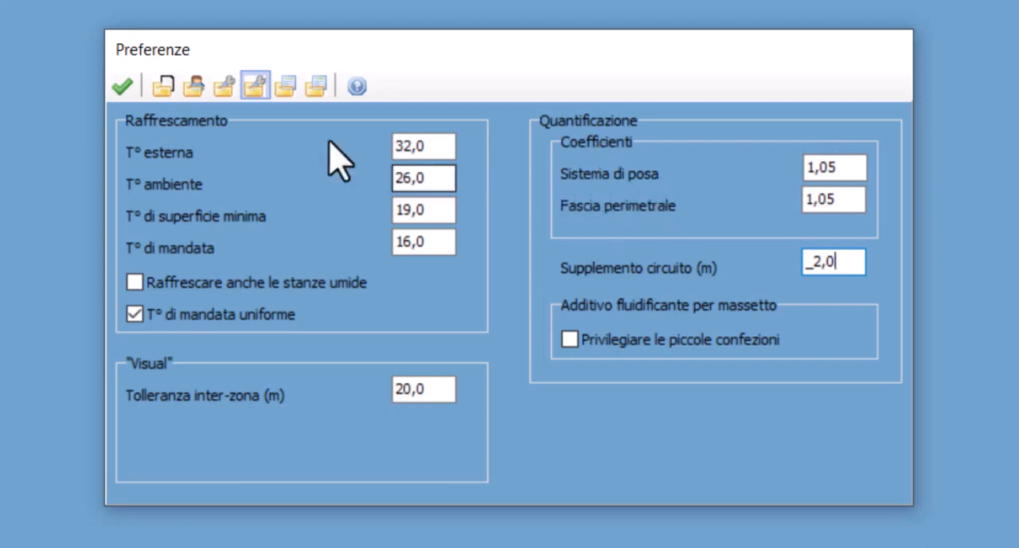
left_click(286, 88)
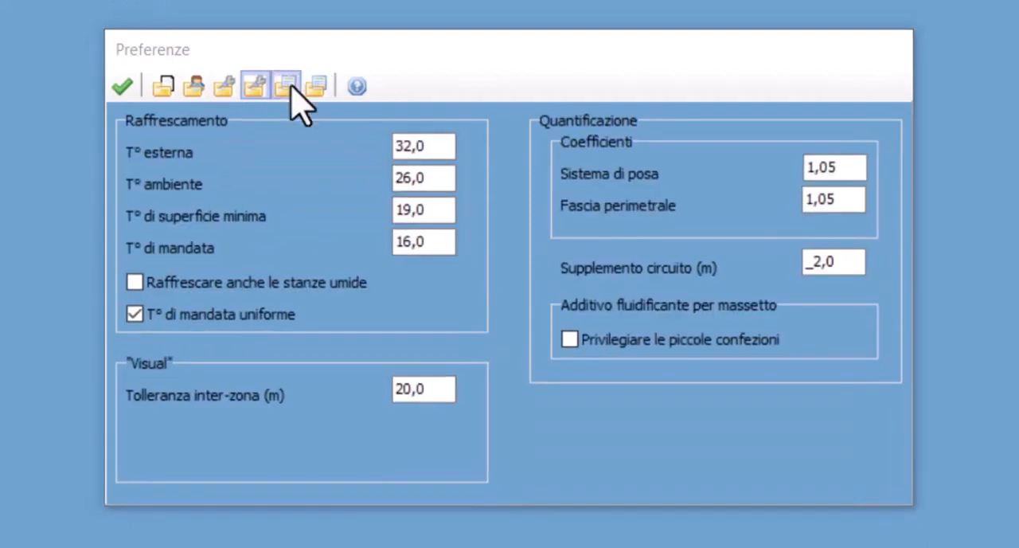
left_click(287, 87)
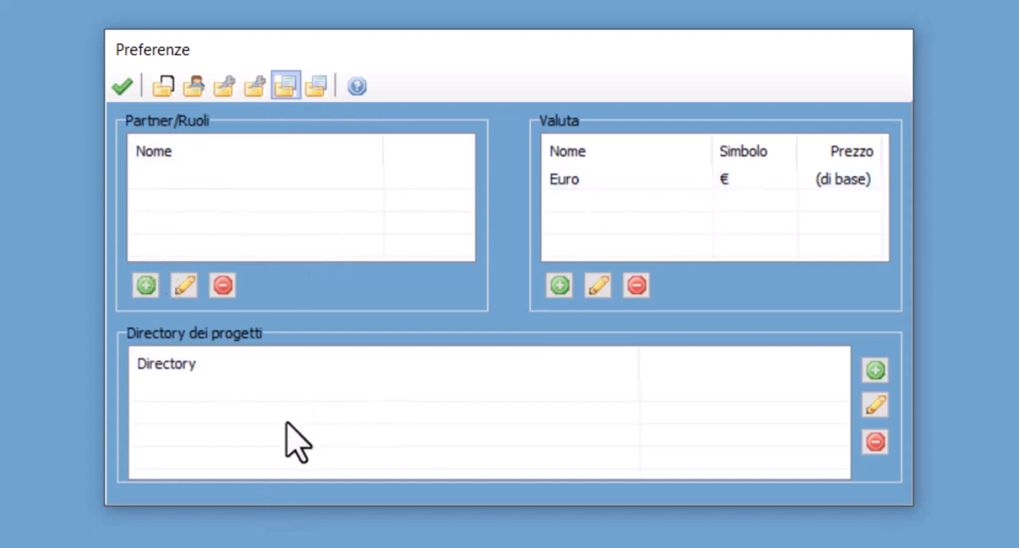
View the grid spacing values in the preferences, select 0,0500 m, and close the preferences
left_click(316, 86)
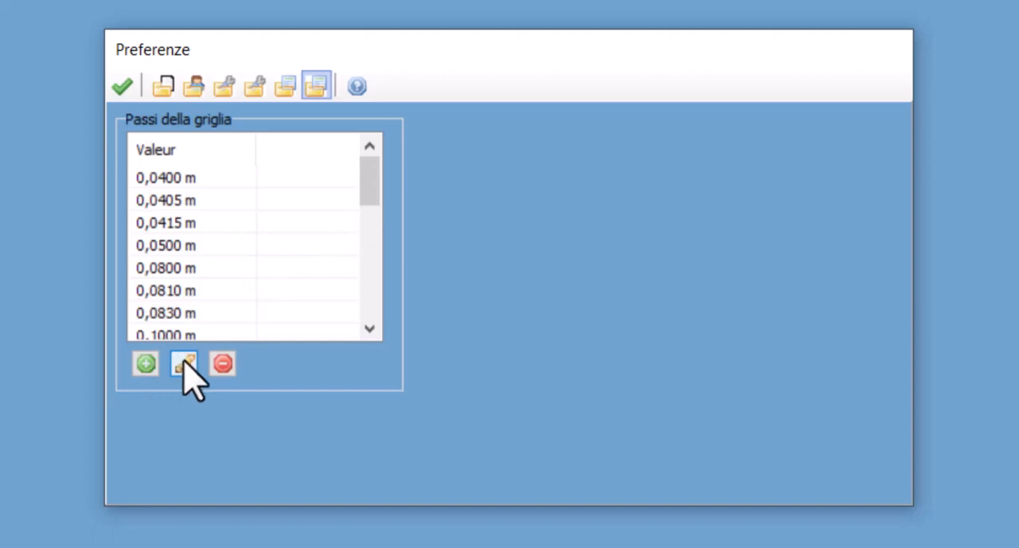
left_click(164, 180)
left_click(165, 224)
left_click(168, 246)
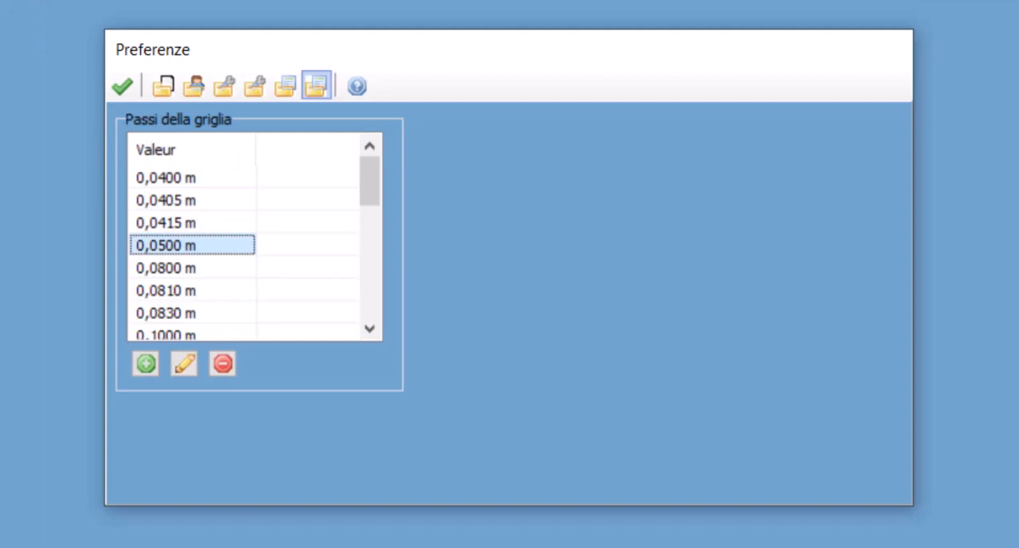
left_click(121, 86)
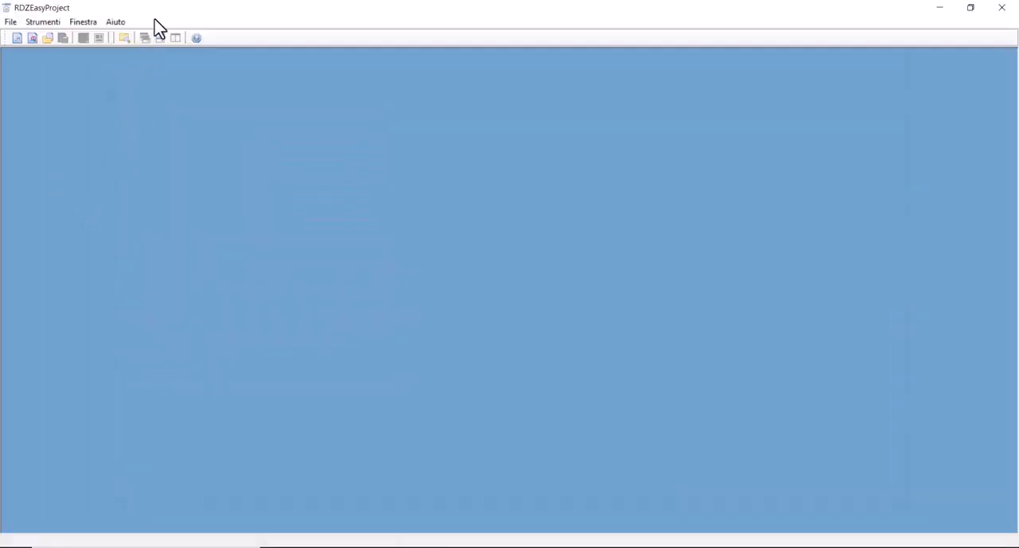
Check the RDZ server for available program and price list updates, and close the update window
left_click(43, 22)
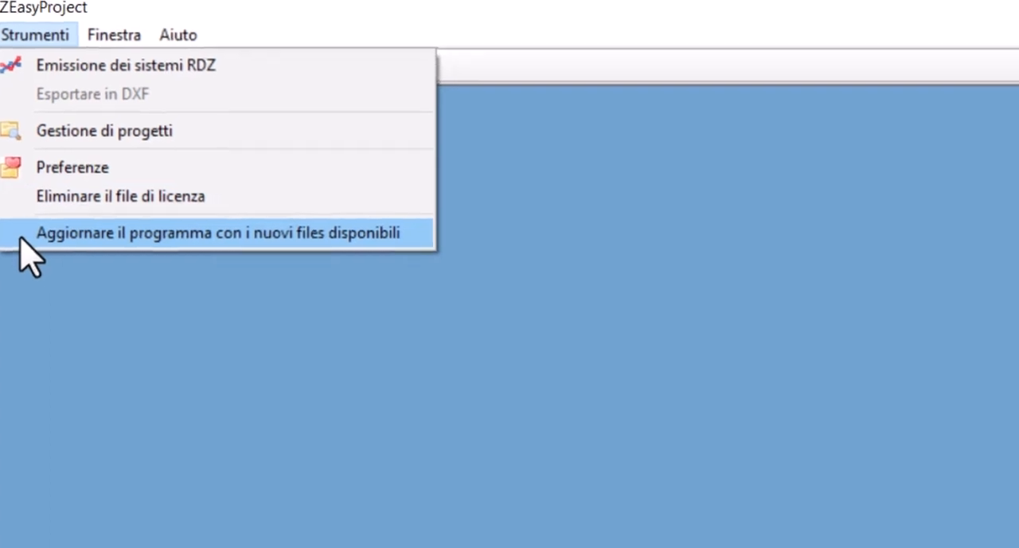
left_click(71, 249)
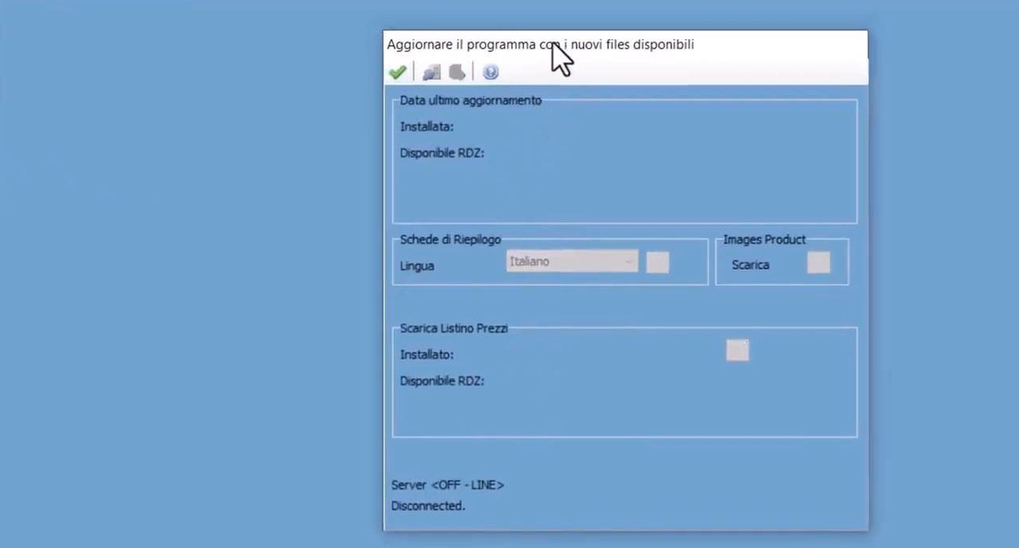
left_click_drag(549, 39, 391, 40)
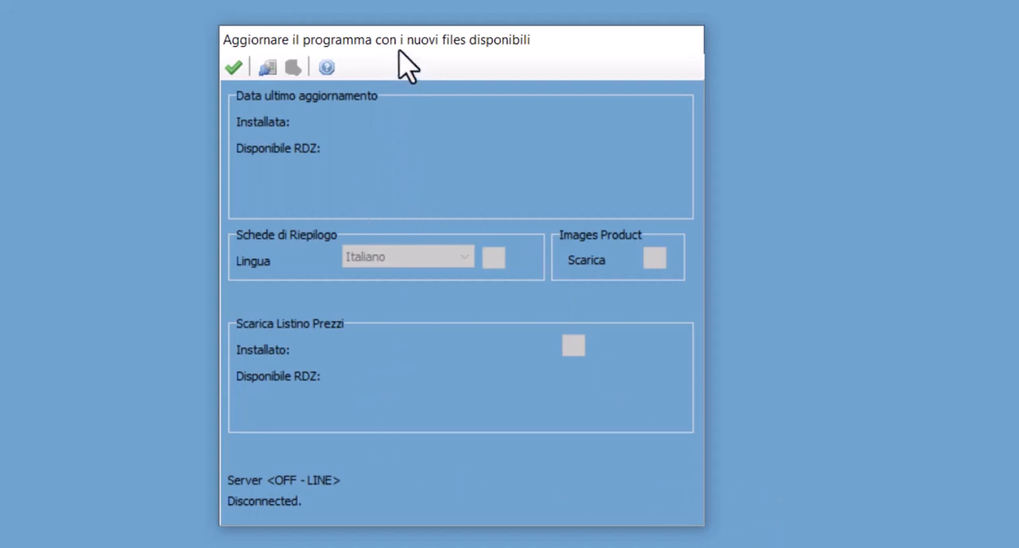
left_click(268, 67)
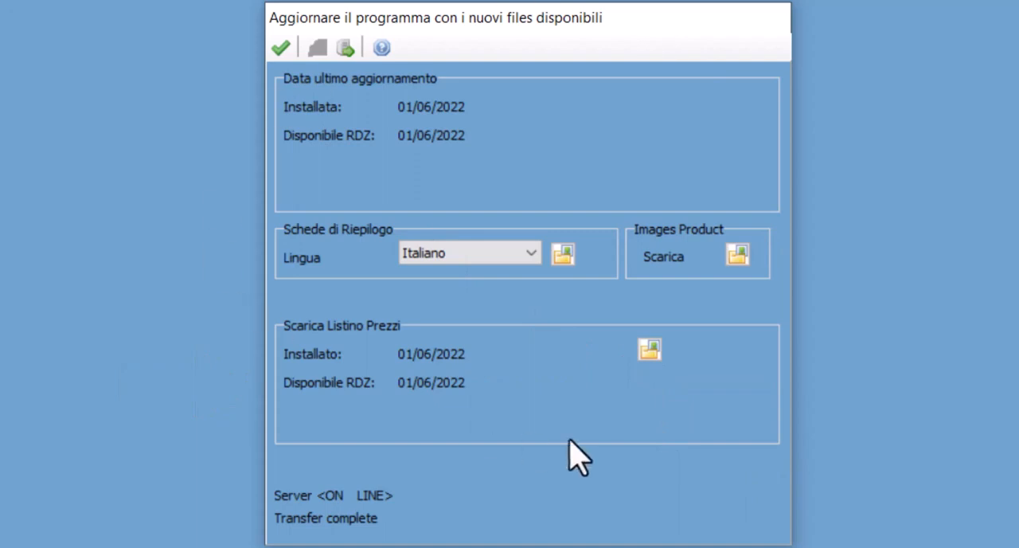
left_click(280, 49)
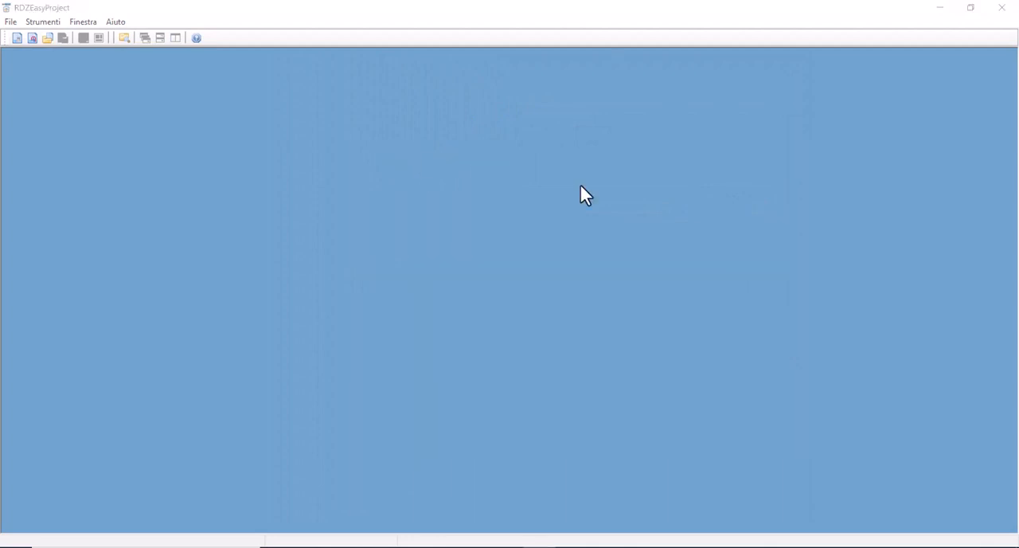
Look over the window arrangement options and create a new calculation-only project
left_click(84, 22)
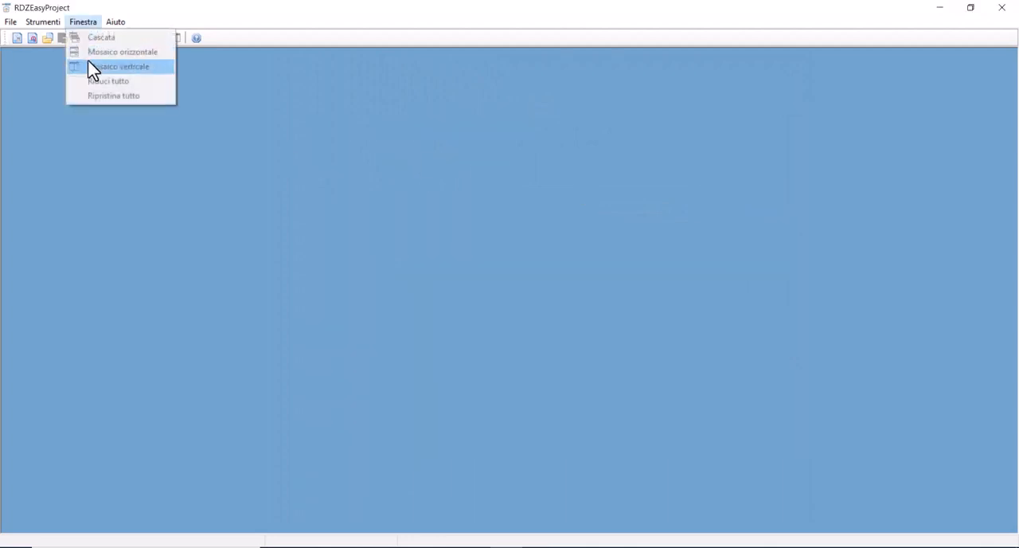
left_click(150, 15)
left_click(10, 22)
left_click(19, 36)
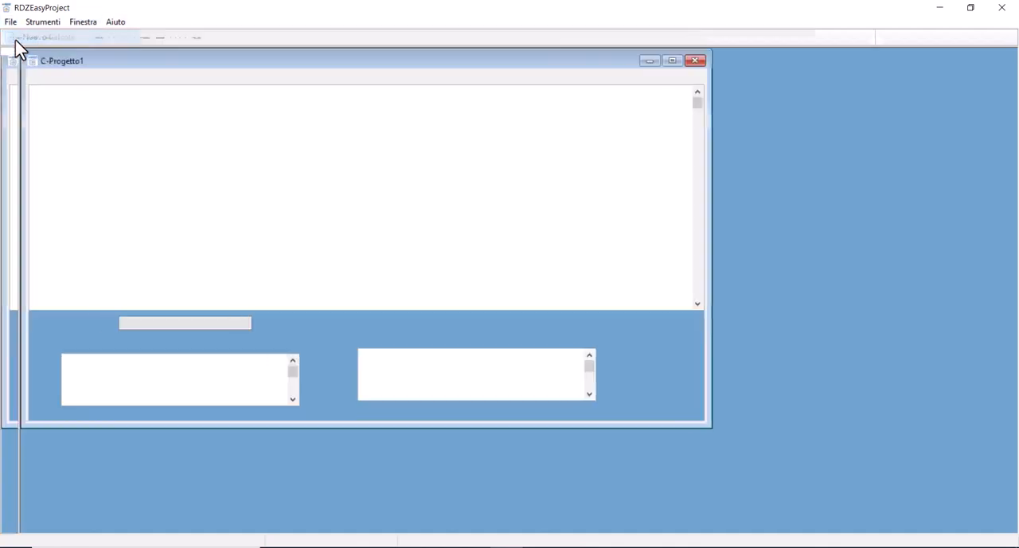
Accept the first project's general parameters and create a second calculation-only project with its default parameters
left_click(132, 24)
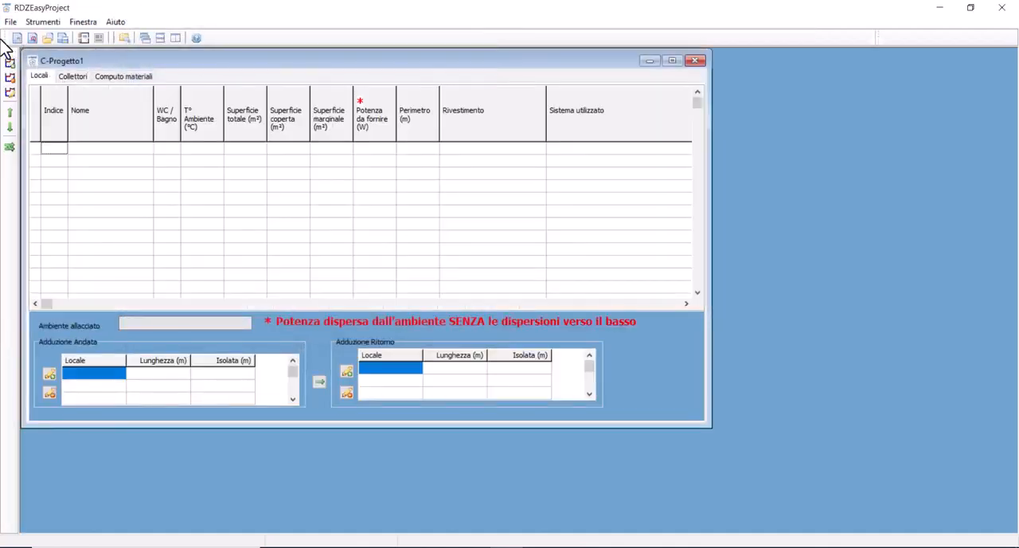
left_click(11, 24)
left_click(17, 39)
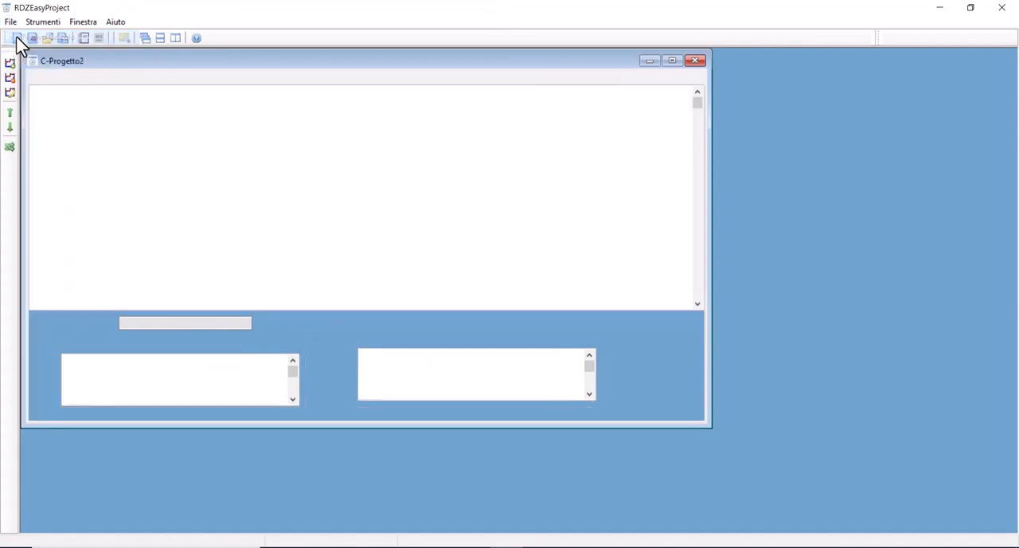
left_click(133, 26)
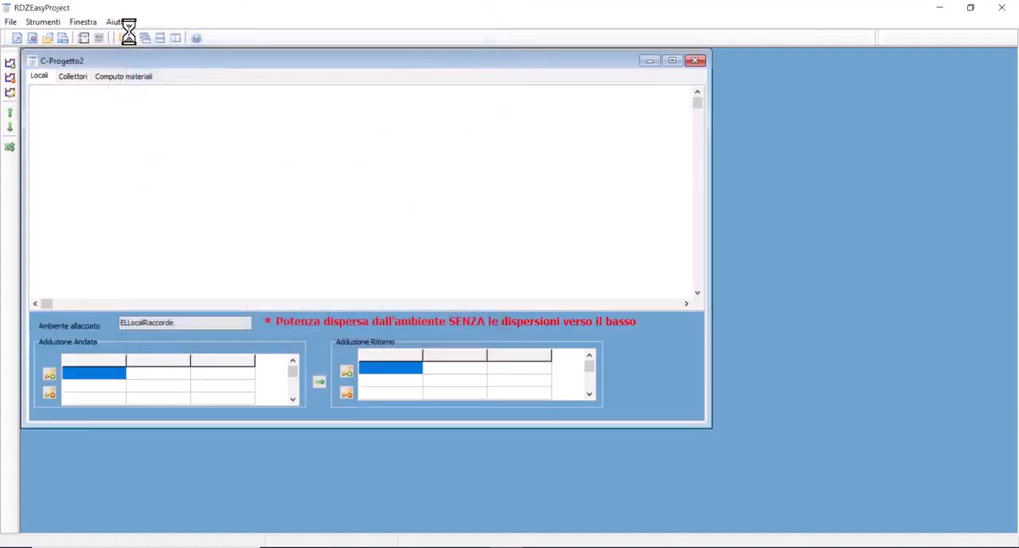
Arrange the two project windows in a cascade and in a horizontal mosaic
left_click(83, 22)
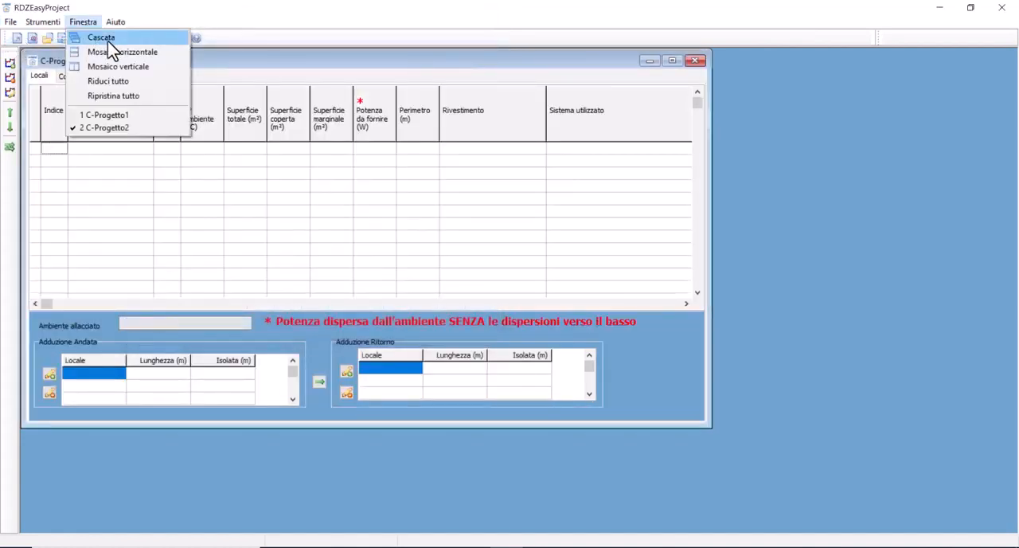
left_click(99, 39)
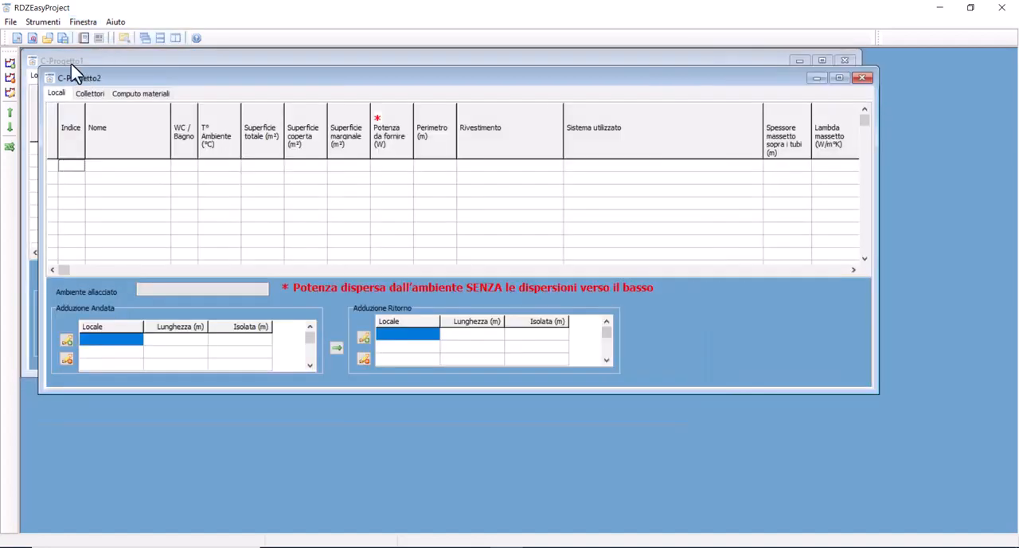
left_click(84, 22)
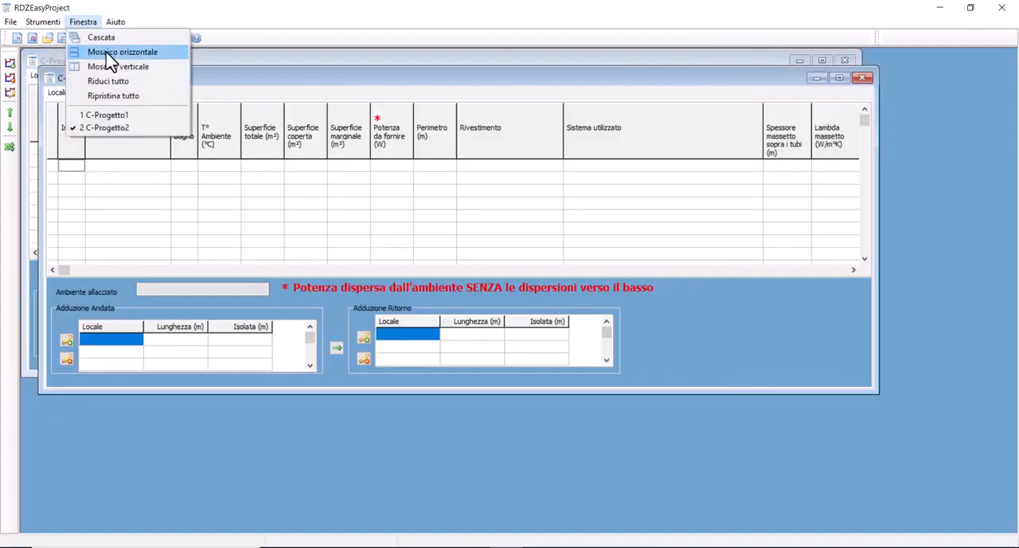
left_click(111, 53)
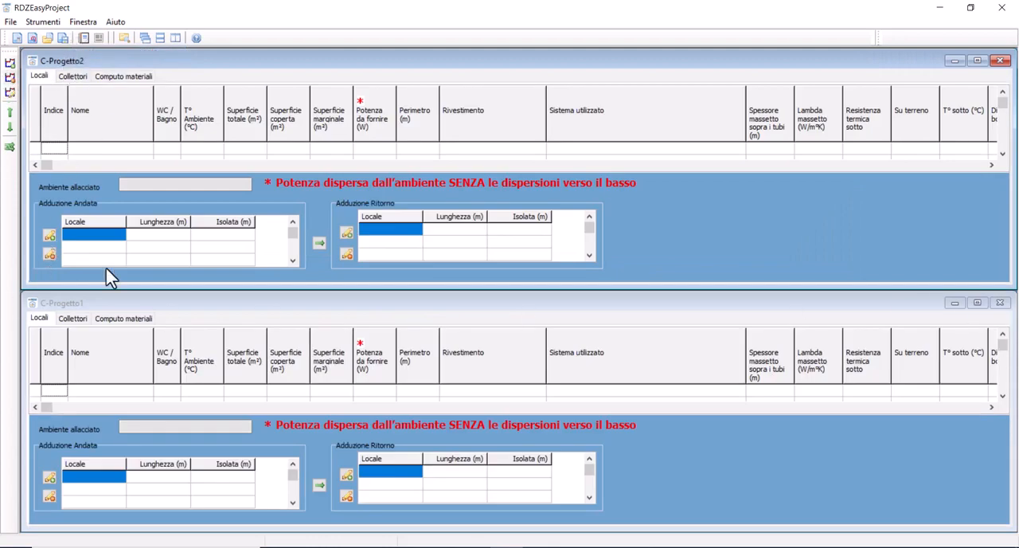
Tile the two project windows in a vertical mosaic and minimise them all
left_click(82, 21)
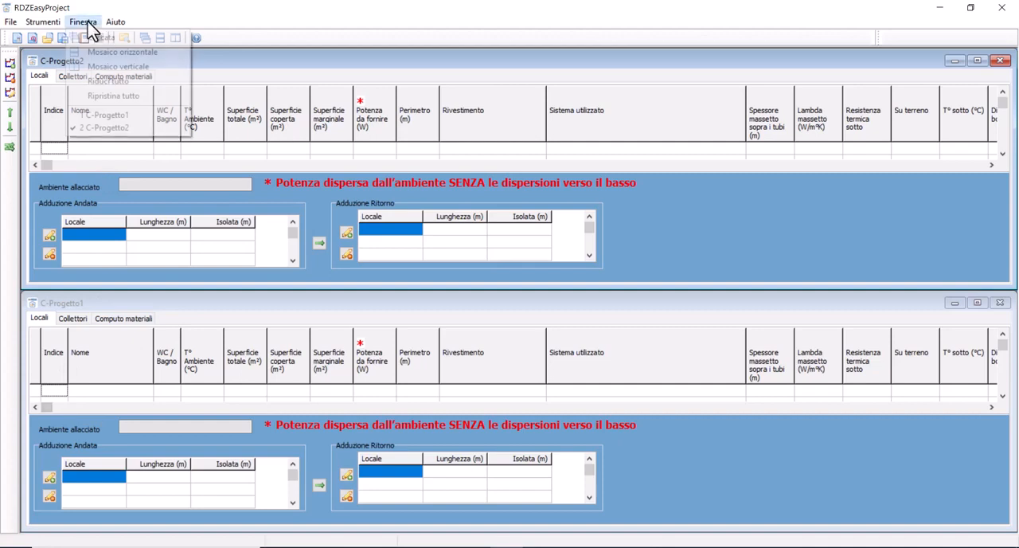
left_click(103, 67)
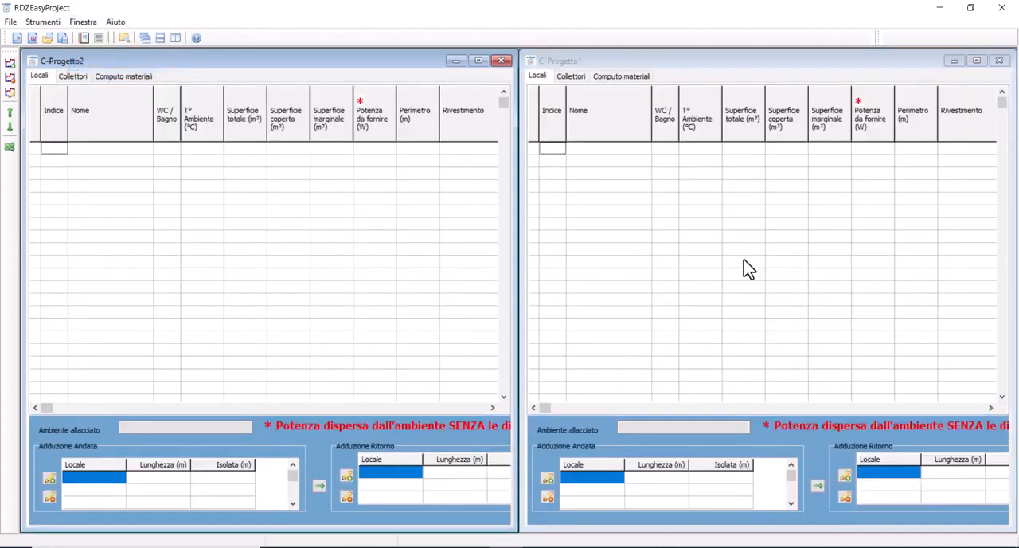
left_click(83, 22)
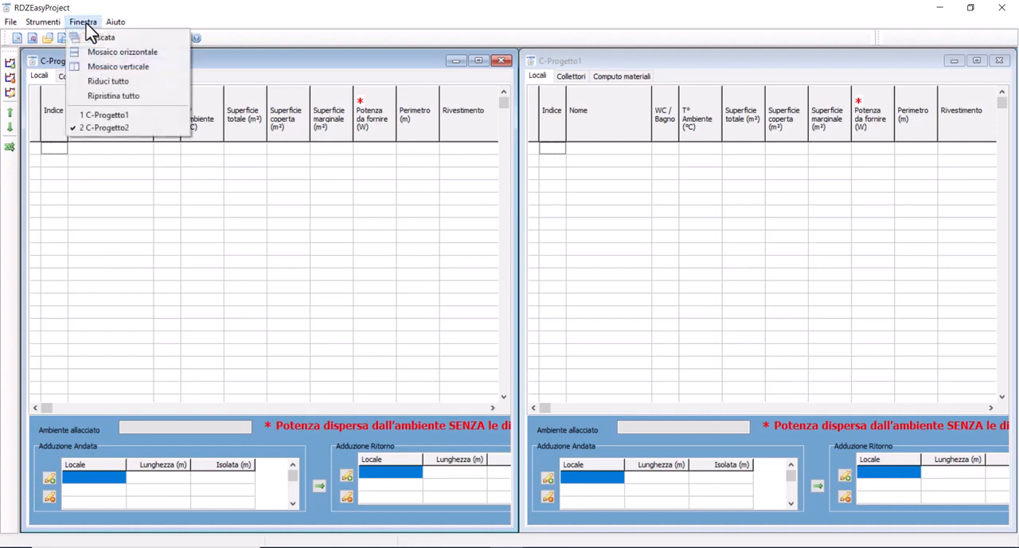
left_click(111, 81)
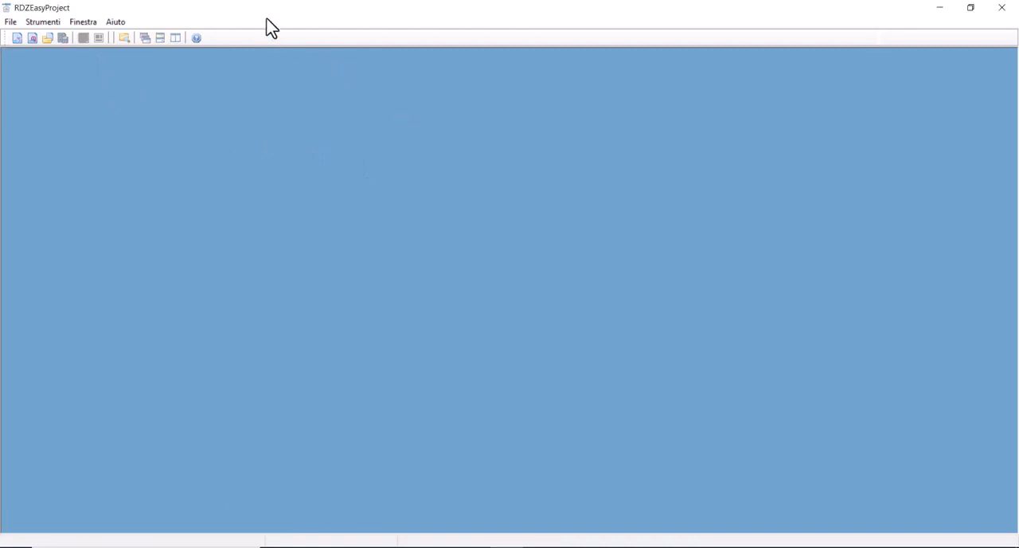
View the online help home page and the program's version and licence information, closing each window
left_click(117, 24)
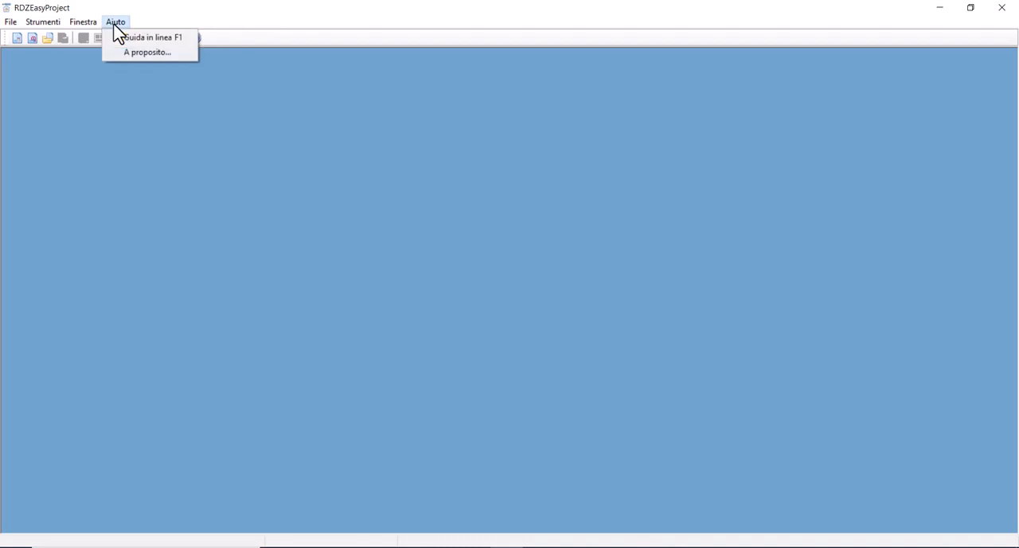
left_click(132, 46)
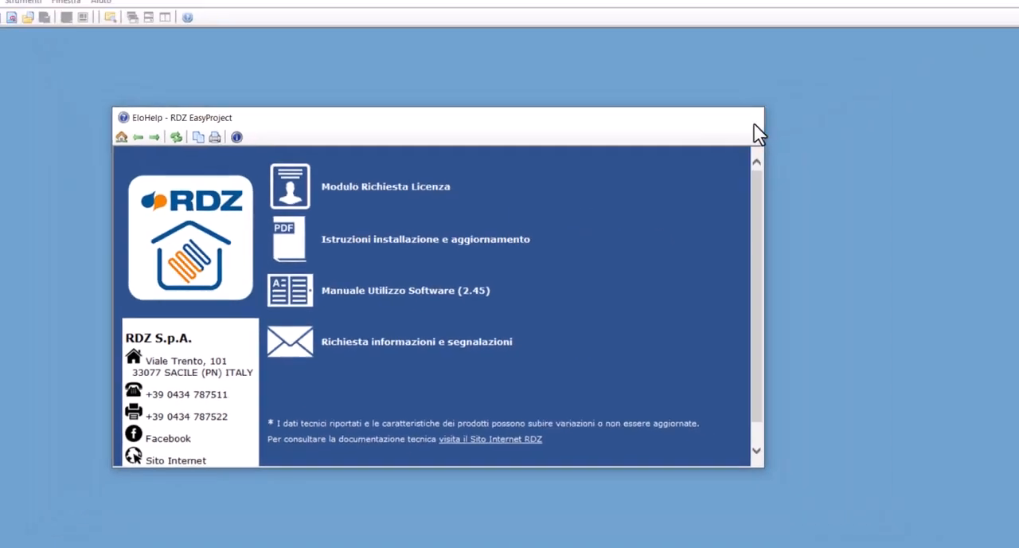
left_click(754, 124)
left_click(104, 23)
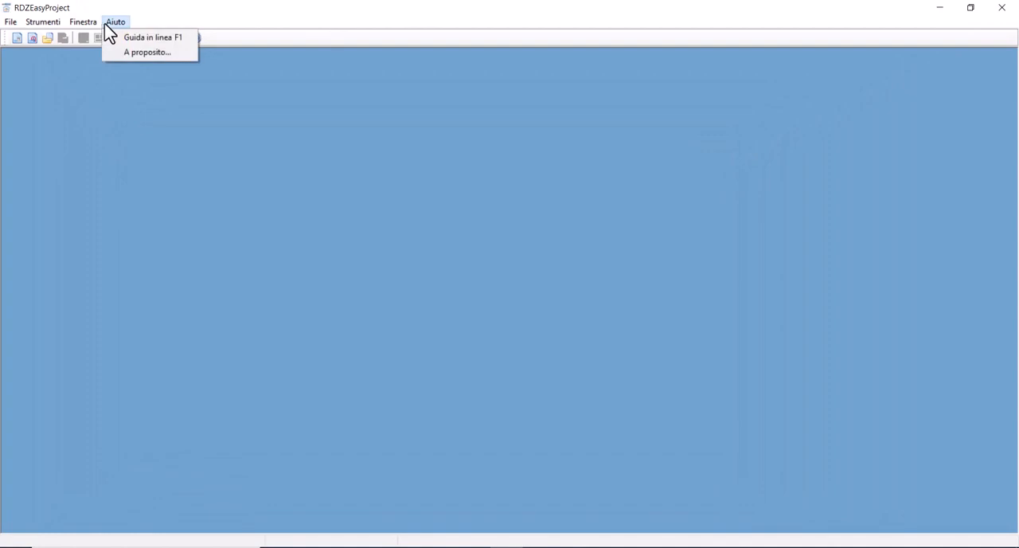
left_click(141, 54)
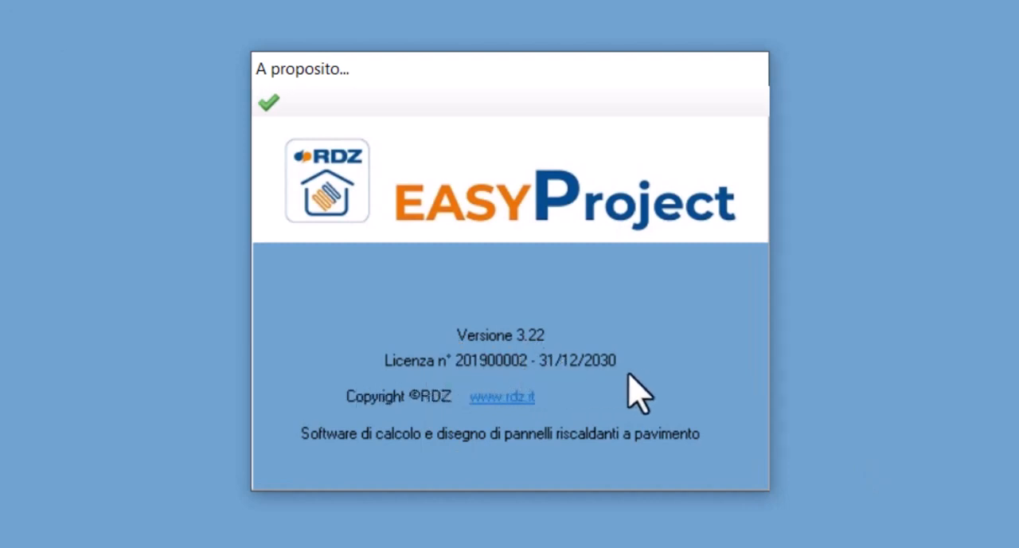
left_click(268, 104)
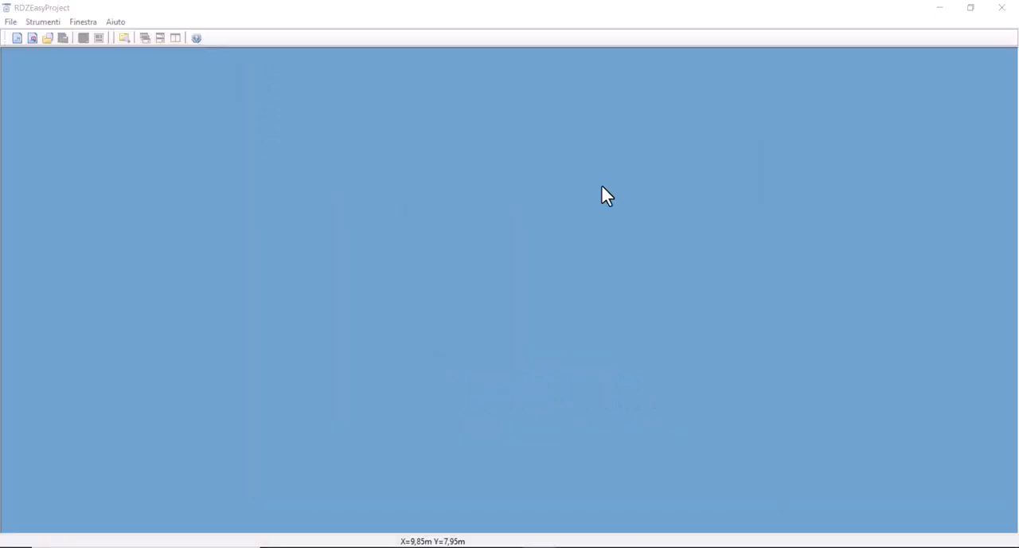
Browse existing projects filtered to CPR files, look inside the CALCOLO folder, and return to the progetti folder
left_click(11, 22)
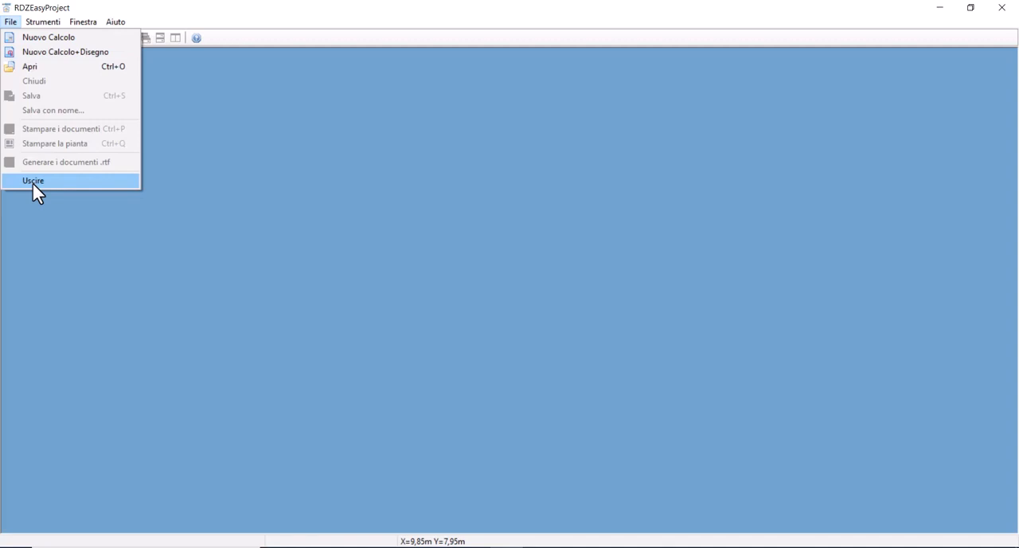
left_click(34, 69)
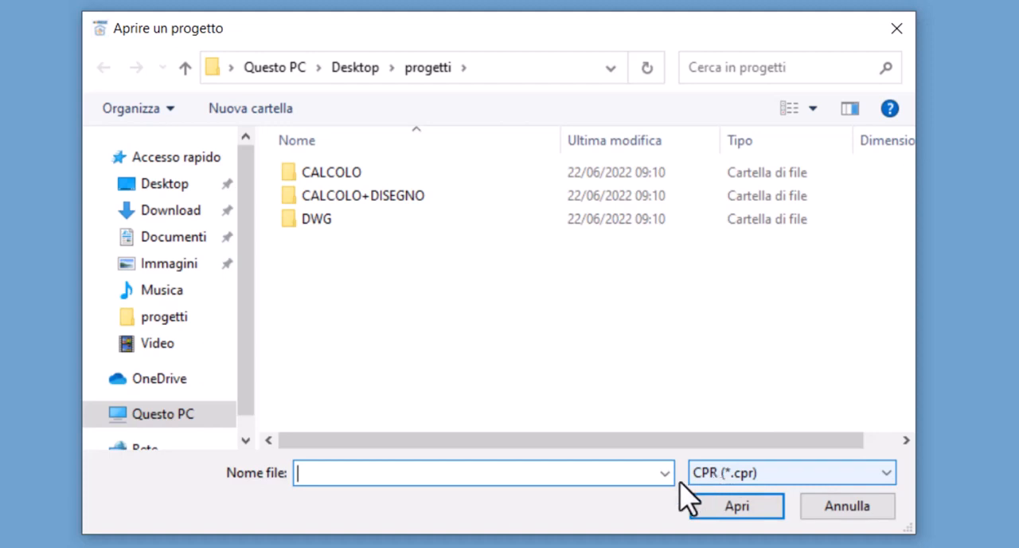
left_click(726, 476)
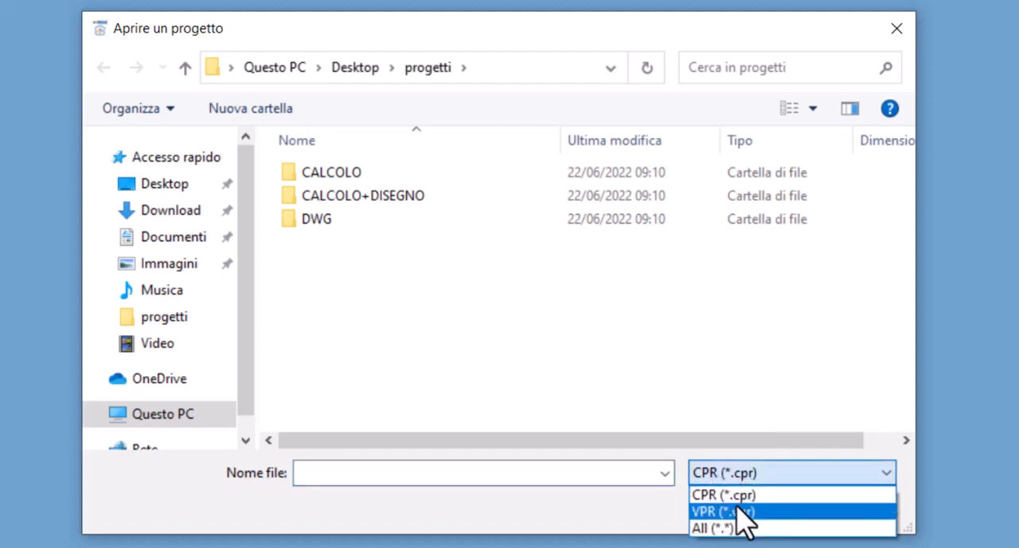
left_click(730, 494)
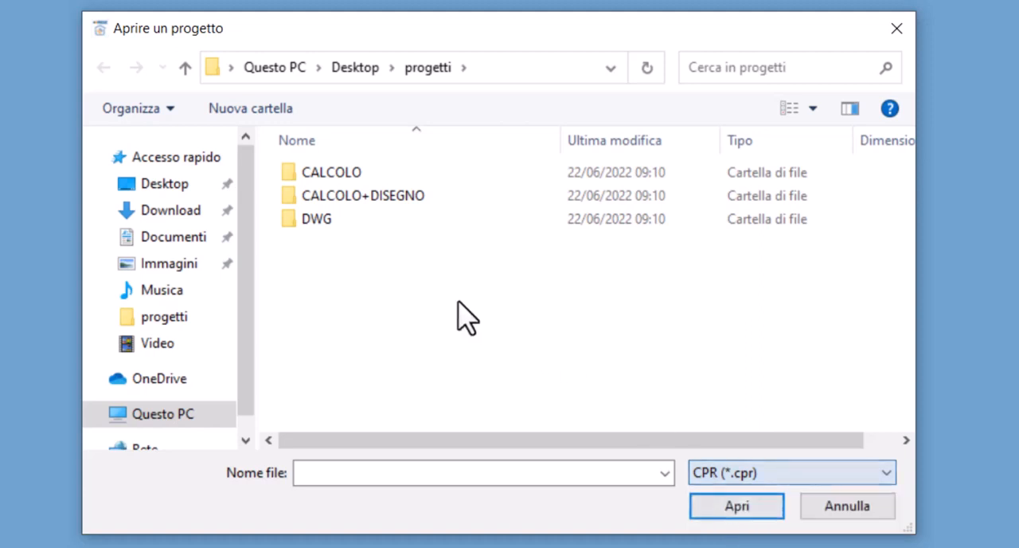
double_click(335, 186)
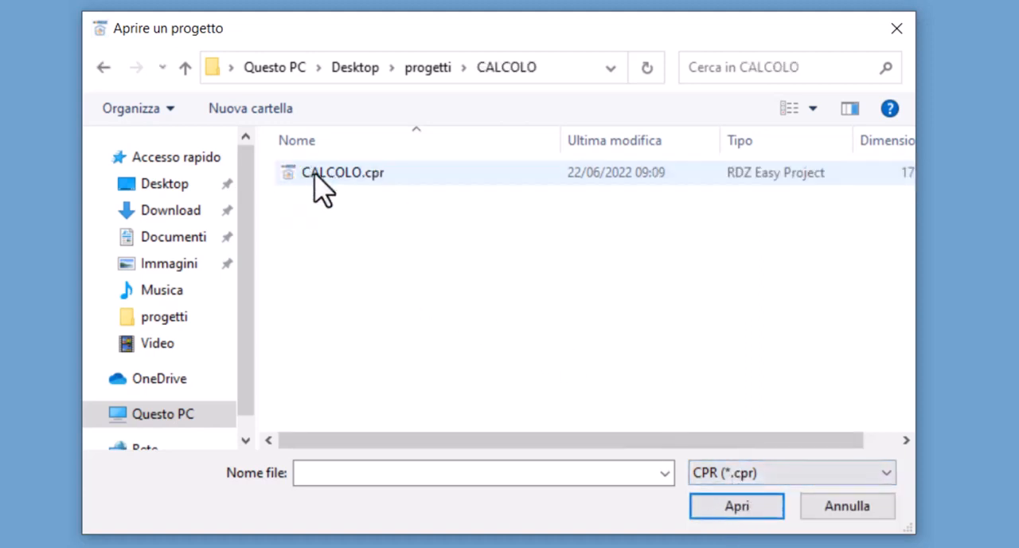
left_click(422, 67)
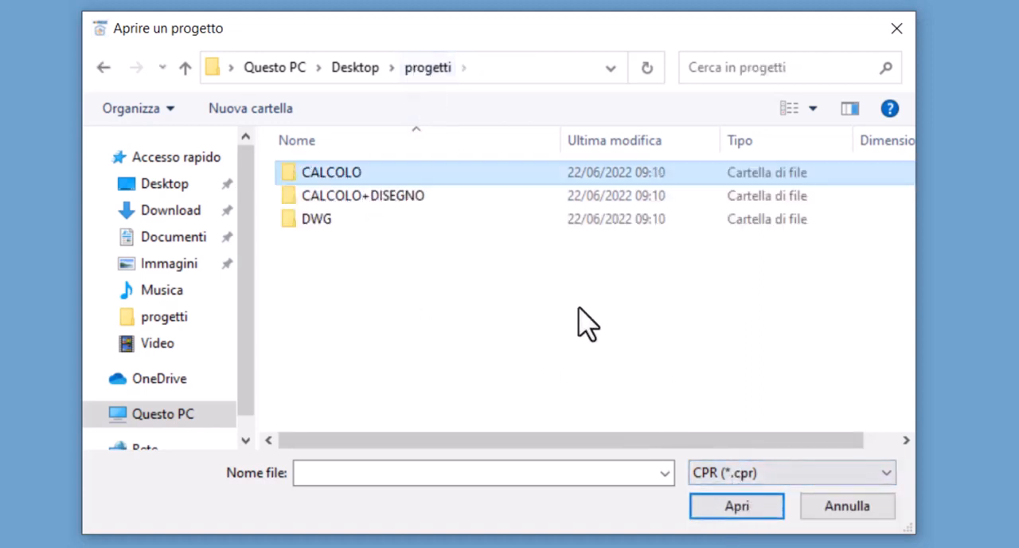
Filter the project files to VPR and select CALCOLO+DISEGNO.vpr in the CALCOLO+DISEGNO folder
left_click(718, 473)
left_click(757, 513)
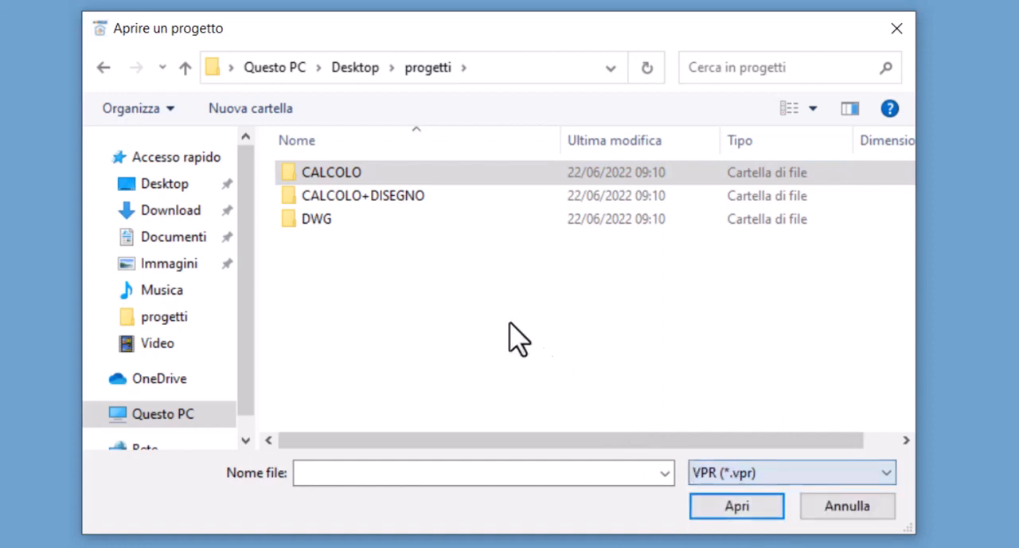
double_click(402, 198)
left_click(348, 174)
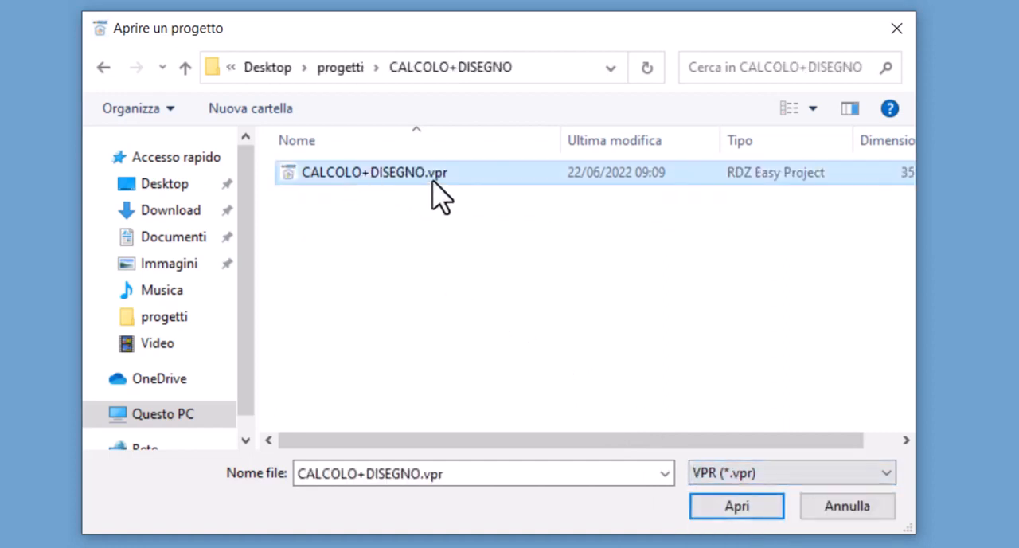
List all file types in the CALCOLO+DISEGNO folder, select CALCOLO+DISEGNO.bmp, and leave the file browser without opening anything
left_click(730, 474)
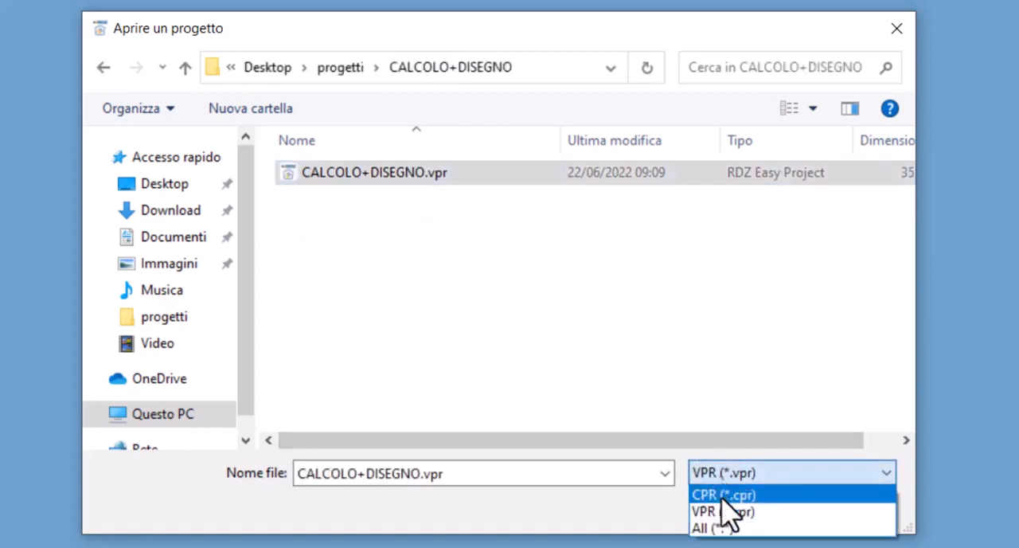
left_click(724, 528)
left_click(475, 223)
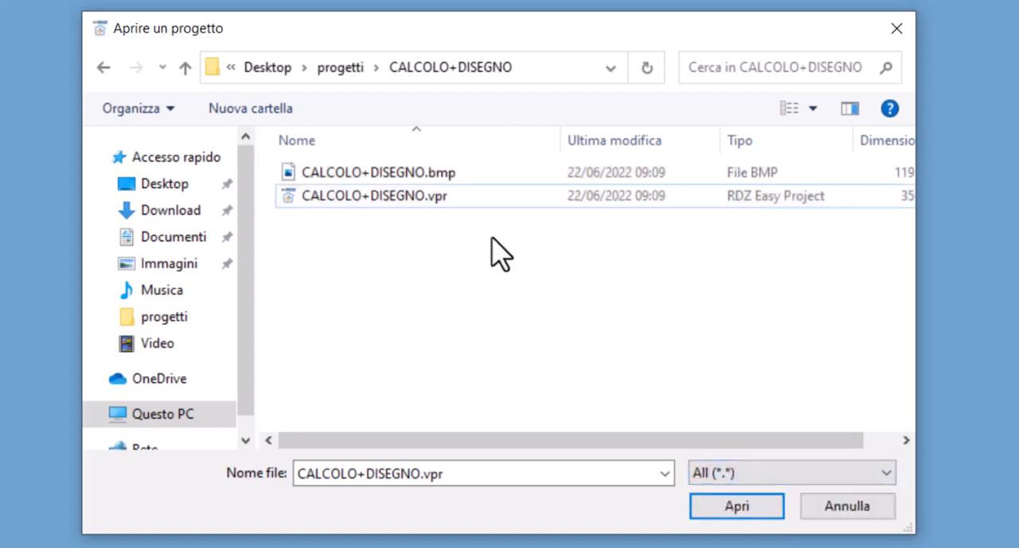
left_click(410, 173)
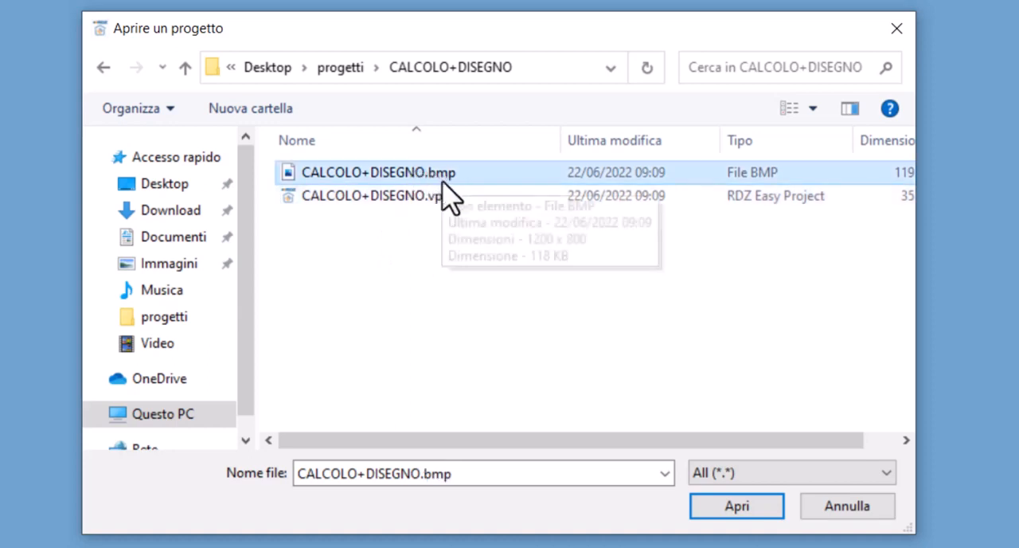
left_click(428, 230)
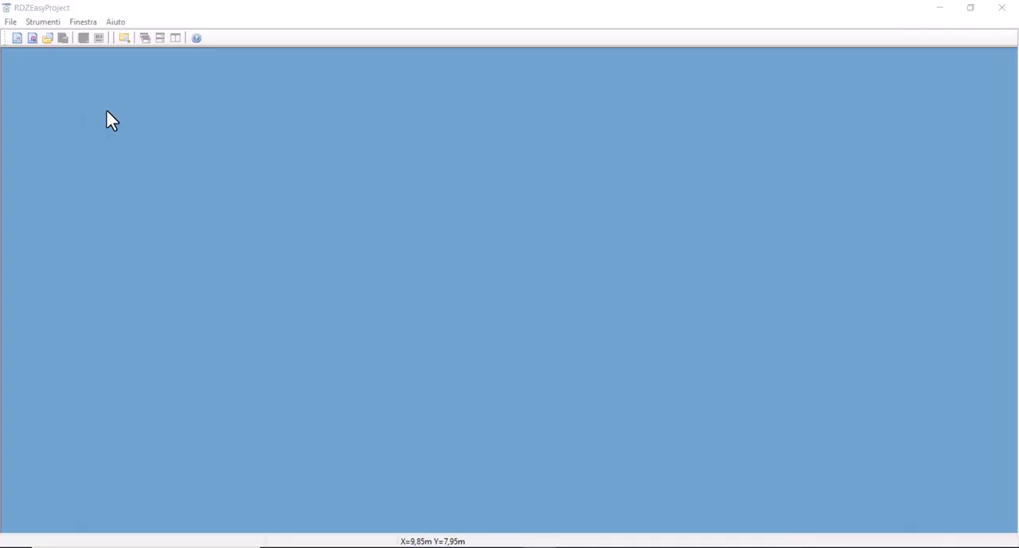
Create a new combined calculation and drawing project
left_click(6, 22)
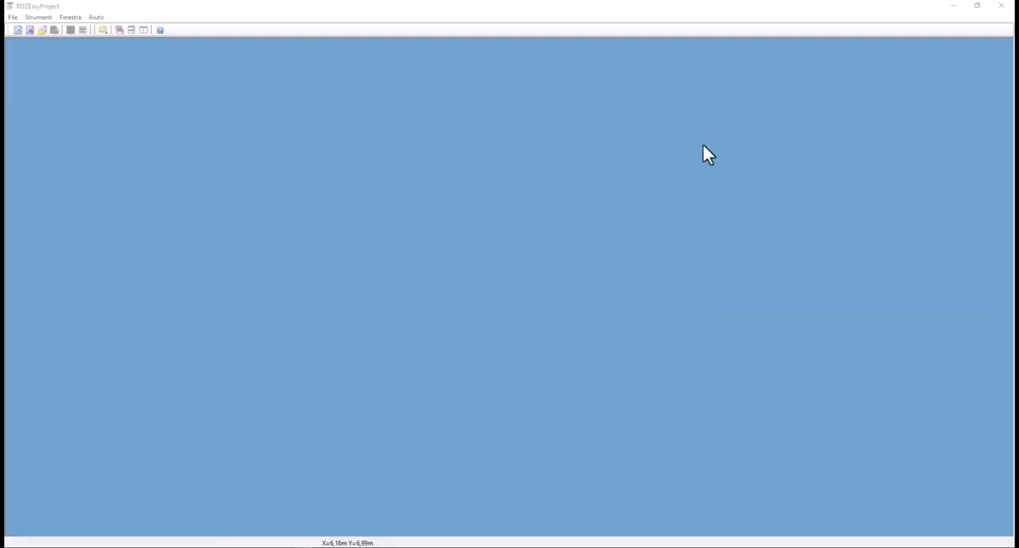
left_click(13, 16)
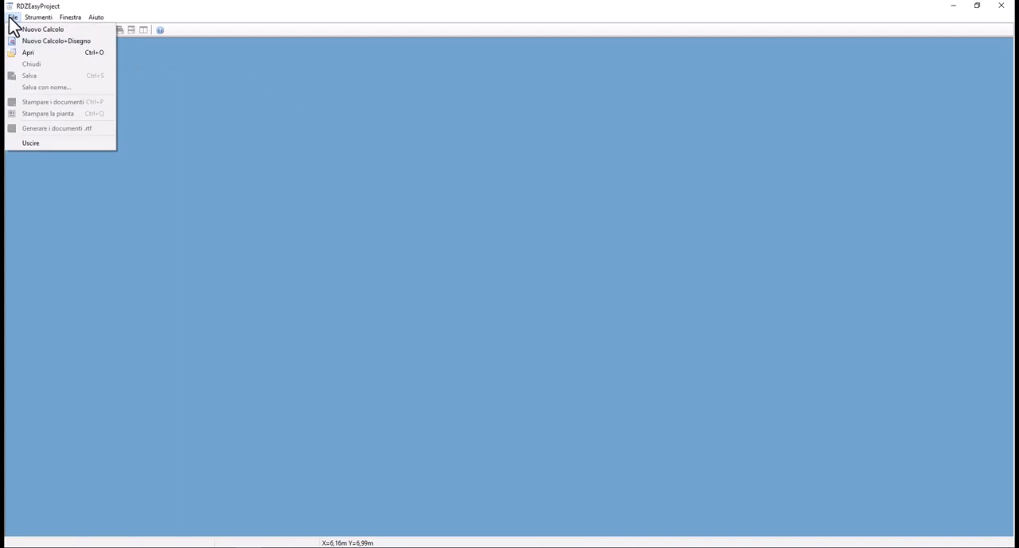
left_click(40, 45)
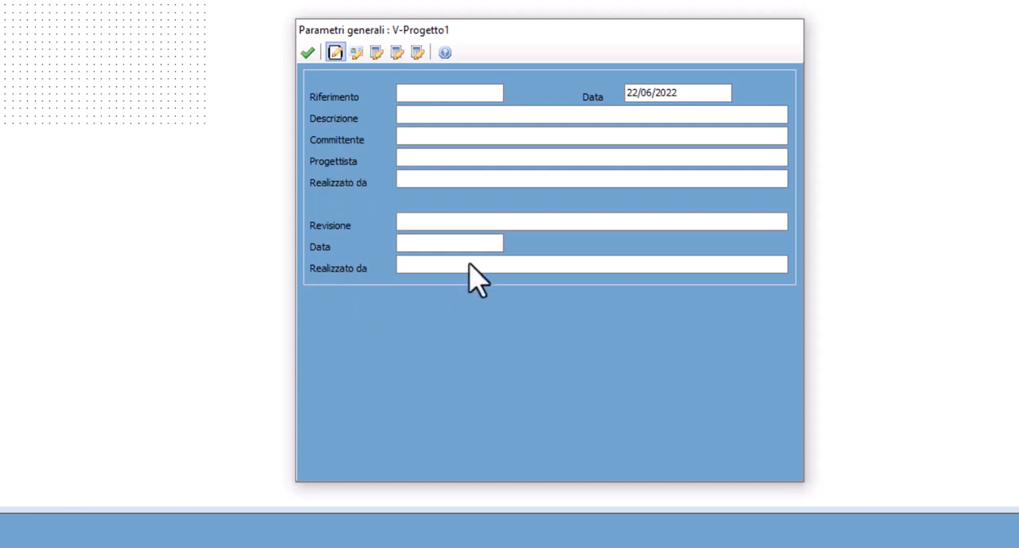
Look over the installer, wholesaler and other partner details in the project's general parameters
left_click(355, 53)
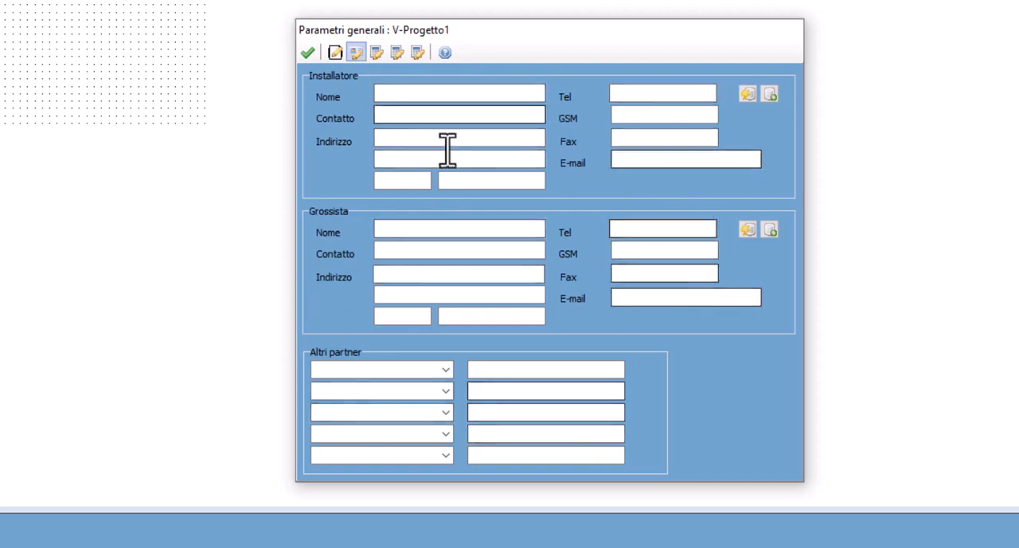
left_click(412, 98)
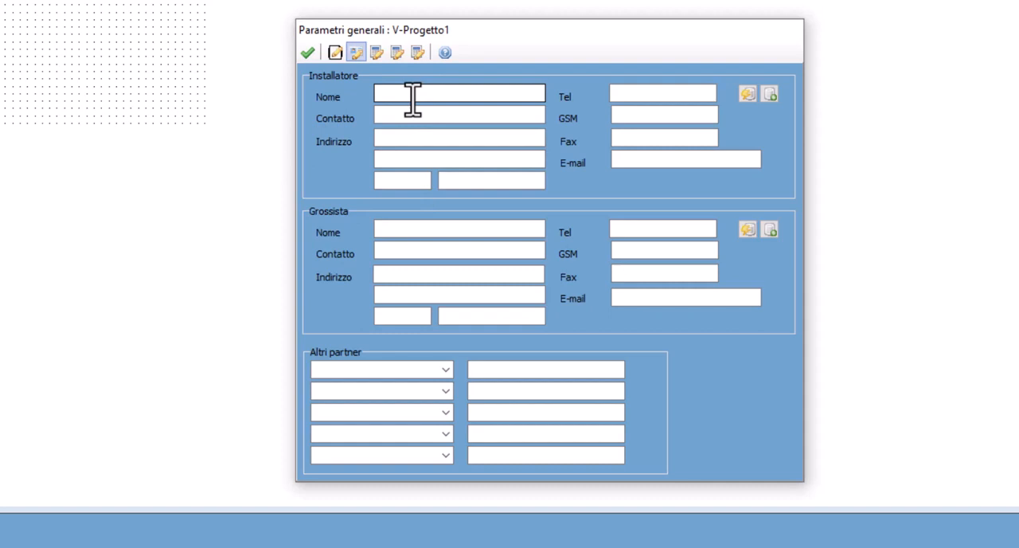
Set the project's system type to TRADIZIONALE Ø17 and its system to TF HP
left_click(377, 54)
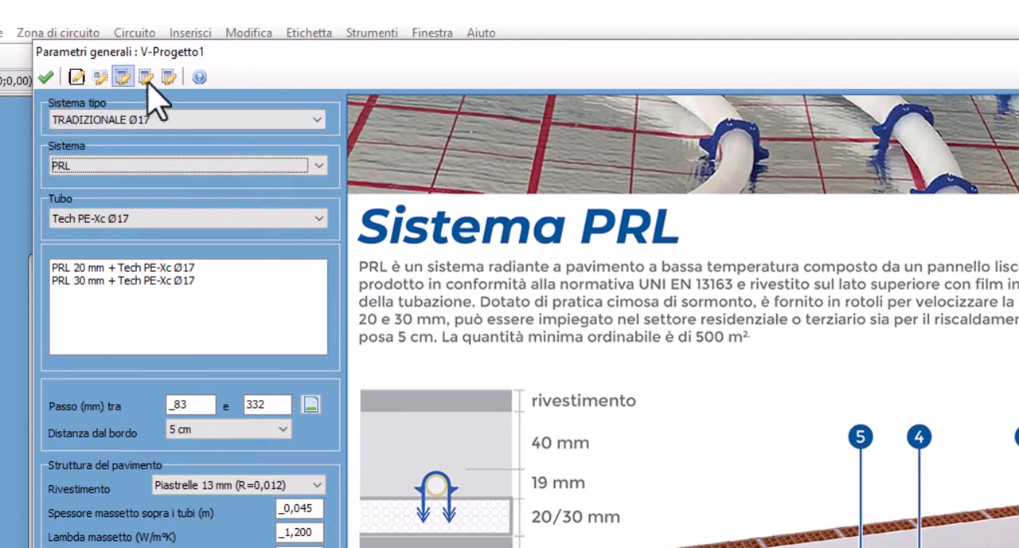
left_click(271, 119)
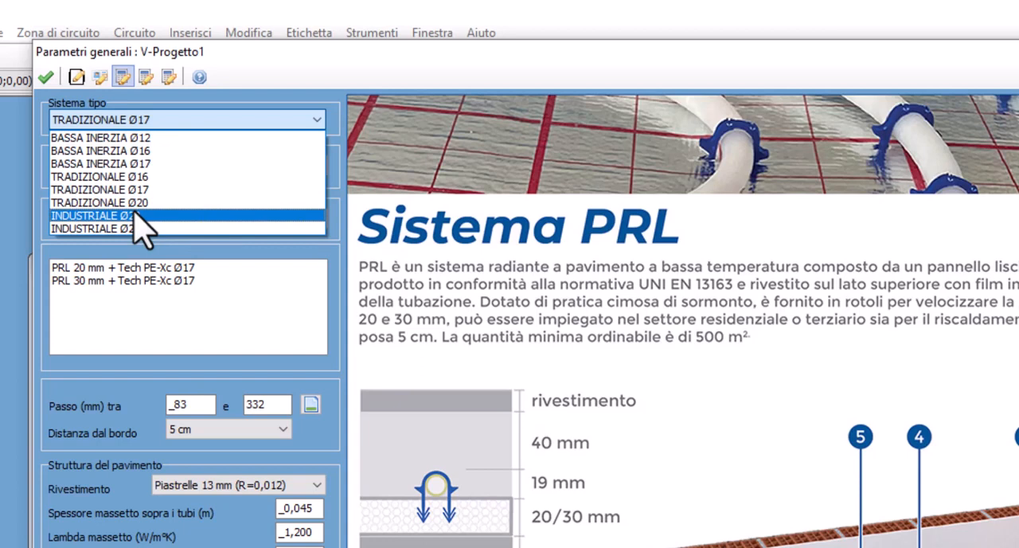
left_click(98, 191)
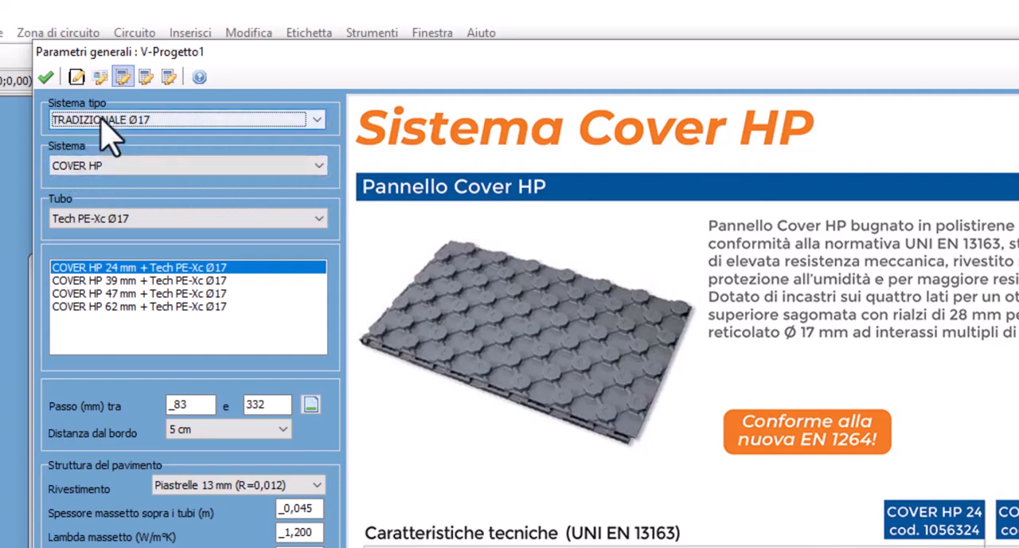
left_click(117, 169)
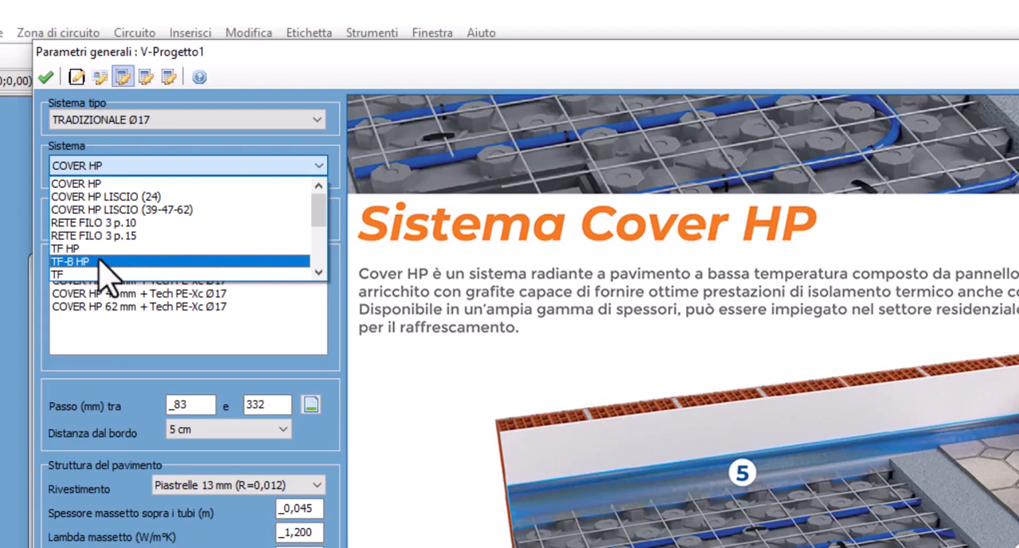
left_click(129, 183)
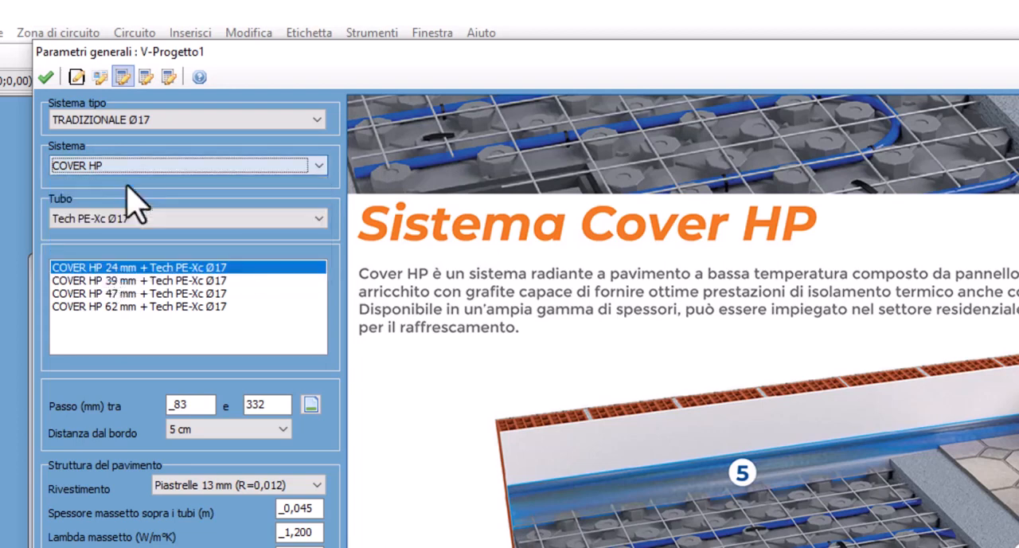
left_click(130, 167)
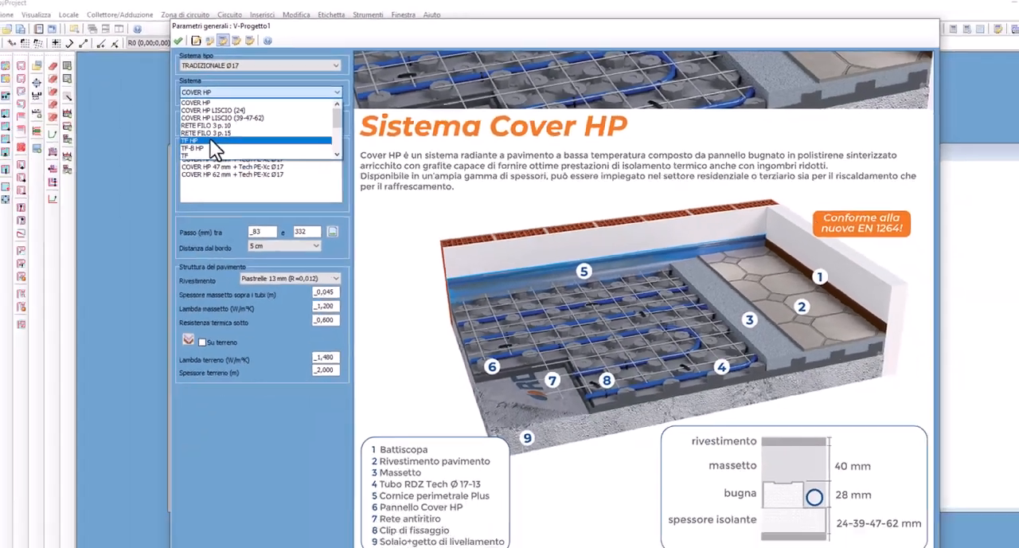
left_click(119, 230)
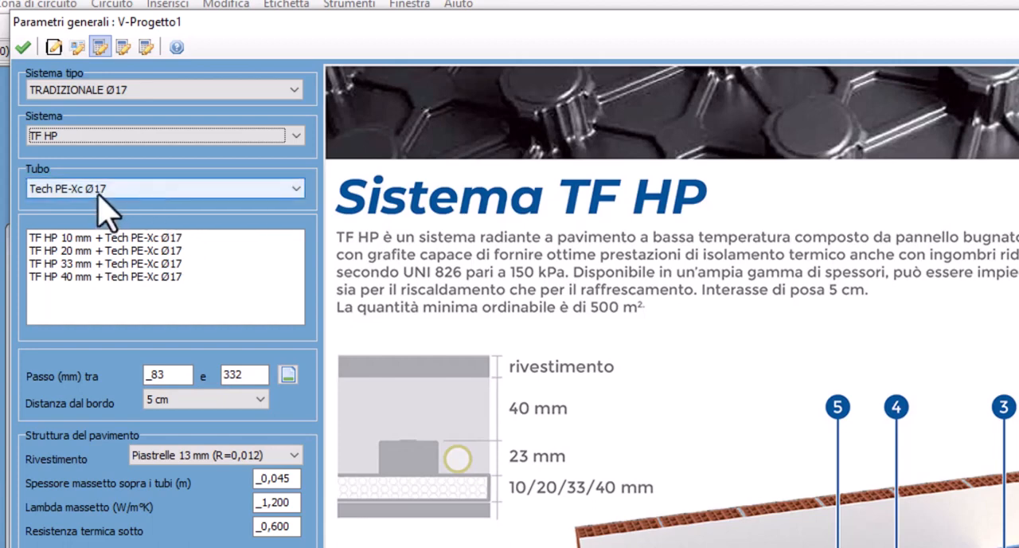
List the TF HP panel combinations for all pipes and choose TF HP 33 mm + Tech PE-Xc Ø17
left_click(62, 191)
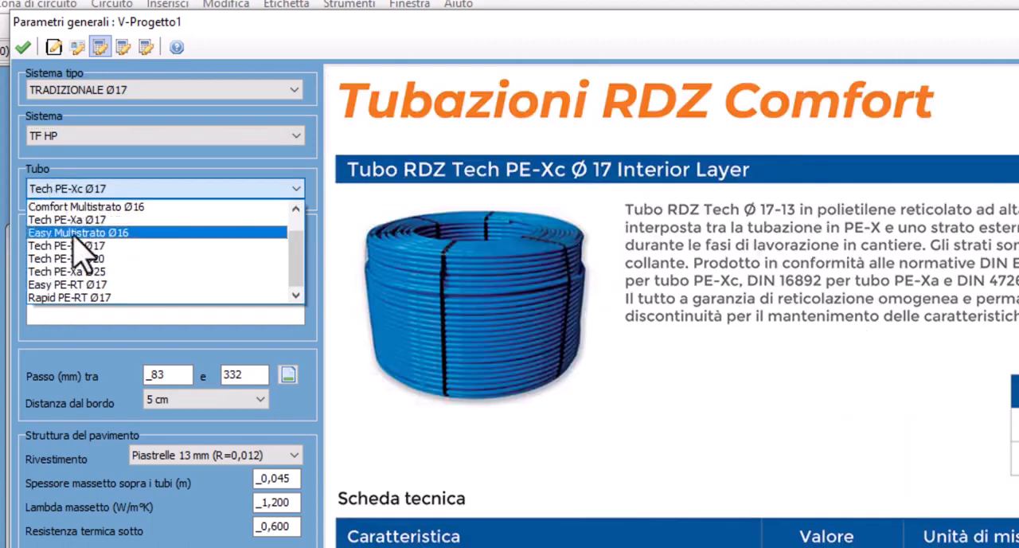
scroll(71, 266, "up", 1)
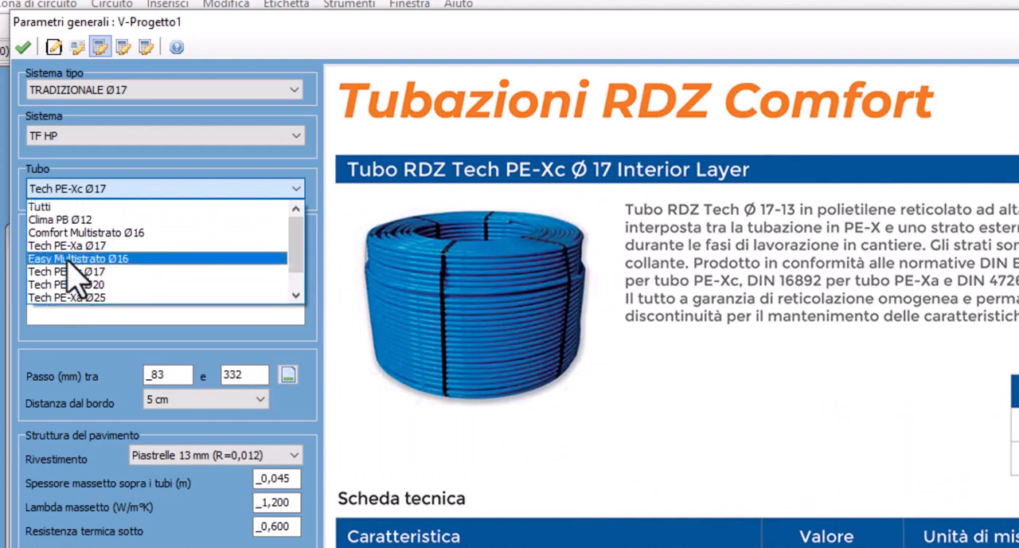
left_click(36, 207)
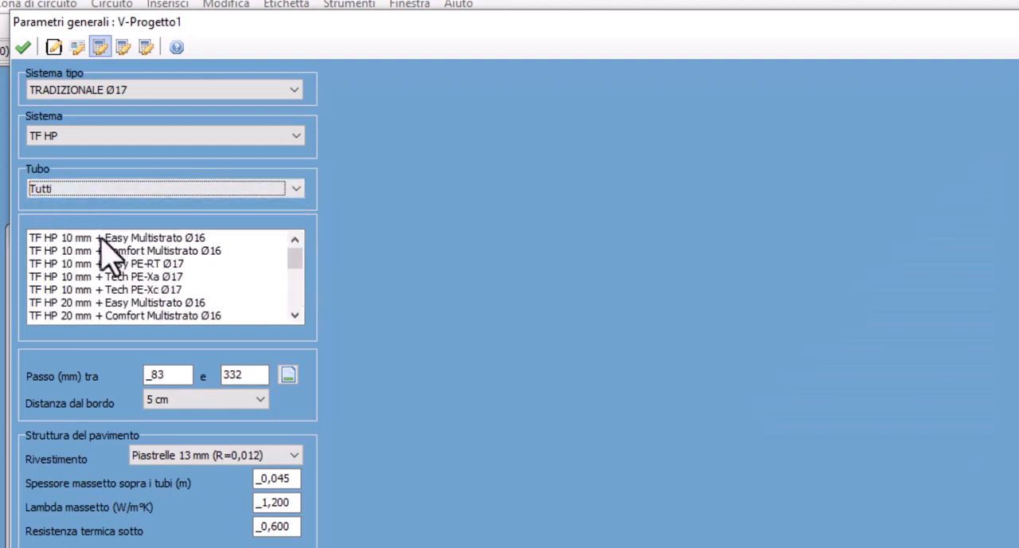
left_click_drag(295, 263, 295, 312)
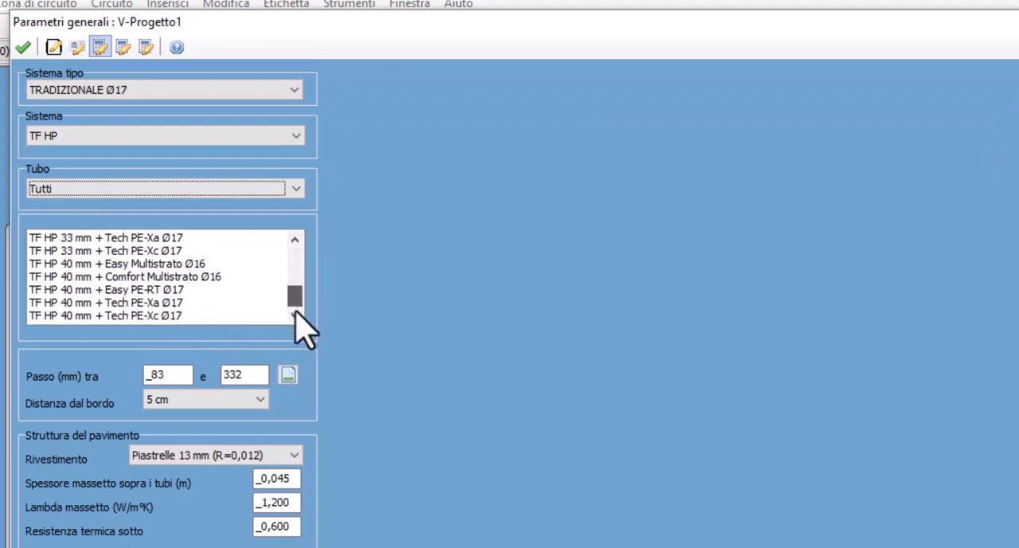
left_click(129, 250)
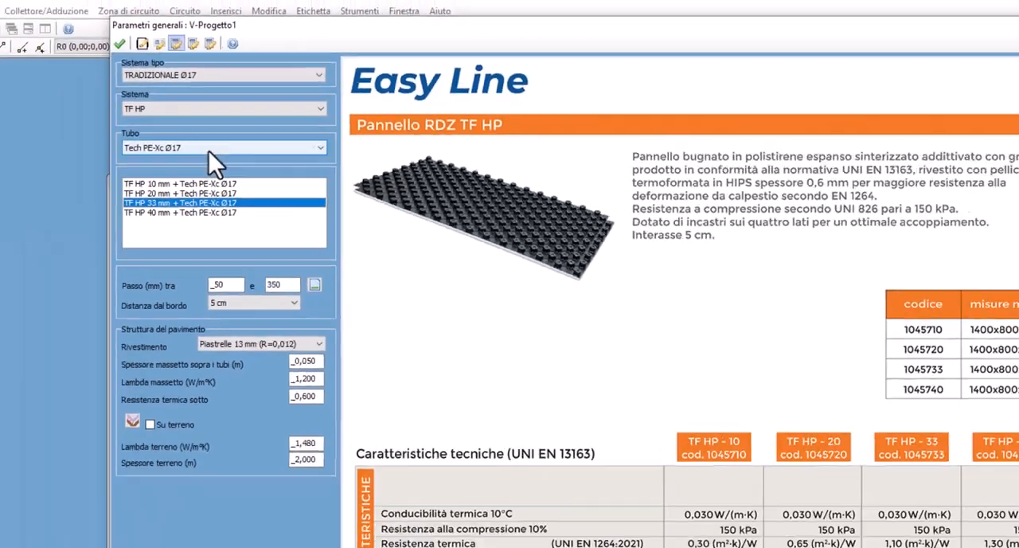
Try the Easy Multistrato Ø16 pipe, then return to TF HP 33 mm + Tech PE-Xc Ø17
left_click(199, 189)
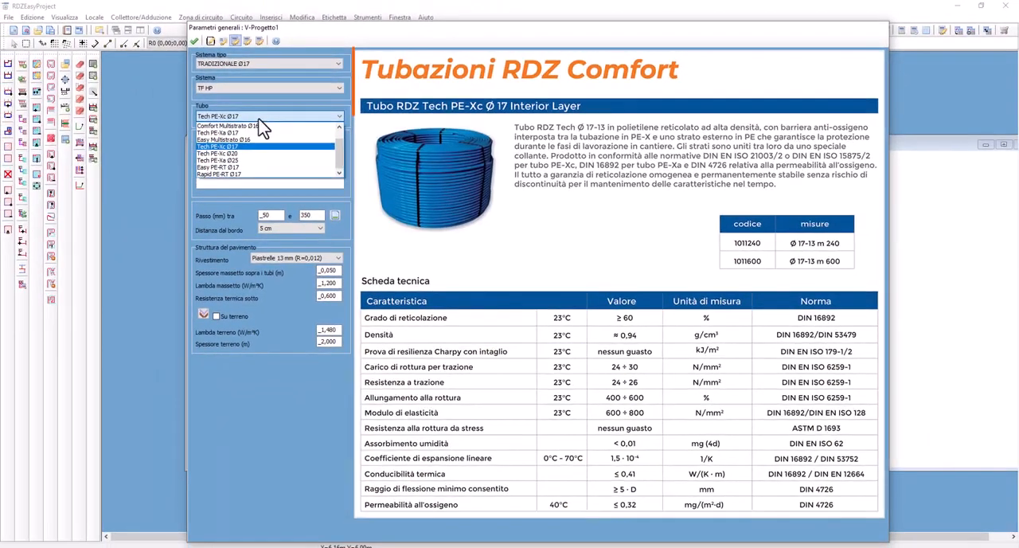
left_click(243, 139)
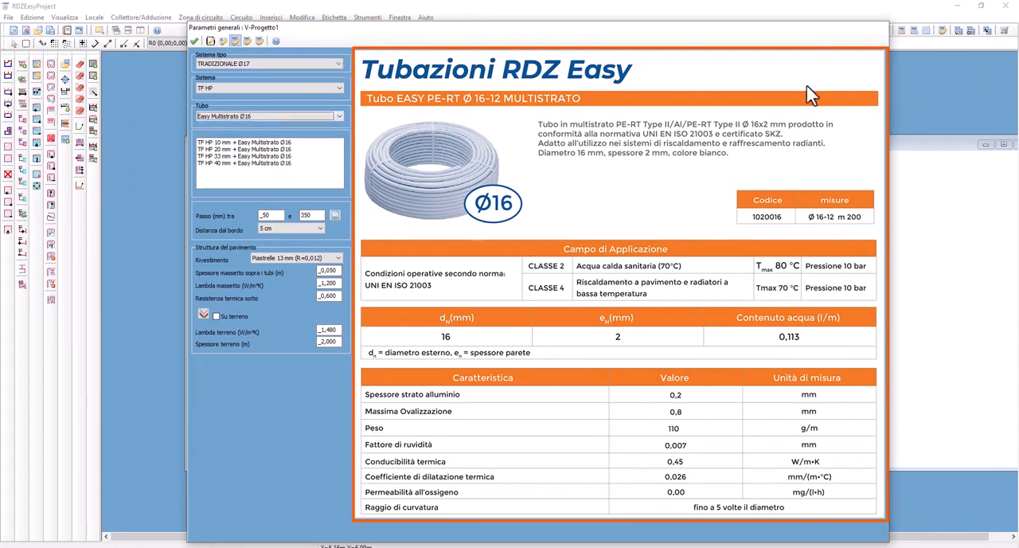
left_click(273, 123)
left_click(252, 150)
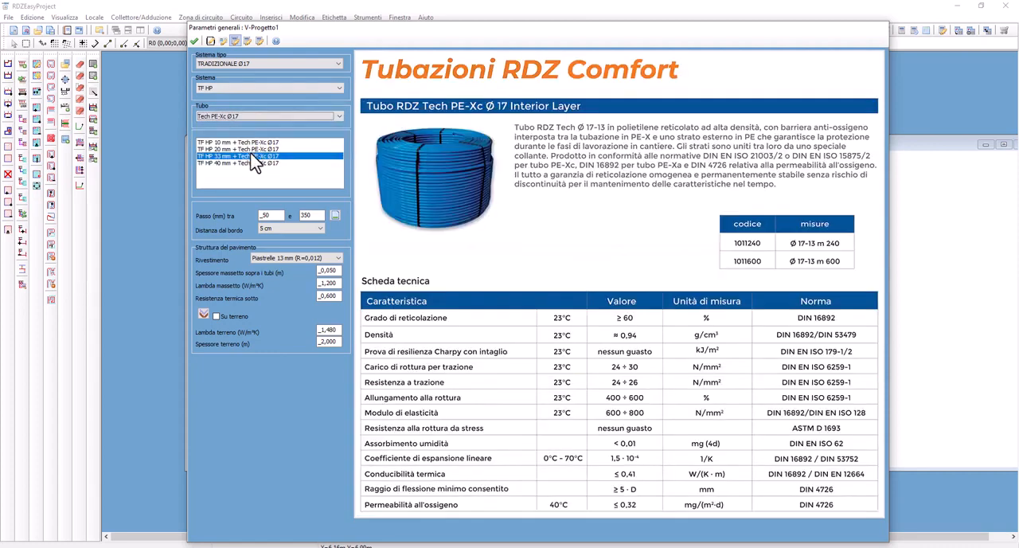
left_click(228, 156)
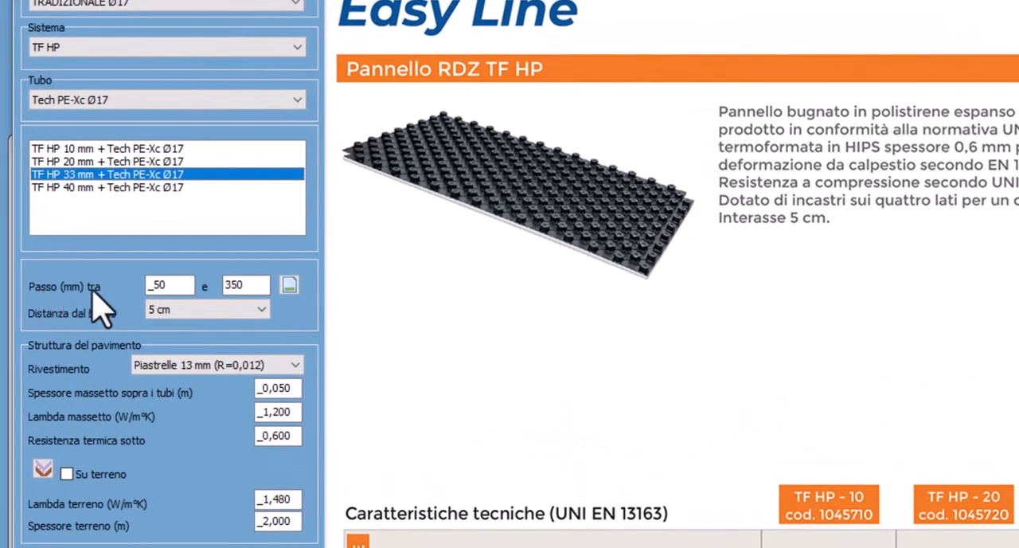
Add a pipe spacing exception for the TF HP system with a minimum of 100 and a maximum of 250
left_click(289, 285)
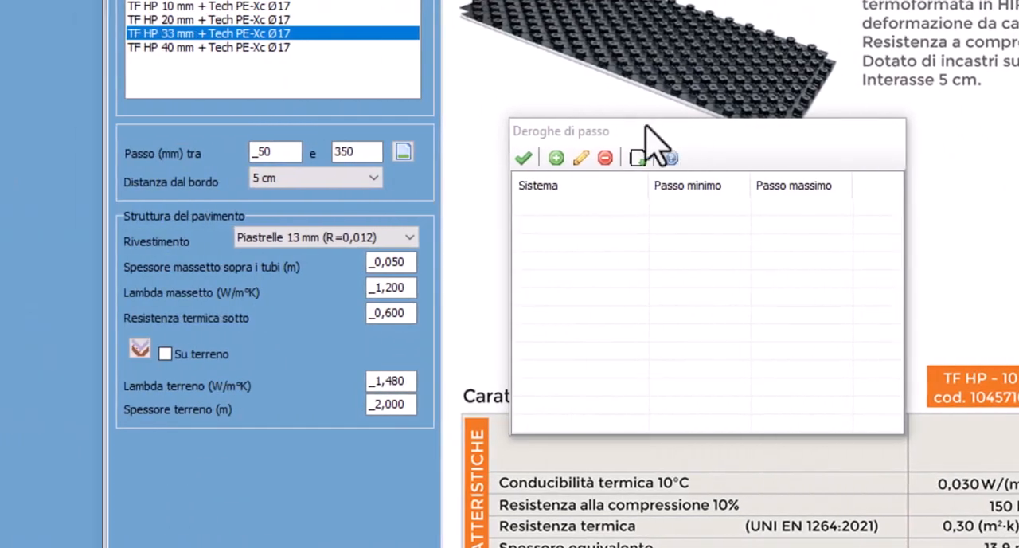
left_click(555, 164)
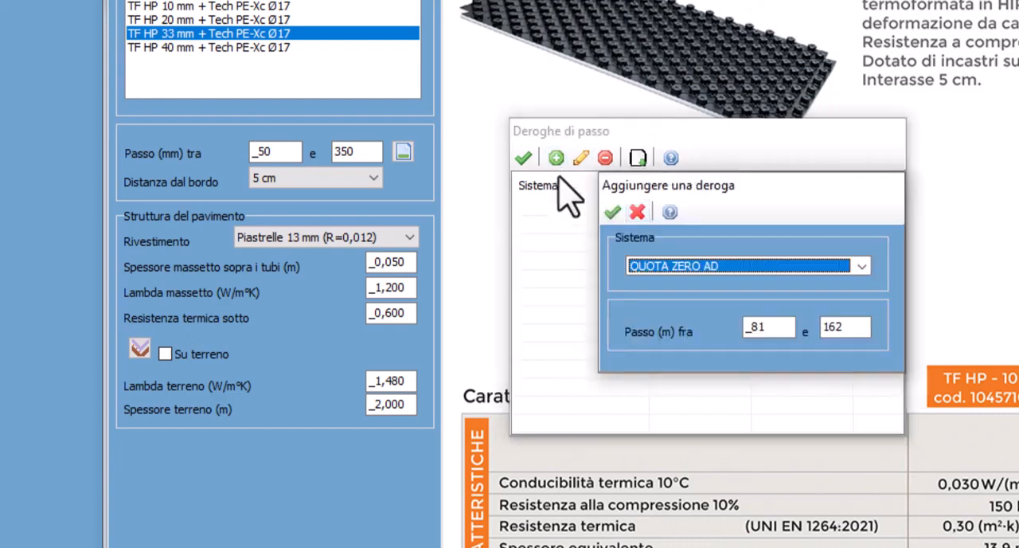
left_click(673, 265)
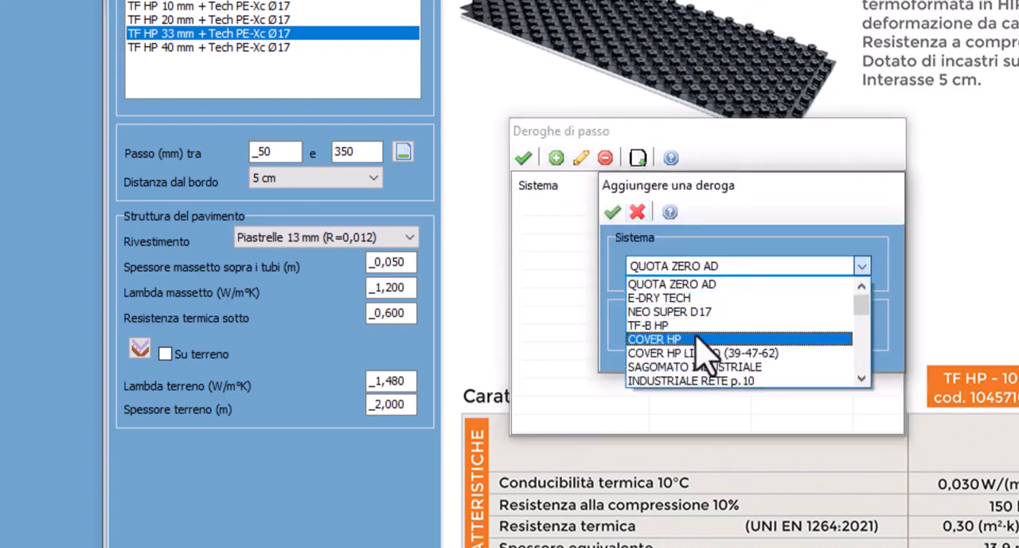
scroll(682, 350, "down", 1)
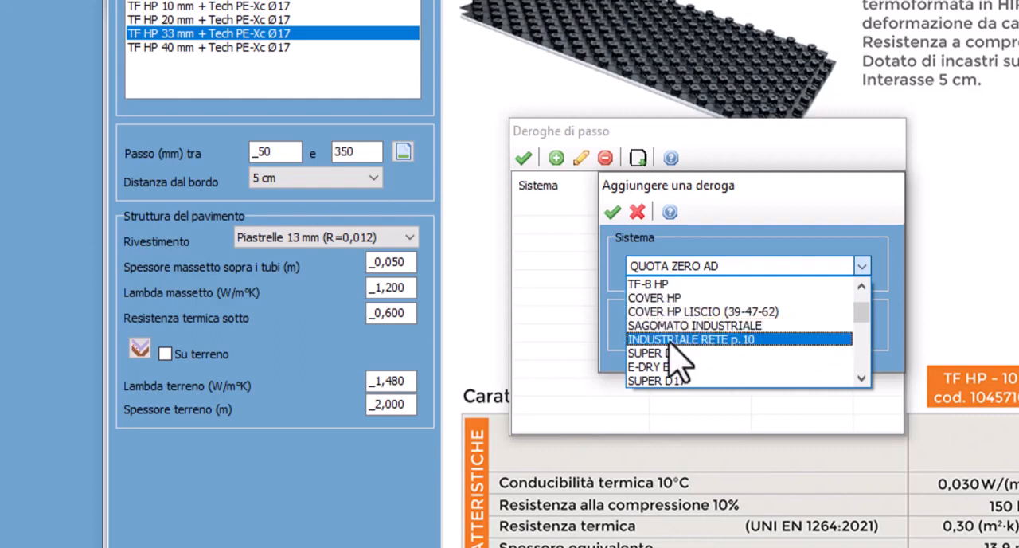
scroll(686, 358, "down", 2)
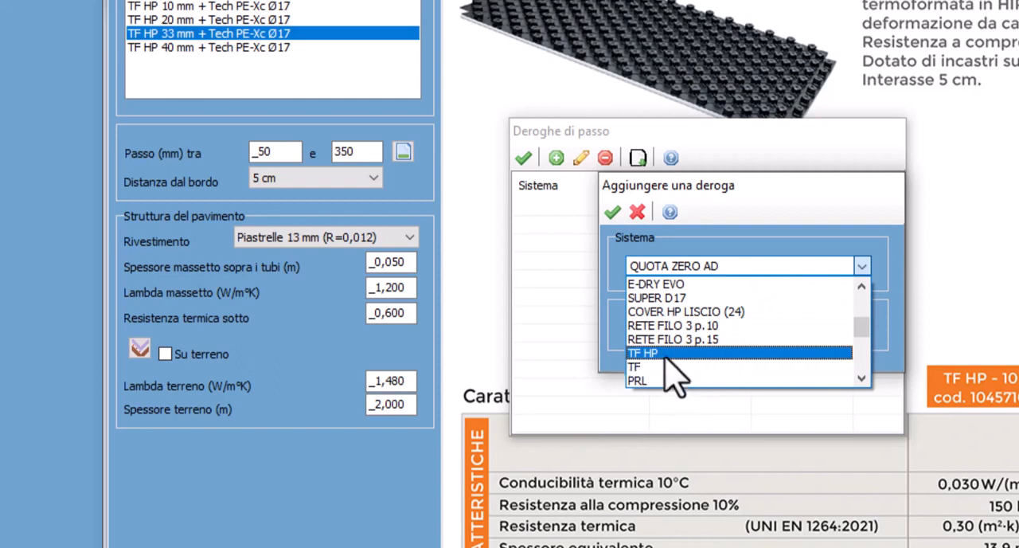
left_click(665, 353)
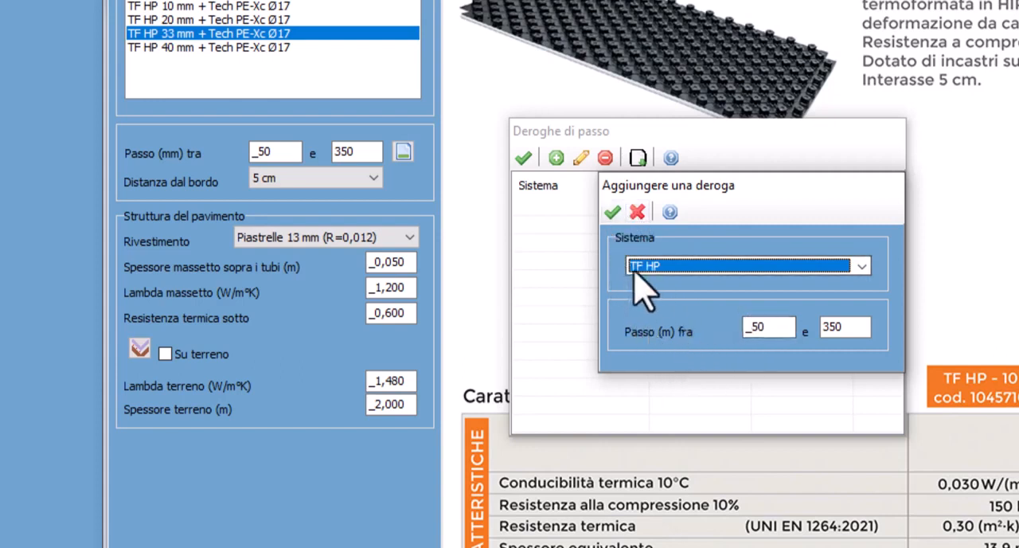
left_click(757, 327)
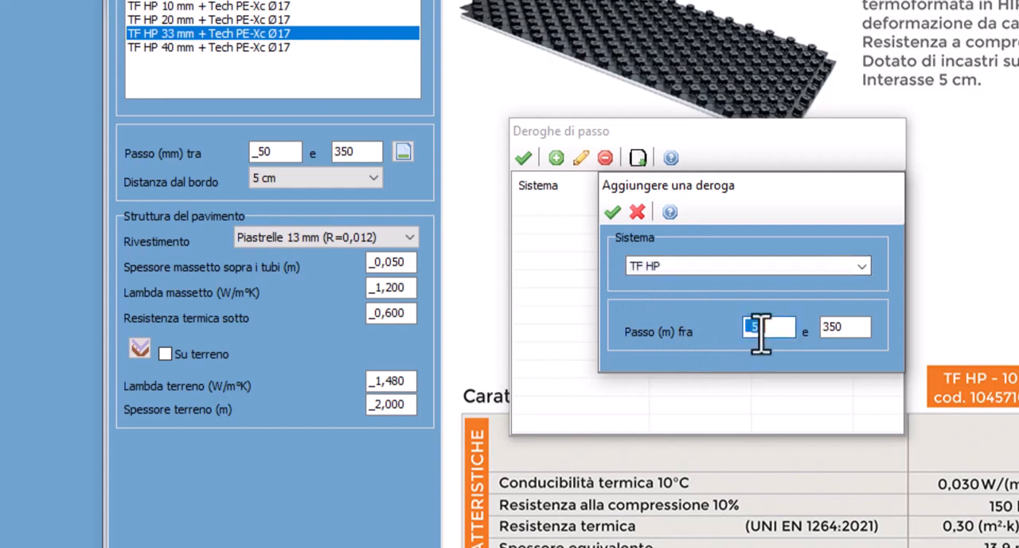
type("100")
left_click(841, 326)
type("250")
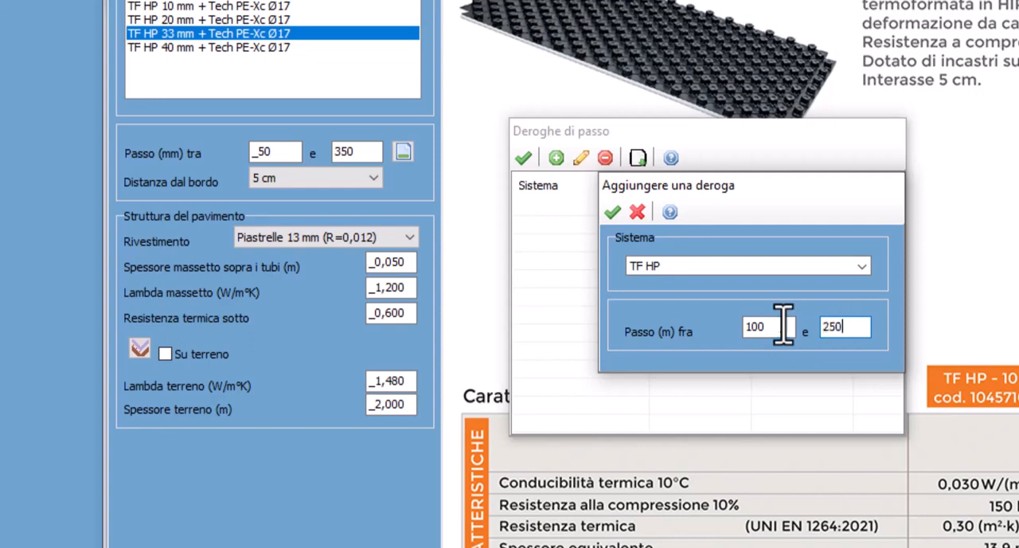
left_click(612, 212)
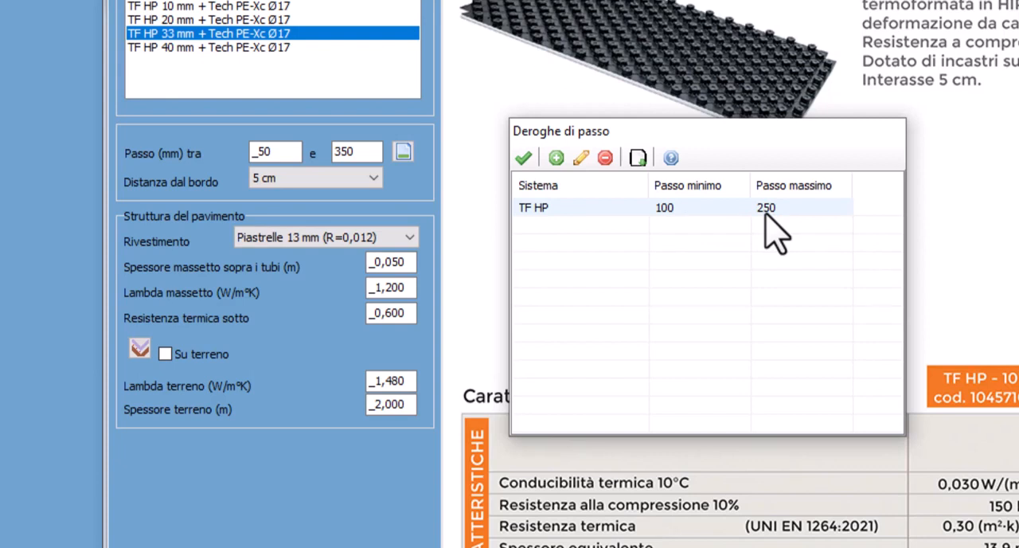
left_click(523, 158)
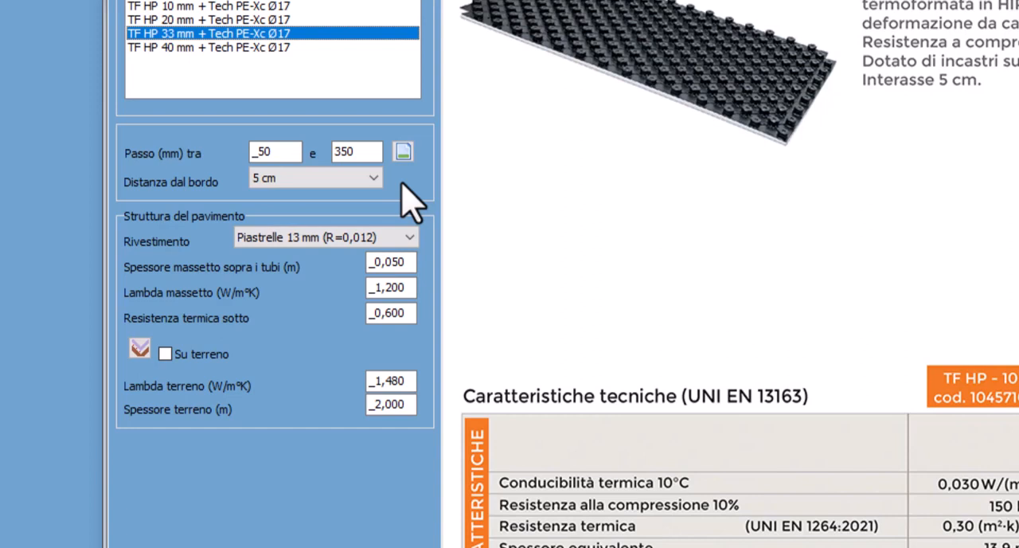
Remove the TF HP entry from the pipe spacing exceptions and close the list
left_click(403, 151)
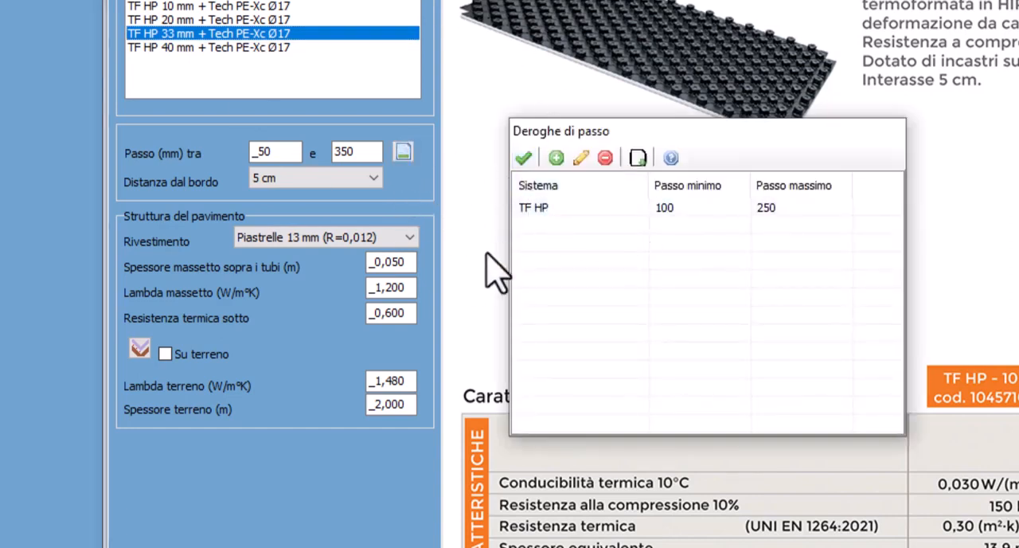
left_click(568, 208)
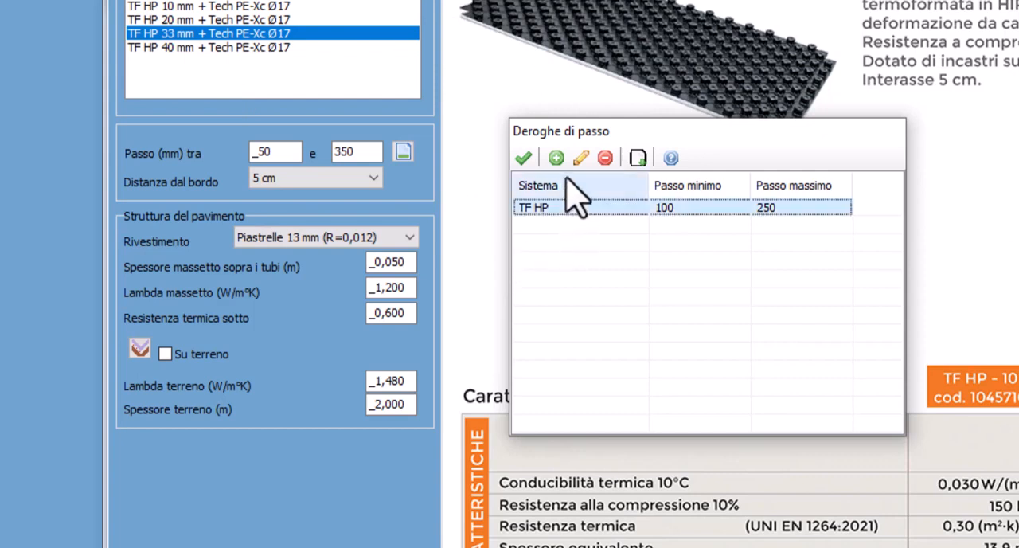
left_click(605, 158)
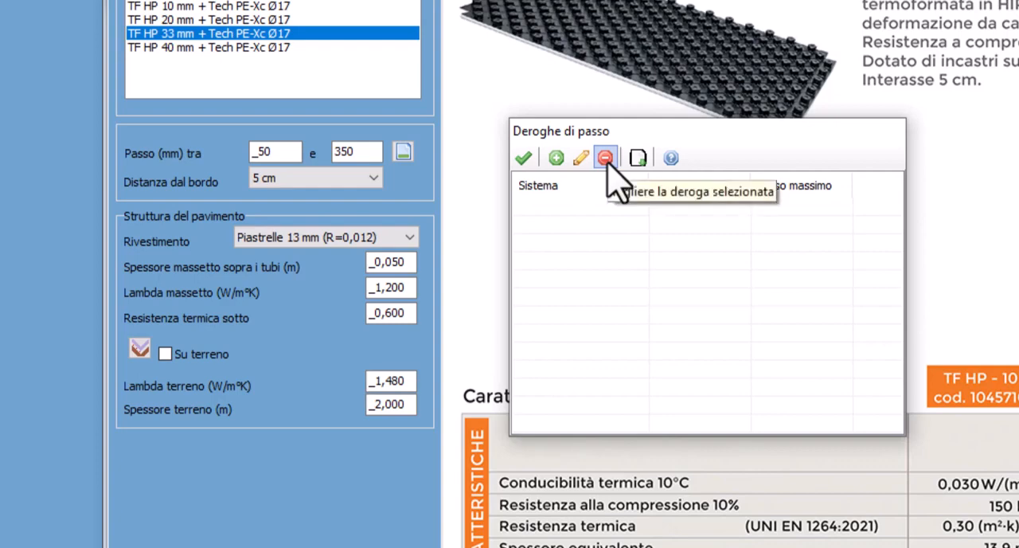
left_click(523, 157)
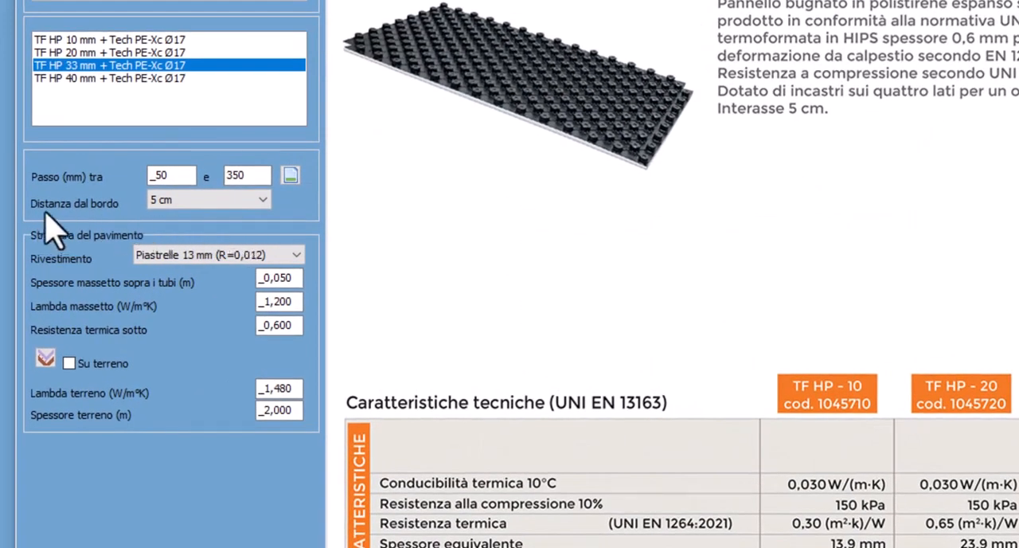
Set the pipes' distance from the edge to Mezzo-passo
left_click(159, 214)
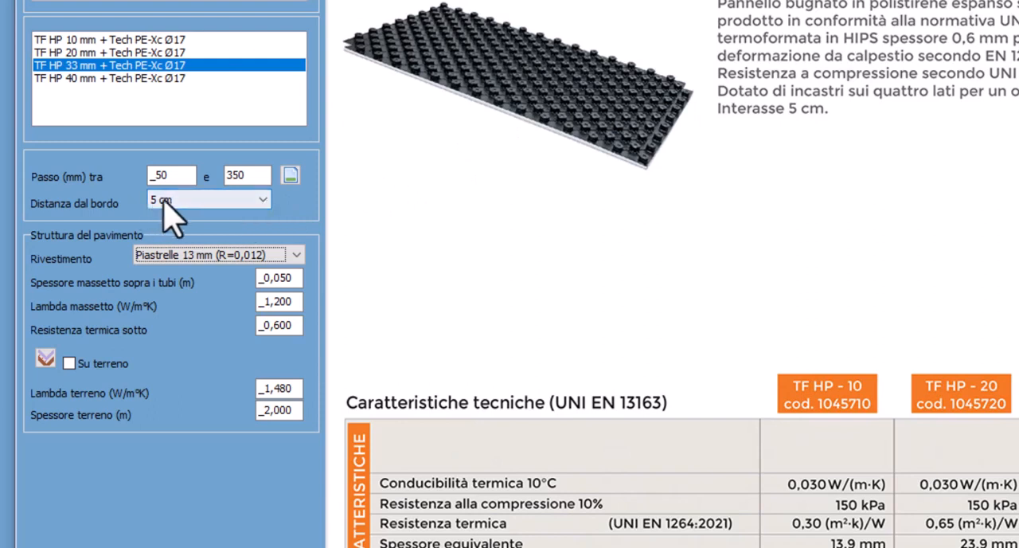
left_click(194, 201)
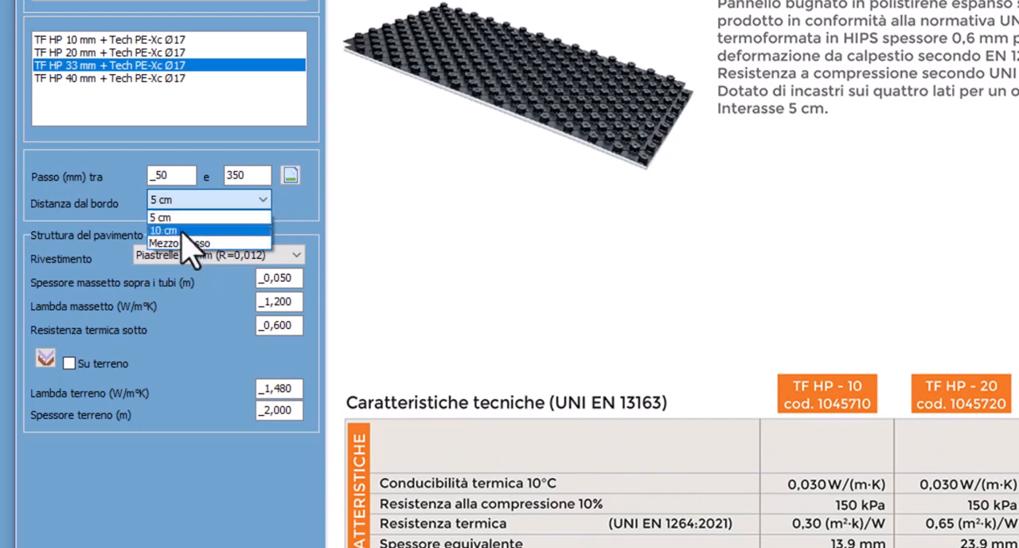
left_click(183, 244)
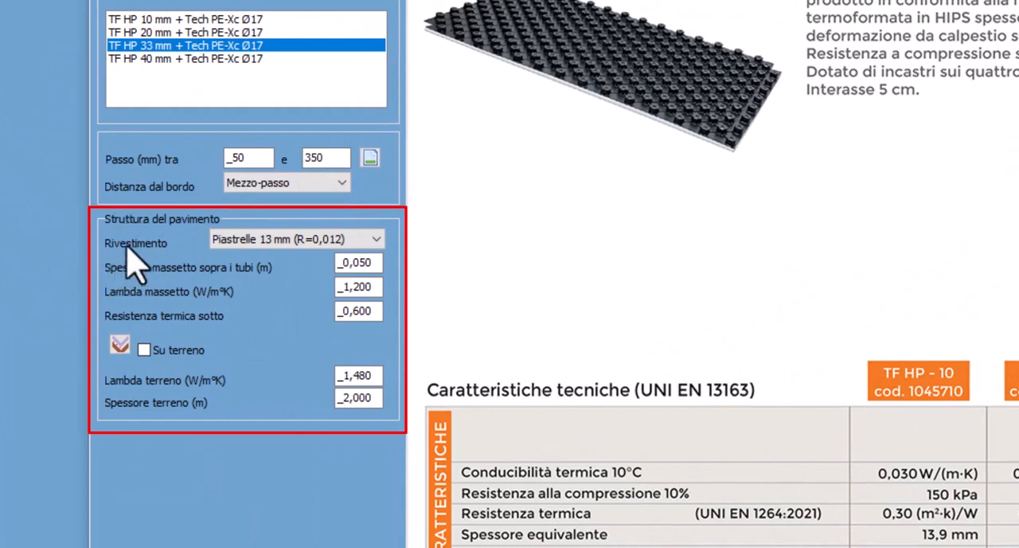
Set the floor covering to Piastrelle 13 mm (R=0,012) and leave the Su terreno option disabled
left_click(264, 242)
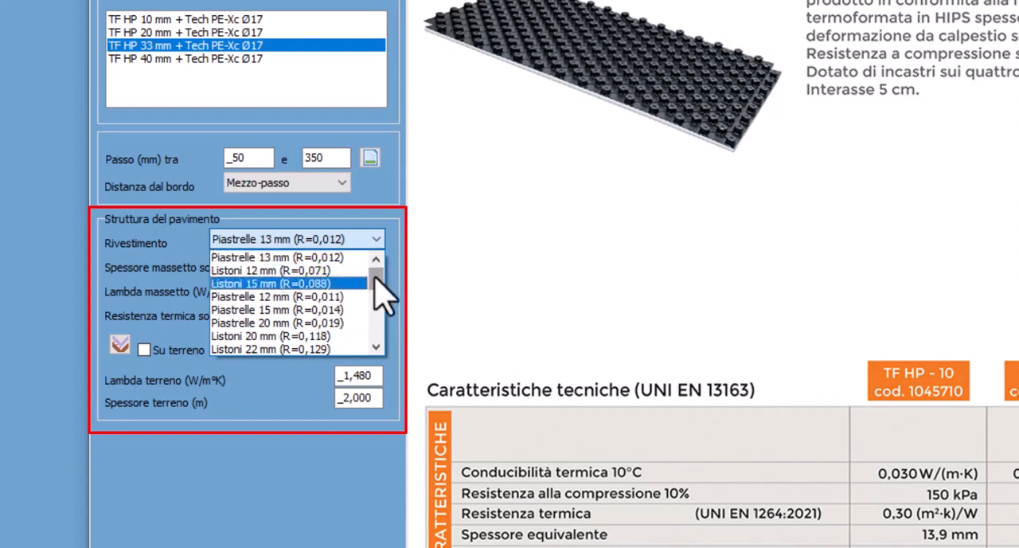
left_click_drag(376, 275, 398, 200)
left_click(278, 258)
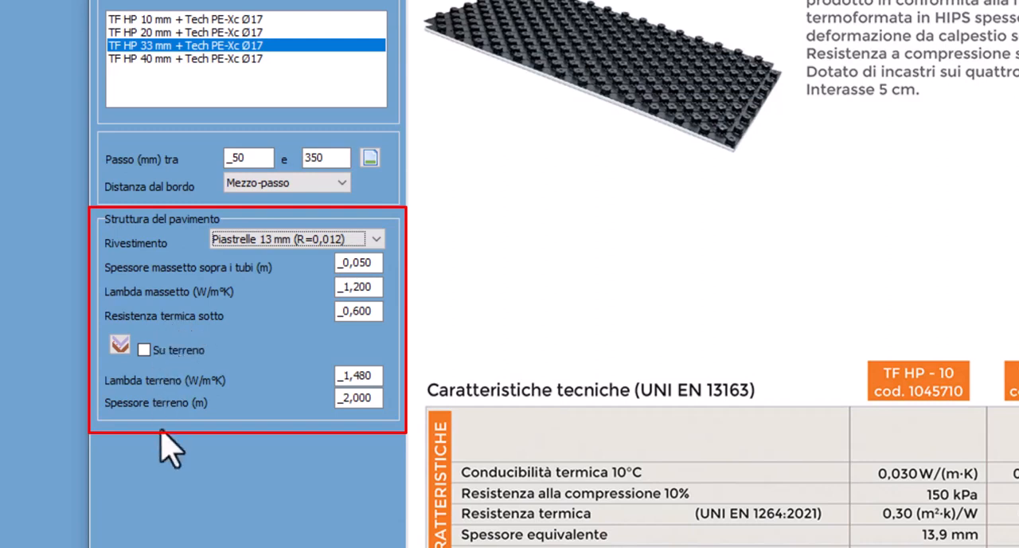
left_click(143, 350)
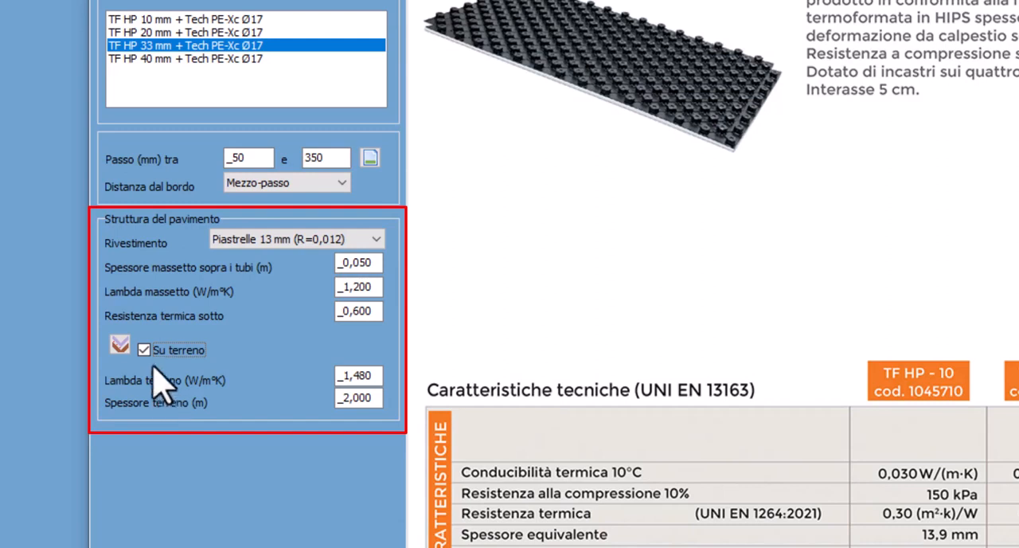
left_click(145, 349)
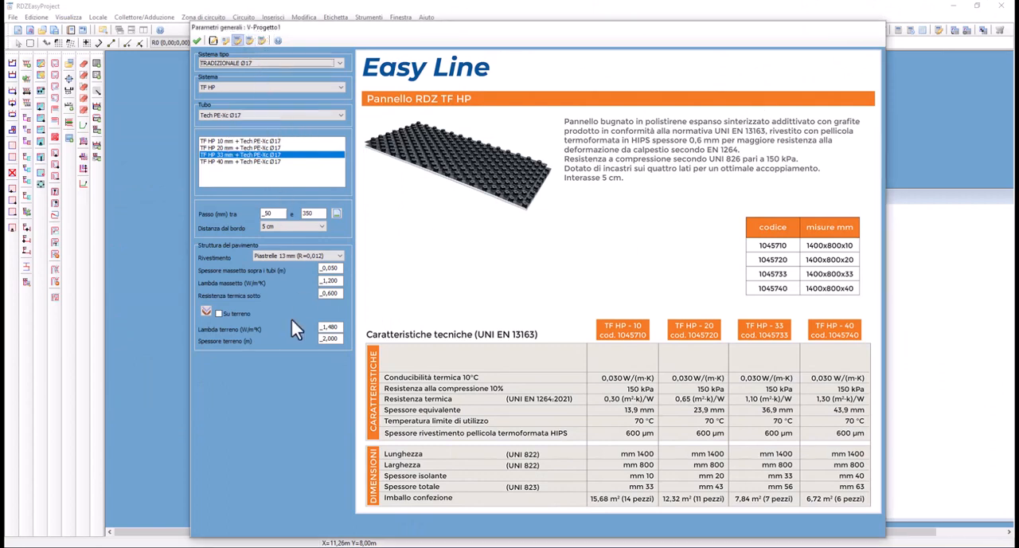
Set the calculation mode in the heating and cooling parameters to Dimensionamento in Riscaldamento
left_click(252, 45)
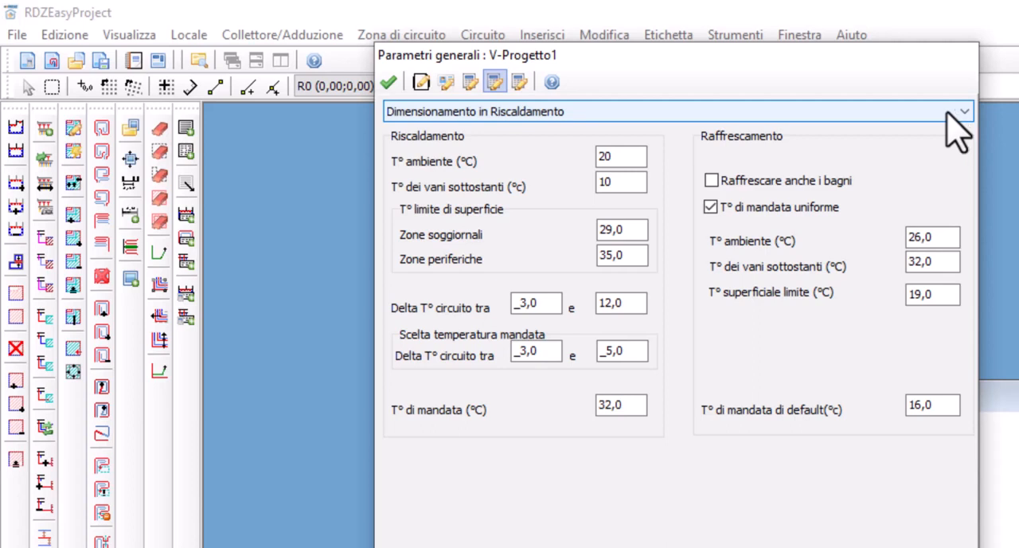
left_click(947, 113)
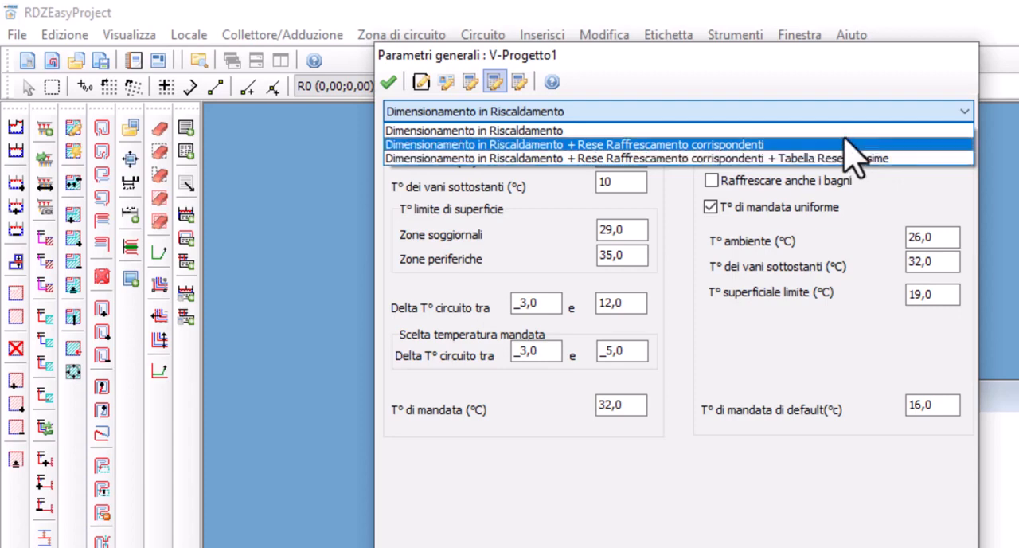
left_click(842, 132)
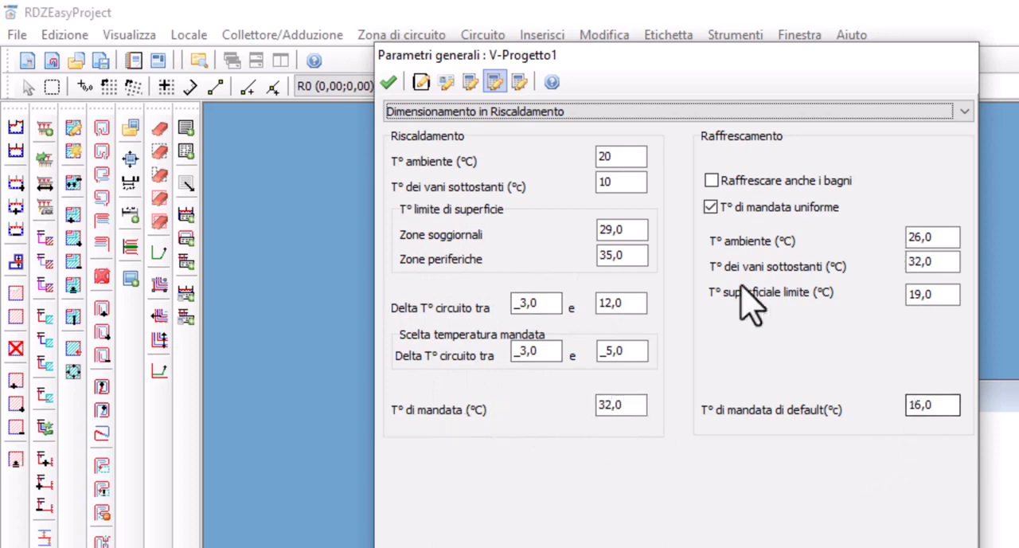
Choose TOP COMPOSIT Ø17 as the manifold in the general parameters, after previewing its PREMONTATO version
left_click(520, 82)
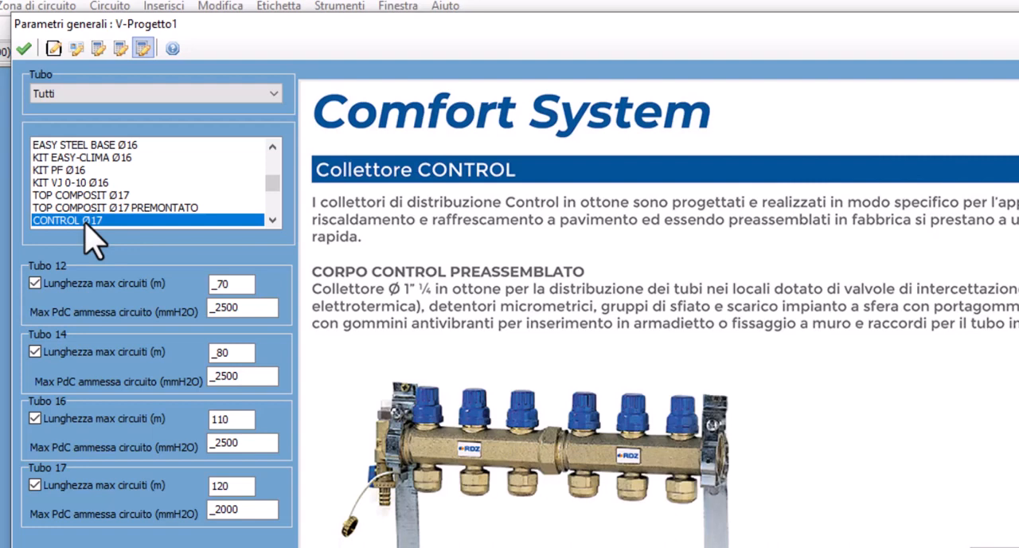
scroll(96, 219, "down", 2)
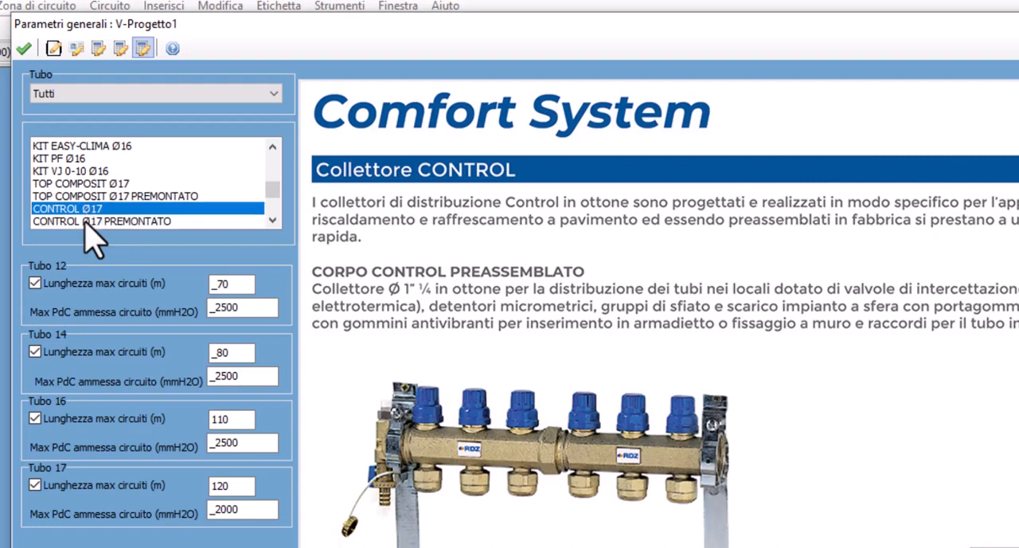
scroll(96, 199, "up", 1)
left_click(92, 157)
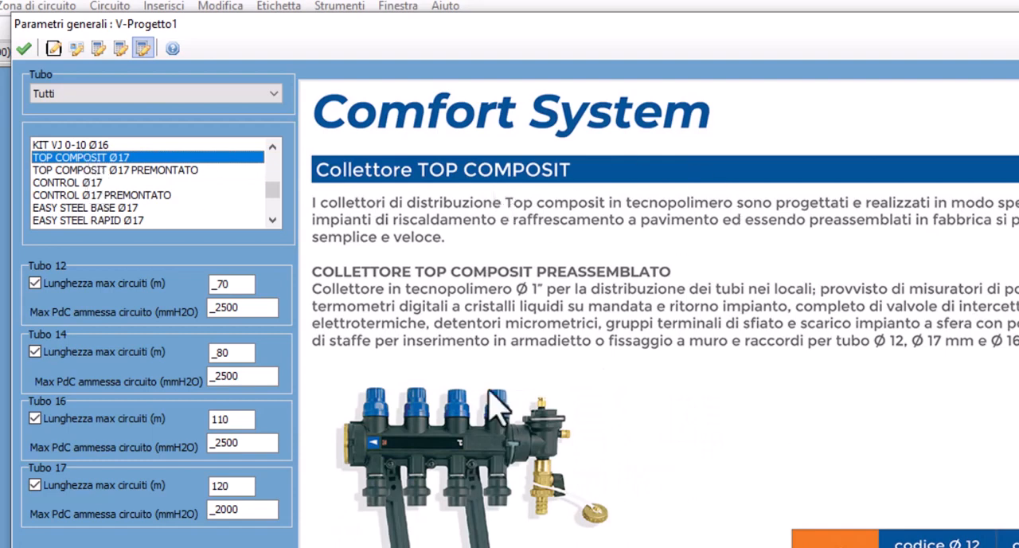
left_click(88, 170)
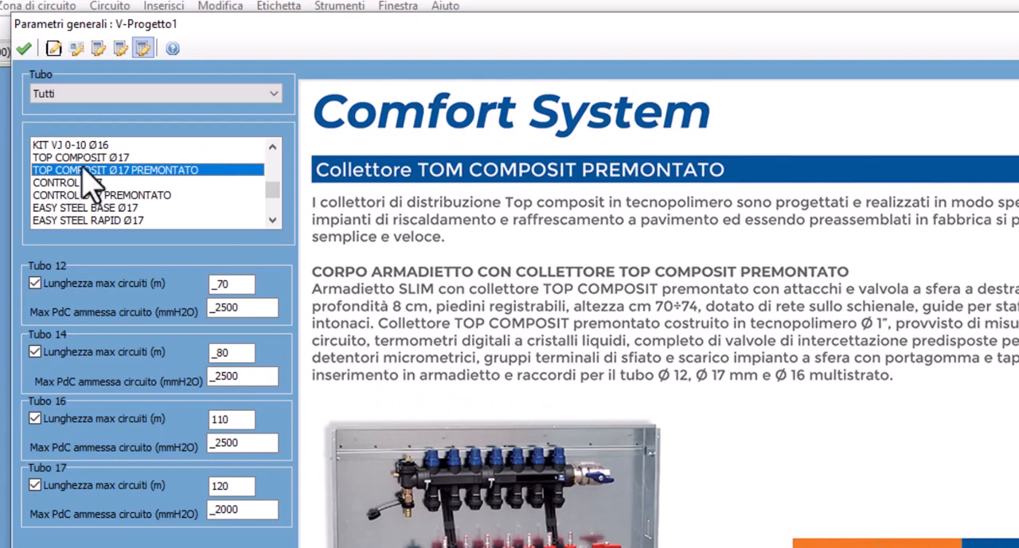
left_click(86, 159)
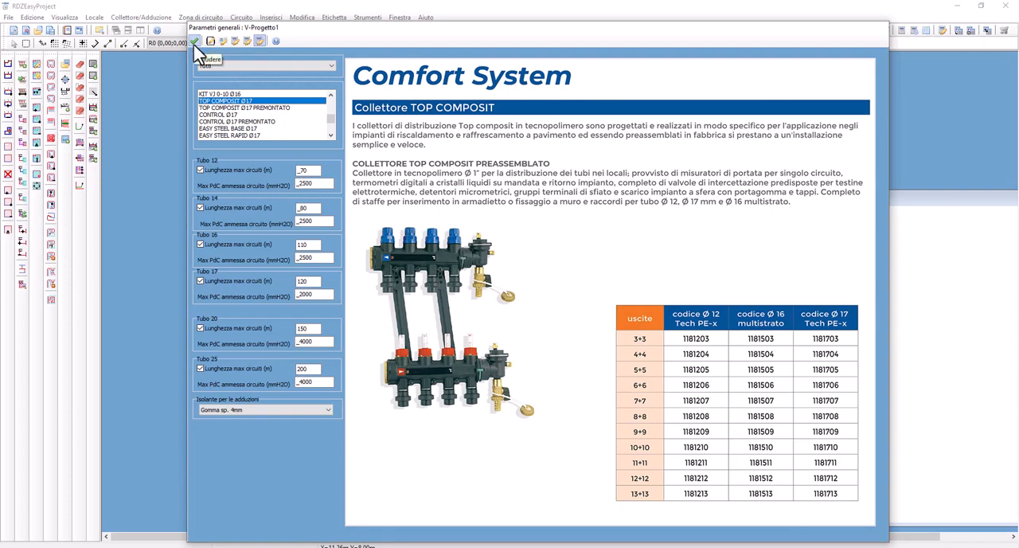
Accept the general parameters and maximize the V-Progetto1 drawing window
left_click(194, 43)
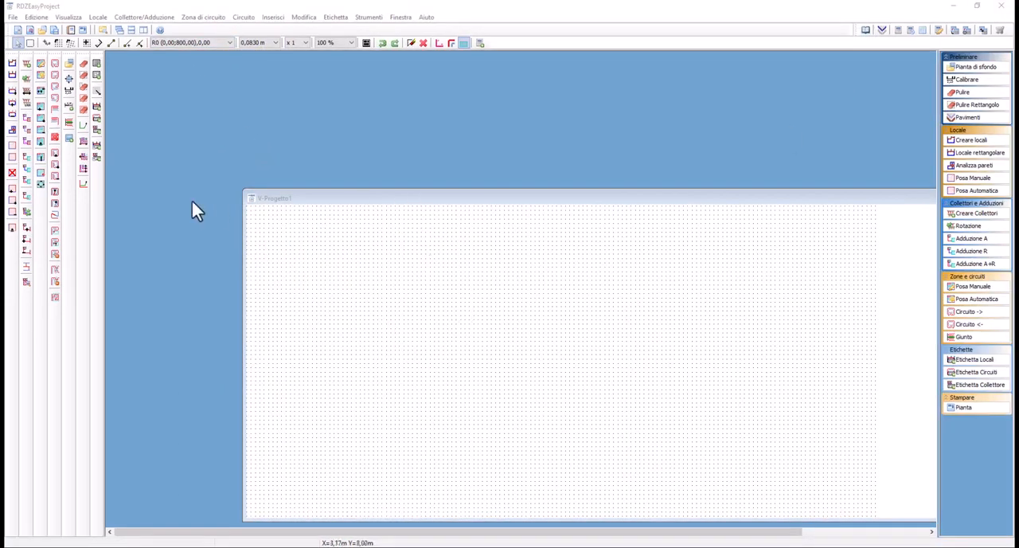
left_click(313, 197)
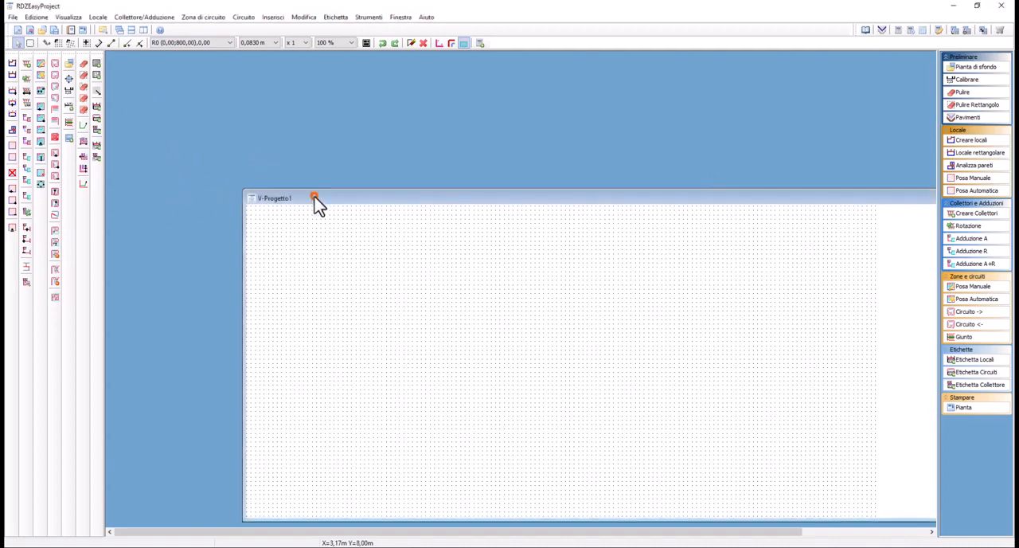
double_click(437, 202)
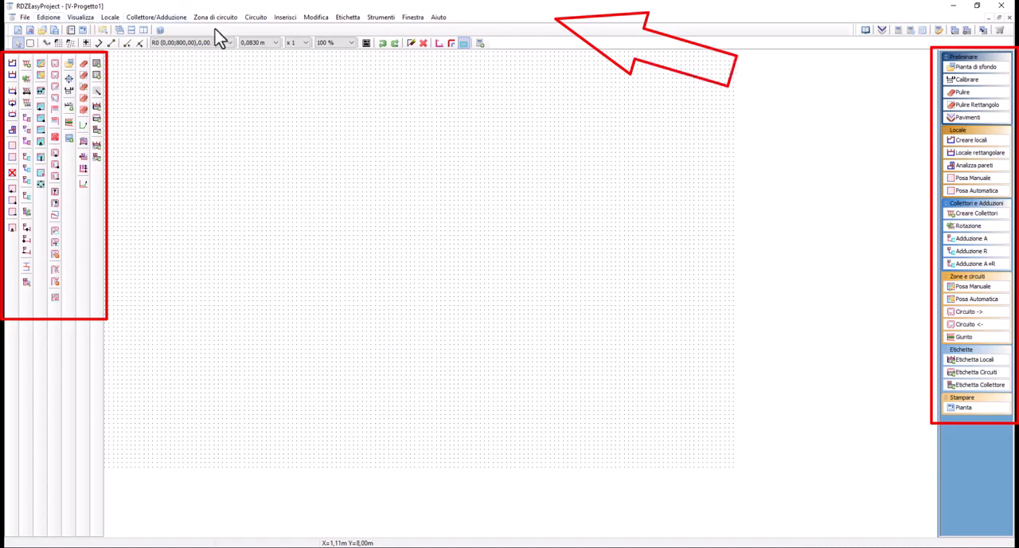
left_click(165, 17)
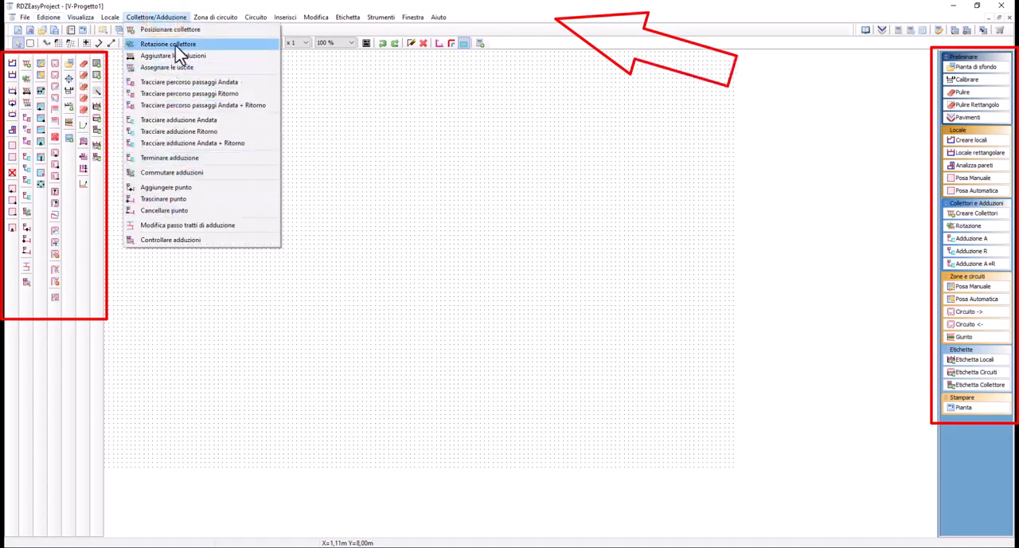
mouse_move(257, 20)
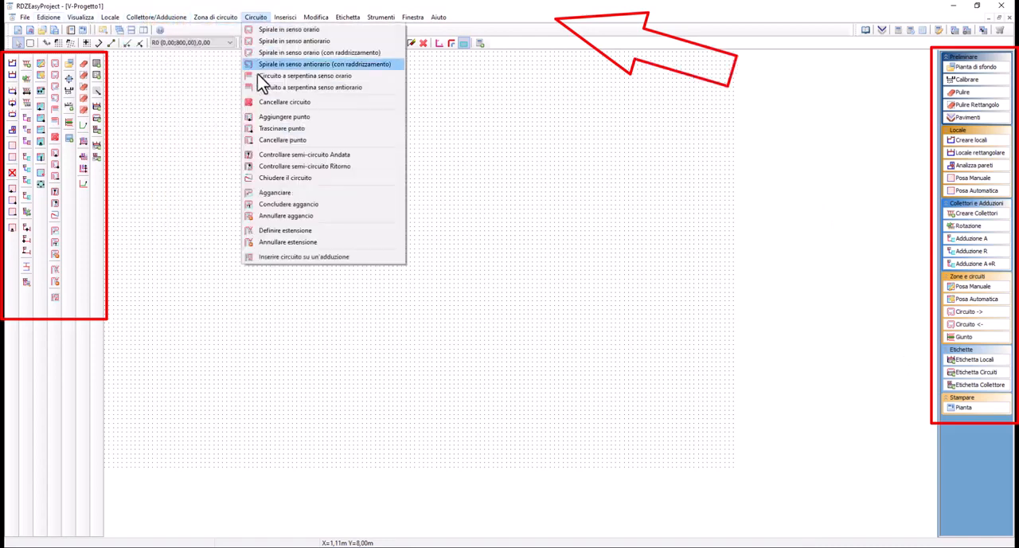
mouse_move(347, 21)
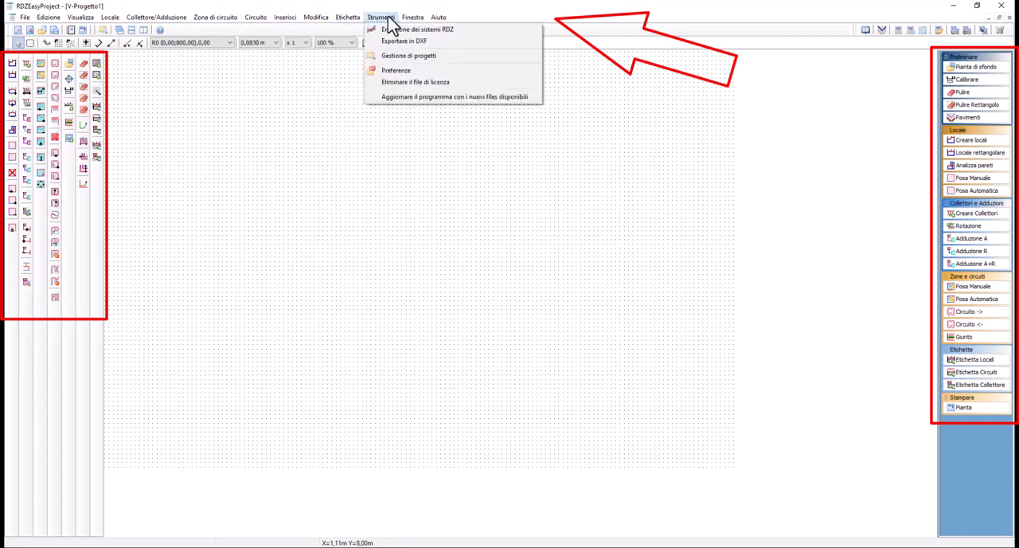
mouse_move(413, 23)
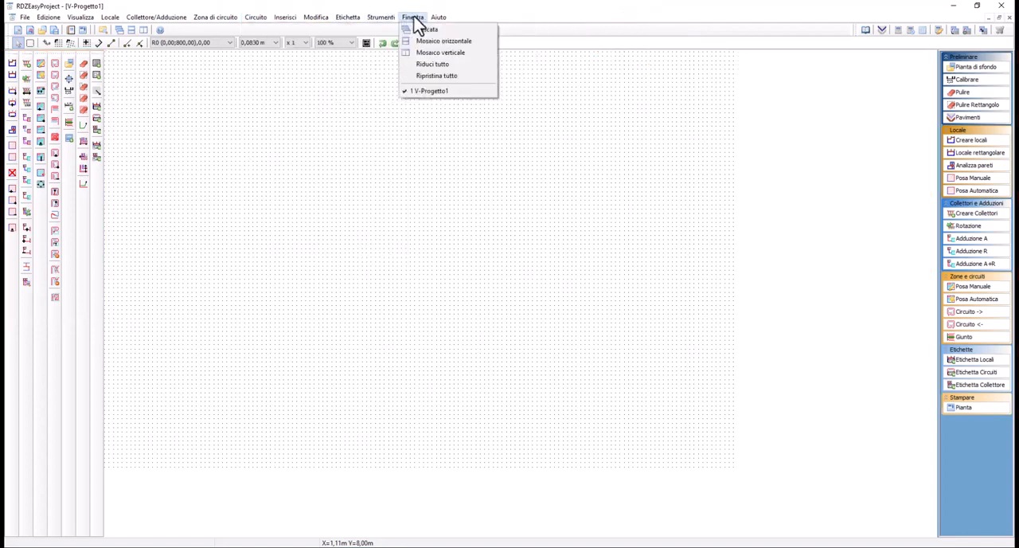
left_click(63, 390)
Hide all the drawing toolbars and bring them all back, starting with Locale, Collettore/Adduzione and Zona
right_click(59, 382)
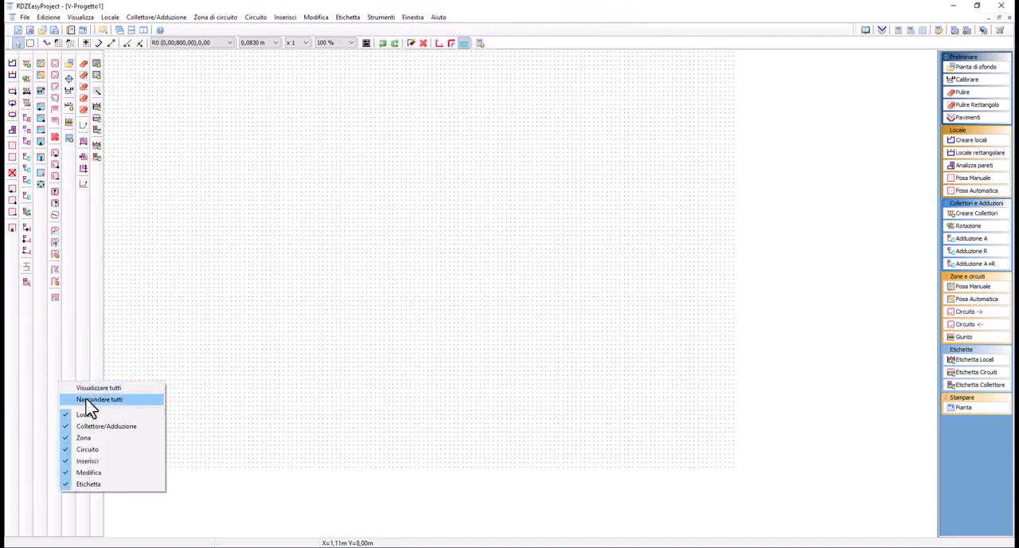
left_click(88, 400)
right_click(9, 358)
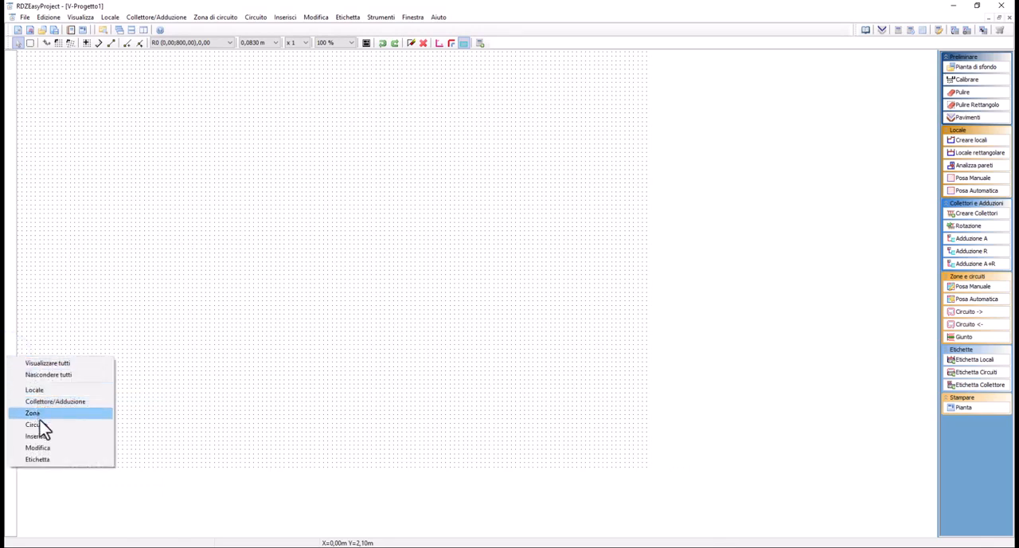
left_click(40, 390)
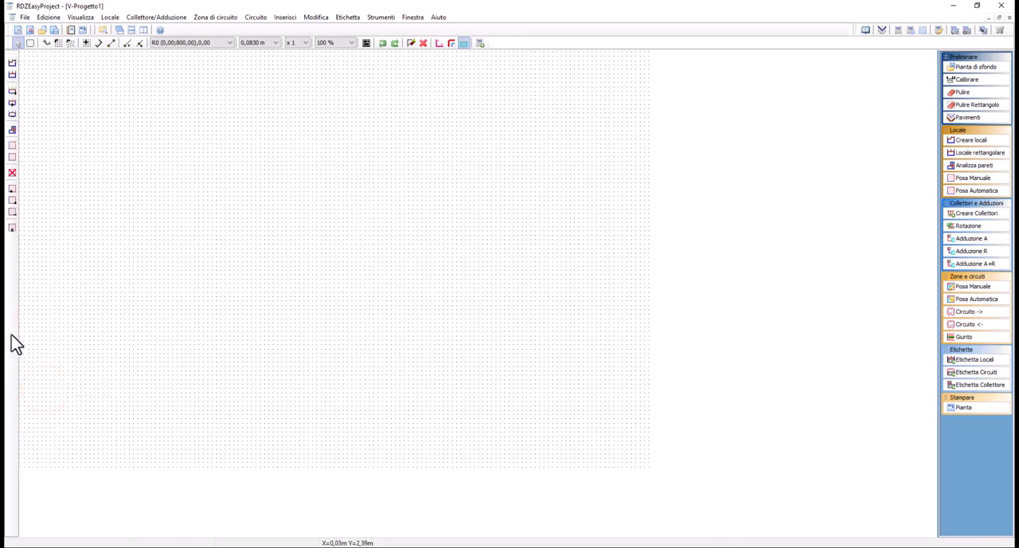
right_click(17, 333)
left_click(39, 382)
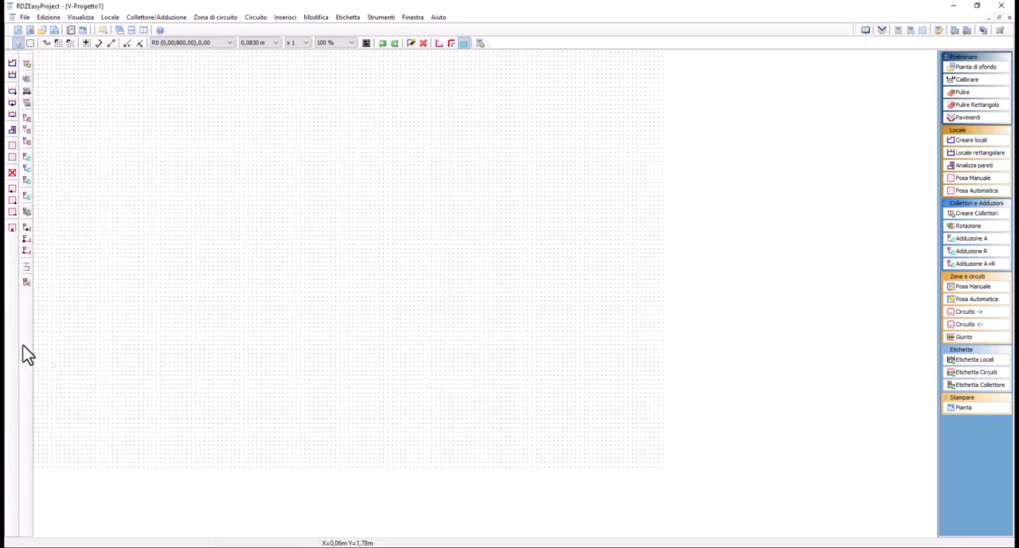
right_click(24, 345)
left_click(55, 402)
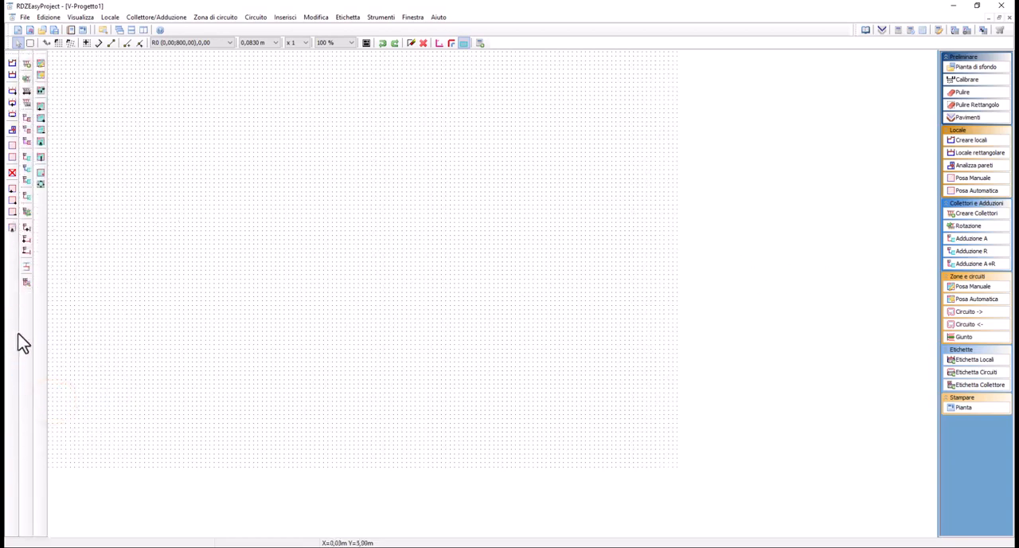
right_click(40, 327)
left_click(54, 335)
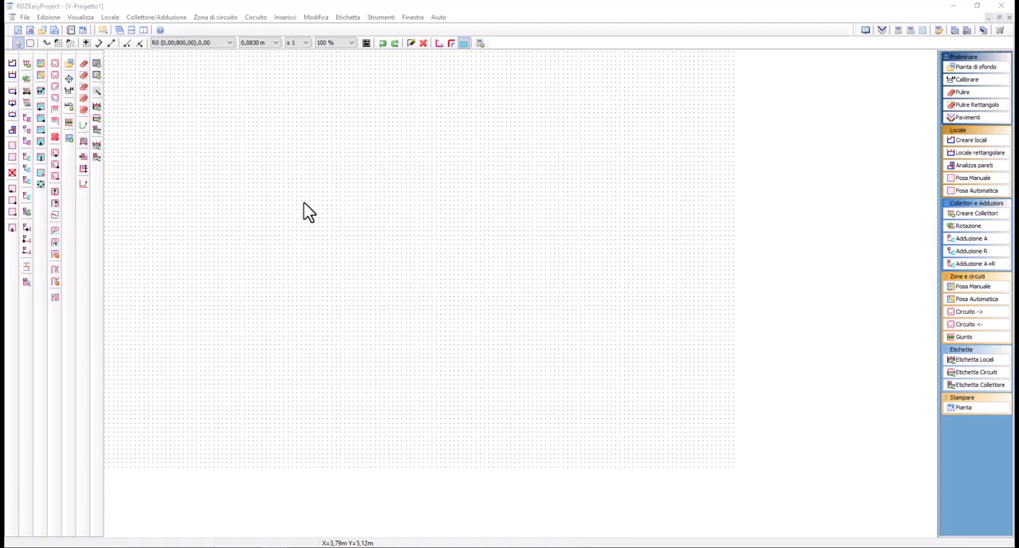
Load the AutoCAD file Esempio_2_piani.dwg from the DWG folder as the background plan
left_click(819, 12)
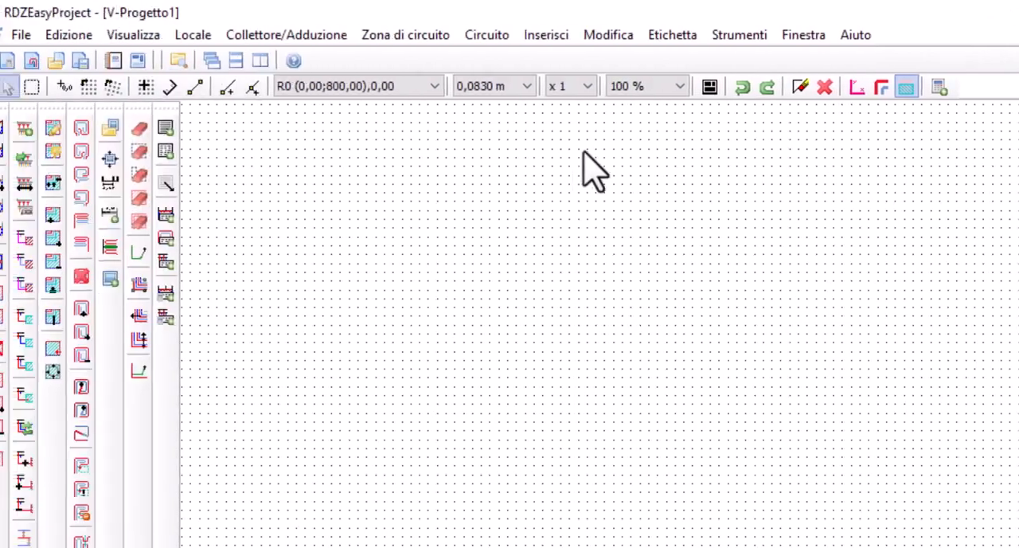
left_click(548, 32)
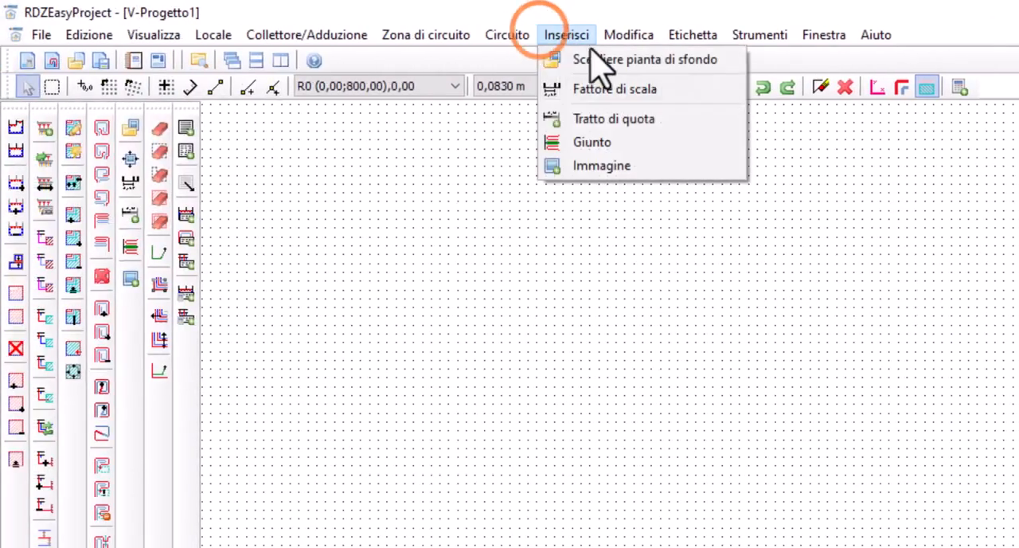
left_click(602, 70)
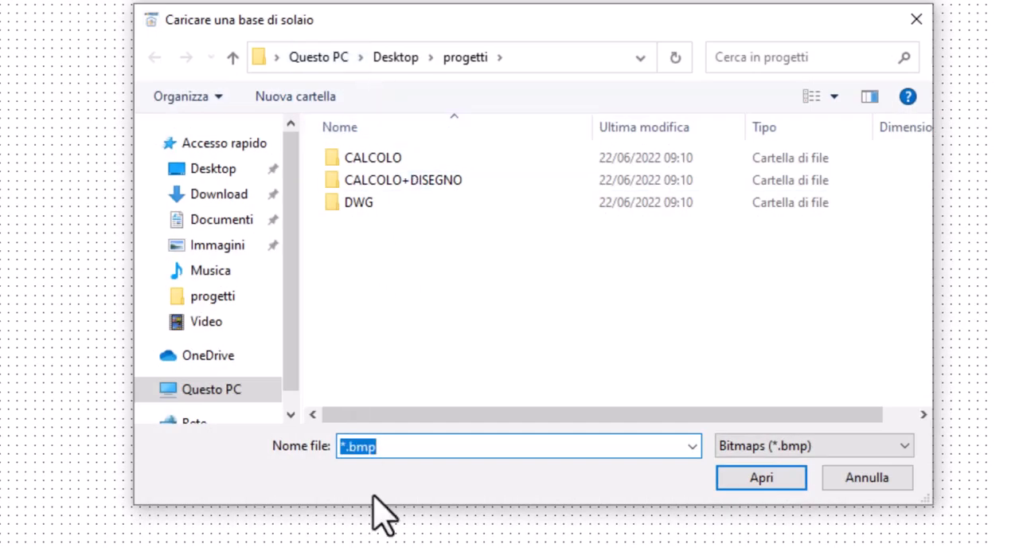
double_click(360, 206)
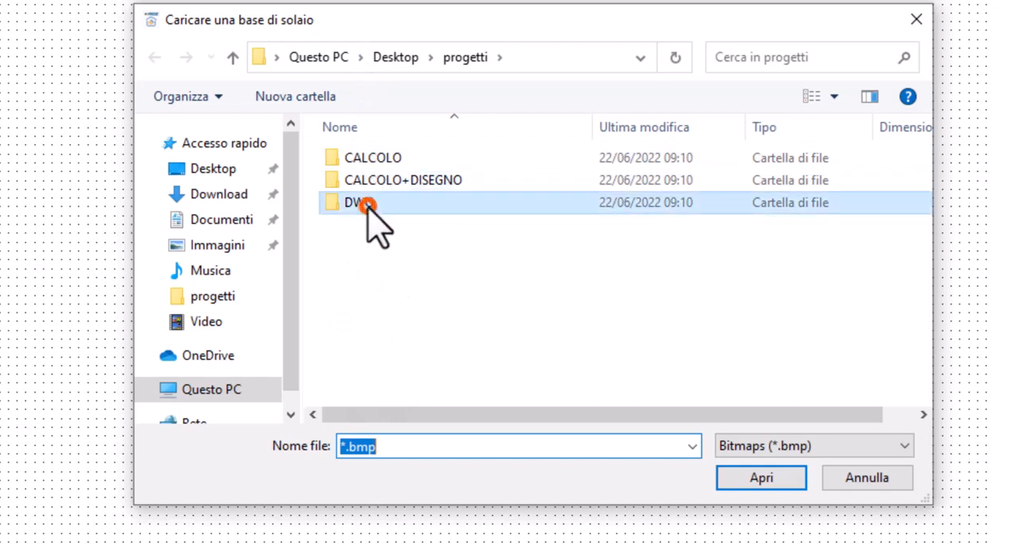
left_click(796, 443)
left_click(788, 514)
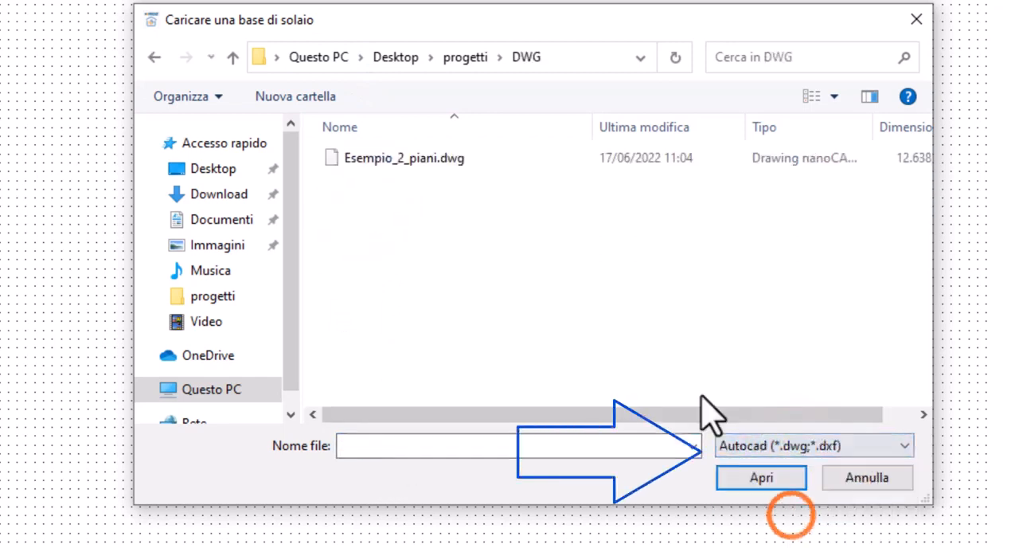
left_click(438, 159)
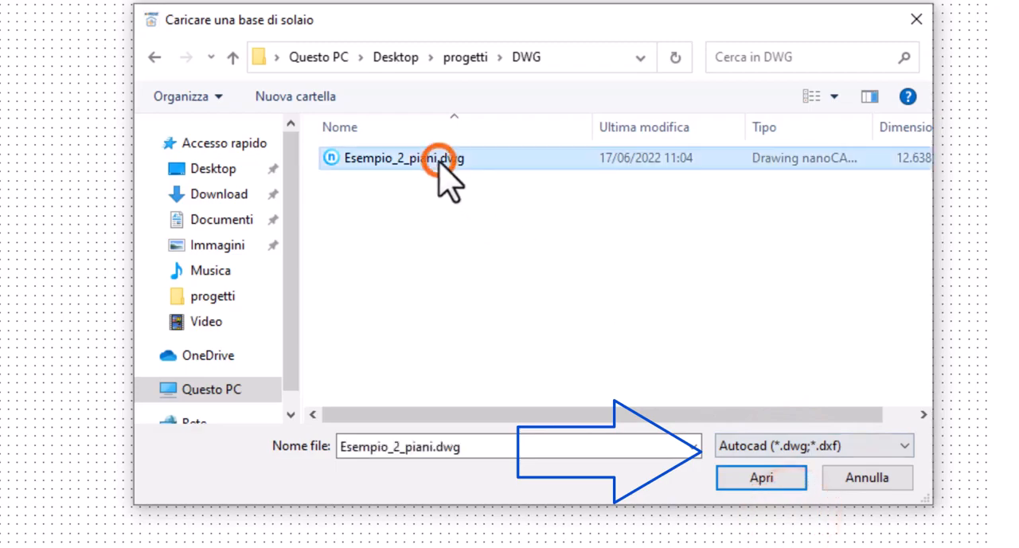
left_click(754, 480)
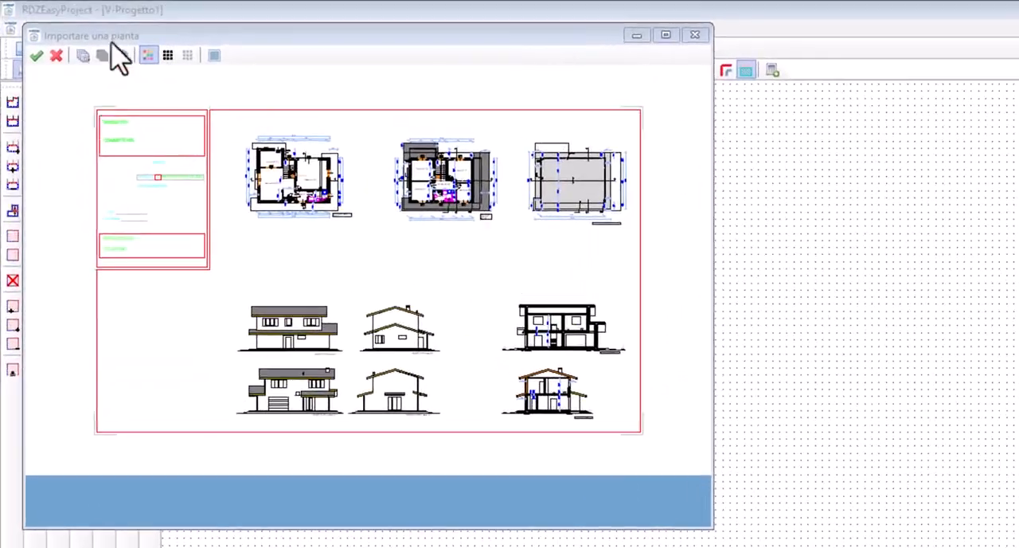
left_click(476, 34)
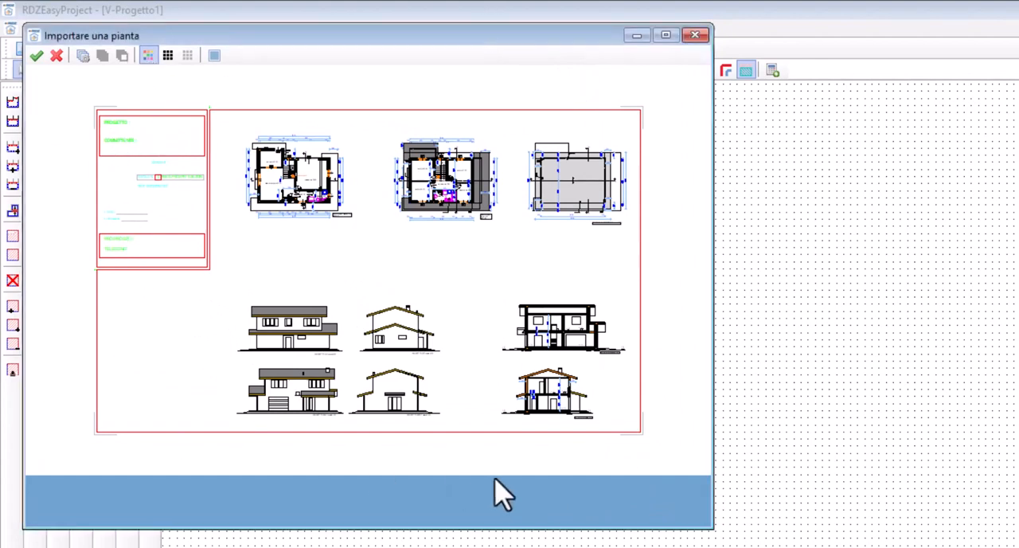
Import the background plan in black and white at the A1 = 594mm x 841mm 300dpi format
left_click(167, 56)
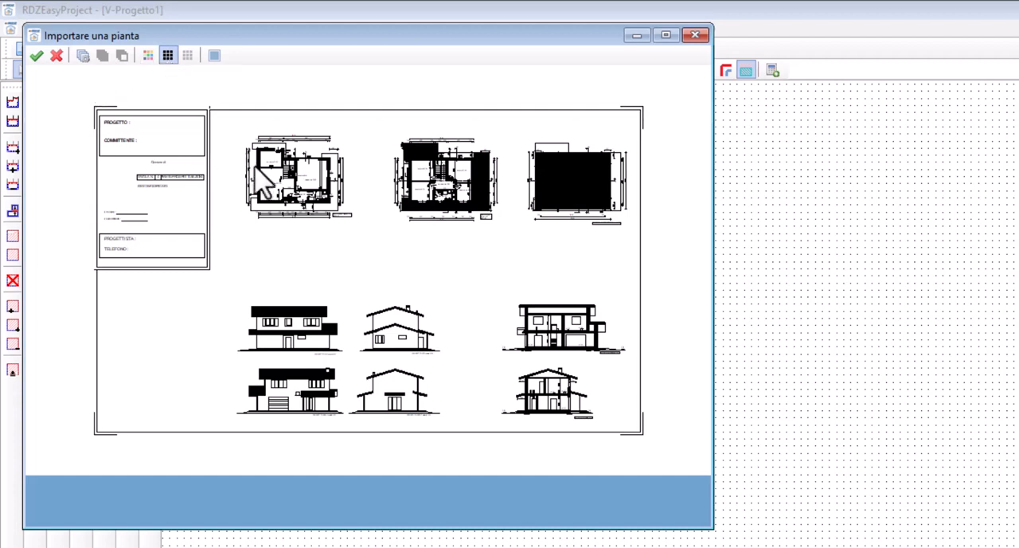
left_click(82, 56)
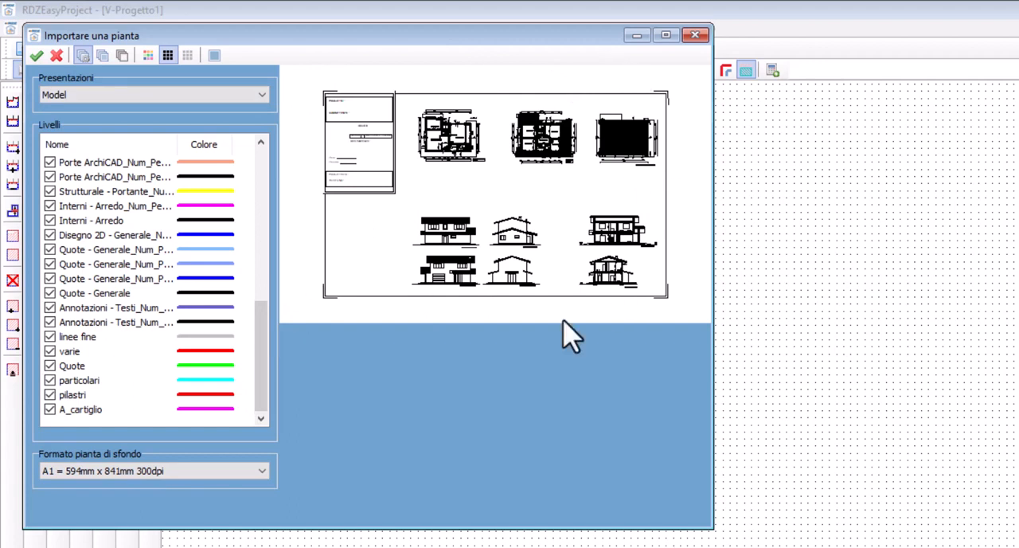
left_click(119, 472)
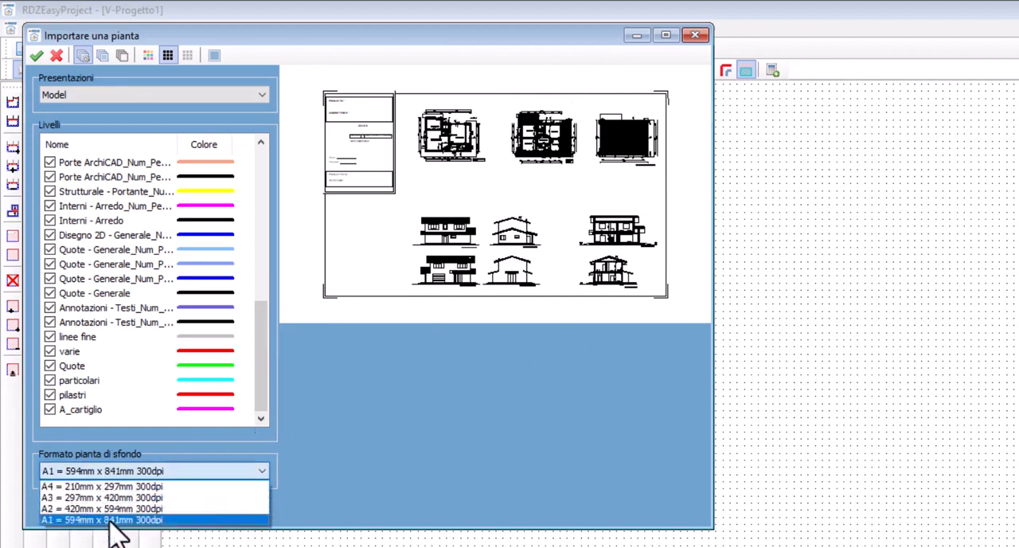
left_click(58, 520)
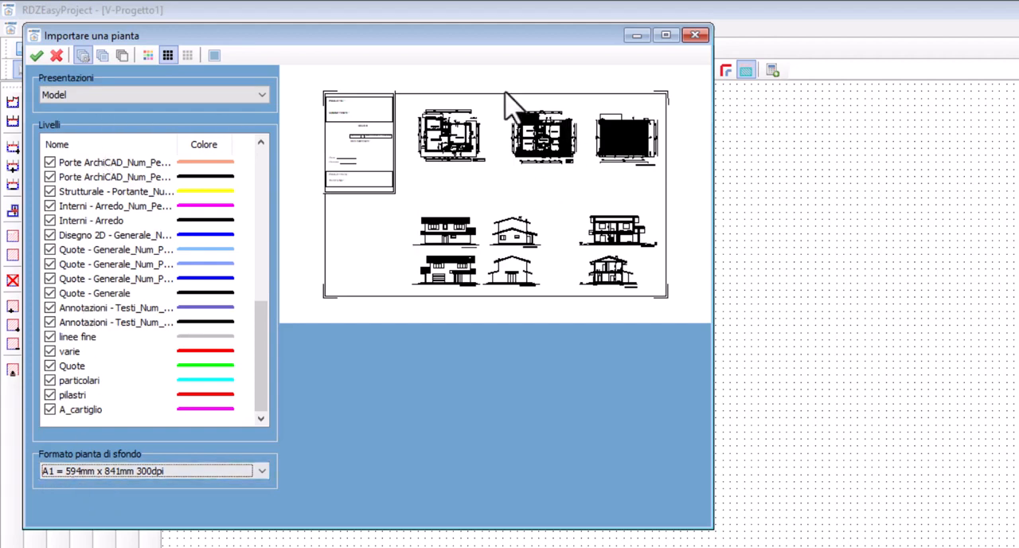
left_click(35, 56)
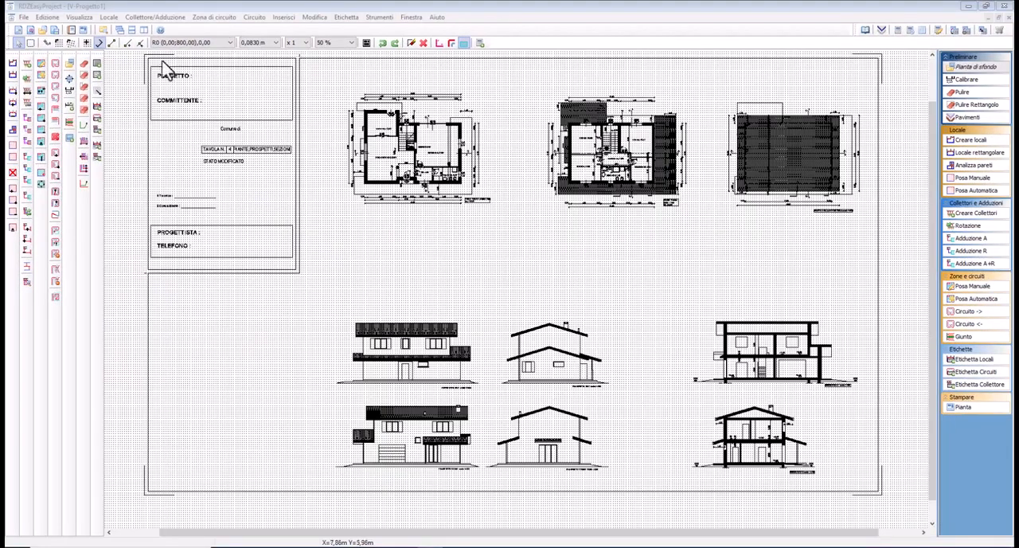
left_click(155, 69)
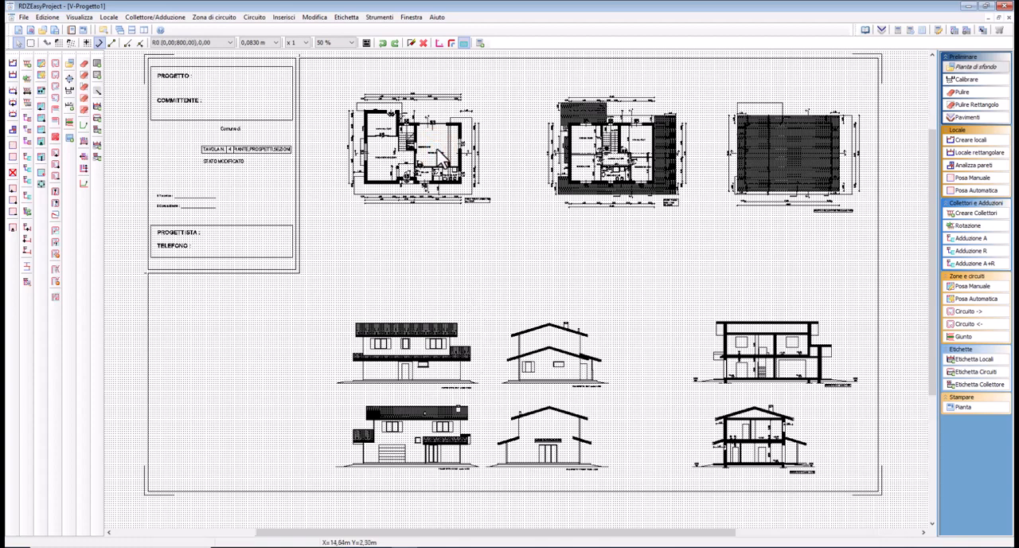
Examine the imported floor plans and sections up close, then view the whole sheet at 50 % zoom
scroll(437, 150, "up", 2)
scroll(437, 159, "up", 1)
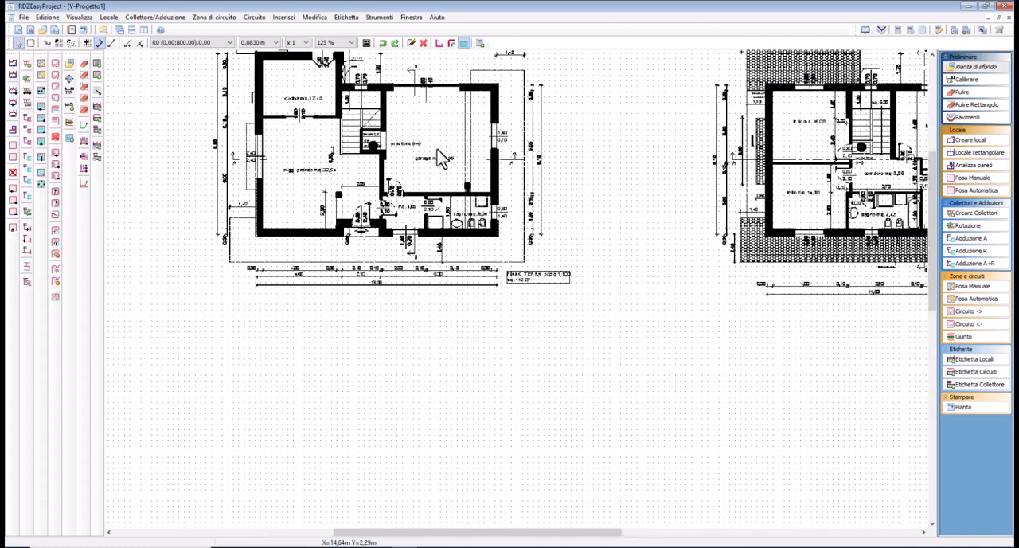
middle_click_drag(437, 144, 712, 251)
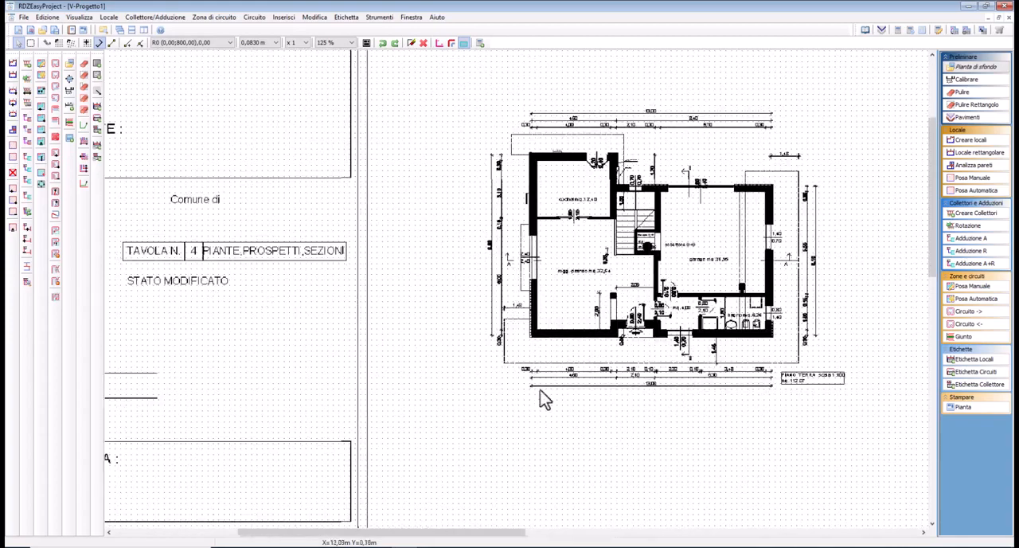
middle_click_drag(542, 400, 469, 130)
mouse_move(655, 485)
middle_mouse_down()
mouse_move(491, 198)
mouse_move(319, 225)
mouse_move(624, 225)
mouse_move(580, 369)
mouse_move(238, 291)
middle_mouse_up()
mouse_move(693, 319)
middle_mouse_down()
mouse_move(243, 223)
mouse_move(255, 193)
middle_mouse_up()
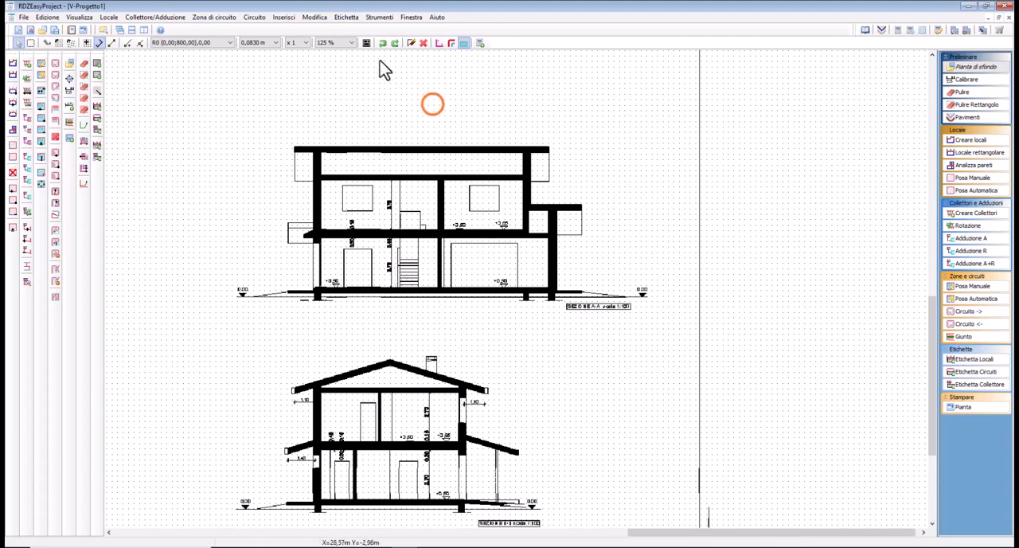
left_click(344, 42)
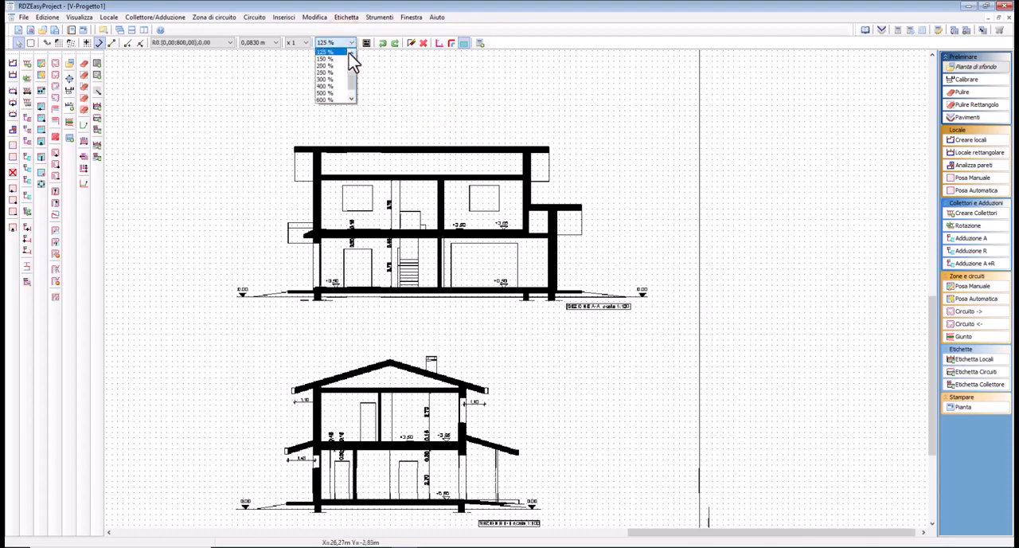
left_click(351, 53)
left_click(332, 70)
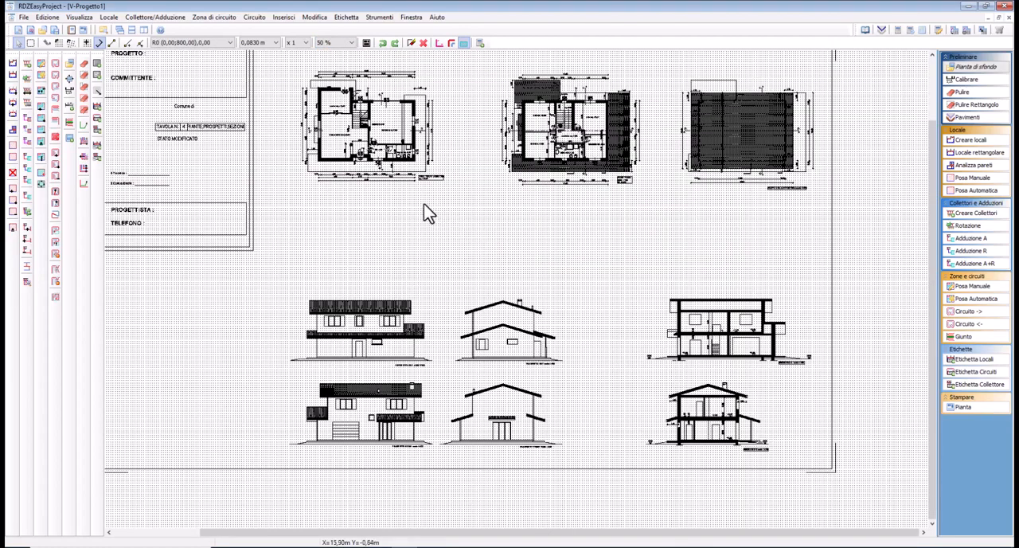
middle_click_drag(425, 205, 476, 250)
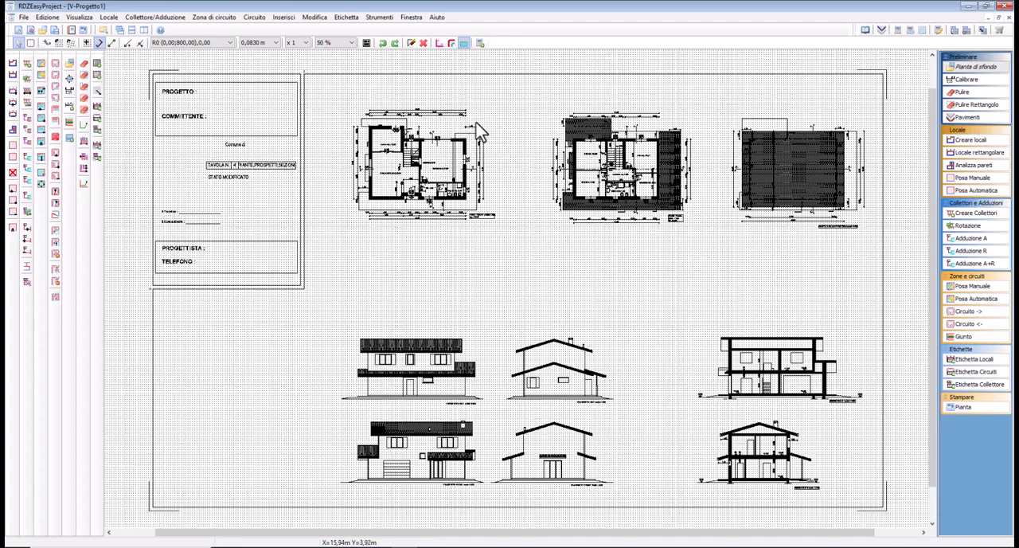
Erase an irregular strip from the upper part of the roof plan freehand with Pulire
scroll(388, 196, "up", 1)
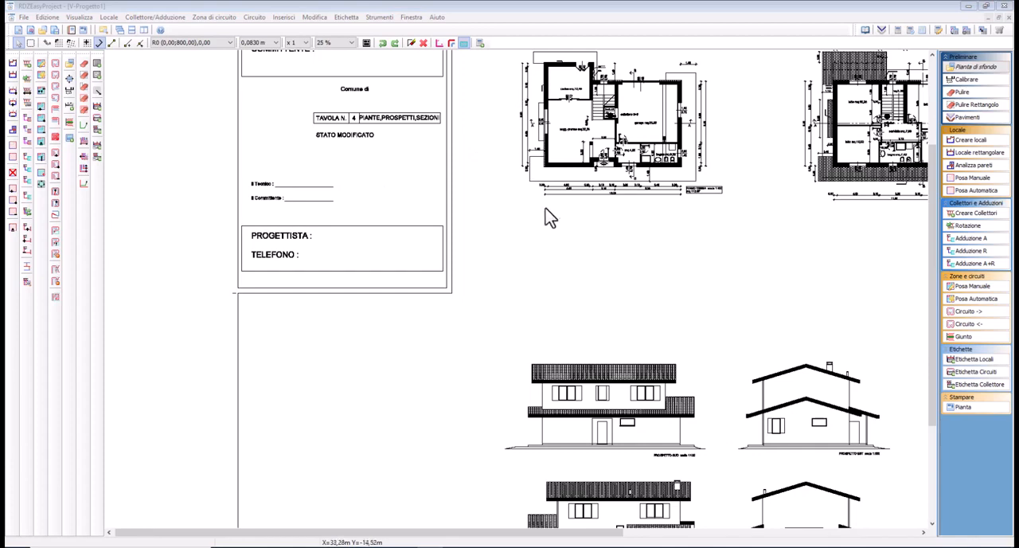
left_click(775, 238)
mouse_move(596, 198)
middle_mouse_down()
mouse_move(462, 293)
mouse_move(342, 298)
middle_mouse_up()
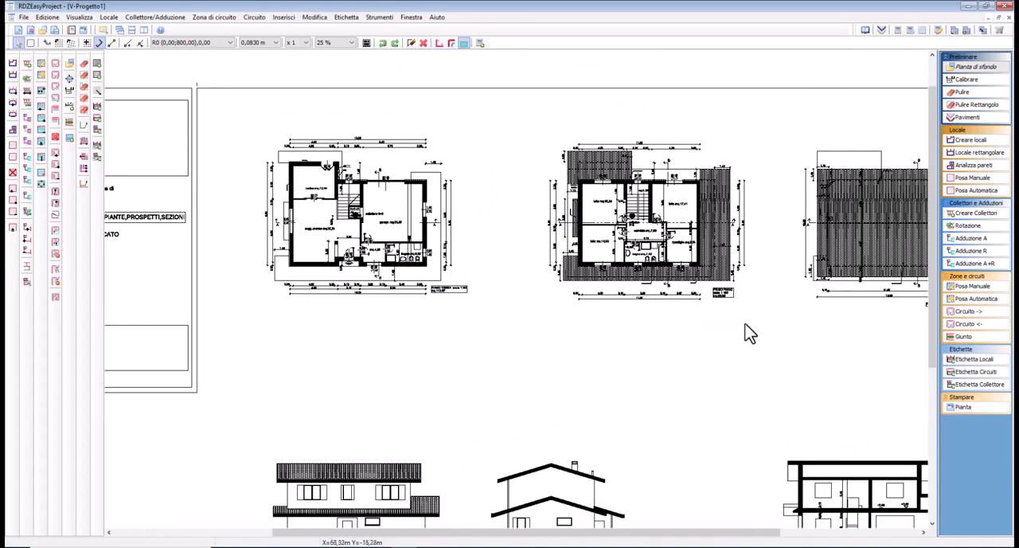
middle_click_drag(762, 314, 579, 268)
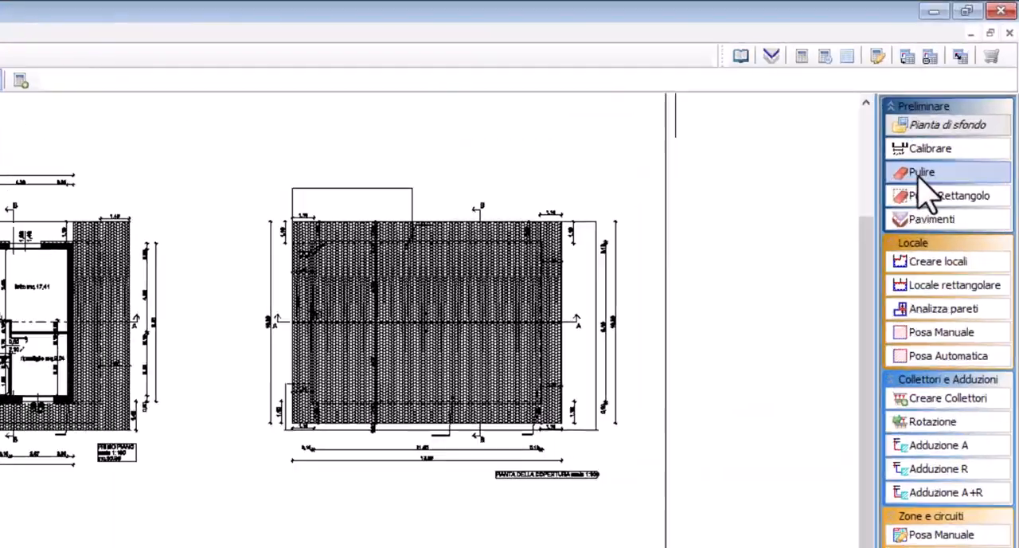
left_click(919, 176)
mouse_move(367, 242)
left_mouse_down()
mouse_move(425, 268)
mouse_move(412, 239)
mouse_move(451, 291)
mouse_move(488, 253)
mouse_move(520, 261)
mouse_move(483, 297)
mouse_move(487, 310)
mouse_move(466, 273)
mouse_move(422, 246)
mouse_move(457, 268)
mouse_move(483, 264)
mouse_move(521, 318)
mouse_move(533, 253)
mouse_move(552, 303)
left_mouse_up()
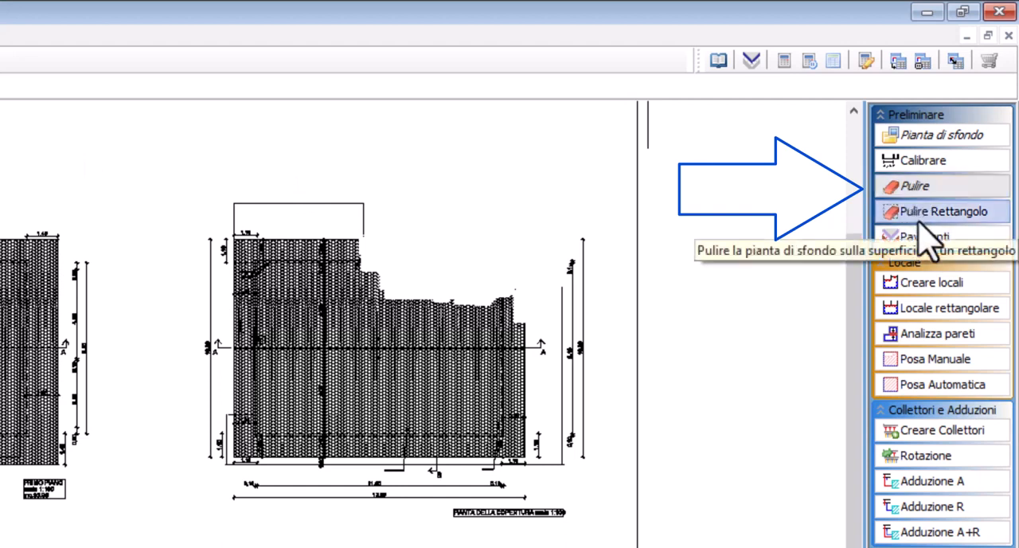
Erase the rest of the roof plan with rectangular areas using Pulire Rettangolo
left_click(923, 212)
left_click_drag(165, 162, 342, 334)
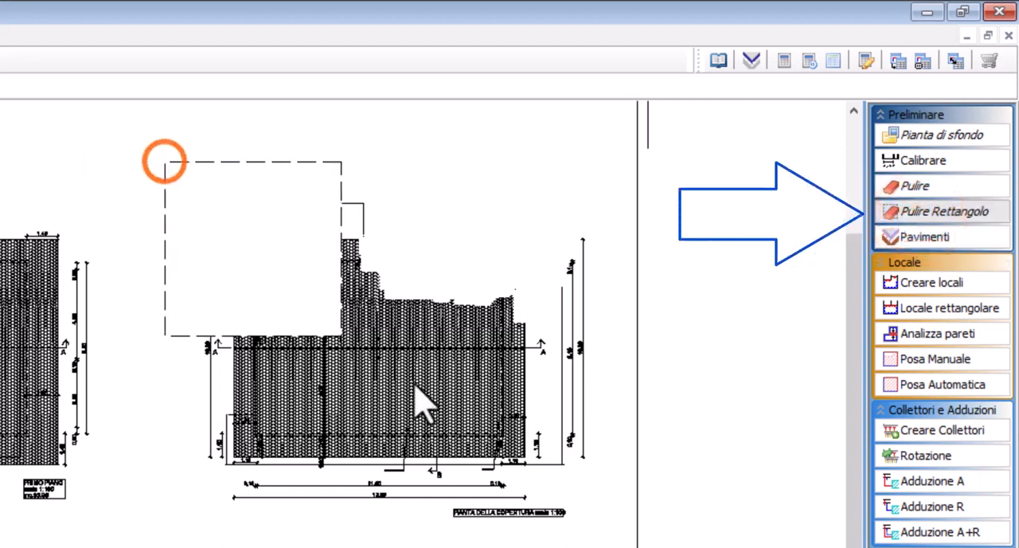
left_click_drag(413, 385, 622, 547)
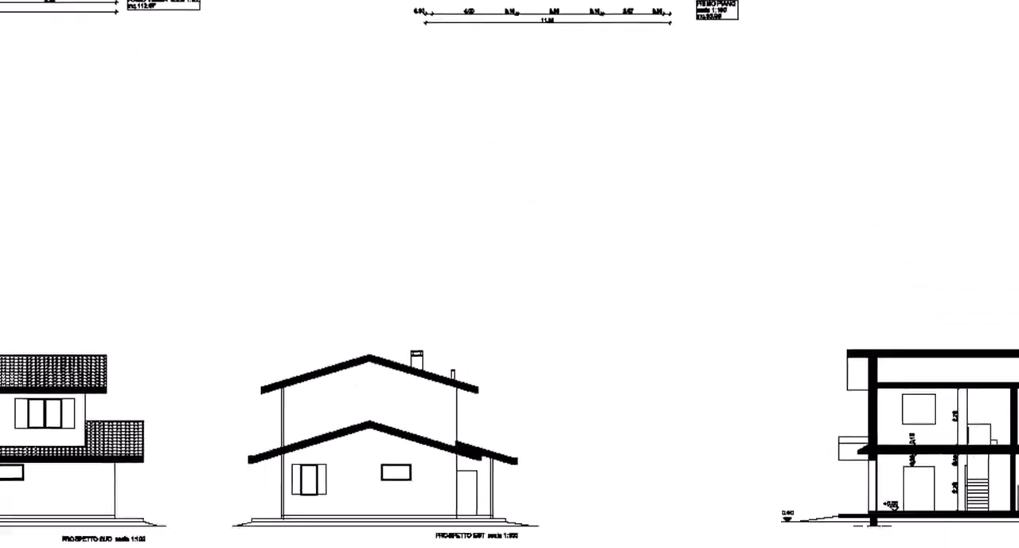
Erase a stepped polygonal area covering the lower part of the east elevation (PROSPETTO EST)
left_click(182, 183)
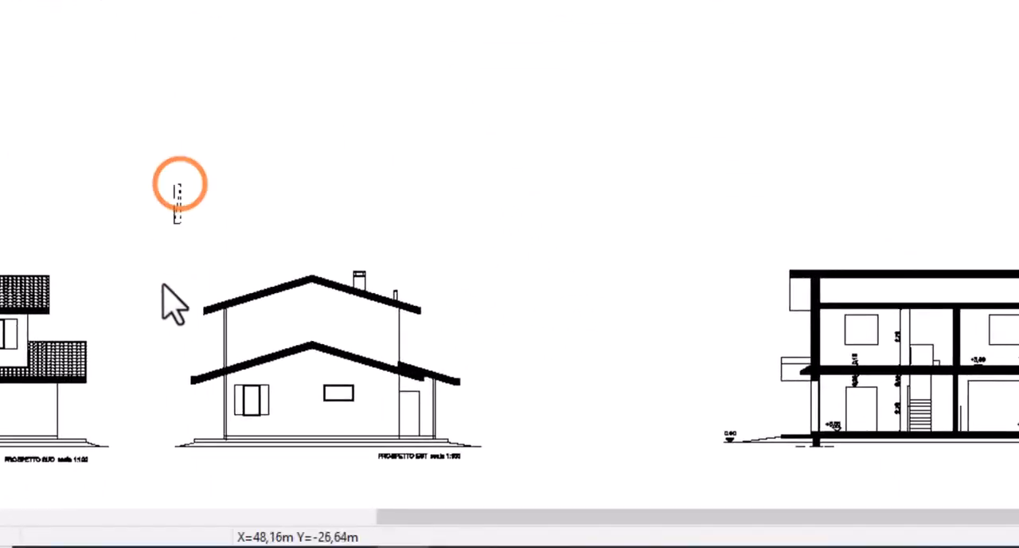
left_click(183, 459)
left_click(446, 457)
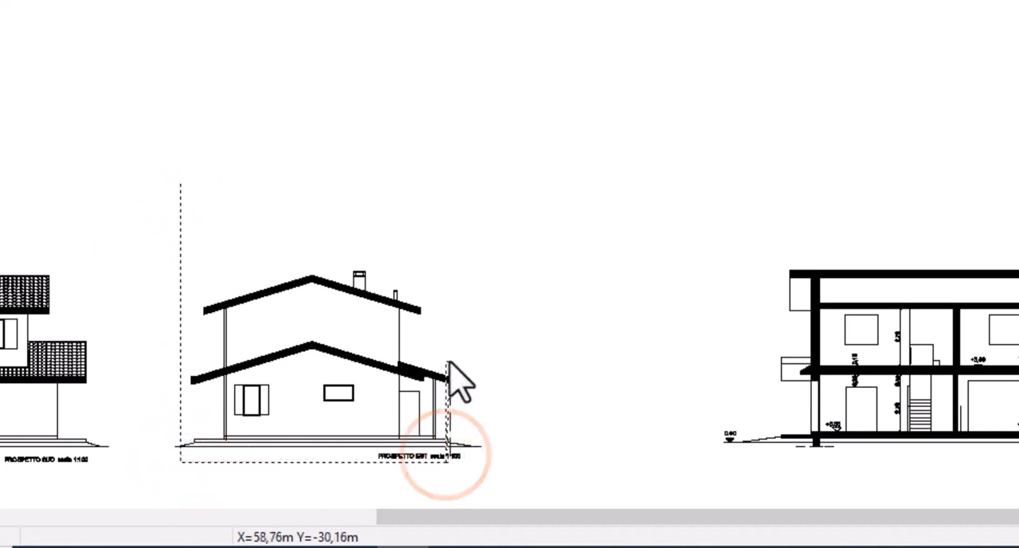
left_click(447, 361)
left_click(288, 363)
left_click(294, 300)
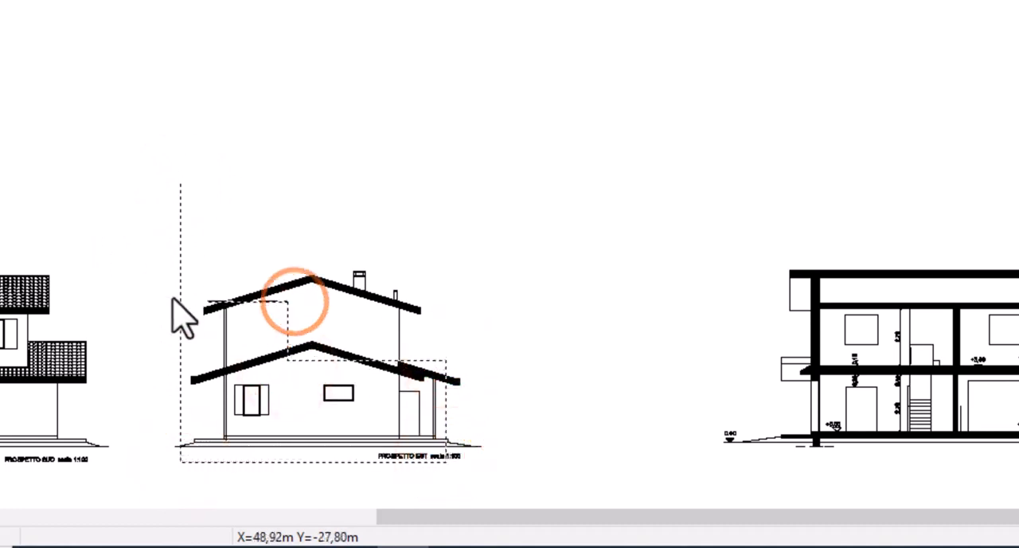
left_click(146, 295)
key("Return")
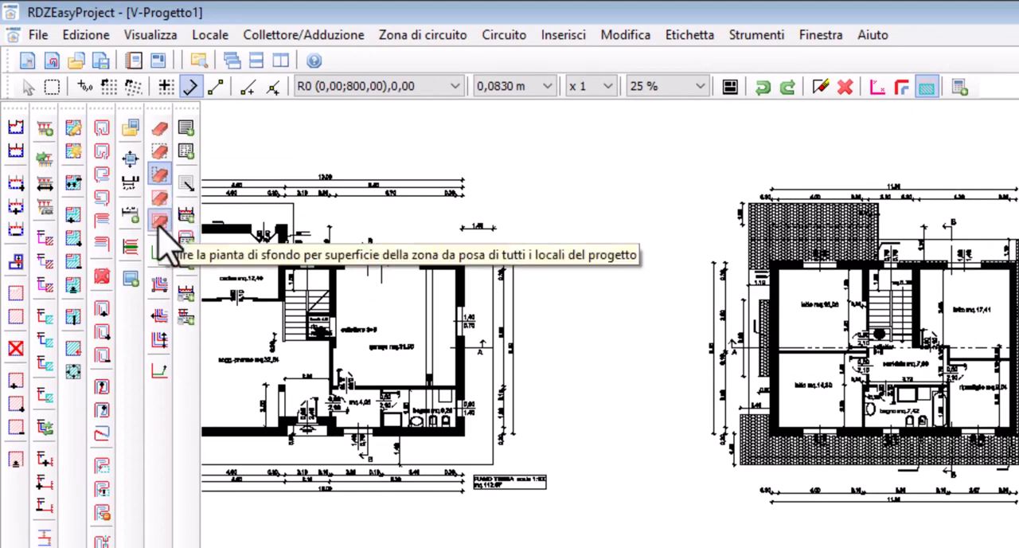
left_click(825, 383)
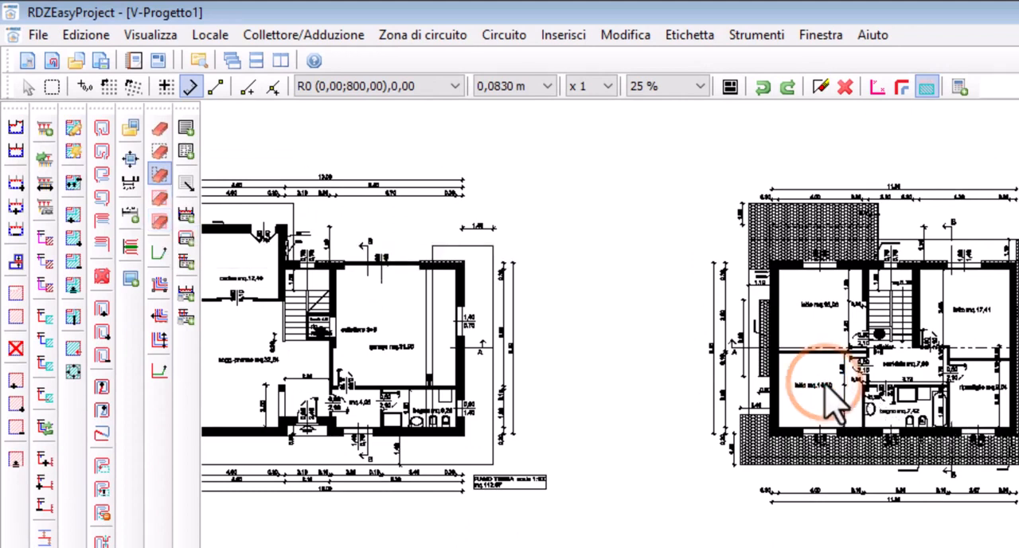
scroll(823, 384, "up", 1)
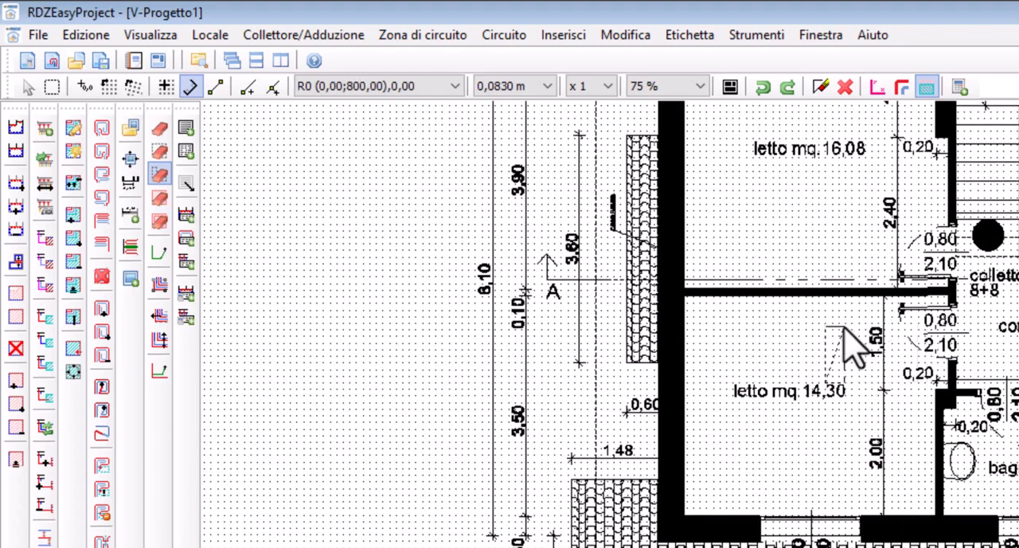
key("Escape")
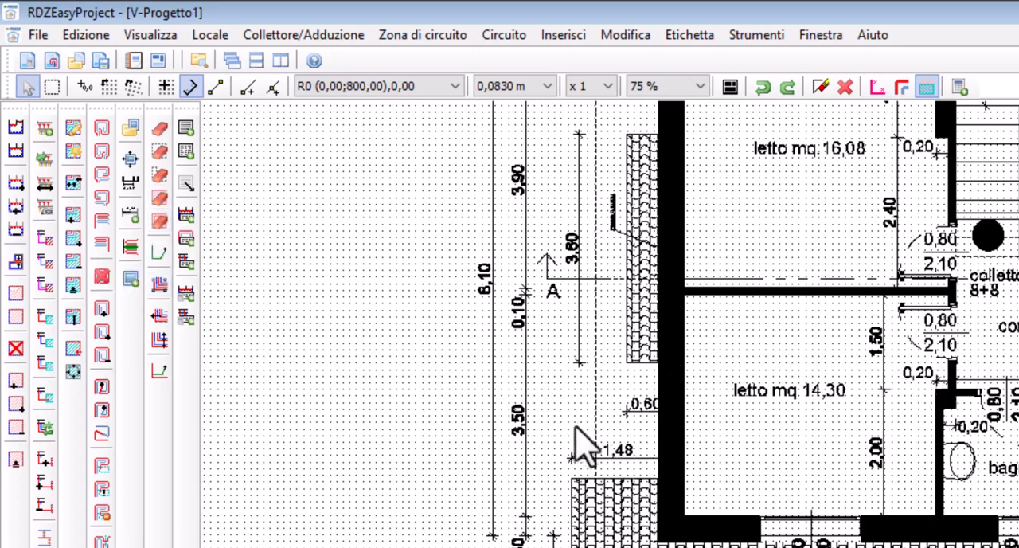
left_click(876, 175)
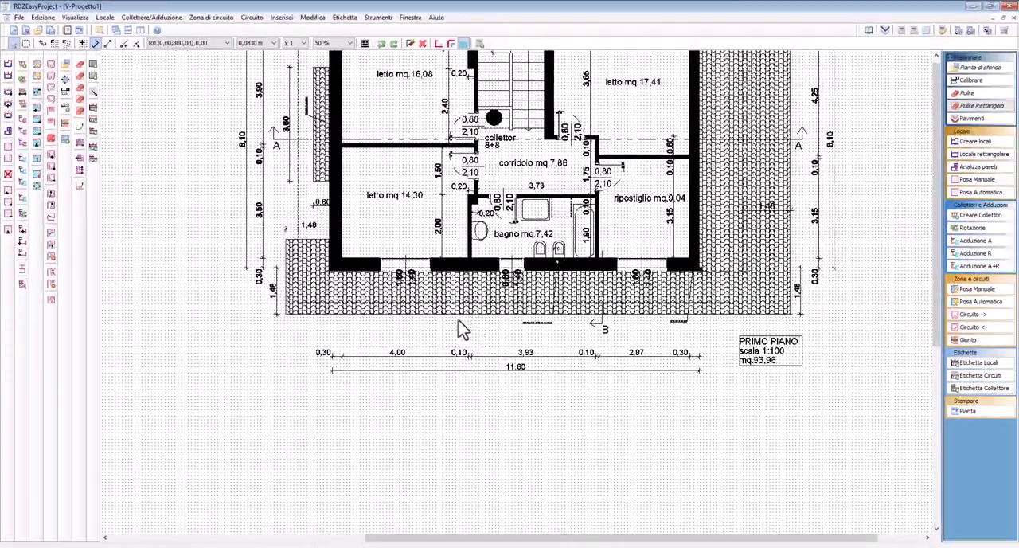
Erase all the elevations and sections below the two floor plans with one large rectangular area
scroll(439, 312, "down", 3)
middle_click_drag(403, 381, 446, 139)
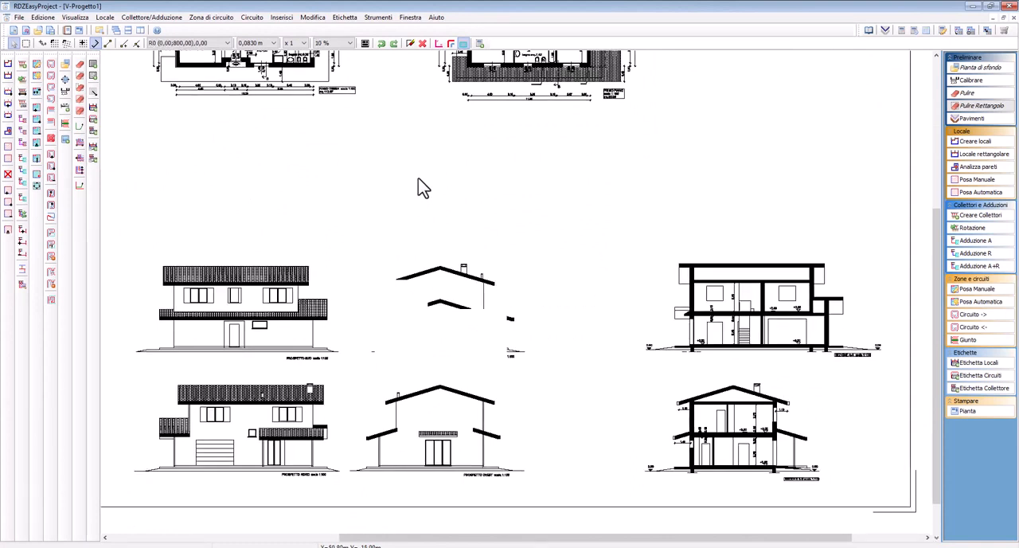
scroll(418, 185, "down", 2)
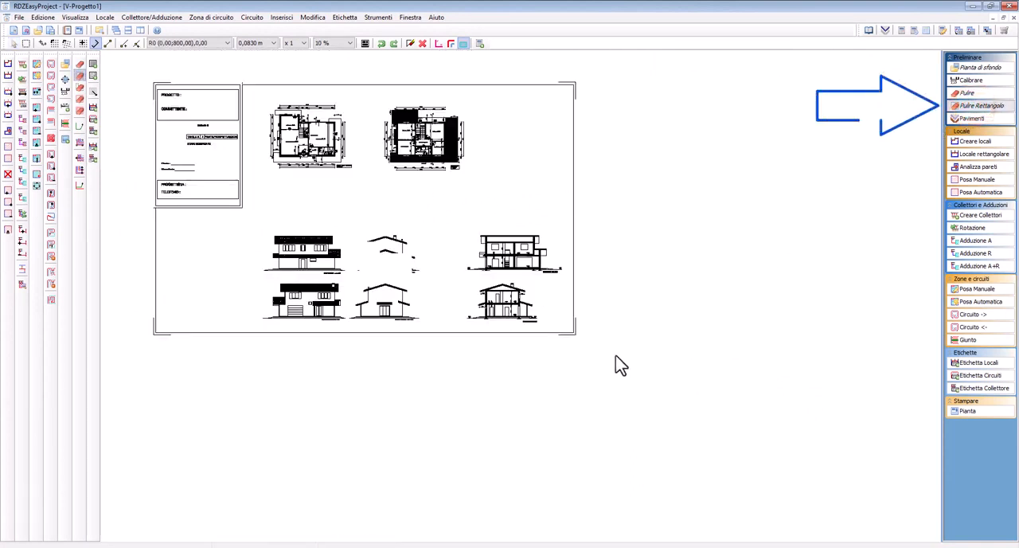
left_click(671, 416)
left_click(117, 221)
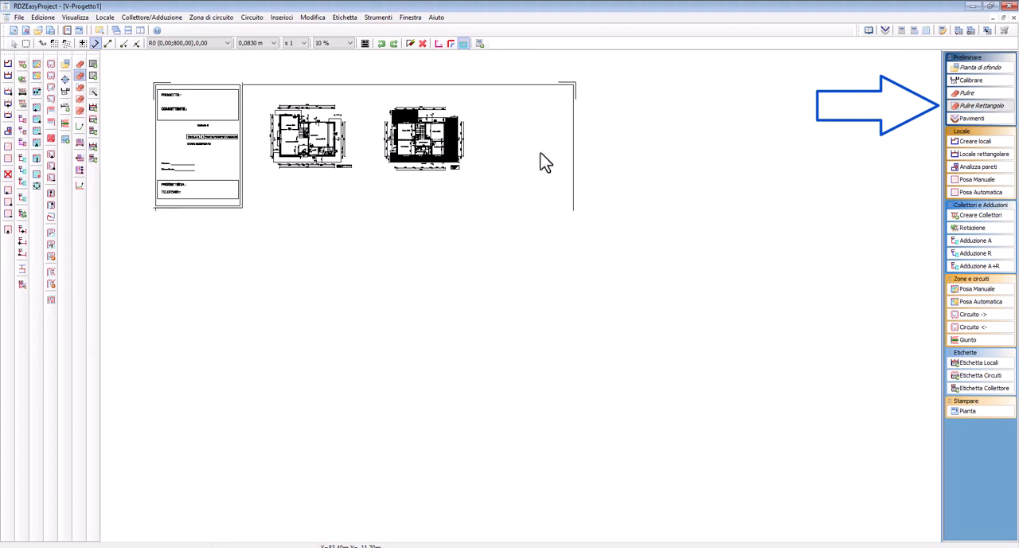
Erase the remaining sheet frame and the title block with two rectangular areas, keeping only the two floor plans
left_click(484, 80)
left_click(592, 237)
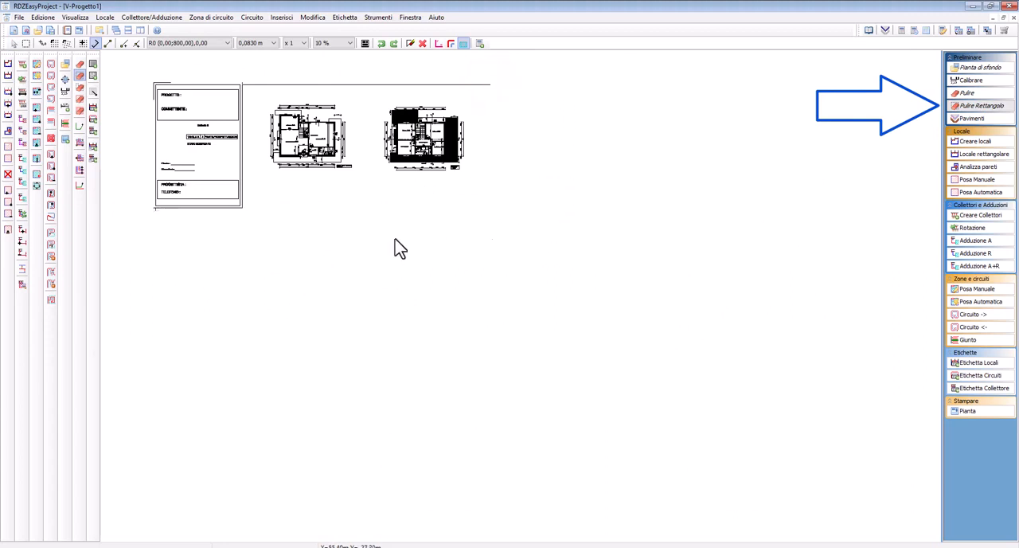
left_click(258, 232)
left_click(137, 61)
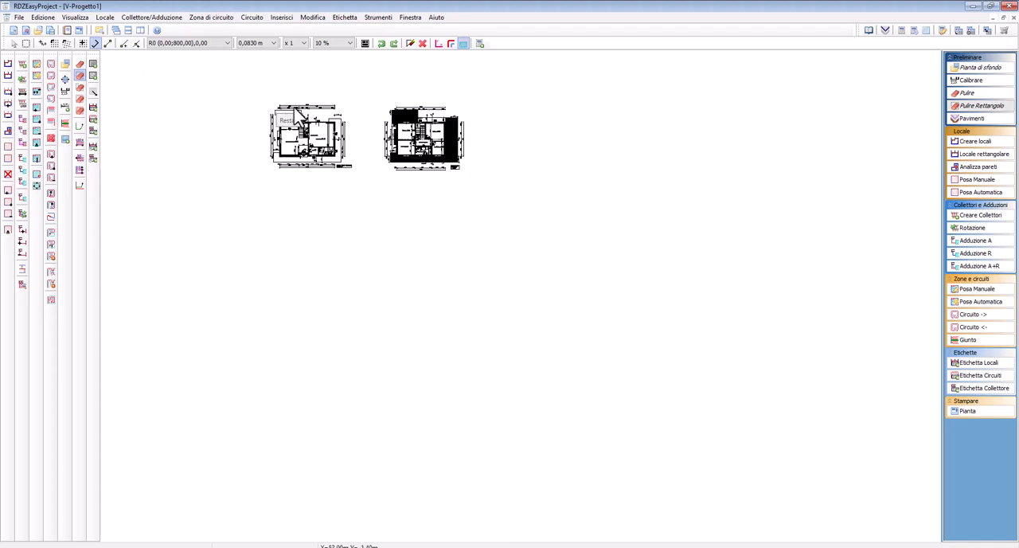
Start the Calibrare command and set its first point at the left end of the 13,00 overall dimension above the ground-floor plan
scroll(310, 120, "up", 4)
scroll(434, 119, "down", 2)
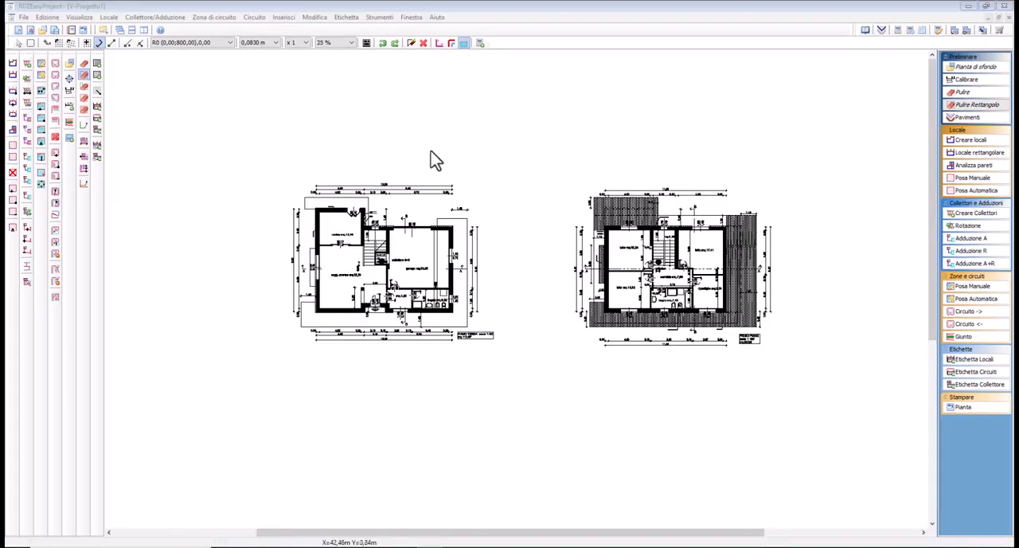
left_click(541, 169)
scroll(363, 212, "up", 2)
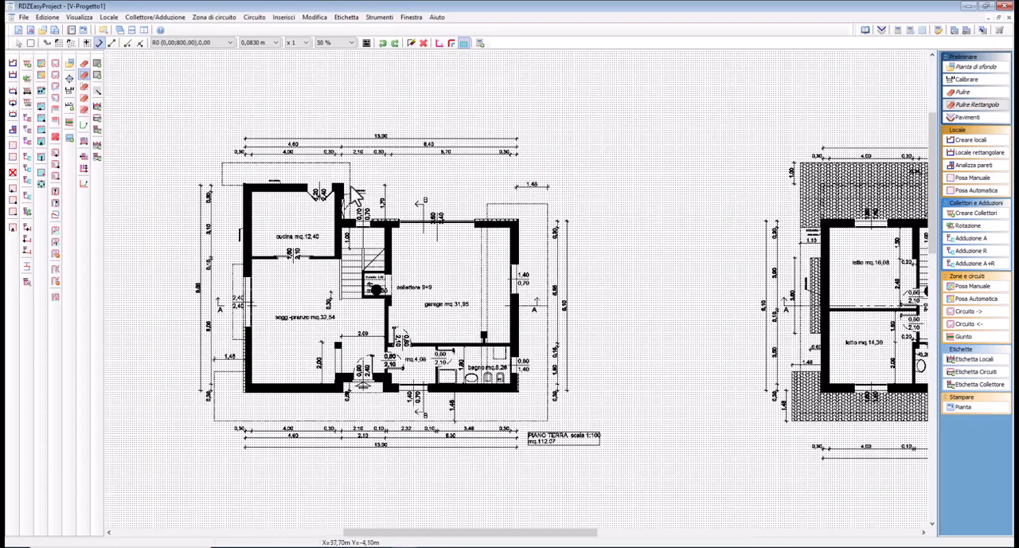
middle_click_drag(372, 124, 390, 135)
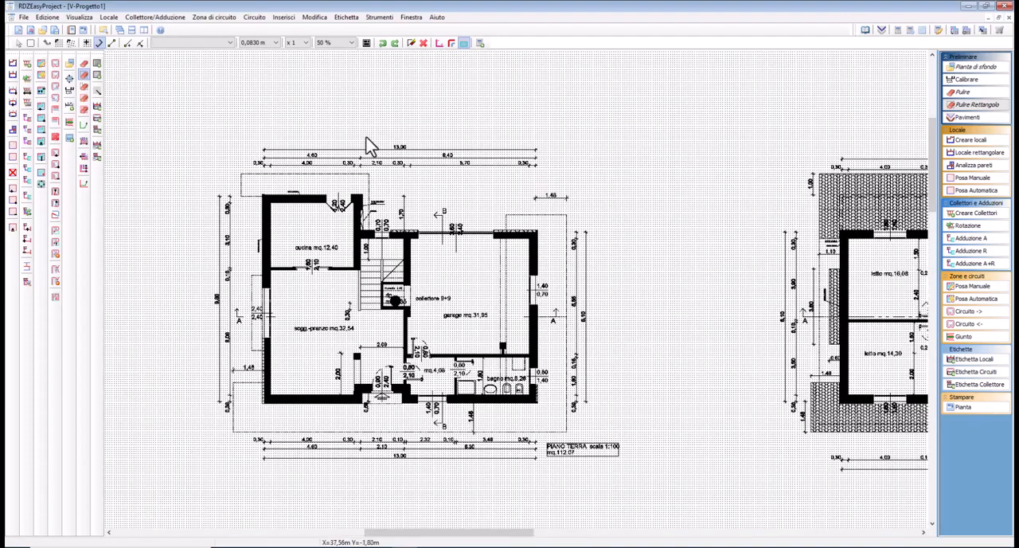
scroll(368, 146, "up", 1)
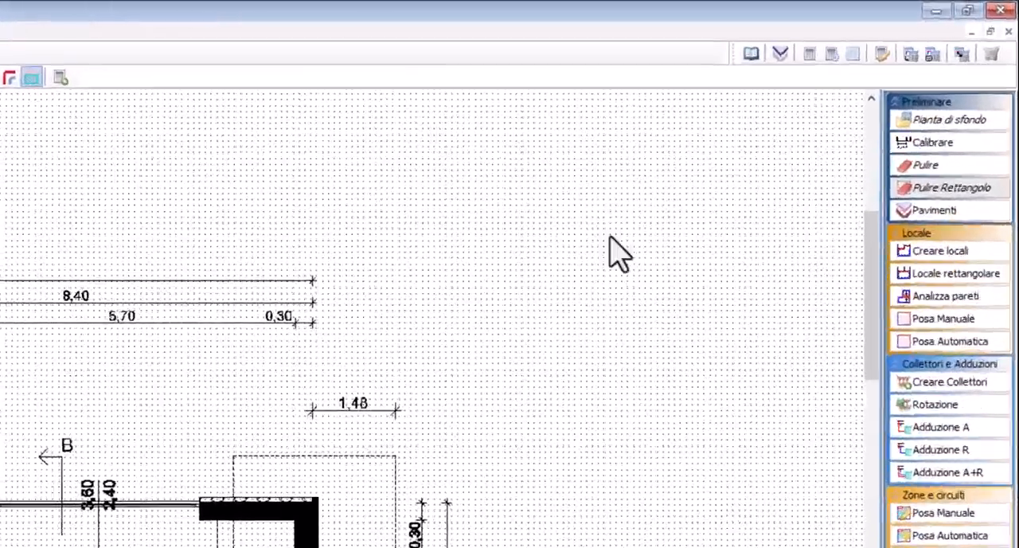
left_click(910, 162)
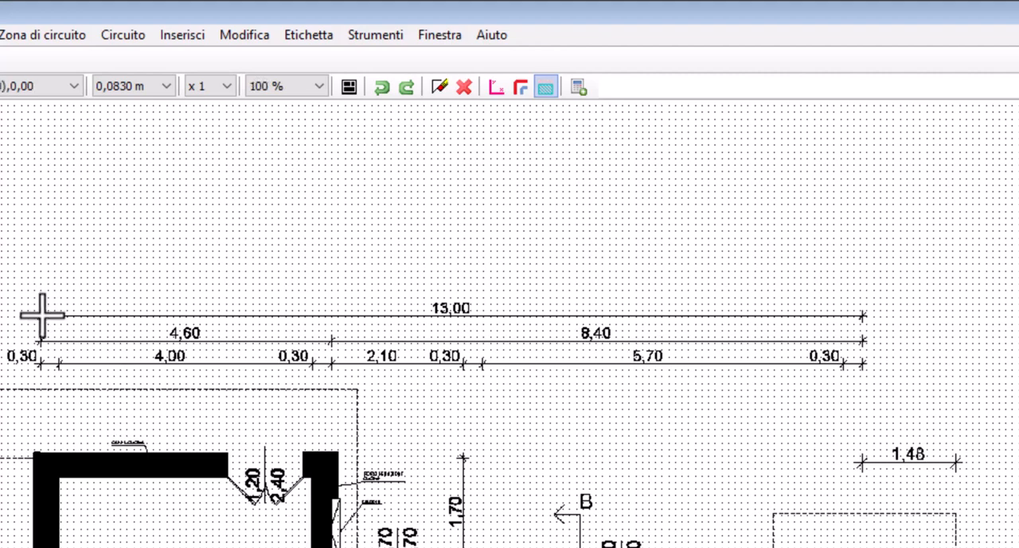
scroll(37, 312, "up", 1)
scroll(42, 321, "up", 1)
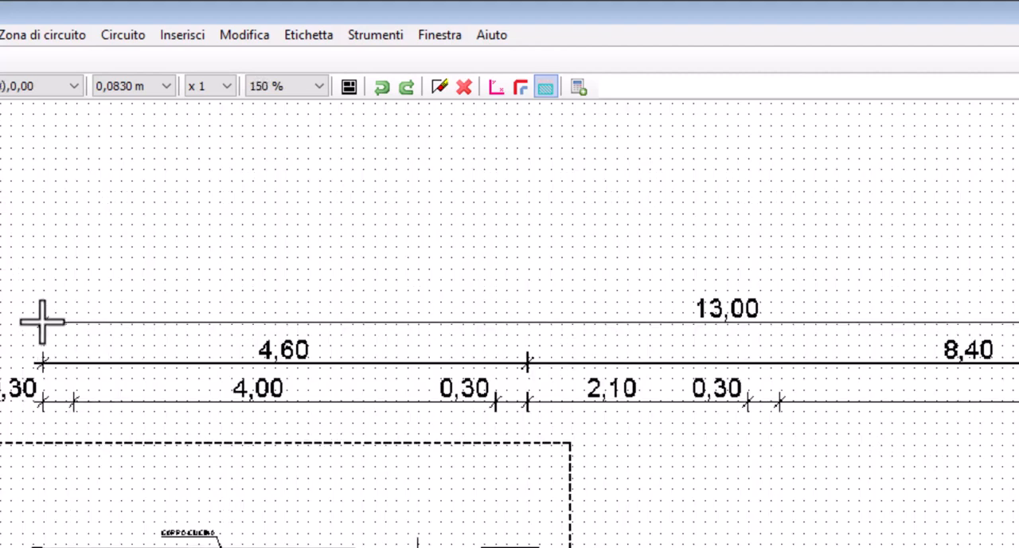
scroll(42, 321, "up", 1)
scroll(42, 320, "up", 1)
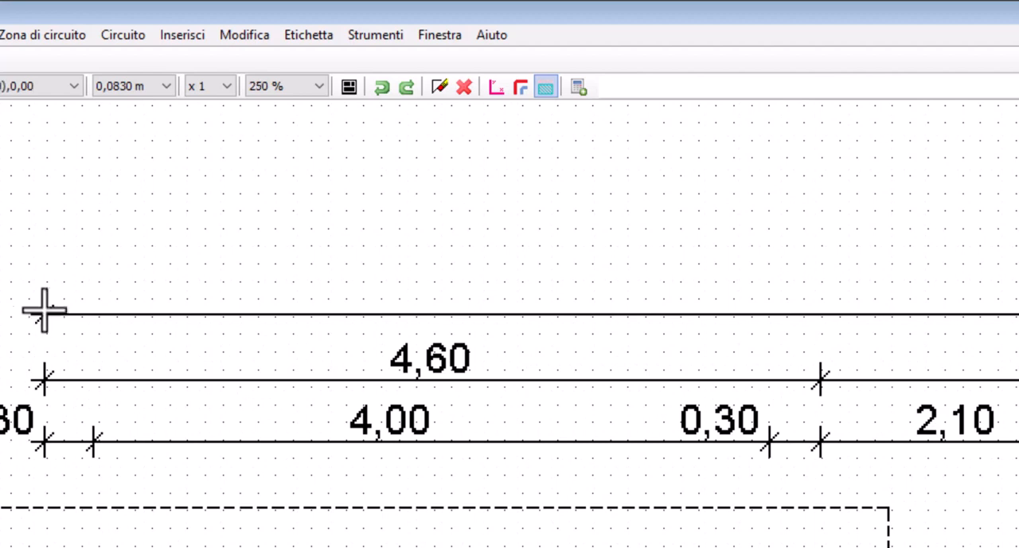
scroll(44, 310, "up", 1)
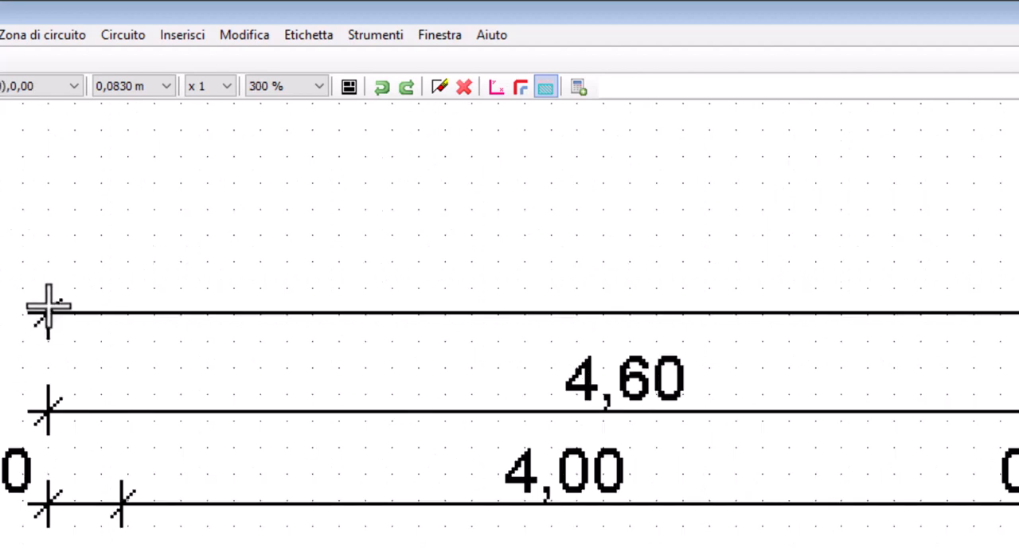
left_click(48, 305)
Set the second calibration point at the right end of the 13,00 dimension line and apply the segment length as the scale factor
scroll(373, 318, "down", 1)
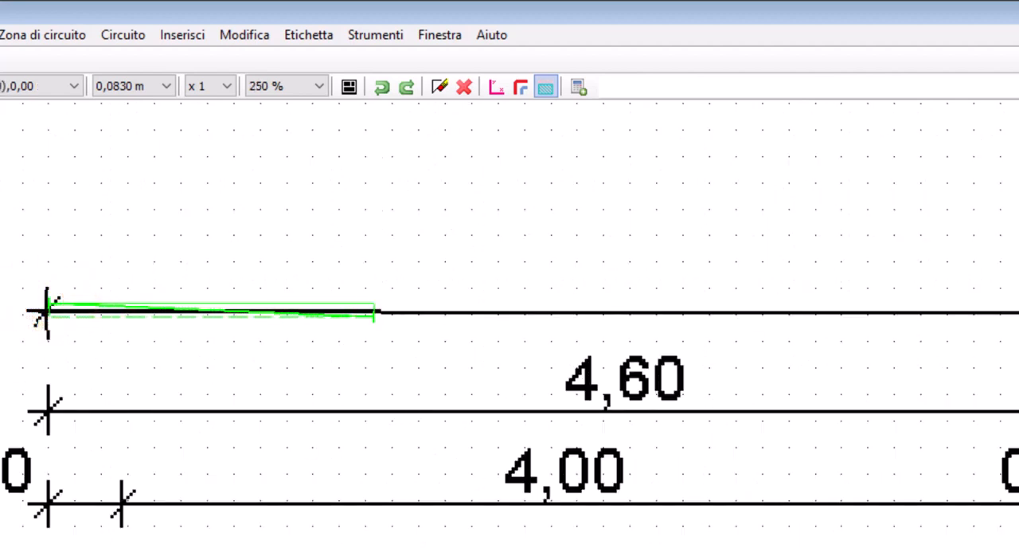
scroll(372, 318, "down", 1)
middle_click_drag(1018, 321, 101, 341)
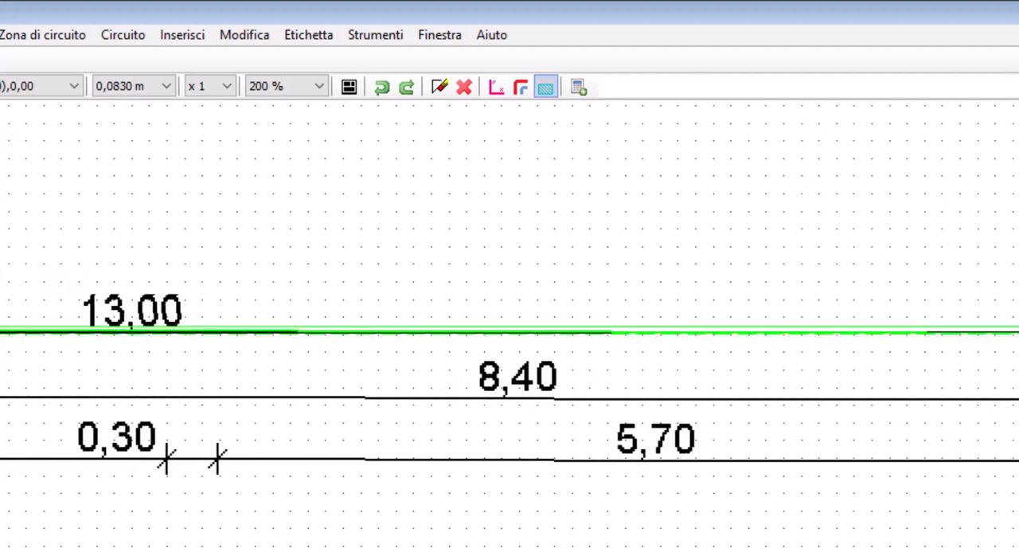
scroll(1018, 331, "up", 1)
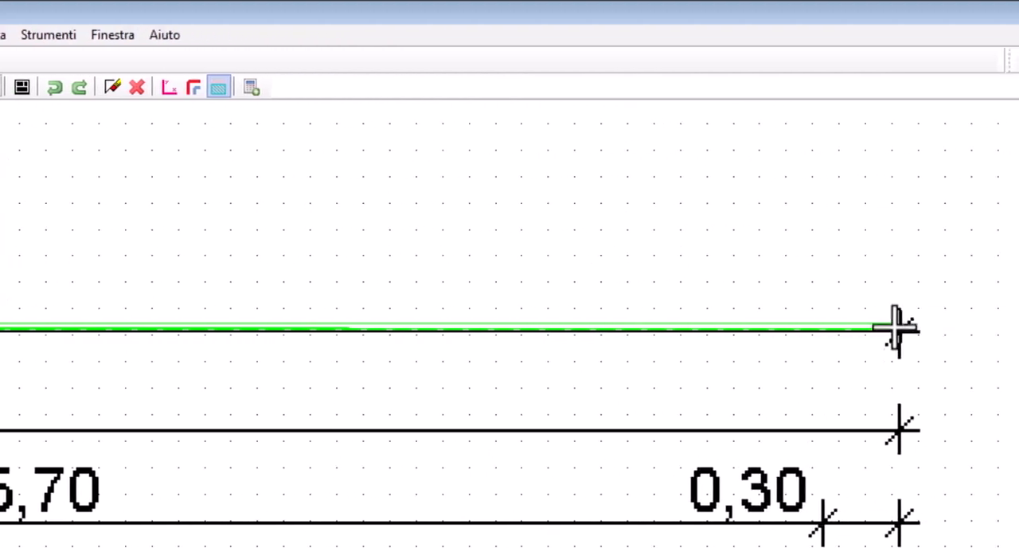
scroll(1018, 323, "up", 2)
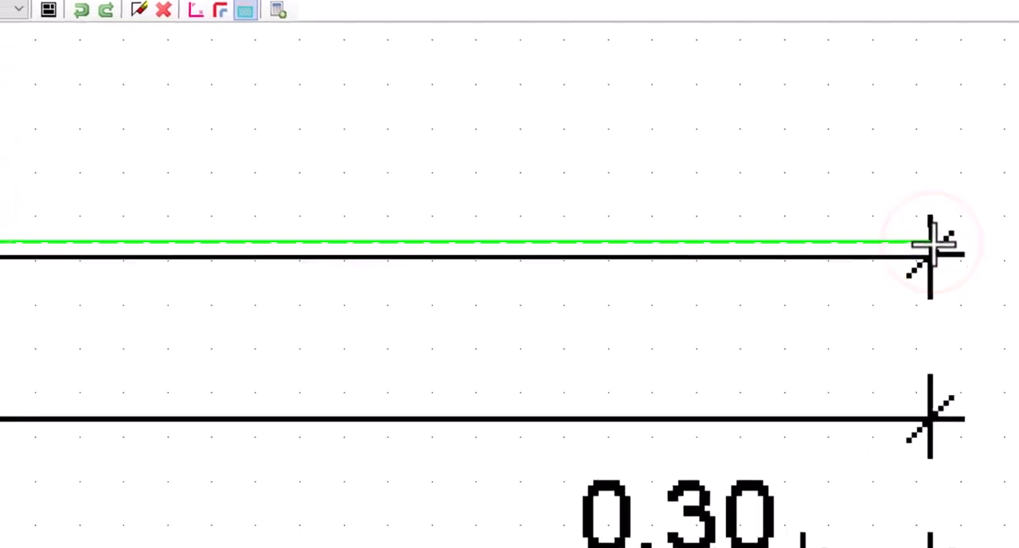
left_click(892, 321)
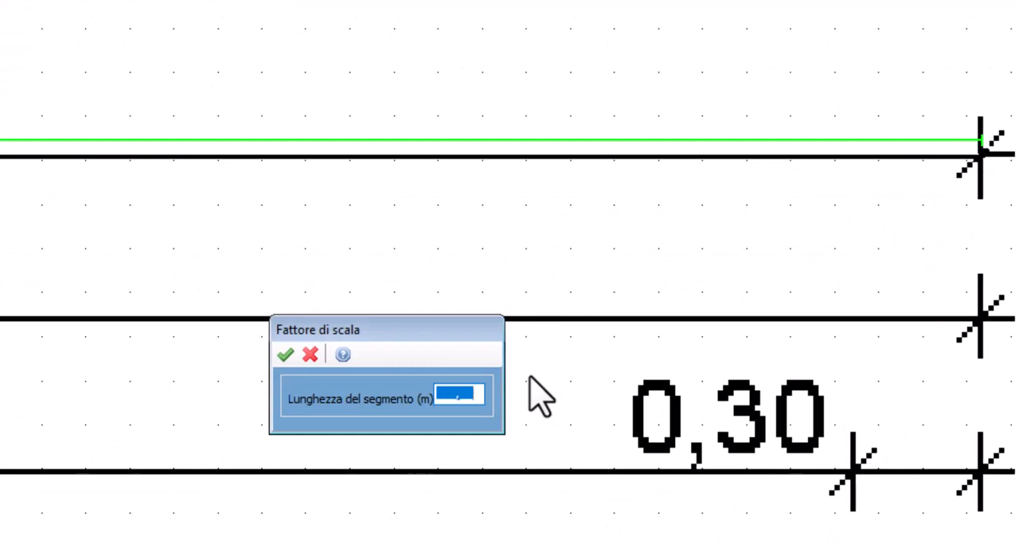
left_click(285, 354)
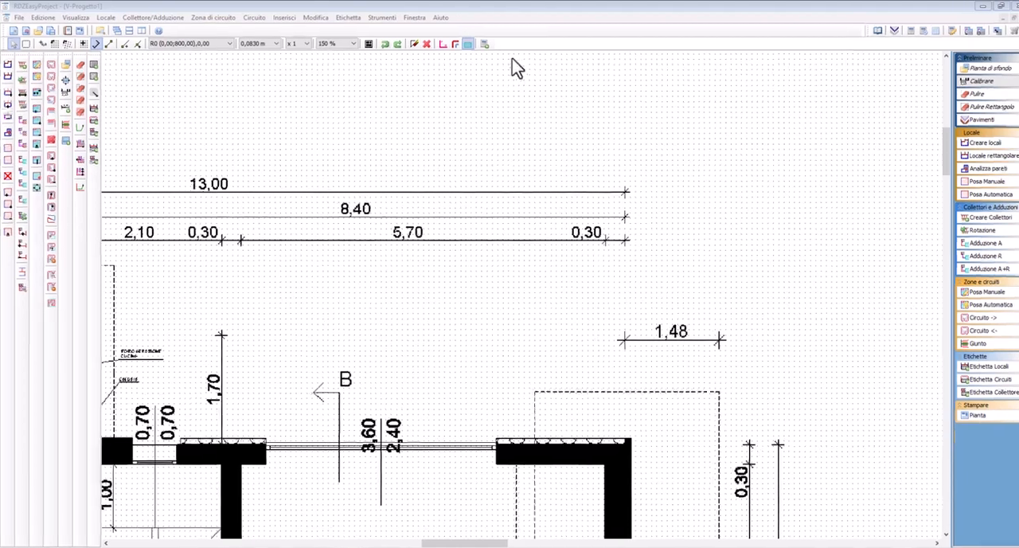
Add a Tratto di quota just below the 5,70 dimension, spanning its two end ticks, with the text position Al centro
left_click(283, 17)
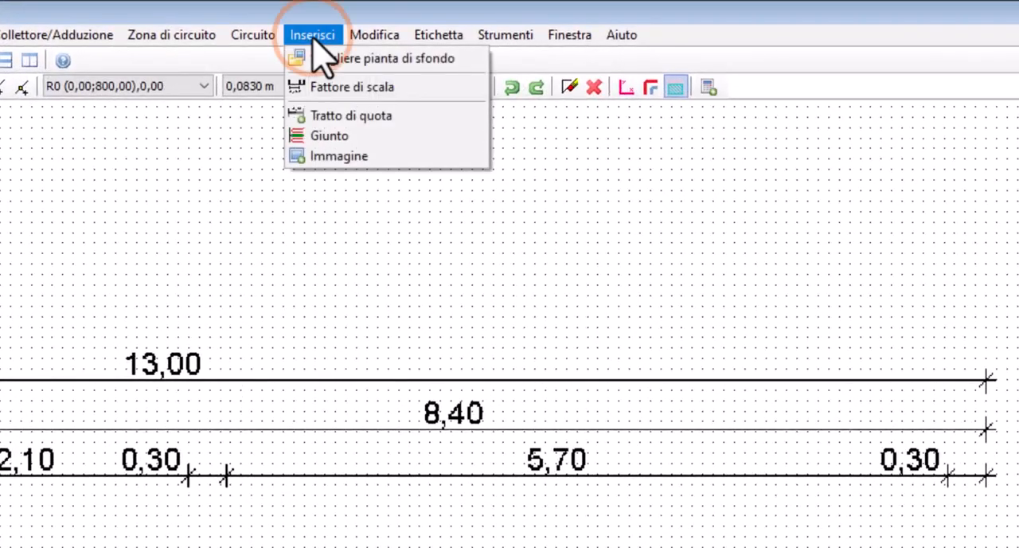
left_click(329, 114)
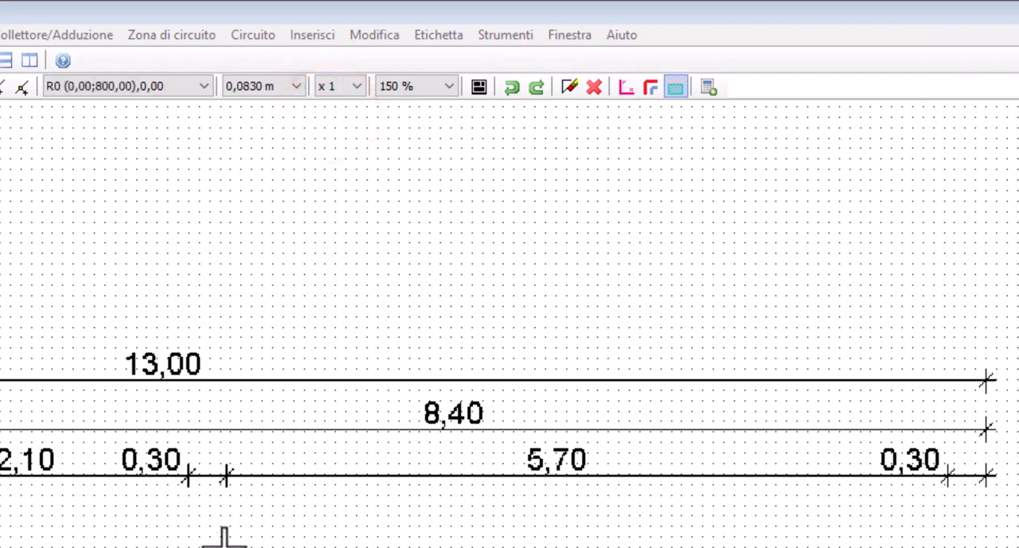
left_click(226, 506)
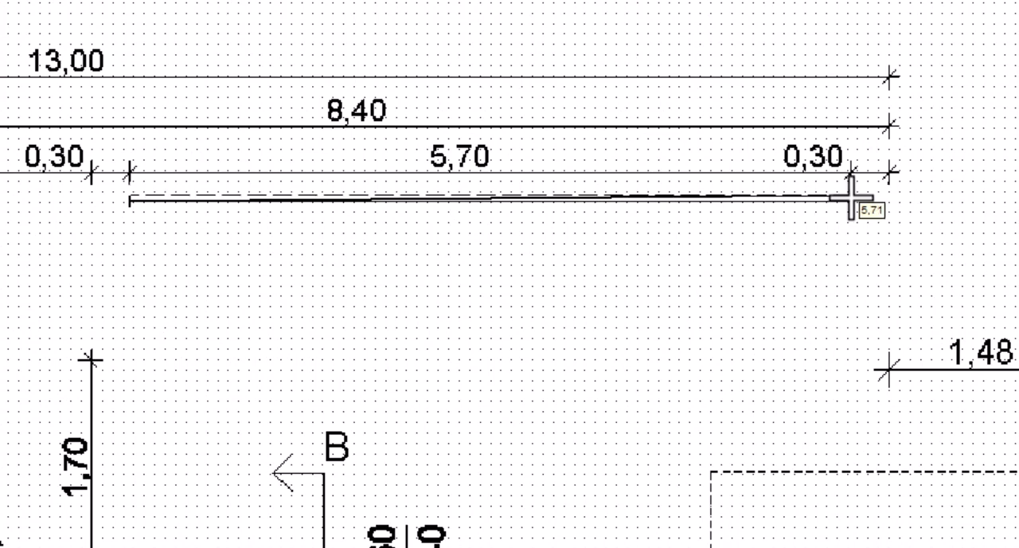
left_click(849, 198)
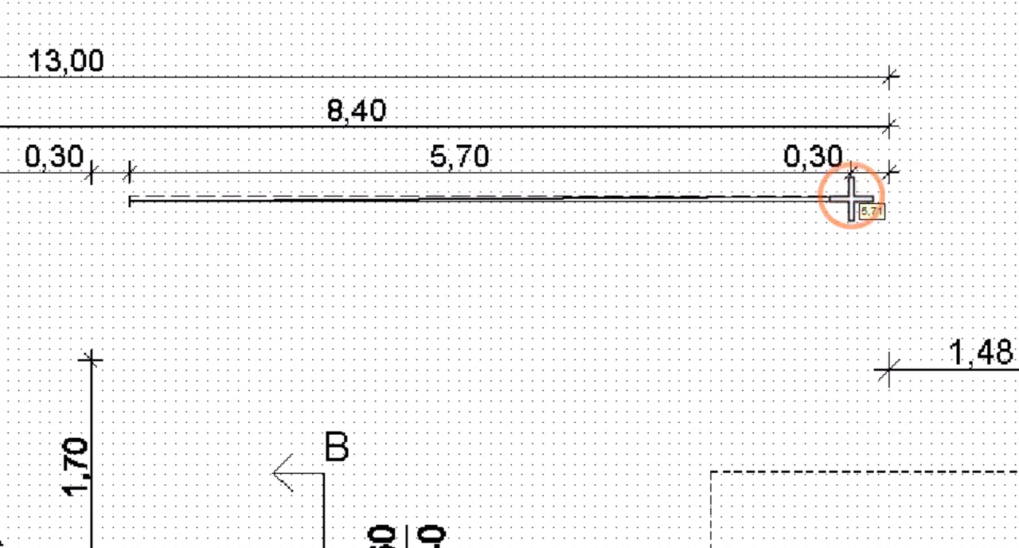
left_click(740, 266)
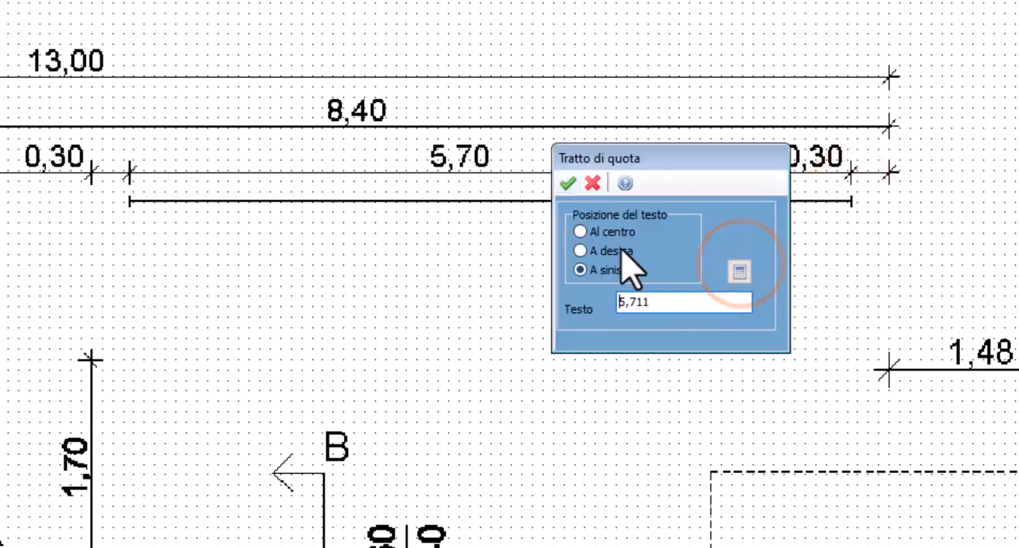
left_click(580, 228)
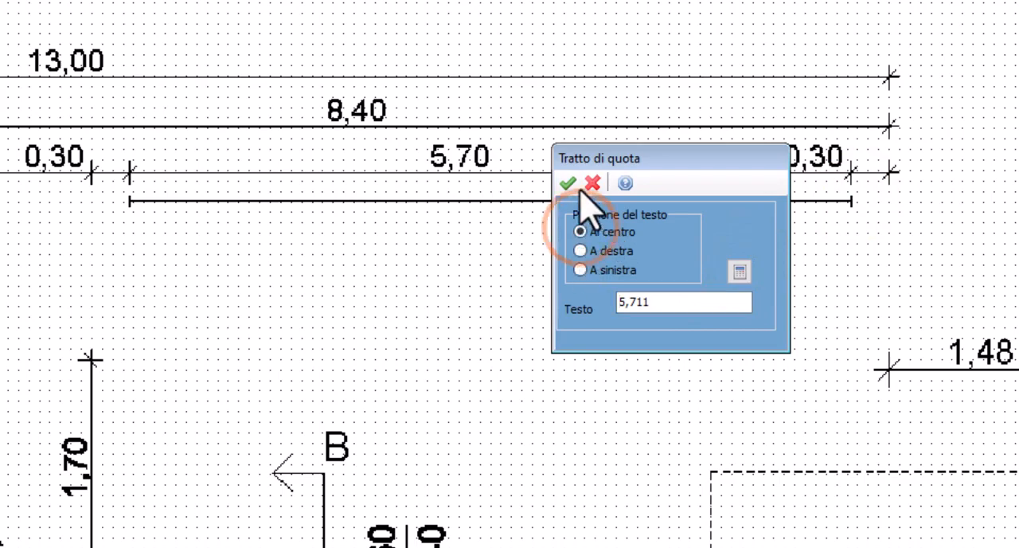
left_click(567, 182)
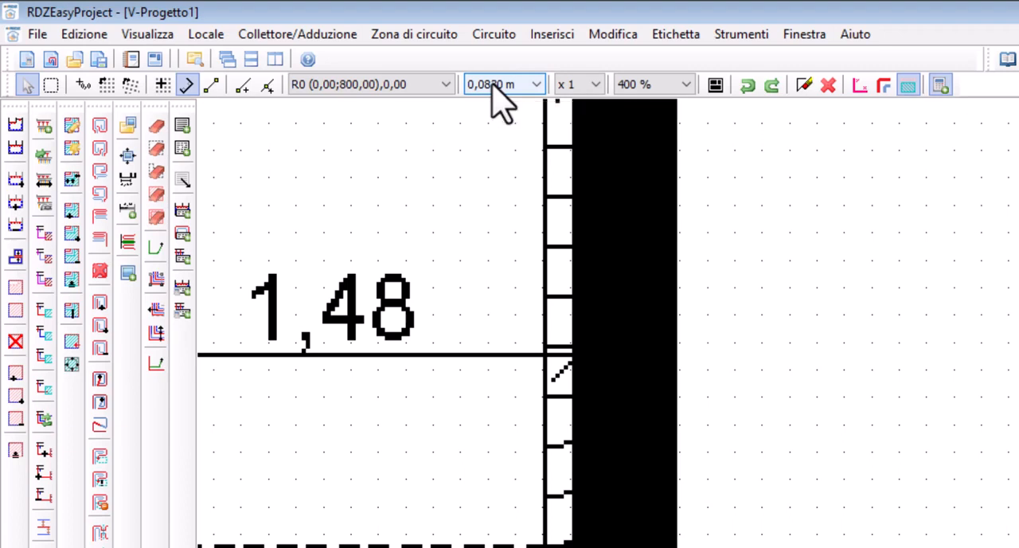
Set the grid multiplier to x 2 and place a new reference origin at the lower-left inner wall corner of the sogg.-pranzo room
left_click(571, 81)
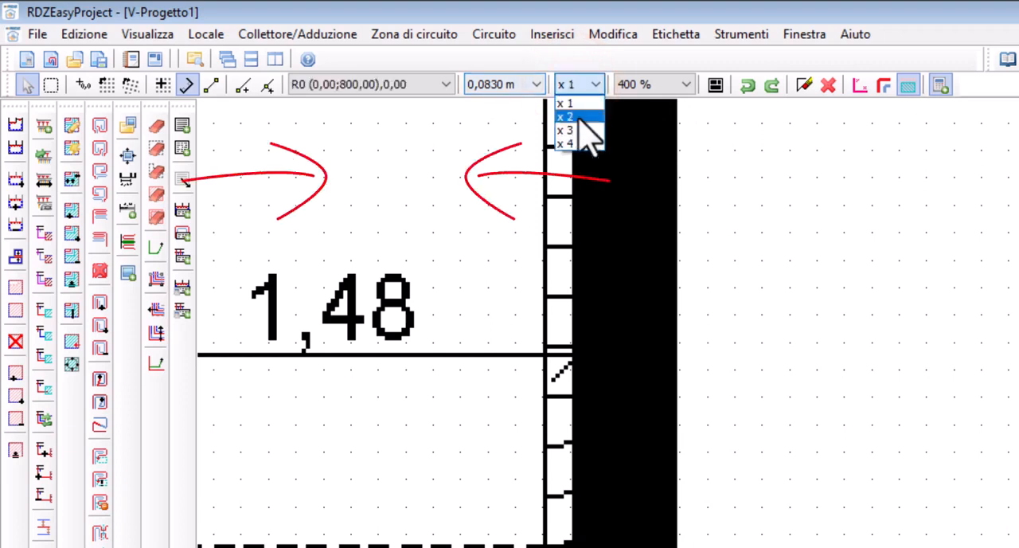
left_click(580, 118)
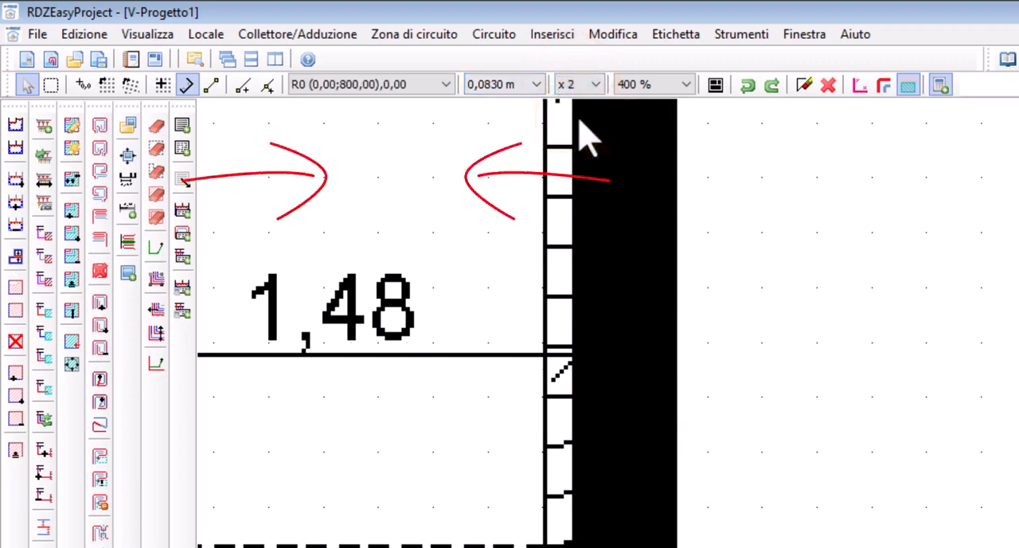
left_click(83, 83)
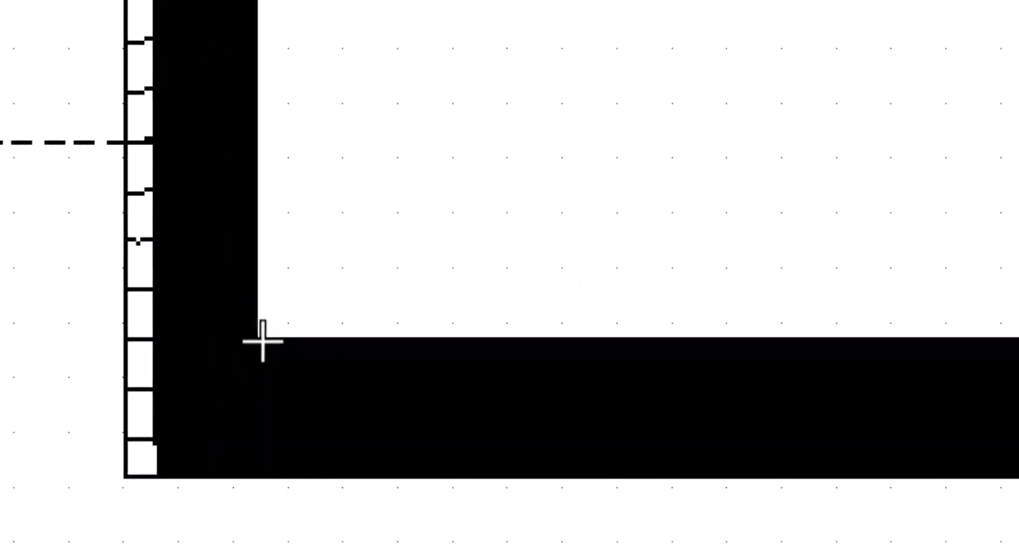
left_click(259, 340)
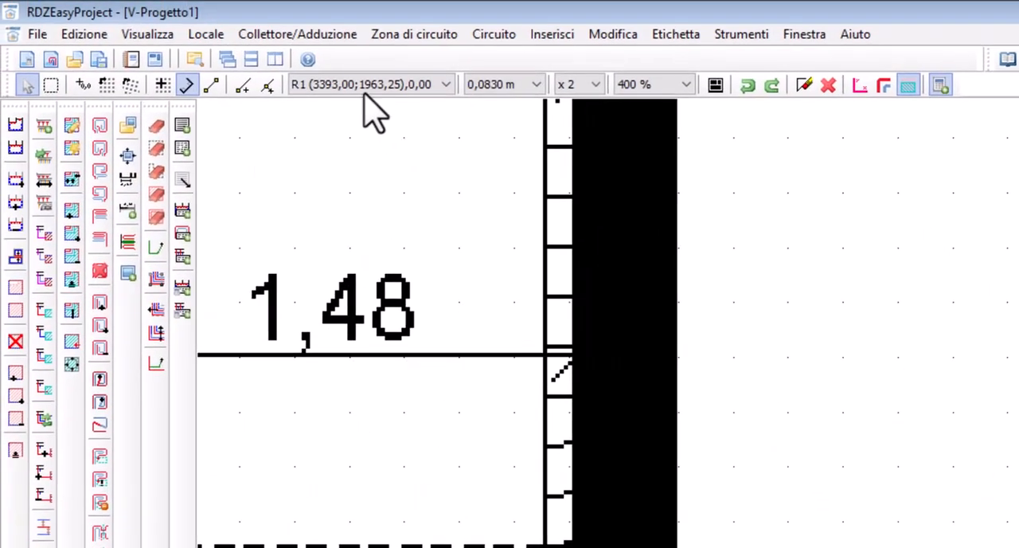
Switch the active reference origin to R0 and back to R1
left_click(430, 83)
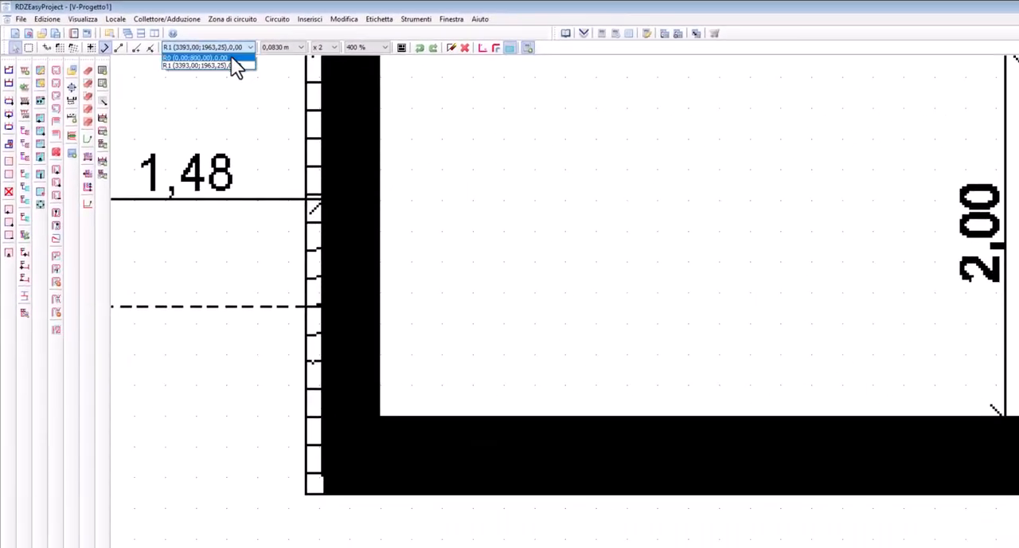
left_click(447, 167)
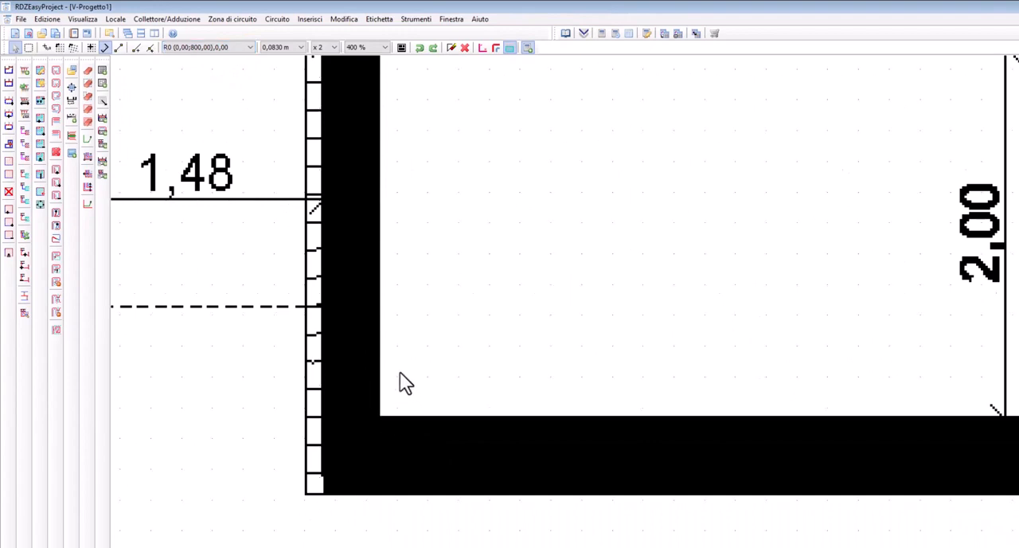
left_click(249, 46)
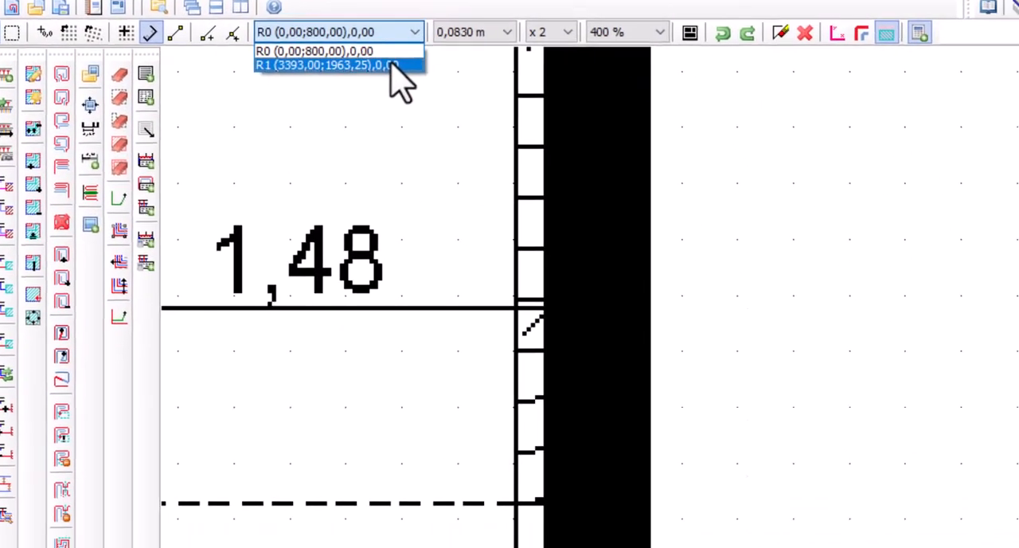
left_click(391, 65)
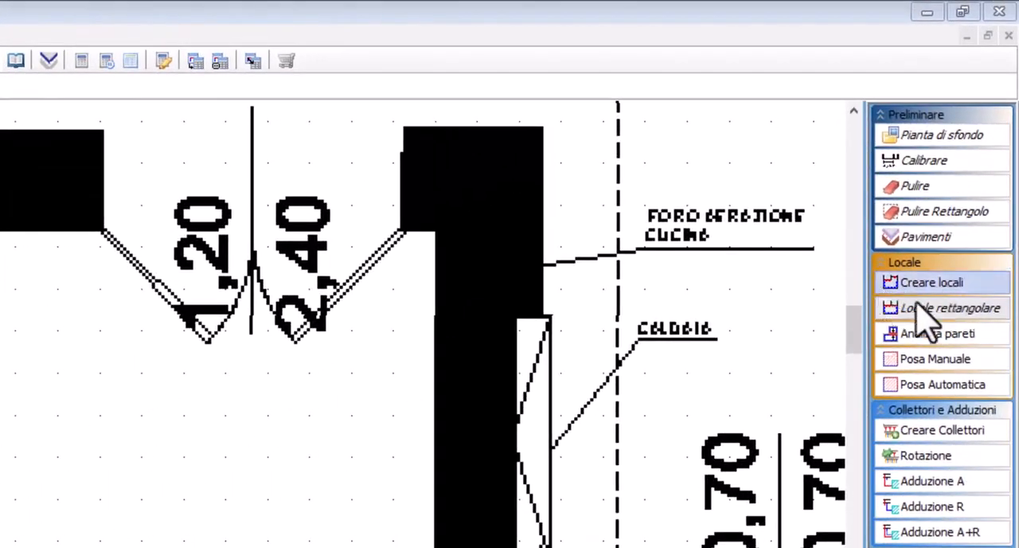
Draw a rectangular room of about 3.98 x 3.10 m along the inner walls of the cucina with Locale rettangolare
left_click(975, 155)
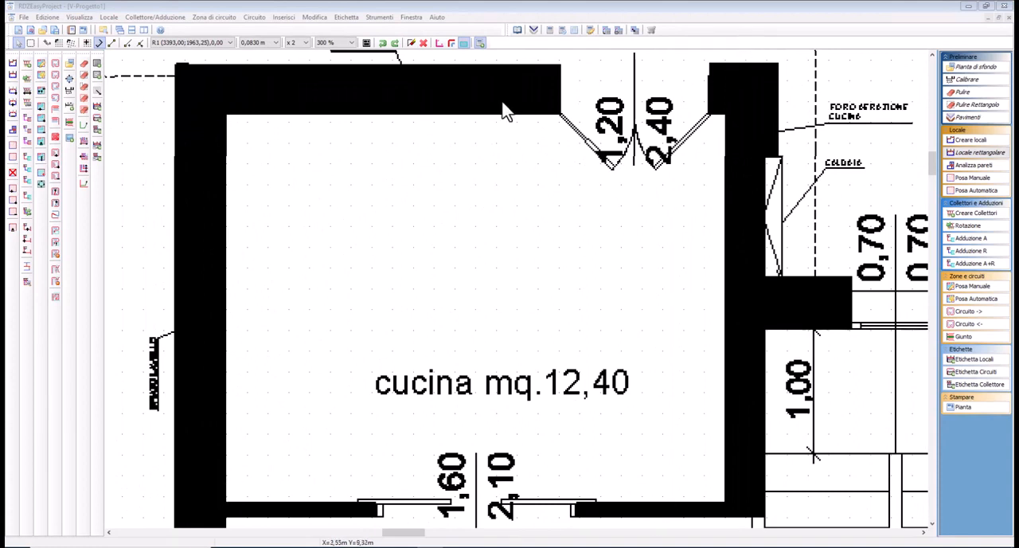
left_click(963, 156)
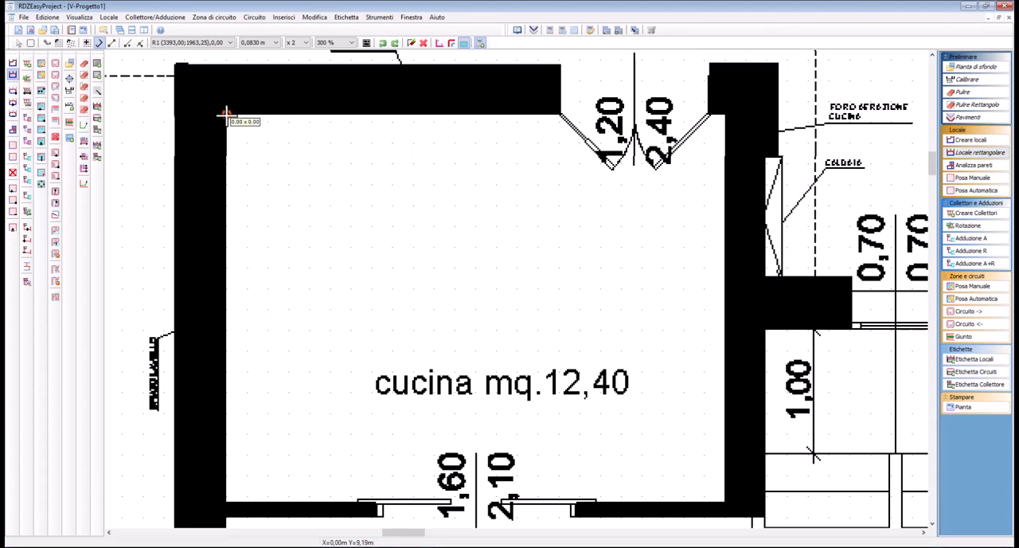
left_click(226, 115)
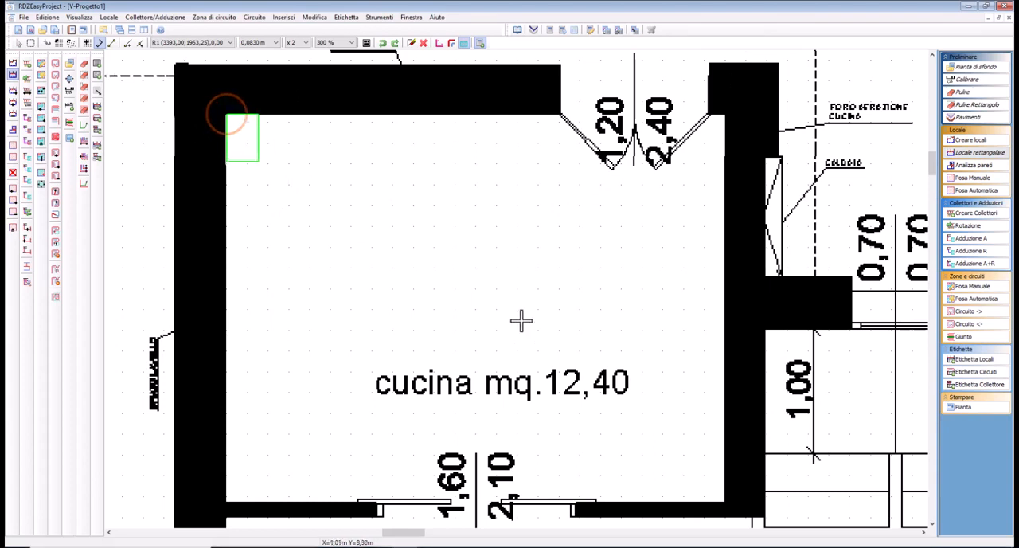
left_click(722, 502)
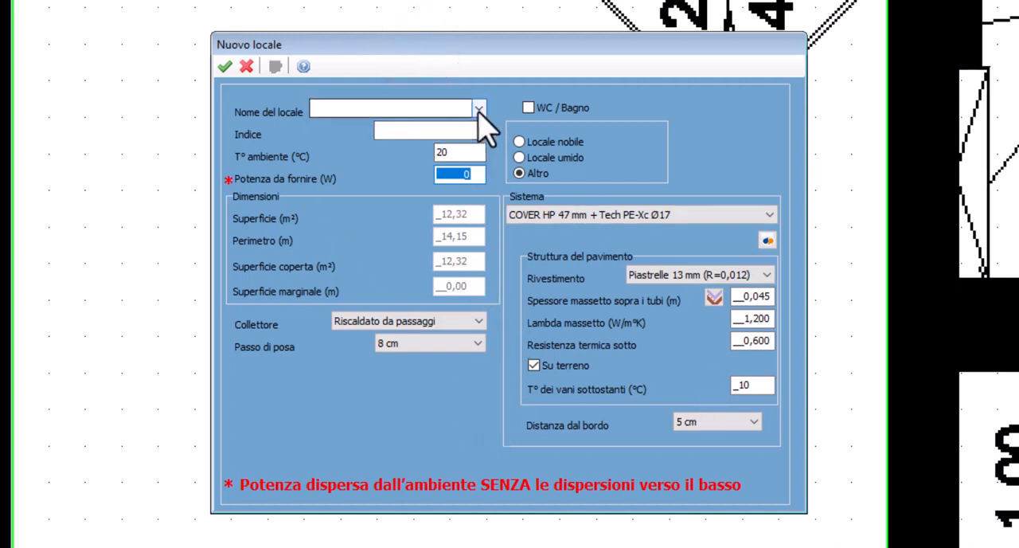
left_click(478, 109)
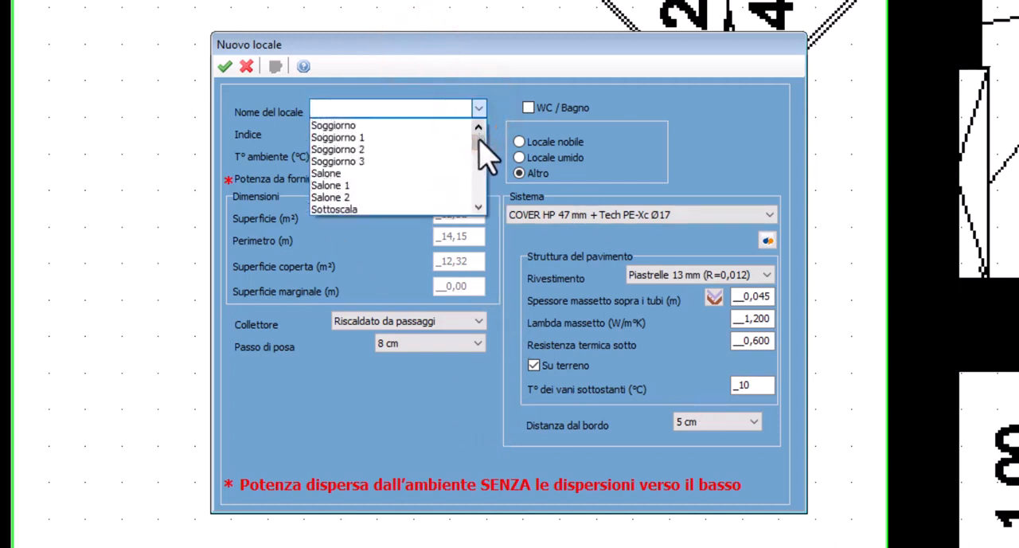
left_click_drag(479, 135, 487, 170)
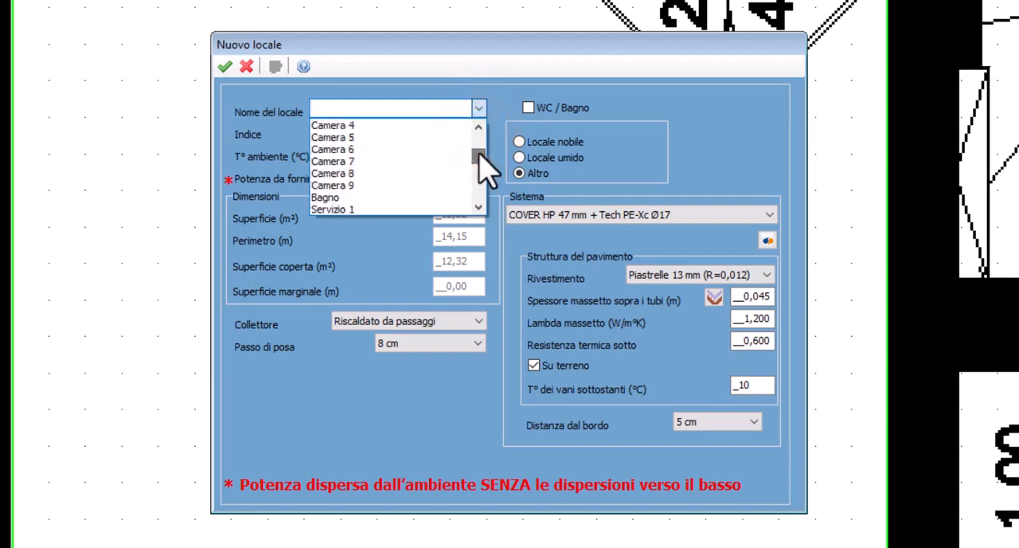
scroll(466, 167, "down", 7)
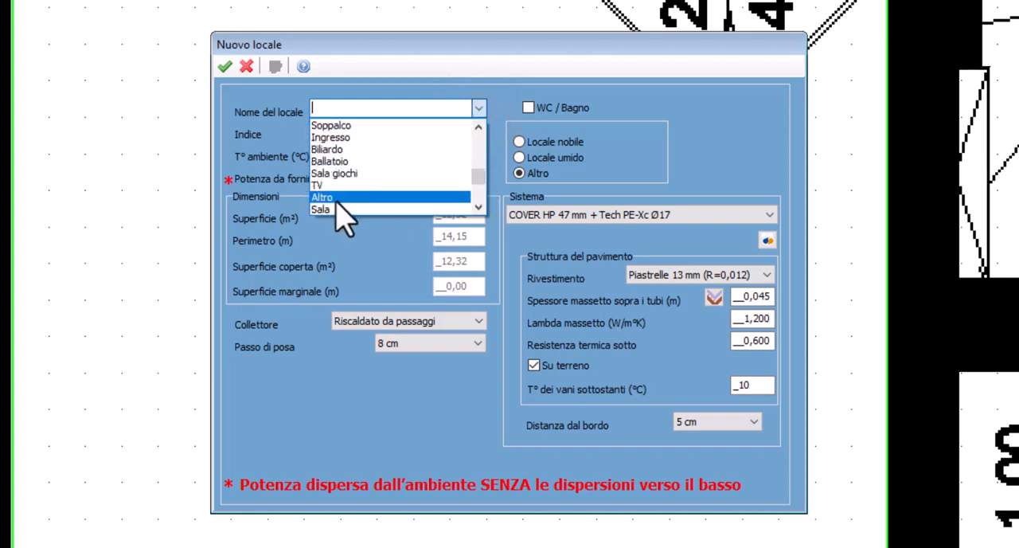
scroll(347, 209, "down", 3)
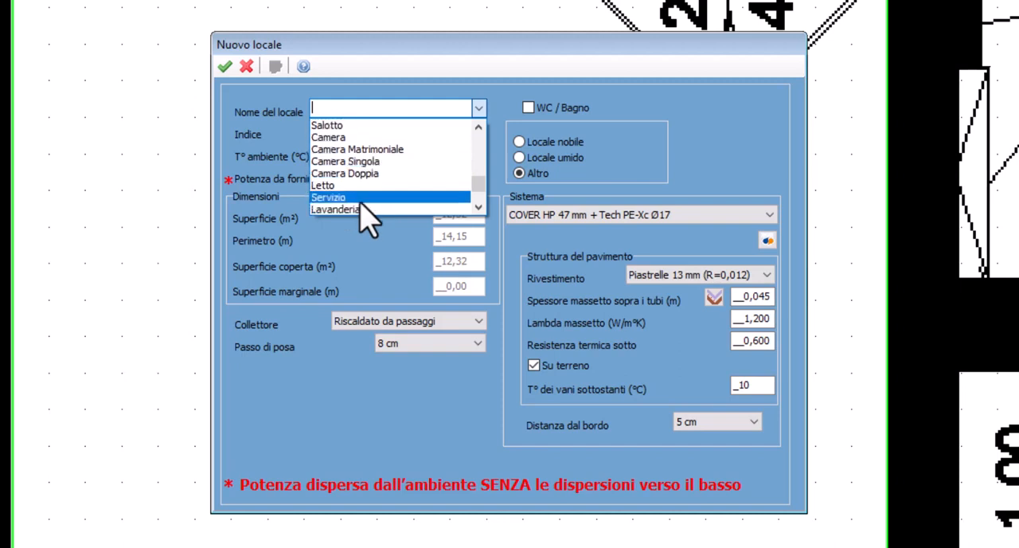
left_click(344, 109)
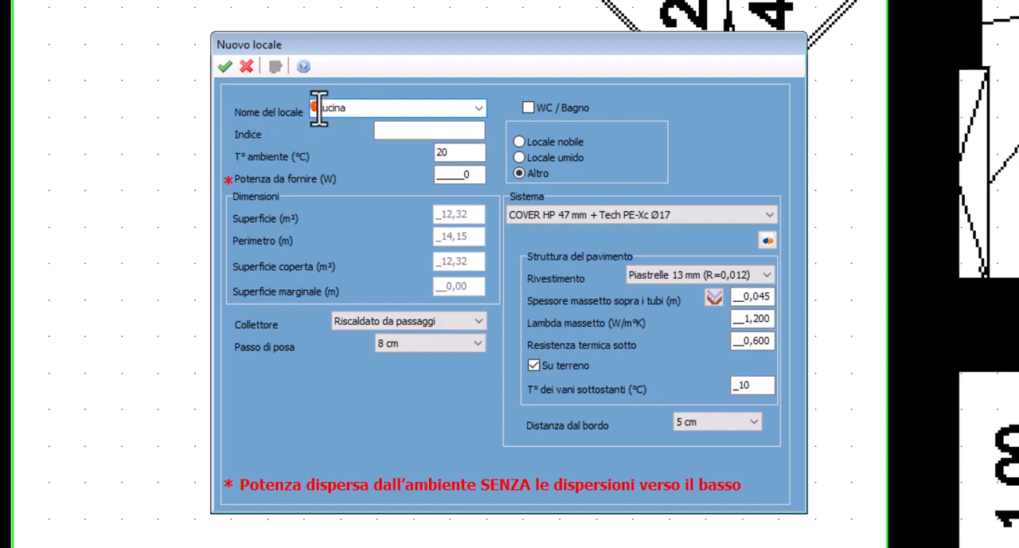
left_click(393, 131)
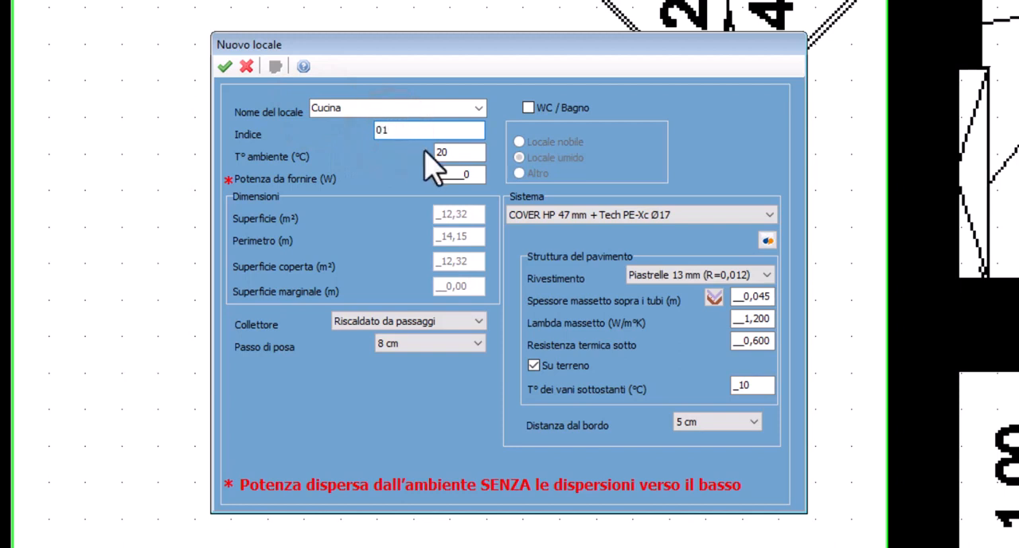
left_click(455, 176)
left_click(366, 319)
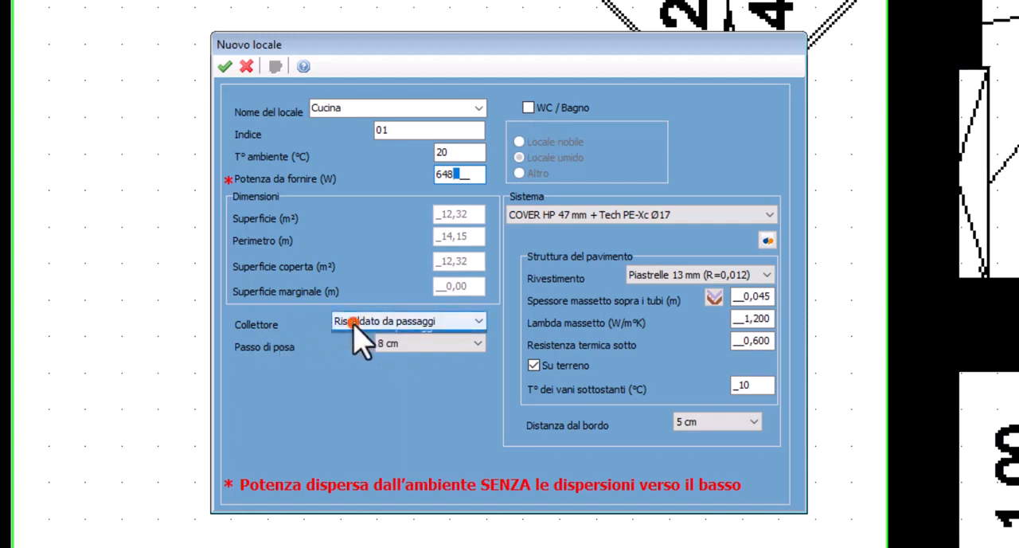
left_click(351, 320)
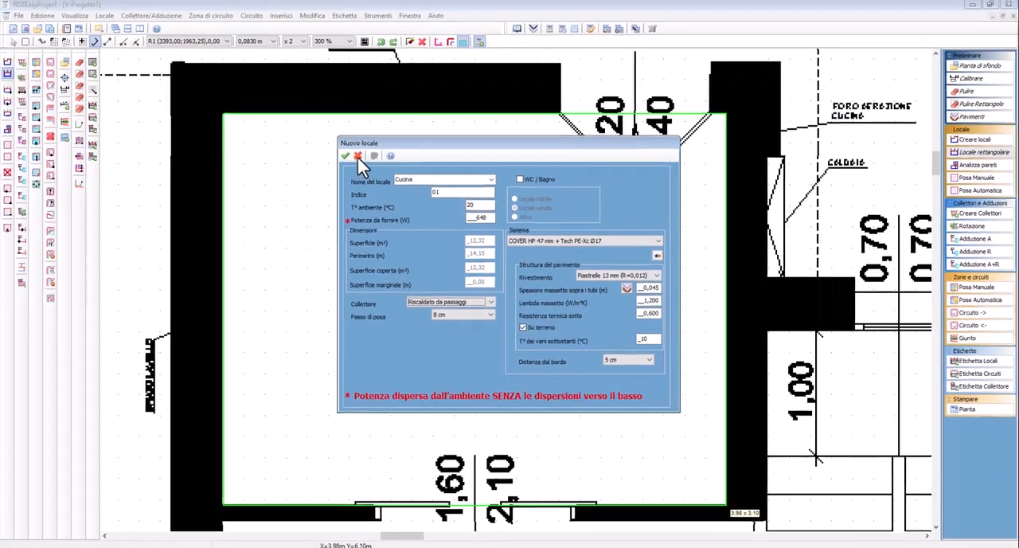
left_click(247, 67)
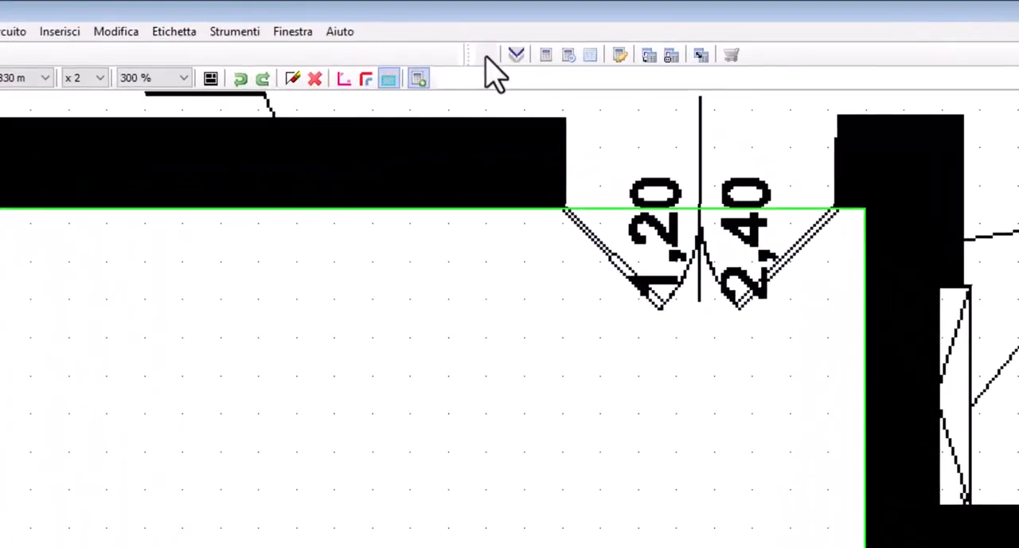
In the project's general parameters, set the floor covering to Piastrelle 15 mm (R=0,014) and turn off Su terreno
left_click(505, 38)
left_click(486, 55)
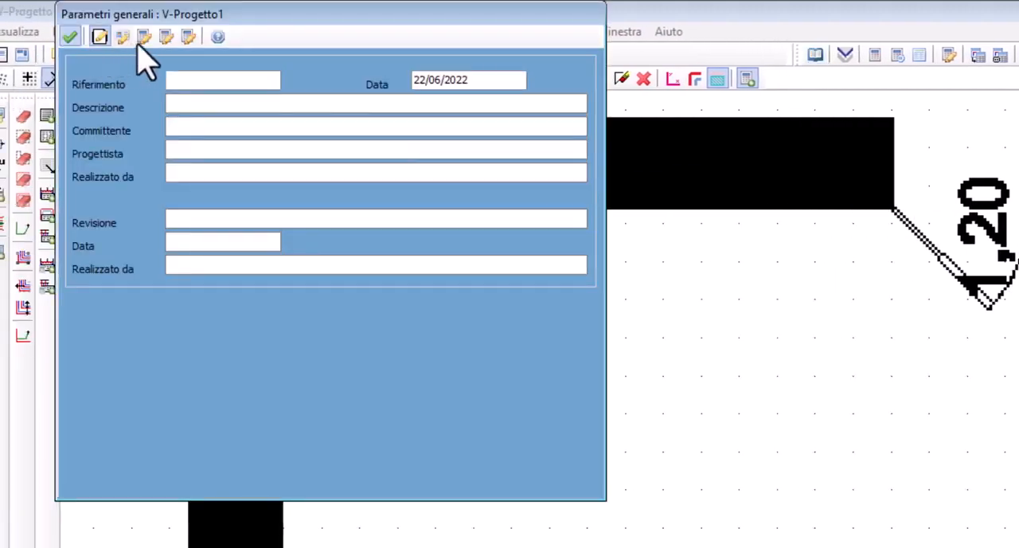
left_click(140, 36)
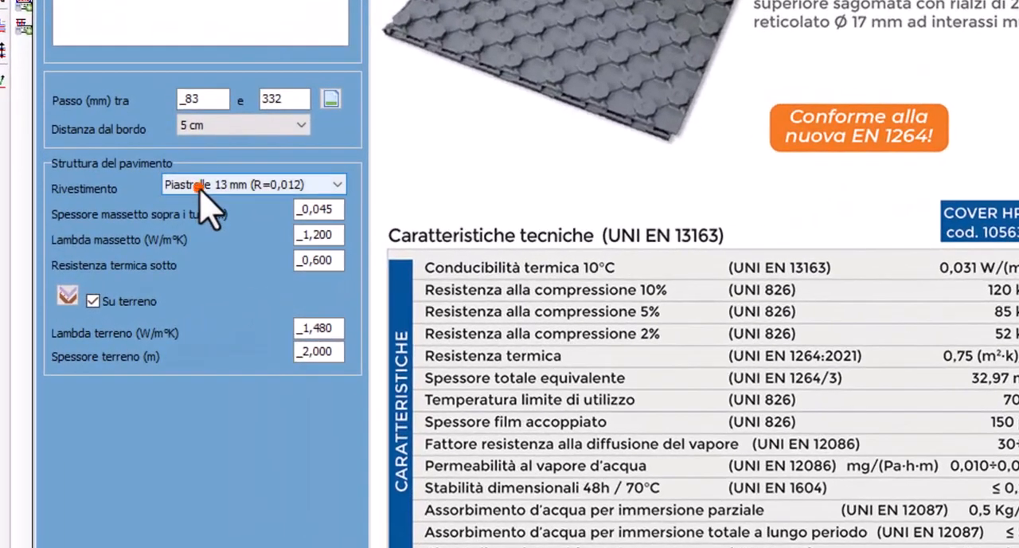
left_click(183, 237)
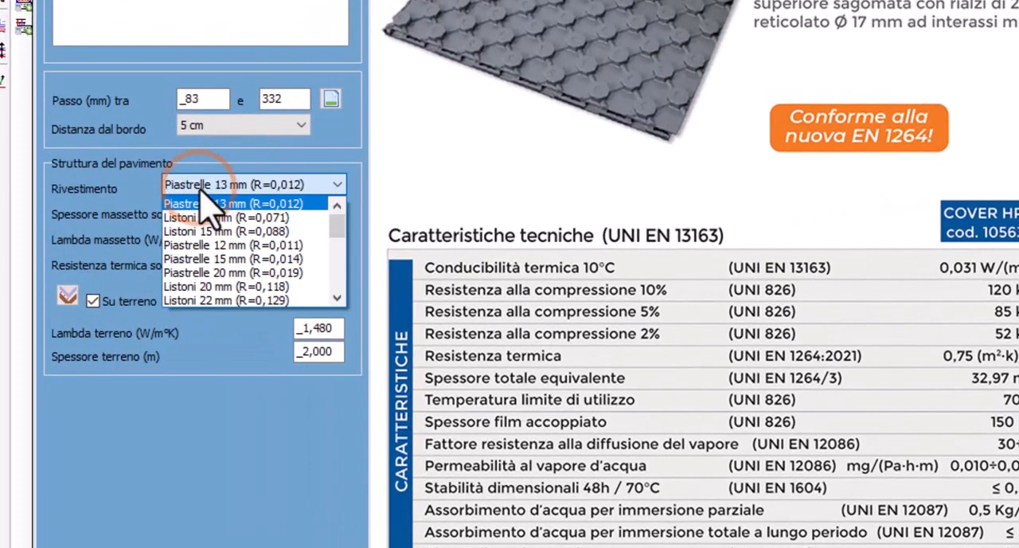
left_click(263, 258)
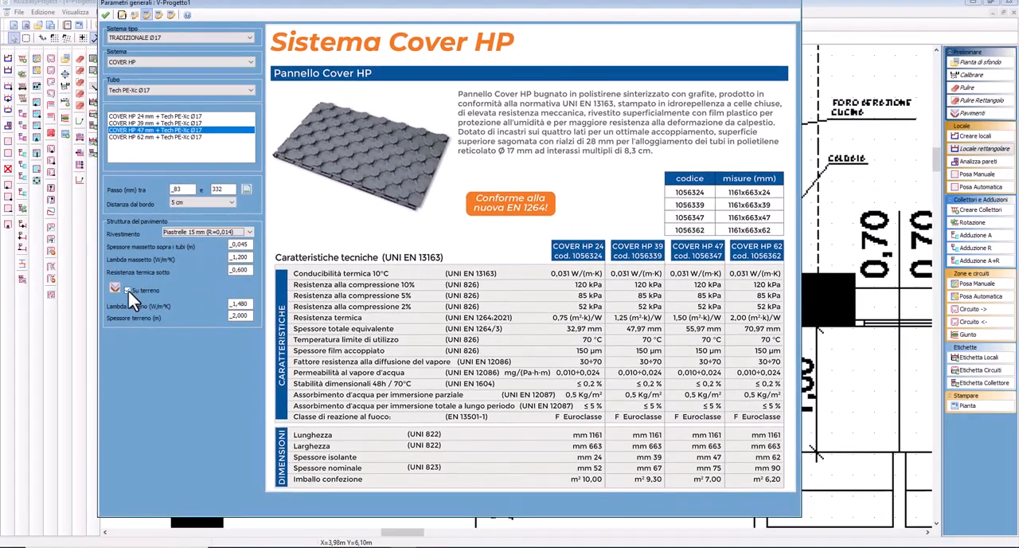
left_click(128, 289)
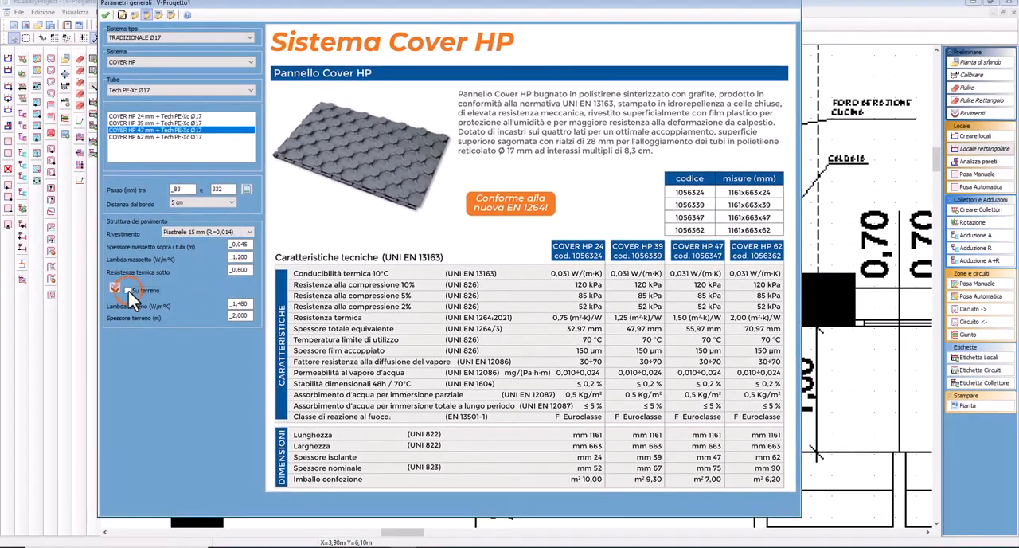
left_click(105, 14)
Draw a rectangular room of about 3.99 x 3.10 m along the inner walls of the cucina with Locale rettangolare
left_click(979, 149)
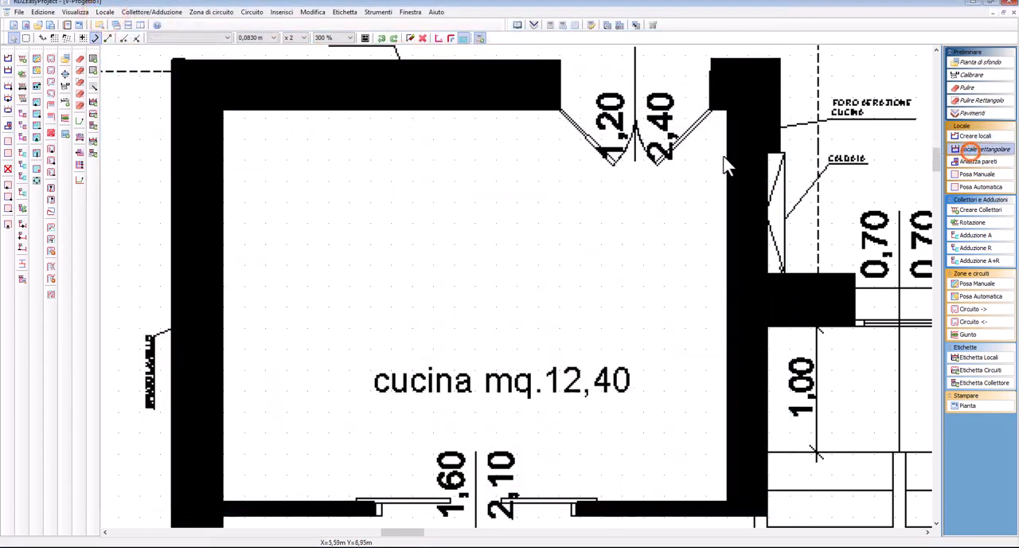
left_click(222, 110)
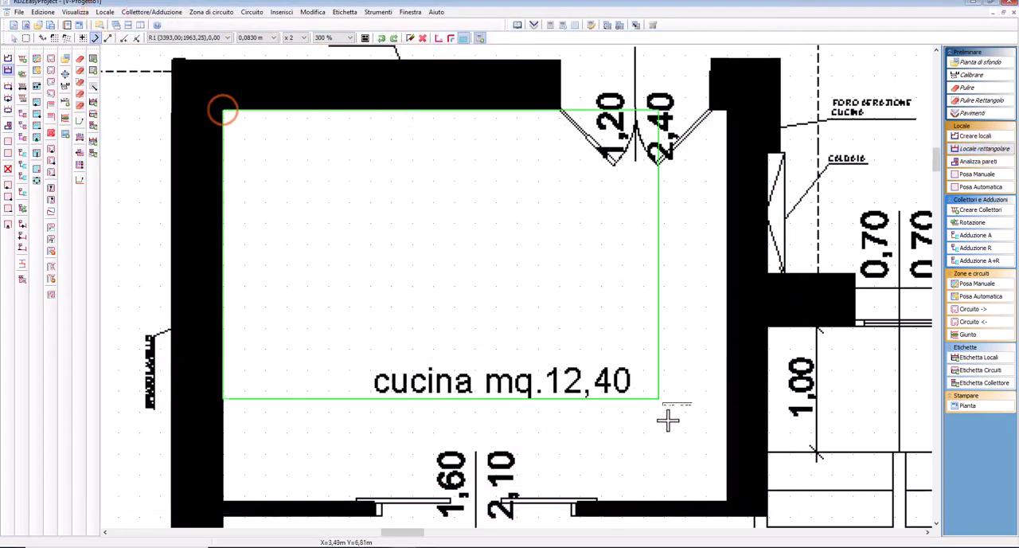
left_click(724, 502)
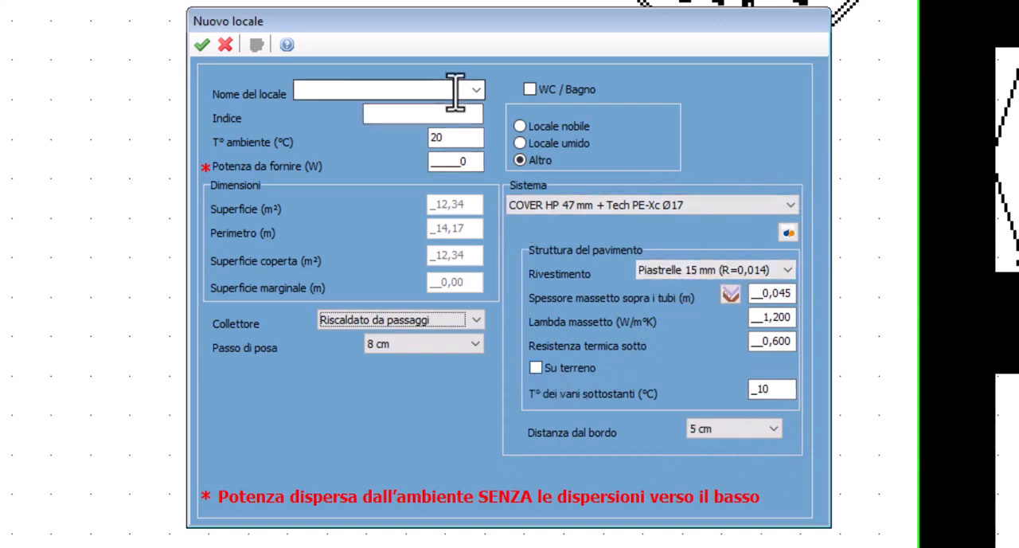
Define the new room as Cucina with index 01 and a power to supply of 638 W
left_click(455, 91)
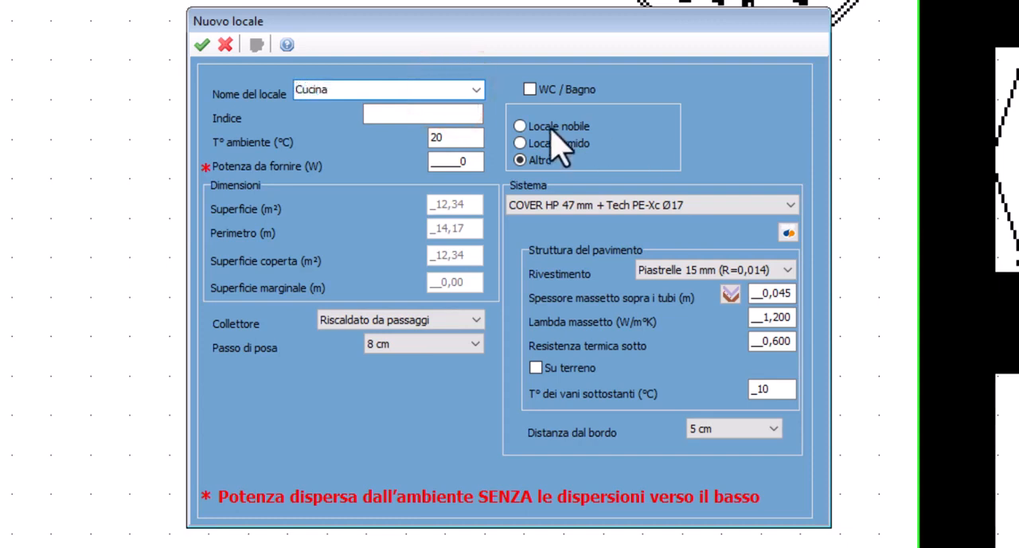
left_click(421, 112)
type("01")
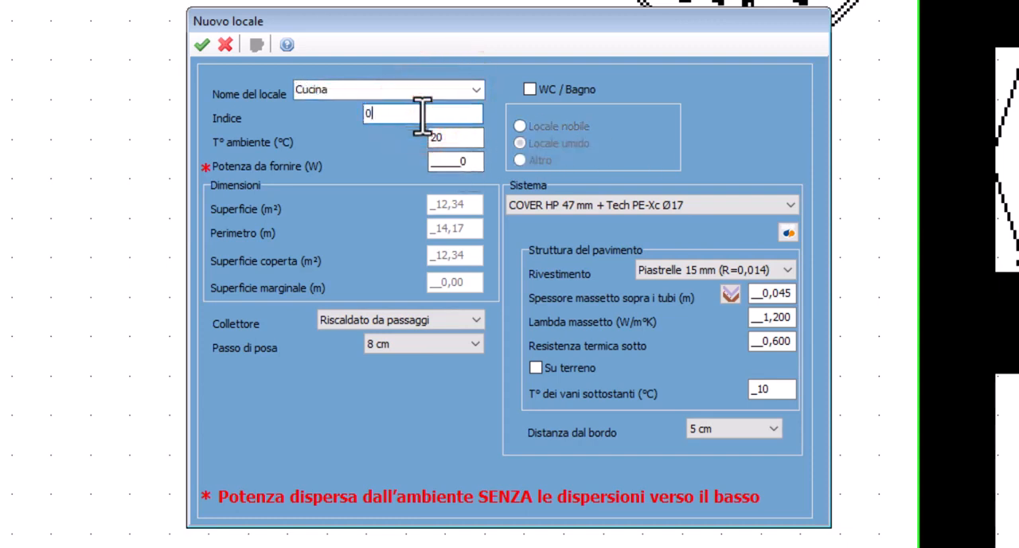
left_click(441, 161)
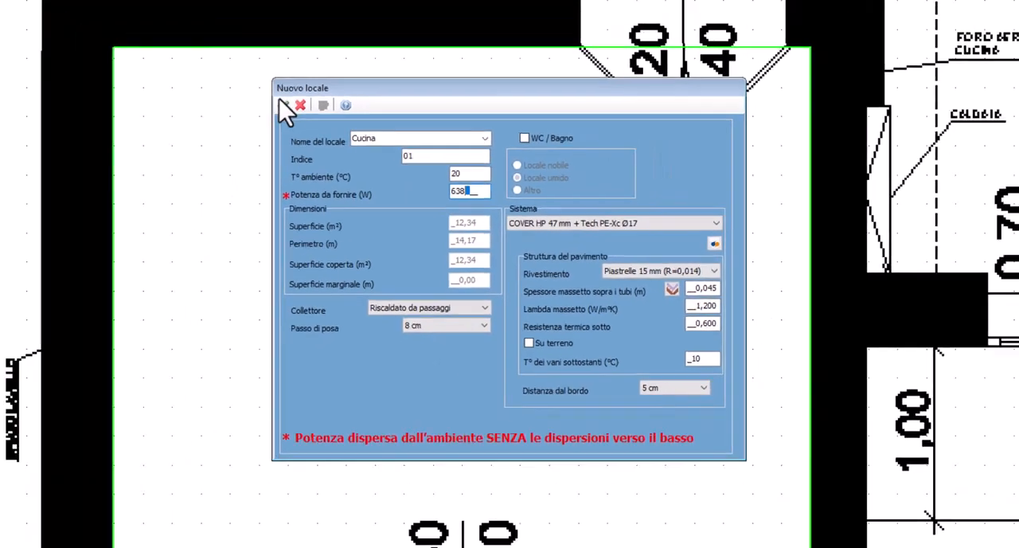
left_click(285, 106)
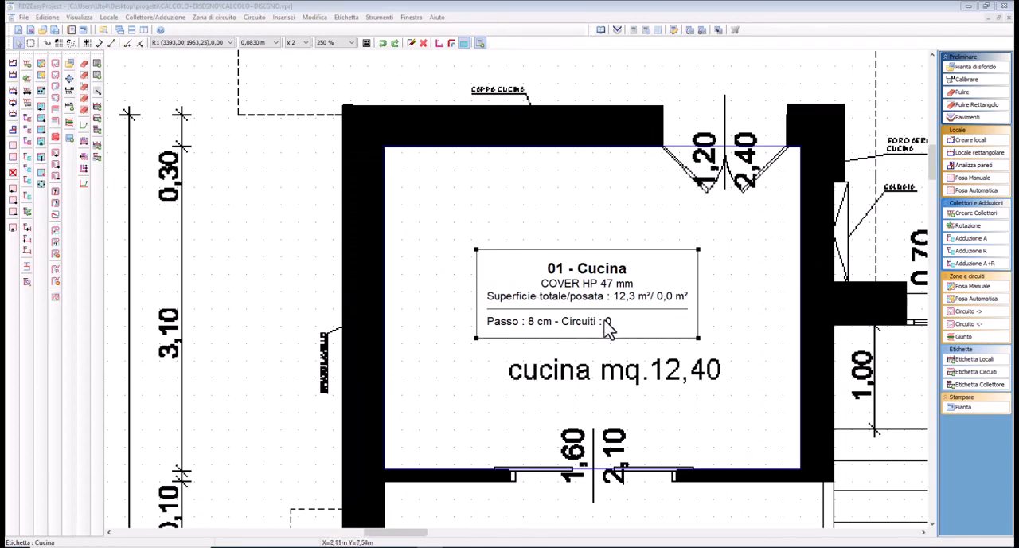
Move the Cucina label outside the building, beyond the room's upper-left corner, and aim its arrow inside the room
scroll(599, 314, "down", 1)
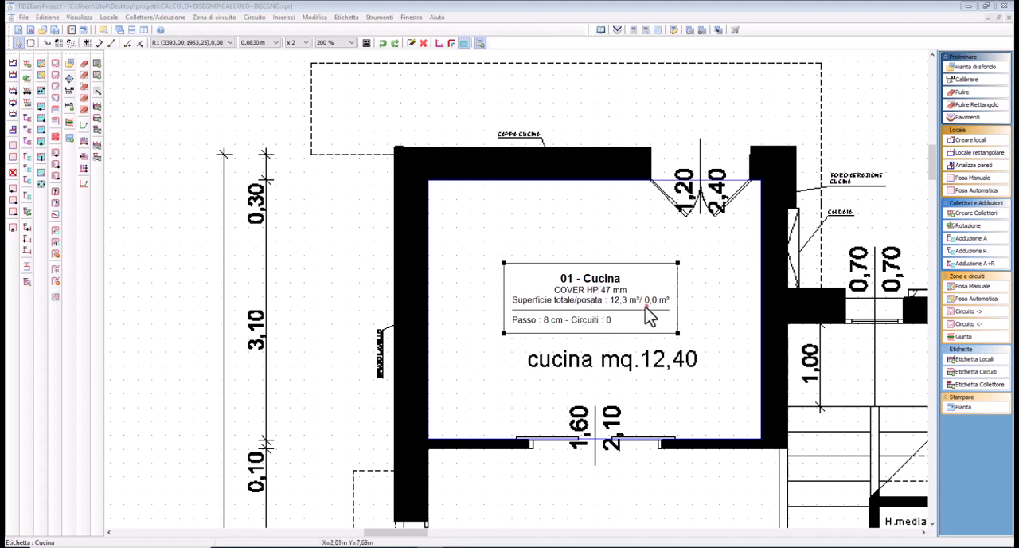
mouse_move(646, 309)
left_mouse_down()
mouse_move(322, 197)
mouse_move(283, 112)
mouse_move(256, 111)
left_mouse_up()
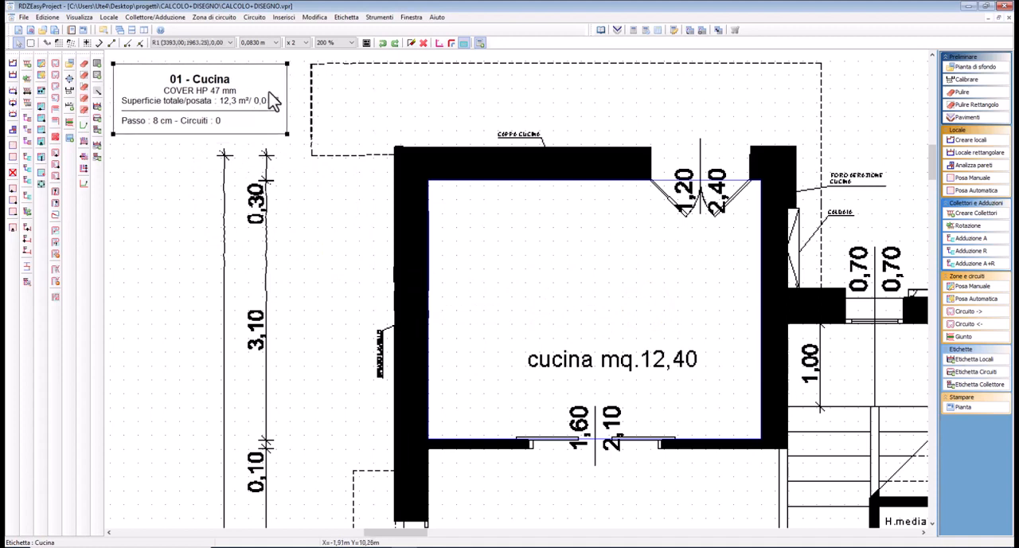
right_click(263, 95)
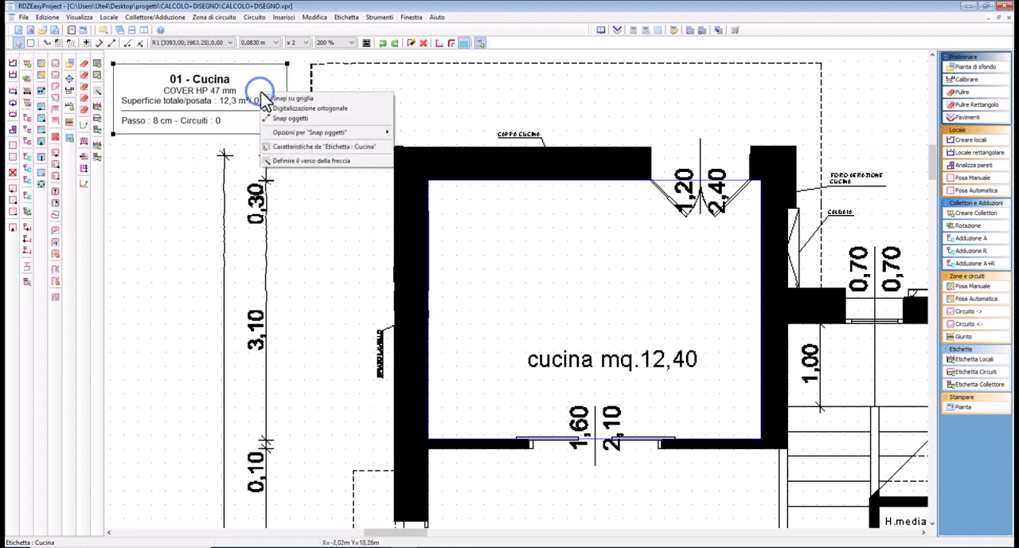
left_click(293, 163)
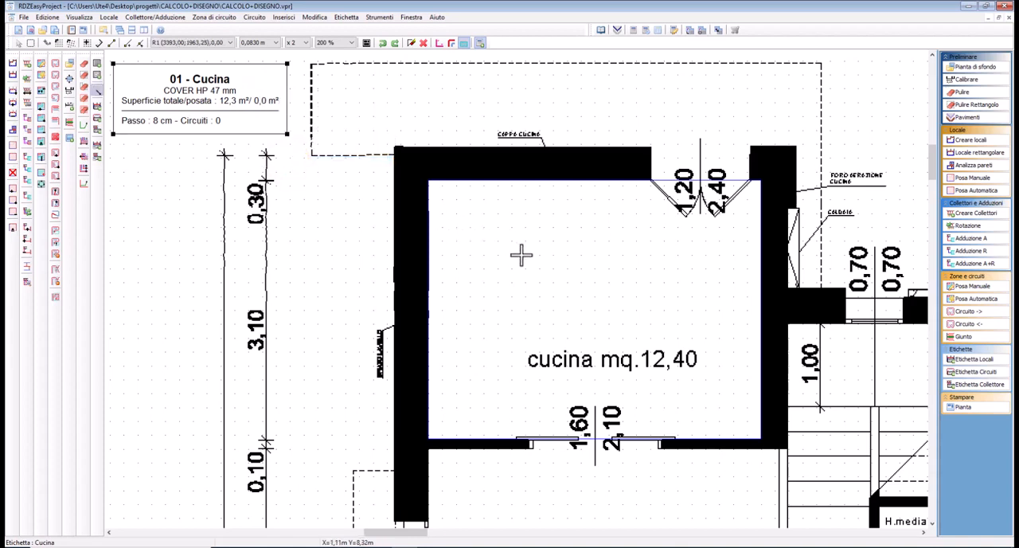
left_click(522, 253)
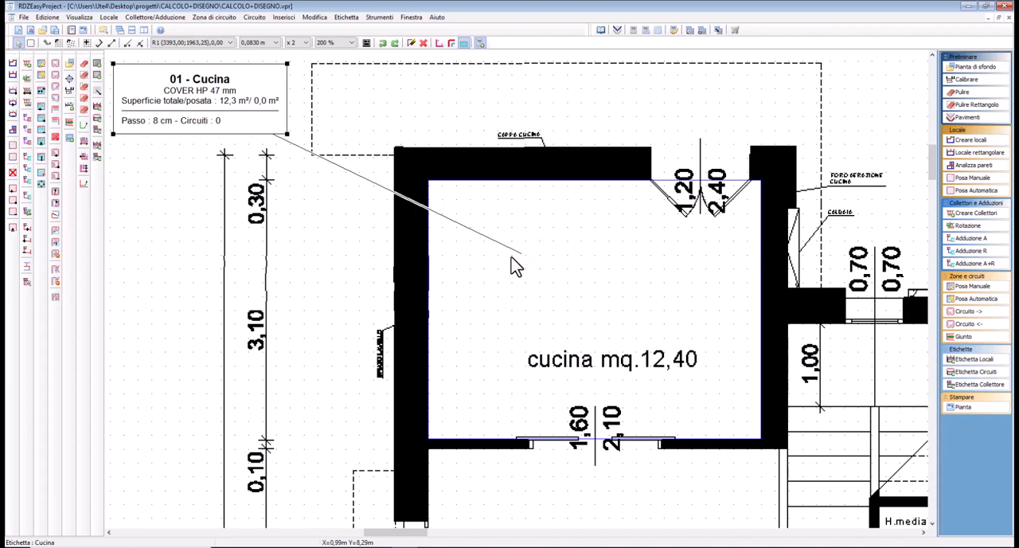
Examine the arrow, background and print visibility options of the Cucina label without changing them
double_click(226, 111)
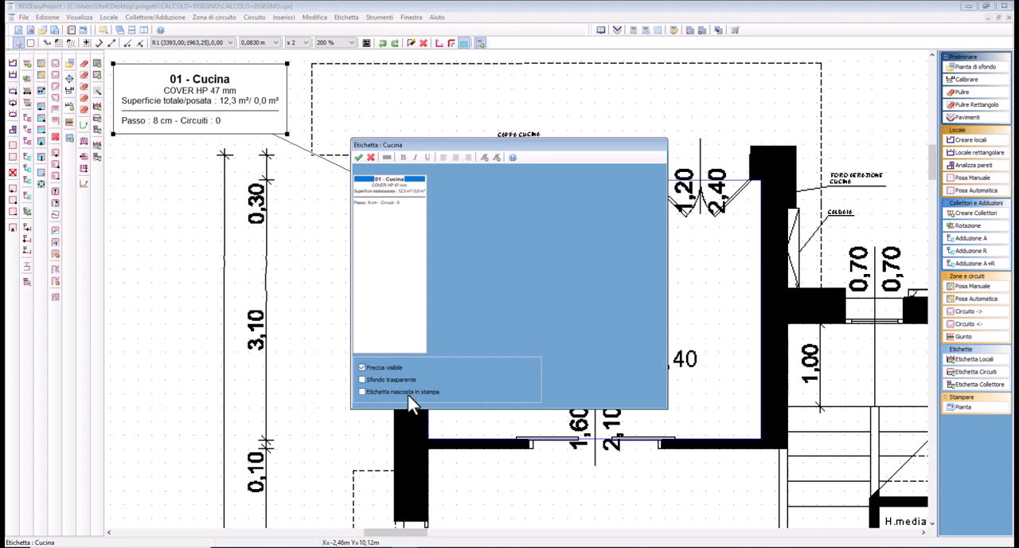
left_click(370, 157)
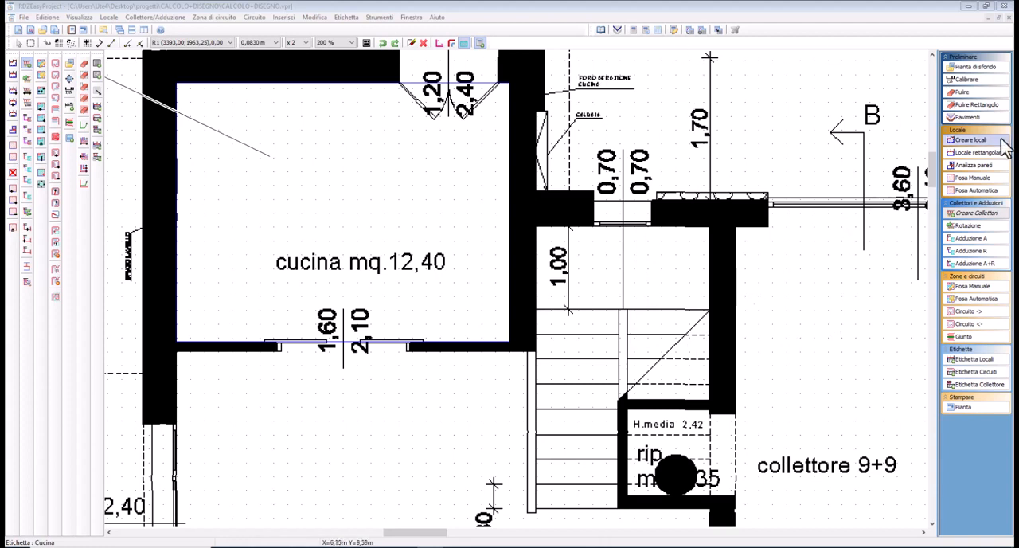
Place a new collector on the lower wall of the rip. storage room, beneath the black circle
left_click(973, 218)
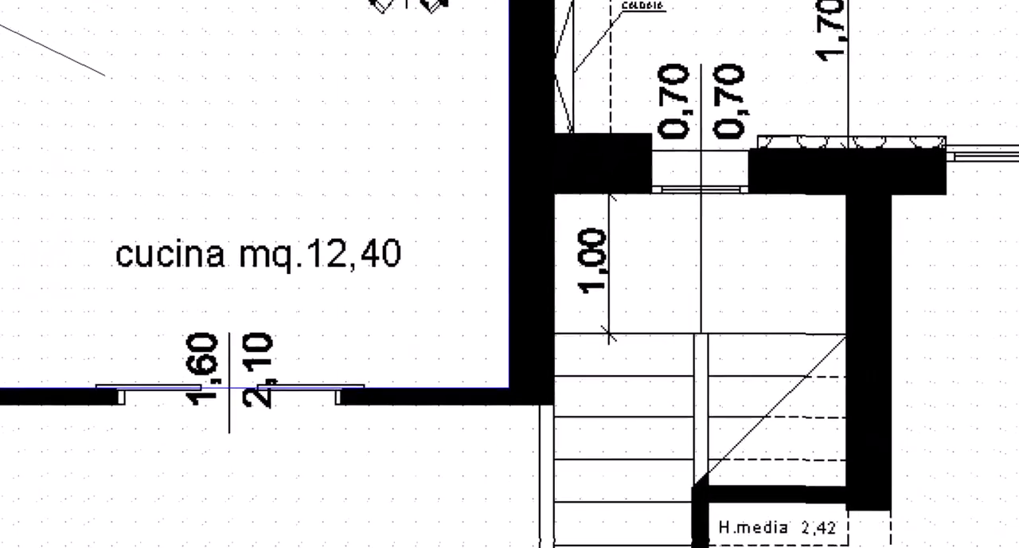
left_click(677, 501)
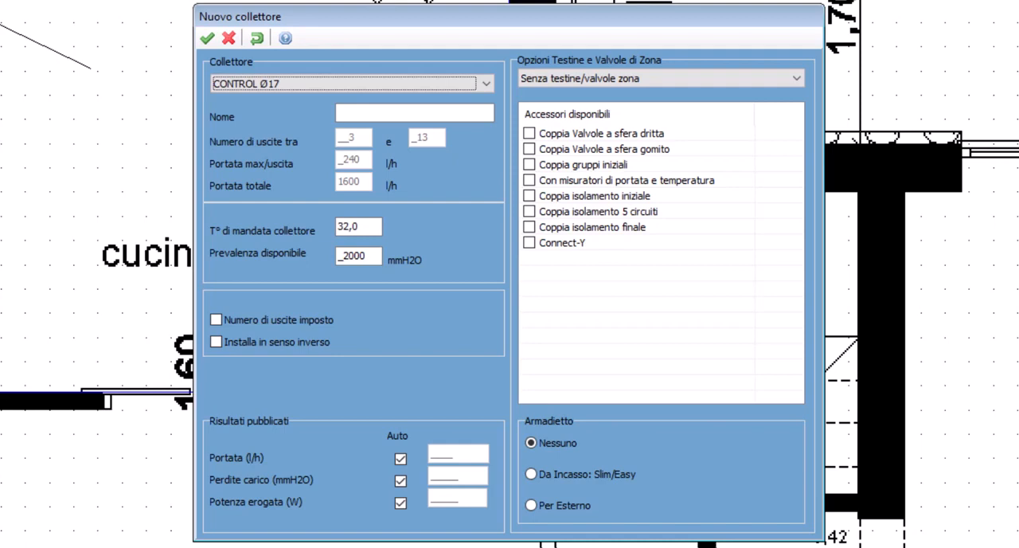
left_click_drag(400, 20, 423, 80)
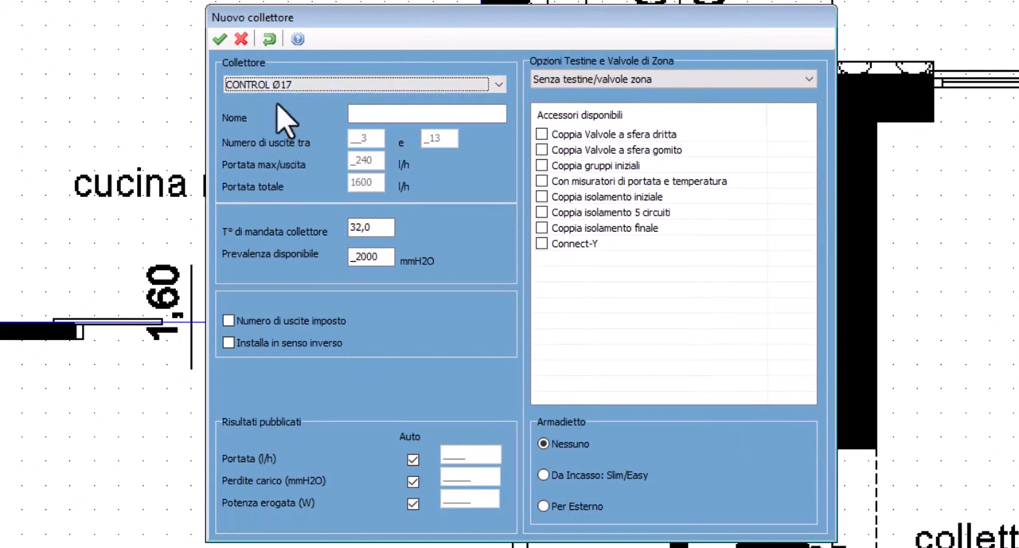
Choose the CONTROL Ø17 model for the new collector and name it Coll terra
left_click(280, 85)
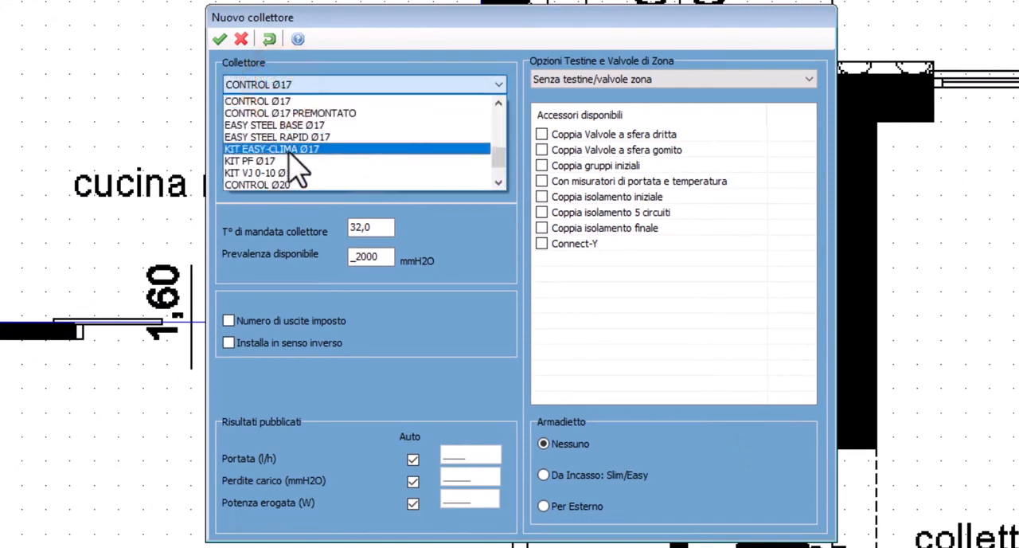
left_click(291, 101)
left_click(301, 79)
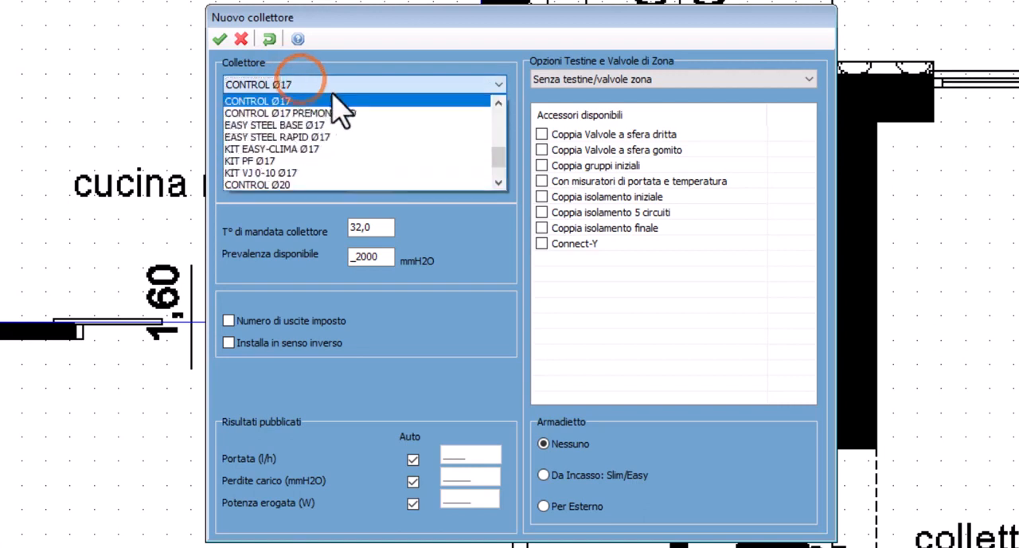
mouse_move(497, 151)
left_mouse_down()
mouse_move(496, 117)
mouse_move(497, 151)
left_mouse_up()
left_click(366, 160)
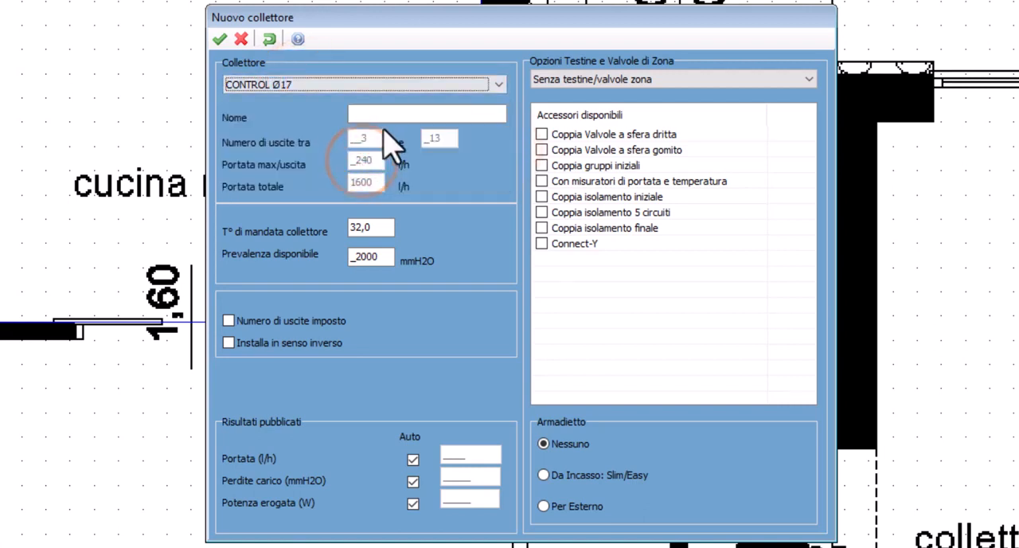
left_click(388, 117)
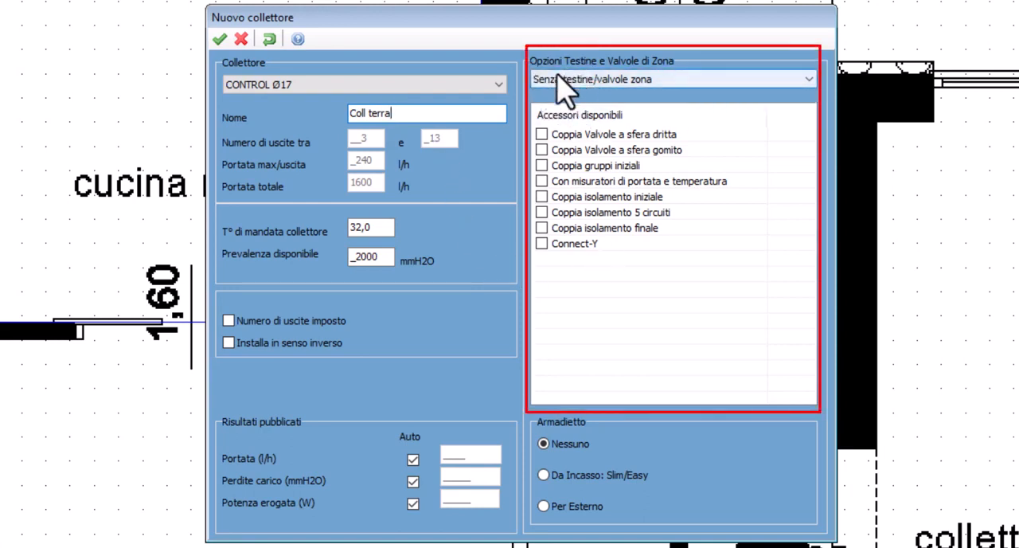
Equip the collector with Con testine 230 V c/micro and the accessories Coppia gruppi iniziali and Con misuratori di portata e temperatura
left_click(589, 80)
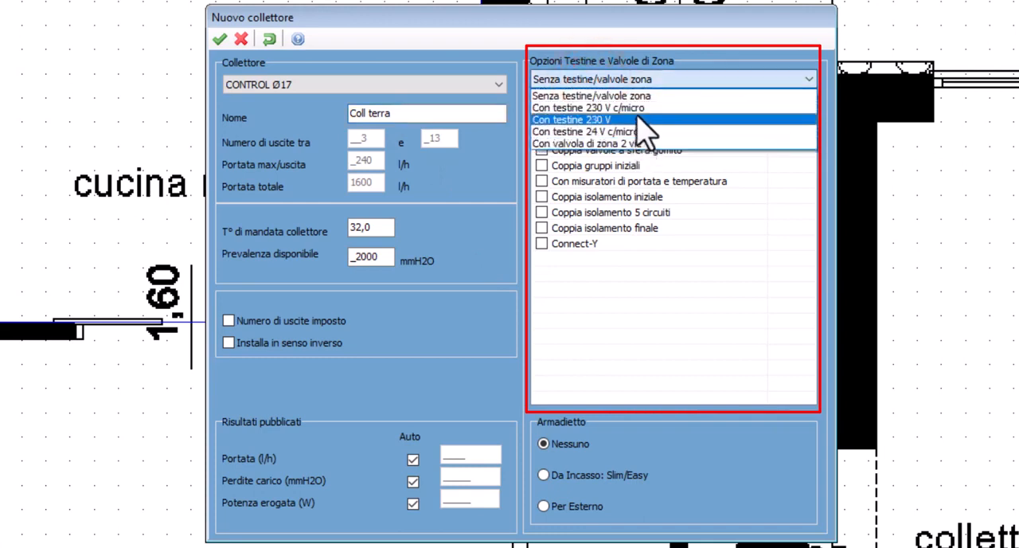
left_click(633, 107)
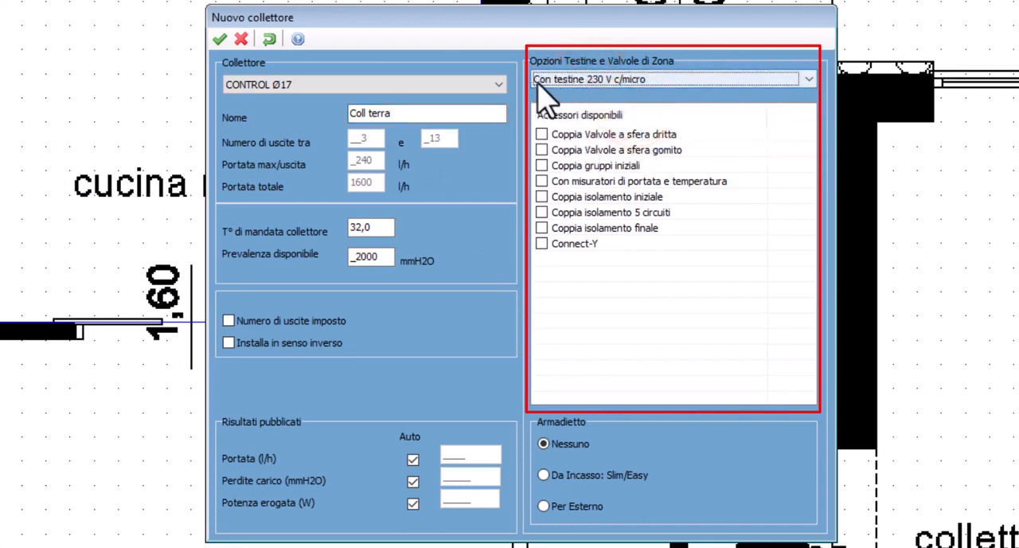
left_click(542, 165)
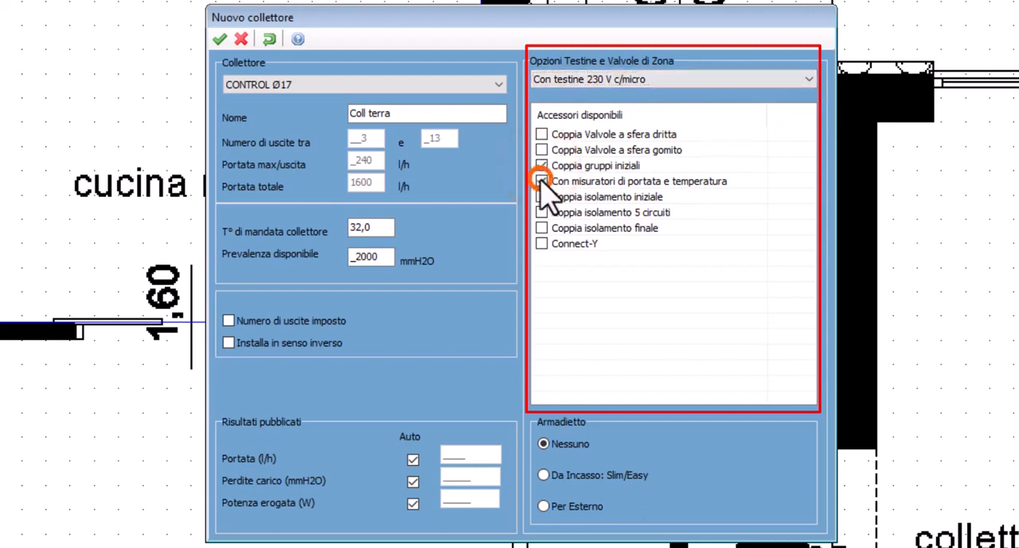
left_click(541, 181)
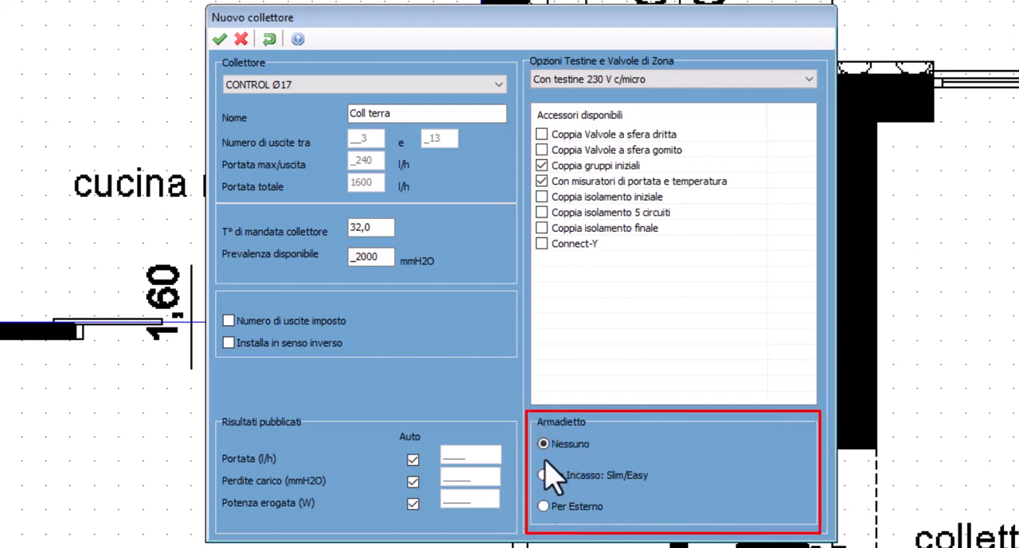
Set the collector's cabinet type to Da Incasso: Slim/Easy
left_click(543, 475)
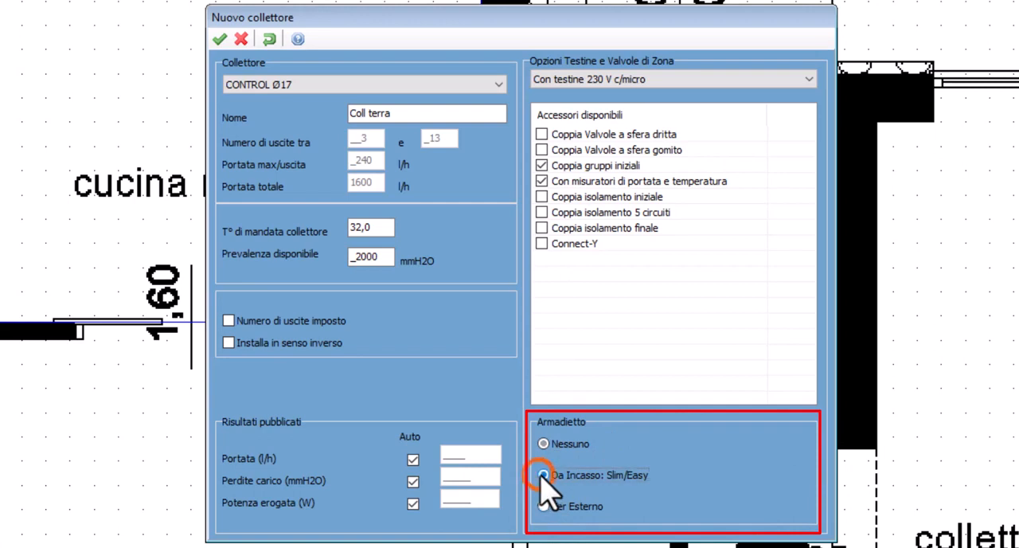
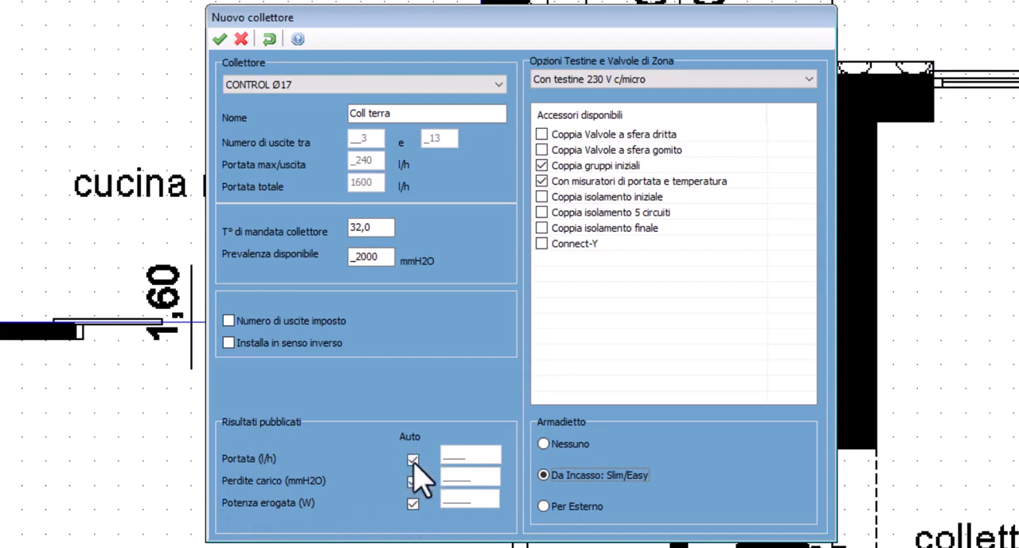
Turn off the Auto option for the published Portata (l/h) result and create the Coll terra collector
left_click(412, 459)
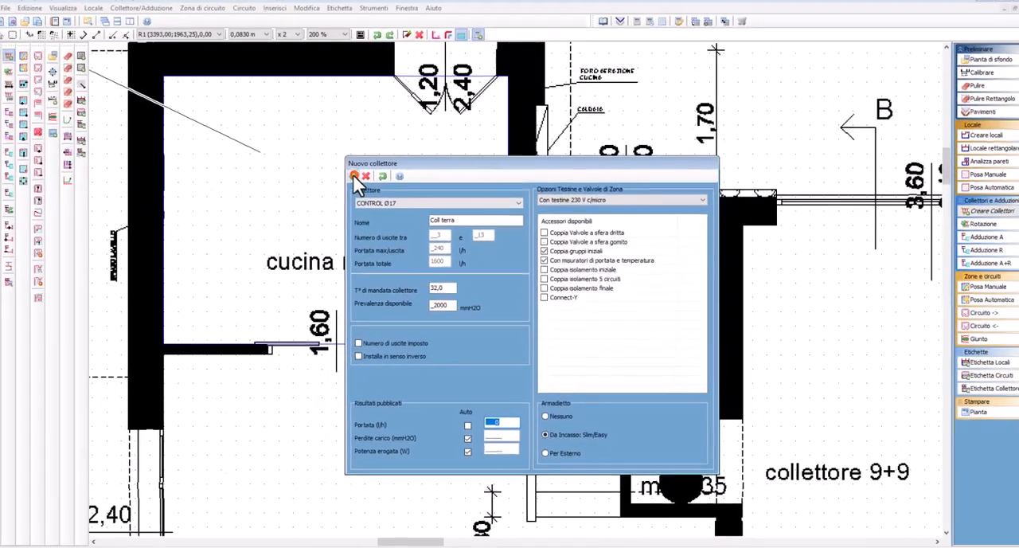
left_click(219, 39)
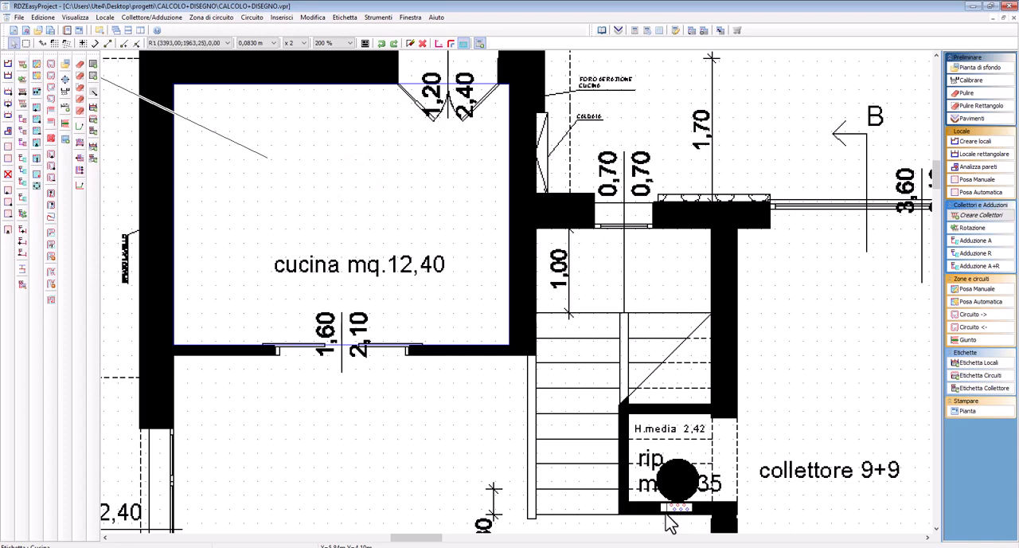
scroll(668, 521, "up", 1)
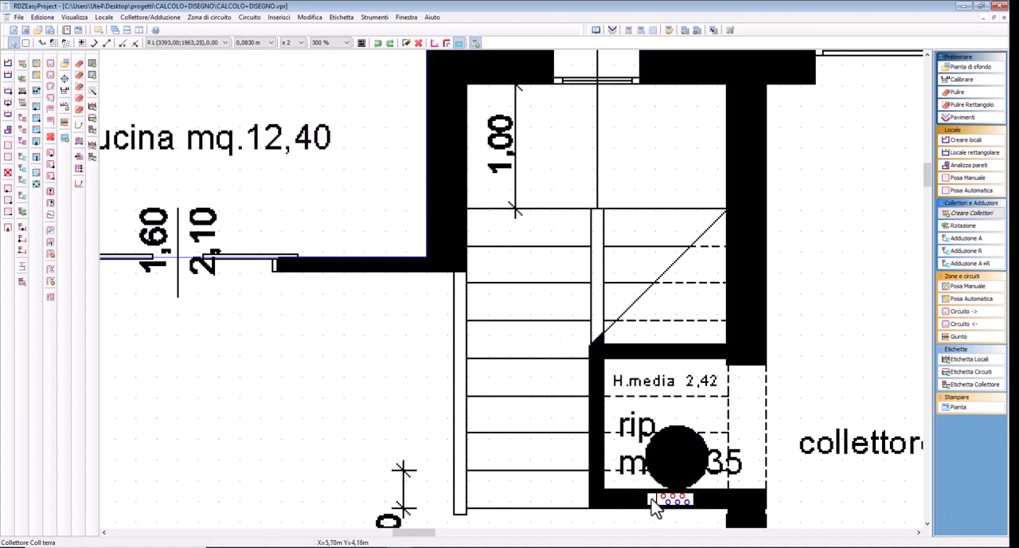
right_click(654, 508)
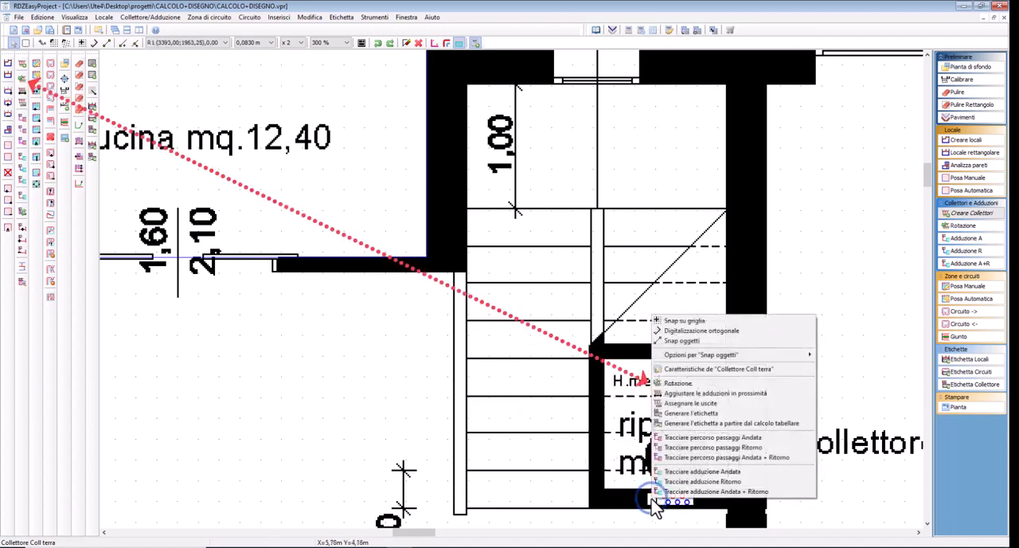
left_click(678, 385)
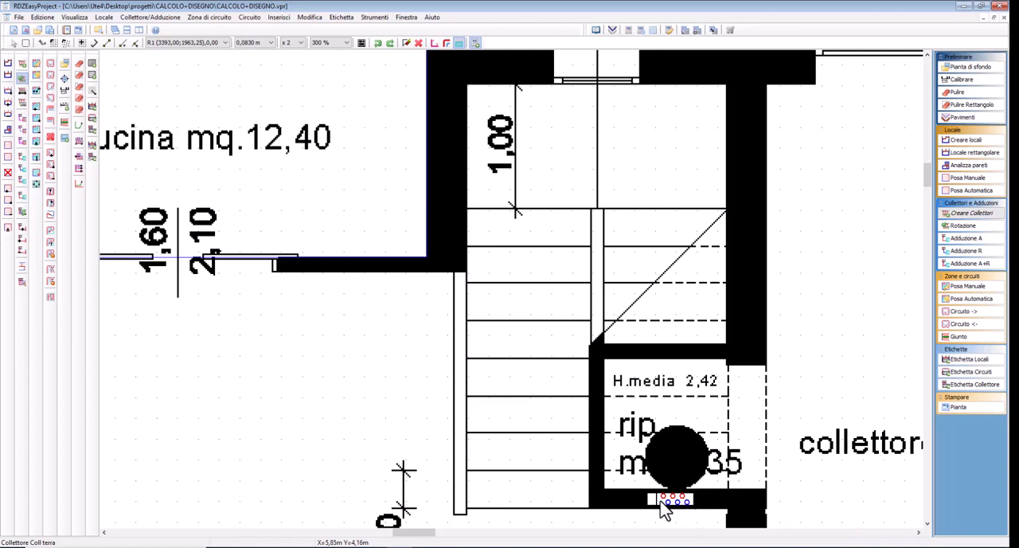
left_click(21, 80)
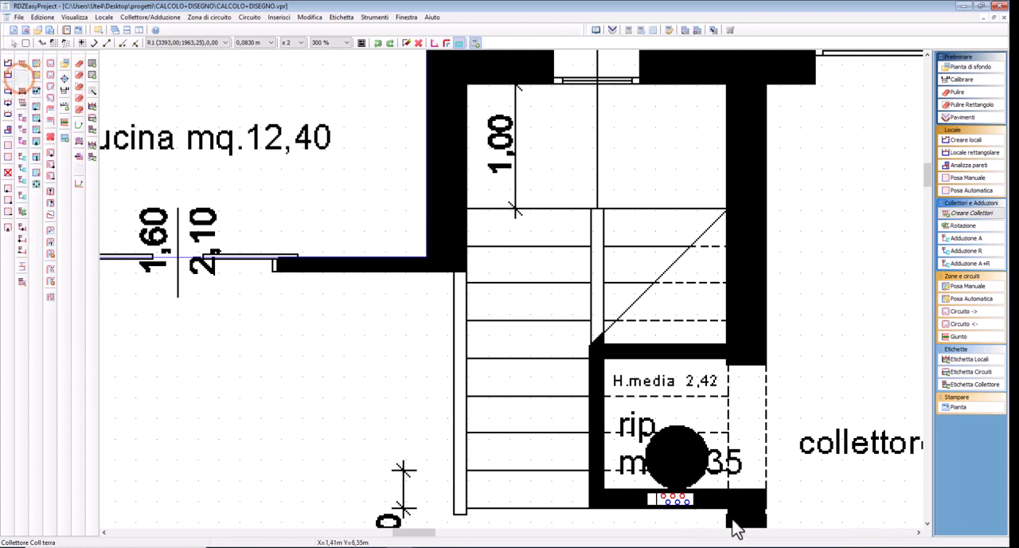
Enable Installa in senso inverso for the Coll terra collector on the storage room wall
left_click(658, 504)
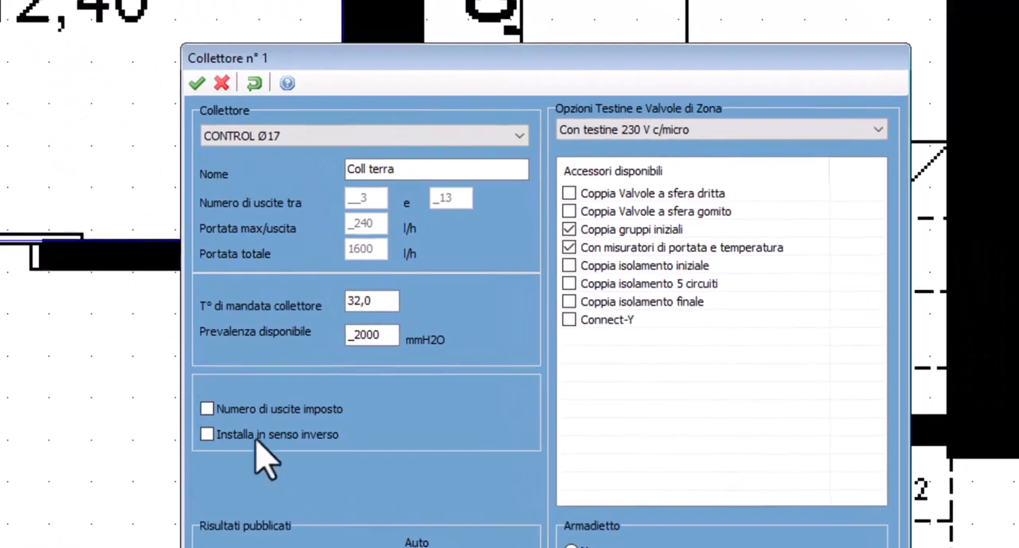
left_click(206, 434)
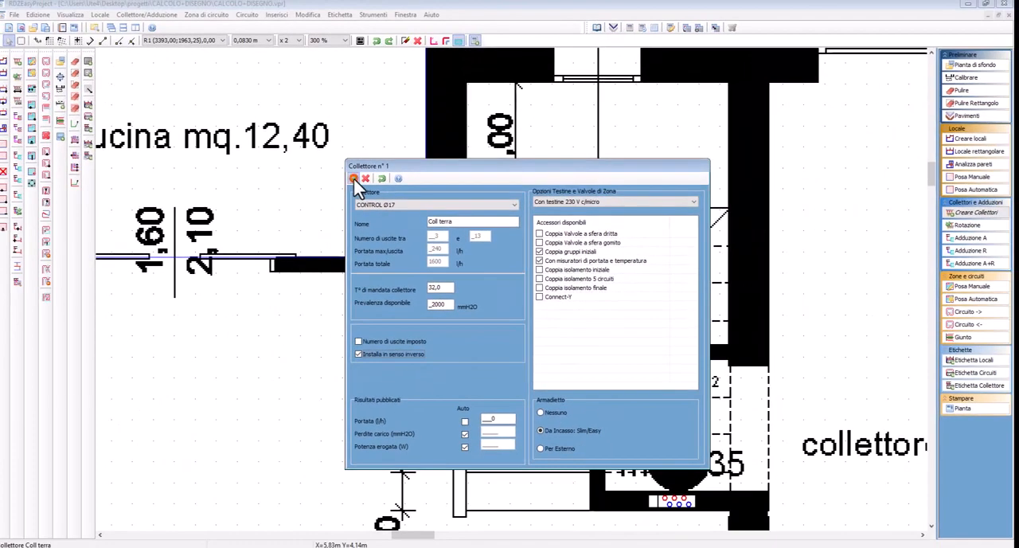
left_click(353, 178)
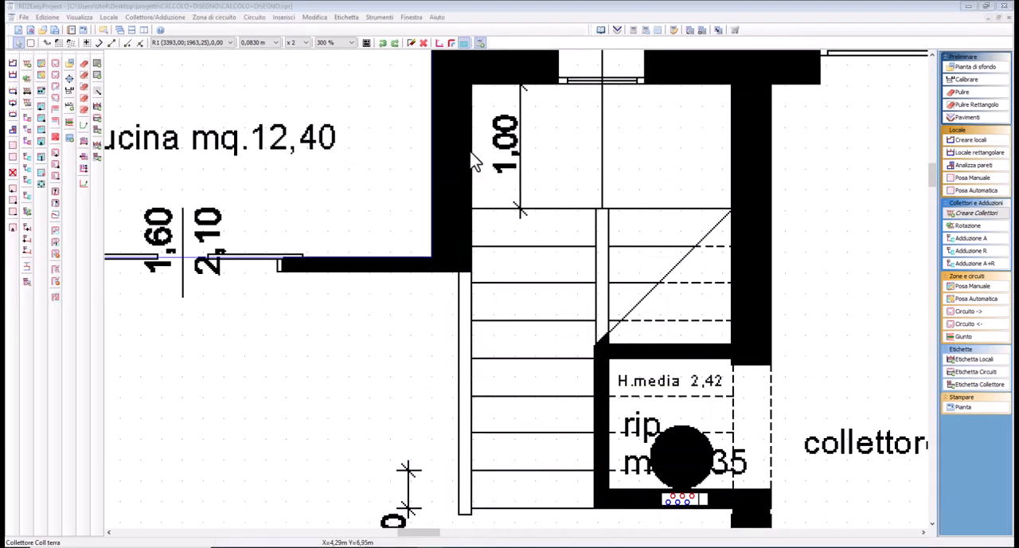
left_click(496, 258)
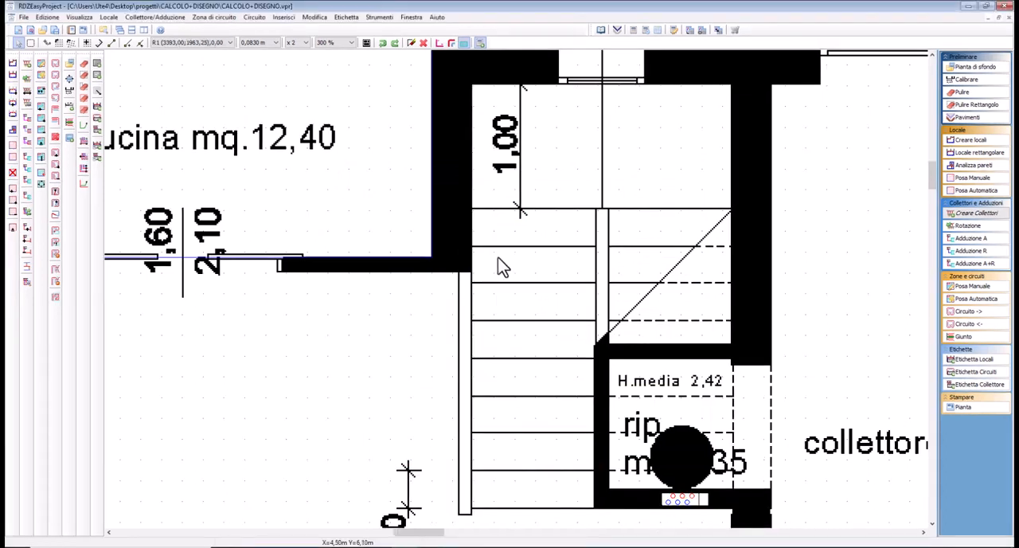
Assign the Cucina room to the Coll terra collector
scroll(346, 216, "down", 1)
middle_click_drag(348, 217, 559, 376)
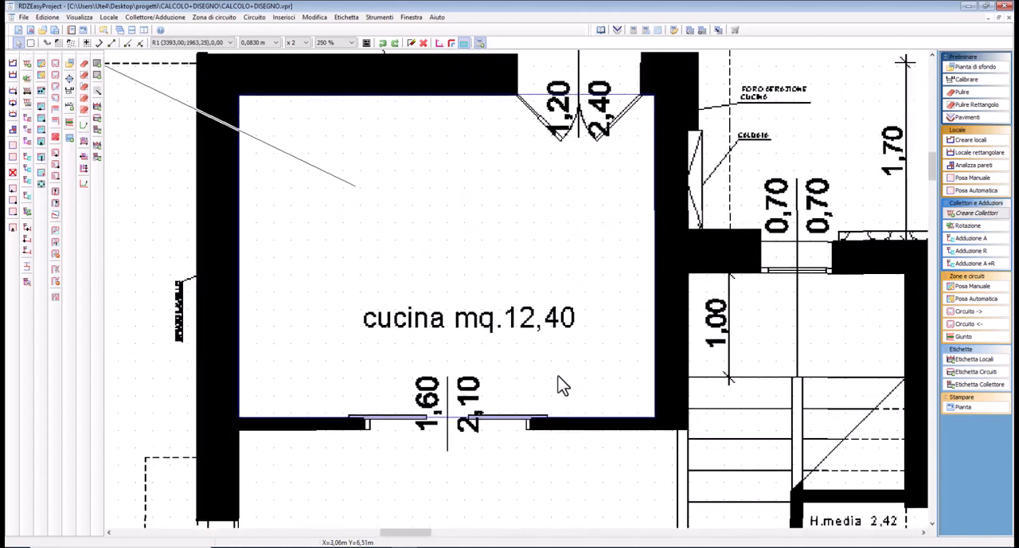
double_click(510, 229)
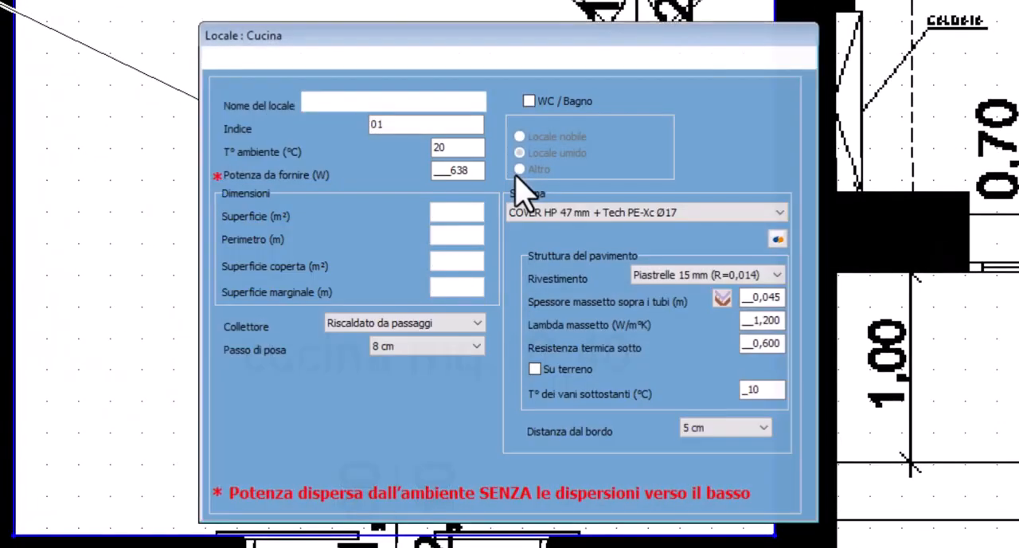
left_click(358, 326)
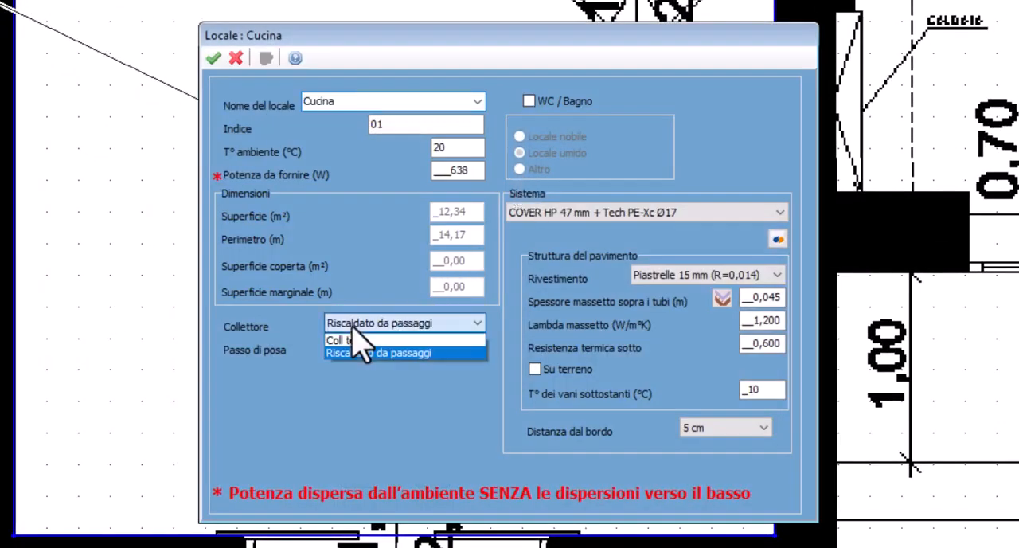
left_click(355, 340)
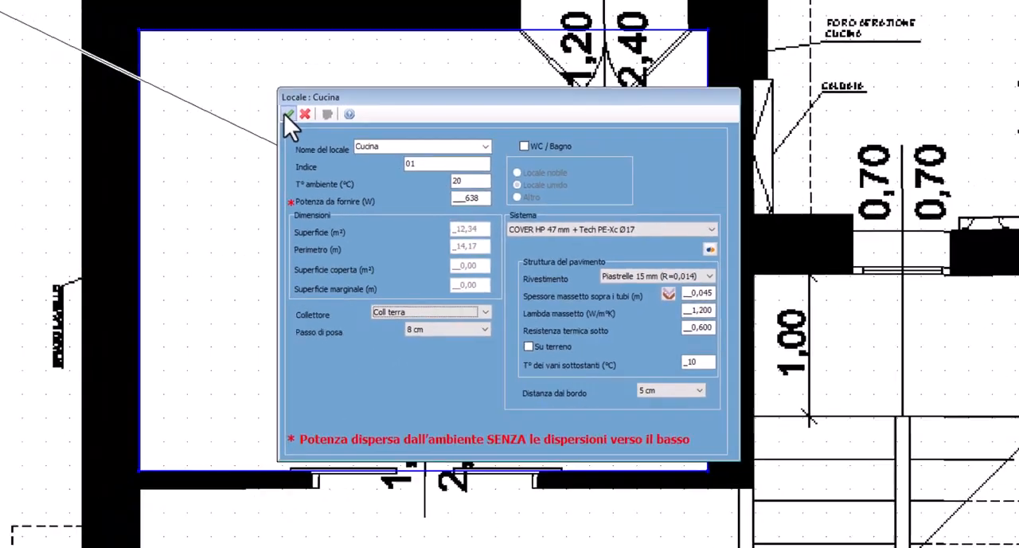
left_click(213, 59)
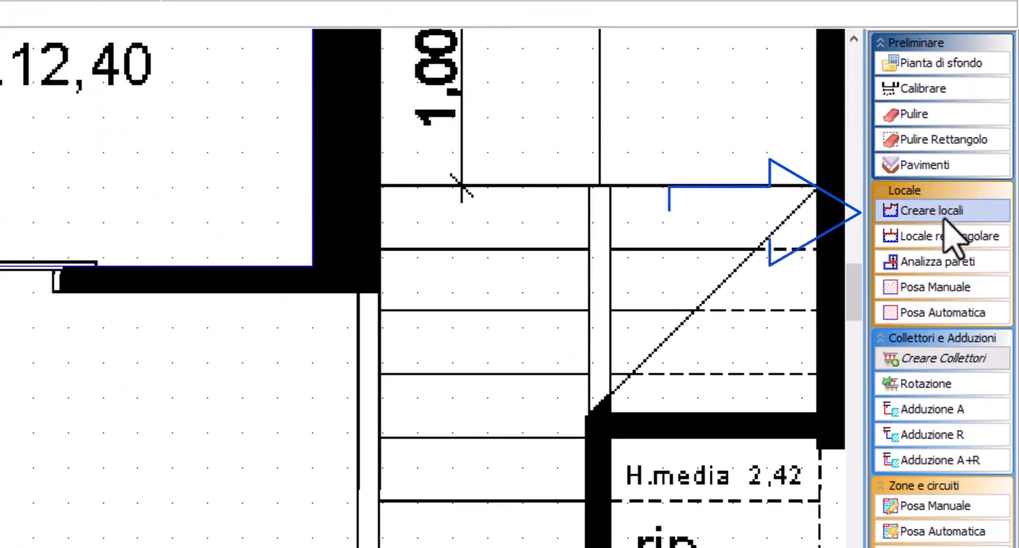
Begin the living room outline with orthogonal digitizing, tracing about 6 m along the left wall from beneath the kitchen to the lower-left corner
left_click(925, 215)
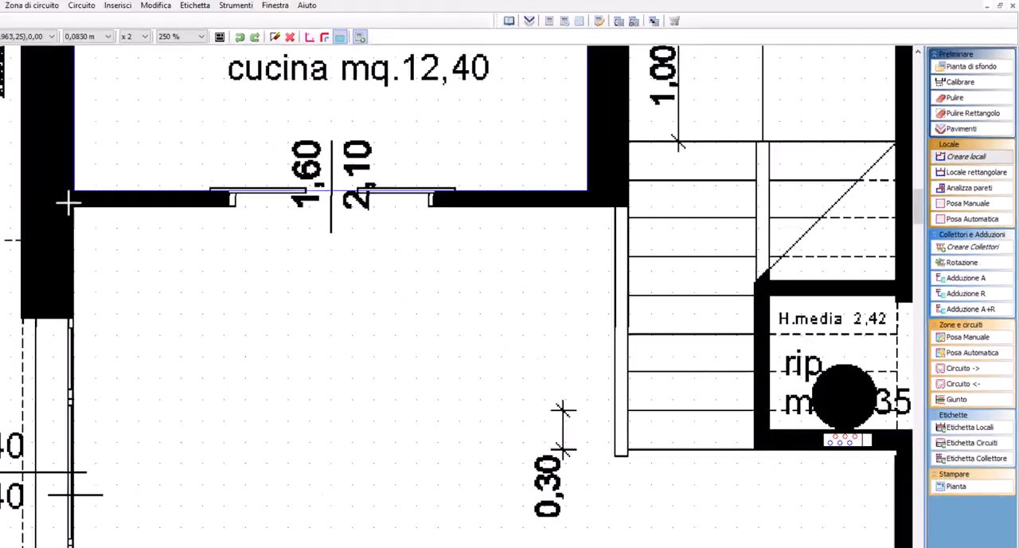
scroll(244, 181, "up", 1)
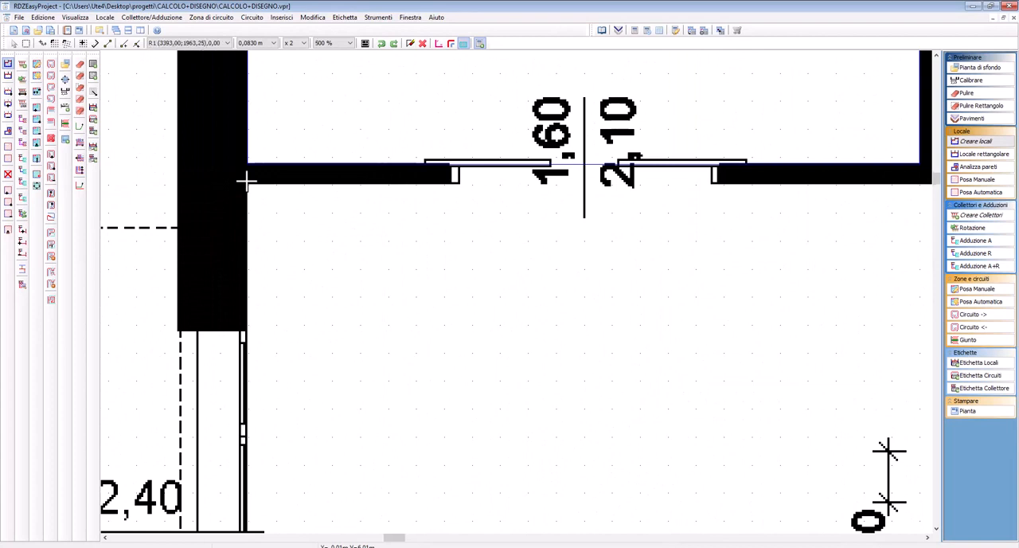
scroll(245, 181, "up", 1)
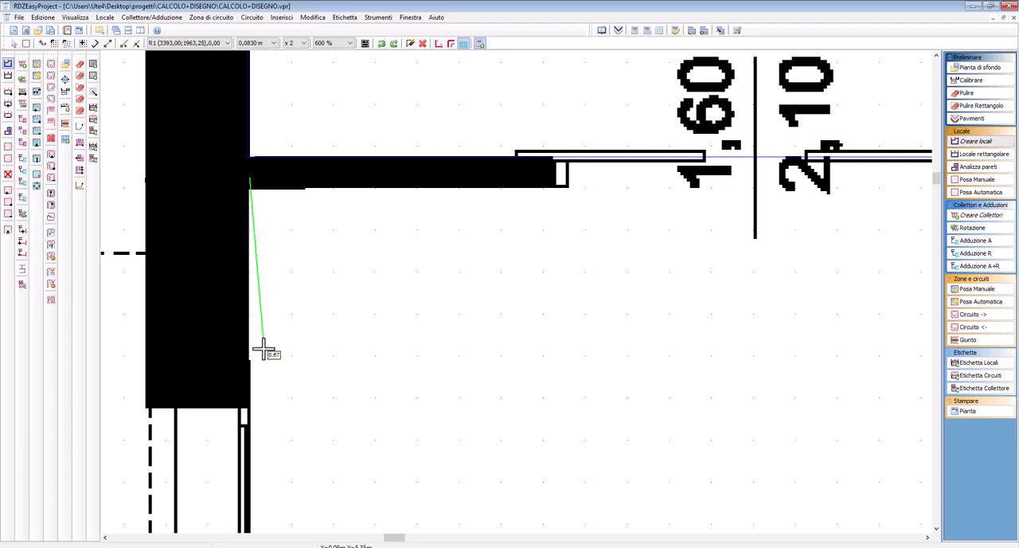
key("F8")
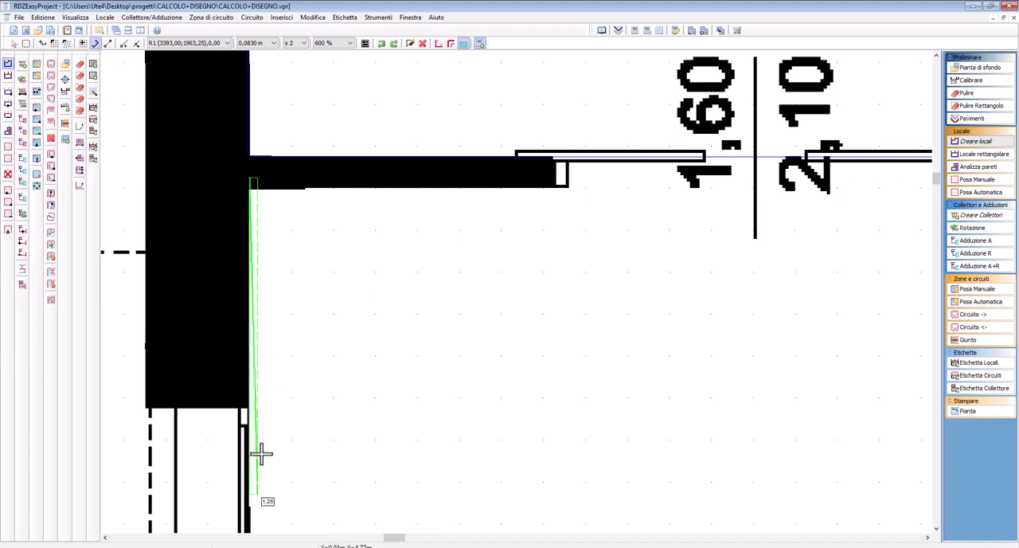
middle_click_drag(257, 513, 299, 209)
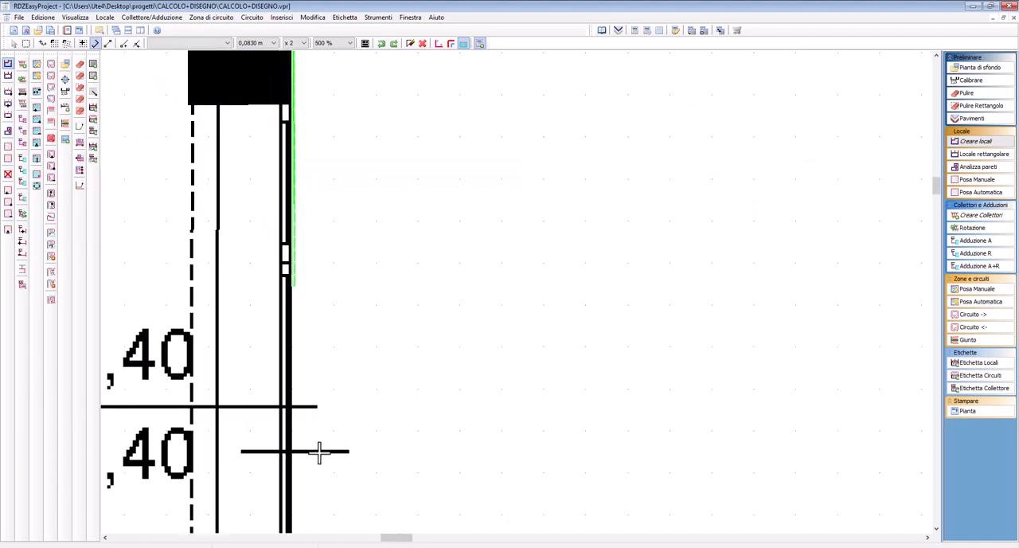
scroll(316, 433, "down", 1)
middle_click_drag(317, 471, 335, 184)
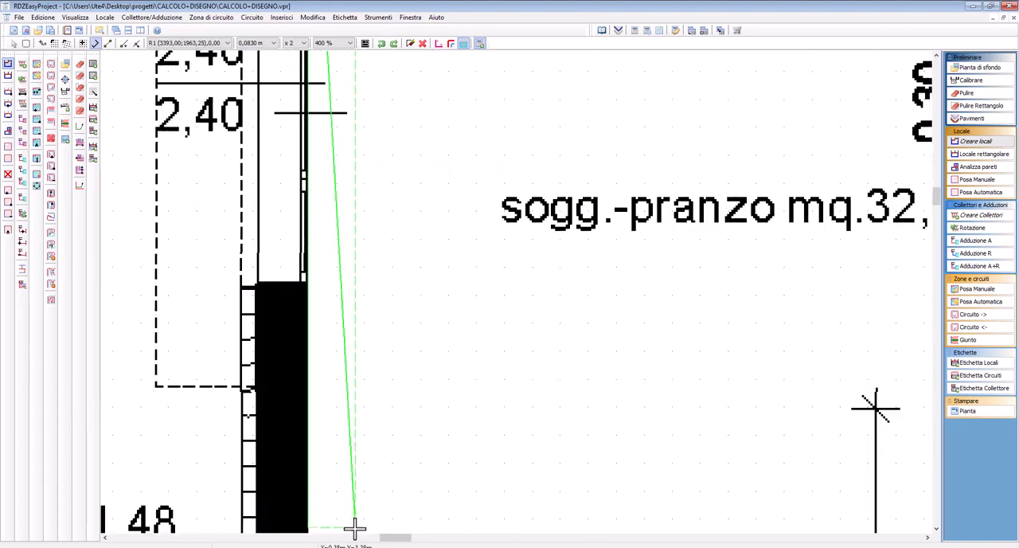
scroll(342, 442, "down", 1)
middle_click_drag(340, 428, 315, 134)
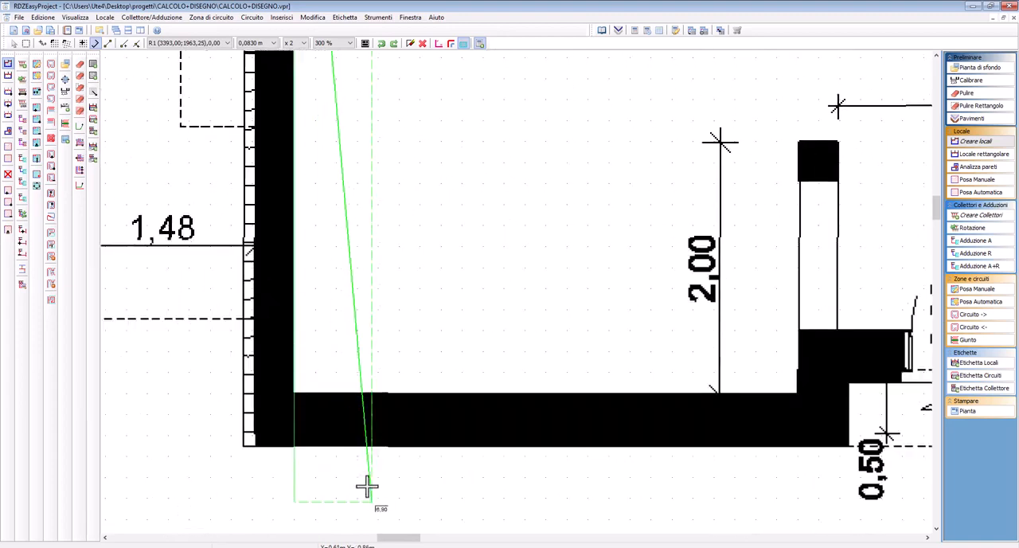
left_click(296, 396)
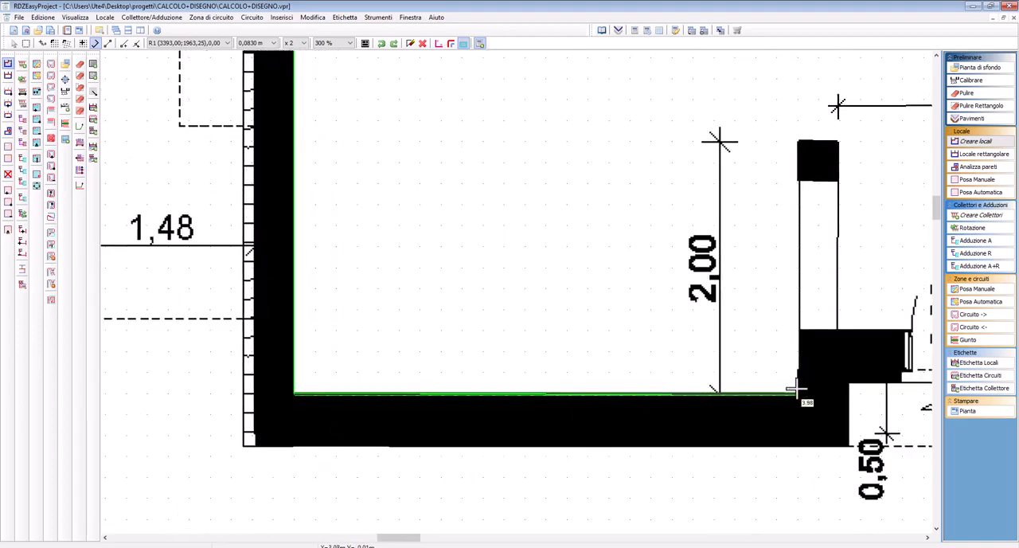
Continue the living room outline along the lower wall, around the pillar partition and across the entrance door to the right wall
left_click(797, 391)
left_click(839, 142)
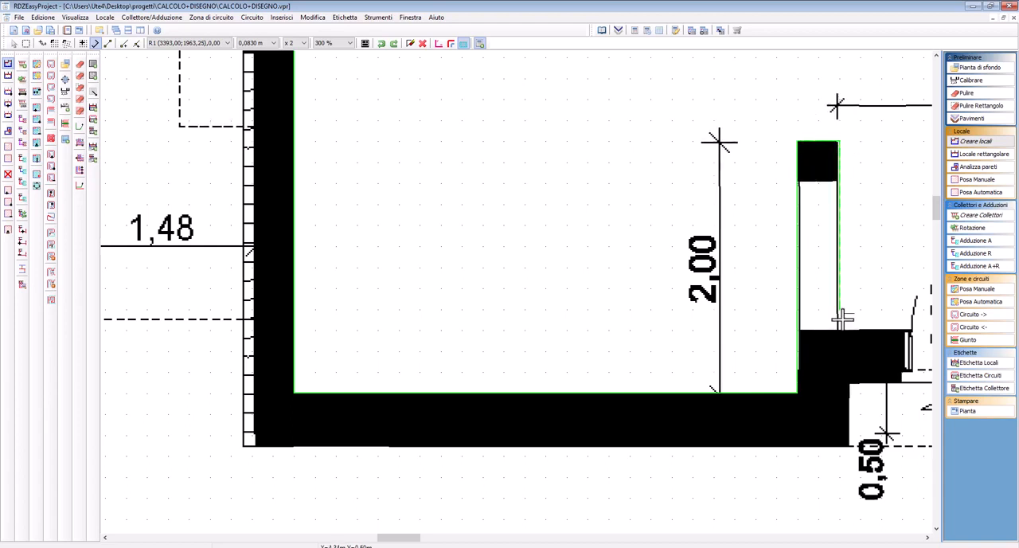
left_click(839, 329)
middle_click_drag(867, 323, 124, 339)
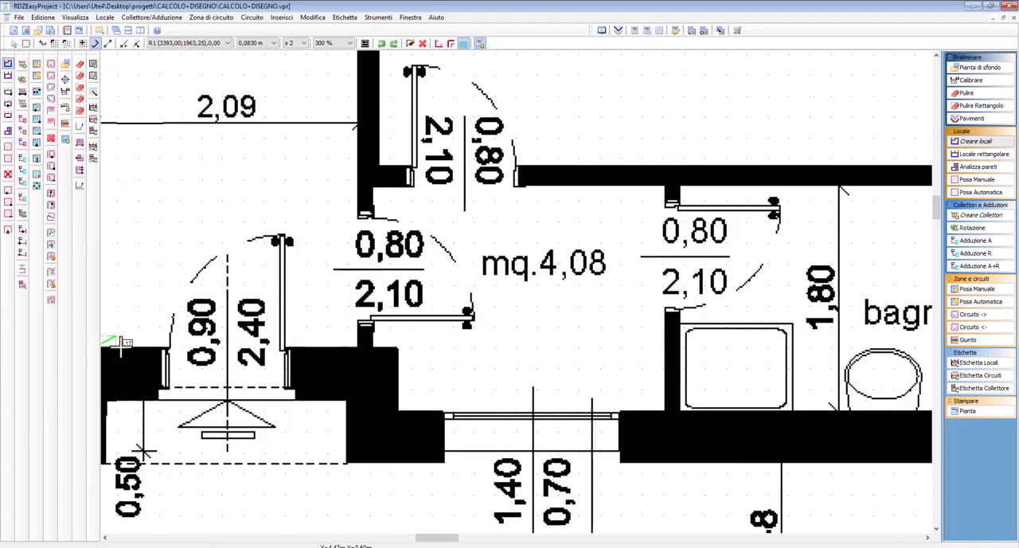
left_click(358, 347)
Trace the right wall, the edge beneath the storage room and the staircase side, closing the living room outline along the kitchen wall
mouse_move(343, 186)
middle_mouse_down()
mouse_move(589, 454)
mouse_move(610, 519)
middle_mouse_up()
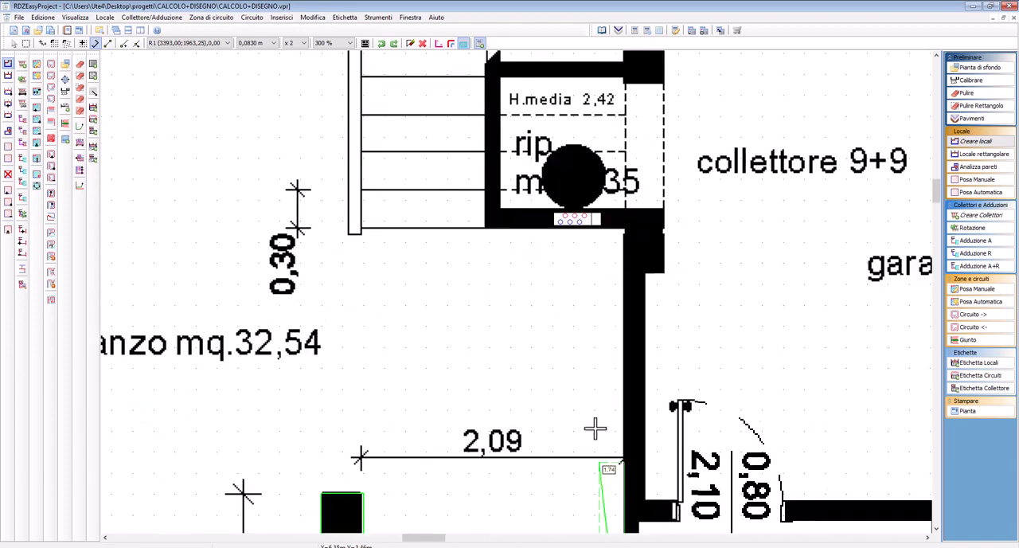
left_click(624, 231)
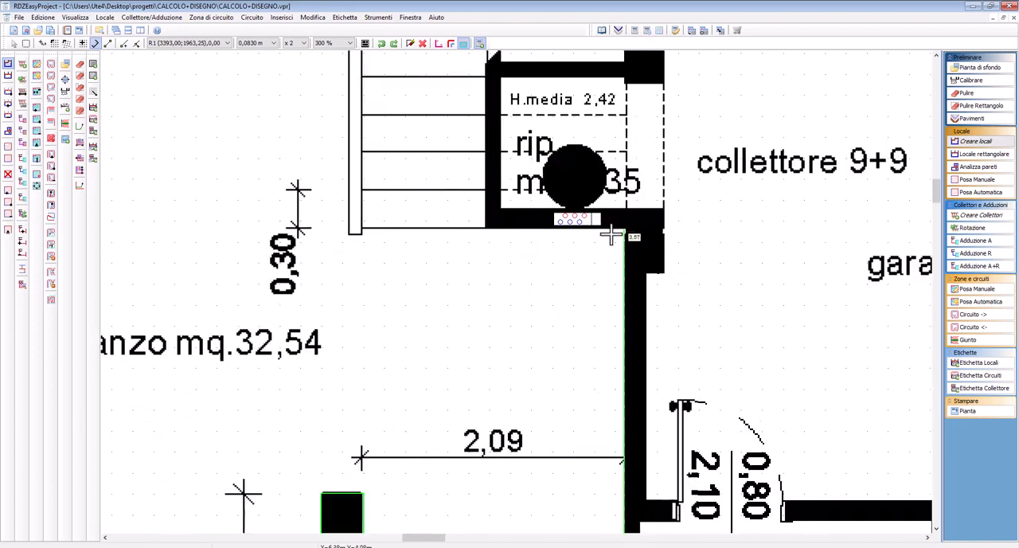
left_click(350, 233)
middle_click_drag(358, 194, 565, 409)
left_click(571, 238)
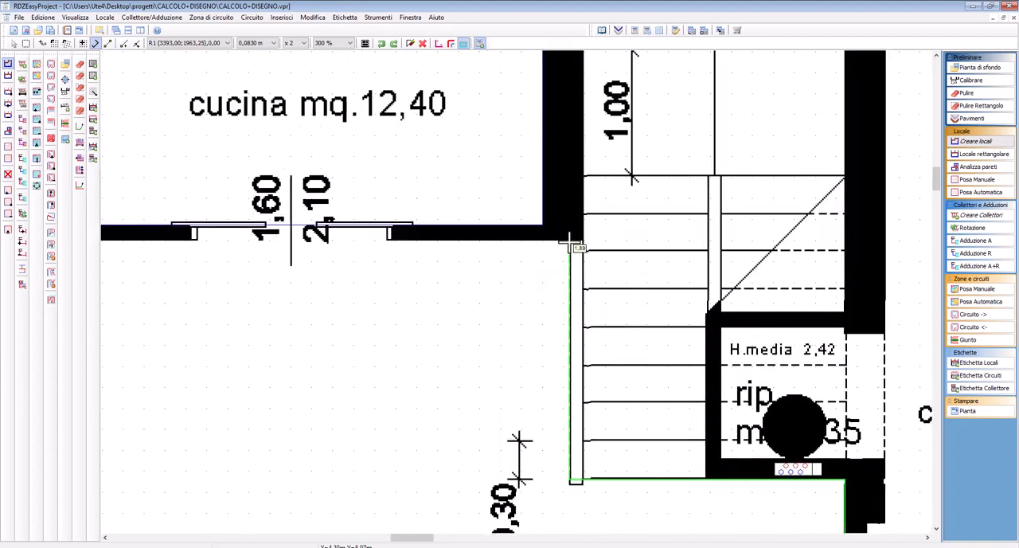
middle_click_drag(215, 280, 706, 212)
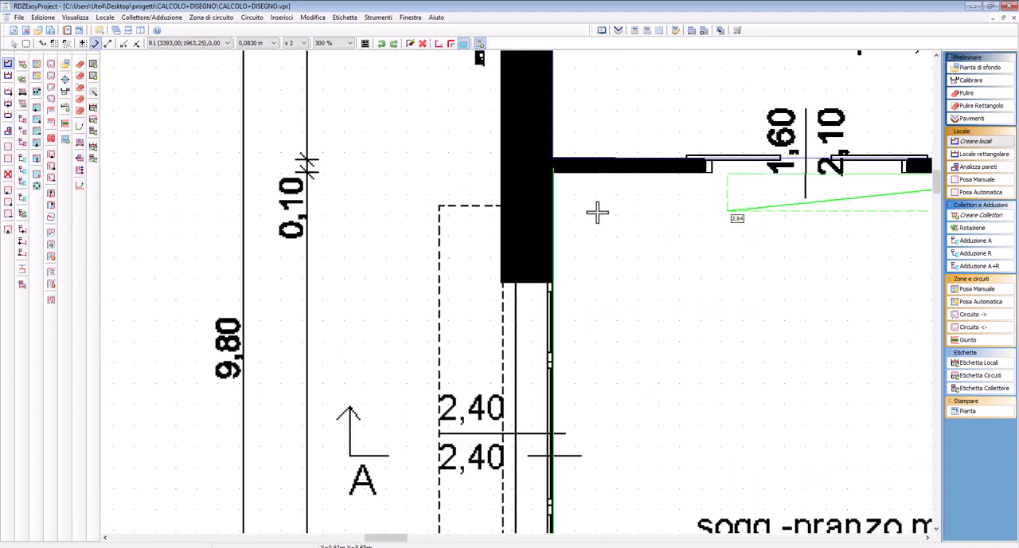
left_click(545, 173)
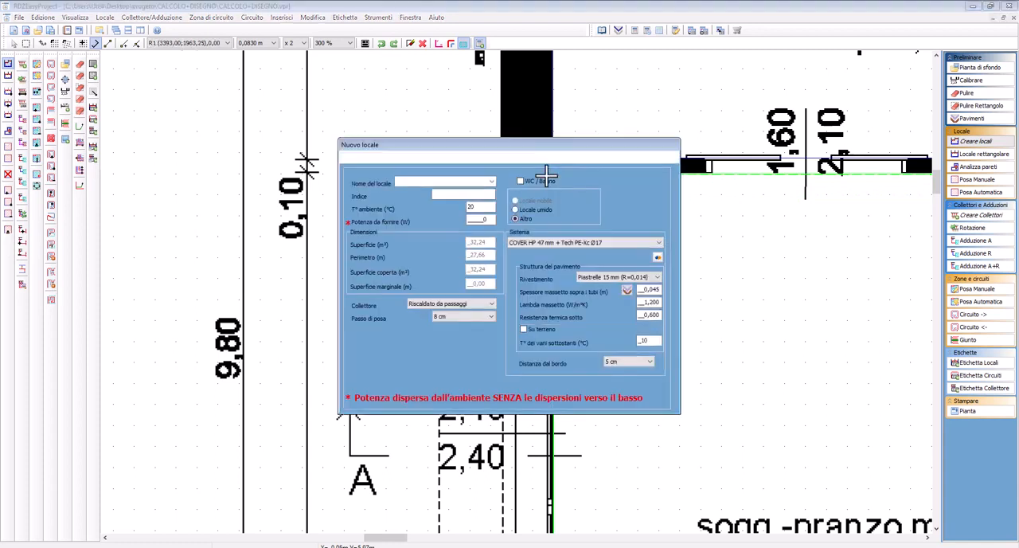
Name the new room Soggiorno from the predefined names and give it the index 02
left_click_drag(528, 150, 517, 202)
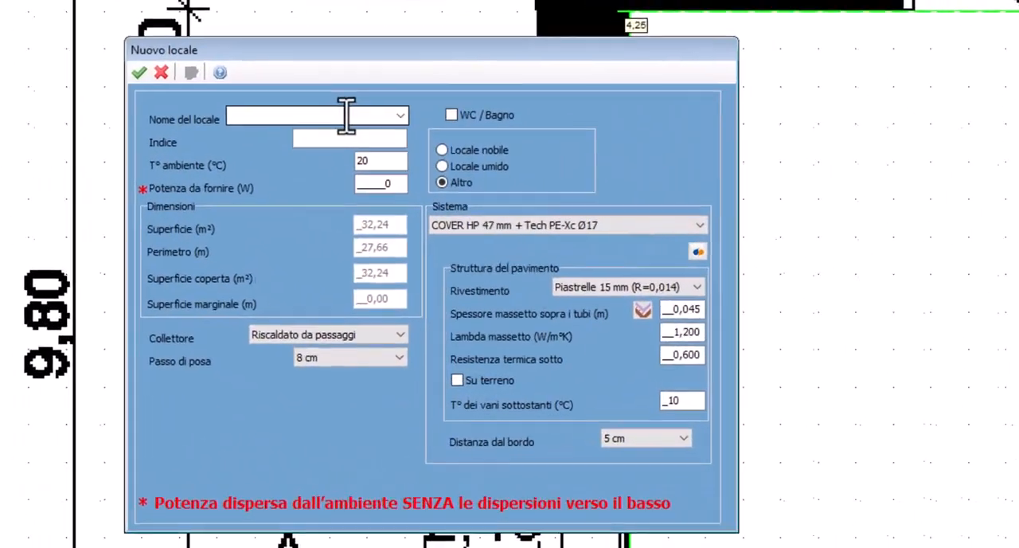
left_click(394, 232)
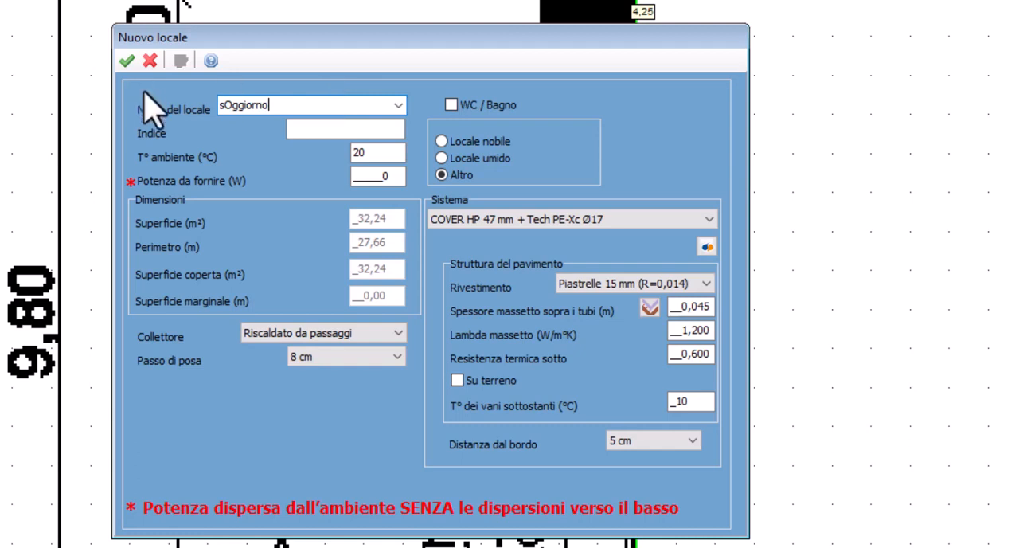
left_click(317, 132)
left_click(345, 112)
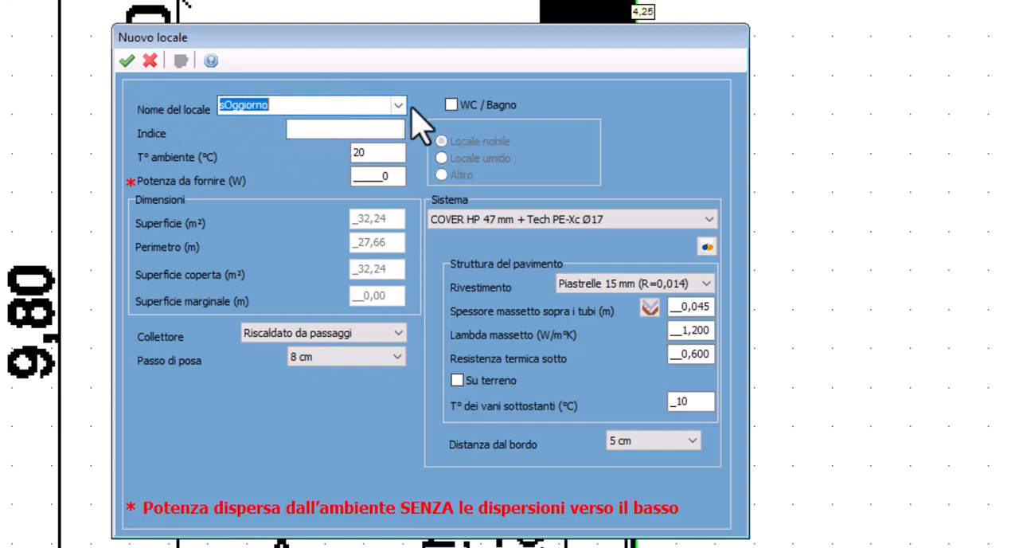
left_click(398, 105)
left_click(320, 124)
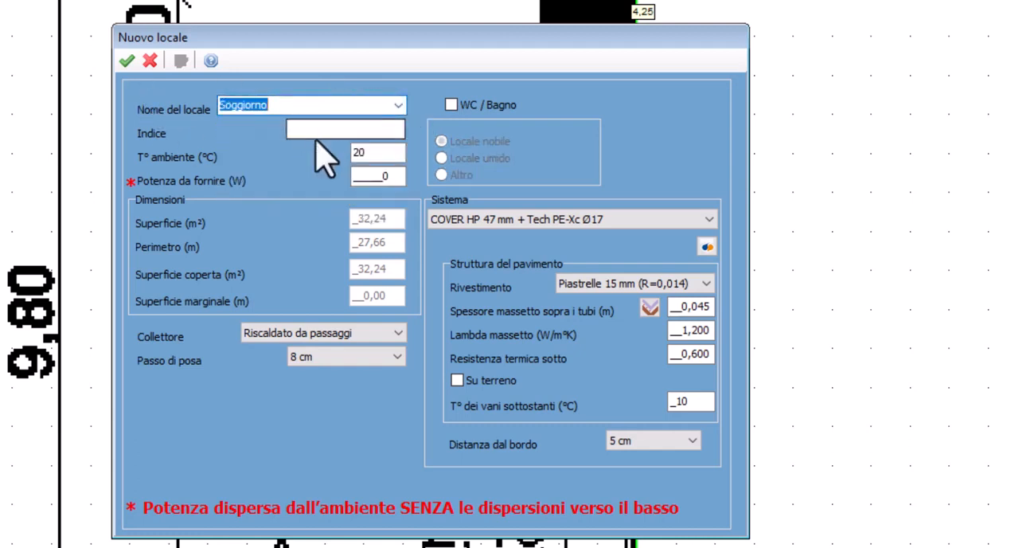
left_click(320, 129)
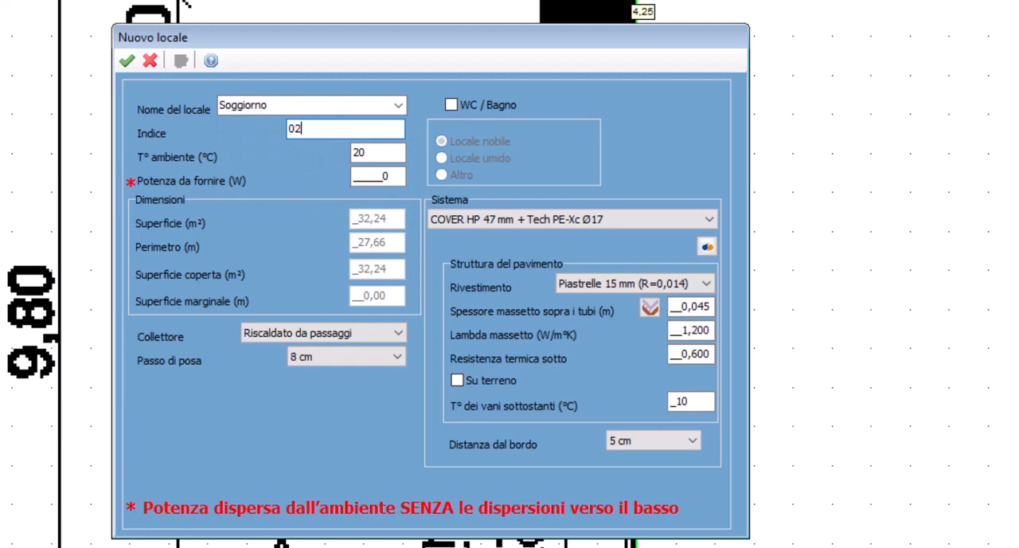
Set the Soggiorno's required power to 1302 W, its collector to Coll terra and its laying pitch to 16 cm, and save the room
left_click(364, 170)
type("1302_")
left_click(312, 334)
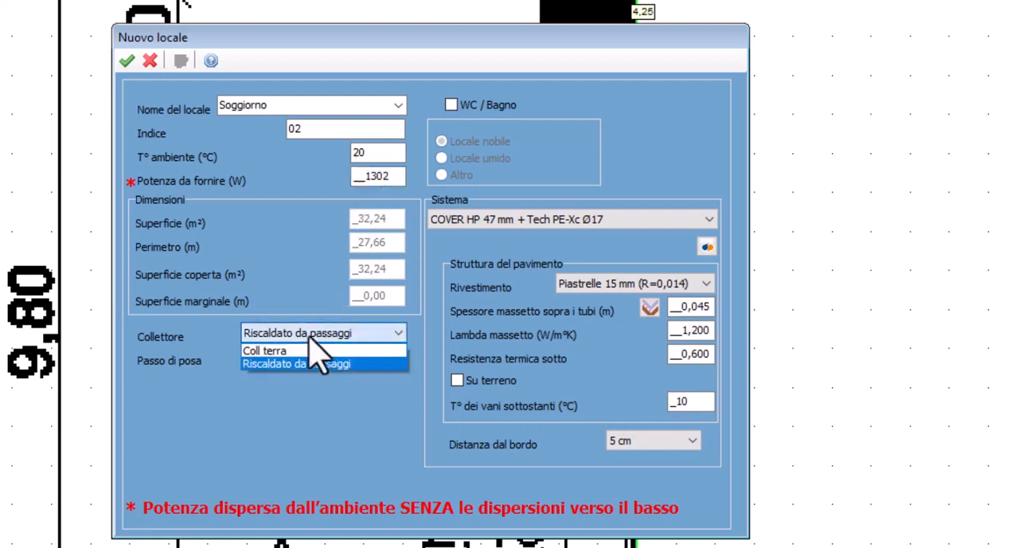
left_click(299, 350)
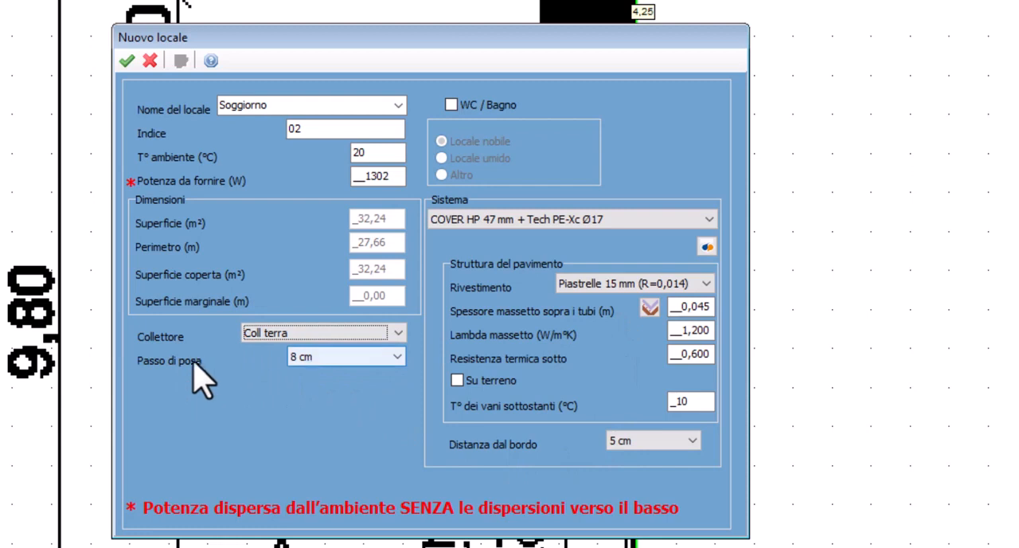
left_click(302, 362)
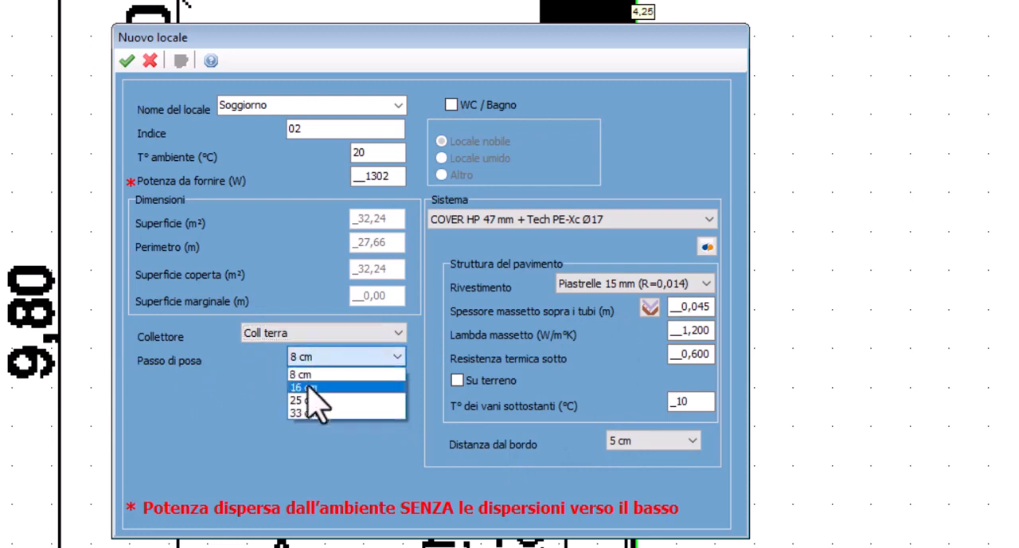
left_click(308, 388)
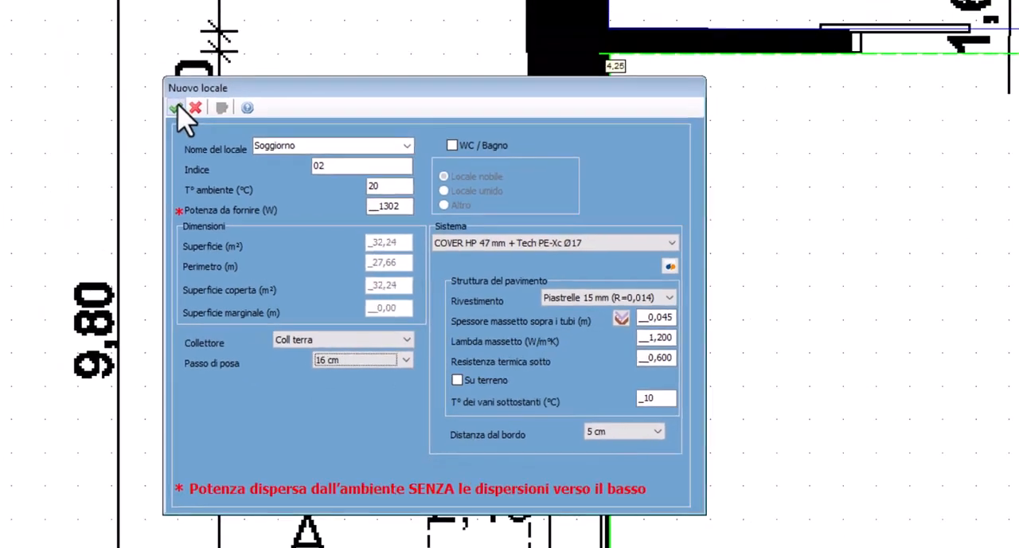
left_click(127, 59)
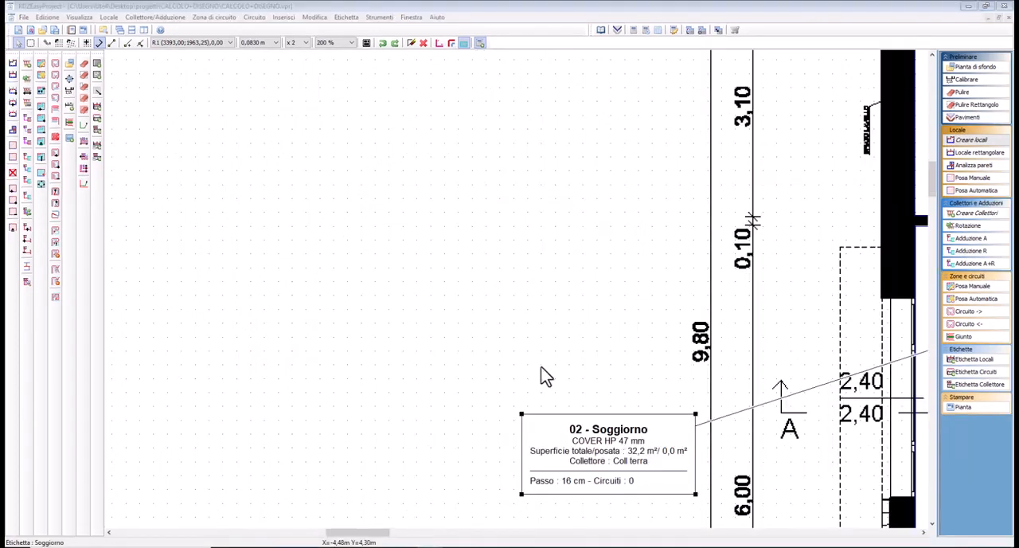
Sketch a trial rectangular room of about 3.7 m² with orthogonal digitizing in the empty area beside the plan, and discard it
left_click(971, 140)
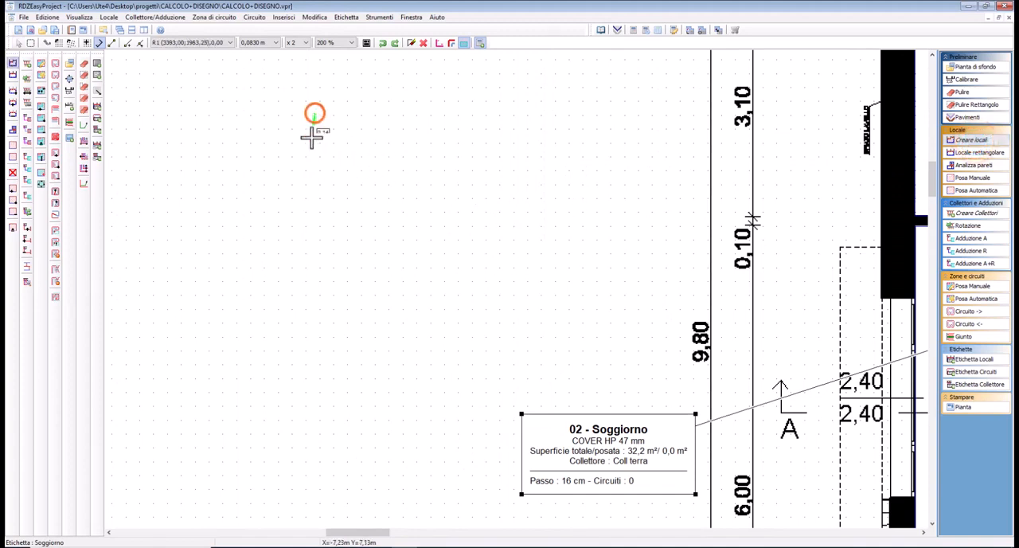
left_click(315, 263)
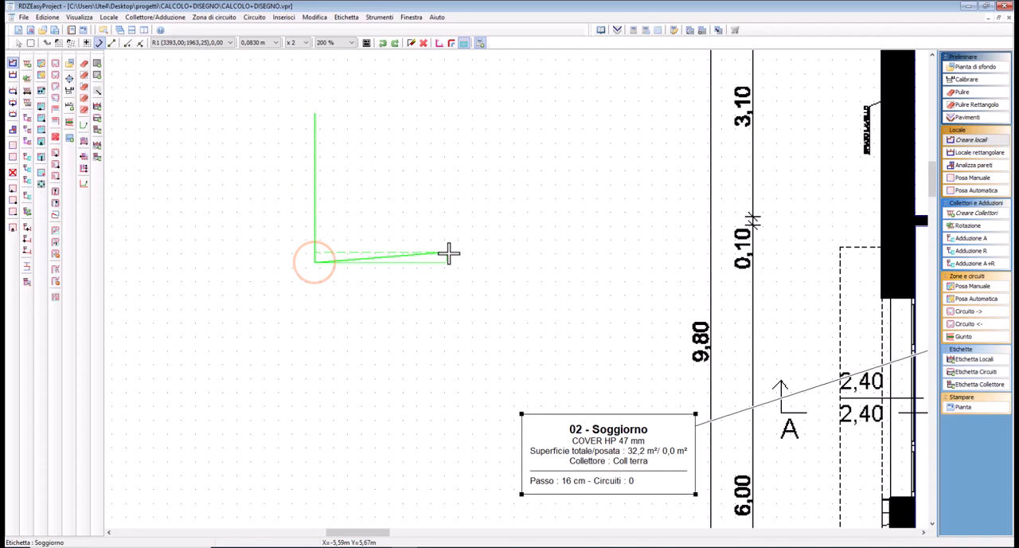
left_click(508, 263)
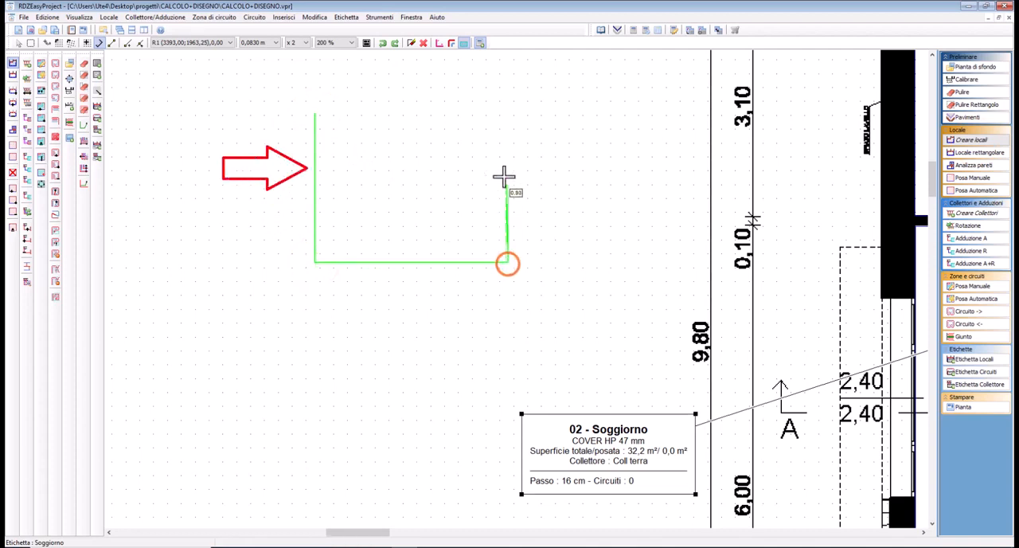
left_click(507, 129)
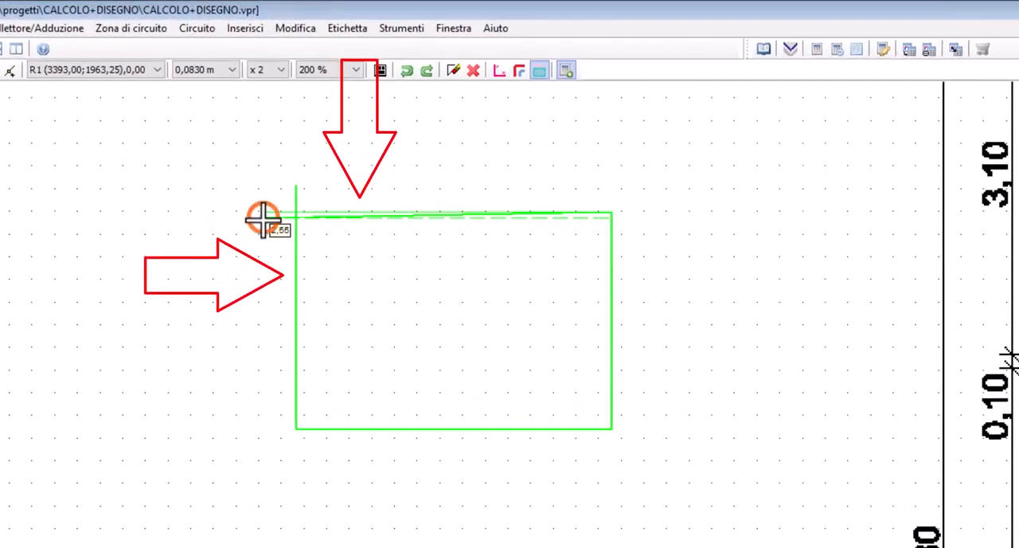
left_click(263, 217)
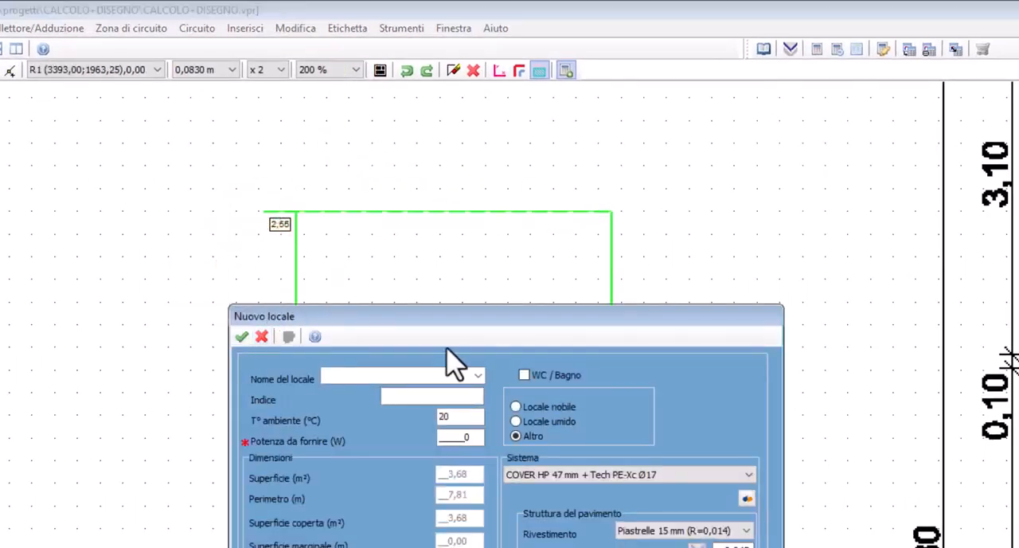
left_click(262, 337)
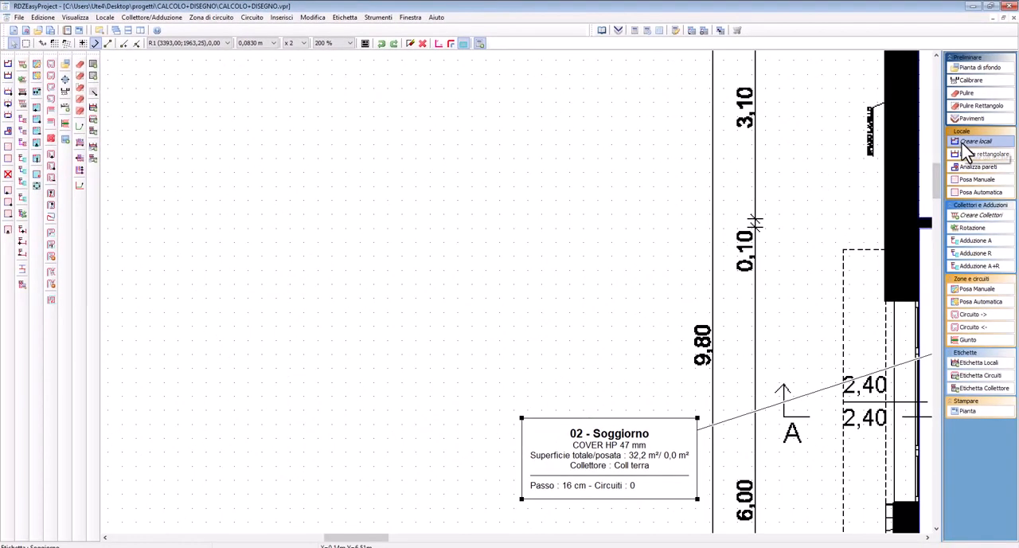
Trace another trial orthogonal outline in the empty area and remove its segments one by one until nothing remains
left_click(966, 143)
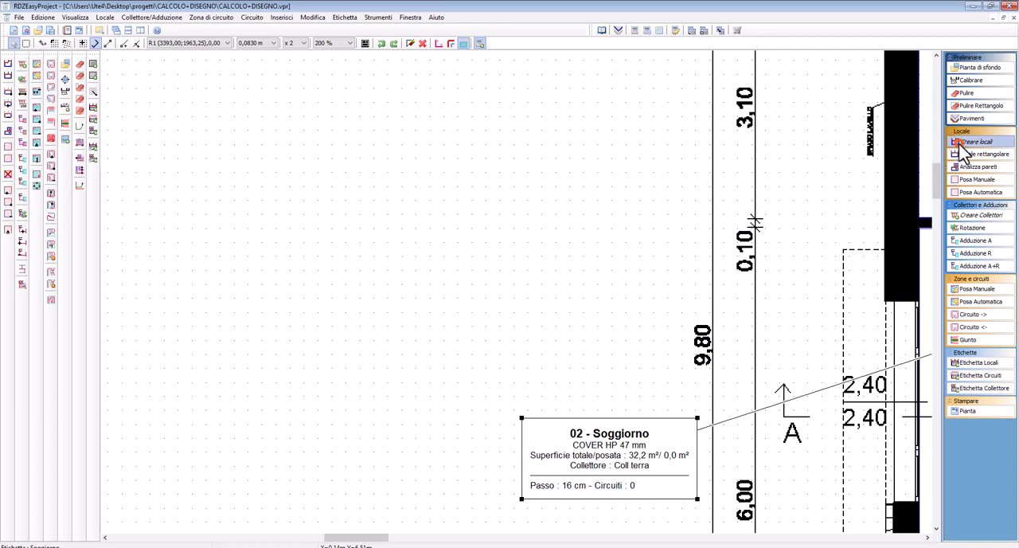
left_click(312, 145)
left_click(312, 257)
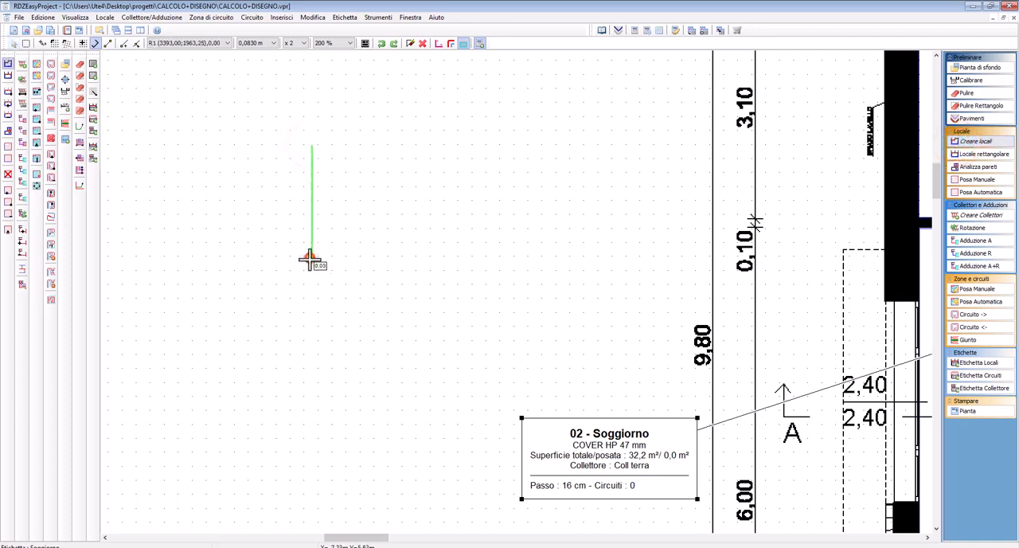
left_click(475, 256)
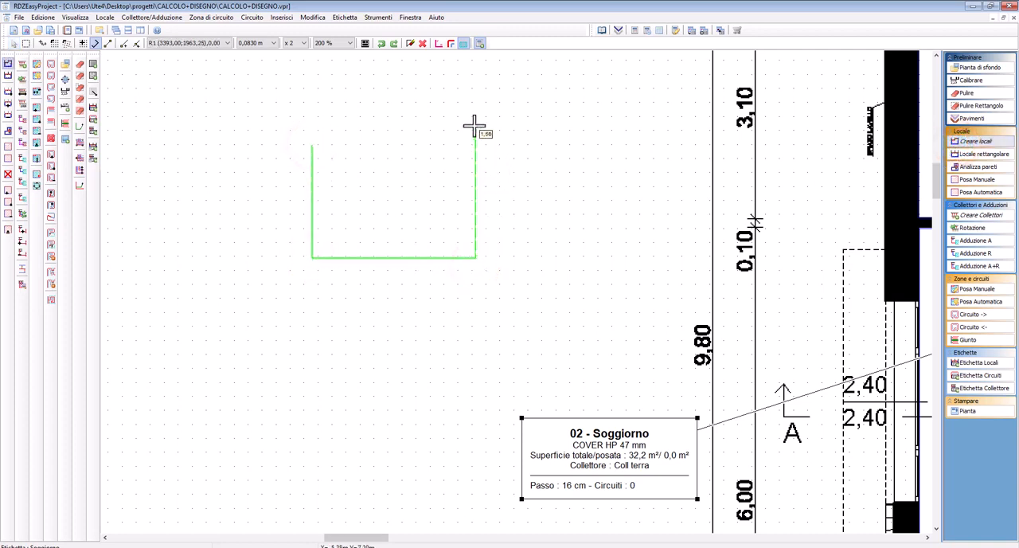
left_click(347, 112)
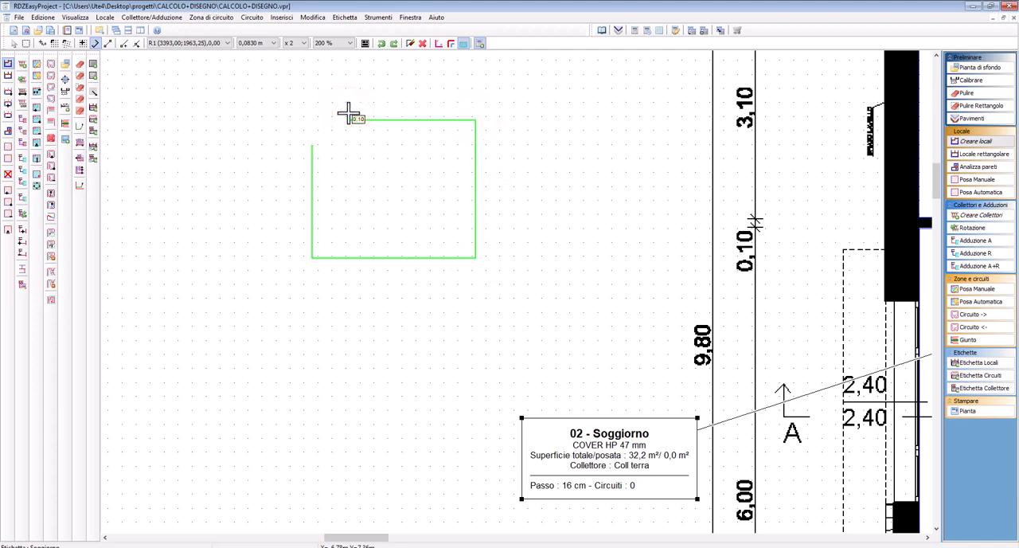
key("Escape")
key("Escape")
key("Escape")
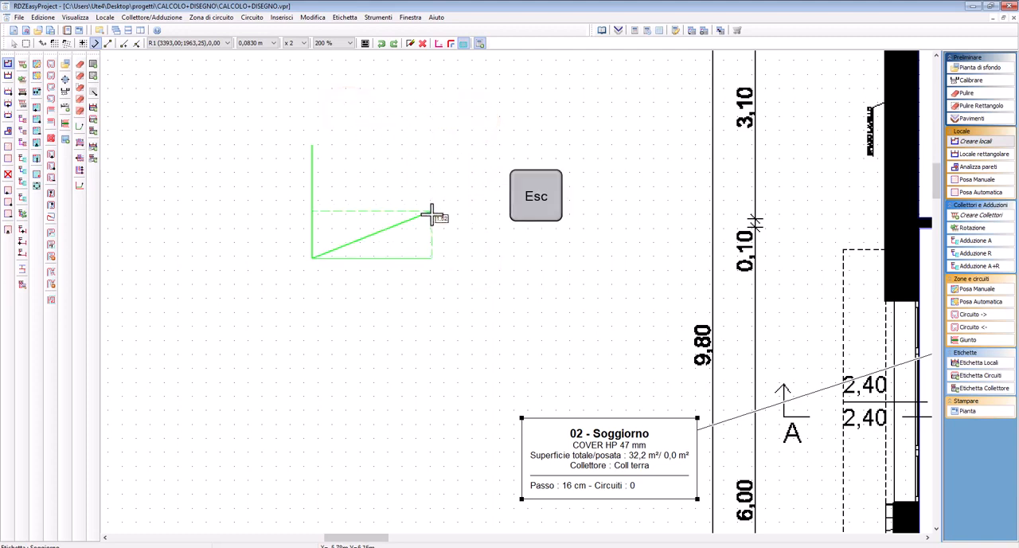
key("Escape")
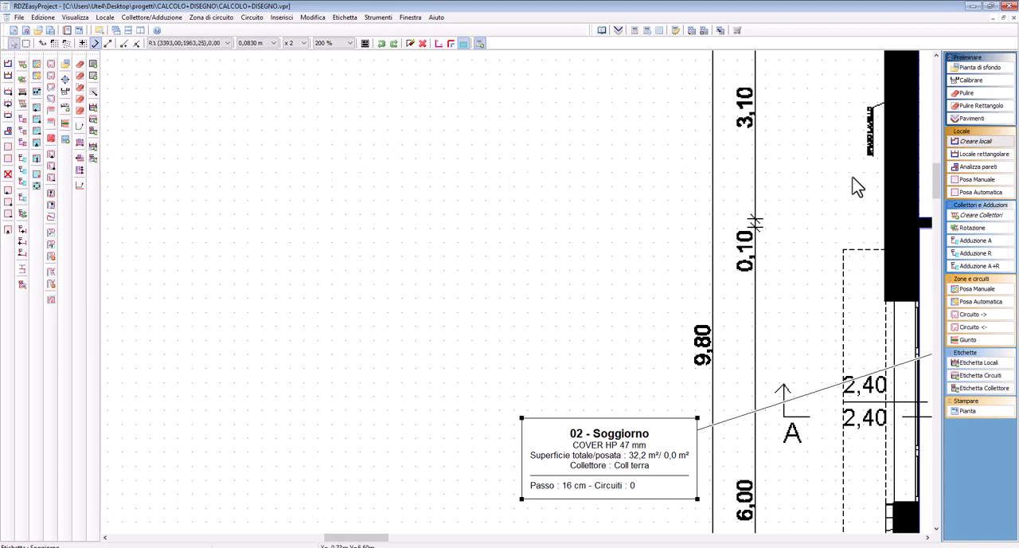
Sketch a trial slanted four-sided room of about 2 m² without the orthogonal constraint, closing it at its starting point, and discard it
left_click(967, 141)
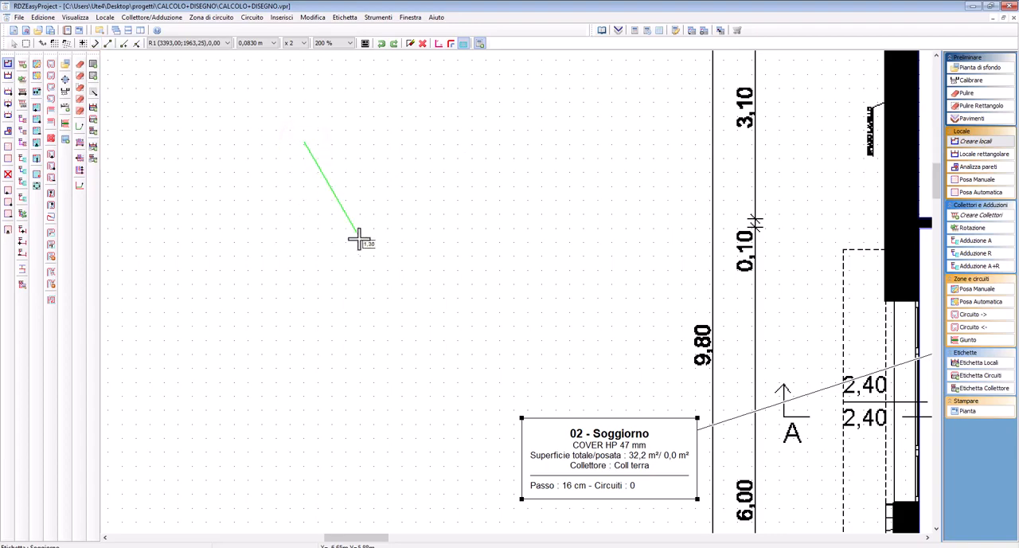
left_click(470, 200)
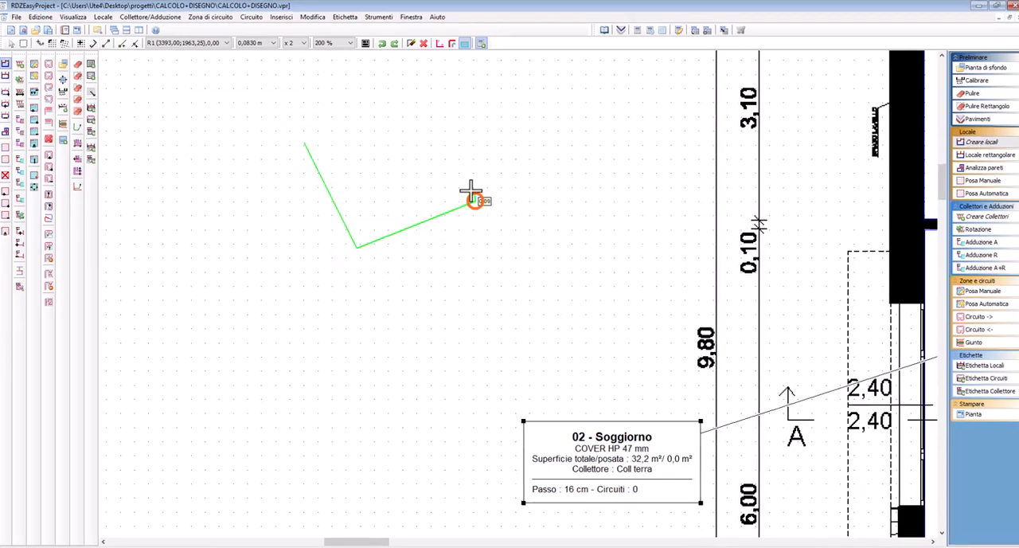
left_click(485, 126)
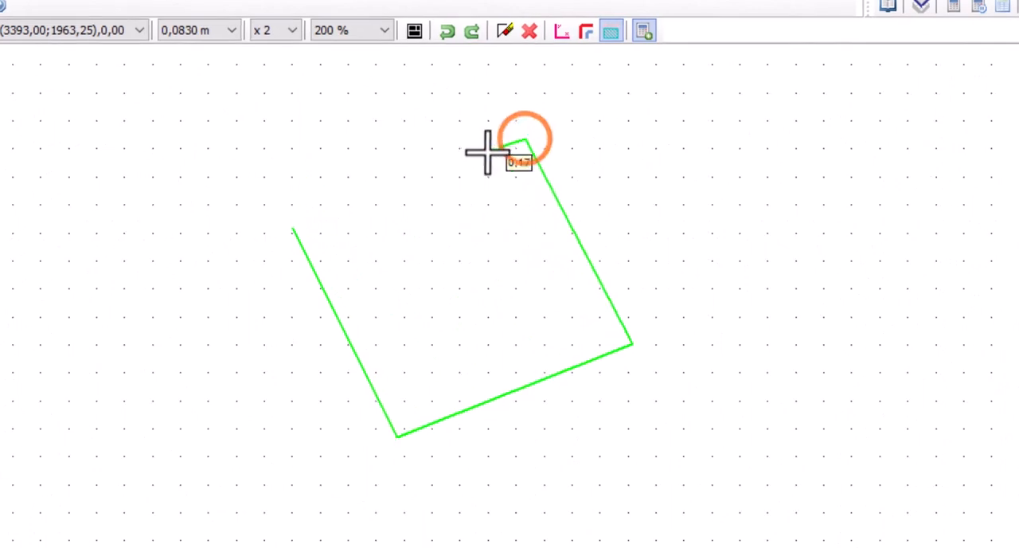
left_click(292, 231)
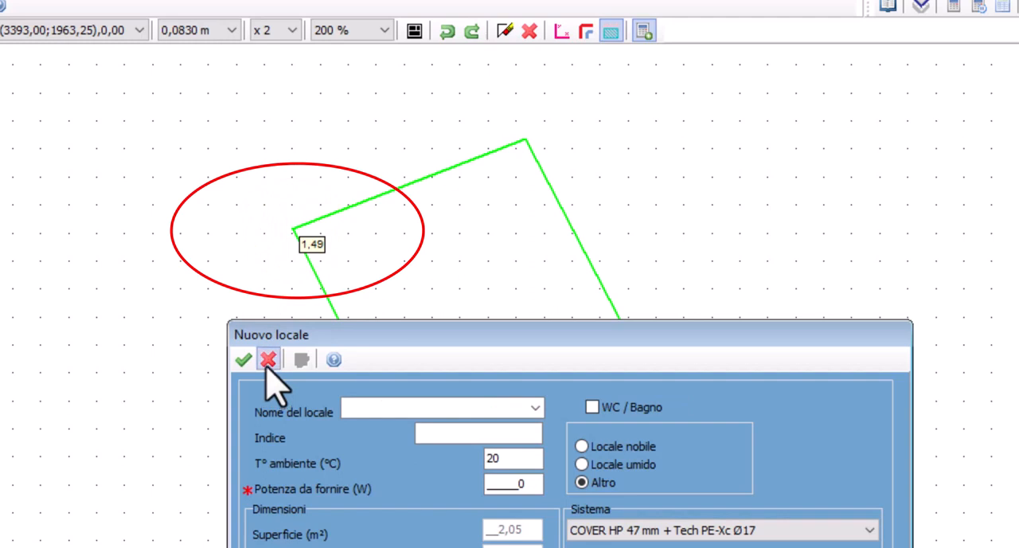
left_click(266, 364)
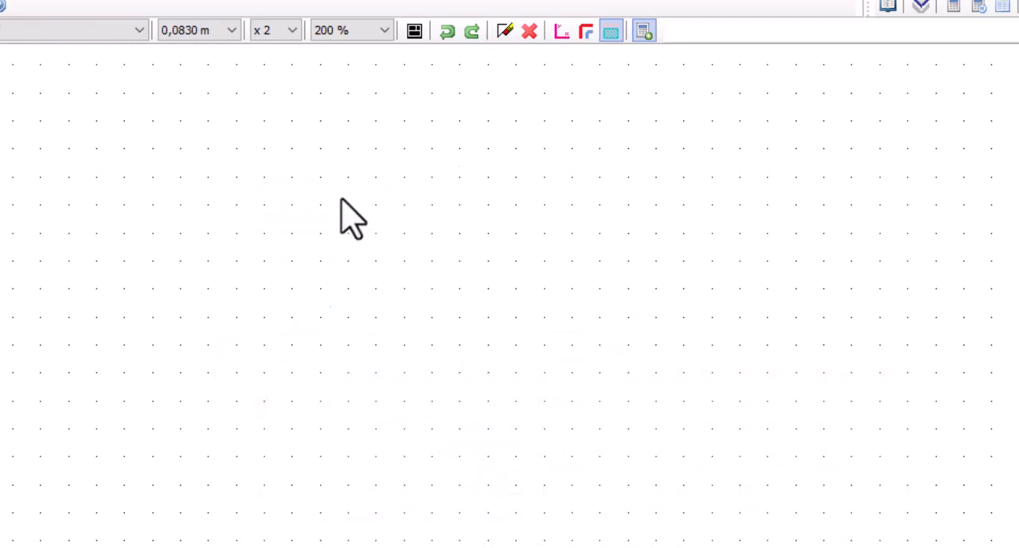
Trace a trial slanted outline of about 1.9 m², switching to orthogonal digitizing for its last side, and discard the room
left_click(267, 182)
left_click(162, 343)
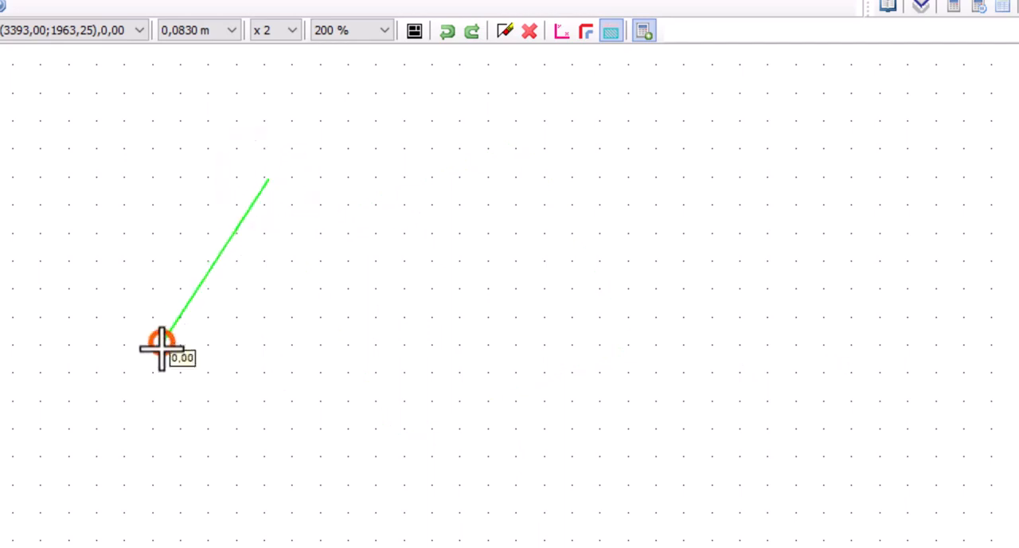
left_click(400, 452)
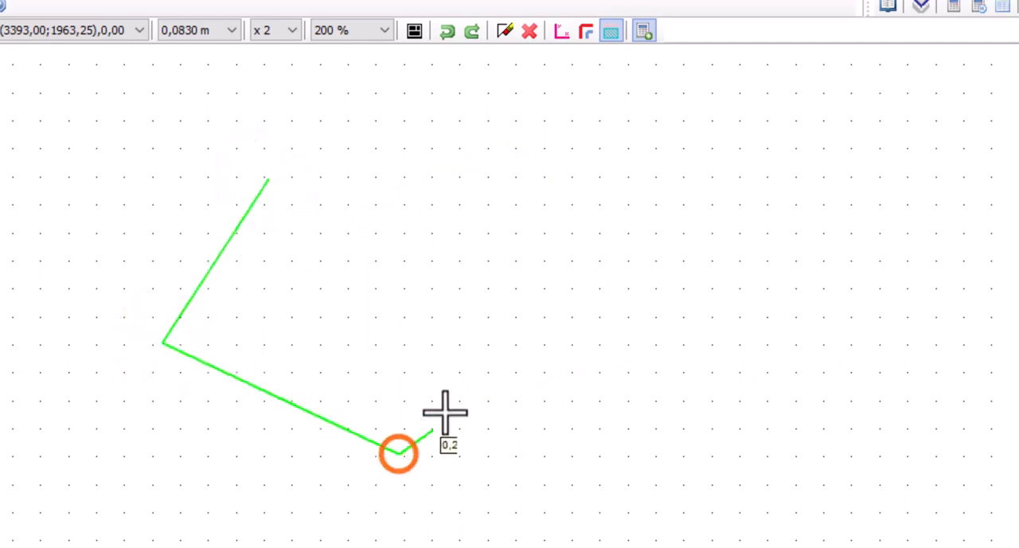
left_click(530, 261)
left_click(419, 224)
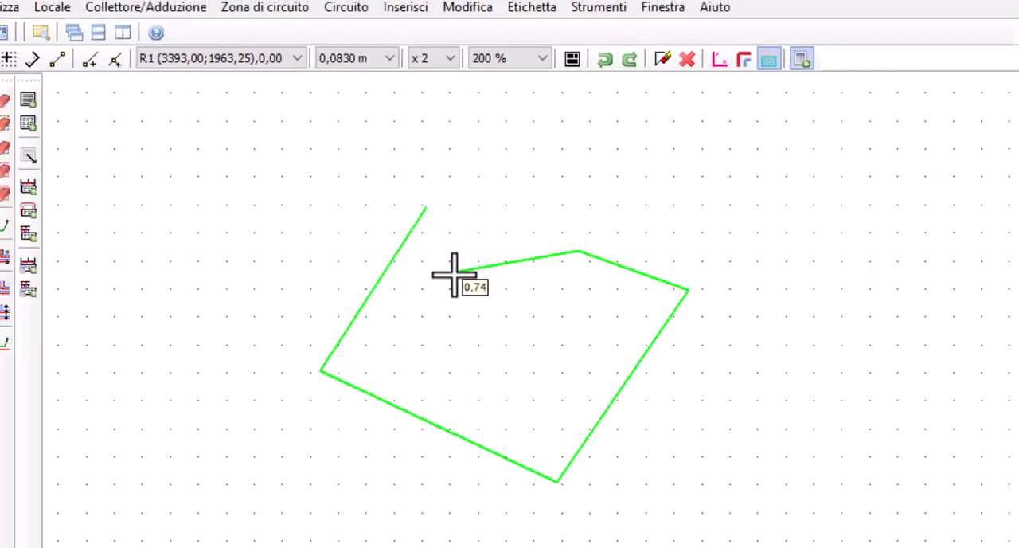
key("F8")
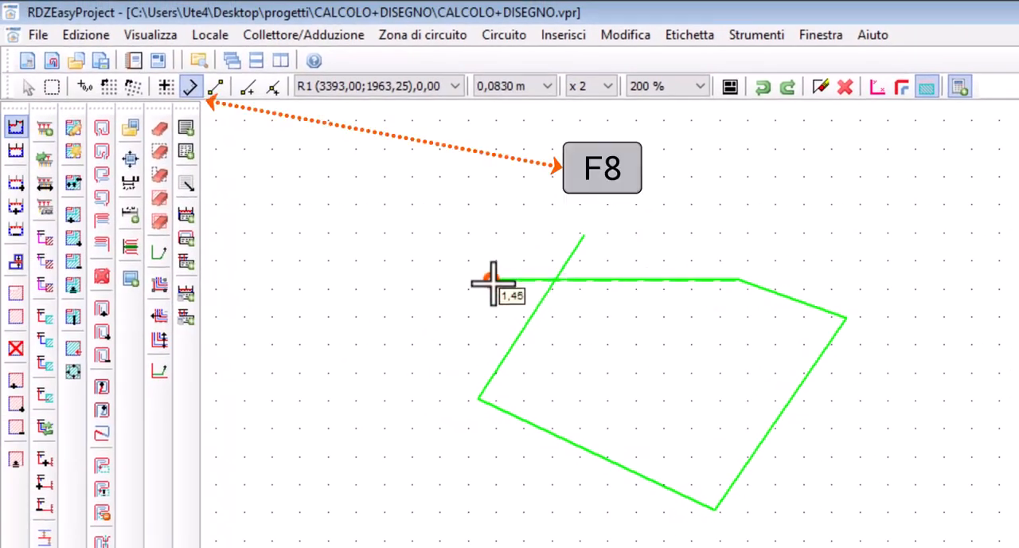
left_click(492, 280)
left_click(488, 280)
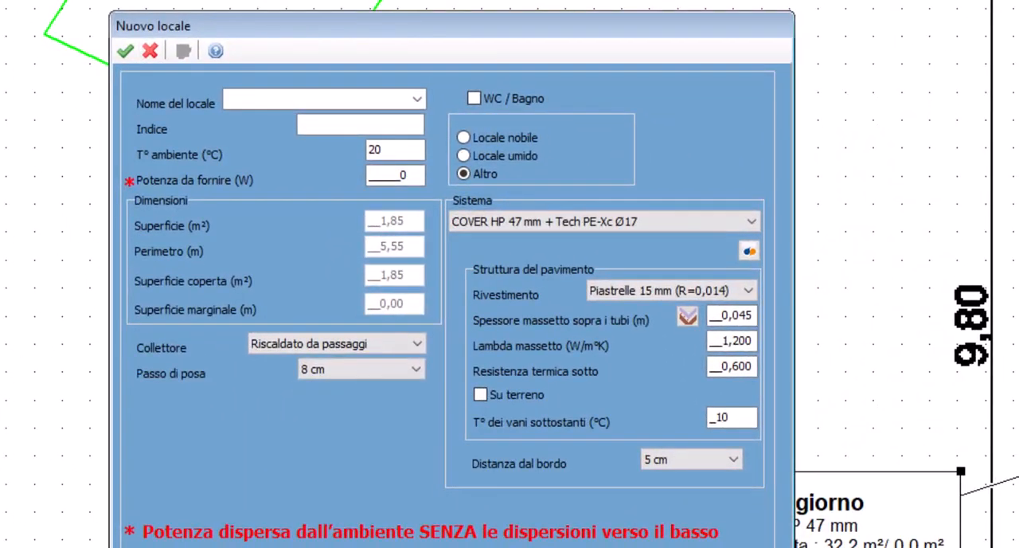
left_click(150, 50)
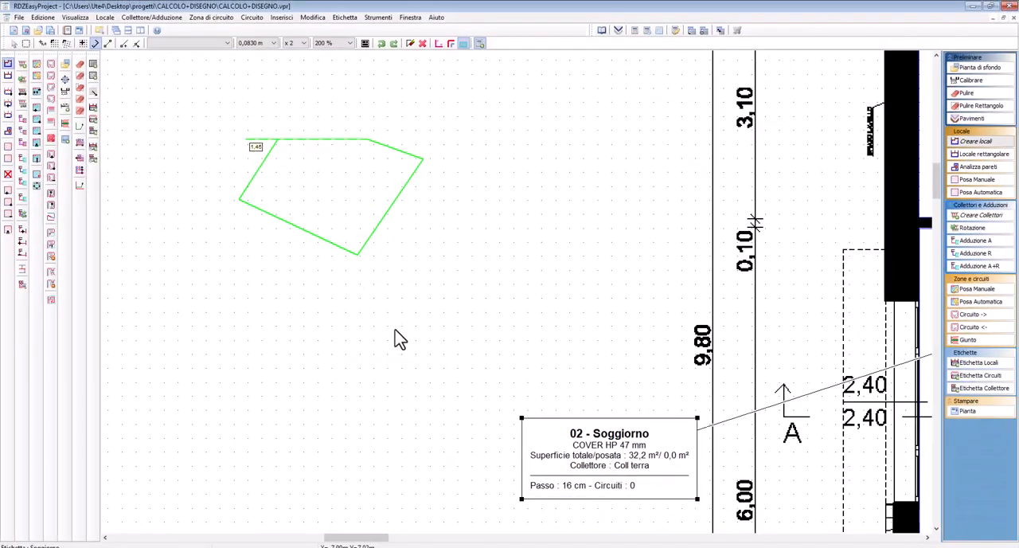
key("Escape")
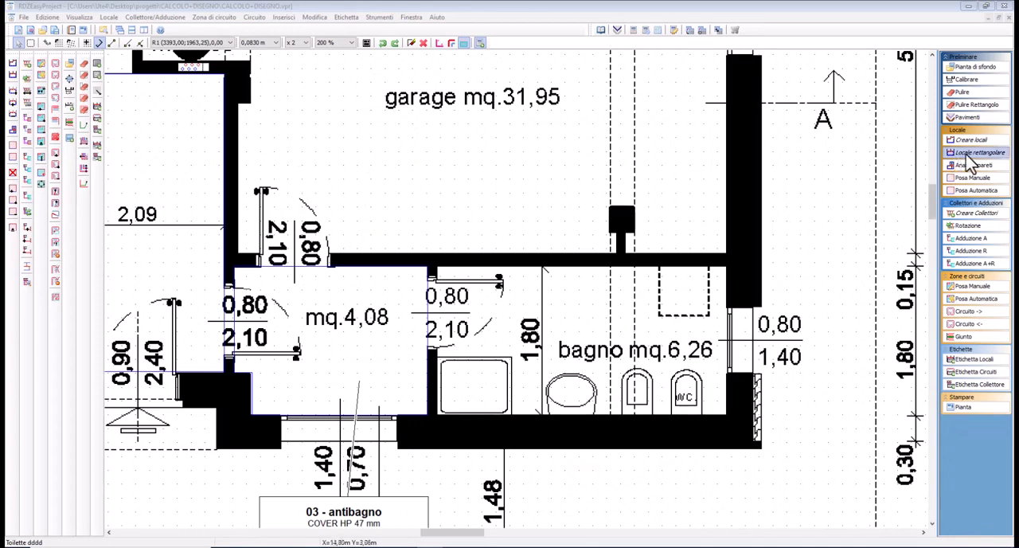
Create a rectangular room of about 3.4 by 1.8 m over the bathroom, from its upper-left to its lower-right inner corner
left_click(971, 153)
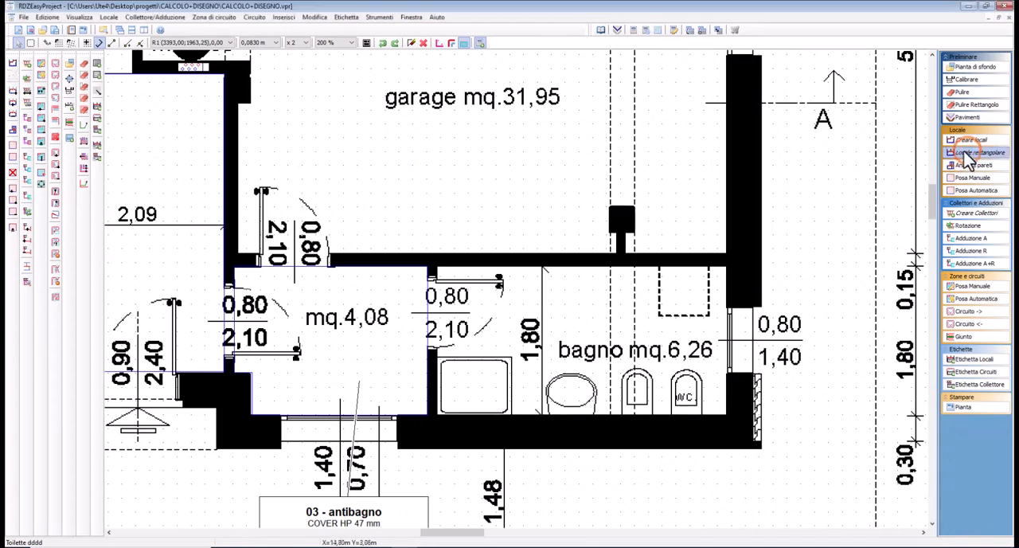
left_click(438, 268)
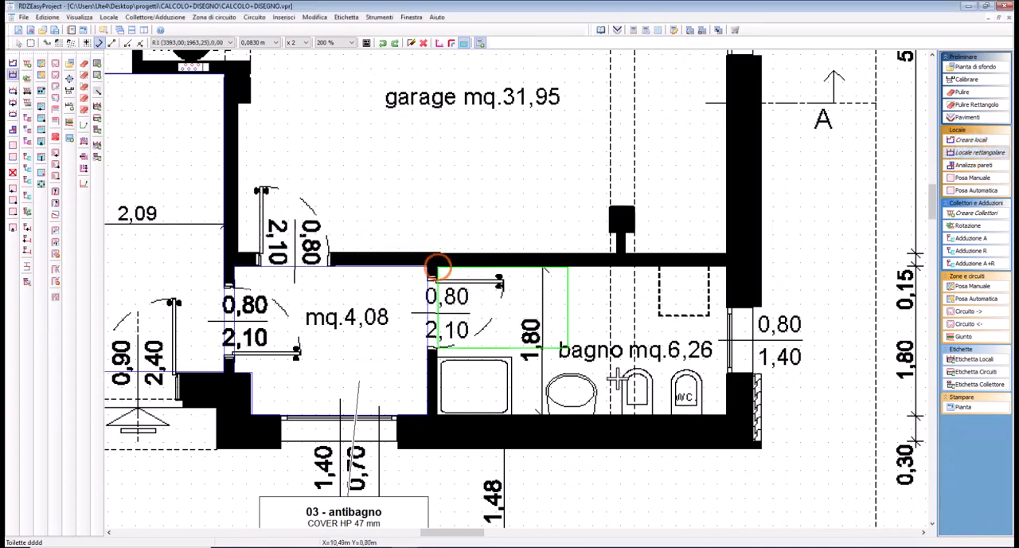
left_click(724, 415)
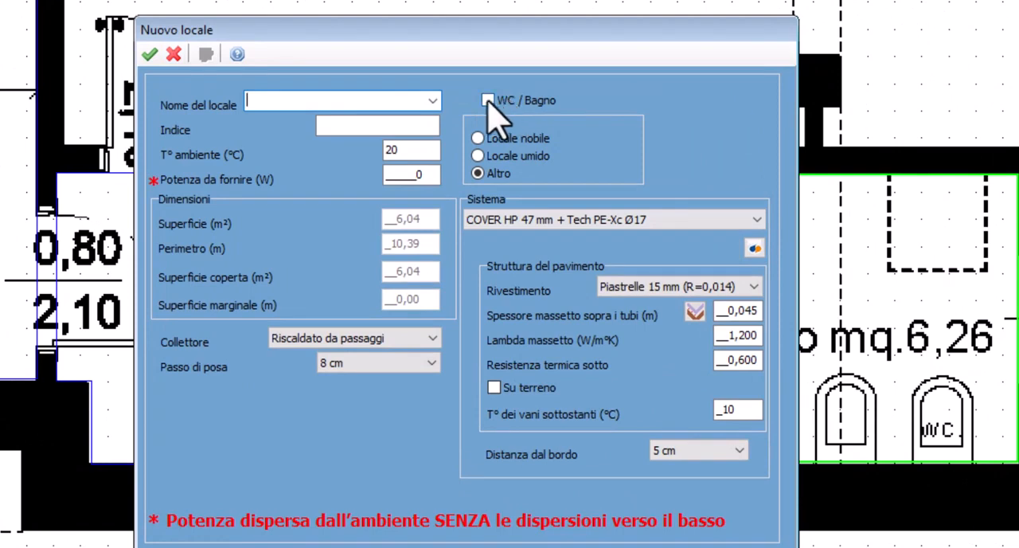
Name the new room Bagno prova and mark it as a WC / Bagno room
left_click(487, 101)
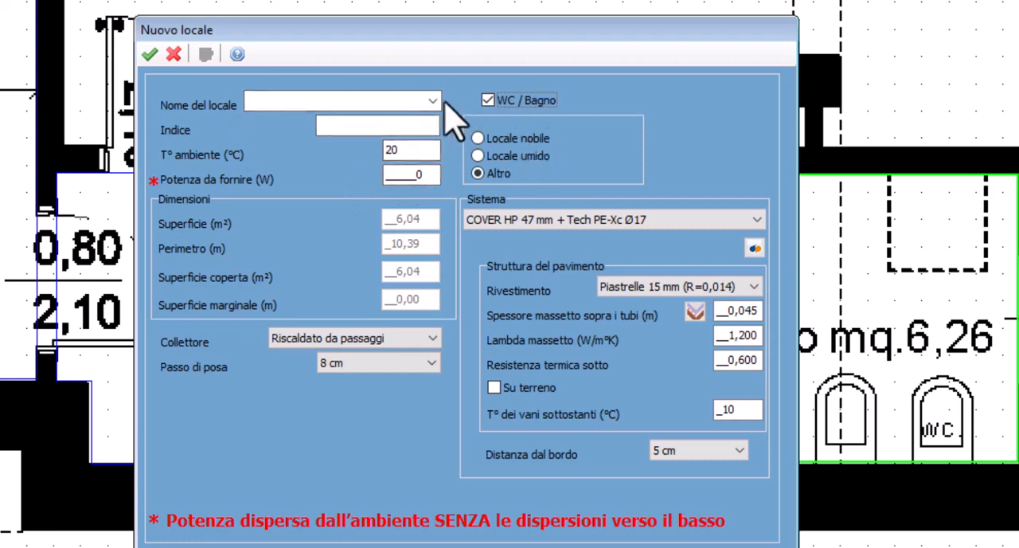
left_click(483, 100)
left_click(432, 100)
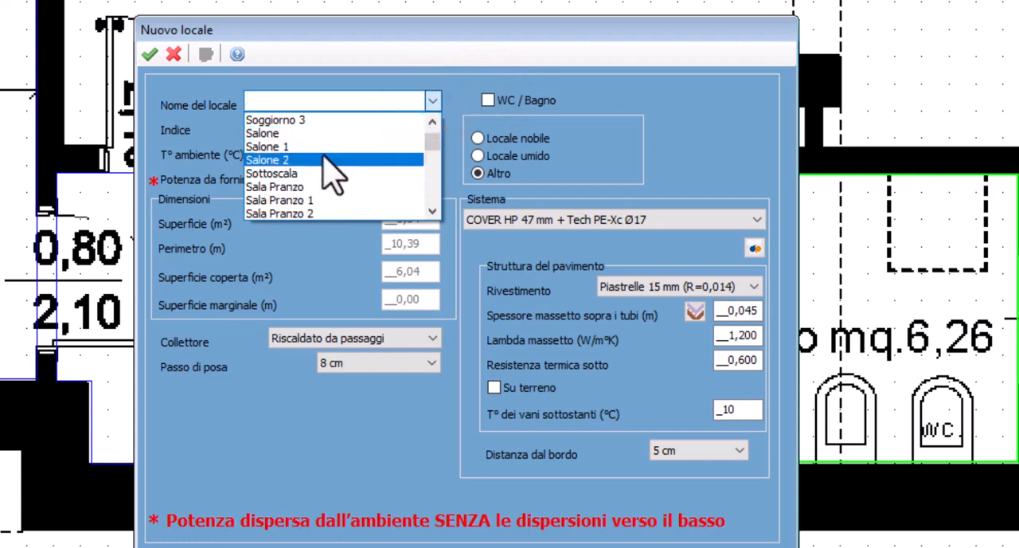
type("bagno")
left_click(299, 120)
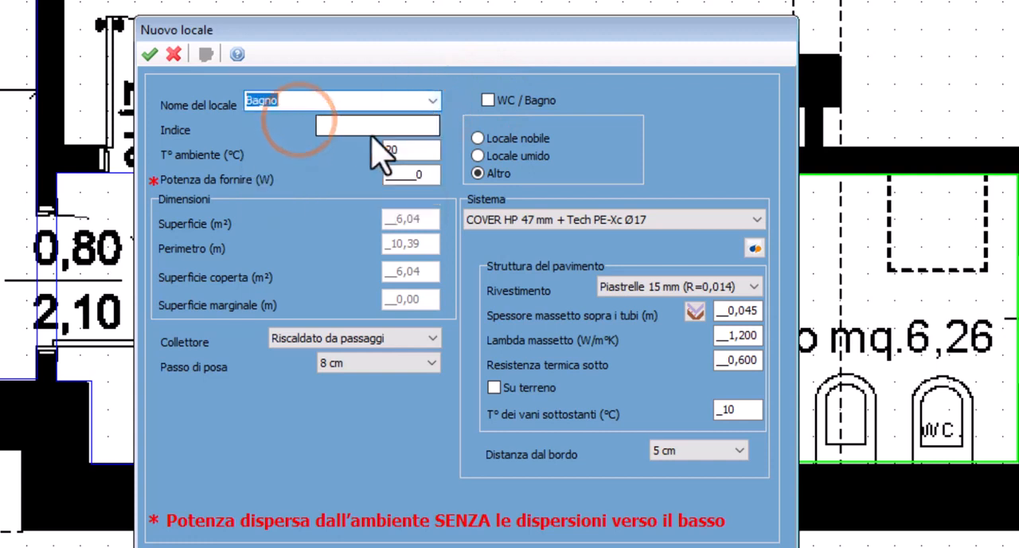
left_click(370, 125)
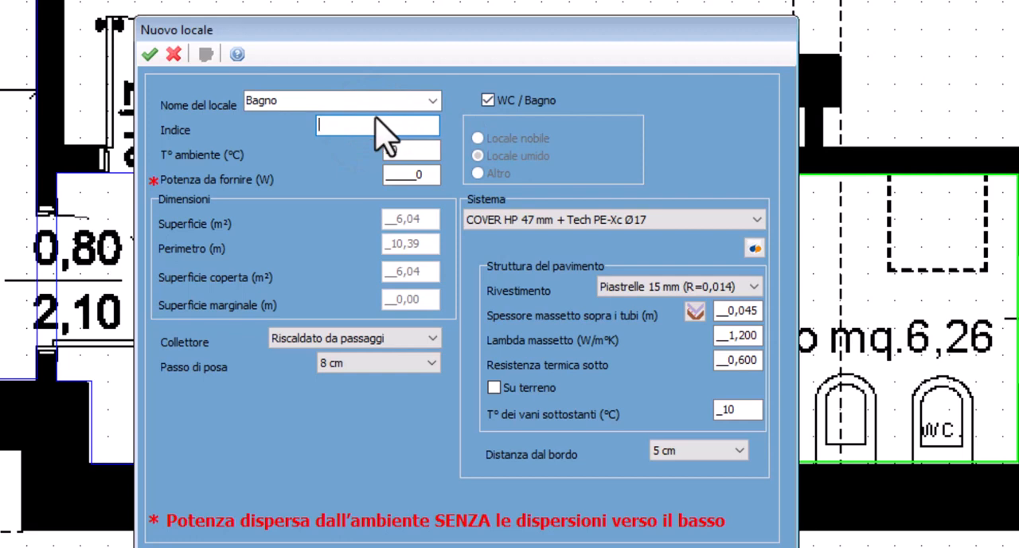
left_click(323, 101)
left_click(305, 99)
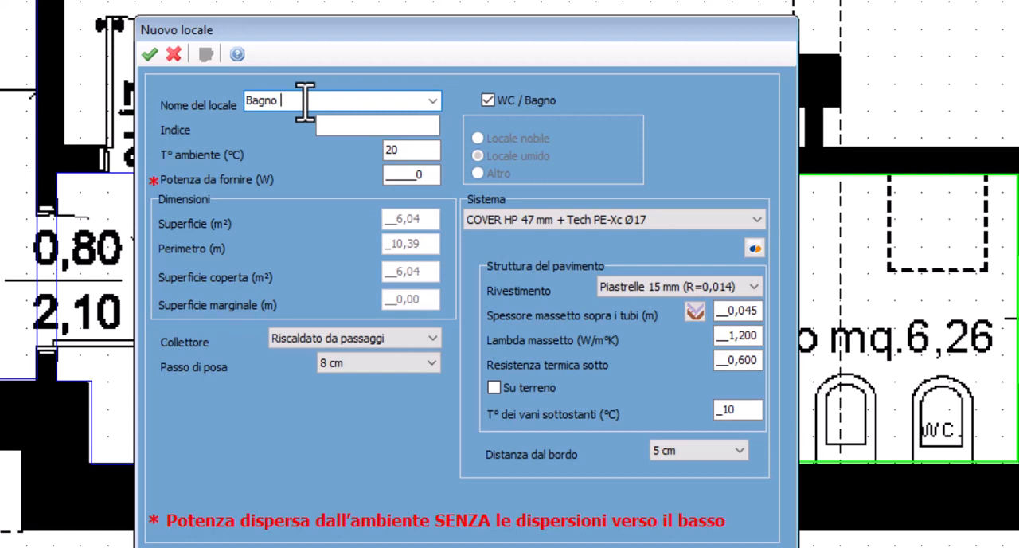
type("prova")
left_click(329, 127)
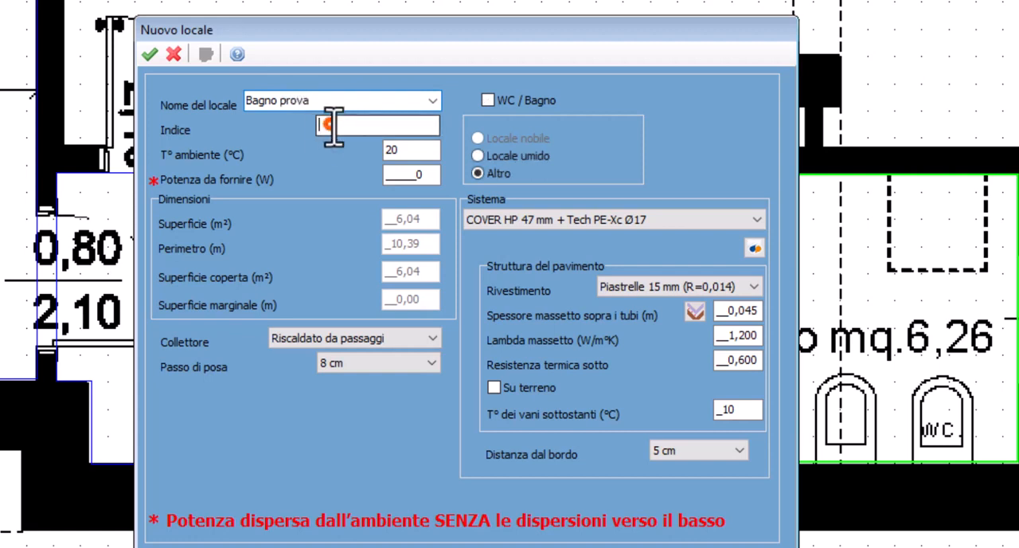
left_click(486, 102)
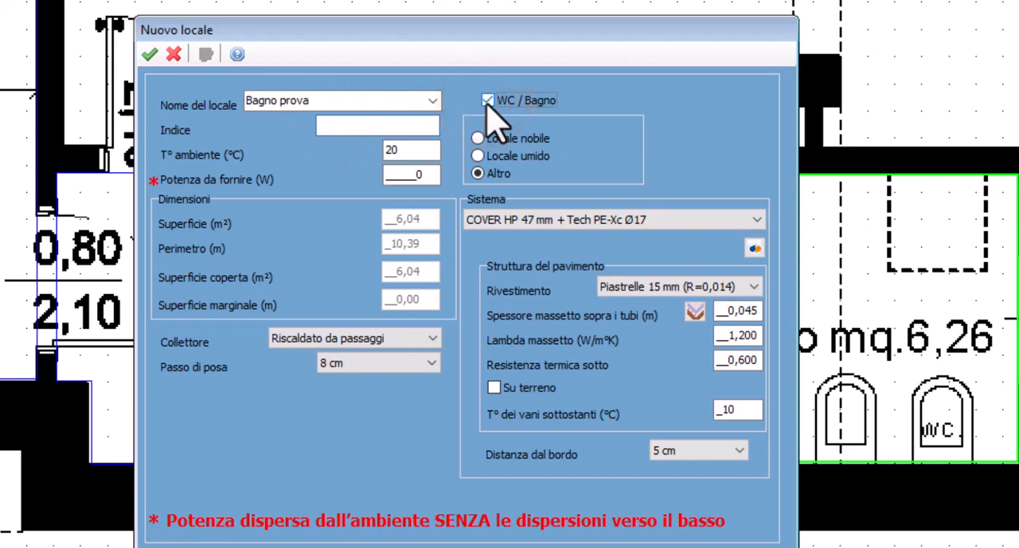
Give the room index 04, a 22 °C ambient temperature, 547 W of required power and the Coll terra collector, and accept it
left_click(402, 119)
type("4")
left_click(405, 149)
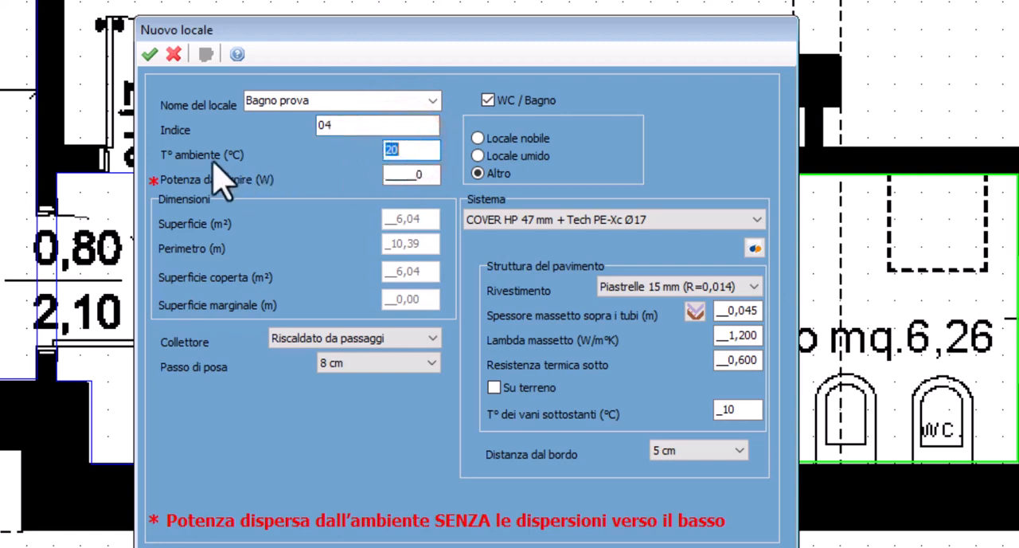
left_click(400, 179)
type("547")
left_click(354, 340)
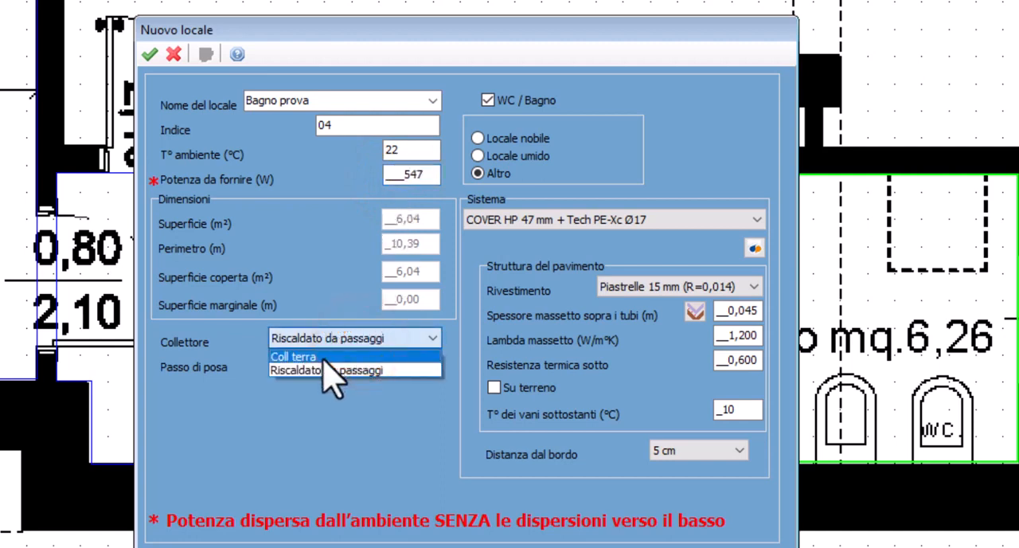
left_click(280, 358)
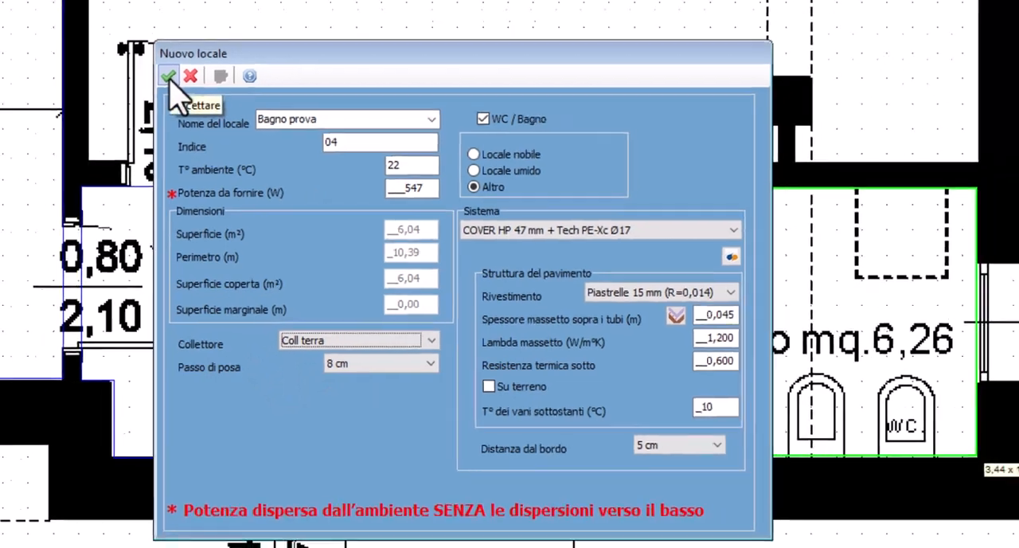
left_click(150, 55)
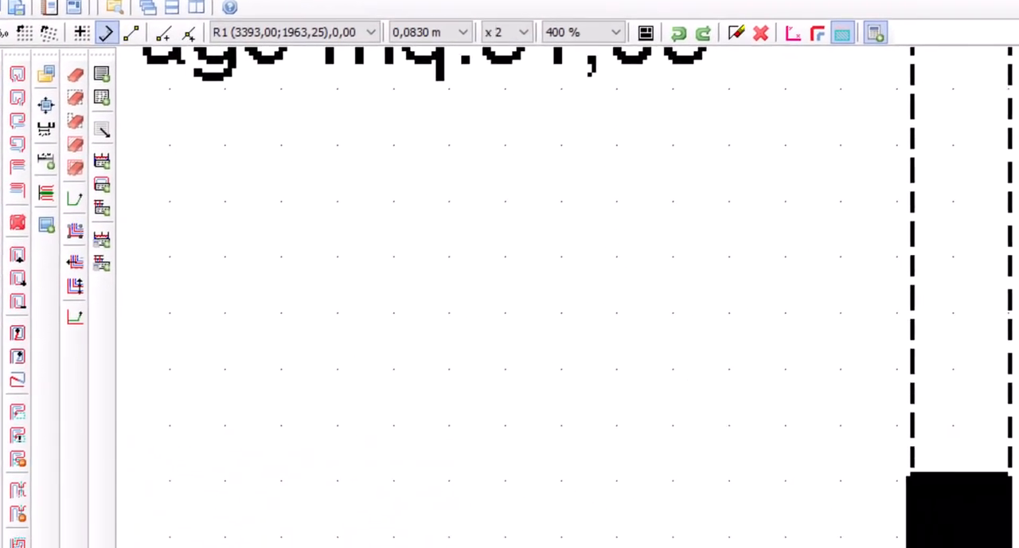
Move the two garage outline vertices beside the small pillar from the lower wall to the pillar's upper corners
left_click_drag(544, 417, 523, 230)
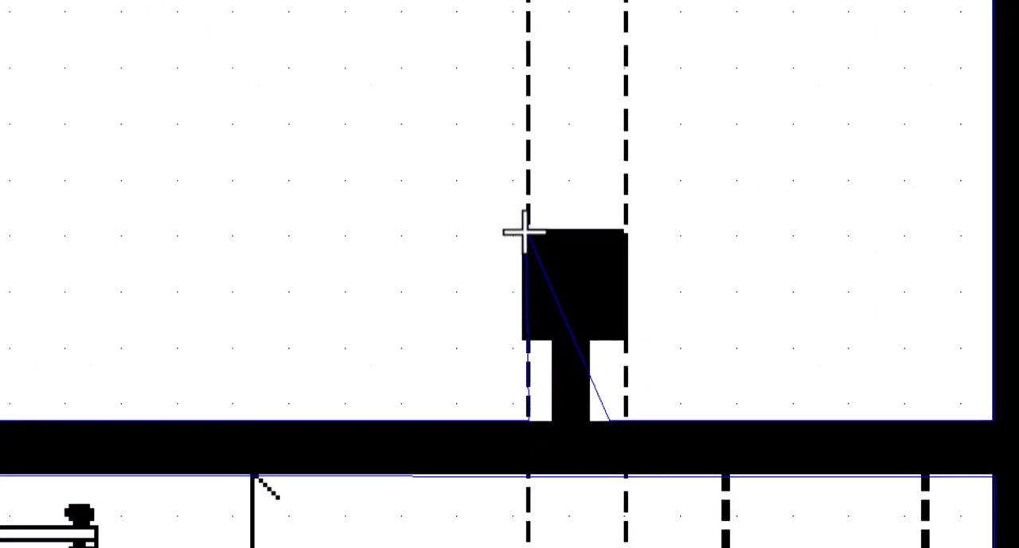
left_click_drag(609, 426, 625, 230)
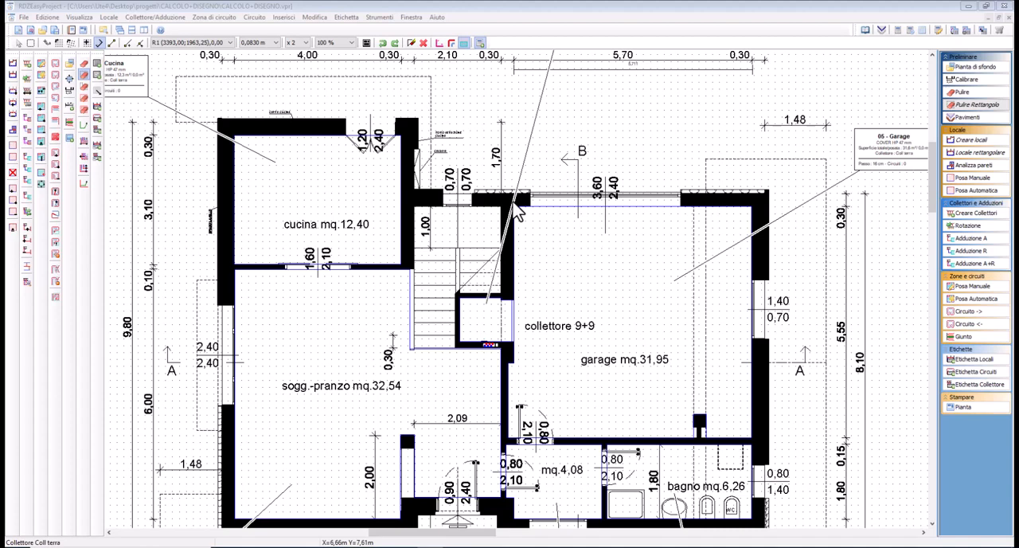
left_click(563, 176)
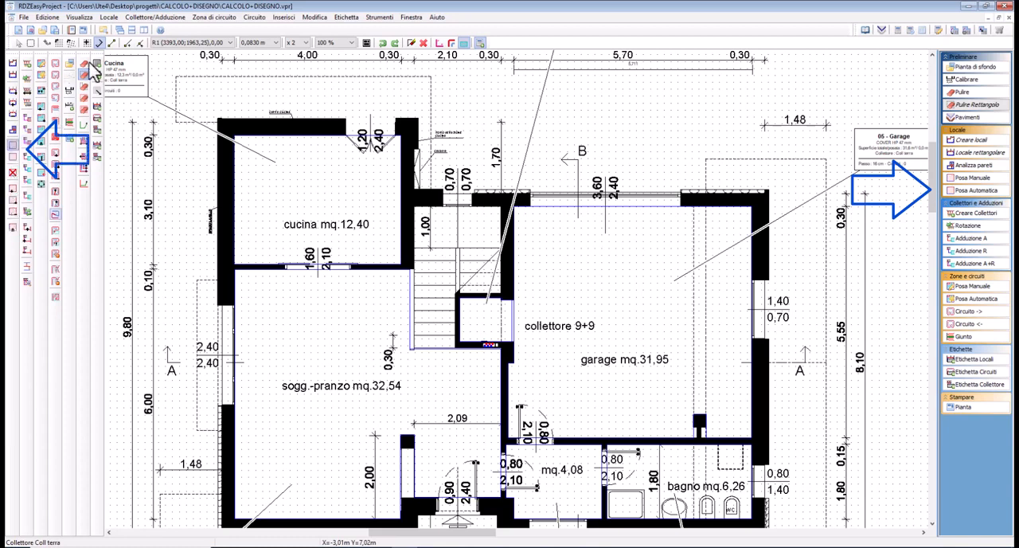
Try to create an automatic laying zone without any room selected
left_click(108, 17)
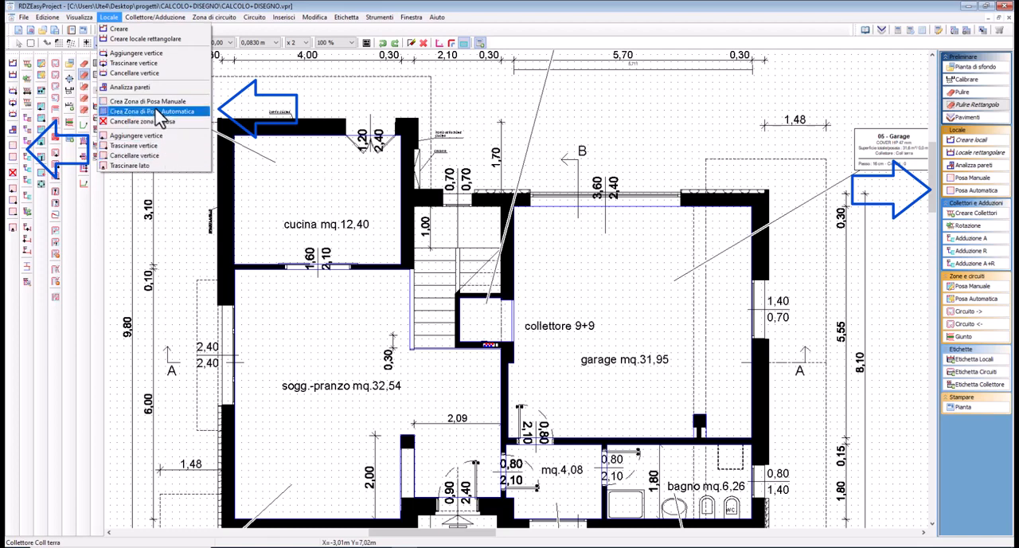
left_click(145, 111)
left_click(286, 183)
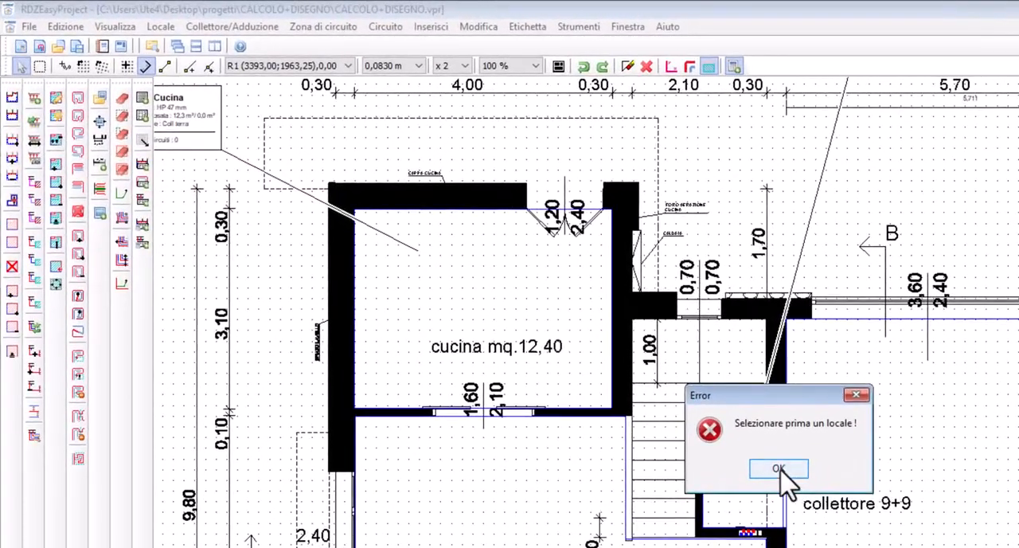
left_click(777, 468)
Select the kitchen and create an automatic laying zone in it
left_click(546, 300)
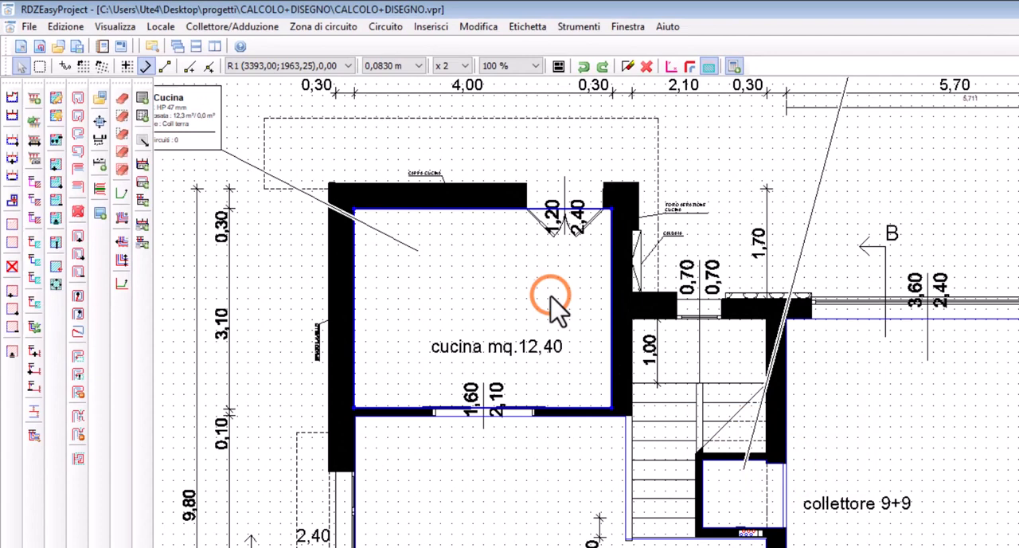
left_click(162, 29)
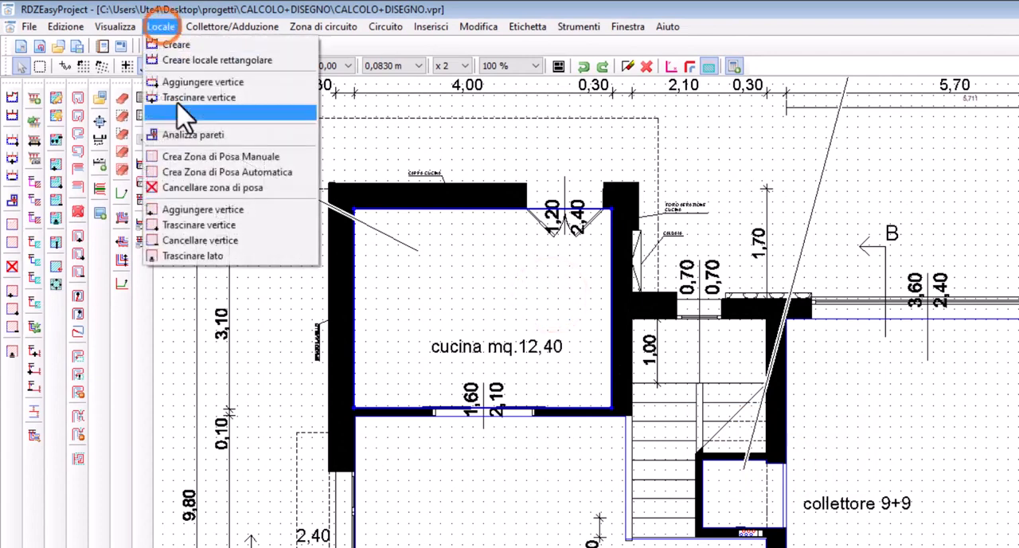
left_click(204, 173)
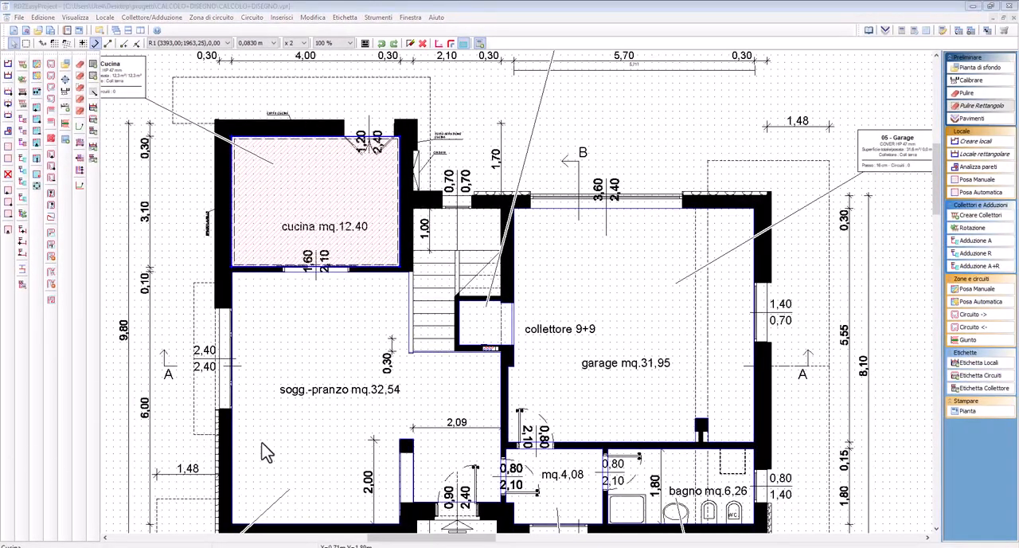
Create automatic laying zones in the living-dining room, the garage, the bathroom anteroom and the small storage room beside the stairs
left_click(285, 378)
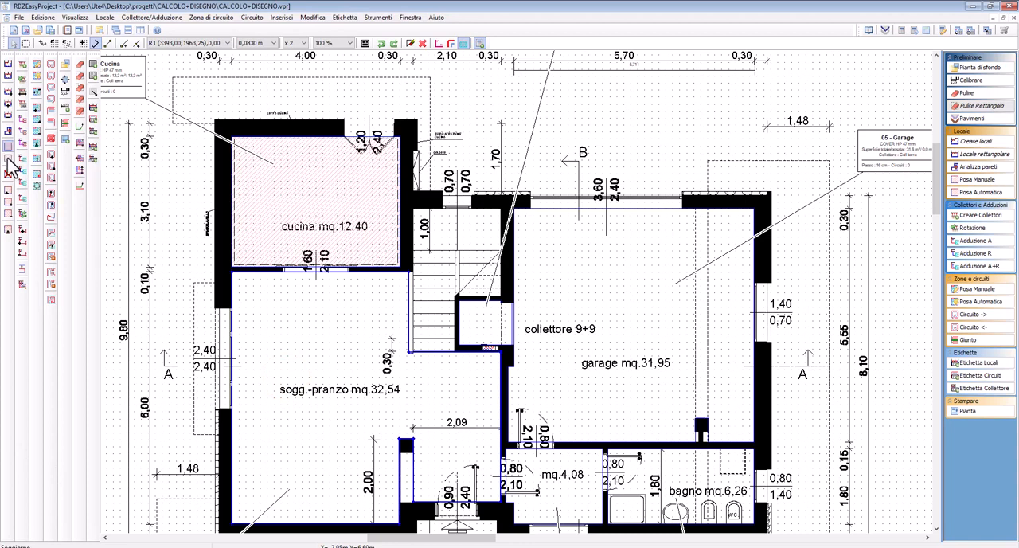
left_click(978, 192)
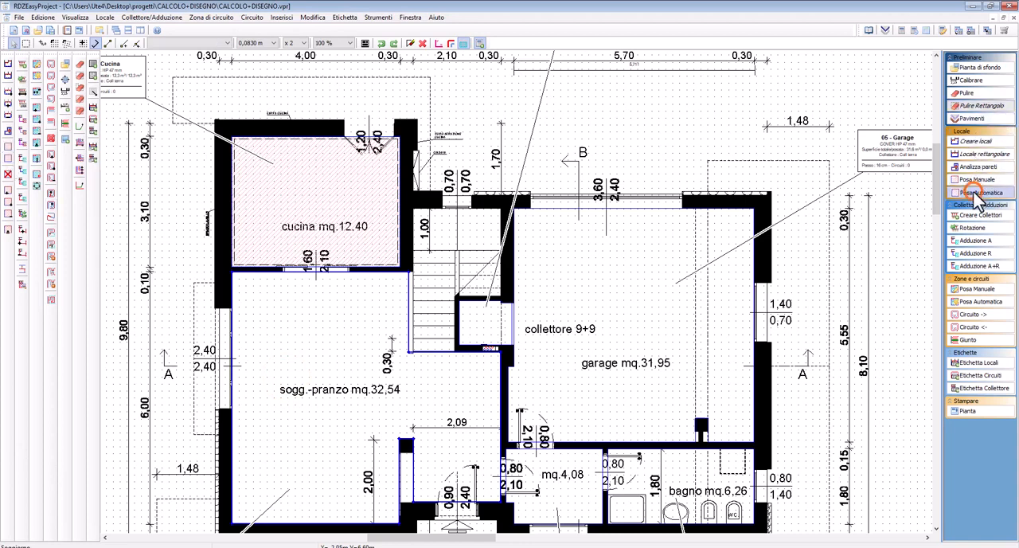
left_click(318, 388)
left_click(583, 294)
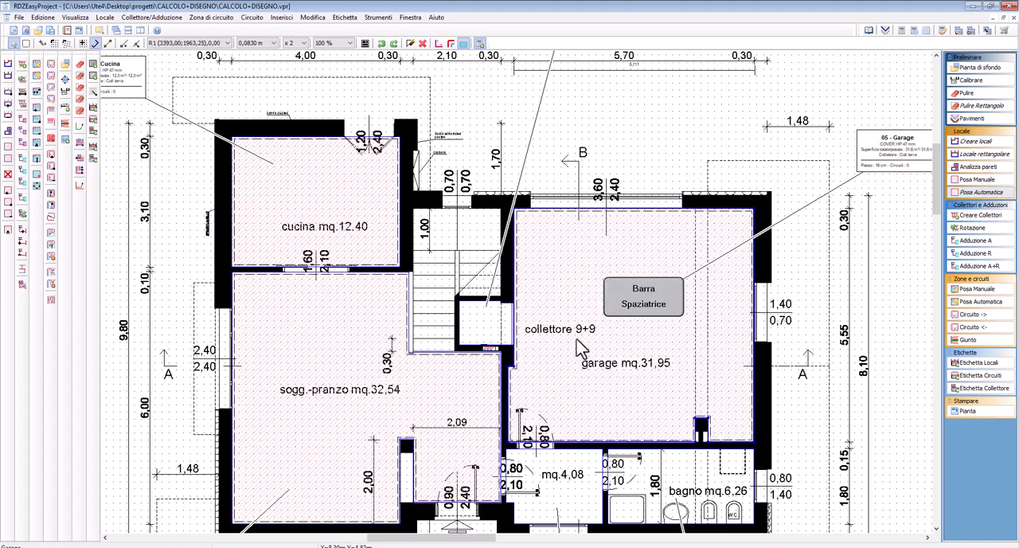
left_click(560, 483)
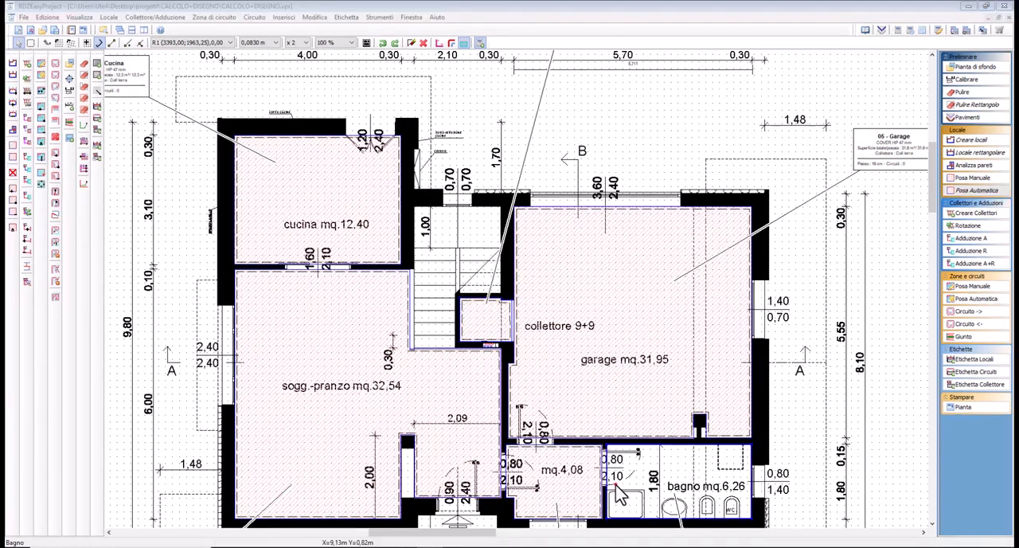
Trace a manual laying zone in the bathroom along its inner walls, leaving out the shower tray, and close it at its starting corner
left_click(616, 485)
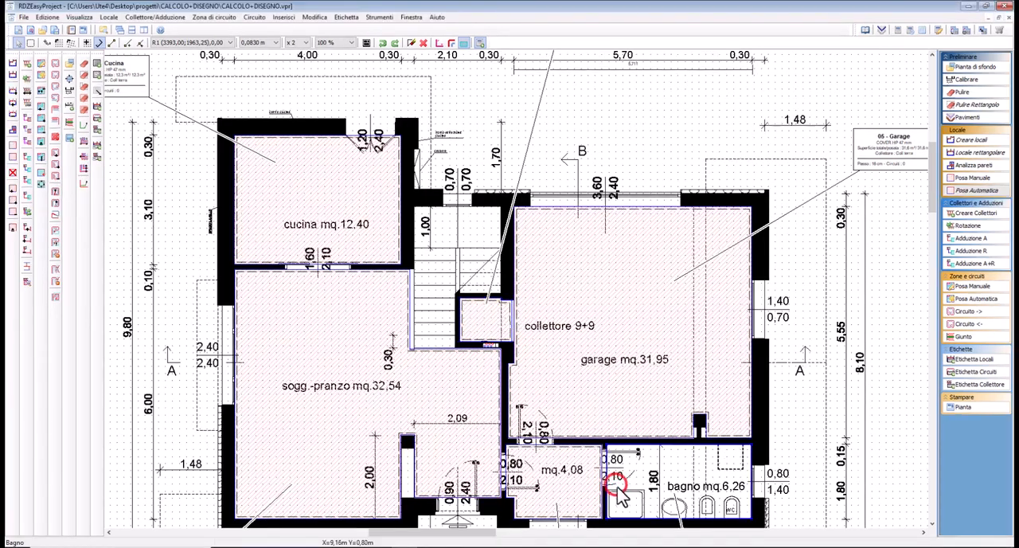
middle_click_drag(638, 483, 527, 308)
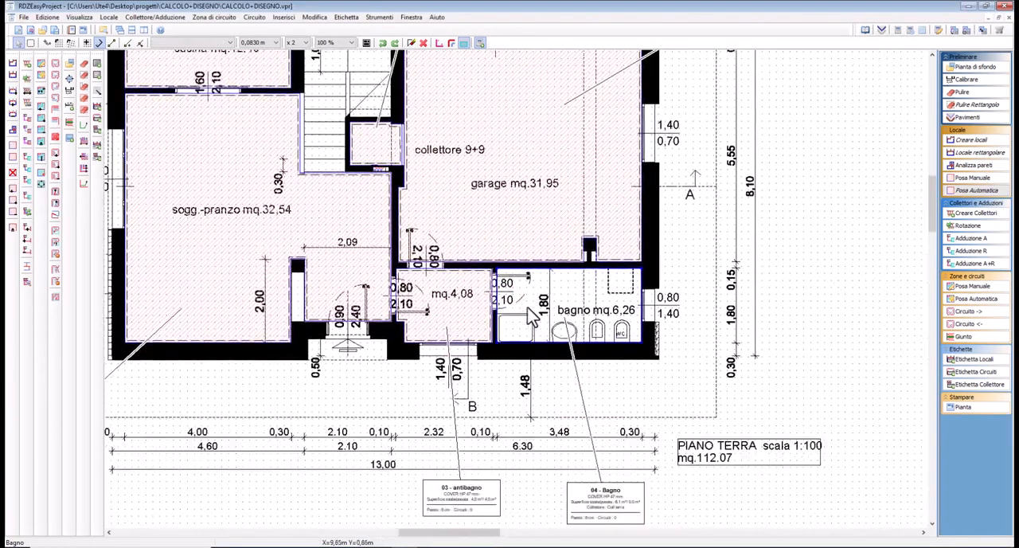
scroll(519, 298, "up", 1)
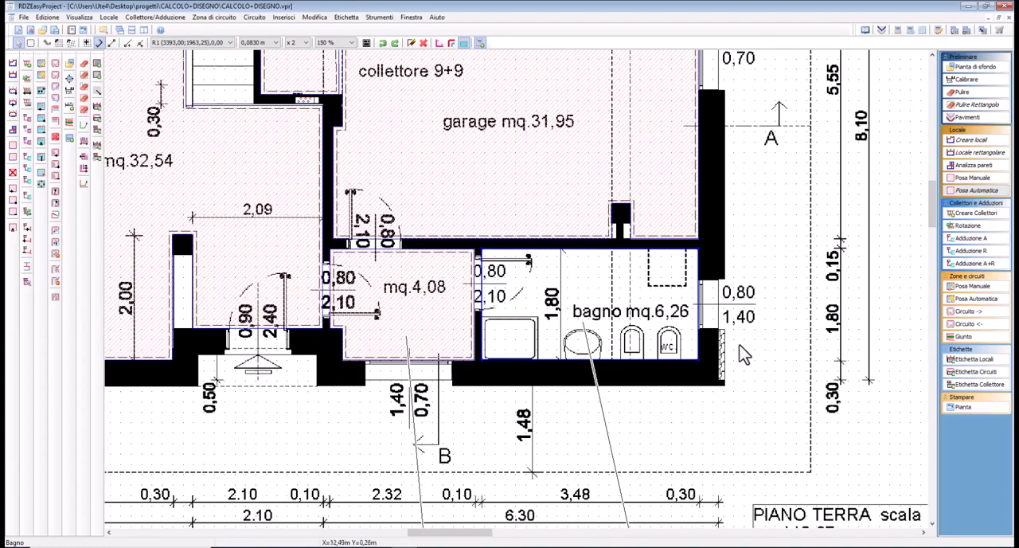
scroll(534, 282, "up", 1)
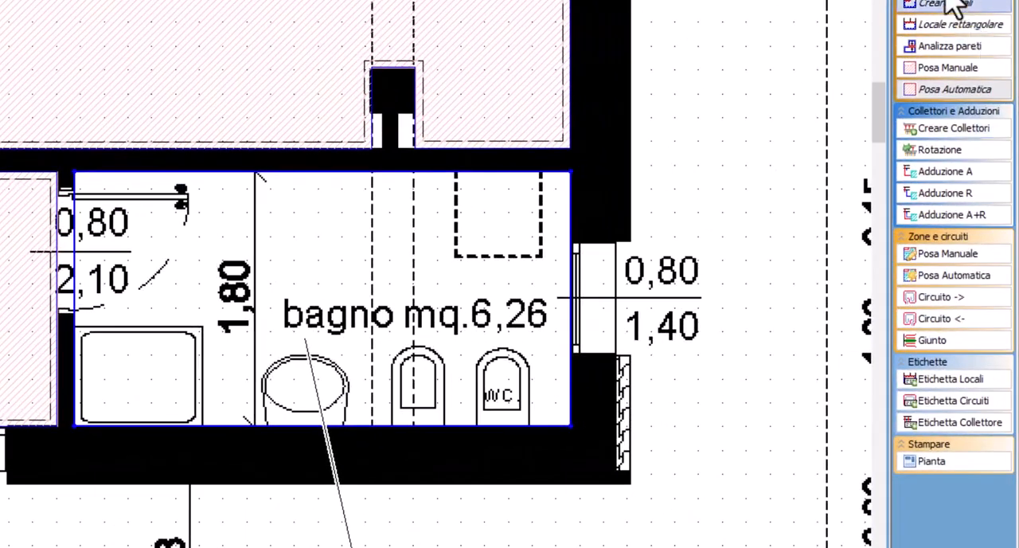
left_click(931, 70)
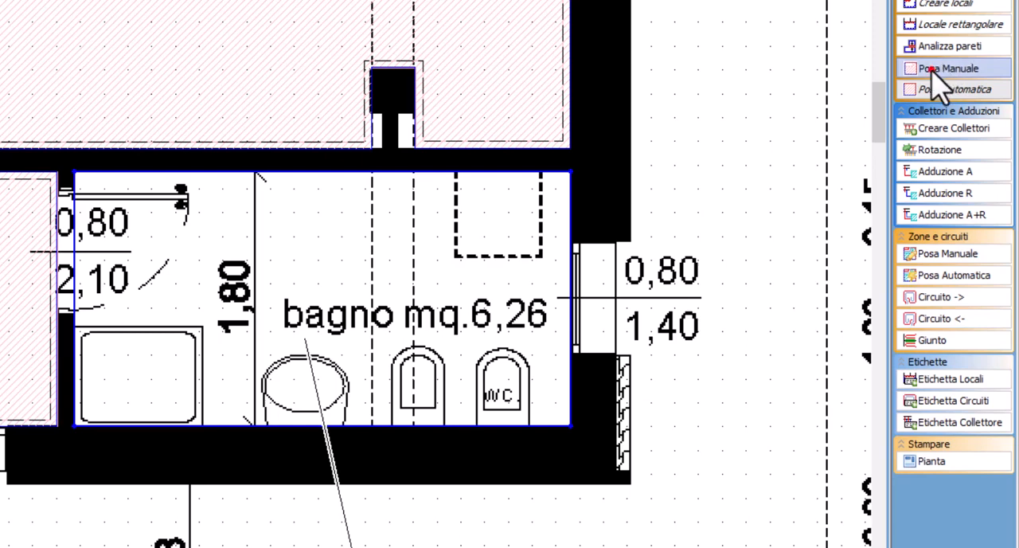
left_click(74, 171)
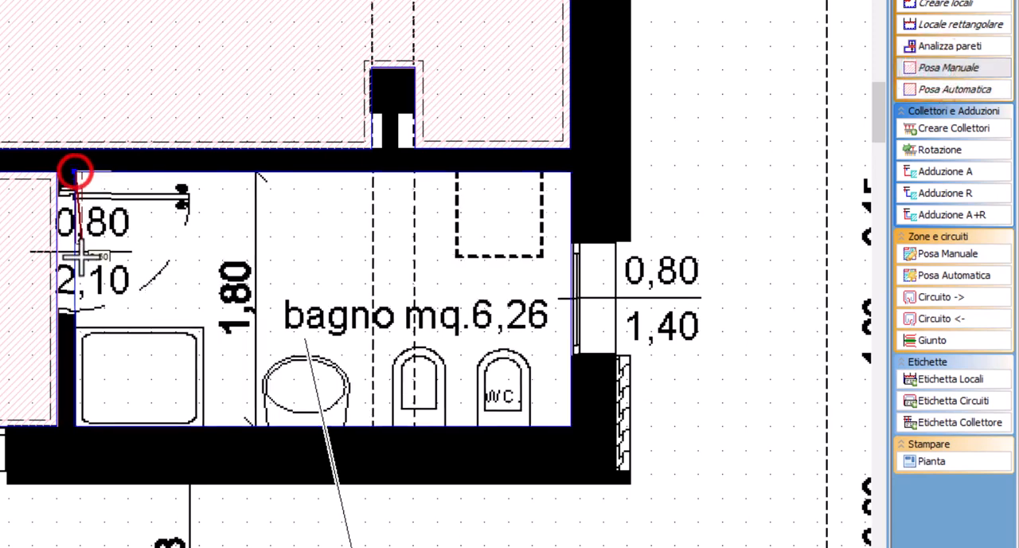
left_click(74, 327)
left_click(205, 327)
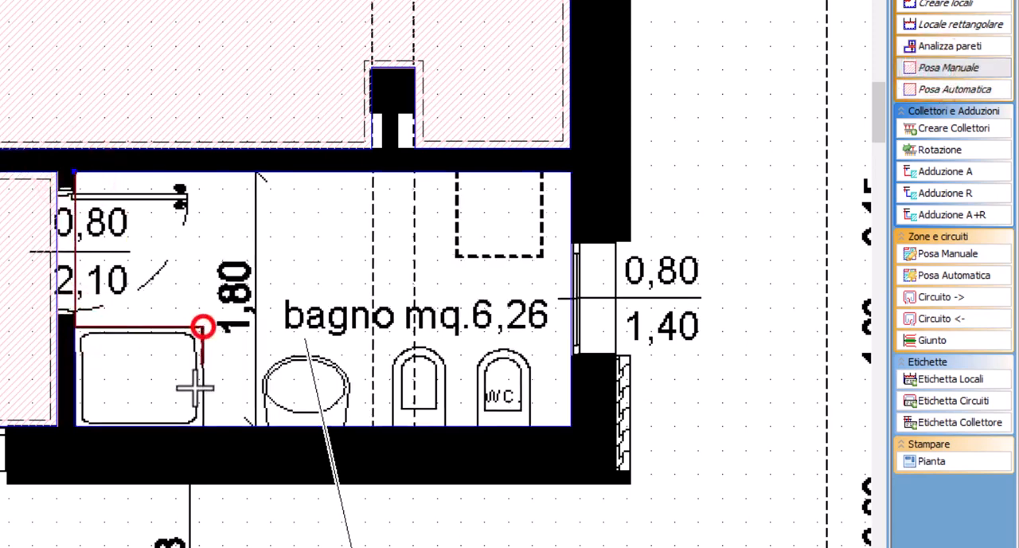
left_click(204, 428)
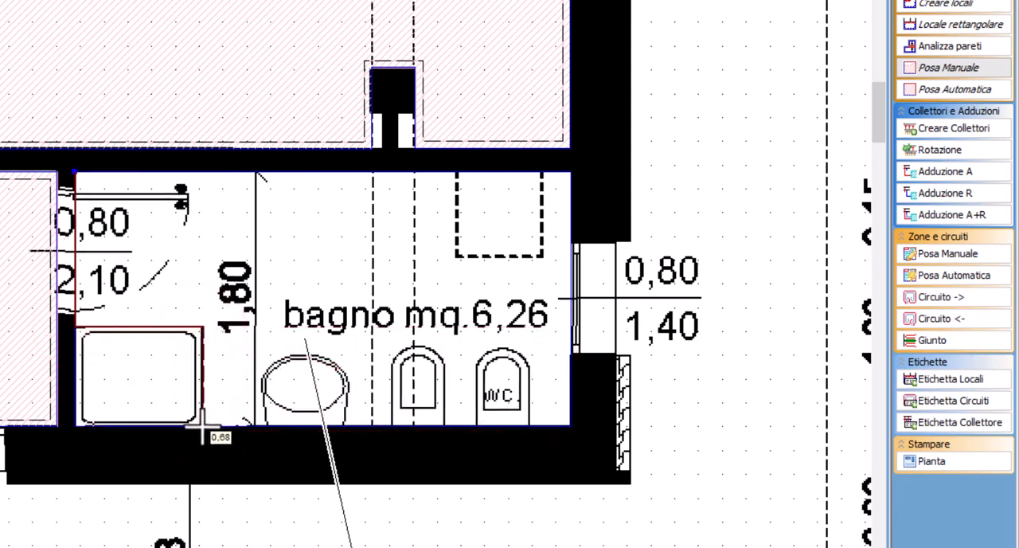
left_click(203, 428)
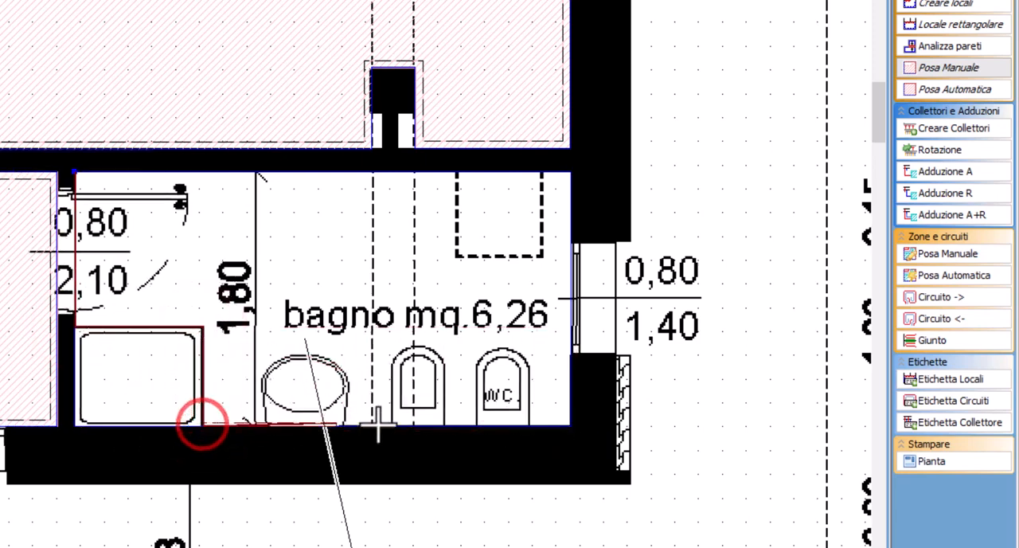
left_click(567, 428)
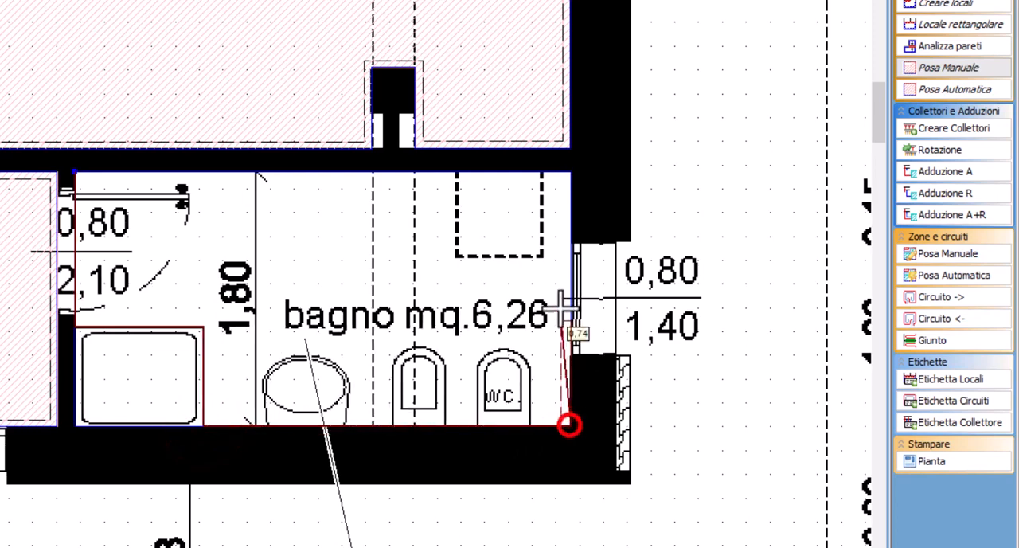
left_click(568, 172)
left_click(72, 170)
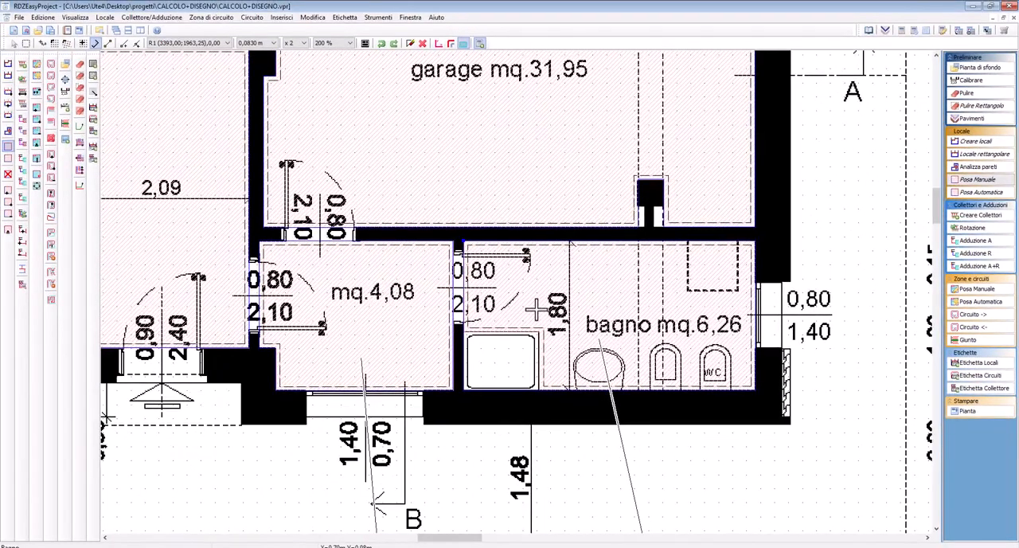
left_click(536, 308)
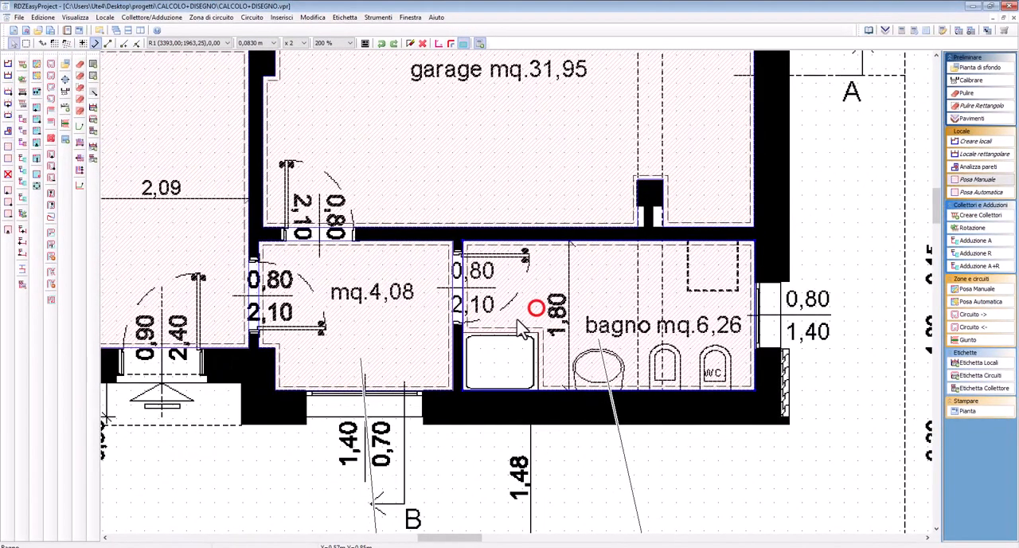
left_click(499, 360)
left_click(523, 311)
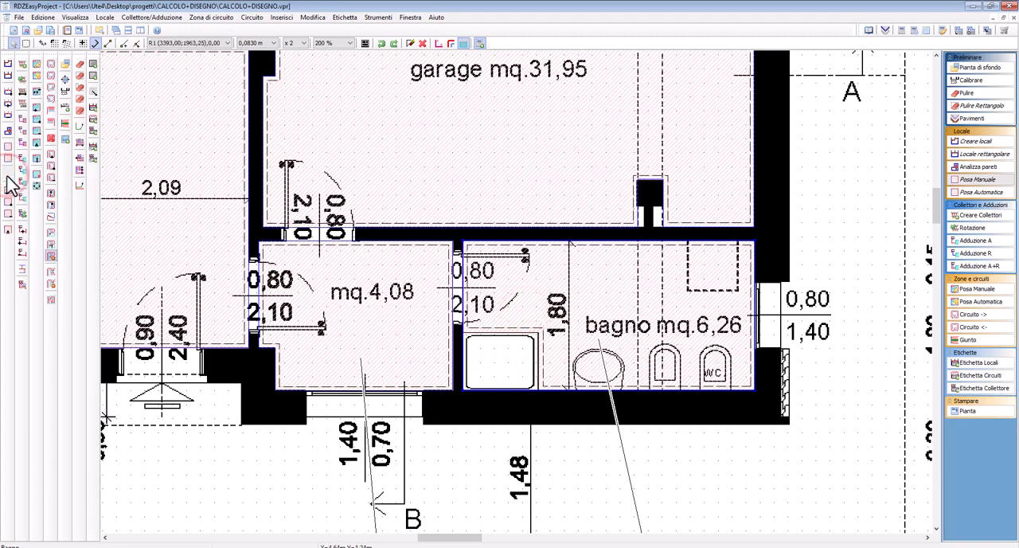
Delete the bathroom's manual laying zone and create an automatic laying zone covering the whole room
left_click(525, 312)
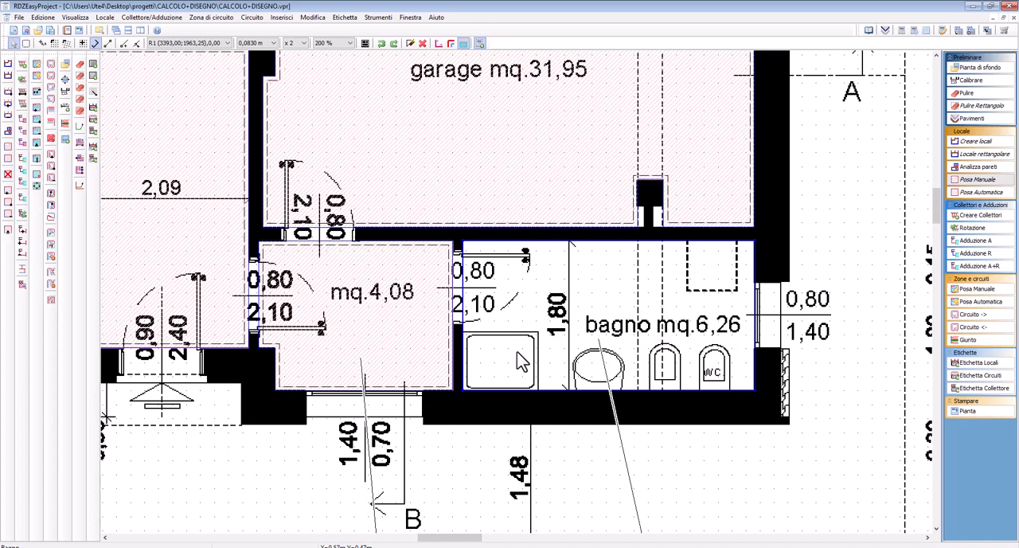
left_click(598, 307)
left_click(979, 180)
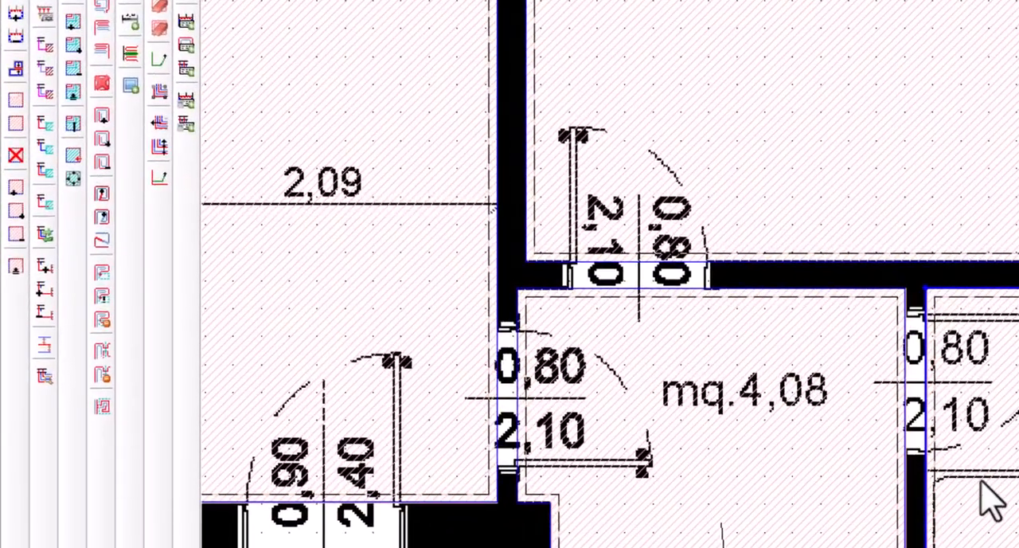
Add a point to the bathroom zone's outline at the shower tray and reshape the boundary to leave the tray out
left_click(490, 336)
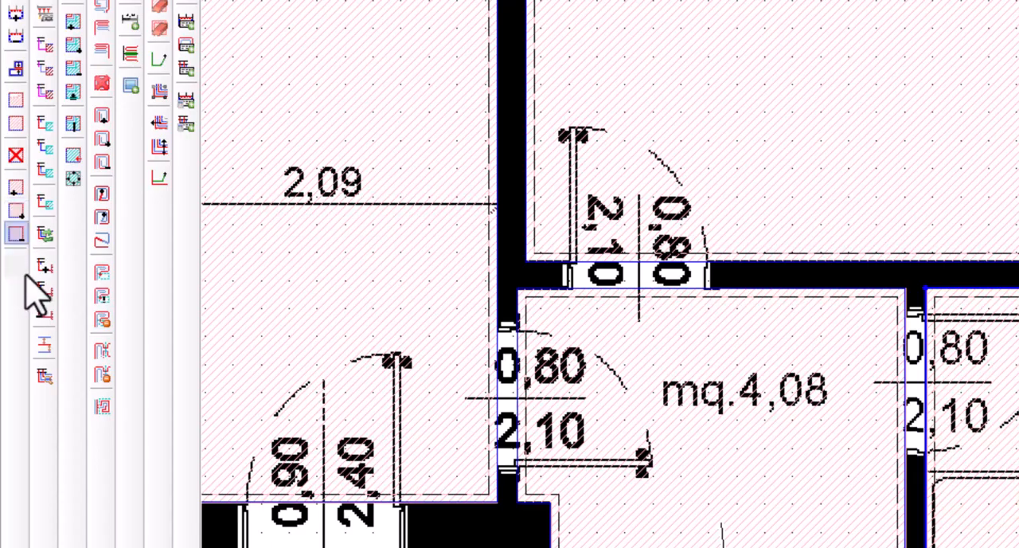
left_click(16, 187)
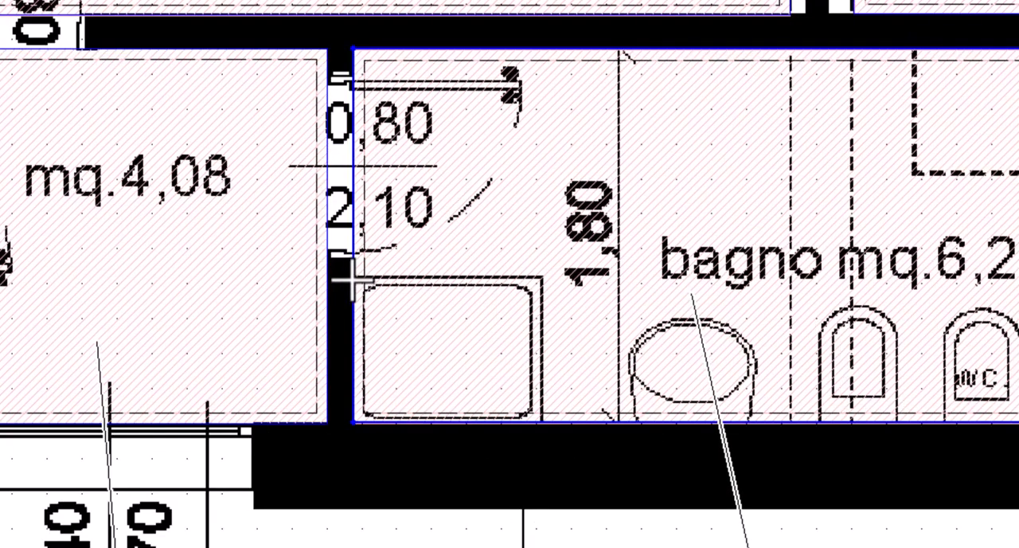
left_click(351, 279)
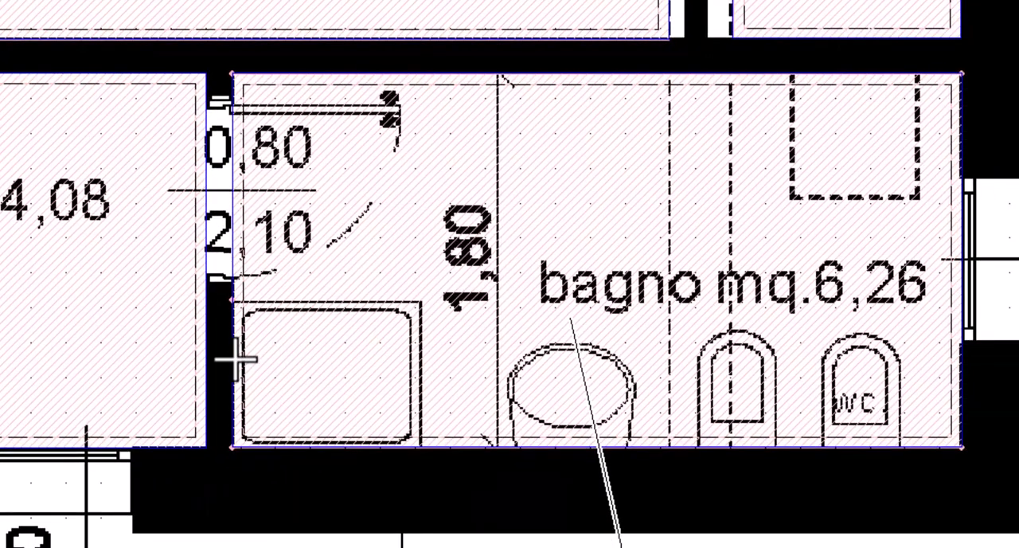
left_click(233, 362)
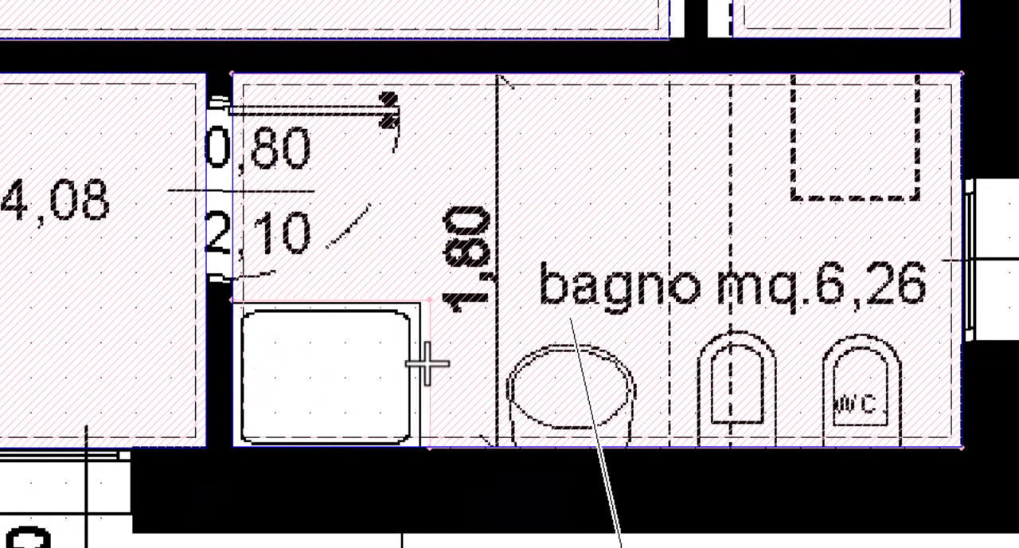
left_click(363, 301)
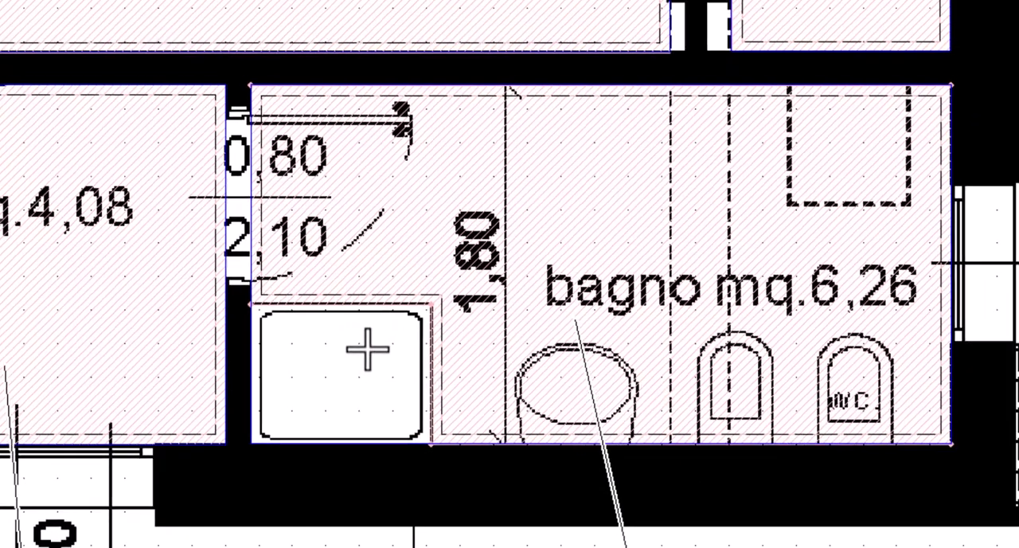
left_click(356, 353)
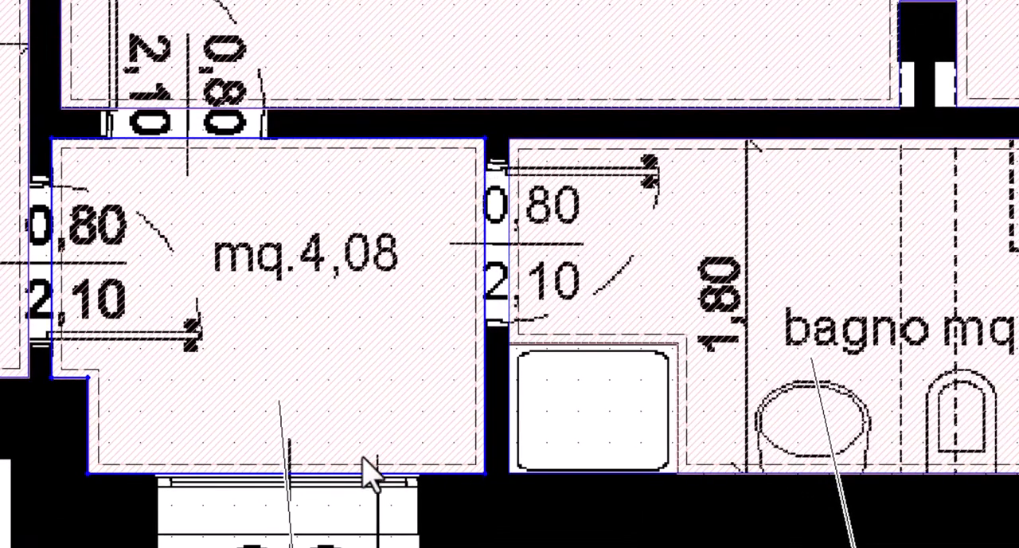
Try an edge distance of 10 cm in the bathroom anteroom's room properties
left_click(164, 288)
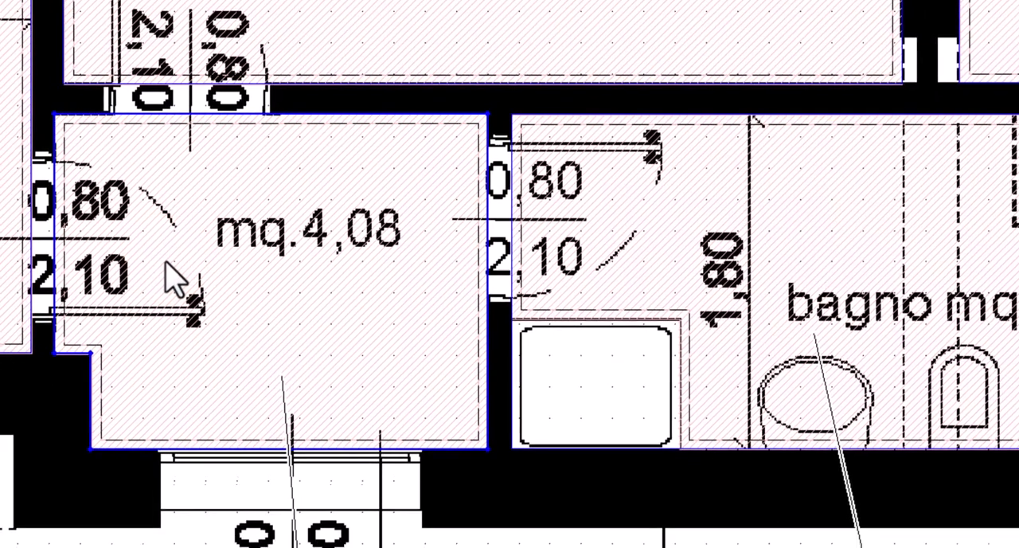
double_click(172, 303)
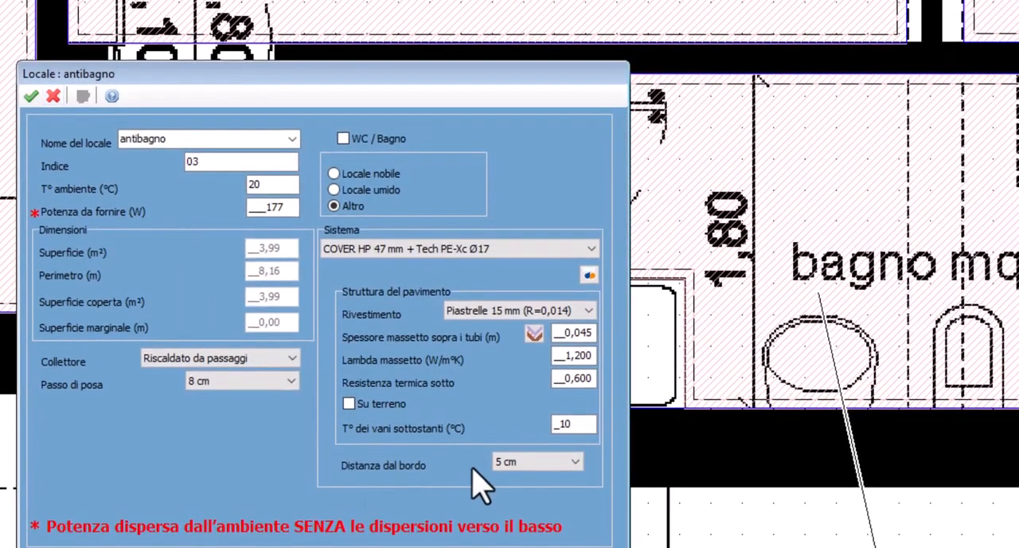
left_click(575, 462)
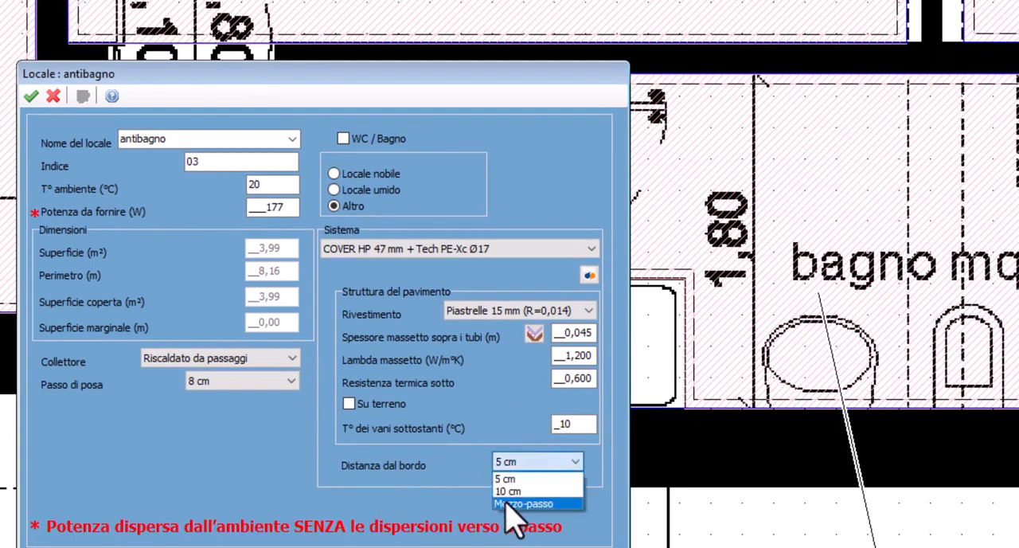
left_click(542, 477)
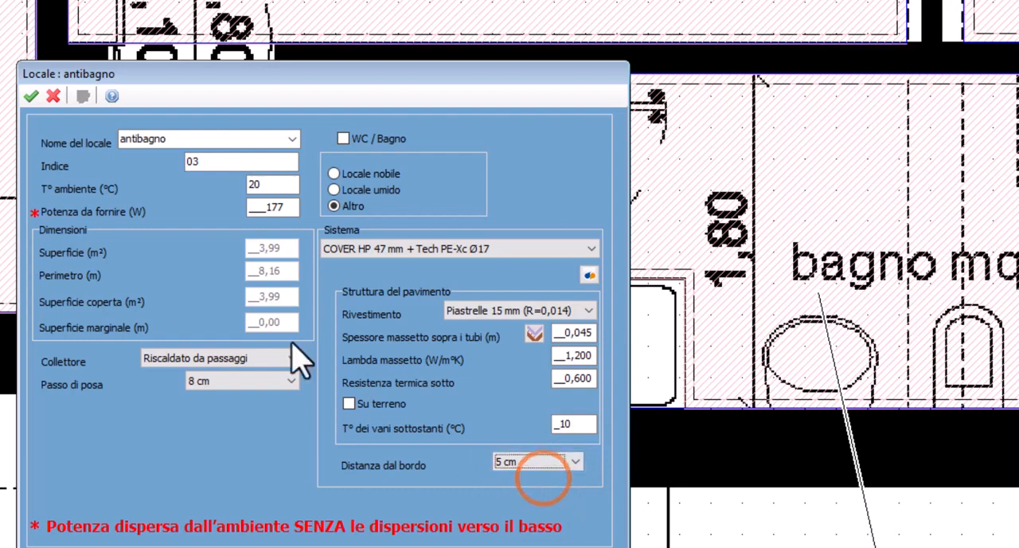
left_click(525, 461)
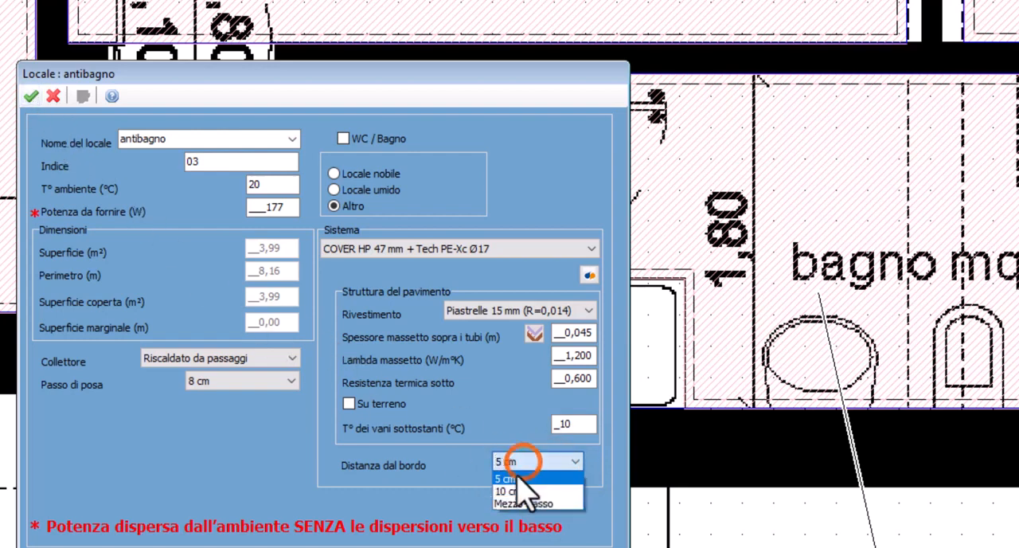
left_click(512, 489)
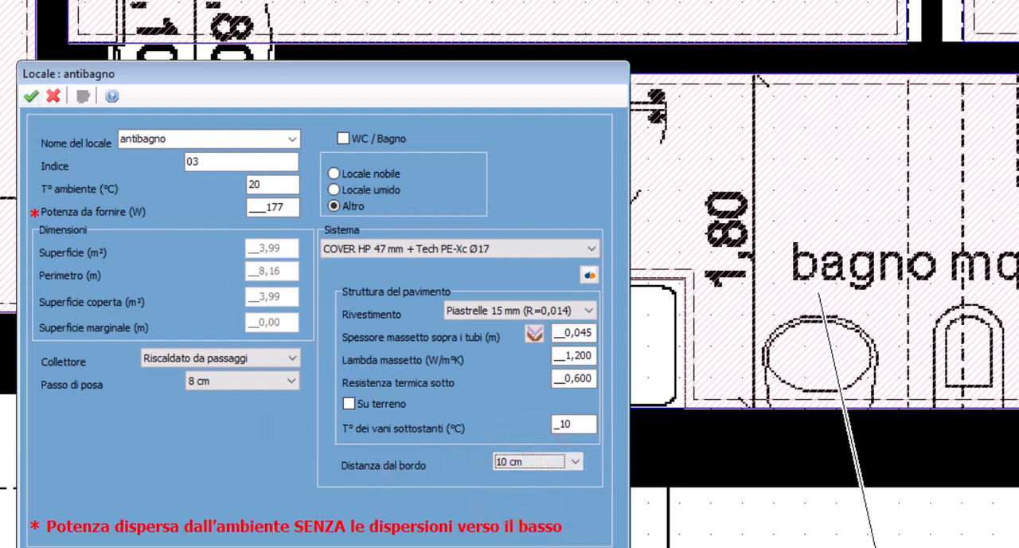
left_click(30, 96)
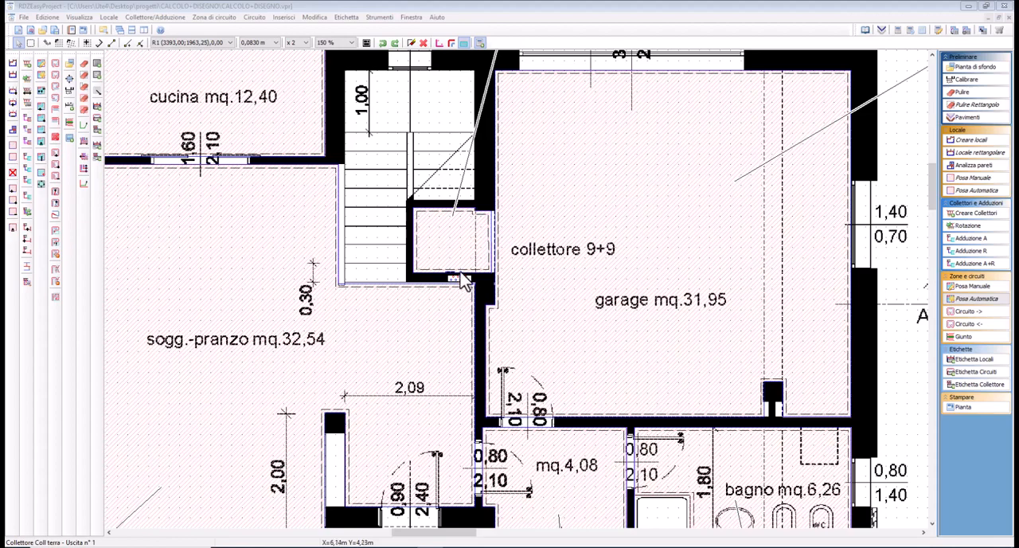
Review the collector's commands for tracing passage paths and check the collector assignment in the bathroom's room properties
mouse_move(706, 476)
middle_mouse_down()
mouse_move(736, 347)
mouse_move(695, 407)
middle_mouse_up()
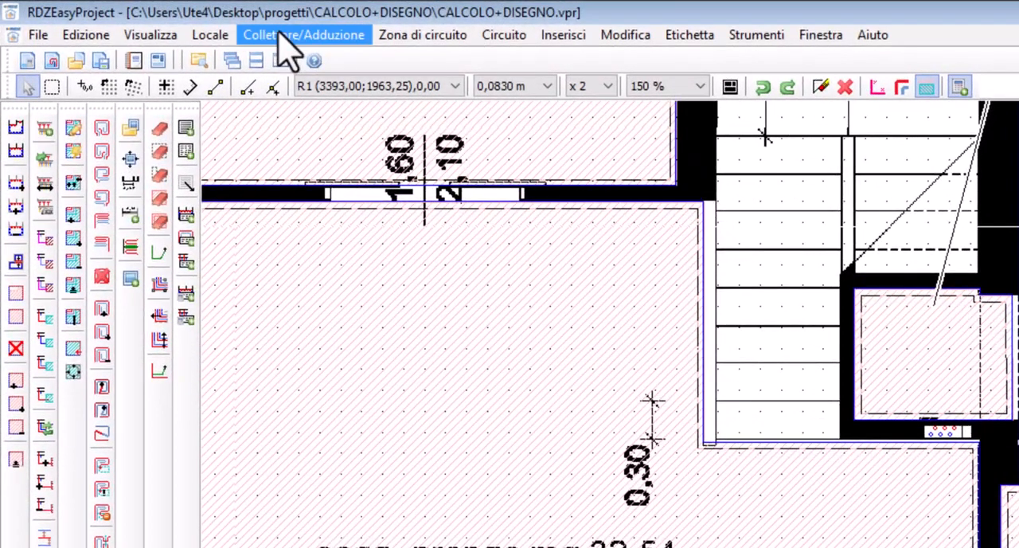
left_click(287, 40)
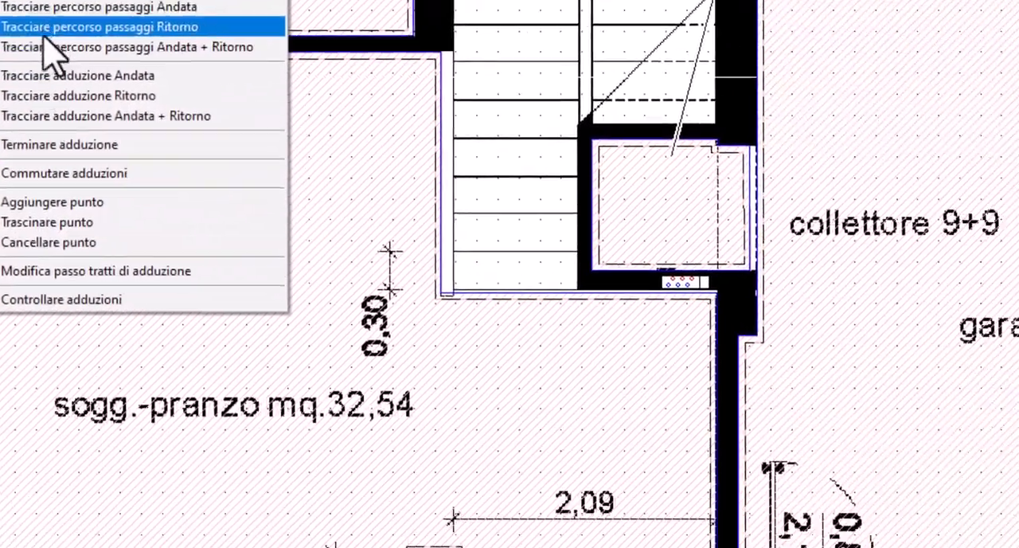
left_click(45, 31)
left_click(720, 282)
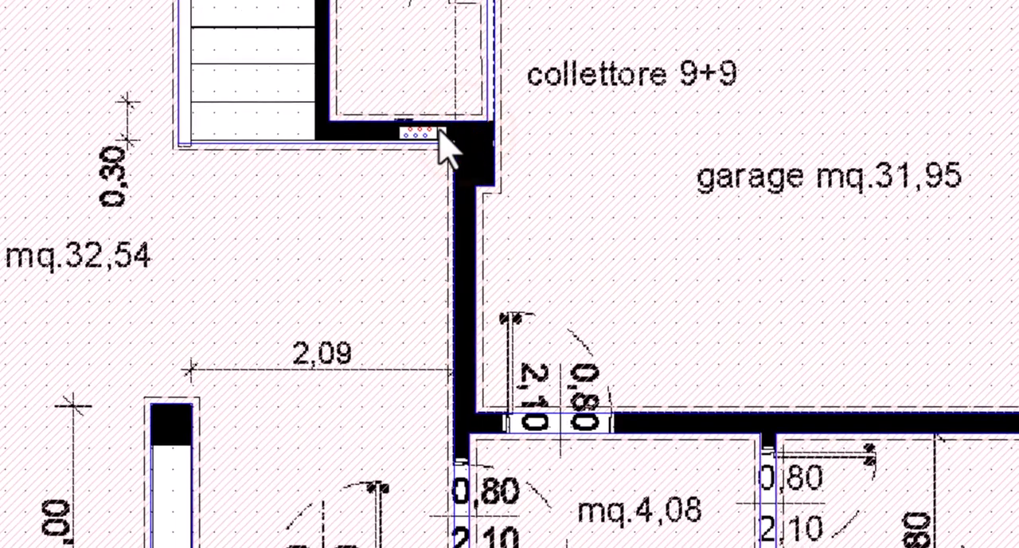
right_click(440, 132)
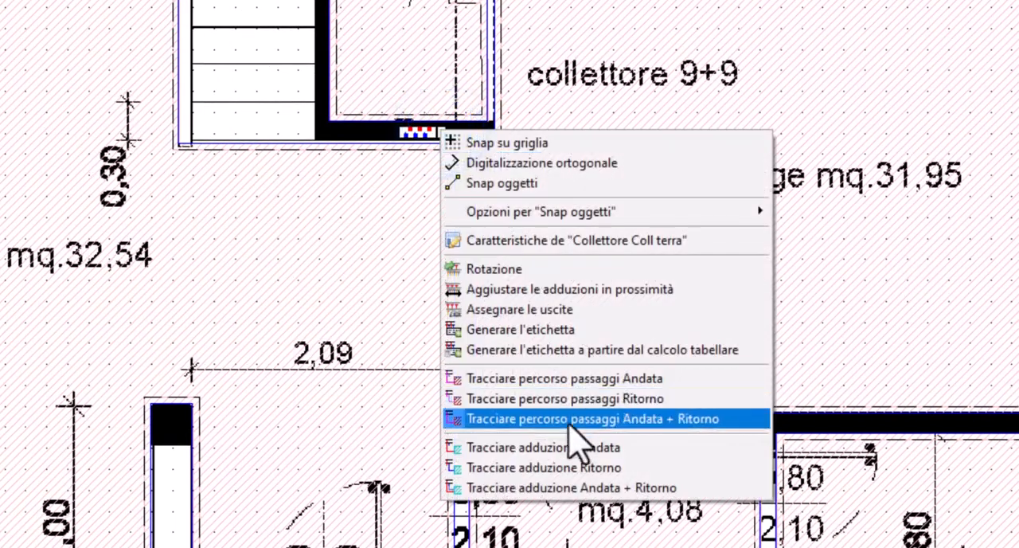
left_click(522, 419)
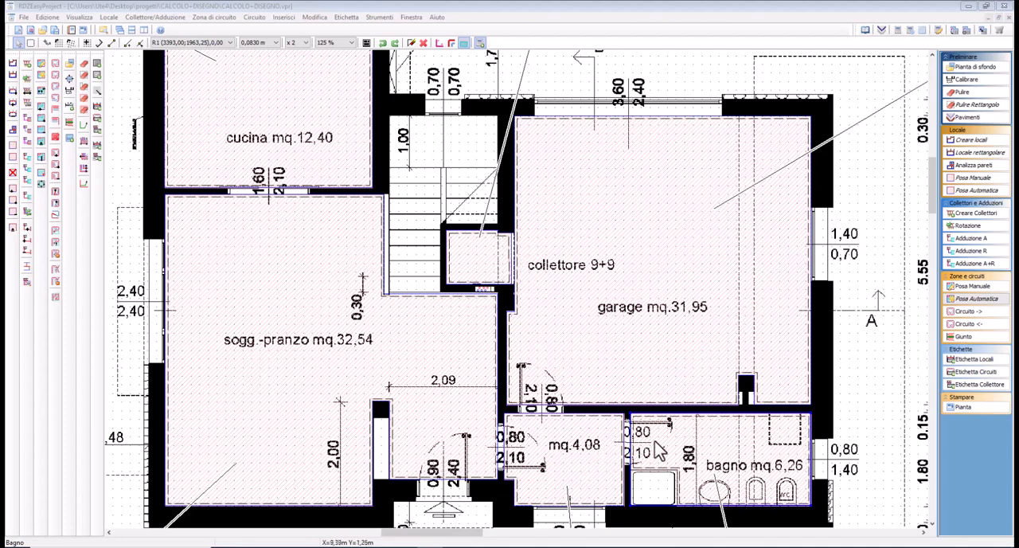
left_click(700, 455)
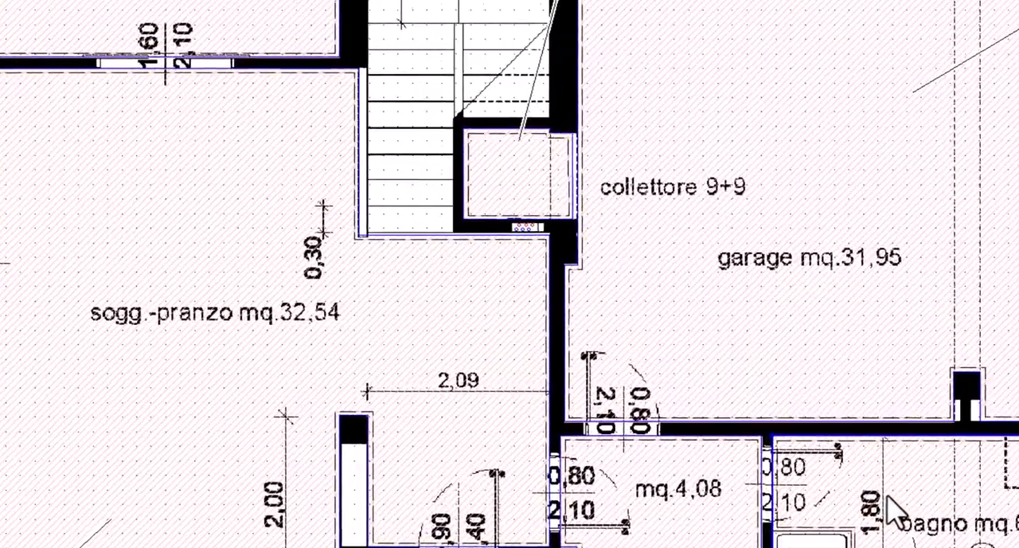
double_click(700, 456)
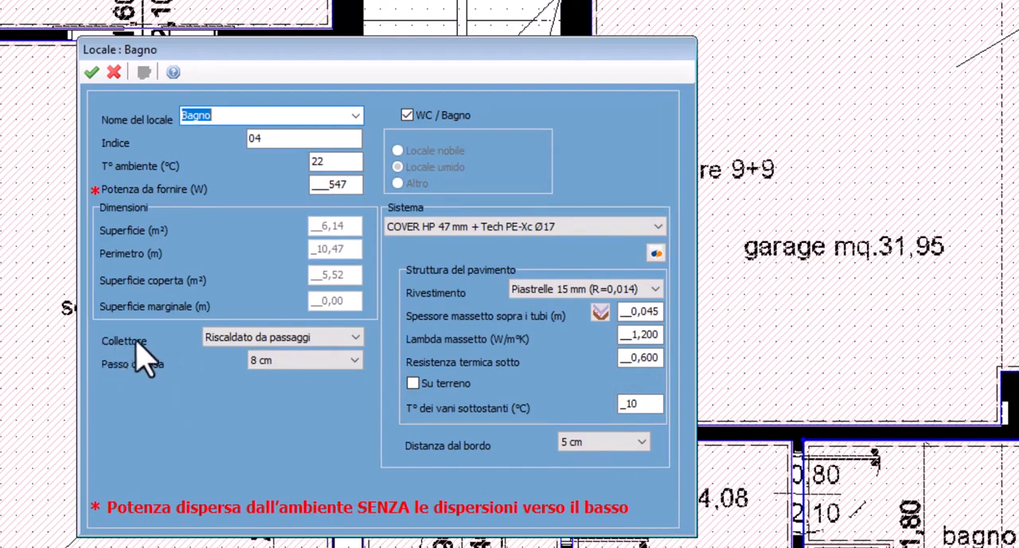
left_click(113, 72)
Trace a supply passage path from the ground-floor collector through the storage room, garage and anteroom into the bathroom
right_click(544, 217)
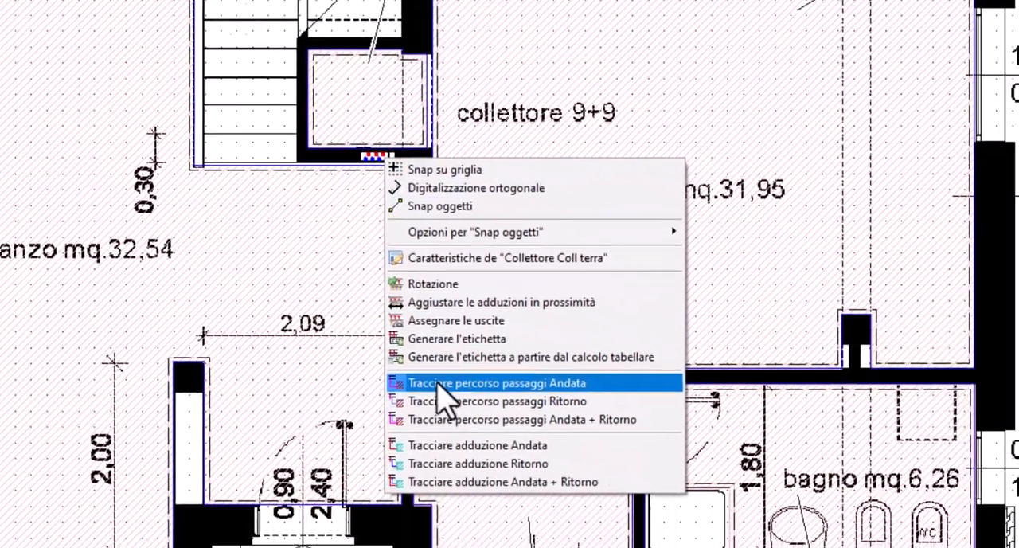
left_click(437, 385)
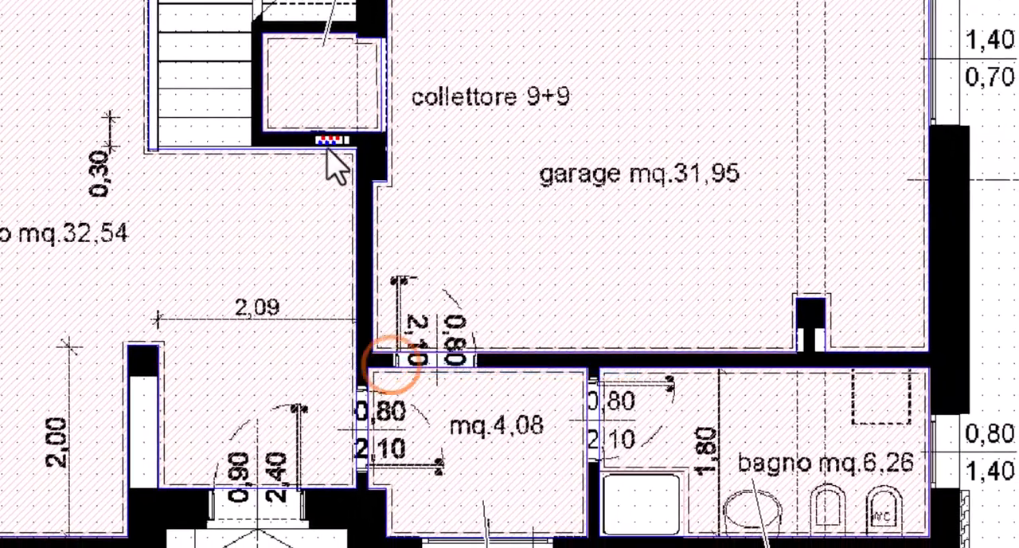
left_click(386, 120)
left_click(480, 115)
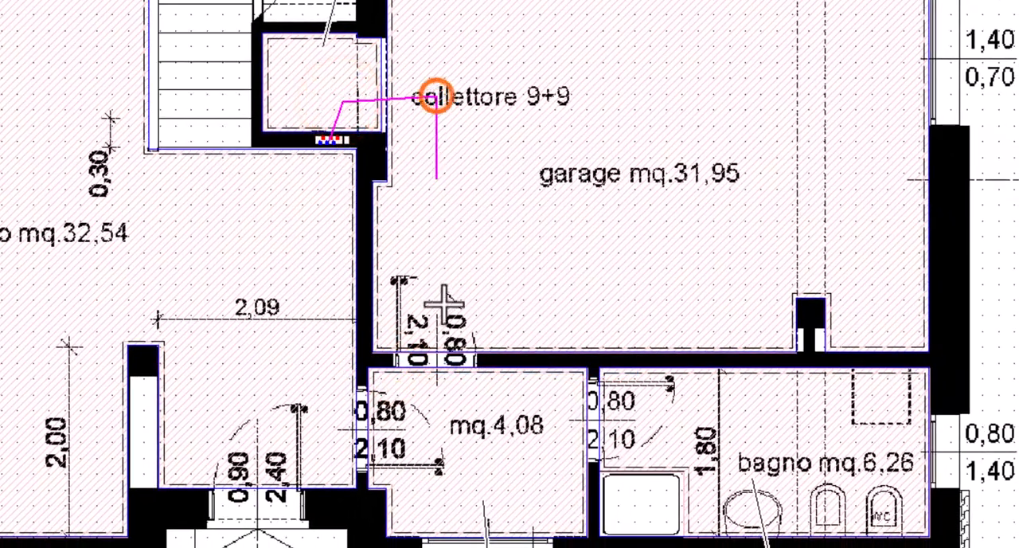
left_click(450, 424)
left_click(668, 426)
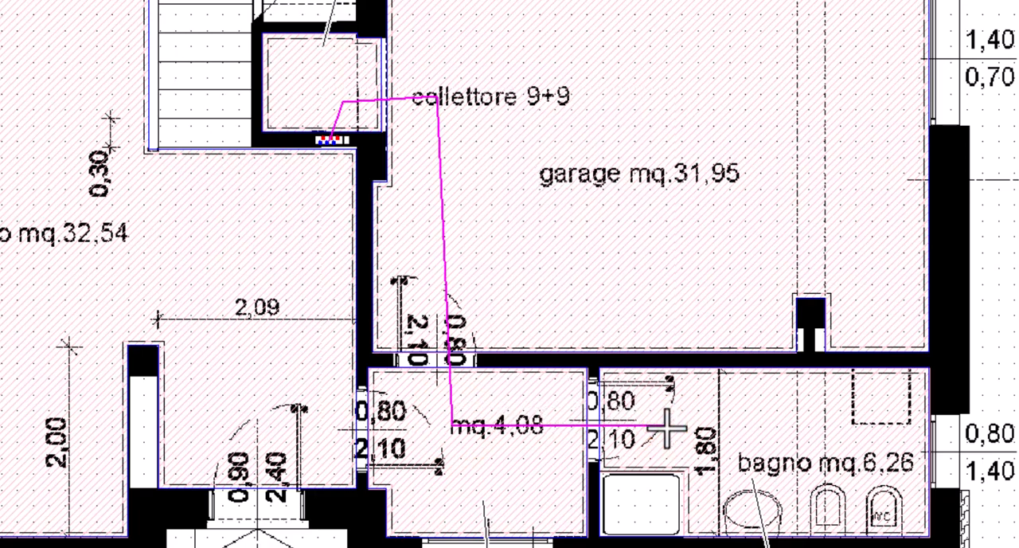
key("Escape")
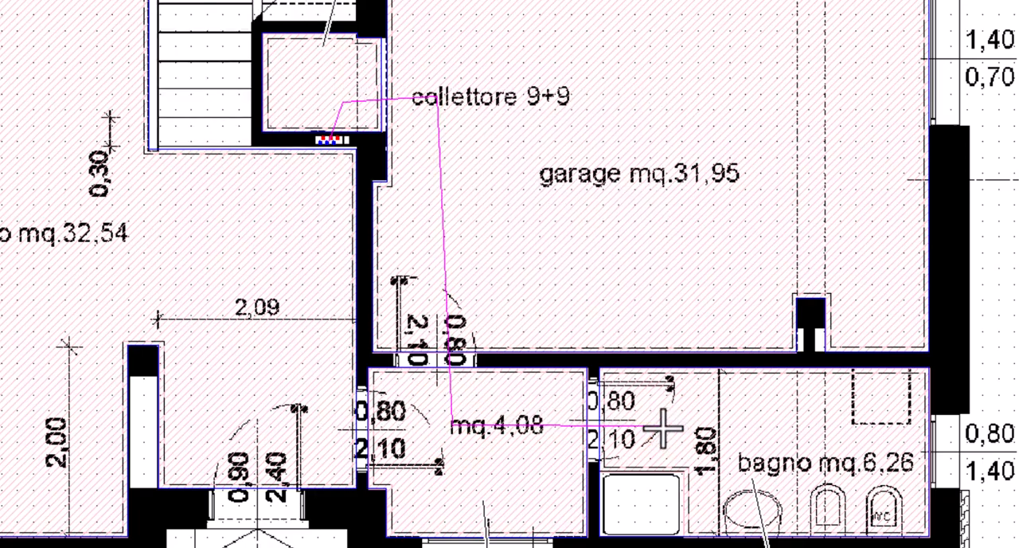
Examine the bathroom's supply and return passage lengths per room in the tabular window and return to the drawing
left_click(703, 419)
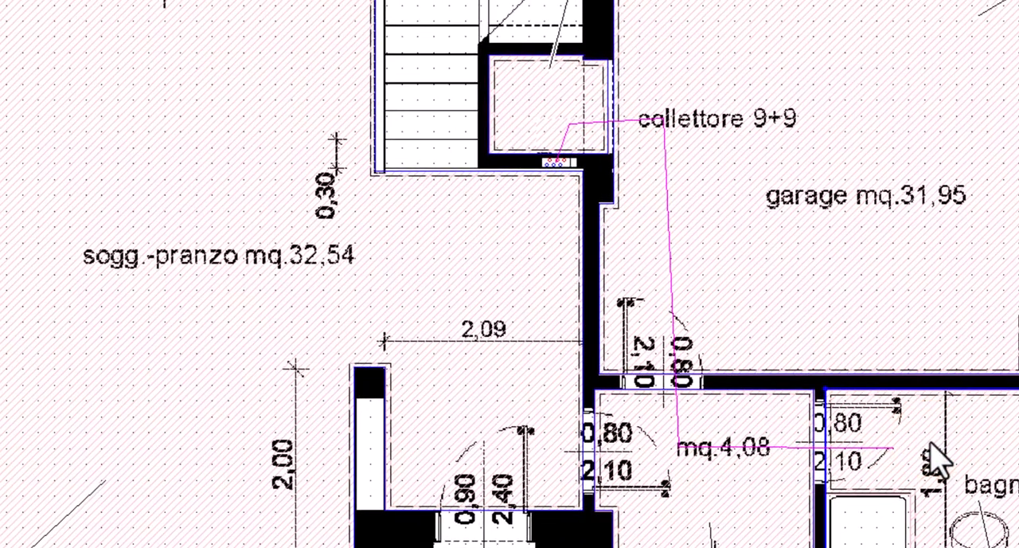
double_click(940, 457)
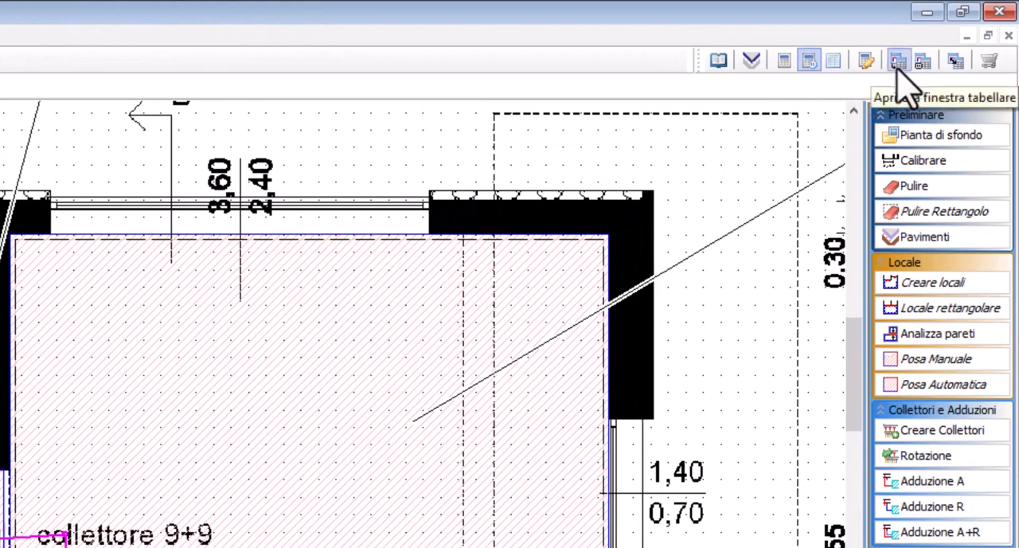
left_click(898, 67)
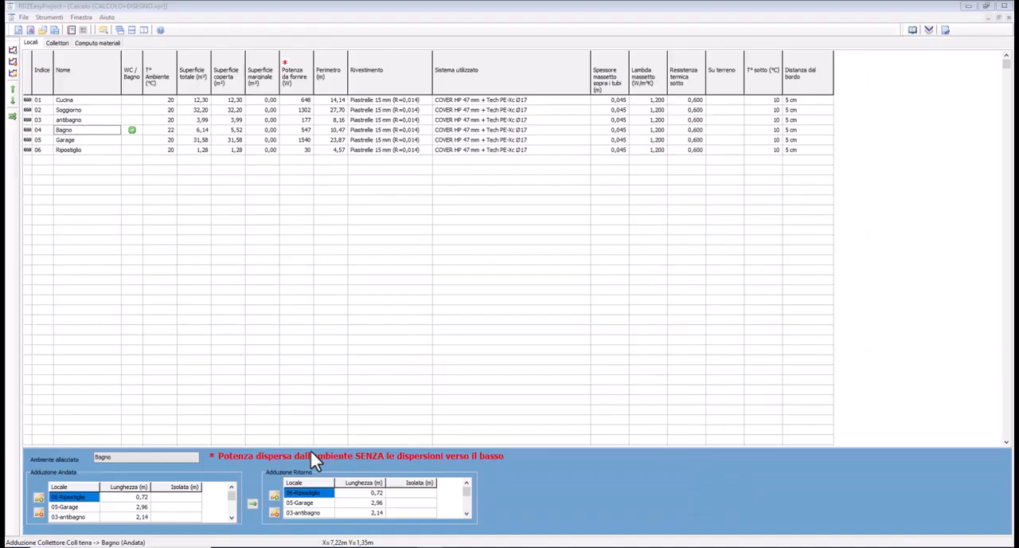
left_click(945, 31)
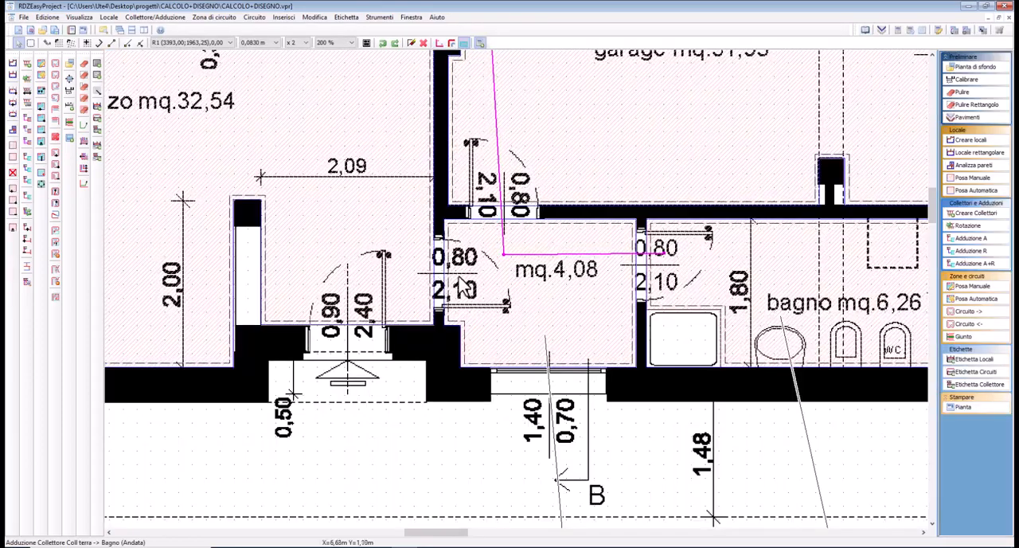
Trace a return passage path from the ground-floor collector through the storage room and garage, winding it in a serpentine inside the anteroom
middle_click_drag(476, 234, 502, 394)
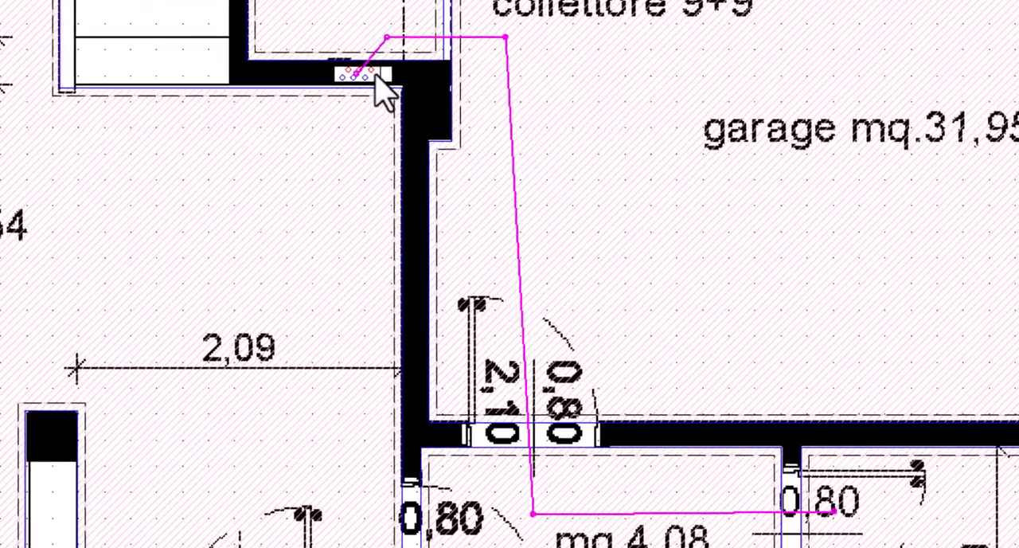
right_click(374, 78)
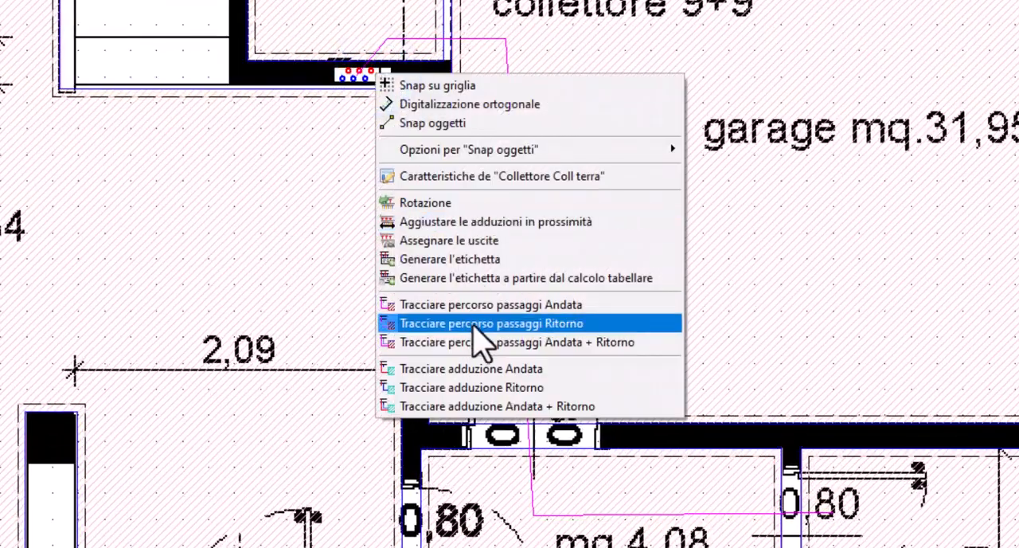
left_click(473, 322)
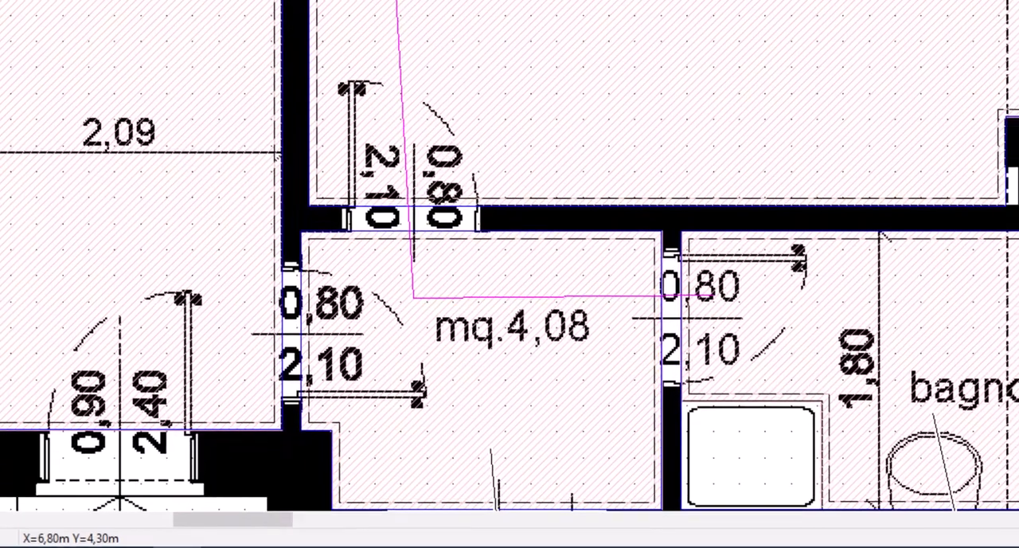
left_click(352, 486)
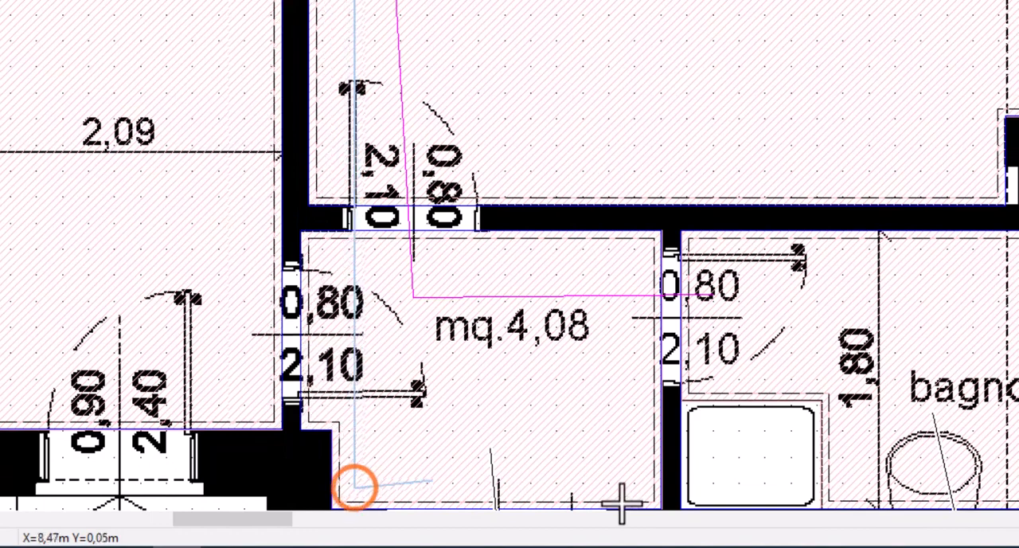
left_click(639, 488)
left_click(639, 354)
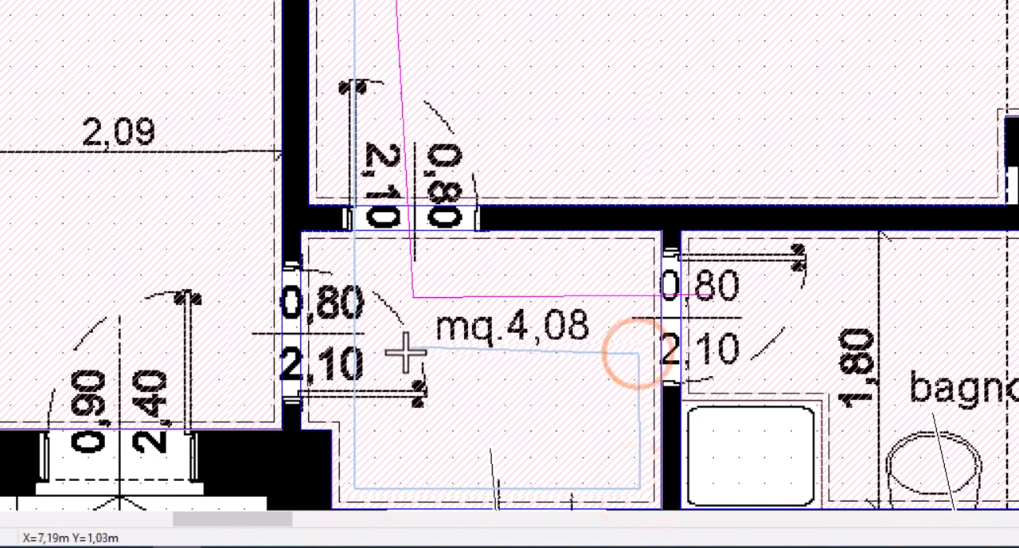
left_click(403, 355)
left_click(406, 412)
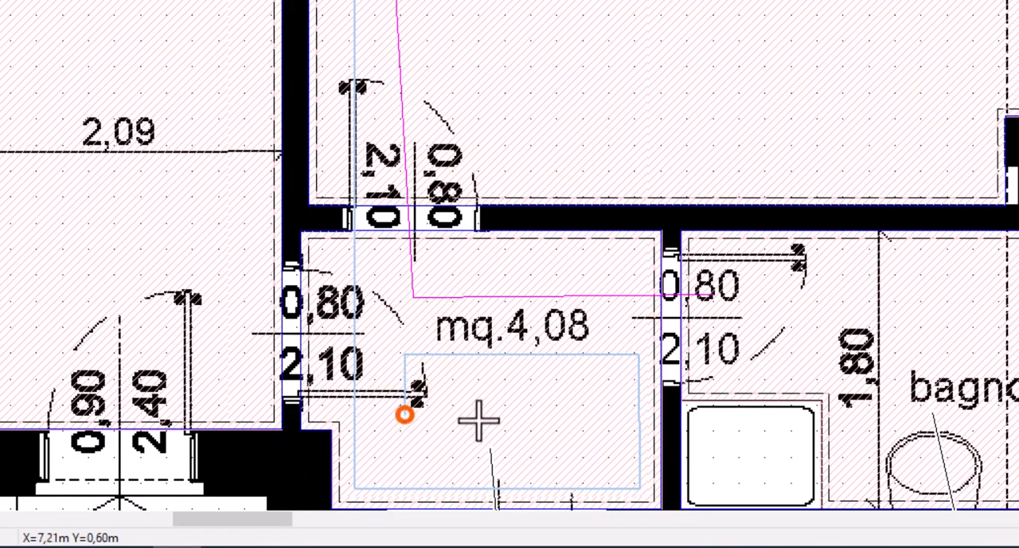
left_click(602, 408)
left_click(607, 464)
left_click(382, 467)
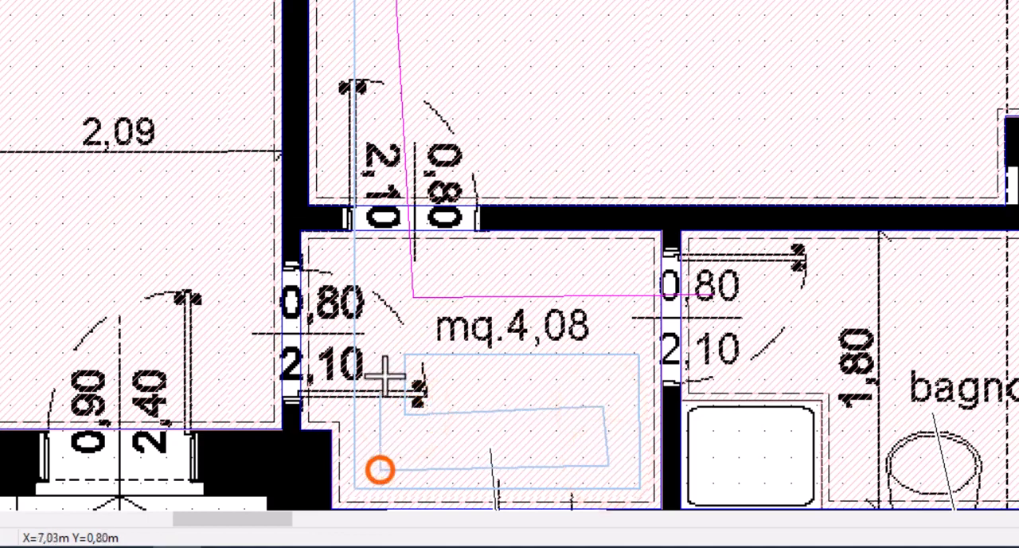
left_click(380, 325)
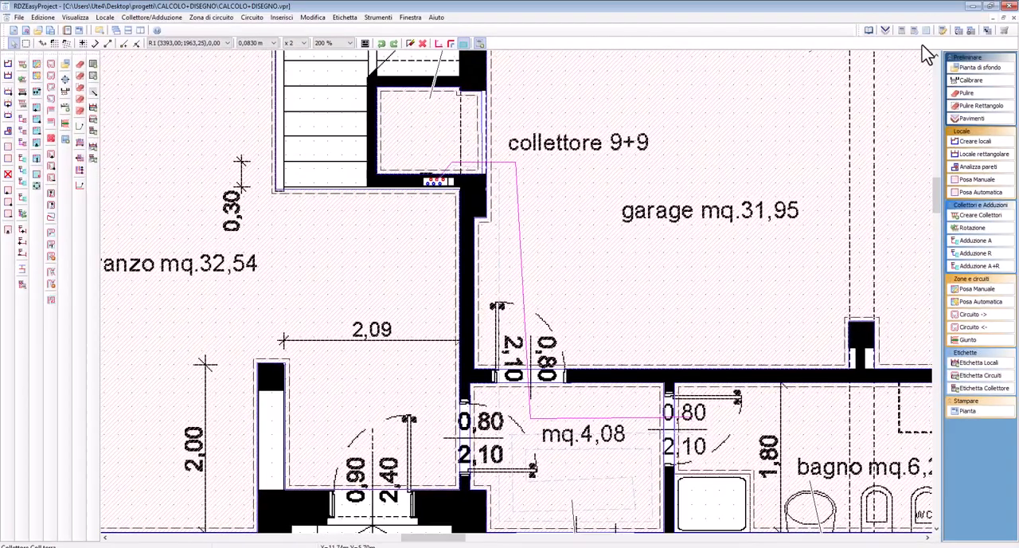
Check the bathroom's return passage lengths per room in the tabular window and return to the drawing
left_click(958, 30)
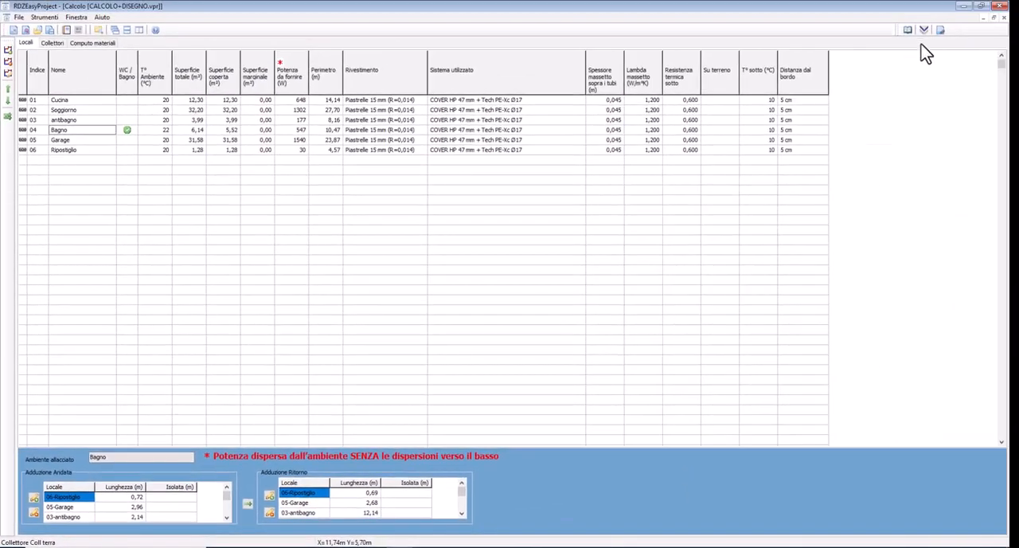
left_click(940, 30)
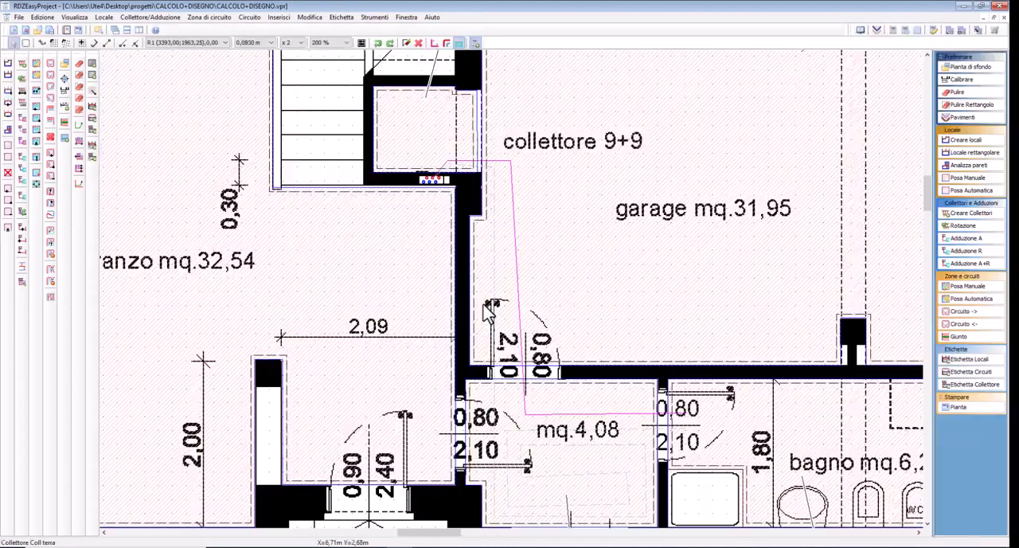
scroll(470, 224, "down", 1)
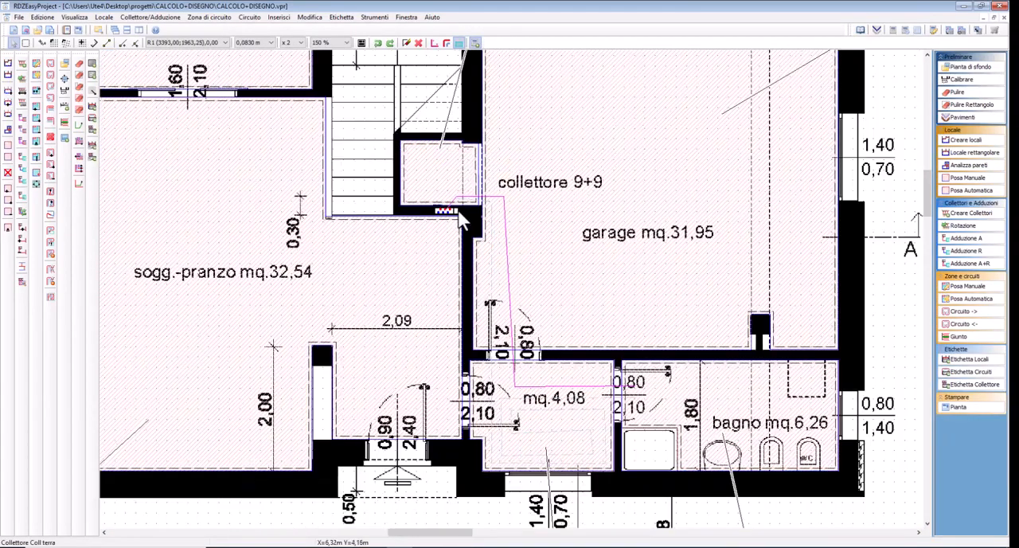
Trace a supply passage path from the ground-floor collector along the living room's stair walls and through the door opening into the kitchen
middle_click_drag(460, 224, 625, 334)
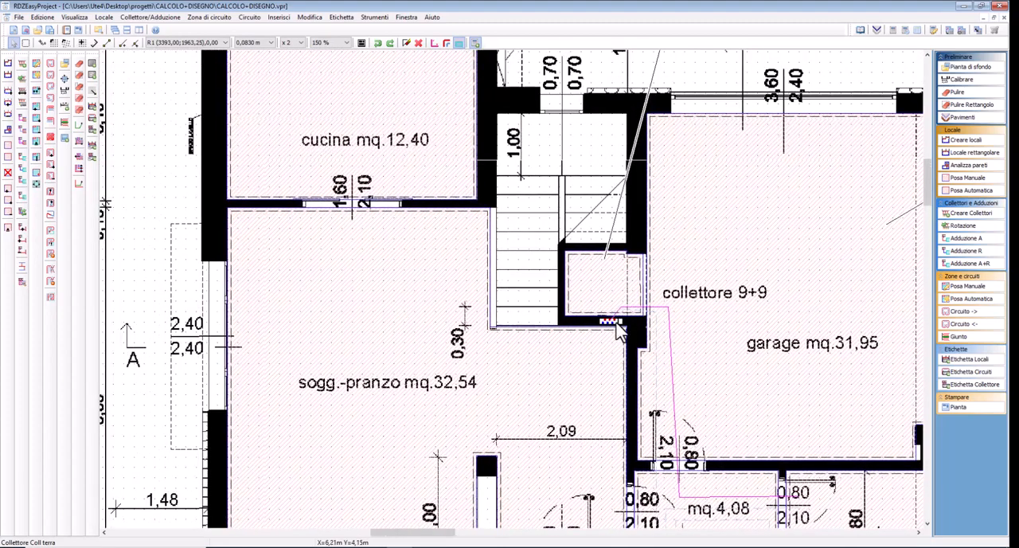
right_click(613, 320)
left_click(627, 444)
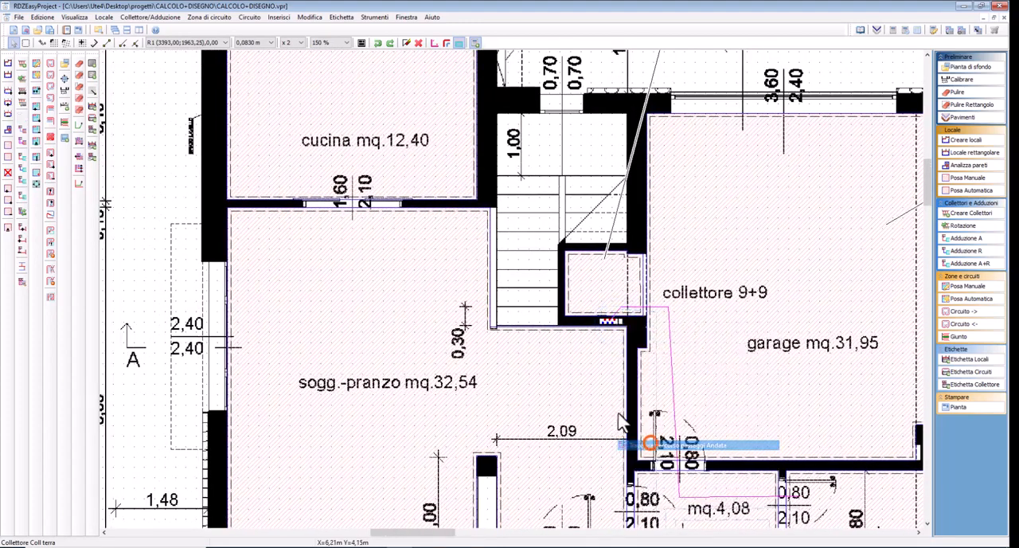
left_click(589, 344)
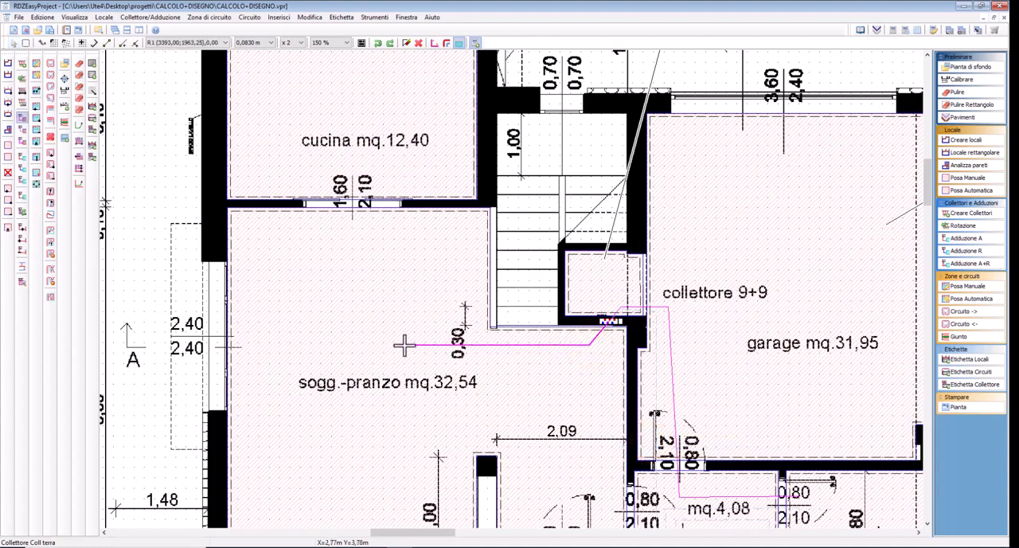
left_click(478, 339)
left_click(478, 226)
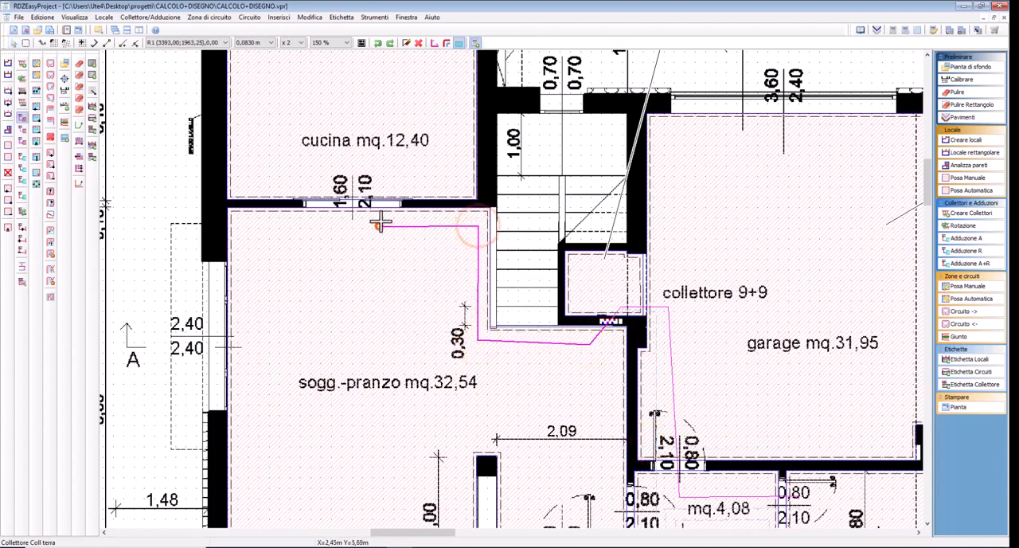
left_click(380, 225)
left_click(385, 172)
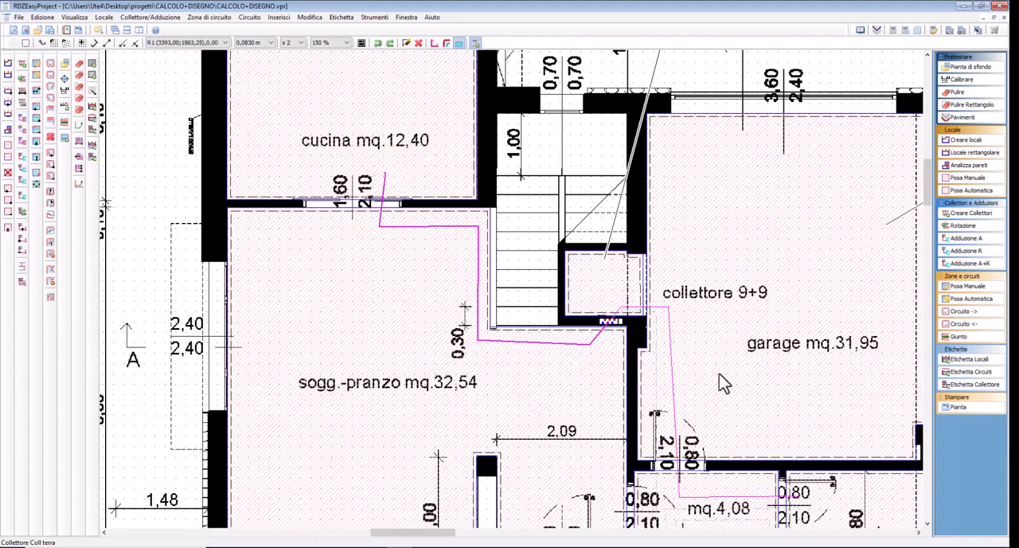
Trace a short supply passage path from the collector into the living room and another through the storage room into the garage
right_click(617, 322)
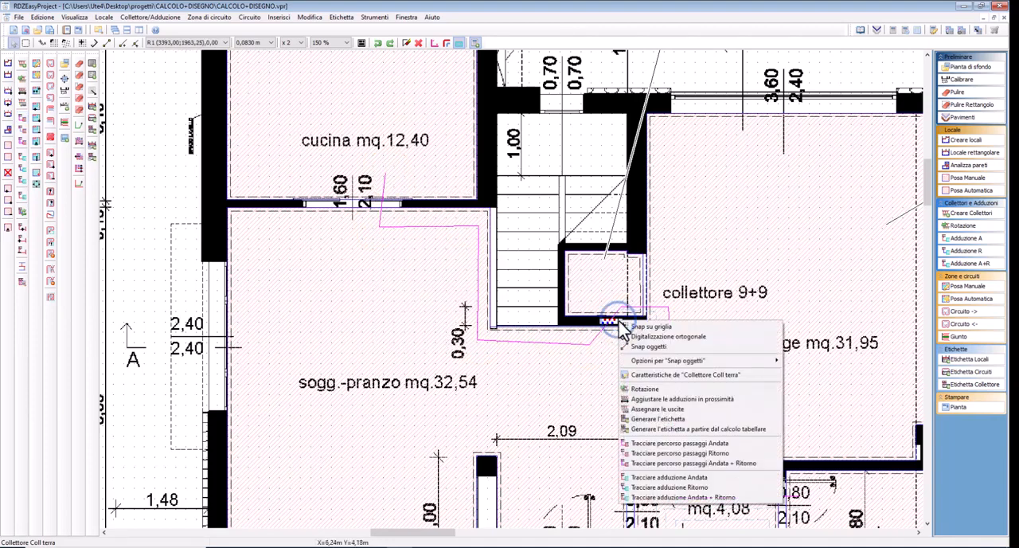
left_click(647, 443)
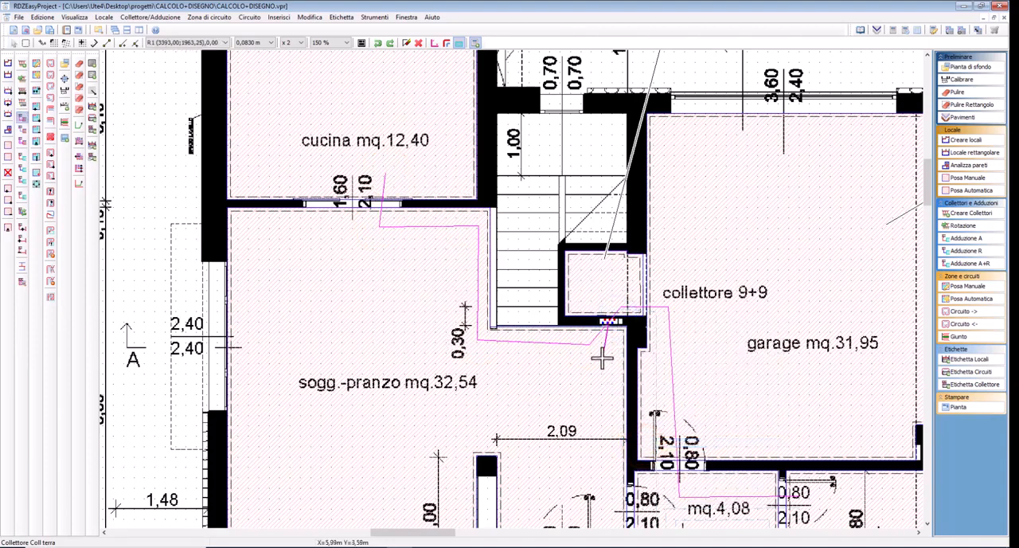
left_click(602, 354)
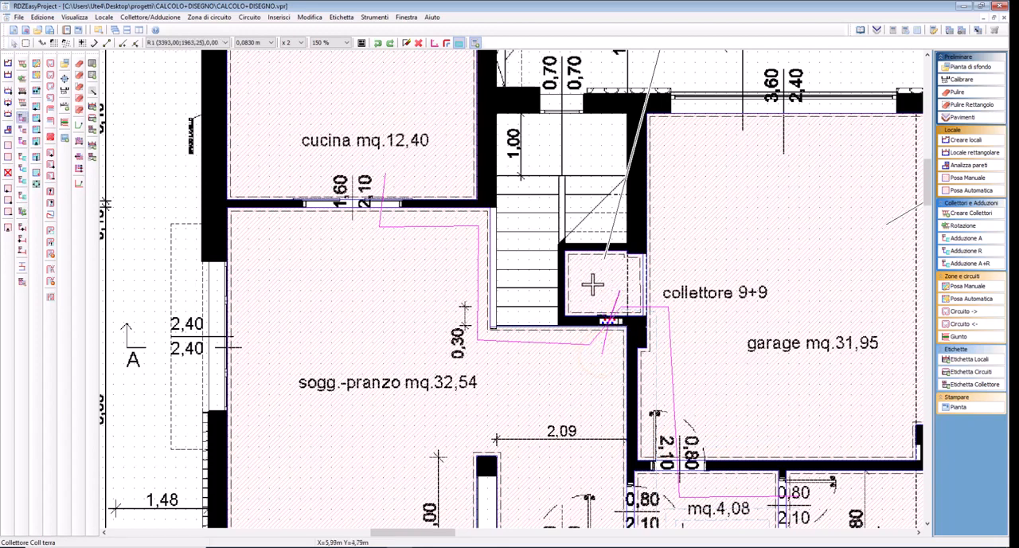
left_click(619, 284)
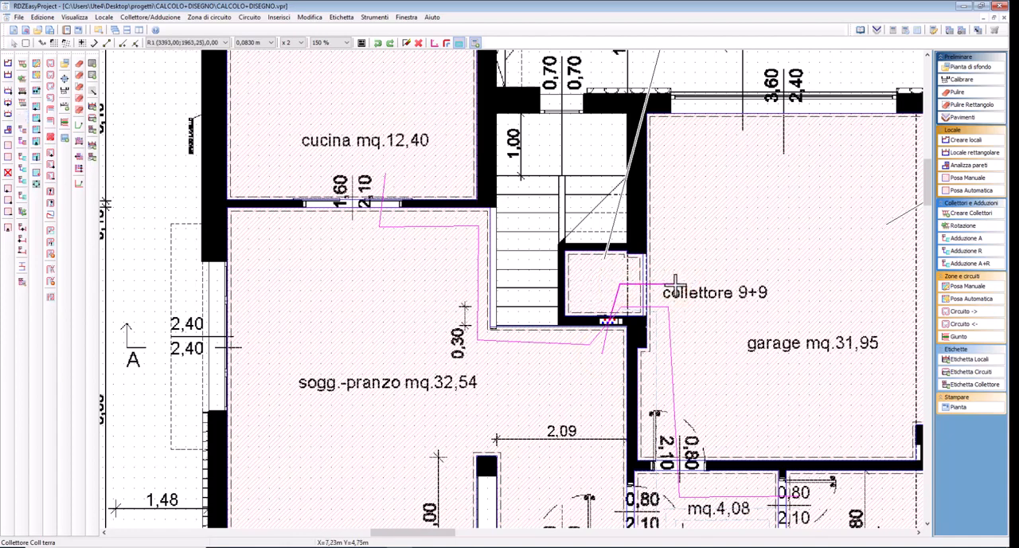
mouse_move(677, 284)
middle_mouse_down()
mouse_move(557, 276)
mouse_move(519, 199)
mouse_move(542, 184)
middle_mouse_up()
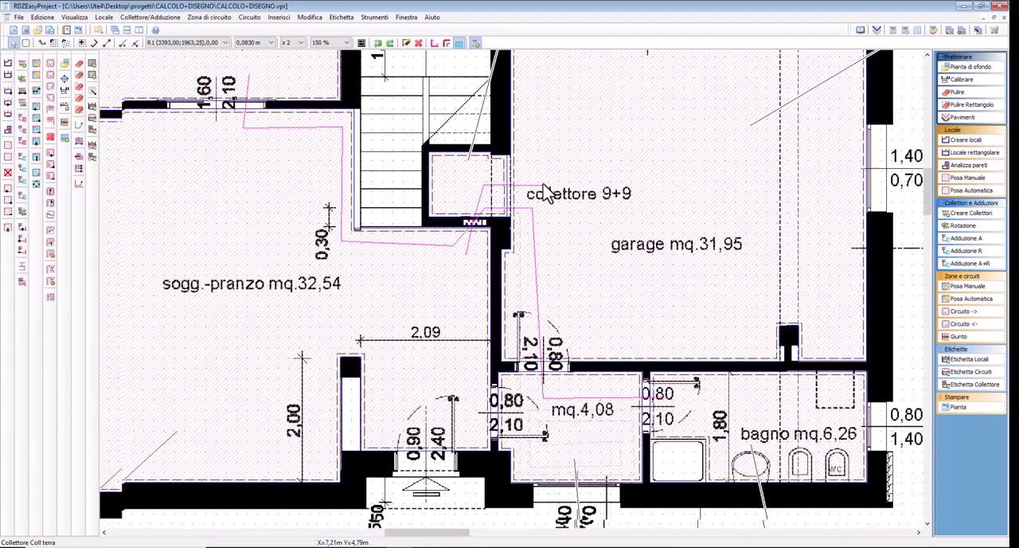
Examine the anteroom and bathroom labels below the ground-floor plan
middle_click_drag(535, 242, 612, 272)
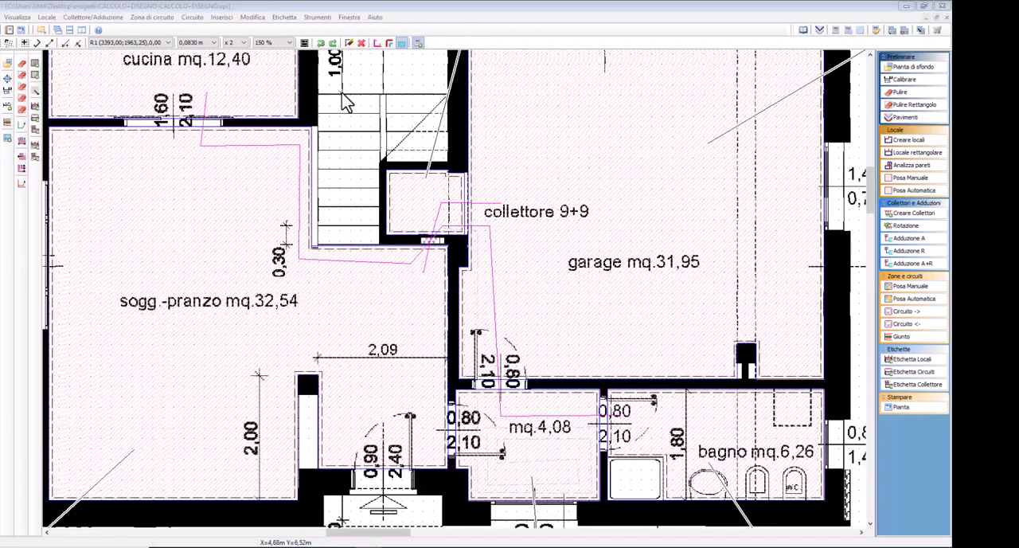
middle_click_drag(649, 426, 516, 181)
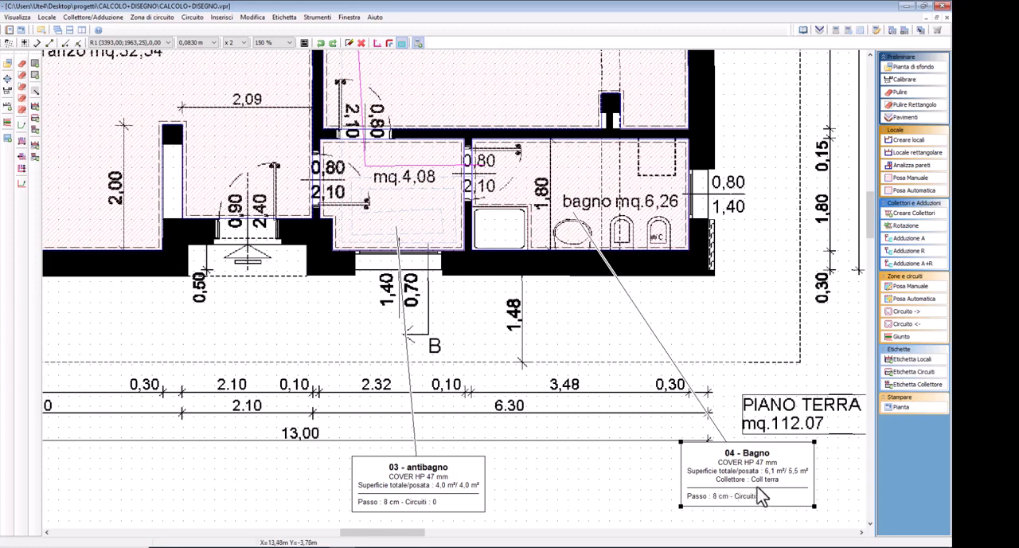
left_click(596, 337)
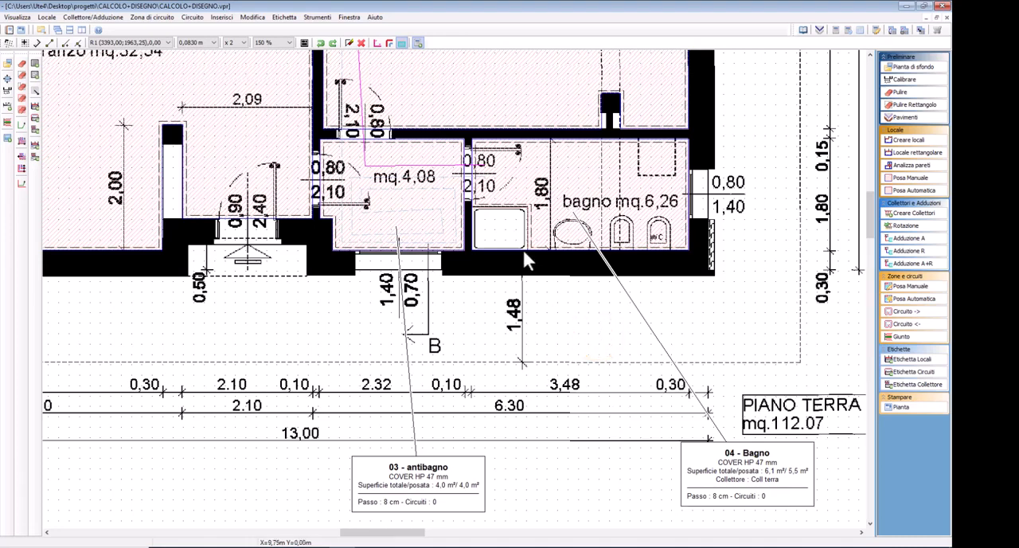
middle_click_drag(523, 249, 609, 434)
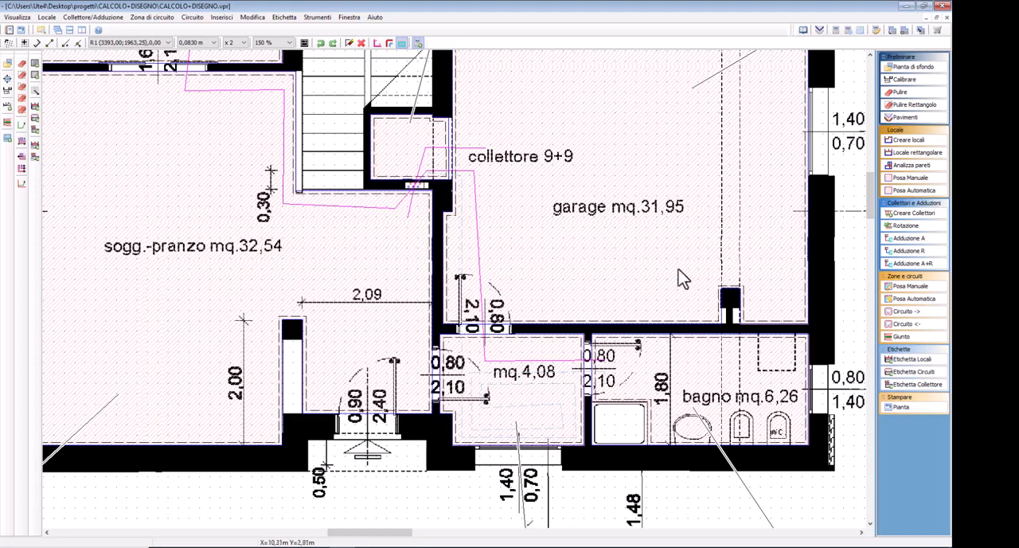
Open the tabular calculation and review the room data and passages of the kitchen, living room, anteroom and bathroom
left_click(753, 20)
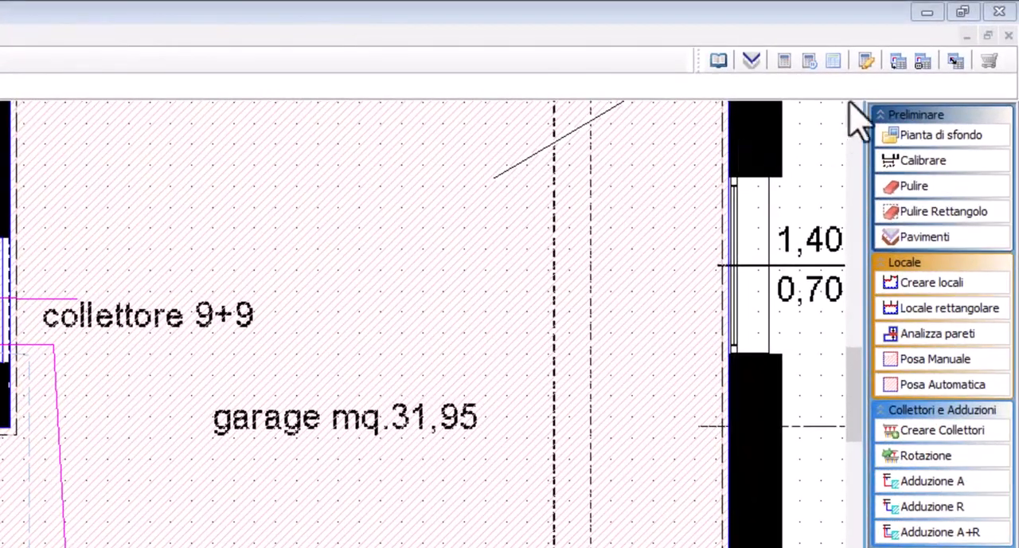
left_click(864, 21)
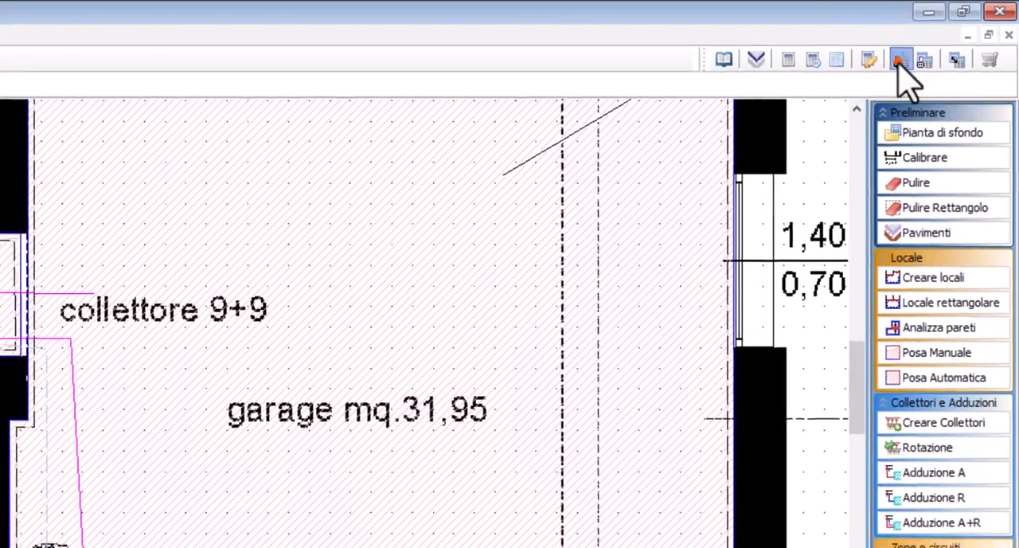
left_click(898, 63)
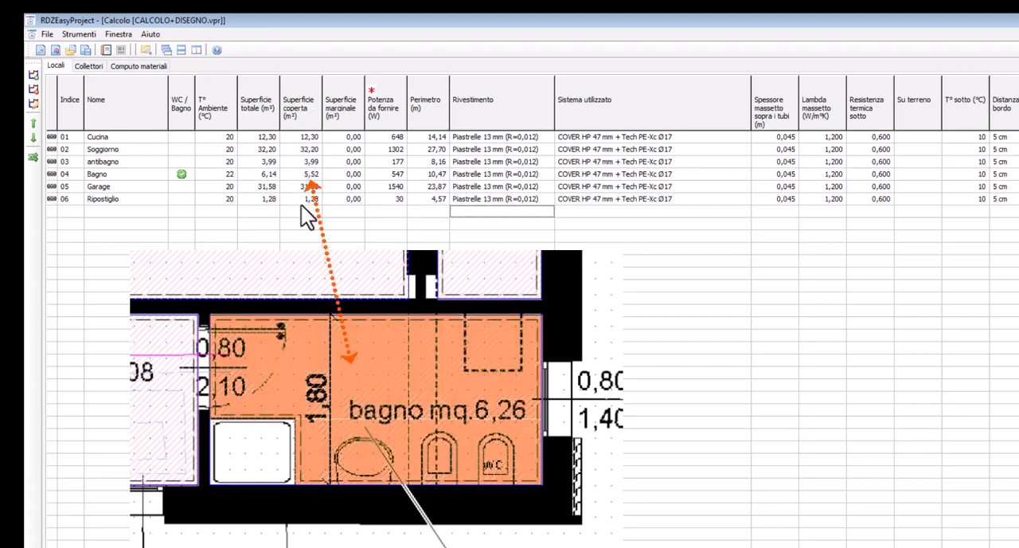
left_click(109, 139)
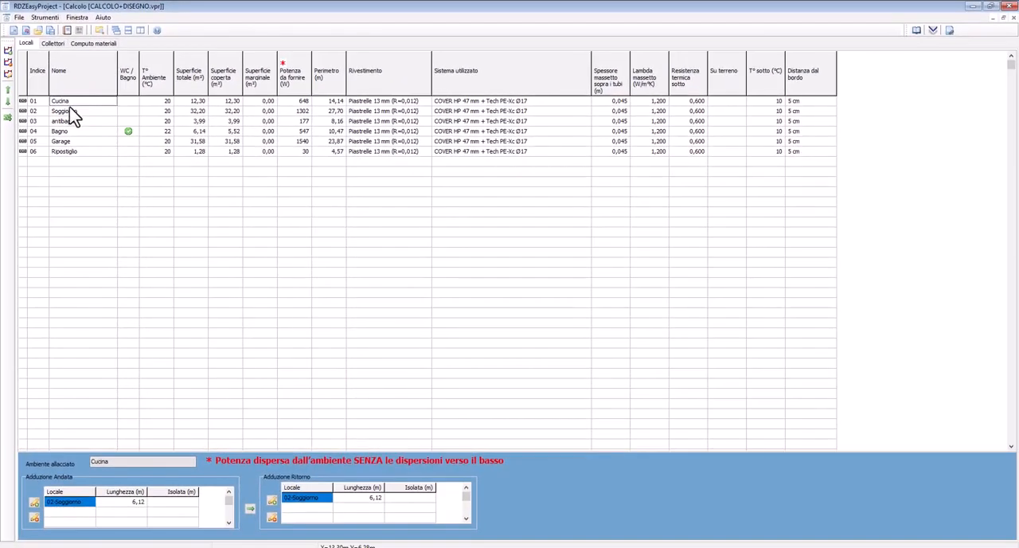
left_click(105, 146)
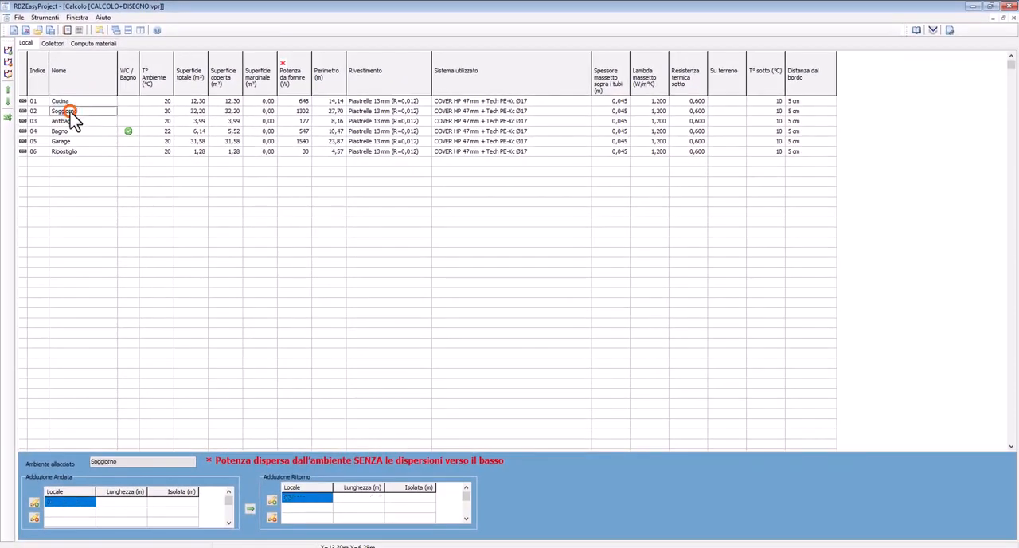
left_click(68, 120)
left_click(70, 130)
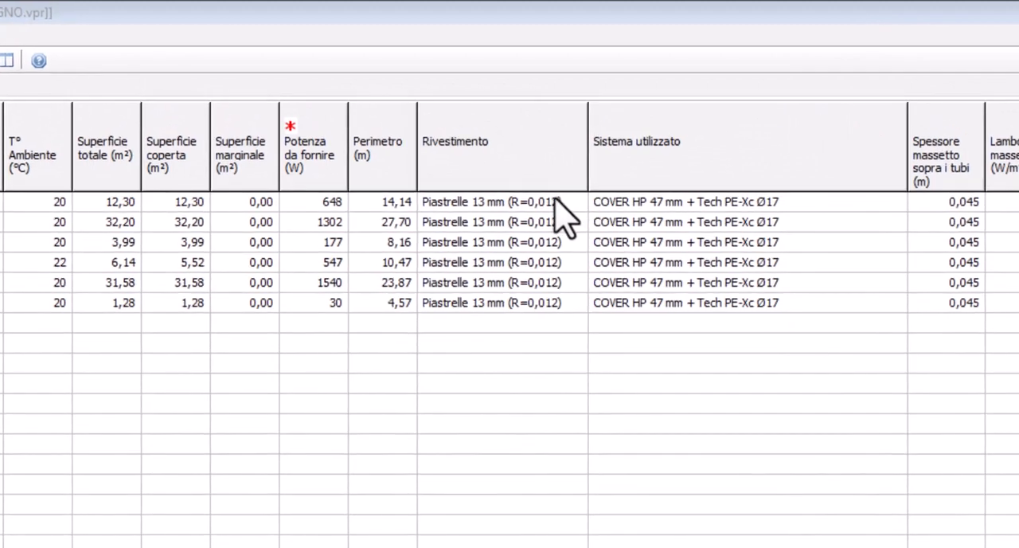
Set the kitchen's floor covering to Listoni 12 mm (R=0,071) and apply it to every room in the project
left_click(471, 203)
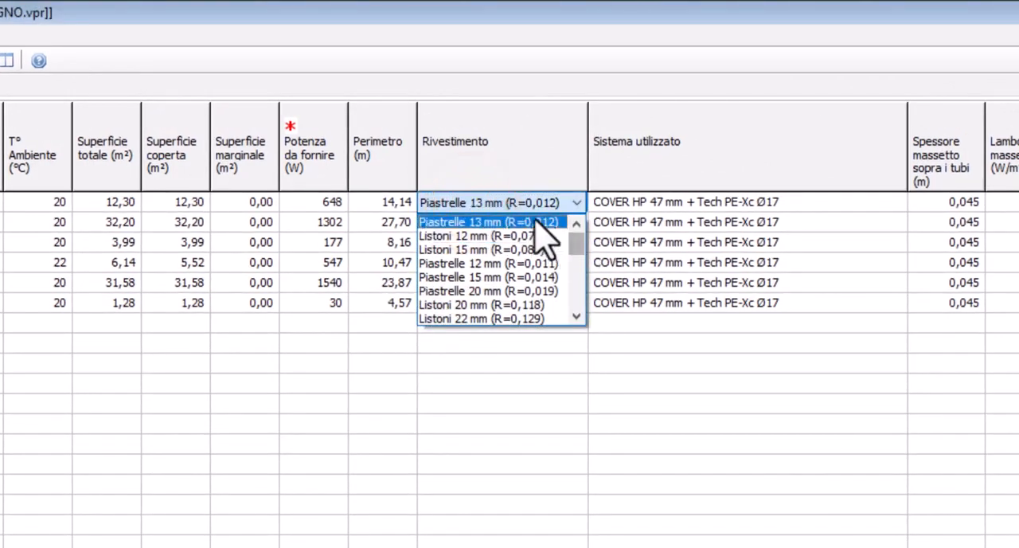
left_click(543, 238)
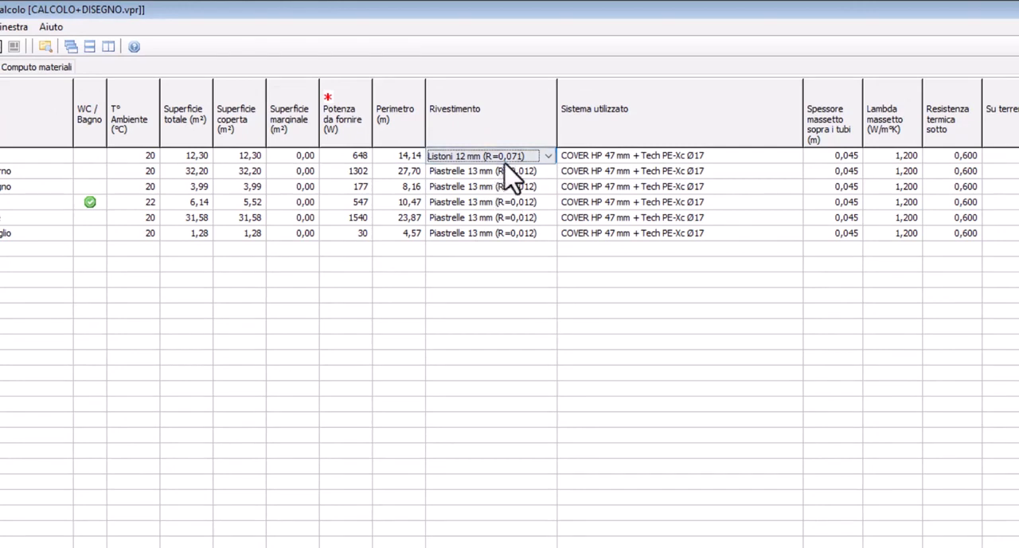
key("ctrl+Return")
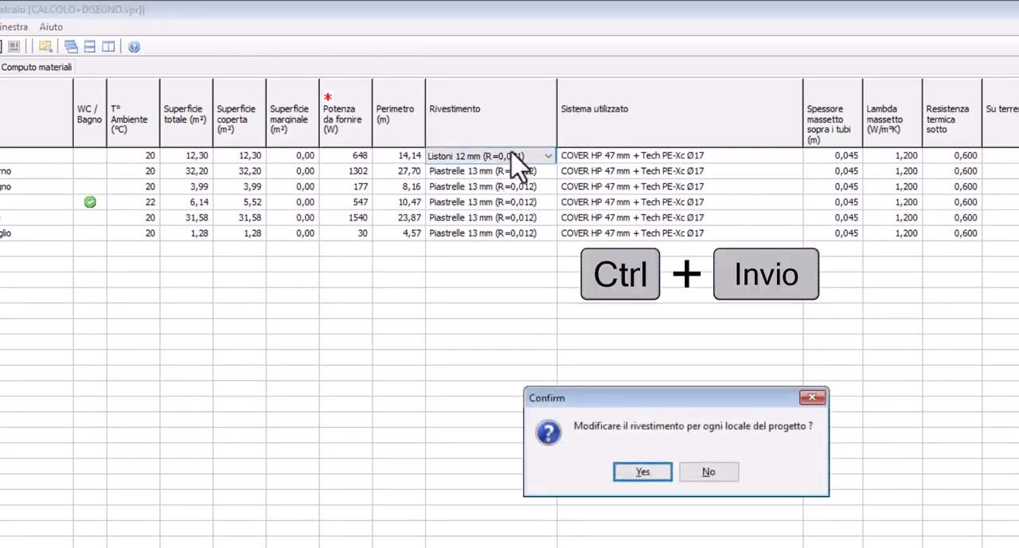
left_click(643, 471)
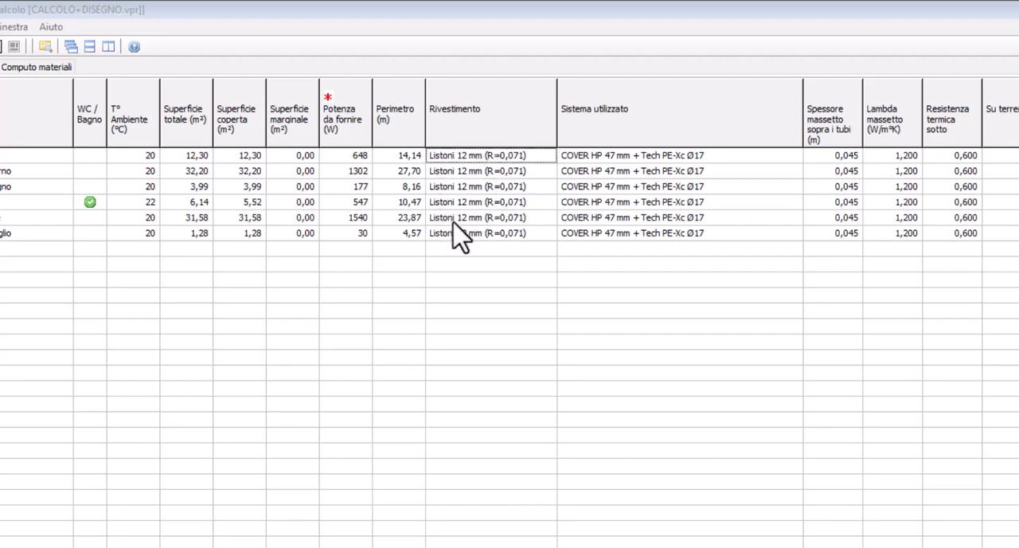
Set the kitchen's floor covering to Piastrelle 13 mm (R=0,012) and apply it to every room in the project
left_click(510, 157)
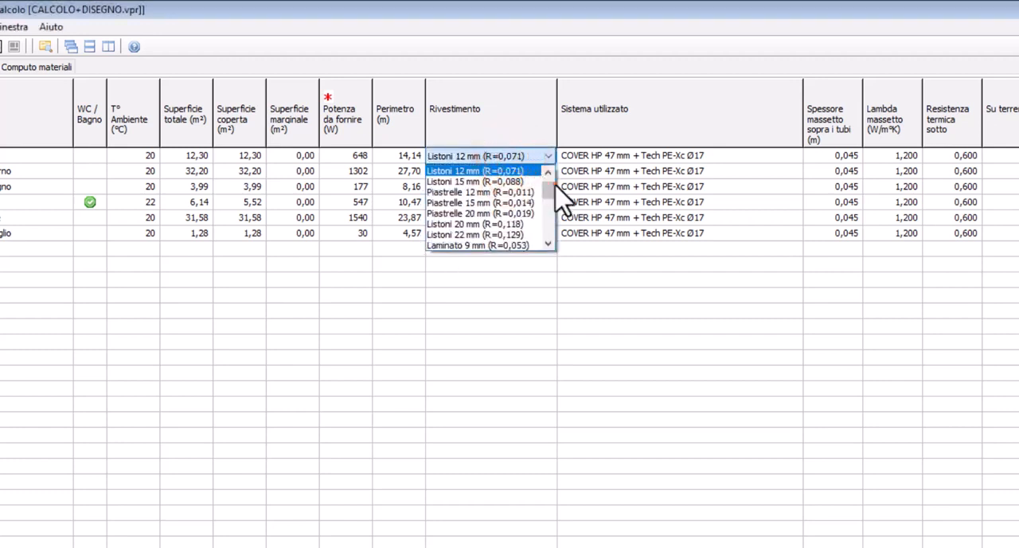
mouse_move(549, 188)
left_mouse_down()
mouse_move(546, 242)
mouse_move(545, 183)
left_mouse_up()
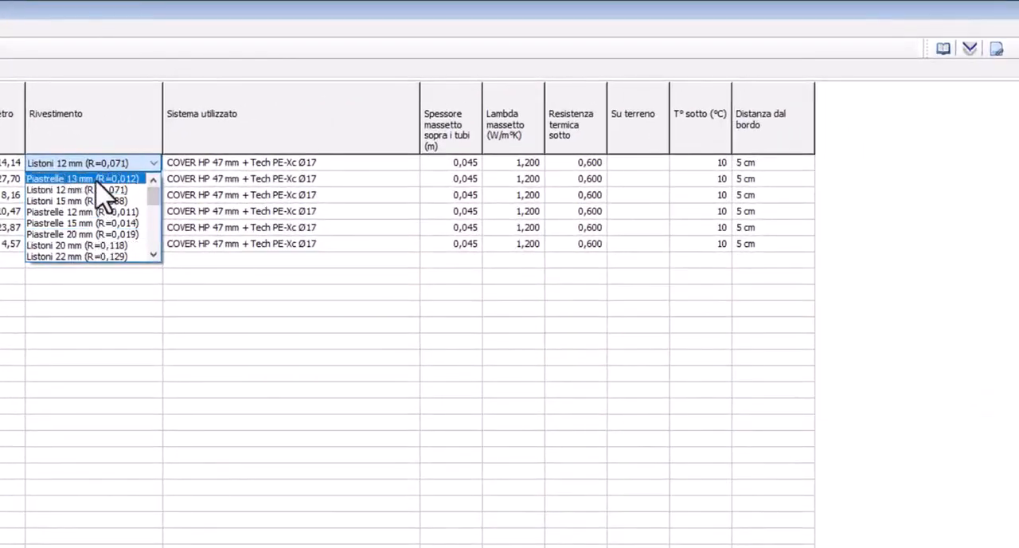
left_click(96, 180)
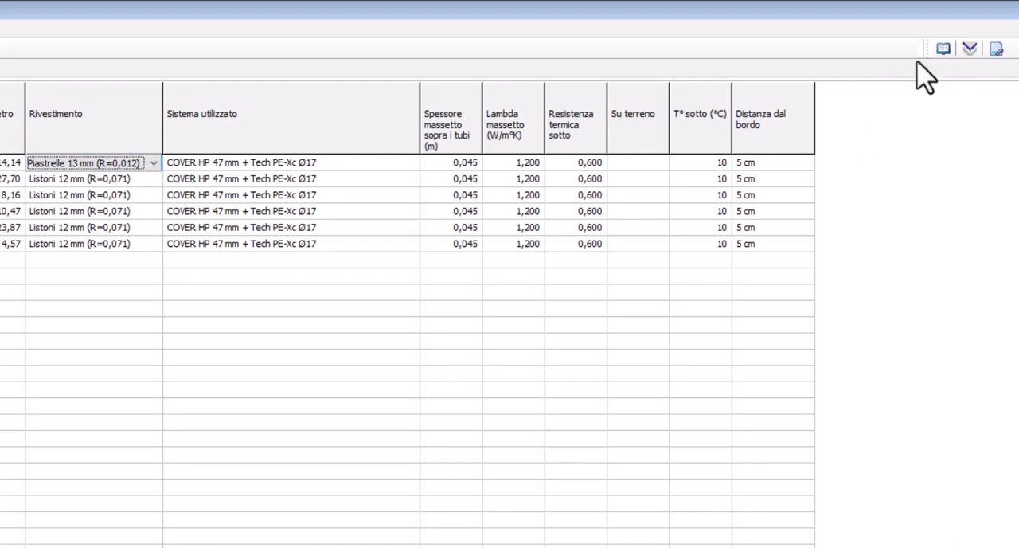
left_click(970, 51)
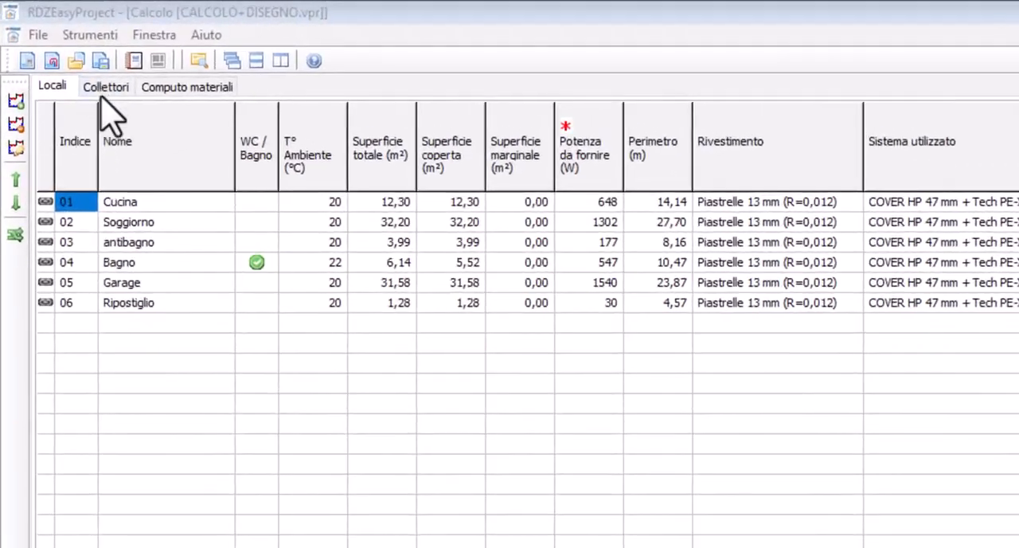
Show the project's collectors and start the system dimensioning according to EN-1264
left_click(54, 42)
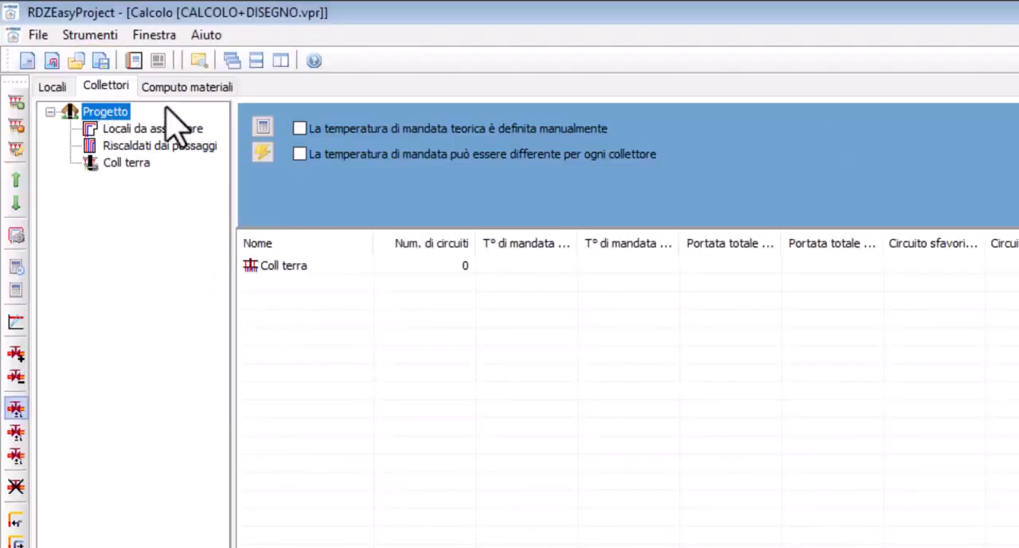
double_click(276, 260)
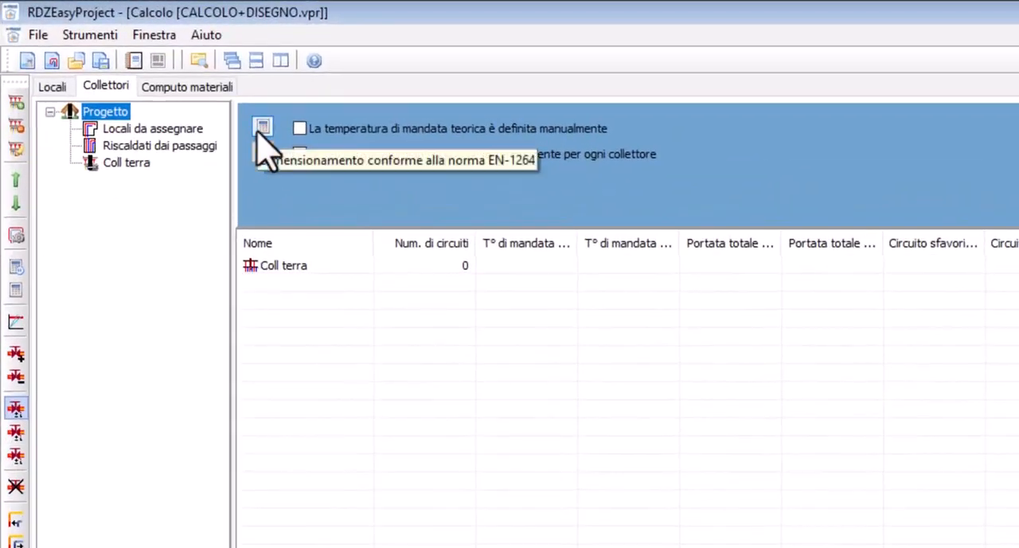
left_click(260, 126)
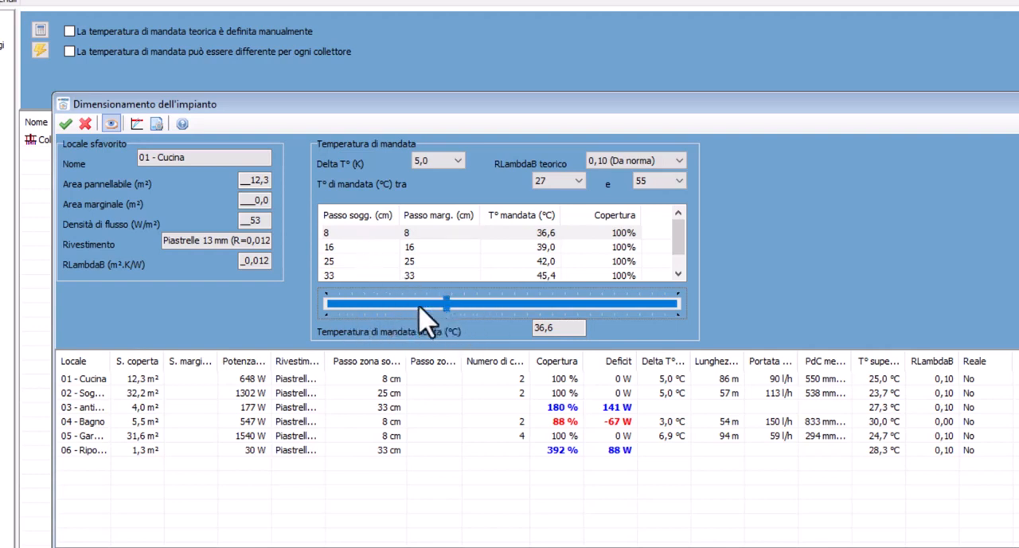
Try supply temperatures around 37 °C in the dimensioning, fine-tuning the value in 0,1 °C steps
left_click(444, 314)
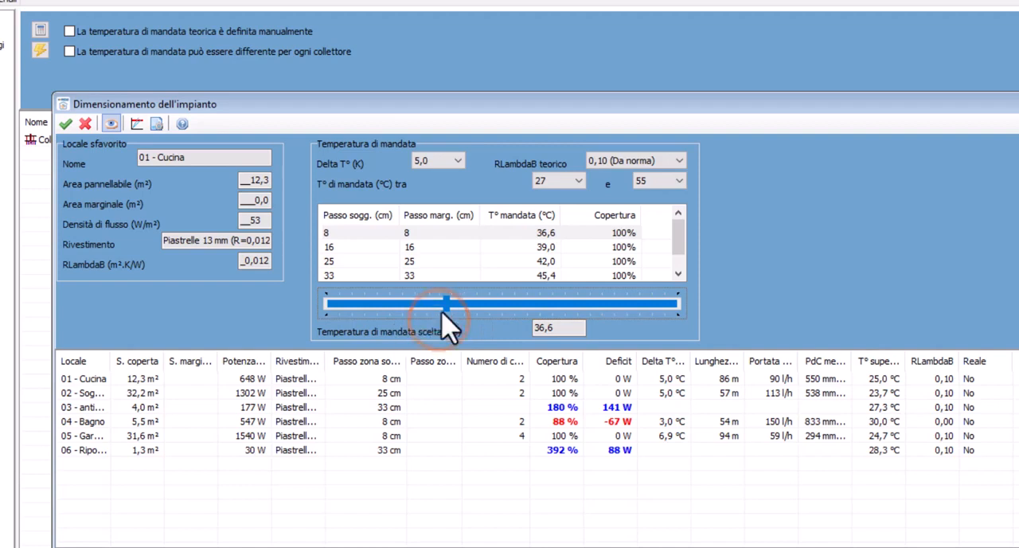
scroll(444, 312, "up", 1)
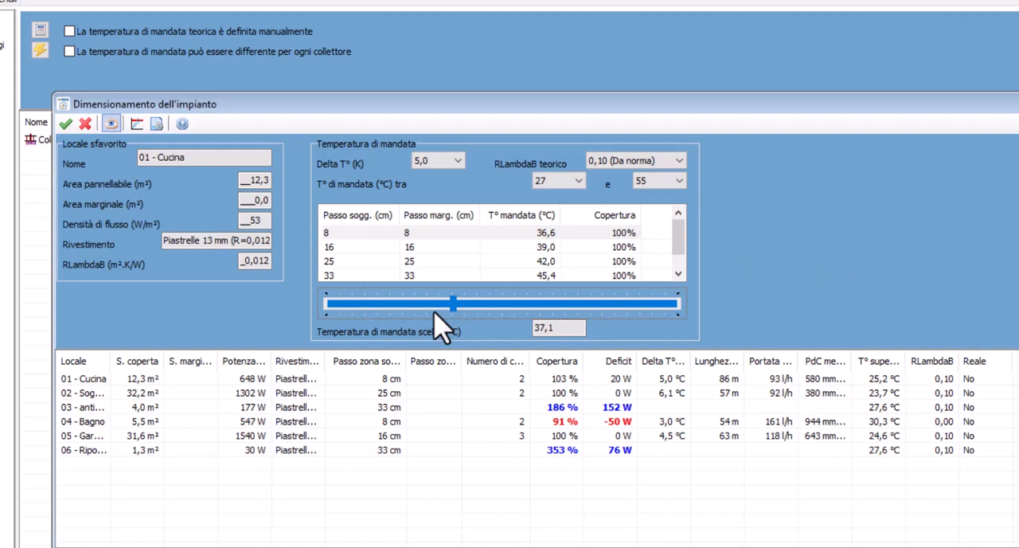
key("Left")
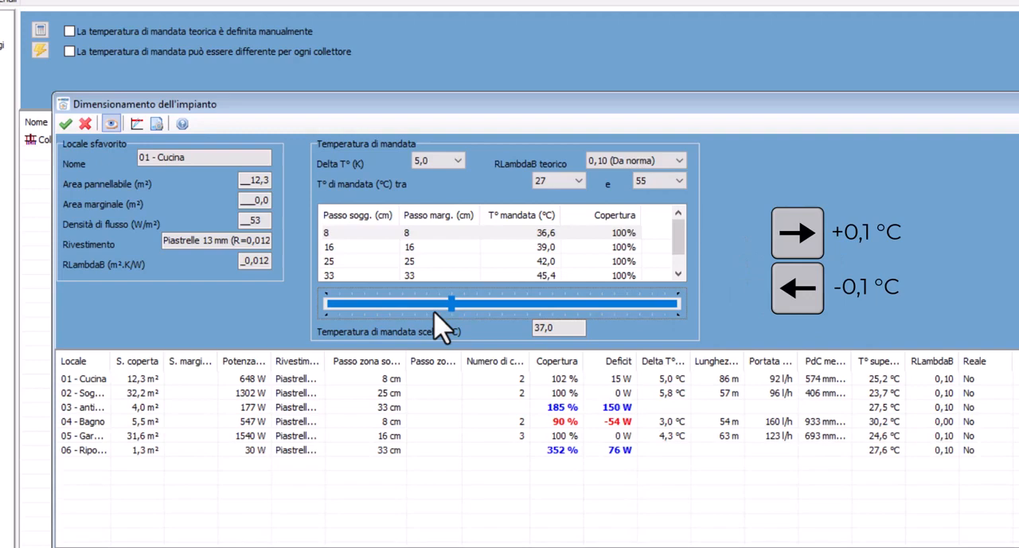
key("Left")
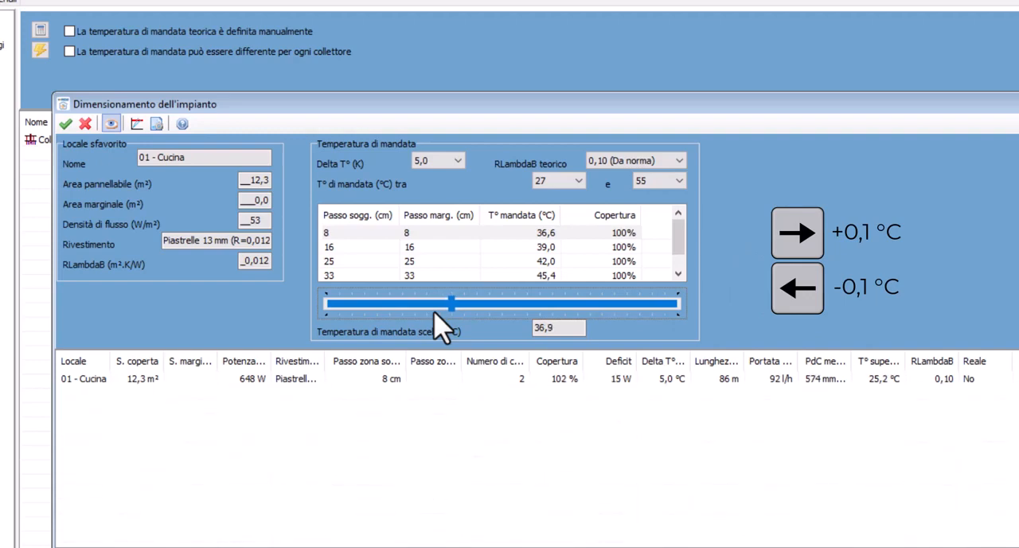
key("Right")
key("Right")
key("Right")
key("Right")
key("Right")
key("Right")
key("Right")
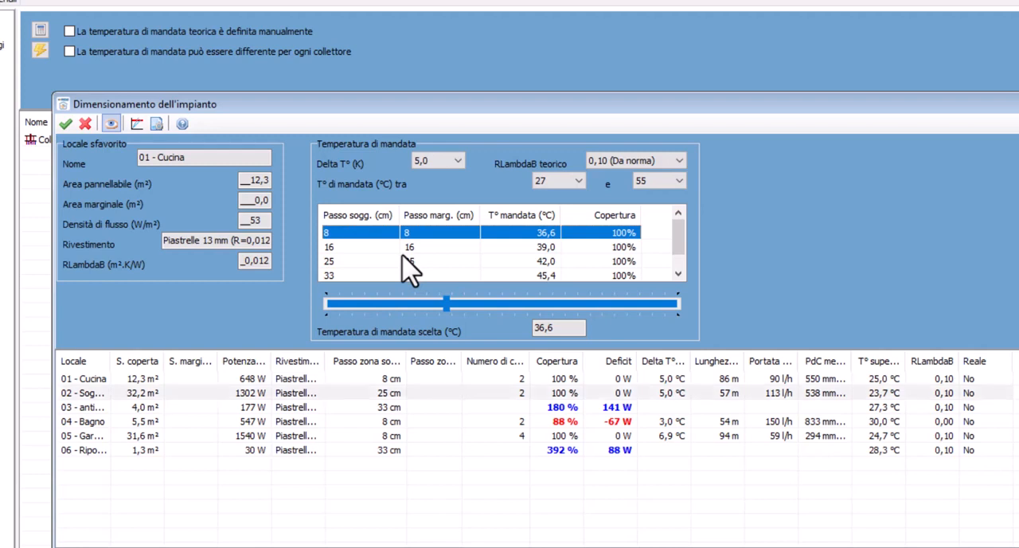
Compare the 8 and 16 cm laying pitches, and try the real floor-covering resistance for the anteroom at the 16 cm pitch
left_click(342, 249)
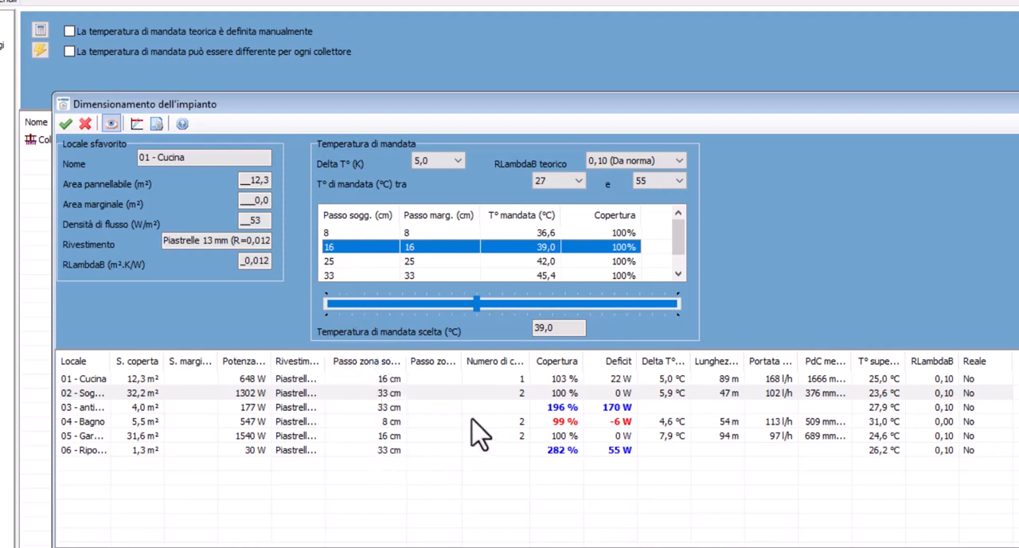
left_click(365, 231)
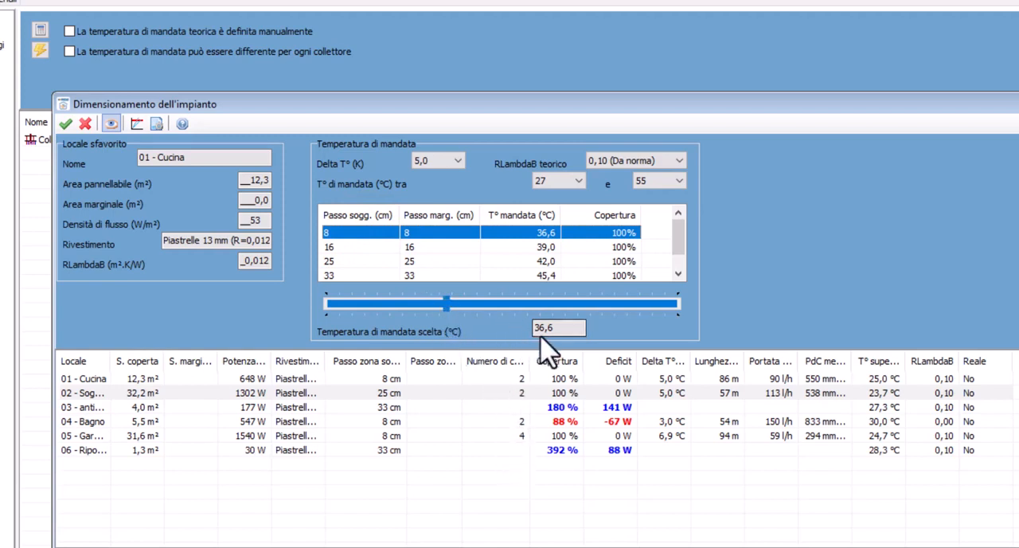
left_click(380, 247)
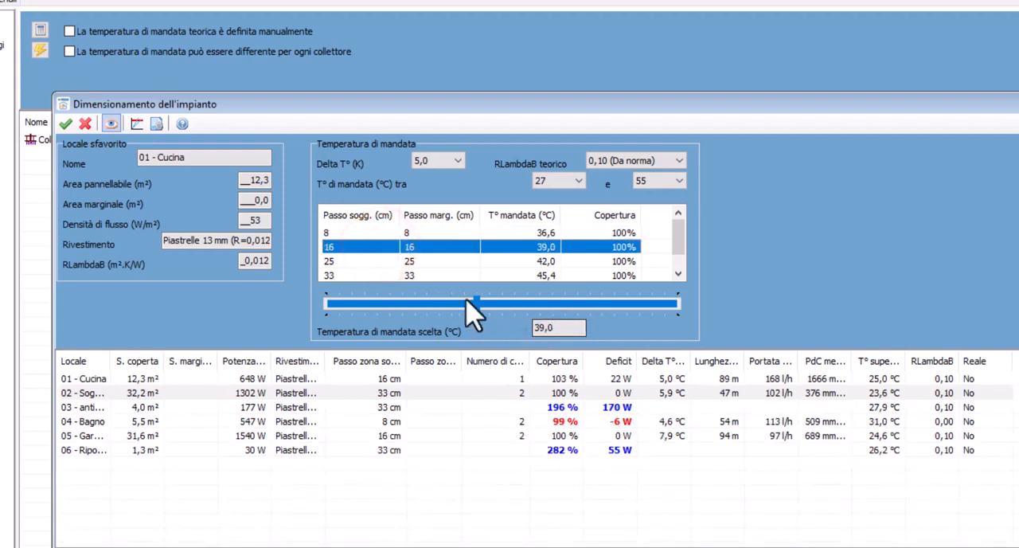
left_click(970, 406)
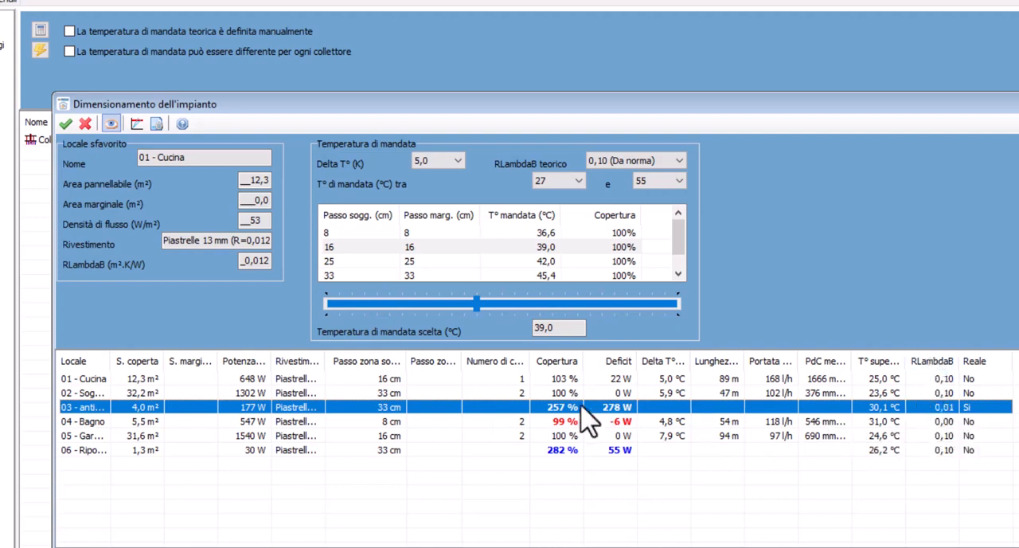
left_click(970, 406)
Choose the 8 cm laying pitch with a 36,6 °C supply temperature and confirm the system dimensioning
left_click(355, 232)
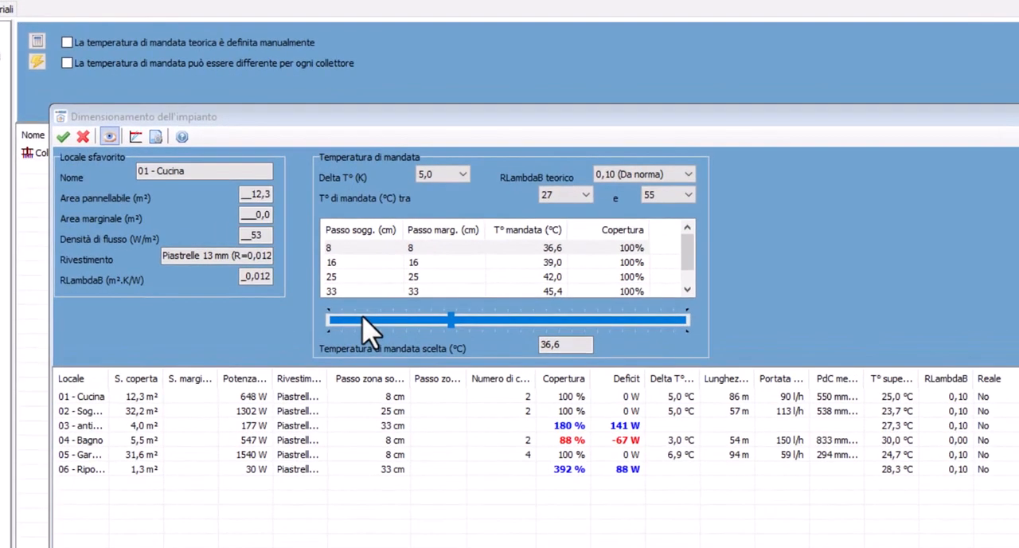
left_click(336, 261)
left_click(338, 248)
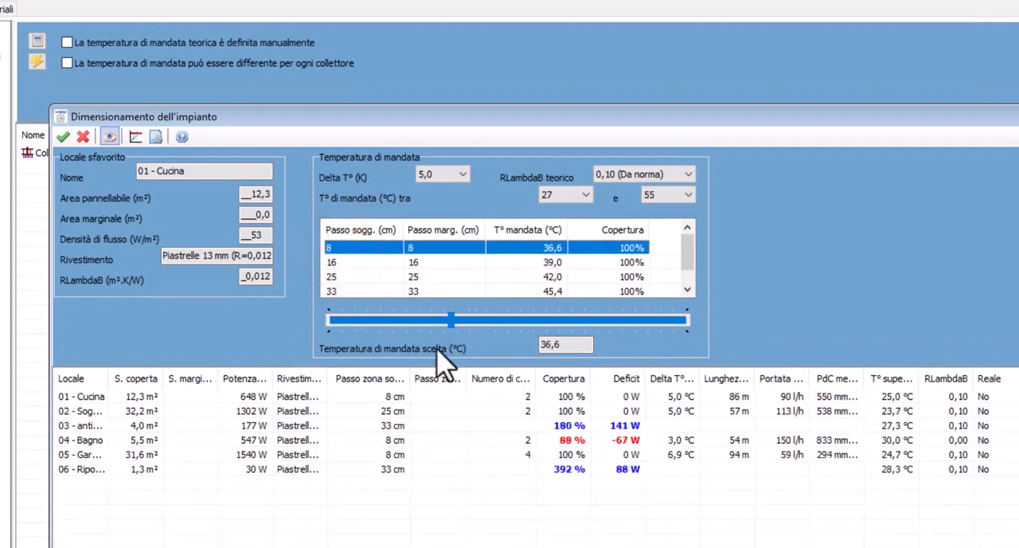
left_click(63, 136)
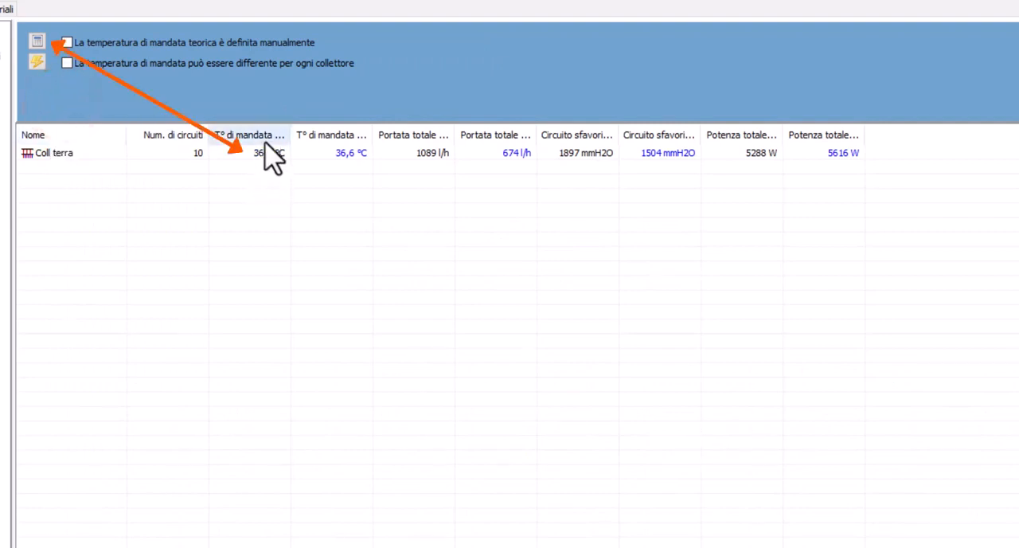
Widen the collector table's theoretical and real supply temperature columns to show their full headings, and open the additional supply temperature settings
left_click_drag(290, 133, 329, 127)
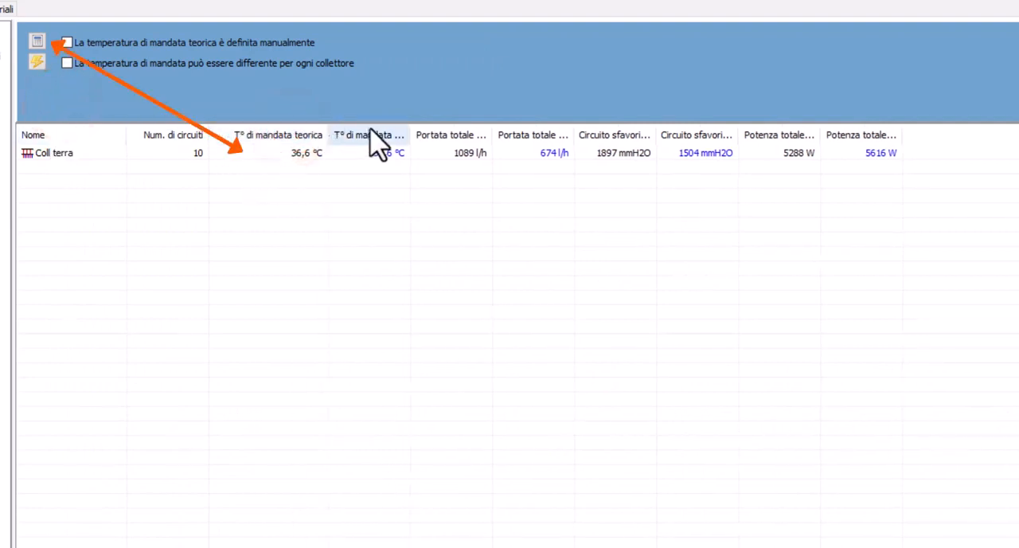
mouse_move(412, 130)
left_mouse_down()
mouse_move(460, 125)
mouse_move(437, 127)
left_mouse_up()
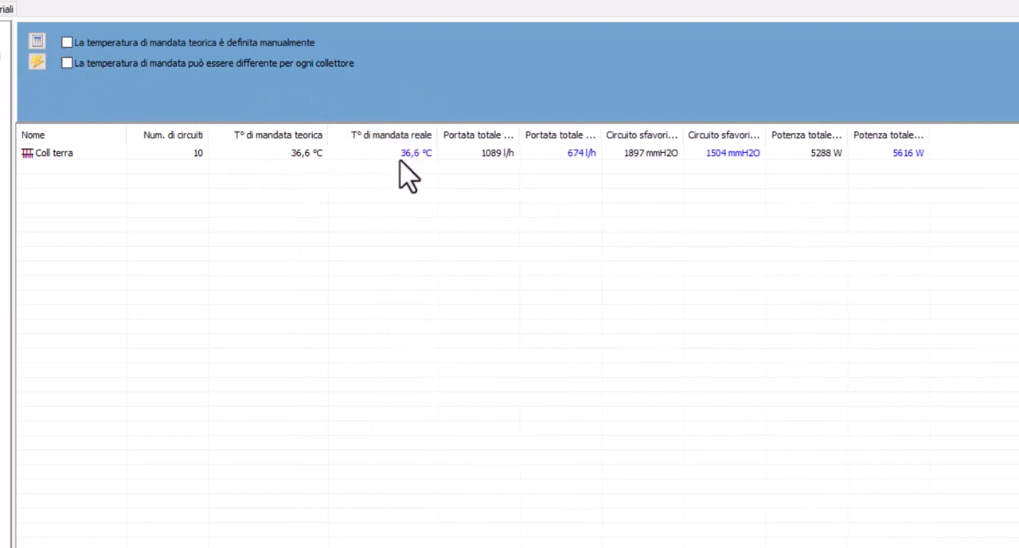
left_click(35, 67)
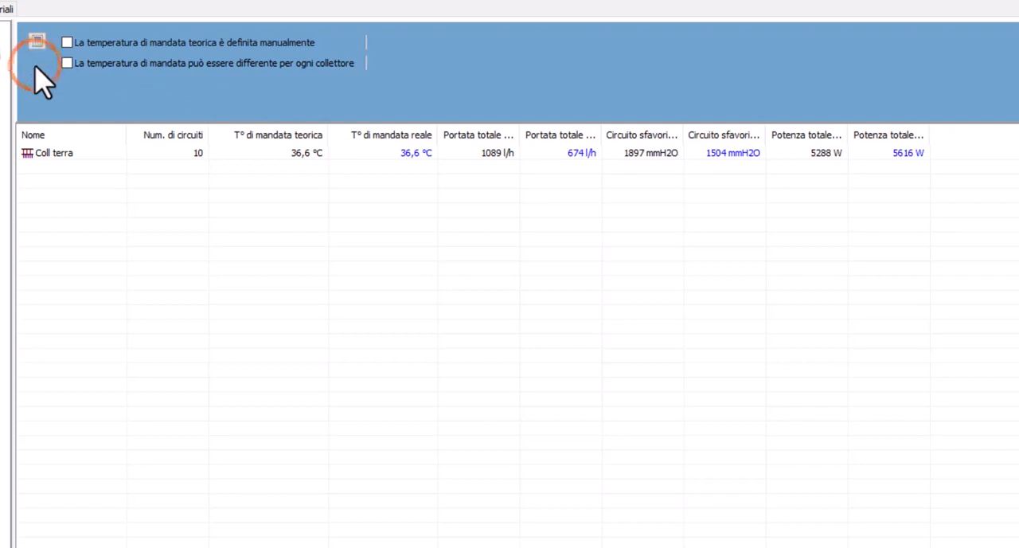
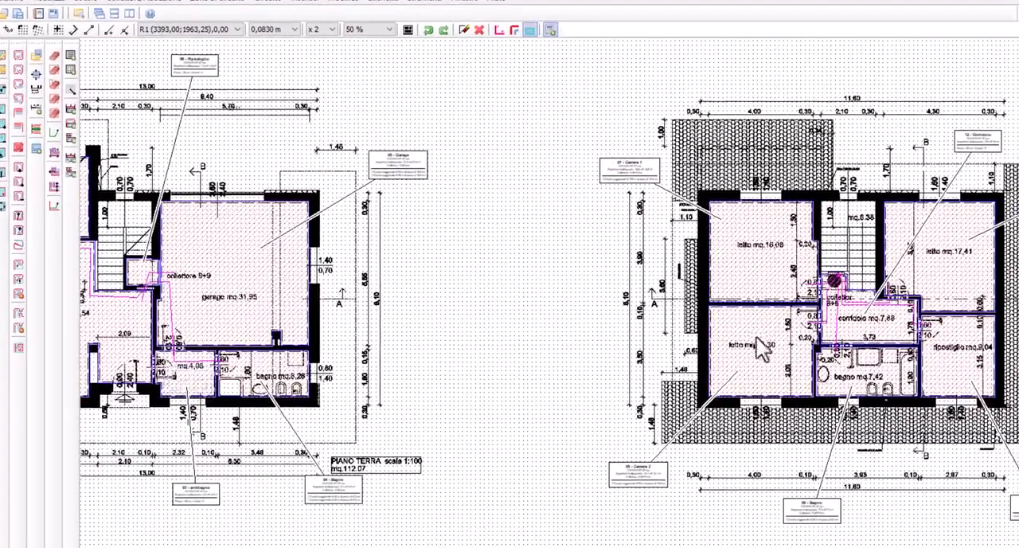
Examine the Coll terra collector, comparing its theoretical data with its real data
middle_click_drag(548, 300, 646, 296)
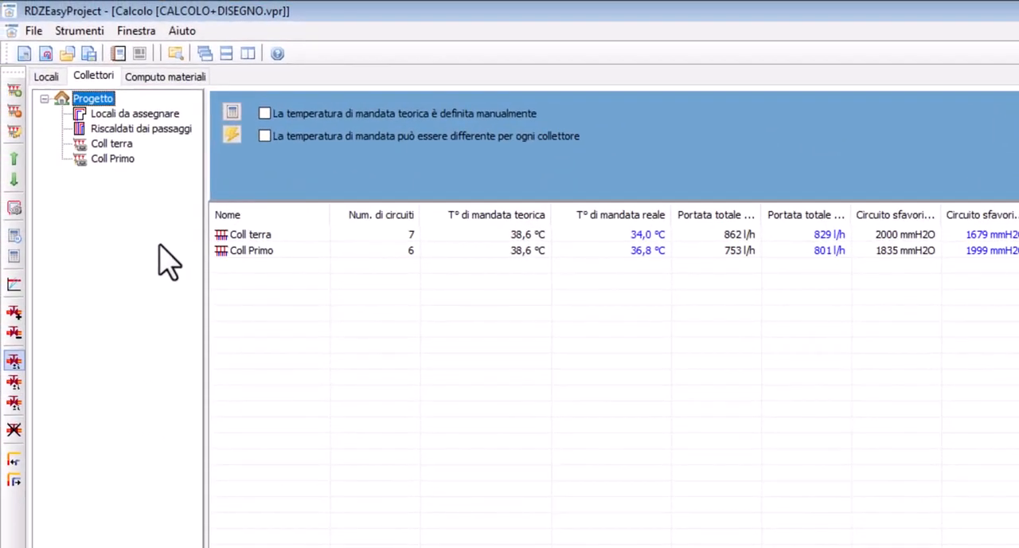
left_click(111, 144)
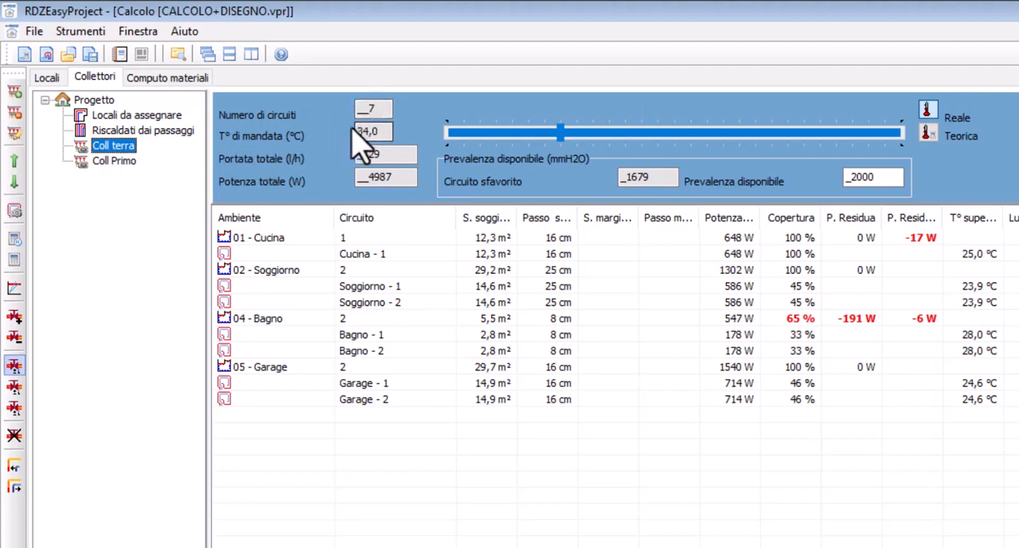
left_click(925, 133)
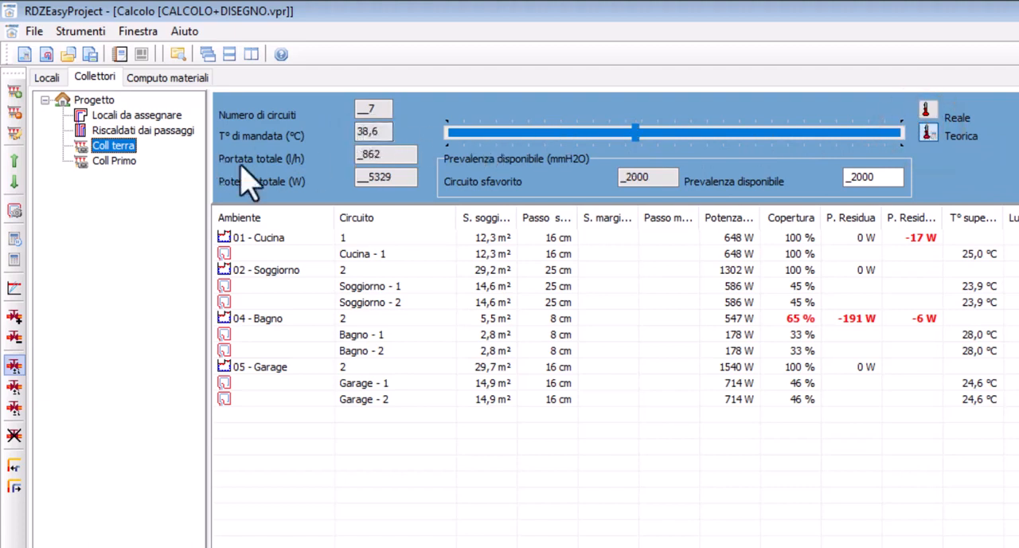
left_click(926, 109)
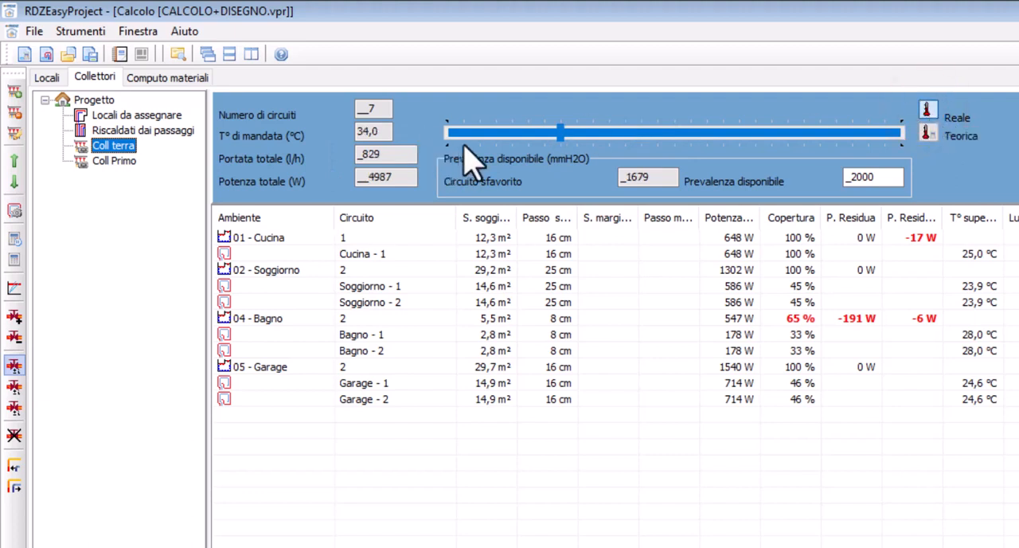
Raise Coll terra's real supply temperature to 35,5 °C and check the effect on Coll Primo
left_click(552, 145)
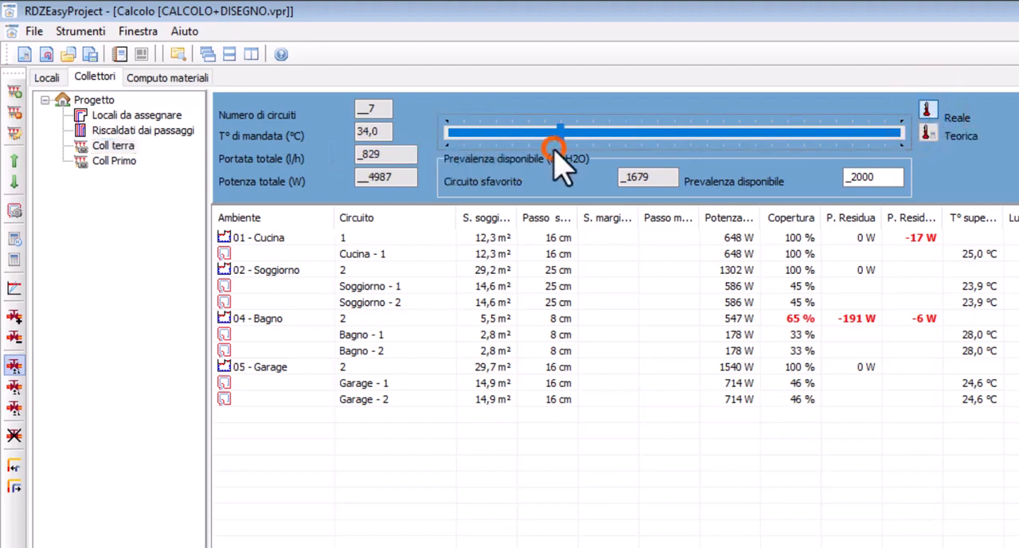
key("Right")
key("Right")
key("Right")
key("Right")
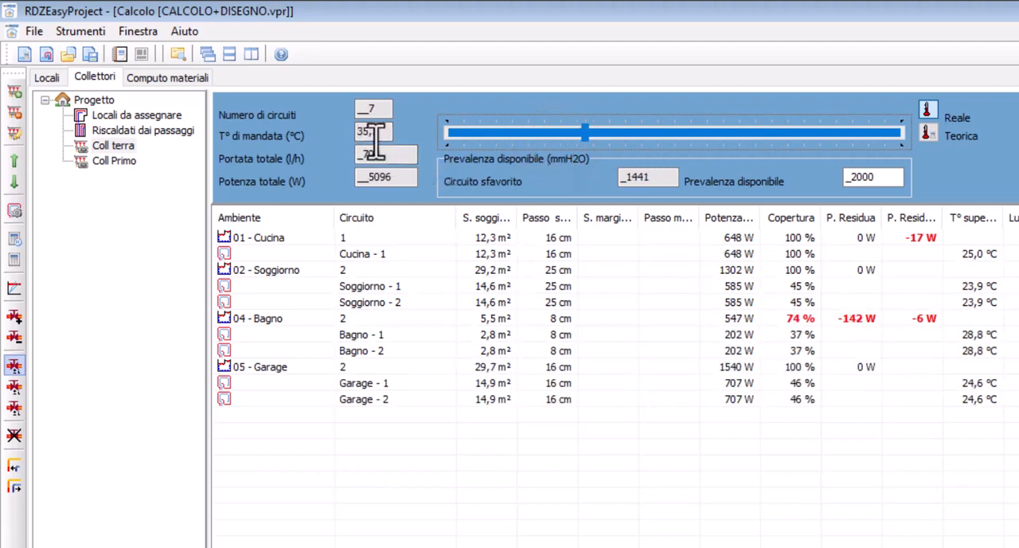
left_click(118, 161)
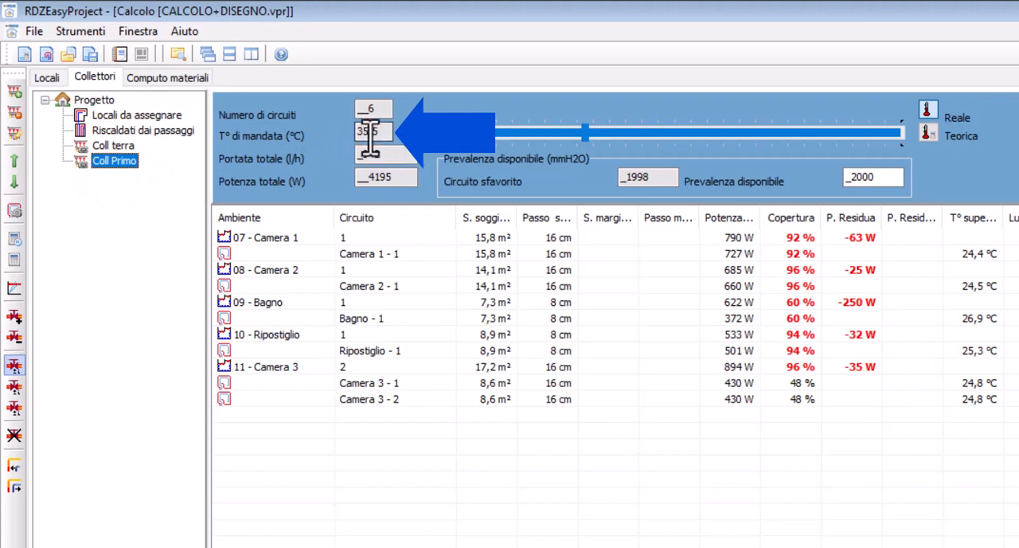
Allow a different supply temperature for each collector in the project, and calculate it automatically for Coll terra and Coll Primo
left_click(88, 101)
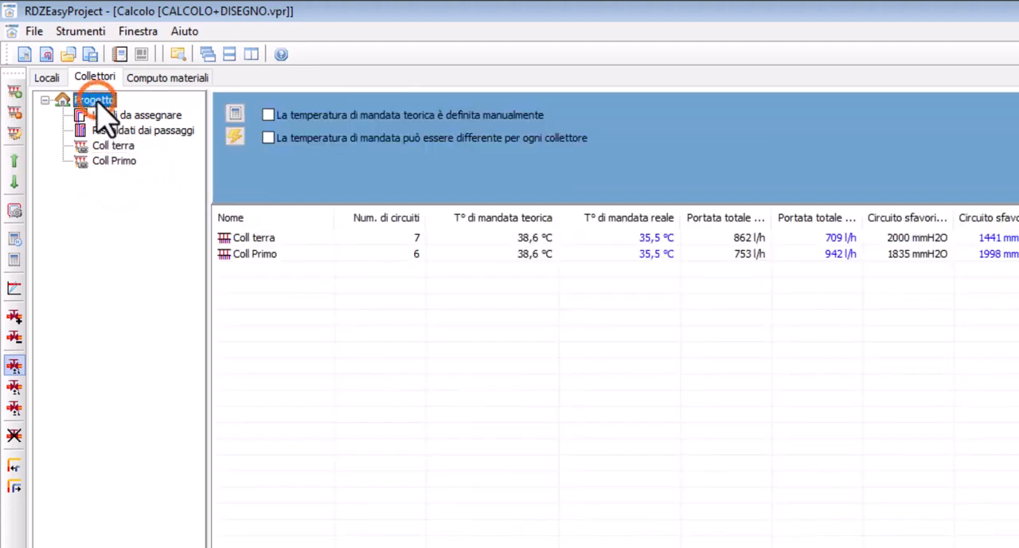
left_click(269, 138)
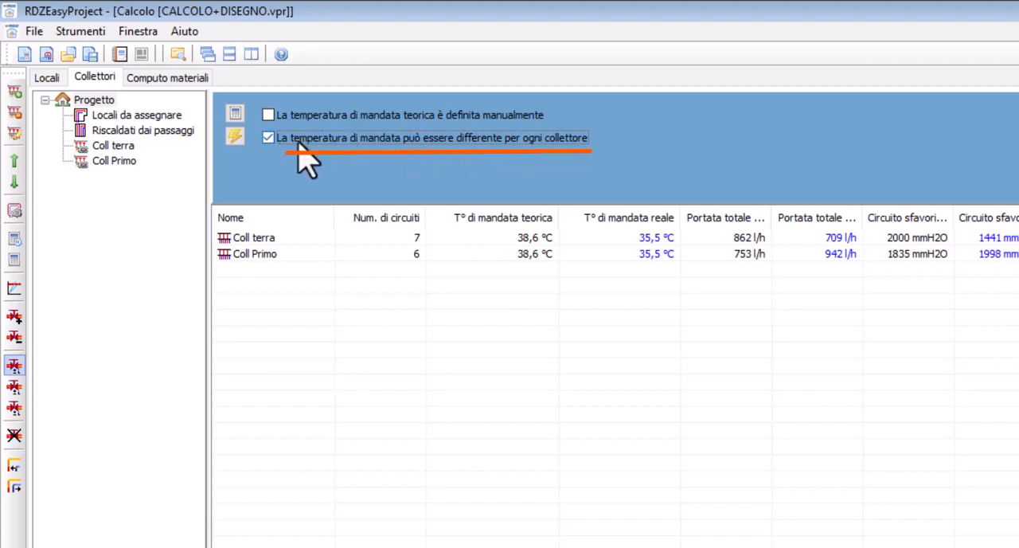
left_click(118, 148)
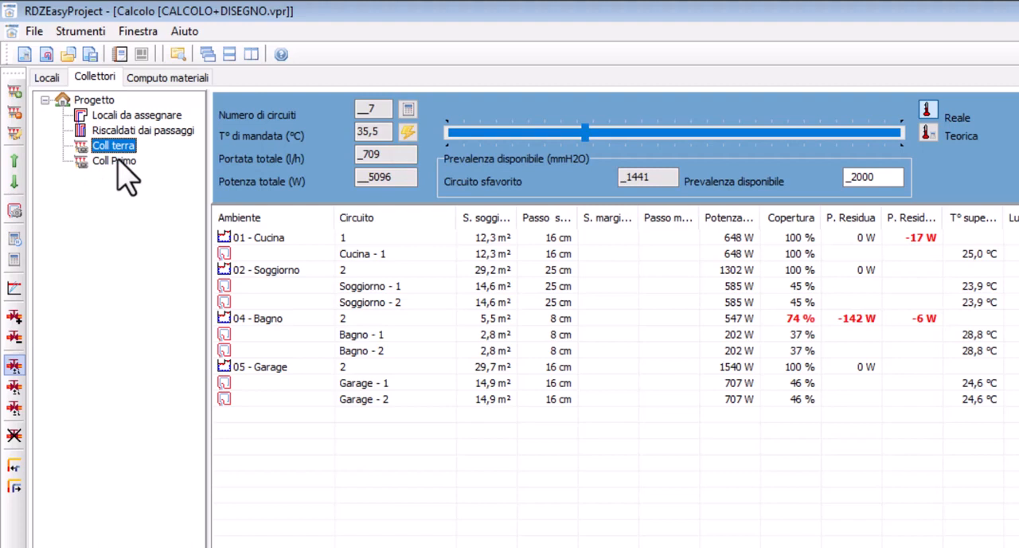
left_click(407, 133)
left_click(113, 161)
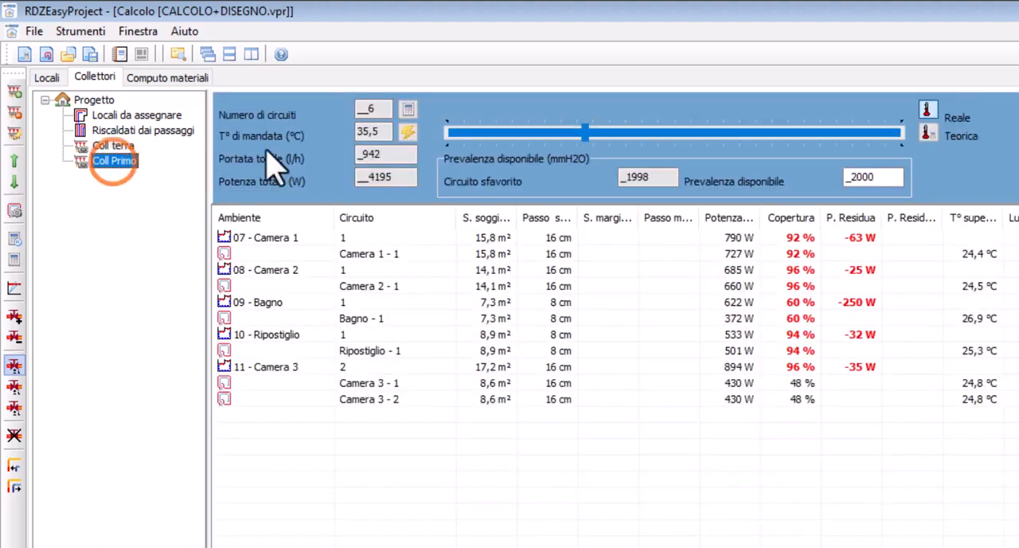
left_click(408, 132)
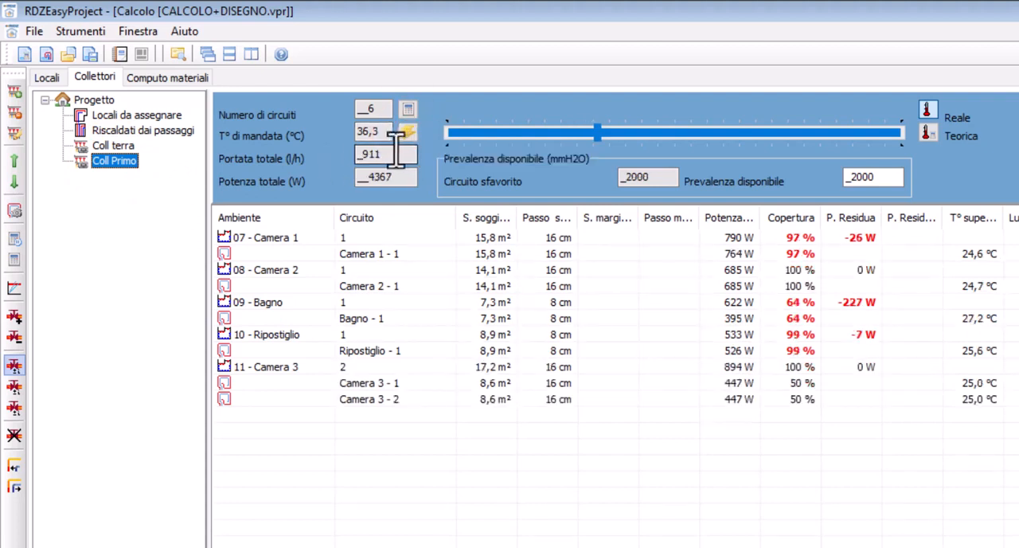
Fine-tune Coll terra's real supply temperature to 33,9 °C
left_click(593, 149)
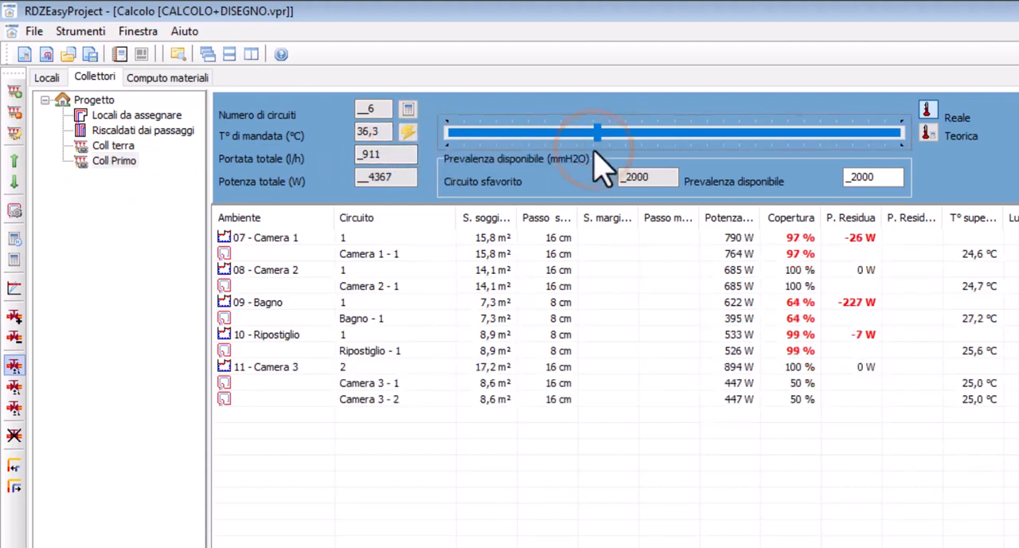
left_click(115, 145)
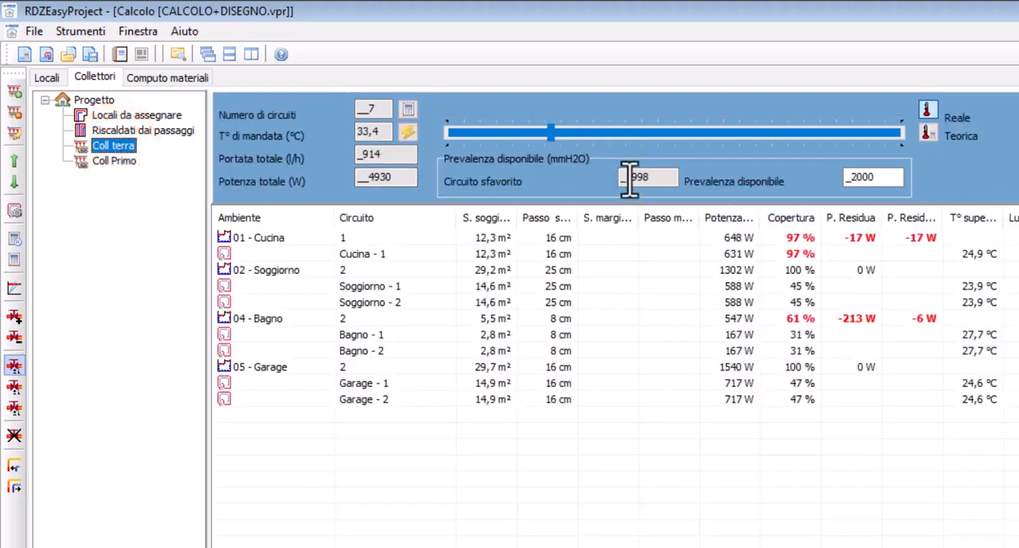
left_click(550, 144)
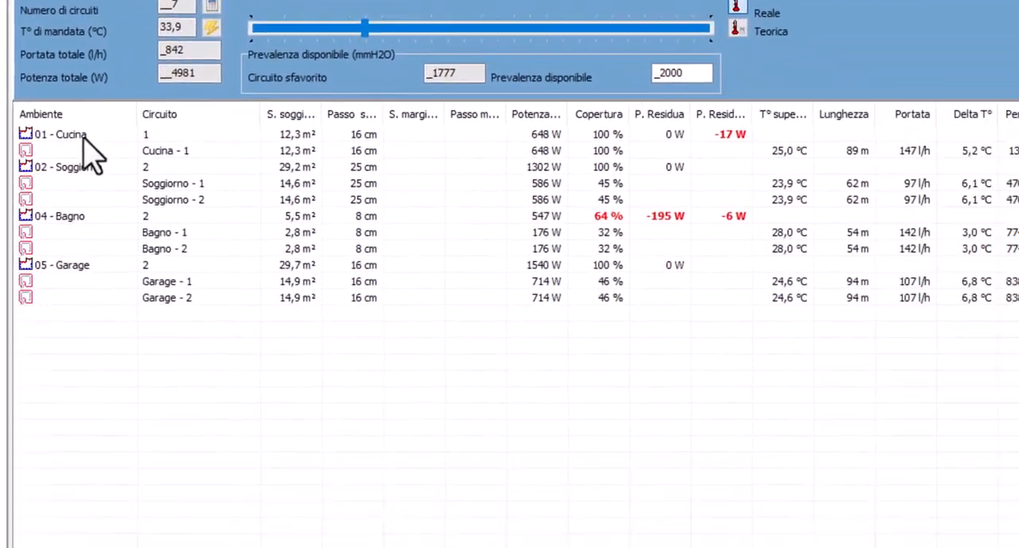
Examine the supply and return feed lines of circuit 1 in the Cucina room's circuit details, then close them
double_click(275, 240)
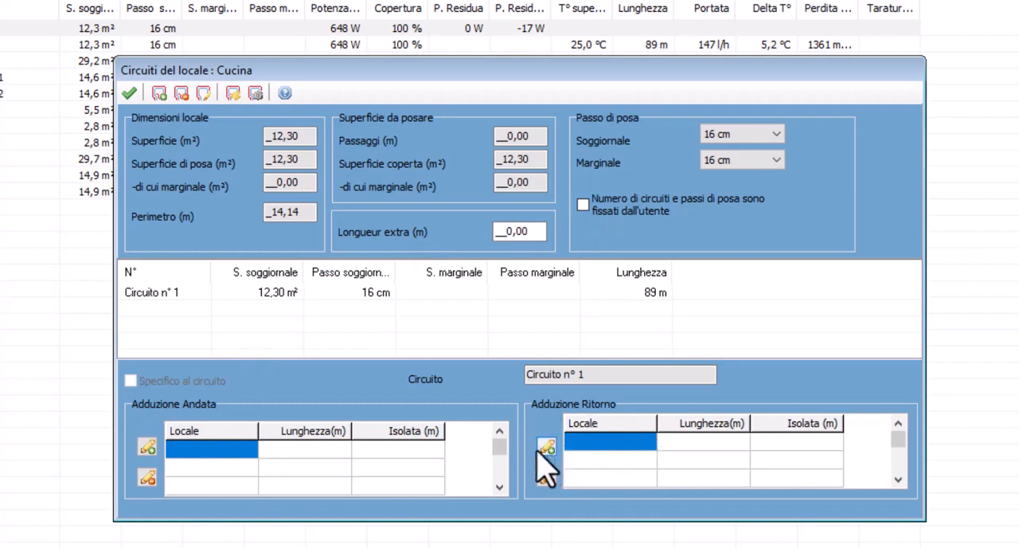
left_click(157, 294)
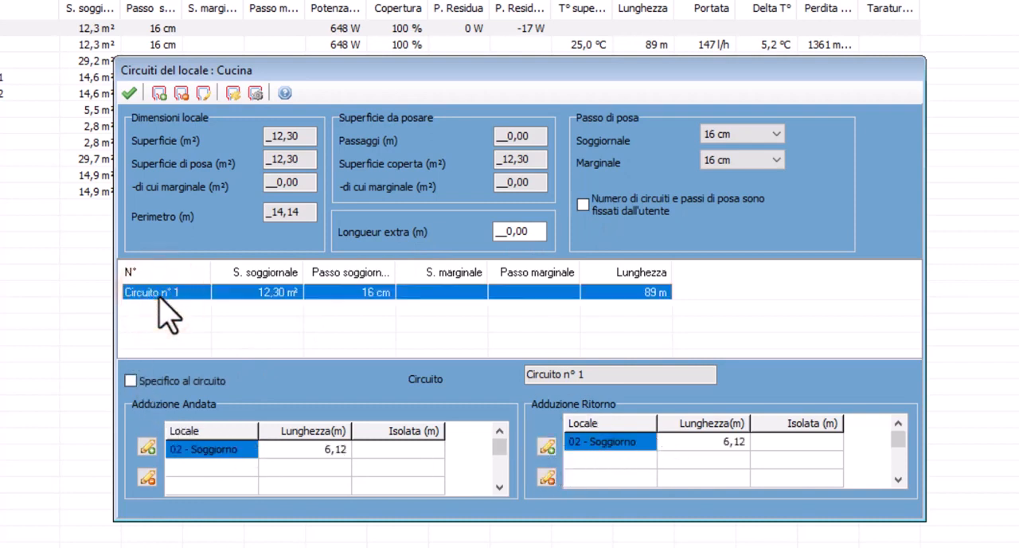
left_click(129, 381)
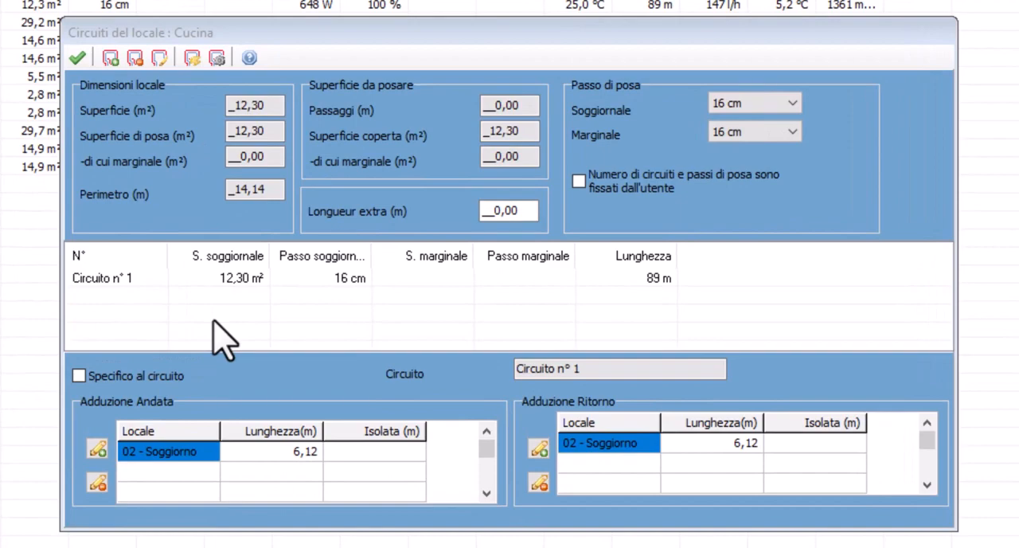
left_click(169, 34)
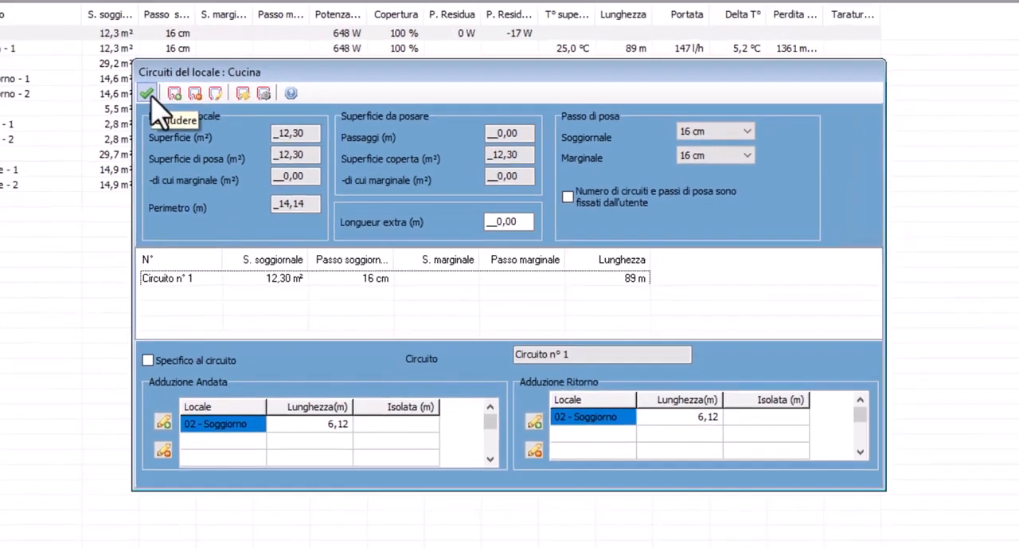
left_click(77, 57)
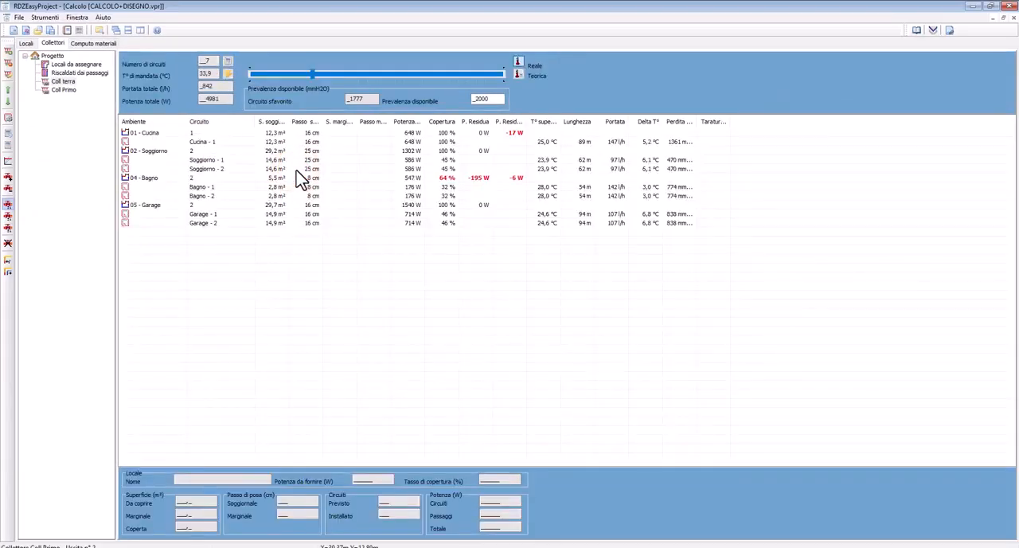
Look at the kitchen on the ground-floor drawing and return to the collector calculation
left_click(949, 33)
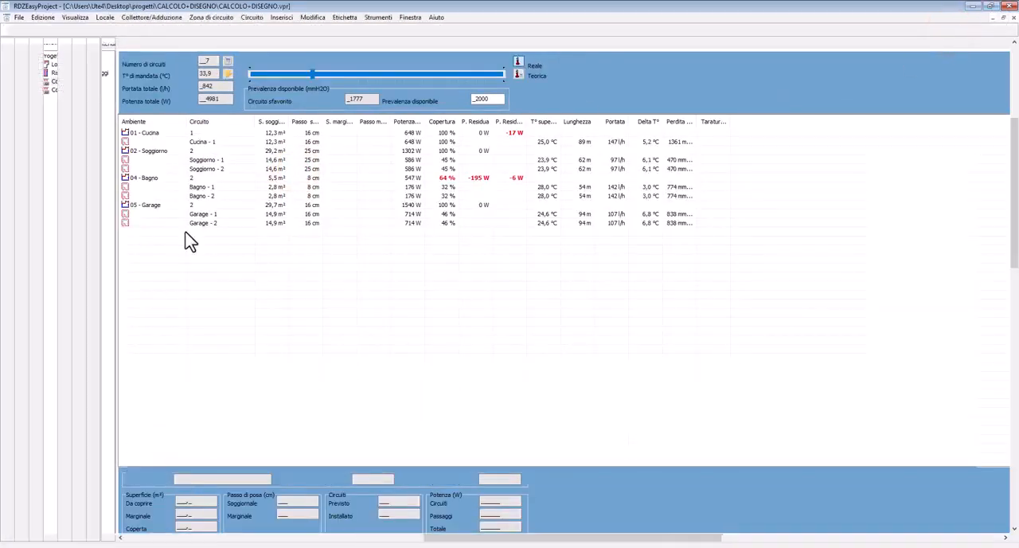
scroll(200, 236, "up", 3)
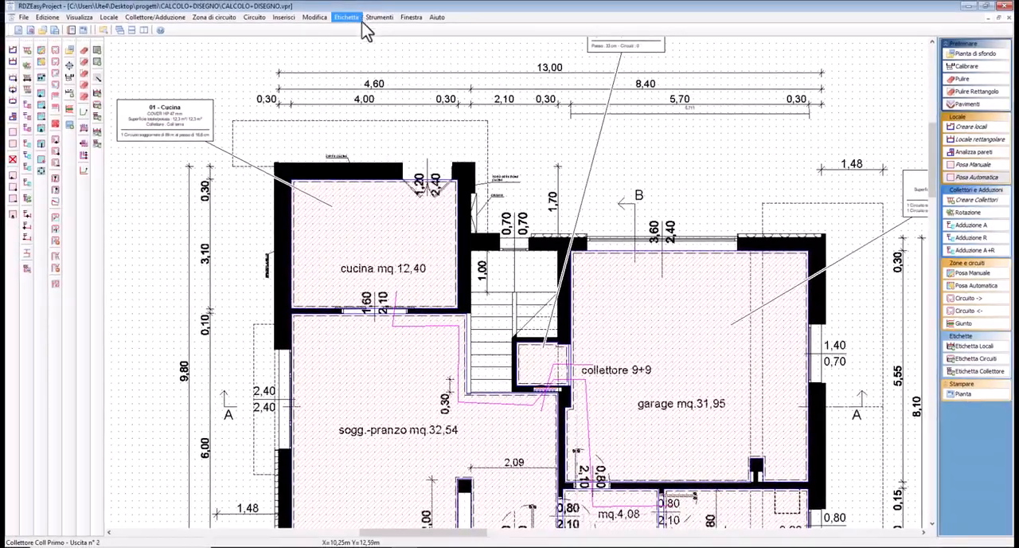
left_click(319, 247)
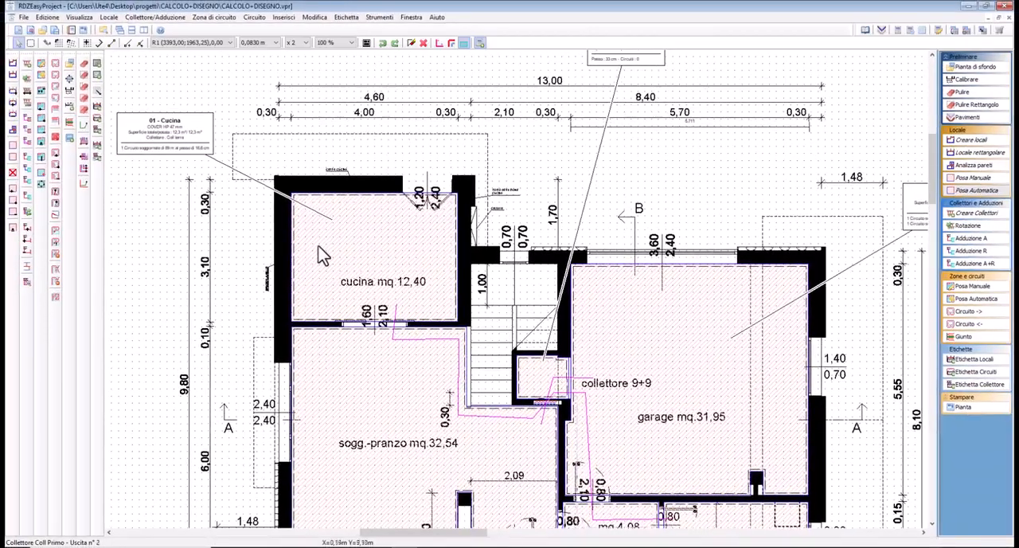
left_click(953, 30)
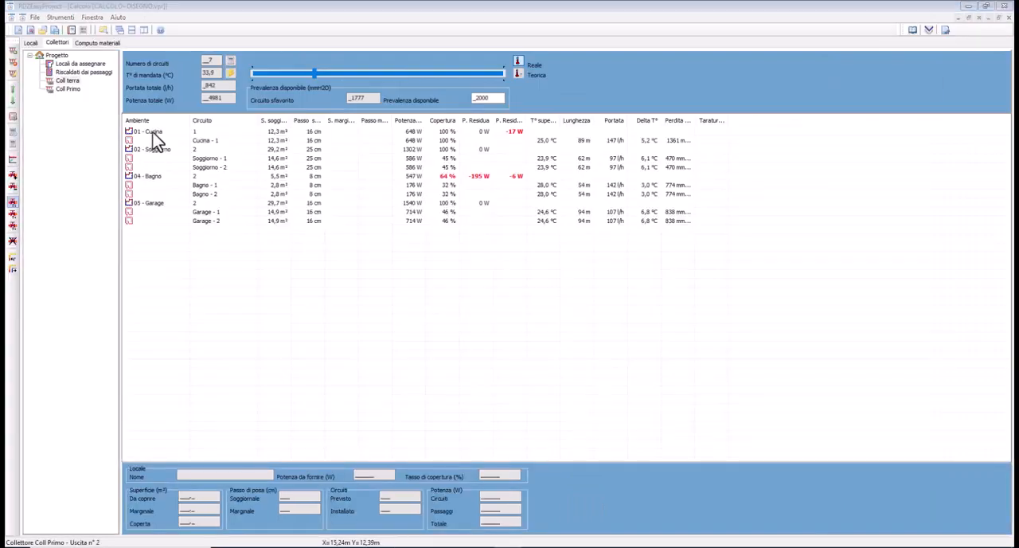
Add a marginal circuit with a surface of 6 m² to the Cucina room
double_click(153, 132)
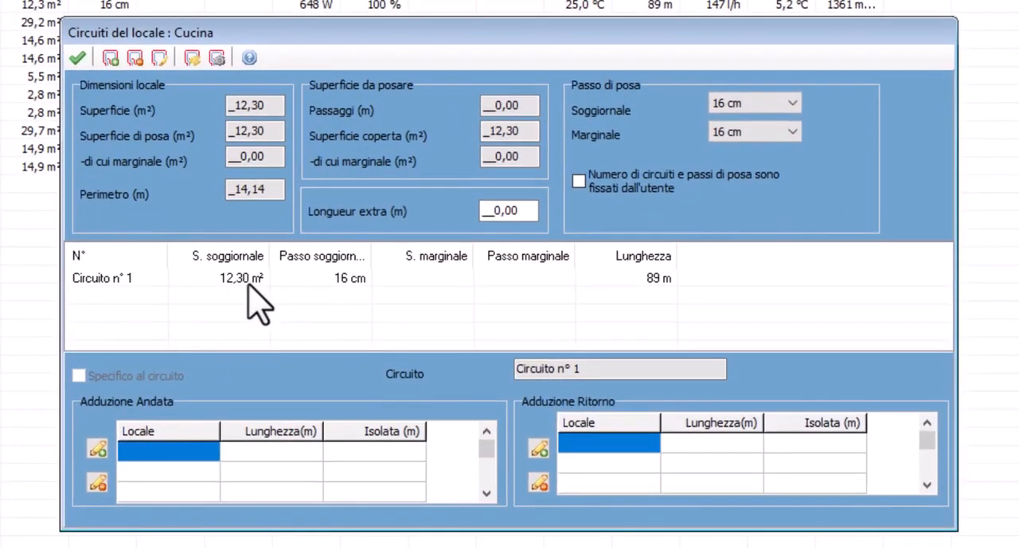
left_click(111, 58)
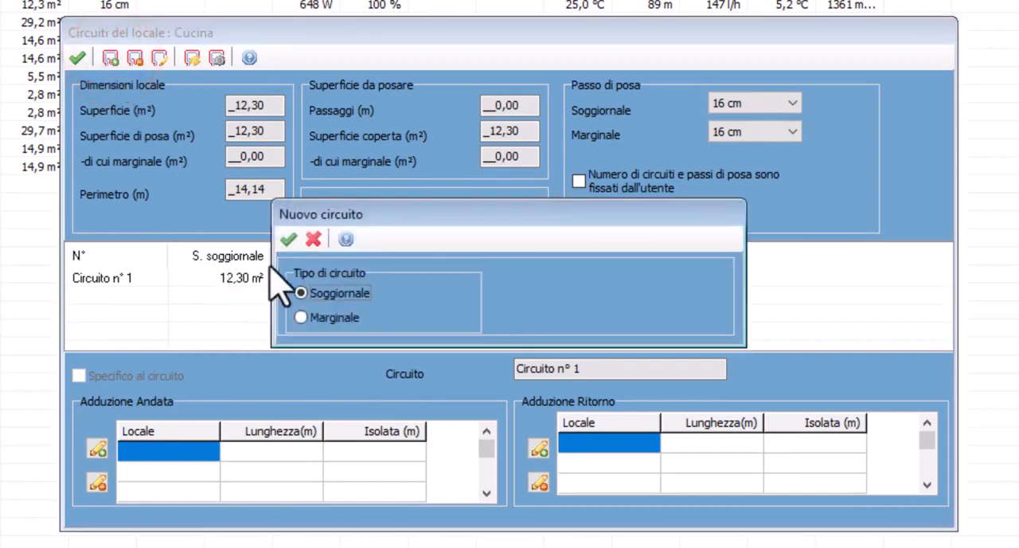
left_click(300, 317)
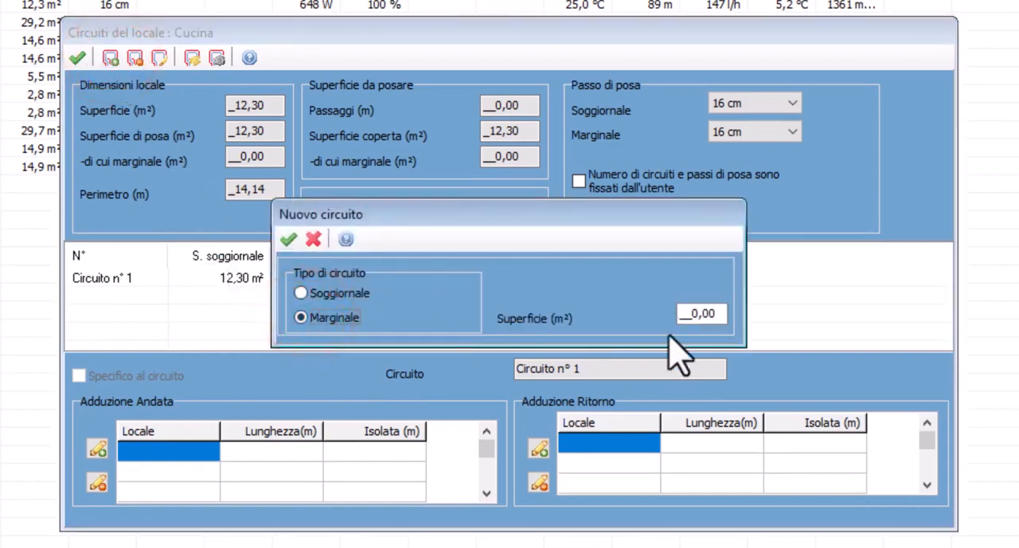
left_click(690, 312)
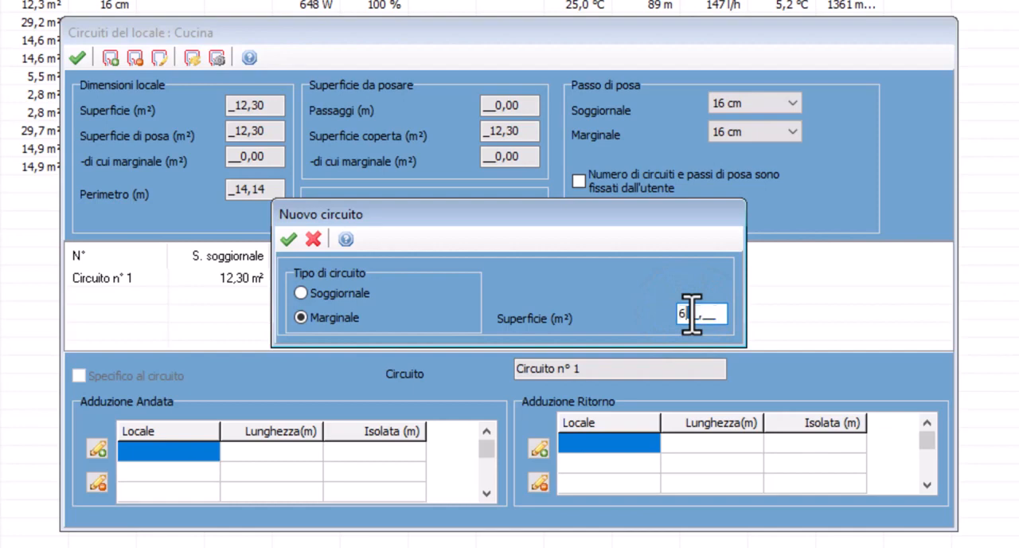
type("6")
left_click(288, 238)
Set the Cucina room's marginal laying pitch to 8 cm
left_click(753, 133)
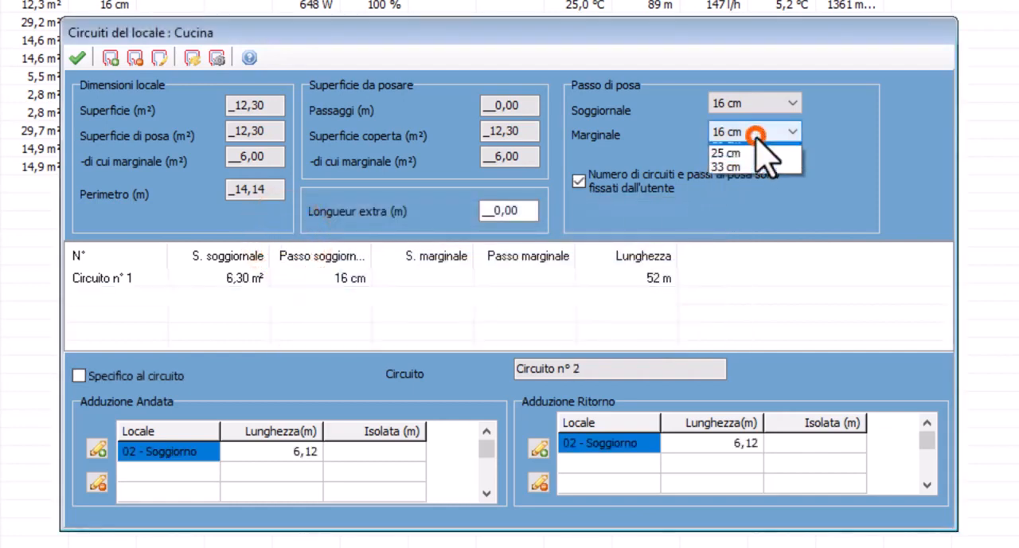
left_click(750, 131)
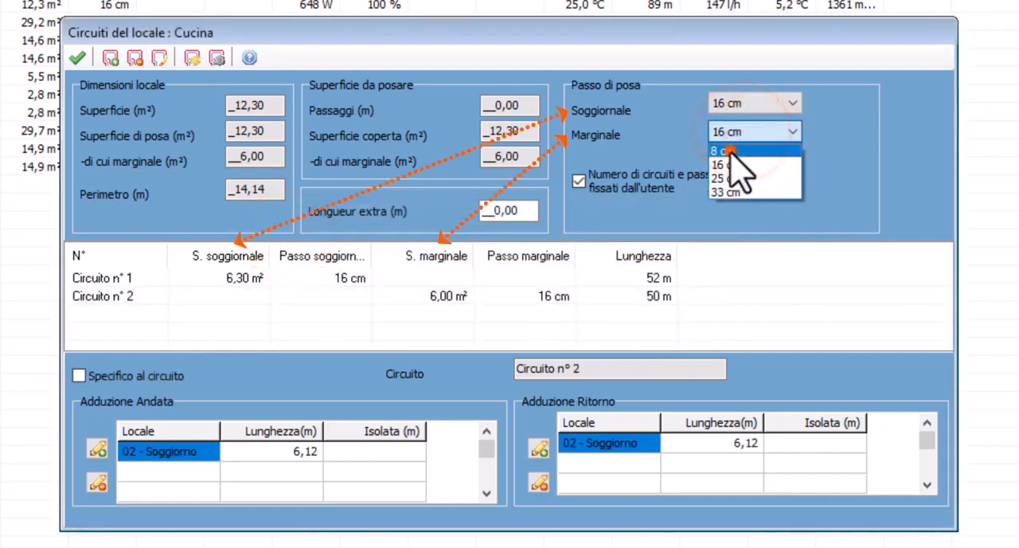
left_click(729, 150)
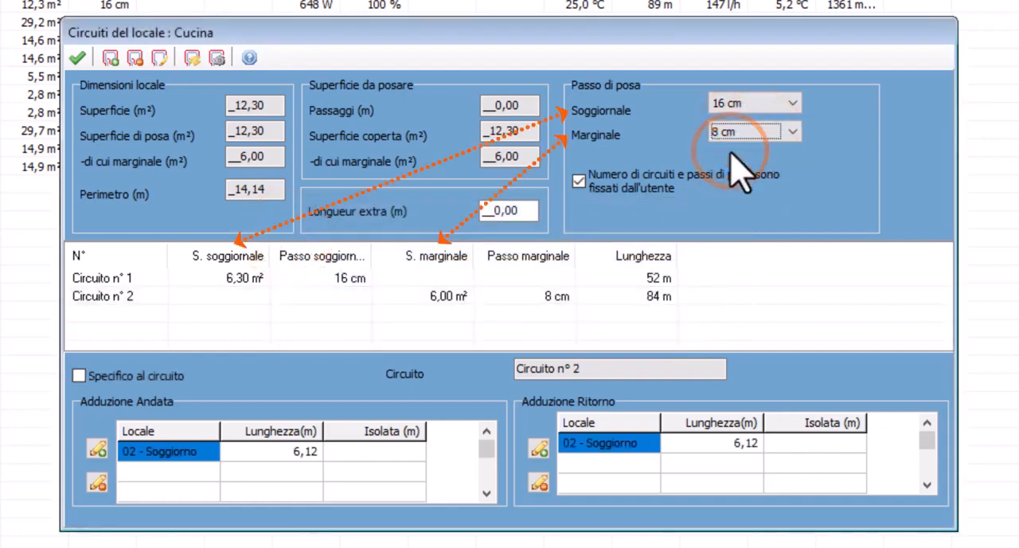
Delete marginal circuit 2 from the Cucina room and accept balancing the circuits
left_click(525, 281)
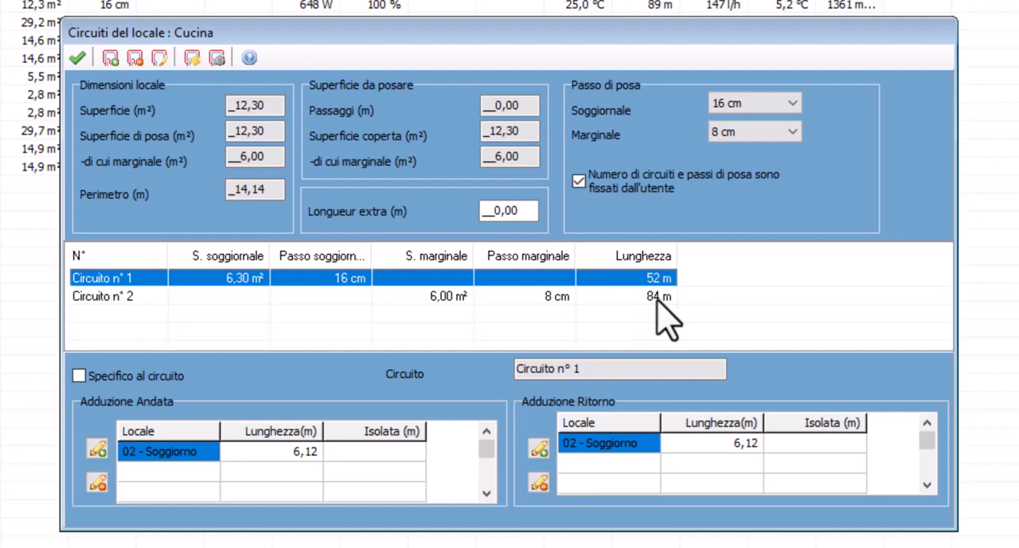
left_click(164, 294)
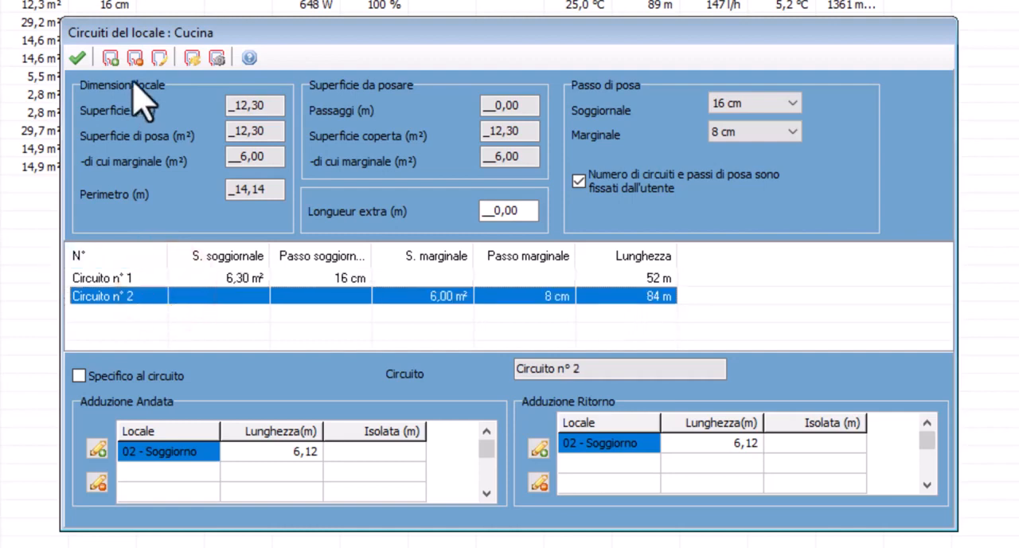
left_click(136, 57)
left_click(468, 334)
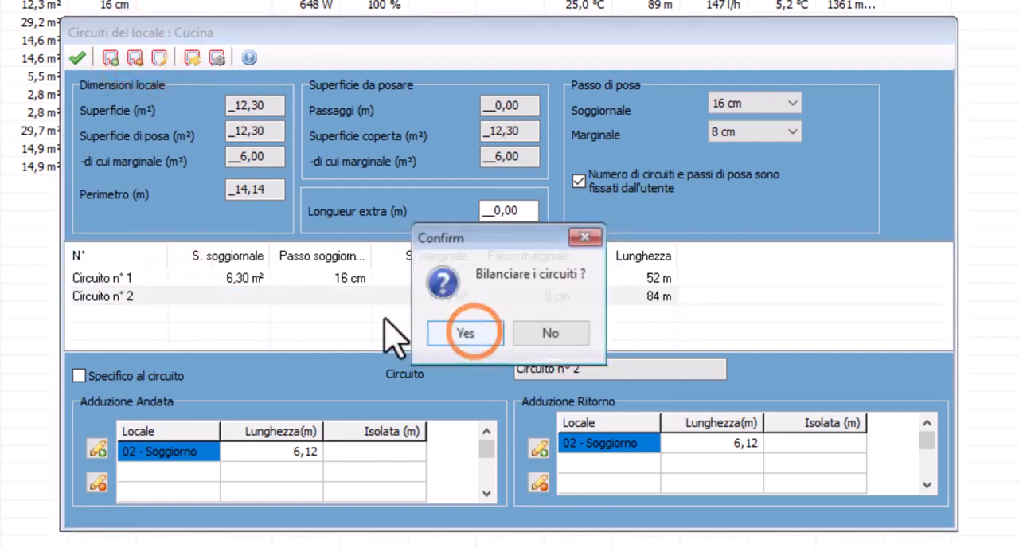
left_click(466, 333)
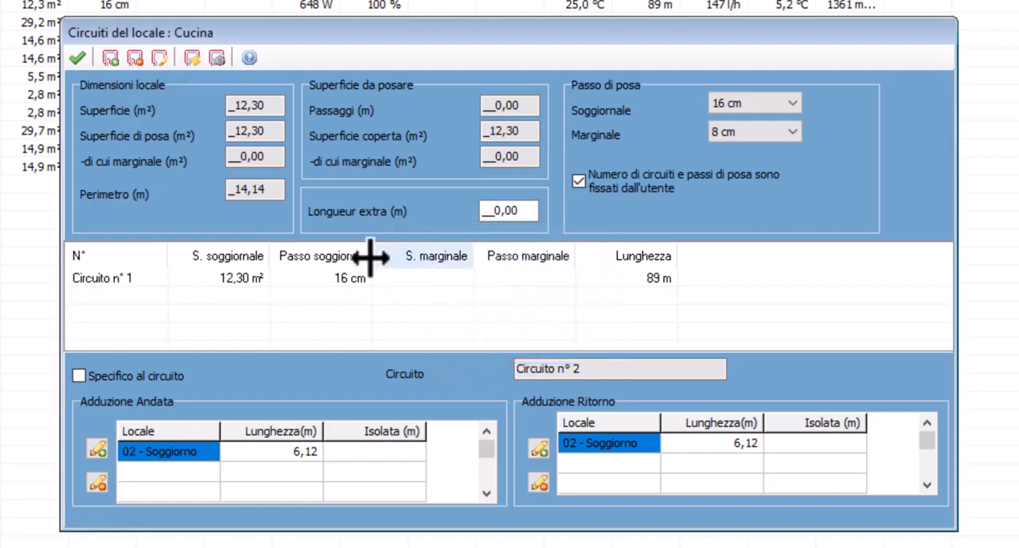
Change circuit 1 of the Cucina room to a mixed circuit with a marginal surface of 3 m²
double_click(130, 277)
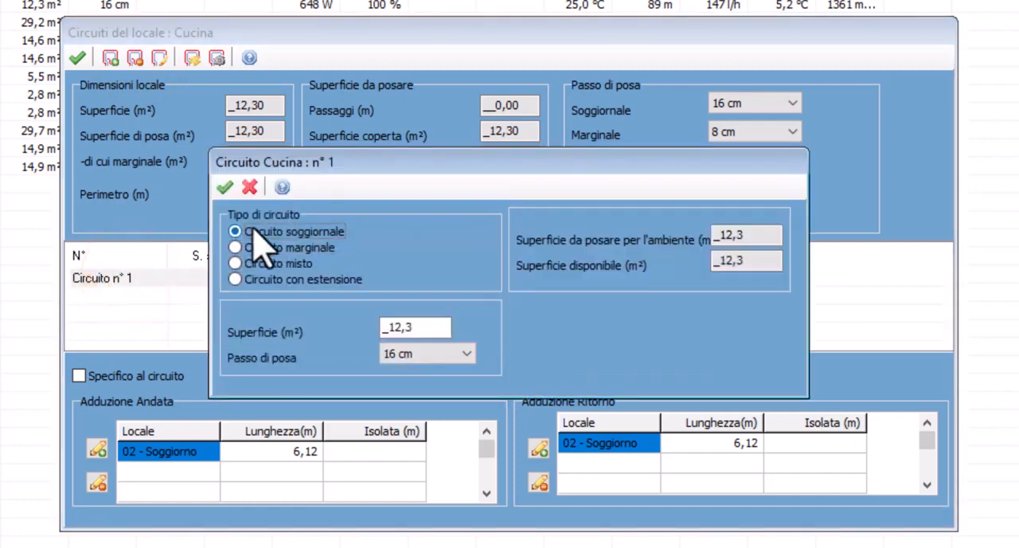
left_click(241, 250)
left_click(263, 261)
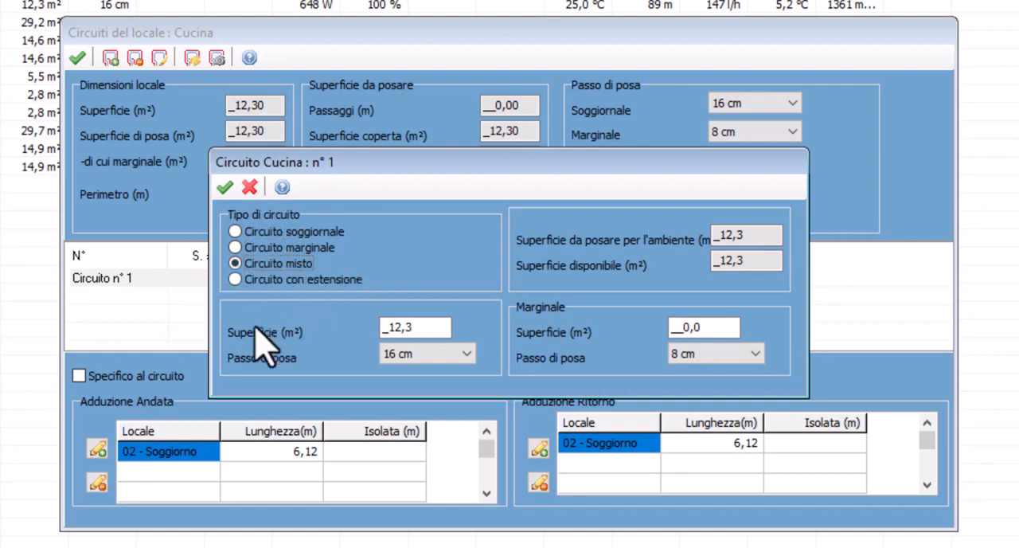
left_click(719, 327)
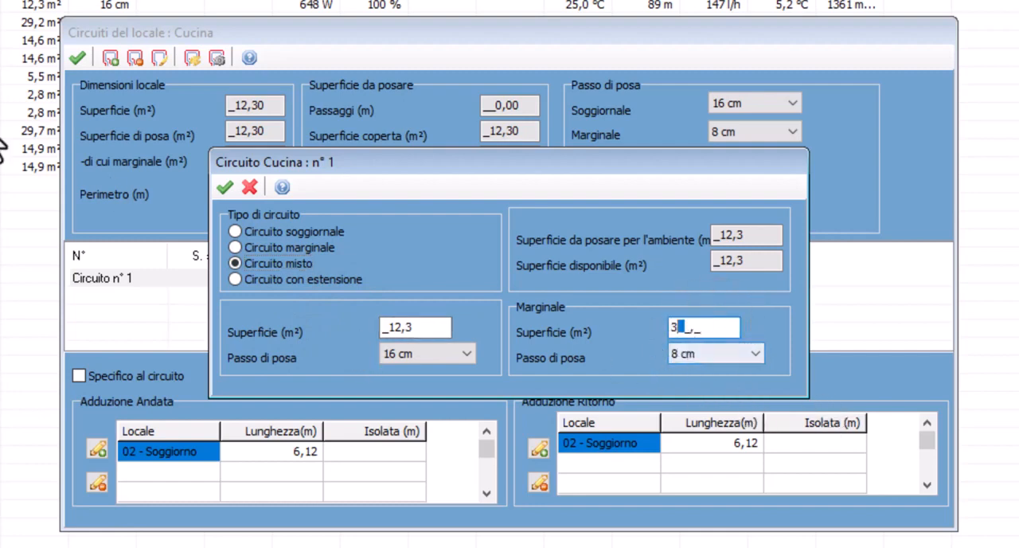
left_click(225, 187)
left_click(465, 334)
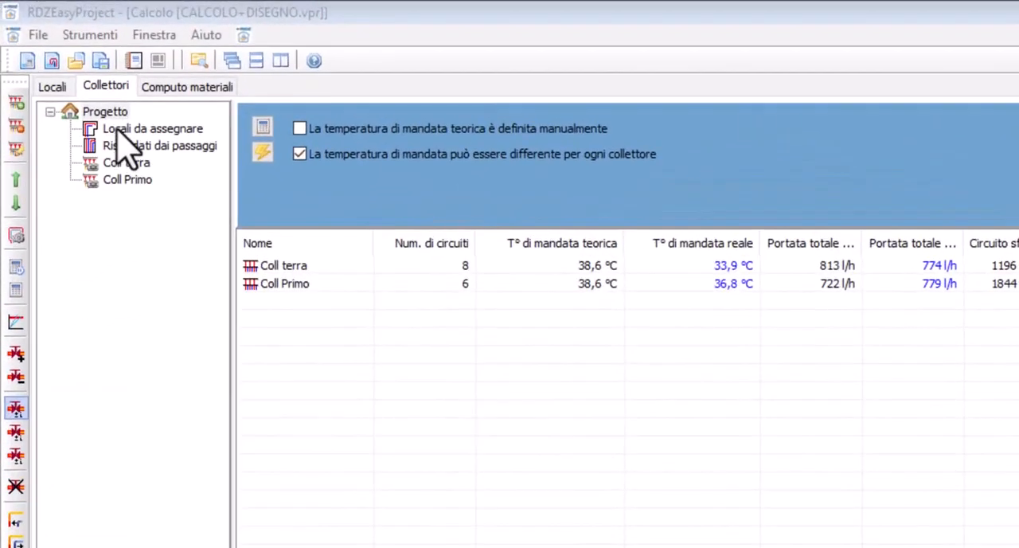
Review the rooms to assign, the project's room list and the rooms heated by passages
left_click(119, 131)
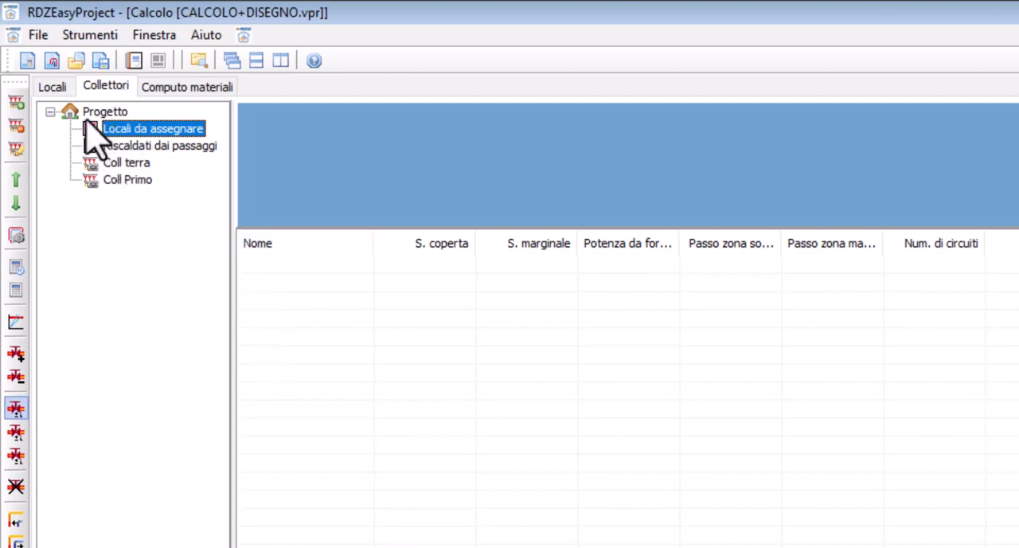
left_click(51, 84)
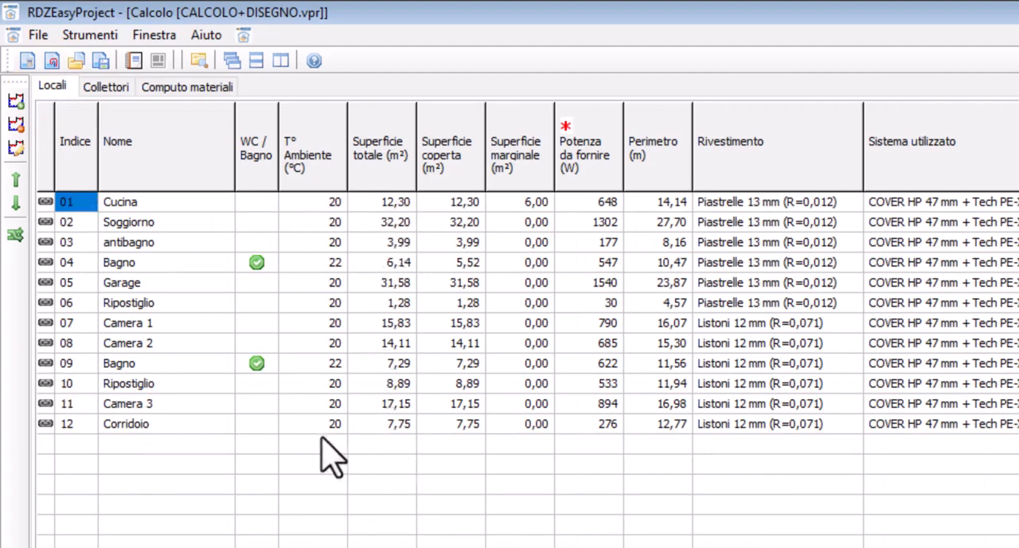
left_click(106, 88)
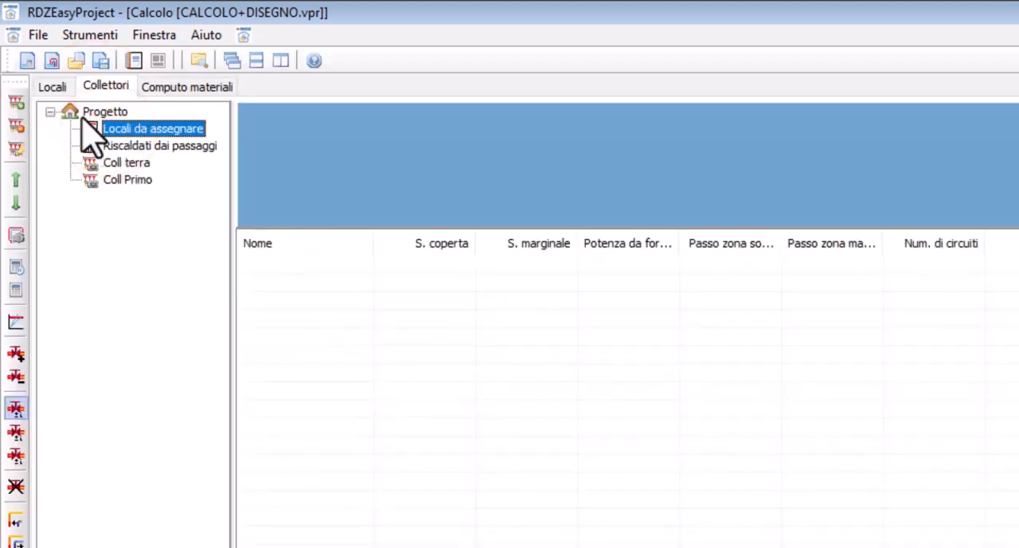
left_click(56, 88)
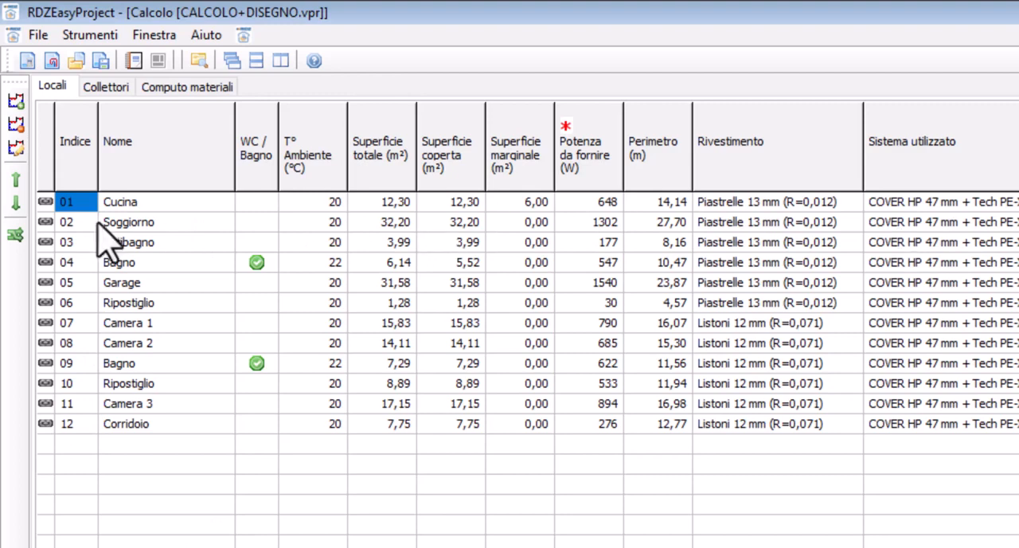
left_click(105, 86)
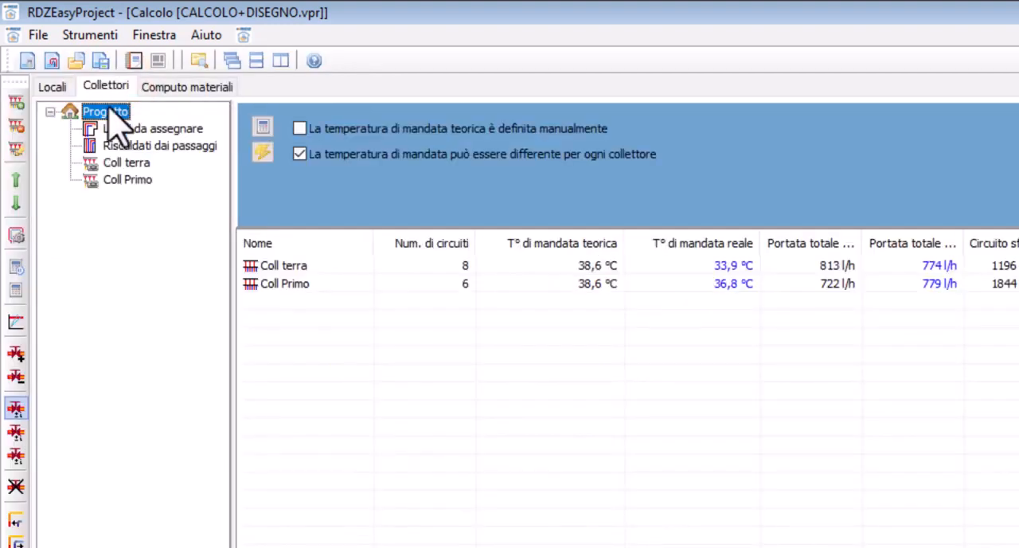
left_click(127, 129)
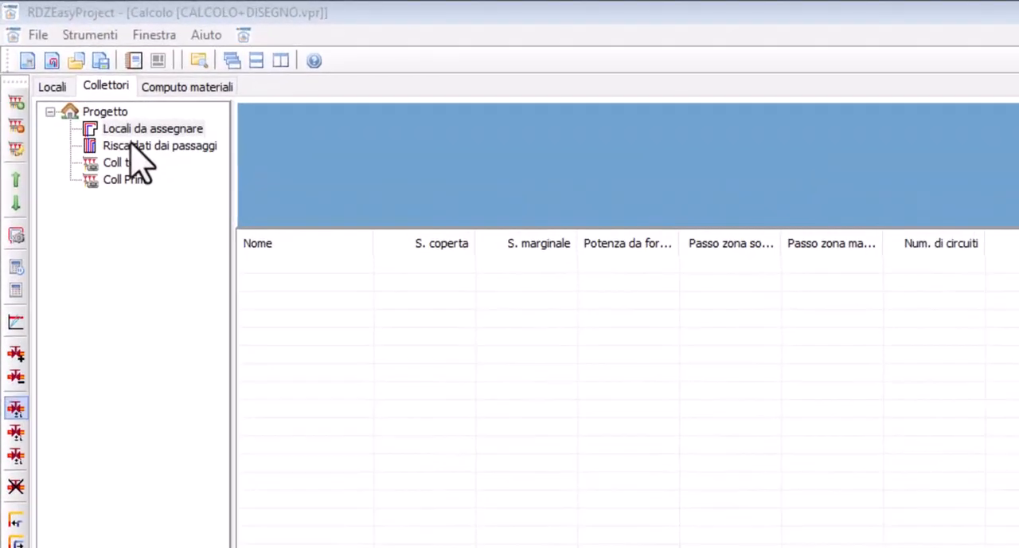
left_click(134, 148)
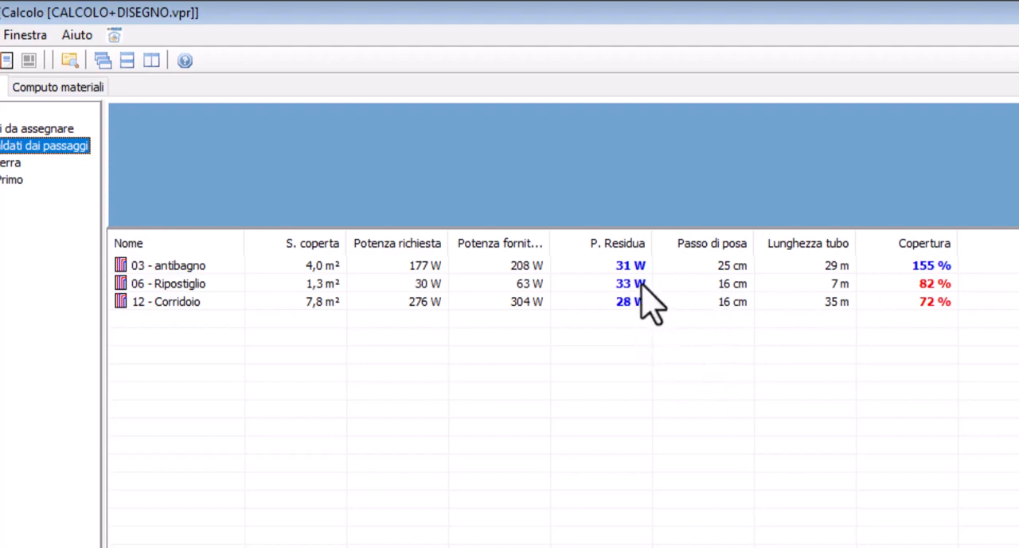
Try adjusting the laying pitch of the antibagno among the rooms heated by passages
right_click(743, 269)
left_click(760, 303)
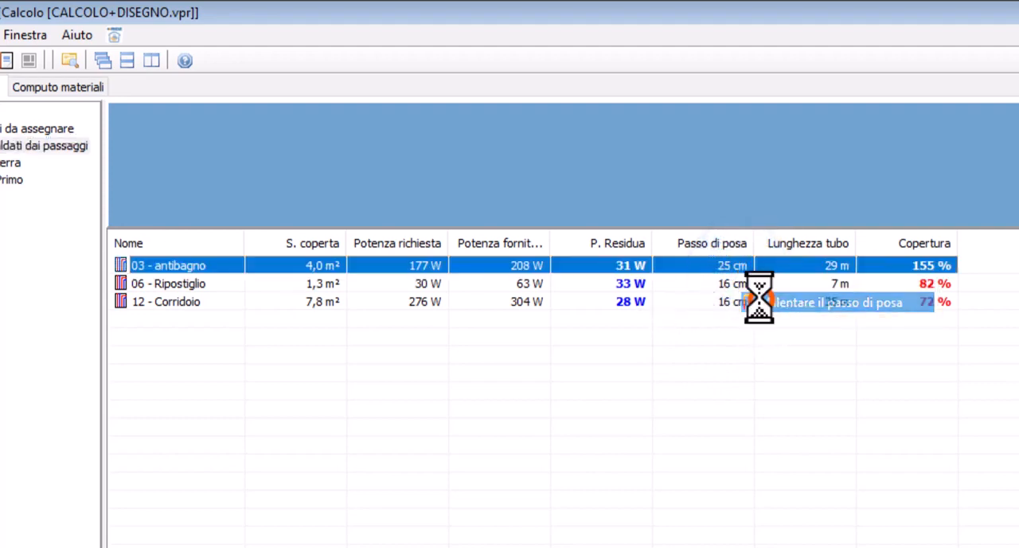
right_click(709, 270)
left_click(732, 281)
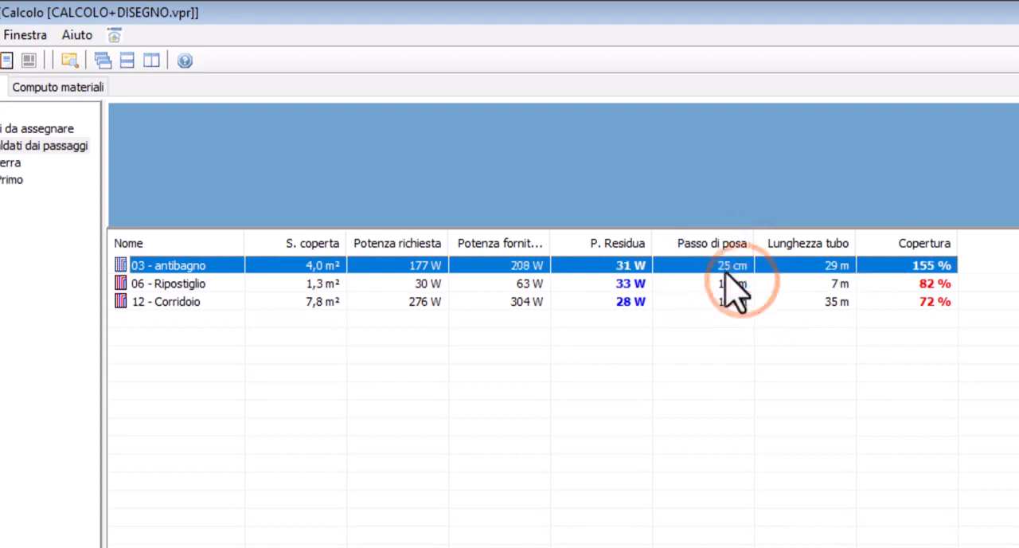
right_click(720, 267)
left_click(740, 274)
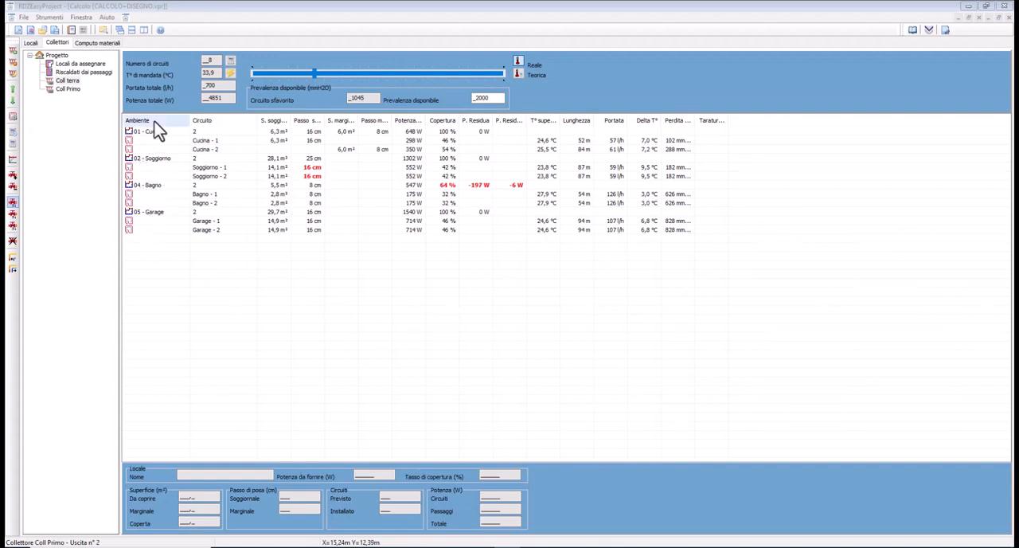
Open the circuits of the Soggiorno room on the Coll terra collector
left_click(146, 162)
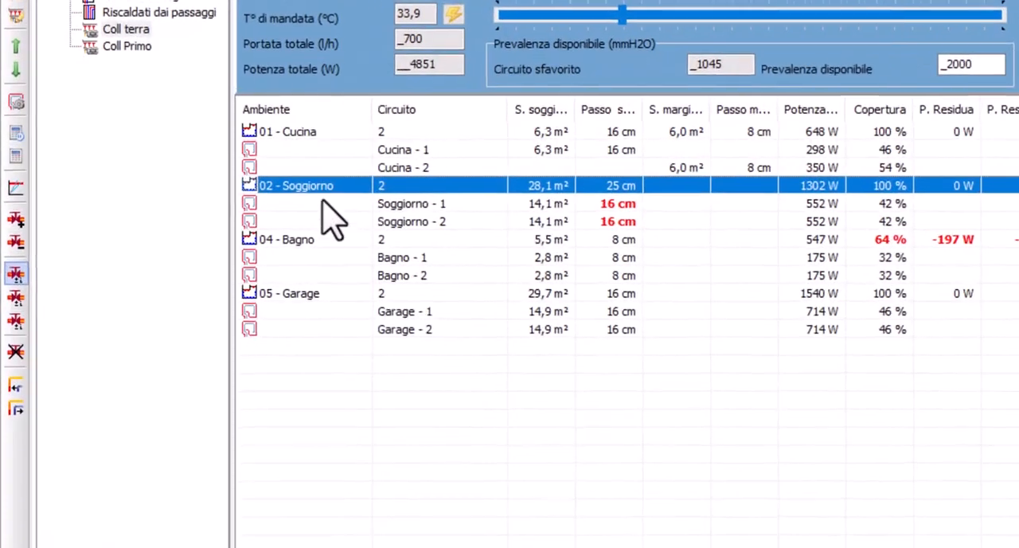
double_click(331, 201)
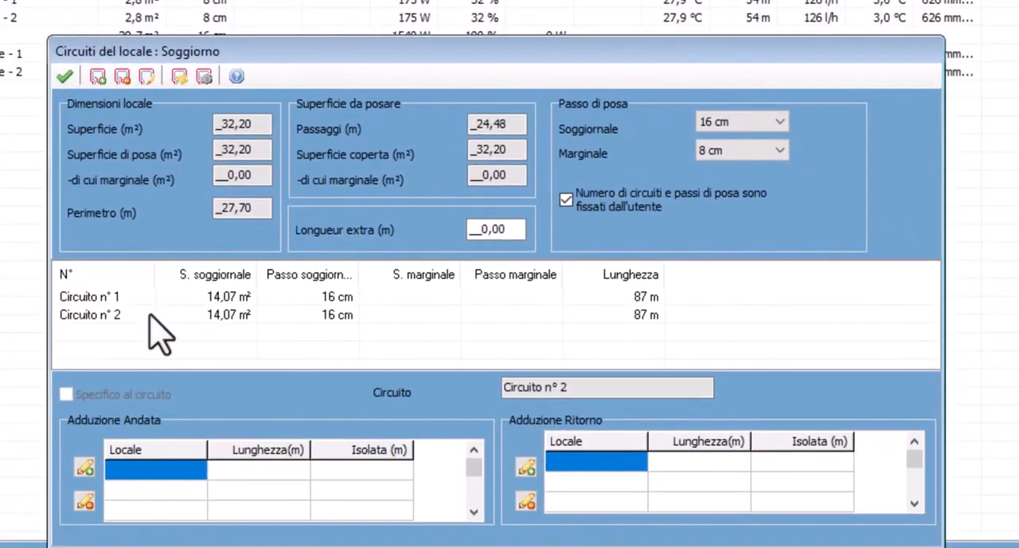
left_click(126, 315)
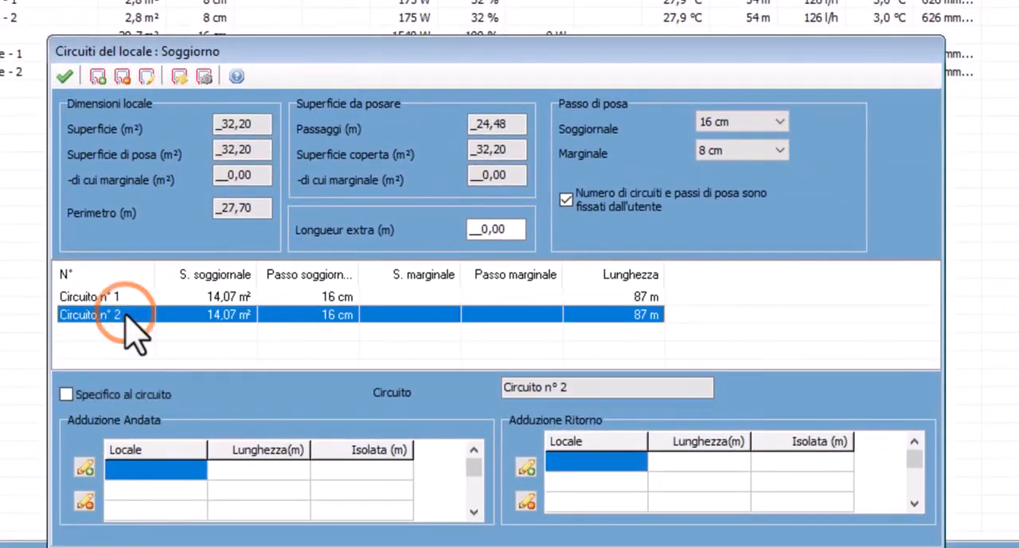
key("Delete")
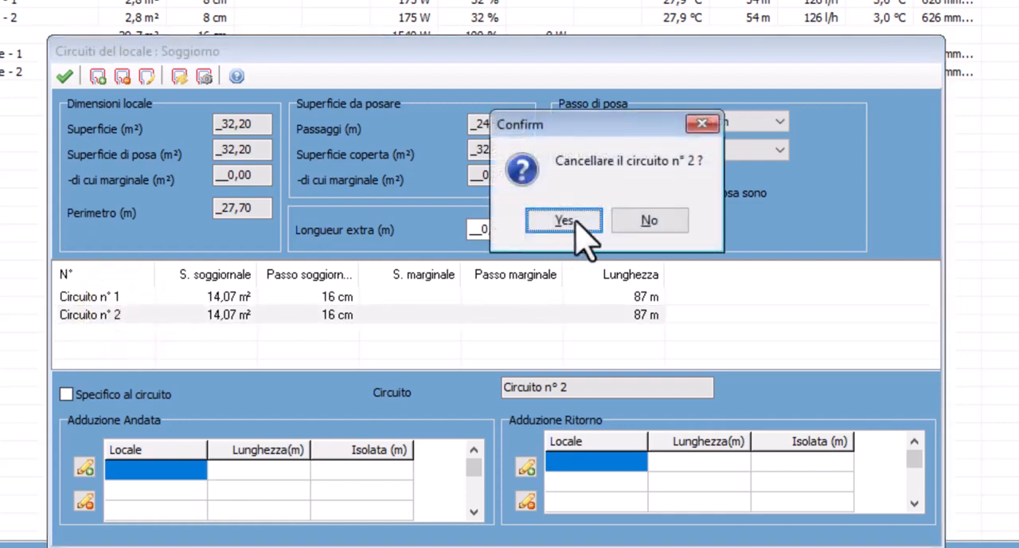
left_click(631, 220)
Change circuit 2 of the Soggiorno room to a marginal circuit of 11 m² and accept balancing the circuits
double_click(304, 313)
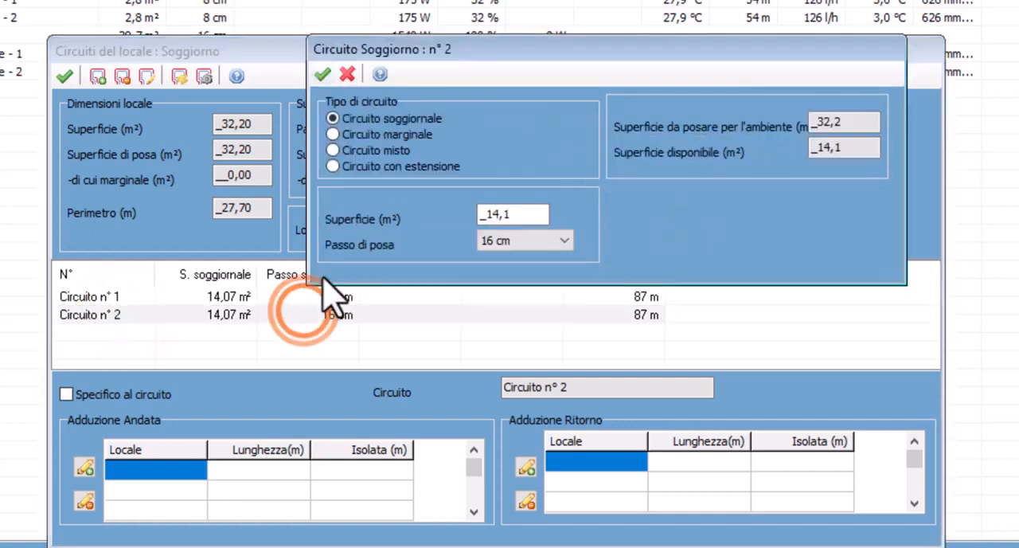
left_click(374, 135)
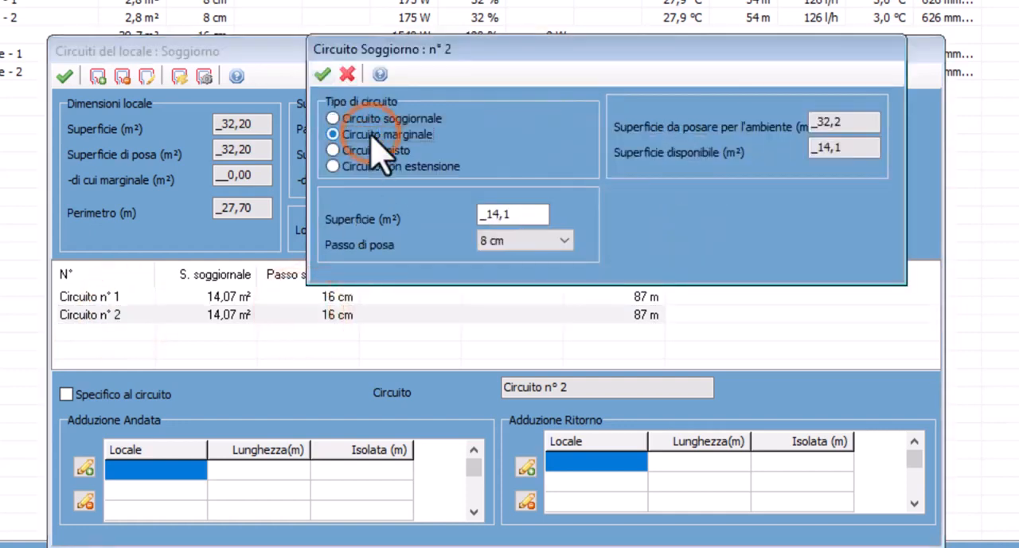
double_click(529, 217)
type("13")
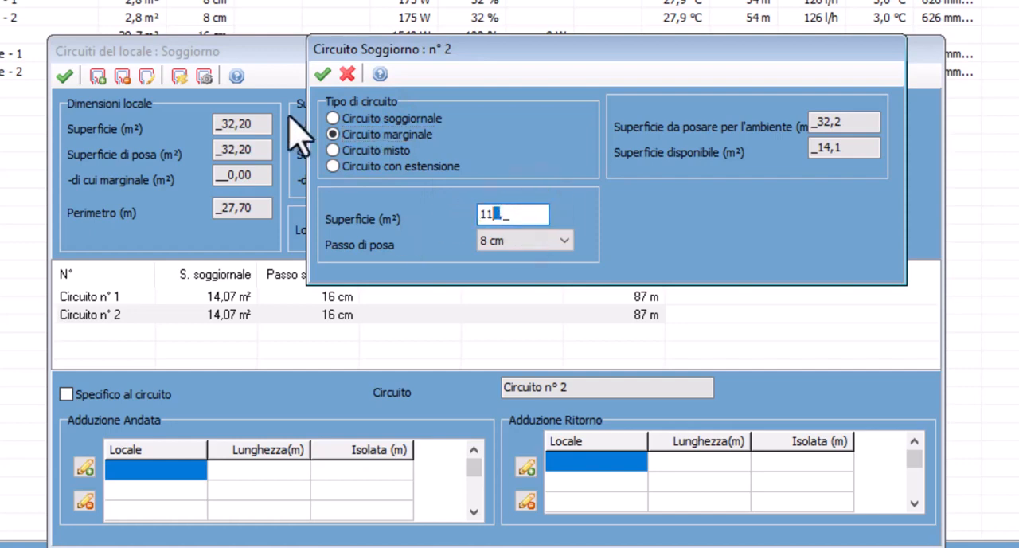
left_click(323, 74)
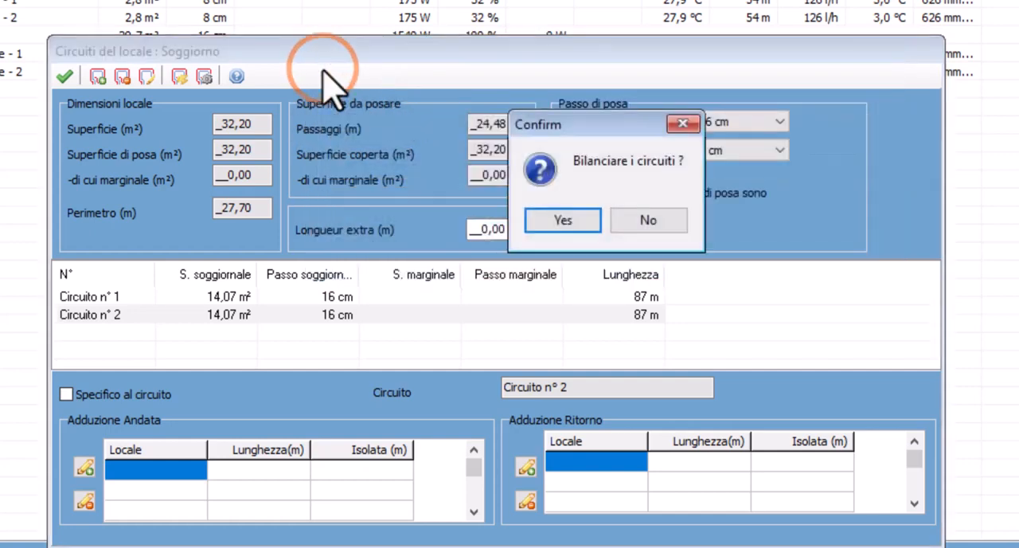
left_click(529, 223)
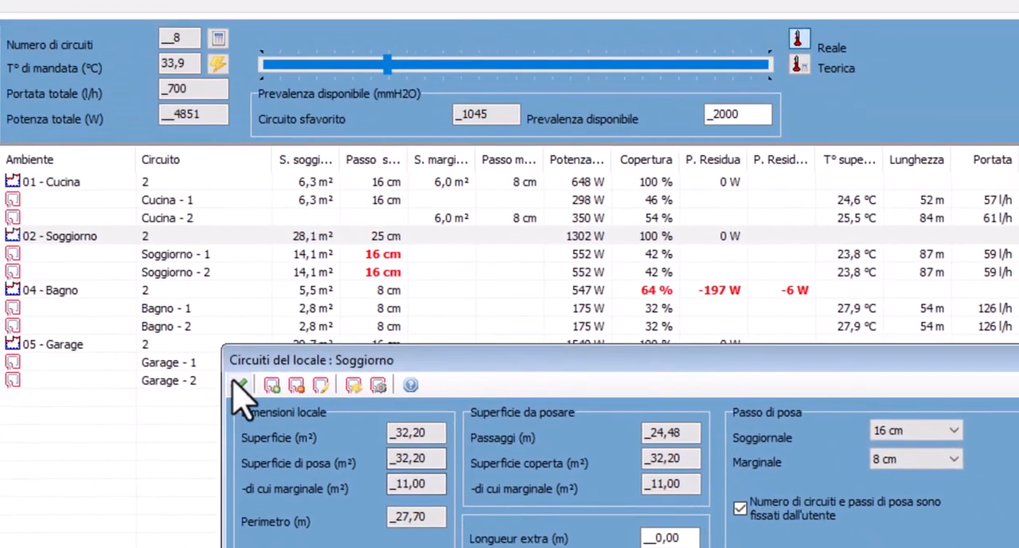
left_click(121, 177)
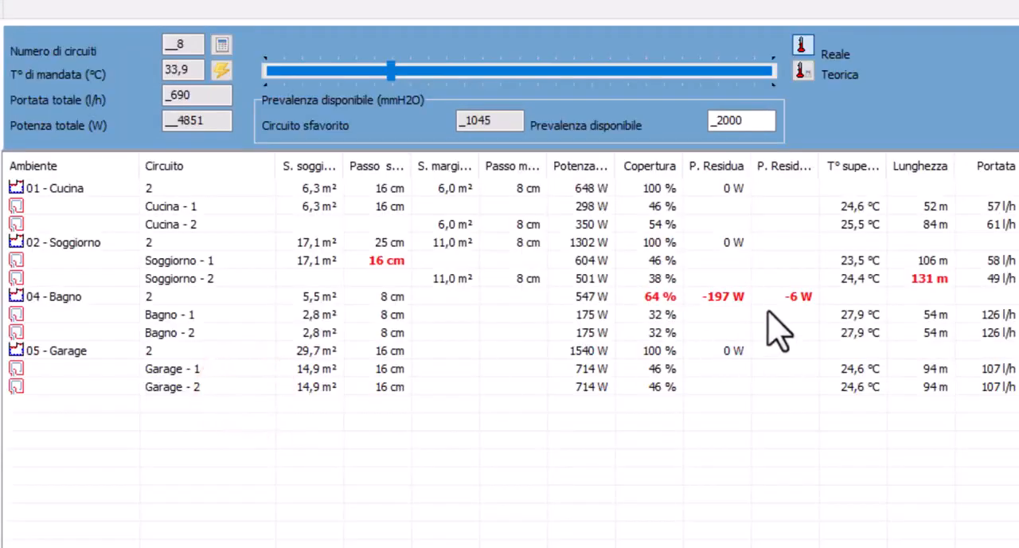
left_click(710, 179)
Add a marginal circuit with a surface of 5 m² to the Soggiorno room
double_click(76, 243)
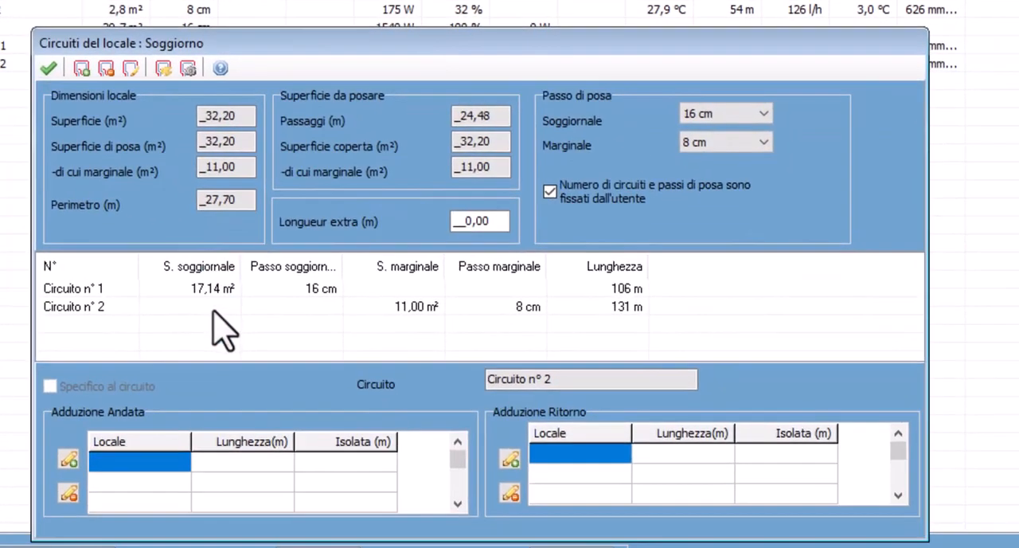
left_click(82, 68)
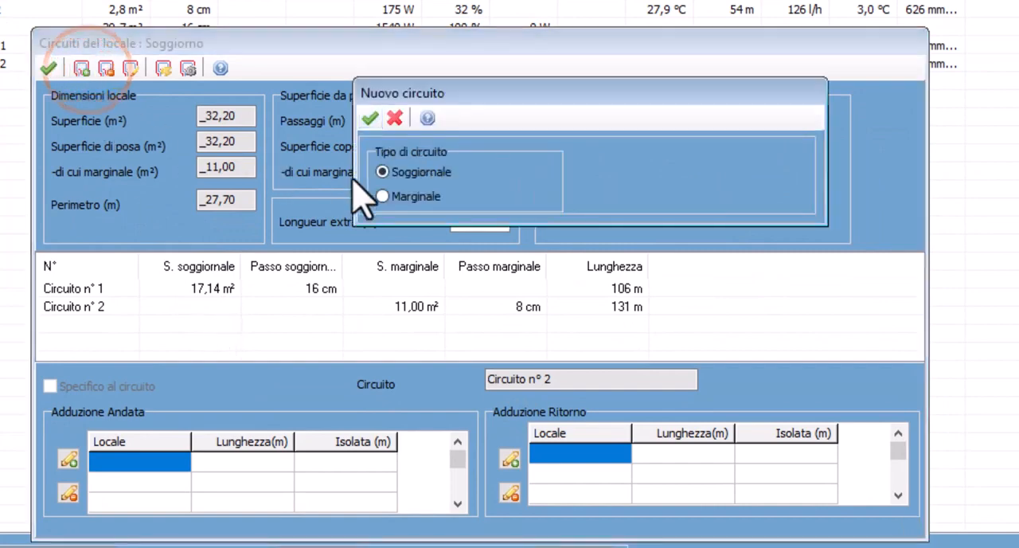
left_click(383, 196)
left_click(776, 191)
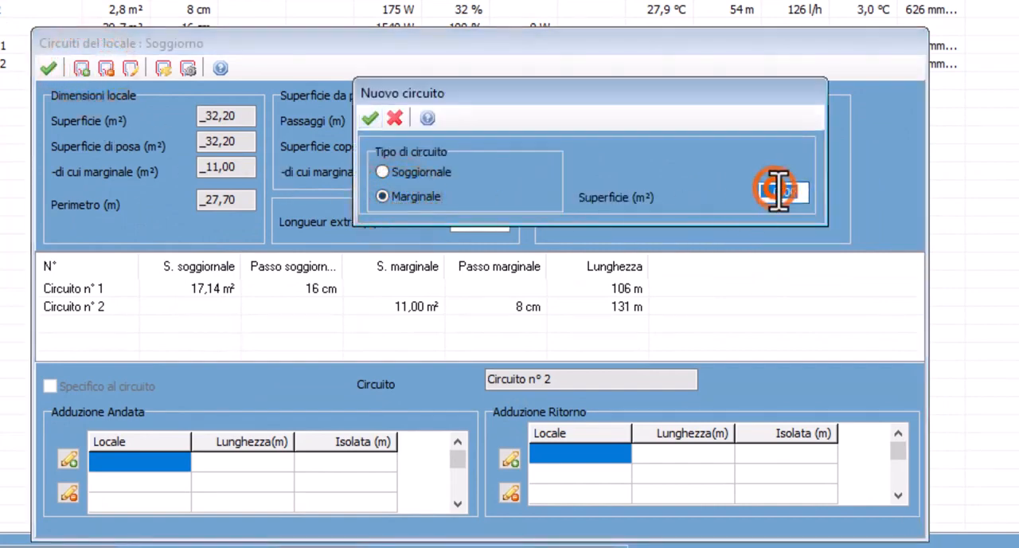
type("5")
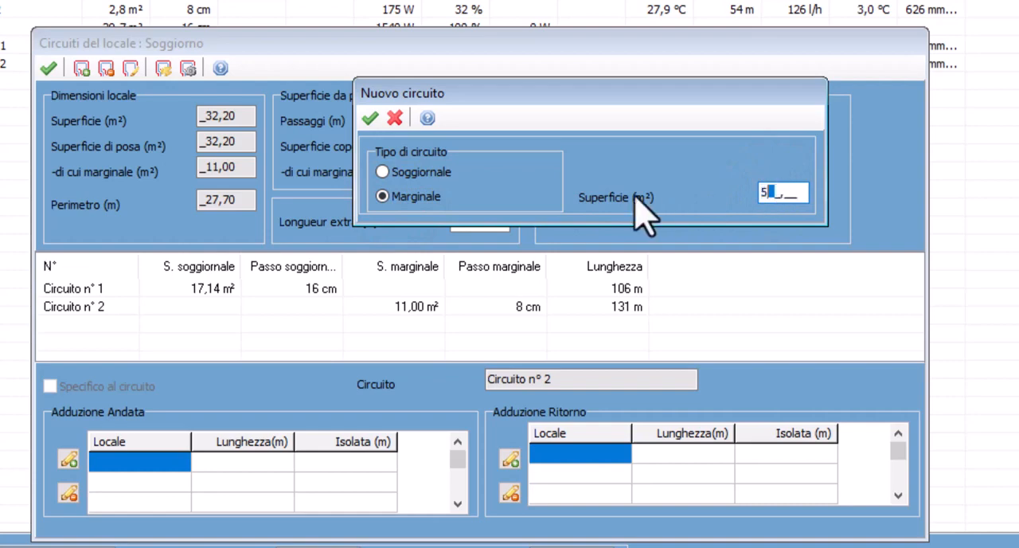
left_click(366, 113)
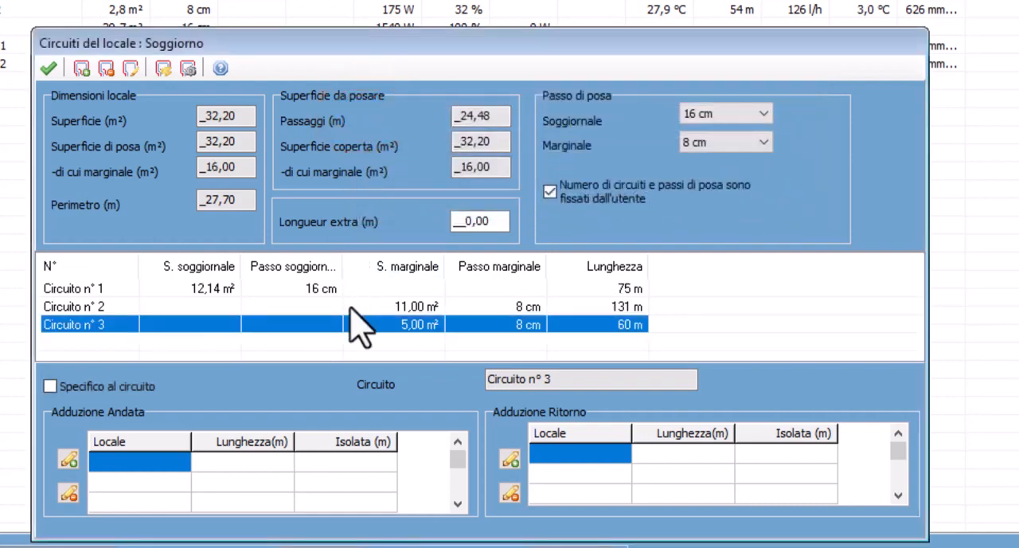
Set the surface of the Soggiorno room's marginal circuit 2 to 5 m² and balance the circuits
double_click(358, 309)
left_click(475, 207)
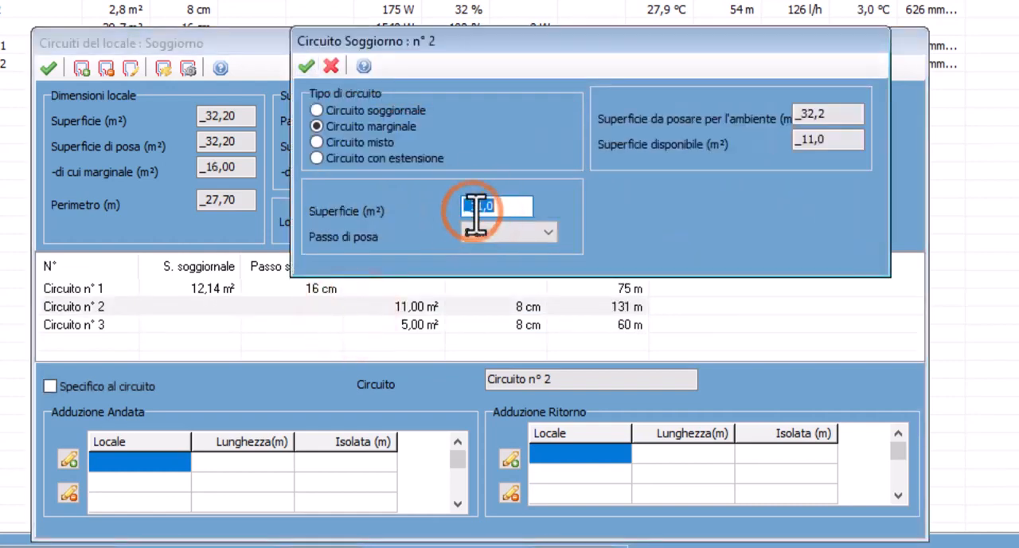
type("5_,_")
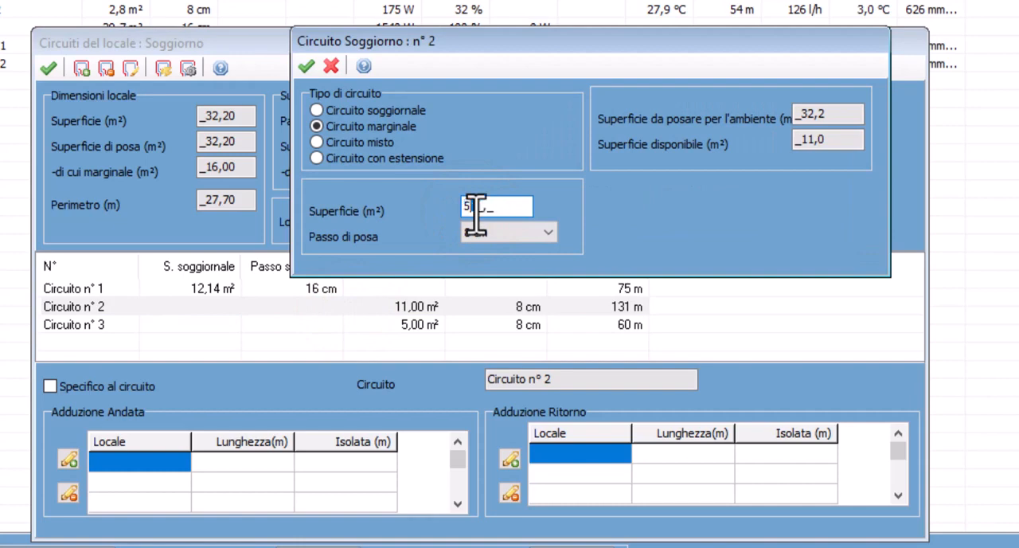
left_click(306, 66)
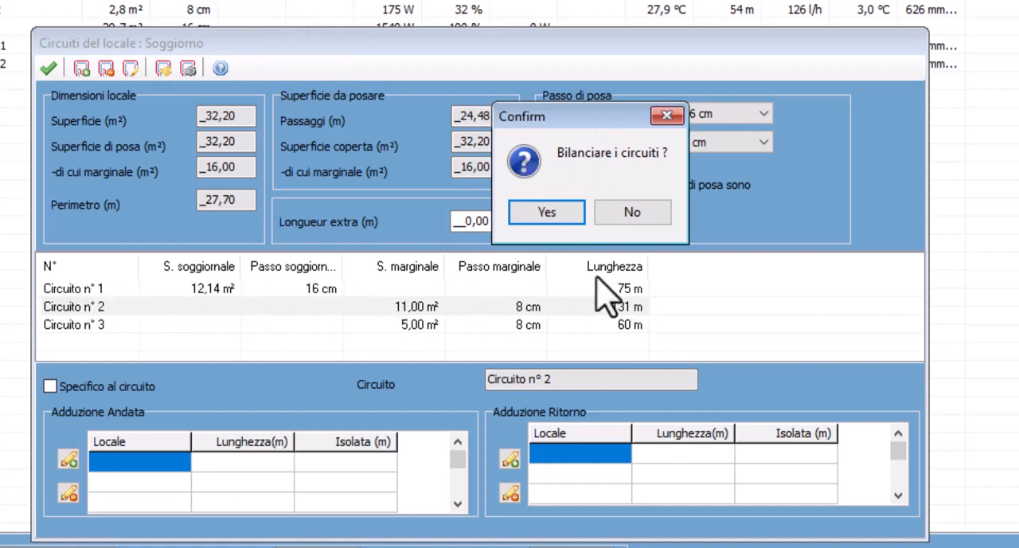
left_click(544, 212)
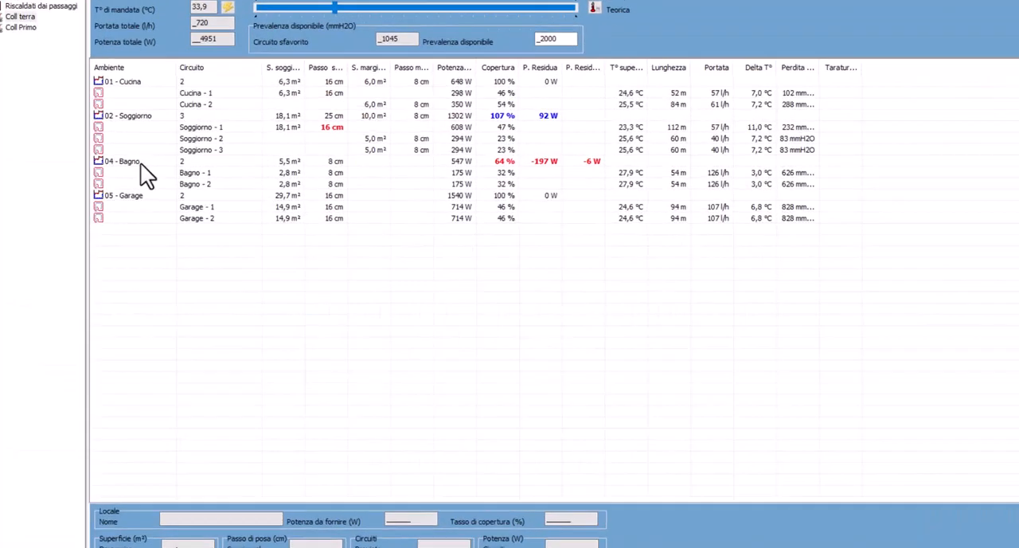
Delete circuit 2 of the Bagno room on the Coll terra collector and accept the redefined passages through antibagno, Garage and Ripostiglio
double_click(139, 162)
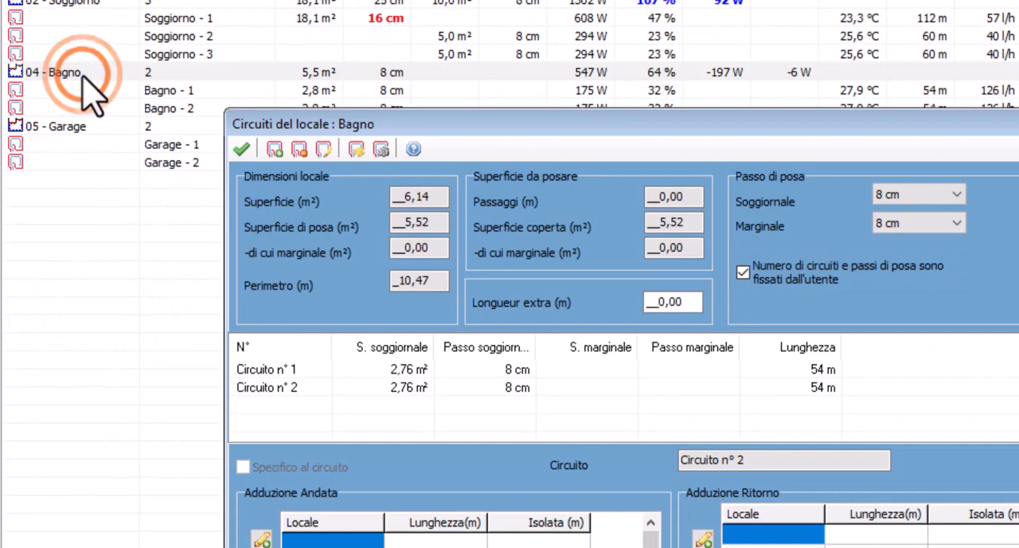
left_click(423, 389)
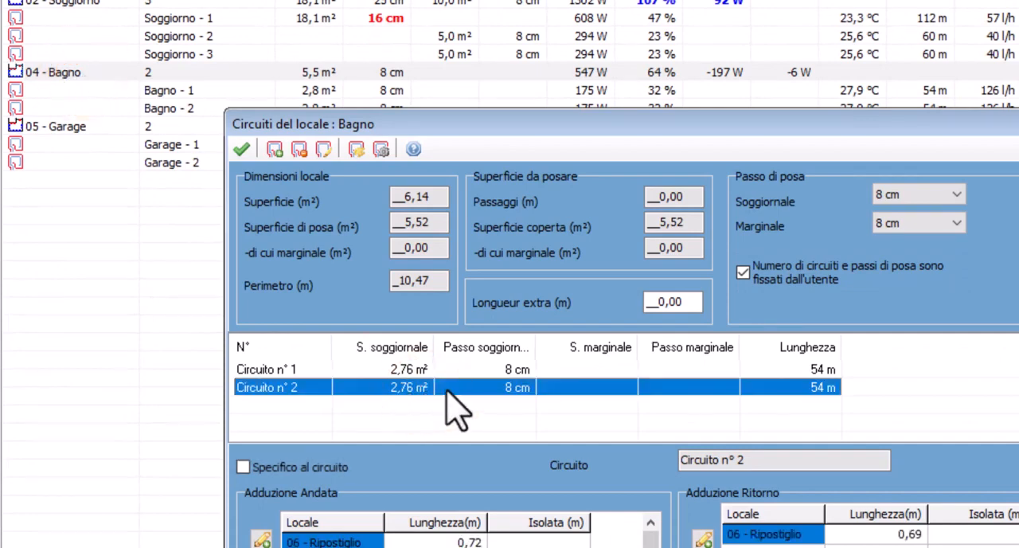
key("Delete")
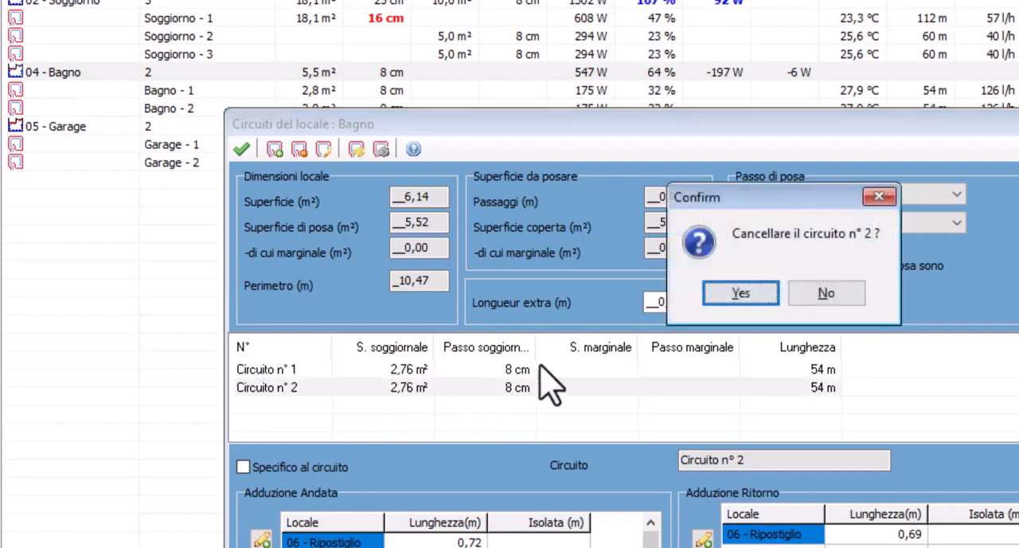
left_click(741, 294)
left_click(739, 295)
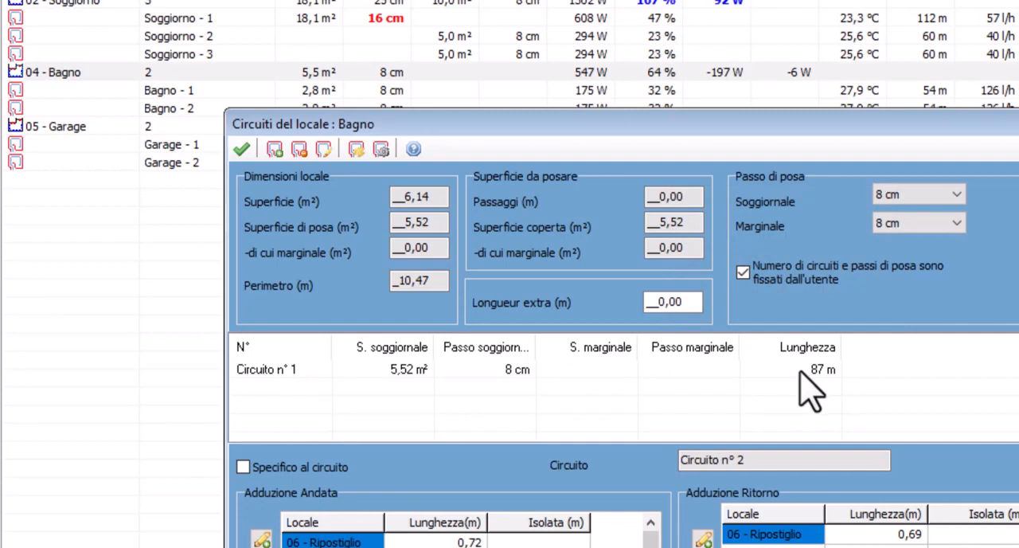
left_click(241, 149)
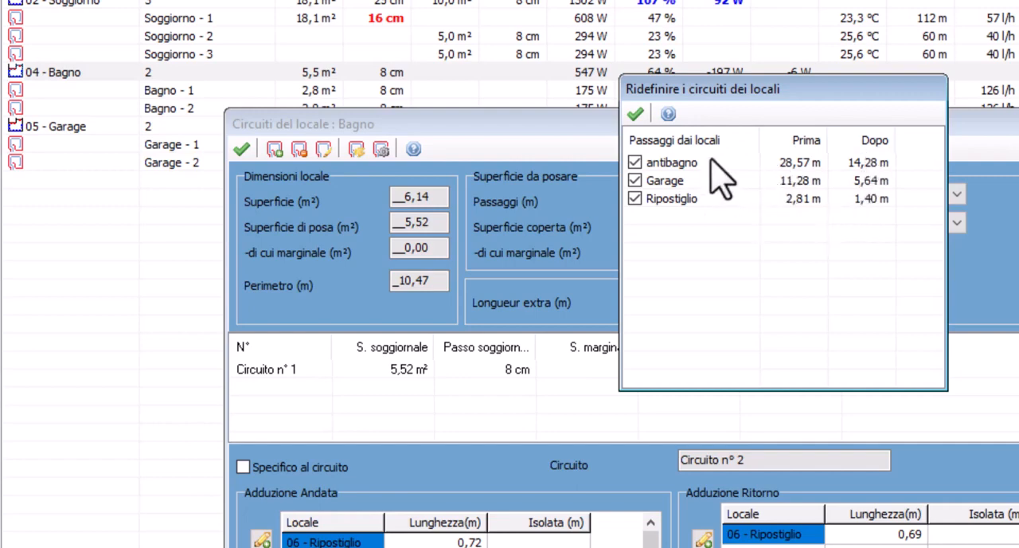
left_click(634, 113)
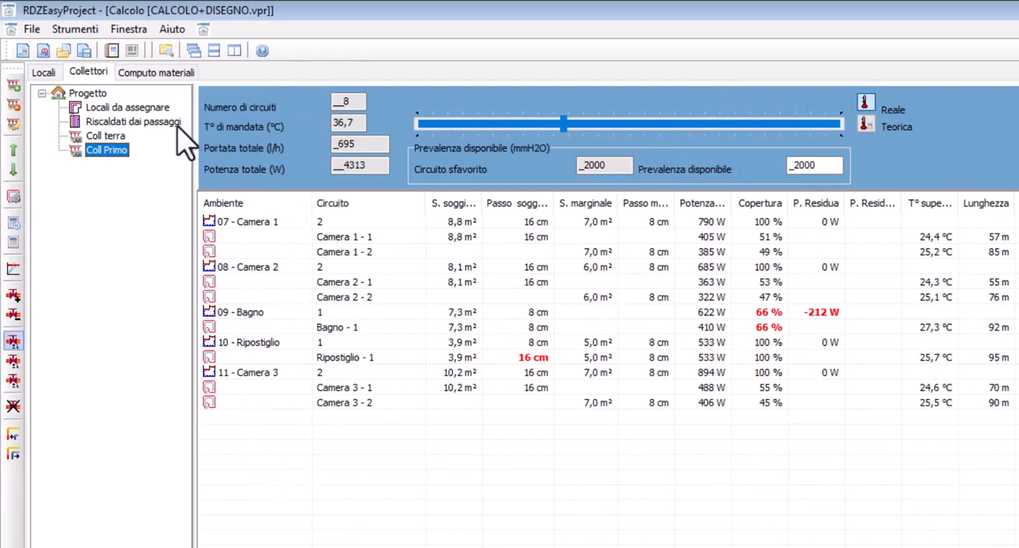
Review the project-level collector overview and the list of rooms
left_click(90, 97)
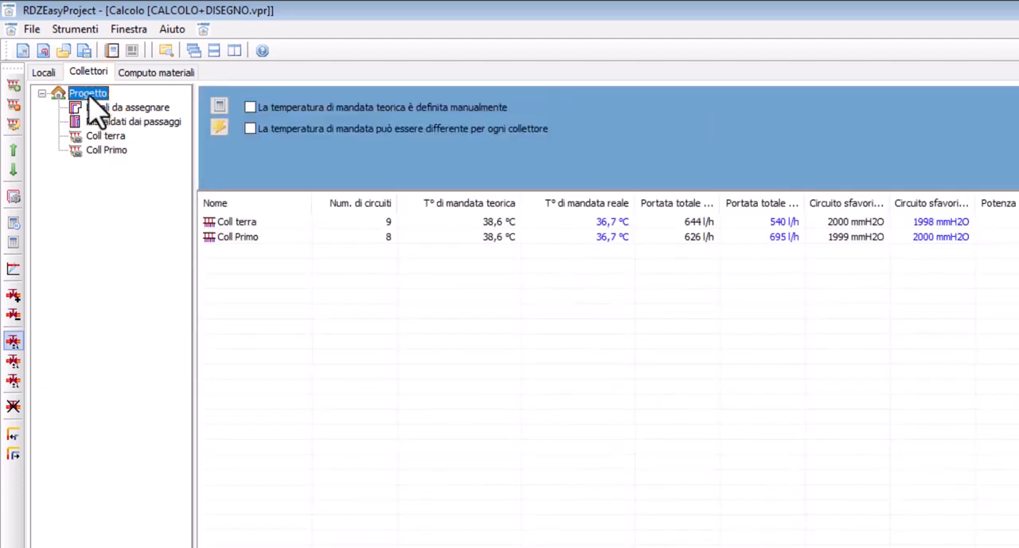
left_click(249, 130)
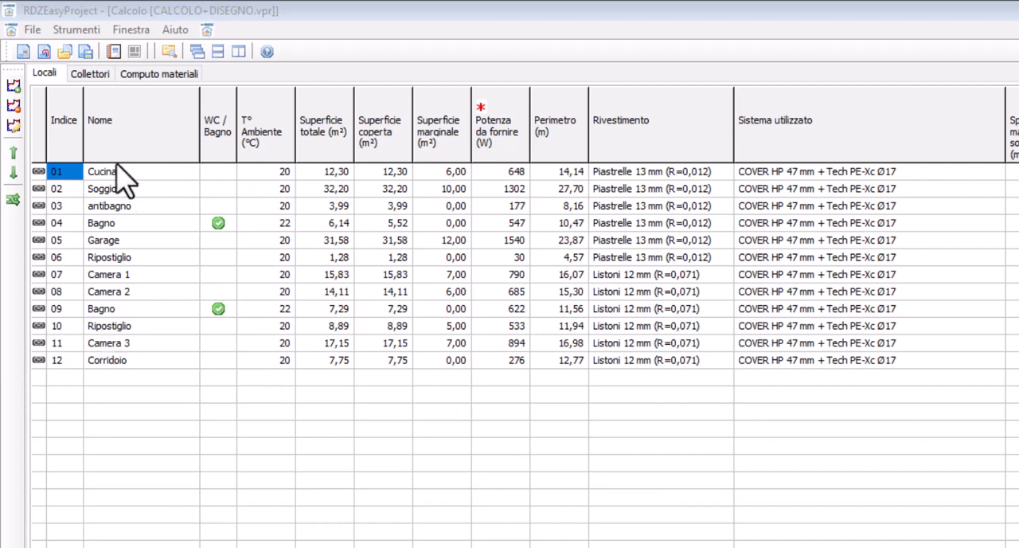
left_click(90, 74)
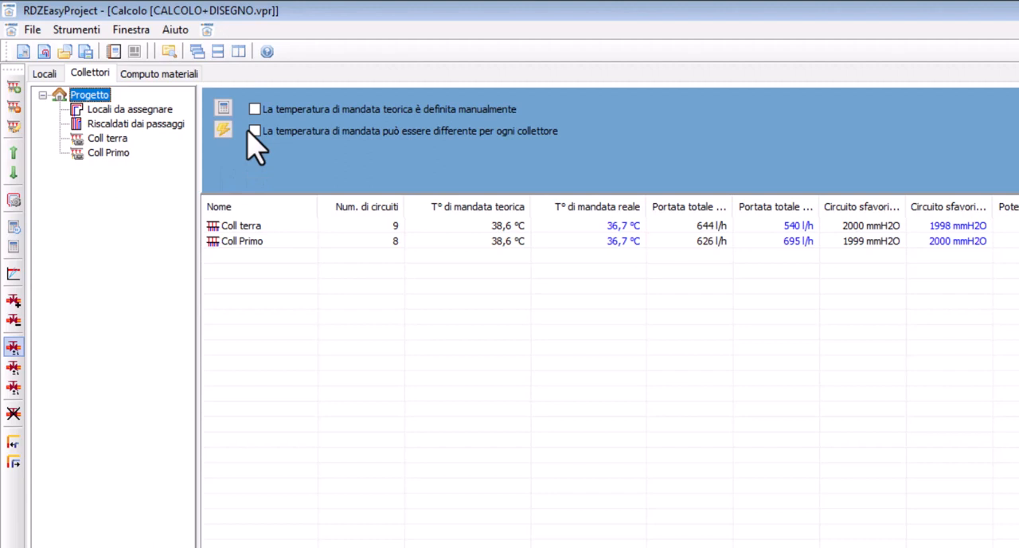
Generate the calculation report in Italian as an RTF document, save it as CALCOLO+DISEGNO_DaCalcoloTabellare_RC.rtf and open it in Word
left_click(32, 30)
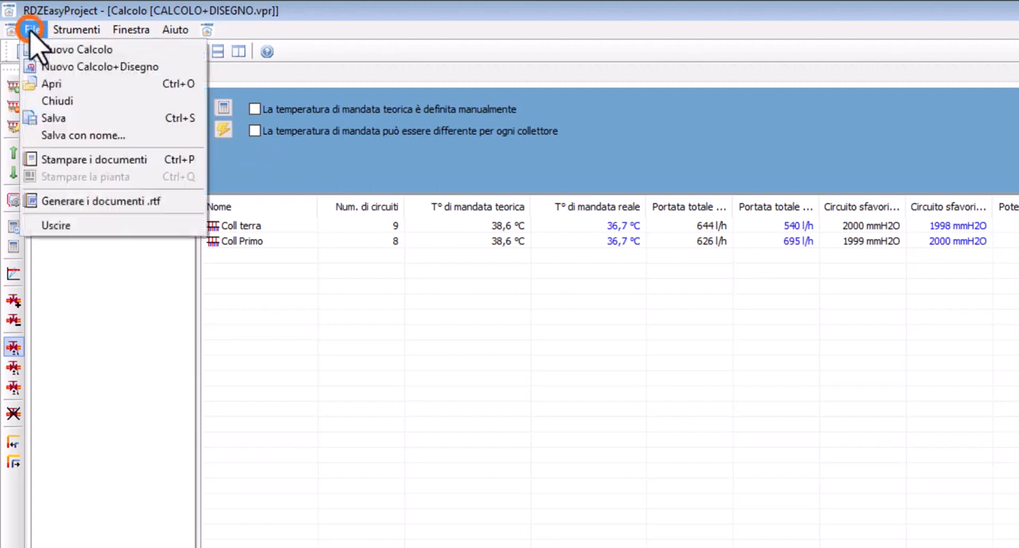
left_click(67, 202)
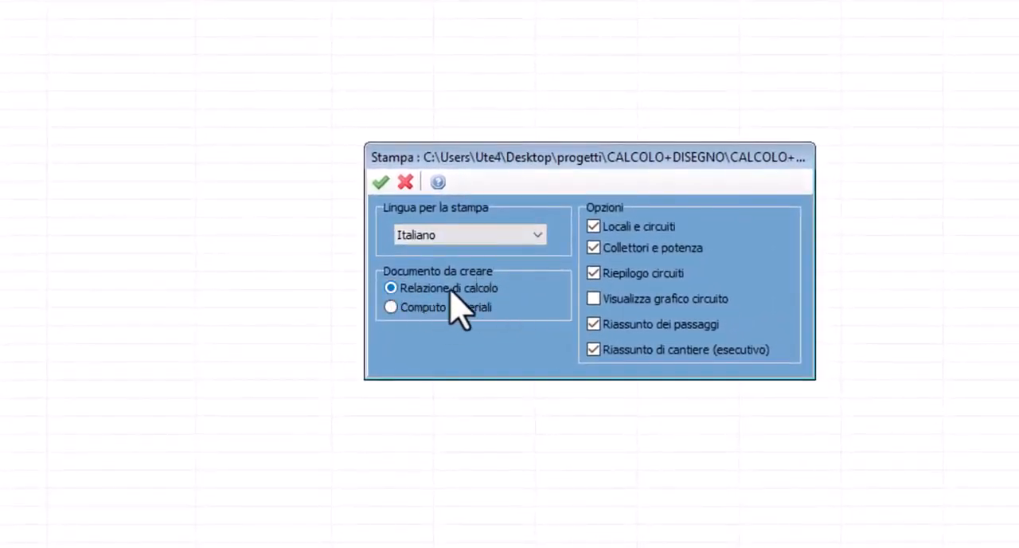
left_click(389, 307)
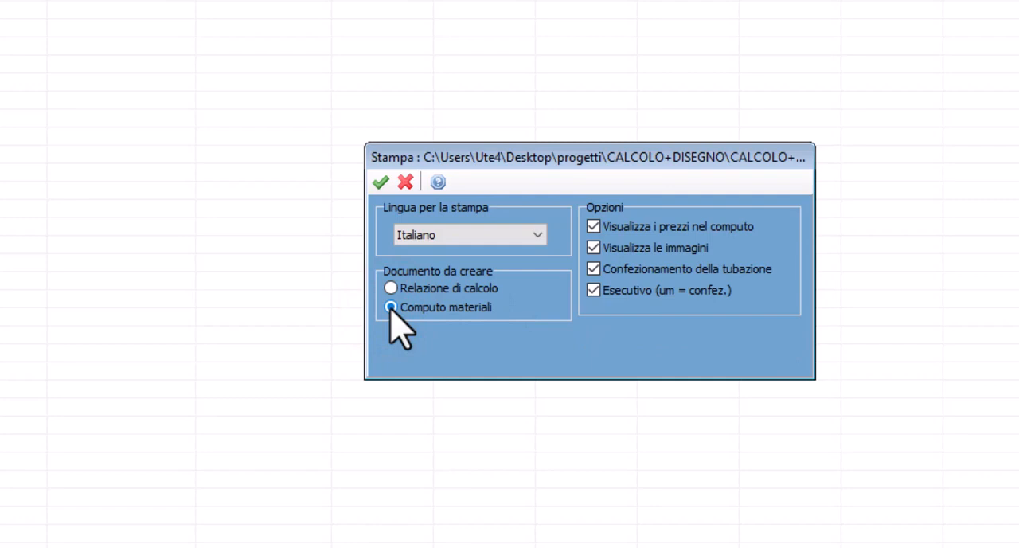
left_click(391, 288)
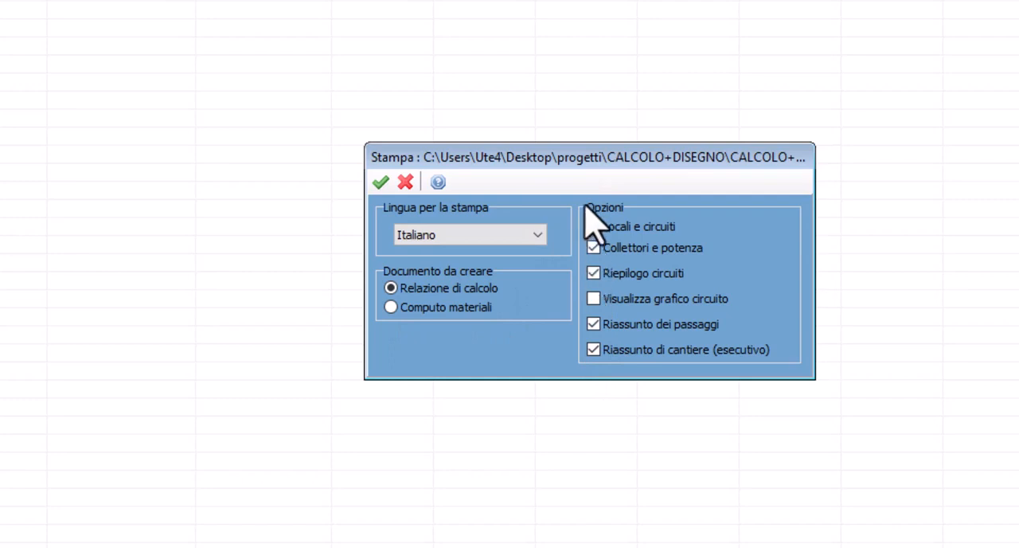
left_click(379, 184)
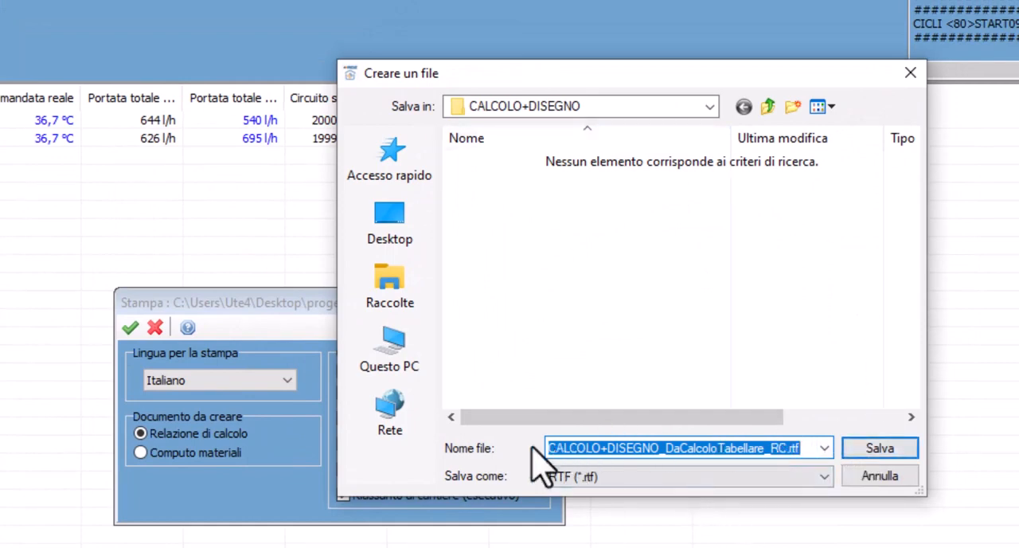
left_click(872, 450)
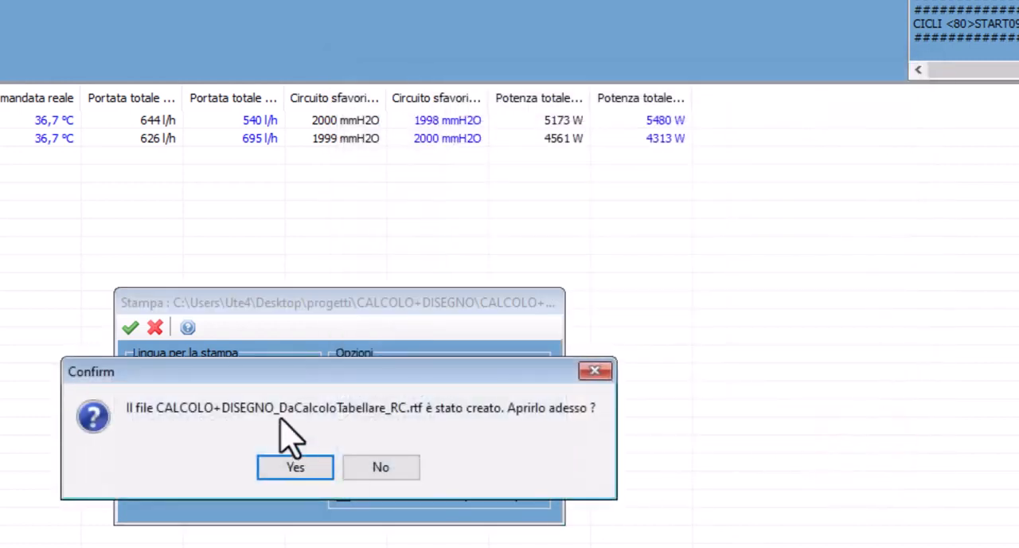
left_click(296, 467)
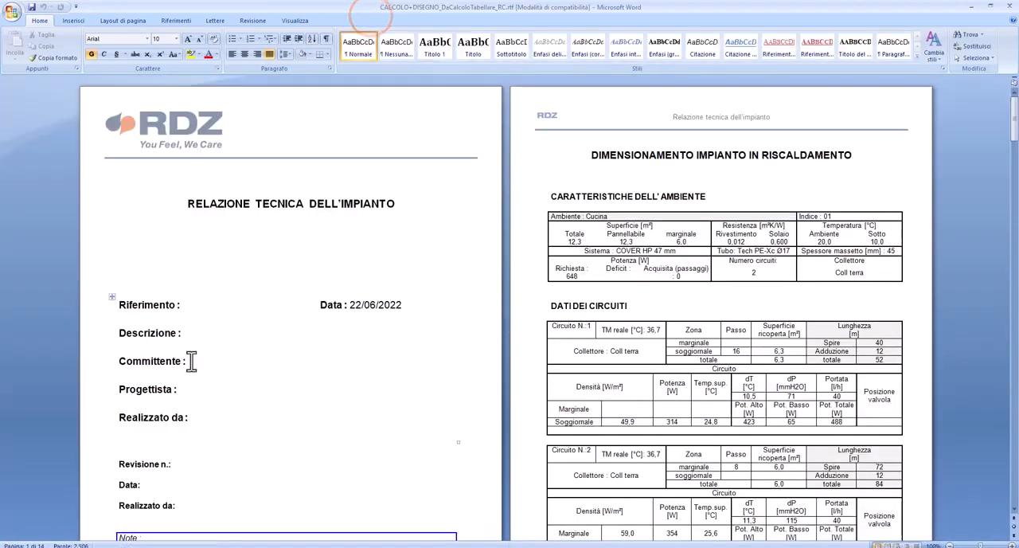
Examine the technical report, from the cover and room circuit data to the collector table, circuit summary, passages and site table
scroll(189, 357, "down", 1)
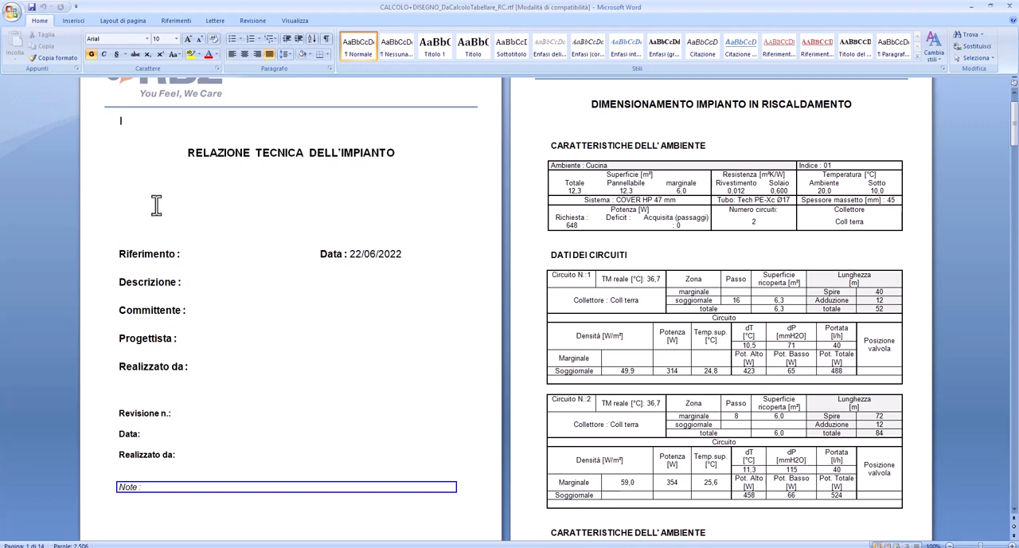
scroll(156, 205, "down", 1)
scroll(278, 388, "up", 2)
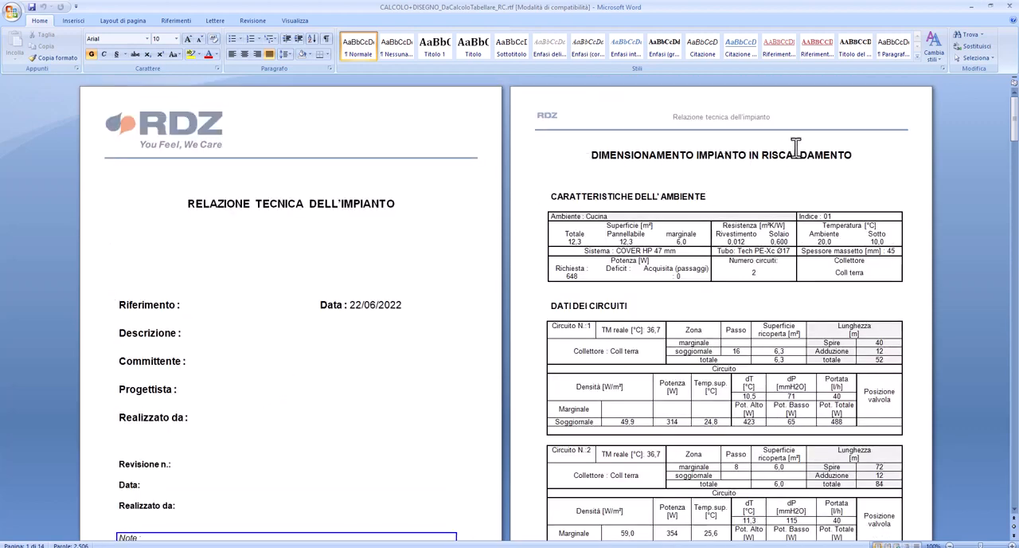
scroll(585, 298, "down", 6)
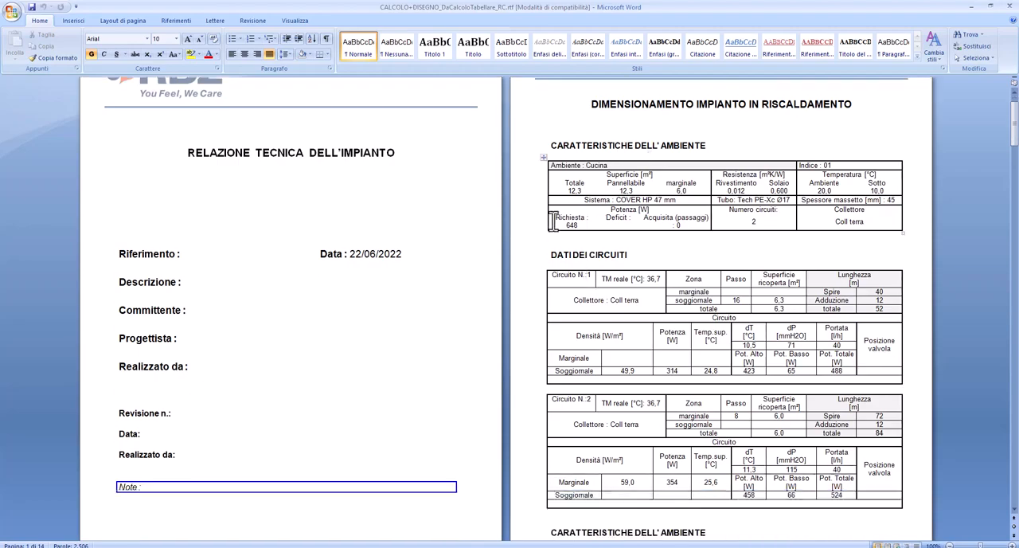
scroll(581, 280, "down", 12)
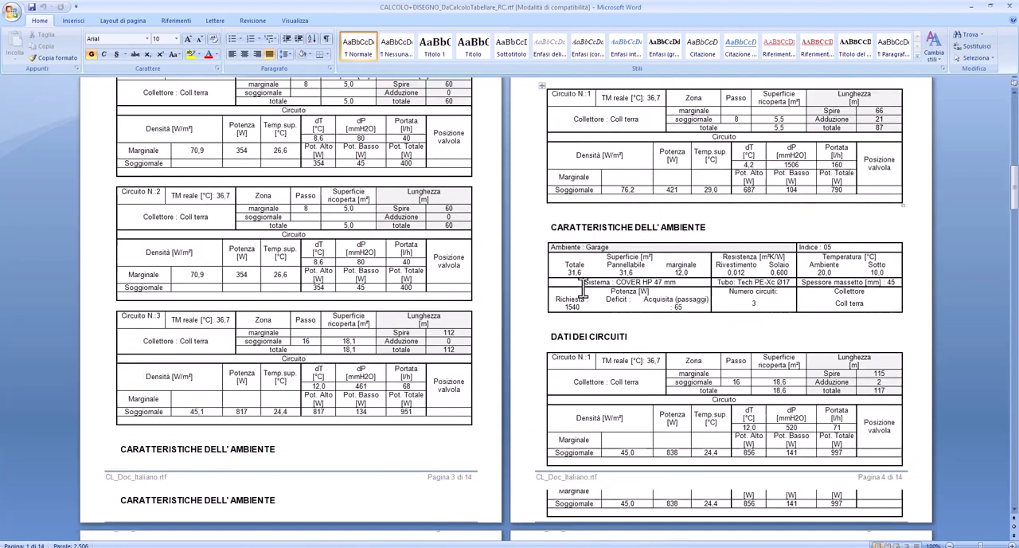
scroll(583, 287, "down", 10)
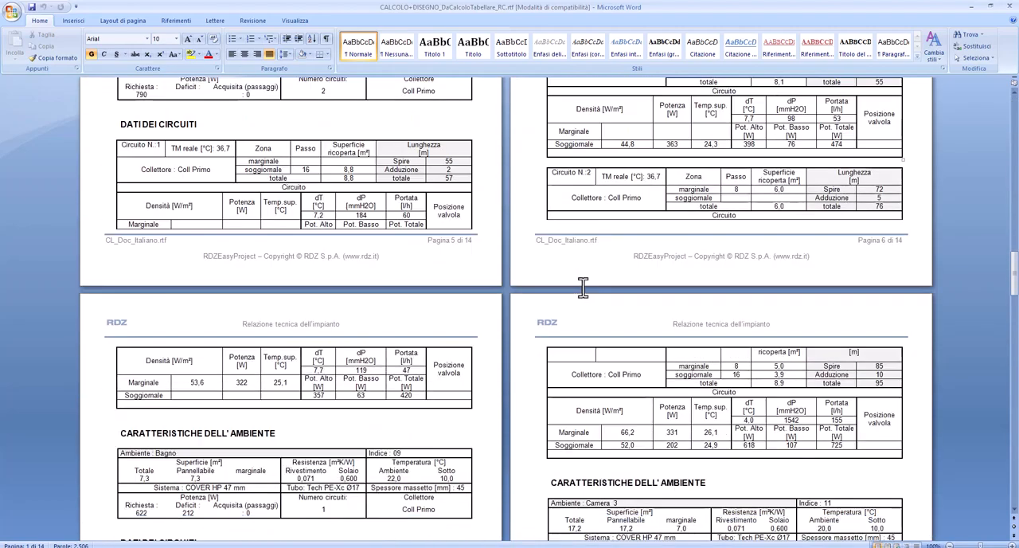
scroll(582, 287, "down", 3)
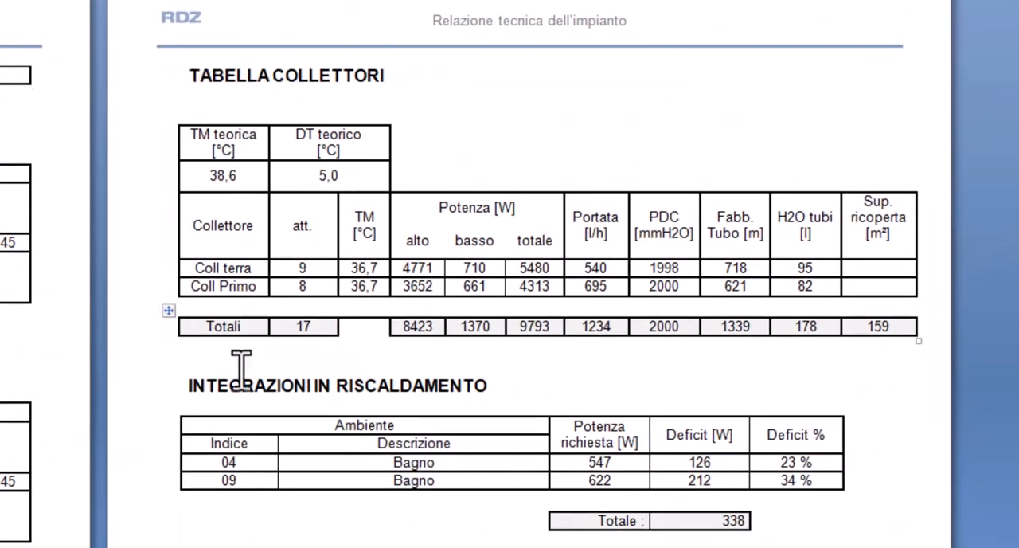
scroll(315, 450, "down", 3)
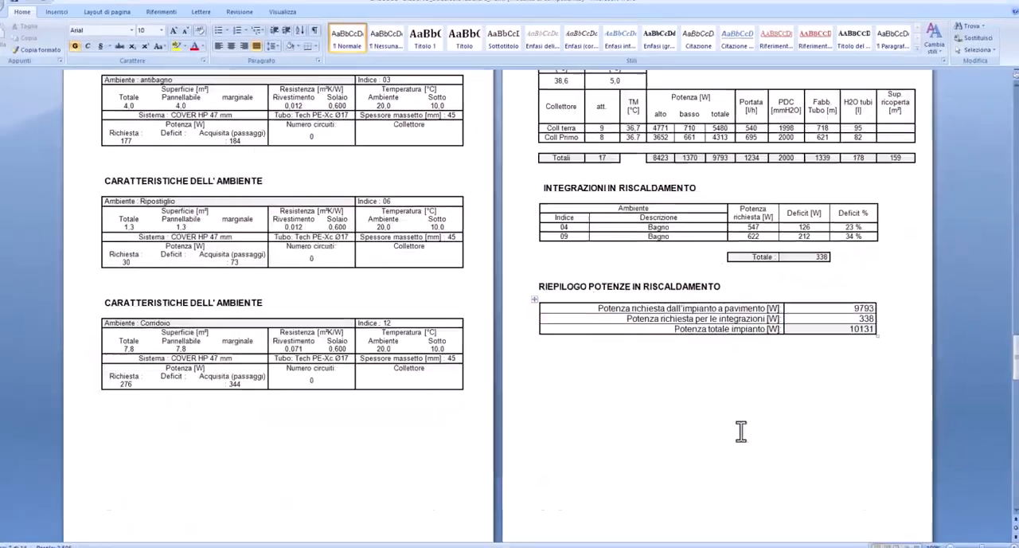
scroll(744, 431, "down", 2)
scroll(744, 431, "down", 10)
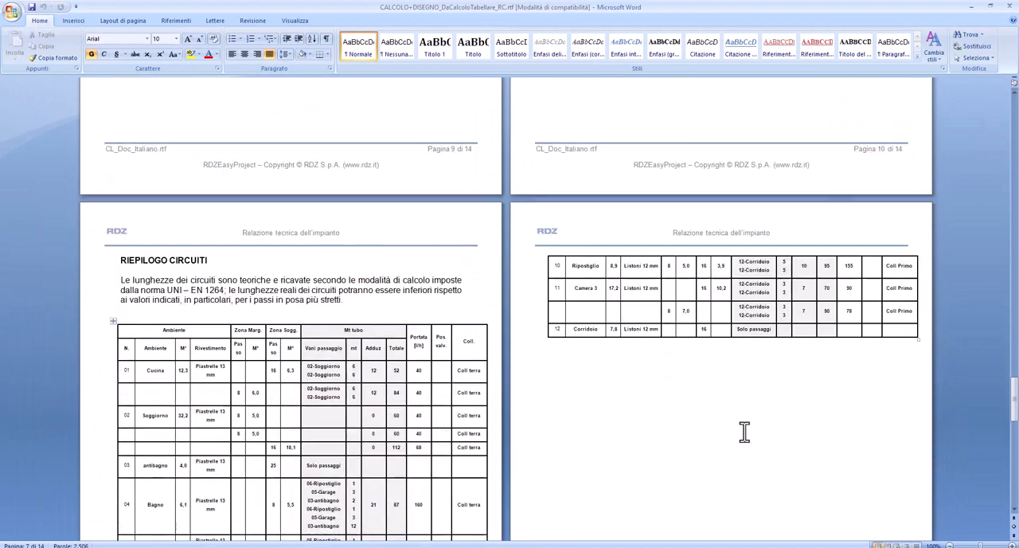
scroll(744, 431, "down", 1)
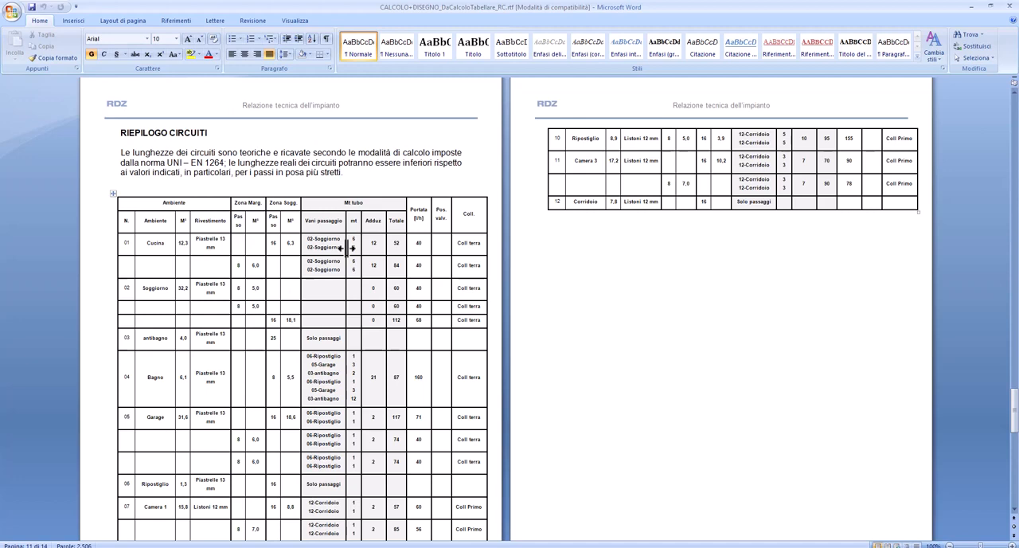
scroll(329, 247, "down", 8)
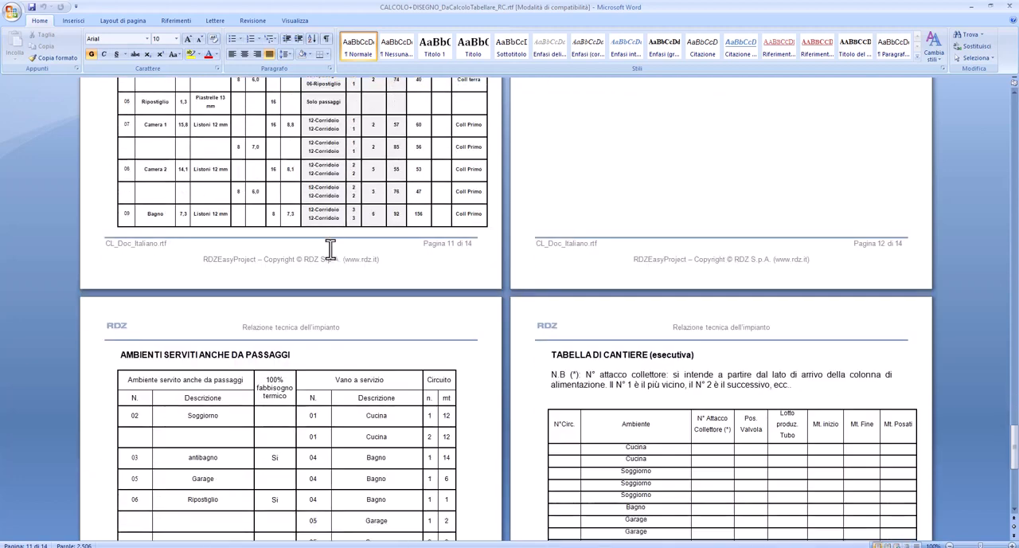
scroll(331, 252, "down", 2)
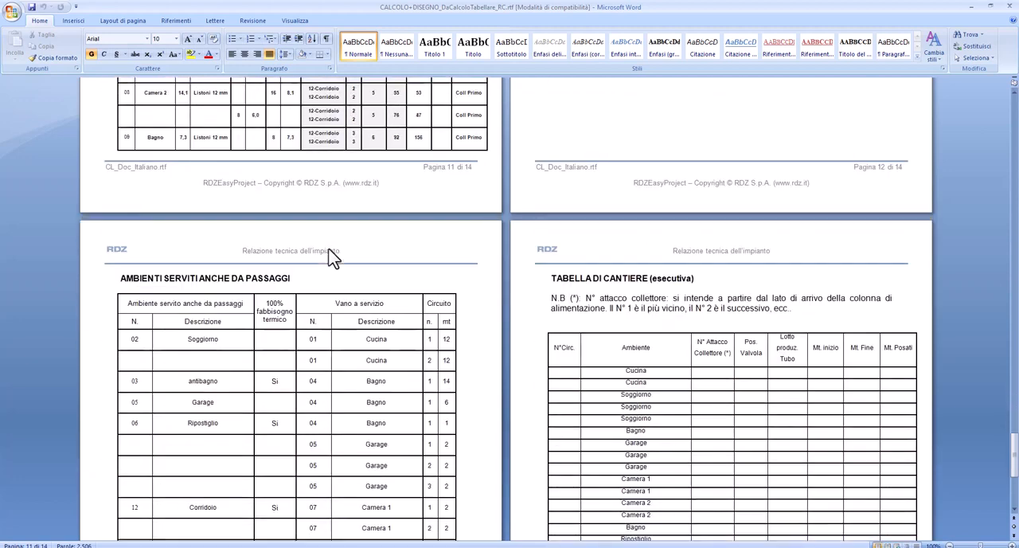
scroll(331, 253, "down", 7)
scroll(329, 249, "up", 3)
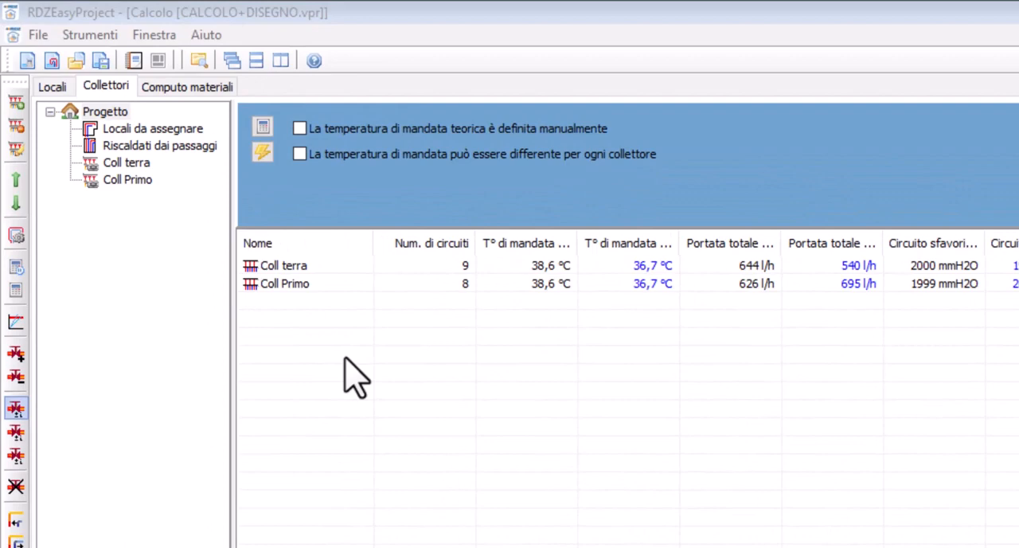
Calculate the bill of materials in RDZEasyProject with the glass-fibre screed reinforcement mesh, Inibitor XR 20 and Biocida XR 40 included
left_click(171, 89)
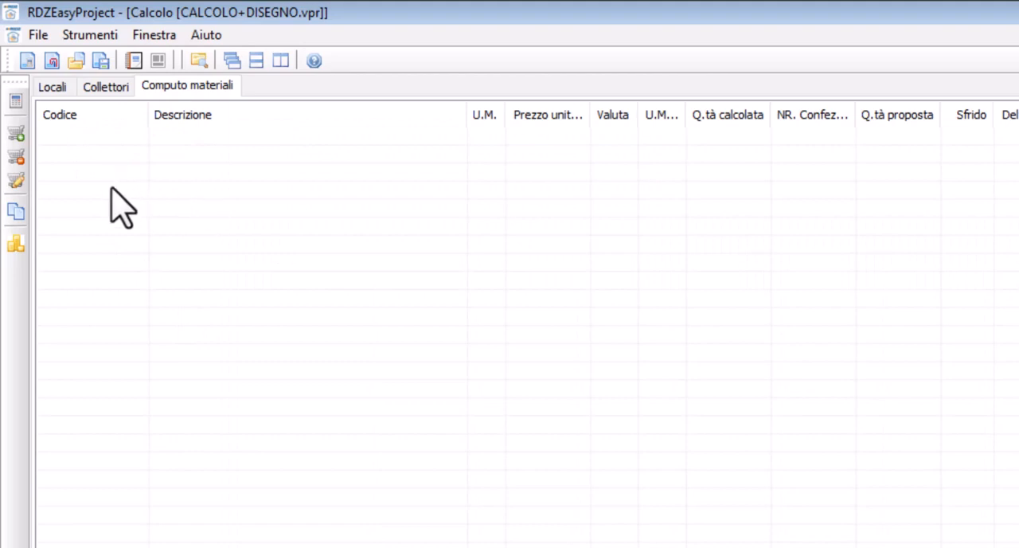
left_click(12, 105)
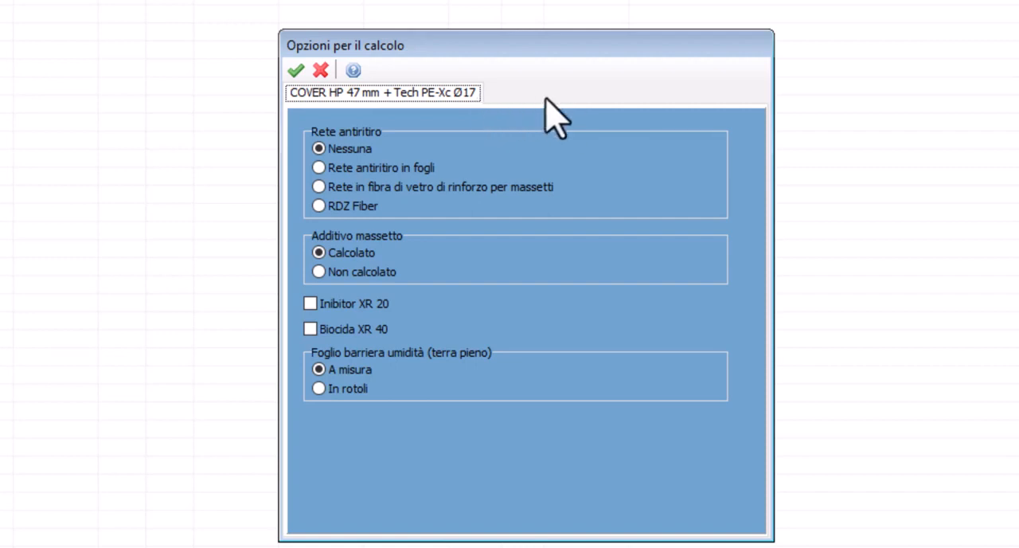
left_click(319, 186)
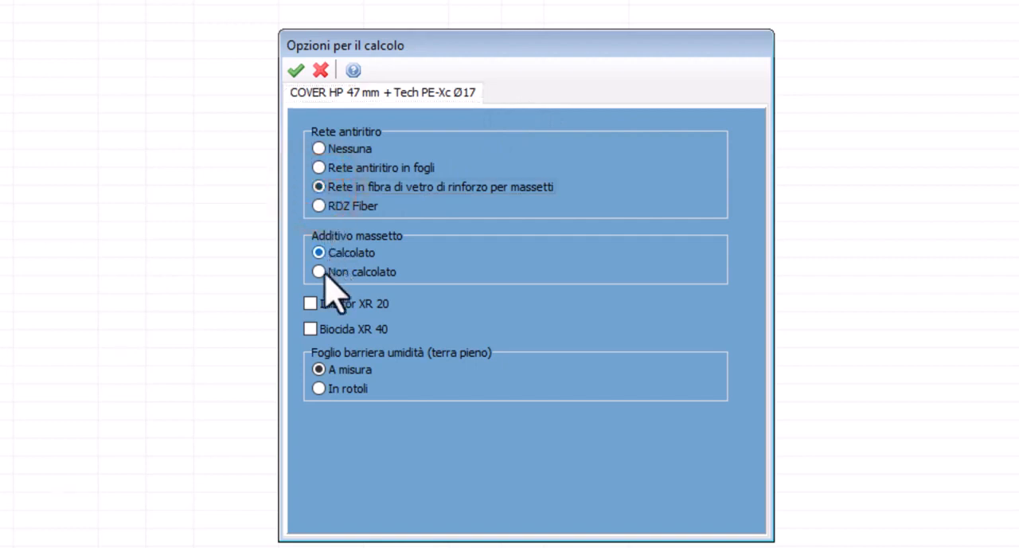
left_click(310, 304)
left_click(309, 329)
left_click(299, 72)
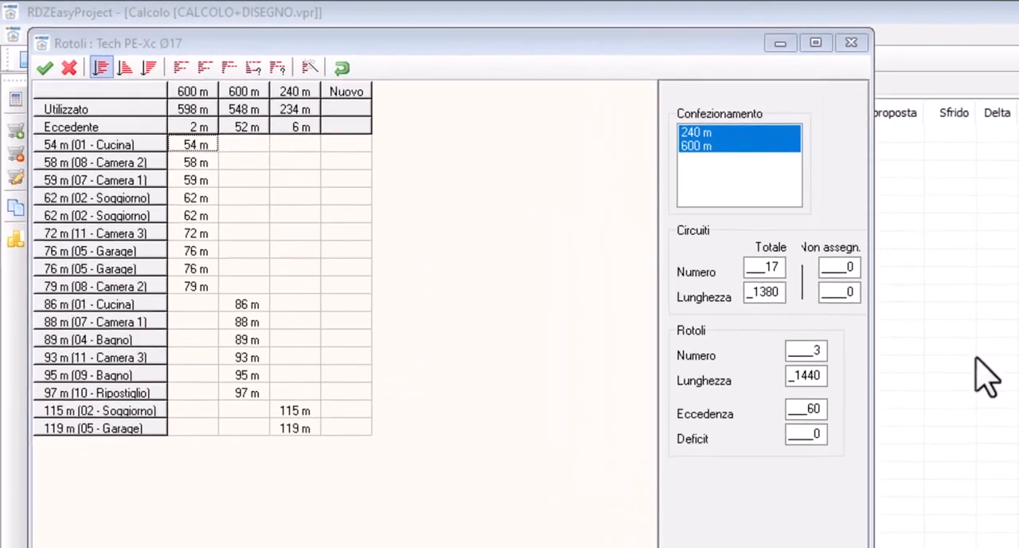
Try reassigning the 54 m Cucina circuit to the third pipe roll, then return it to the first 600 m roll
left_click(630, 229)
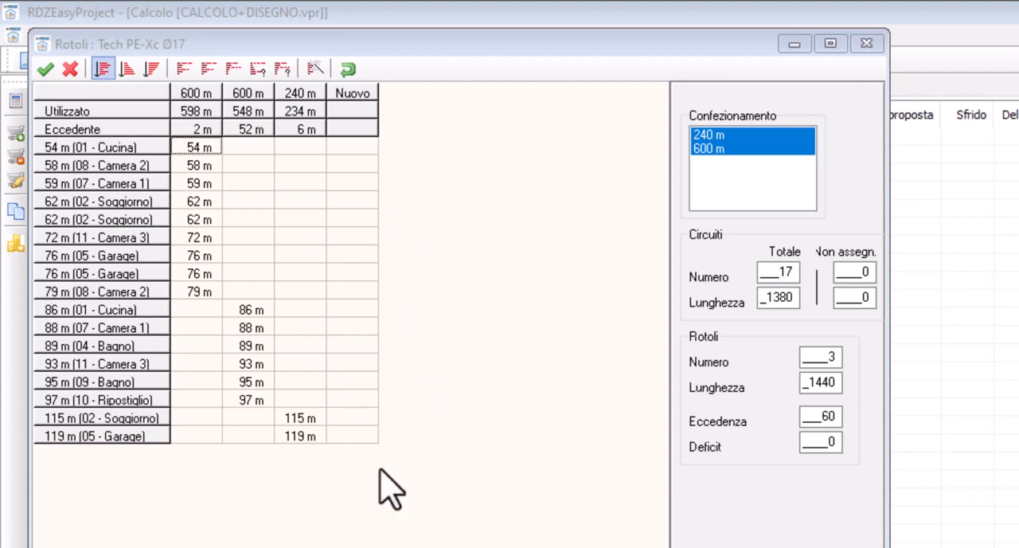
left_click(195, 147)
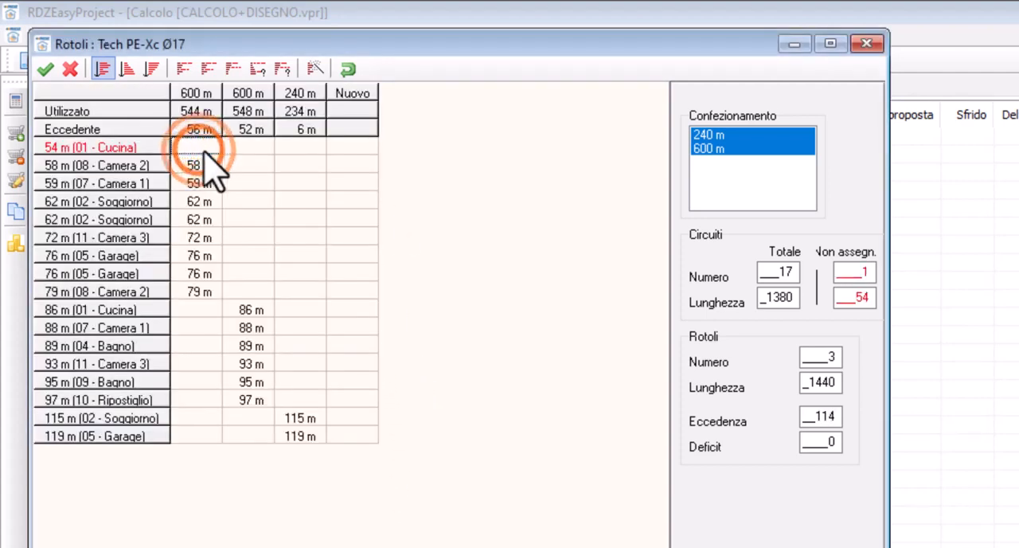
left_click(294, 146)
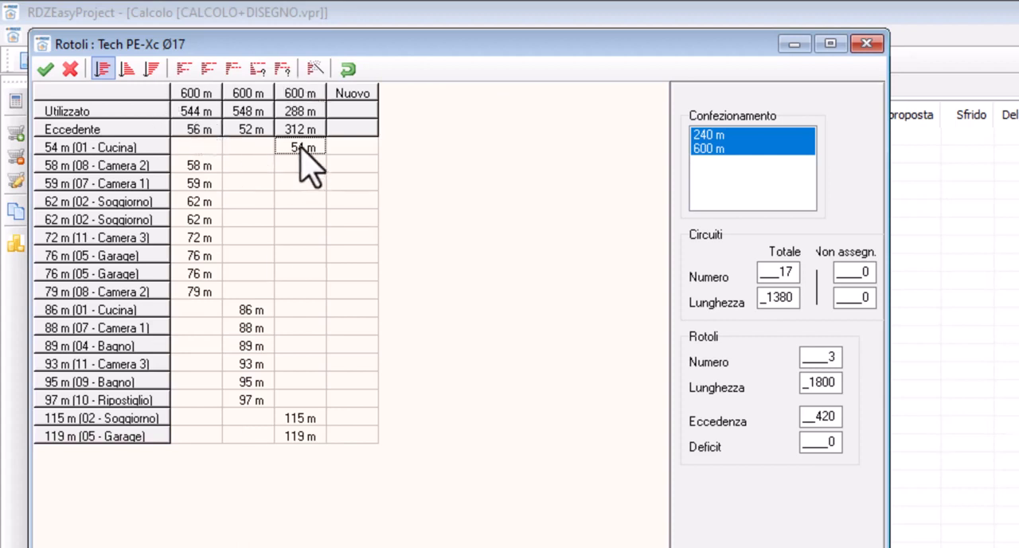
left_click(199, 147)
left_click(199, 147)
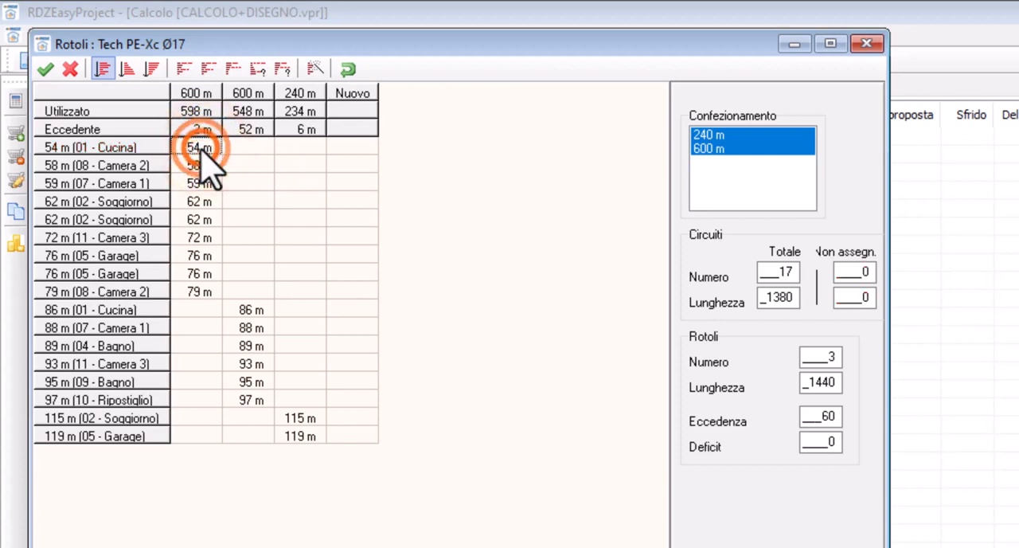
Try distributing the pipe circuits with only the 240 m roll packaging enabled
left_click(710, 136)
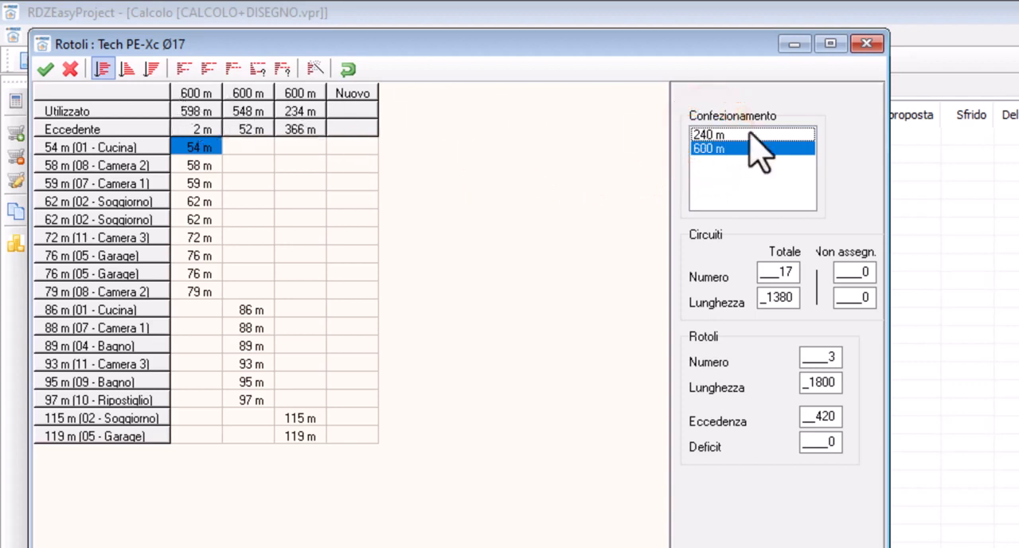
left_click(710, 136)
left_click(713, 149)
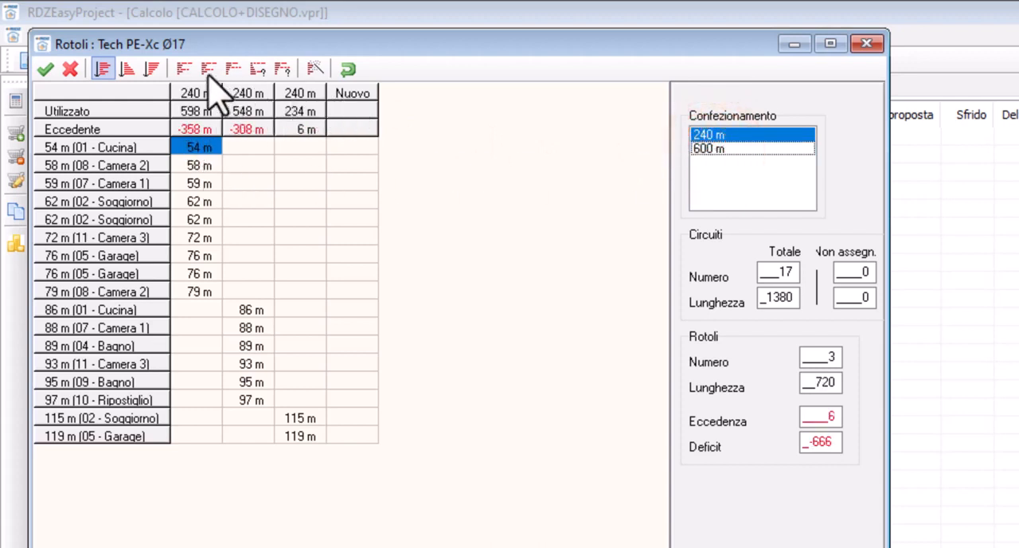
left_click(183, 70)
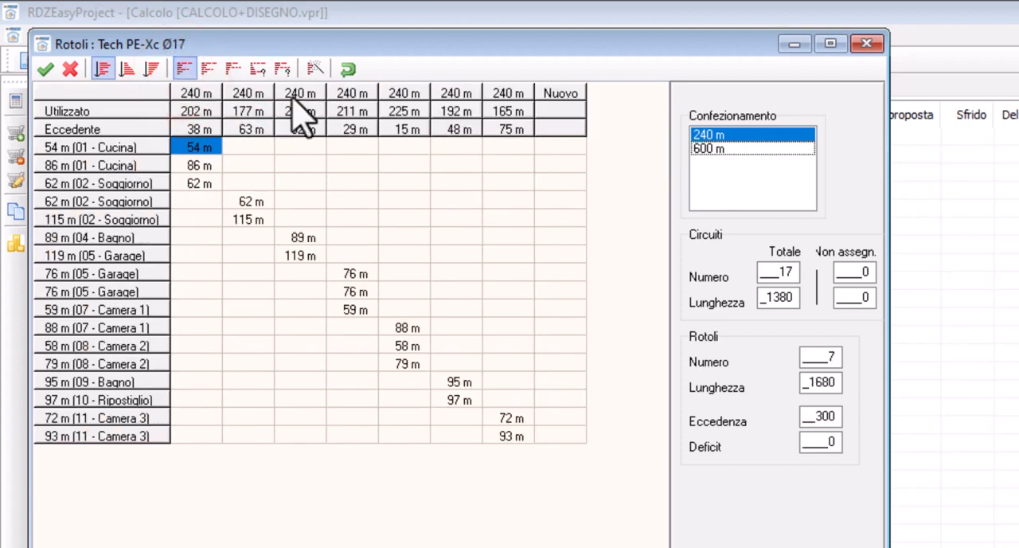
Redistribute the circuits with both 240 m and 600 m packaging enabled, ordered by increasing length, and accept the roll allocation
left_click(712, 148)
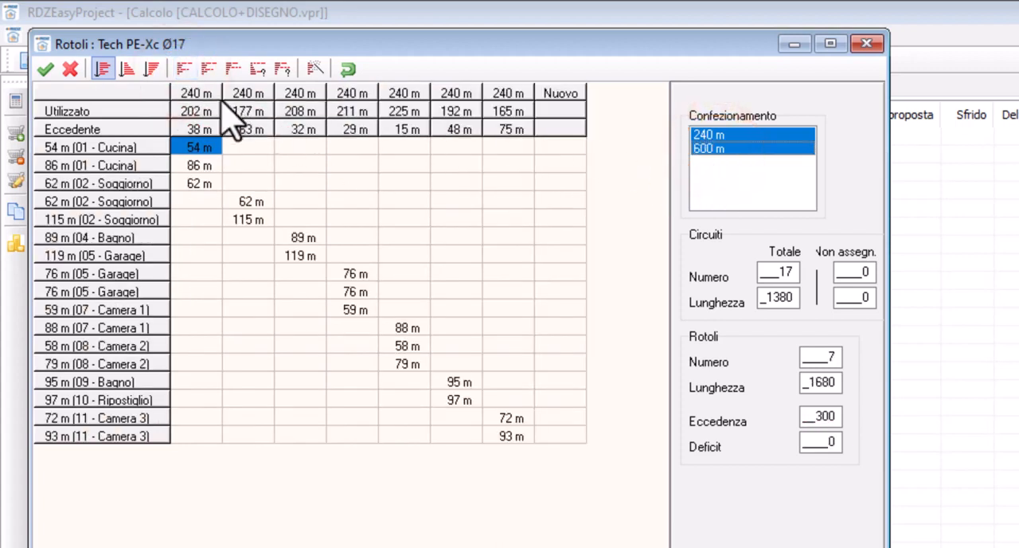
left_click(127, 70)
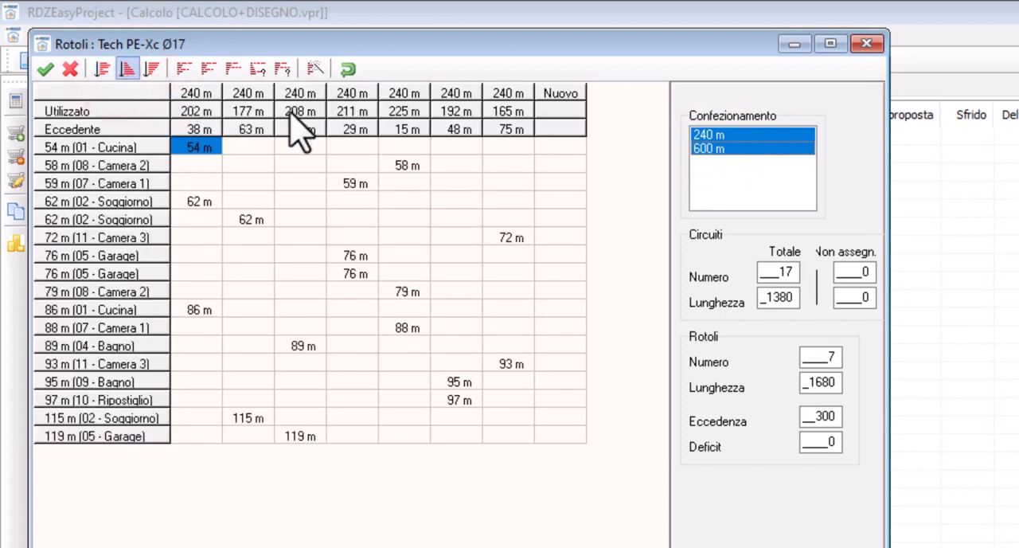
left_click(179, 69)
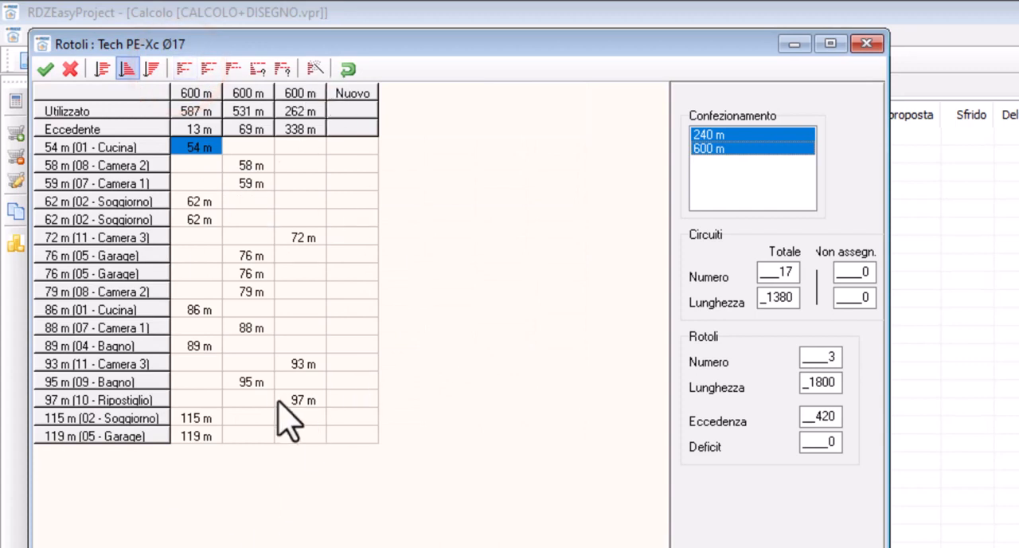
left_click(44, 70)
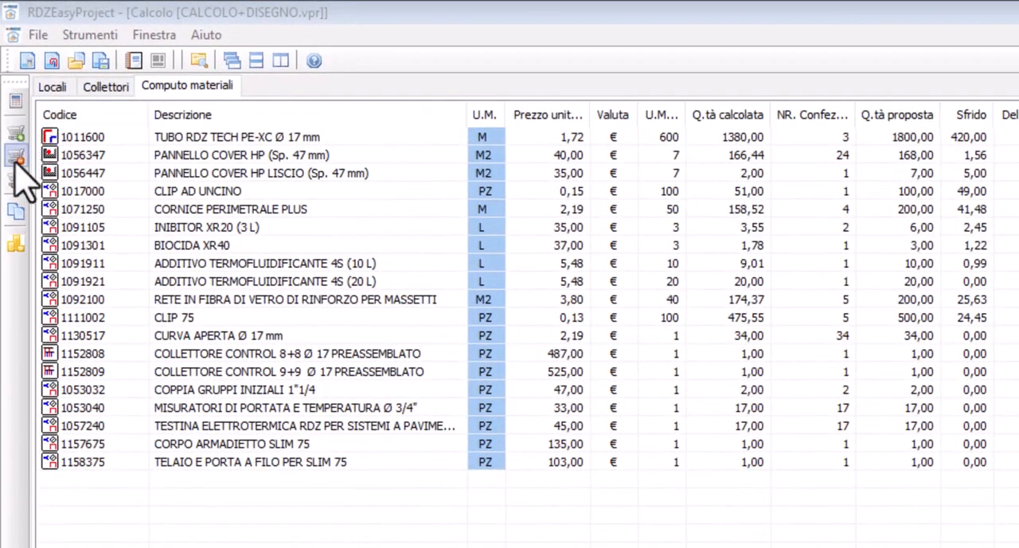
Add article 1017000 CLIP AD UNCINO to the bill of materials with a requested quantity of 200
left_click(18, 132)
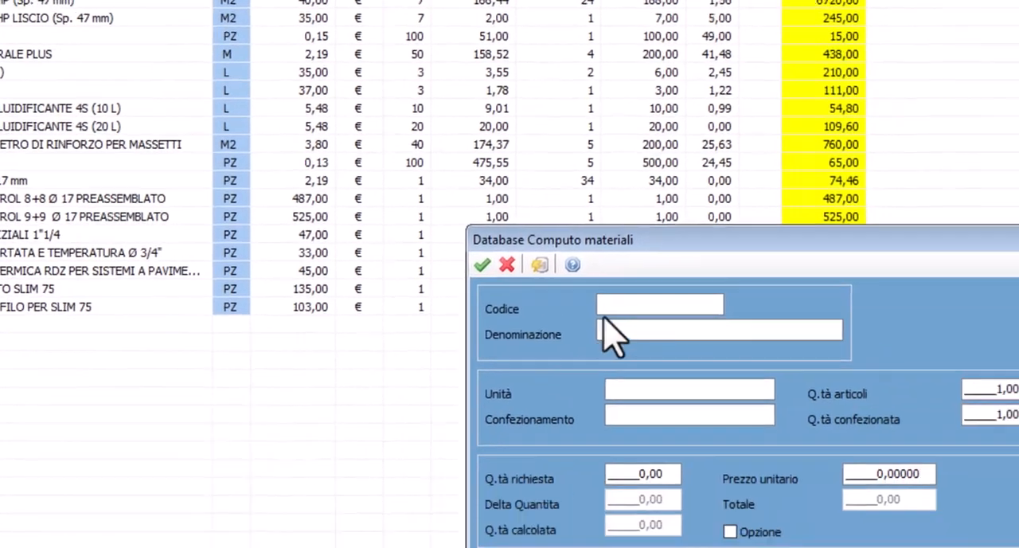
left_click(880, 460)
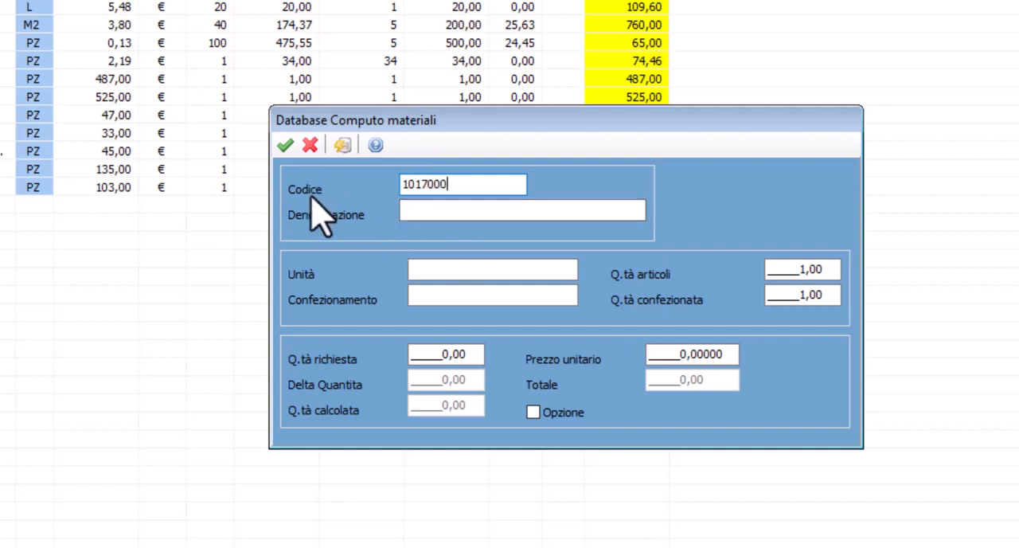
left_click(420, 212)
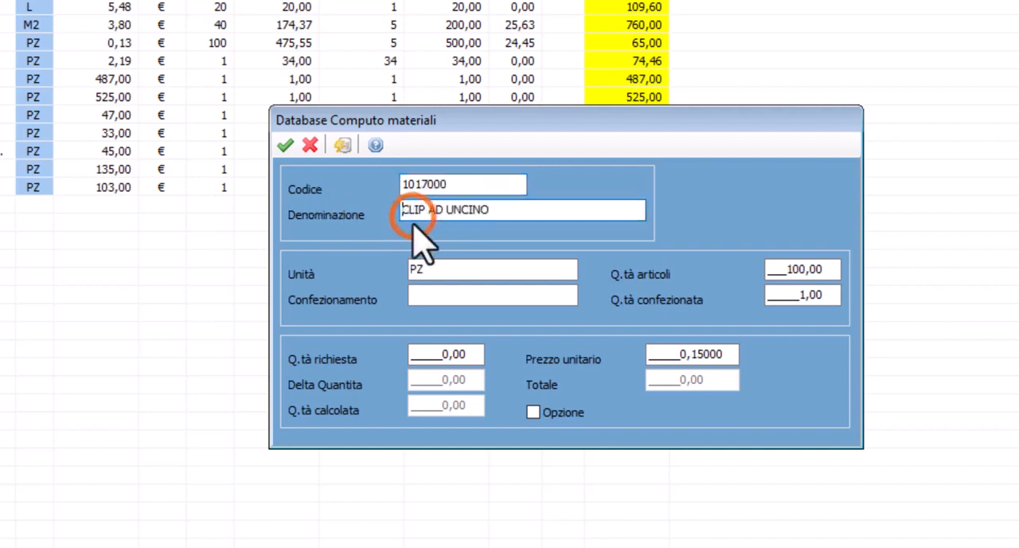
left_click(416, 351)
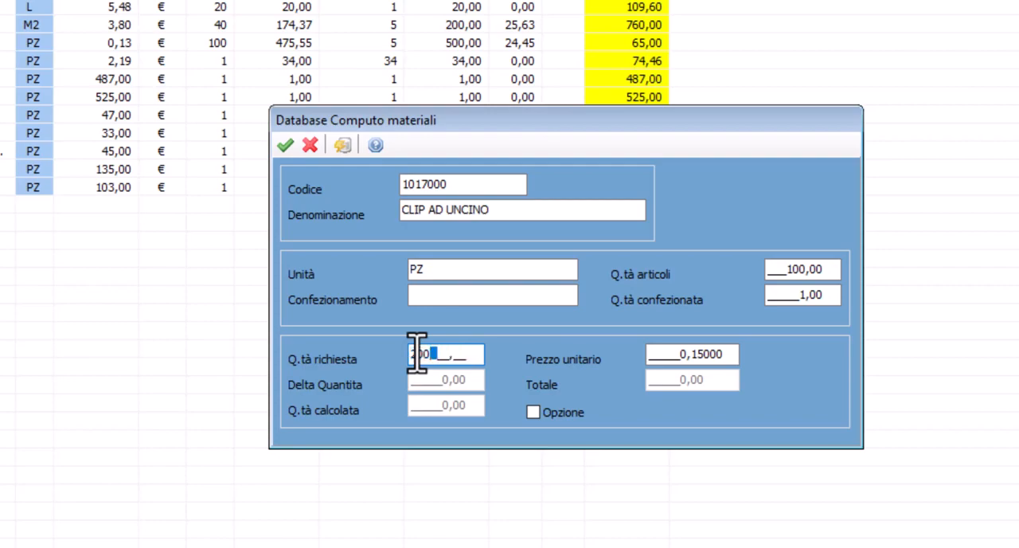
type("200")
left_click(284, 144)
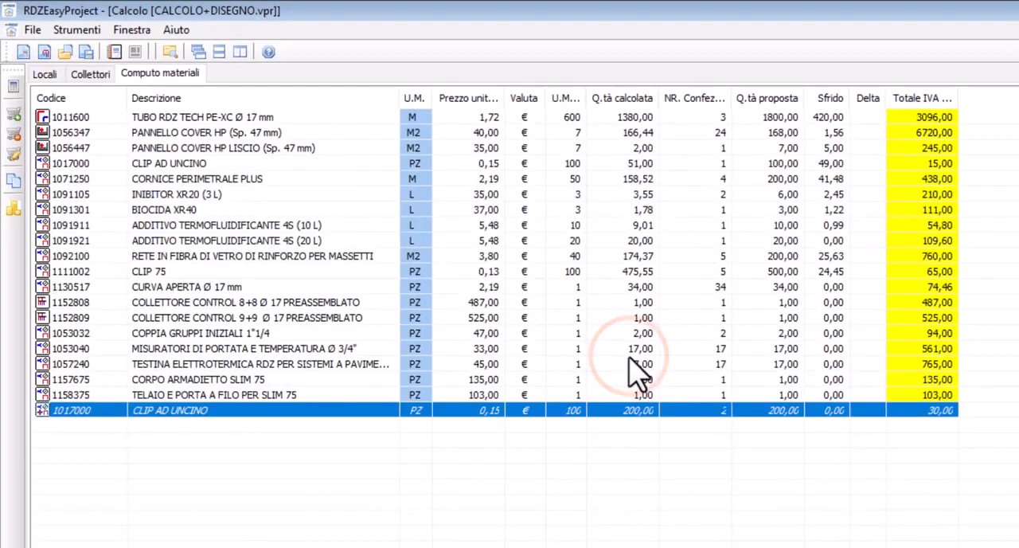
left_click(59, 420)
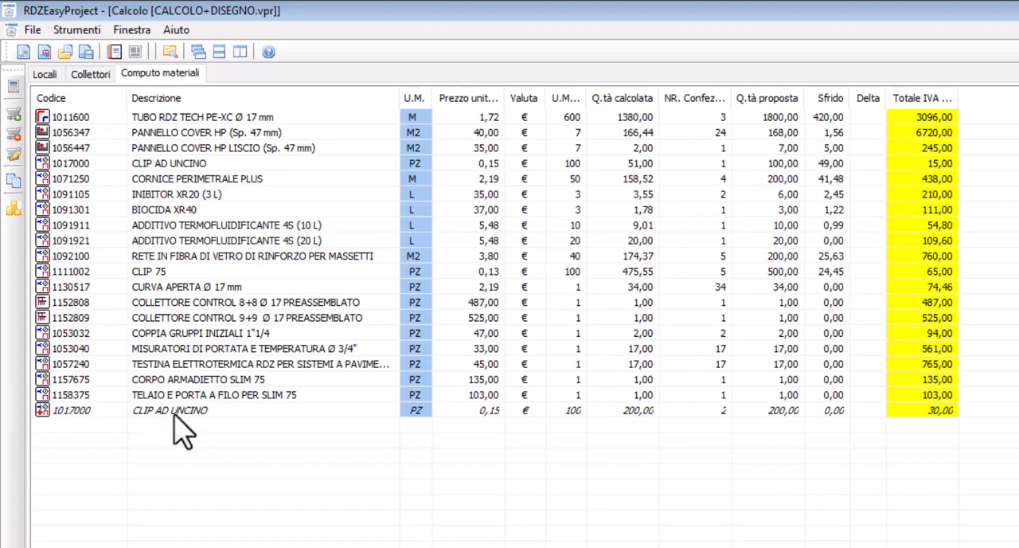
Start another bill of materials item and search the article database for descriptions containing CLIP
left_click(12, 112)
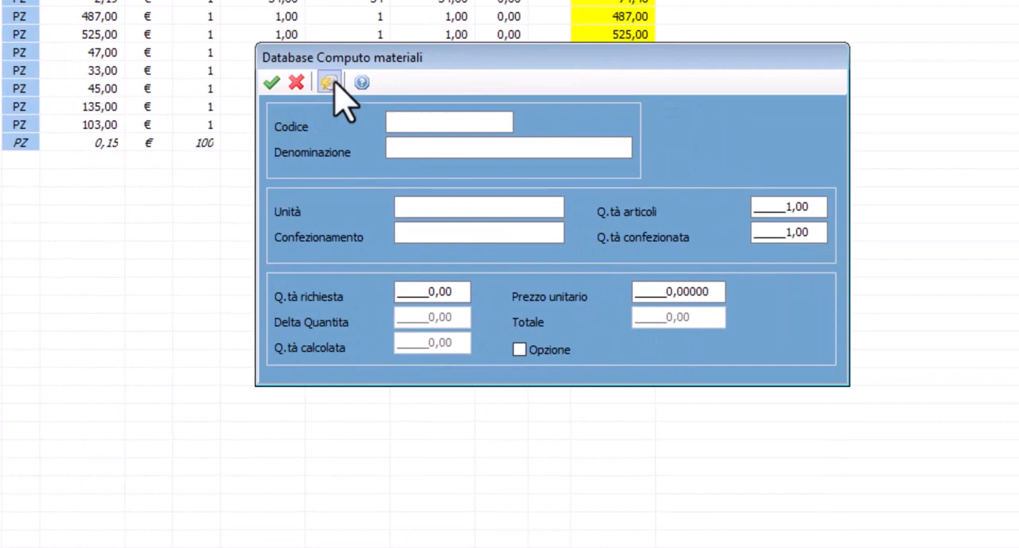
left_click(335, 82)
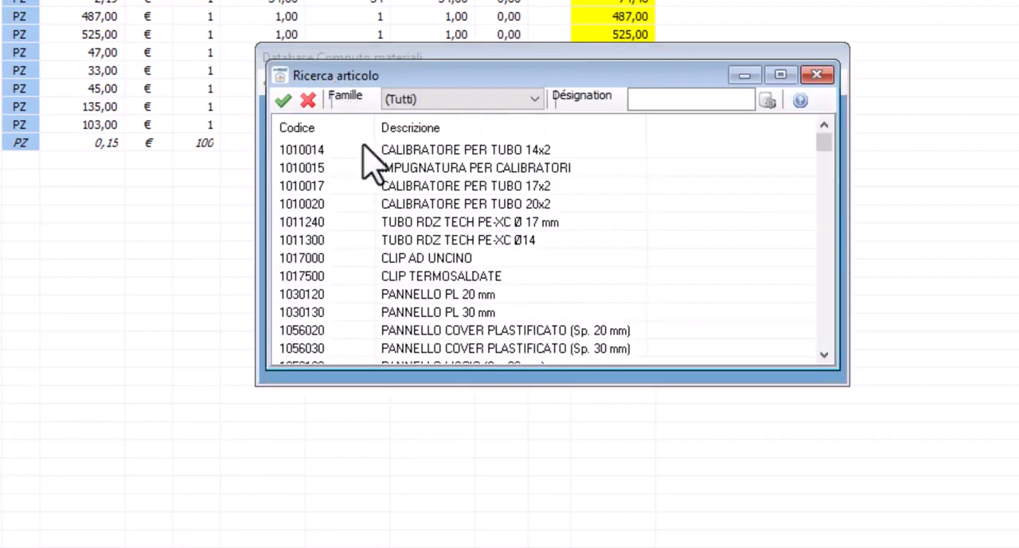
left_click_drag(823, 143, 814, 279)
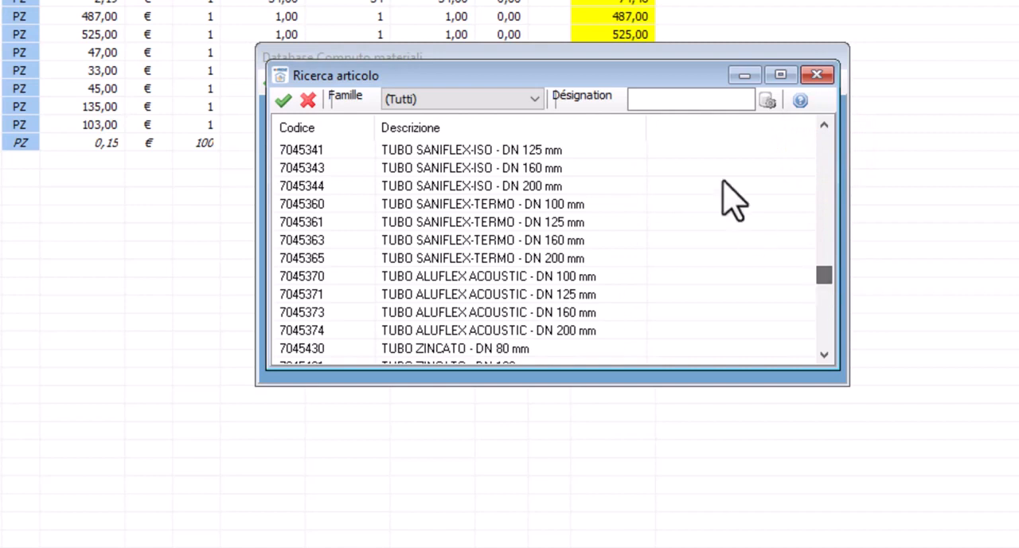
left_click(674, 101)
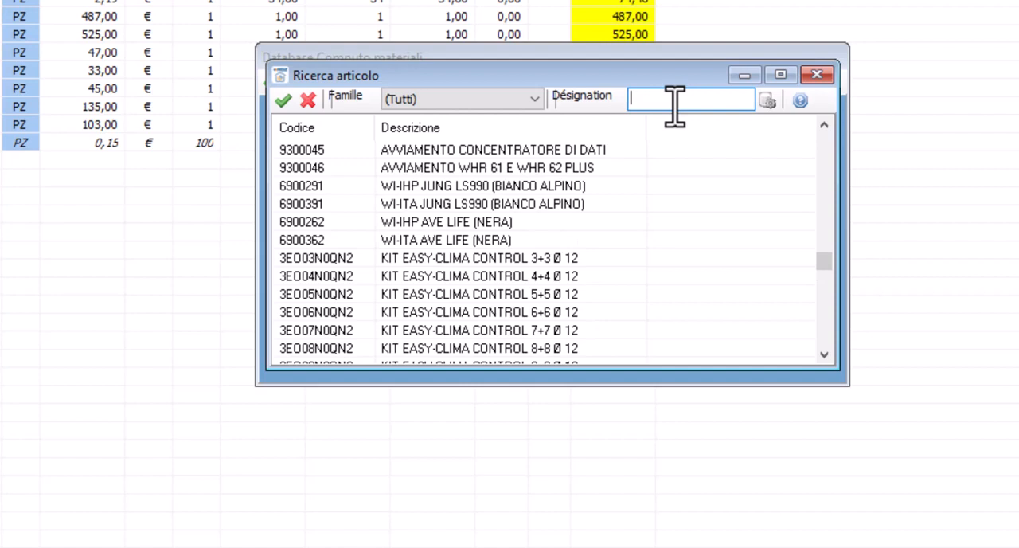
left_click(675, 105)
left_click(766, 101)
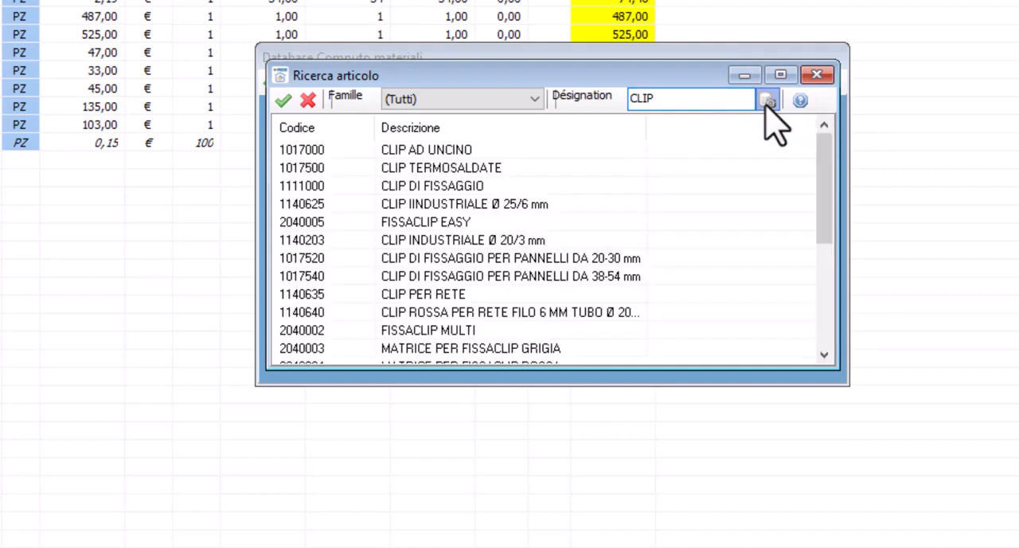
Add article 1017500 CLIP TERMOSALDATE to the bill of materials with a requested quantity of 400
double_click(433, 167)
left_click(435, 290)
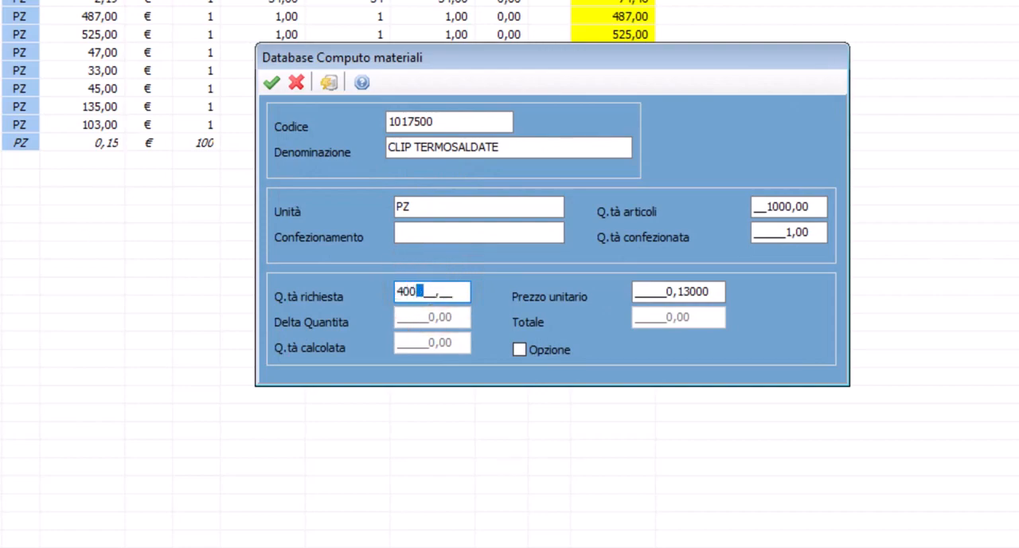
type("400")
left_click(271, 82)
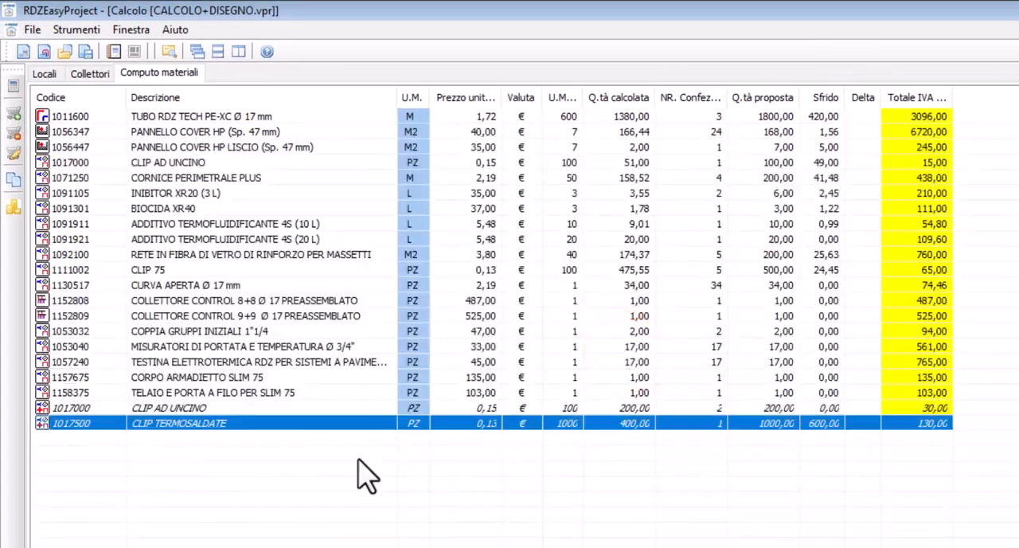
left_click(165, 455)
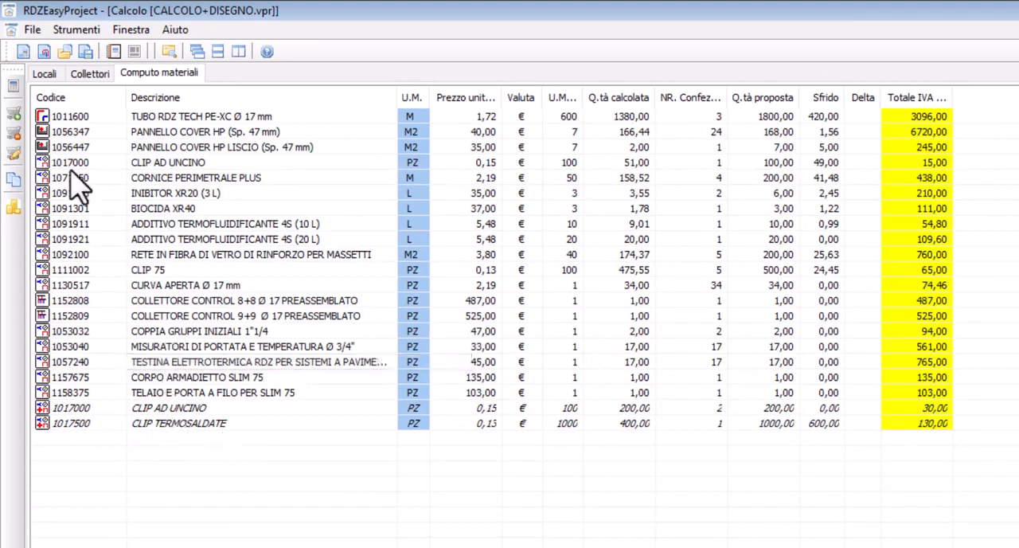
Set the delta quantity of COLLETTORE CONTROL 8+8 Ø 17 PREASSEMBLATO to 2 in the bill of materials
double_click(155, 300)
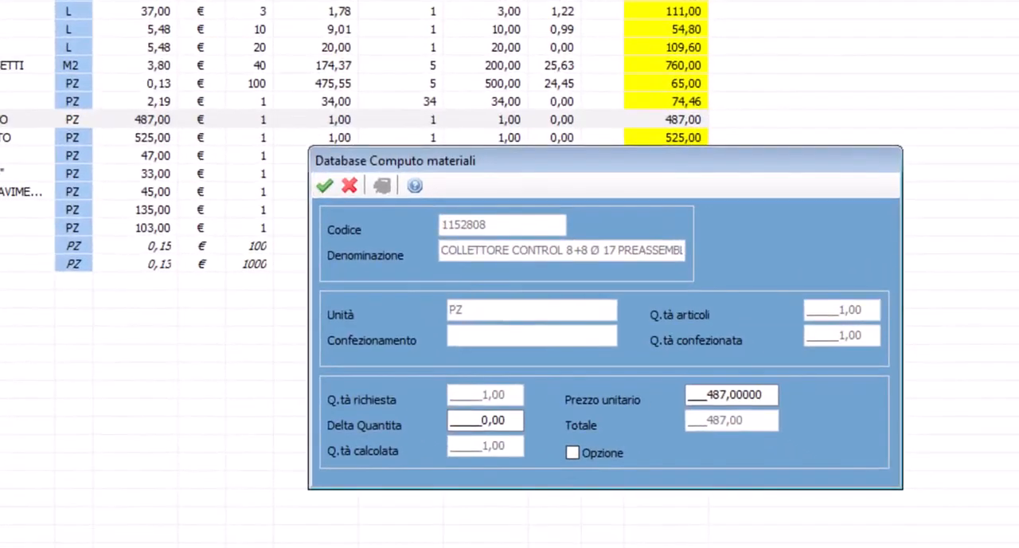
left_click(455, 418)
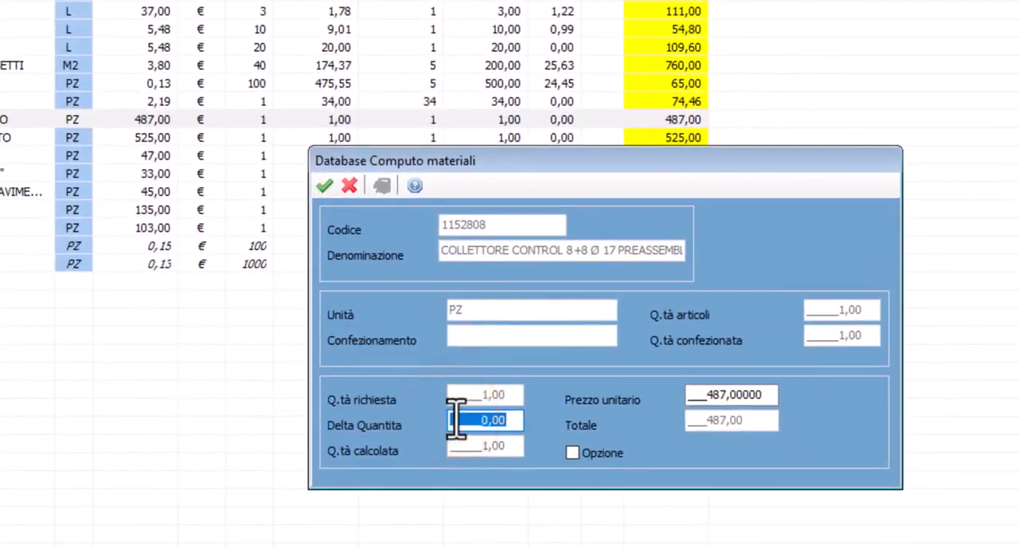
type("2")
left_click(760, 394)
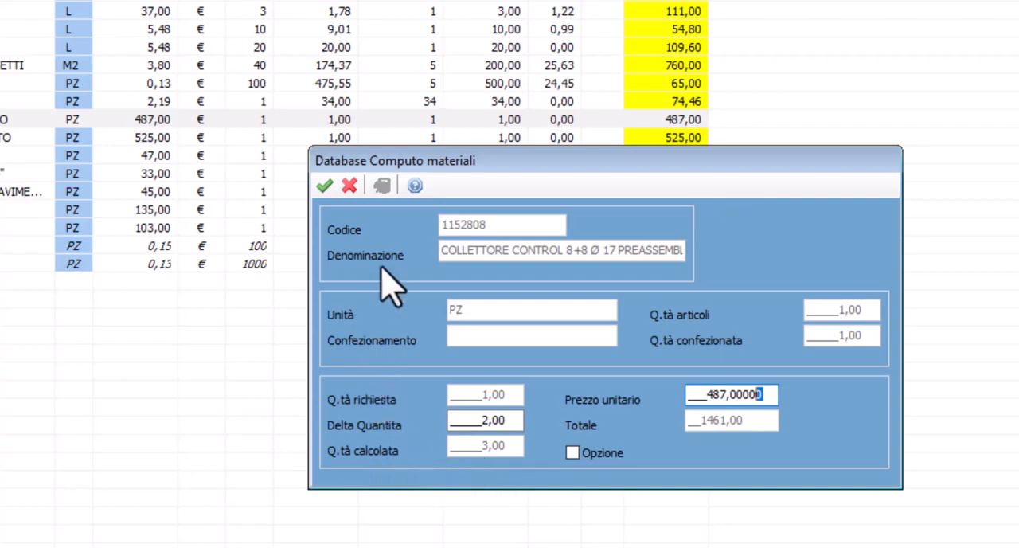
key("Tab")
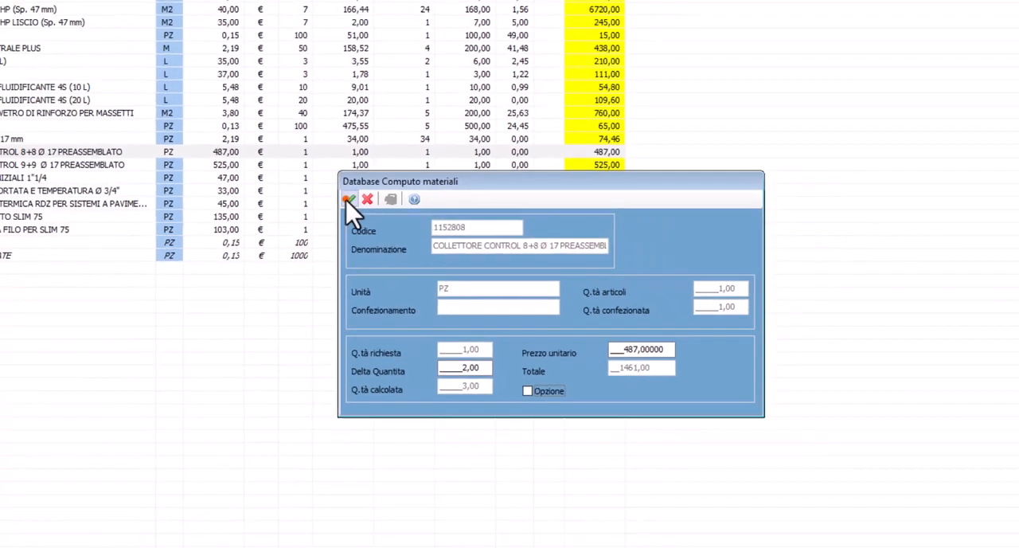
left_click(324, 185)
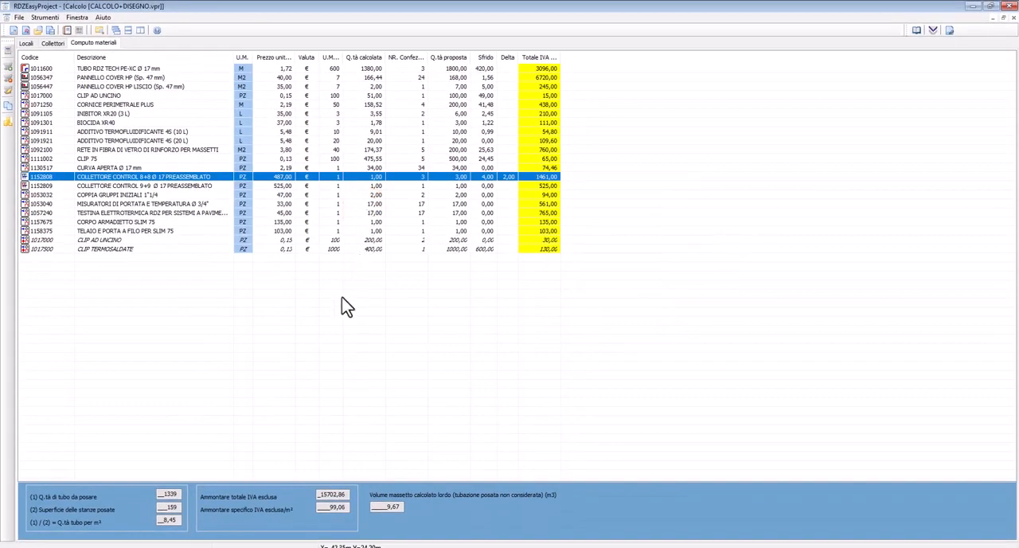
left_click(336, 320)
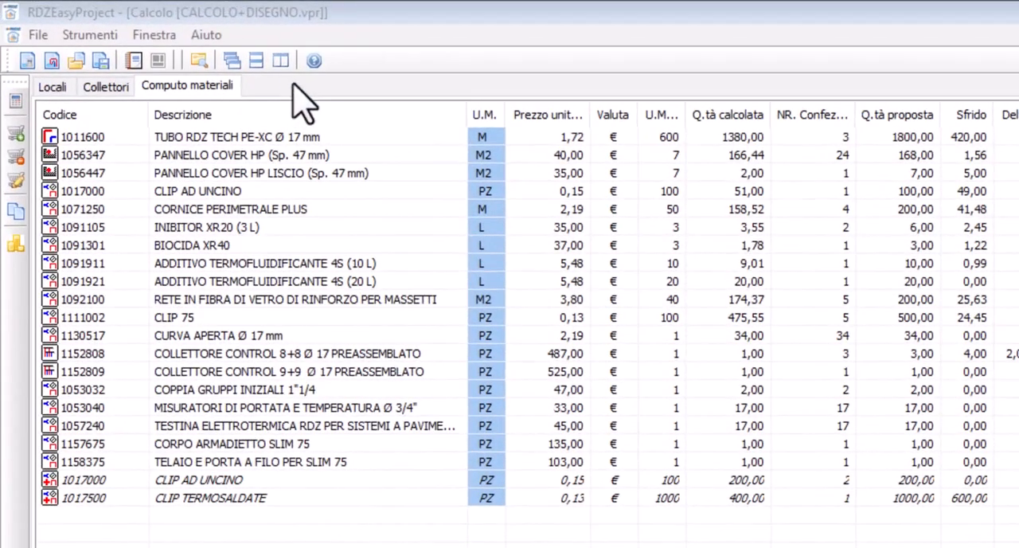
Generate the Italian Computo materiali as an RTF document, save it as CALCOLO+DISEGNO_C_CM.rtf and open it in Microsoft Word
left_click(149, 40)
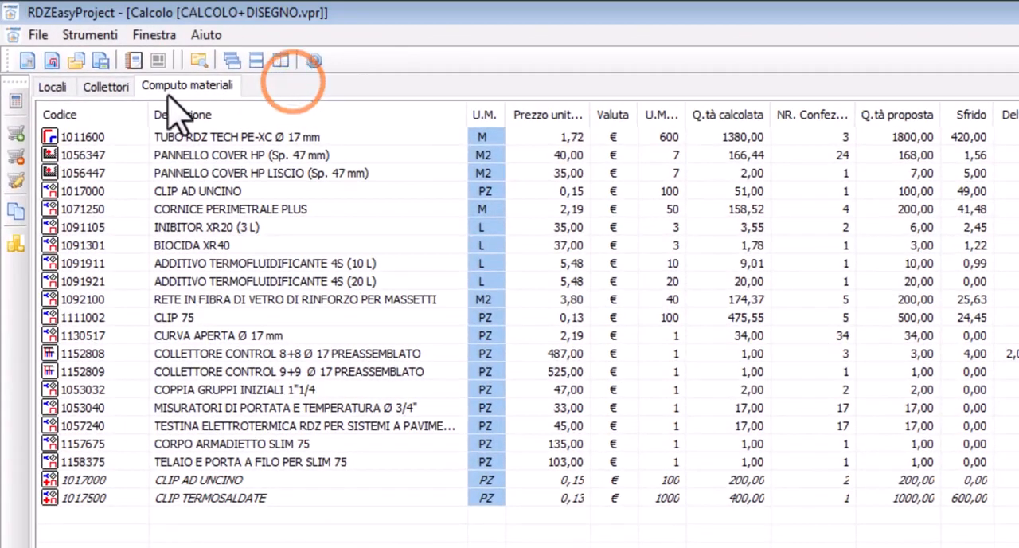
left_click(37, 35)
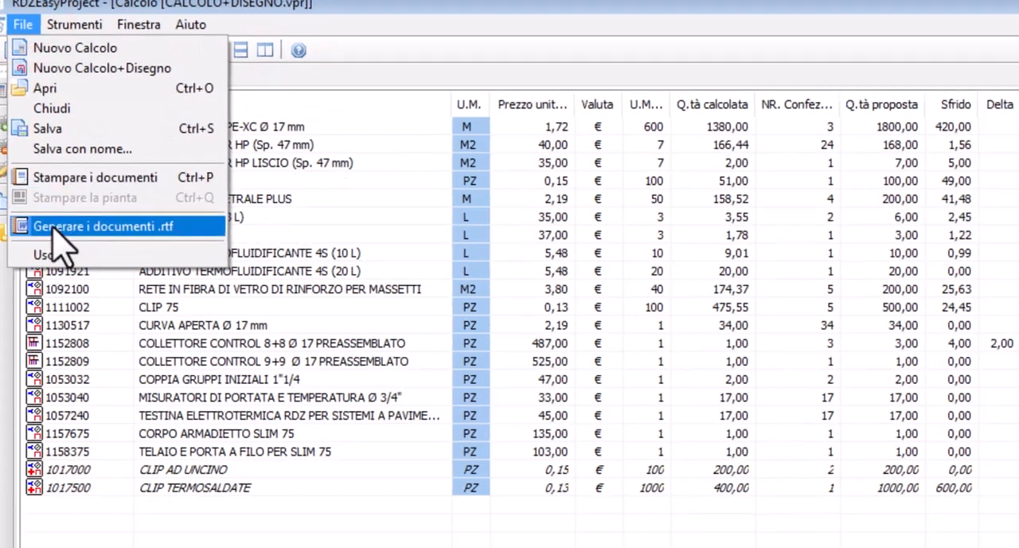
left_click(56, 227)
left_click(423, 307)
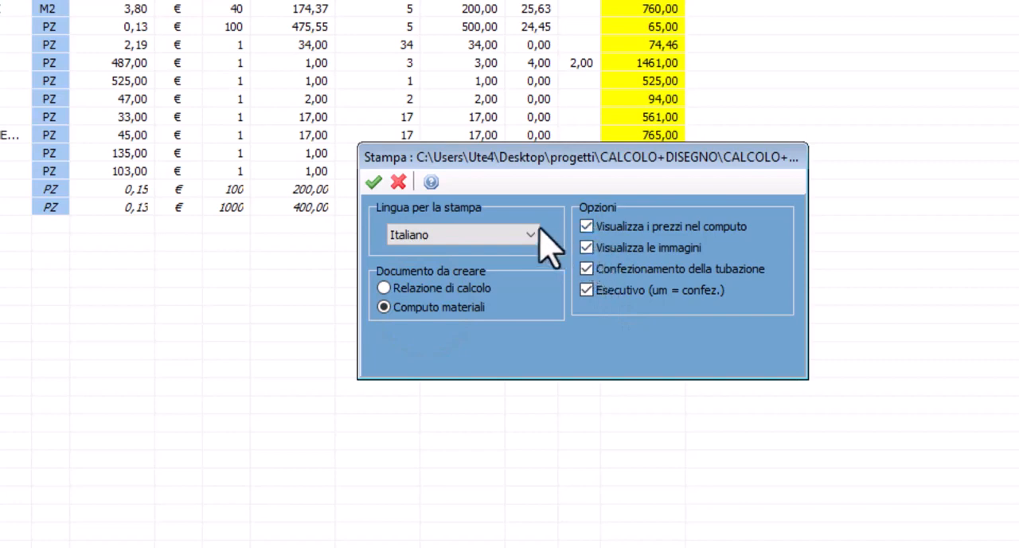
left_click(372, 182)
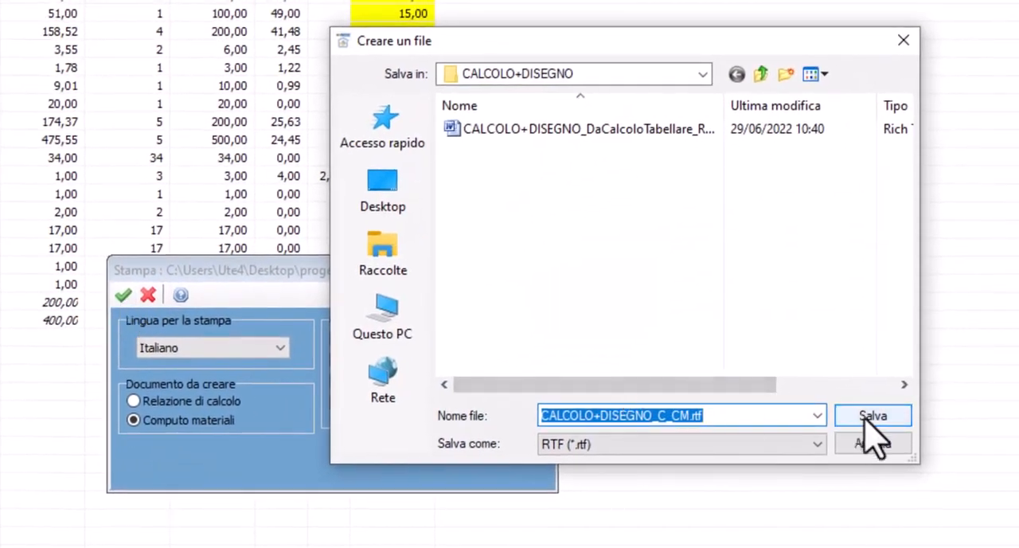
left_click(868, 417)
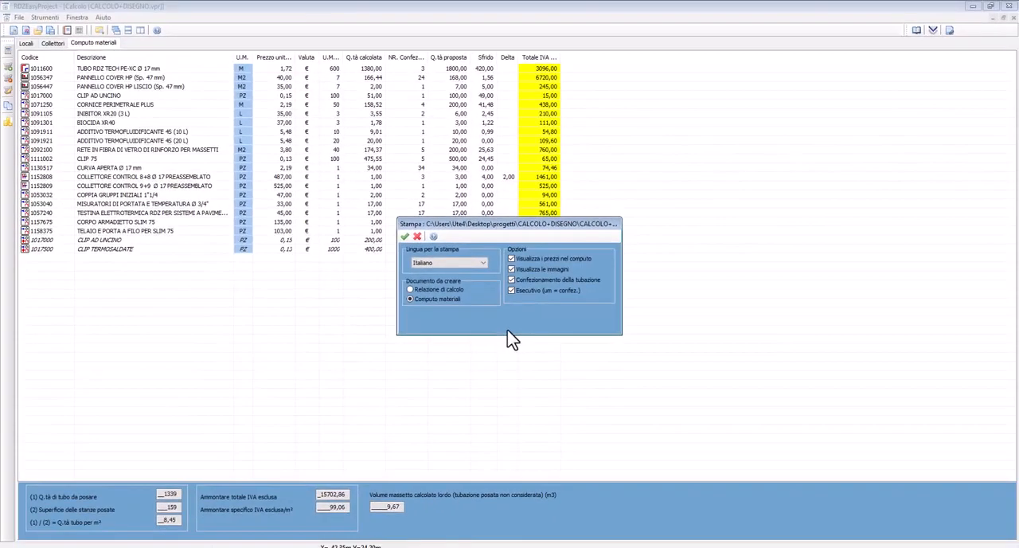
left_click(489, 307)
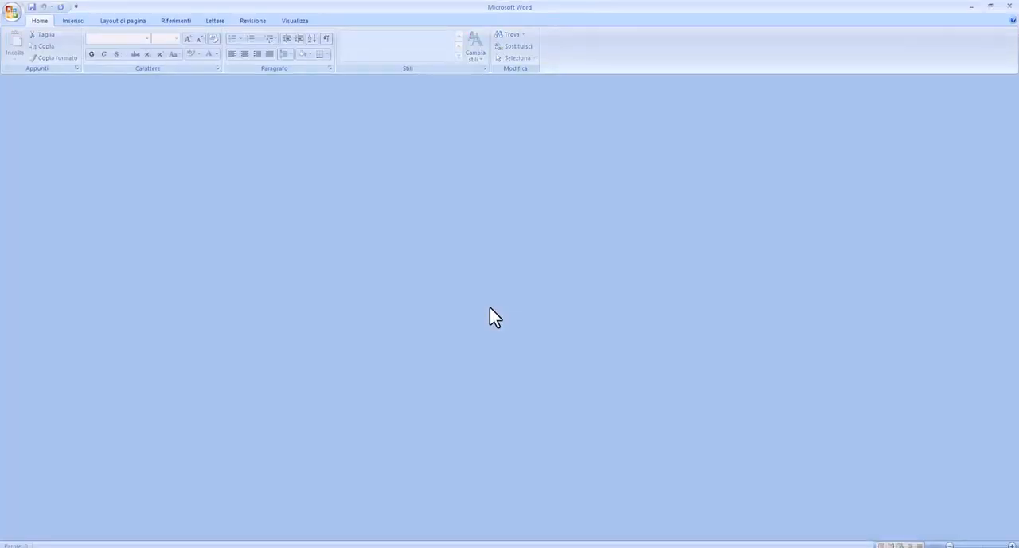
Review the generated bill of materials document, including article quantities, the added clip articles, totals and the division of pipe coils into circuits
scroll(234, 287, "down", 1)
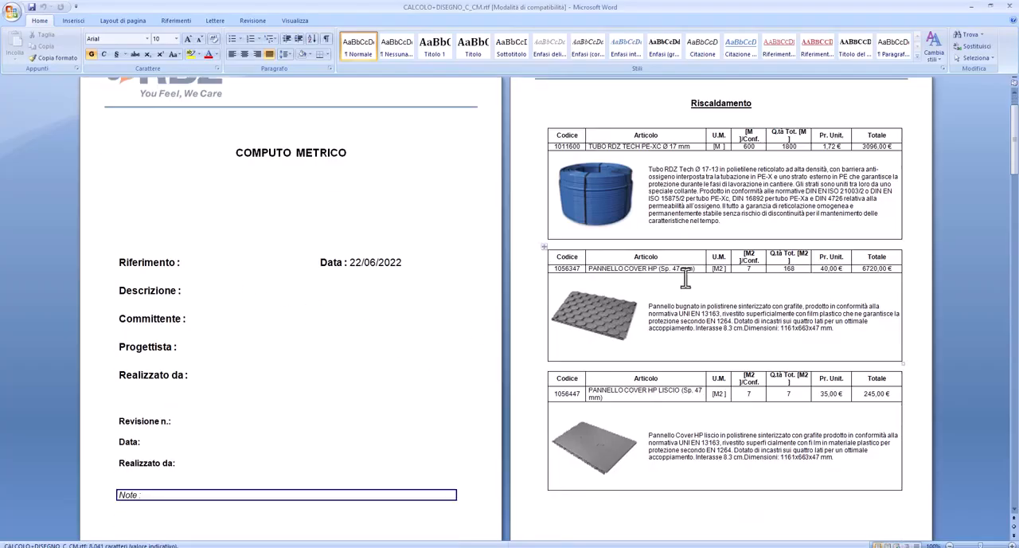
scroll(716, 298, "down", 10)
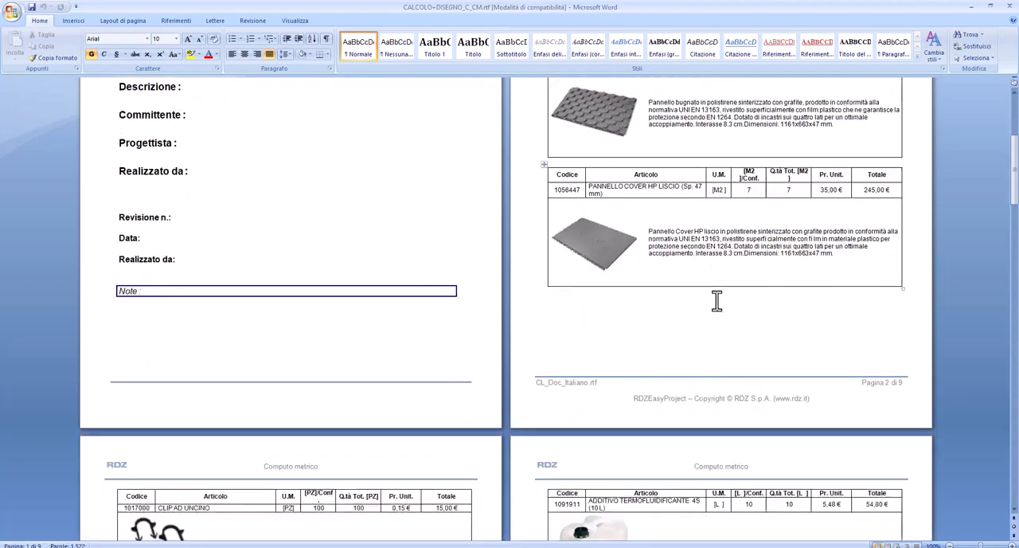
scroll(716, 307, "down", 13)
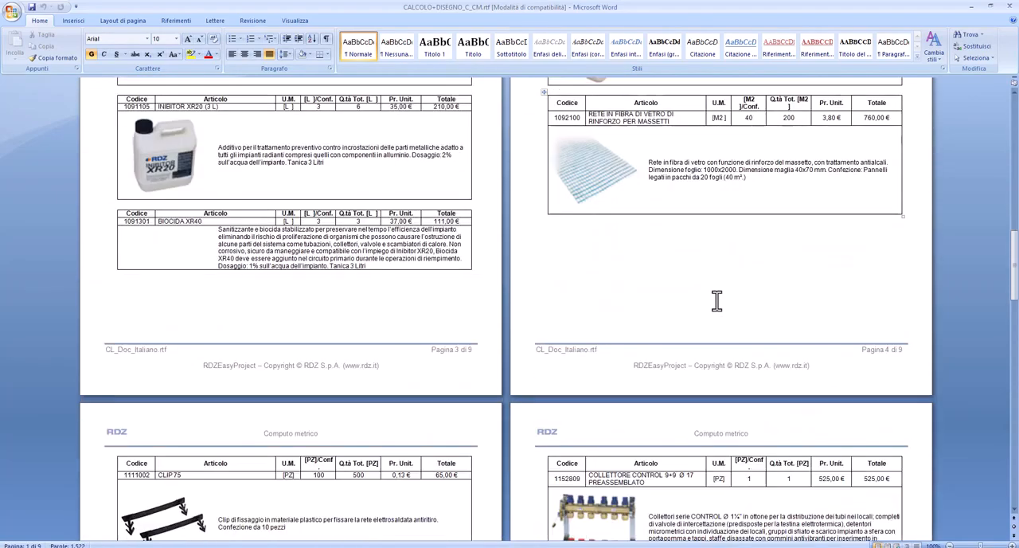
scroll(716, 300, "down", 15)
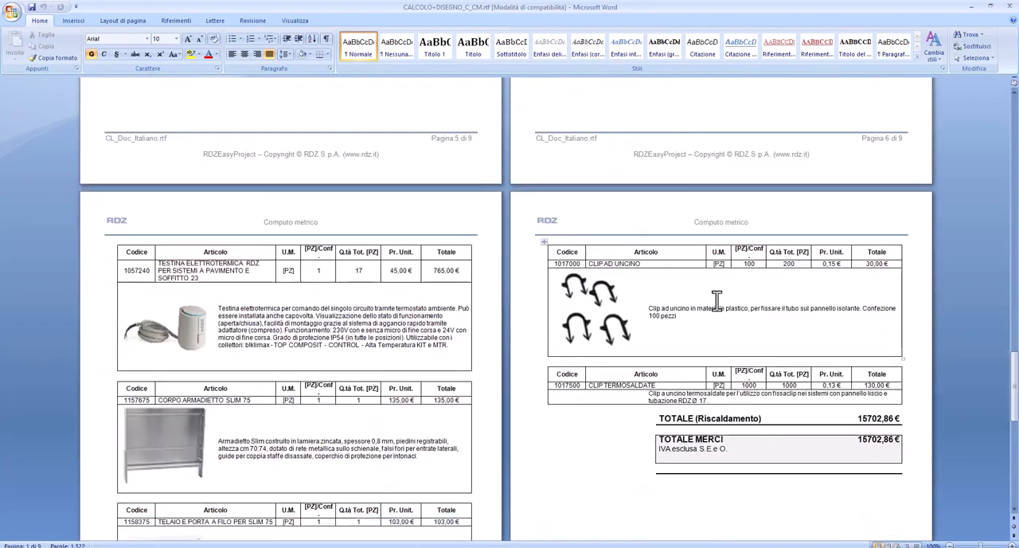
scroll(716, 300, "down", 10)
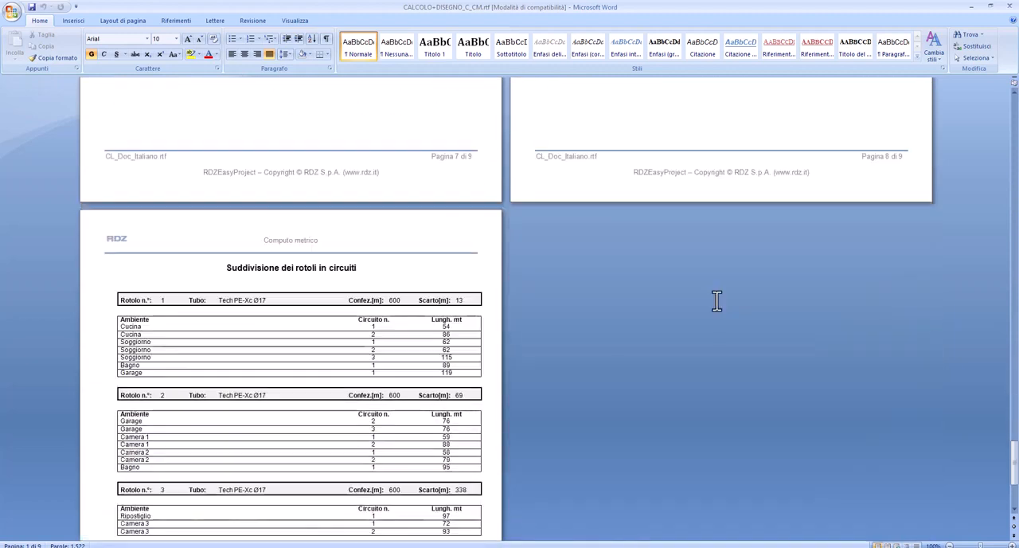
scroll(714, 307, "up", 1)
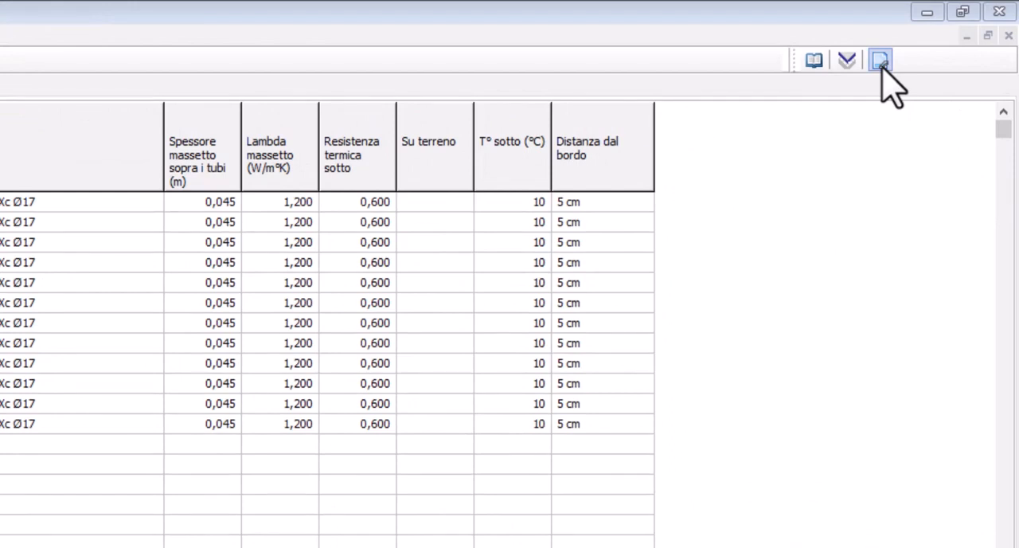
Return in RDZEasyProject from the calculation tables to the floor plan drawing and activate its calculation link and display options
left_click(880, 61)
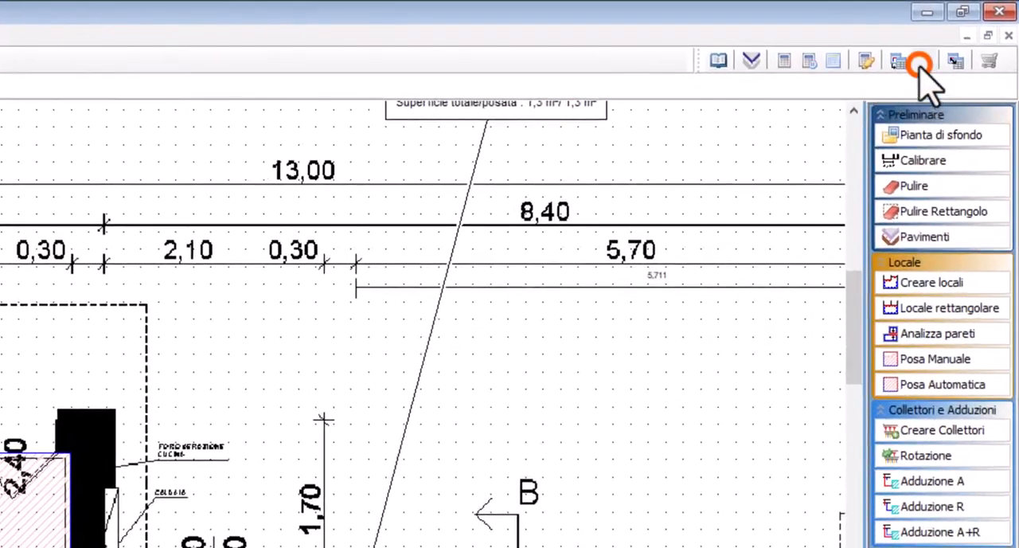
left_click(920, 62)
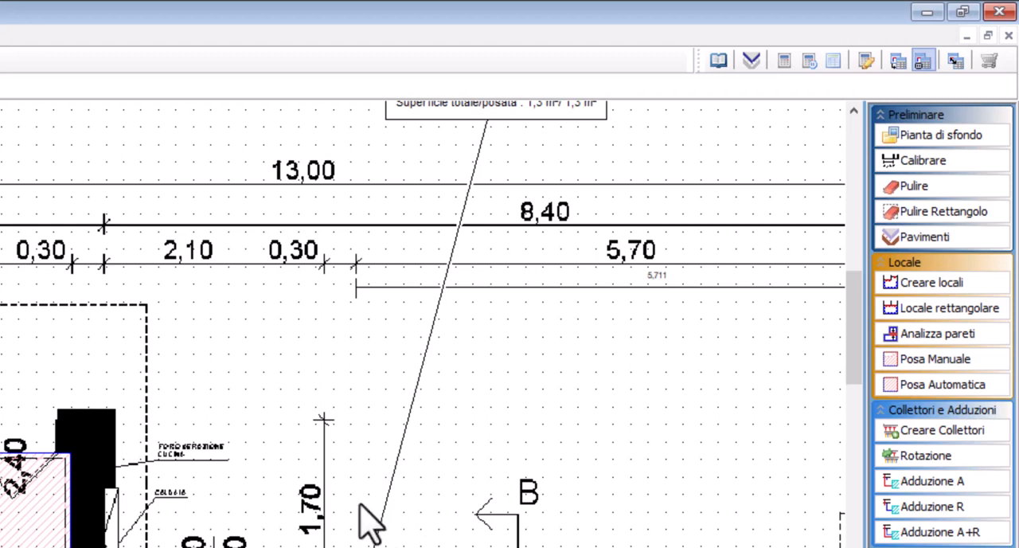
left_click(925, 70)
left_click(922, 62)
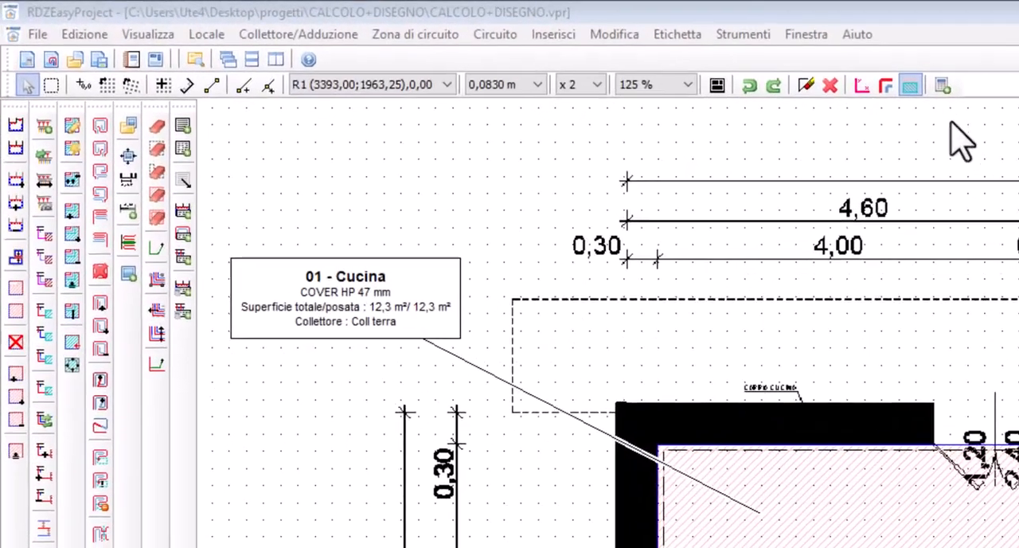
left_click(481, 44)
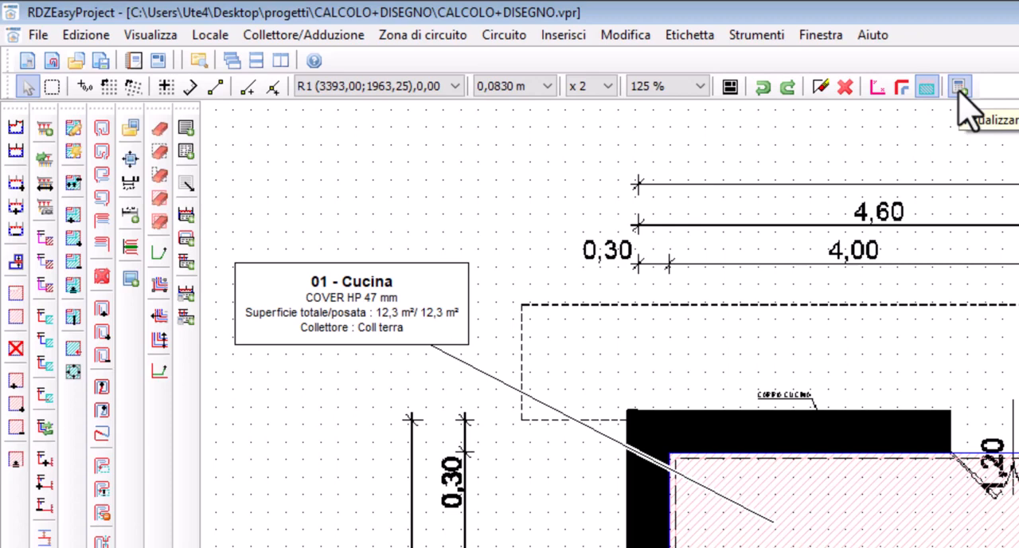
left_click(960, 88)
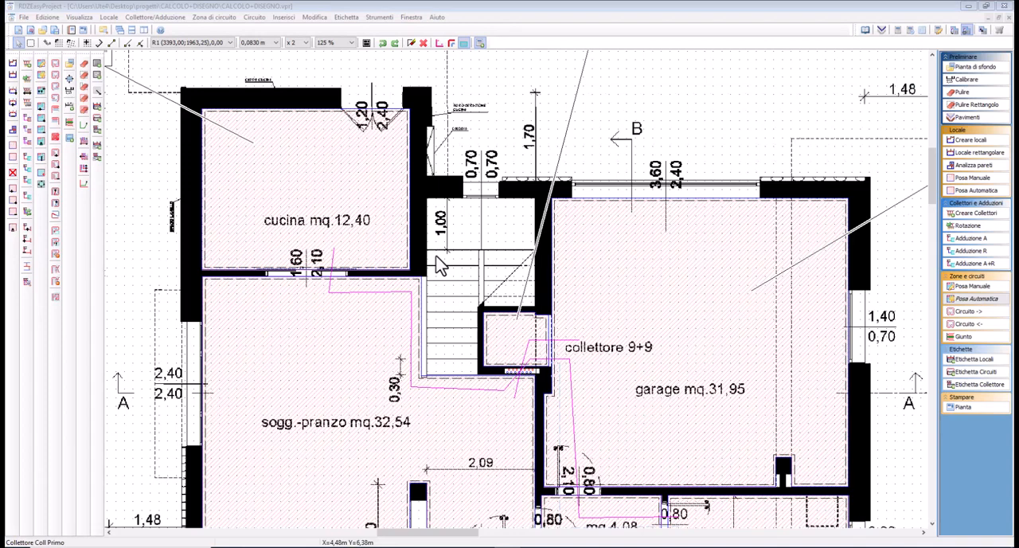
Create the circuit zones for Cucina and Soggiorno with automatic laying (Posa Automatica), accepting the circuits in each room
left_click(268, 7)
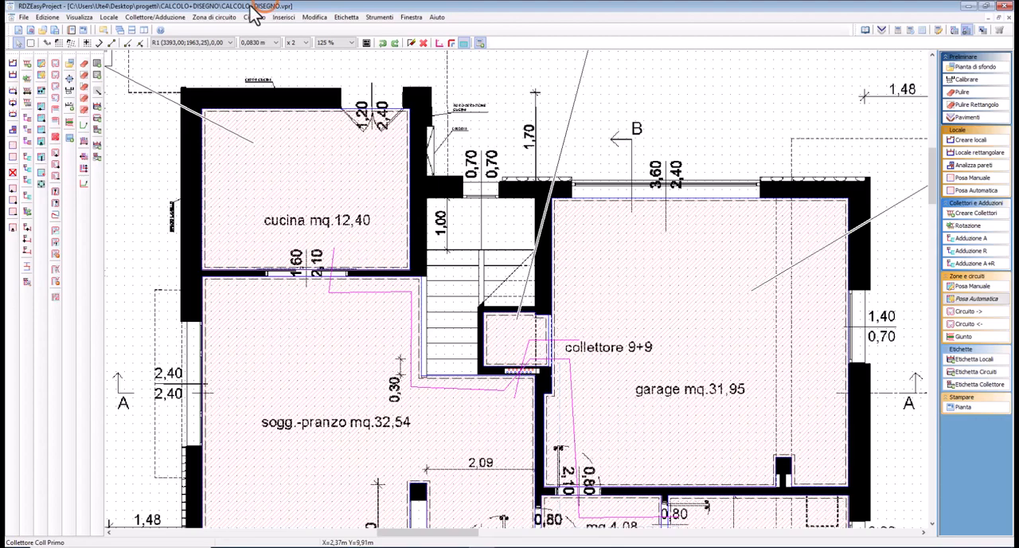
left_click(209, 17)
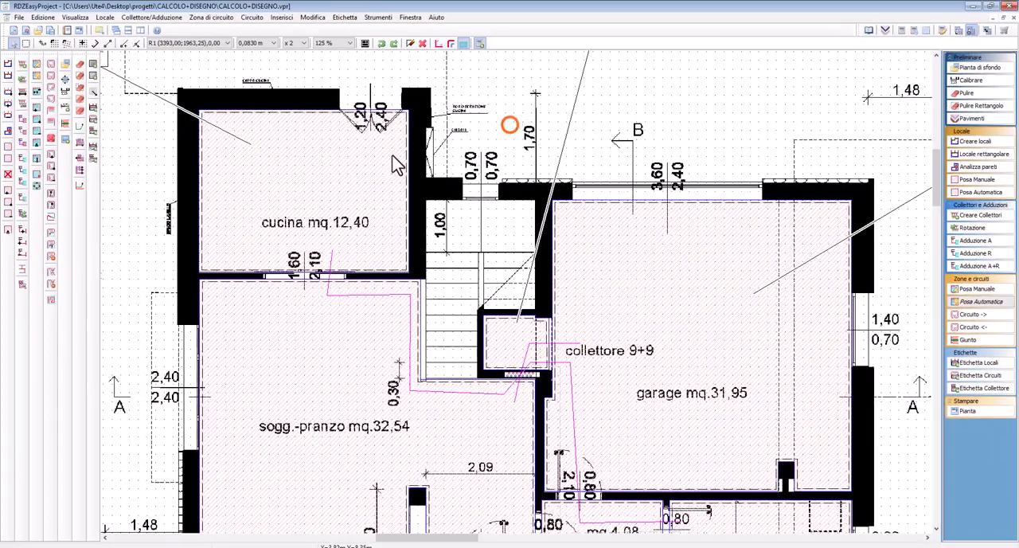
left_click(72, 127)
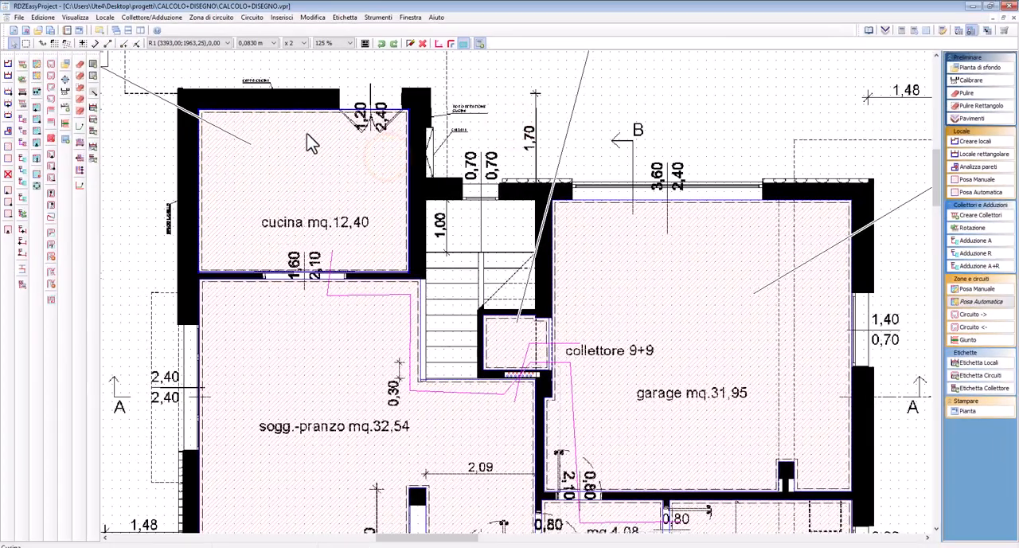
left_click(981, 301)
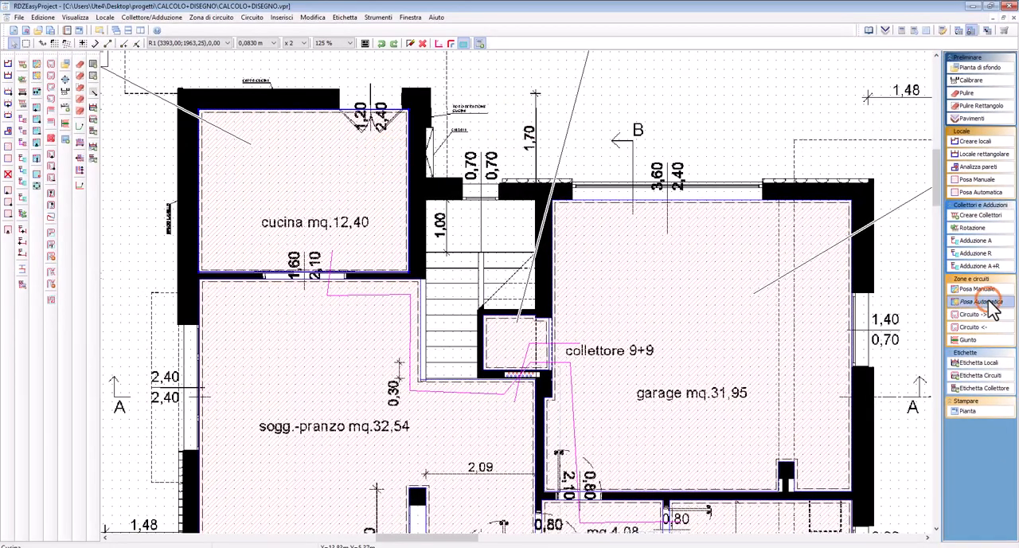
left_click(306, 223)
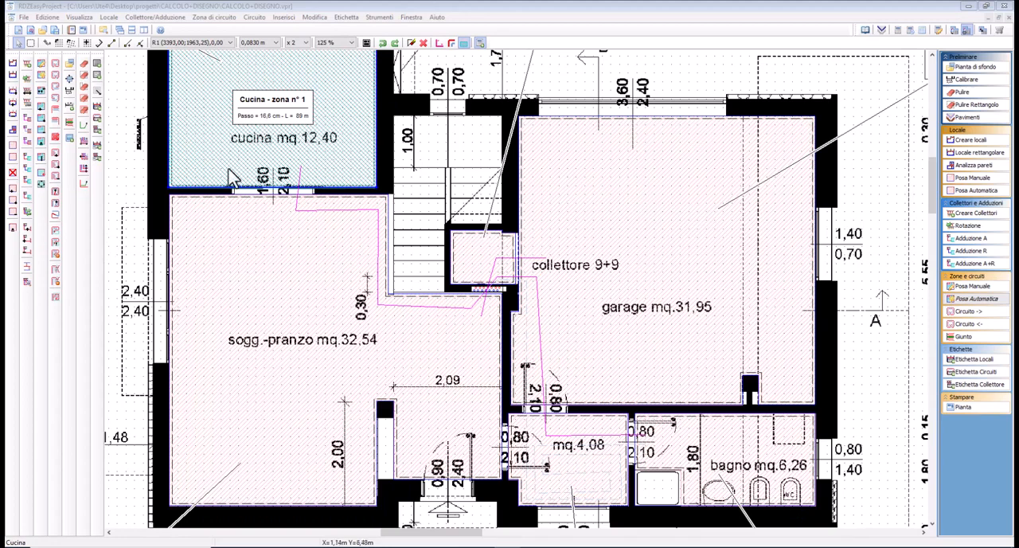
left_click(239, 262)
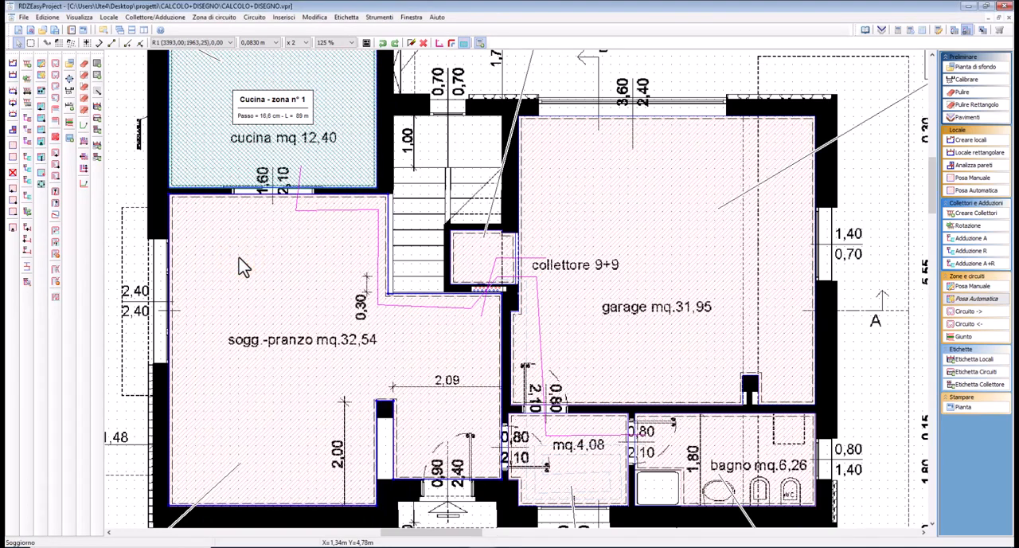
key("space")
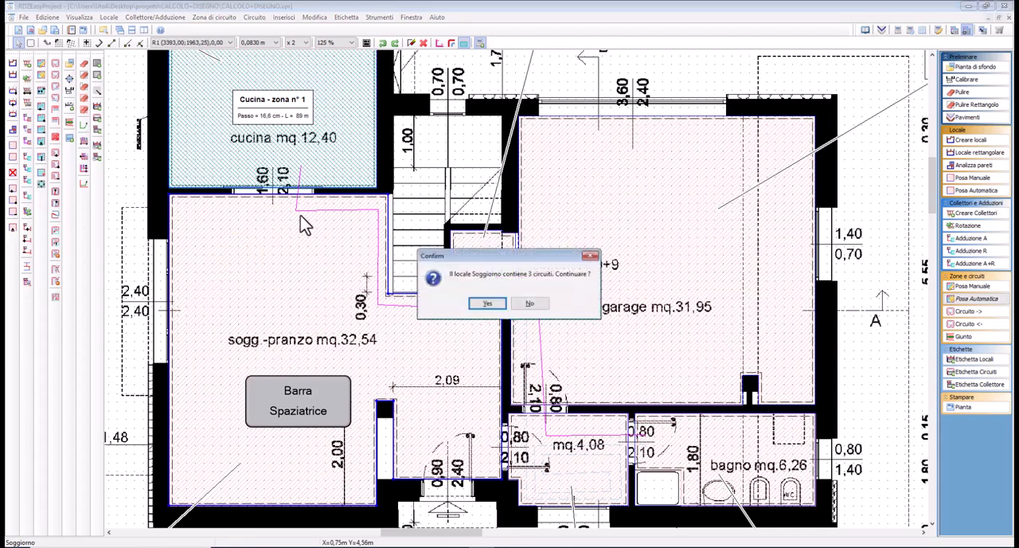
left_click(486, 303)
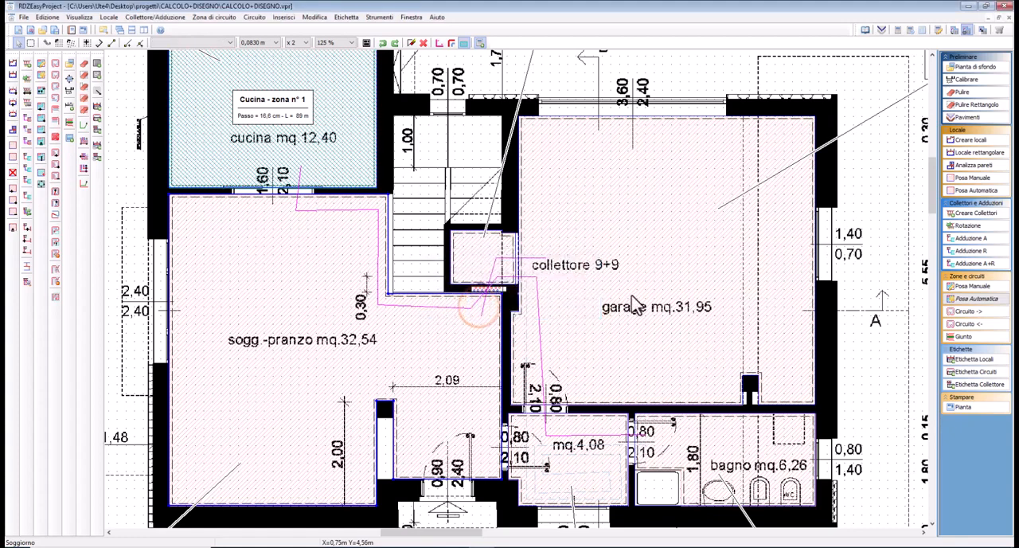
Create the circuit zones for Garage and the ground-floor Bagno with automatic laying, accepting the circuits in each room
left_click(600, 265)
key("space")
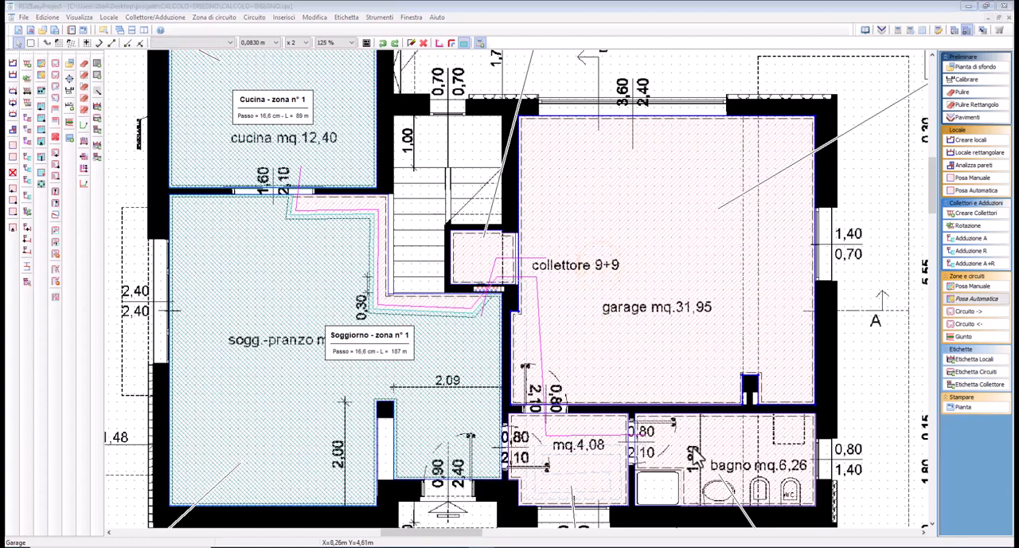
left_click(486, 303)
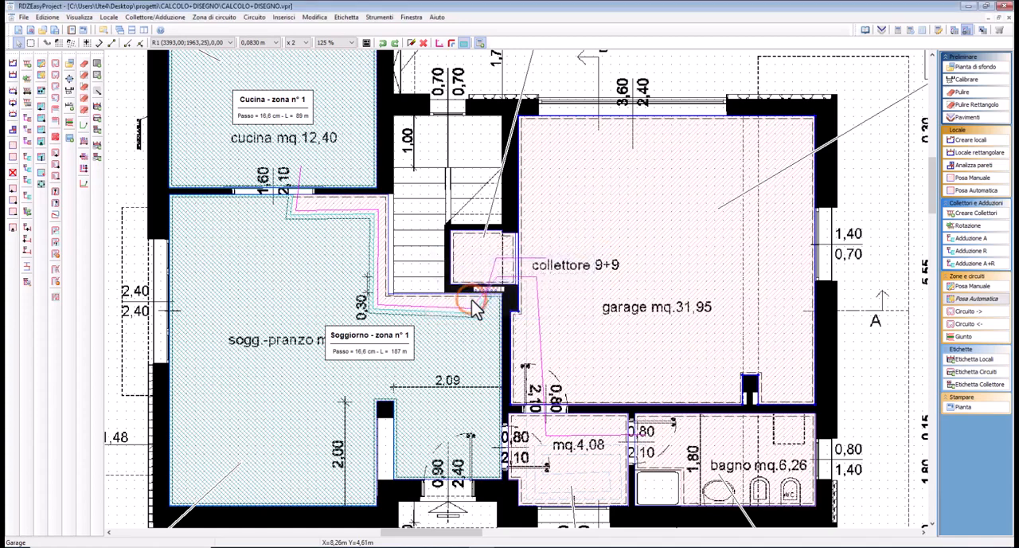
left_click(690, 451)
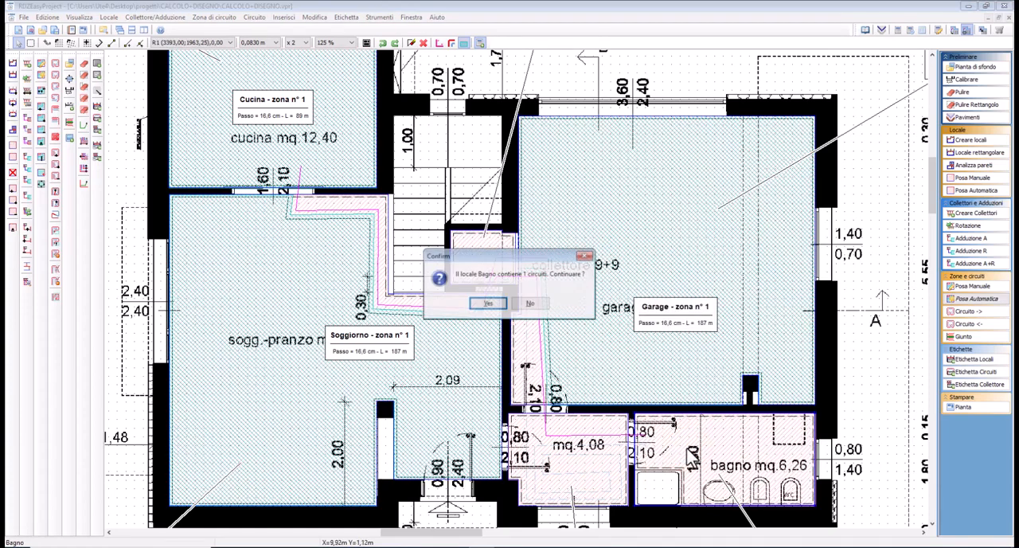
left_click(498, 309)
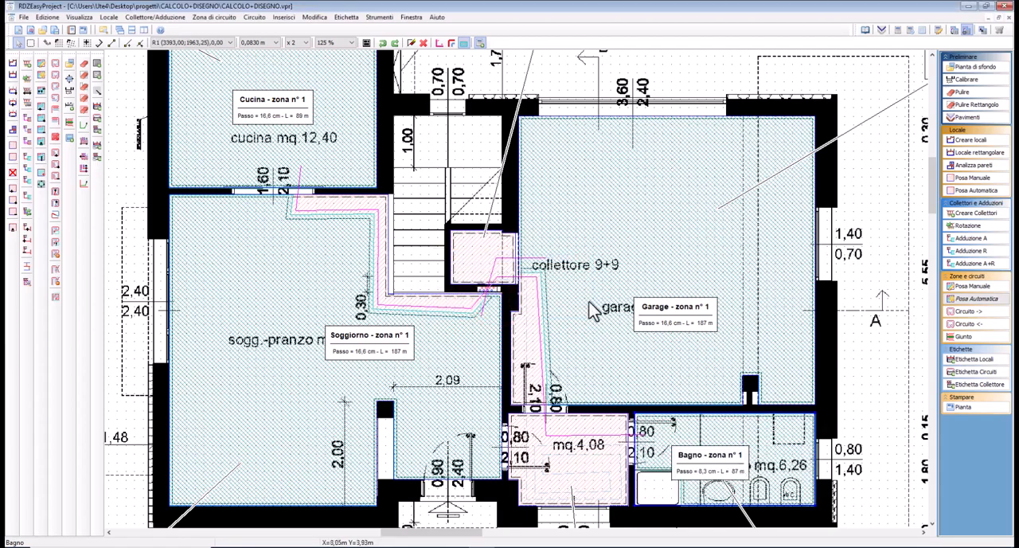
Create the circuit zones for the upper-floor bedrooms Camera 1, Camera 2 and Camera 3 with automatic laying
middle_click_drag(752, 293, 366, 320)
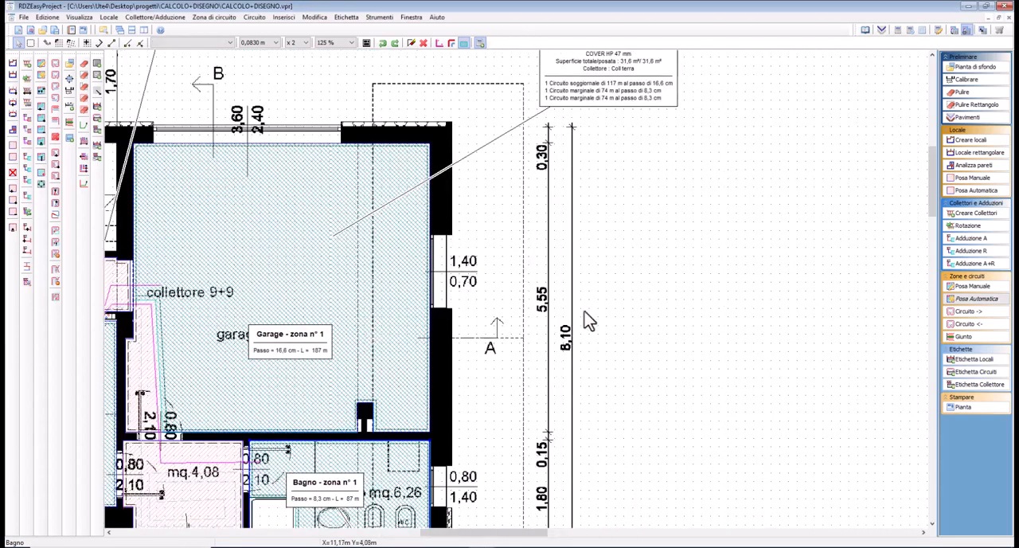
scroll(726, 308, "down", 1)
mouse_move(762, 305)
middle_mouse_down()
mouse_move(673, 312)
mouse_move(224, 288)
middle_mouse_up()
middle_click_drag(649, 317, 395, 292)
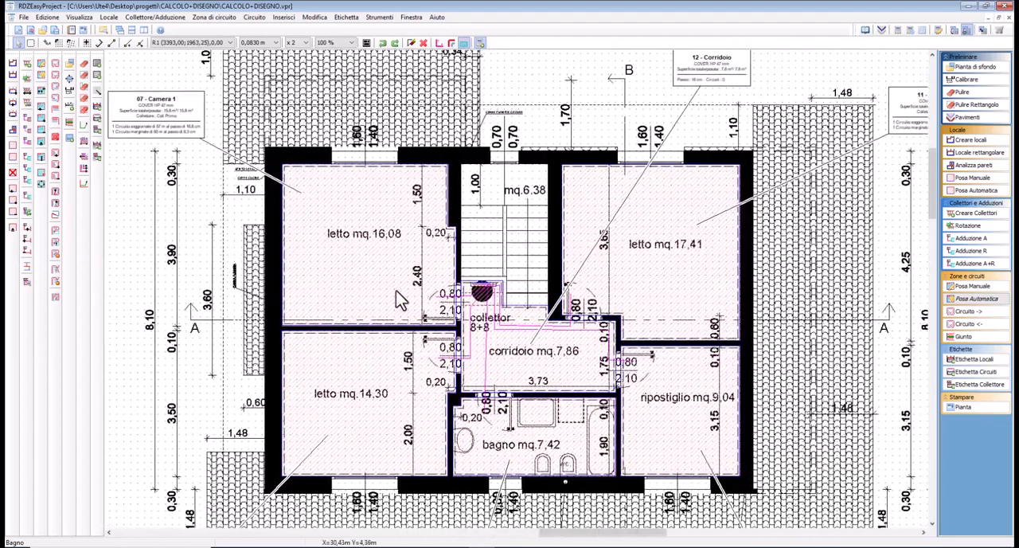
left_click(396, 275)
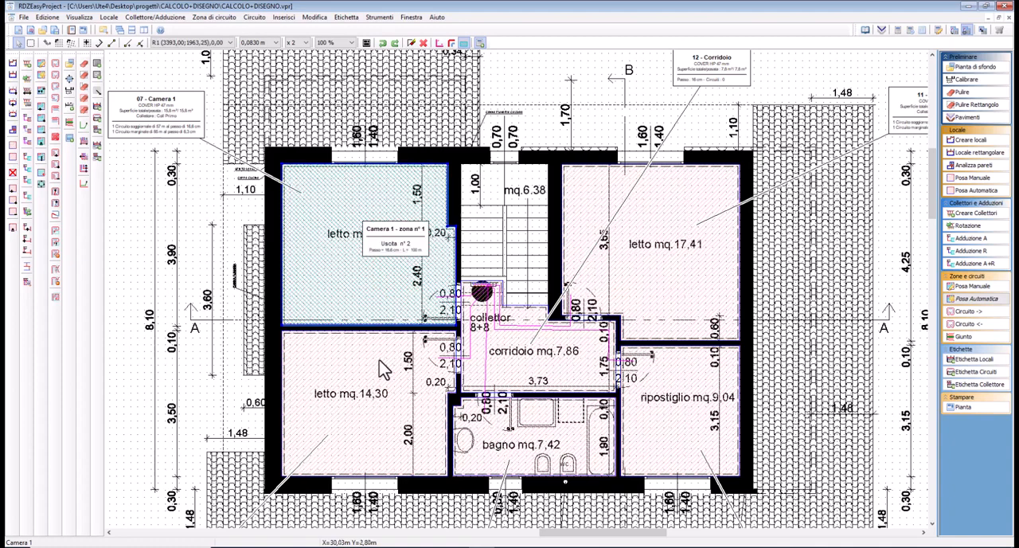
left_click(384, 365)
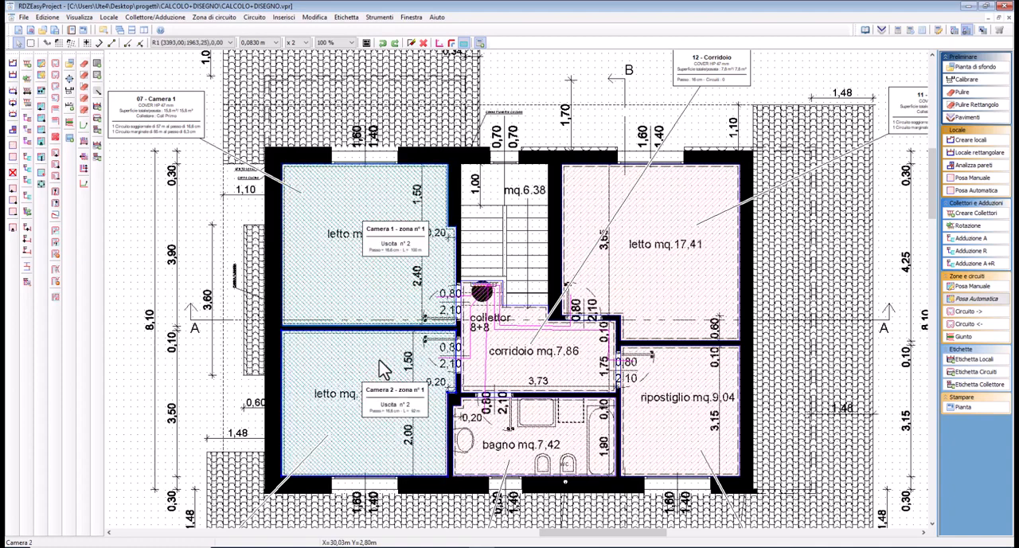
left_click(643, 263)
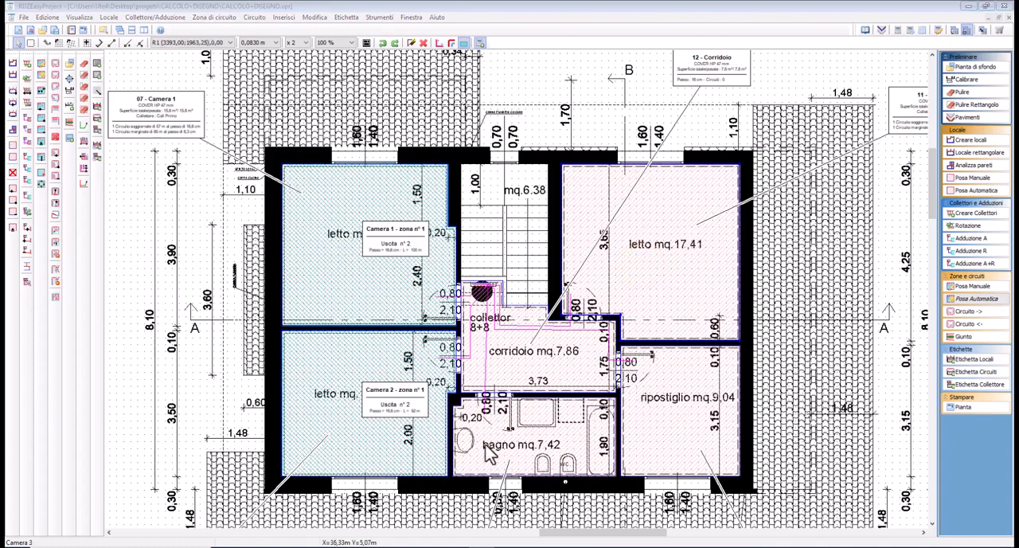
left_click(488, 304)
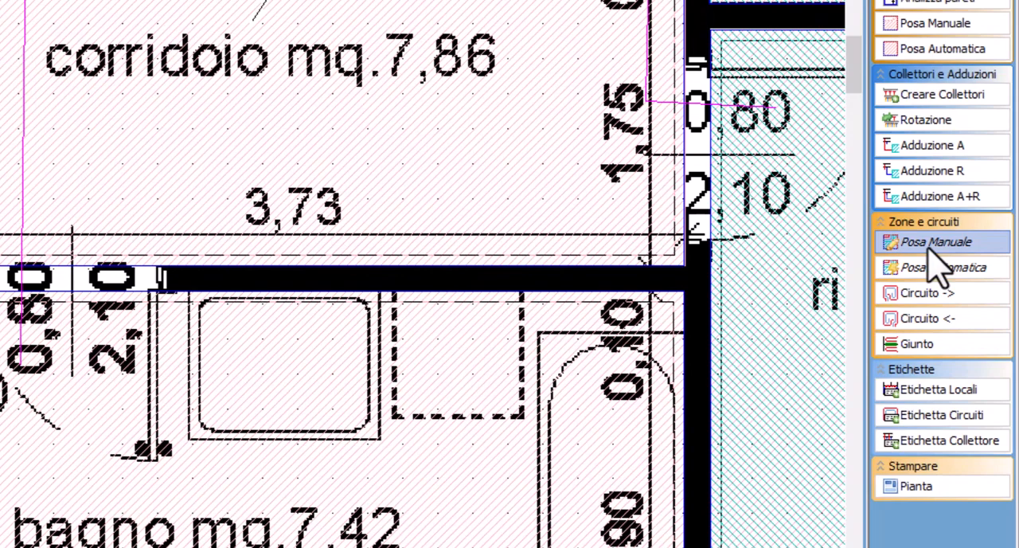
Draw a circuit zone for the upper-floor Bagno with manual laying (Posa Manuale), following the dashed outline just inside its walls
left_click(928, 247)
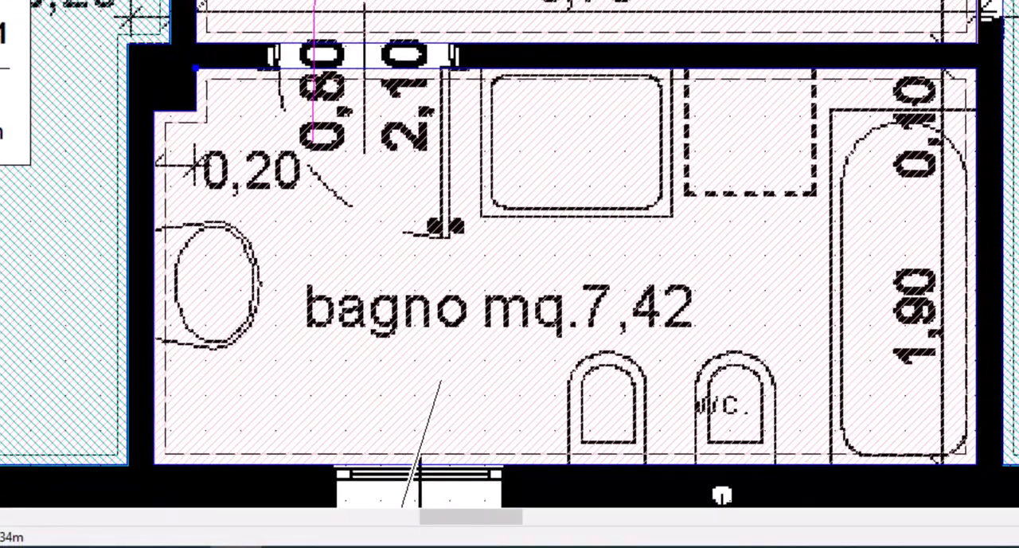
left_click(201, 77)
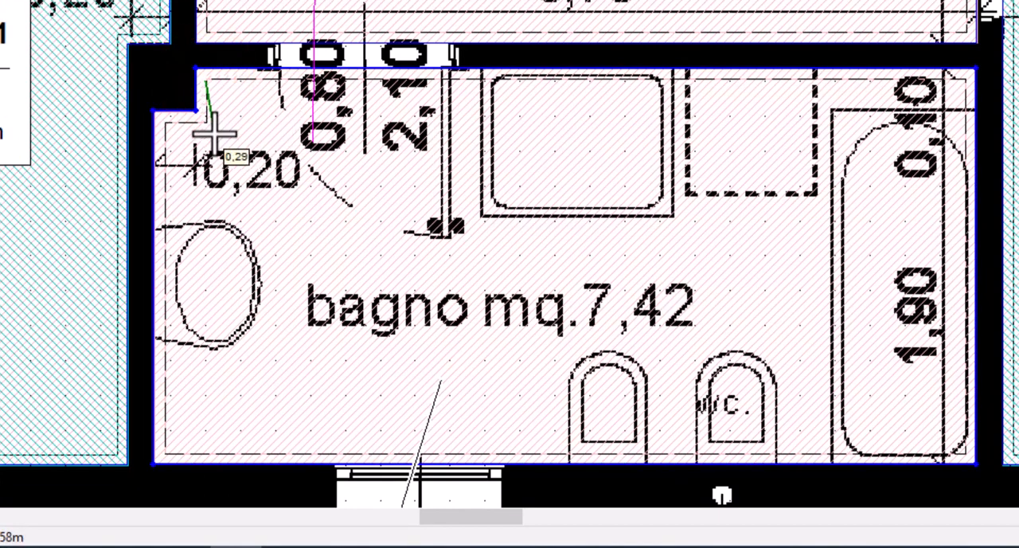
left_click(206, 120)
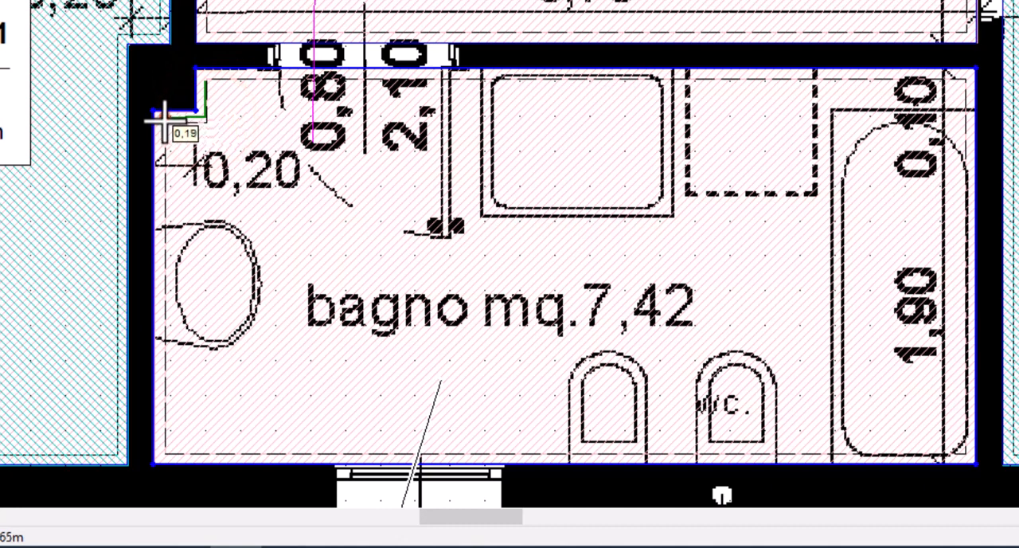
left_click(167, 120)
left_click(168, 449)
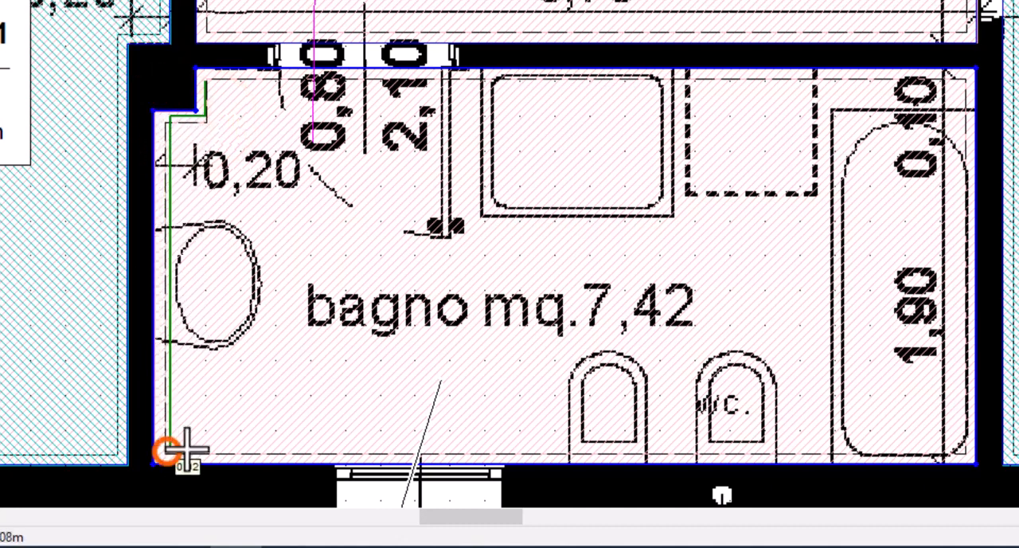
left_click(960, 449)
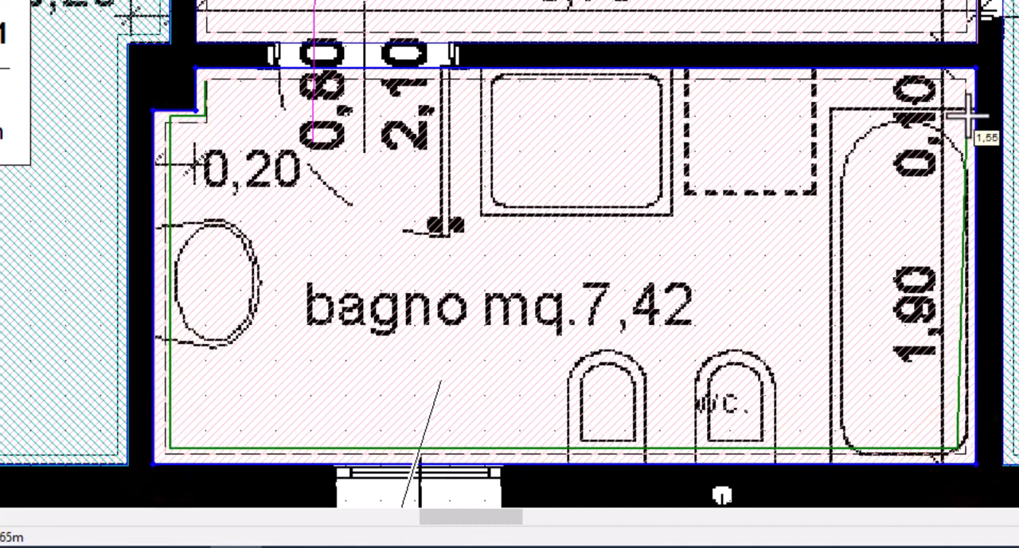
left_click(962, 82)
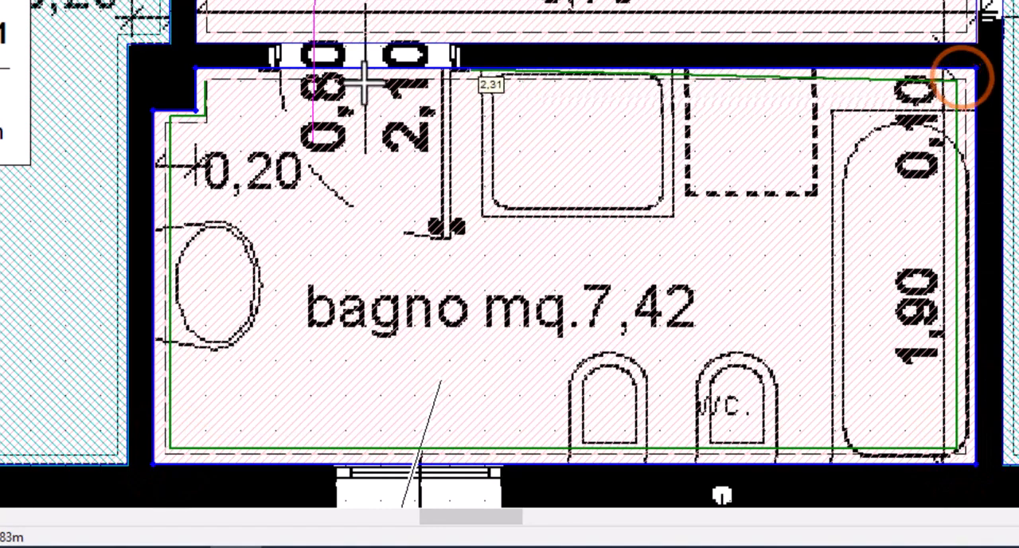
left_click(205, 86)
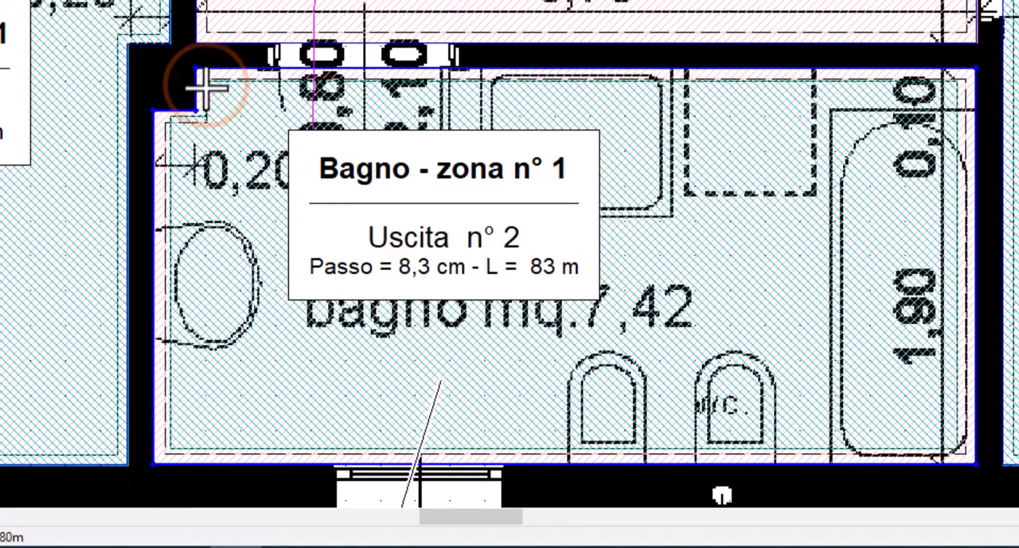
Delete the circuit zone Bagno - zona n° 1
left_click(334, 339)
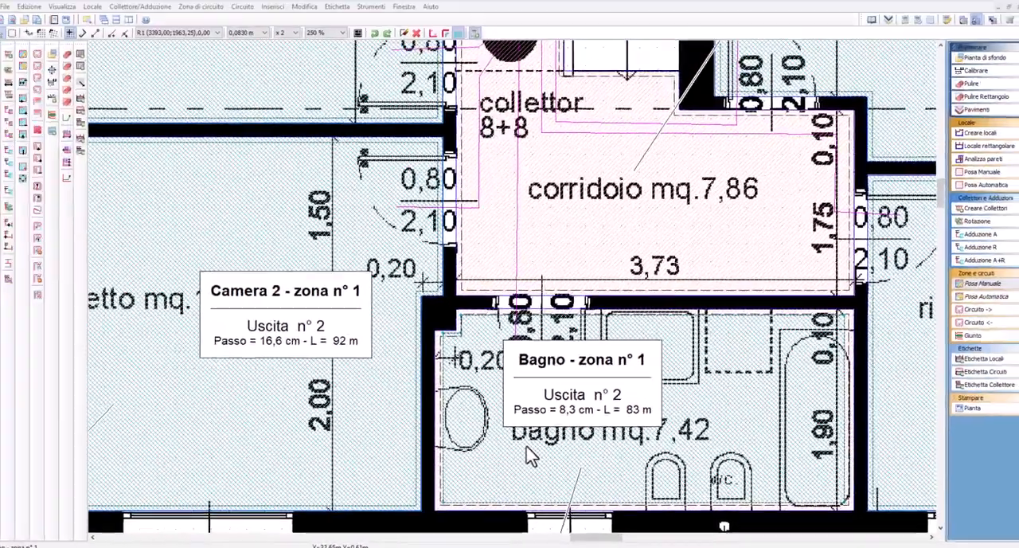
key("Delete")
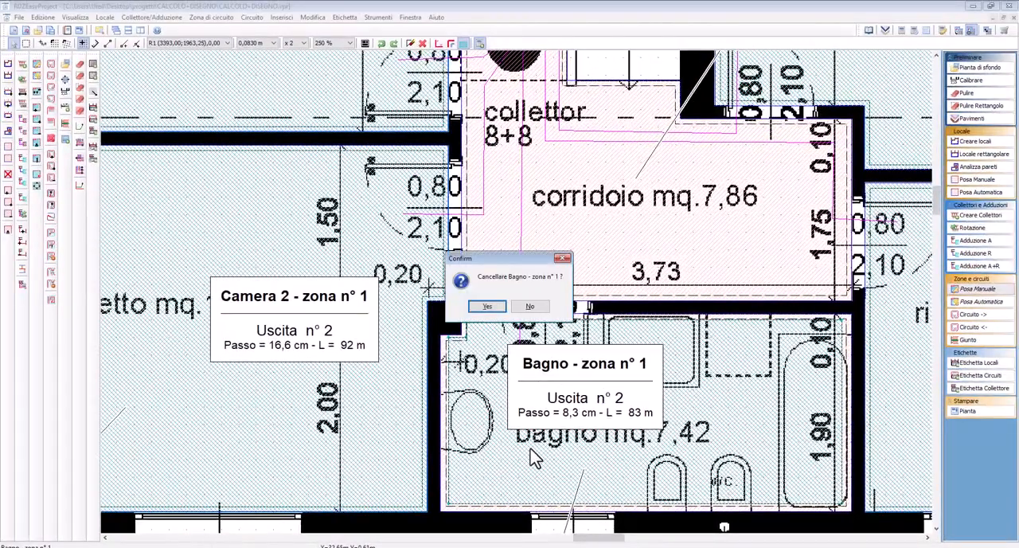
left_click(492, 307)
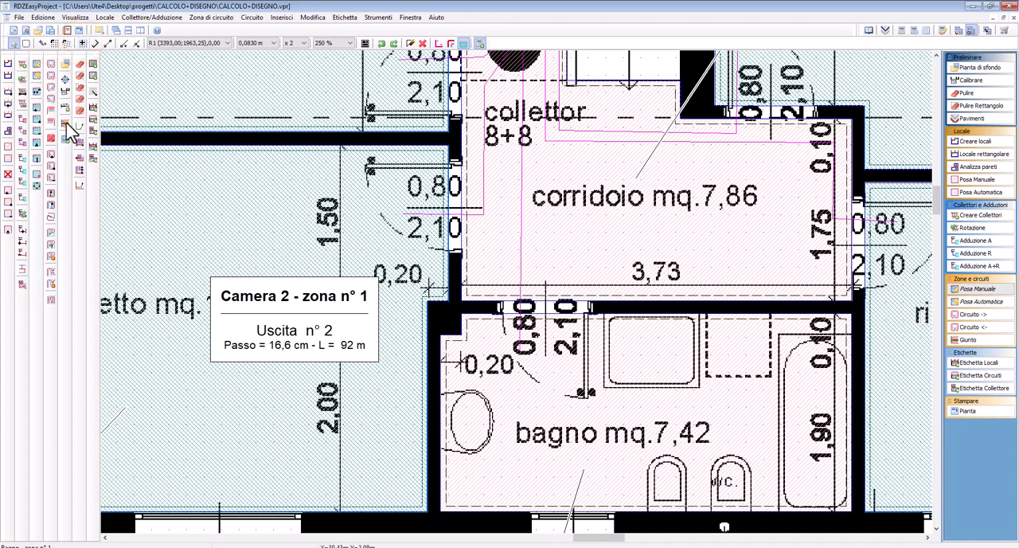
Draw the Bagno circuit zone manually along the room's walls, leaving out the shower tray area, and move its label clear of the tray
left_click(94, 44)
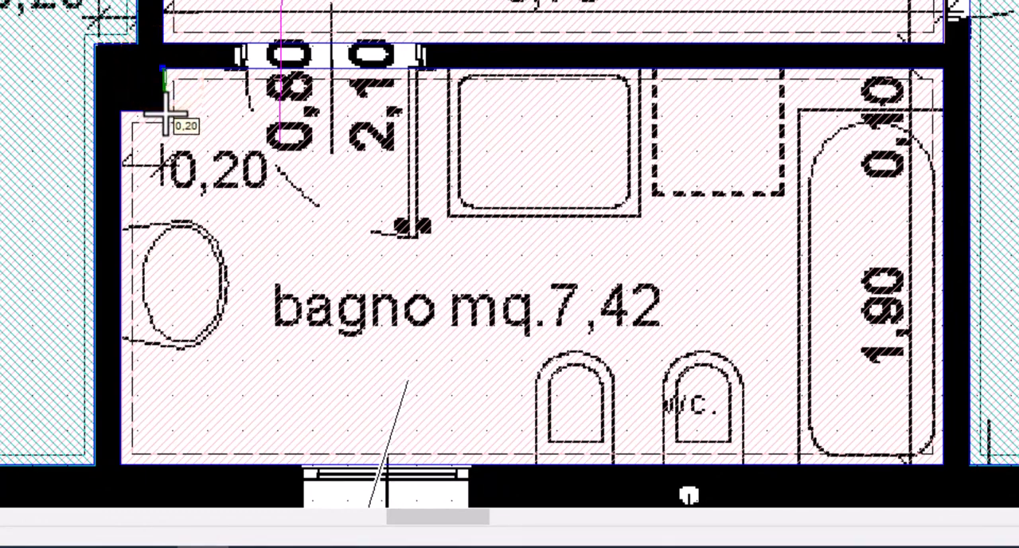
left_click(164, 112)
left_click(120, 112)
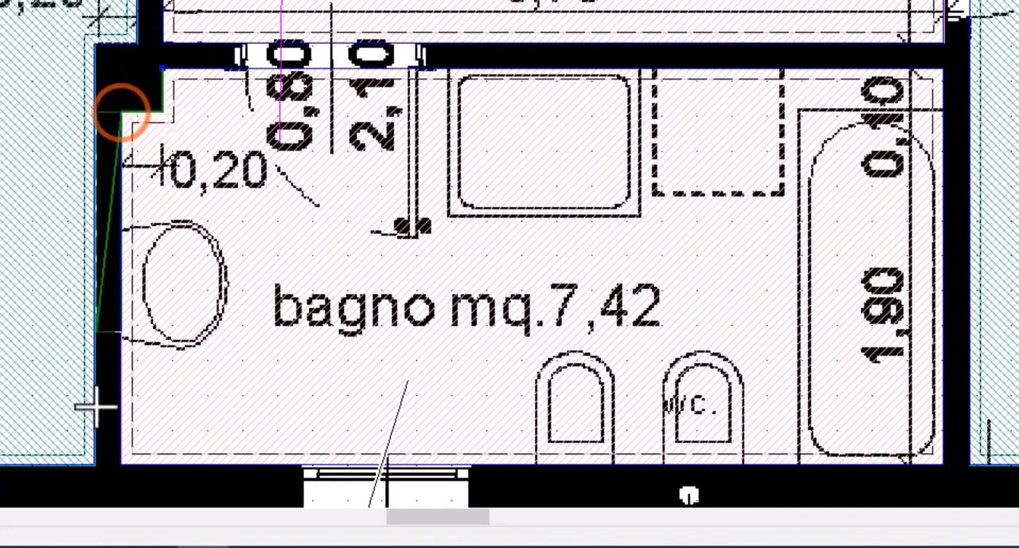
left_click(121, 464)
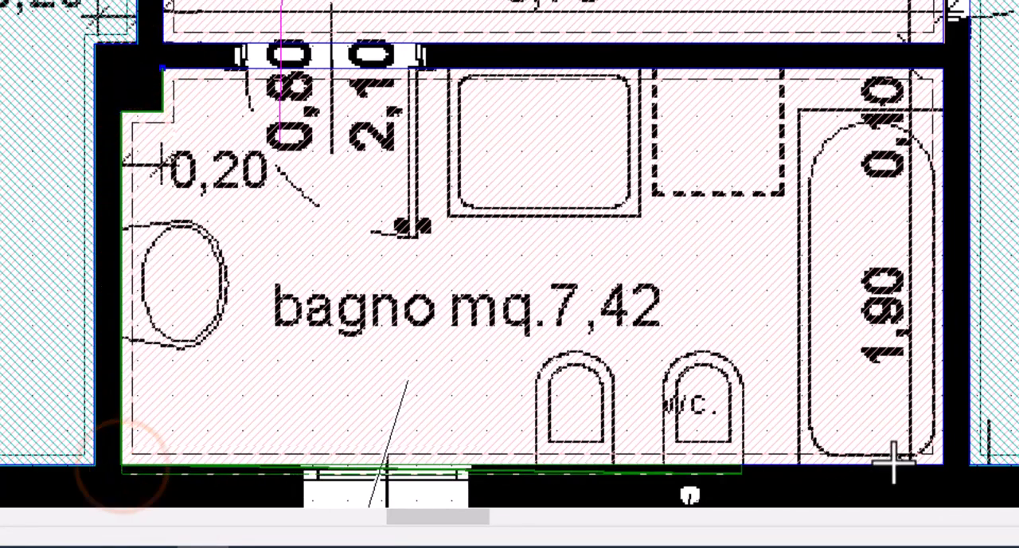
left_click(937, 462)
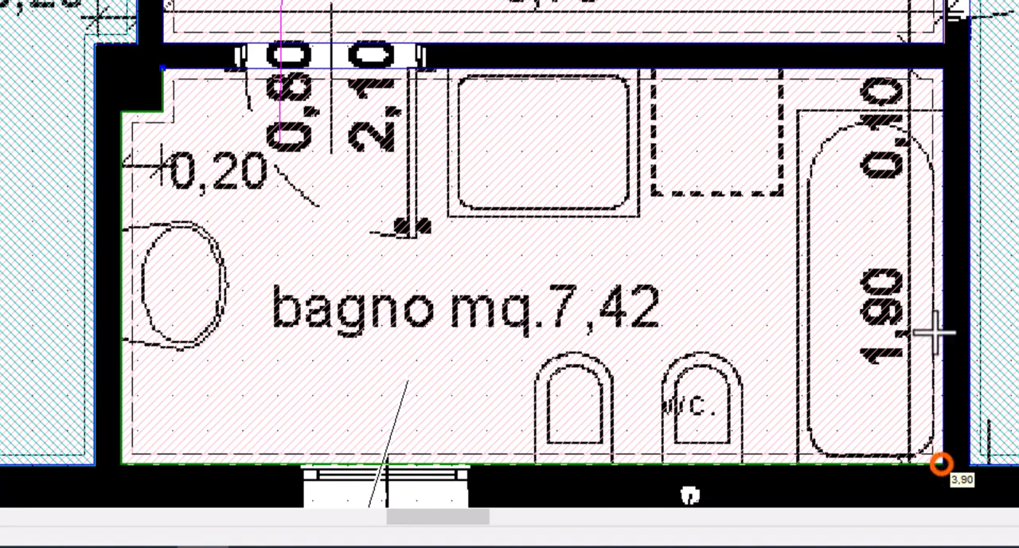
left_click(940, 72)
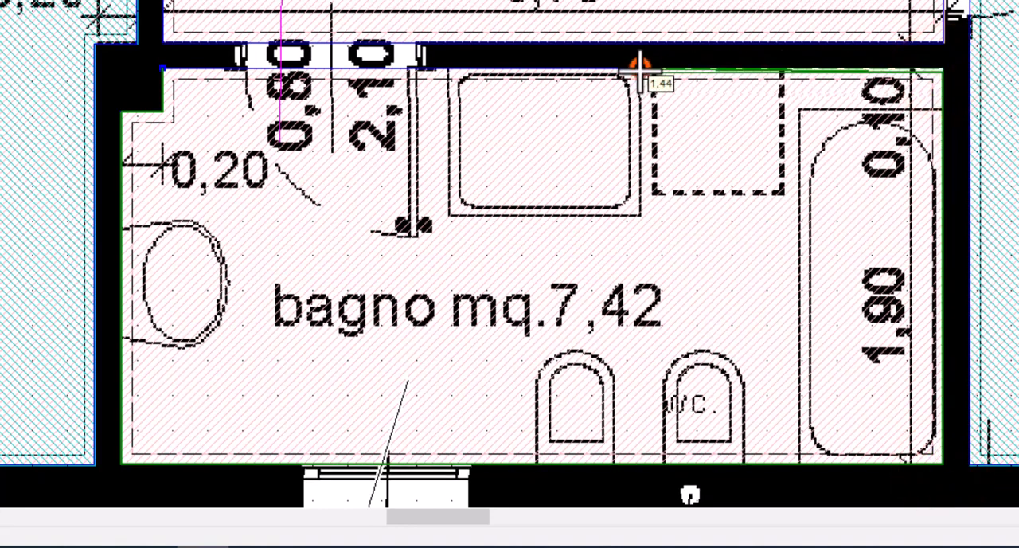
left_click(640, 71)
left_click(640, 215)
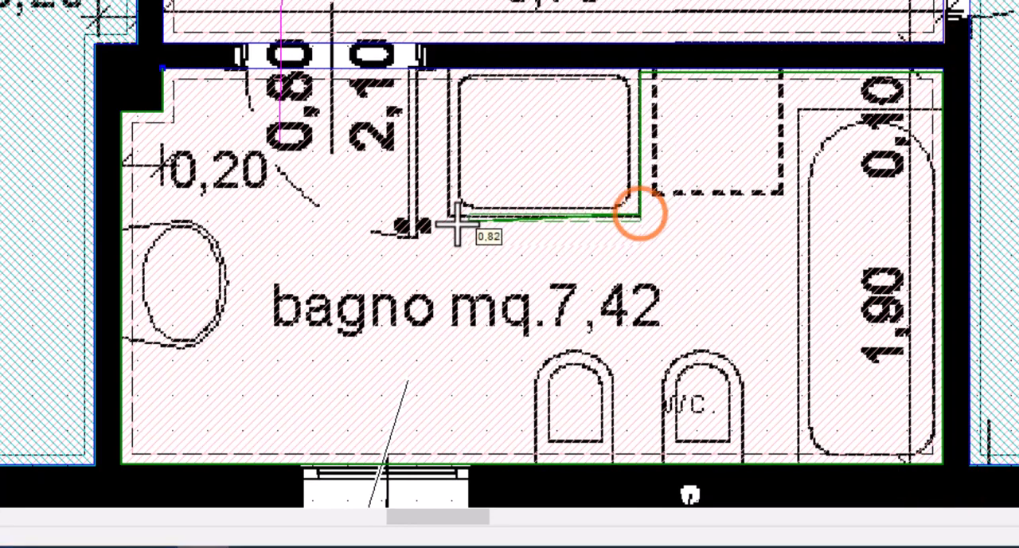
left_click(446, 215)
left_click(446, 70)
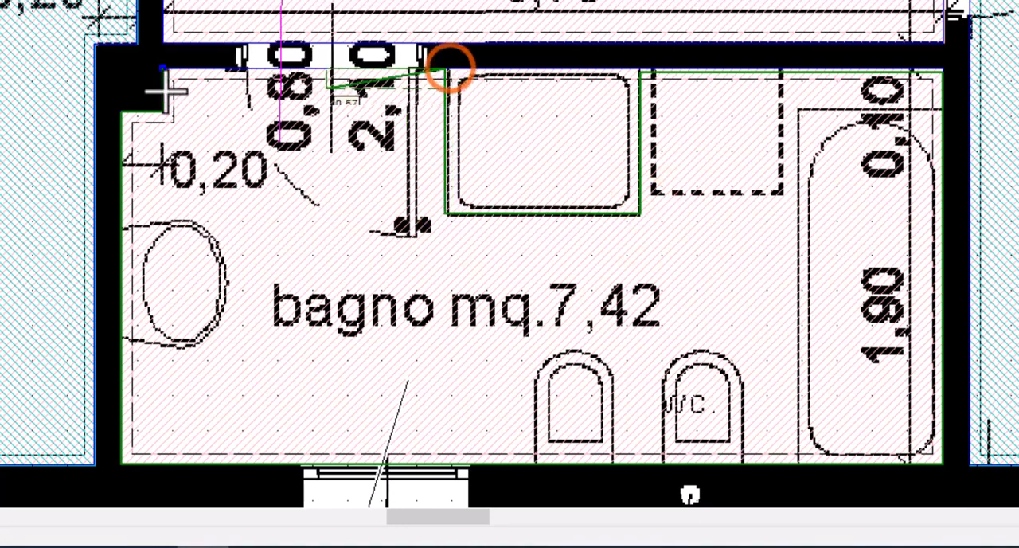
left_click(161, 71)
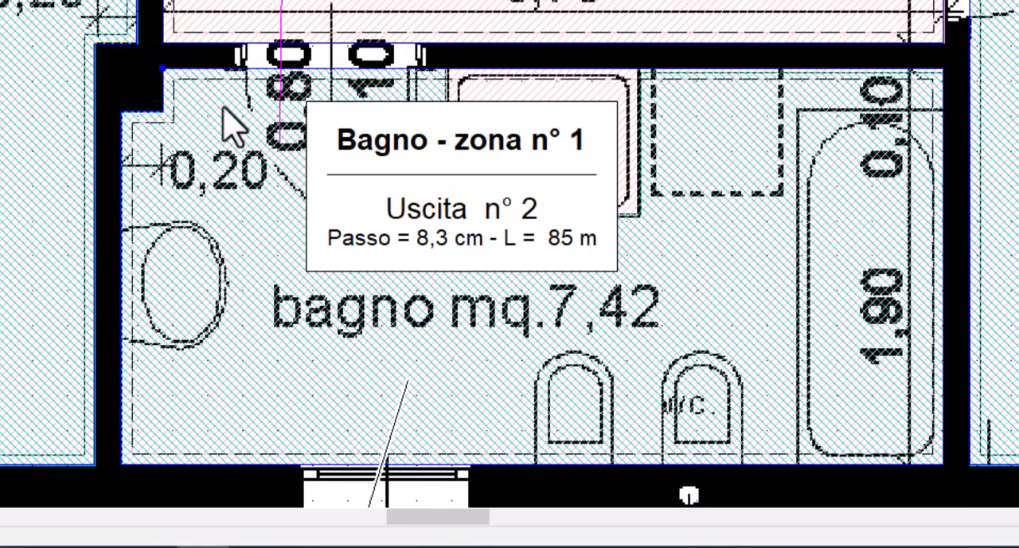
left_click_drag(448, 187, 247, 310)
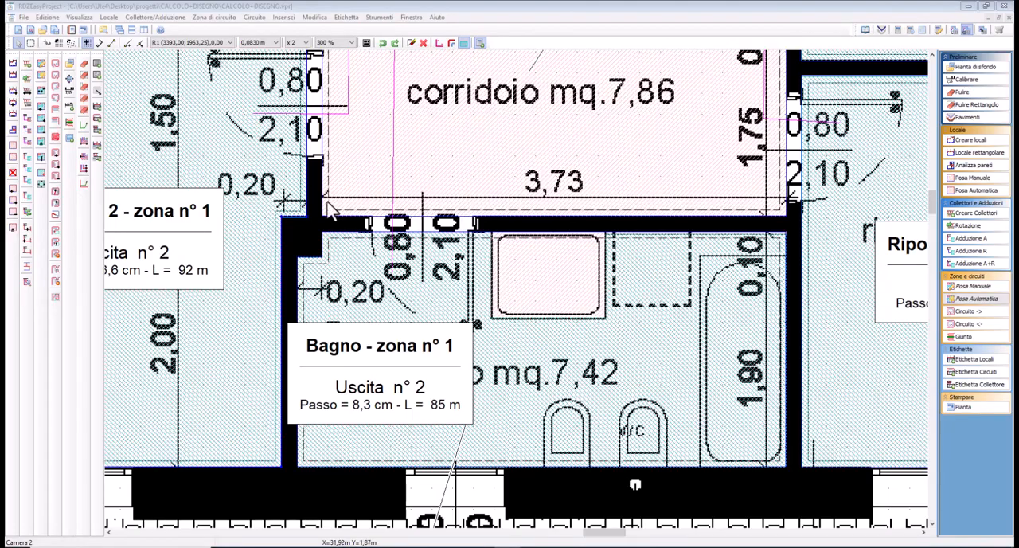
Shift the edge of the Camera 2 circuit zone beside the Bagno wall inward, away from the wall
left_click(987, 299)
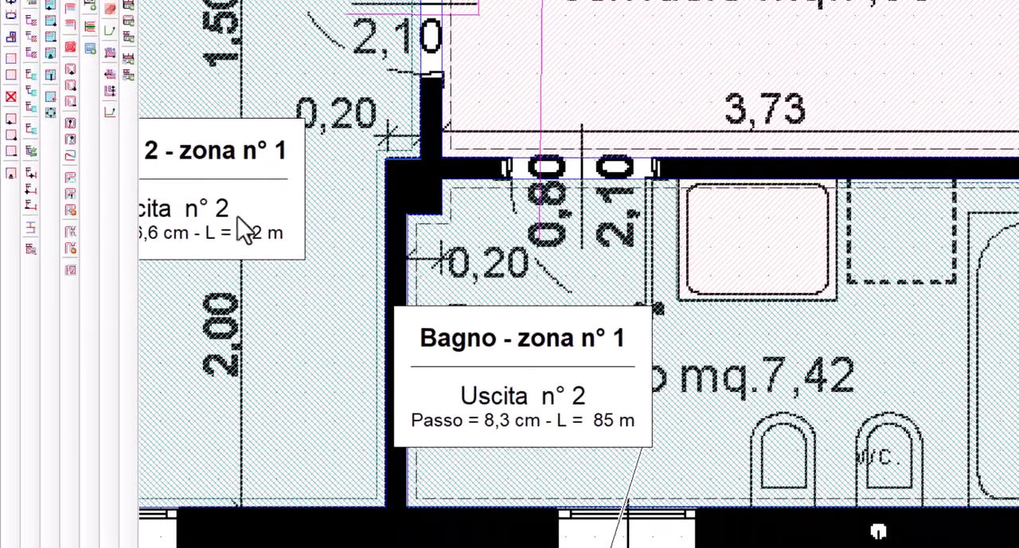
left_click(50, 51)
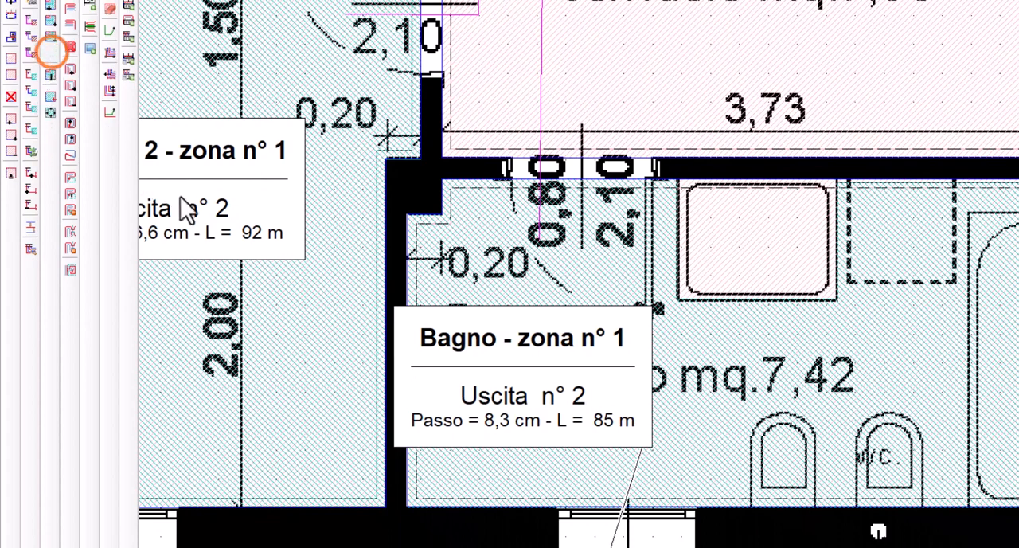
left_click(383, 275)
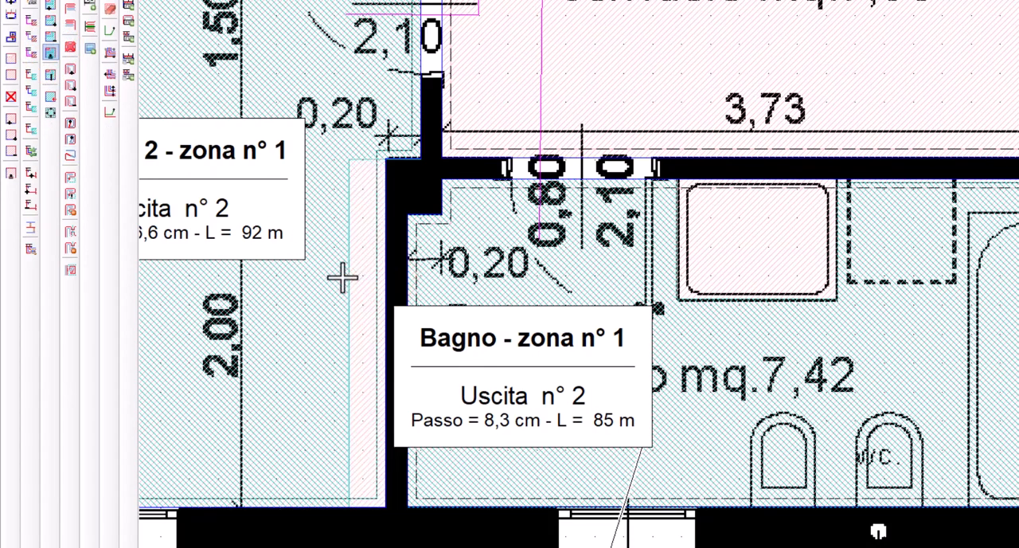
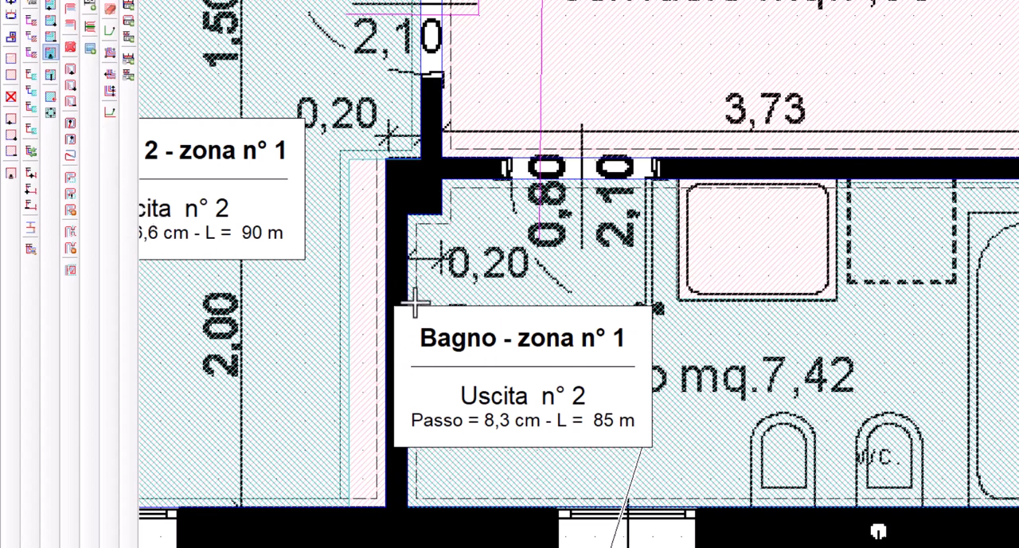
Shift the Bagno and Camera 2 zone edges beside their shared wall so that both run close to the wall
left_click(469, 290)
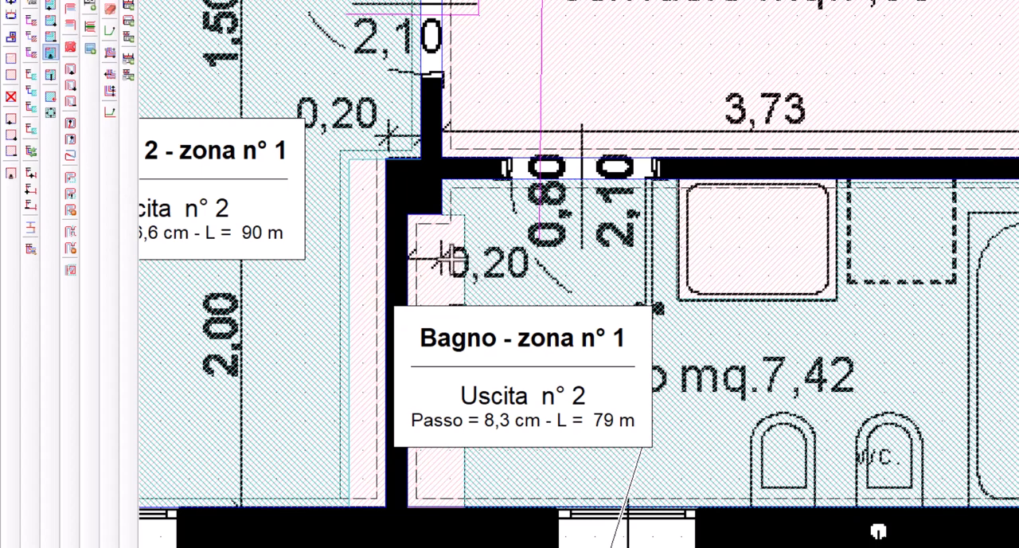
left_click_drag(466, 255, 416, 257)
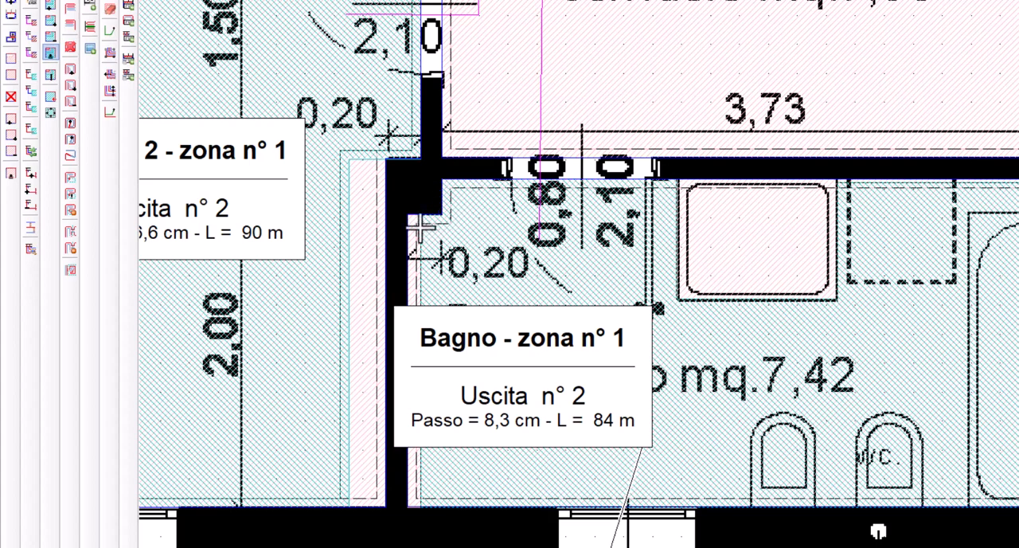
left_click(348, 284)
left_click(383, 283)
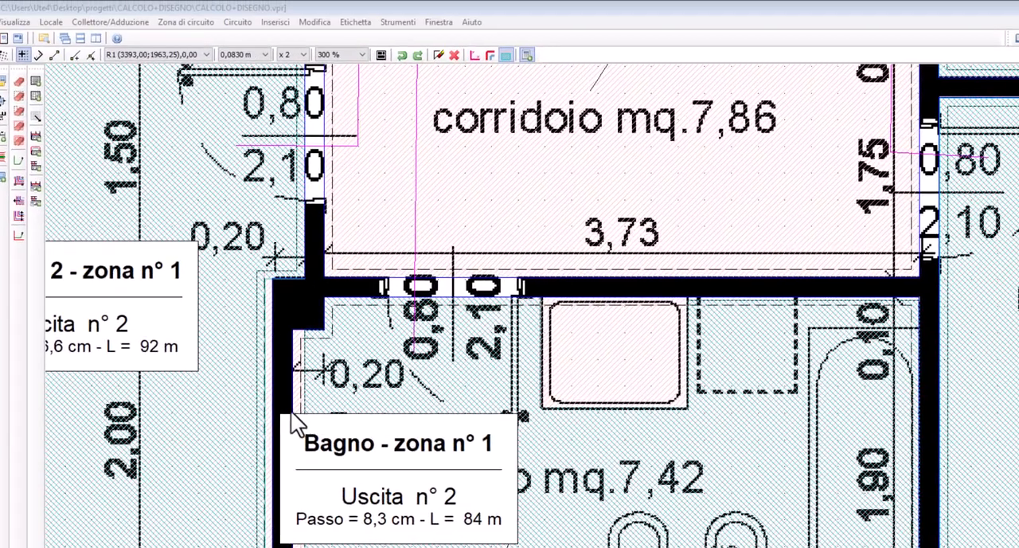
Undo the last four Zona - Trascinare lato operations on the Bagno and Camera 2 zones in one go
left_click(403, 39)
left_click(399, 58)
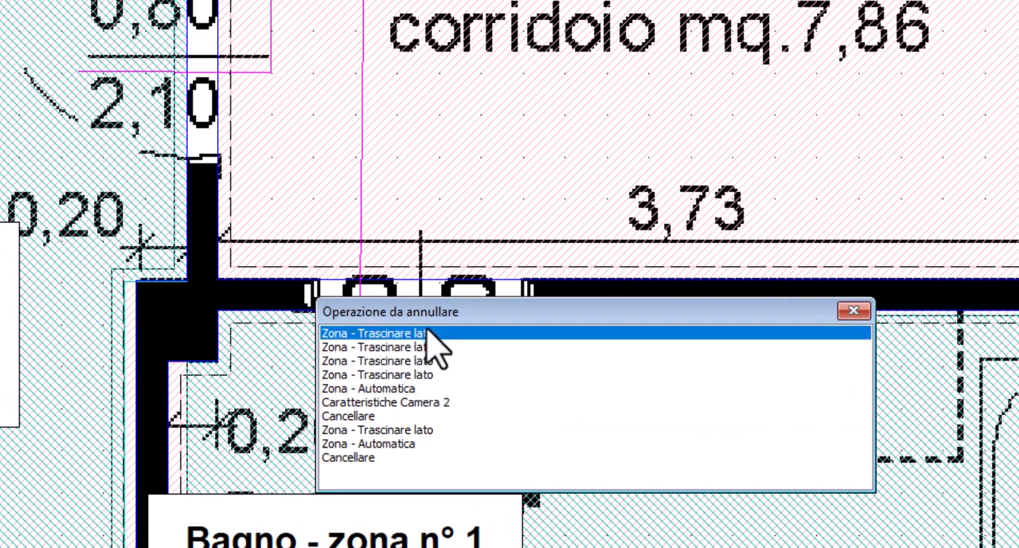
left_click(423, 374)
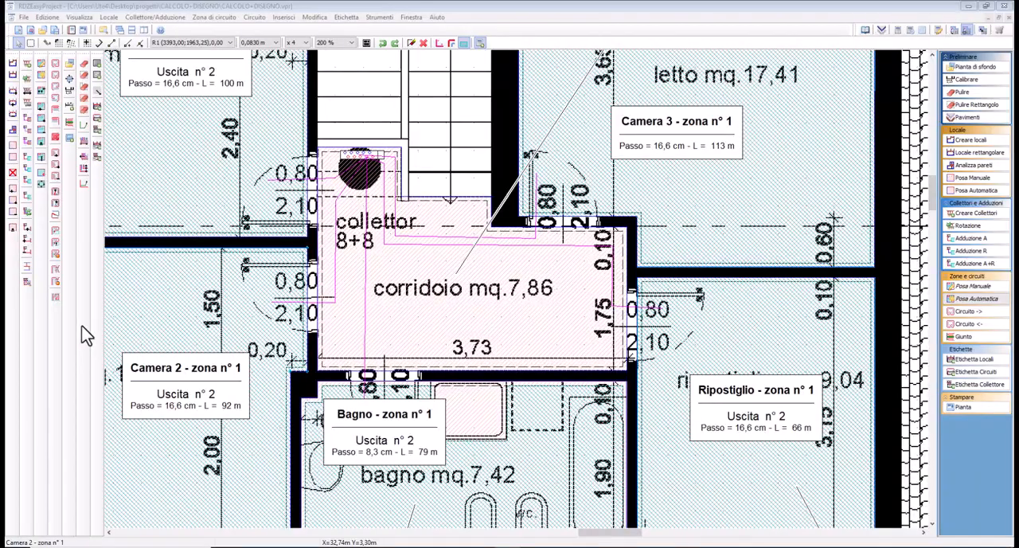
Turn on the grid and inset the whole Camera 2 circuit zone from all of the room's walls at once
left_click(86, 334)
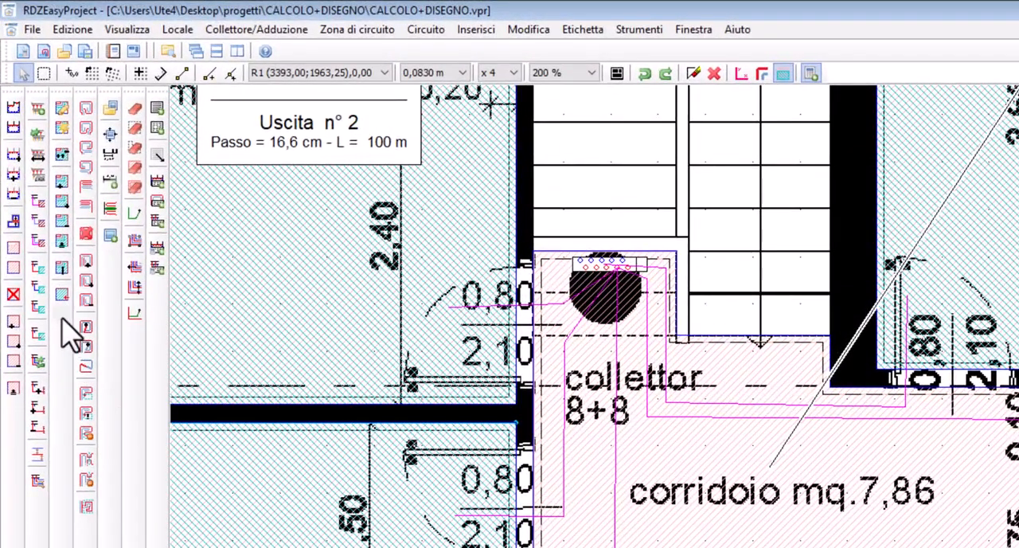
left_click(61, 313)
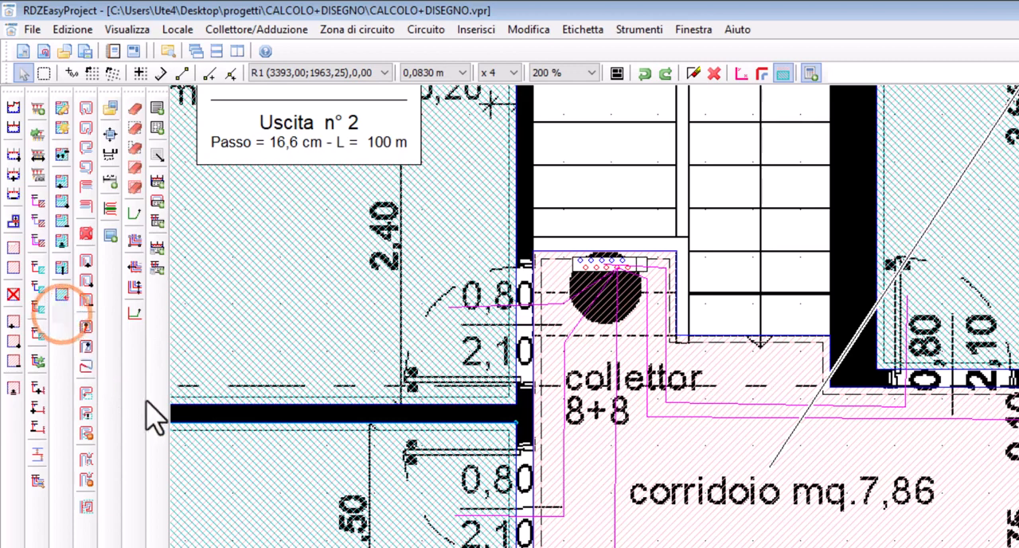
left_click(248, 486)
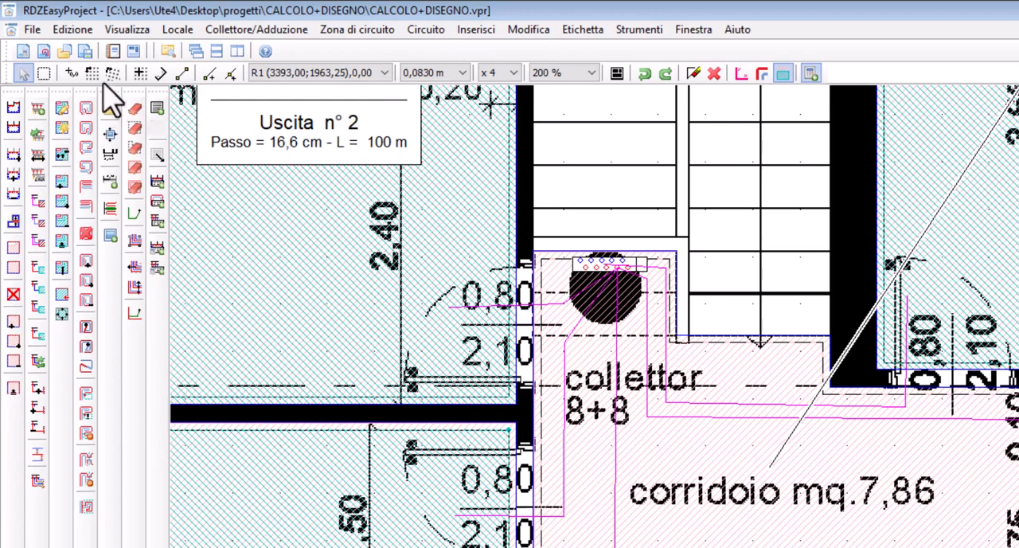
left_click(139, 72)
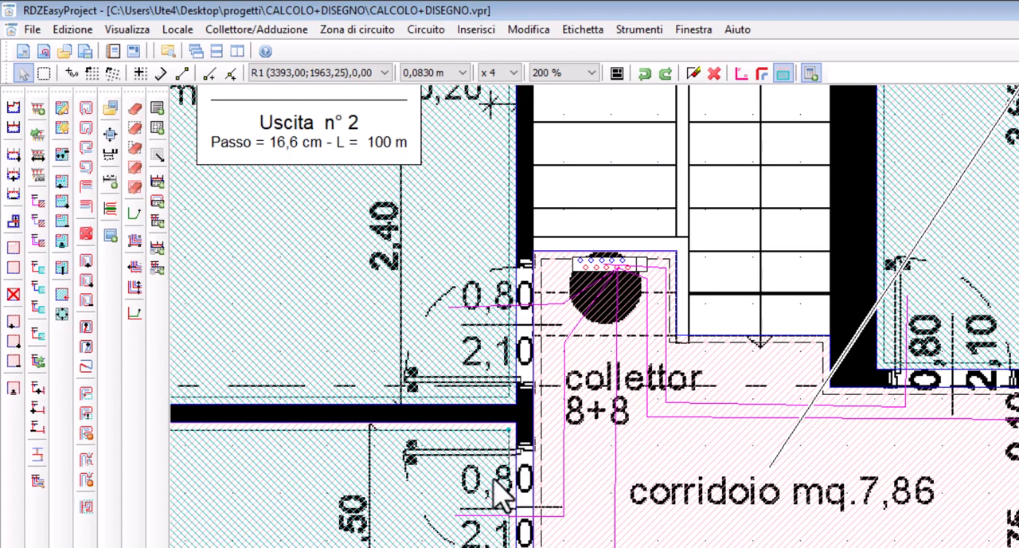
left_click(135, 73)
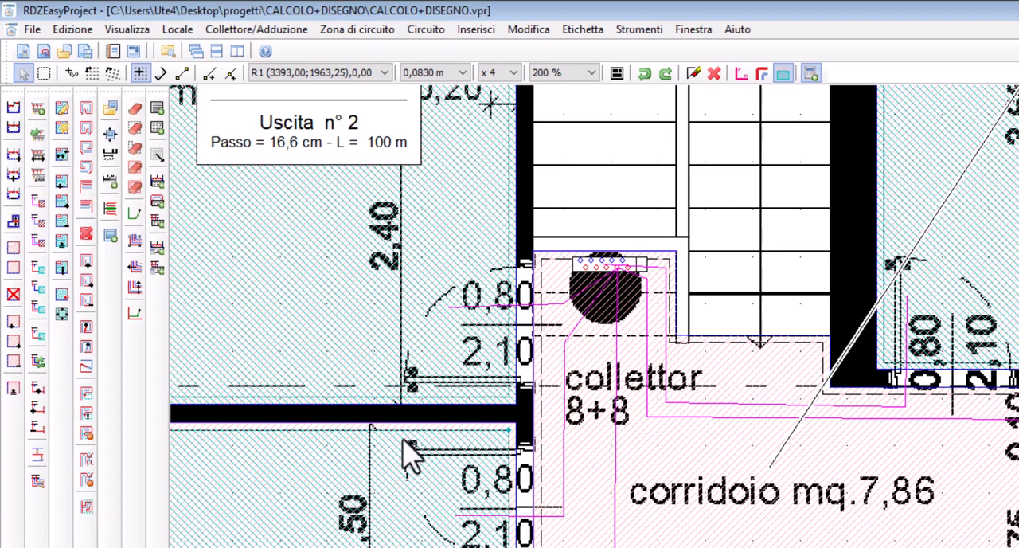
left_click(432, 489)
left_click(62, 314)
left_click(402, 487)
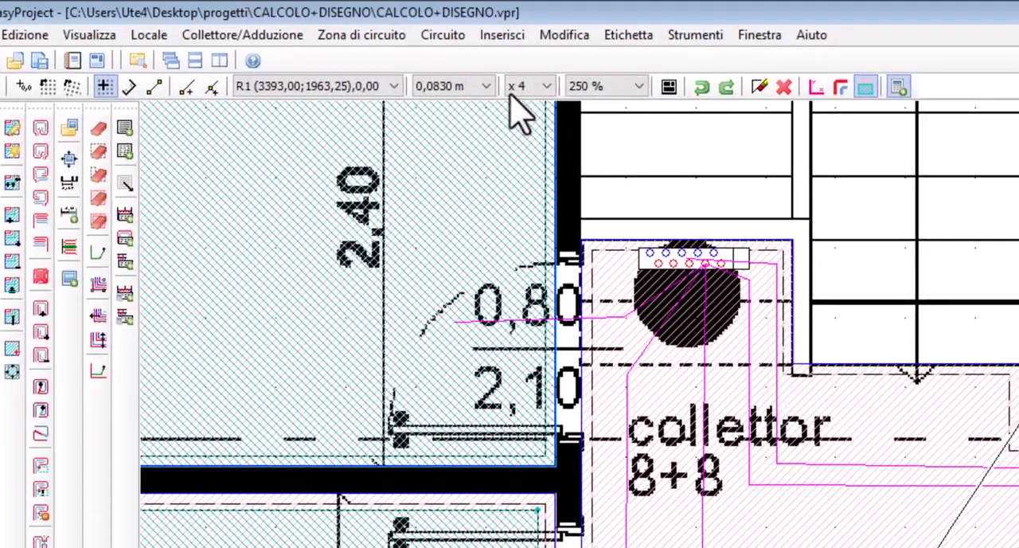
Set the drawing grid multiplier to x 1
left_click(515, 90)
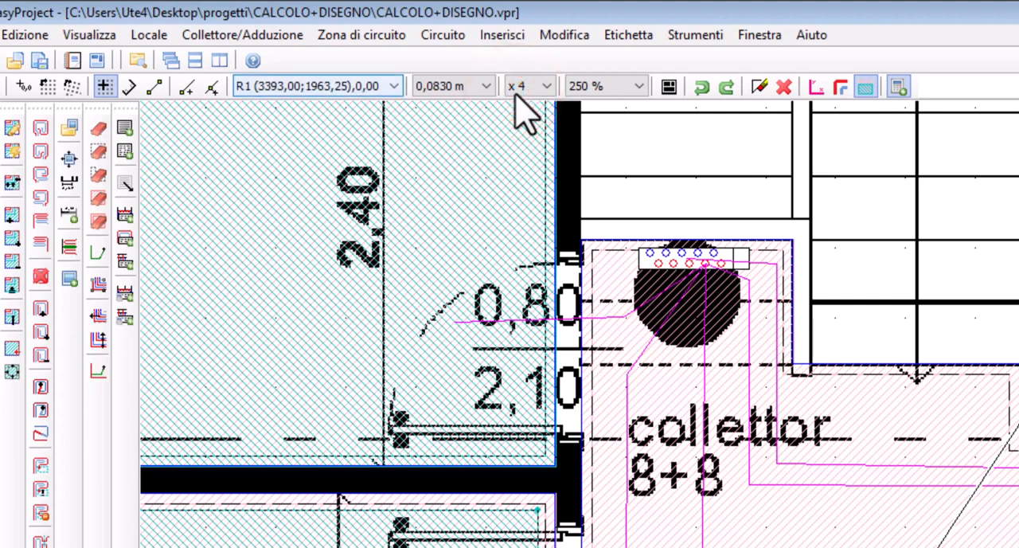
left_click(517, 90)
left_click(515, 105)
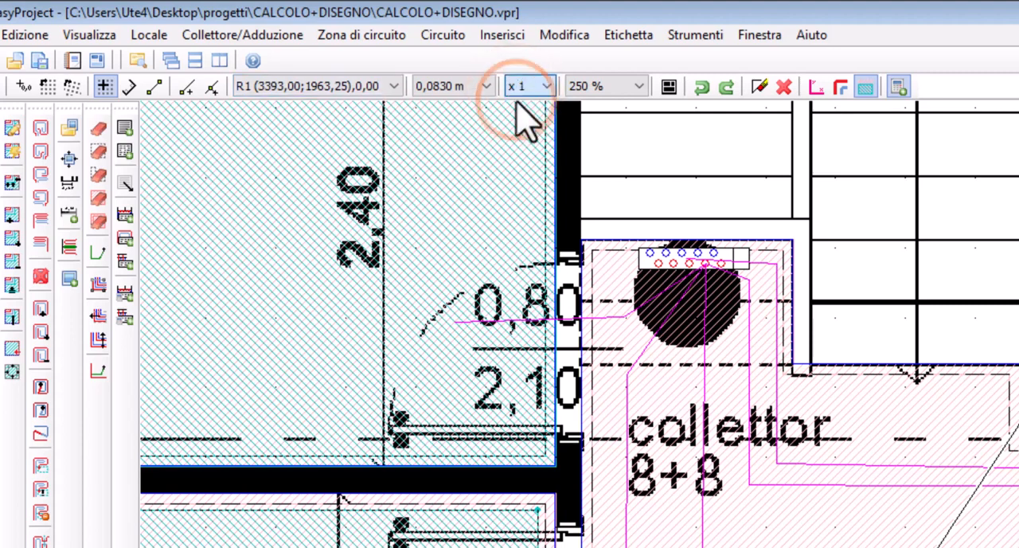
left_click(438, 89)
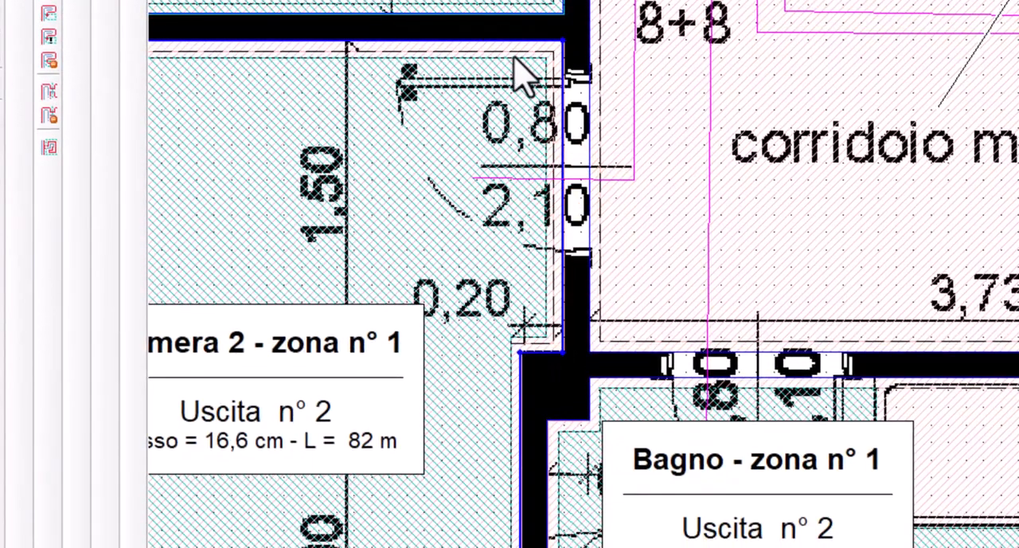
scroll(513, 58, "up", 1)
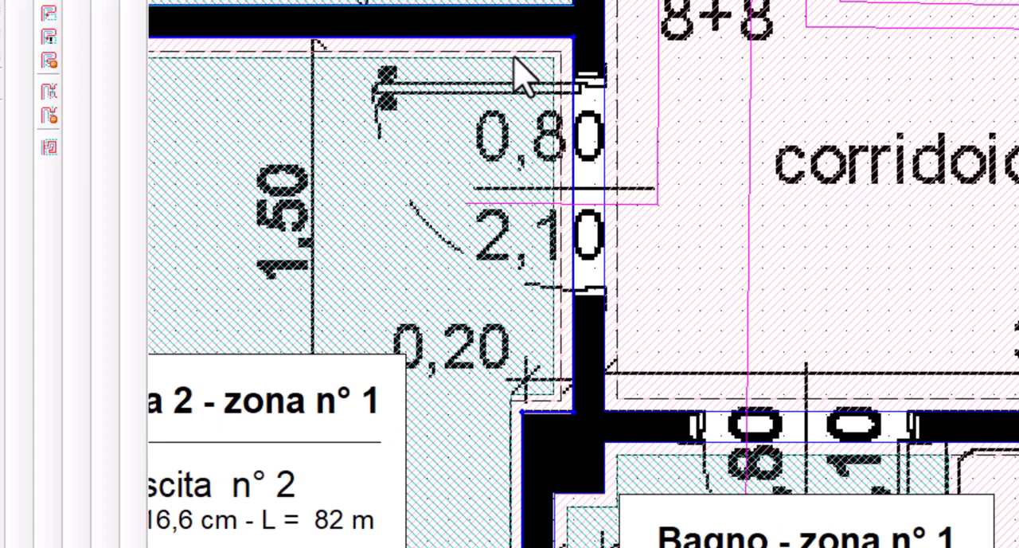
scroll(513, 57, "up", 3)
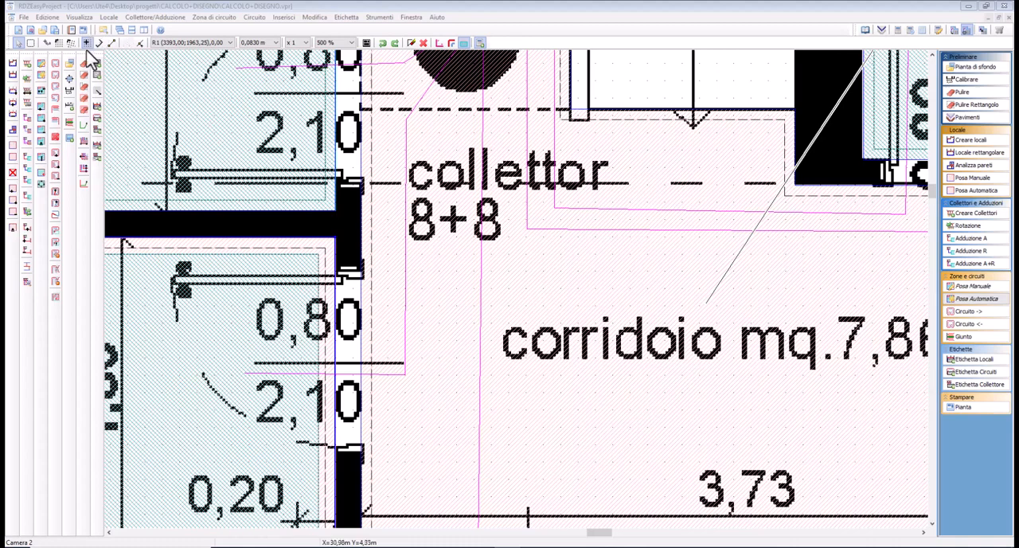
Inset the Camera 1 and Camera 3 circuit zones from the walls of their rooms
left_click(185, 24)
left_click(210, 137)
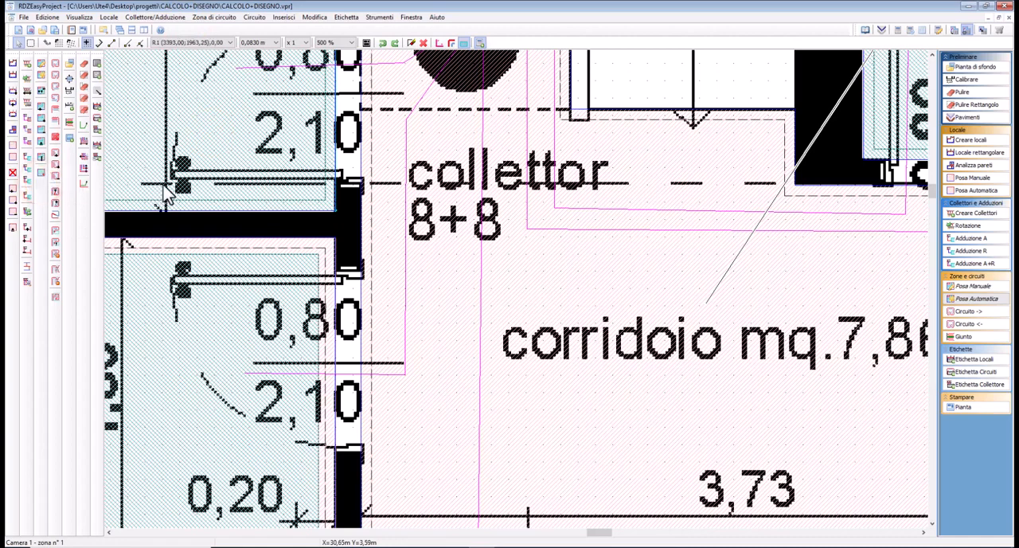
left_click(41, 183)
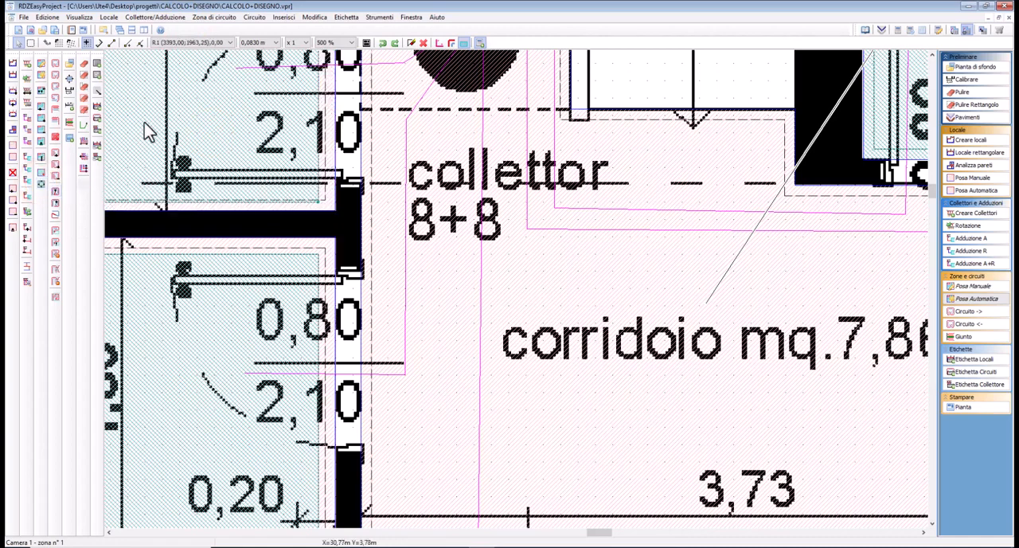
scroll(253, 110, "down", 2)
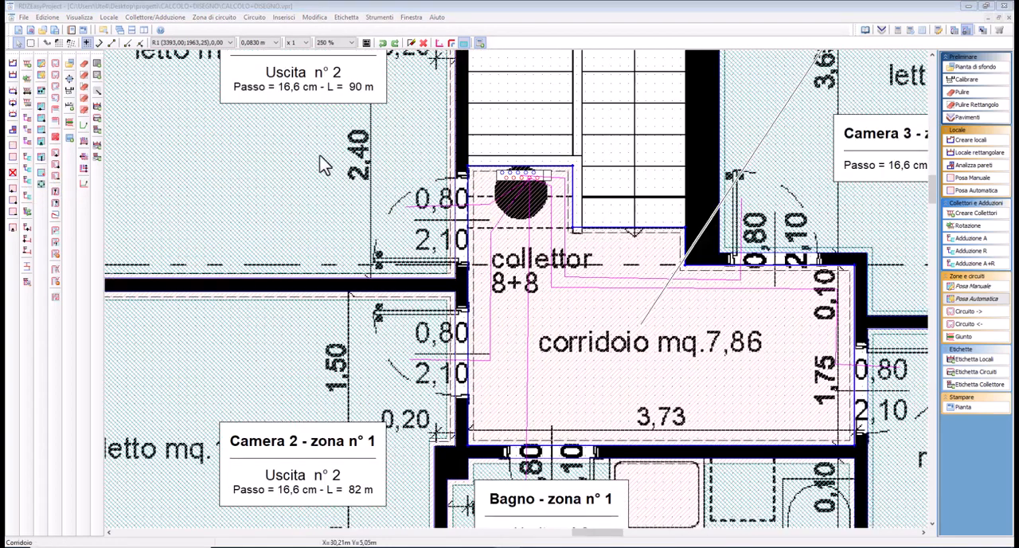
left_click(489, 195)
left_click(752, 143)
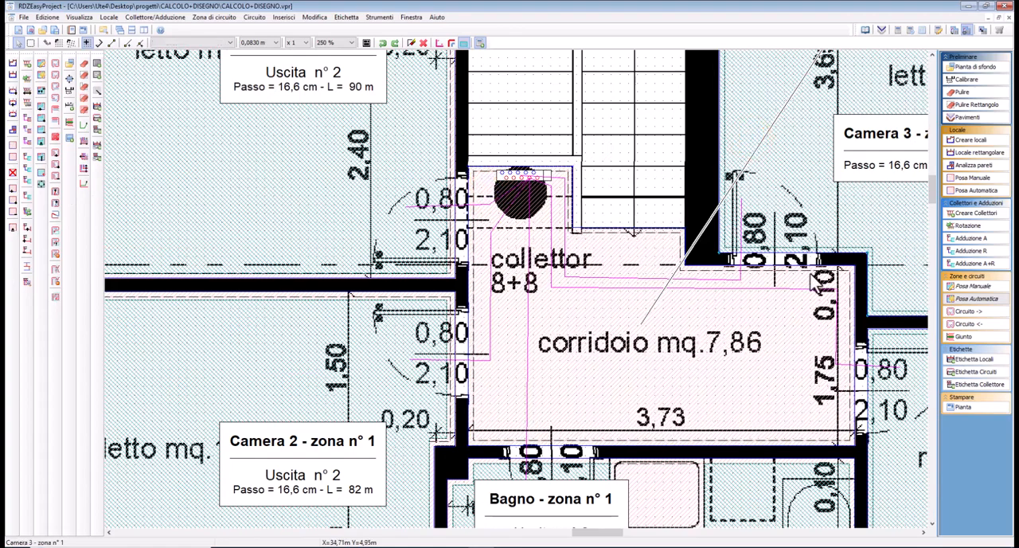
middle_click_drag(678, 363, 386, 173)
Inset the upper-floor Ripostiglio and Bagno circuit zones from the walls of their rooms
left_click(629, 225)
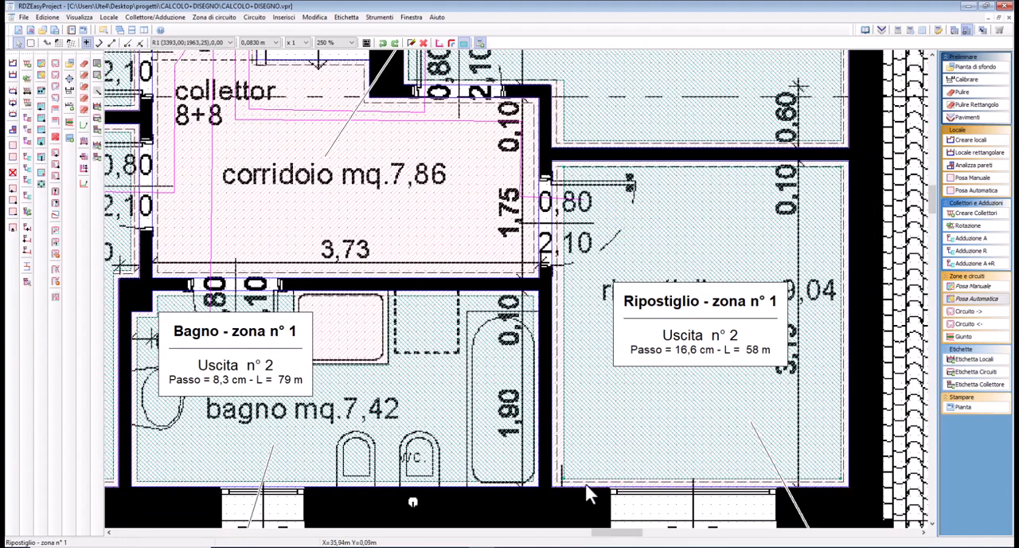
middle_click_drag(399, 462, 777, 329)
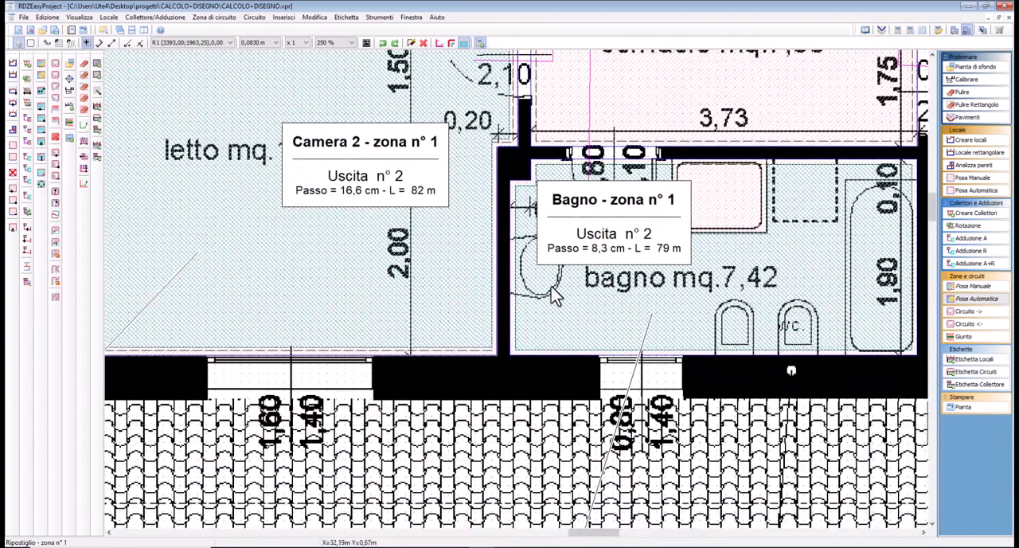
left_click(548, 312)
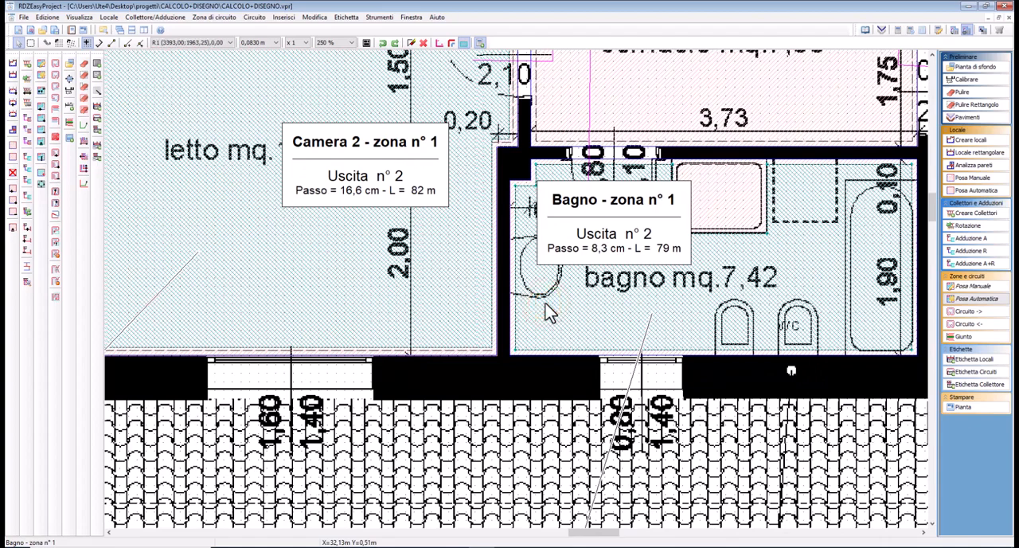
Inset the ground-floor Garage and Bagno circuit zones from the walls of their rooms
middle_click_drag(244, 301, 833, 305)
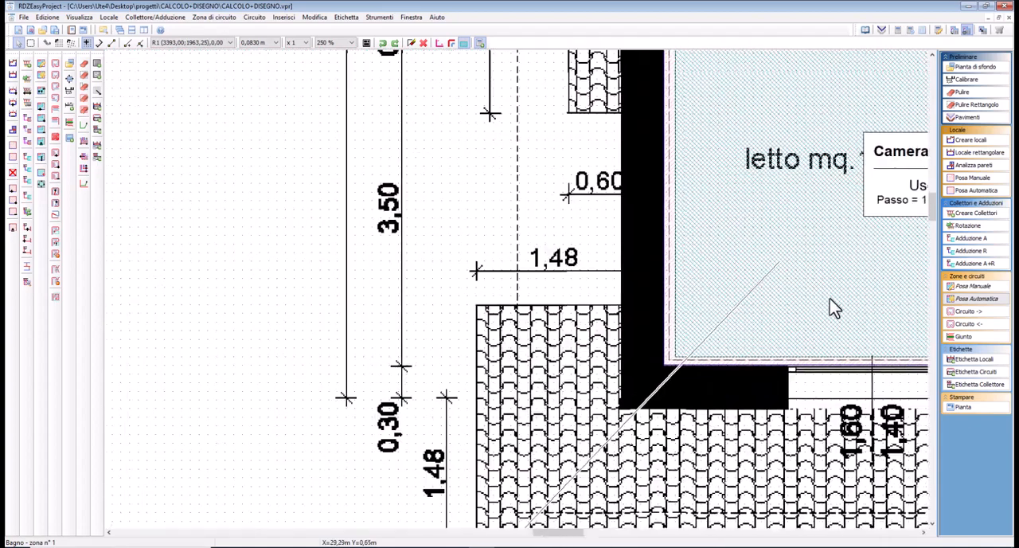
scroll(422, 309, "down", 2)
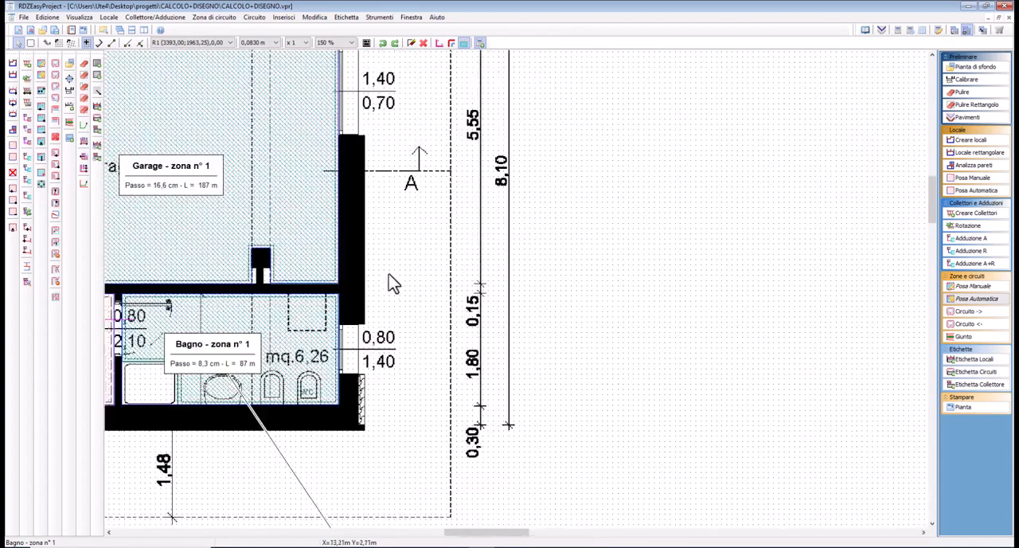
left_click(305, 258)
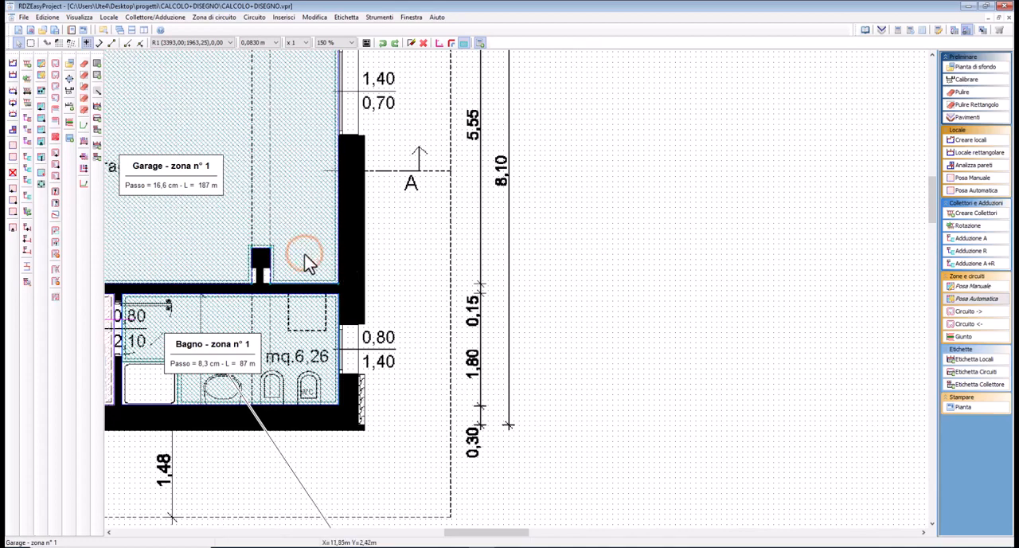
left_click(306, 313)
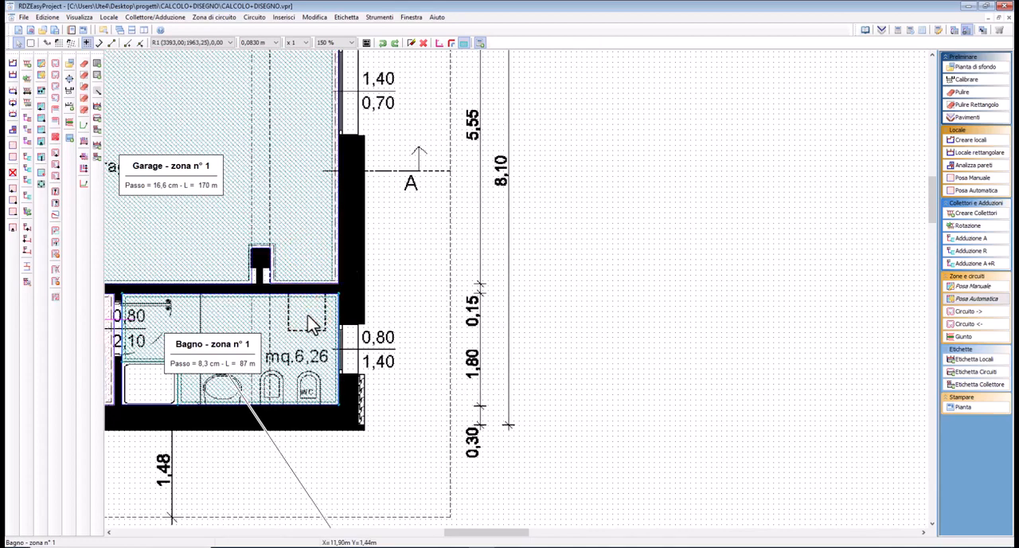
left_click(203, 242)
middle_click_drag(197, 250, 734, 357)
Inset the Soggiorno and Cucina circuit zones from the walls of their rooms
left_click(304, 292)
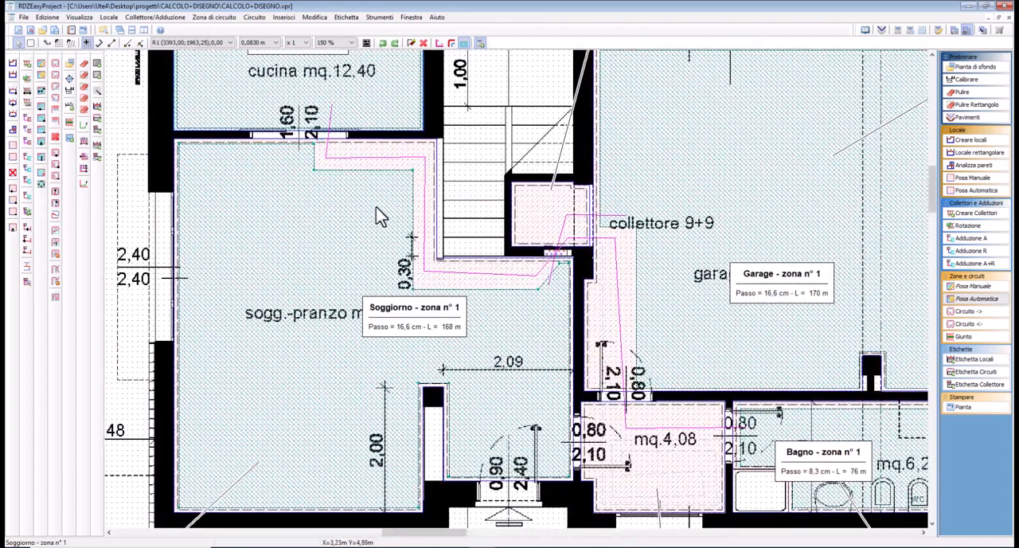
middle_click_drag(380, 216, 348, 355)
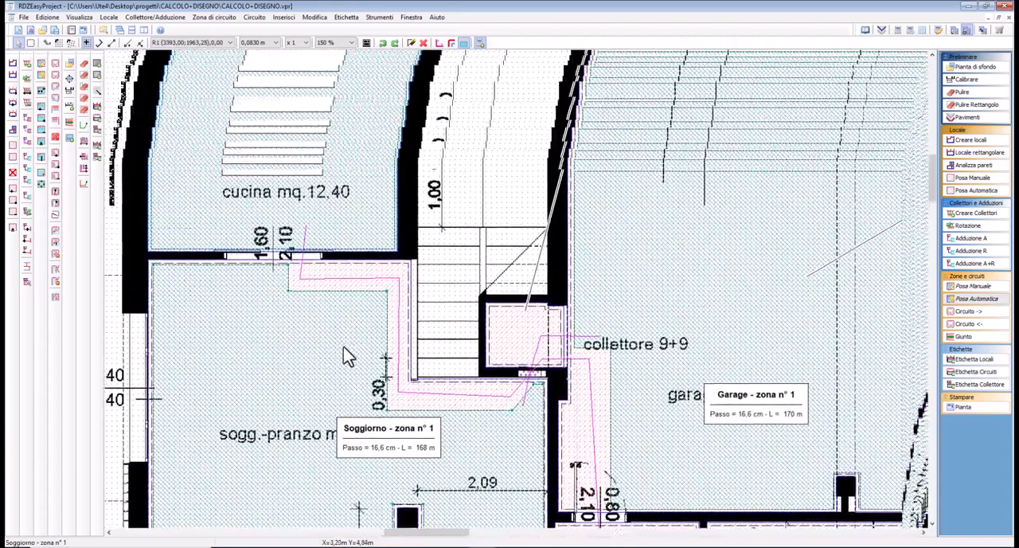
left_click(358, 250)
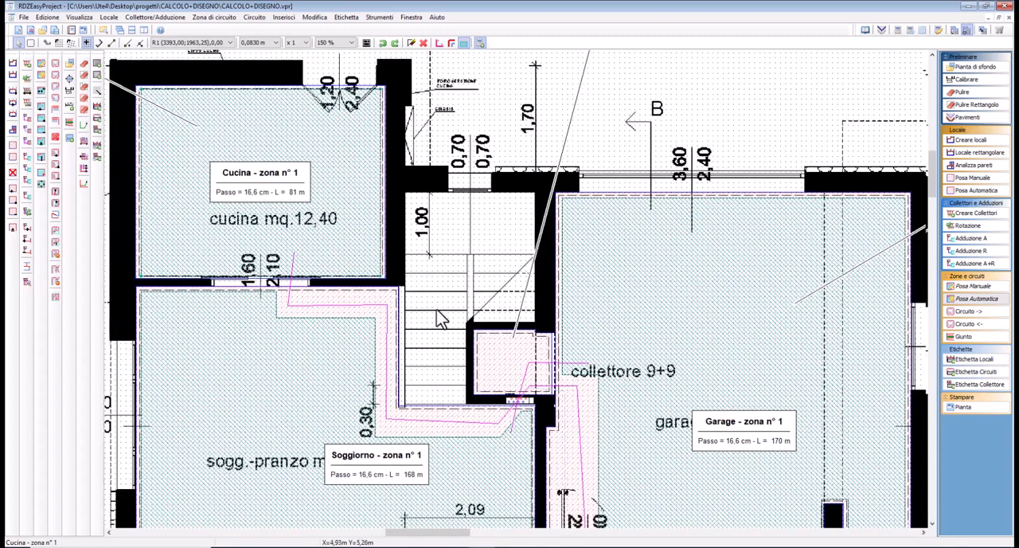
middle_click_drag(423, 277, 399, 184)
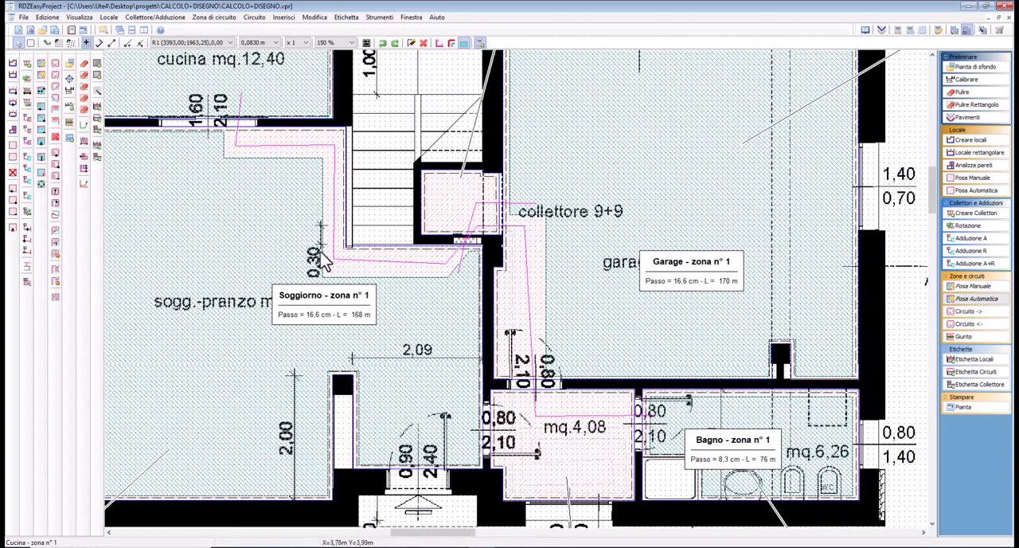
left_click(328, 208)
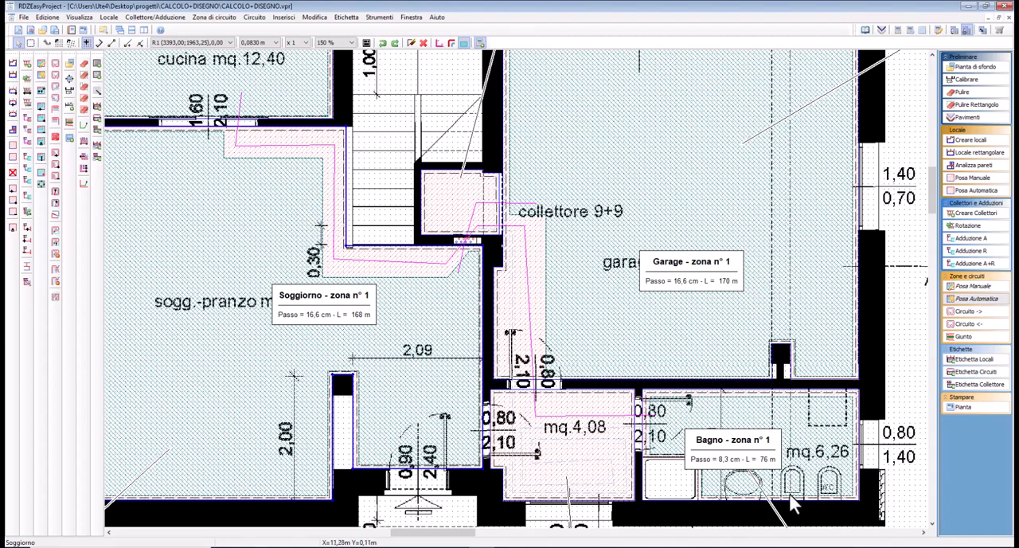
Move the part of the ground-floor Bagno zone's edge behind the bidet and WC inward, away from the outer wall
mouse_move(827, 498)
middle_mouse_down()
mouse_move(740, 393)
mouse_move(648, 425)
middle_mouse_up()
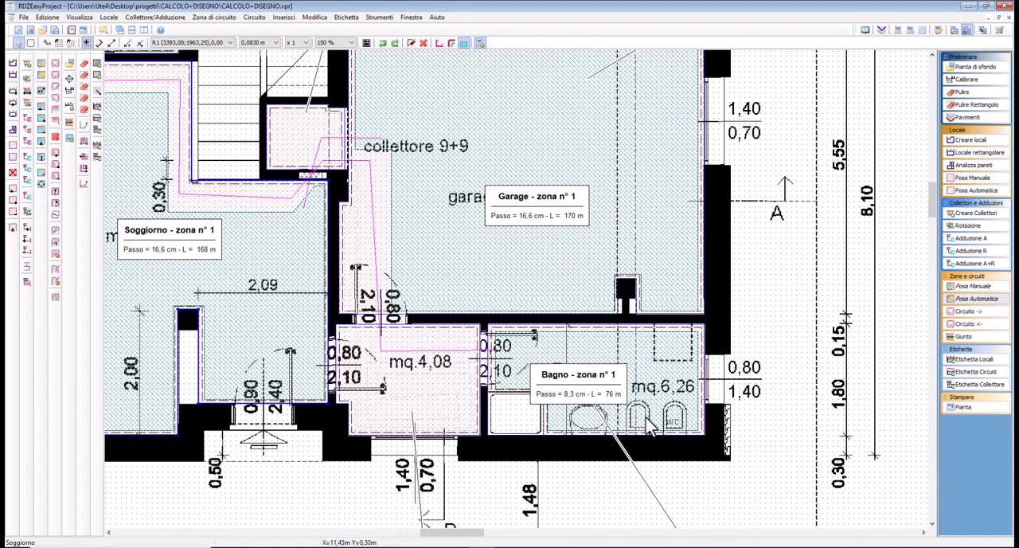
scroll(649, 425, "up", 1)
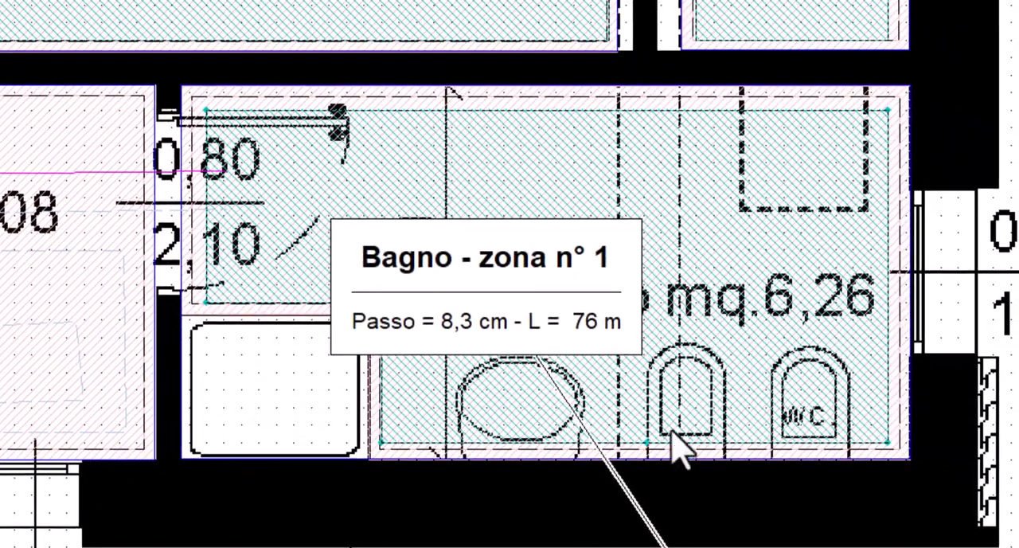
left_click(673, 428)
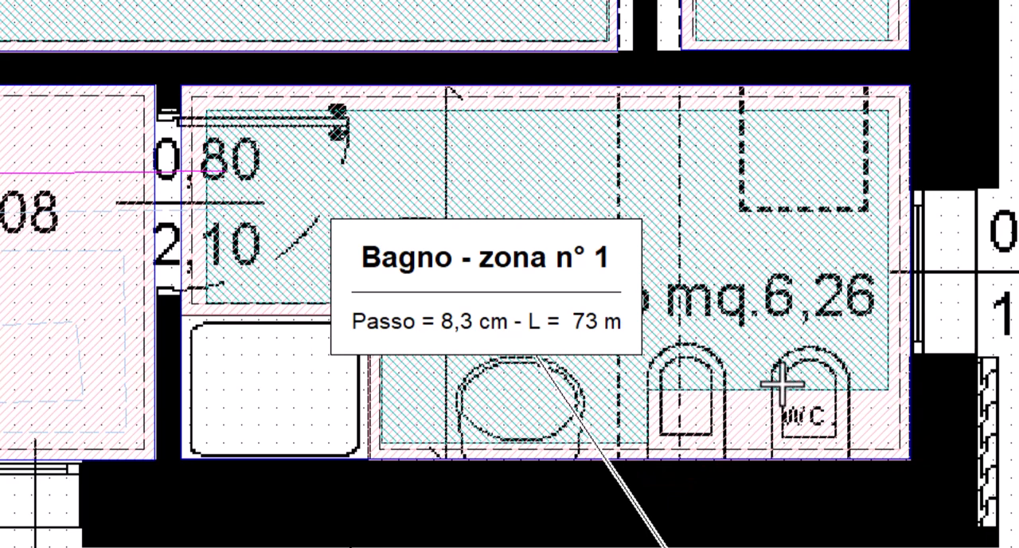
Move the short side edge of the ground-floor Bagno zone beside the bidet toward the washbasin to clear the bidet
left_click(652, 422)
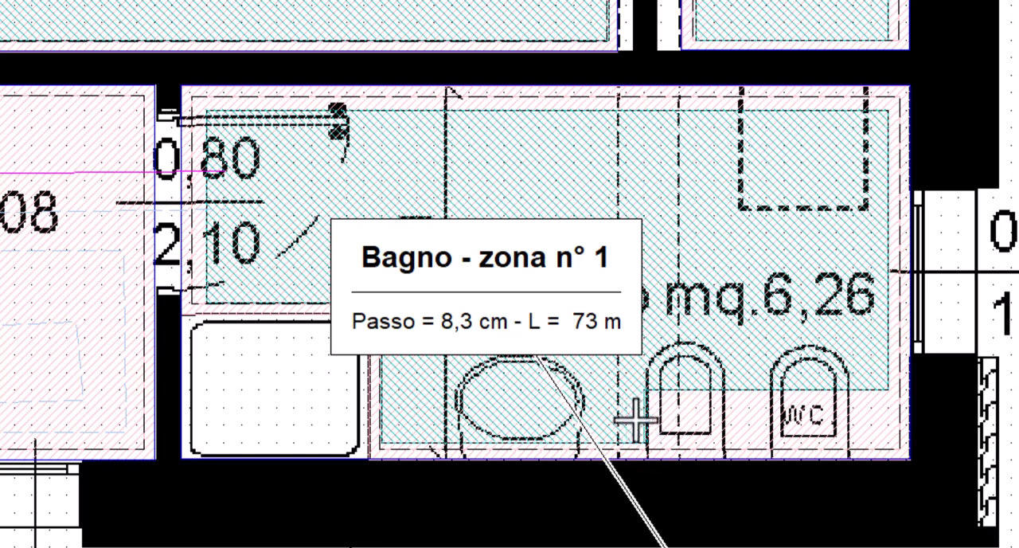
left_click(636, 419)
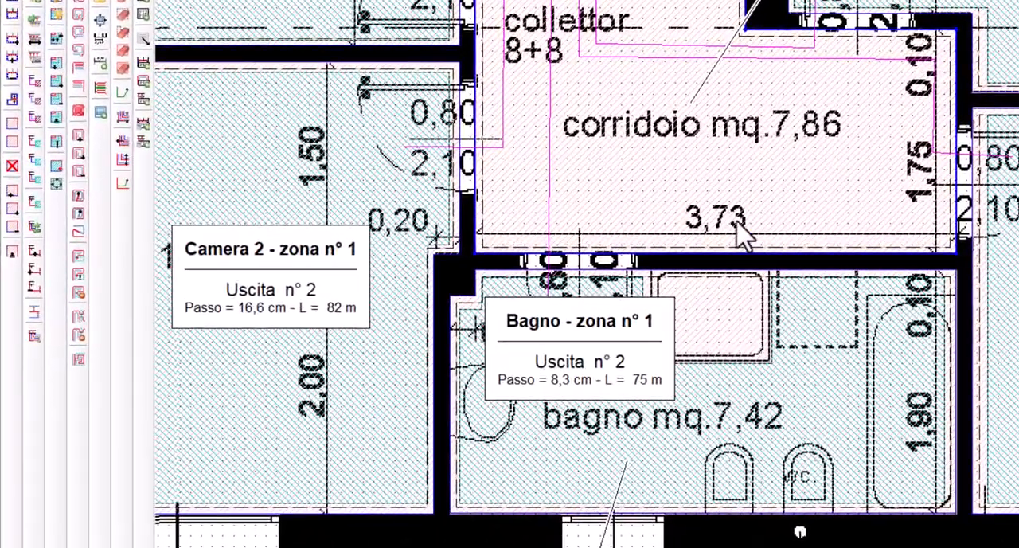
Move the upper-floor Bagno zone's edge from the wall behind the bathtub inward to the tub's inner side
left_click(479, 203)
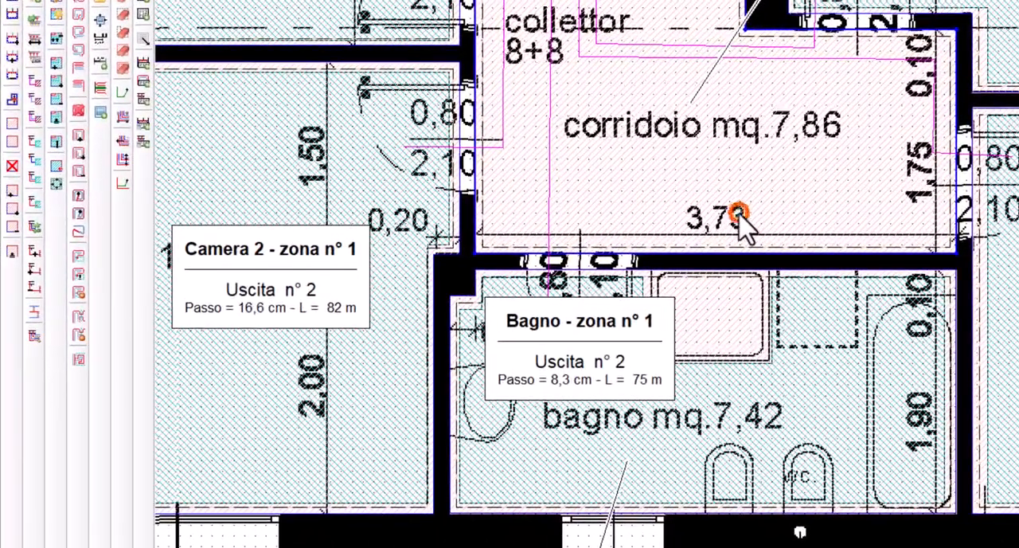
left_click(55, 123)
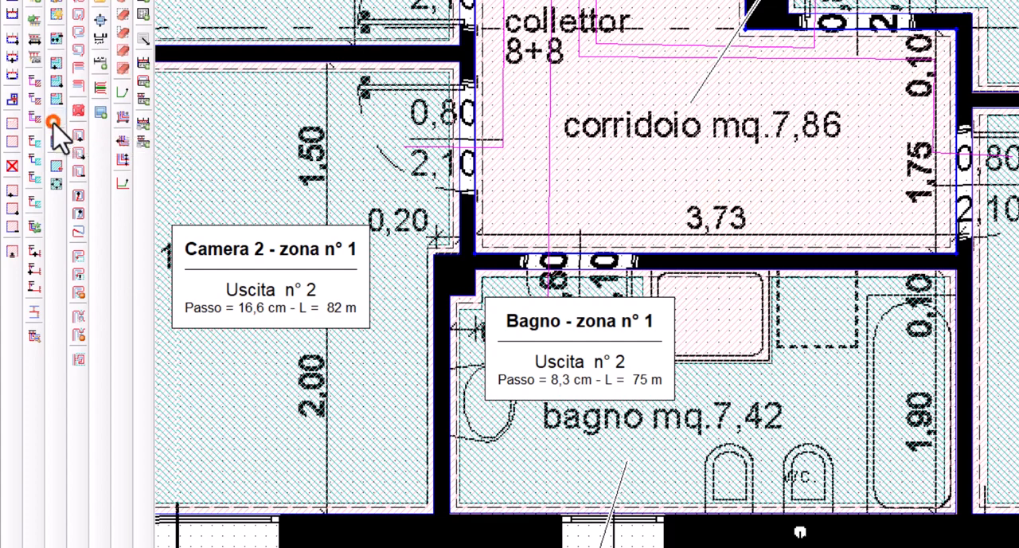
left_click(947, 414)
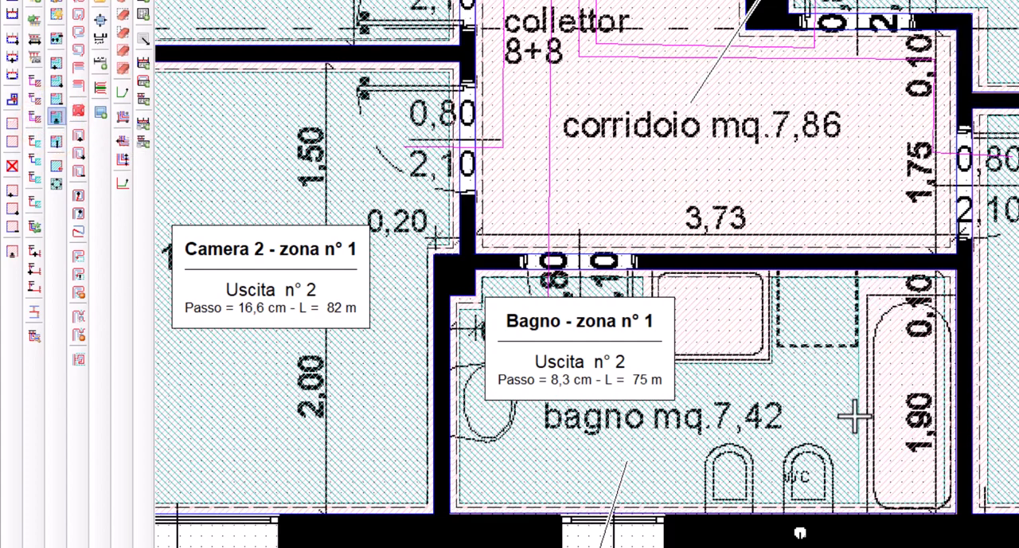
left_click(855, 416)
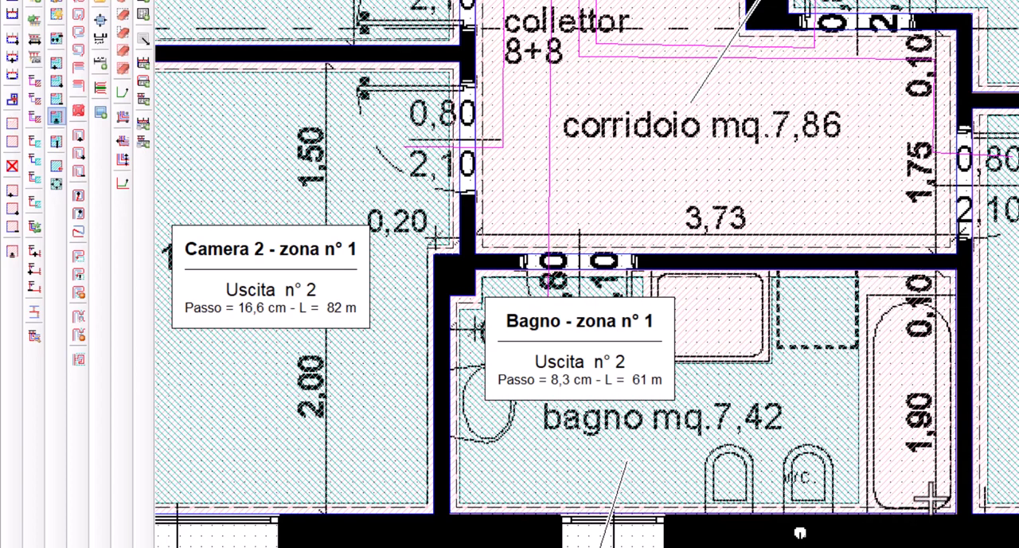
Add a vertex on the upper-floor Bagno zone's outer edge and recess the part behind the bidet and WC, clearing the bidet's side
left_click(56, 63)
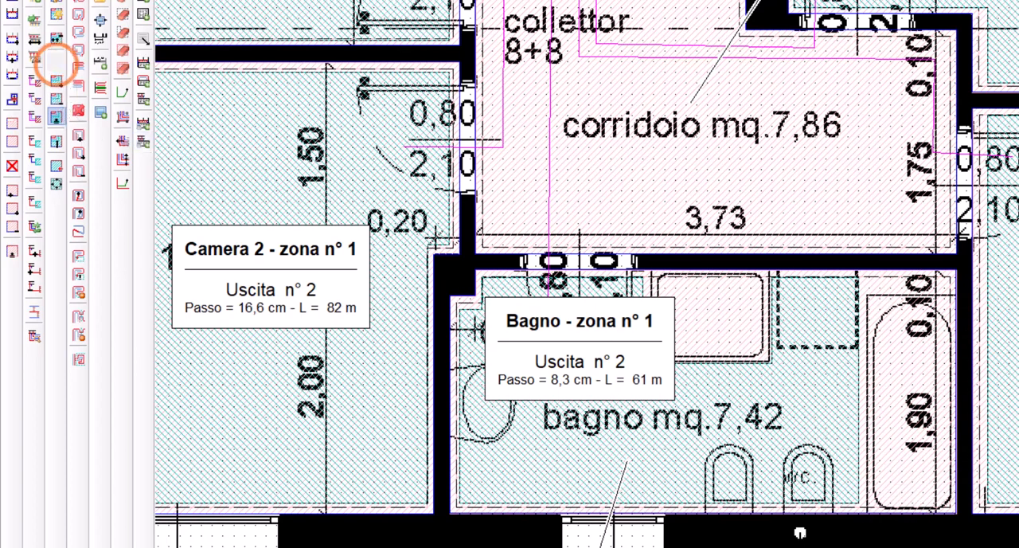
left_click(701, 506)
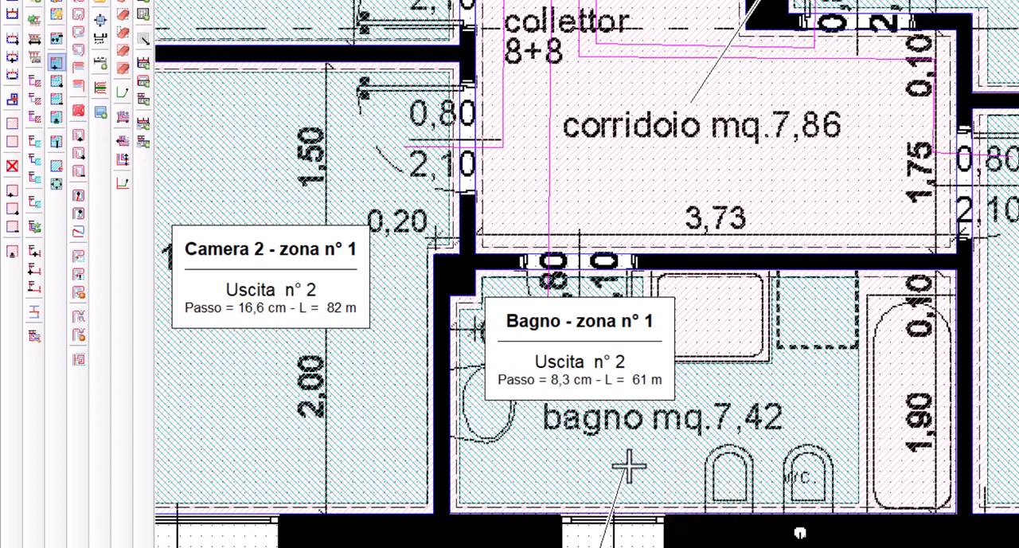
left_click(56, 117)
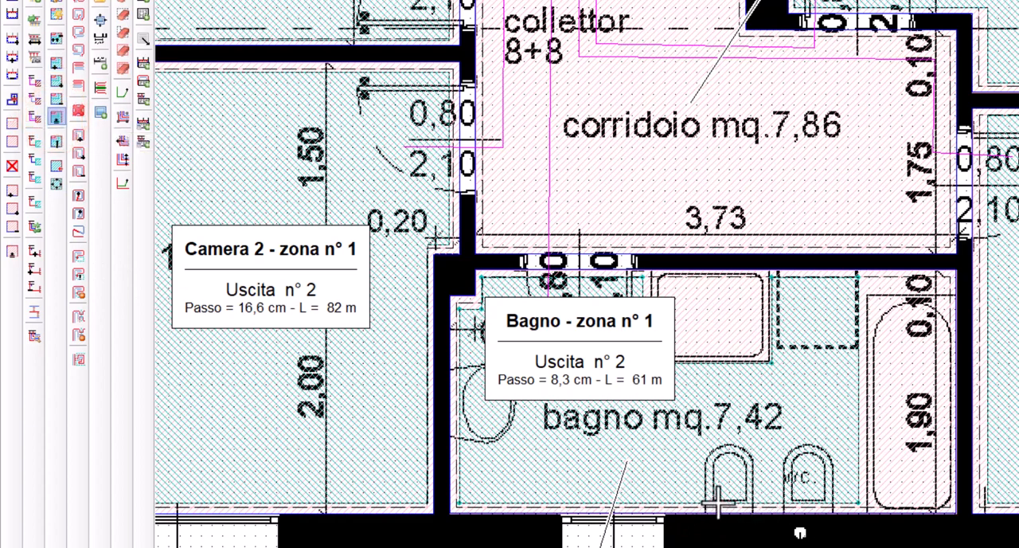
left_click(716, 499)
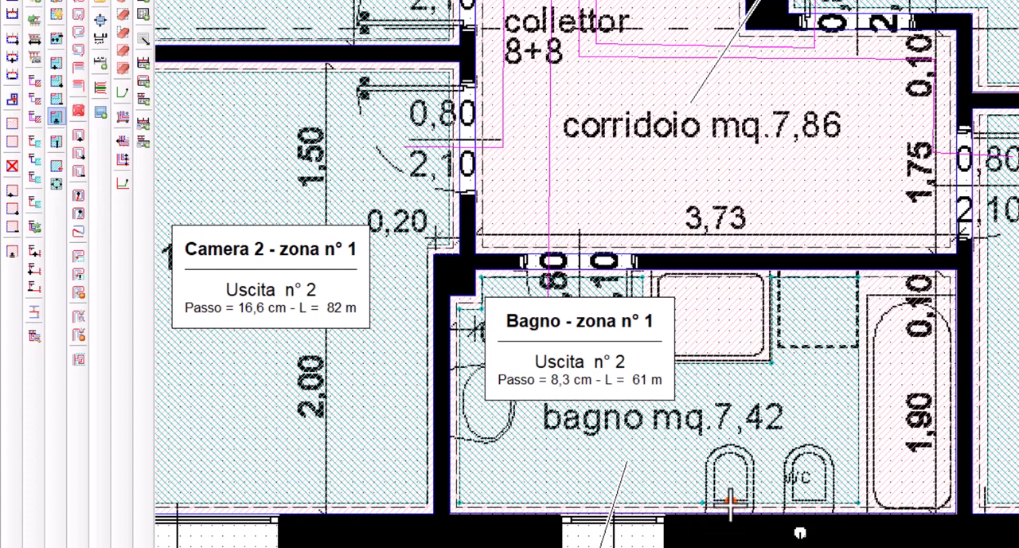
left_click(730, 502)
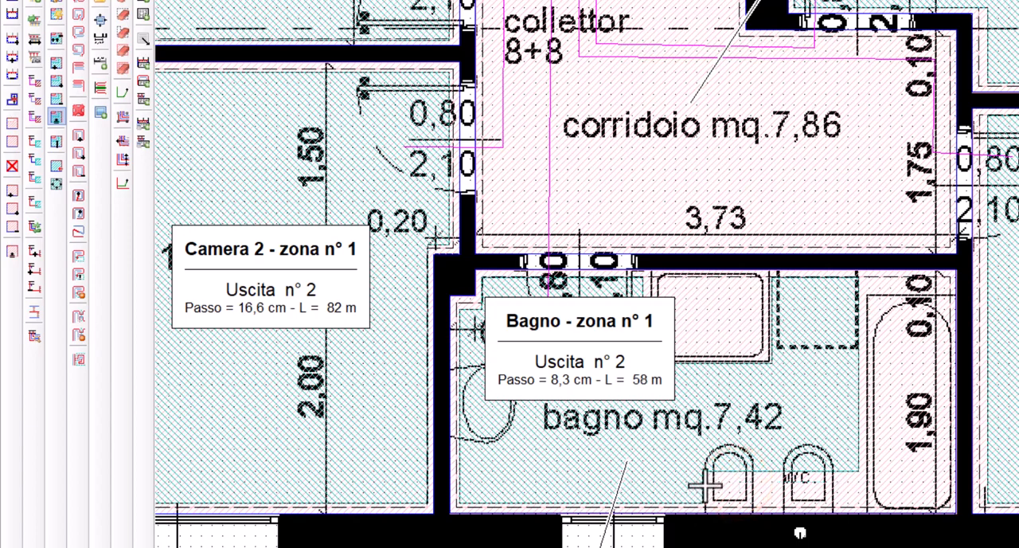
left_click(698, 483)
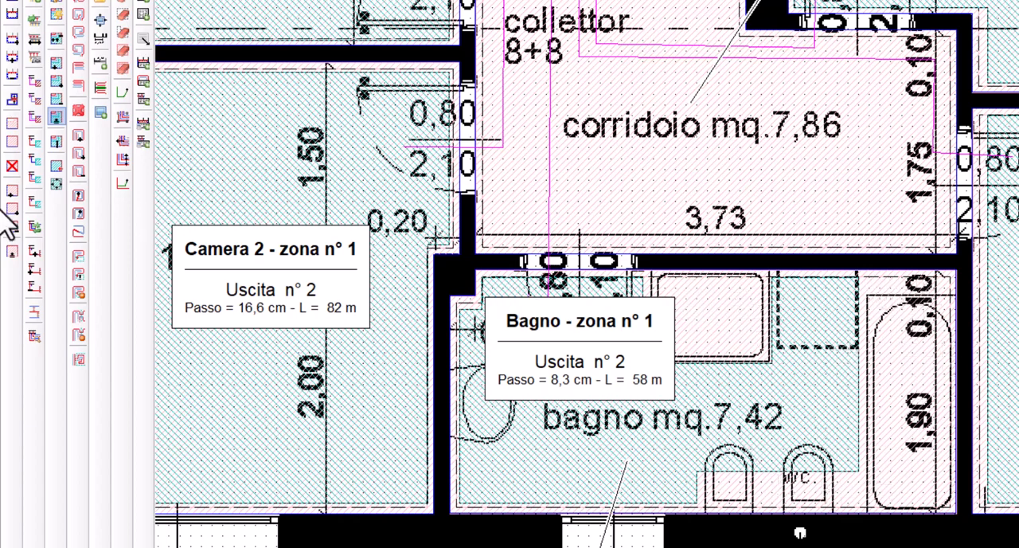
Move the upper-floor Bagno room outline from the bathtub wall to the tub's inner side, excluding the tub
left_click(12, 251)
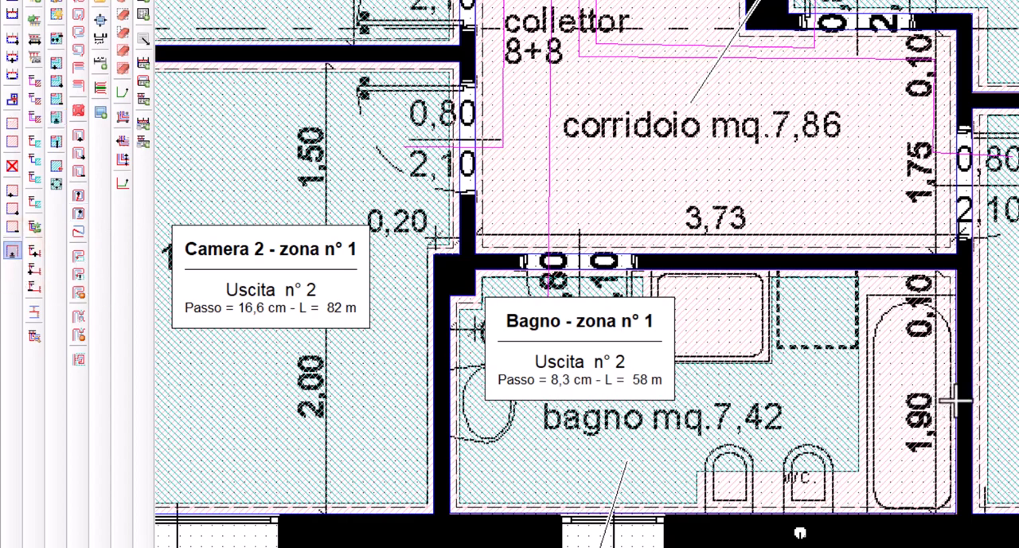
left_click(951, 403)
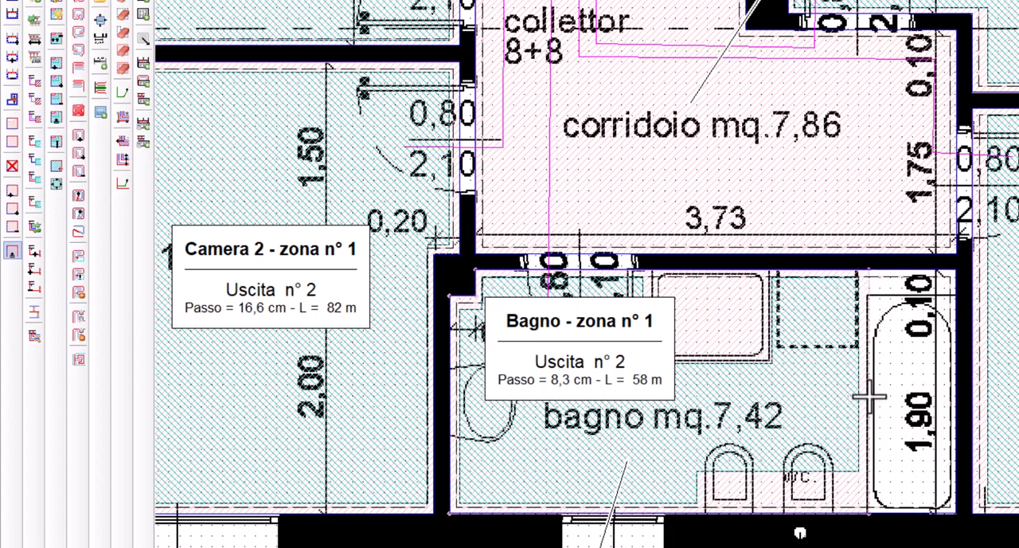
left_click(868, 396)
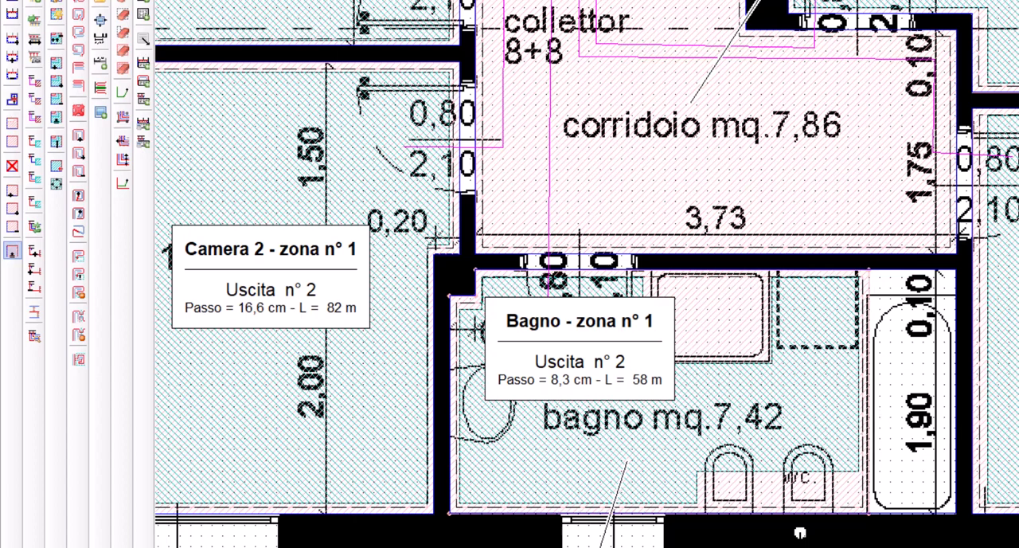
left_click(869, 288)
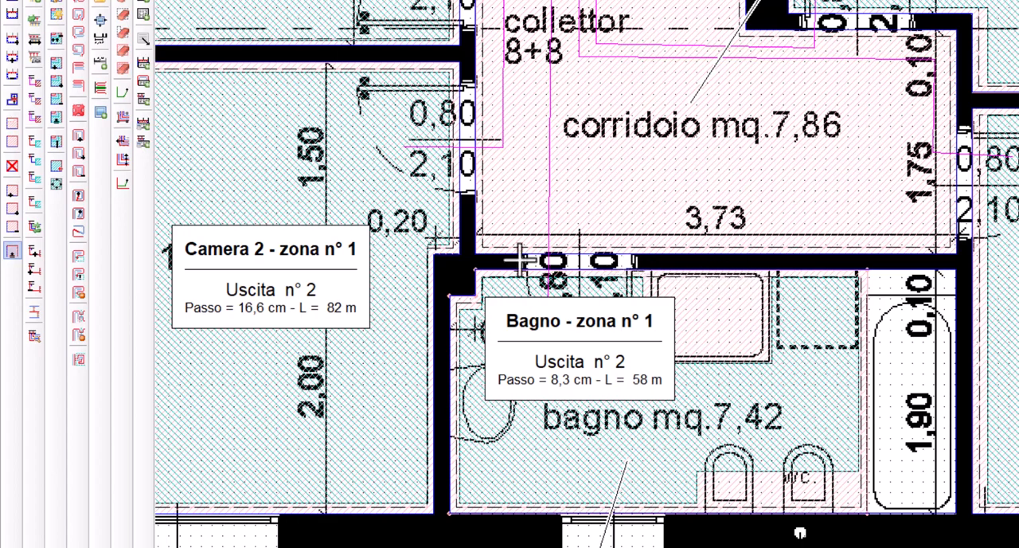
Add a vertex on the upper-floor Bagno room outline at the shower tray corner and move that wall segment inward to exclude the tray
left_click(11, 189)
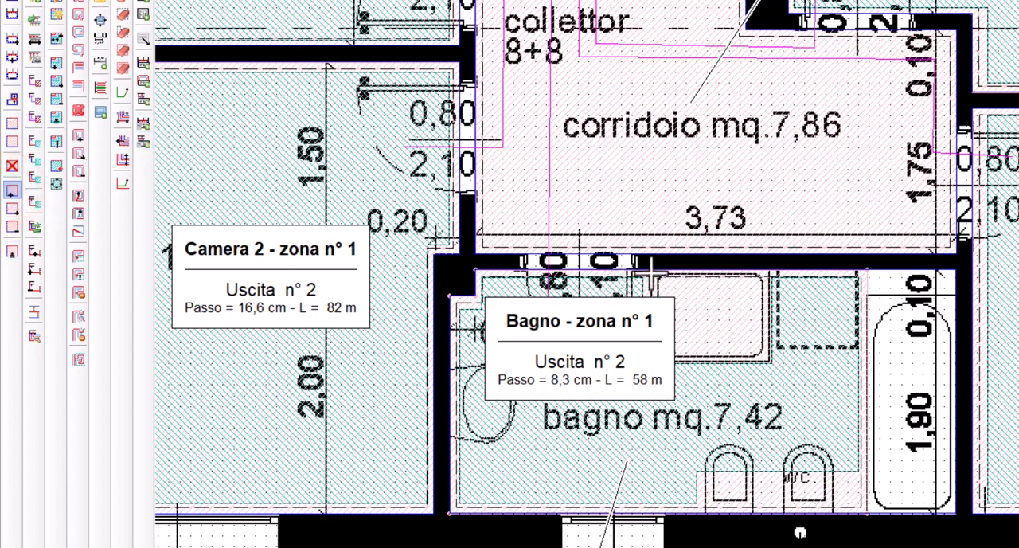
left_click(766, 273)
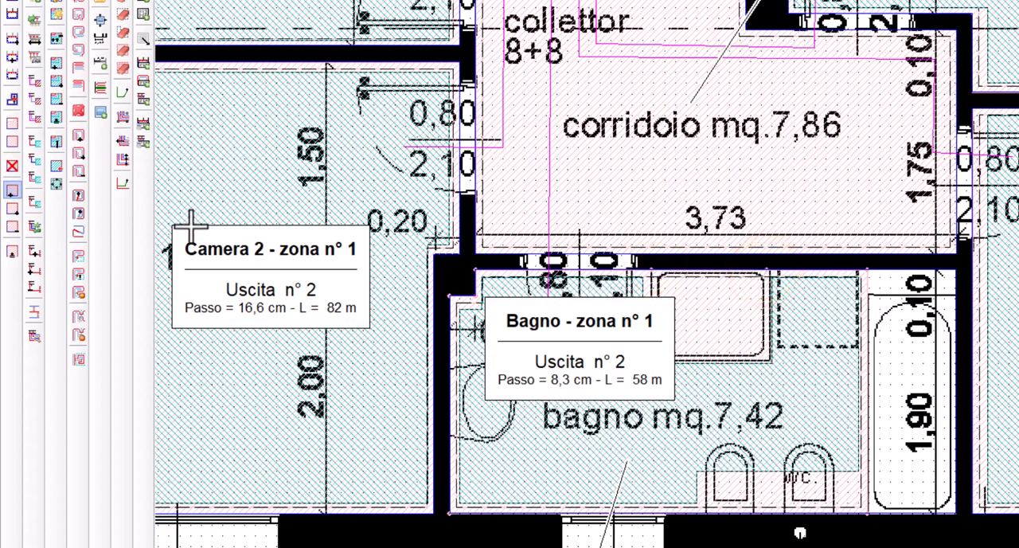
left_click(12, 251)
left_click(683, 270)
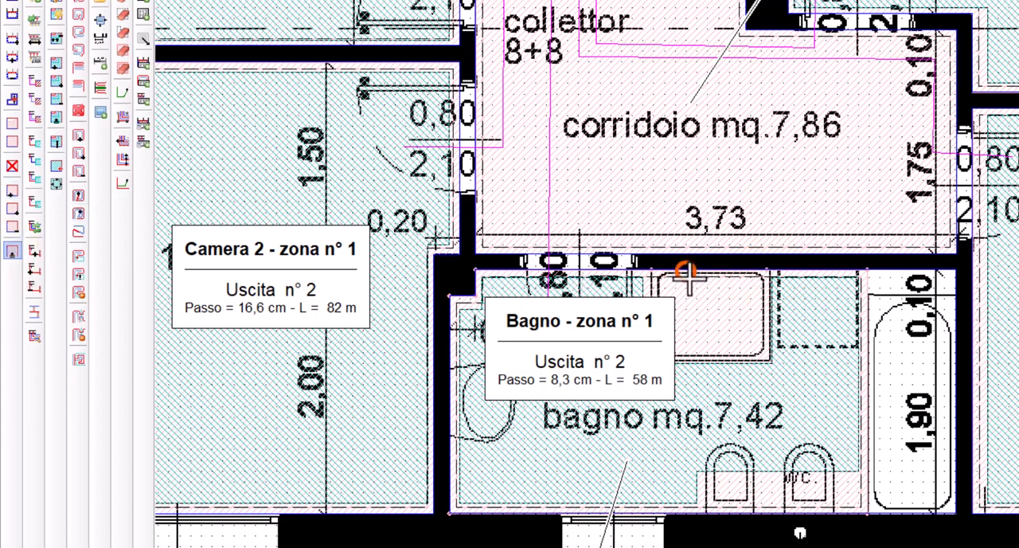
left_click(713, 361)
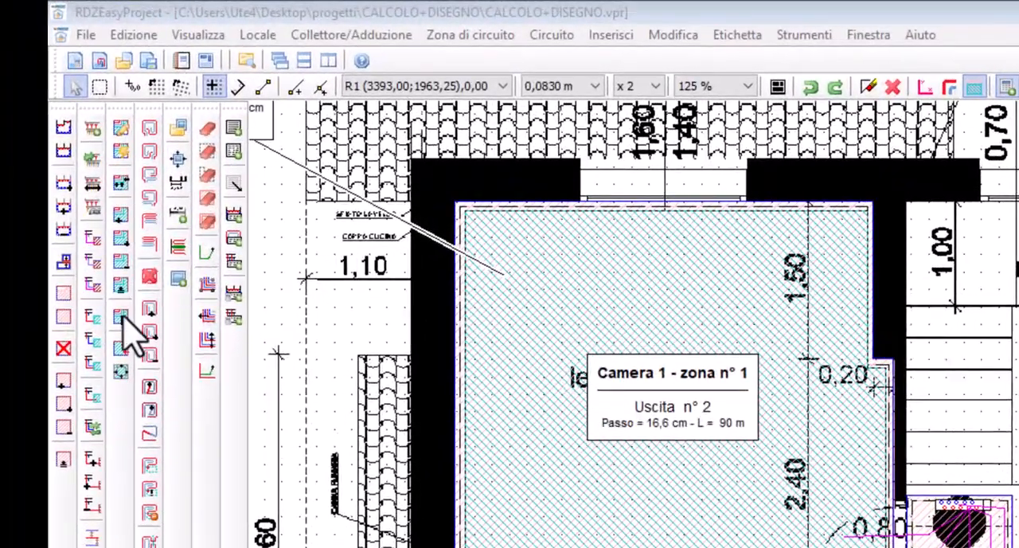
Invert the drawing's colours and split the Camera 1 zone with an L-shaped line about 1 m from the outer walls
left_click(121, 316)
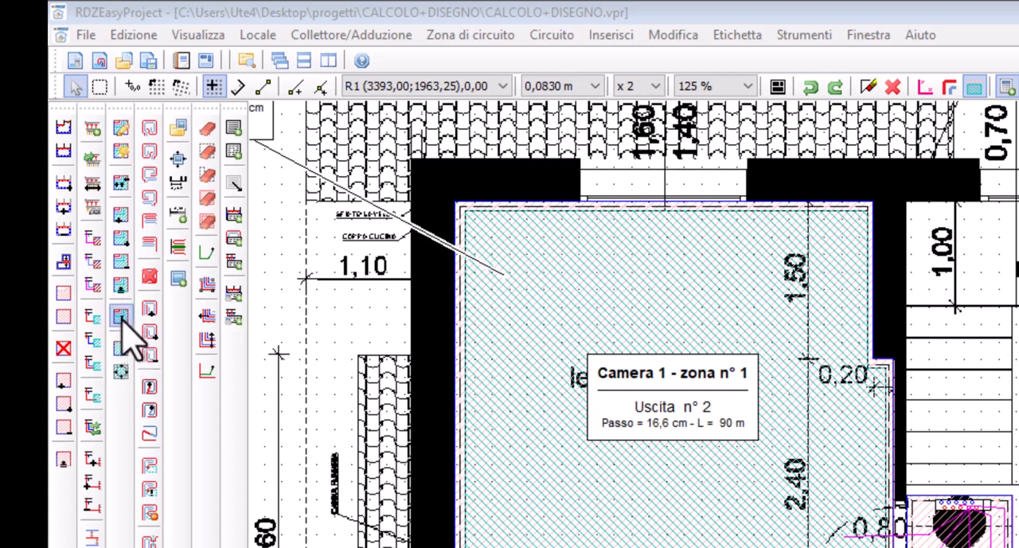
left_click(121, 315)
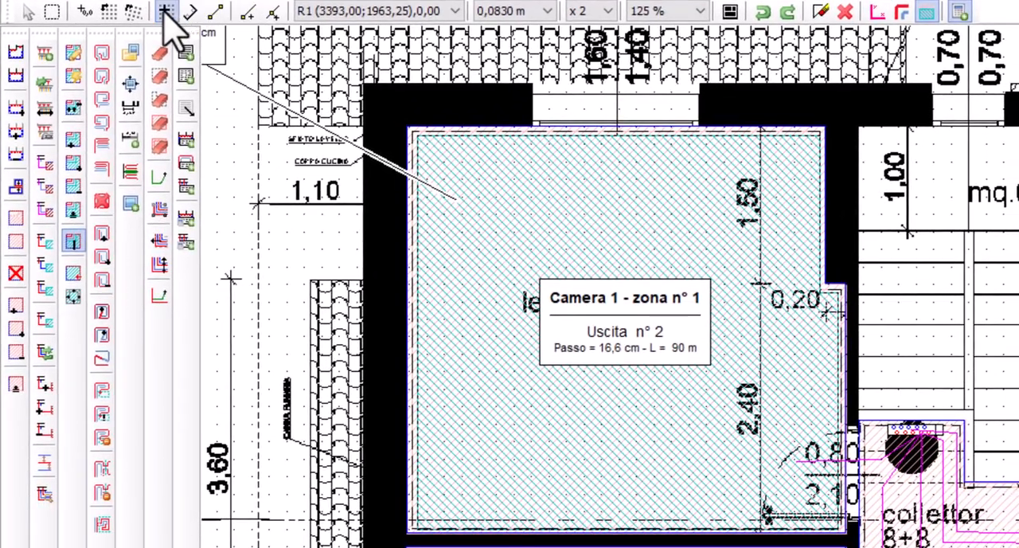
left_click(727, 13)
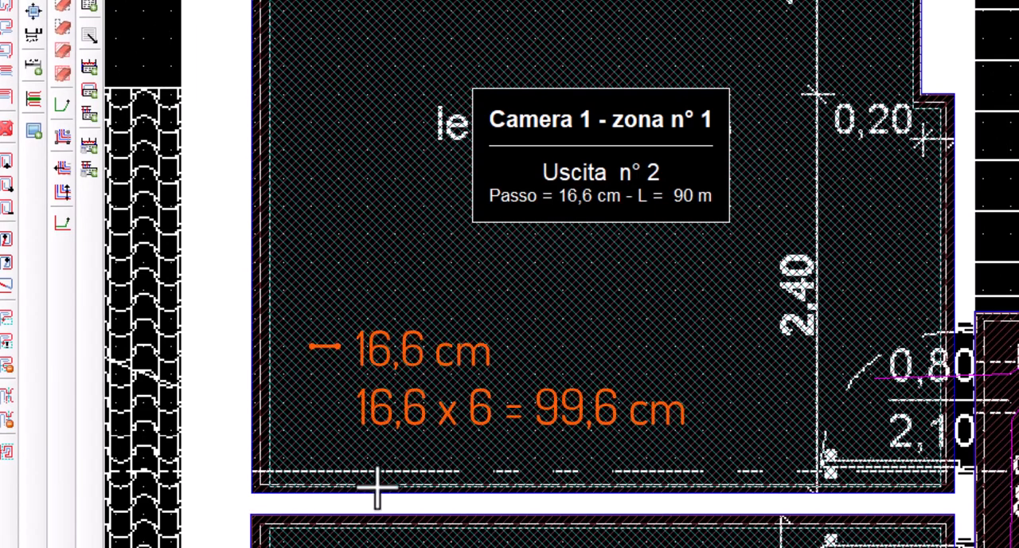
left_click(434, 484)
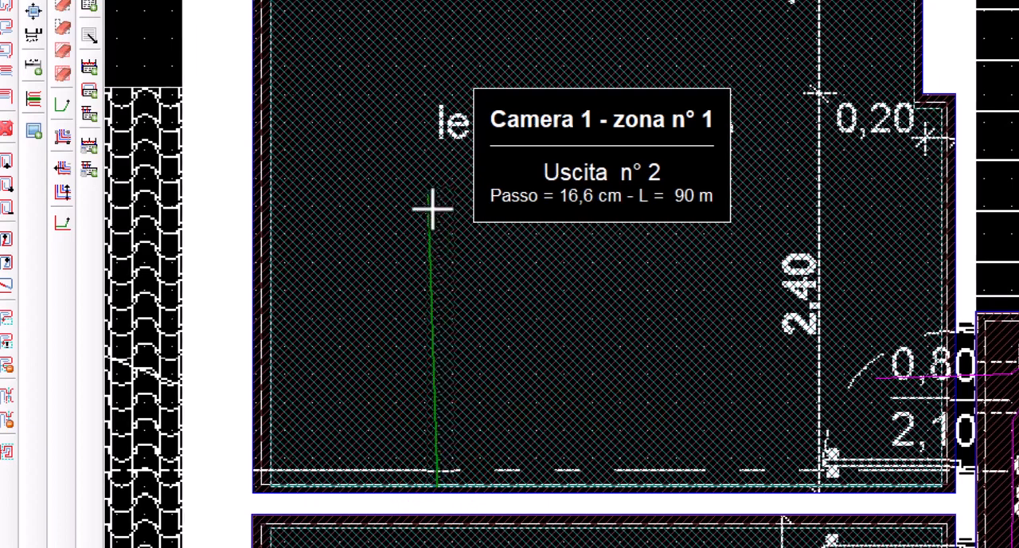
middle_click_drag(432, 208, 453, 547)
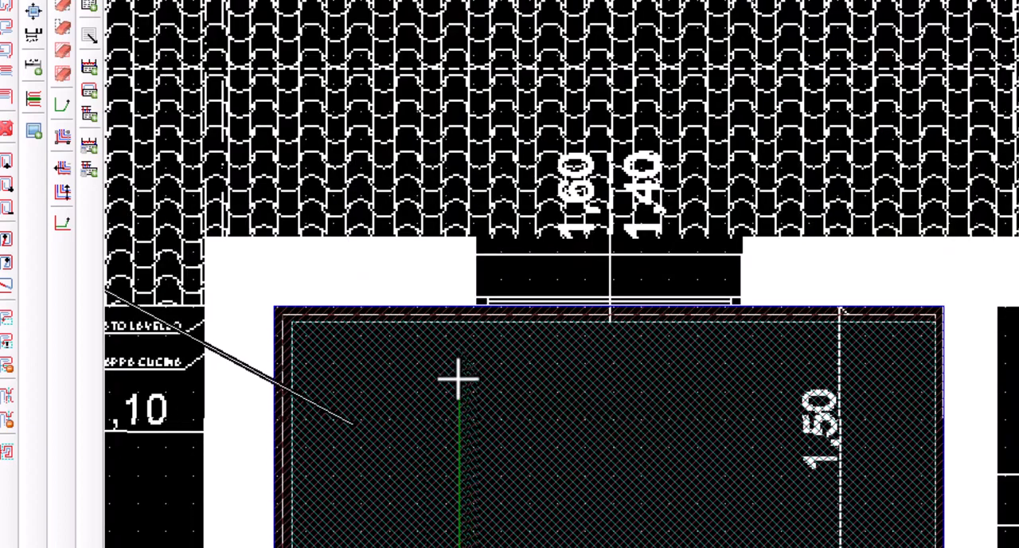
left_click(460, 486)
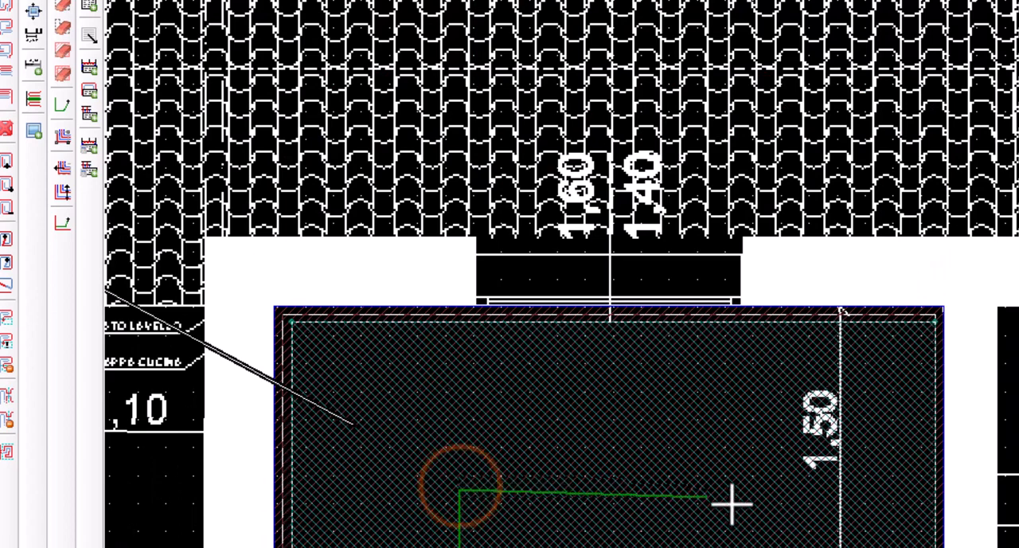
left_click(932, 494)
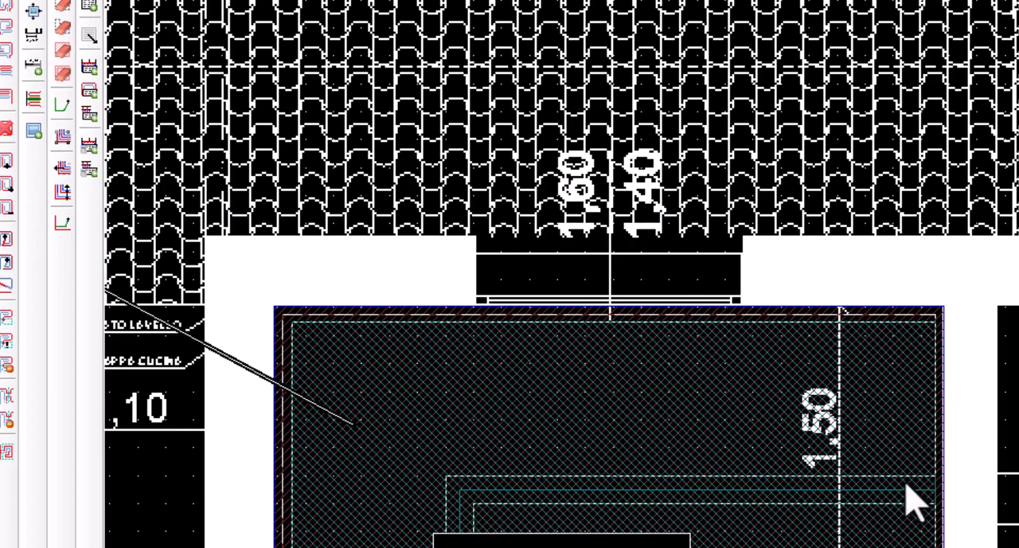
Set the laying pitch of Camera 1's outer L-shaped zone to 8 cm and inset both Camera 1 zones from their dividing line
double_click(882, 431)
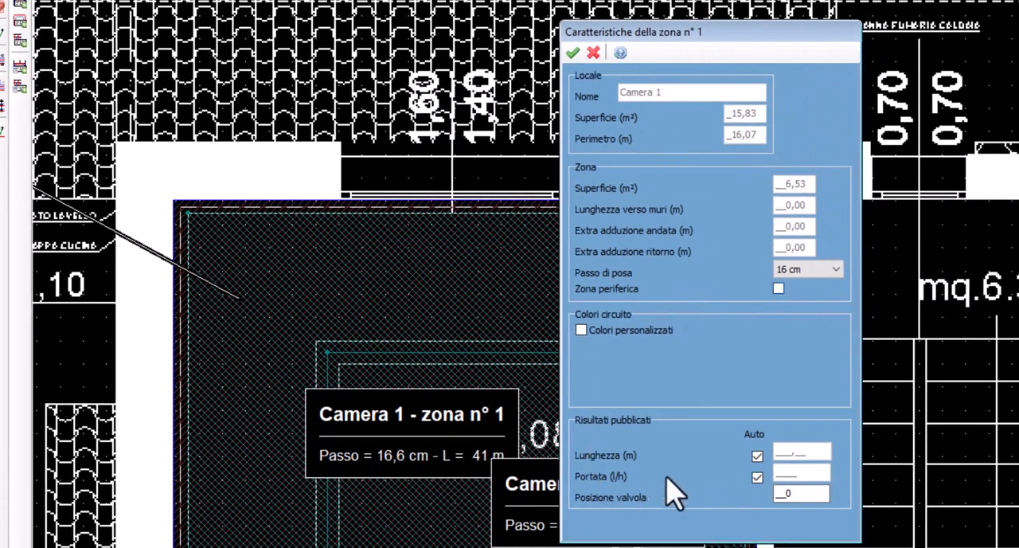
left_click(806, 269)
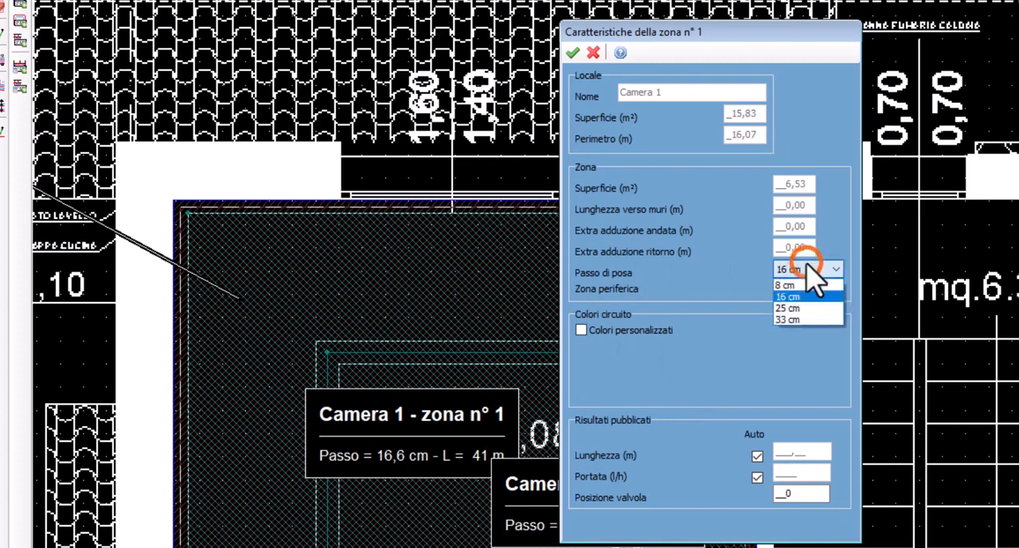
left_click(786, 285)
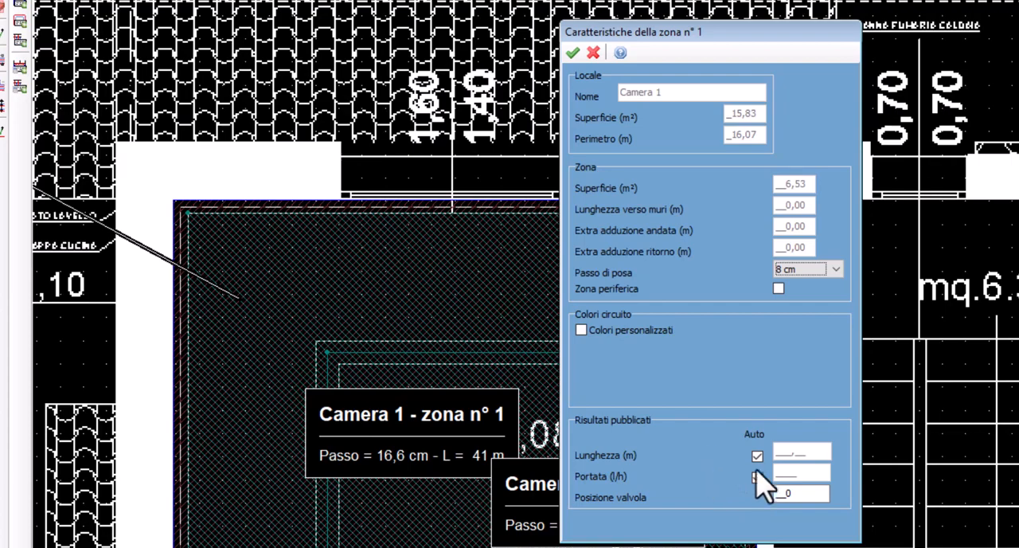
left_click(572, 53)
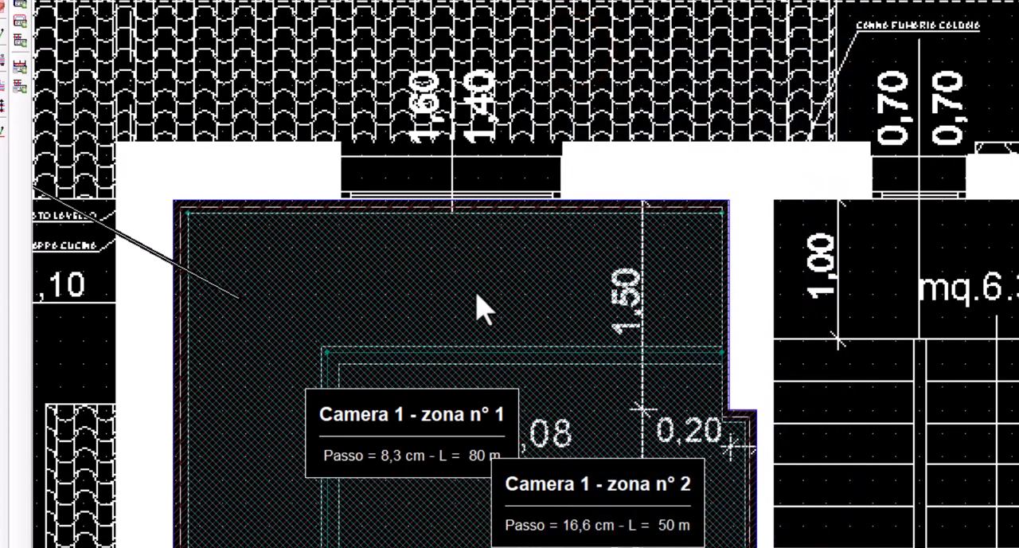
left_click(477, 307)
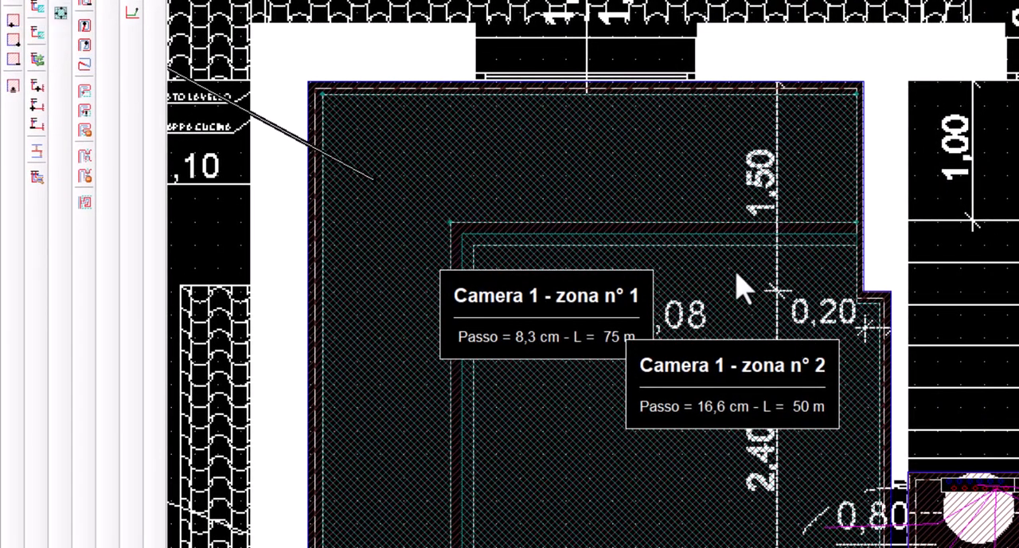
left_click(729, 269)
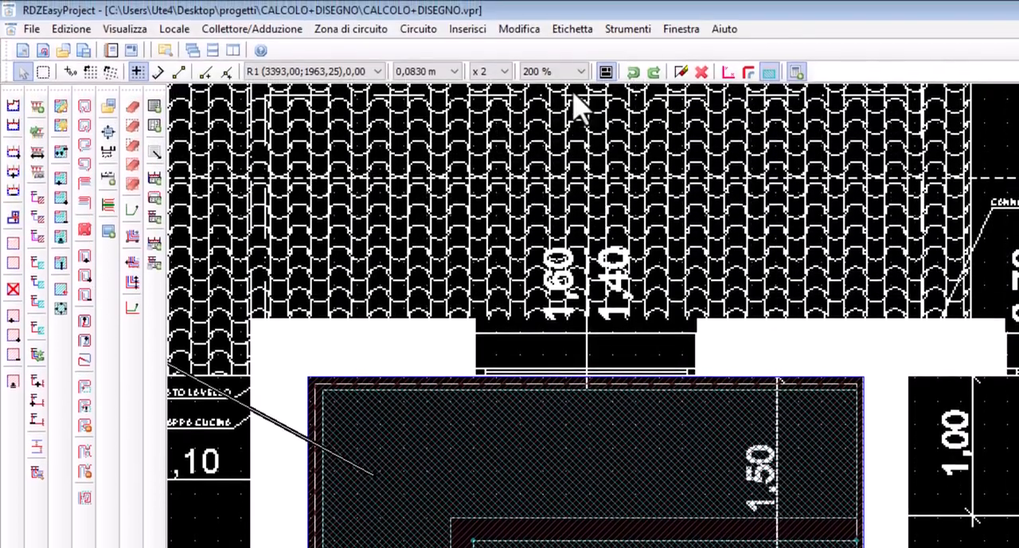
Measure the distance from Camera 1's window wall to the dividing line between its two zones with a dimension line, without keeping it
left_click(578, 9)
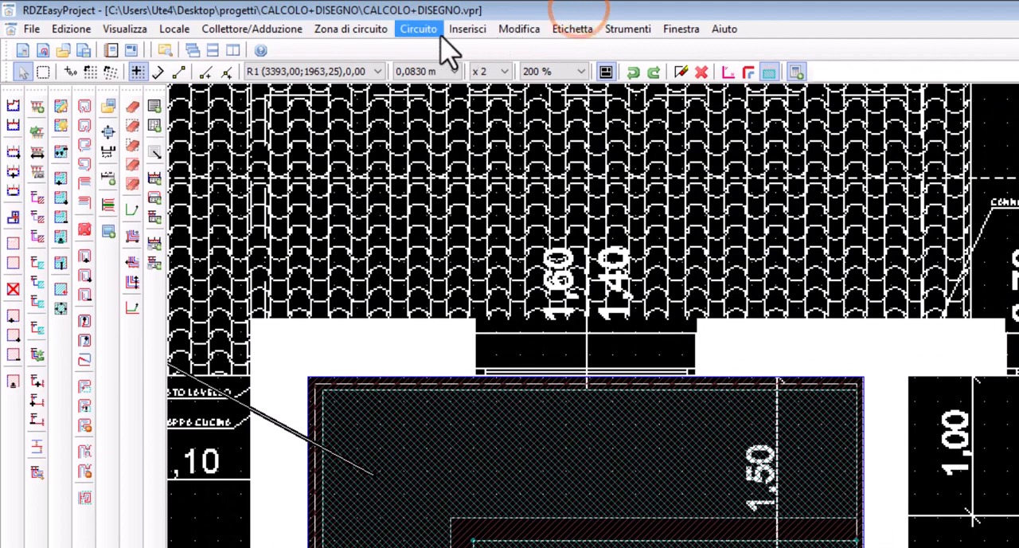
left_click(467, 31)
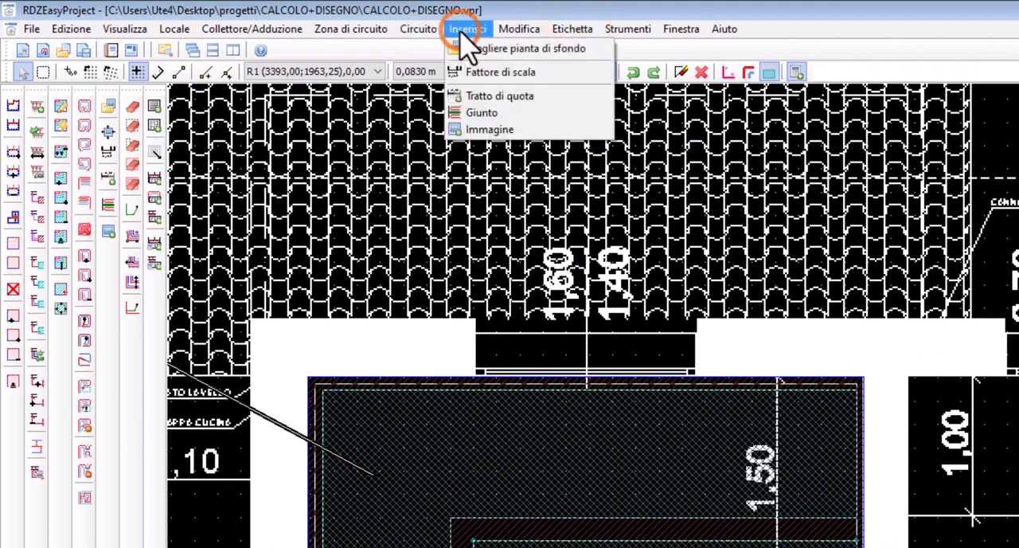
left_click(475, 96)
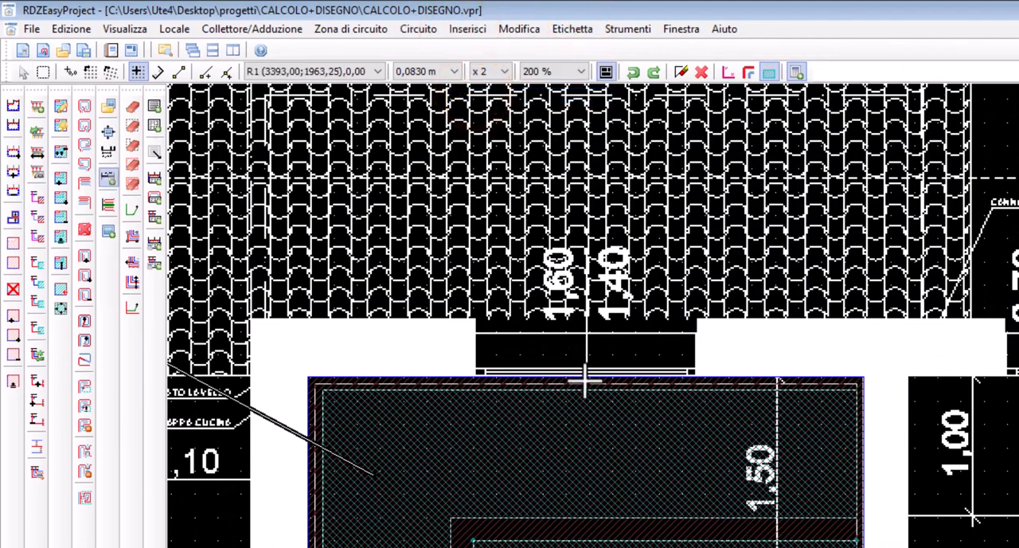
left_click(589, 380)
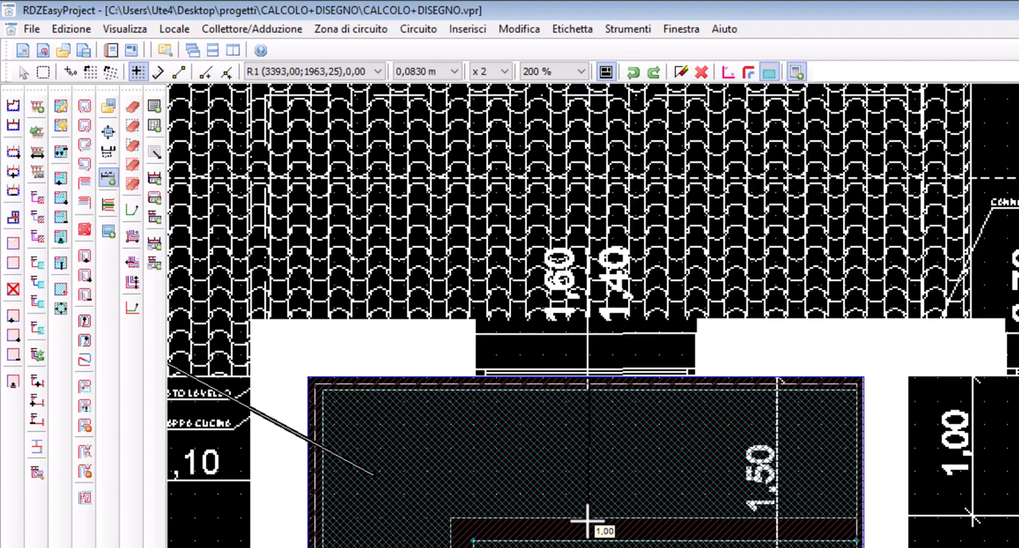
key("Escape")
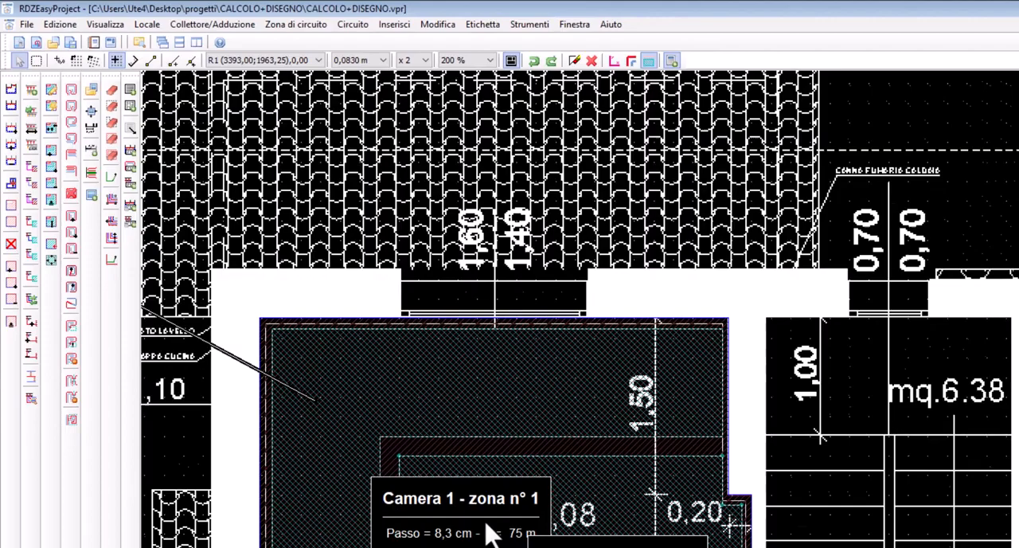
Move the Camera 1 zone 1 label outside the building and point its arrow into the outer L-shaped zone
middle_click_drag(487, 525, 644, 421)
left_click_drag(644, 421, 290, 337)
right_click(290, 337)
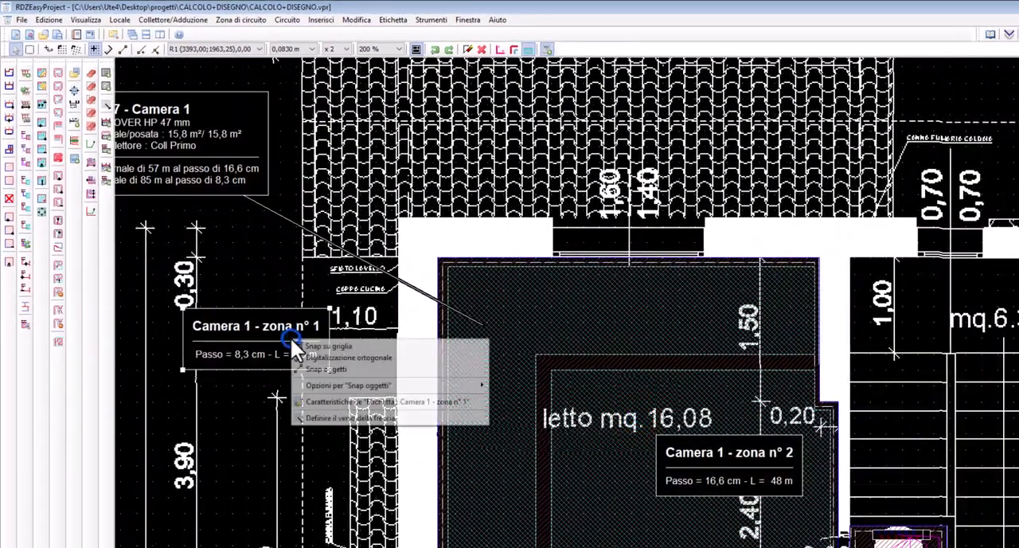
left_click(327, 415)
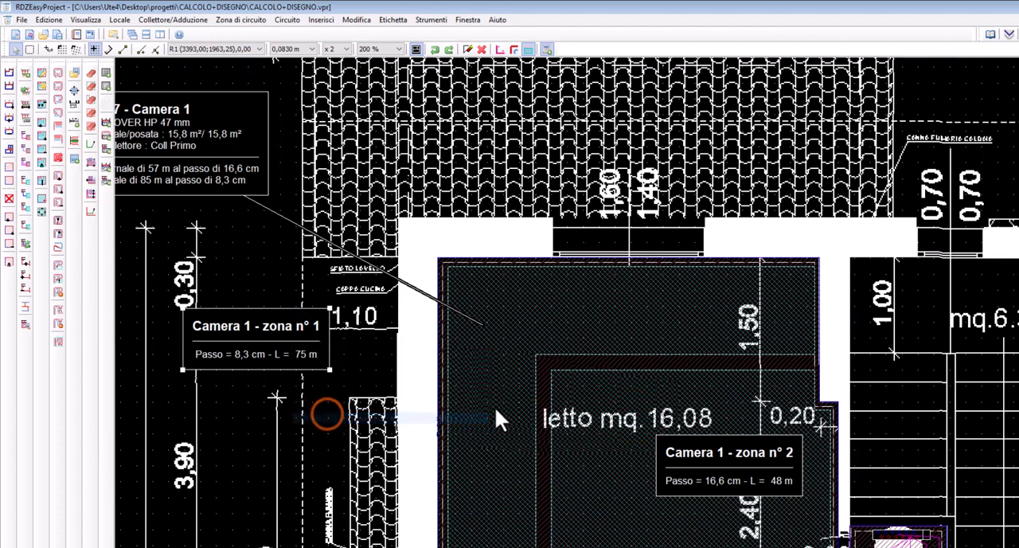
left_click(484, 400)
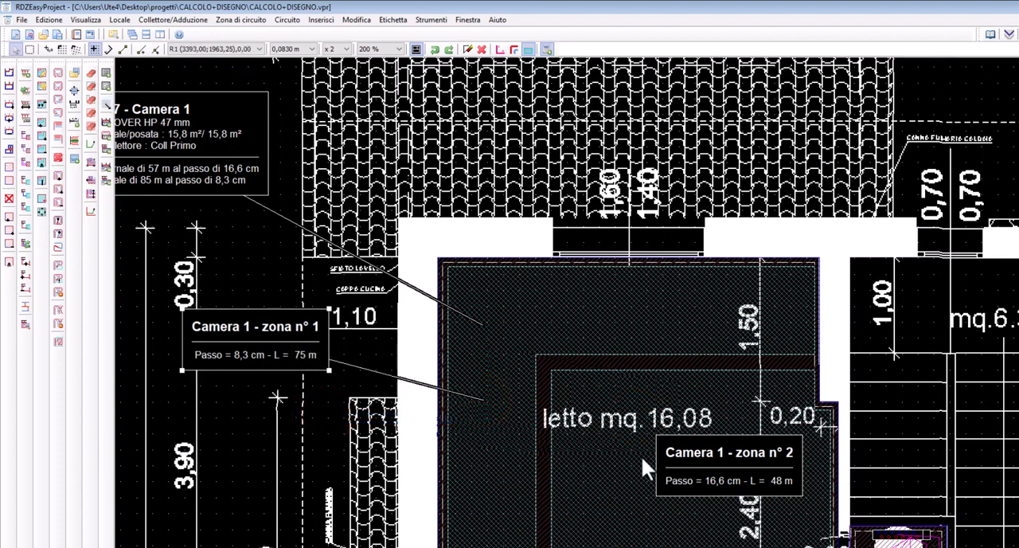
Move the Camera 1 zone 2 label onto the roof area beyond the window and point its arrow into the inner zone
left_click_drag(644, 468, 706, 154)
right_click(707, 141)
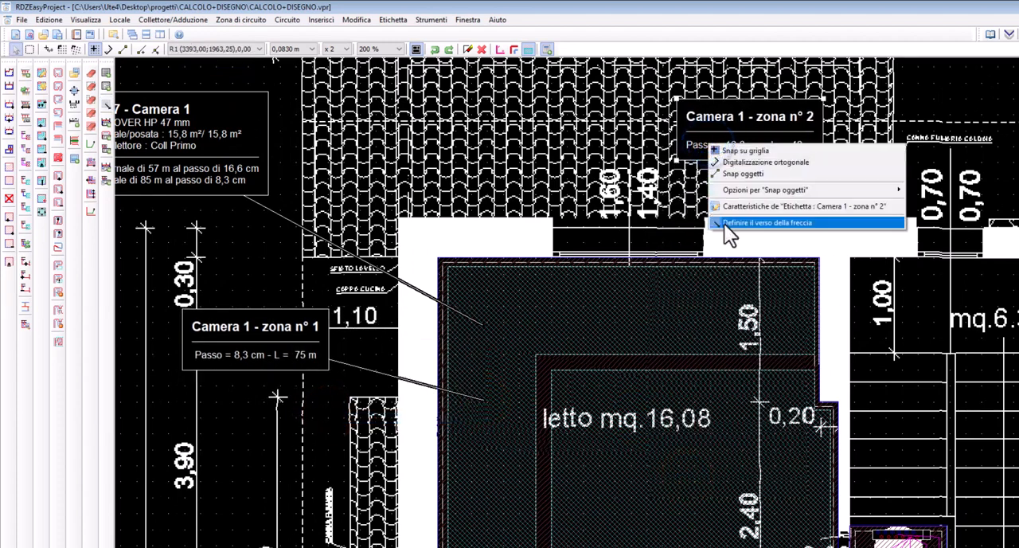
left_click(724, 224)
right_click(739, 144)
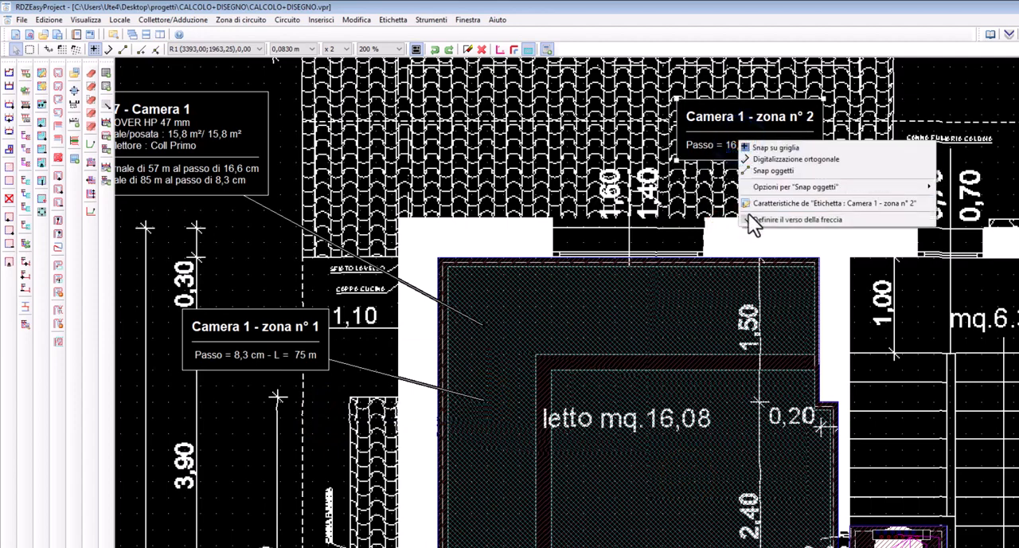
left_click(749, 218)
left_click(654, 455)
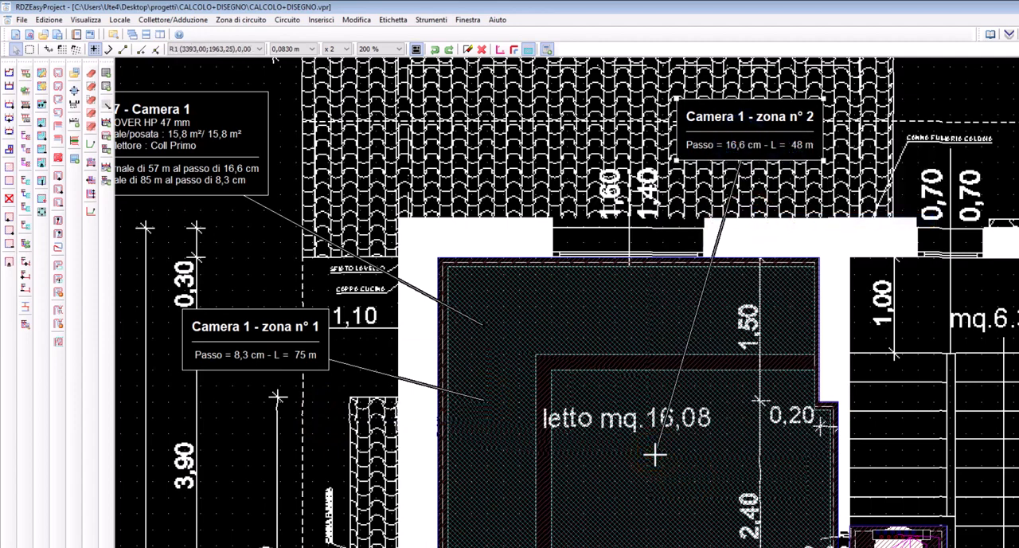
Split the Camera 2 zone with an L-shaped line about 1 m from the two outer walls
middle_click_drag(810, 450, 476, 222)
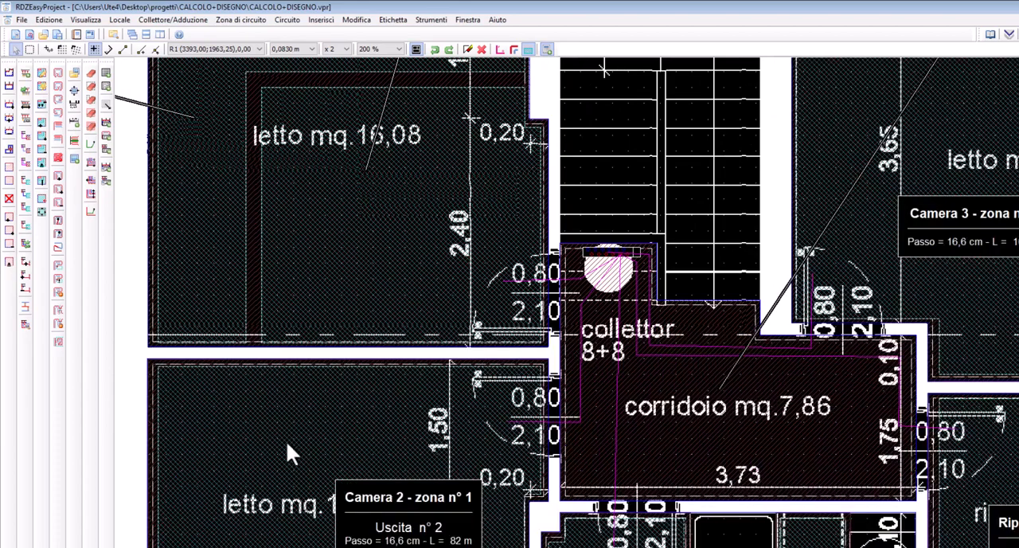
middle_click_drag(585, 486, 562, 278)
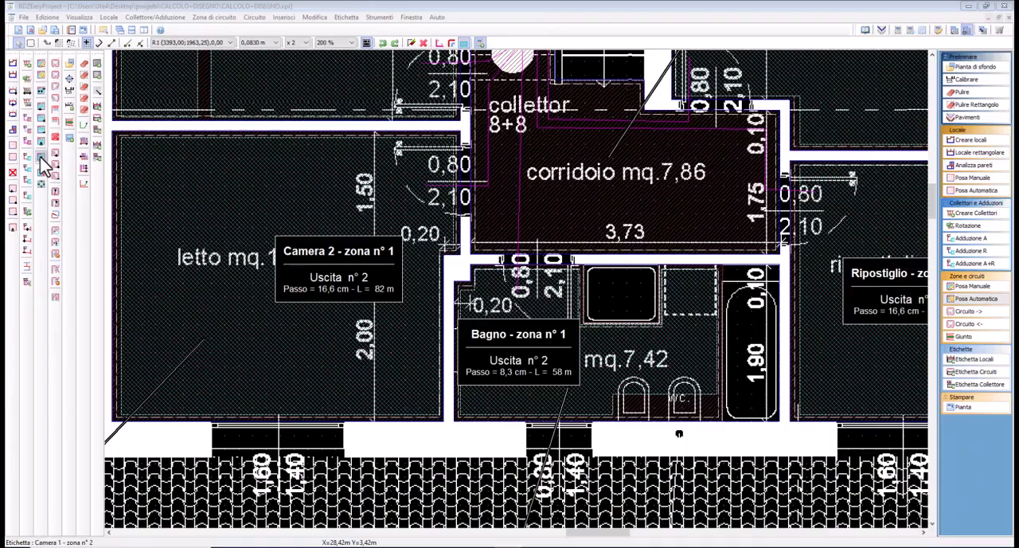
left_click(42, 157)
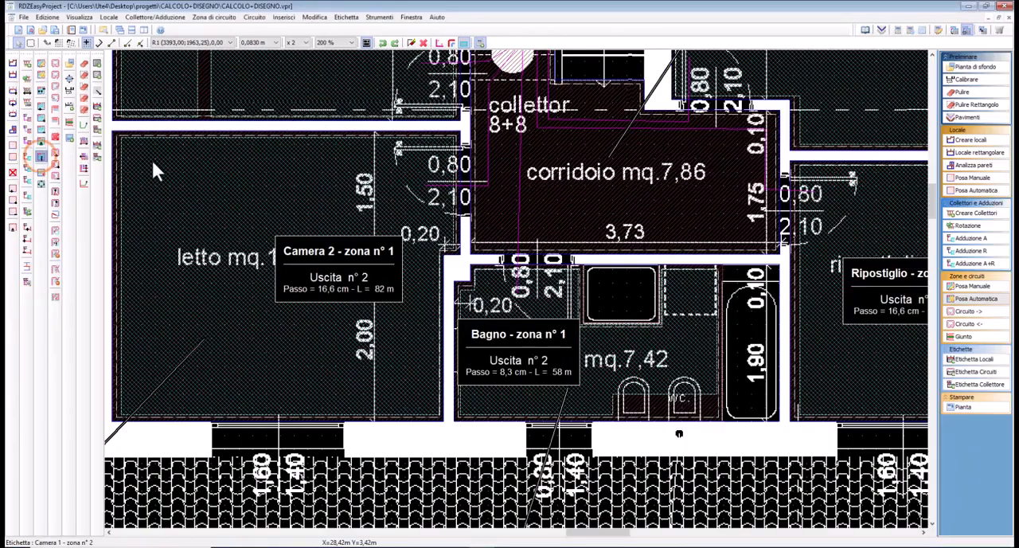
left_click(204, 139)
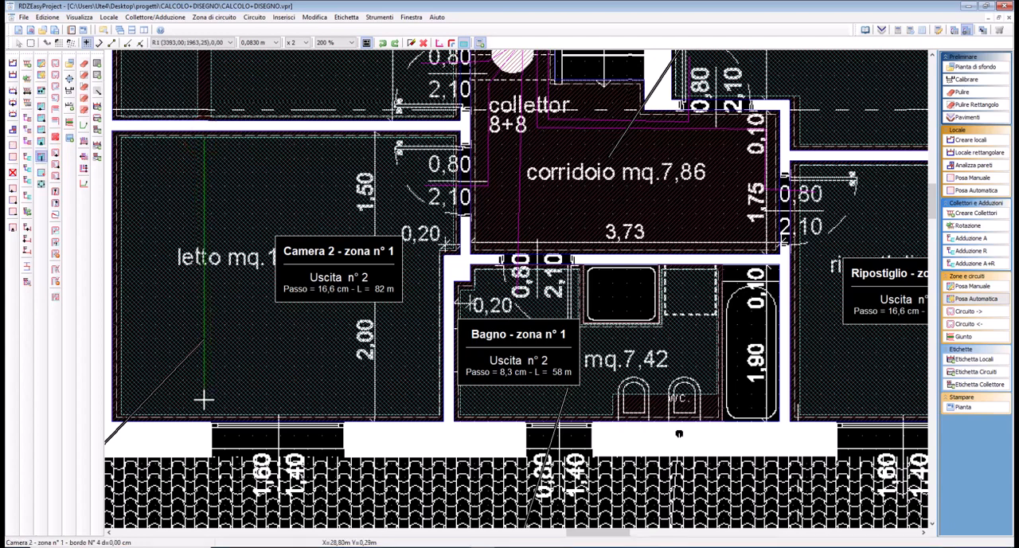
left_click(203, 332)
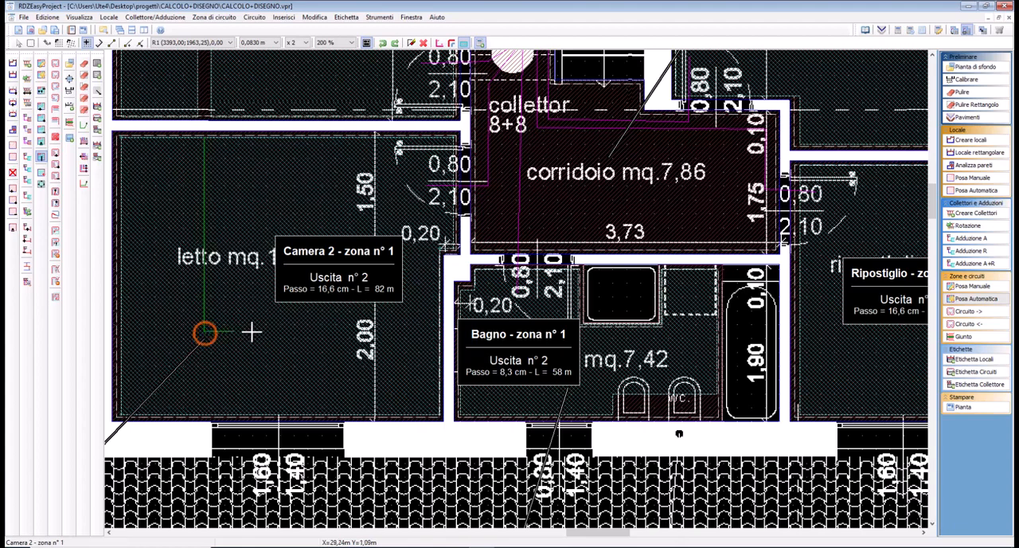
left_click(438, 332)
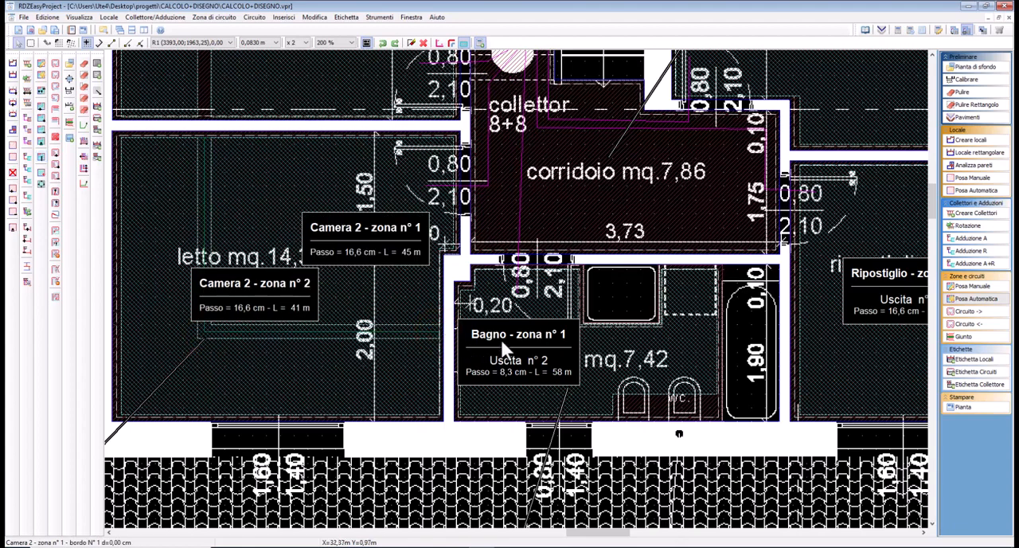
Split the Ripostiglio zone with an L-shaped line about 1 m from the two outer walls
middle_click_drag(689, 355, 436, 351)
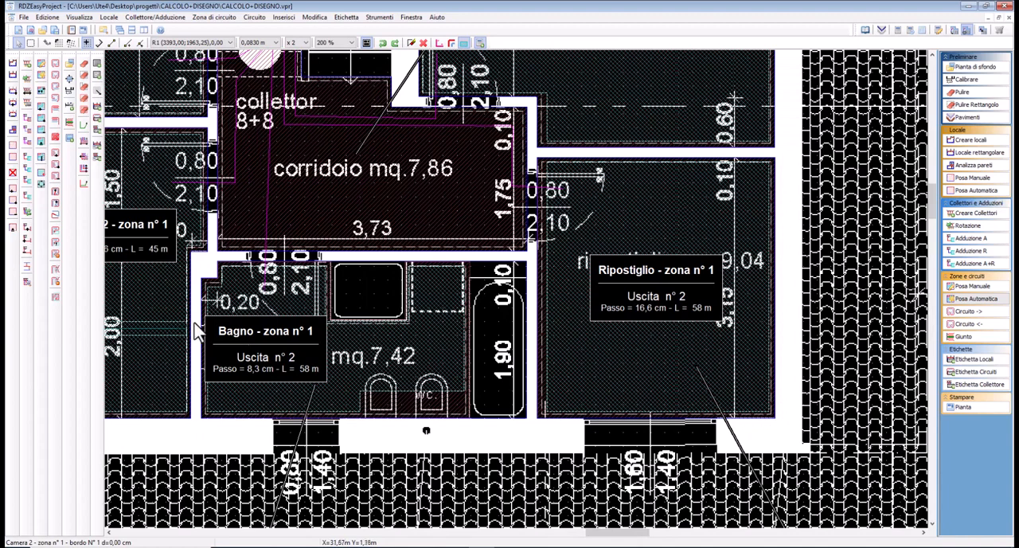
key("Return")
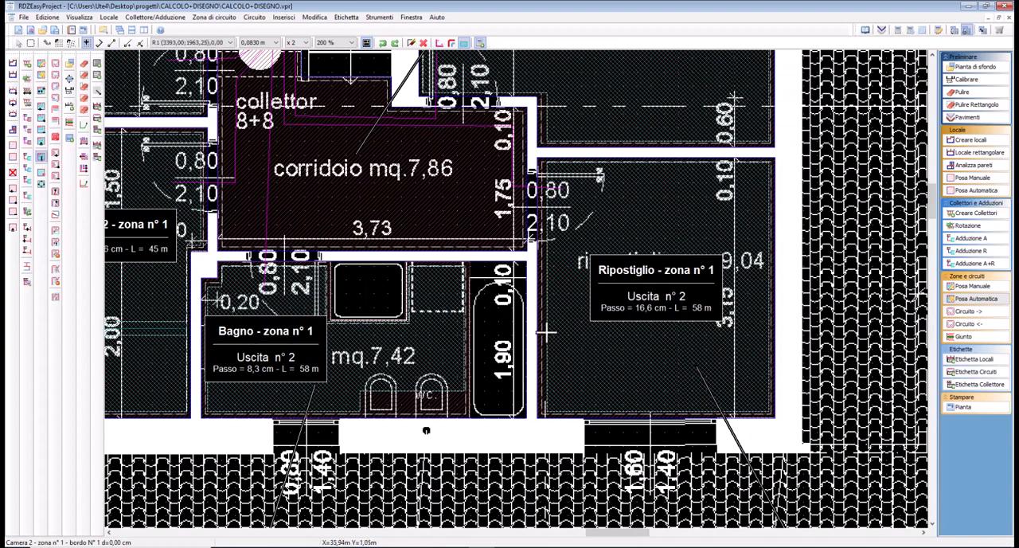
left_click(547, 330)
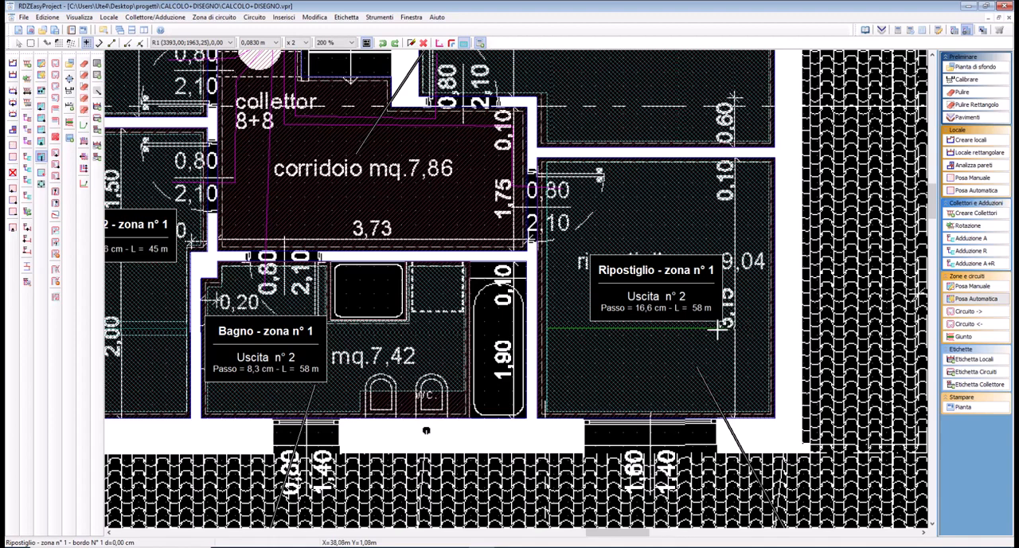
left_click(685, 327)
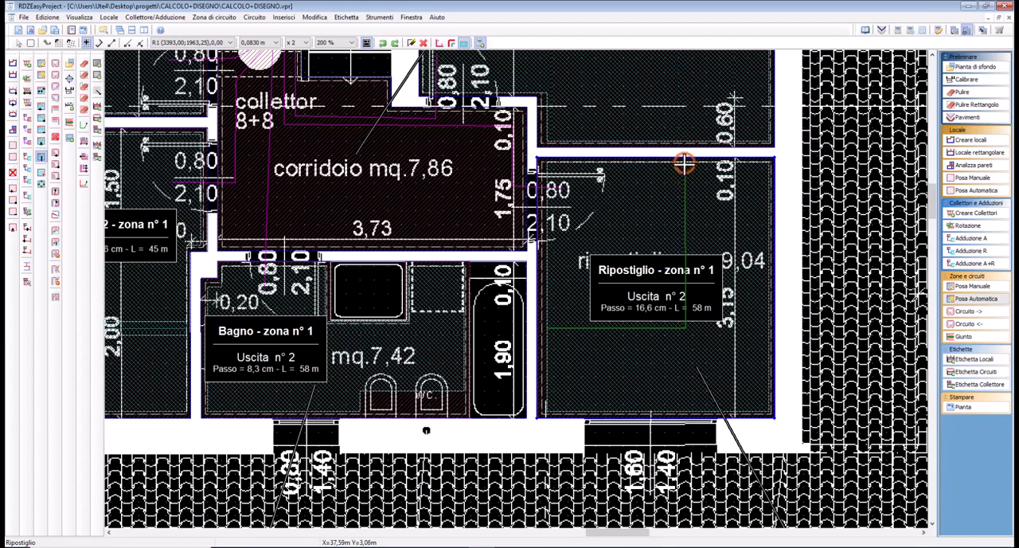
left_click(684, 164)
Split the Camera 3 zone with an L-shaped line about 1 m from the two outer walls
mouse_move(684, 168)
middle_mouse_down()
mouse_move(586, 418)
mouse_move(581, 479)
middle_mouse_up()
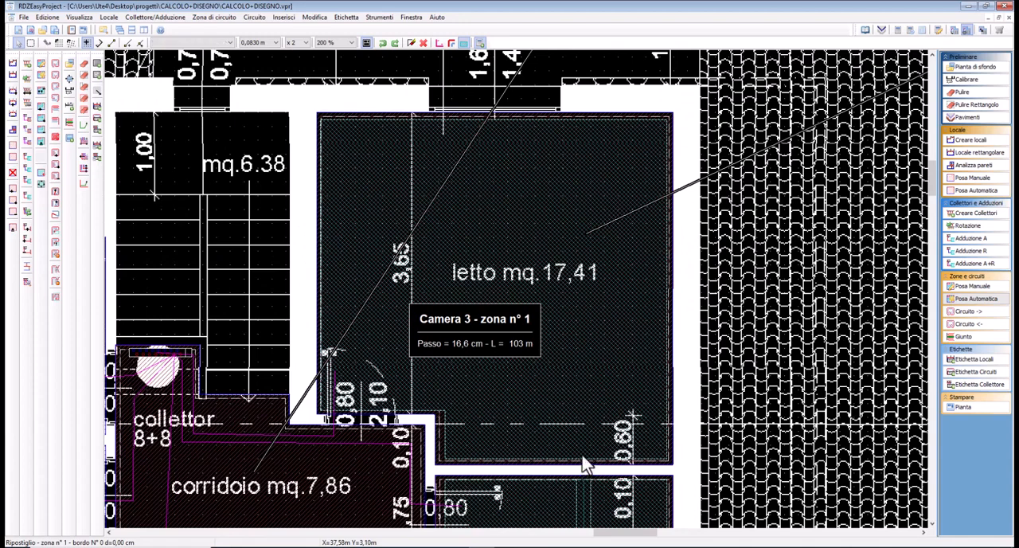
left_click(584, 462)
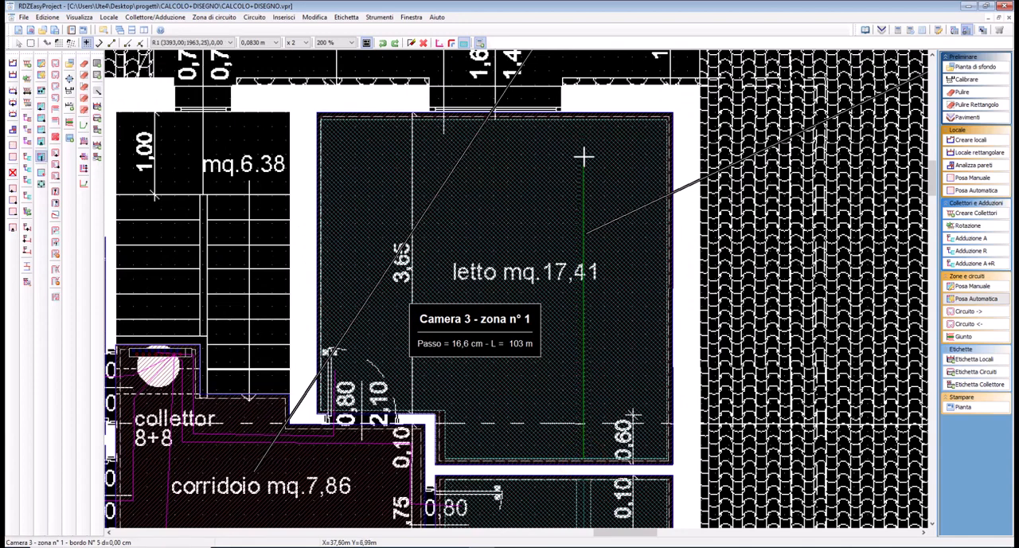
left_click(583, 204)
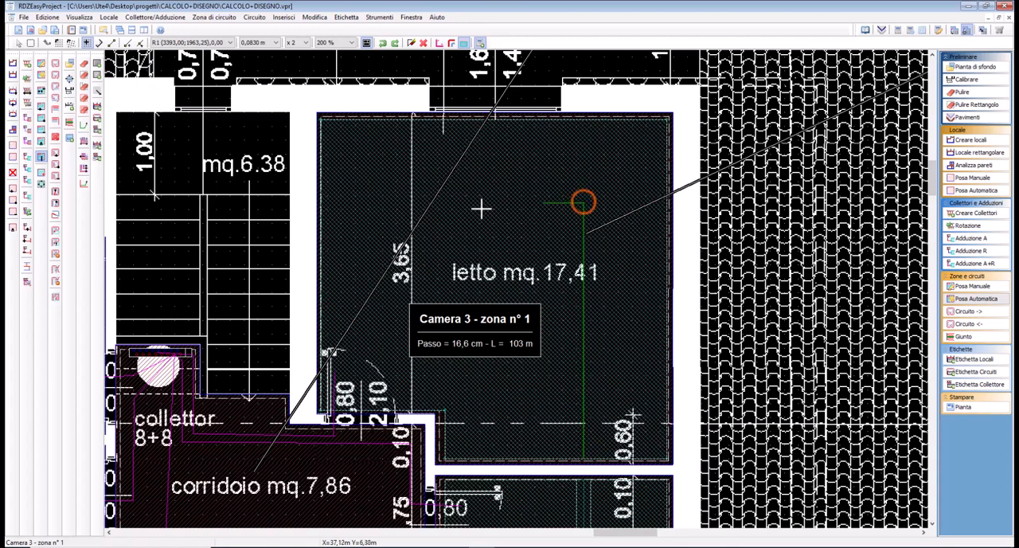
left_click(319, 204)
Set the laying pitch of Camera 3's outer L-shaped zone to 8 cm and inset both Camera 3 zones from their dividing line
double_click(363, 183)
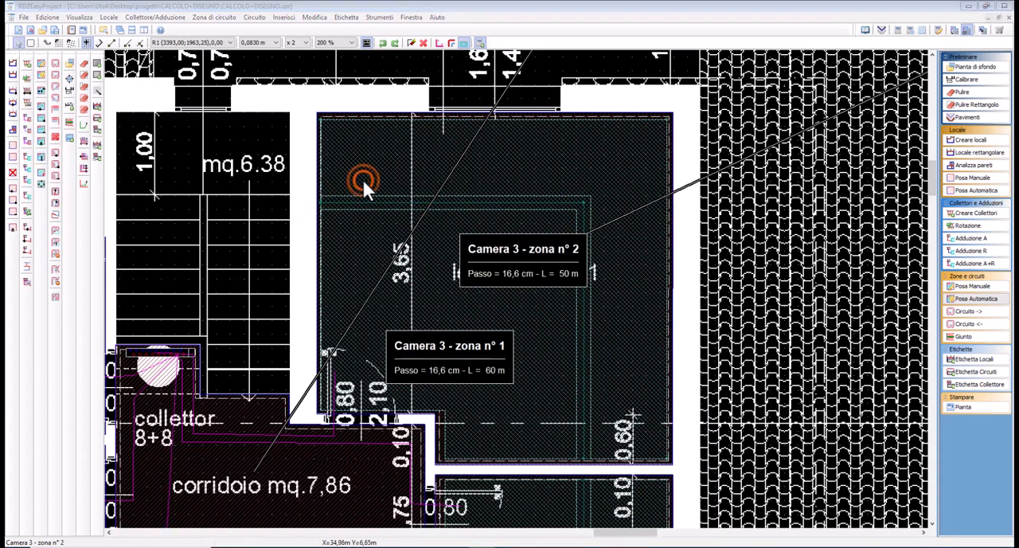
left_click(554, 269)
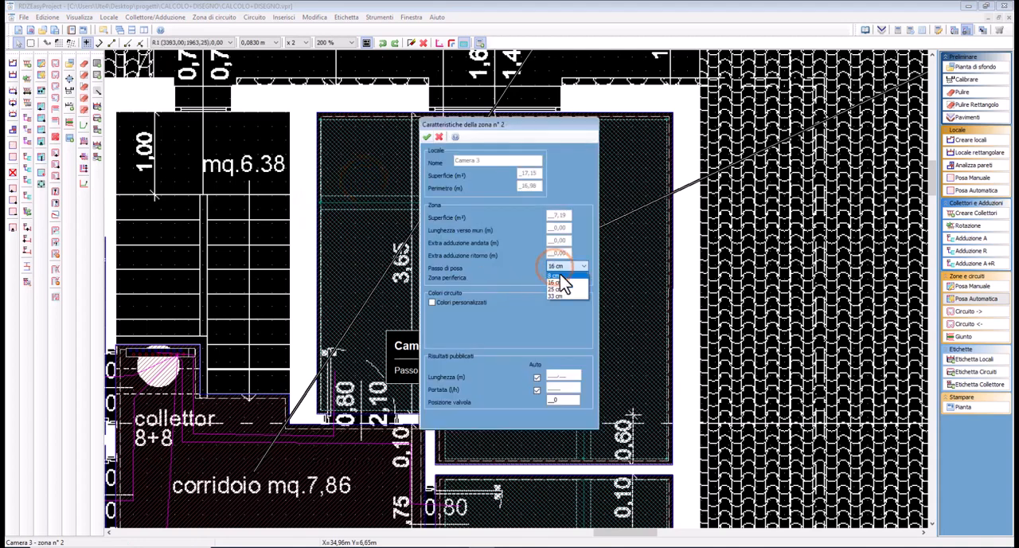
left_click(564, 282)
left_click(429, 138)
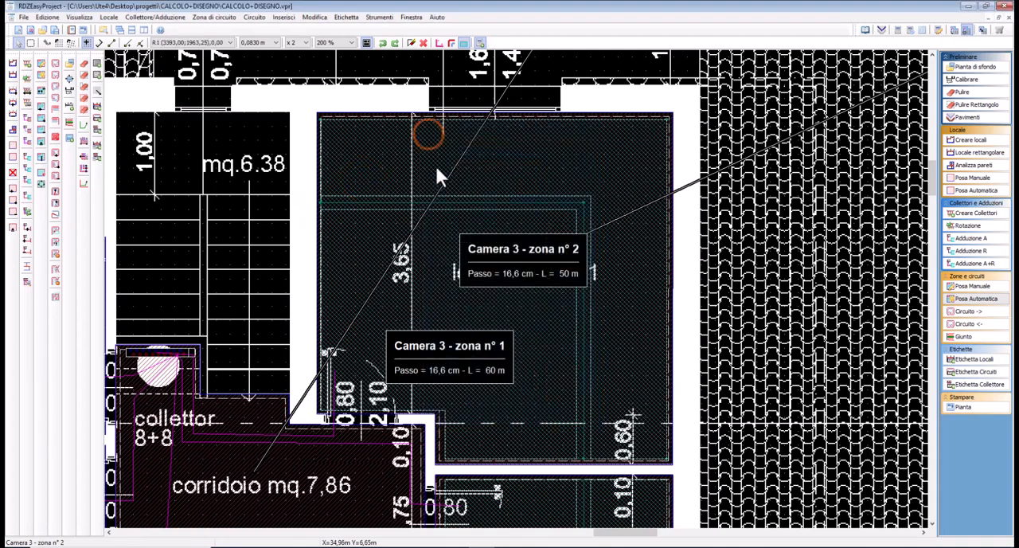
left_click(441, 173)
left_click(41, 184)
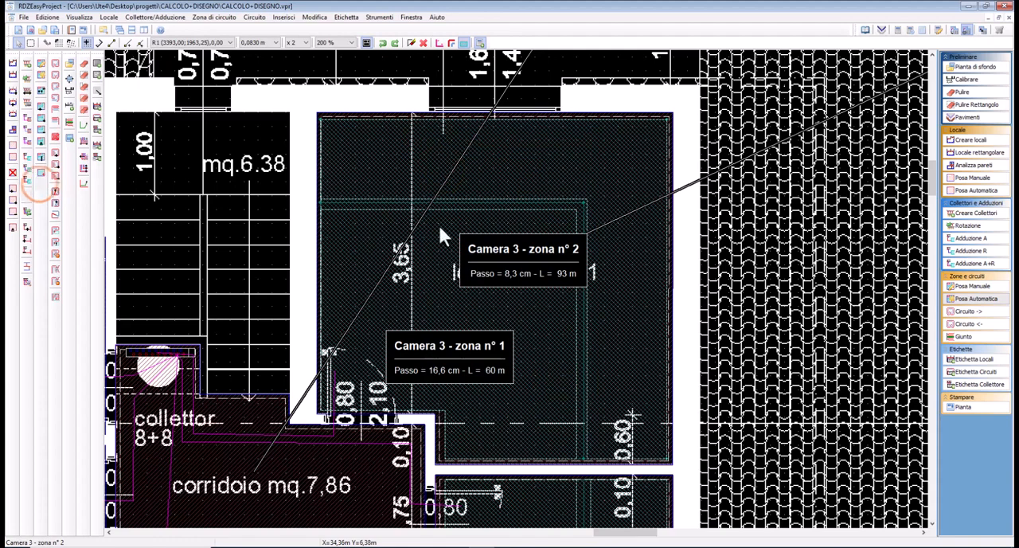
left_click(423, 239)
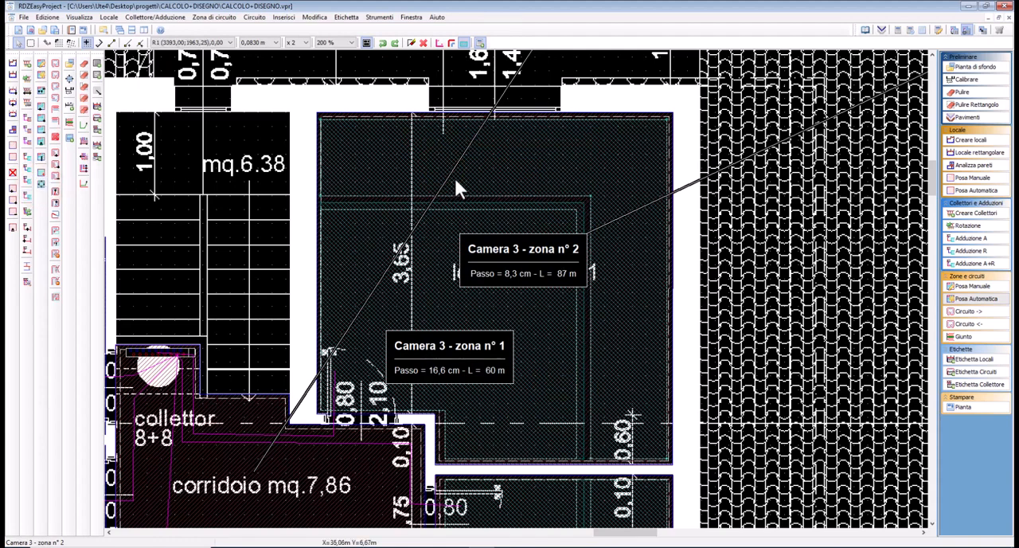
left_click(441, 237)
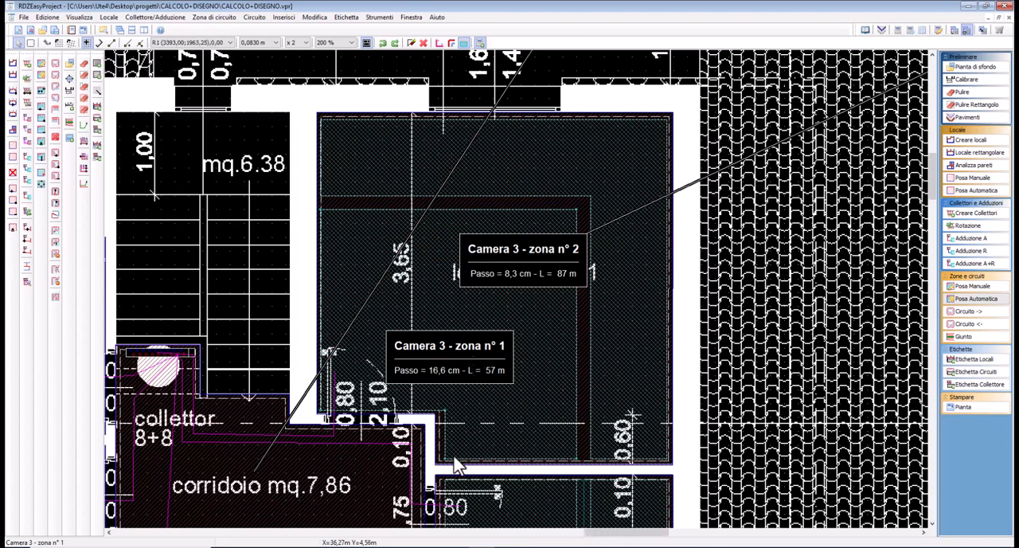
Set the laying pitch of Ripostiglio's outer L-shaped zone to 8 cm and inset both Ripostiglio zones from their dividing line
scroll(477, 332, "down", 1)
middle_click_drag(515, 359, 569, 120)
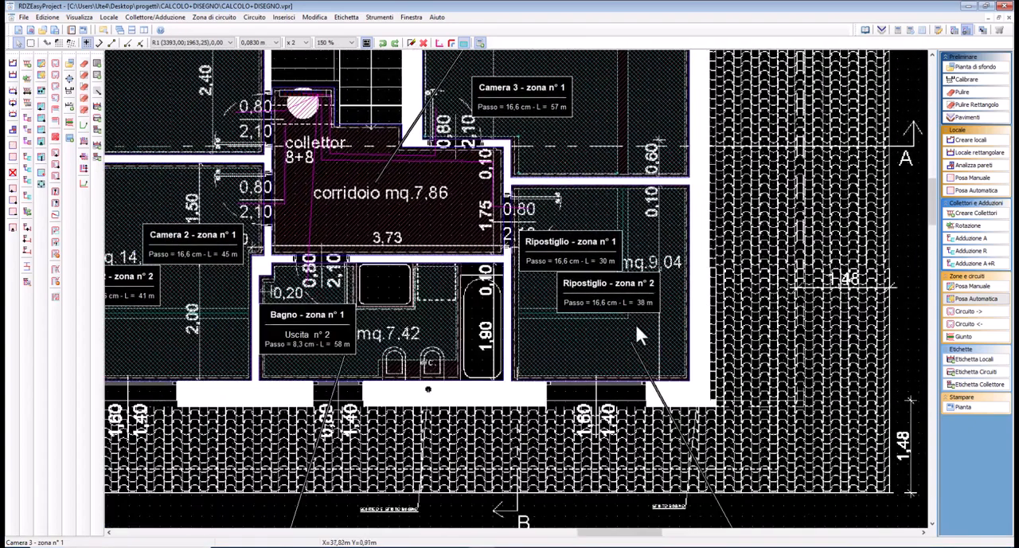
double_click(635, 331)
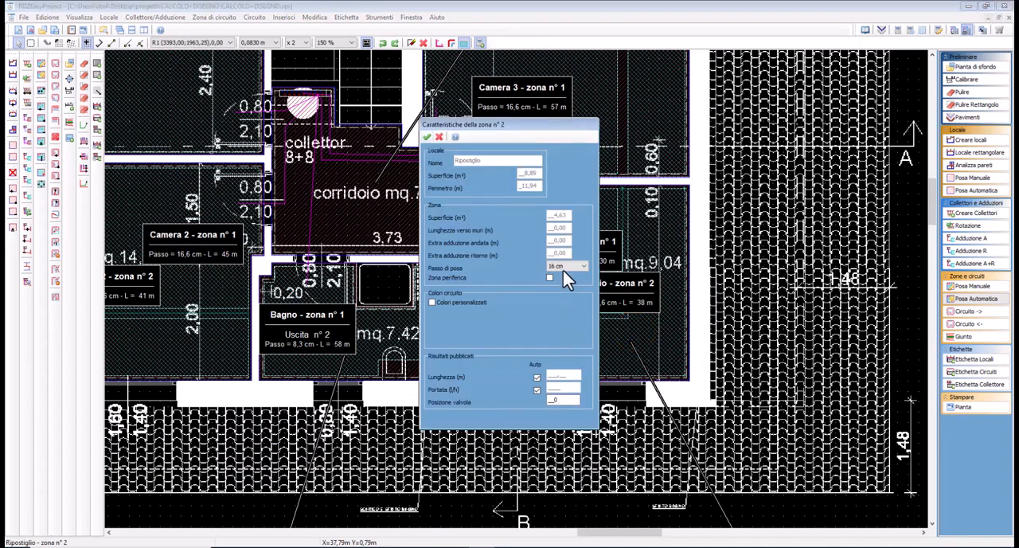
left_click(427, 137)
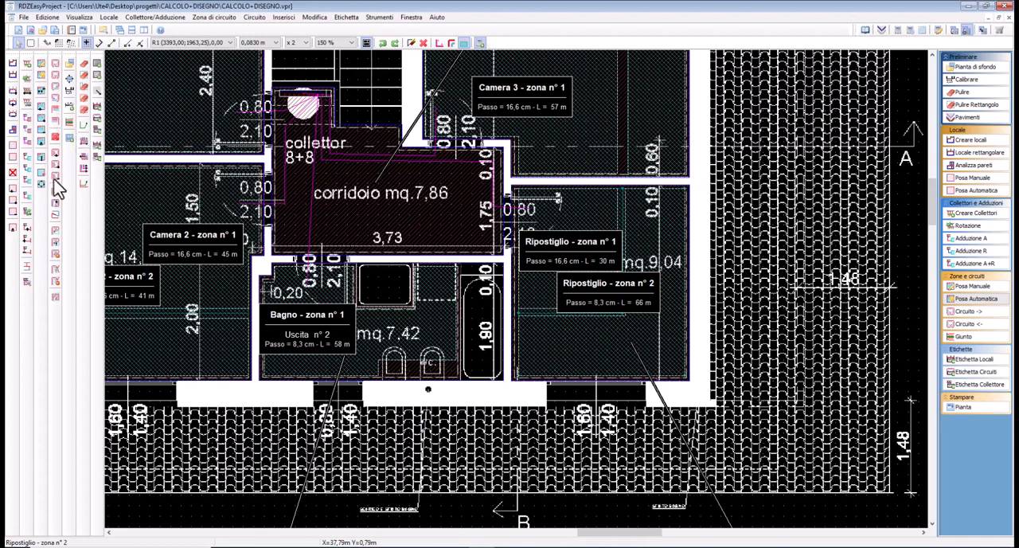
left_click(39, 184)
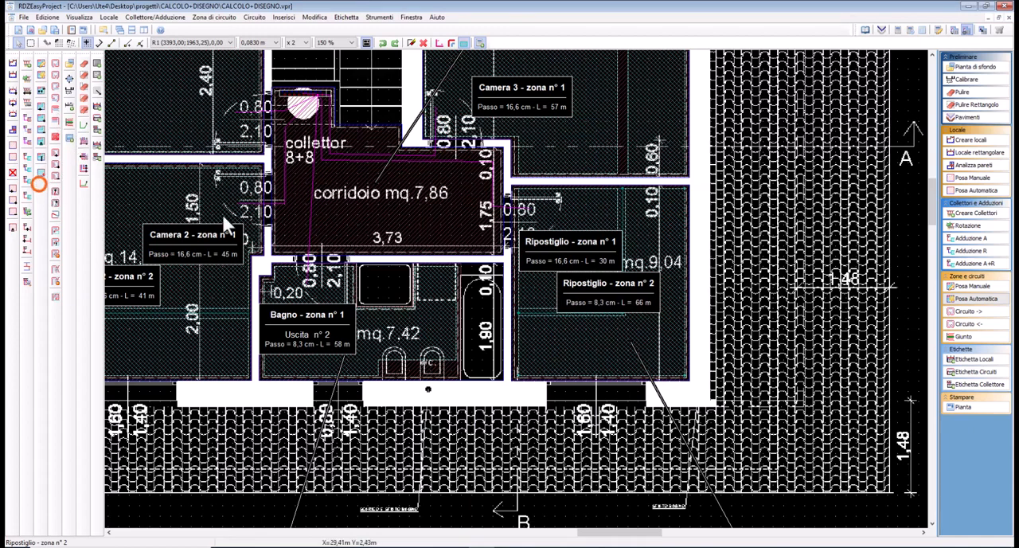
left_click(584, 226)
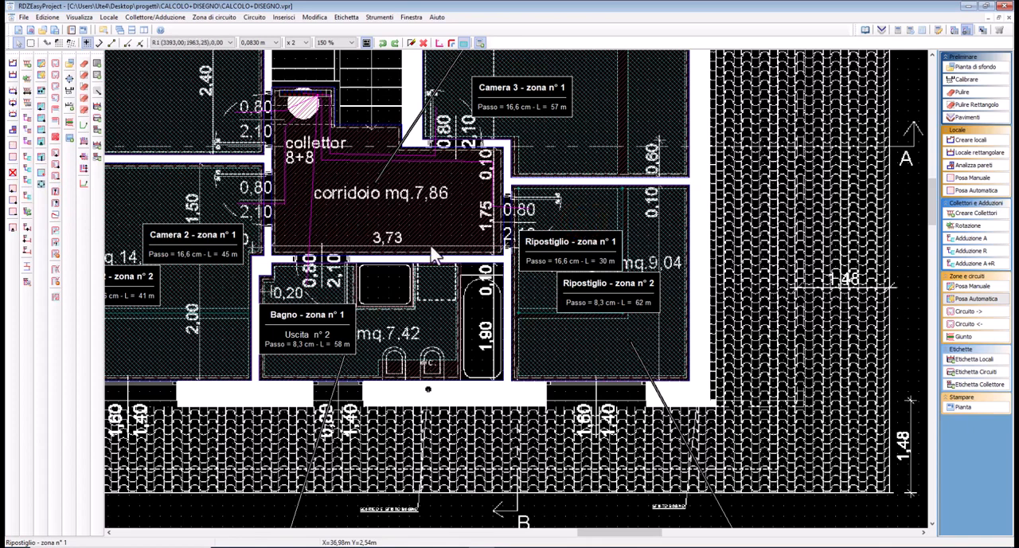
Set the laying pitch of Camera 2's outer L-shaped zone to 8 cm and inset both Camera 2 zones from their dividing line
middle_click_drag(178, 347, 495, 390)
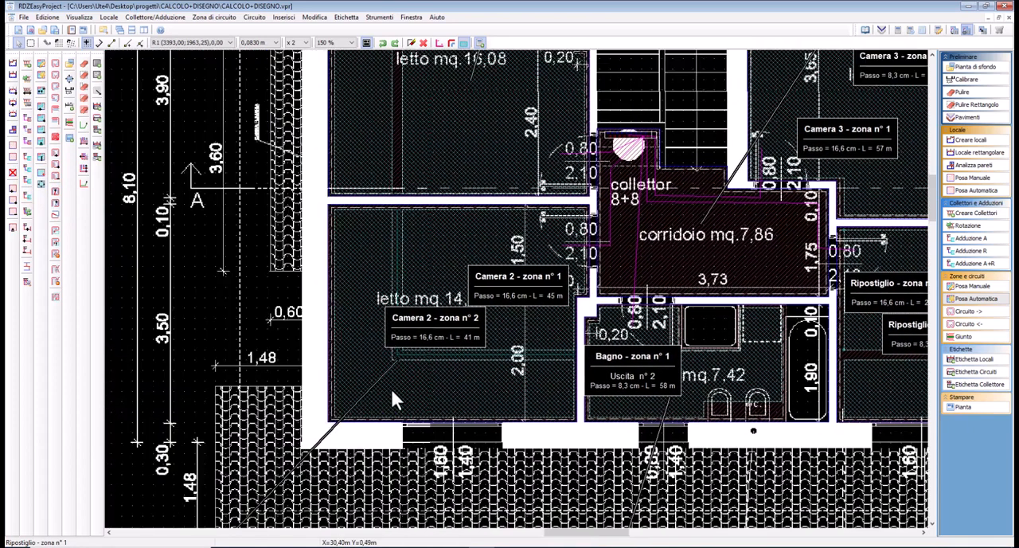
left_click(381, 373)
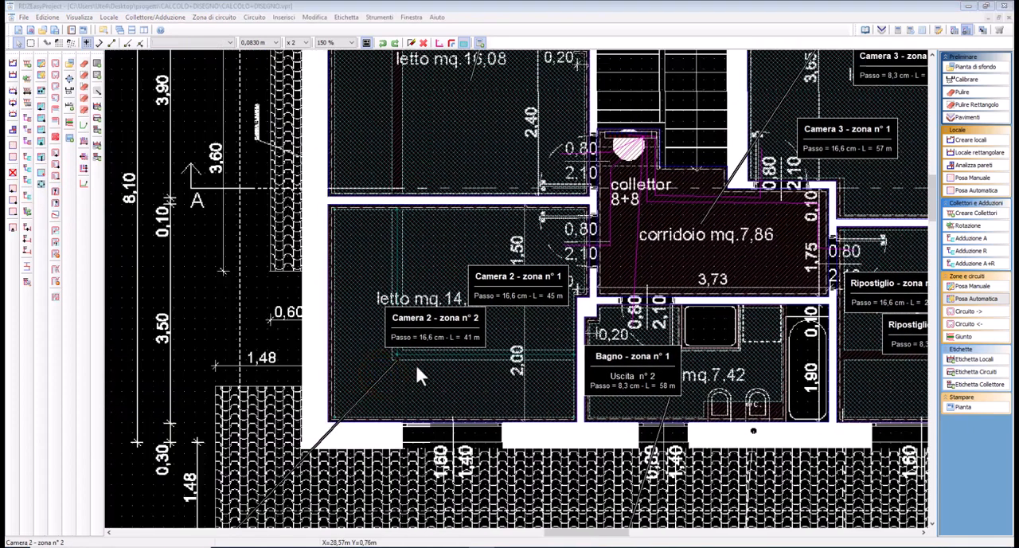
double_click(417, 363)
left_click(568, 267)
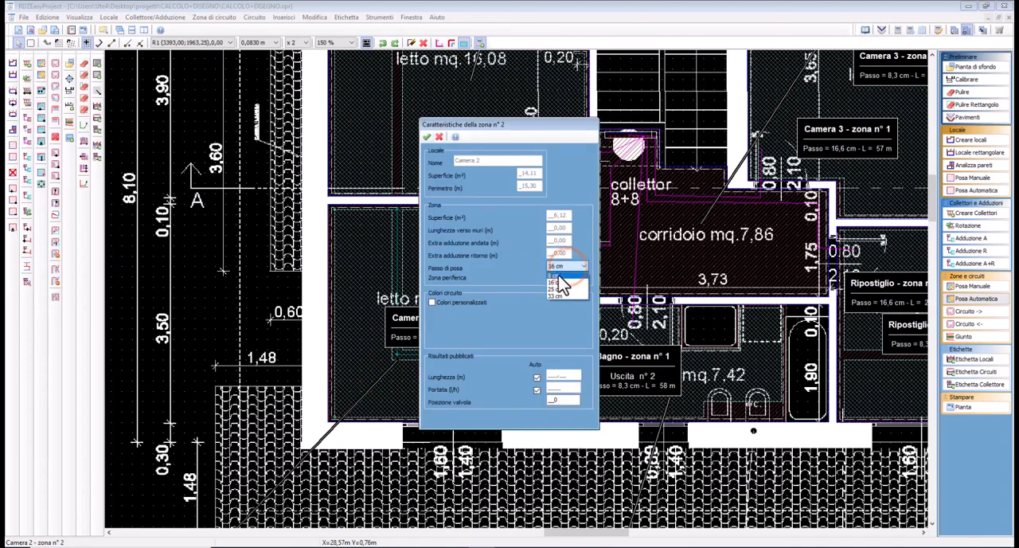
left_click(560, 273)
left_click(427, 136)
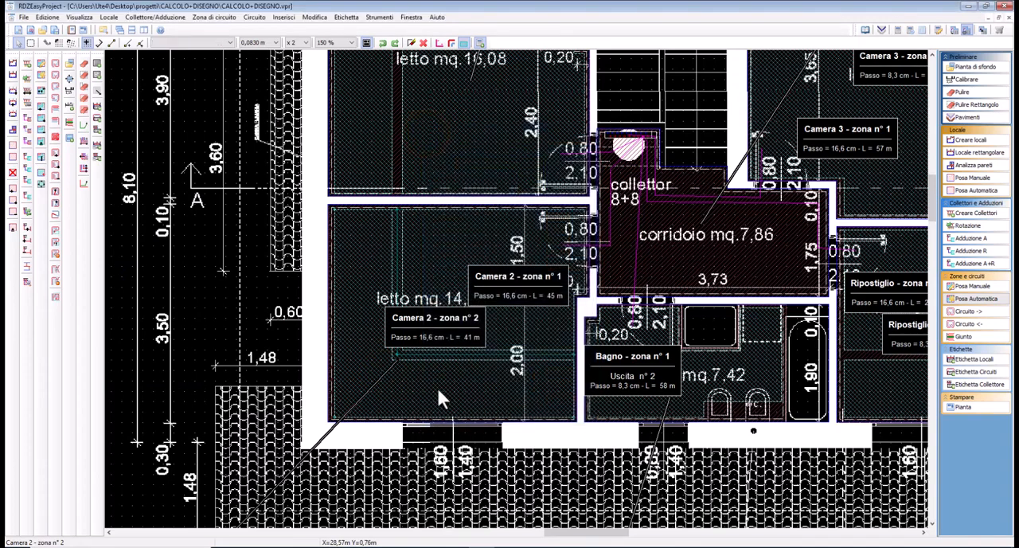
left_click(437, 387)
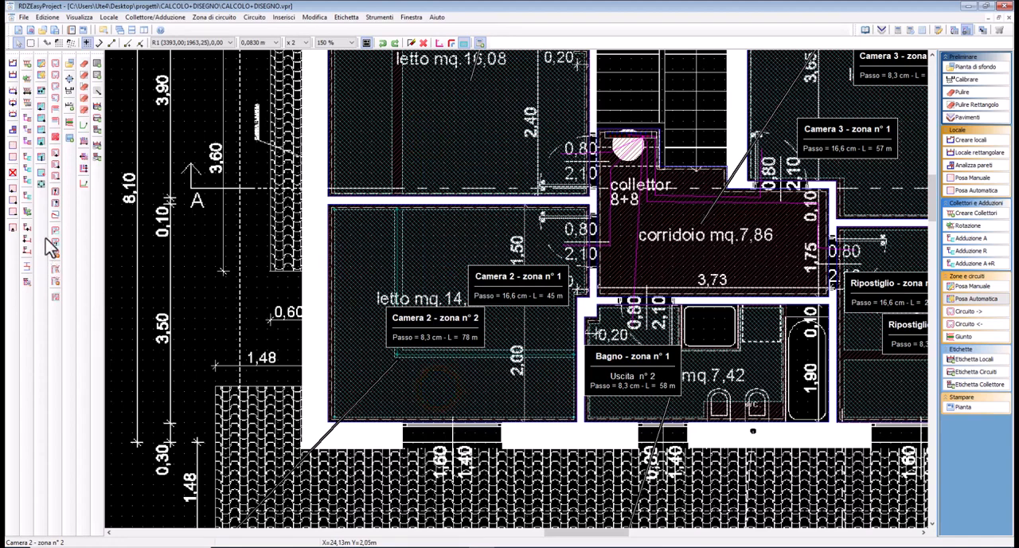
left_click(451, 263)
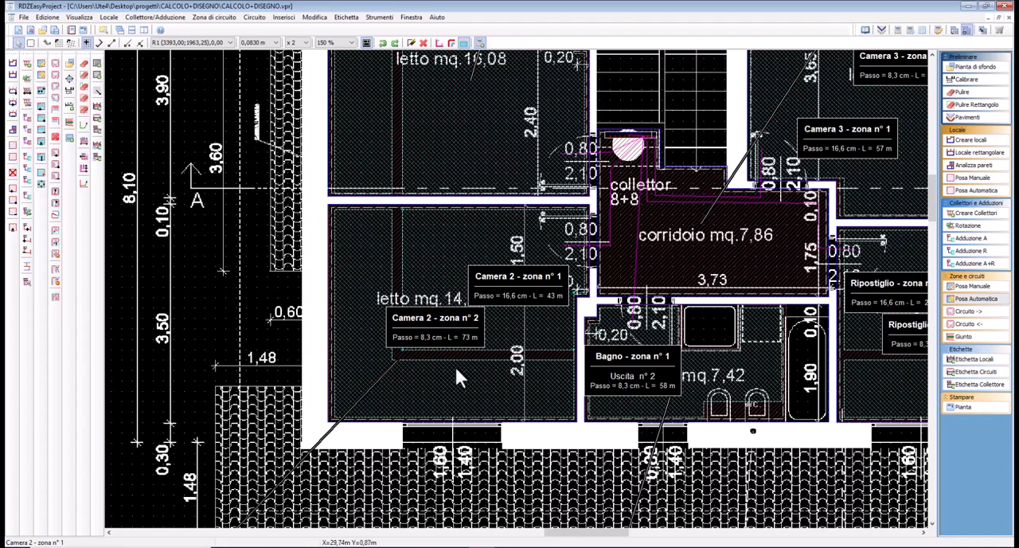
Split Soggiorno's L-shaped perimeter zone on the ground floor with a short horizontal line across its vertical strip, just above the inner corner
scroll(688, 241, "down", 1)
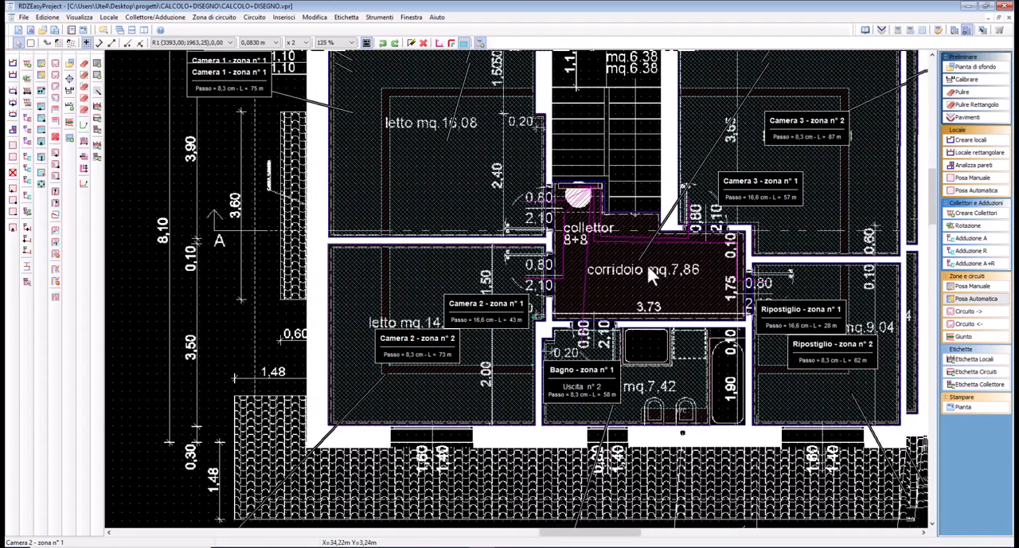
mouse_move(649, 271)
middle_mouse_down()
mouse_move(525, 312)
mouse_move(523, 341)
middle_mouse_up()
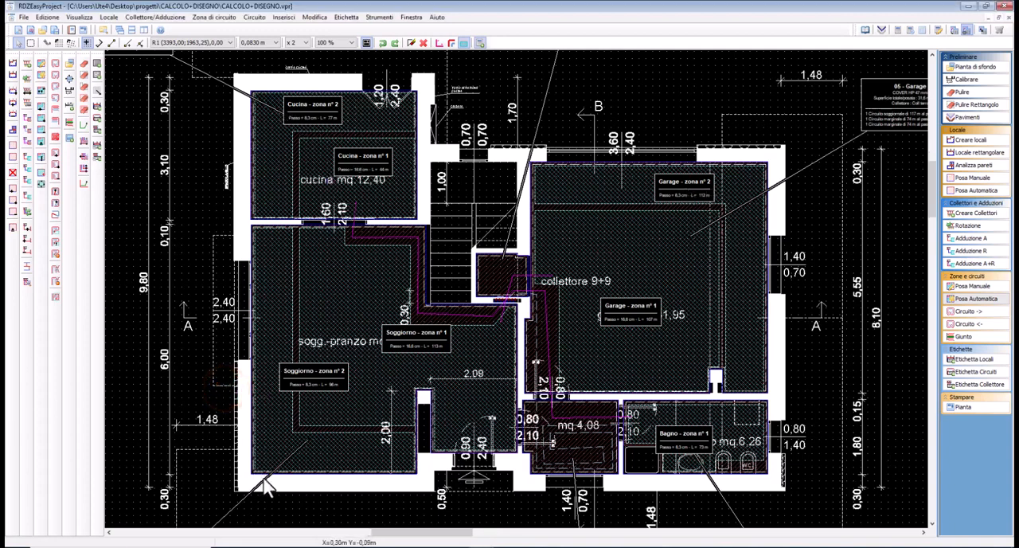
scroll(266, 487, "up", 1)
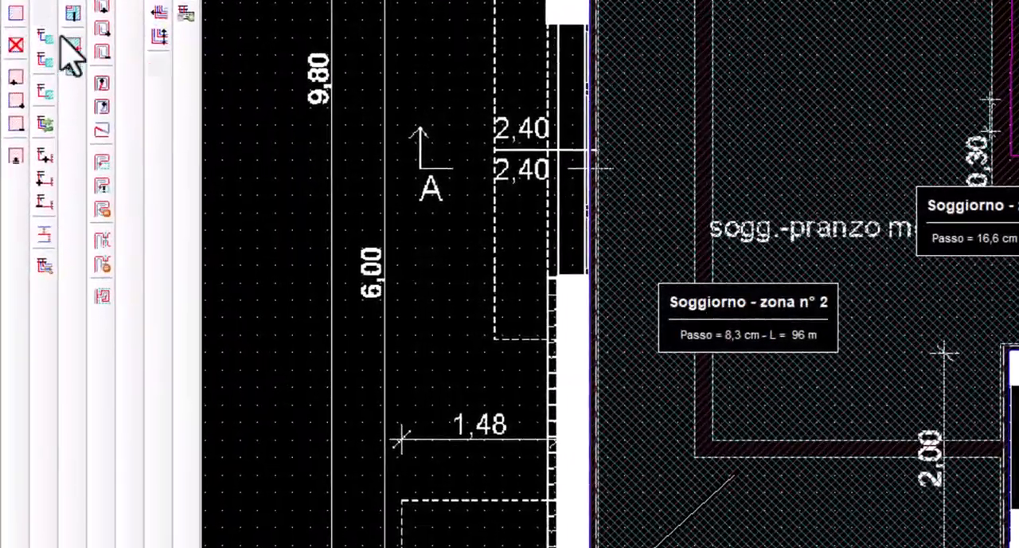
left_click(72, 13)
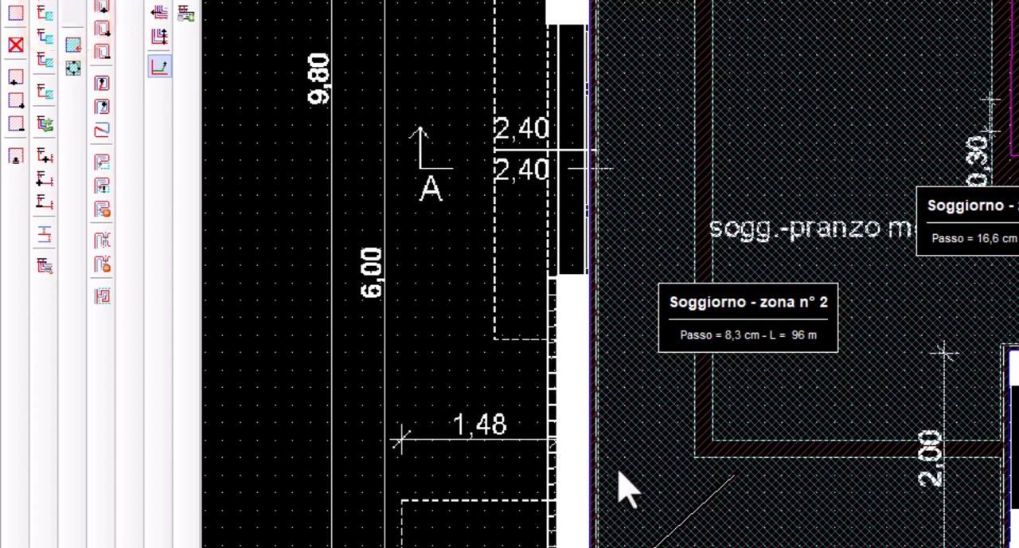
left_click(690, 423)
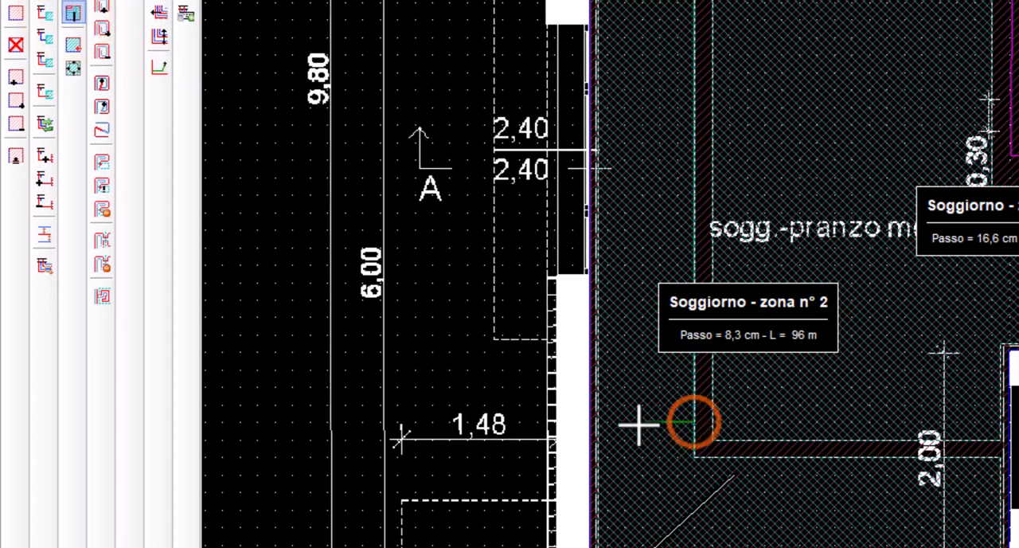
left_click(596, 425)
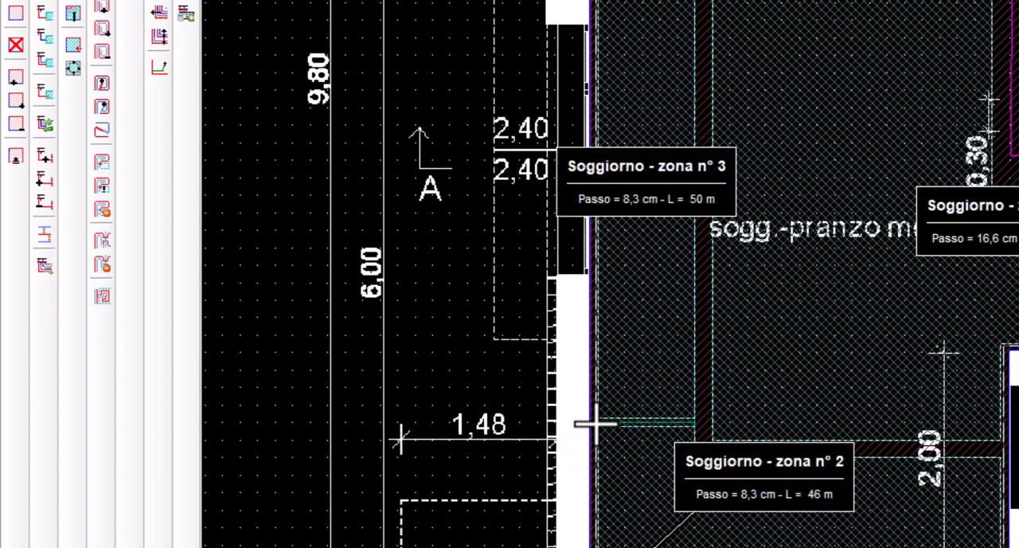
Inset the two Soggiorno perimeter zones from their new dividing line
left_click(635, 397)
left_click(72, 67)
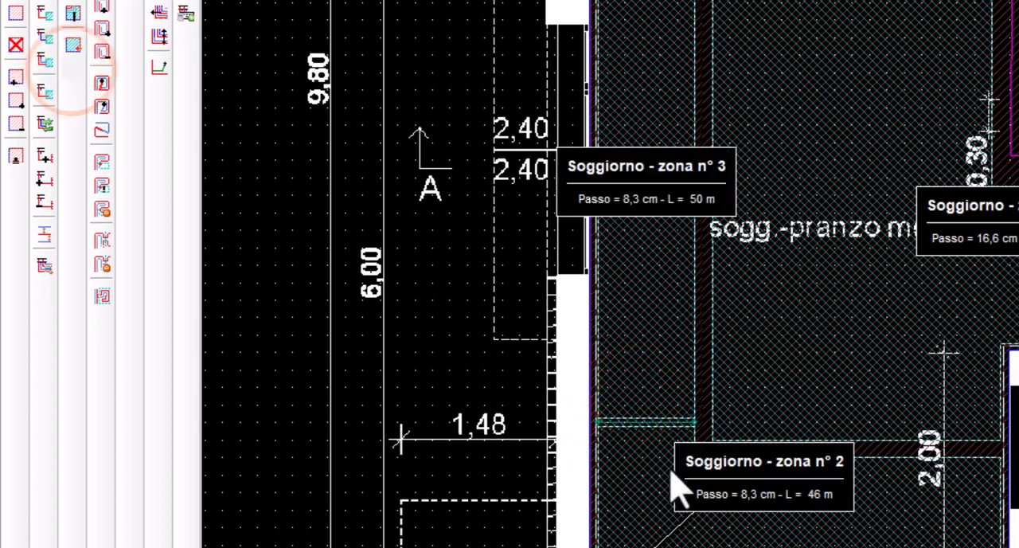
left_click(641, 471)
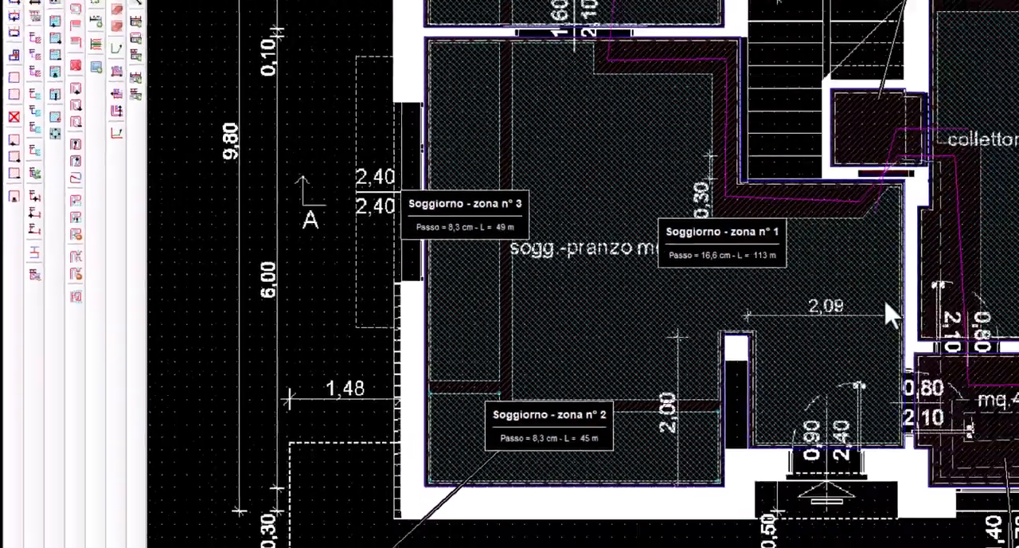
Split Garage's L-shaped perimeter zone with a horizontal line from its inner corner across the strip to the outer wall
middle_click_drag(883, 301, 305, 430)
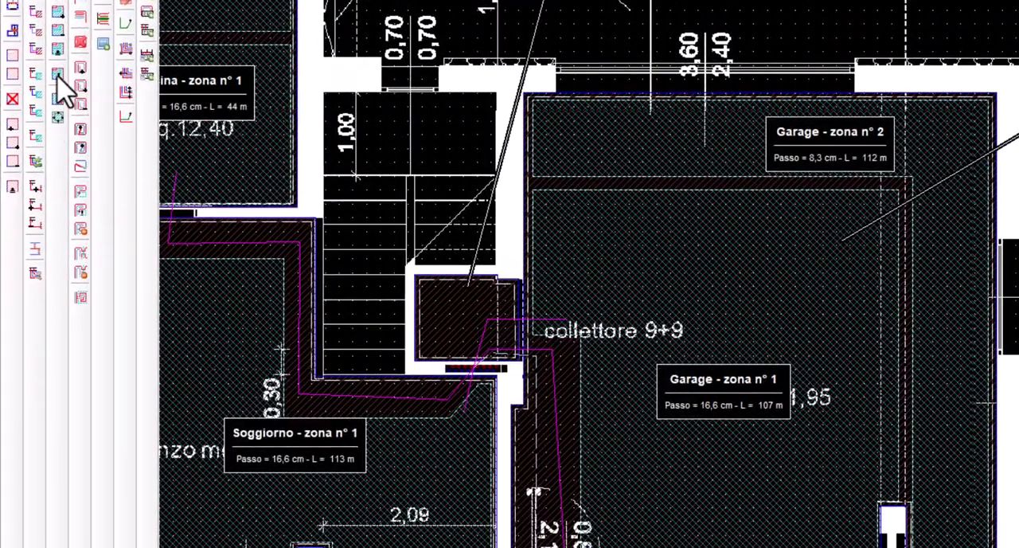
left_click(58, 73)
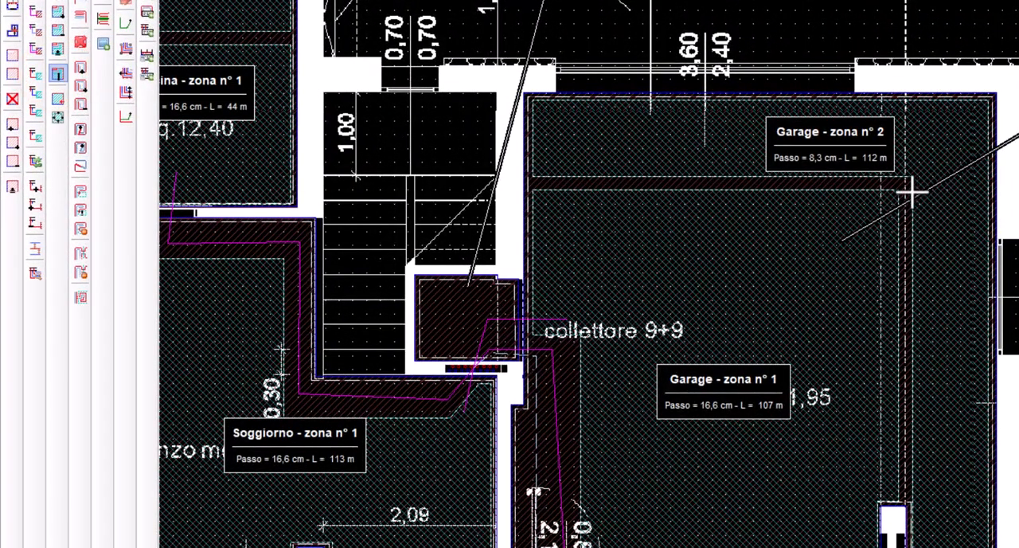
left_click(952, 194)
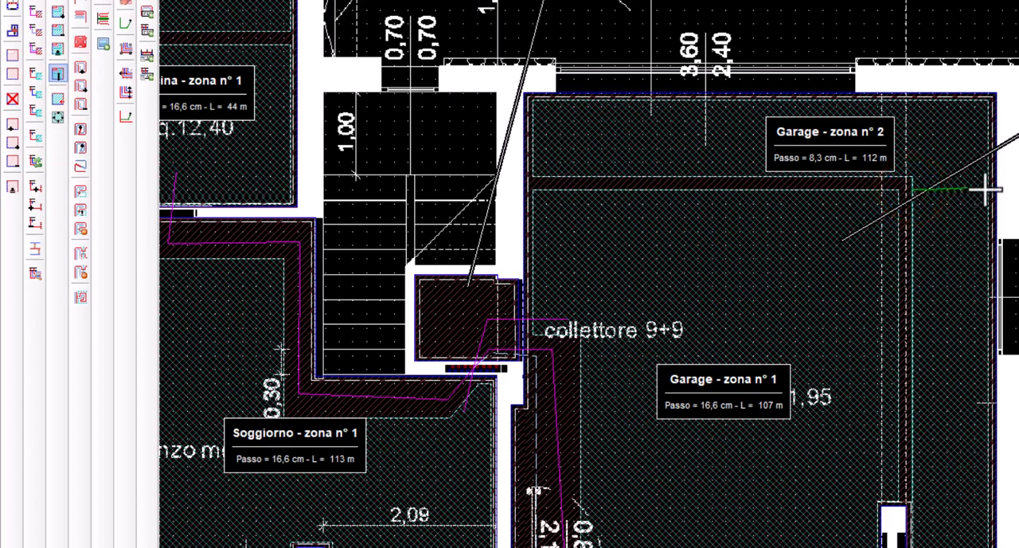
left_click(986, 190)
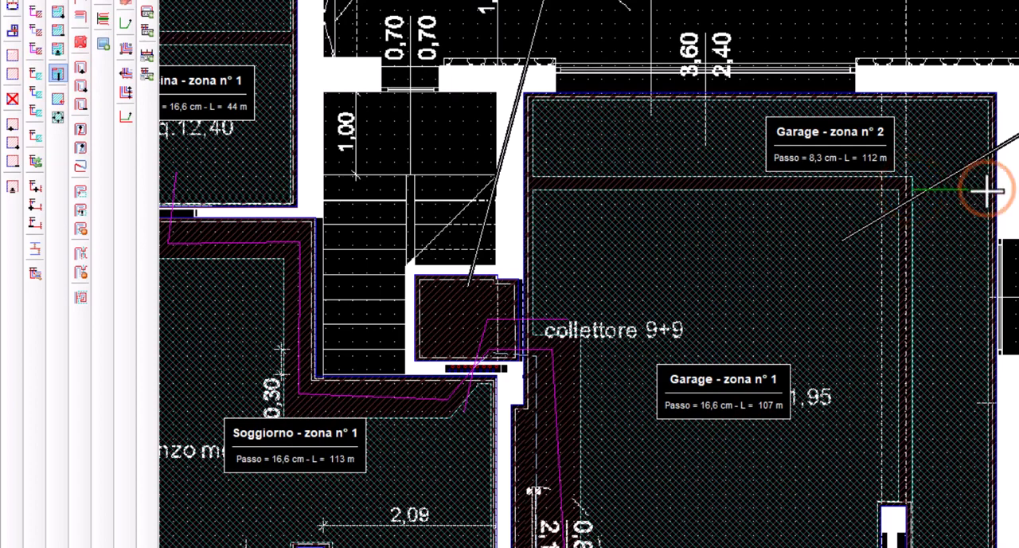
left_click(933, 164)
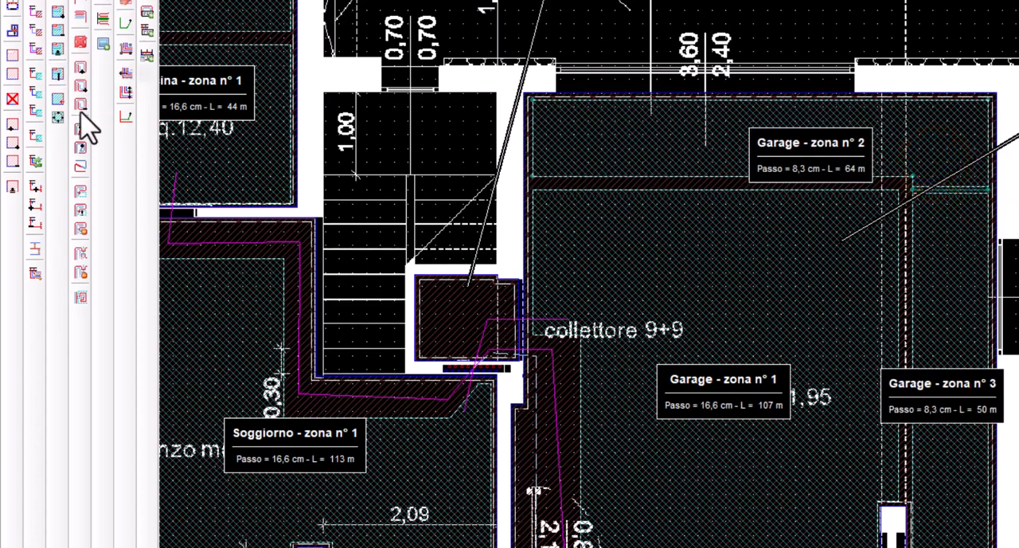
Inset the two Garage perimeter zones from their dividing line and shift the Garage zona n° 3 label slightly up and outward
left_click(54, 121)
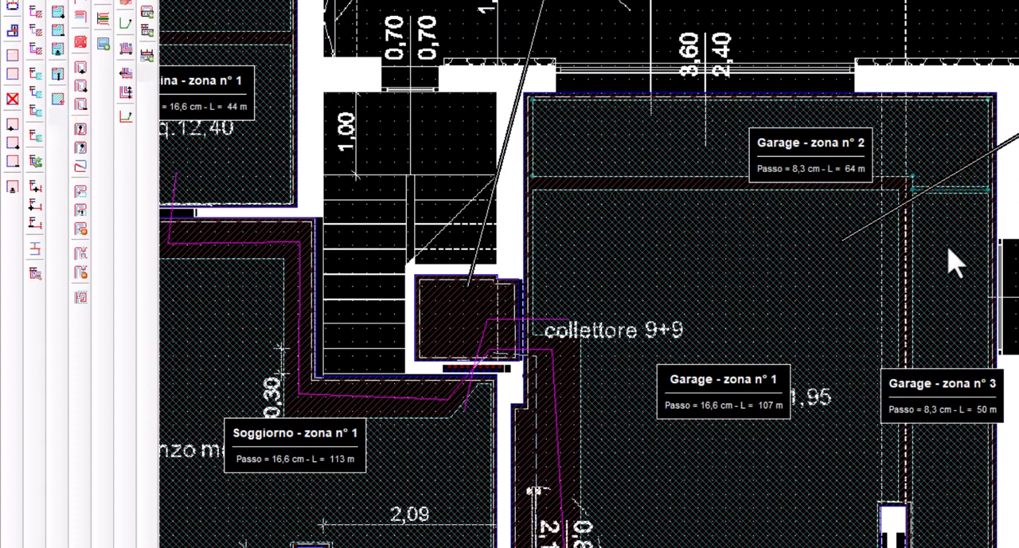
left_click(947, 249)
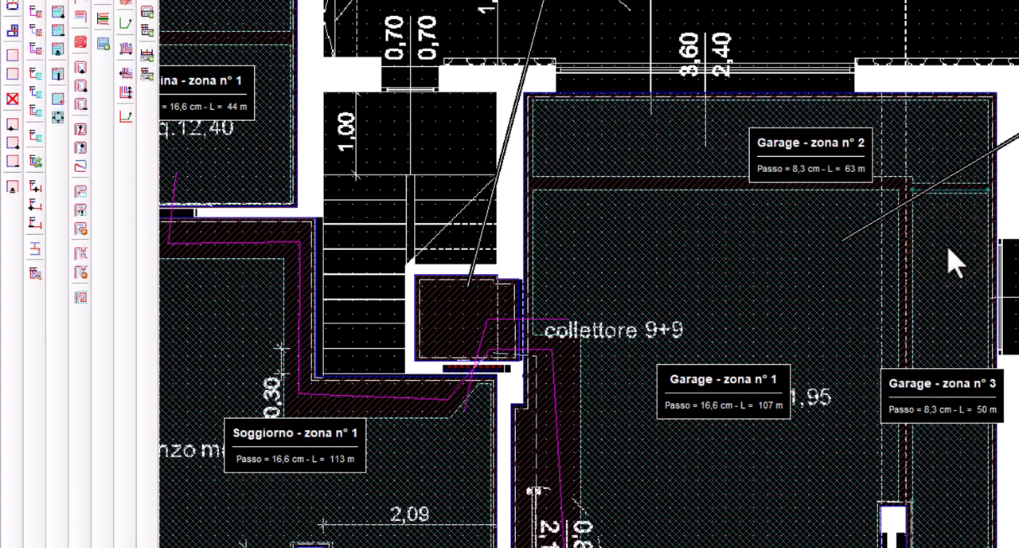
left_click(971, 417)
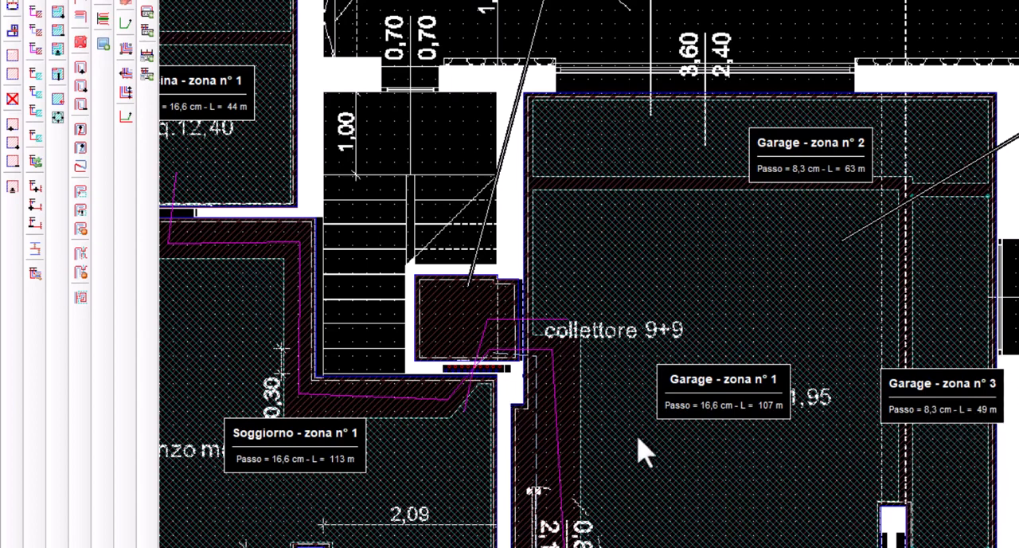
left_click_drag(932, 407, 939, 385)
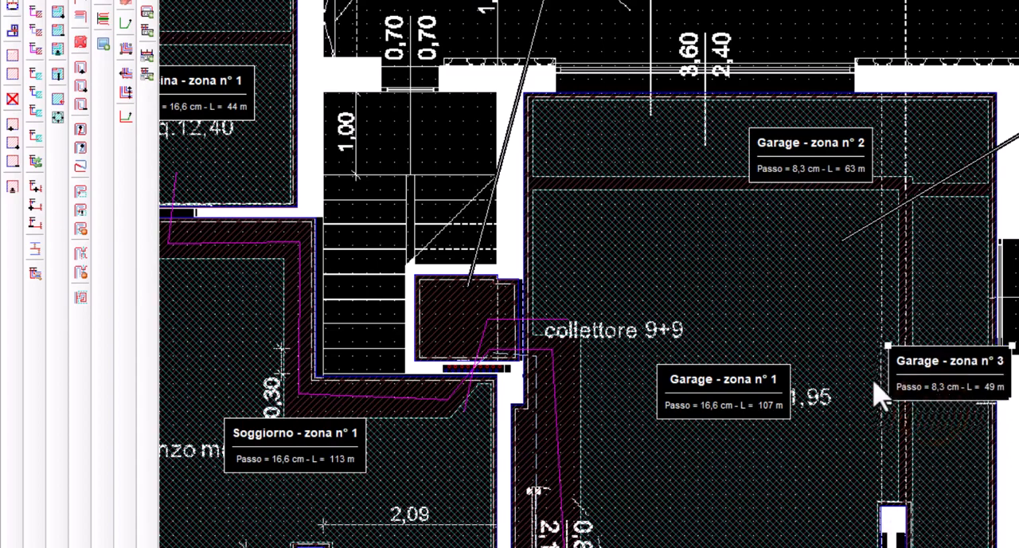
Split Soggiorno's inner zone with an L-shaped line from the kitchen doorway down and across to the opposite wall, around the supply pipes
middle_click_drag(444, 422, 1001, 337)
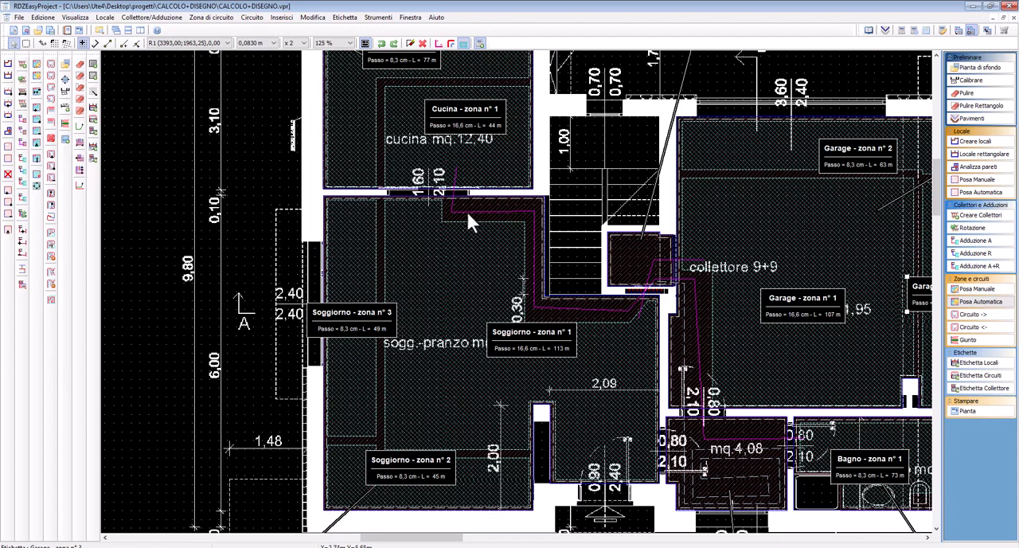
left_click(35, 157)
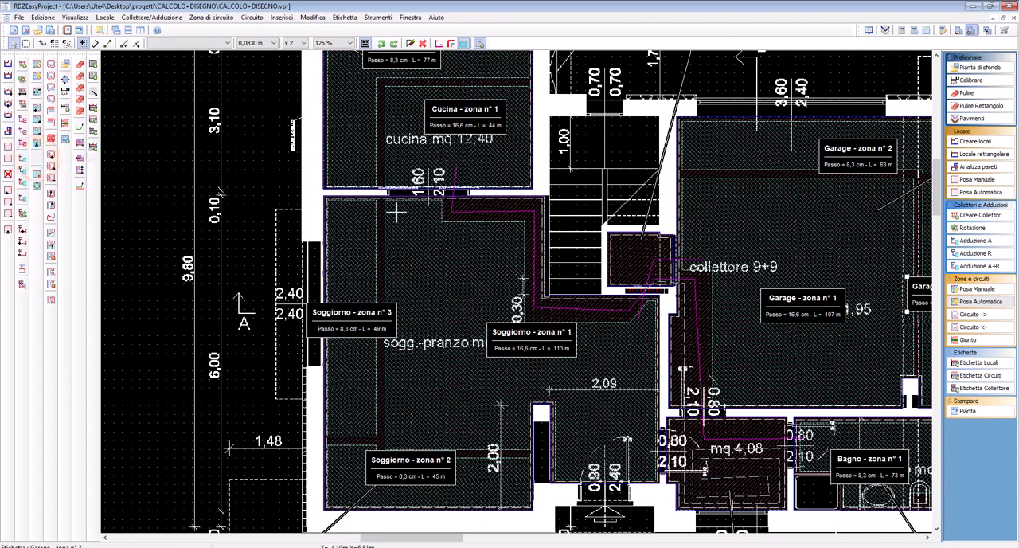
left_click(437, 203)
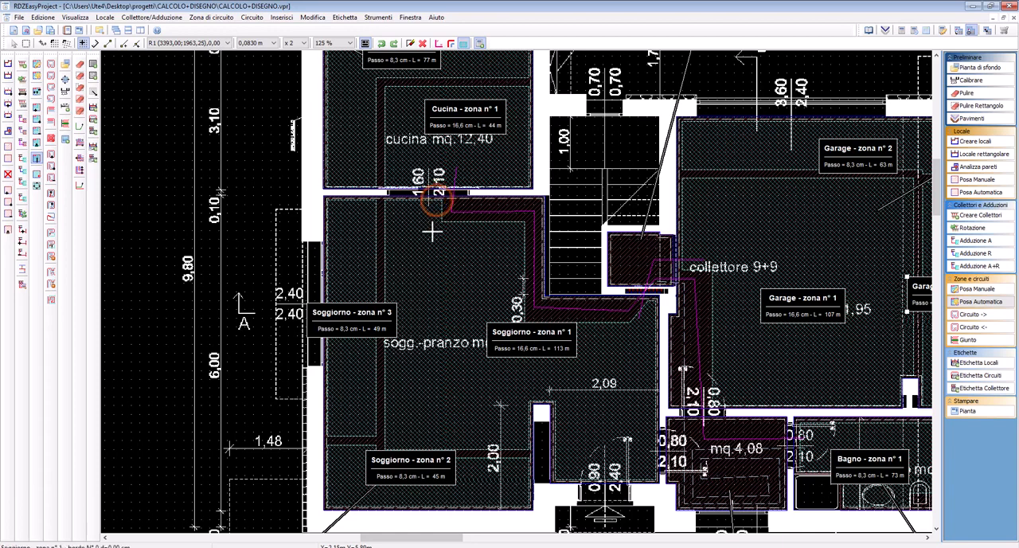
left_click(435, 343)
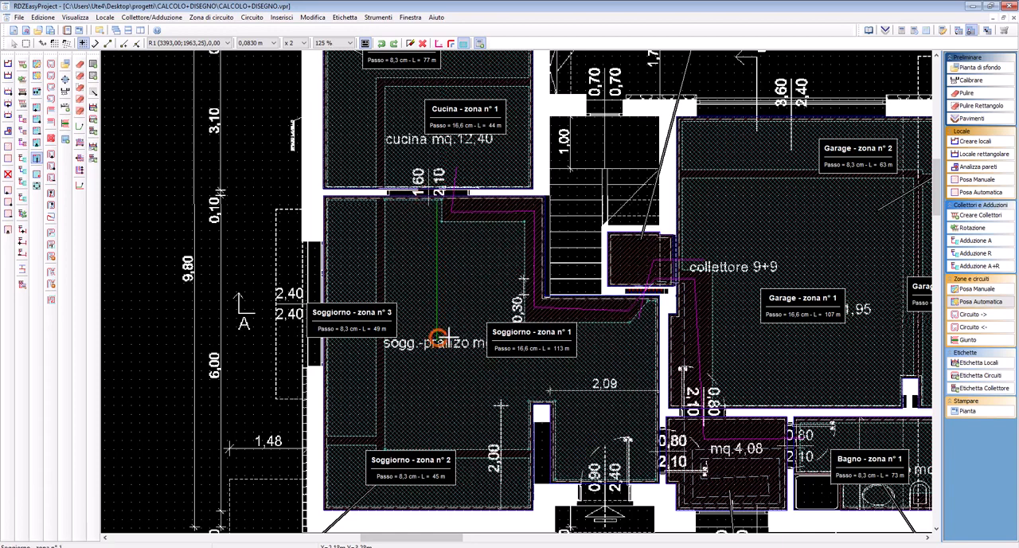
left_click(653, 341)
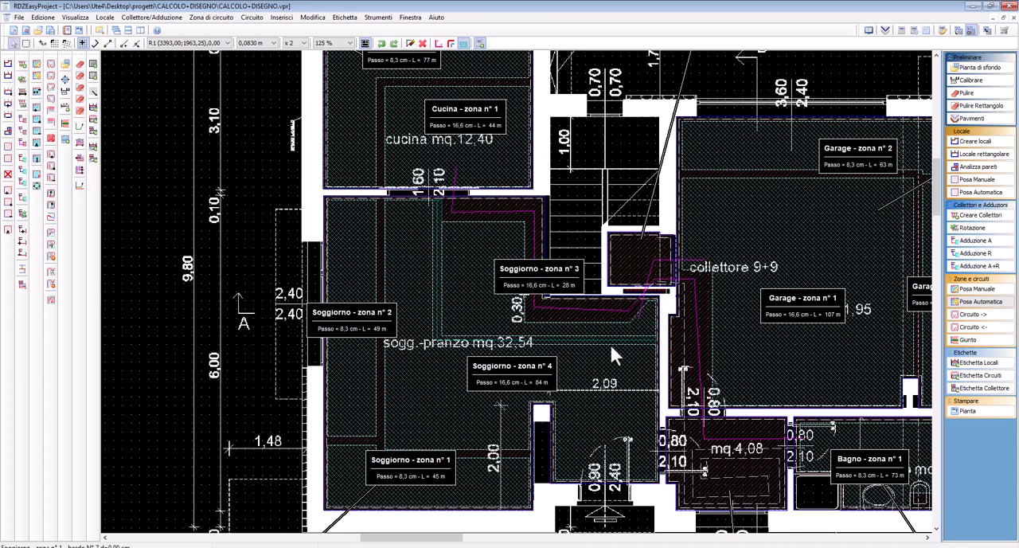
Delete the small Soggiorno zone beside the stairs that borders the supply pipes
left_click(459, 296)
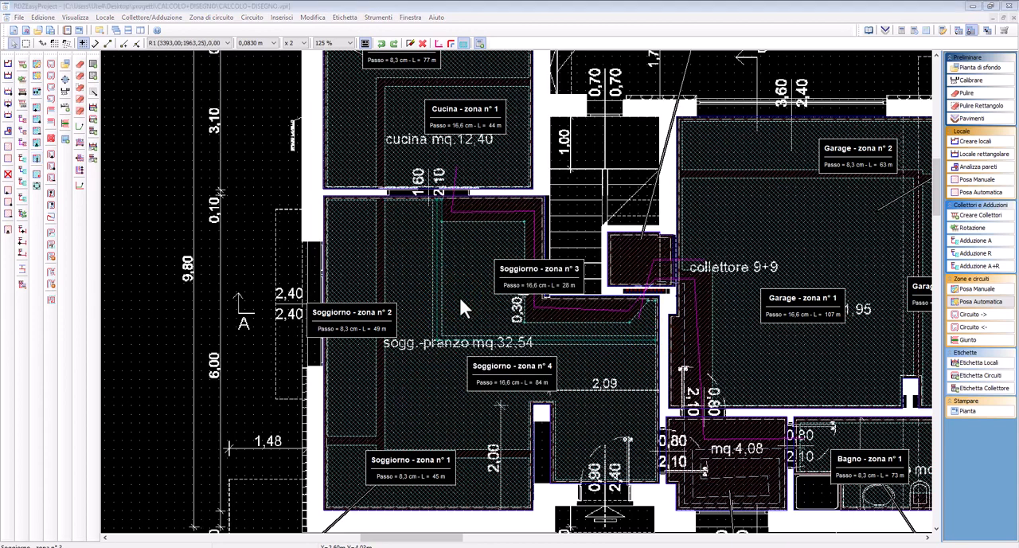
key("Delete")
left_click(479, 306)
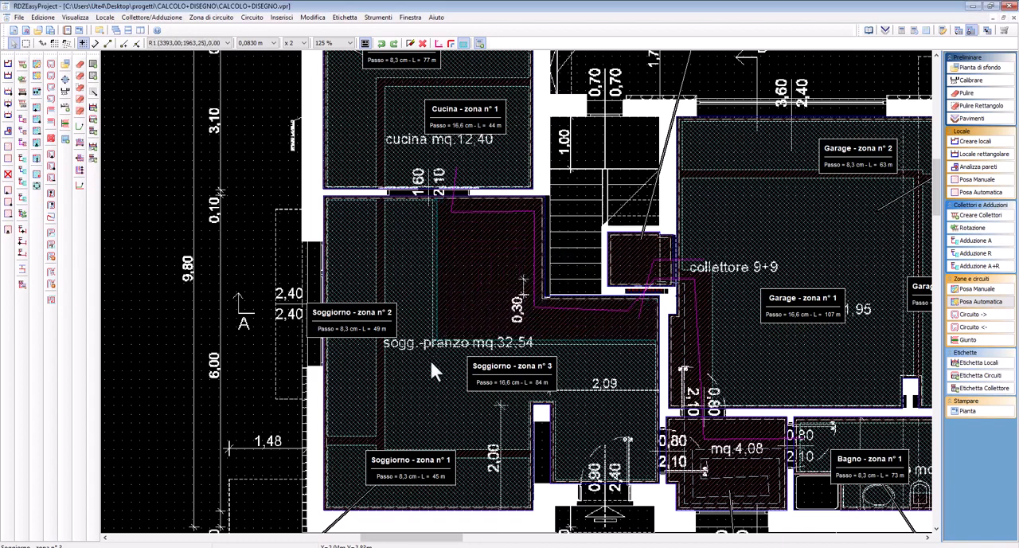
Inset Soggiorno zona n° 3 along its horizontal edge facing the supply pipes, and undo the automatically laid circuits
left_click(430, 361)
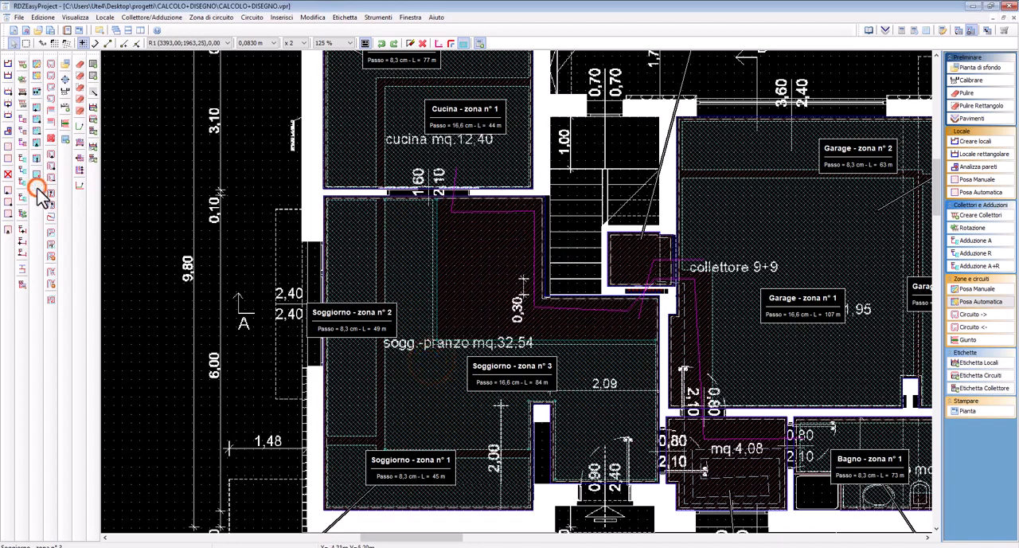
left_click(542, 343)
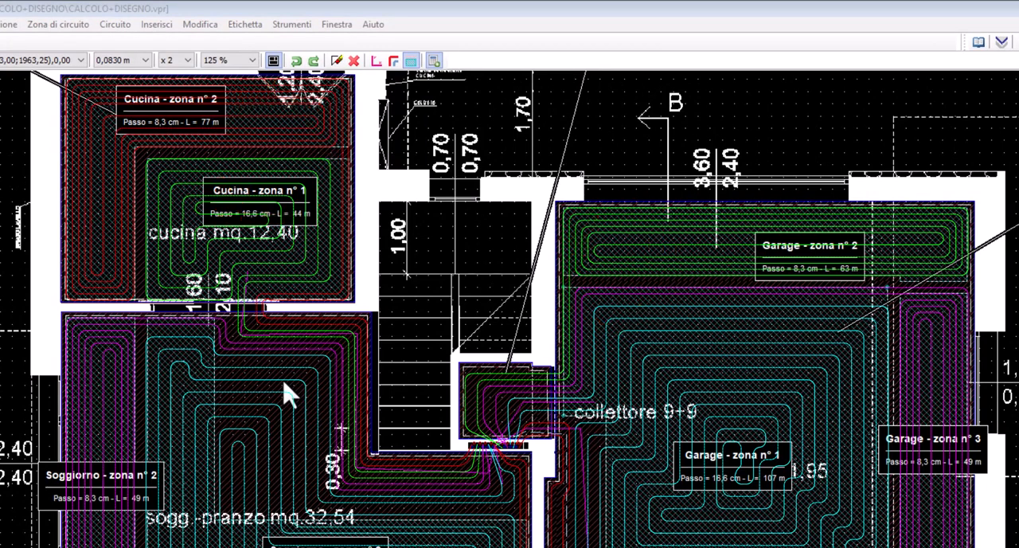
key("ctrl+z")
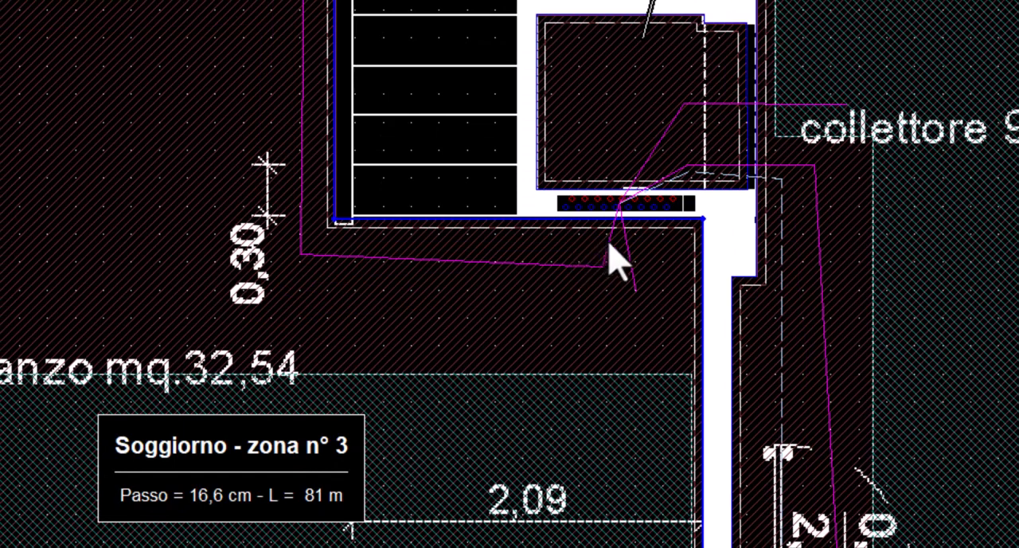
Reverse the installation direction of the manifold Coll terra beside the stairs in its properties
scroll(629, 242, "down", 1)
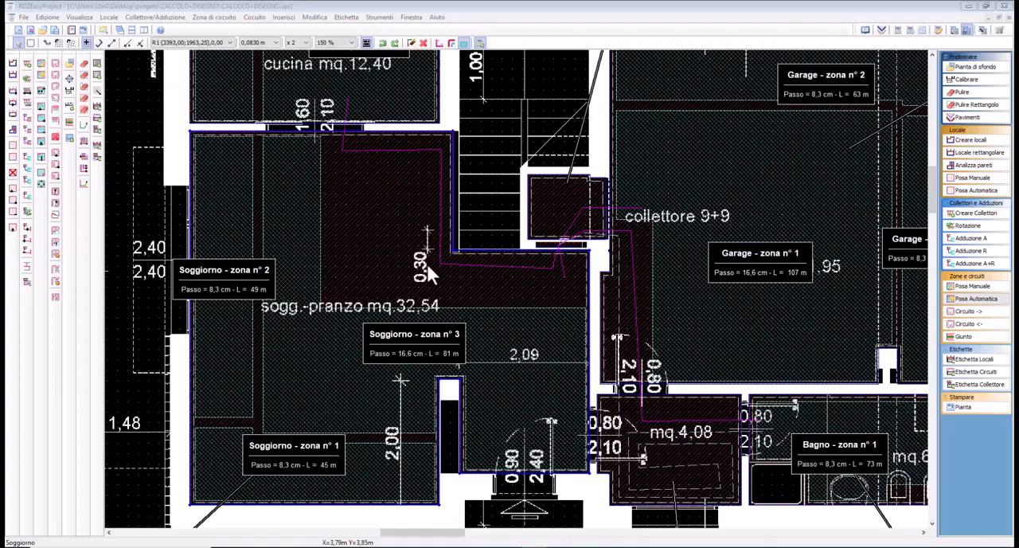
middle_click_drag(419, 267, 530, 391)
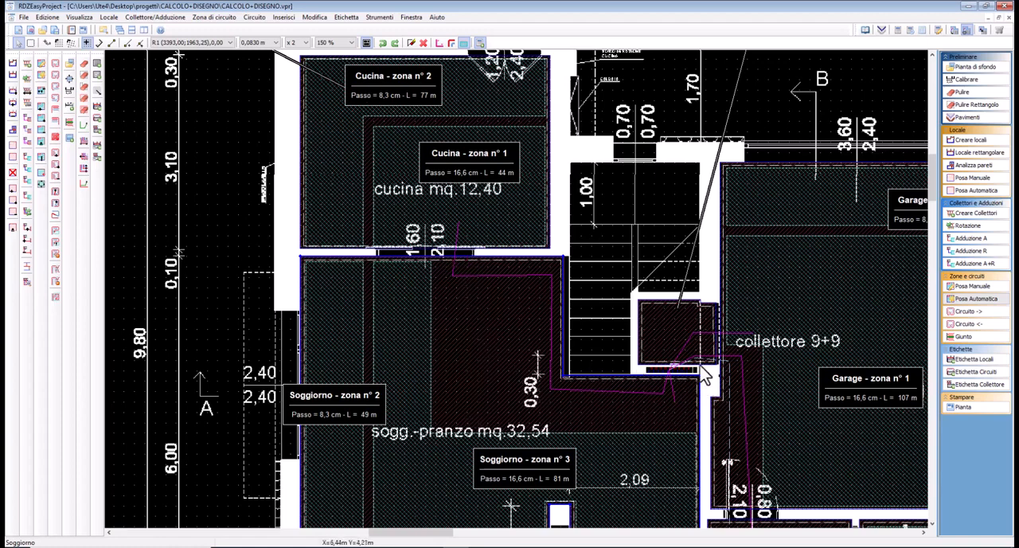
middle_click_drag(846, 394, 561, 293)
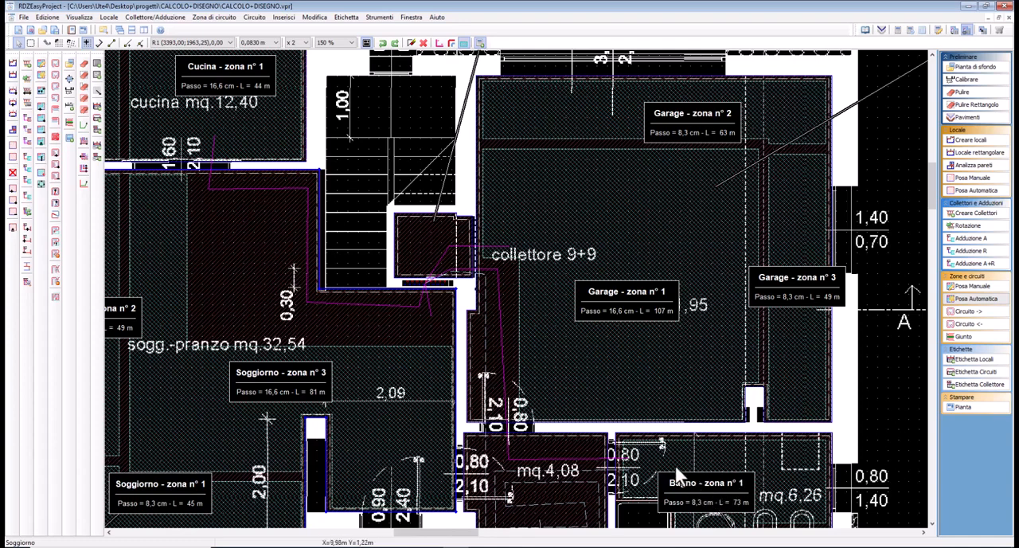
left_click(393, 295)
scroll(394, 298, "up", 1)
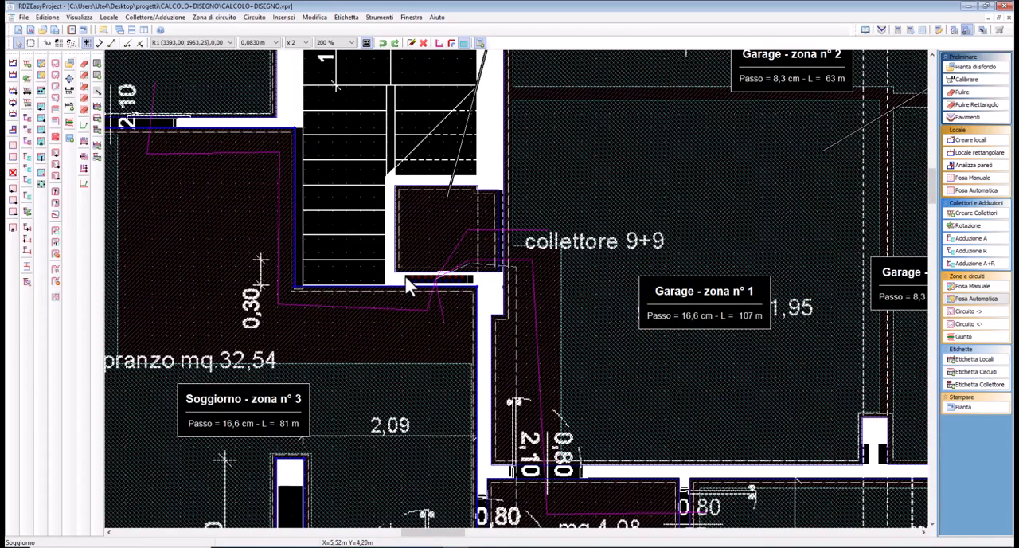
double_click(408, 282)
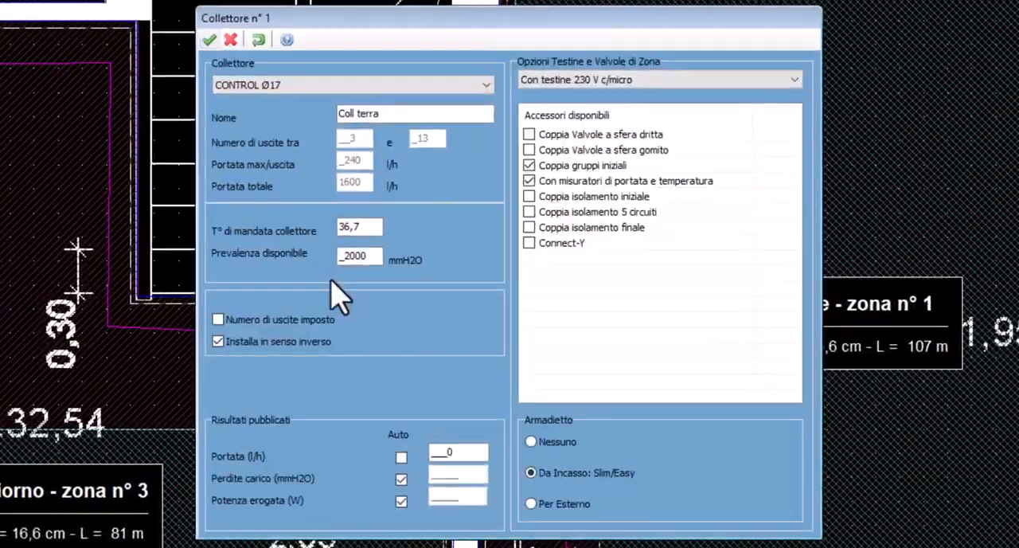
left_click(250, 342)
left_click(209, 39)
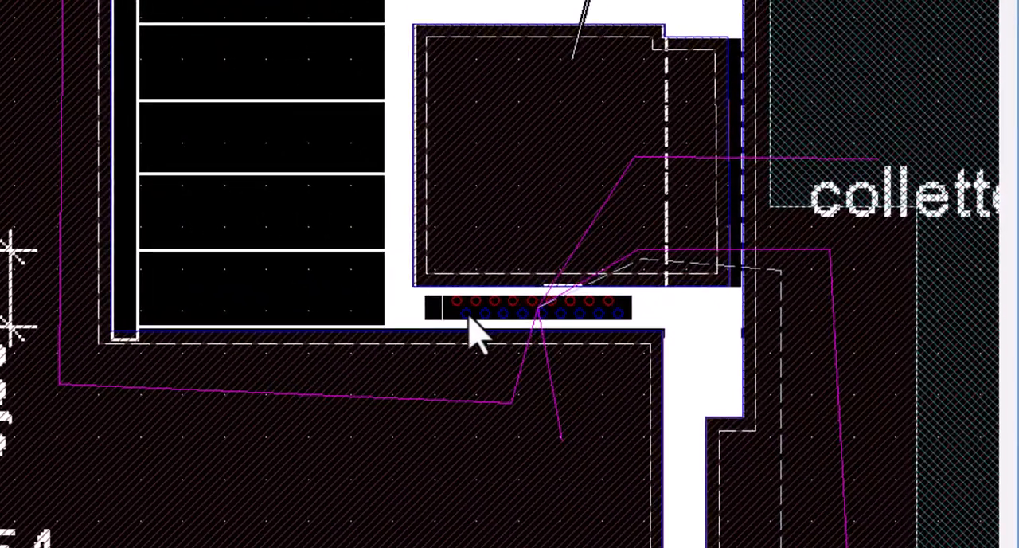
Start a supply and return feed from outlet n° 1 of Coll terra, set Ritorno sinistra, and discard the trial route along the stairs
left_click(466, 313)
right_click(466, 314)
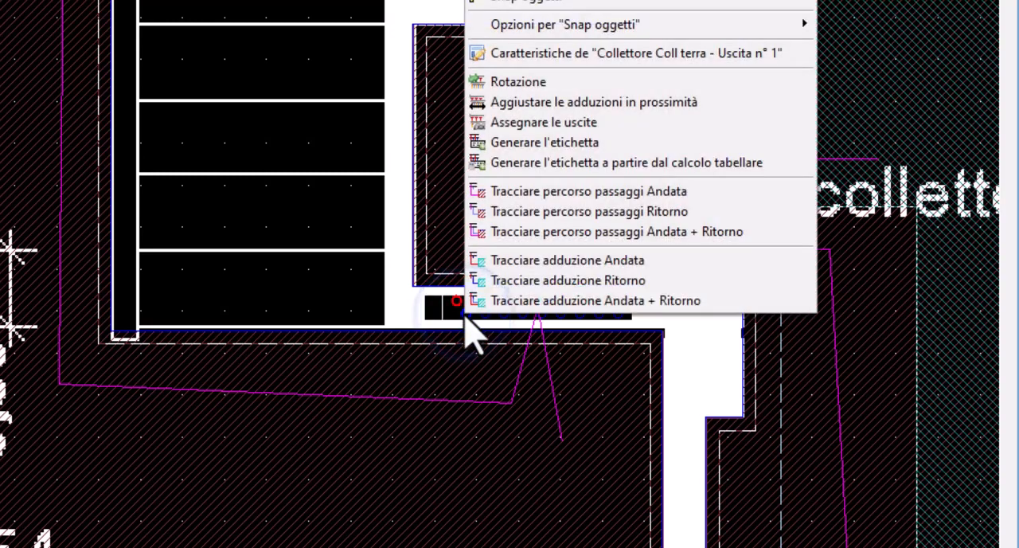
left_click(539, 302)
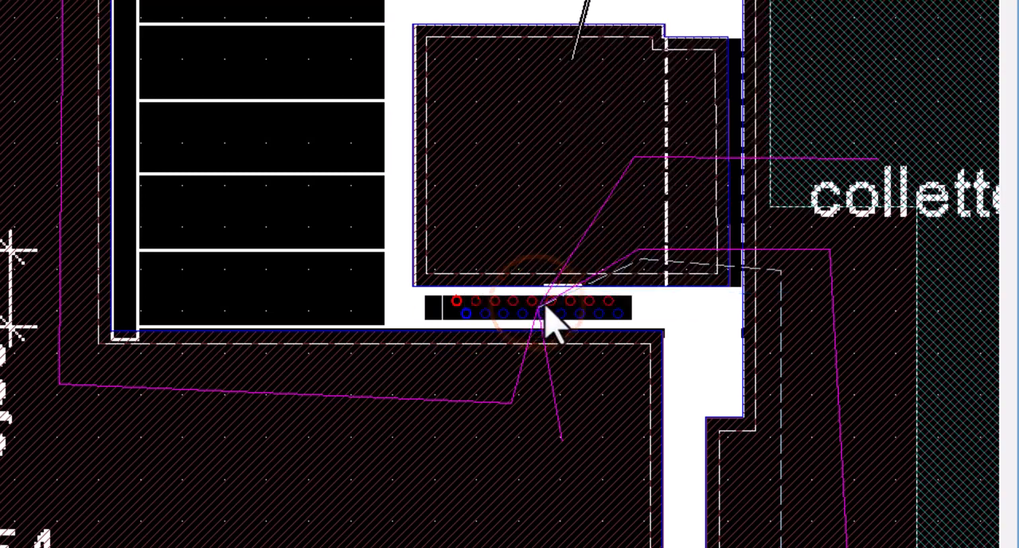
left_click(434, 350)
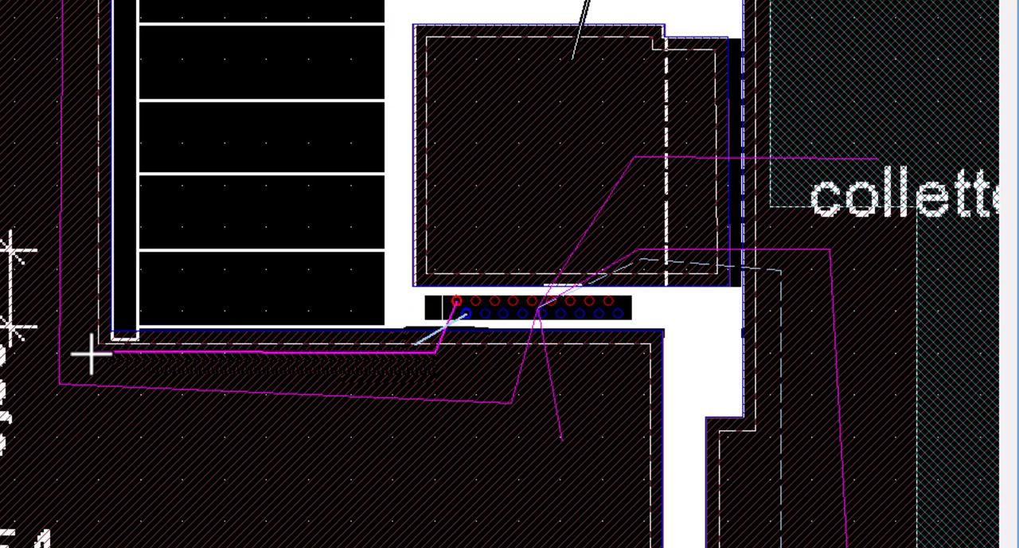
left_click(98, 354)
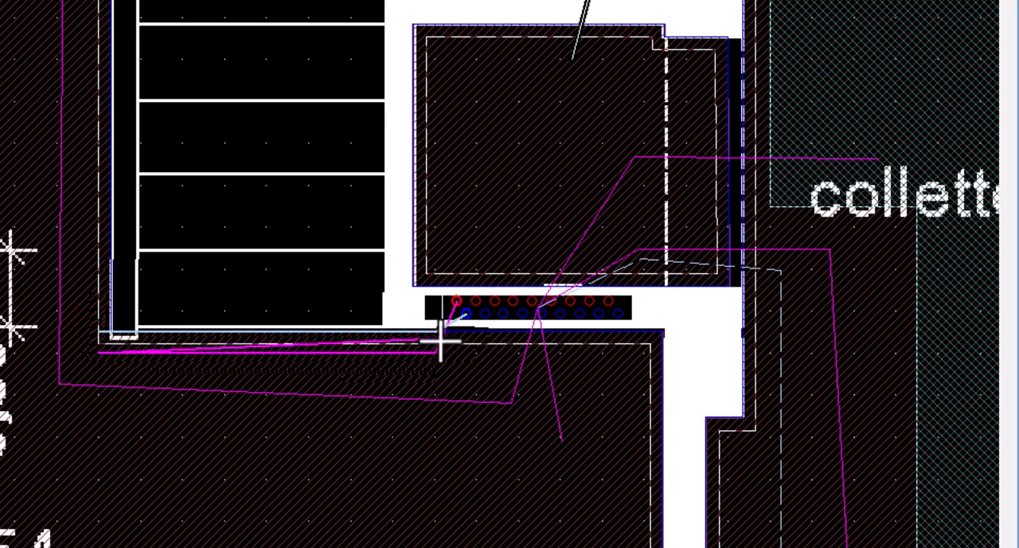
right_click(84, 339)
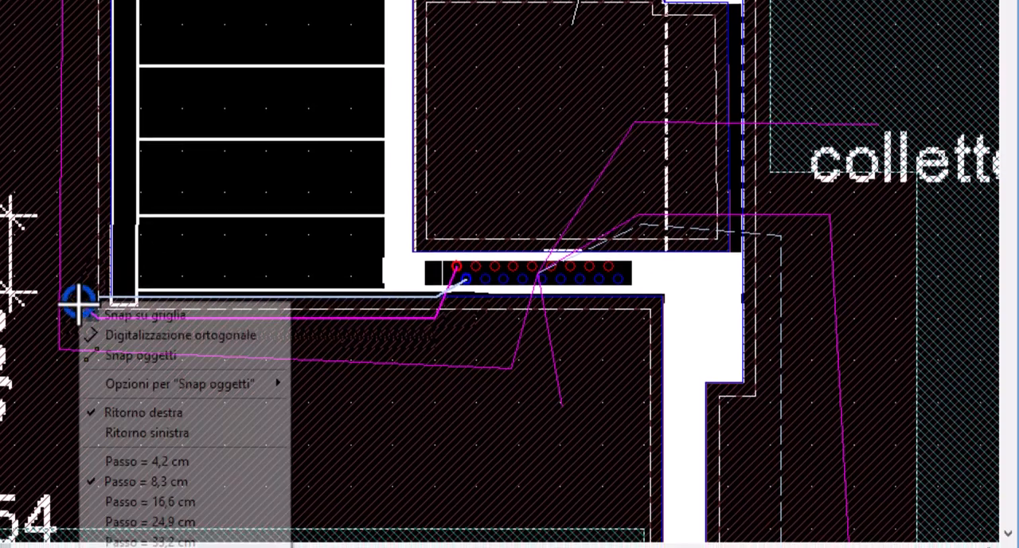
left_click(113, 395)
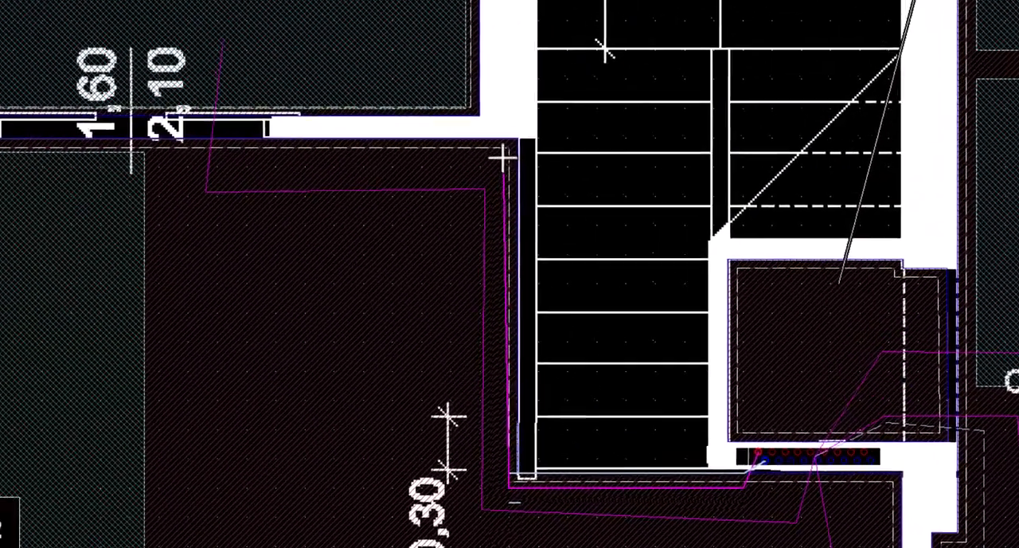
left_click(505, 157)
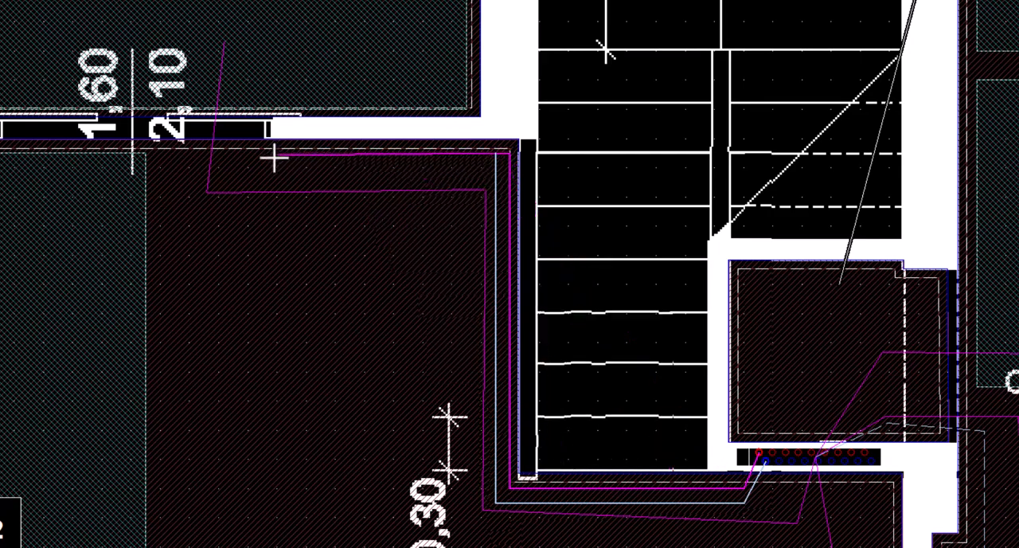
key("Escape")
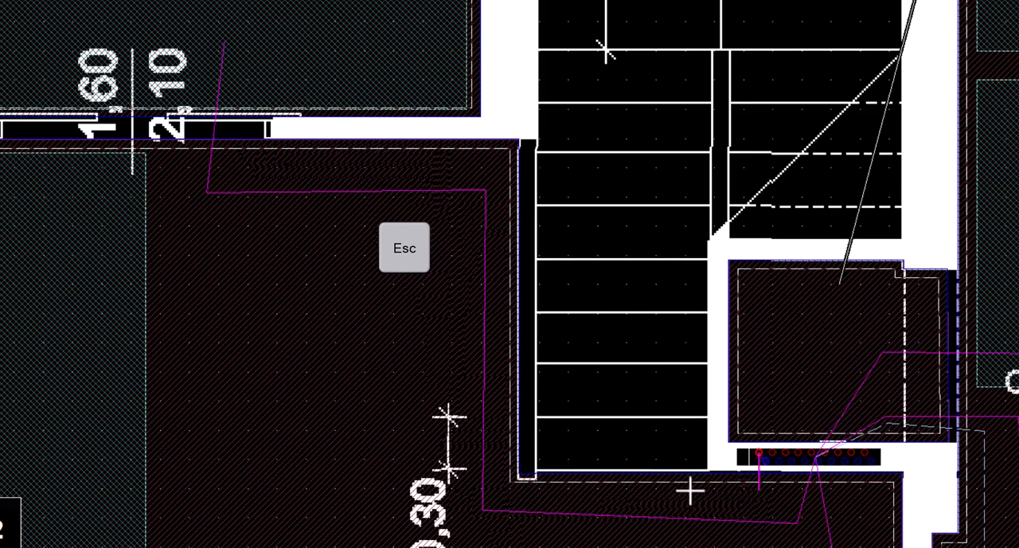
Place the feed's first point just below the manifold, trying a 4,2 cm pitch before setting it back to 8,3 cm
left_click(744, 490)
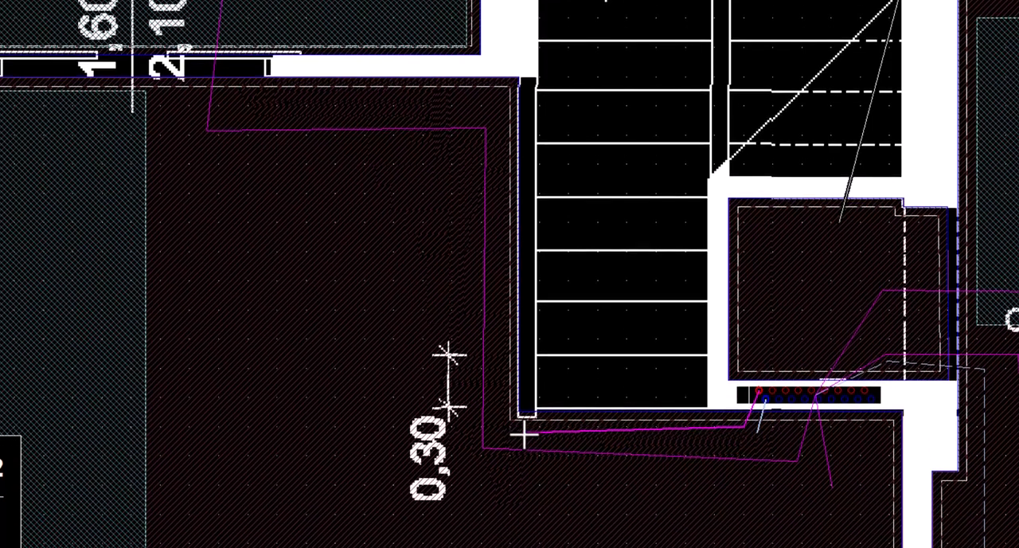
right_click(524, 434)
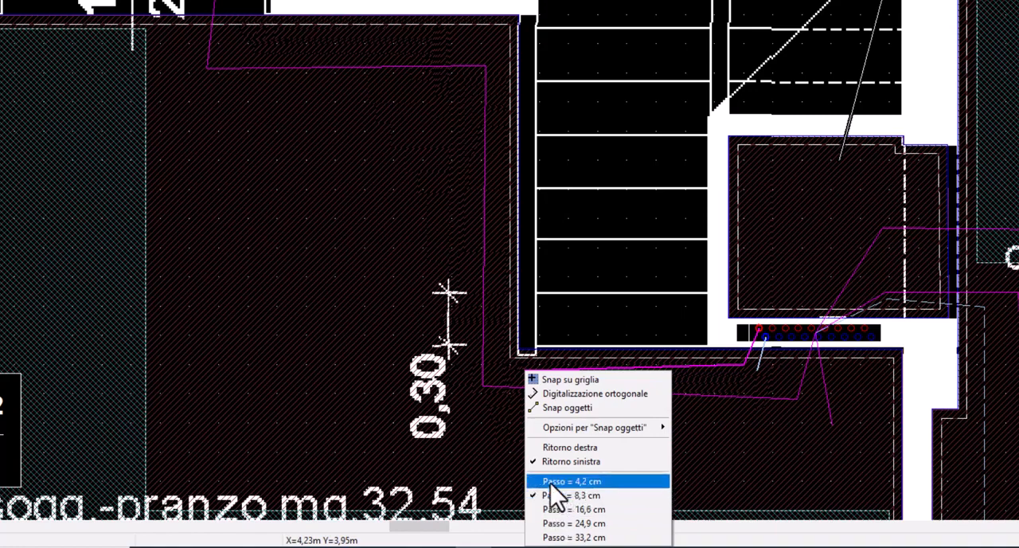
left_click(550, 482)
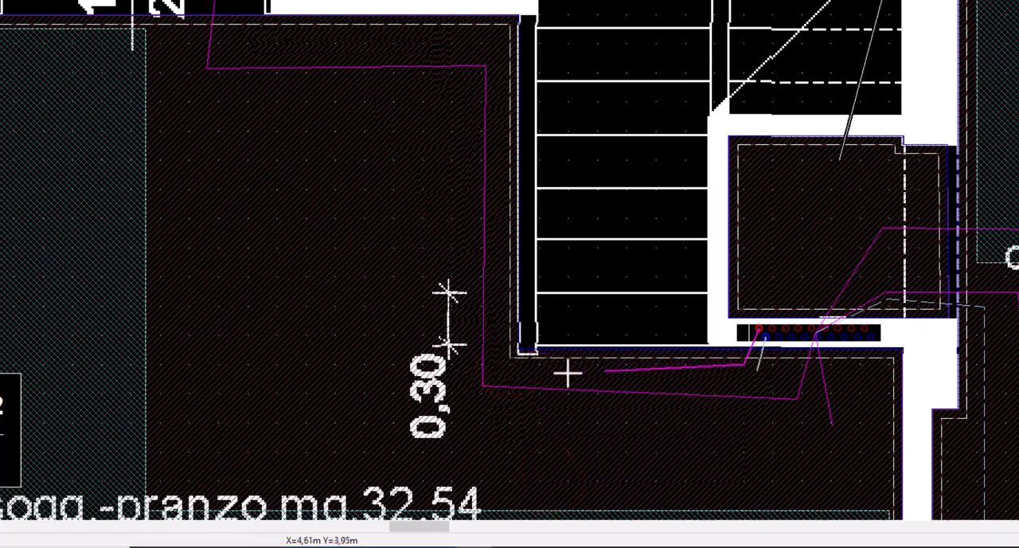
right_click(514, 363)
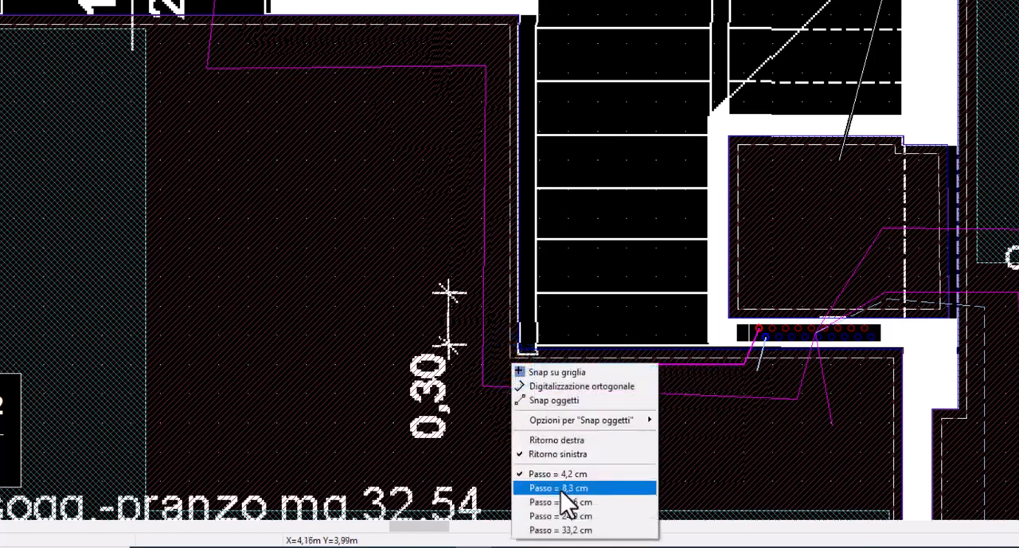
left_click(561, 488)
Route the feed around the stair corner, up along the stair wall and across to the edge of the kitchen doorway
left_click(507, 360)
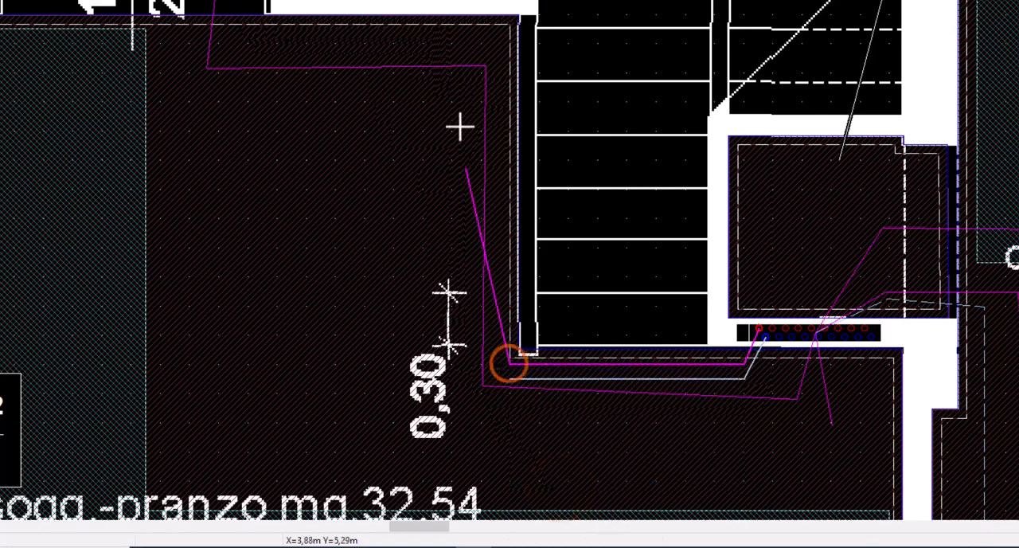
left_click(507, 29)
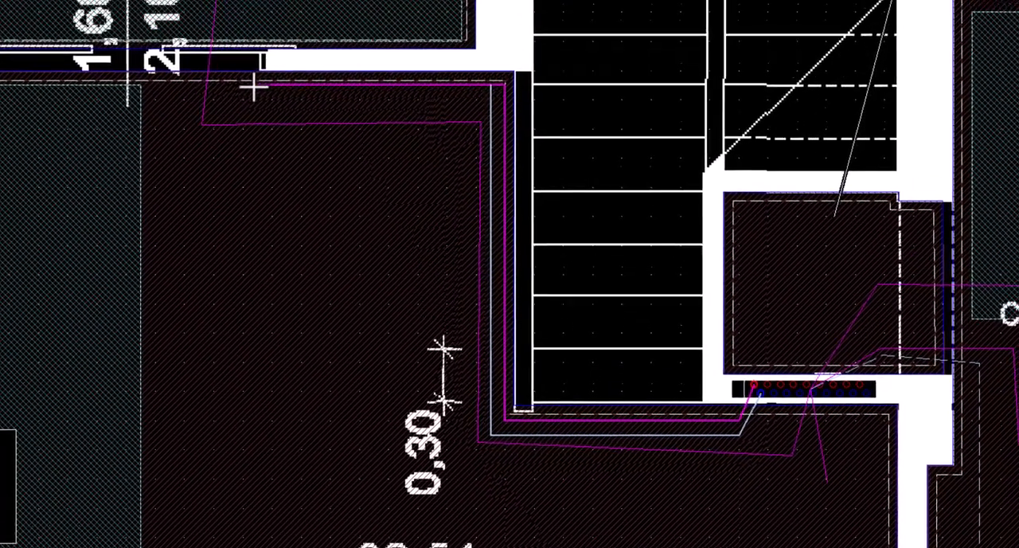
left_click(262, 29)
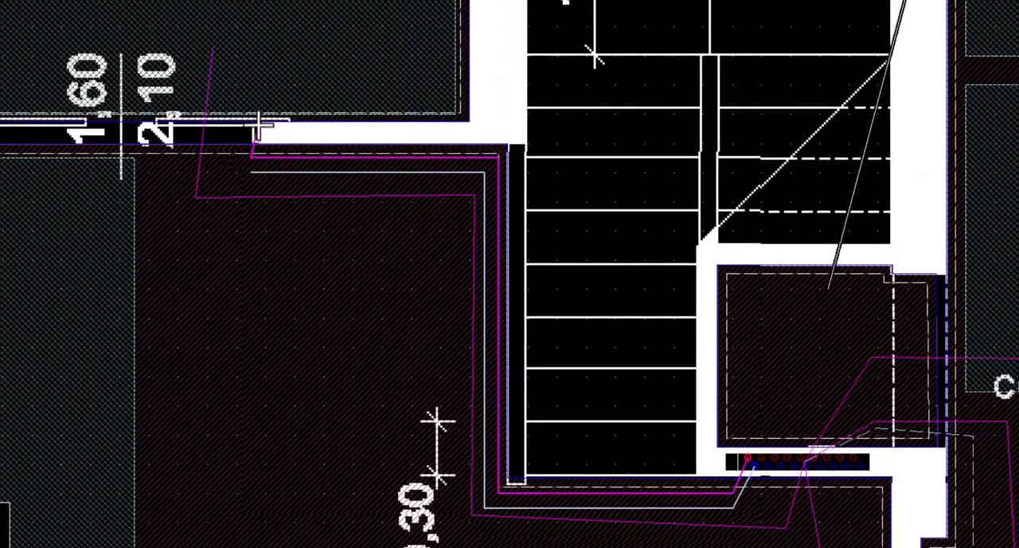
left_click(253, 127)
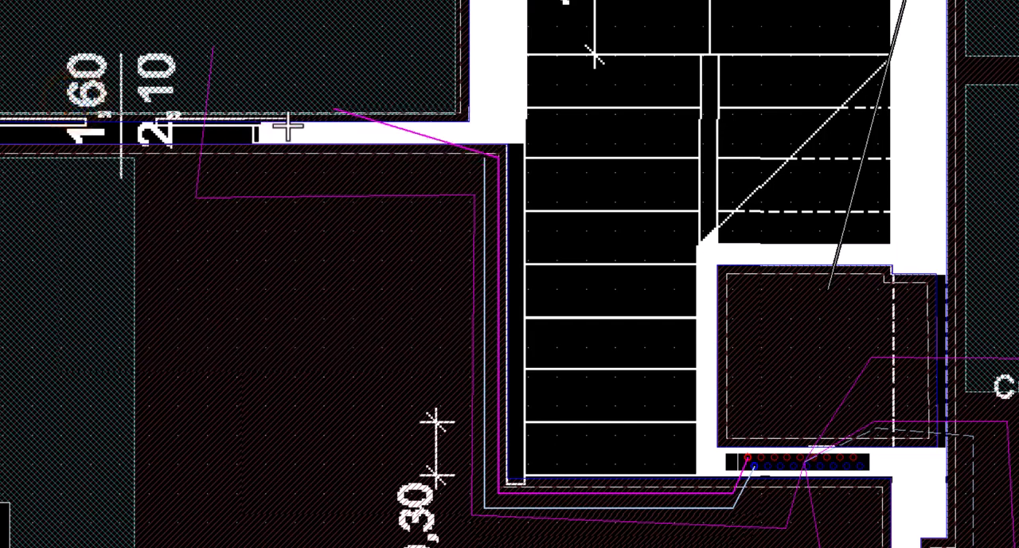
left_click(251, 160)
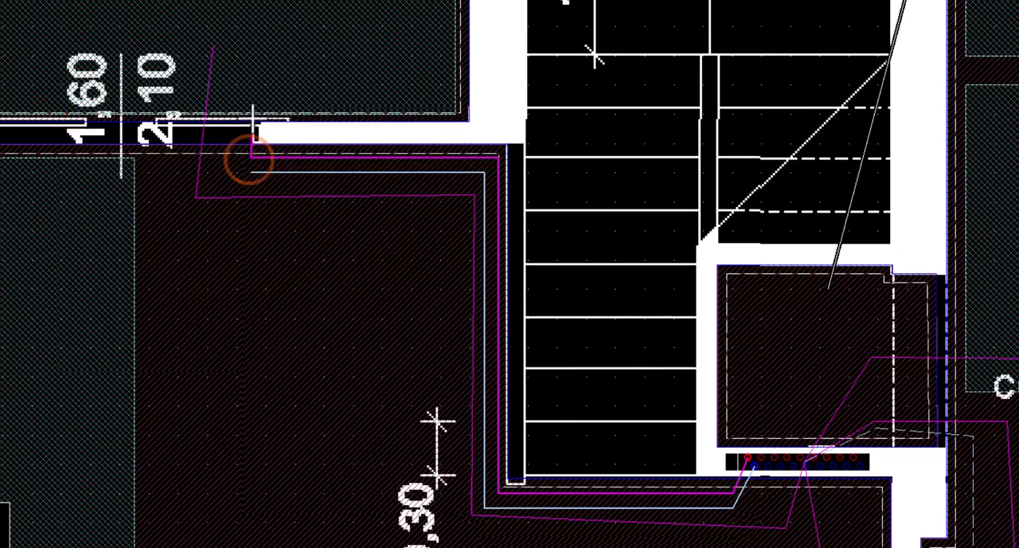
Continue the feed through the doorway, along the kitchen's lower wall and up its stair-side wall, and finish it in Cucina zona n° 2
left_click(252, 113)
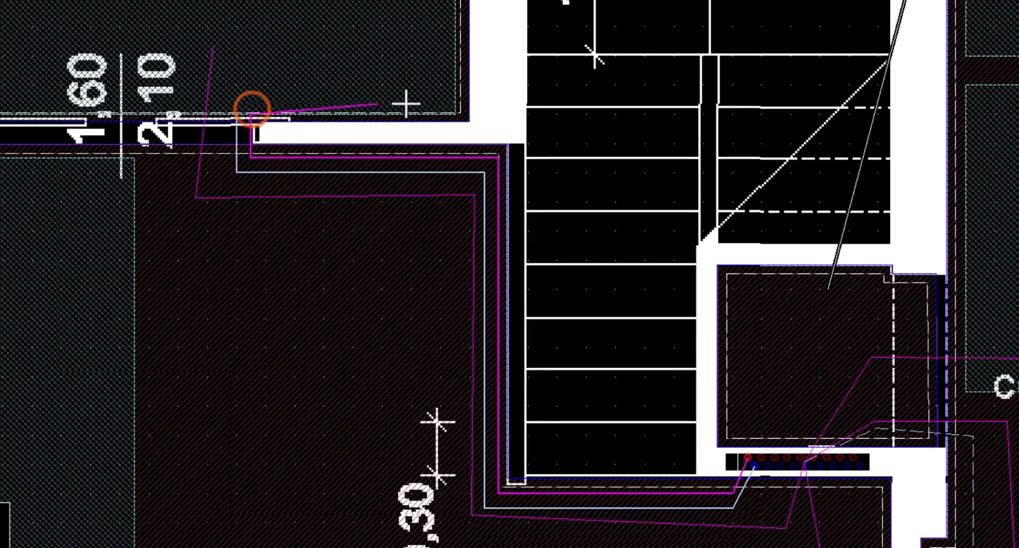
left_click(451, 114)
scroll(444, 164, "down", 1)
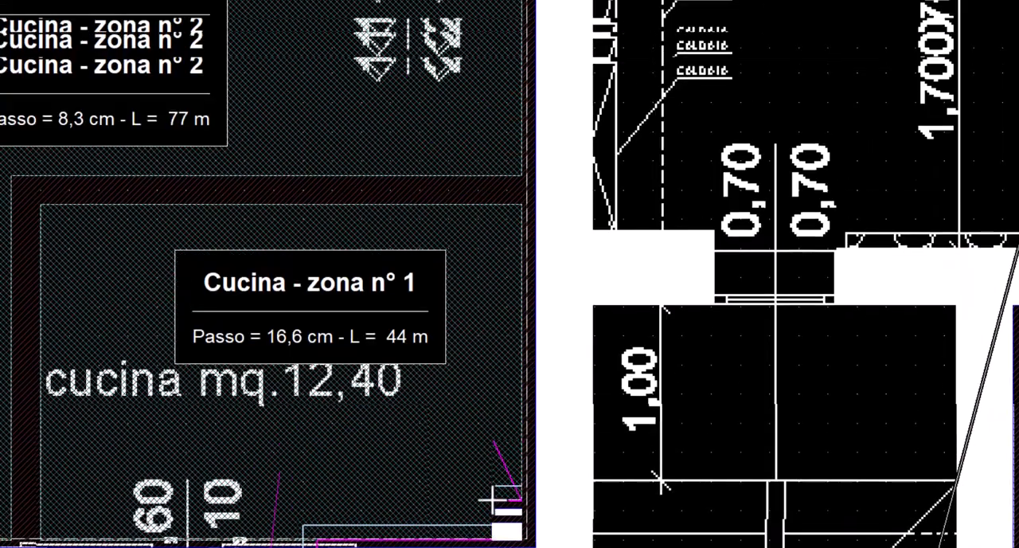
scroll(523, 375, "up", 2)
left_click(523, 210)
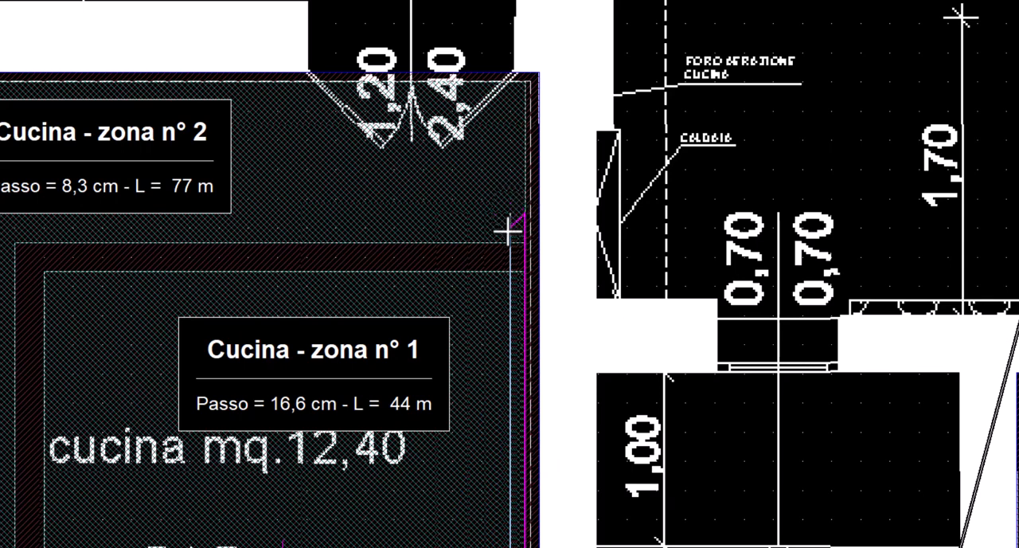
key("Return")
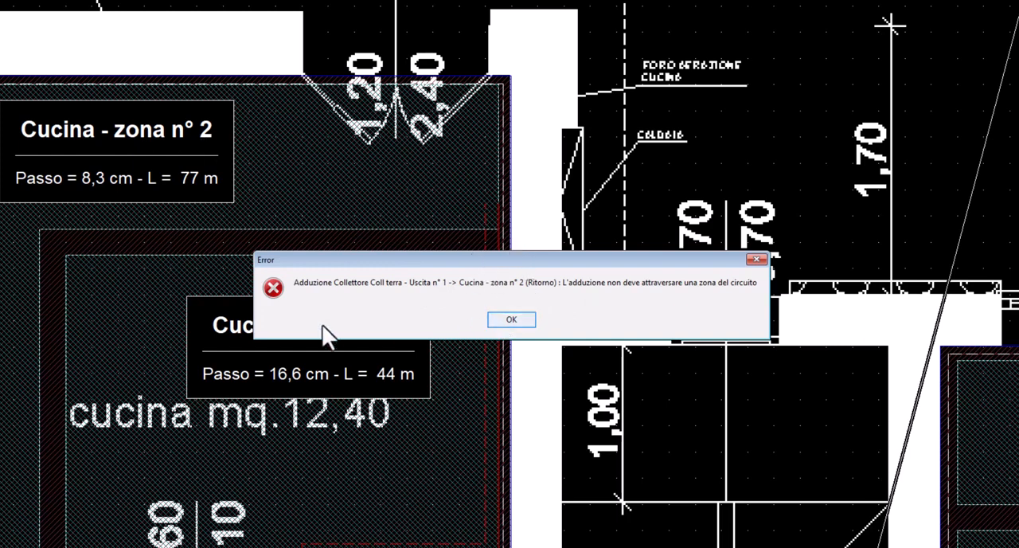
Adapt Cucina zona n° 1 so its boundary keeps clear of the new supply and return pipes
left_click(510, 321)
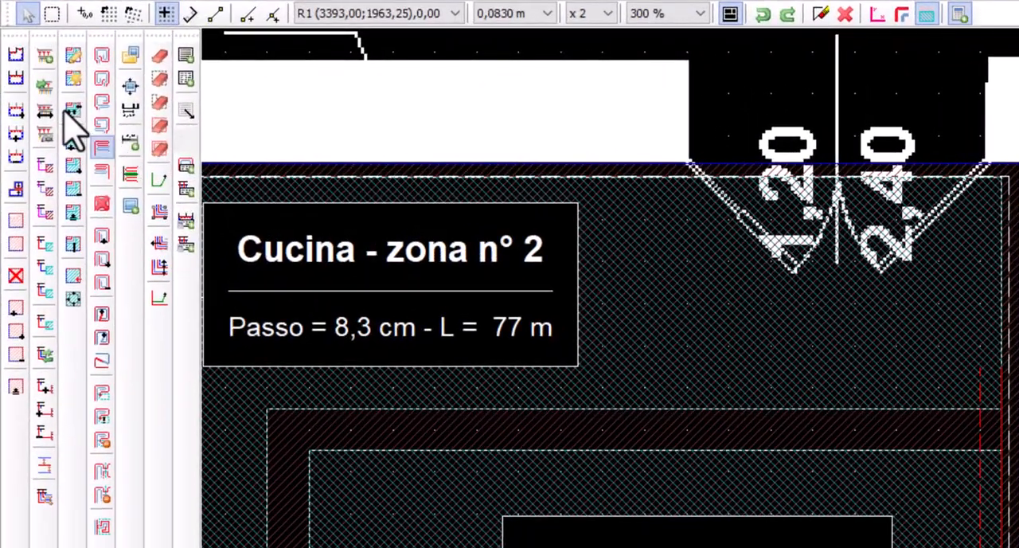
left_click(67, 111)
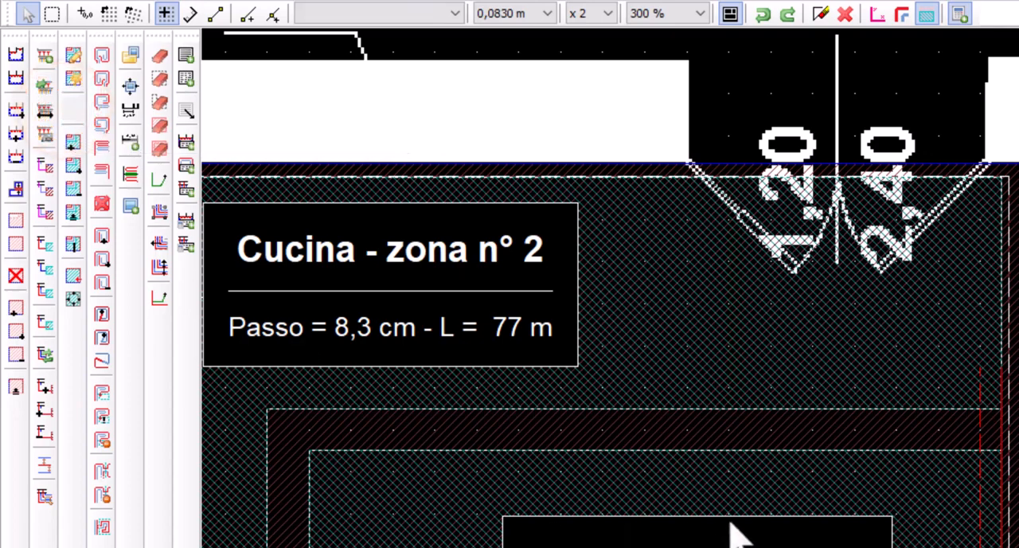
left_click(737, 492)
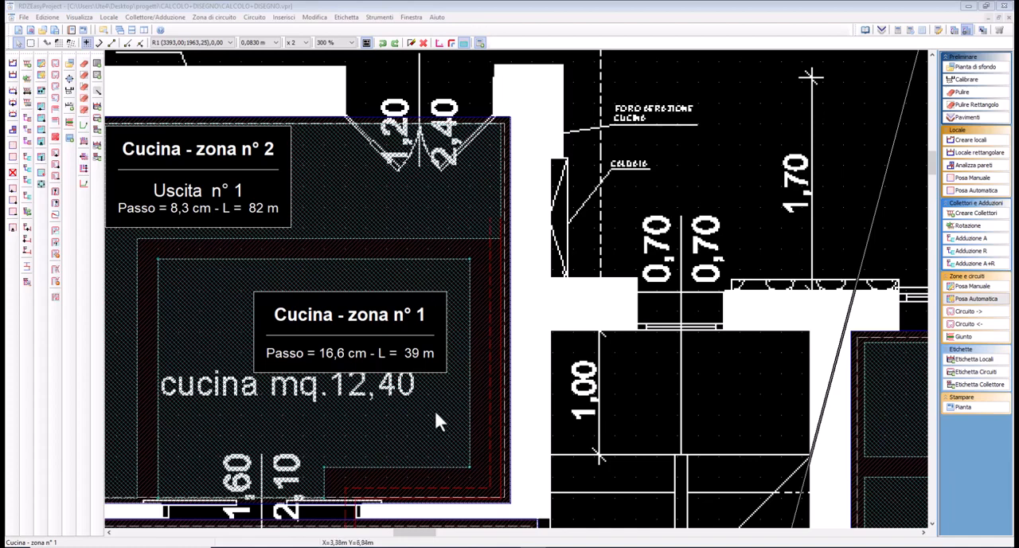
Start the feed for Cucina zona n° 1 from manifold outlet 2, placing its first point below the manifold with the return on the left side
mouse_move(434, 408)
middle_mouse_down()
mouse_move(516, 269)
mouse_move(505, 156)
middle_mouse_up()
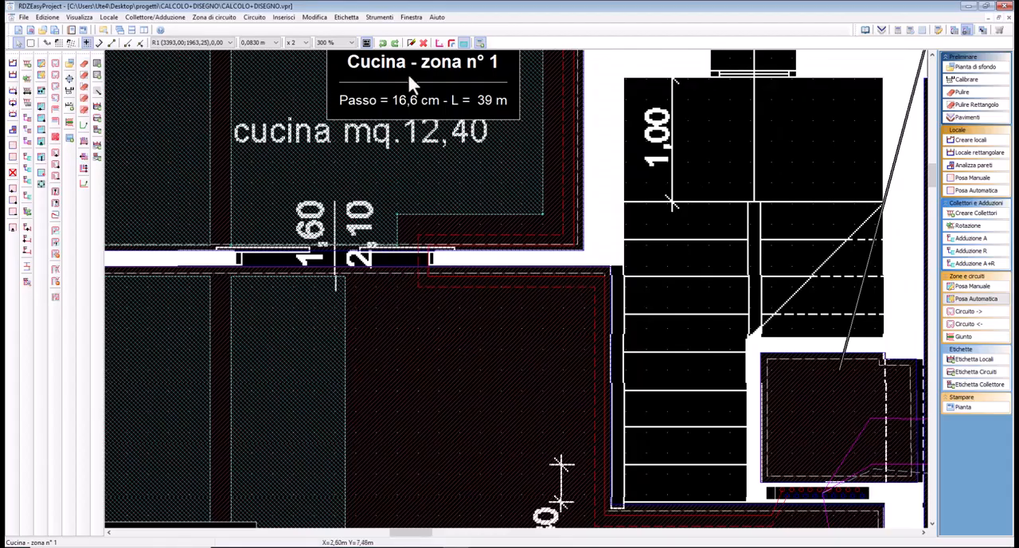
scroll(541, 409, "down", 1)
middle_click_drag(541, 410, 427, 313)
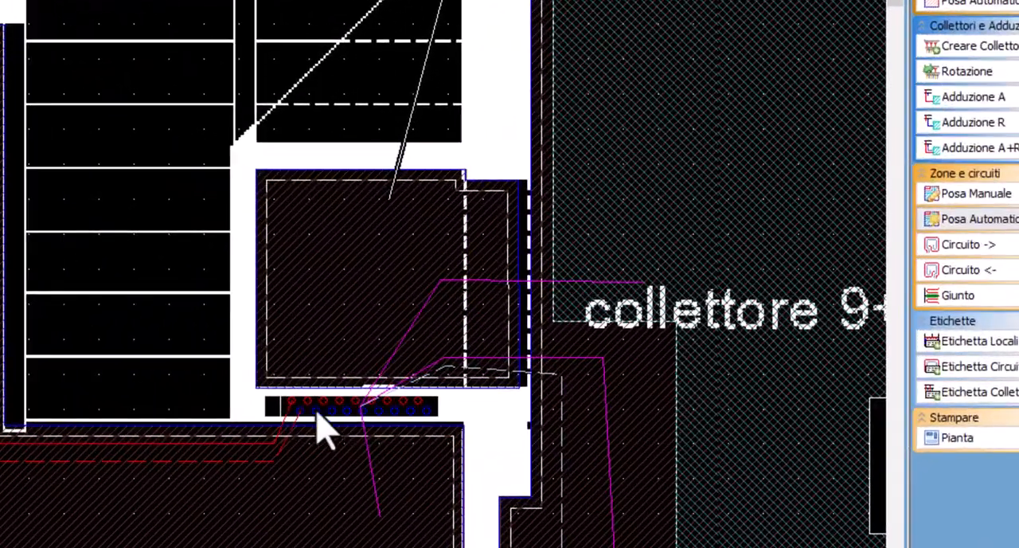
left_click(316, 413)
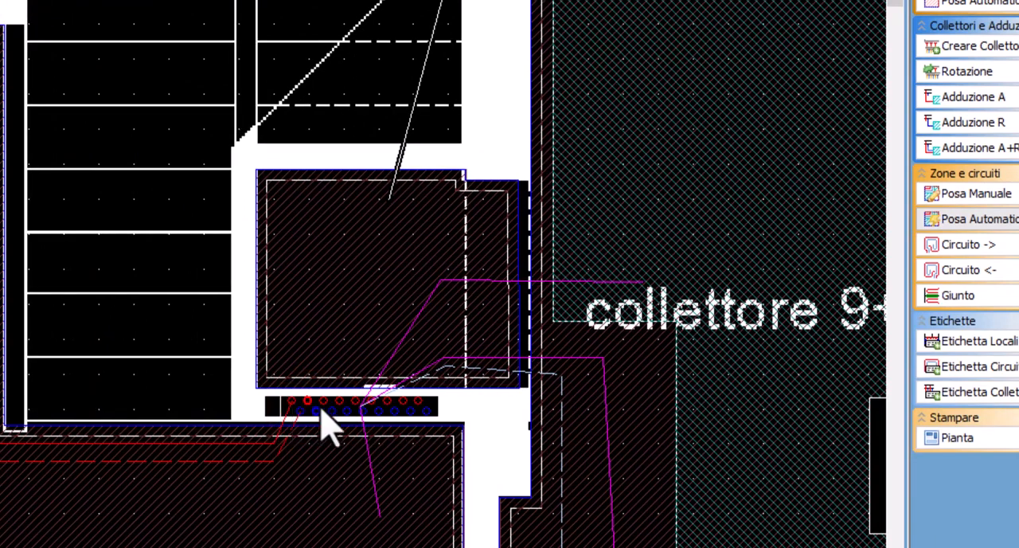
right_click(317, 412)
left_click(338, 398)
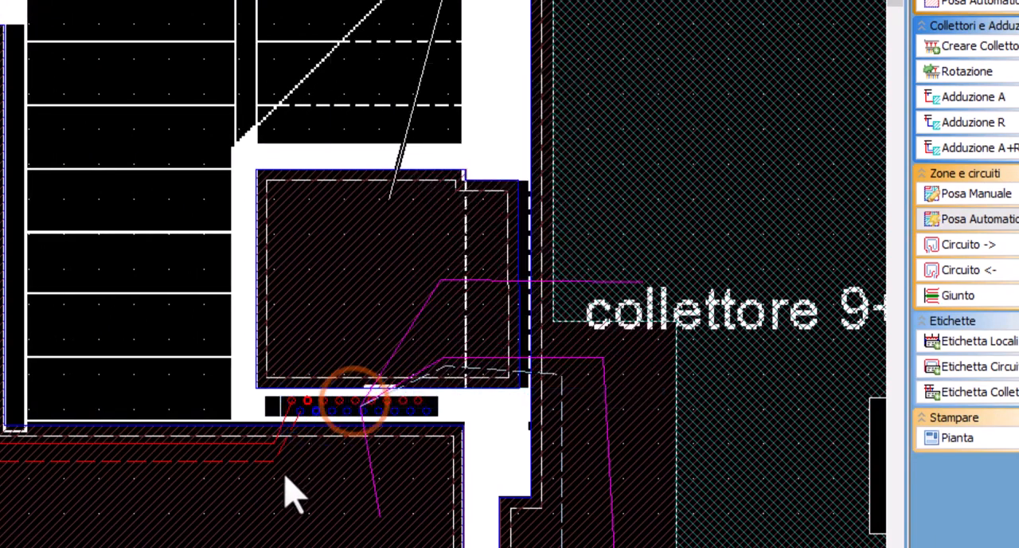
left_click(284, 479)
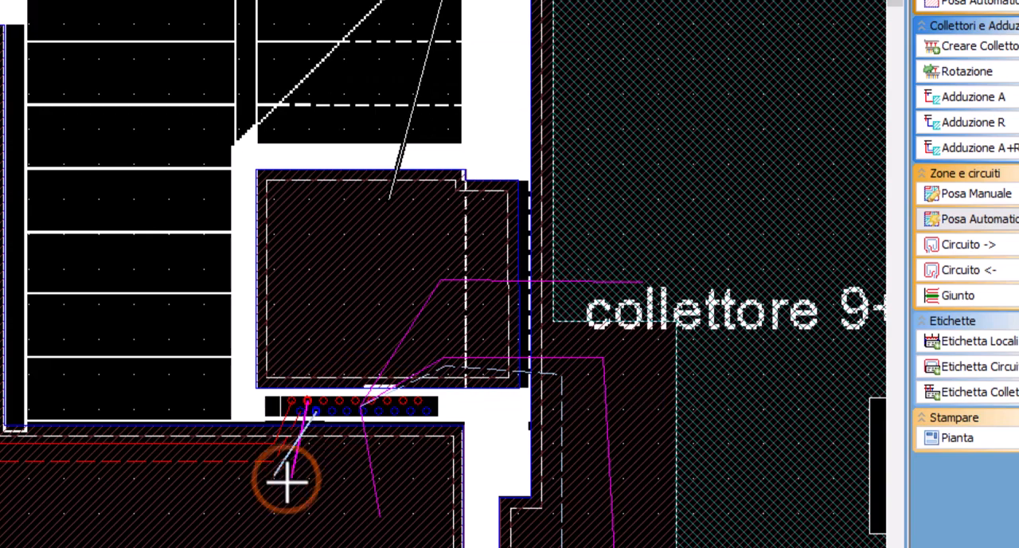
right_click(287, 480)
left_click(338, 386)
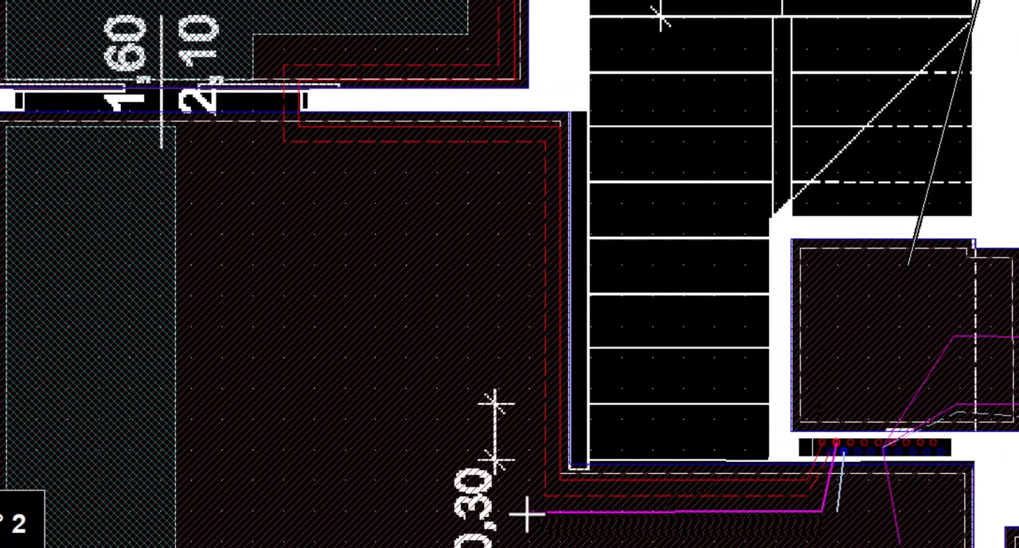
Route the second feed parallel to the first one, around the stair corner, up the stair wall and across to the kitchen doorway
left_click(527, 513)
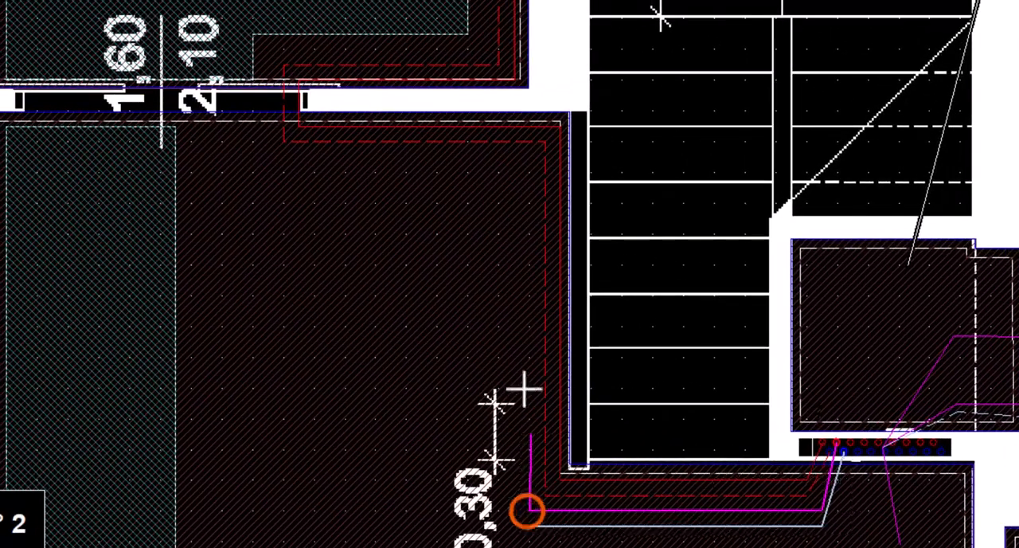
left_click(529, 152)
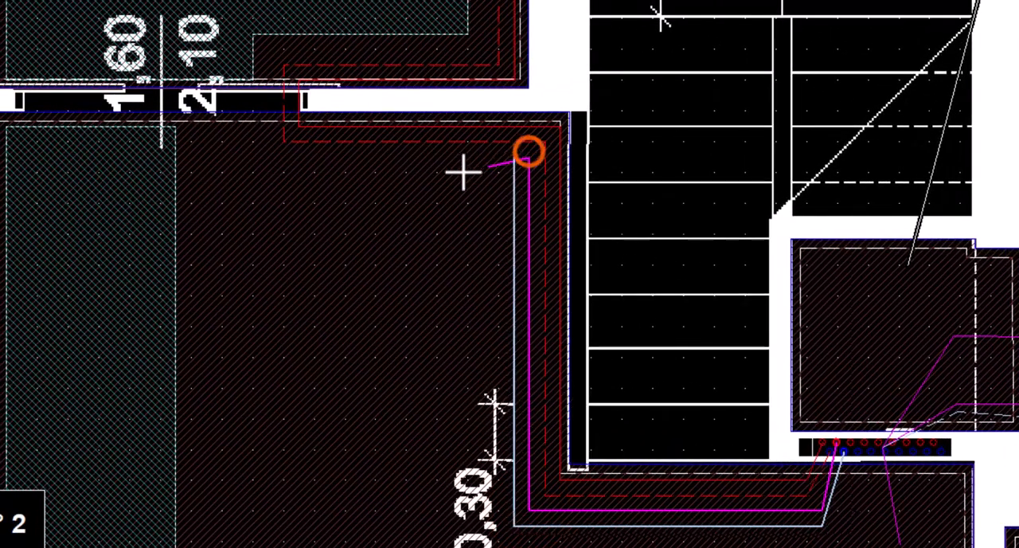
left_click(252, 157)
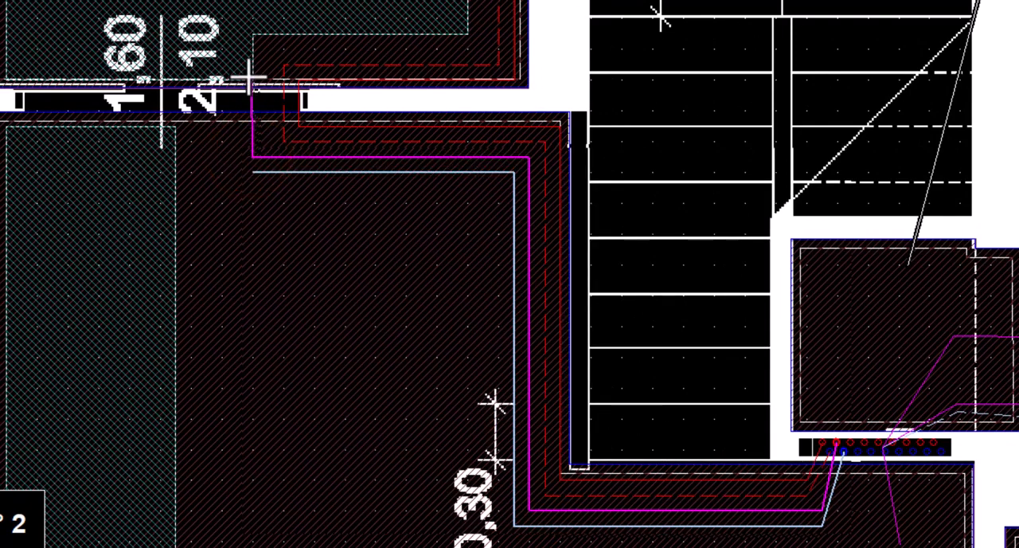
Set the feed's pitch to 16,6 cm, extend it through the doorway and finish it in Cucina zona n° 1
right_click(252, 80)
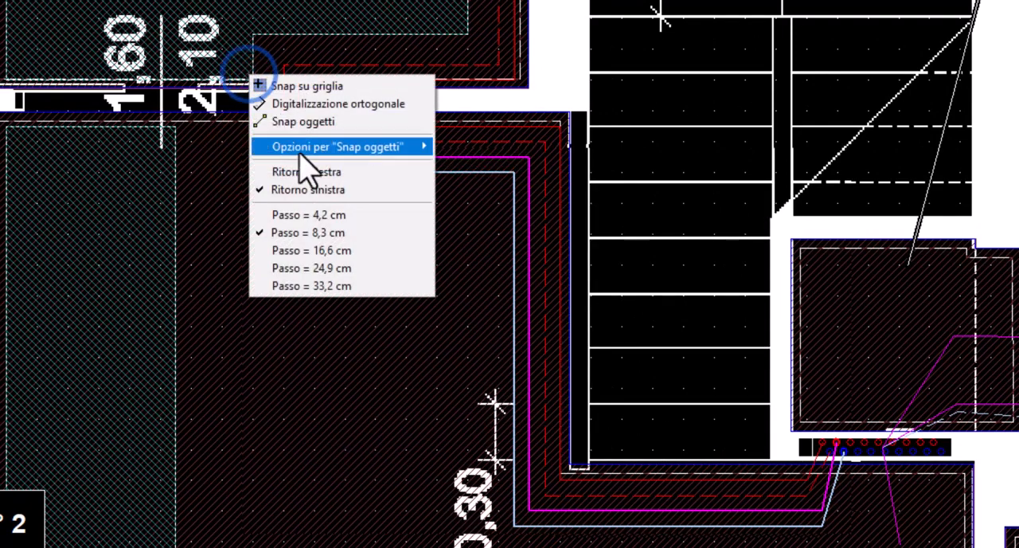
left_click(302, 248)
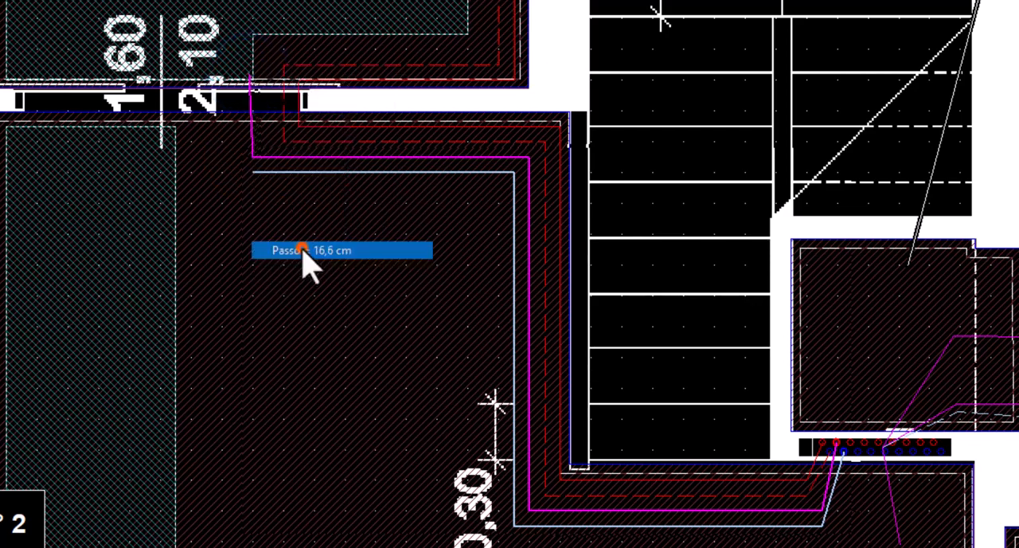
left_click(252, 51)
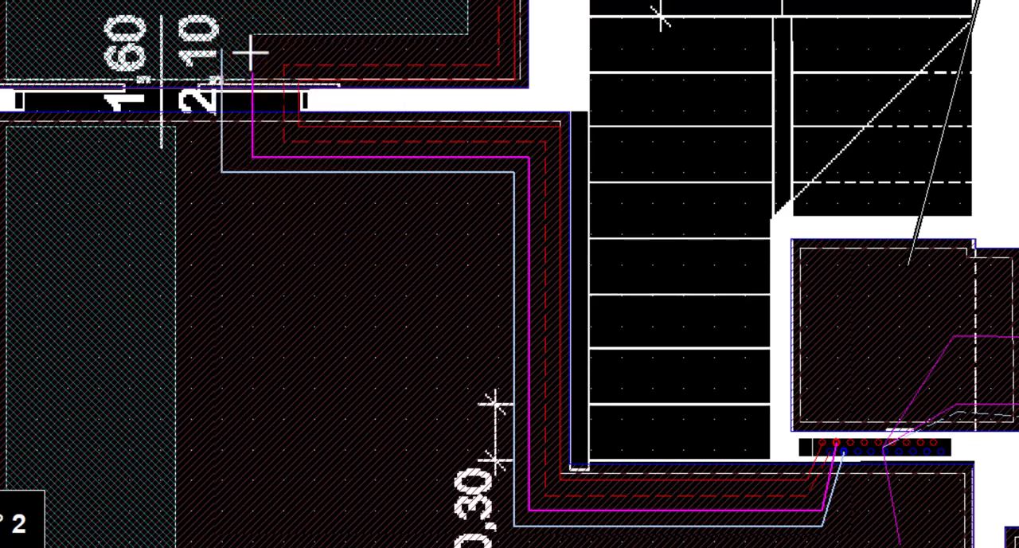
key("Escape")
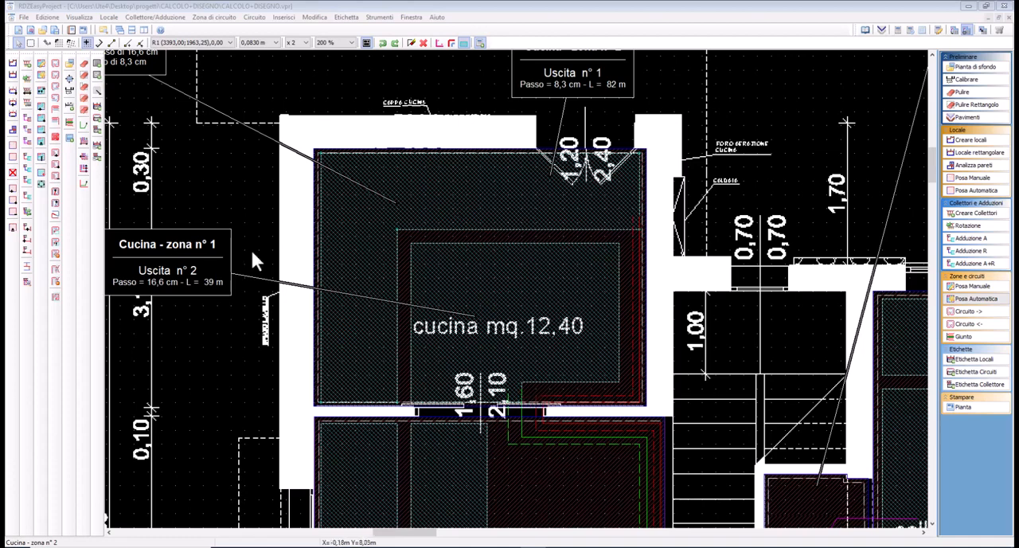
Reposition the labels of Cucina zona n° 1 and zona n° 2 outside the kitchen plan
left_click_drag(175, 282, 205, 270)
mouse_move(548, 87)
left_mouse_down()
mouse_move(533, 85)
mouse_move(541, 87)
left_mouse_up()
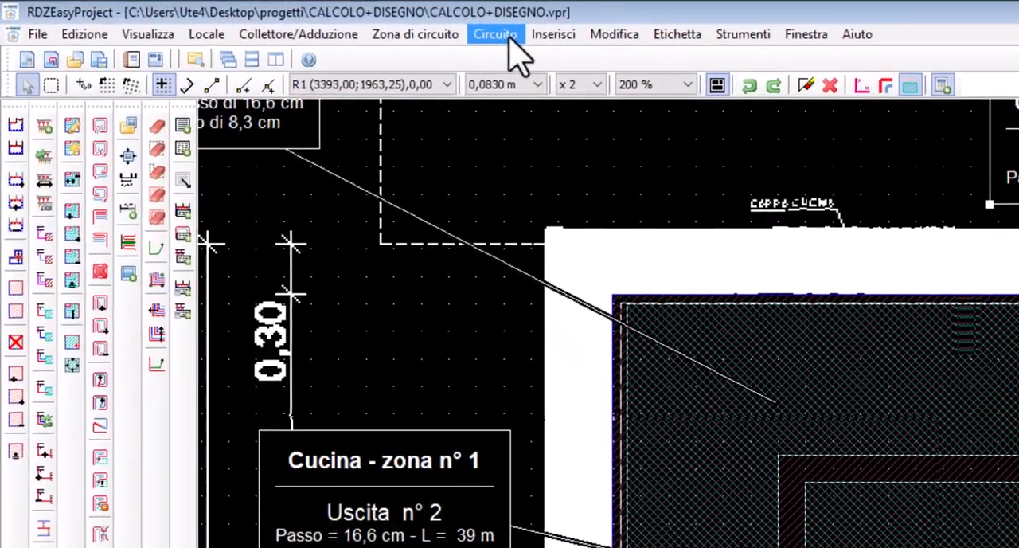
Lay a counter-clockwise spiral circuit in Cucina zona n° 1 and a spiral circuit in Cucina zona n° 2
left_click(254, 17)
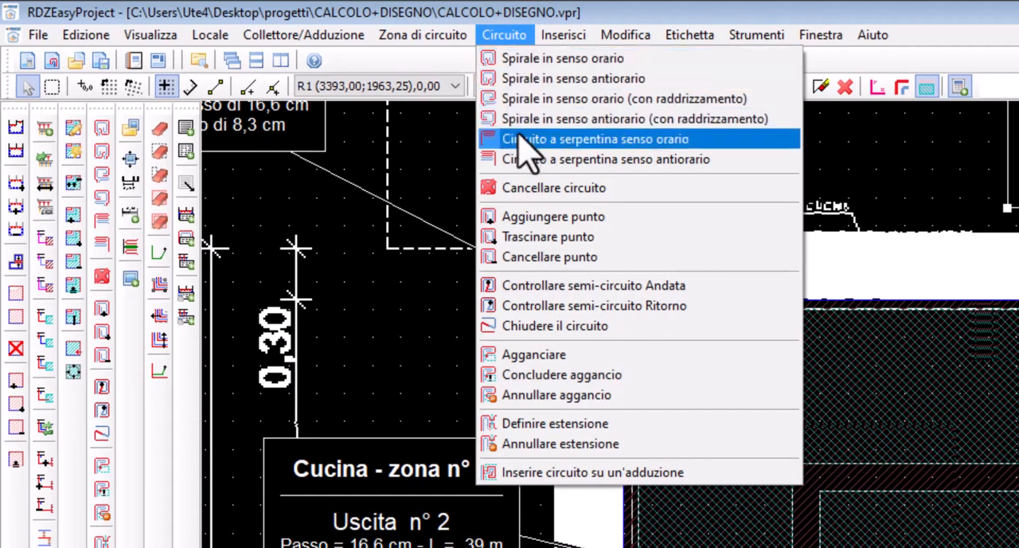
left_click(931, 49)
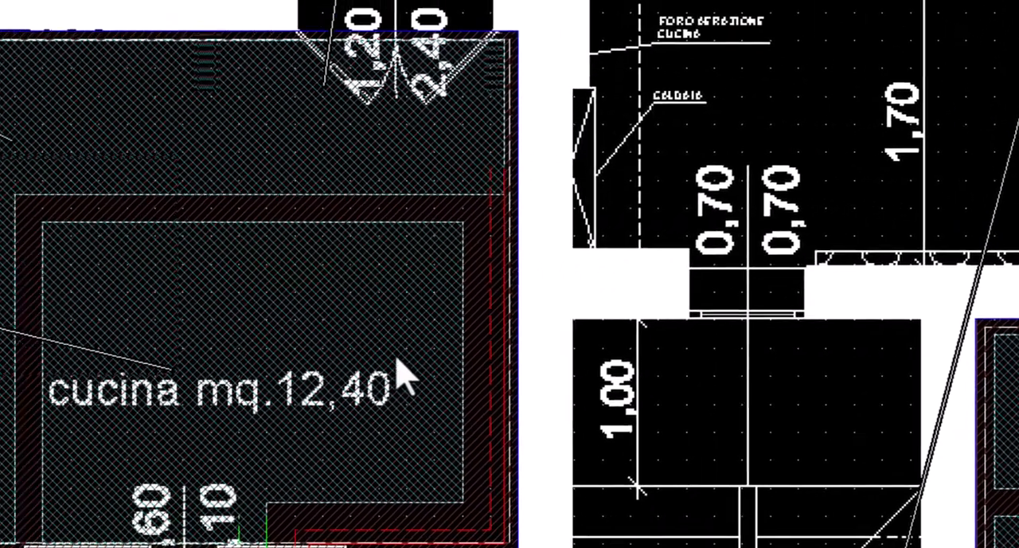
left_click(154, 340)
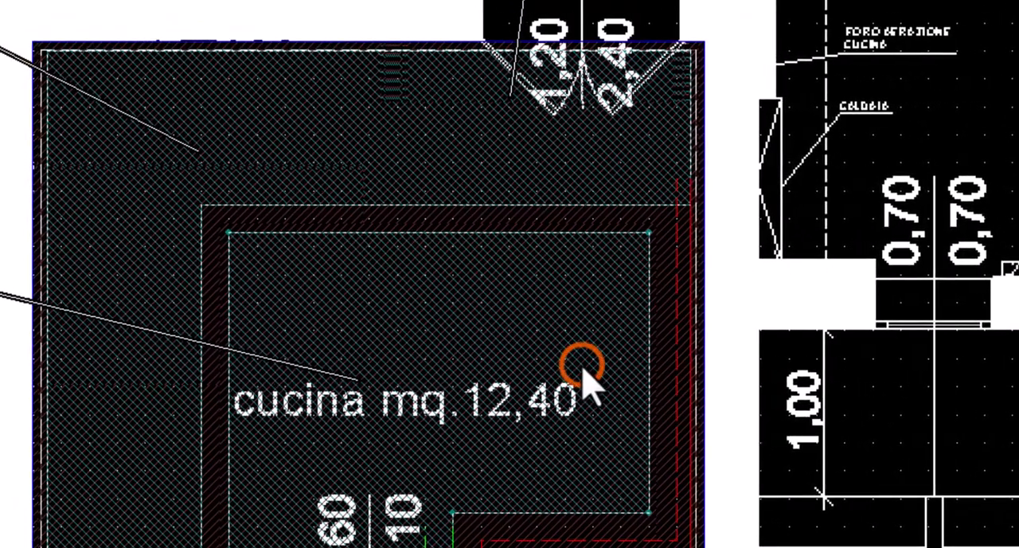
right_click(474, 371)
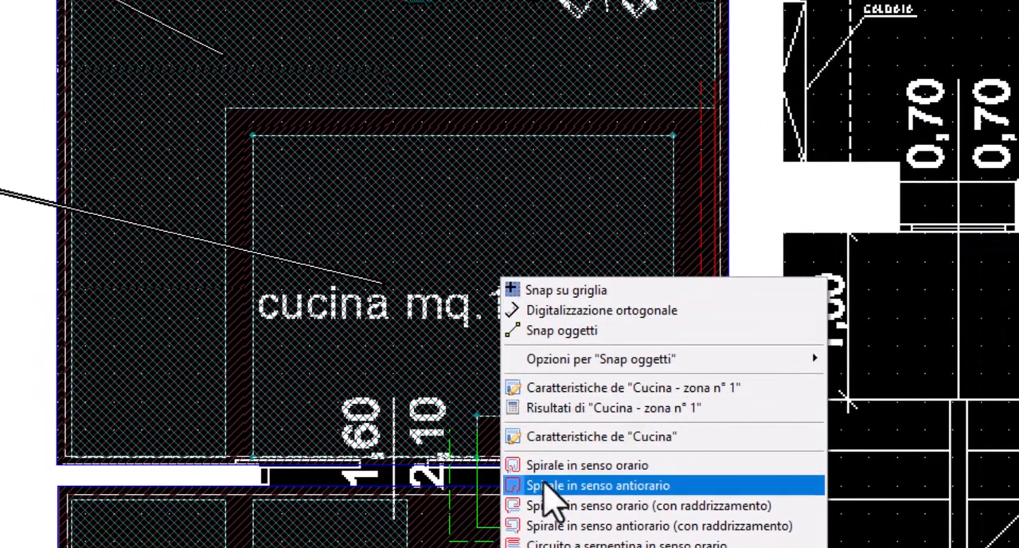
left_click(675, 121)
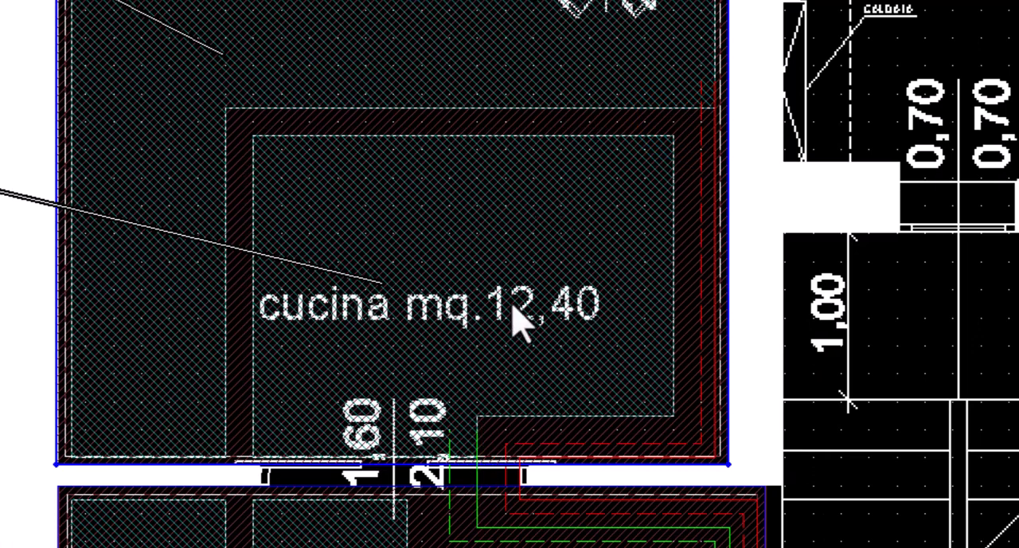
right_click(470, 360)
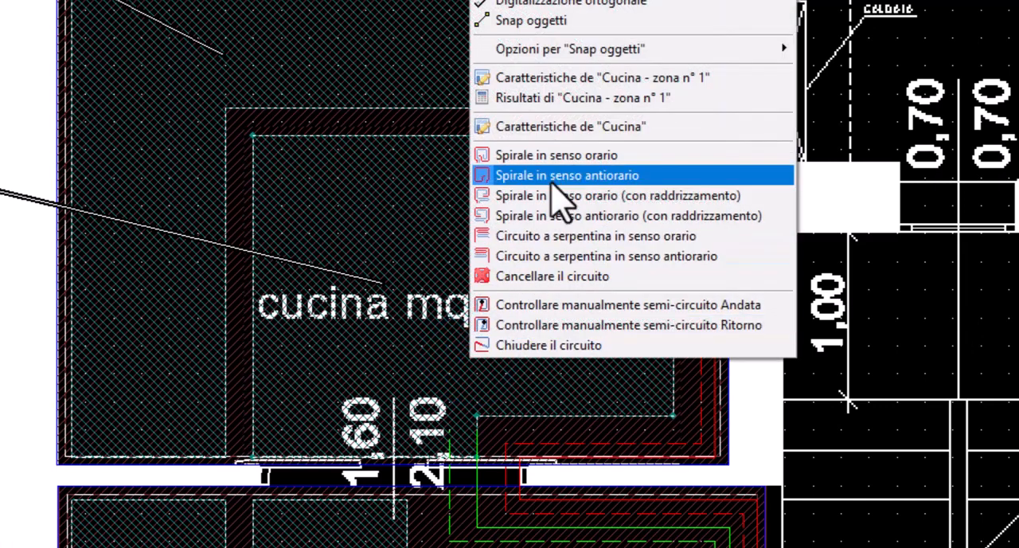
left_click(551, 180)
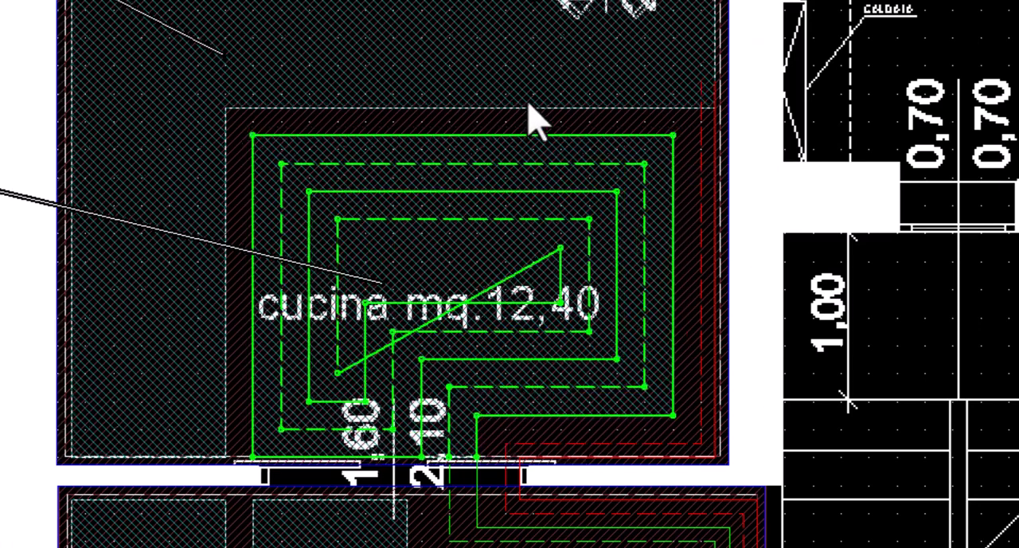
right_click(545, 35)
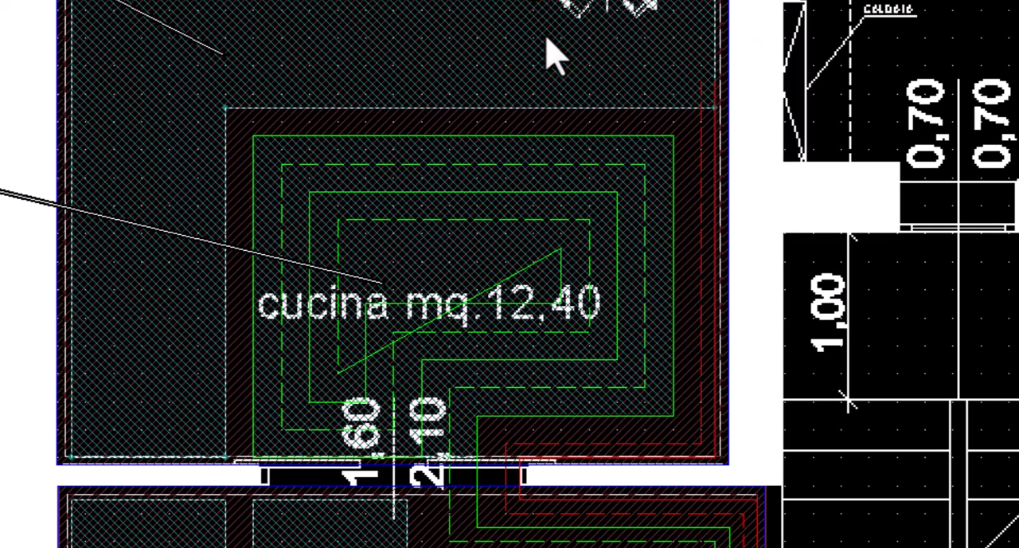
key("space")
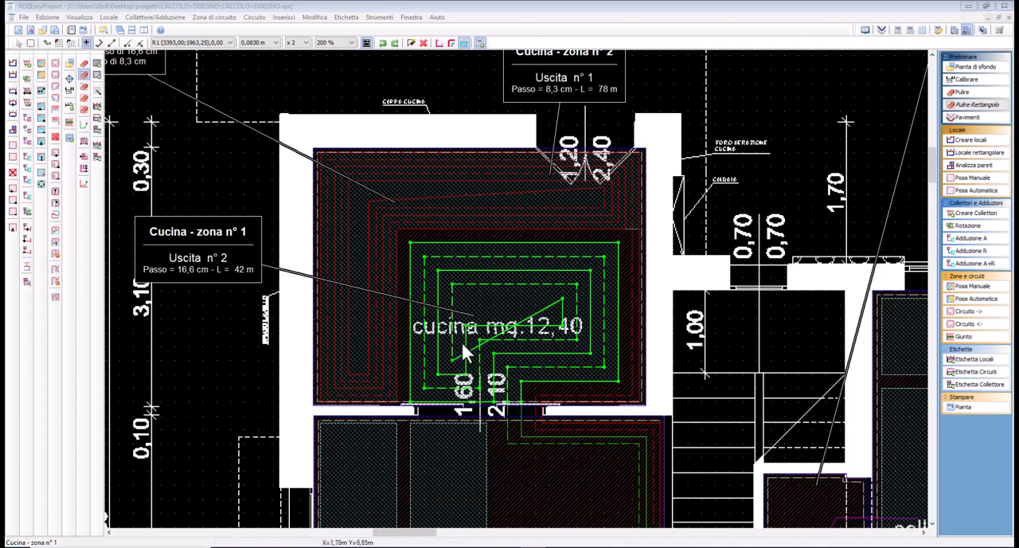
Erase the background-plan text overlapping the Cucina zona n° 1 circuit near the doorway with rectangular cleaning
left_click(984, 103)
left_click(590, 368)
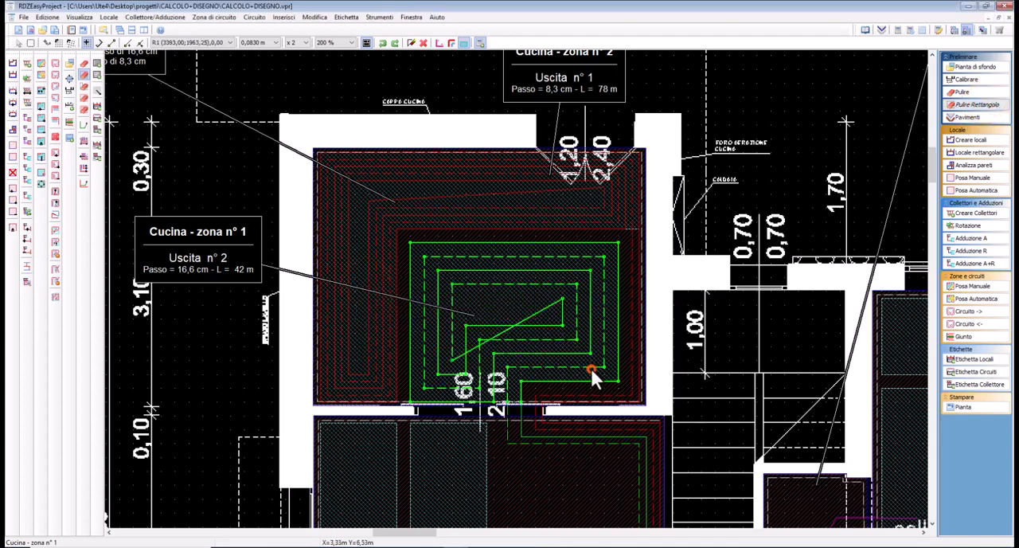
left_click(602, 384)
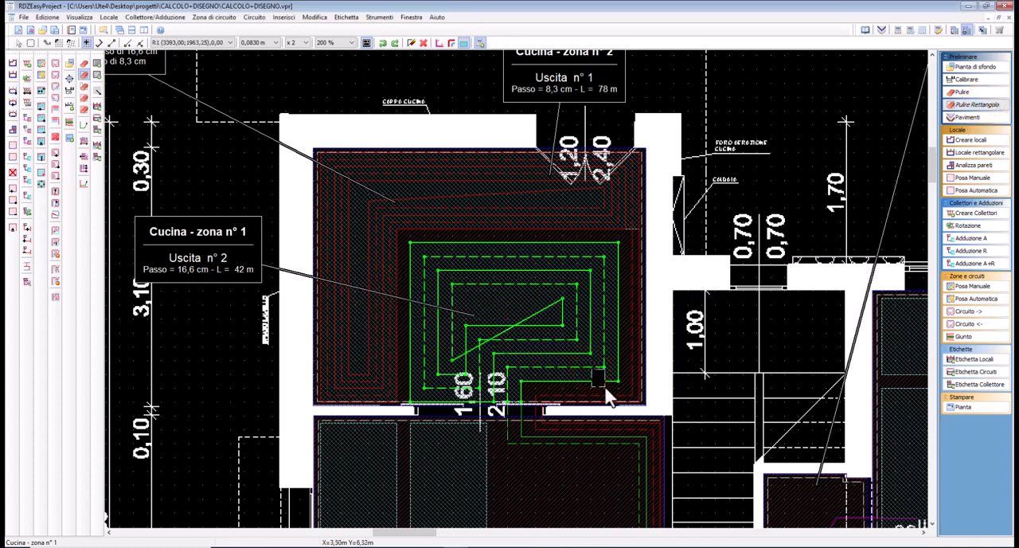
left_click(395, 417)
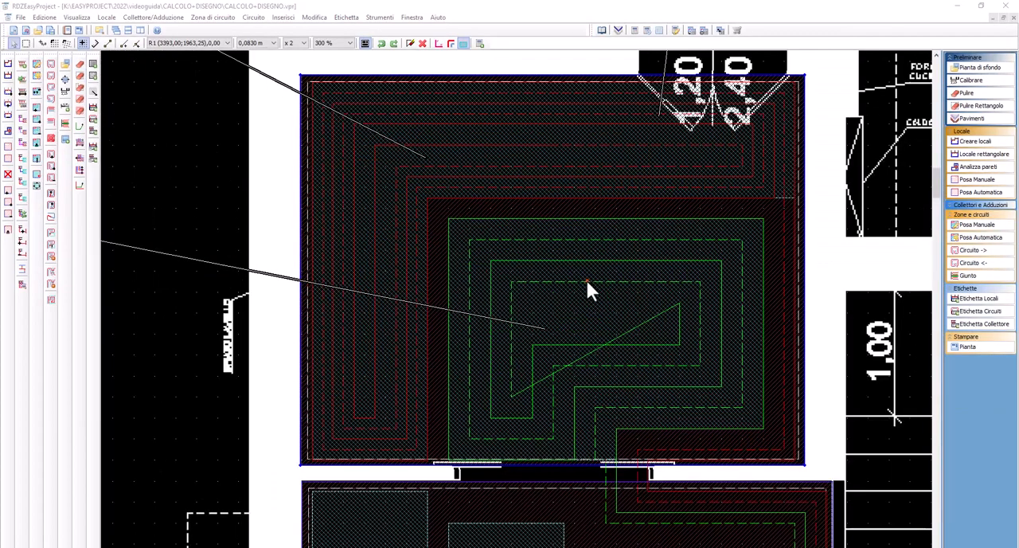
Manually reshape the inner ends of the supply and return half-circuits in Cucina zona n° 1 to replace the diagonal closing segment
left_click(586, 279)
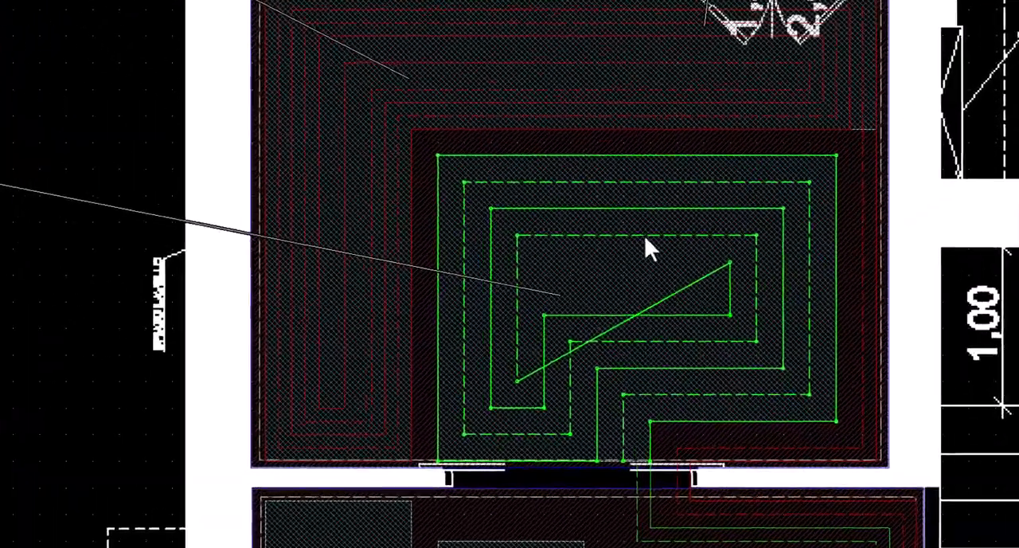
right_click(611, 281)
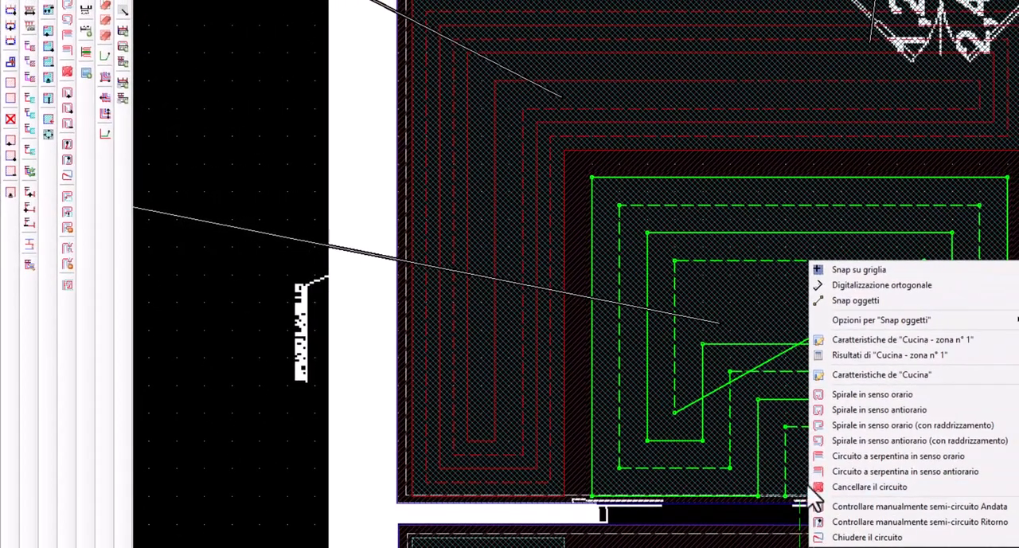
left_click(864, 507)
key("Escape")
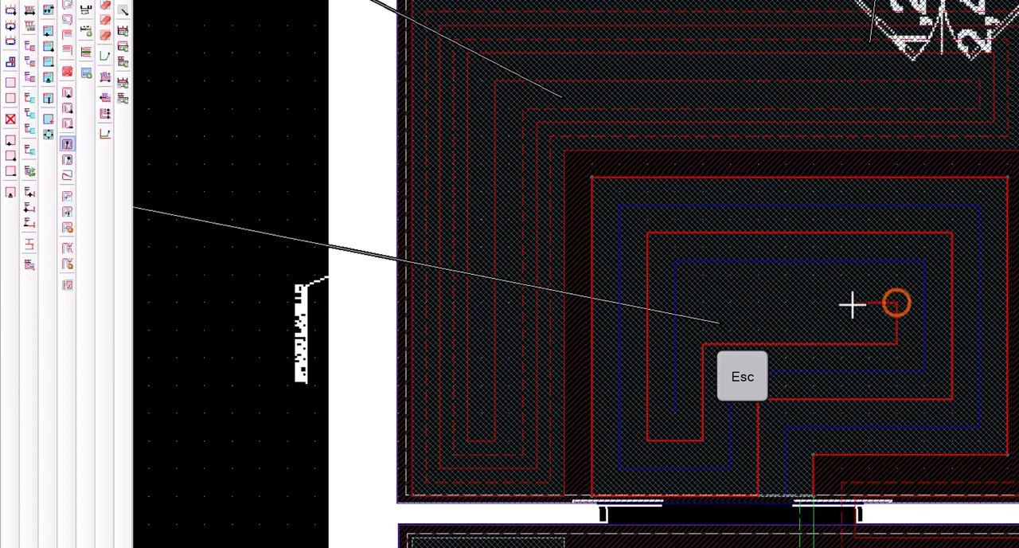
left_click(897, 302)
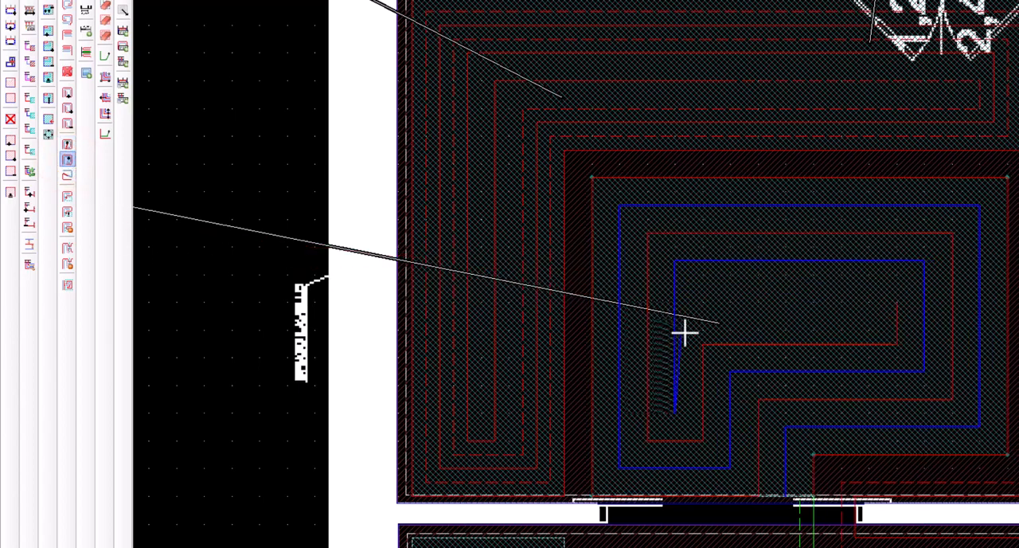
left_click(675, 304)
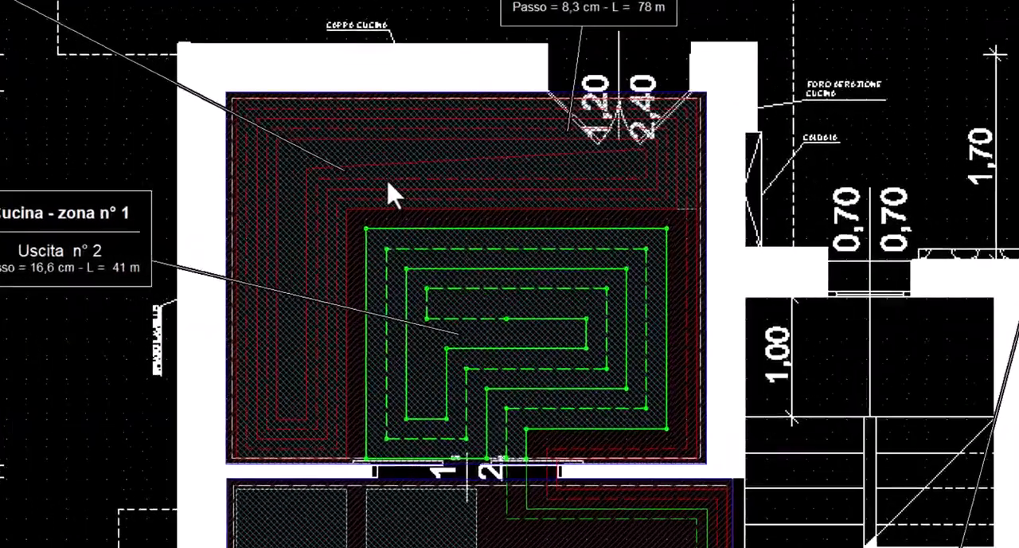
Manually reshape the inner ends of the supply and return half-circuits in Cucina zona n° 2 into a straight, parallel closing run
right_click(427, 223)
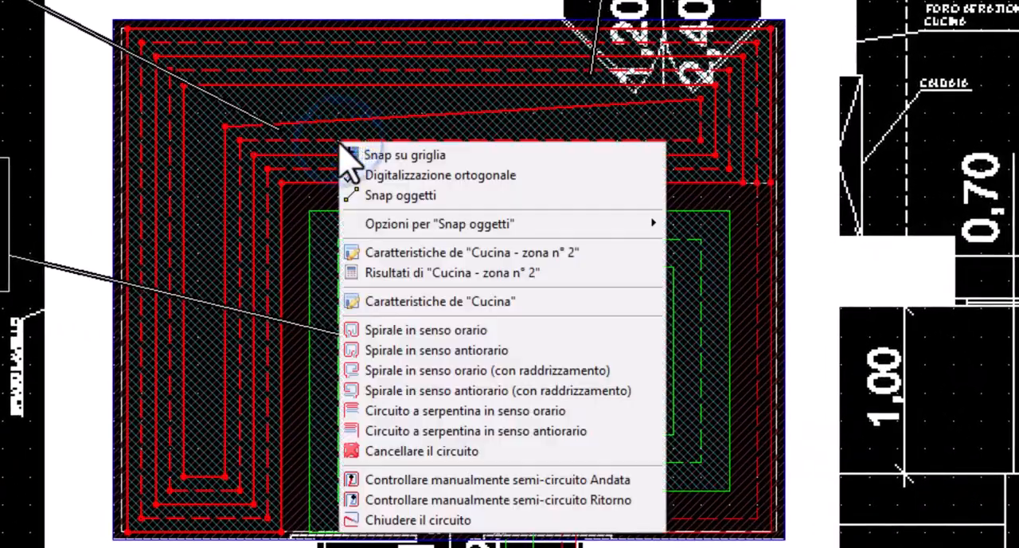
left_click(387, 480)
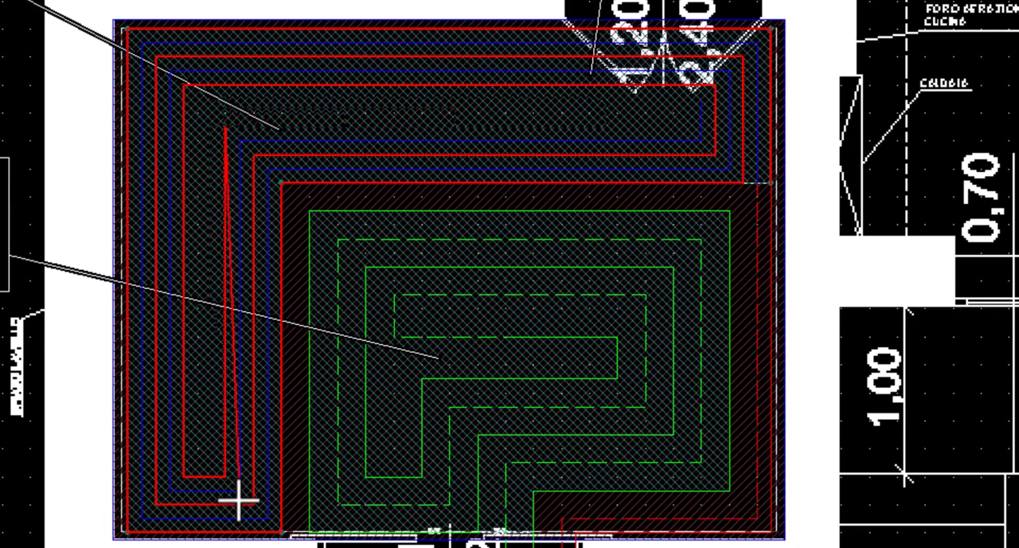
key("BackSpace")
key("BackSpace")
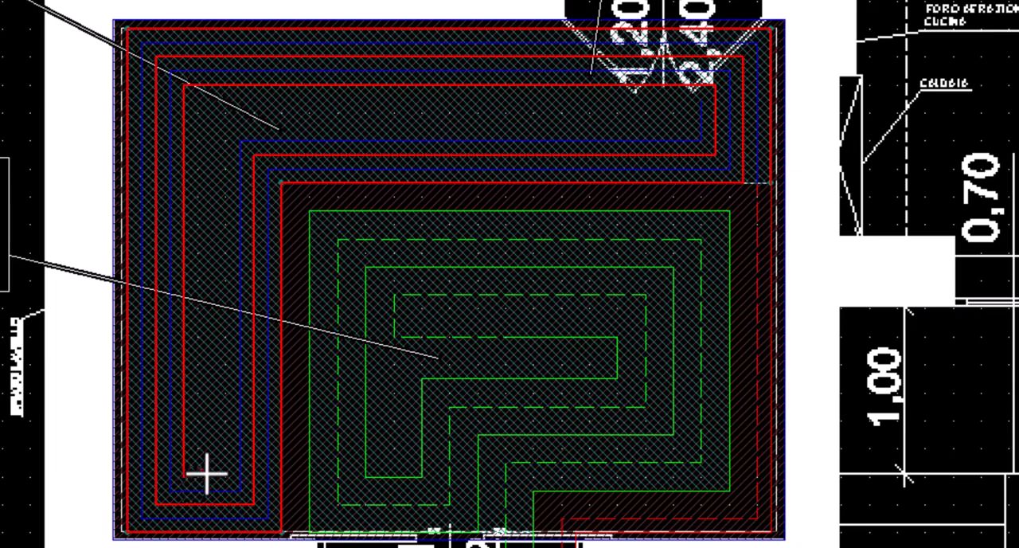
left_click(211, 476)
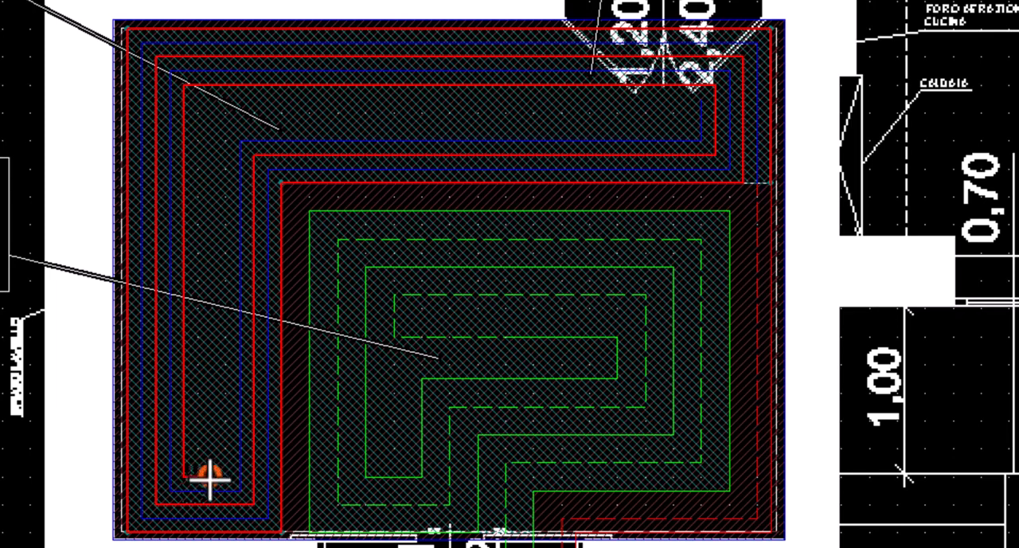
left_click(216, 115)
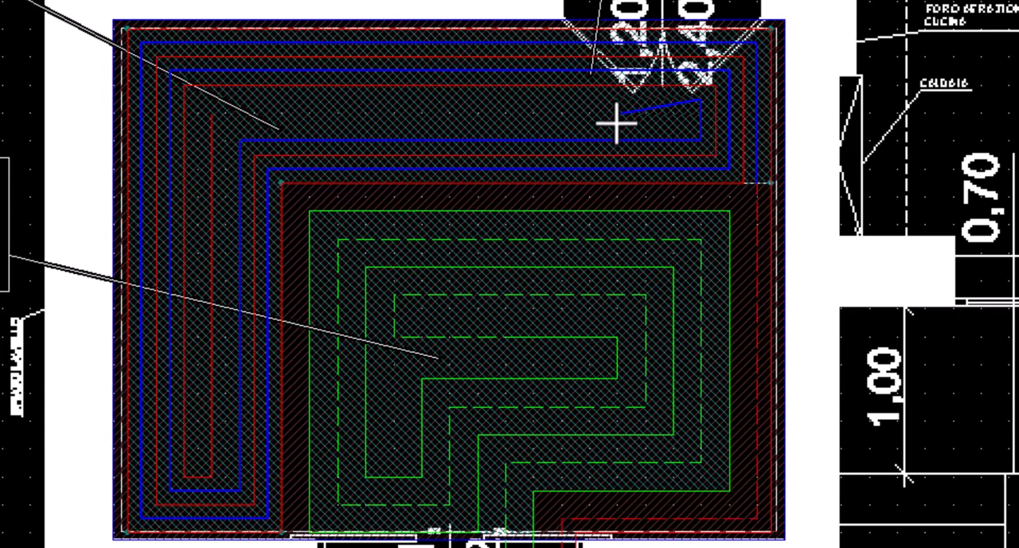
left_click(699, 113)
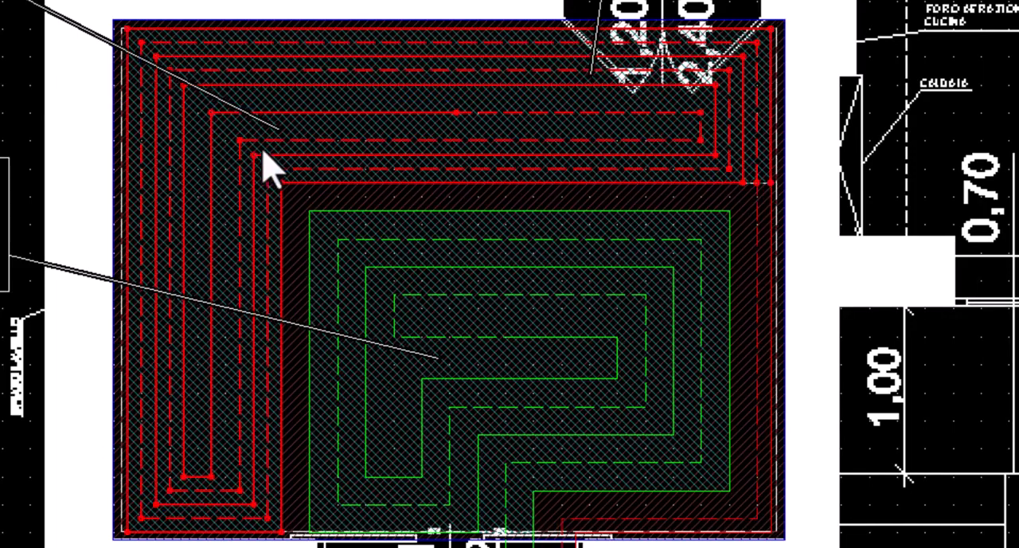
left_click(806, 107)
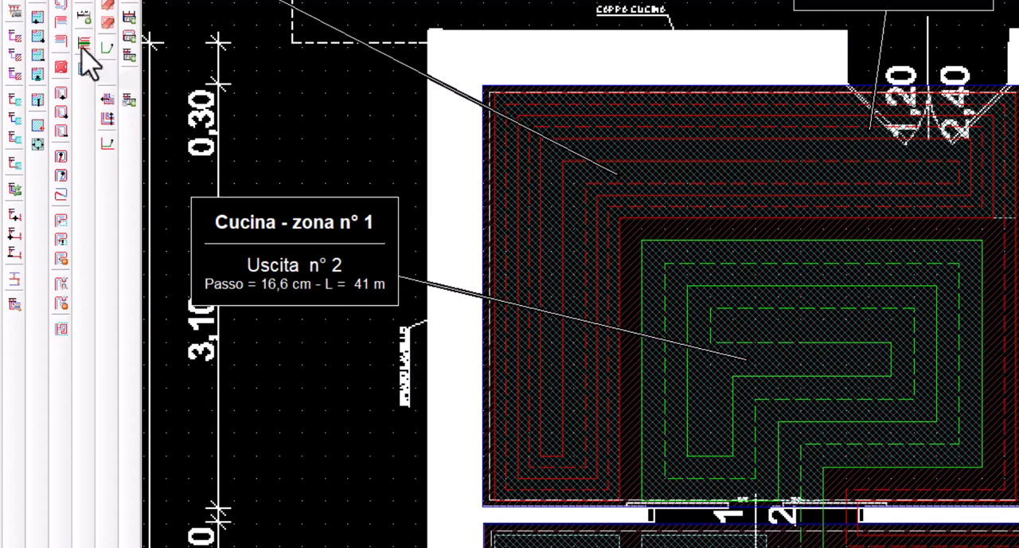
Try to shift the window-selected vertical pipe runs on the left side of Cucina zona n° 1 inward
left_click(106, 74)
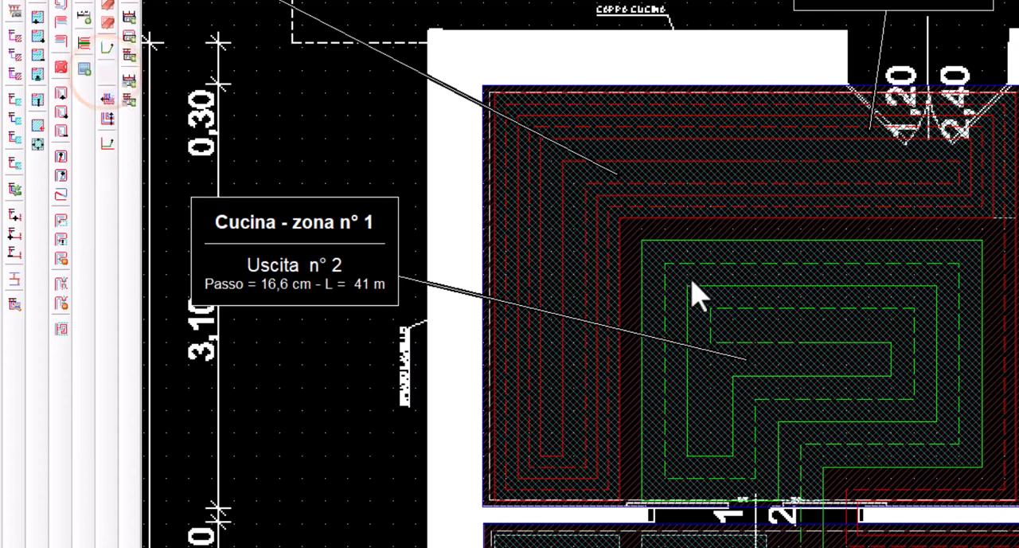
left_click(639, 234)
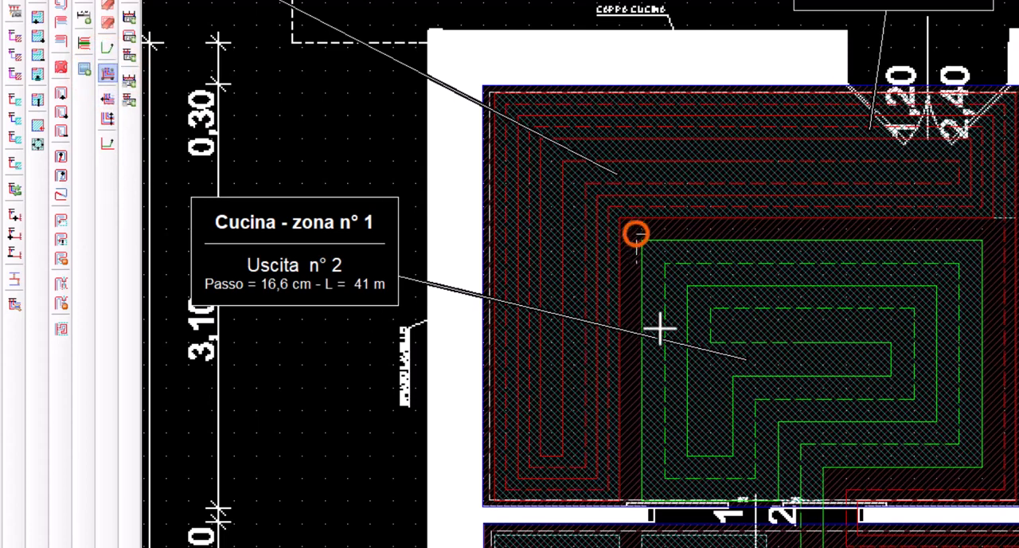
left_click(702, 504)
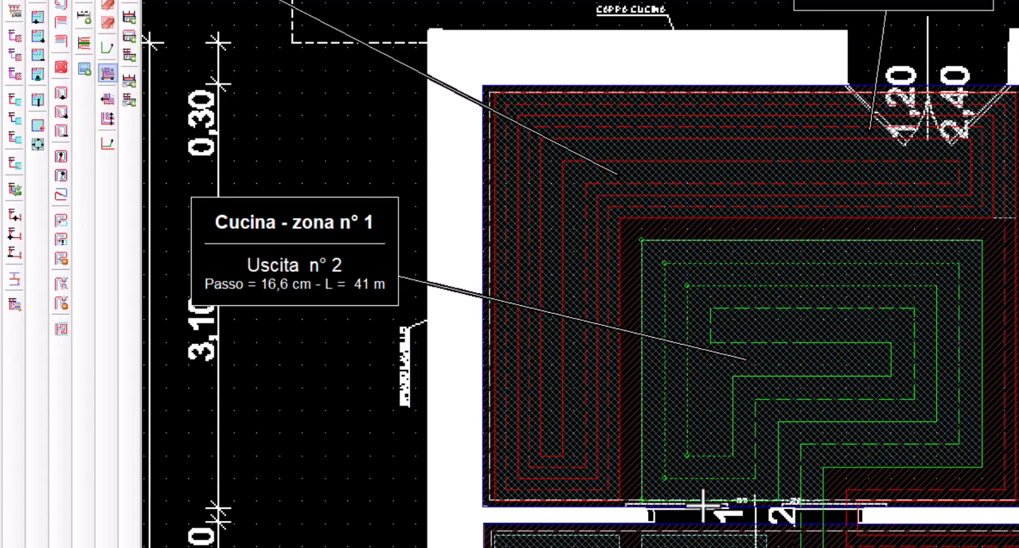
left_click(628, 232)
left_click(698, 517)
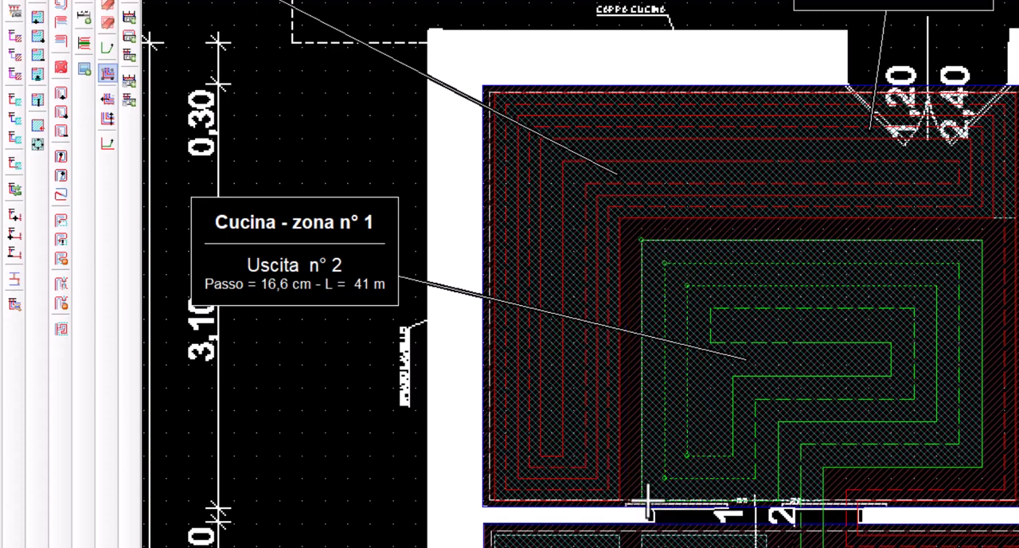
left_click(104, 101)
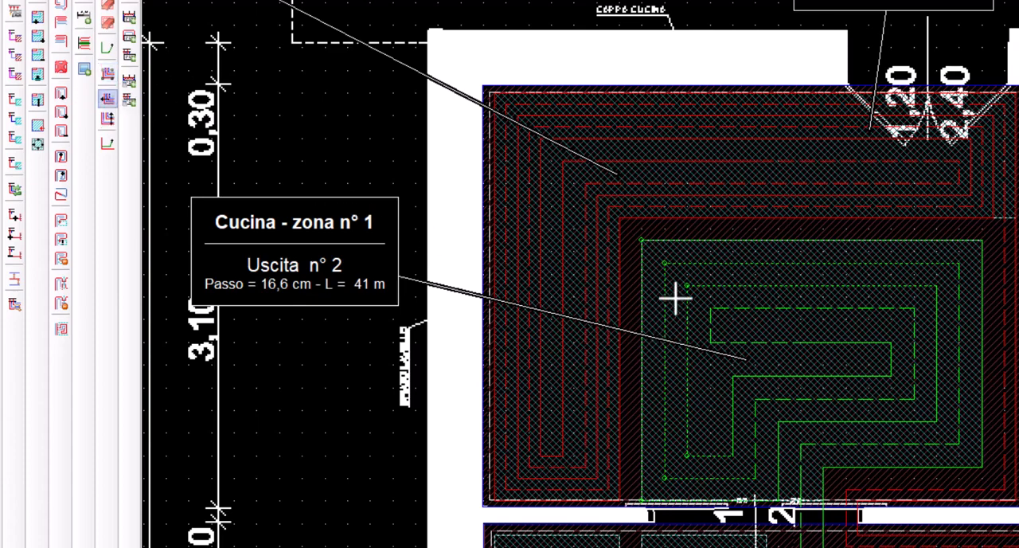
left_click(679, 231)
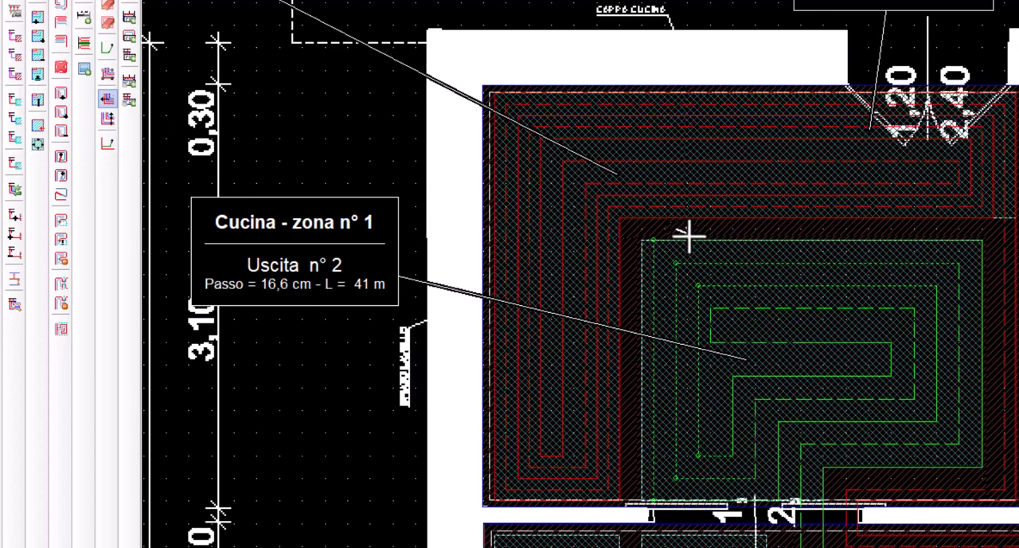
left_click(107, 105)
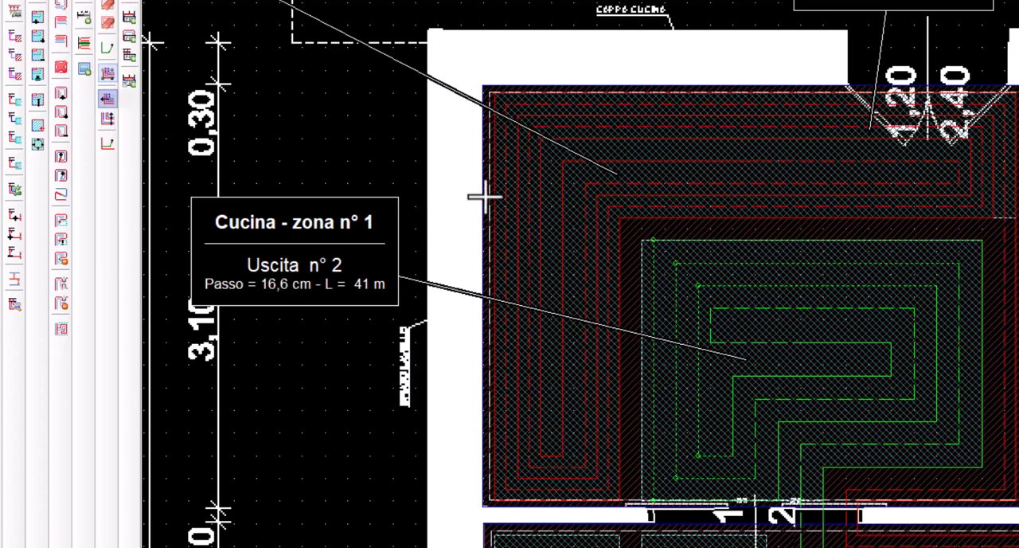
left_click(652, 230)
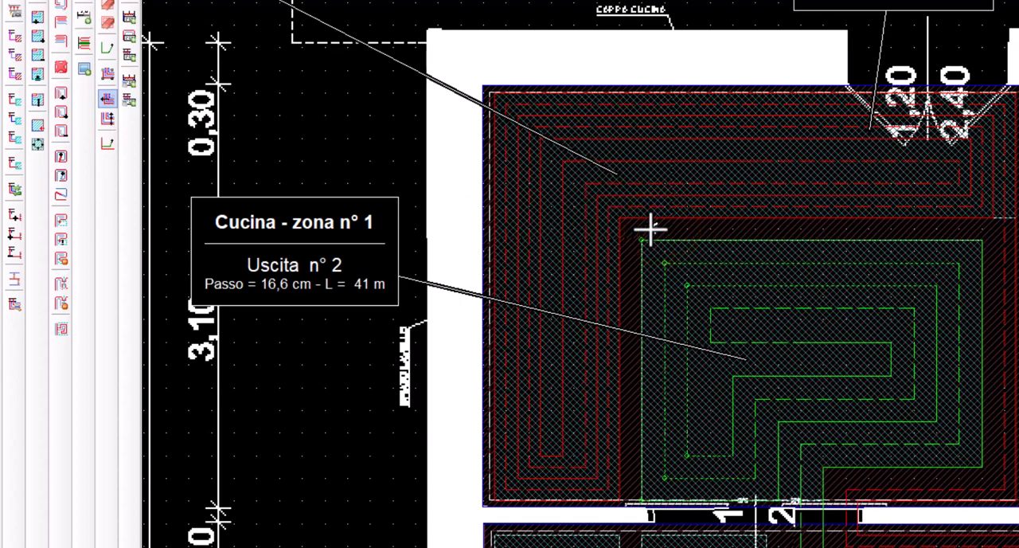
right_click(661, 237)
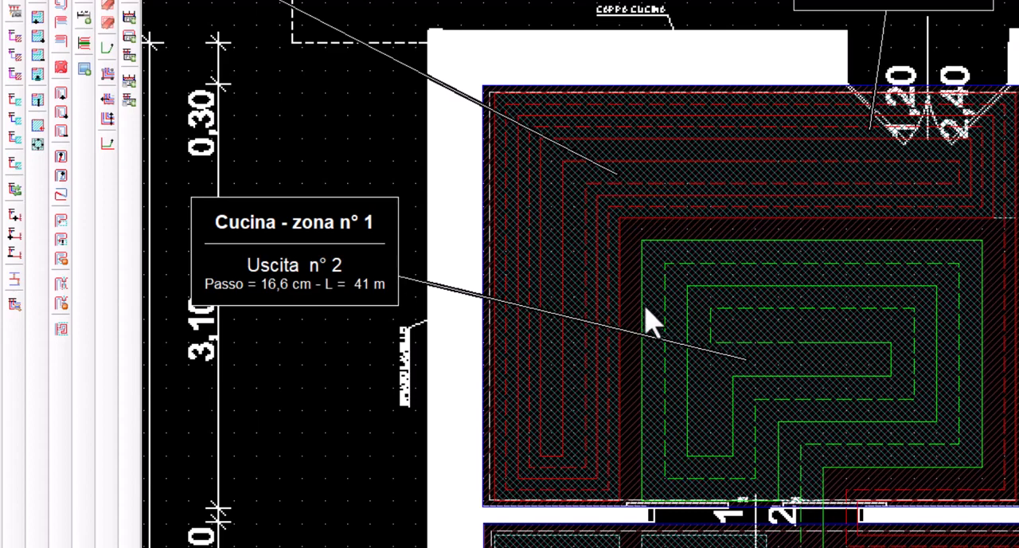
Respace the vertical pipe runs on the left side of Cucina zona n° 1 toward the outer run at a 0,0830 m laying pitch
left_click(105, 74)
left_click(634, 230)
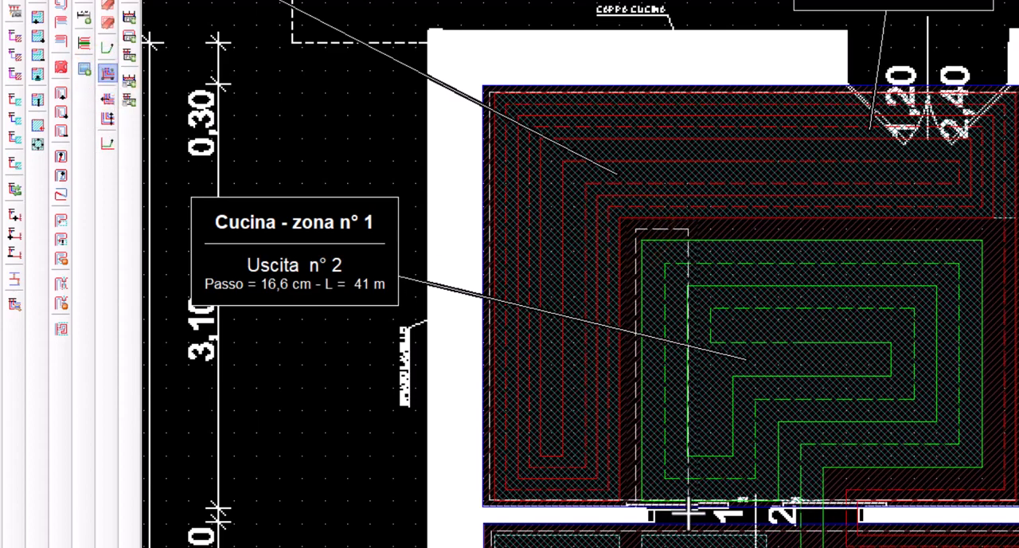
left_click(694, 512)
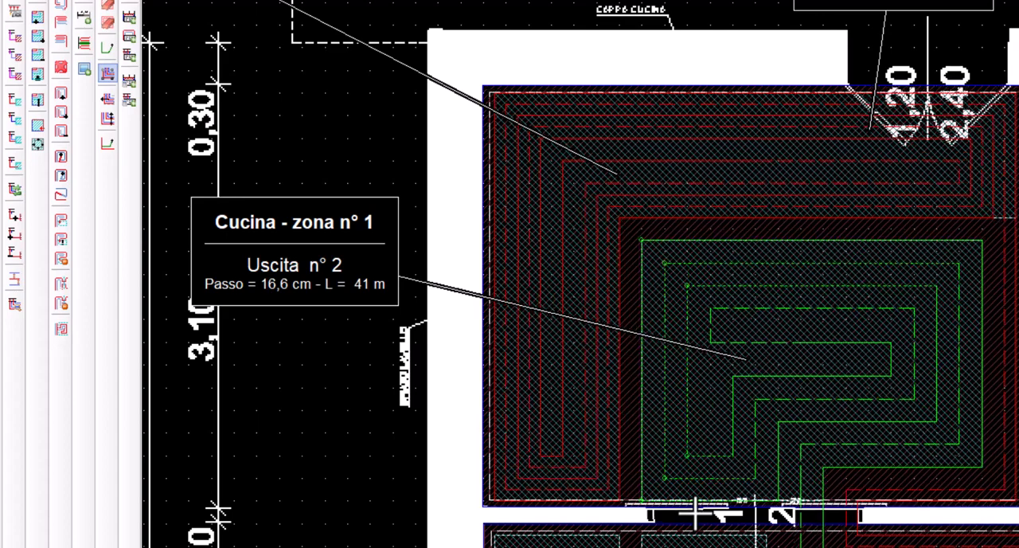
left_click(107, 117)
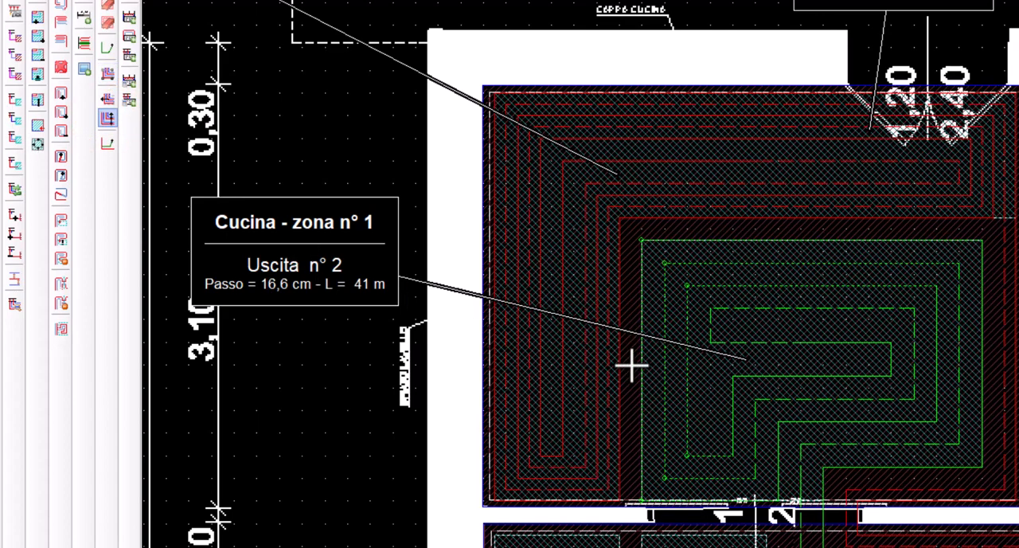
left_click(696, 364)
left_click(837, 309)
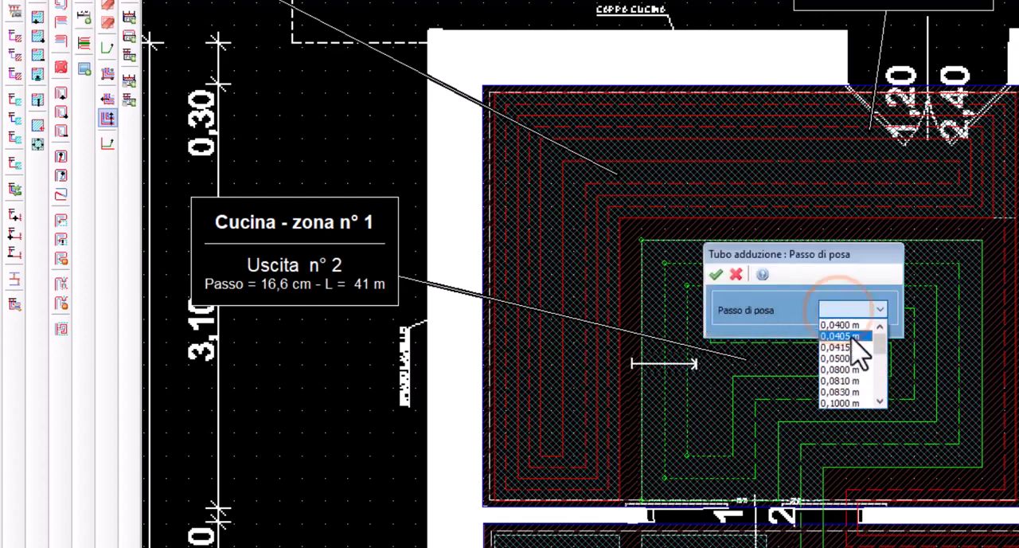
left_click(840, 392)
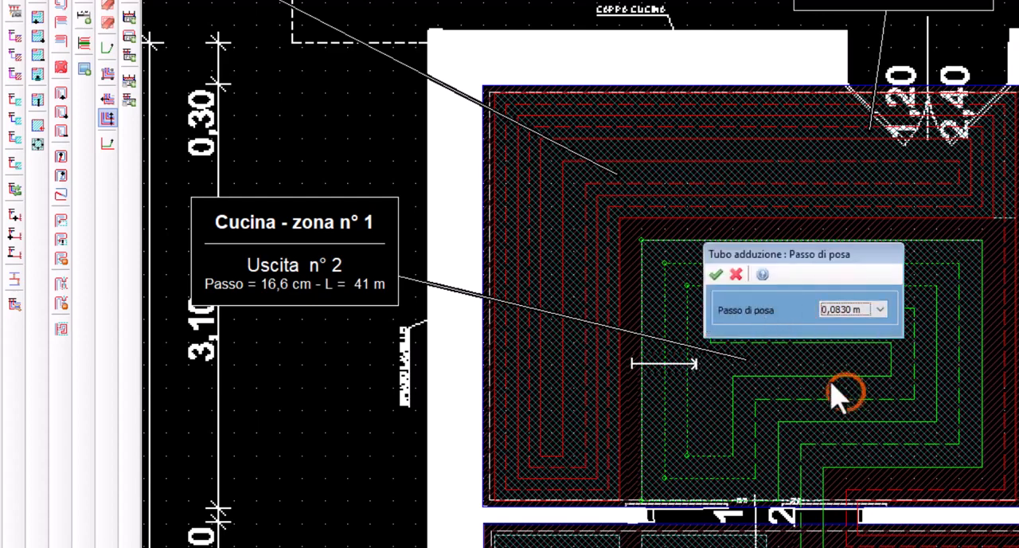
left_click(715, 274)
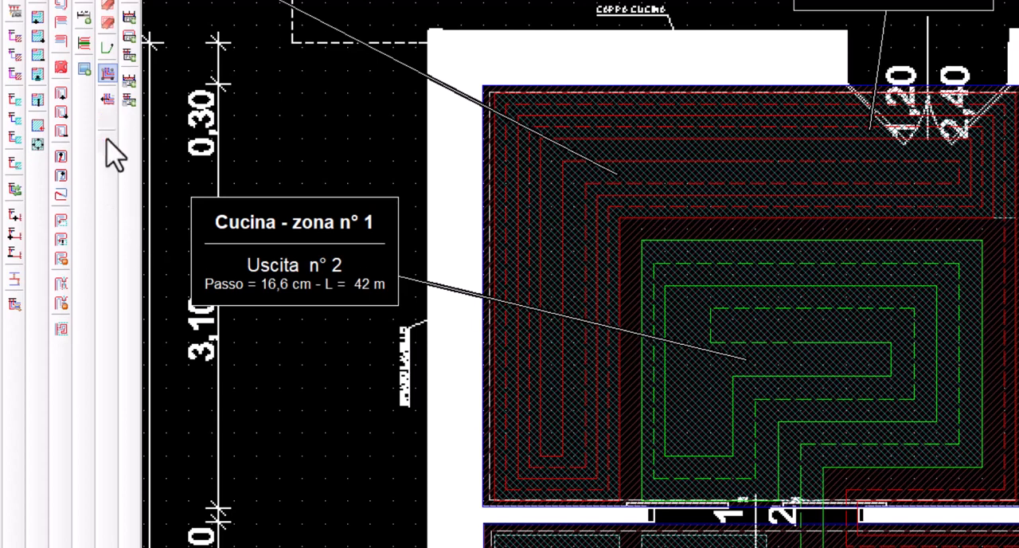
Reroute the inner dashed return pipe of Cucina zona n° 1 down and back up through the widened left-side gap
left_click(108, 145)
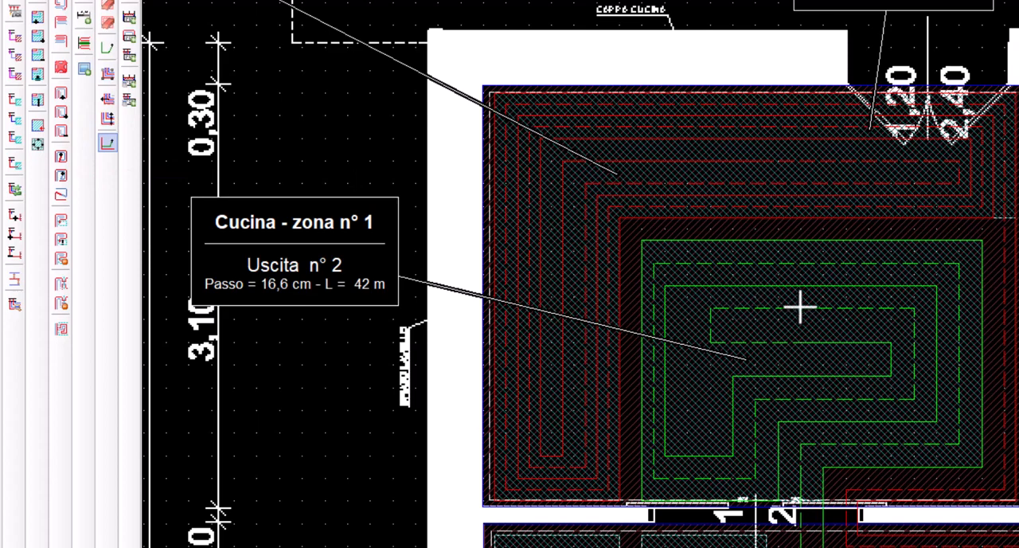
left_click(687, 307)
left_click(686, 432)
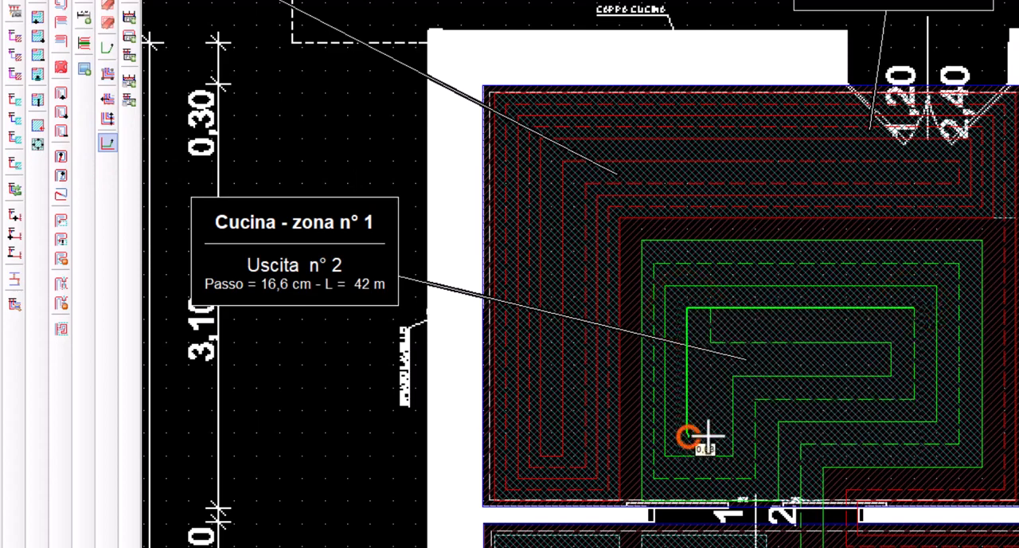
left_click(717, 432)
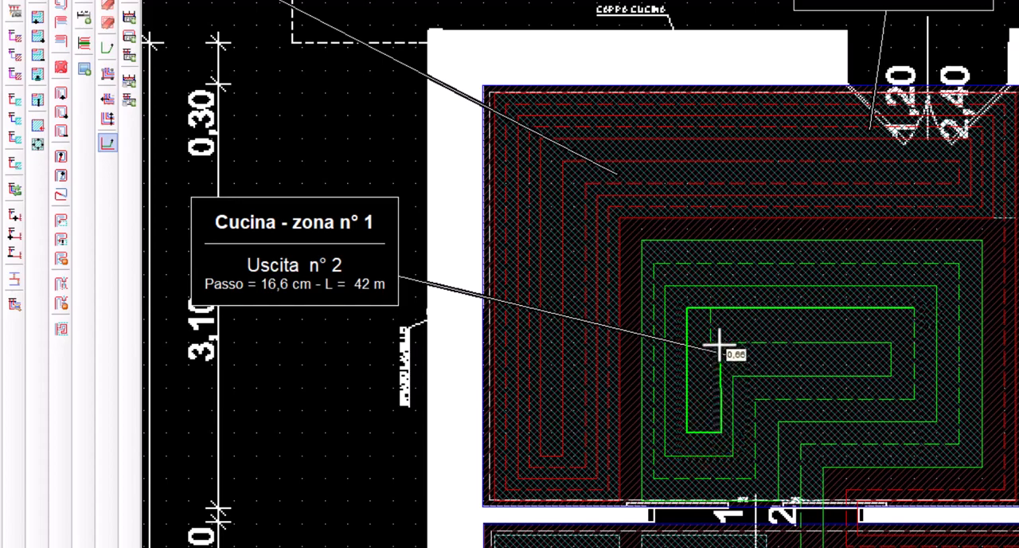
left_click(719, 345)
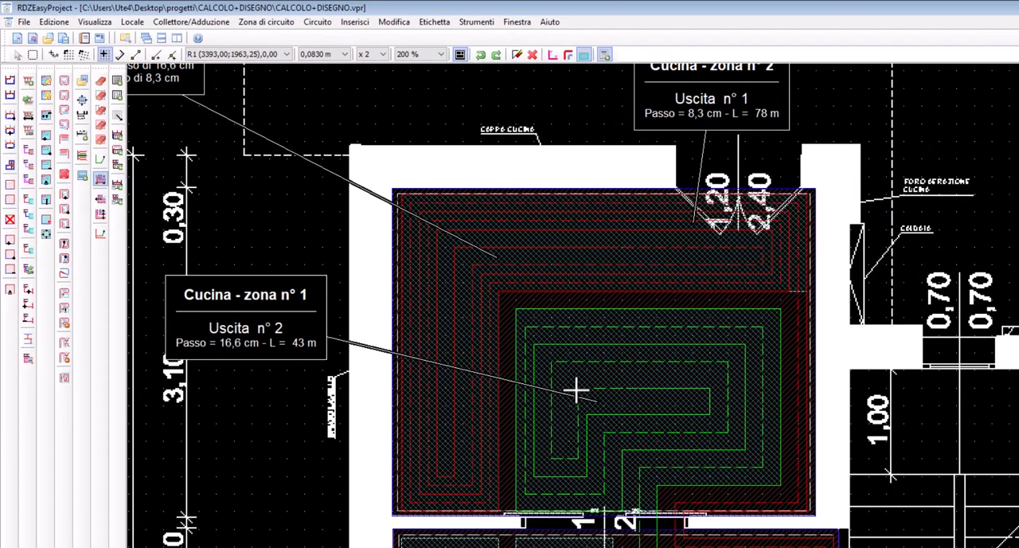
Preview the kitchen circuits with rounded bends and restore the square-corner display
left_click(567, 55)
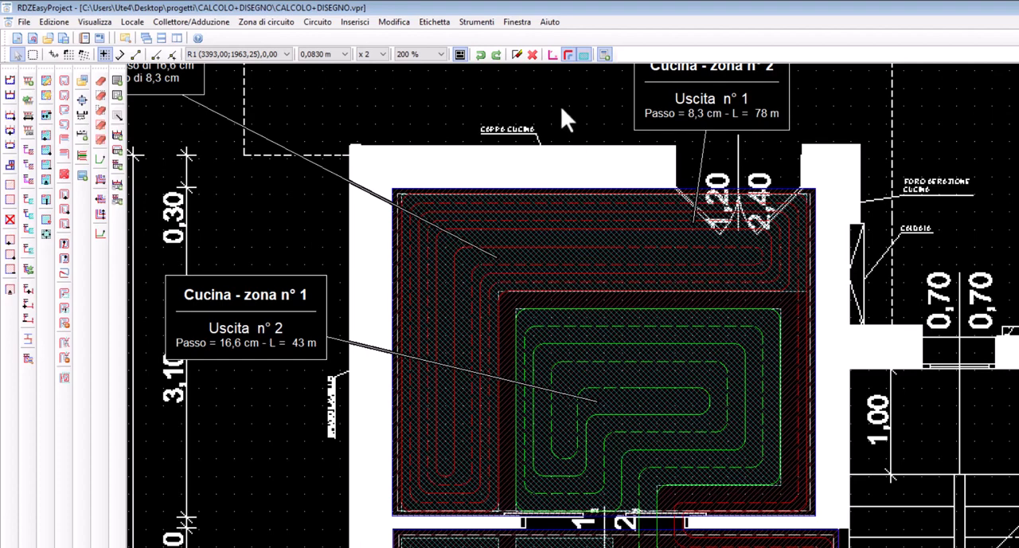
left_click(564, 61)
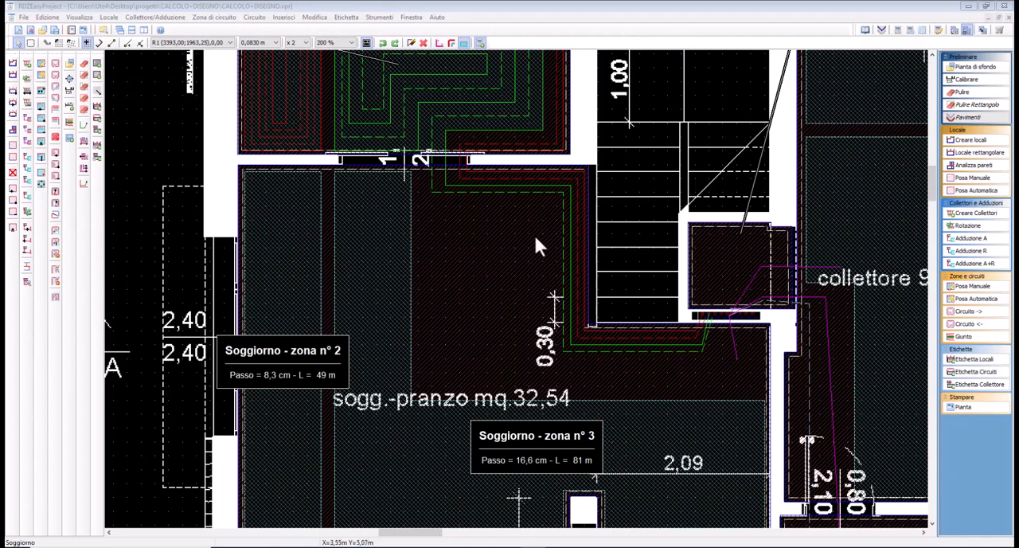
left_click(553, 35)
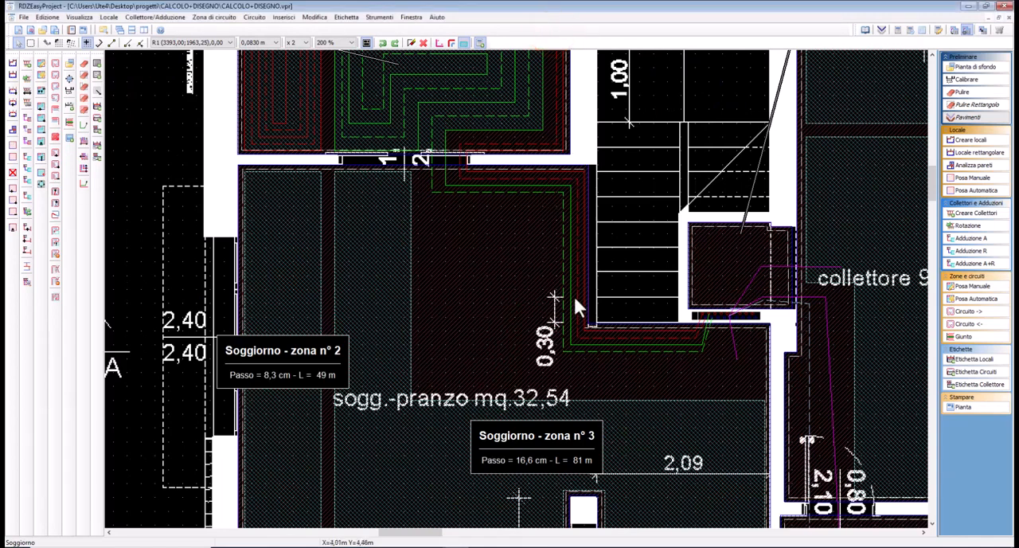
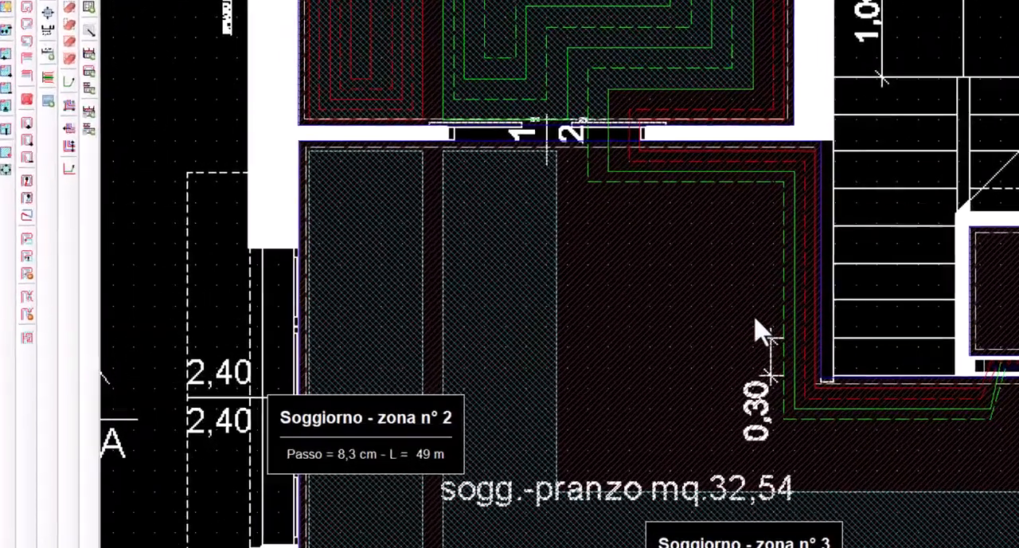
Set the laying spacing of the feed pipes running along the living room's staircase wall to 0,1660 m
left_click(555, 307)
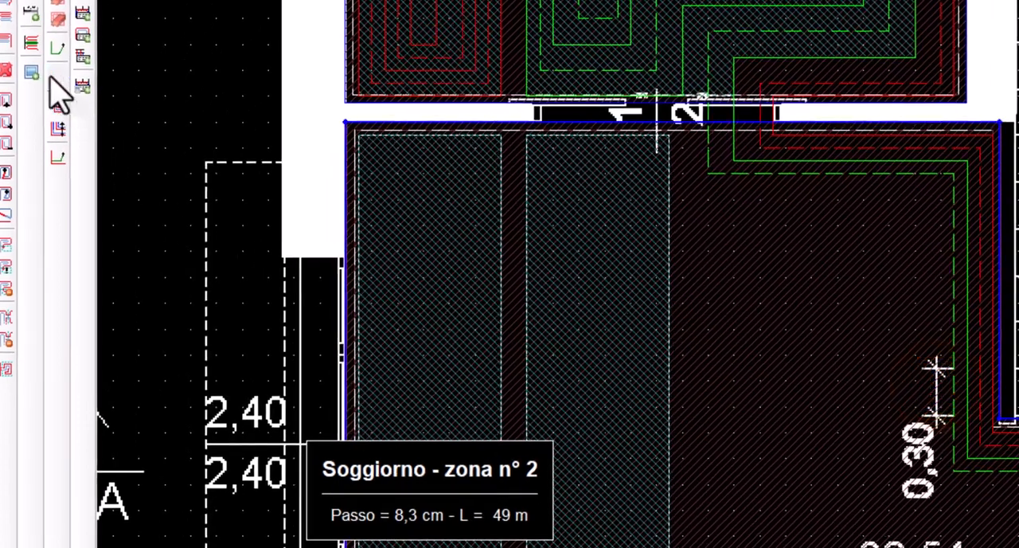
left_click(57, 77)
left_click(928, 484)
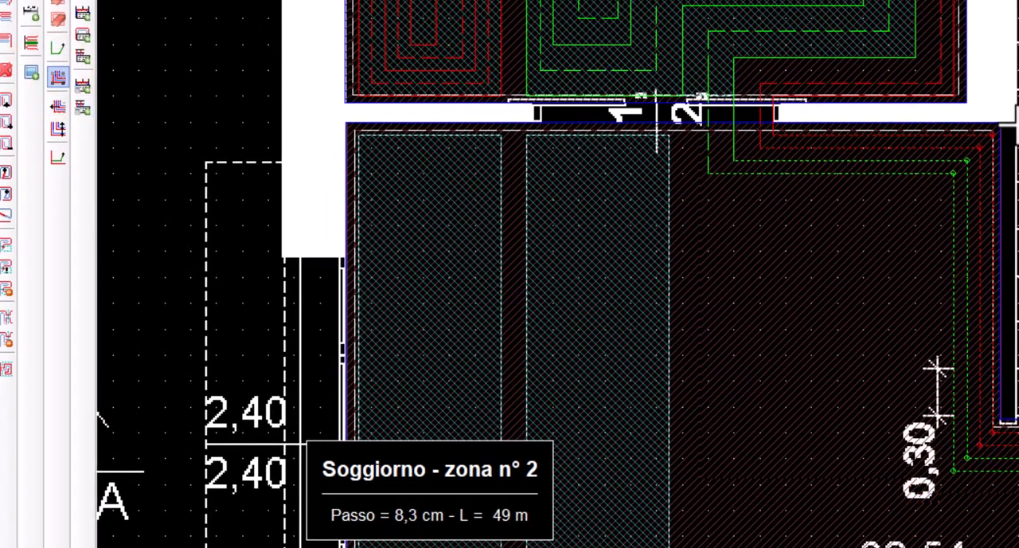
left_click(56, 128)
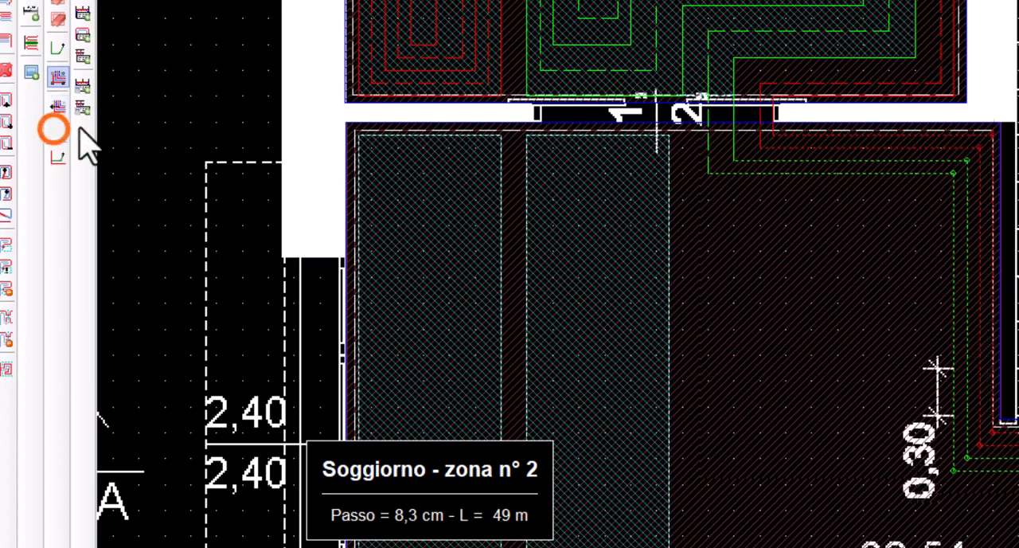
left_click(999, 310)
left_click(906, 310)
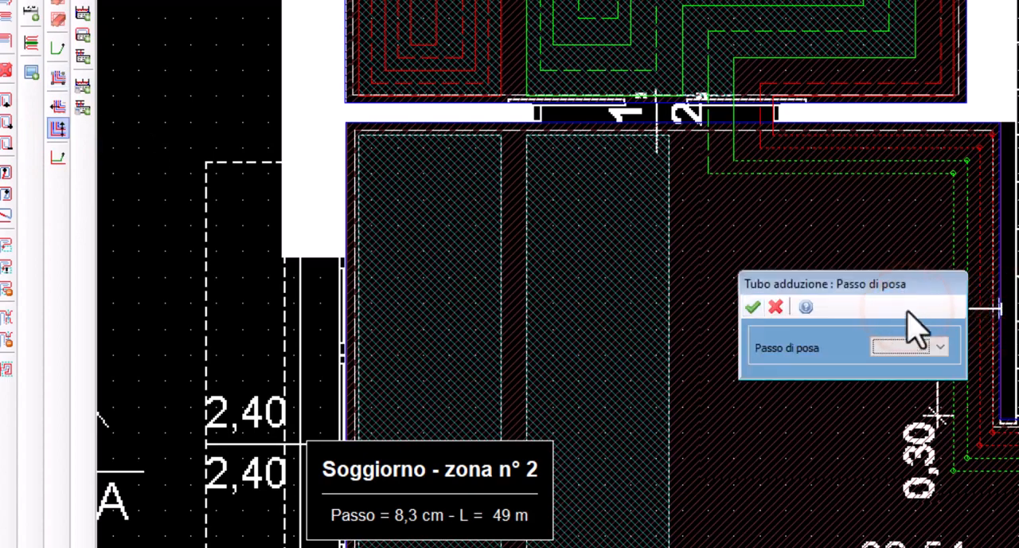
left_click(940, 345)
scroll(915, 433, "down", 2)
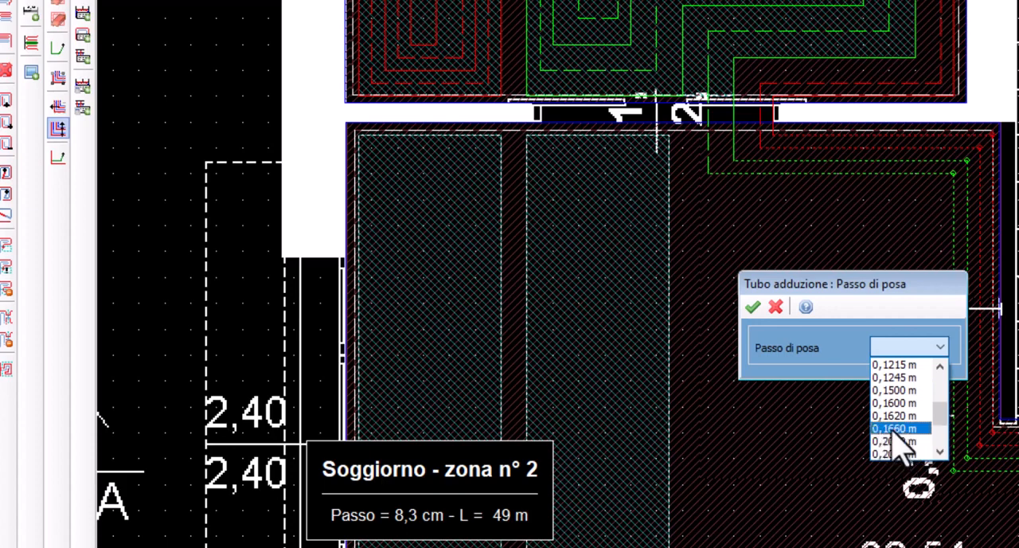
left_click(894, 429)
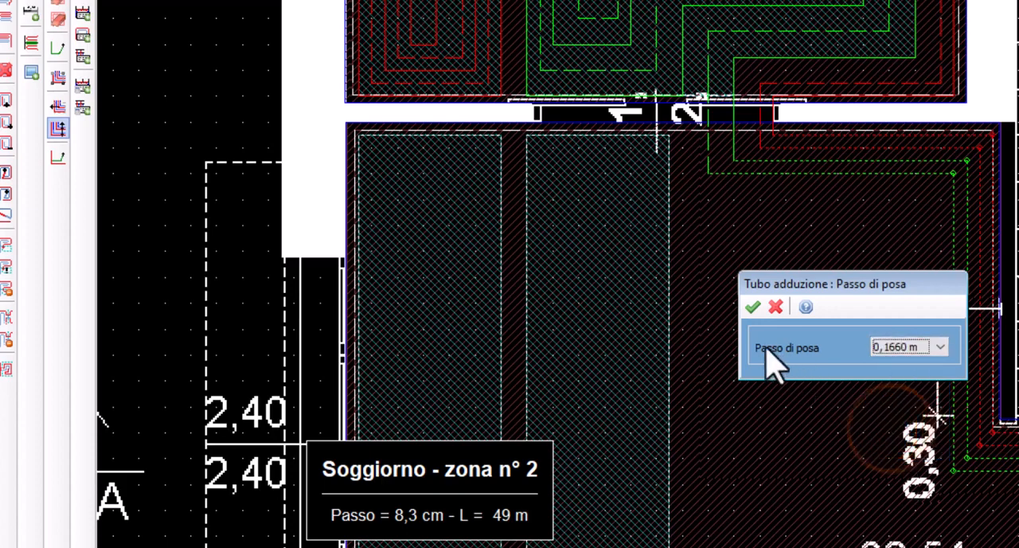
left_click(752, 307)
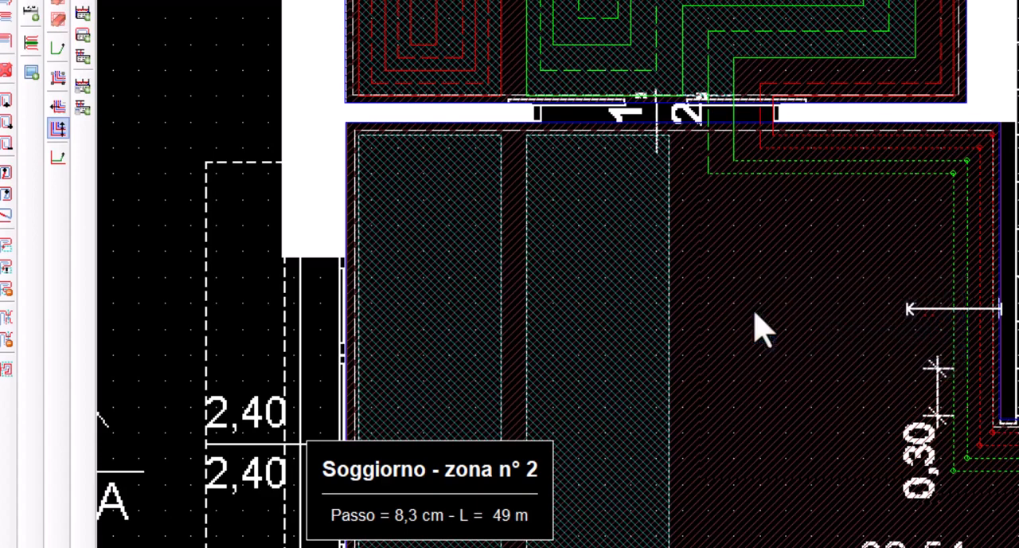
left_click(999, 311)
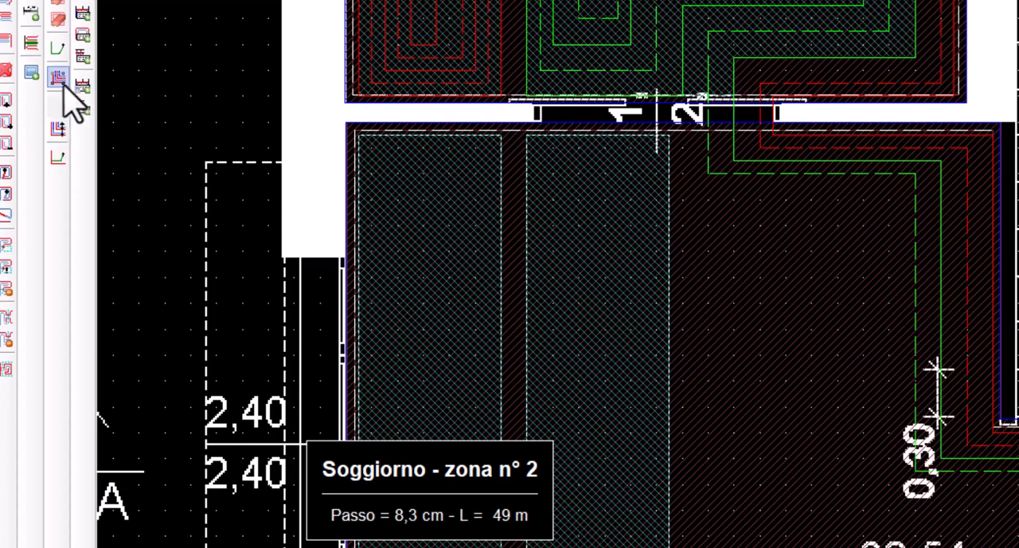
Reroute the dashed green pipe in the living room closer to the staircase wall, from below the doorway down to the lower bend
left_click(58, 159)
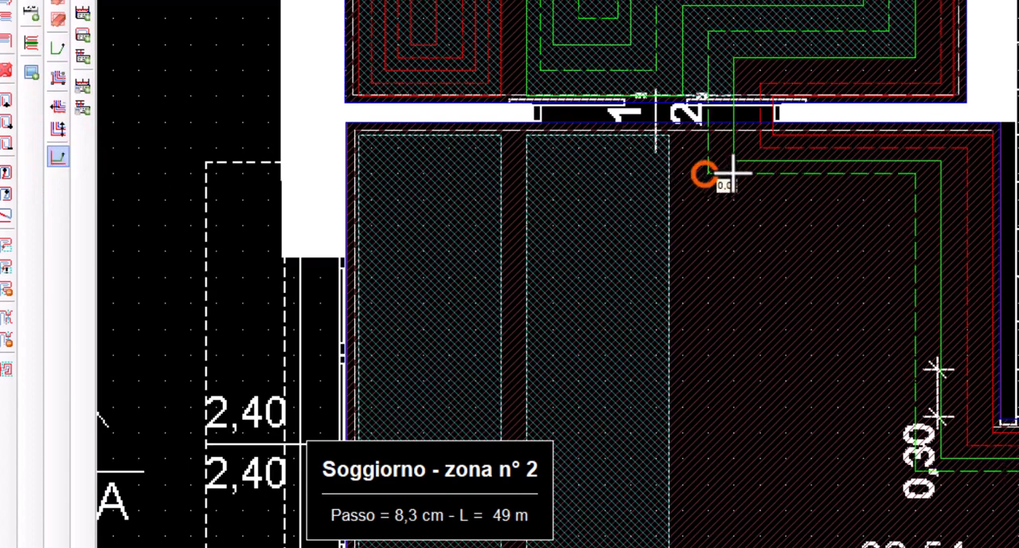
left_click(707, 172)
left_click(926, 173)
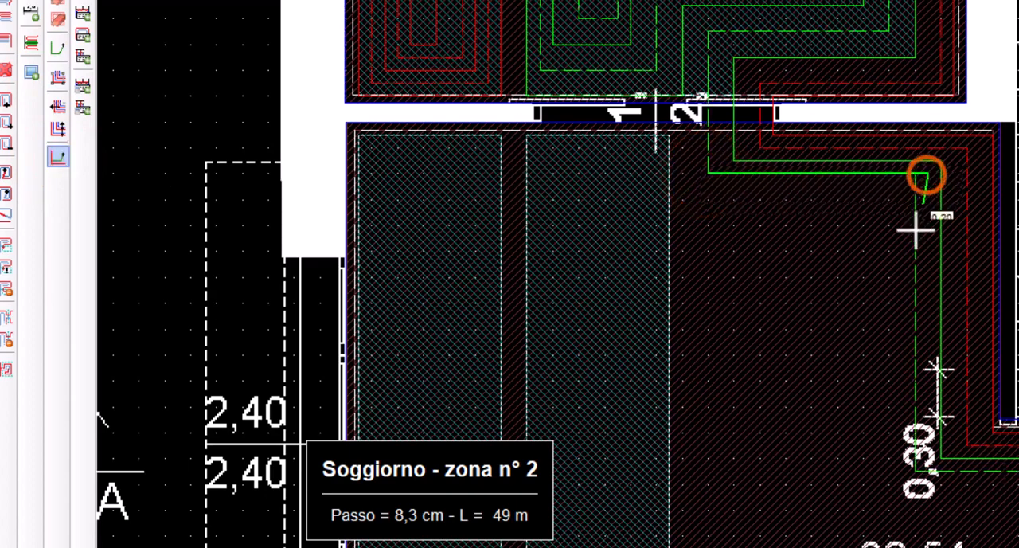
left_click(930, 470)
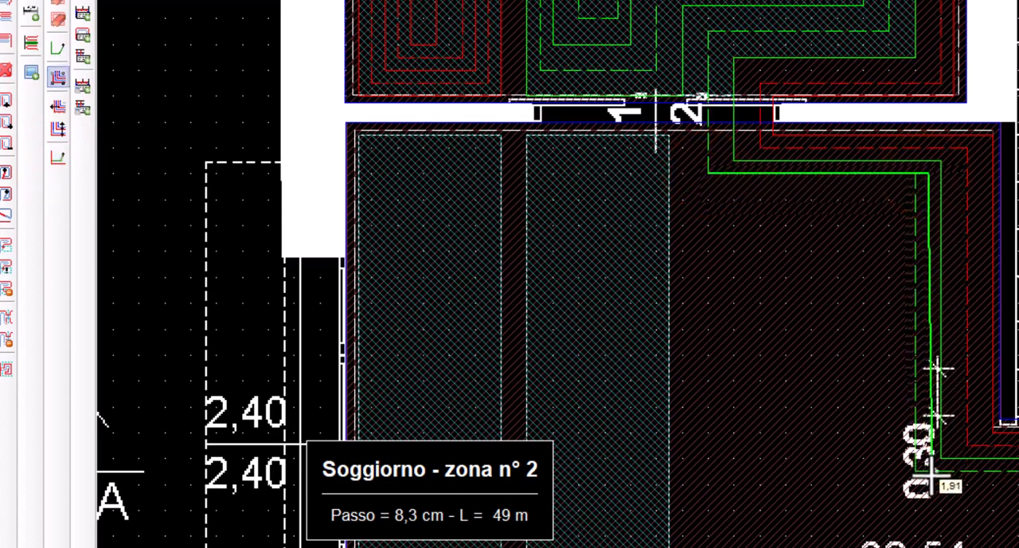
key("Return")
Reroute the solid green pipe parallel to the dashed one, shifting its vertical run closer to the staircase wall
left_click(733, 163)
left_click(951, 162)
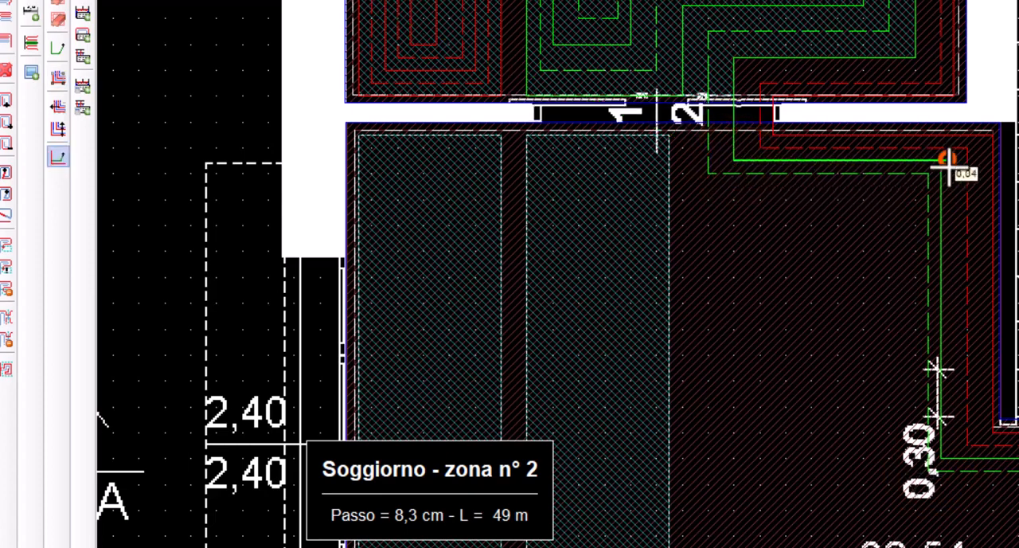
left_click(954, 458)
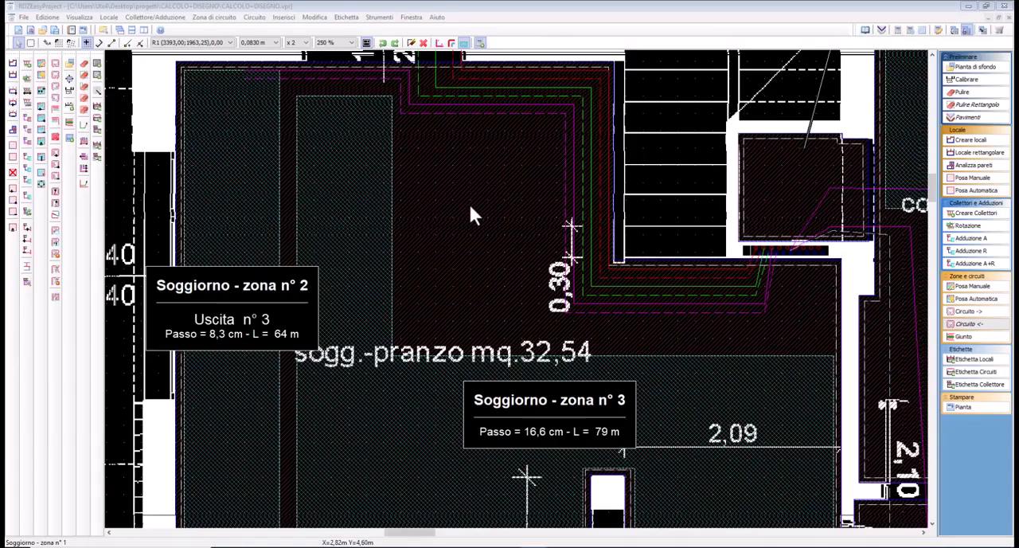
Extend Soggiorno zone 3 by moving its upper borders and stair-side border outward until they run just beside the magenta pipes
mouse_move(544, 343)
middle_mouse_down()
mouse_move(482, 272)
mouse_move(529, 343)
middle_mouse_up()
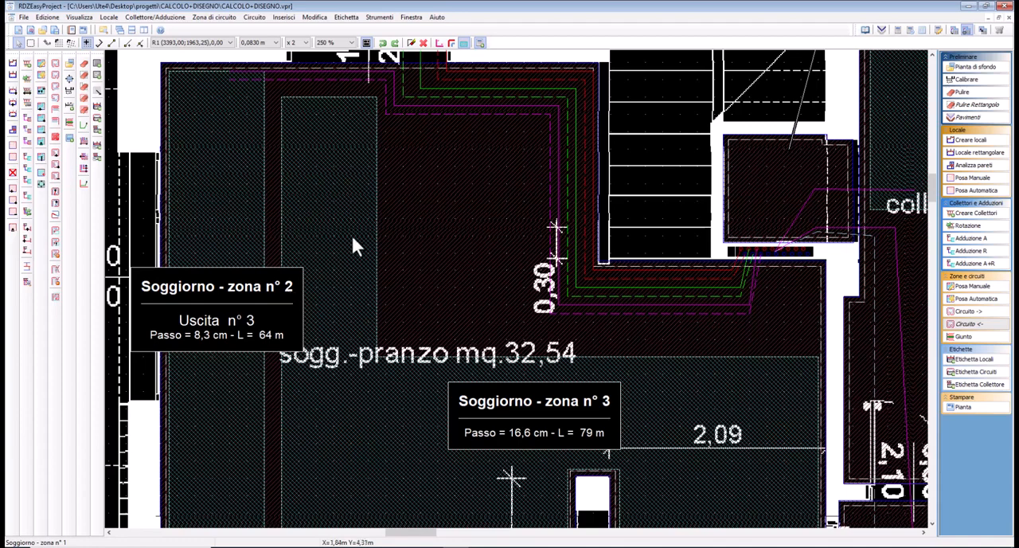
left_click(40, 105)
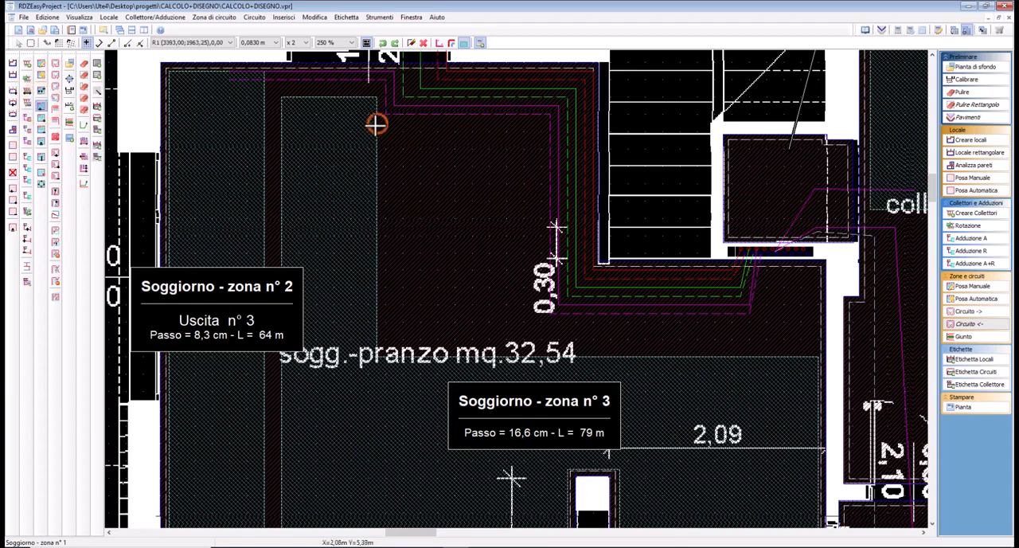
left_click(41, 143)
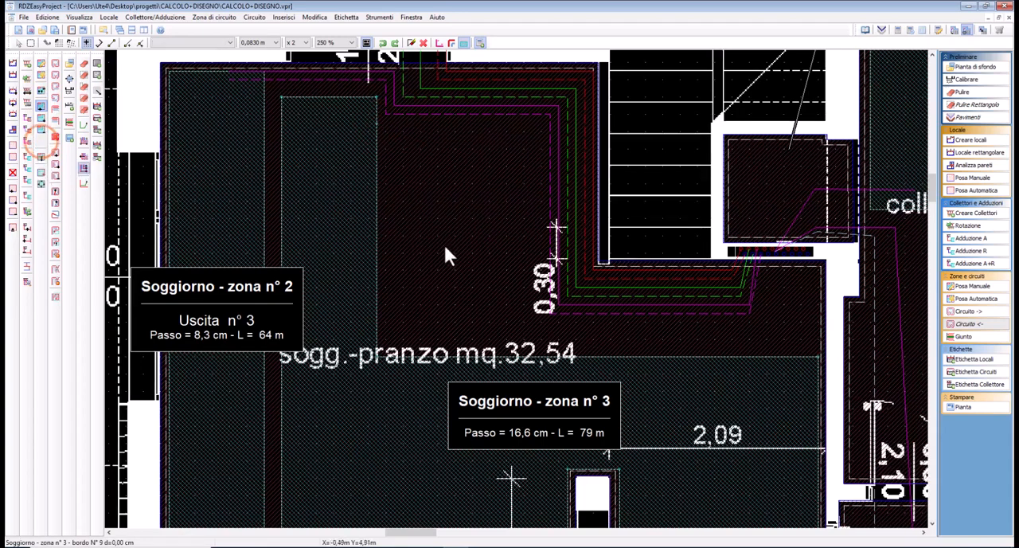
left_click(374, 242)
left_click(538, 239)
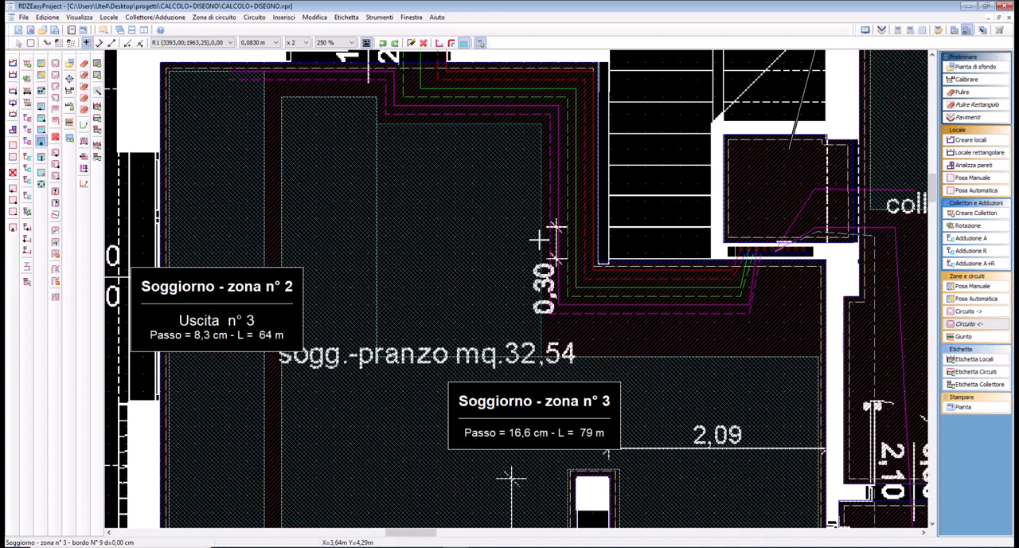
left_click(456, 127)
left_click(456, 128)
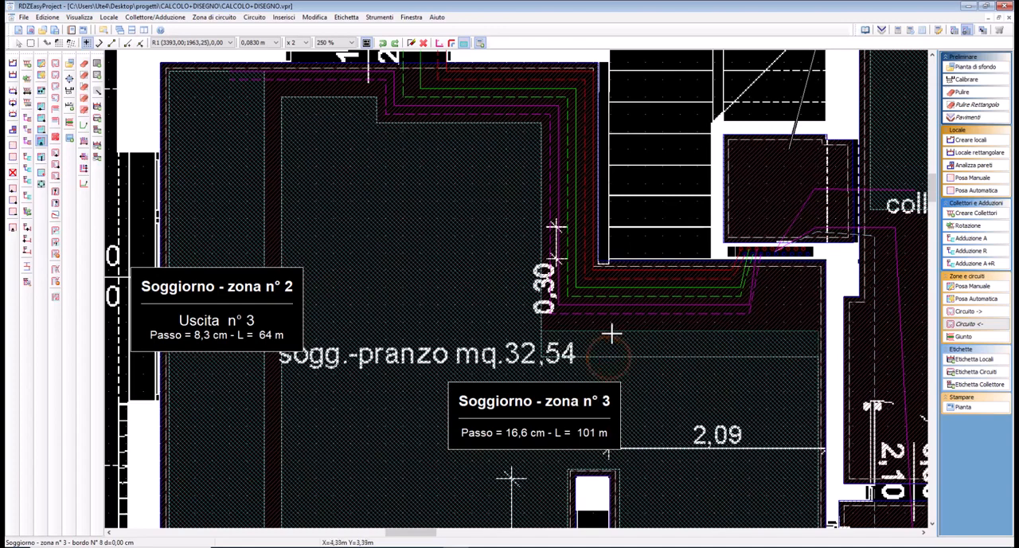
left_click_drag(612, 324, 612, 323)
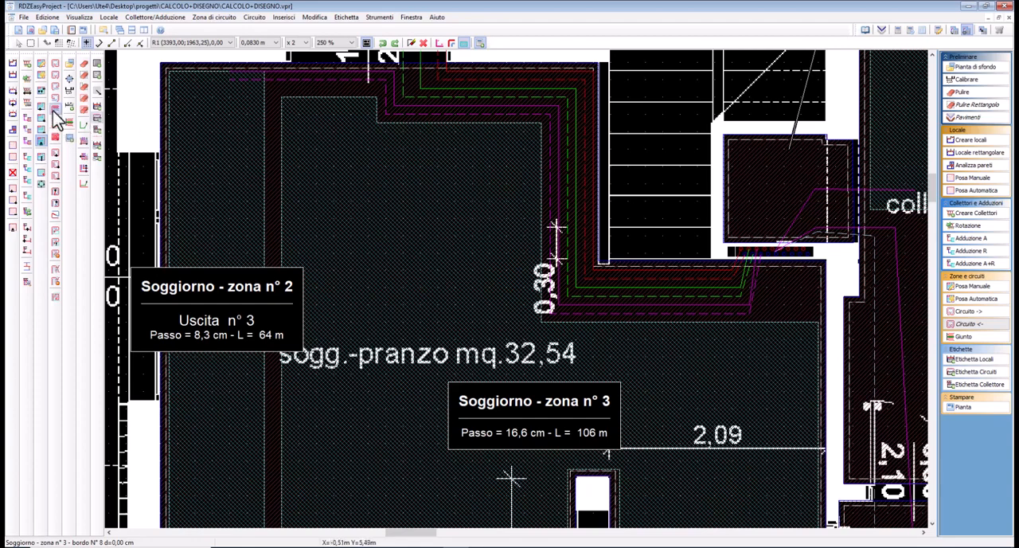
Trace the supply and return feed from manifold outlet 4 into Soggiorno zone 3, with left-hand return and a final spacing of 16,6 cm
mouse_move(760, 308)
middle_mouse_down()
mouse_move(564, 229)
mouse_move(542, 240)
middle_mouse_up()
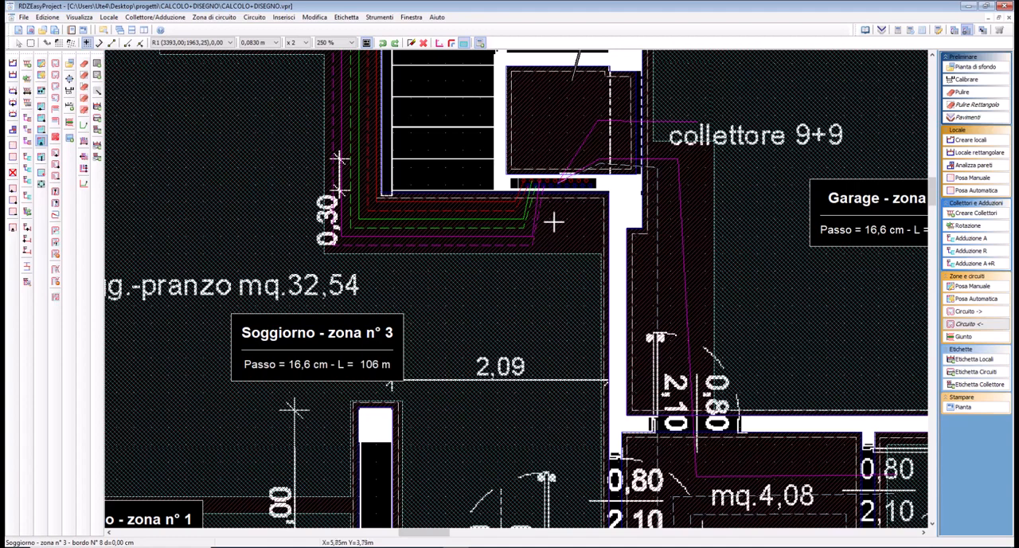
left_click(552, 218)
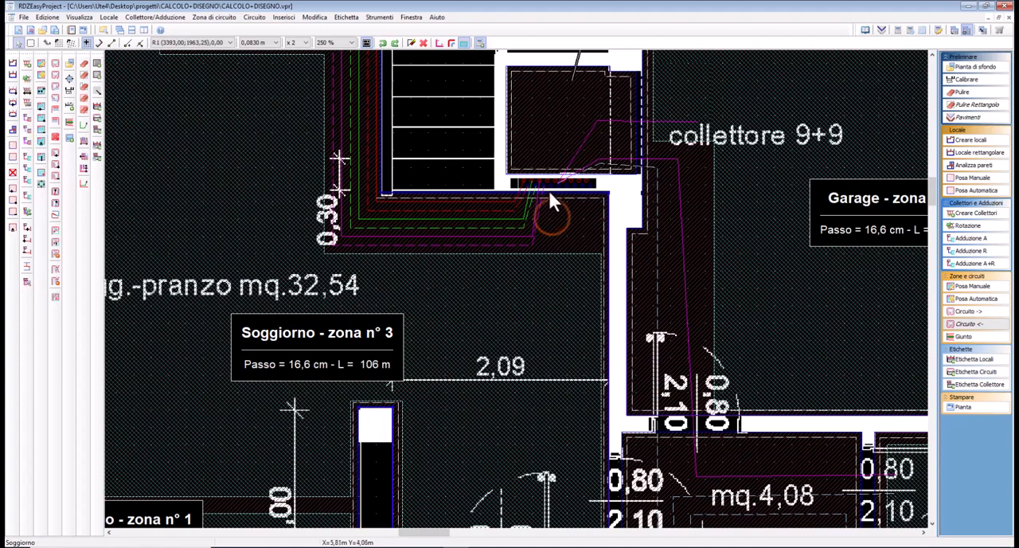
left_click(549, 185)
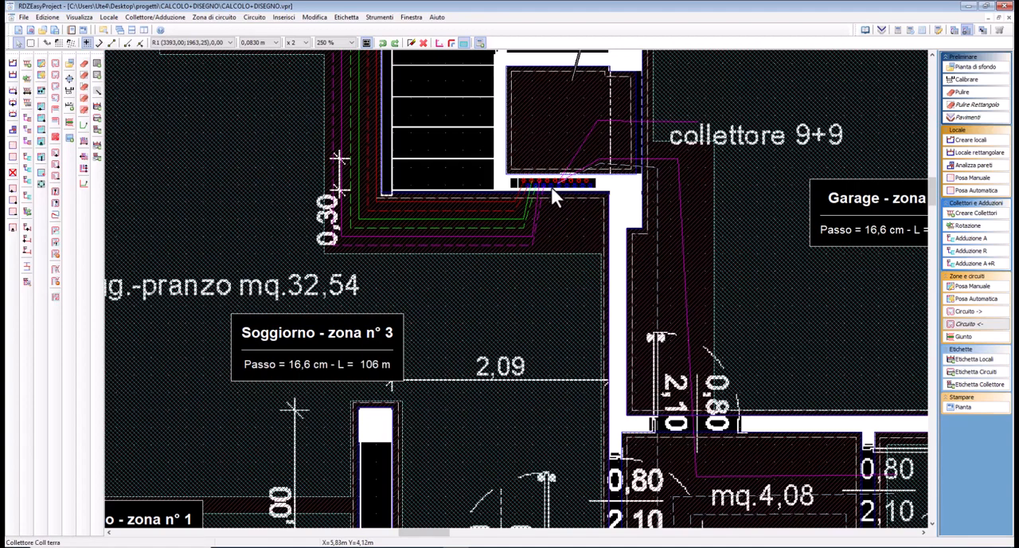
right_click(551, 188)
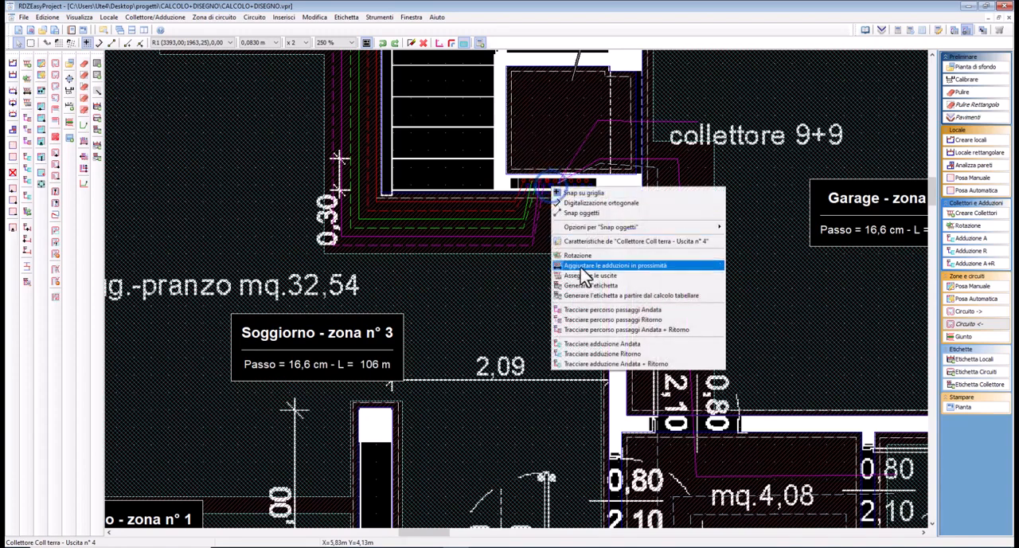
left_click(590, 343)
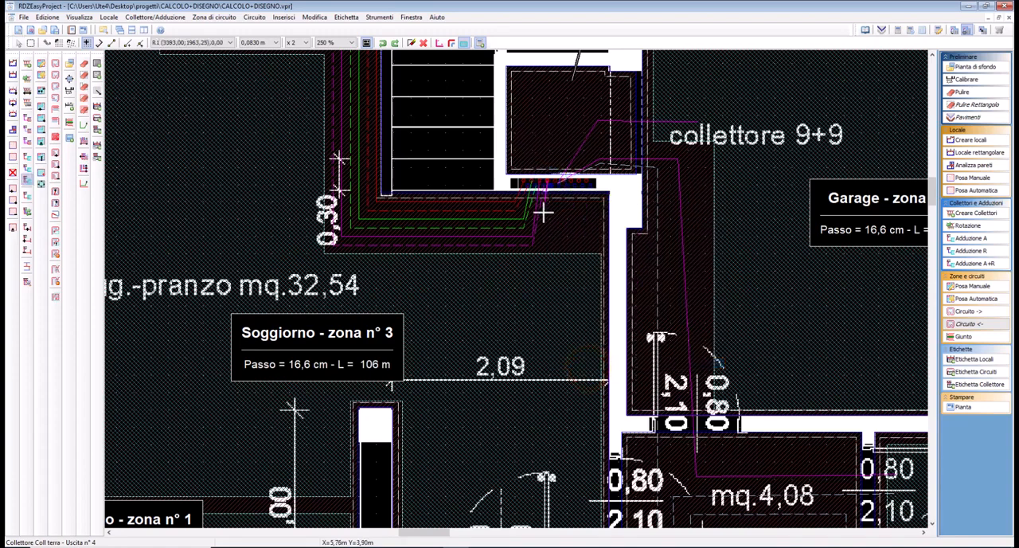
right_click(543, 213)
left_click(564, 271)
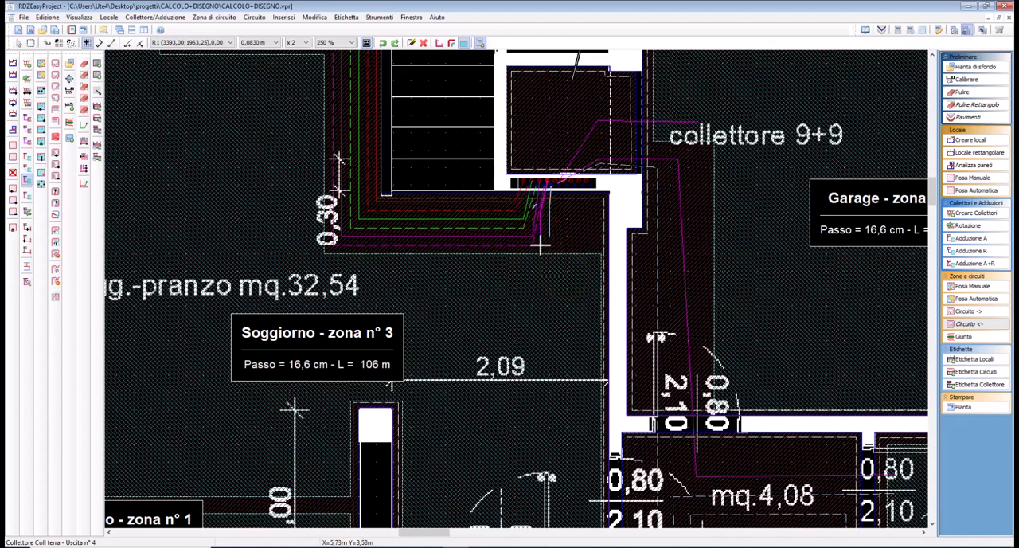
right_click(540, 238)
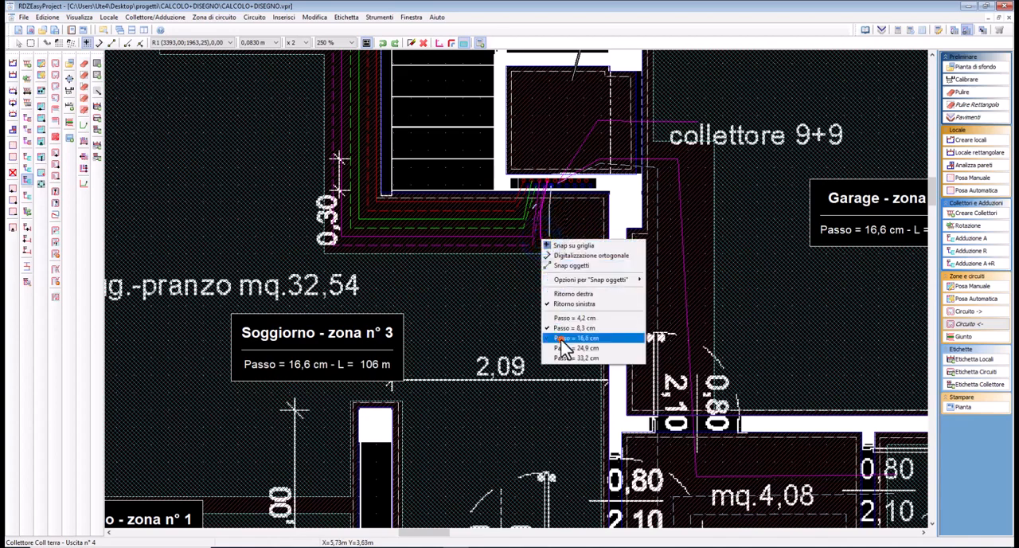
left_click(562, 339)
left_click(538, 271)
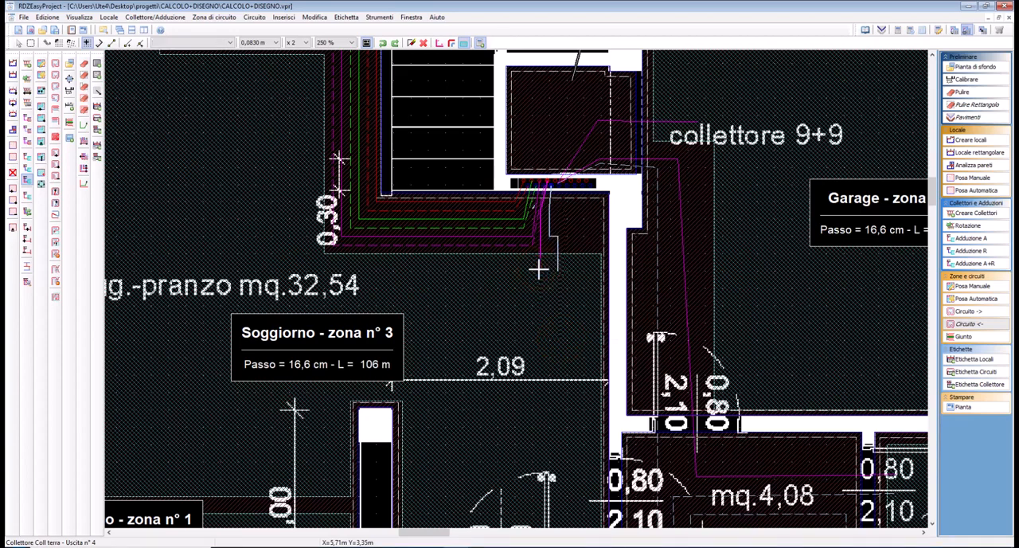
key("Return")
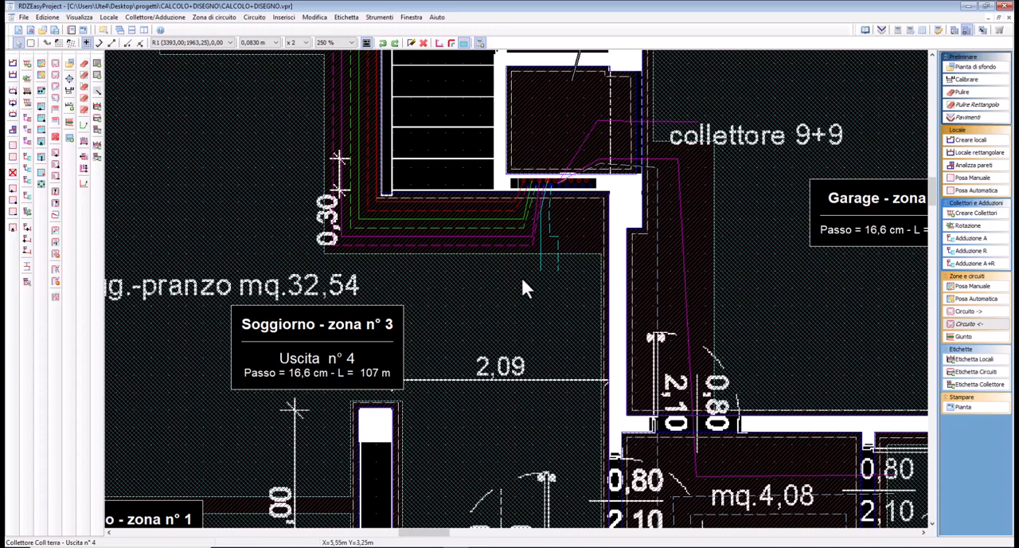
Trace a combined supply and return feed from manifold outlet 5 down the living-room wall facing the garage to the corner beside the entrance
left_click(556, 185)
right_click(556, 184)
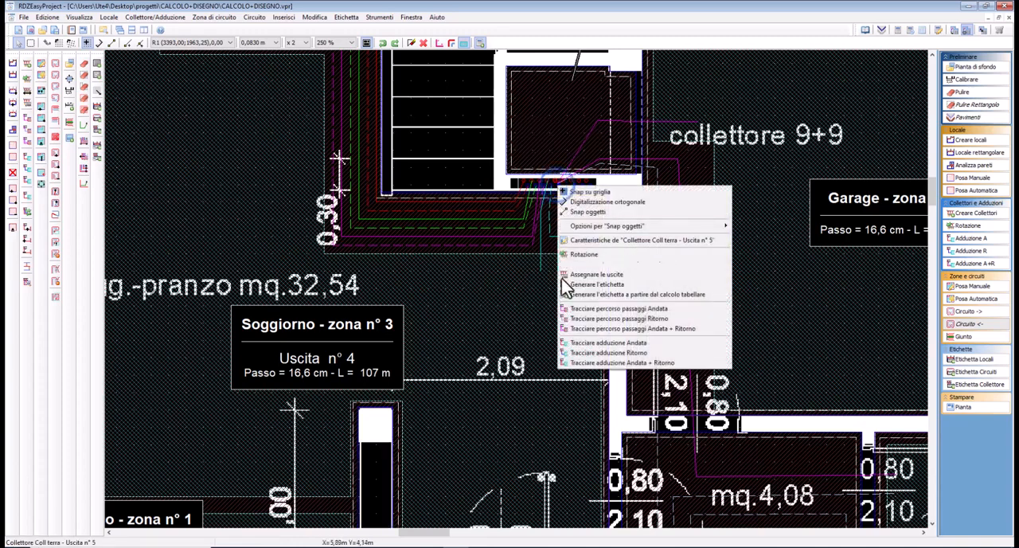
left_click(585, 362)
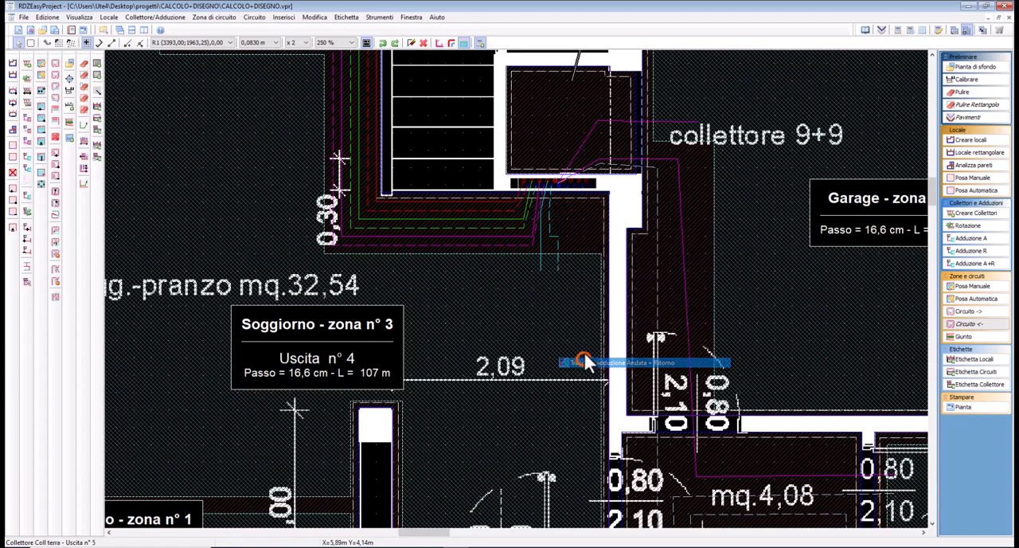
left_click(558, 209)
right_click(568, 214)
left_click(589, 280)
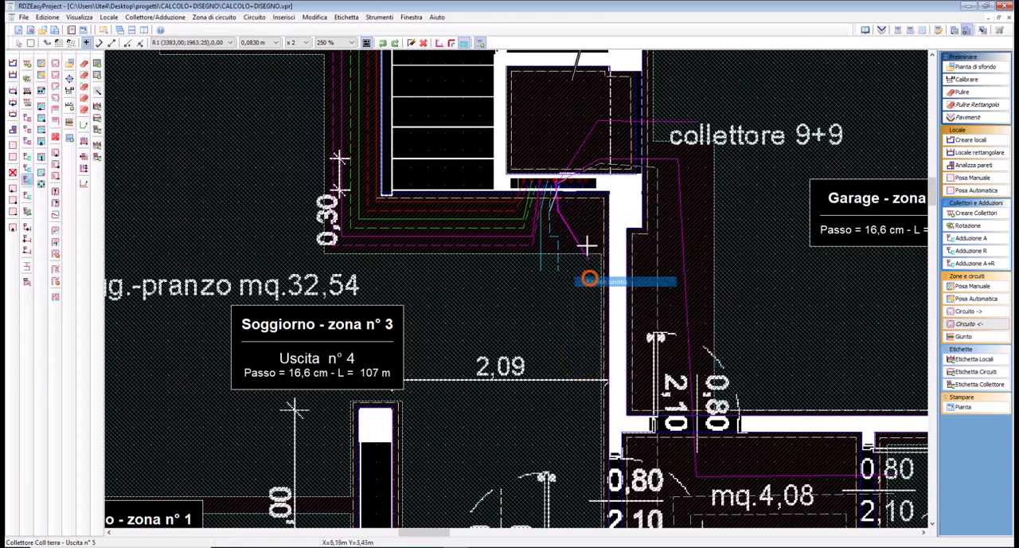
left_click(592, 211)
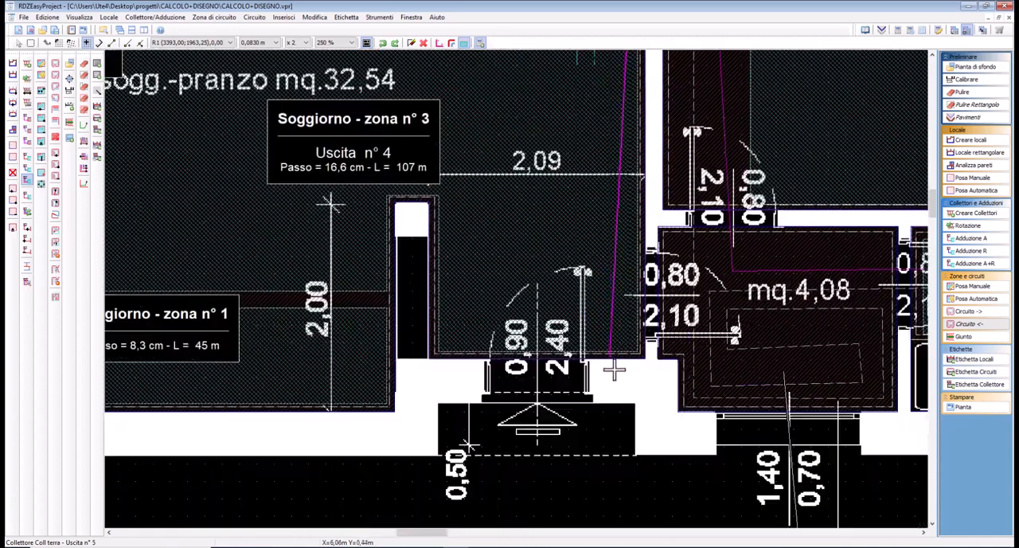
left_click(628, 344)
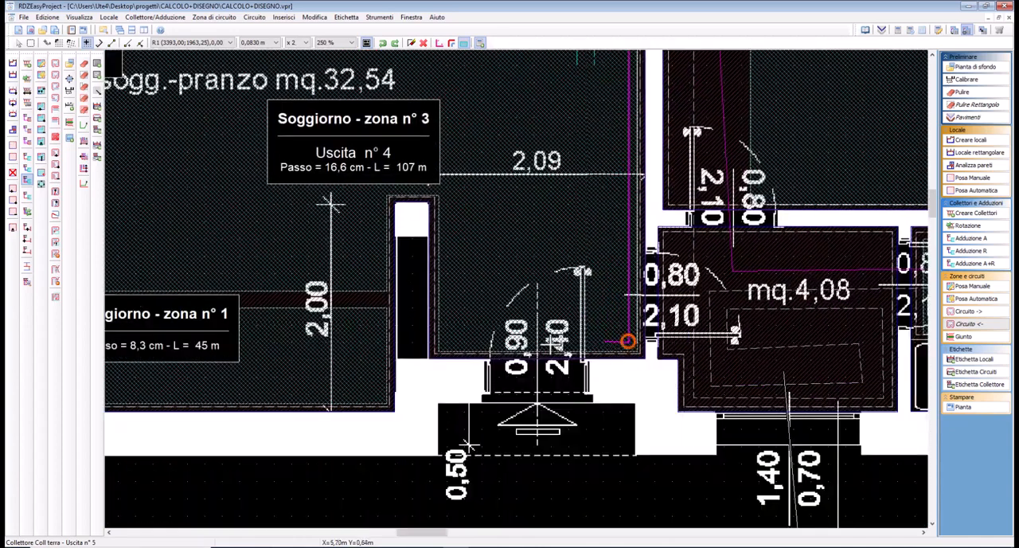
Continue the outlet 5 feed along the entrance wall and around the projecting wall stub, ending it in Soggiorno zone 1
left_click(446, 341)
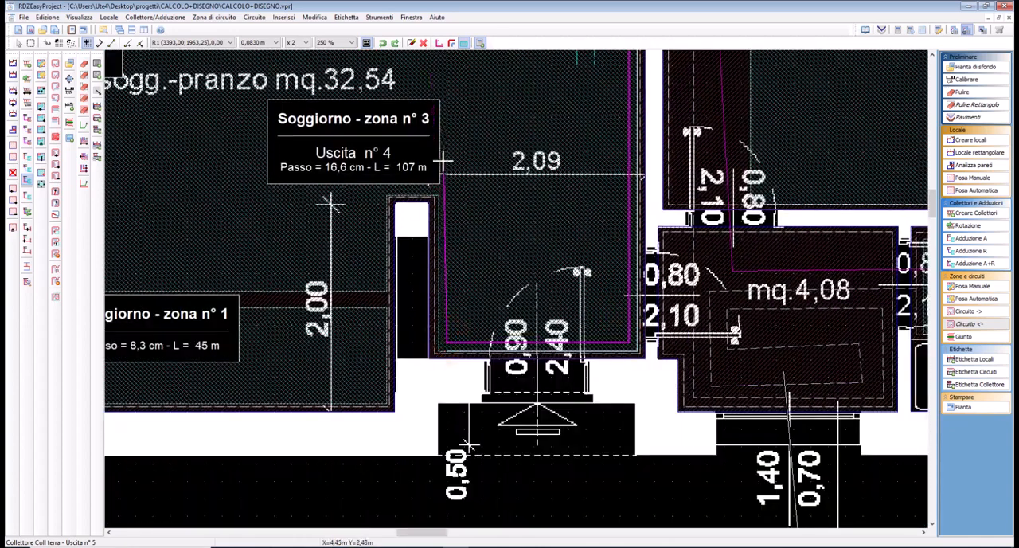
left_click(446, 188)
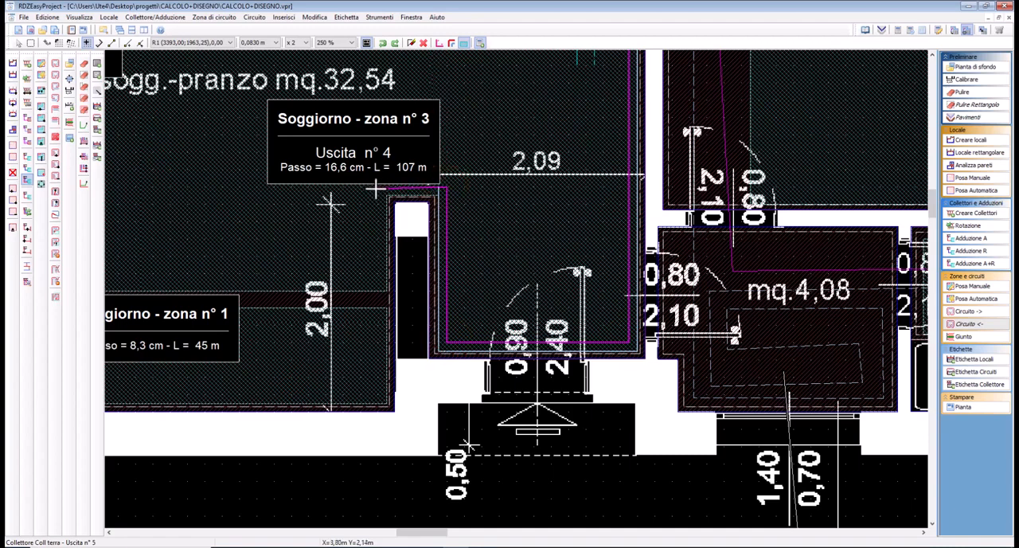
left_click(377, 189)
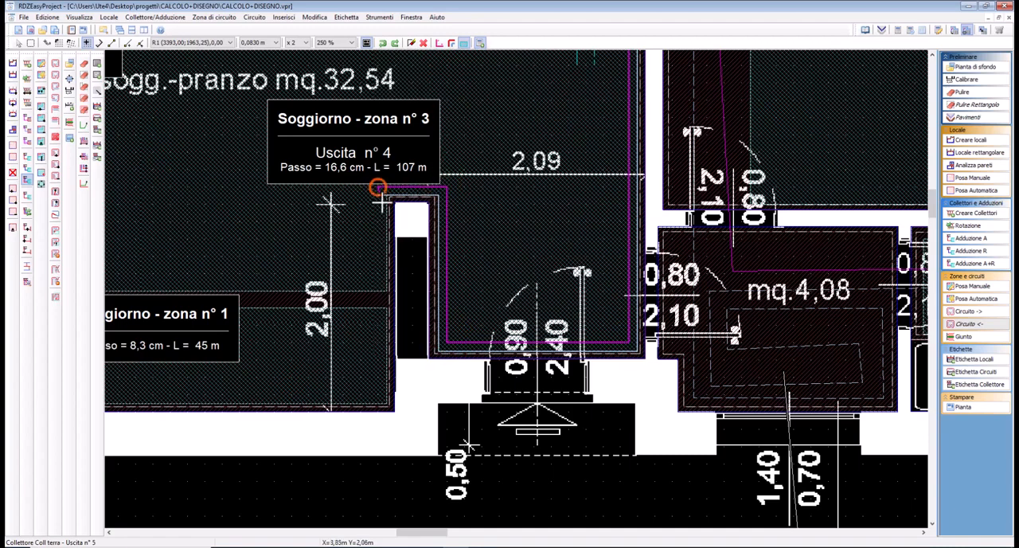
left_click(376, 321)
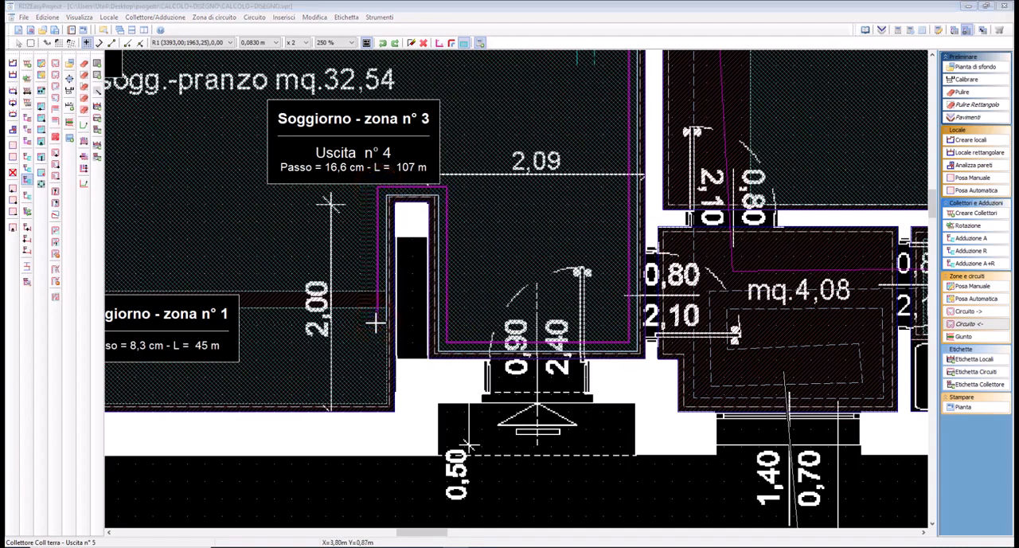
left_click(505, 301)
left_click(507, 302)
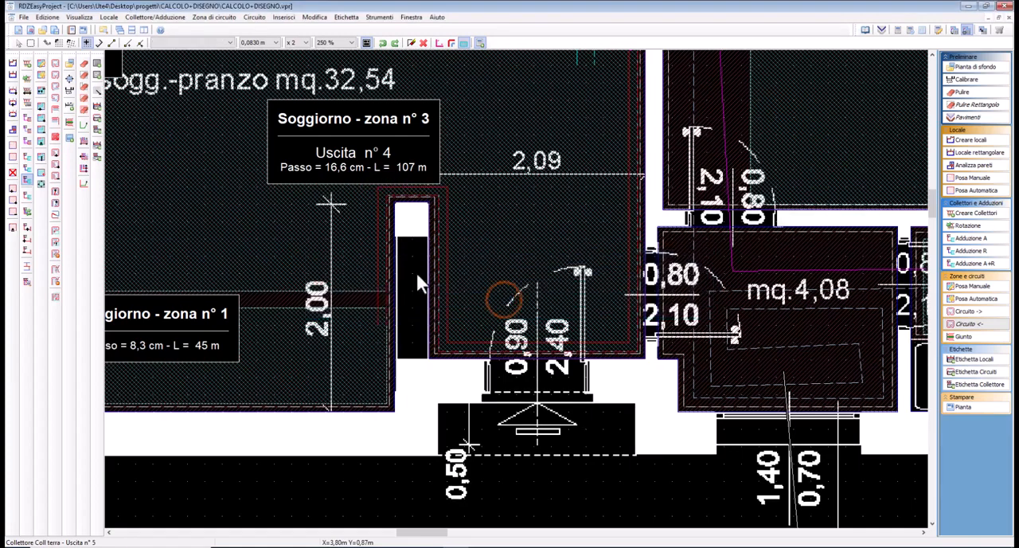
Generate the pipe circuits in Soggiorno zones 1, 2 and 3, using the anticlockwise spiral for zone 2
left_click(55, 74)
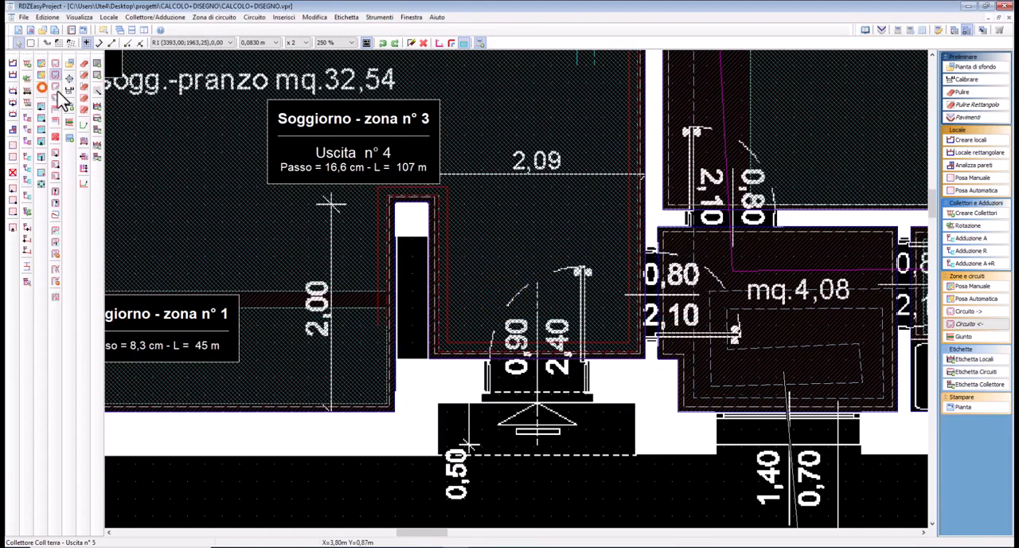
left_click(513, 148)
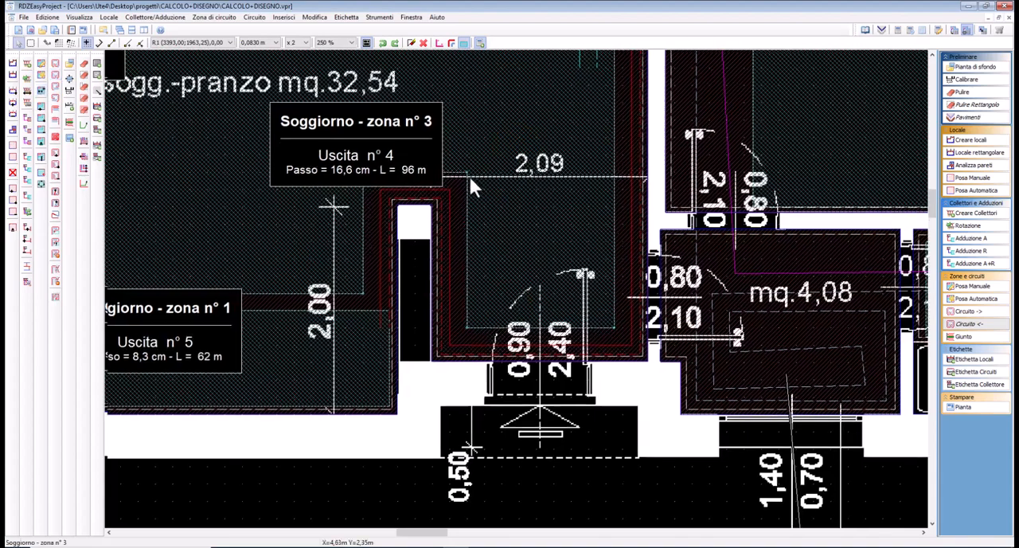
middle_click_drag(472, 182, 622, 237)
scroll(622, 233, "down", 1)
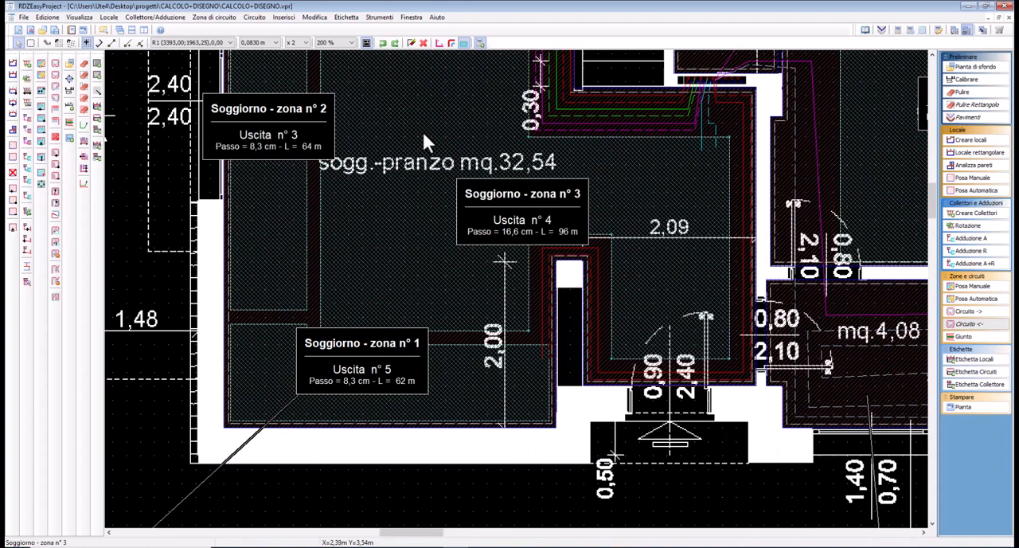
middle_click_drag(424, 141, 457, 289)
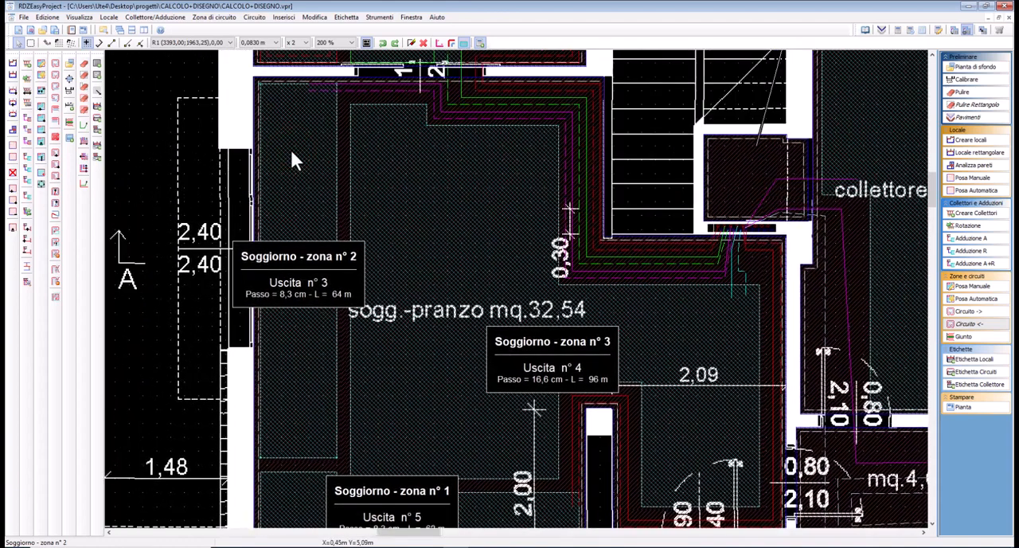
right_click(291, 154)
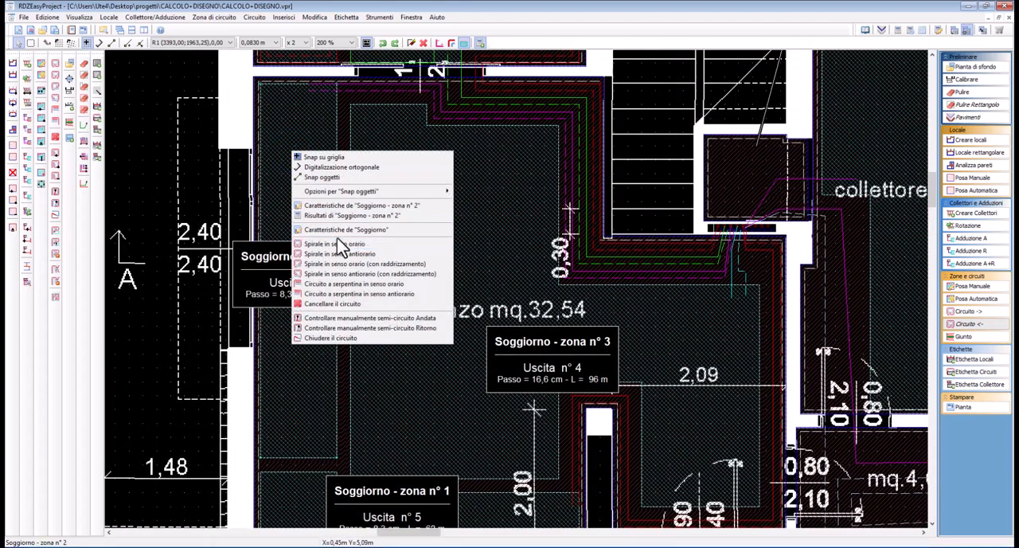
left_click(334, 253)
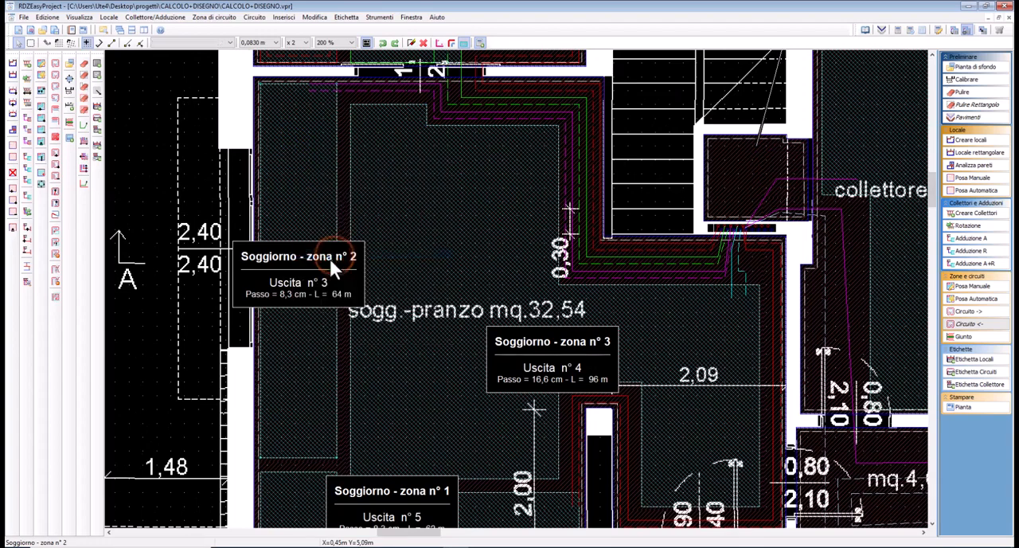
middle_click_drag(436, 373, 387, 269)
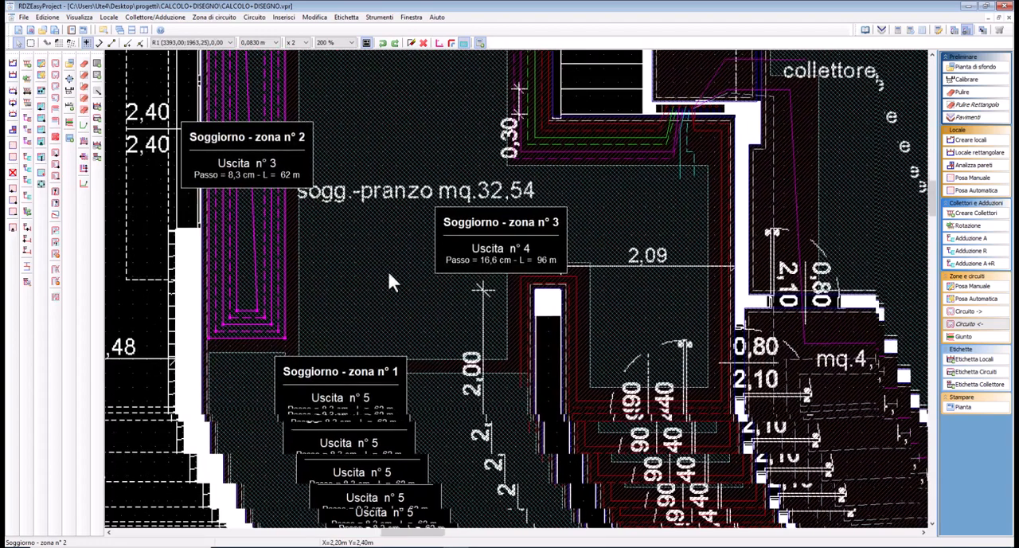
left_click(428, 393)
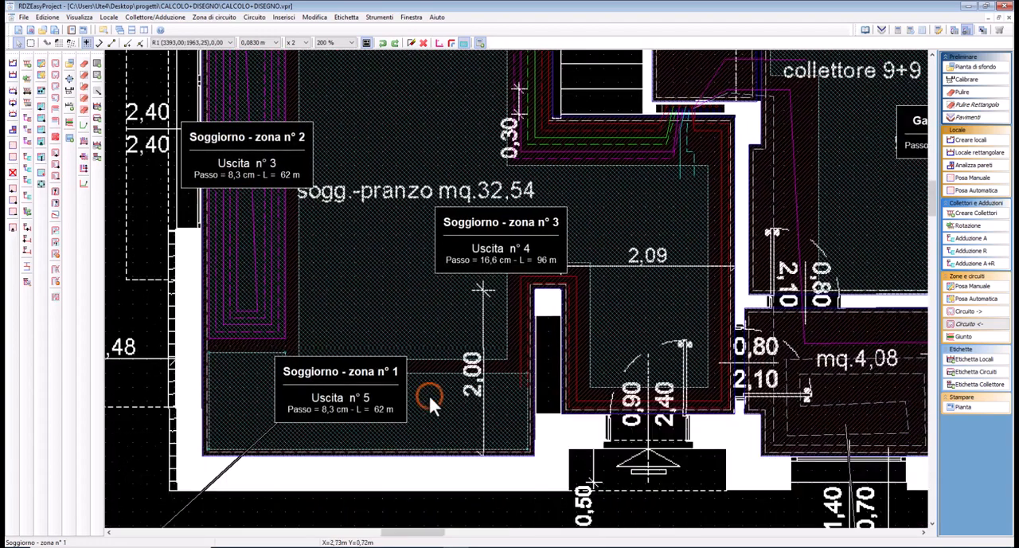
left_click(431, 309)
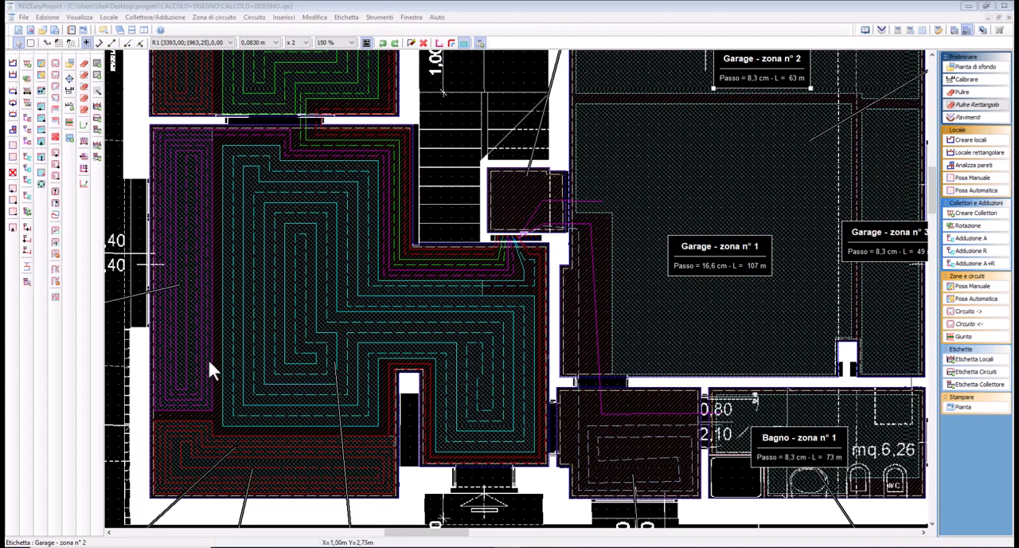
Straighten the lower border of Garage zone 2 by moving its small step to the outer wall side and removing the leftover corner point
middle_click_drag(380, 327, 327, 423)
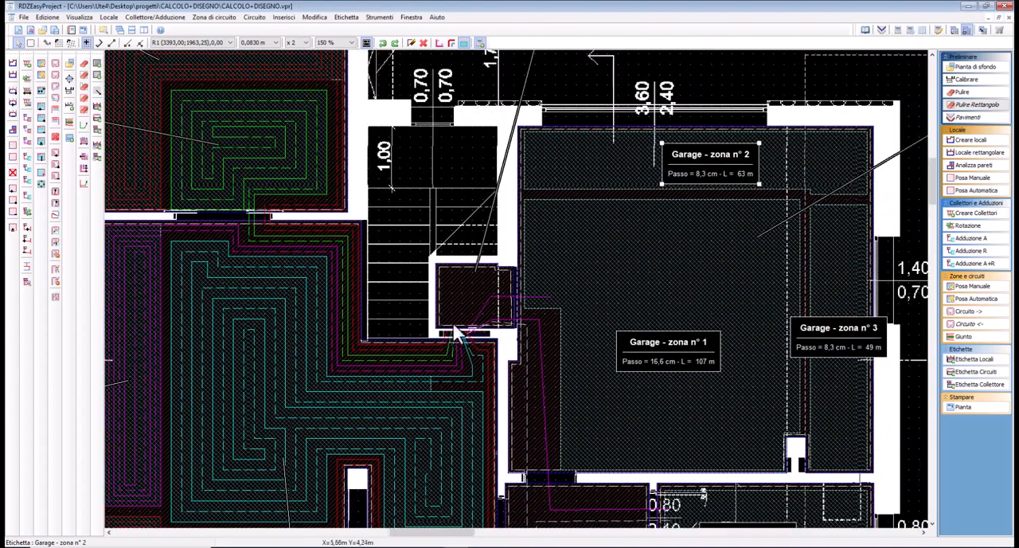
middle_click_drag(632, 416, 575, 296)
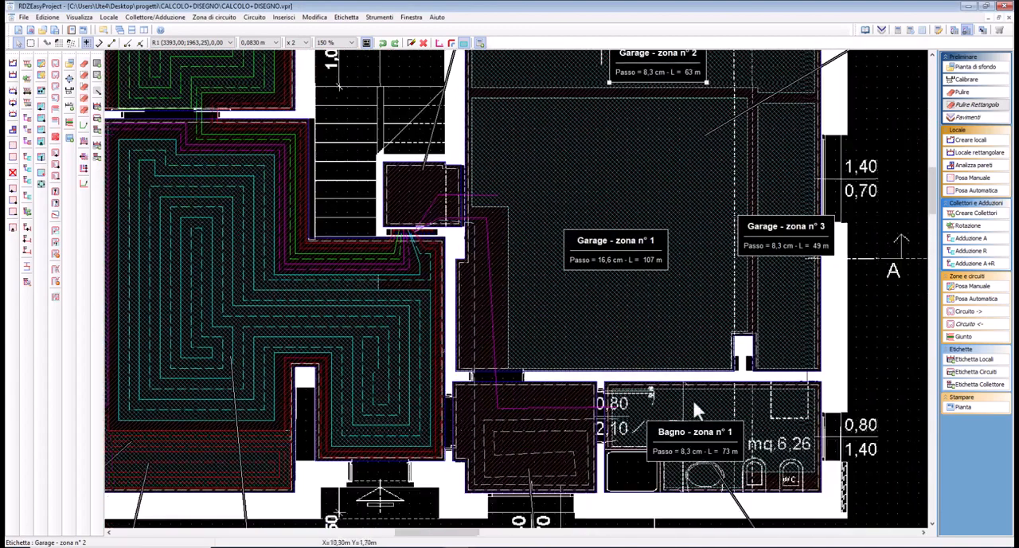
middle_click_drag(574, 354, 534, 430)
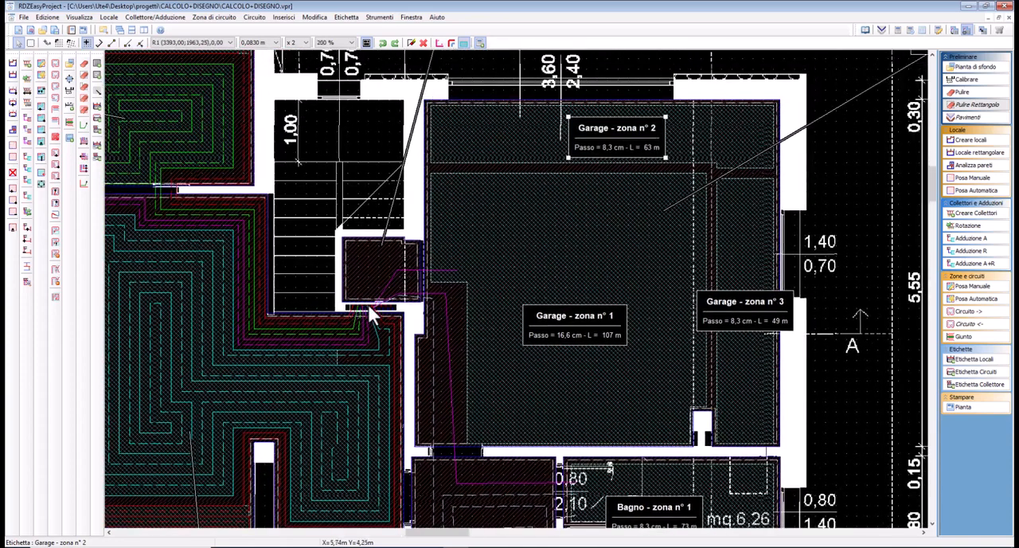
scroll(371, 314, "up", 2)
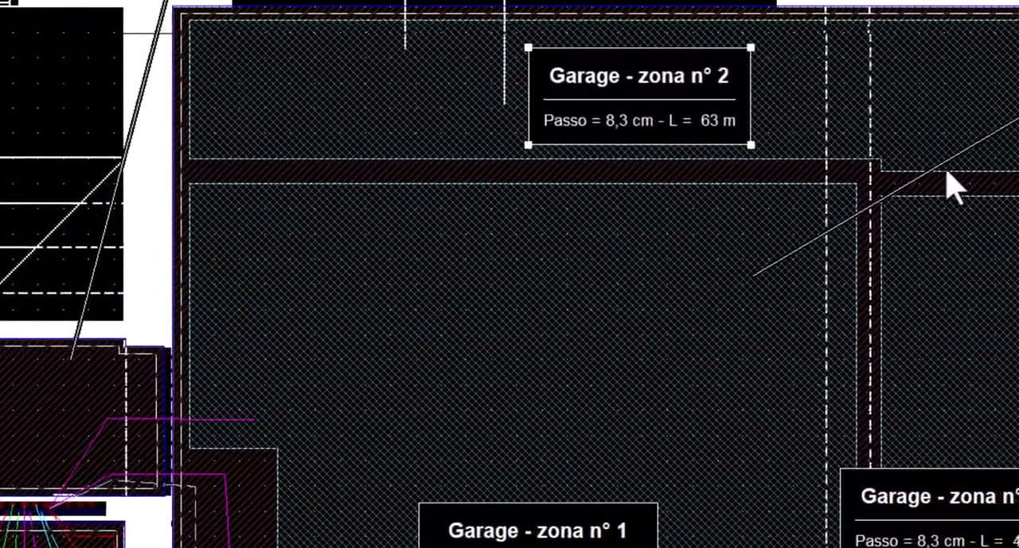
left_click(1011, 191)
scroll(1015, 191, "up", 1)
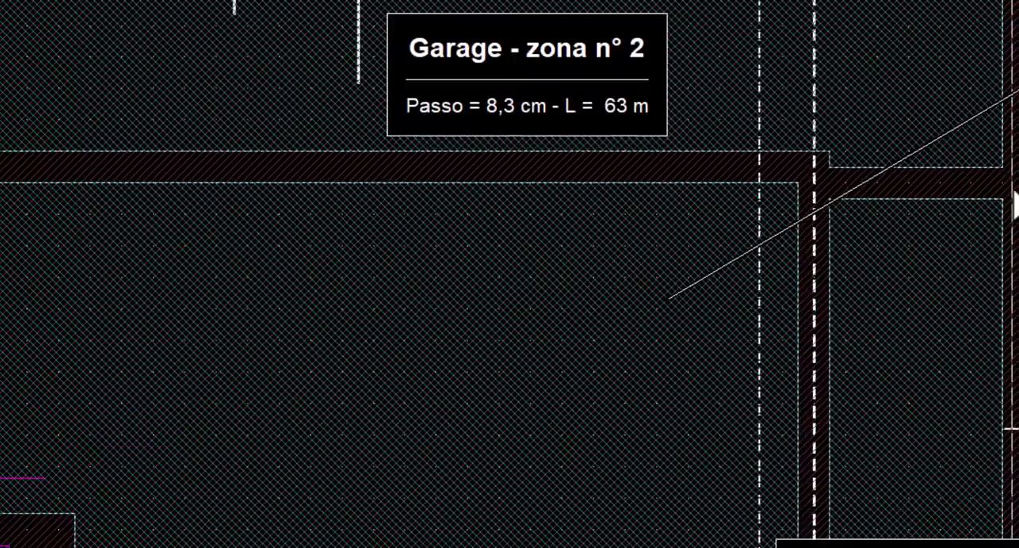
left_click(855, 114)
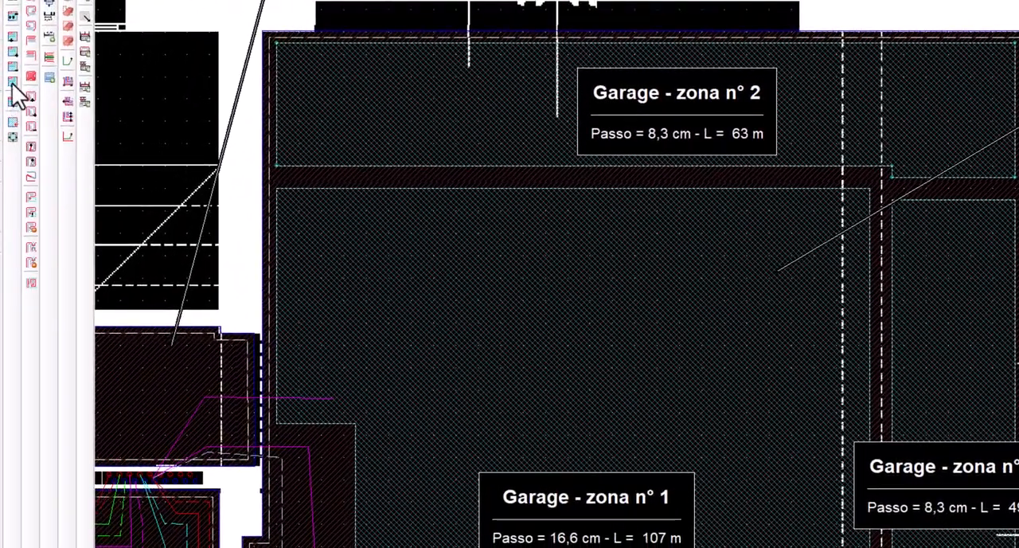
left_click(13, 83)
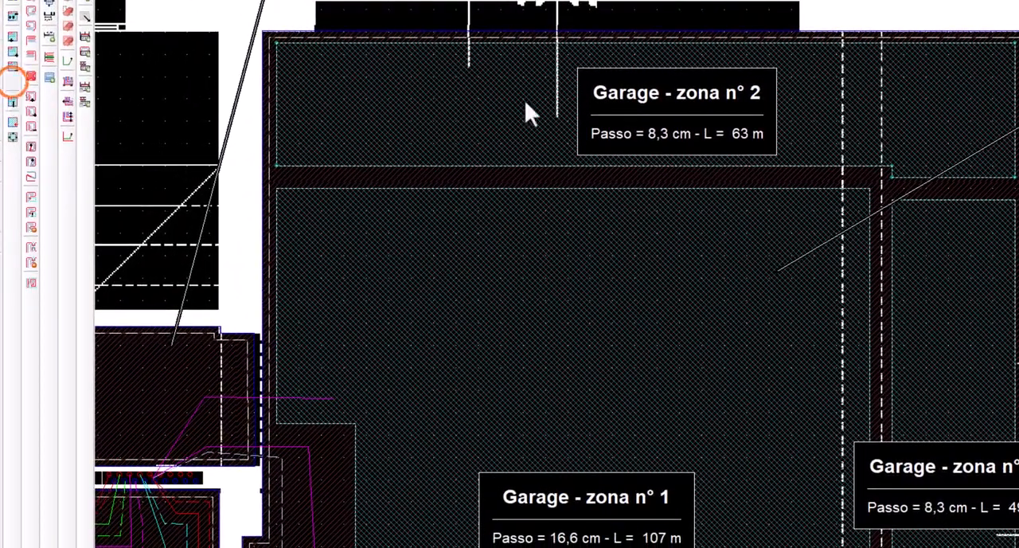
left_click(893, 172)
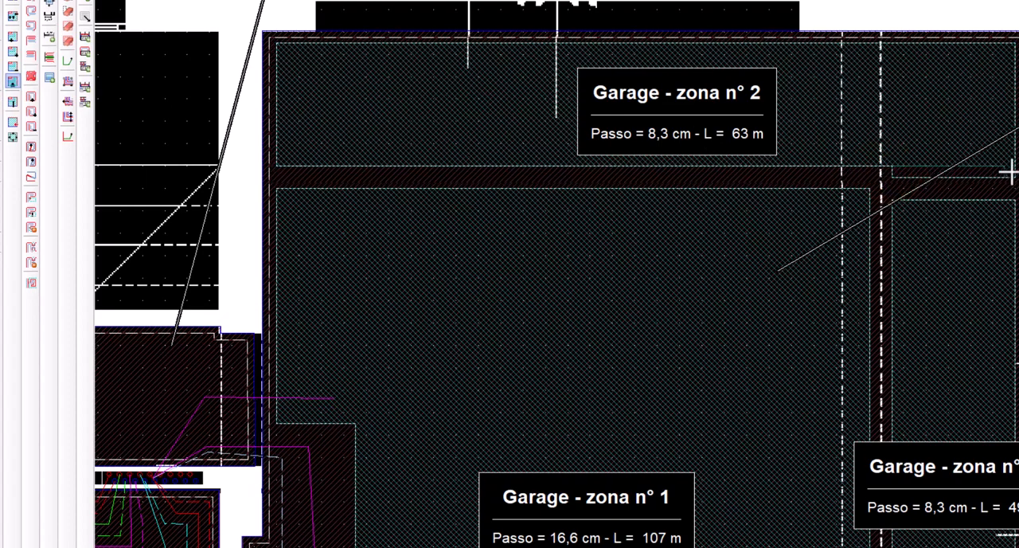
left_click(973, 154)
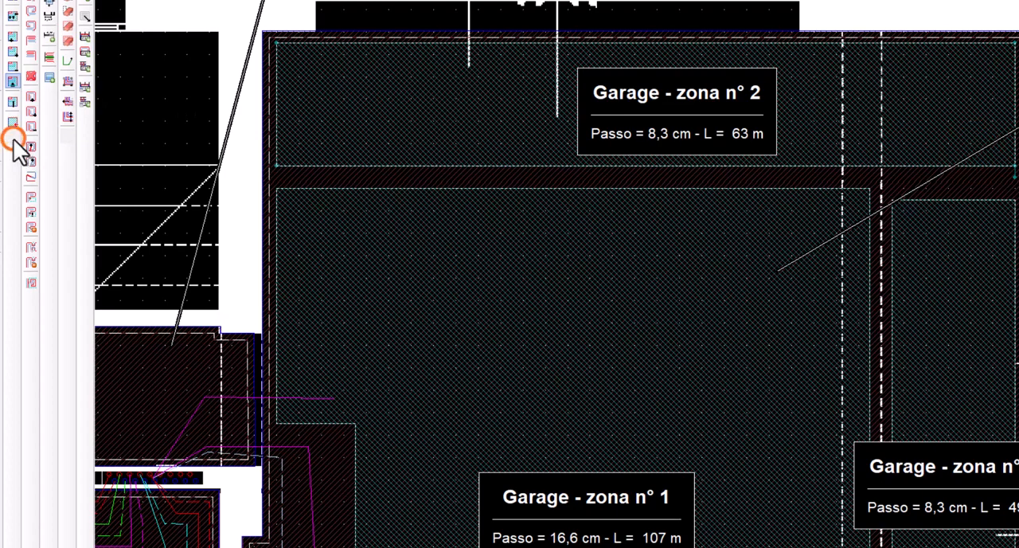
left_click(1015, 175)
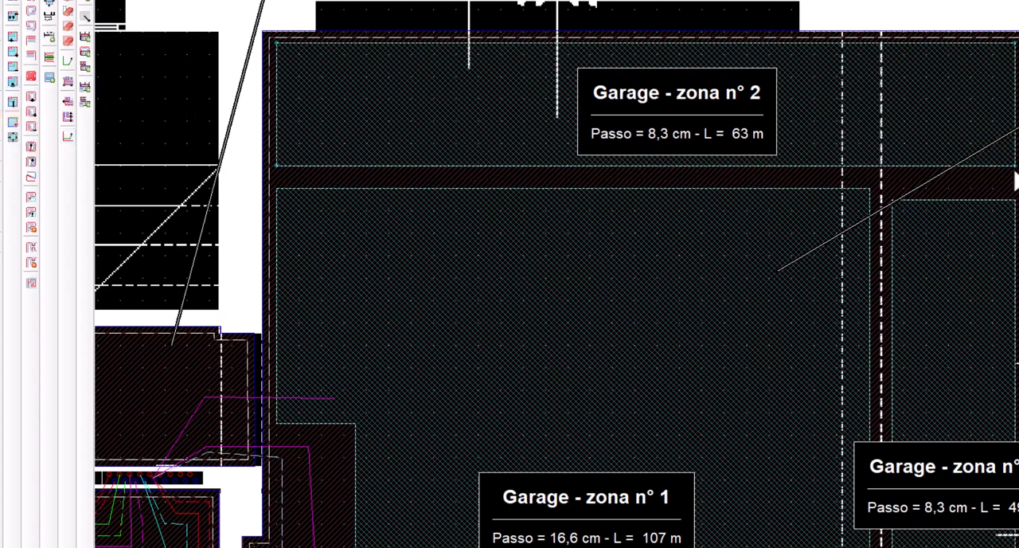
Move the upper border of Garage zone 3 up to line up with the upper border of Garage zone 1
left_click(13, 81)
left_click(920, 200)
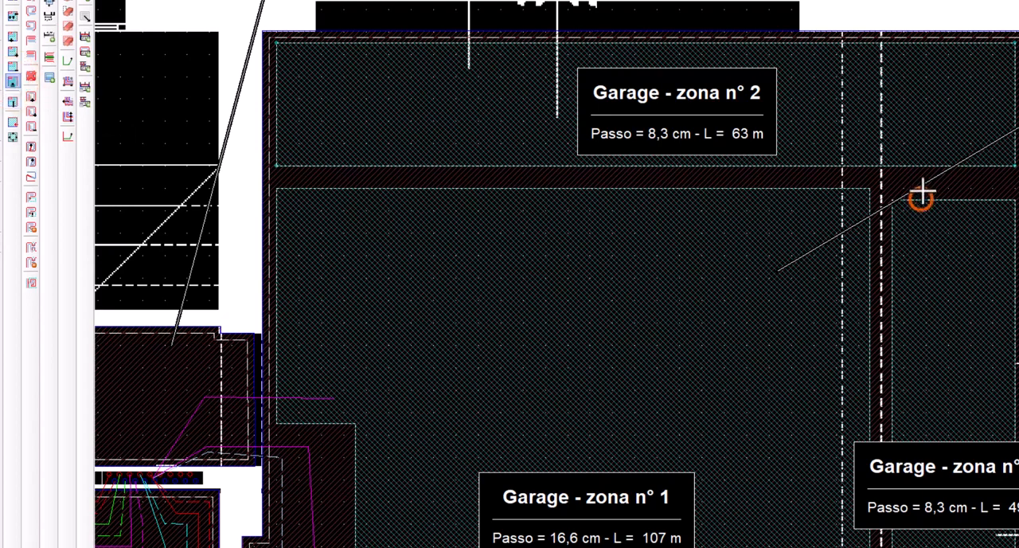
left_click(922, 189)
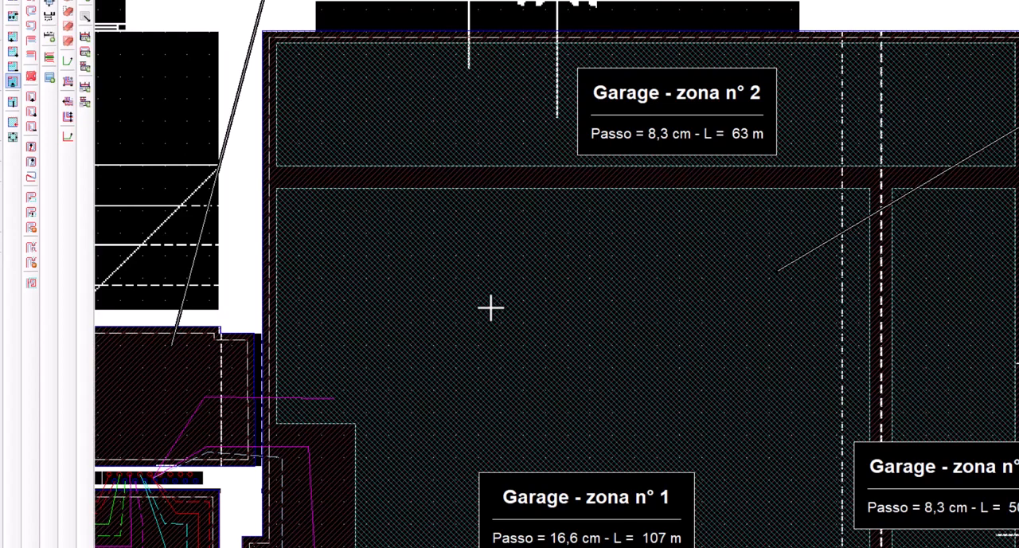
Trace the combined supply and return feed from manifold outlet 5 around the storage room and up the garage wall into Garage zone 2
scroll(490, 307, "down", 1)
middle_click_drag(386, 317, 568, 255)
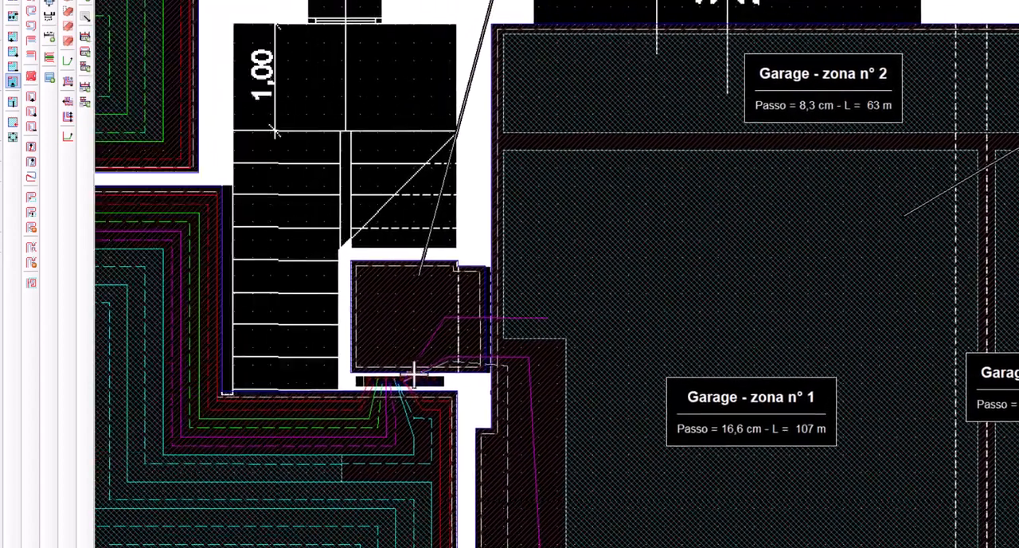
scroll(411, 382, "up", 1)
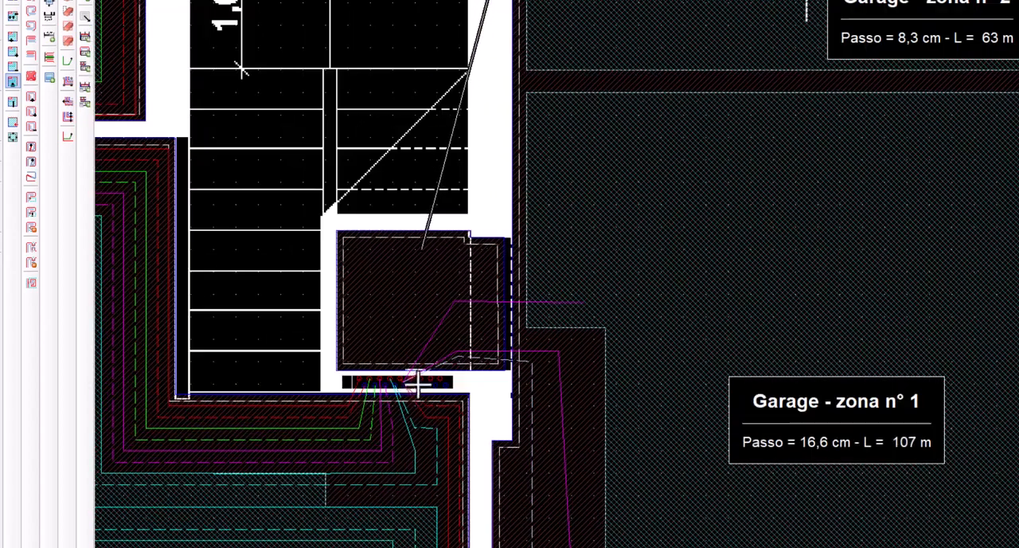
left_click(409, 327)
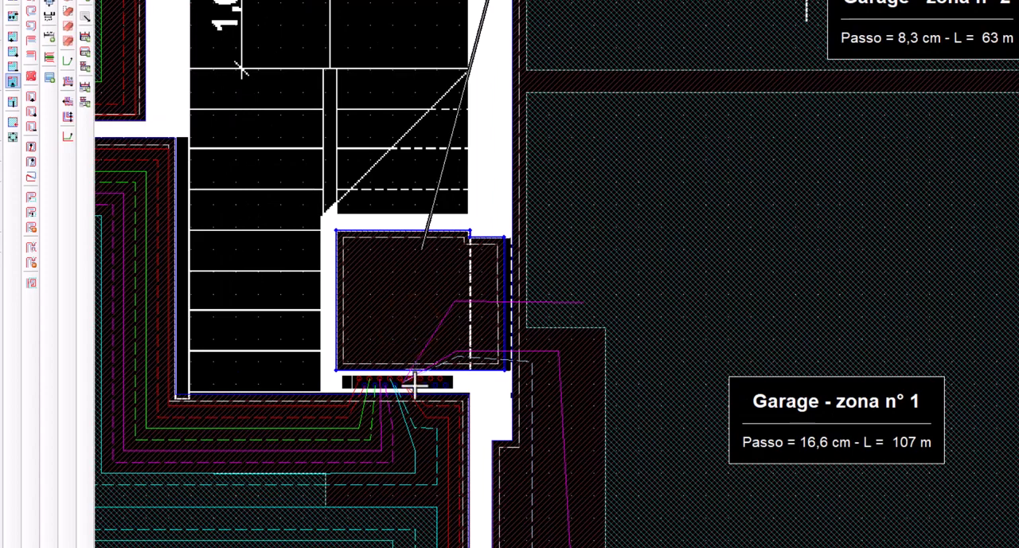
left_click(13, 80)
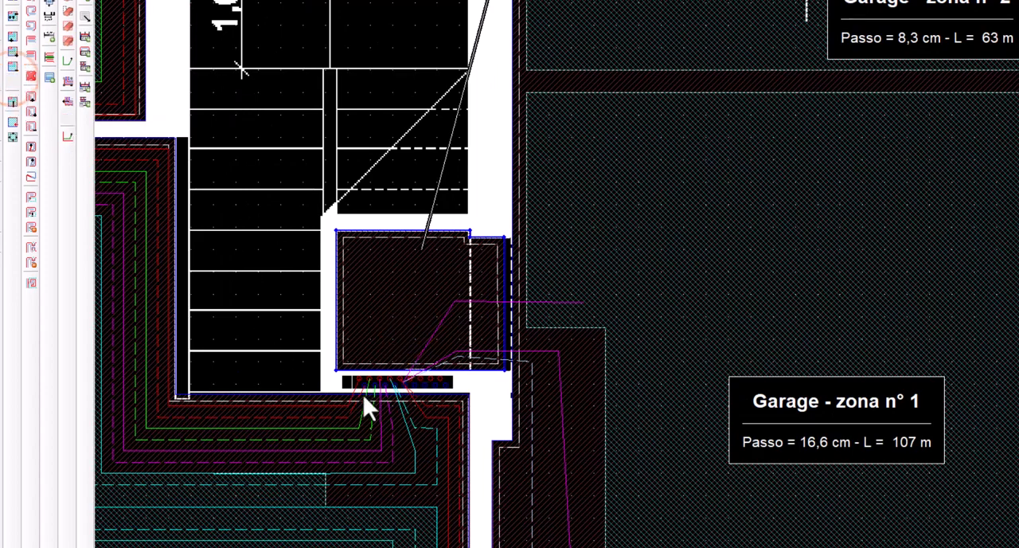
left_click(402, 384)
right_click(402, 383)
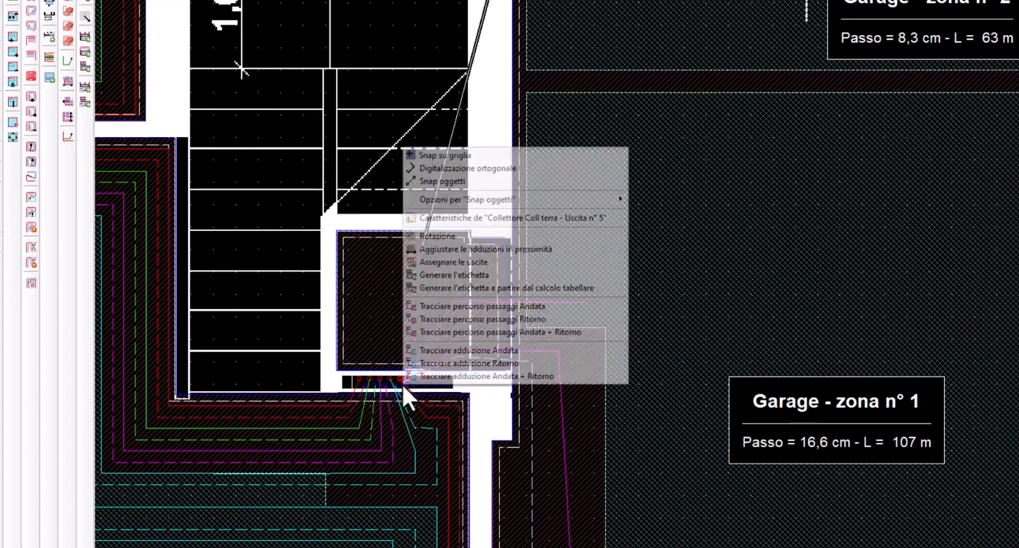
left_click(411, 377)
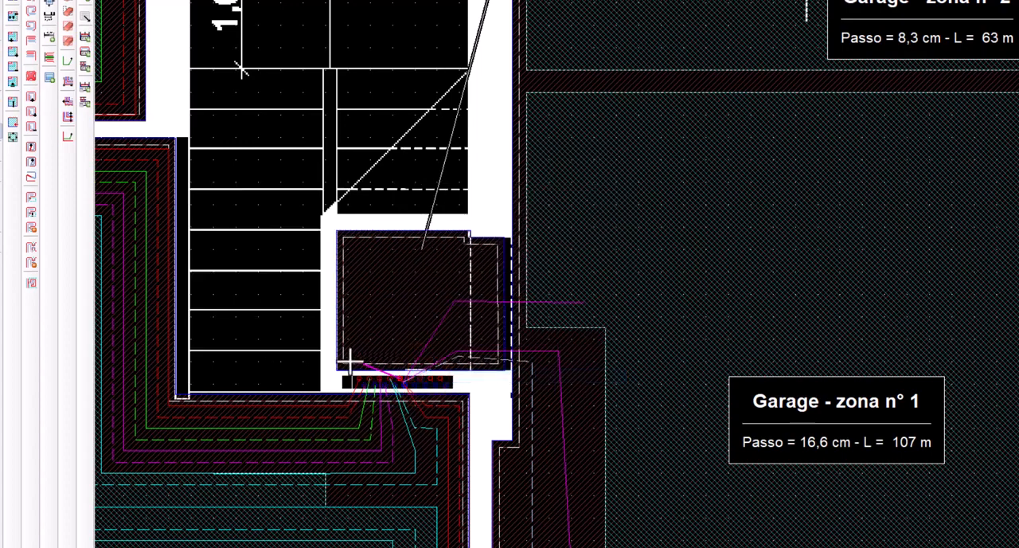
left_click(349, 353)
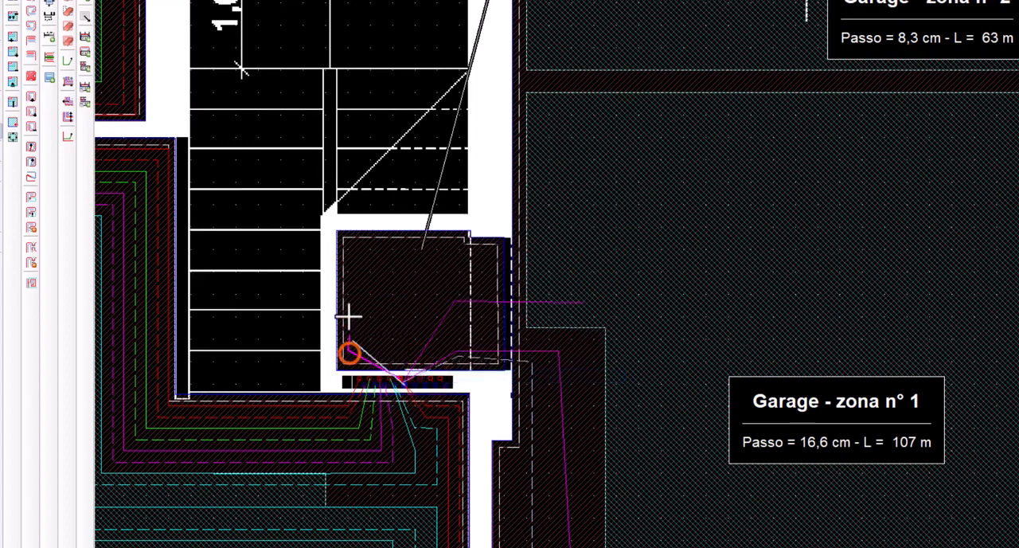
left_click(346, 248)
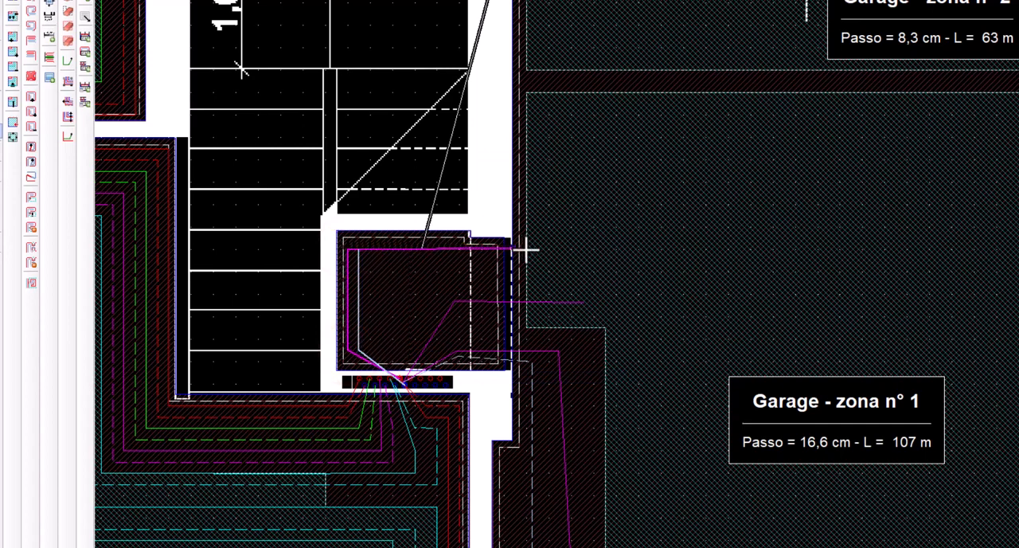
left_click(525, 248)
left_click(526, 46)
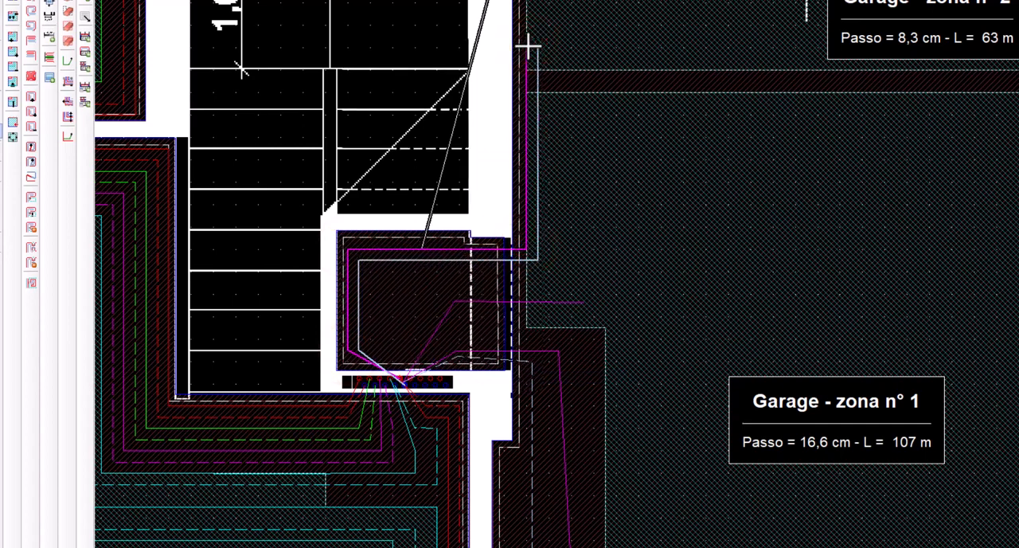
left_click(611, 290)
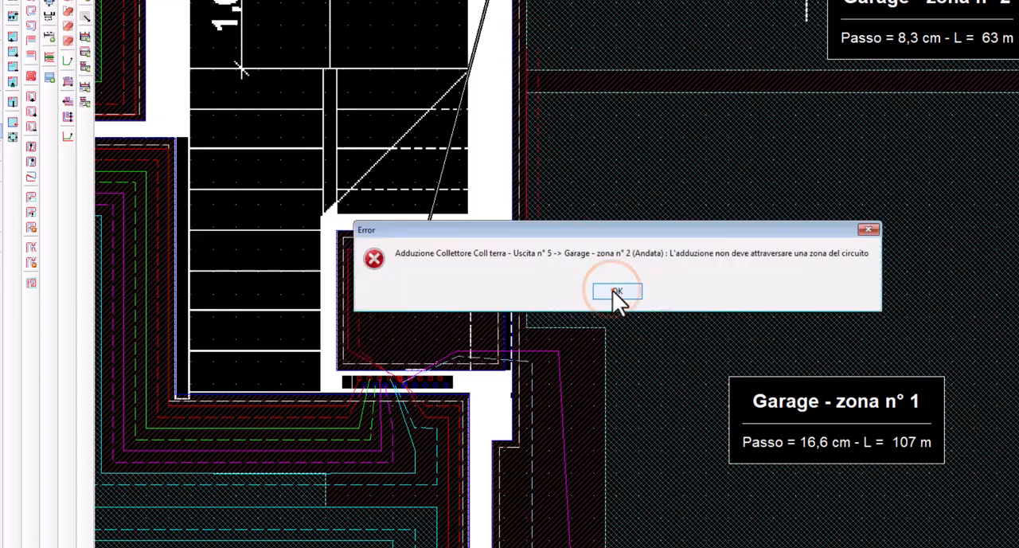
Trace the combined supply and return feed from outlet 6 inside the outlet 5 feed, along Garage zone 1's upper border into Garage zone 3
left_click(416, 387)
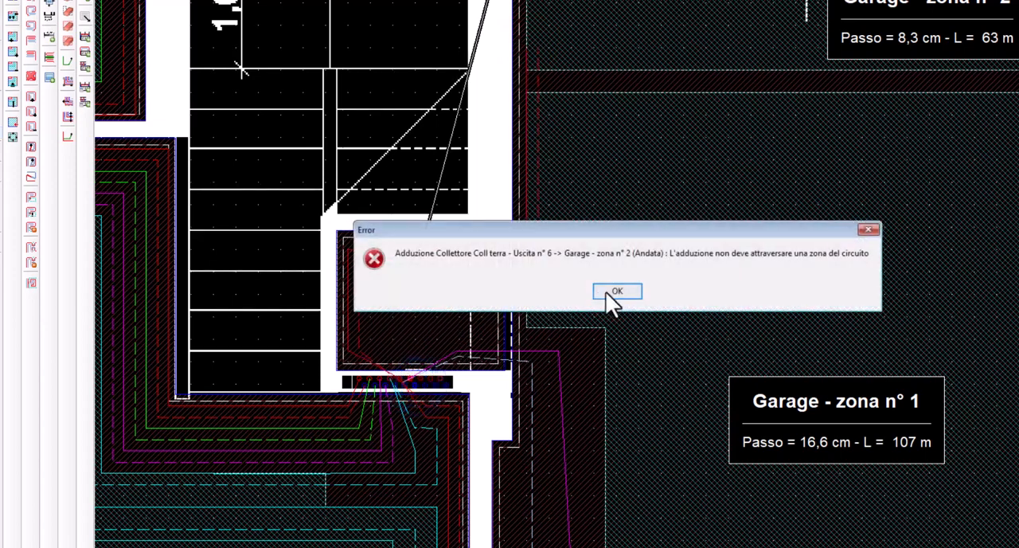
left_click(609, 292)
right_click(415, 384)
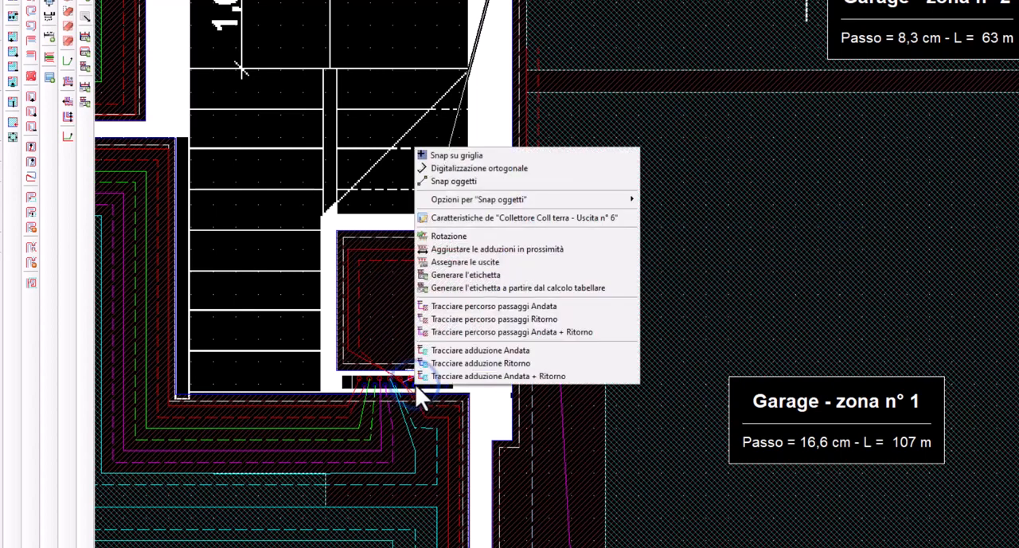
left_click(423, 375)
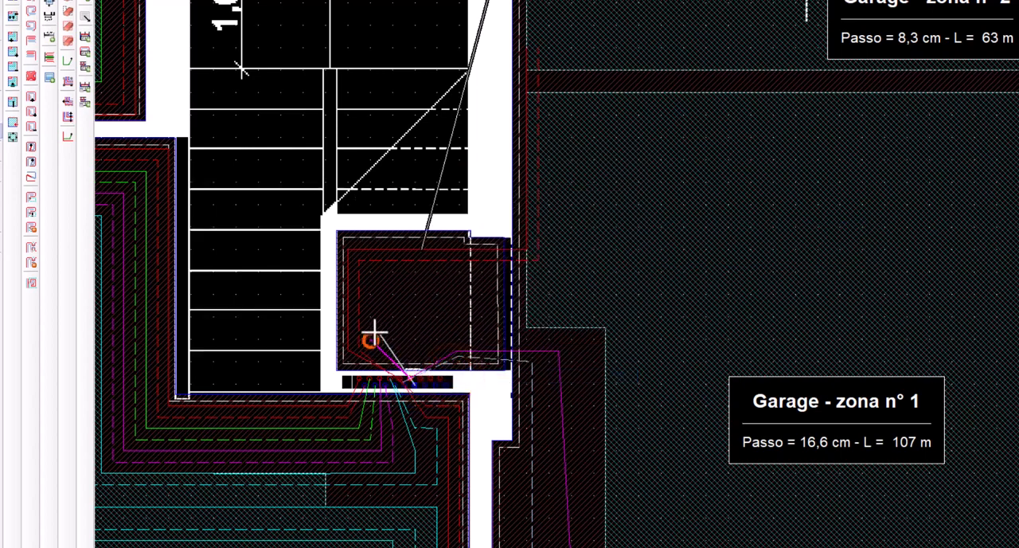
left_click(371, 269)
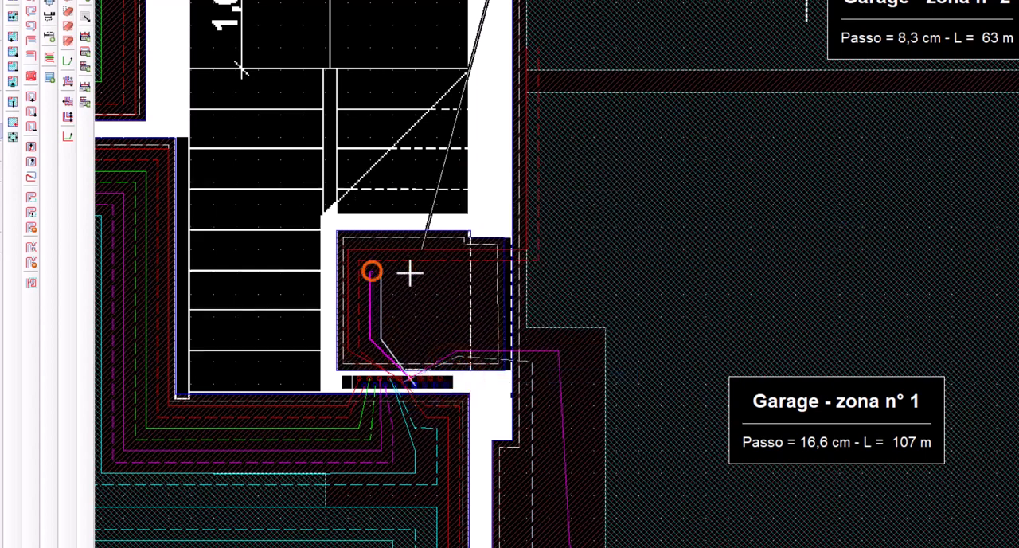
left_click(549, 271)
left_click(548, 89)
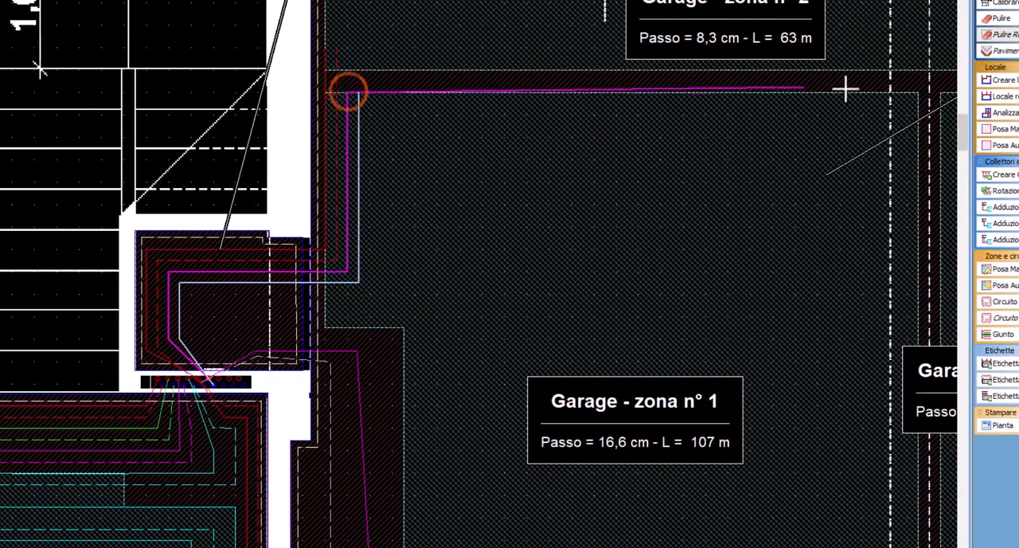
left_click(946, 95)
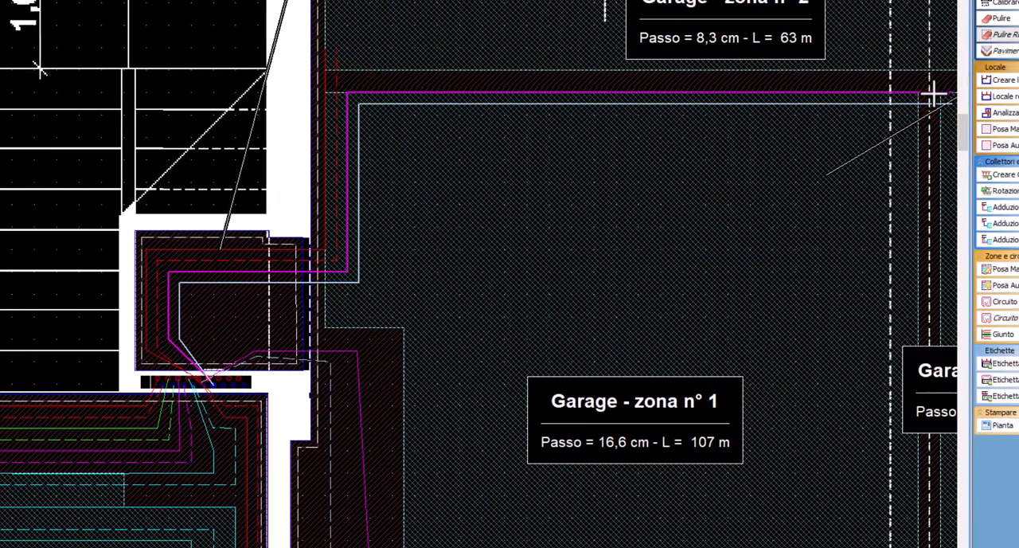
left_click(412, 294)
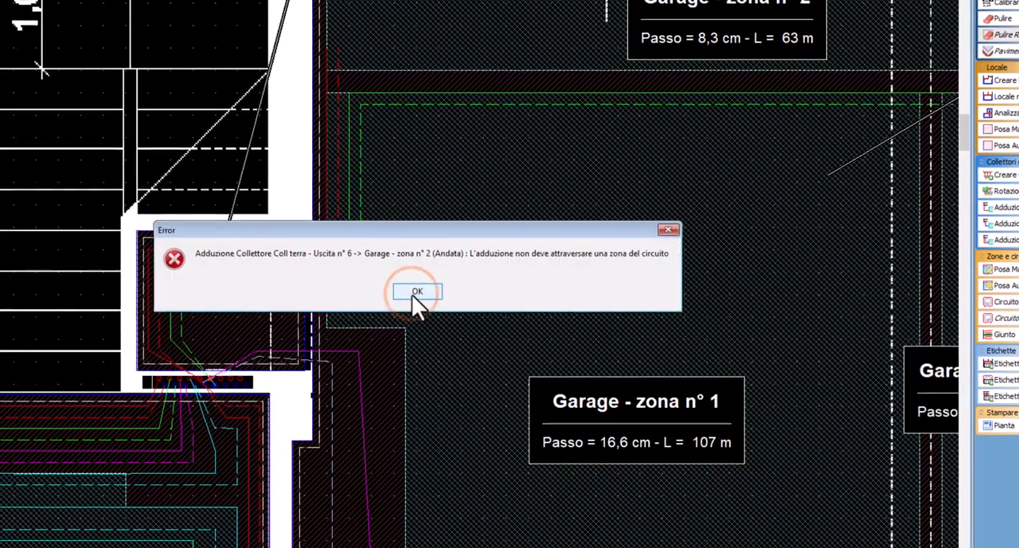
left_click(412, 294)
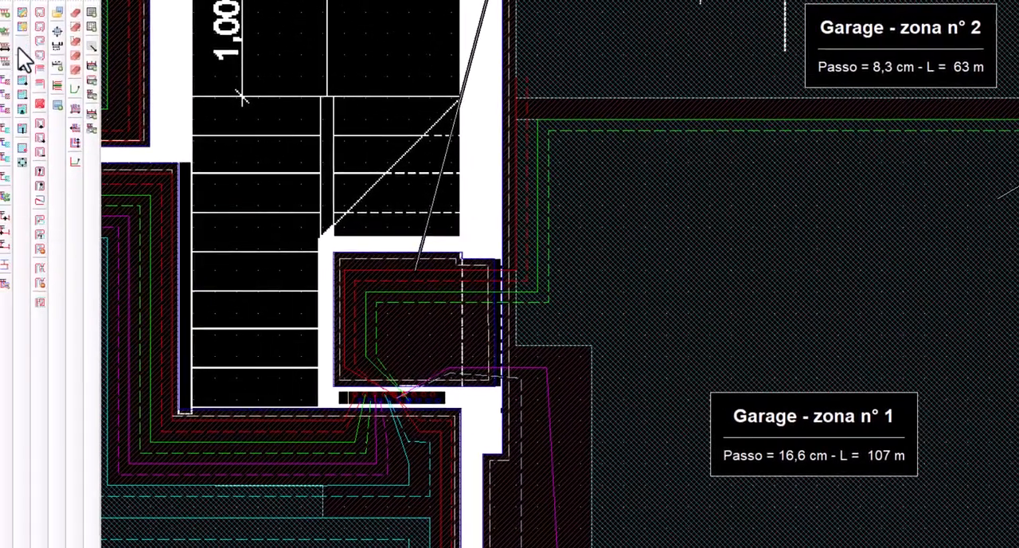
Adapt the garage zones to the traced feeds and edit the leftover notch in Garage zone 1's border beside the storage room
left_click(21, 46)
left_click(696, 198)
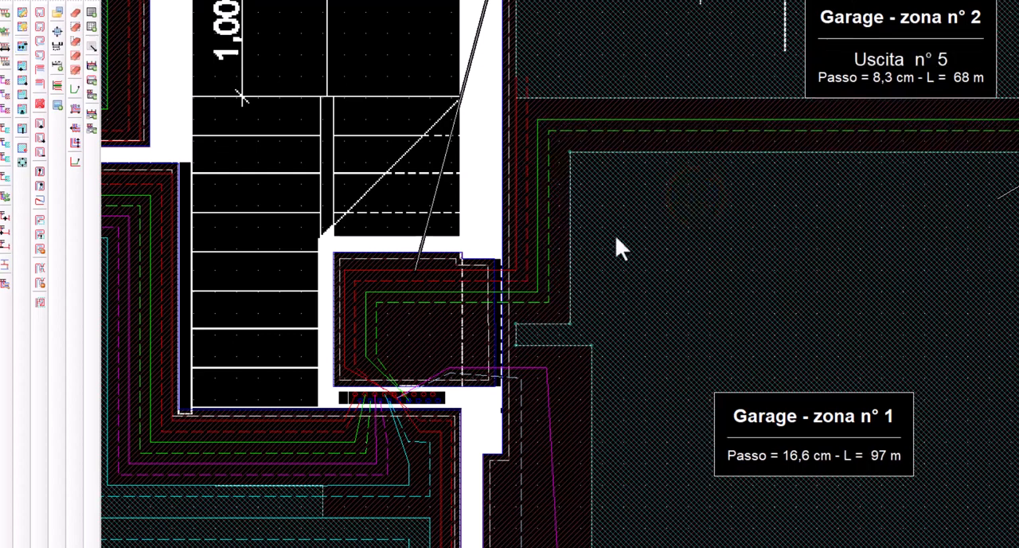
middle_click_drag(904, 254, 727, 266)
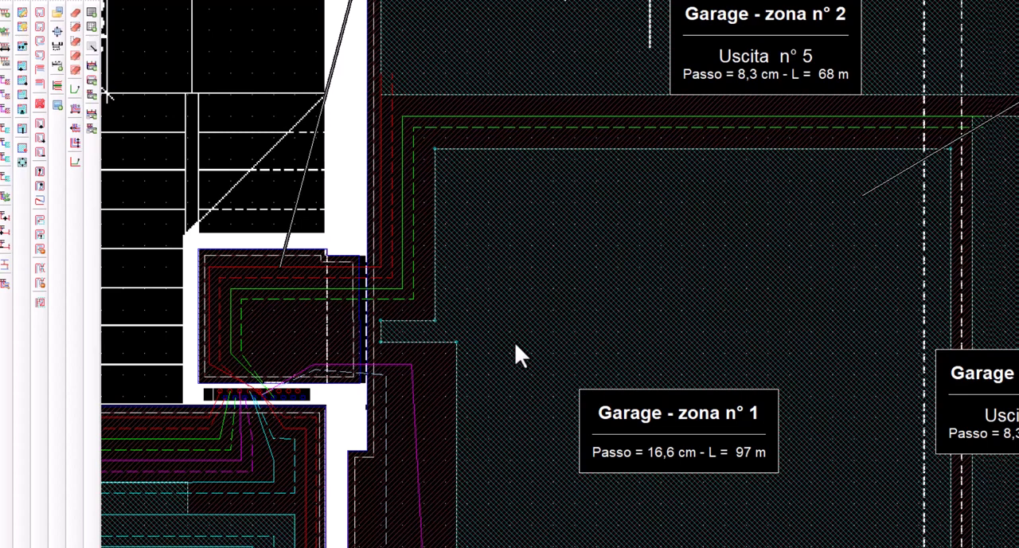
left_click(524, 310)
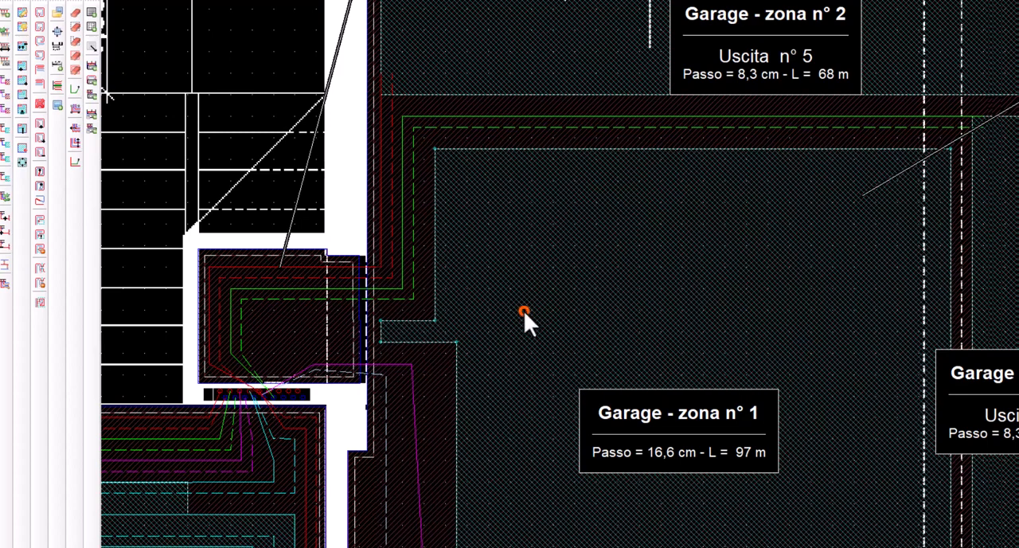
left_click(23, 111)
left_click(419, 341)
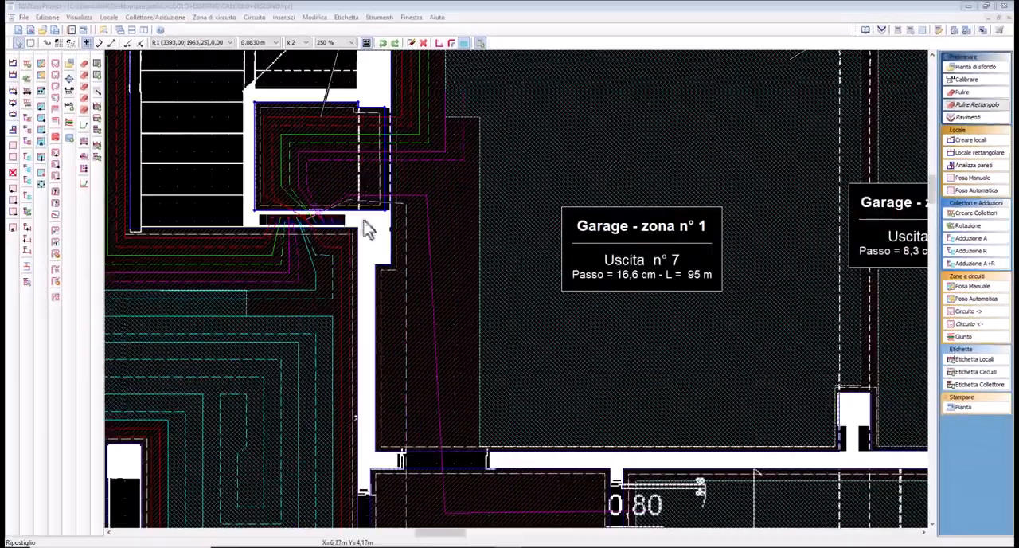
Trace the combined supply and return feed from outlet 9 down along the garage wall and through the doorway into Bagno zone 1
middle_click_drag(405, 389, 387, 366)
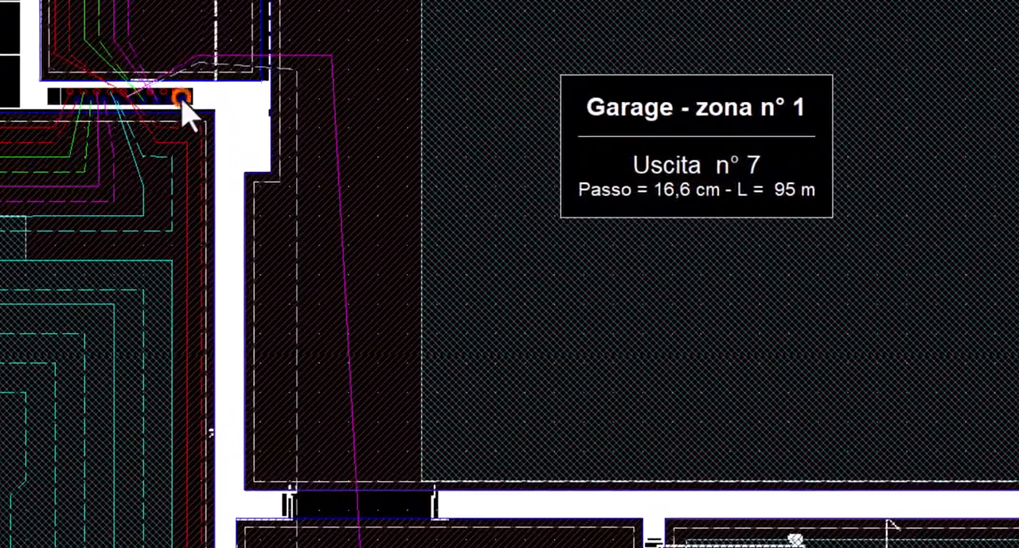
right_click(267, 172)
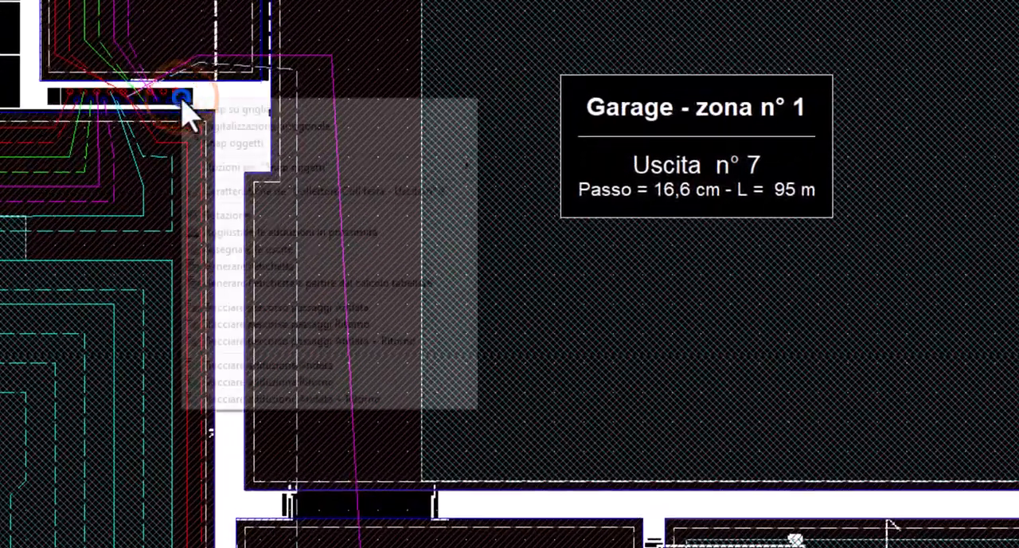
left_click(289, 398)
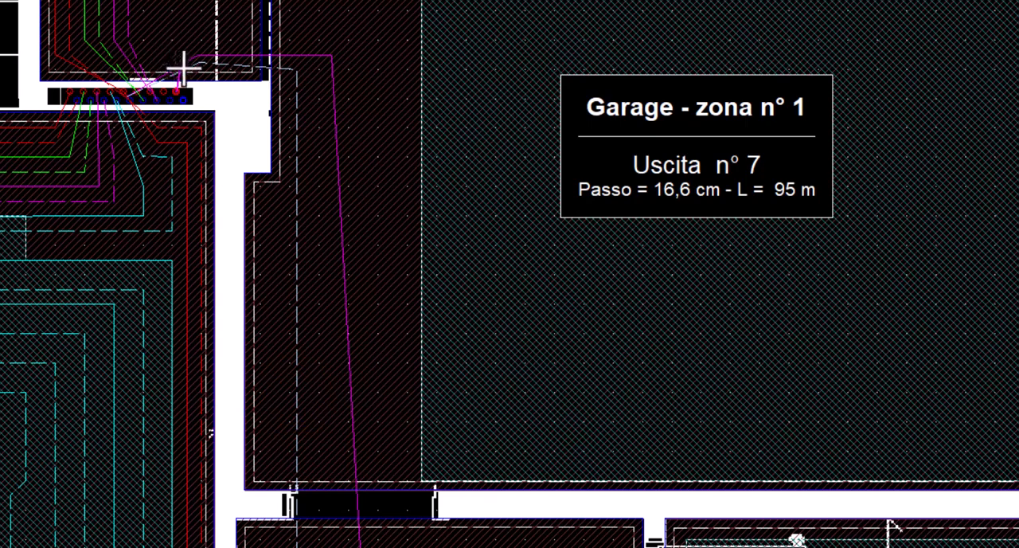
left_click(201, 54)
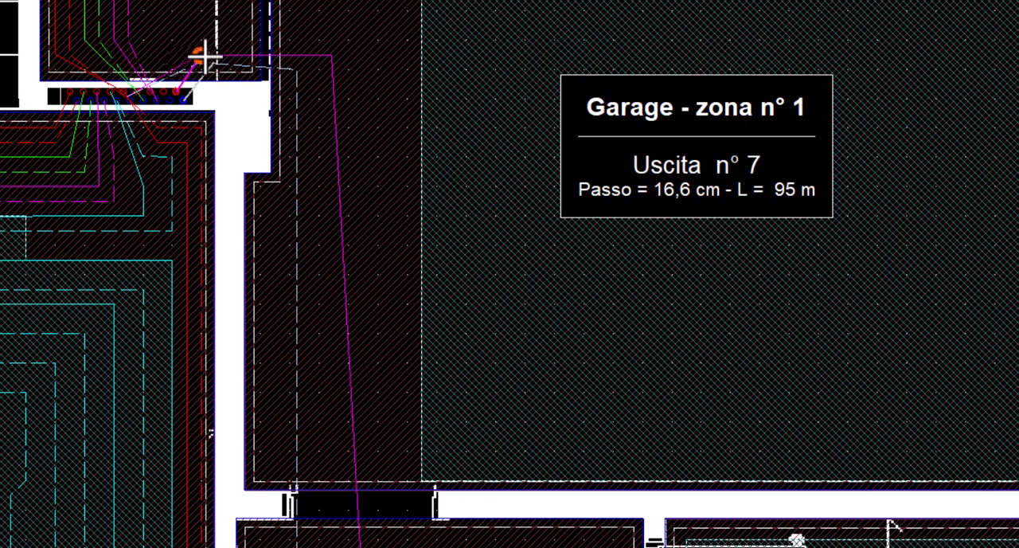
left_click(302, 54)
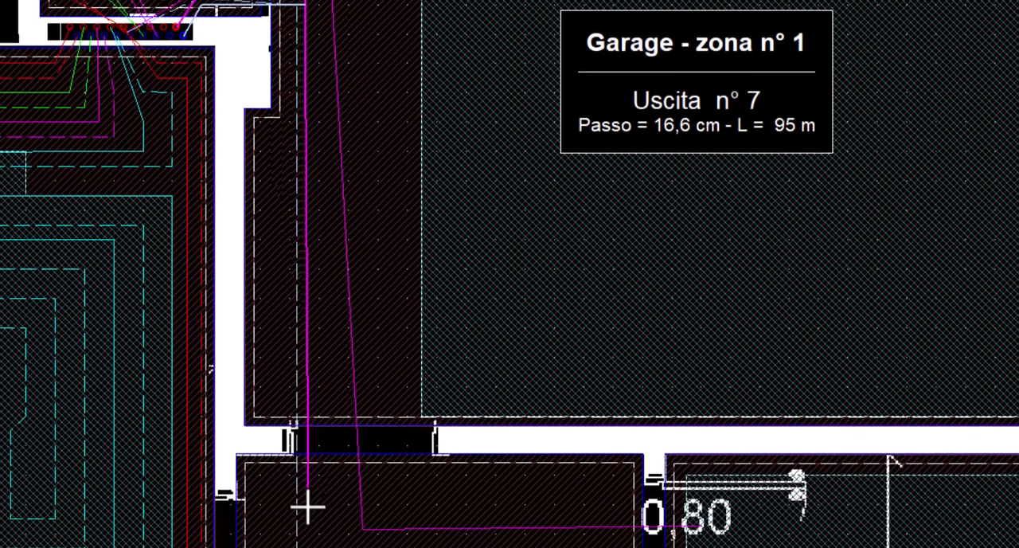
left_click(307, 481)
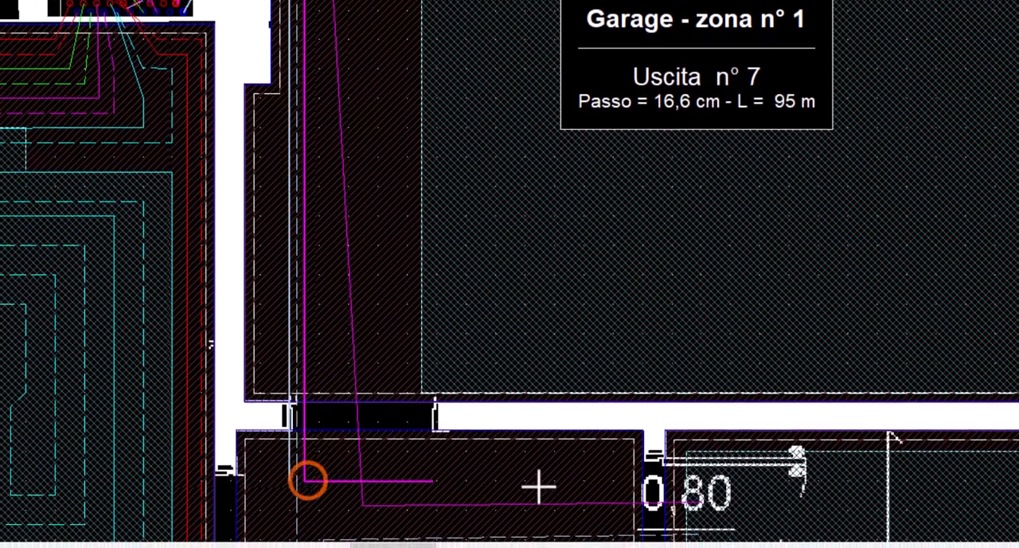
left_click(706, 482)
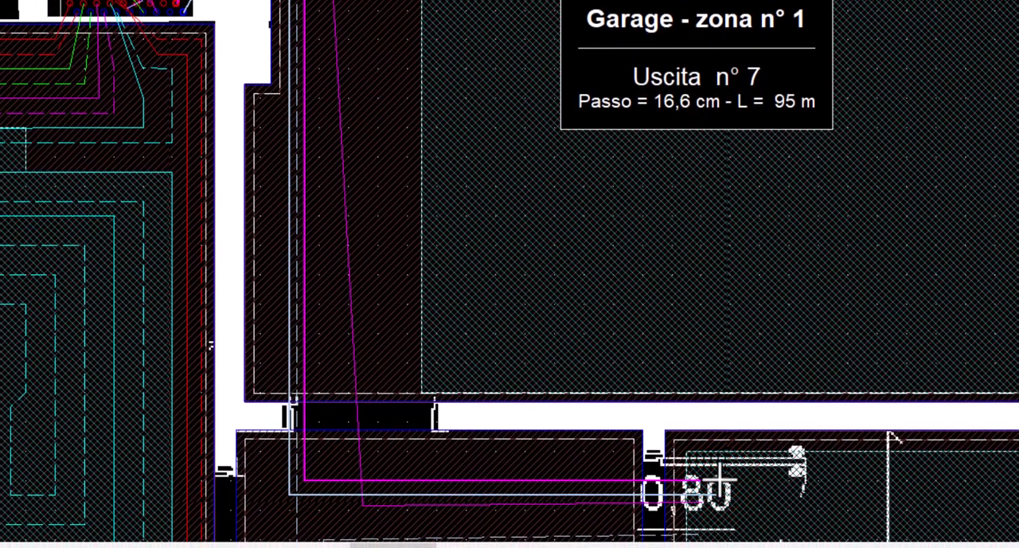
key("Return")
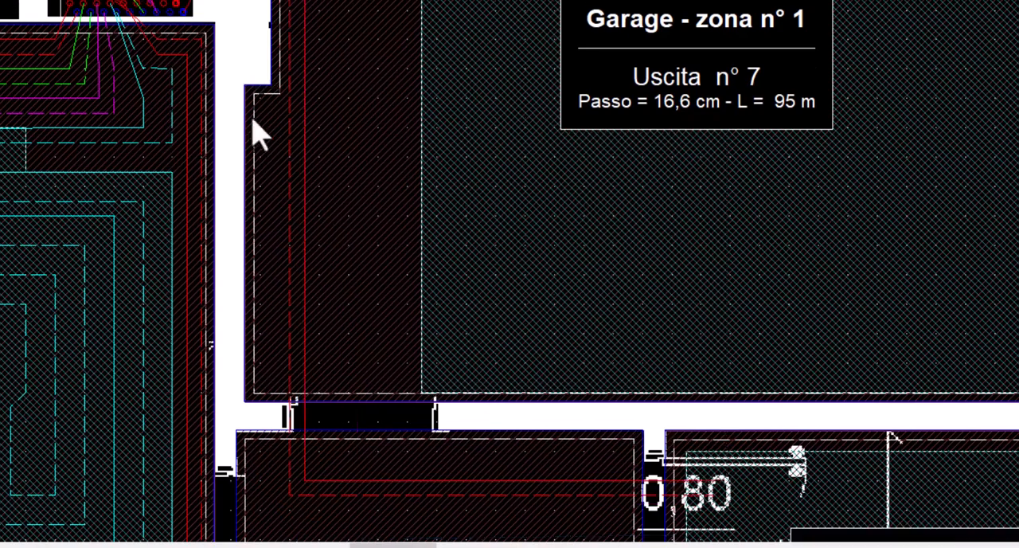
Open the manifold's outlet assignments and move Garage zone 1 from outlet 7 to outlet 8
middle_click_drag(169, 20, 262, 154)
scroll(271, 167, "up", 2)
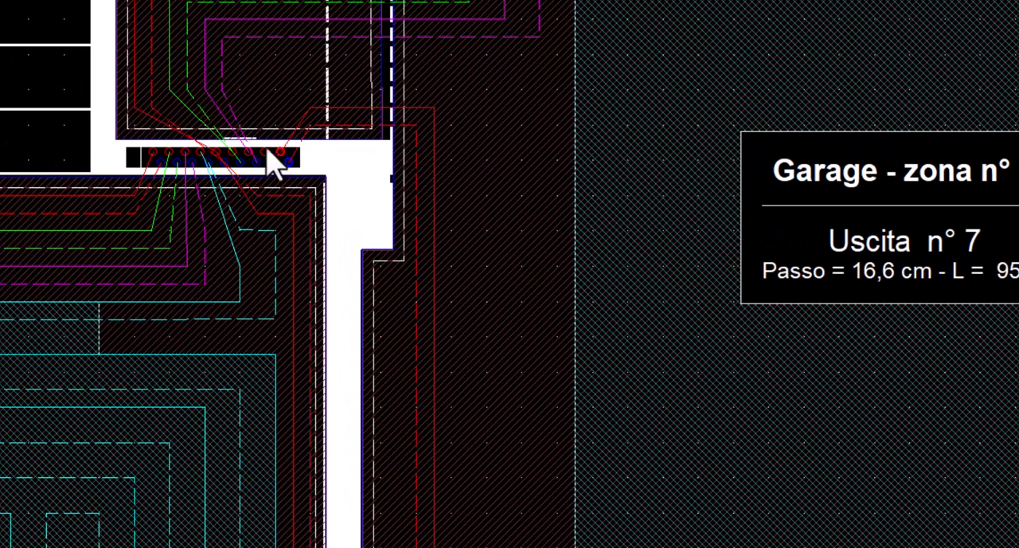
scroll(266, 163, "up", 1)
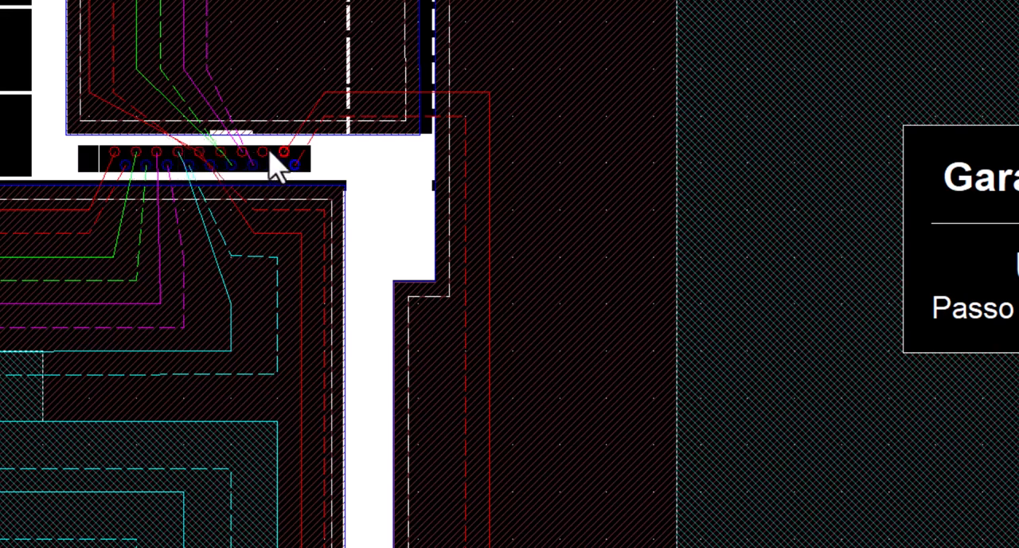
right_click(94, 159)
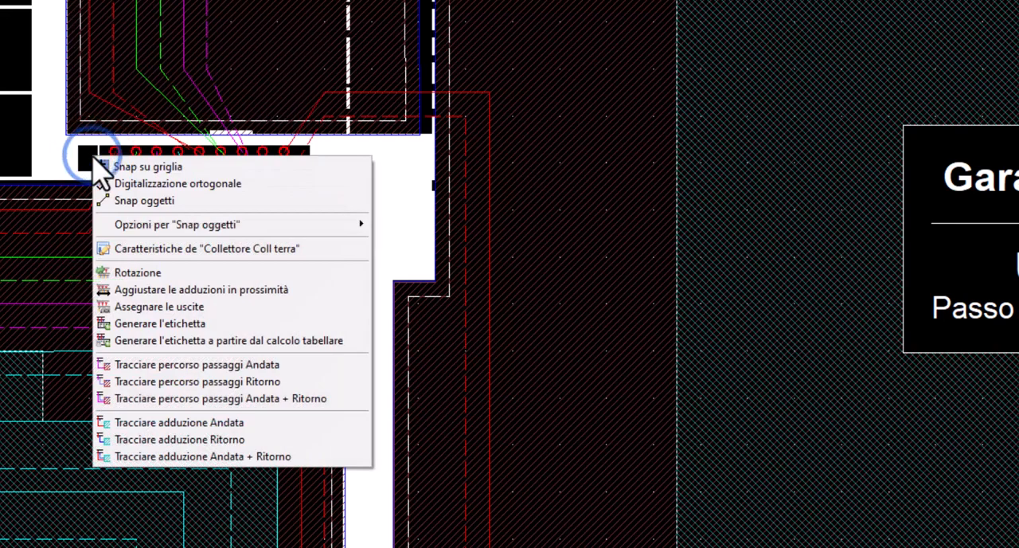
left_click(176, 310)
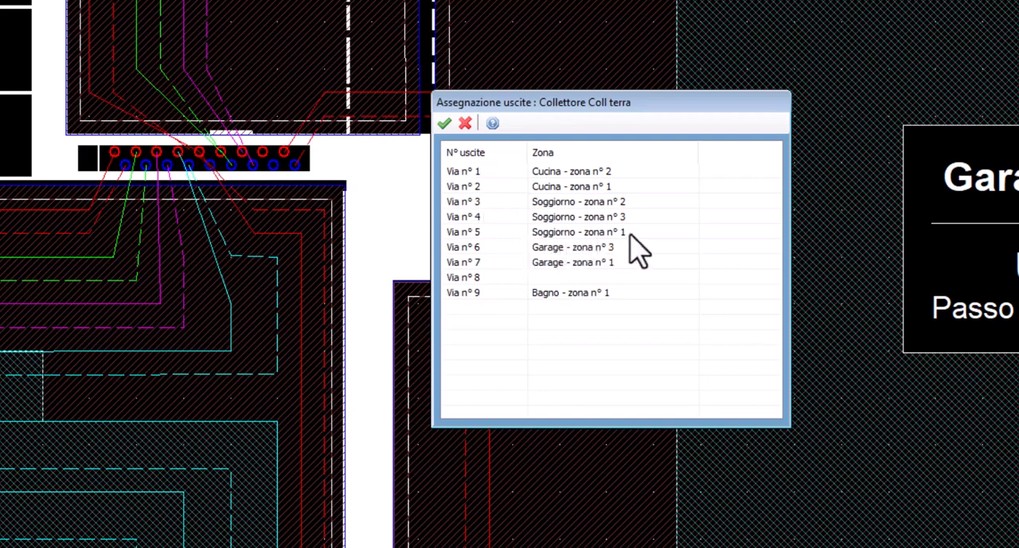
left_click(554, 278)
right_click(555, 276)
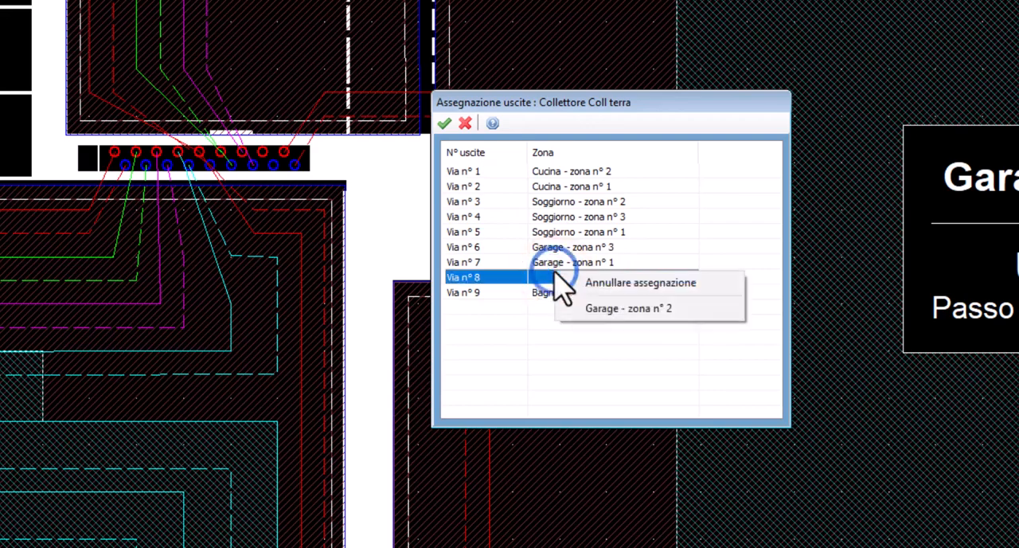
left_click(565, 266)
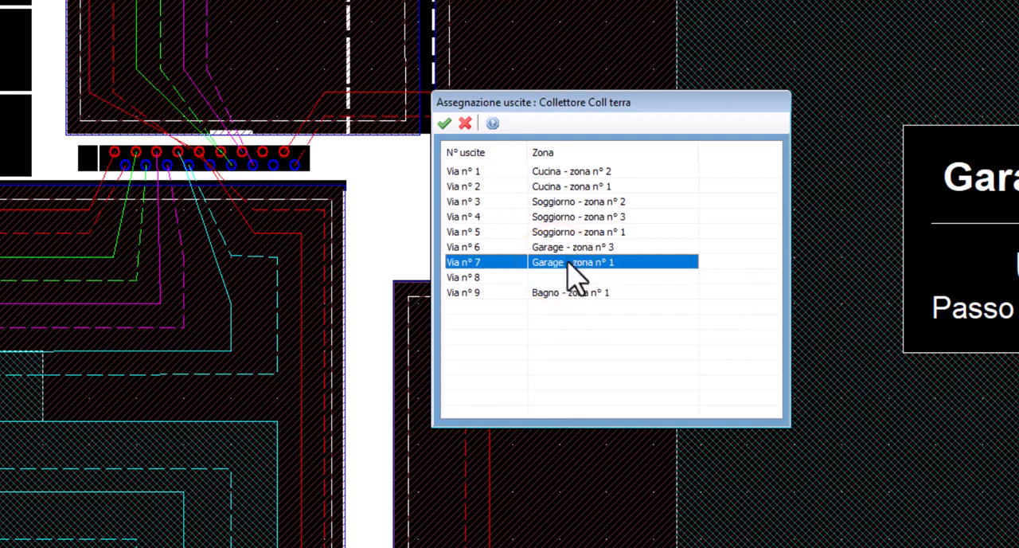
right_click(568, 263)
left_click(589, 273)
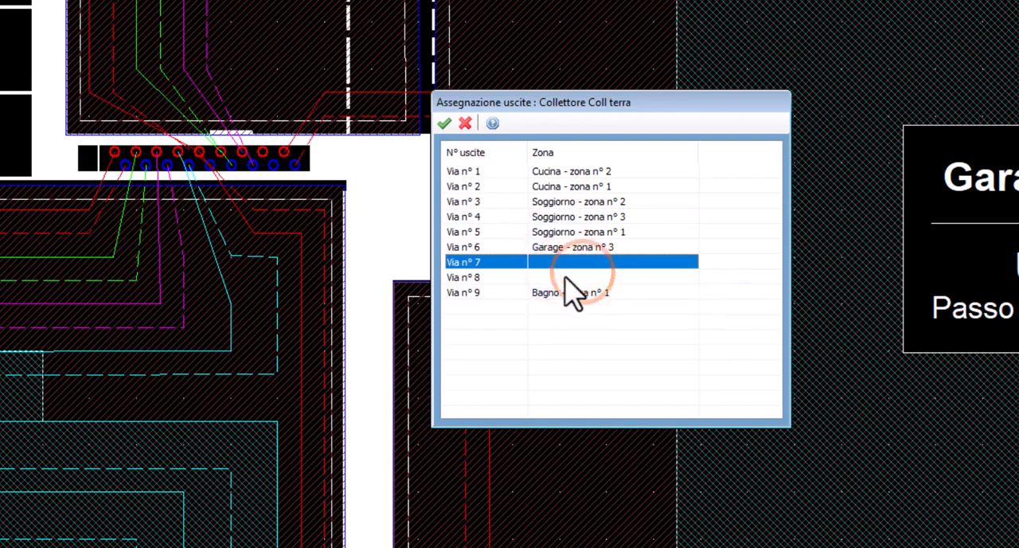
right_click(565, 278)
left_click(603, 318)
Clear the assignment of outlet 6 and assign Garage zone 3 to outlet 7
left_click(568, 248)
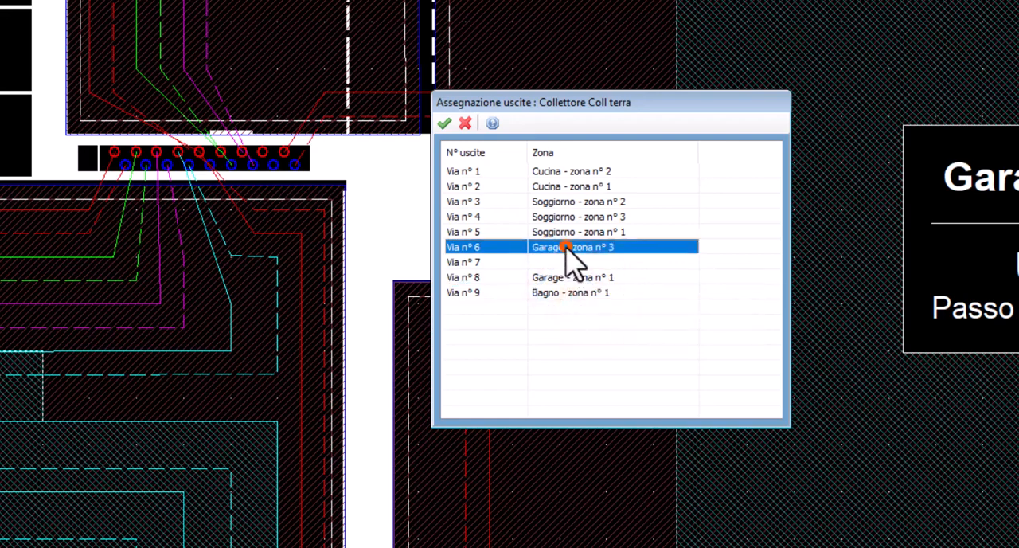
right_click(569, 248)
left_click(591, 259)
right_click(568, 262)
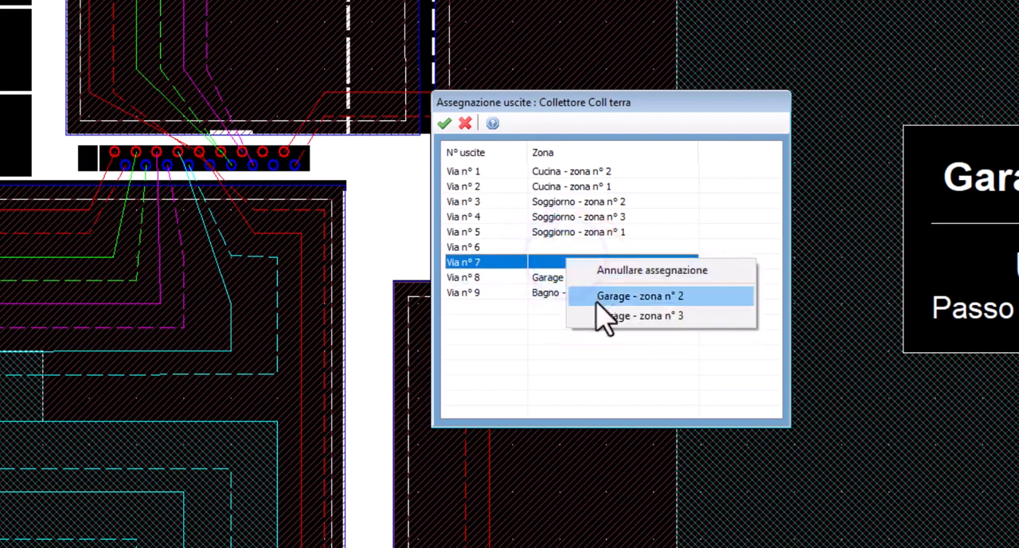
left_click(599, 315)
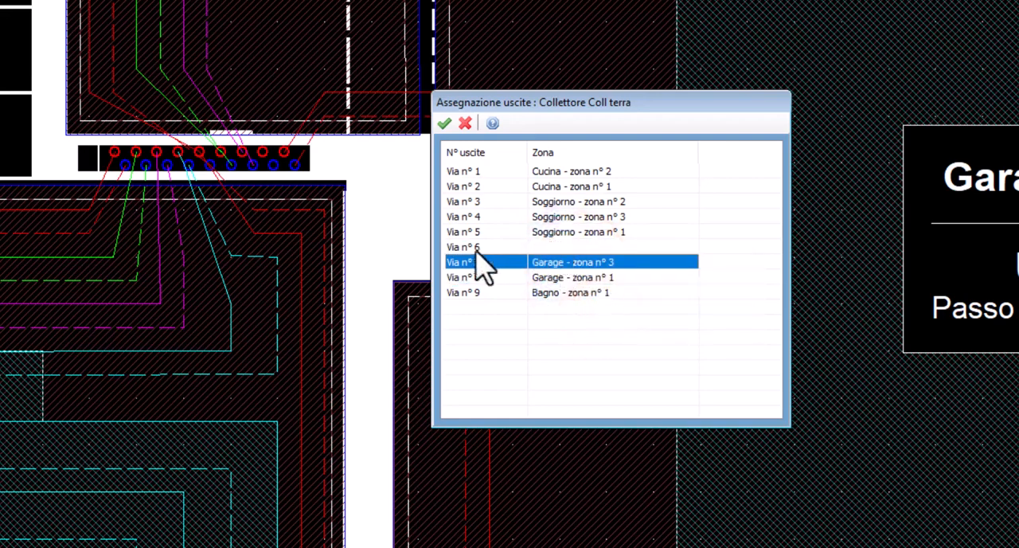
Assign Garage zone 2 to outlet 6 and apply the manifold's outlet assignments
left_click(544, 246)
right_click(546, 249)
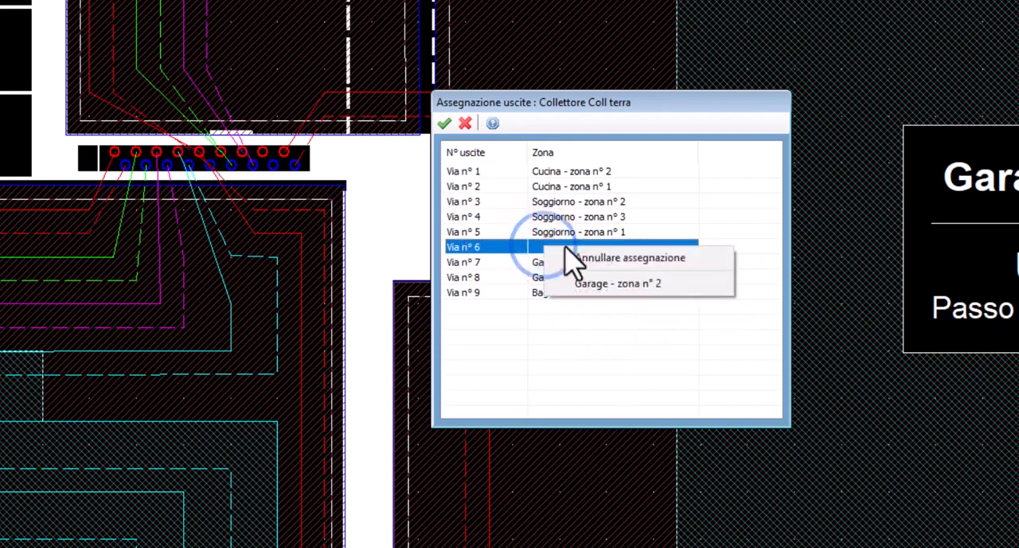
left_click(634, 284)
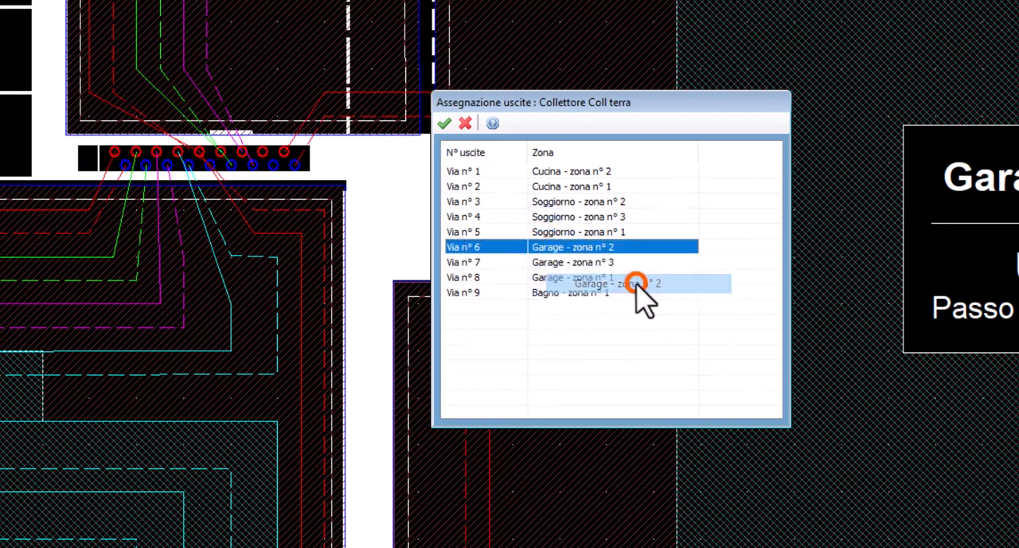
left_click(444, 123)
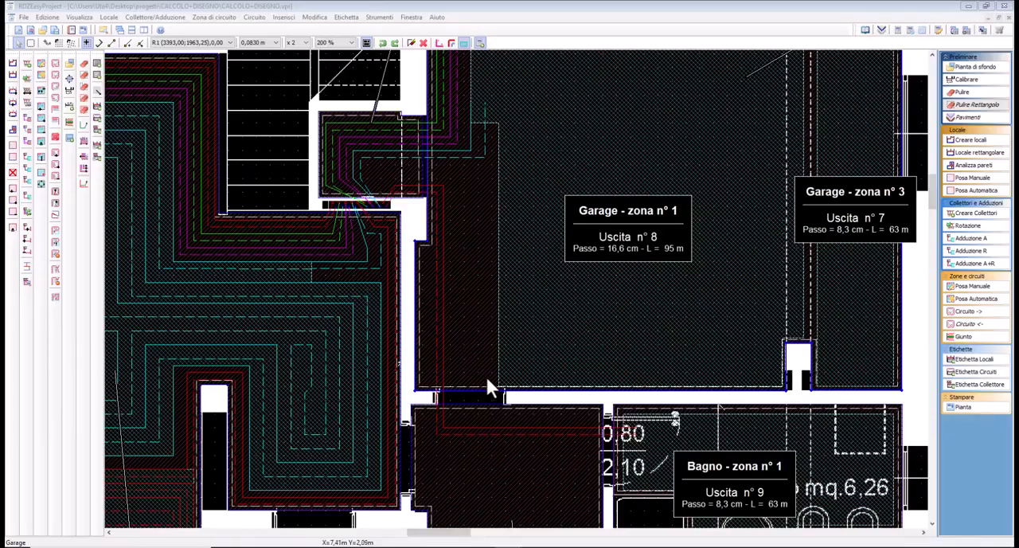
Reroute outlet 9's return line as a rectangular double spiral filling the hallway beside Bagno zone 1, rejoining the line toward the bathroom
mouse_move(486, 375)
middle_mouse_down()
mouse_move(436, 318)
mouse_move(397, 312)
middle_mouse_up()
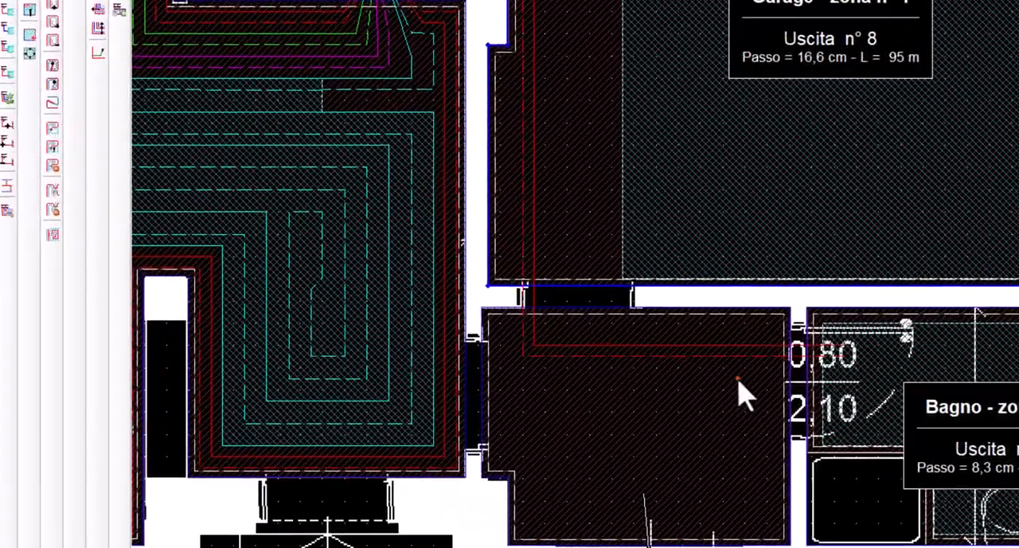
left_click(483, 386)
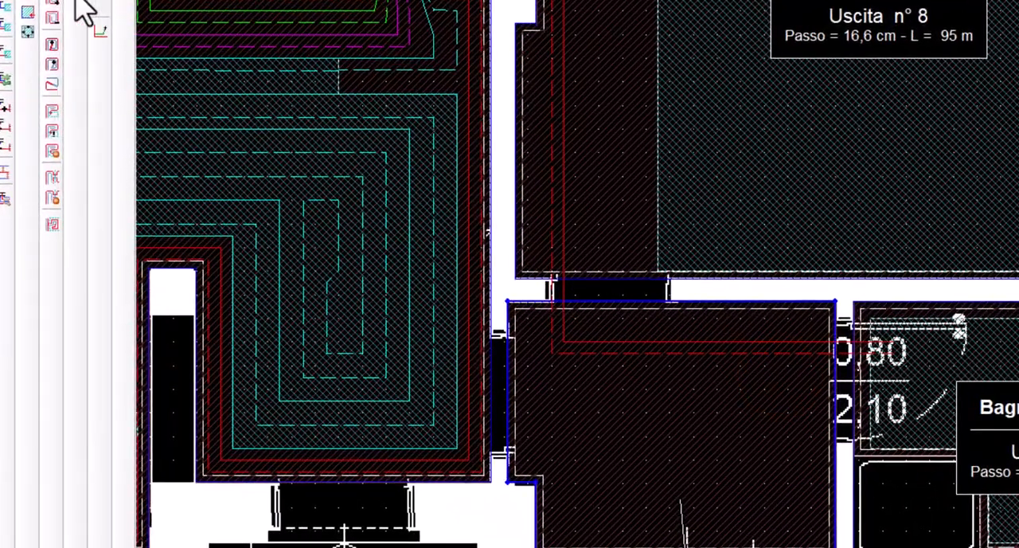
left_click(100, 30)
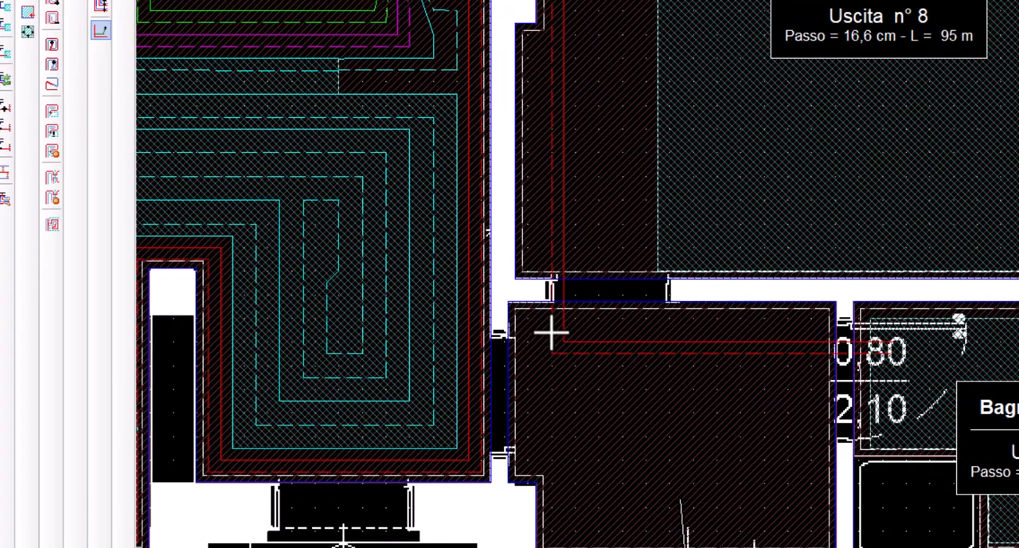
left_click(551, 331)
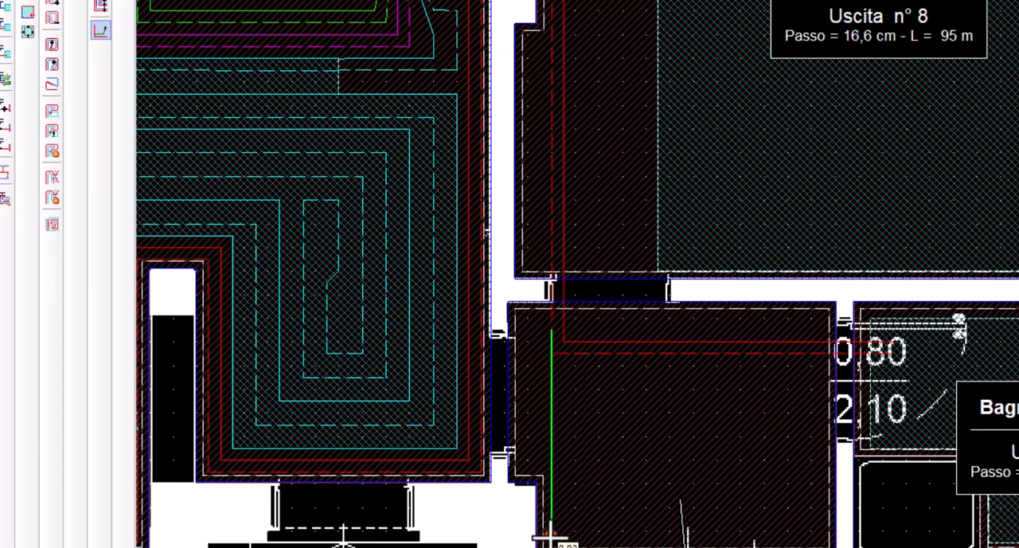
left_click(551, 529)
left_click(810, 529)
left_click(810, 388)
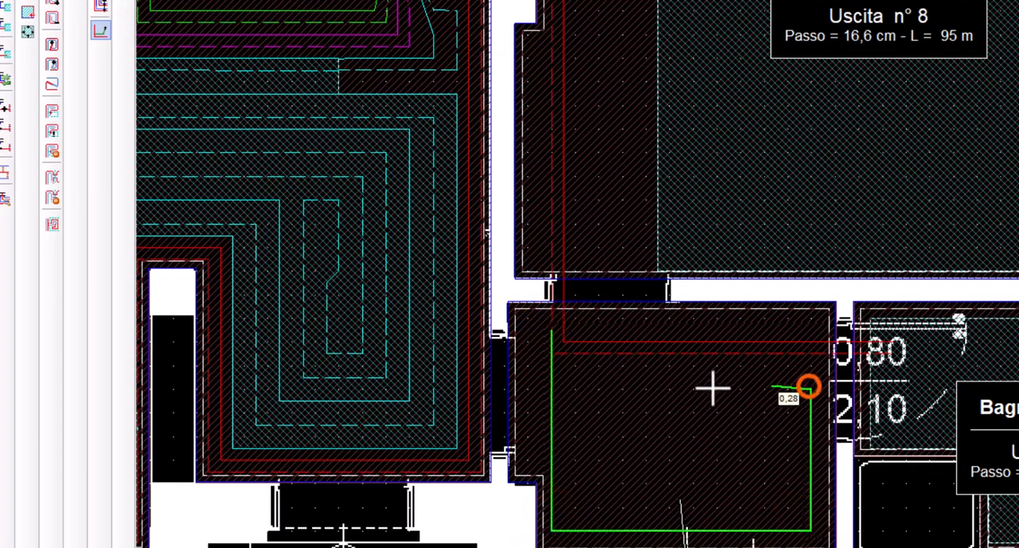
left_click(595, 388)
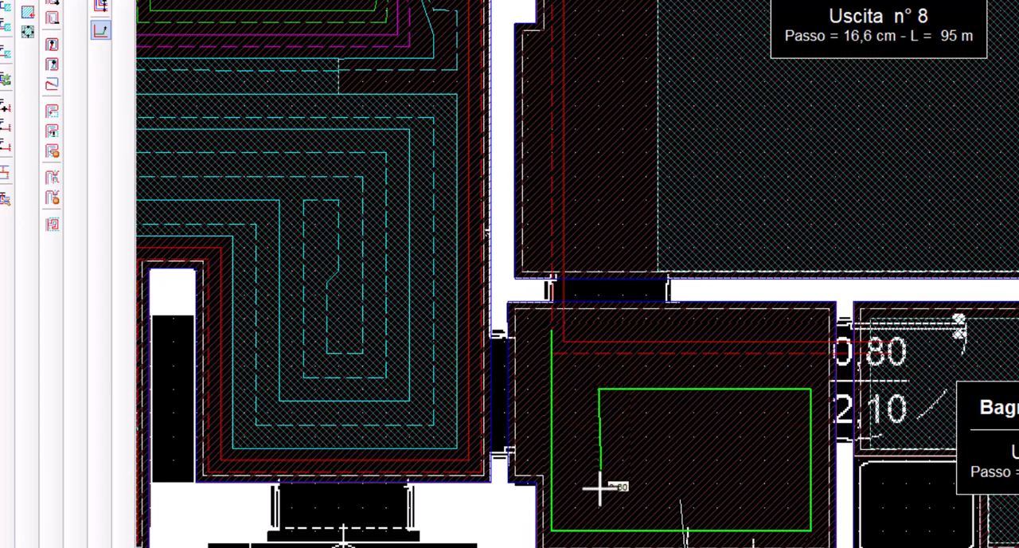
left_click(597, 483)
left_click(752, 483)
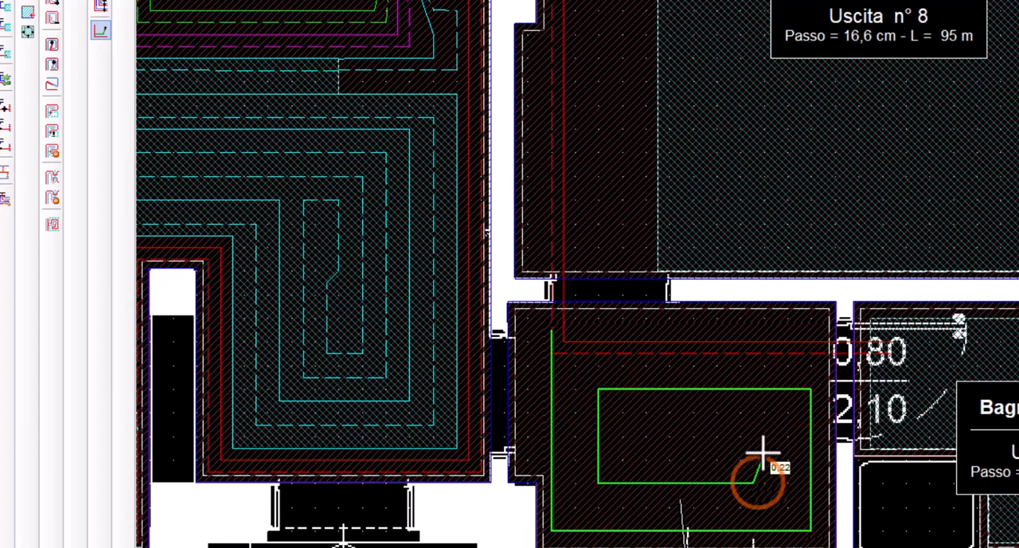
left_click(752, 437)
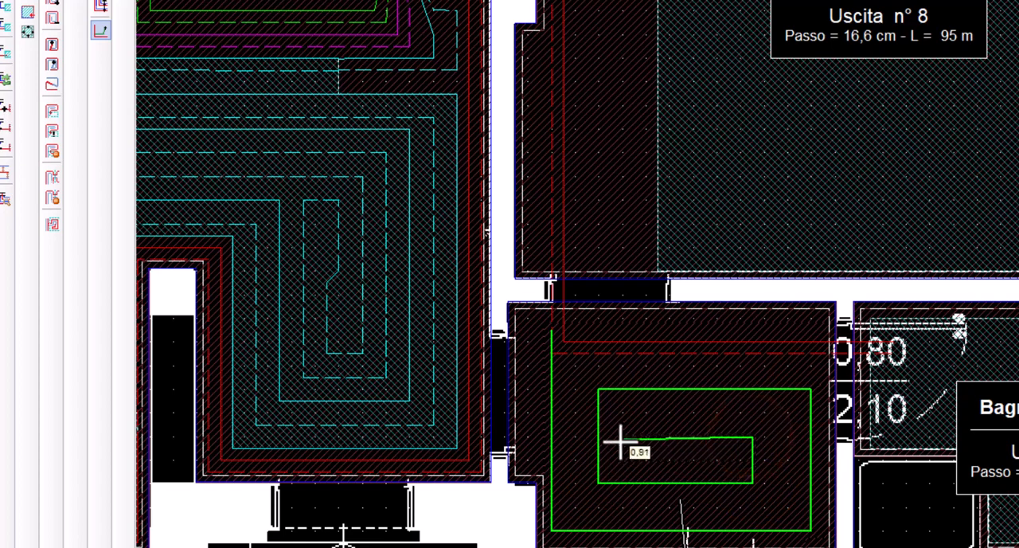
left_click(623, 436)
left_click(623, 414)
left_click(788, 413)
left_click(787, 507)
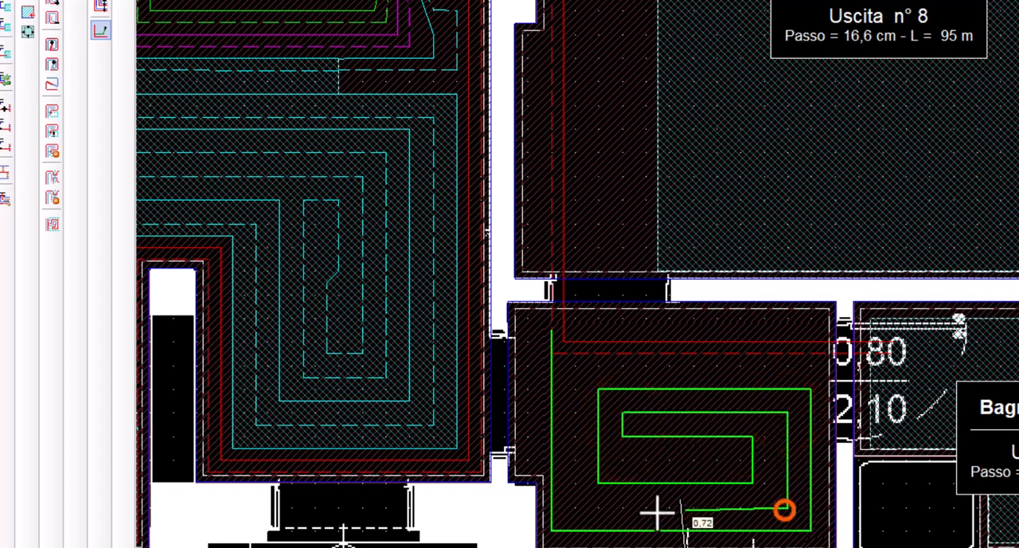
left_click(575, 507)
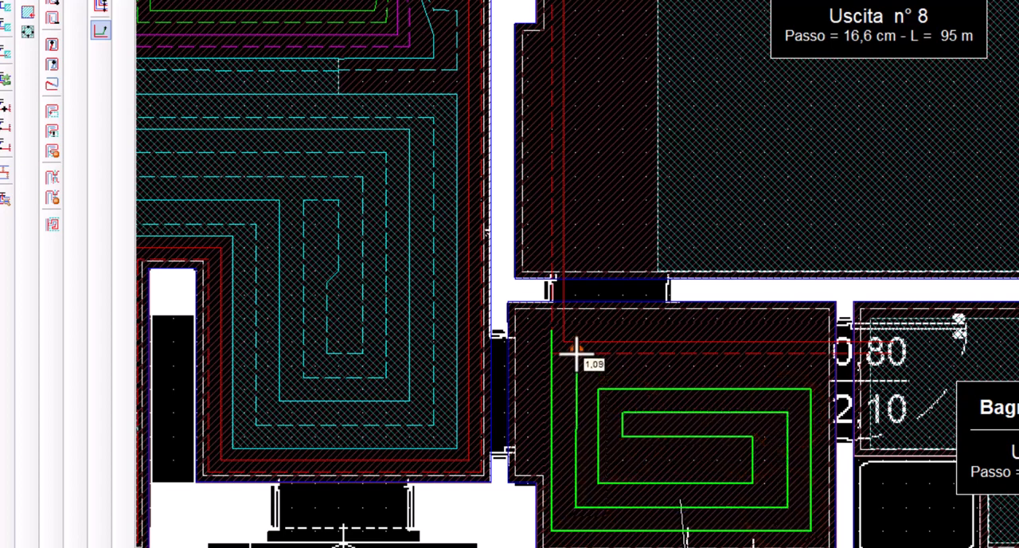
left_click(575, 359)
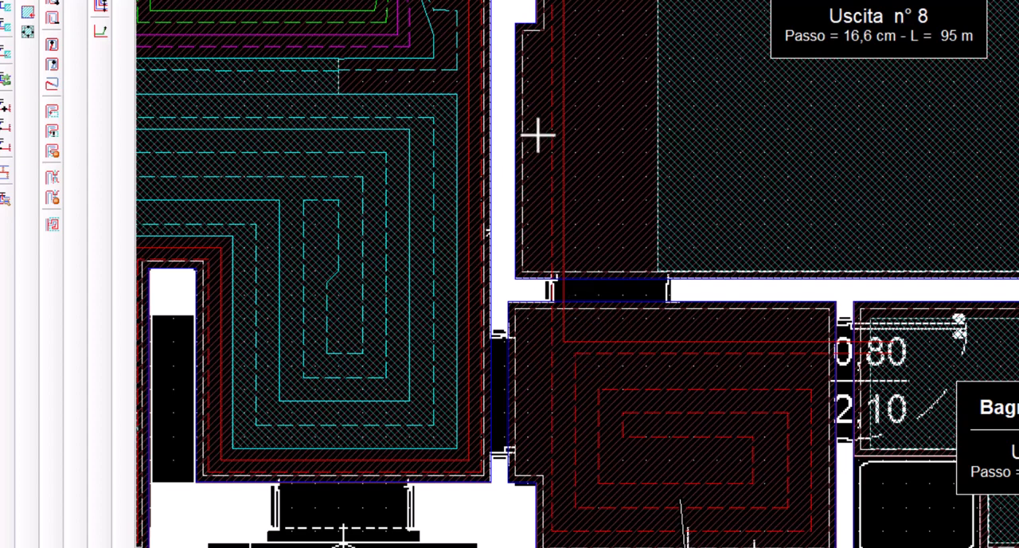
Shift outlet 9's return and supply lines closer to the garage wall above the hallway doorway, and adapt Garage zone 1 to them
key("F8")
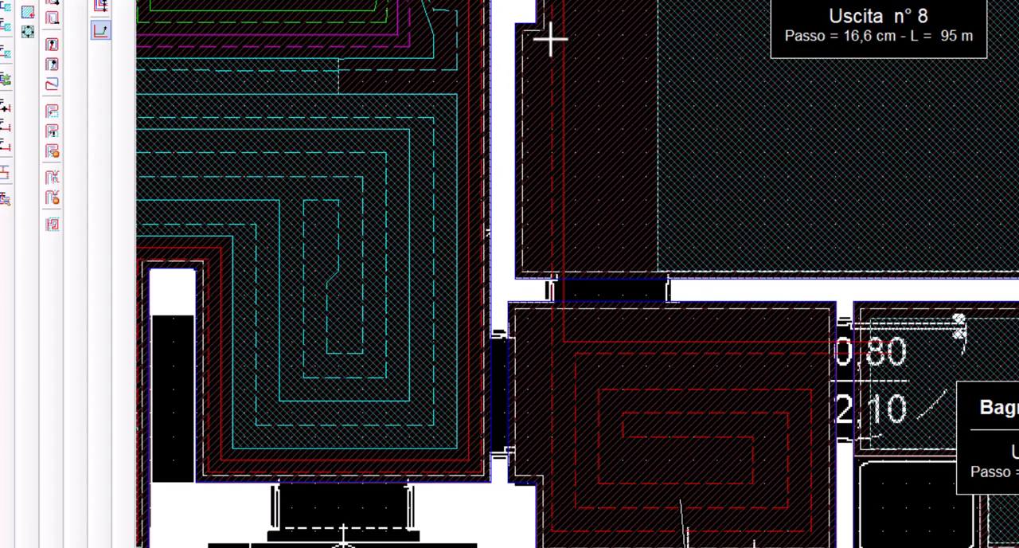
left_click(527, 36)
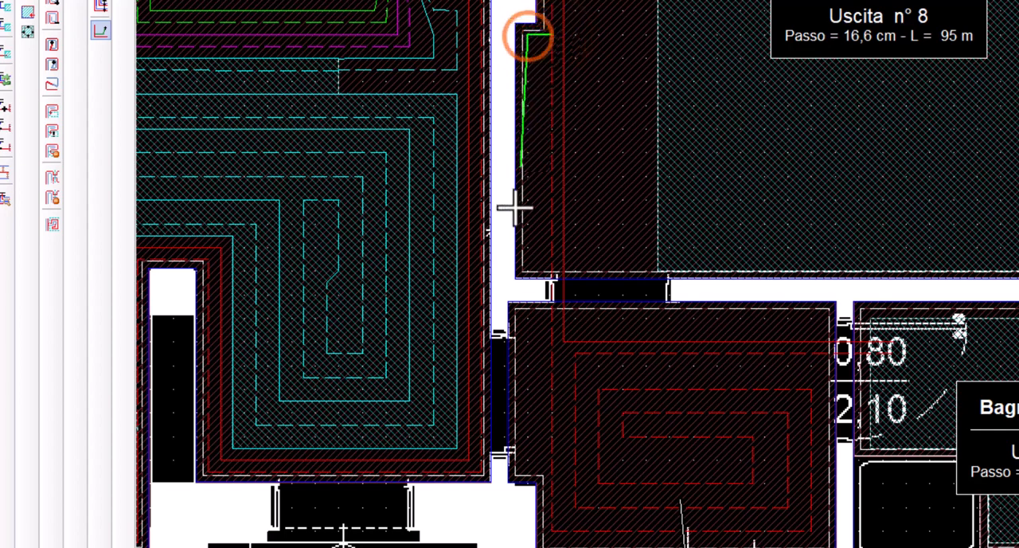
left_click(544, 269)
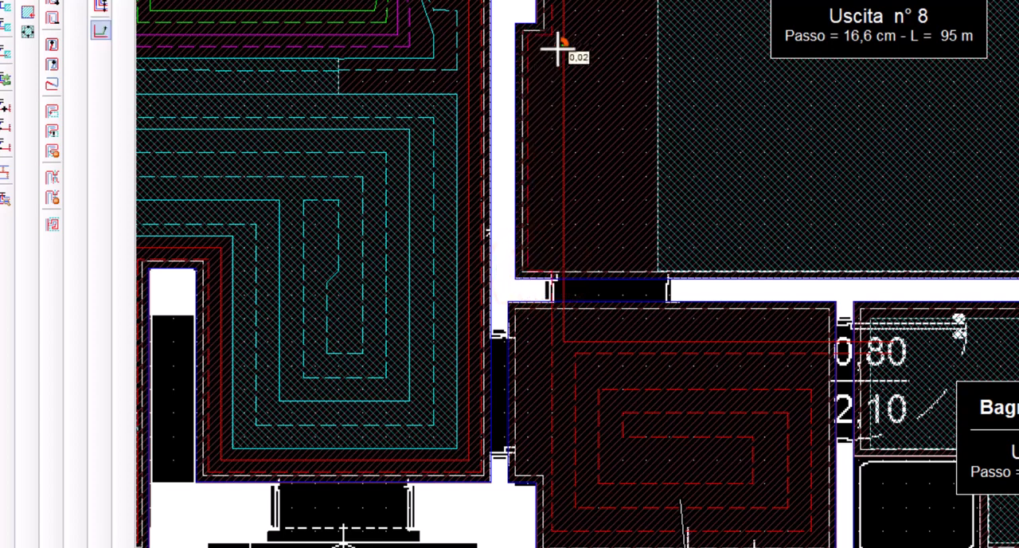
left_click(561, 48)
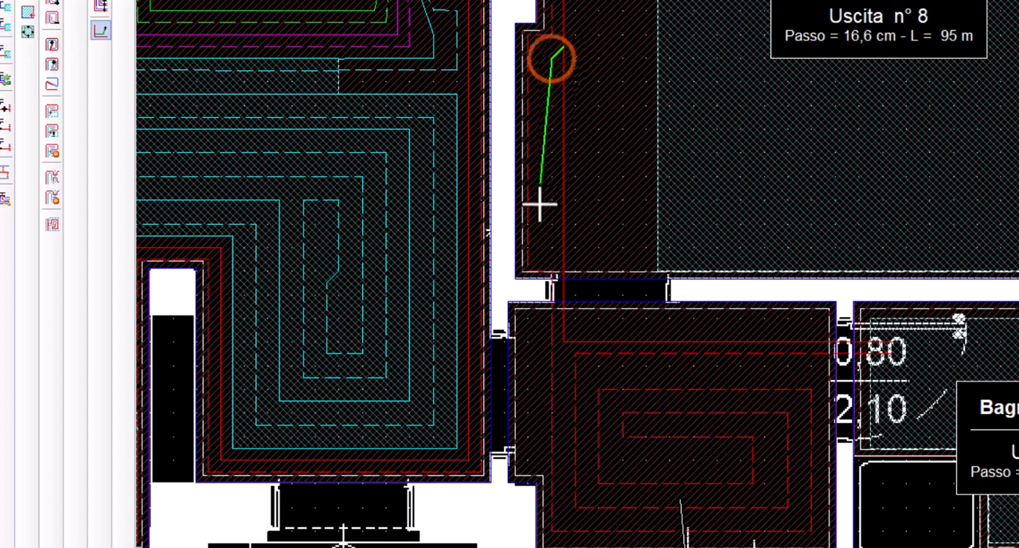
left_click(552, 251)
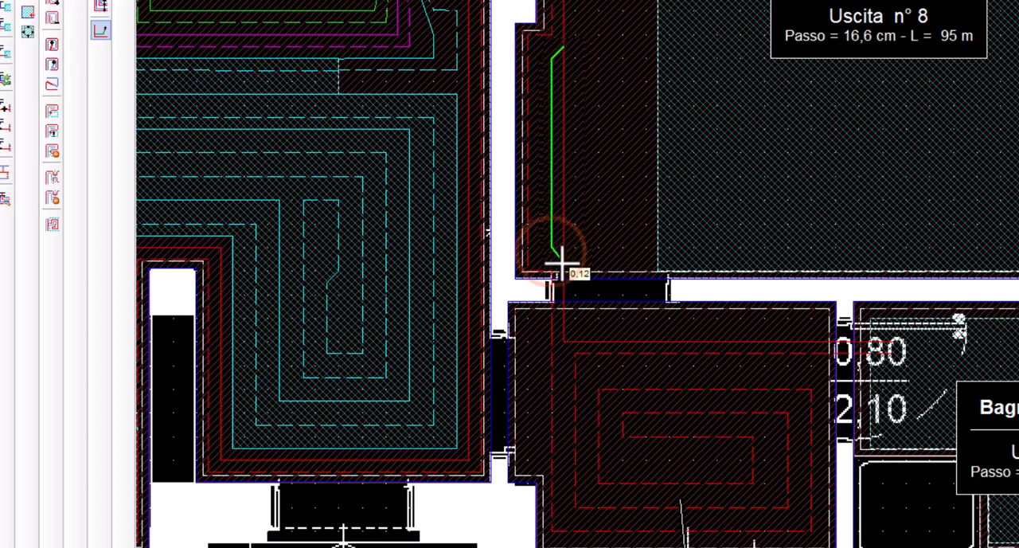
left_click(562, 158)
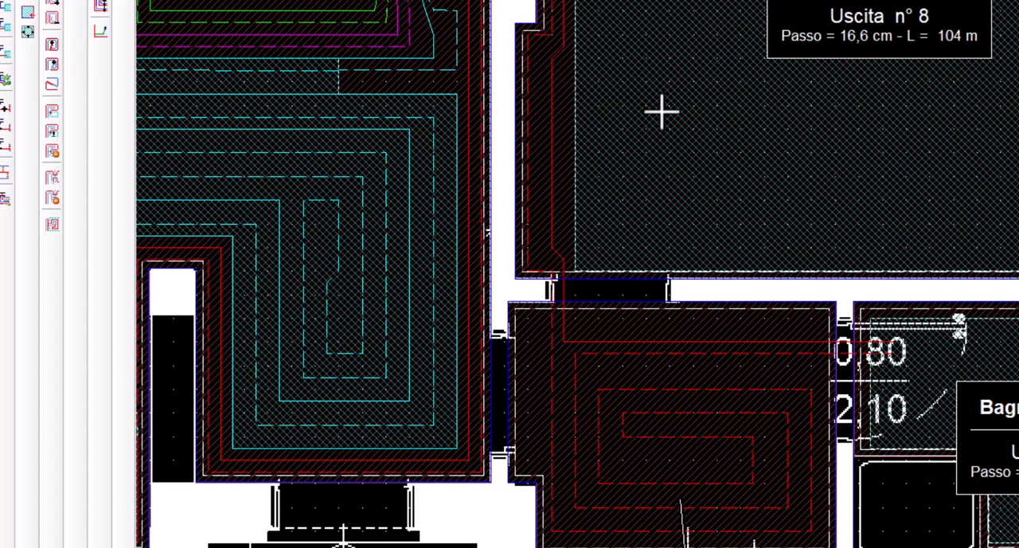
Generate a clockwise spiral circuit in Garage zone 2 and a spiral circuit in Garage zone 3
scroll(662, 111, "down", 2)
middle_click_drag(687, 127, 556, 323)
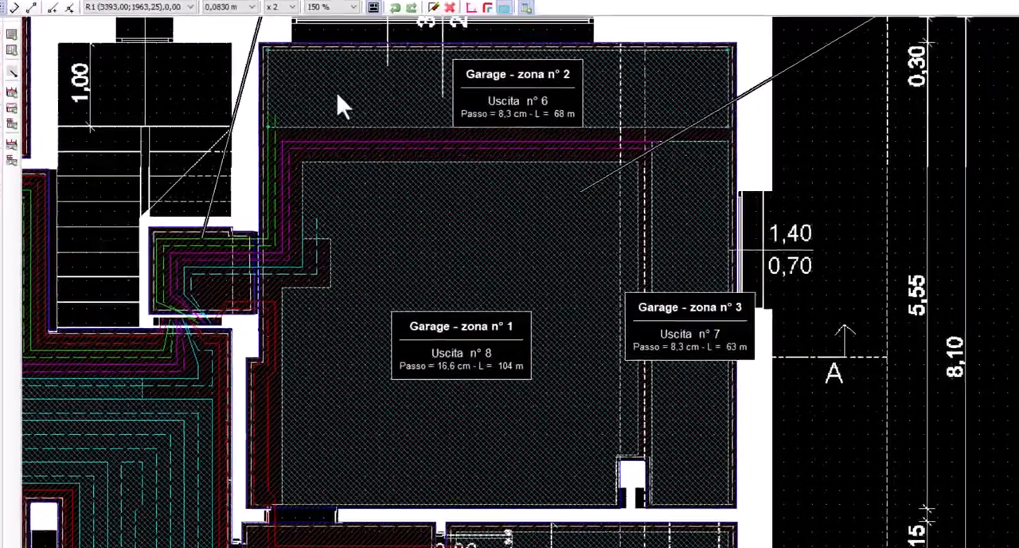
right_click(335, 108)
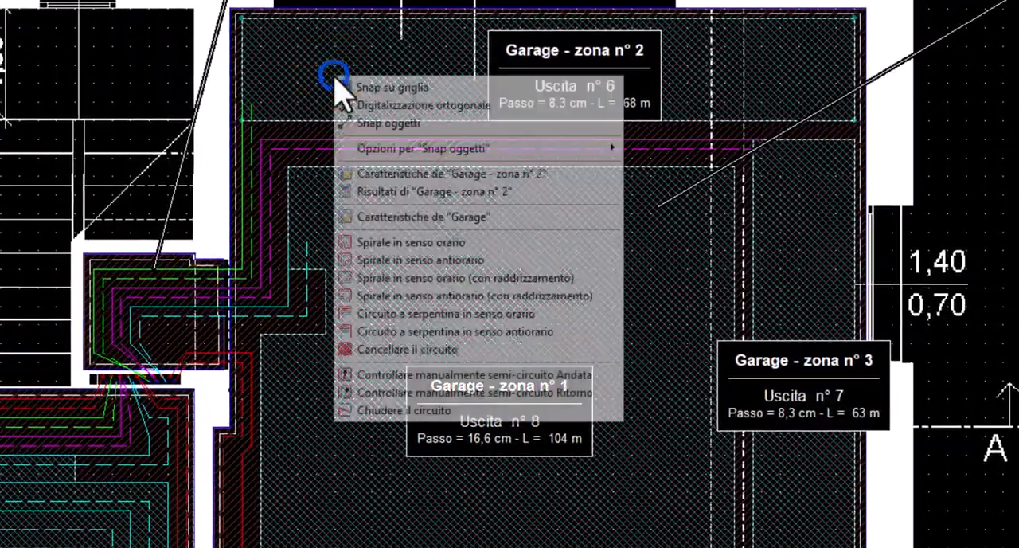
left_click(422, 242)
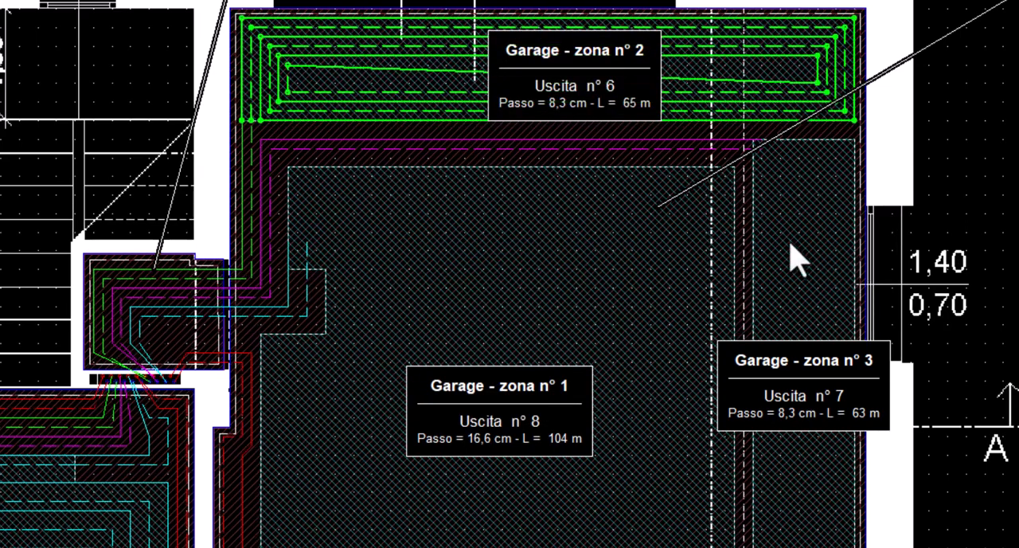
left_click(790, 246)
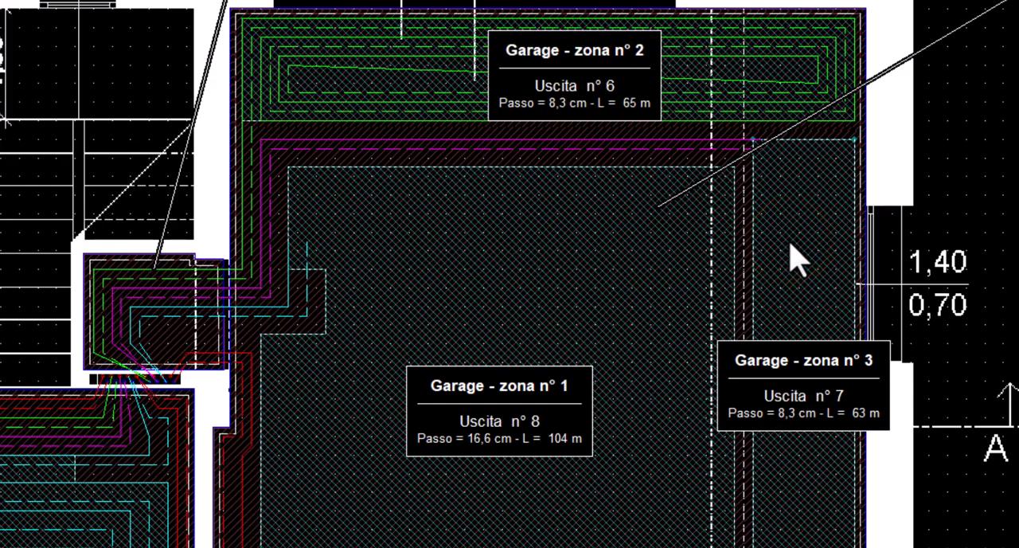
left_click(613, 275)
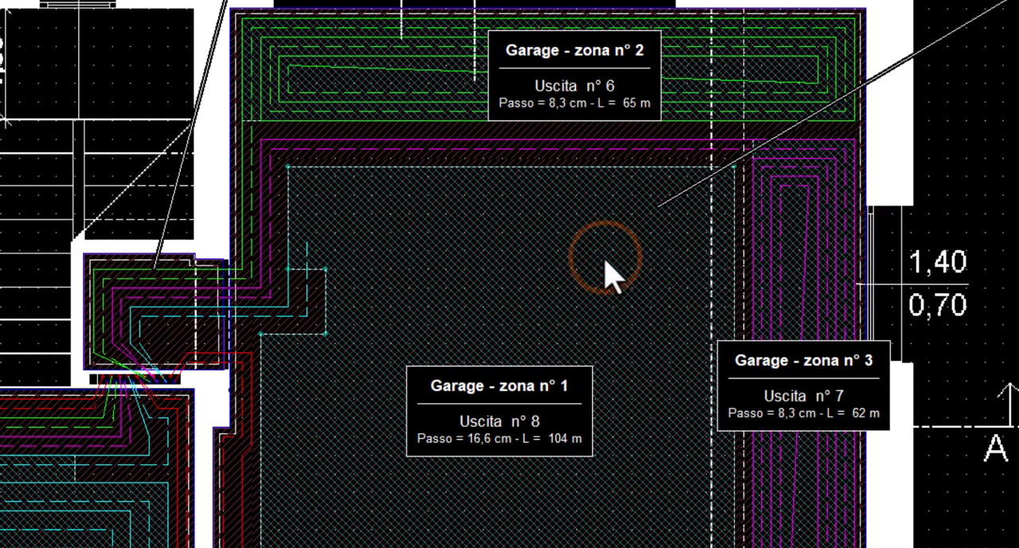
Generate the spiral circuits in Garage zone 1 and Bagno zone 1
left_click(605, 260)
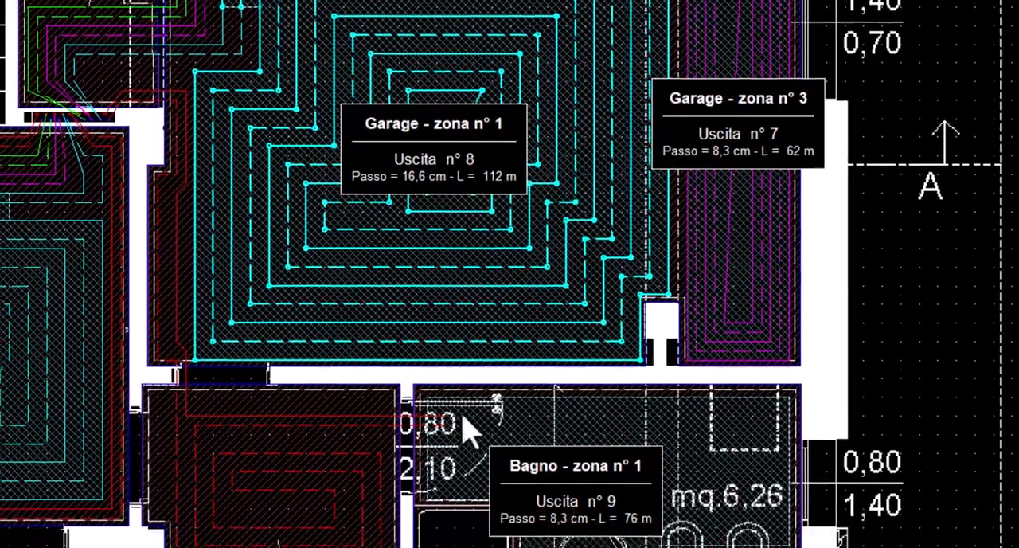
left_click(464, 416)
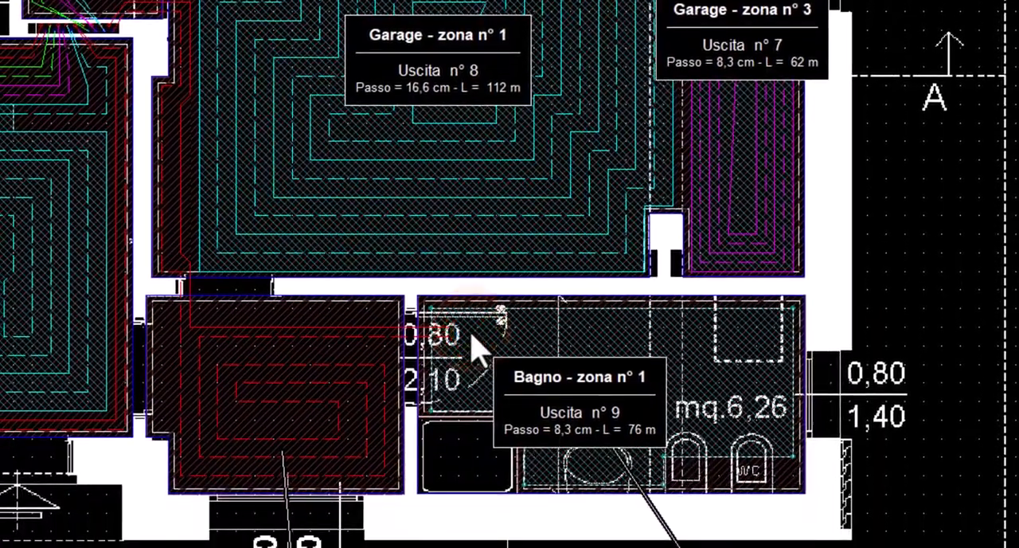
left_click(472, 341)
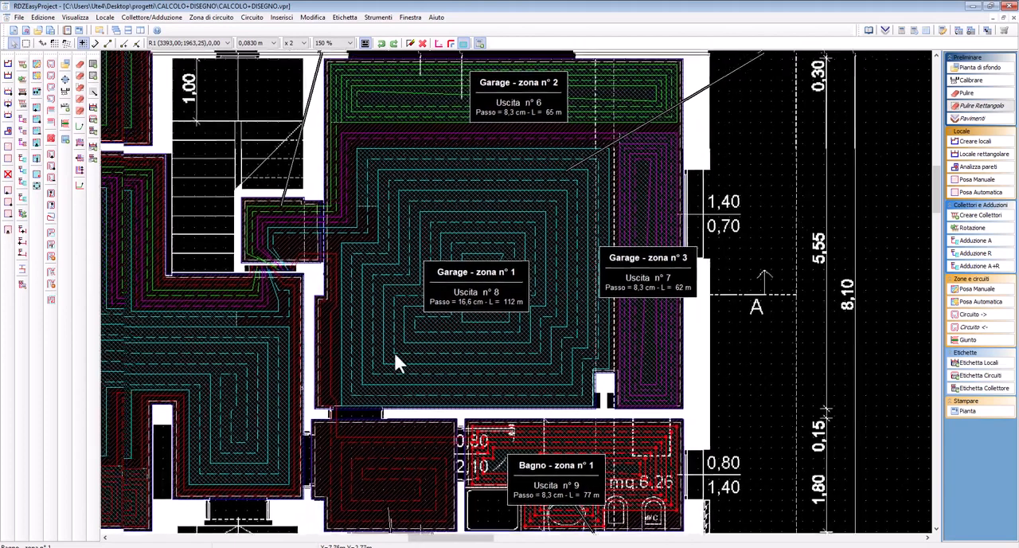
middle_click_drag(395, 353, 398, 349)
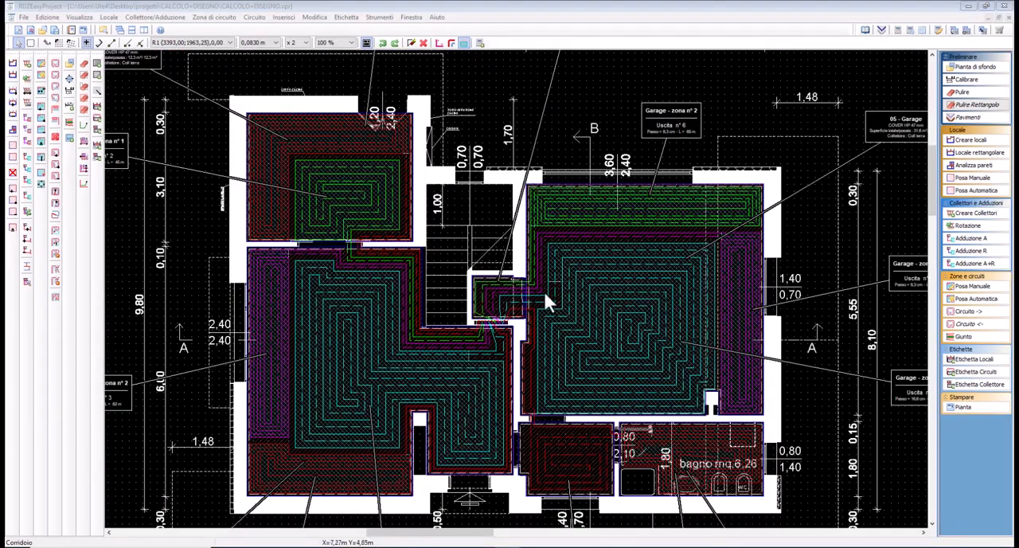
On the upper floor, start outlet 3's supply and return lines from the Coll Primo manifold down the corridor at 4.2 cm spacing
mouse_move(780, 322)
middle_mouse_down()
mouse_move(362, 274)
mouse_move(161, 282)
middle_mouse_up()
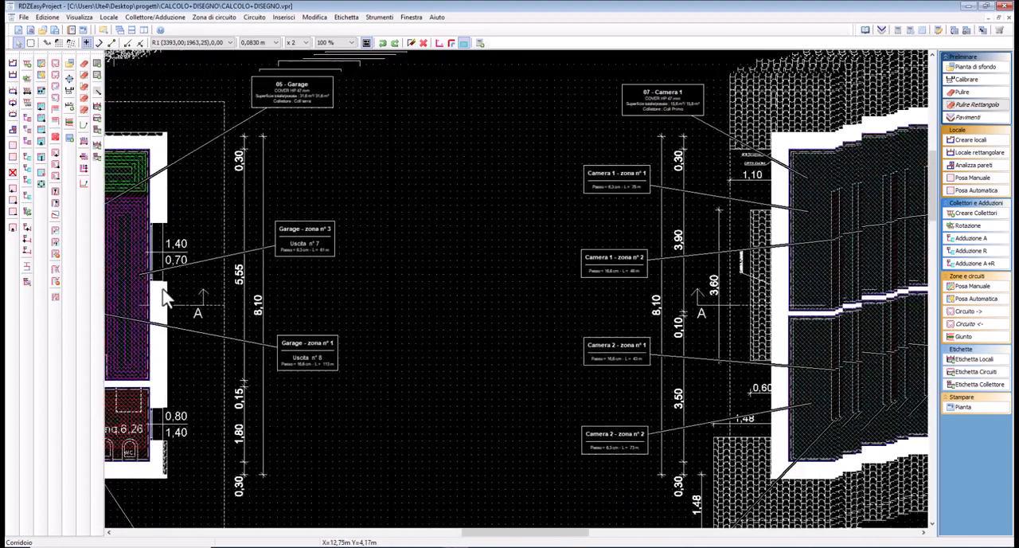
mouse_move(650, 276)
middle_mouse_down()
mouse_move(415, 279)
mouse_move(238, 264)
middle_mouse_up()
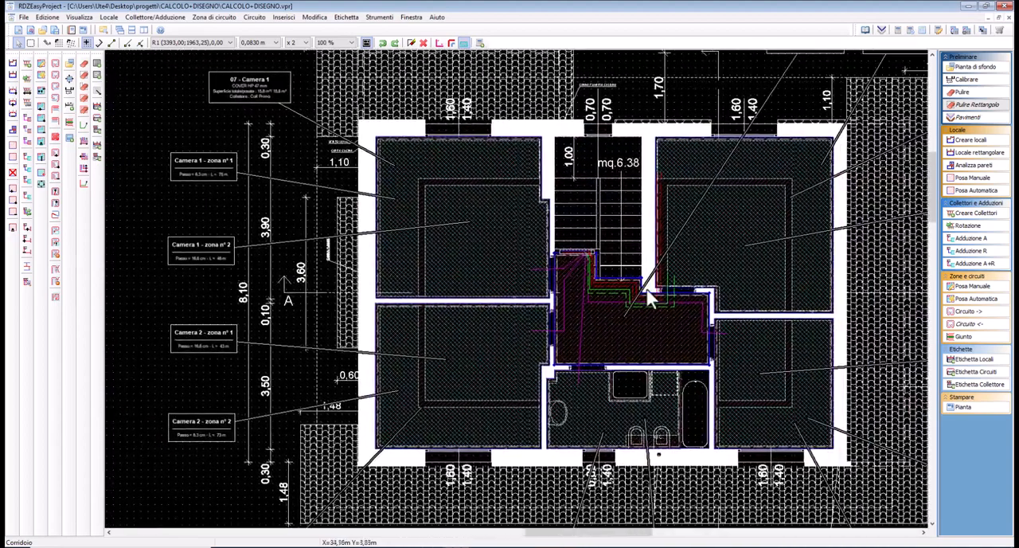
scroll(766, 236, "up", 1)
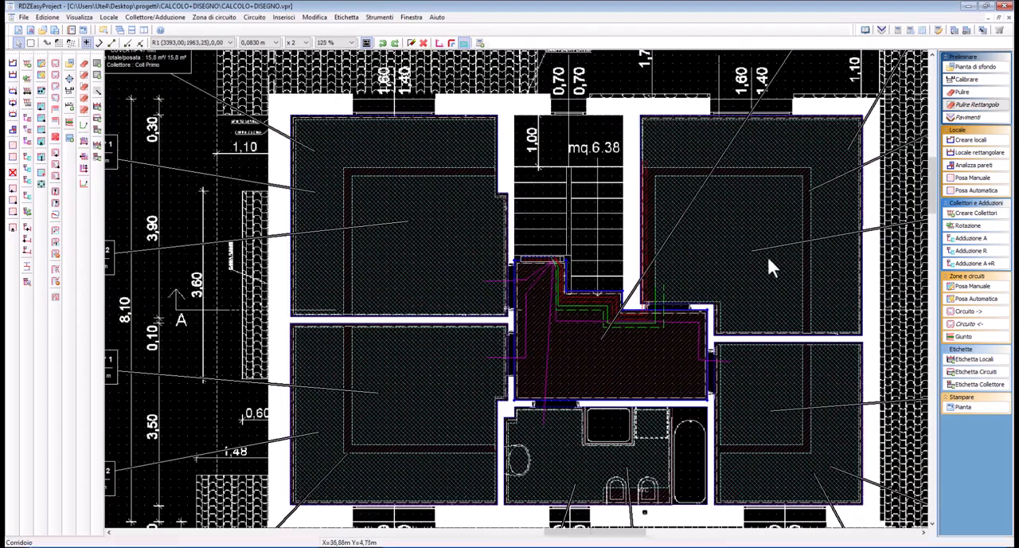
middle_click_drag(766, 254, 571, 263)
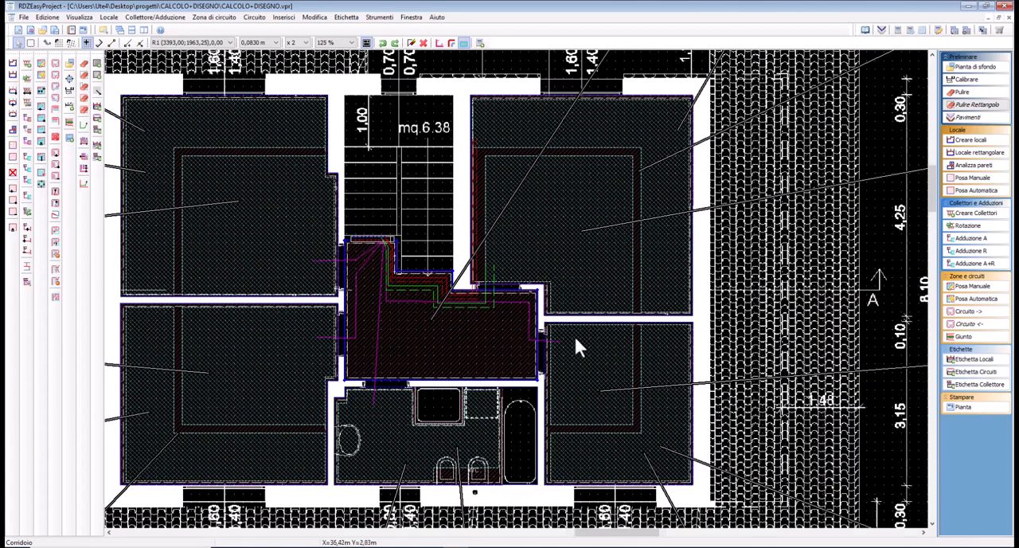
scroll(575, 341, "up", 1)
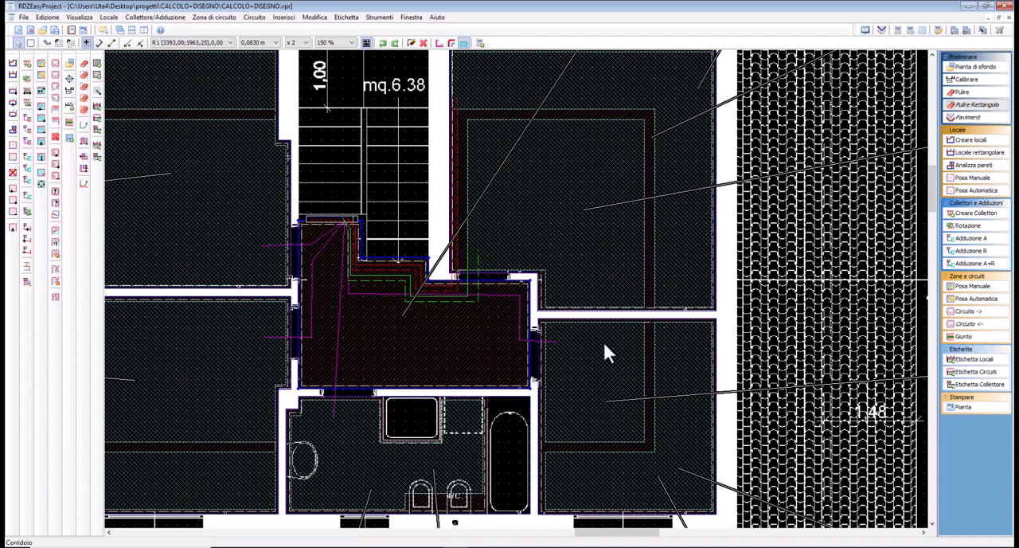
left_click(461, 351)
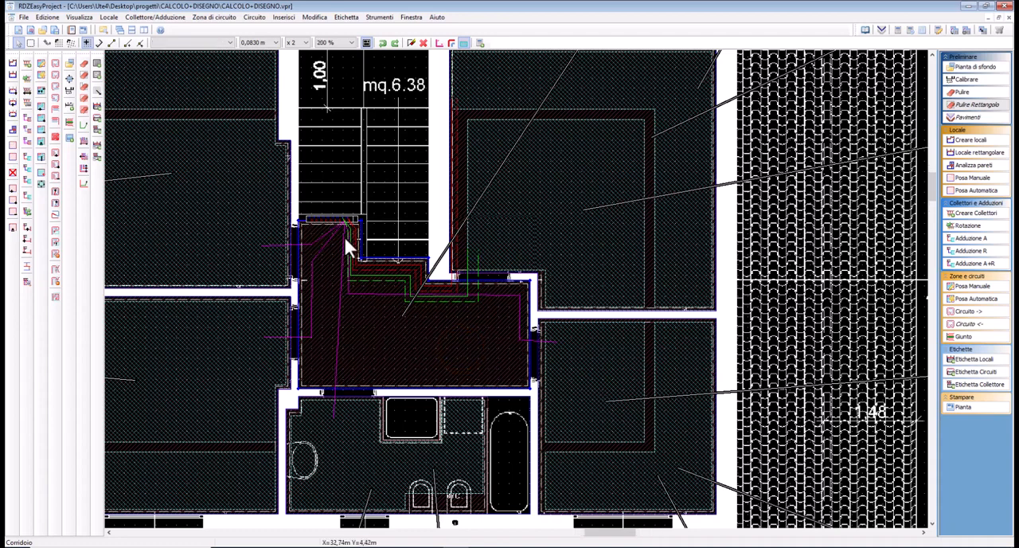
scroll(344, 234, "up", 1)
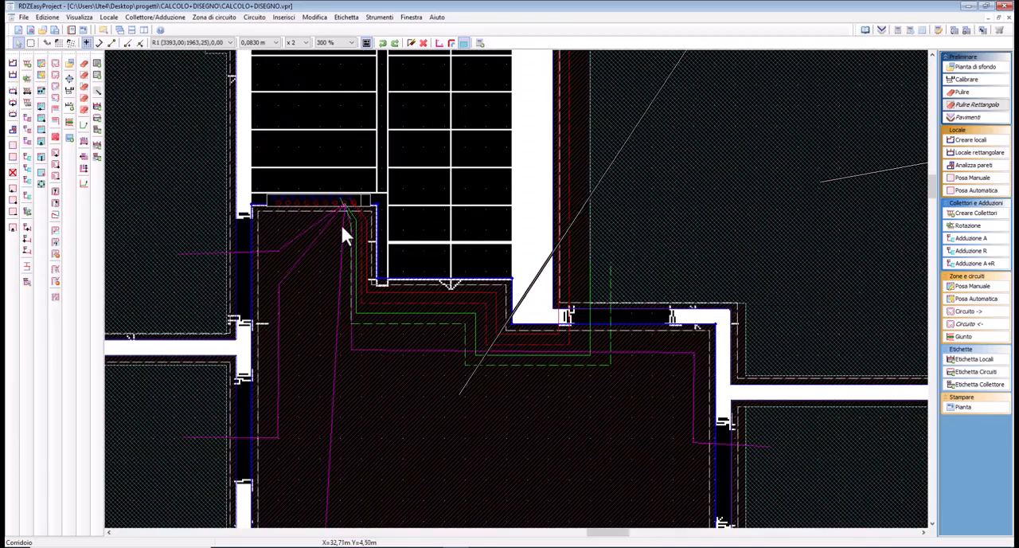
left_click(335, 206)
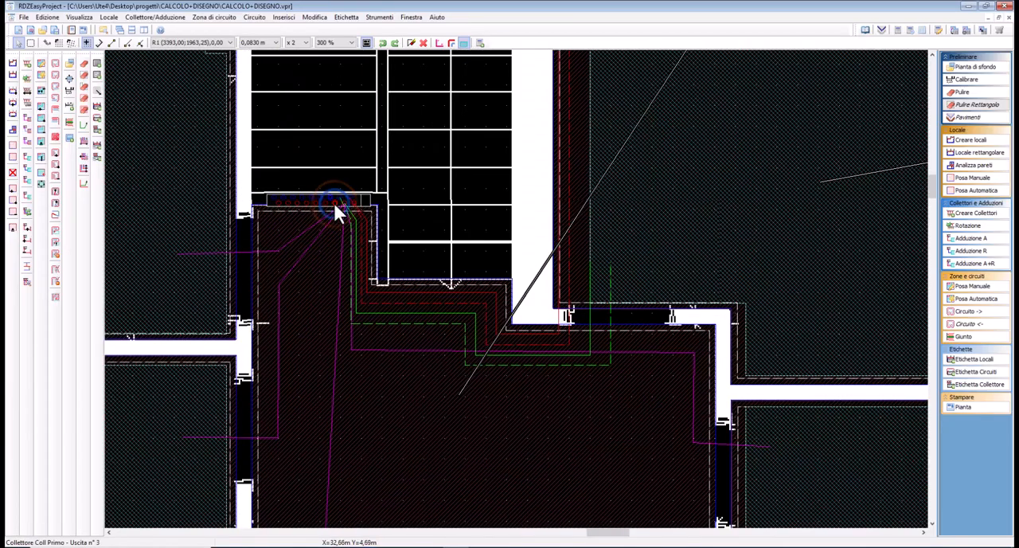
right_click(335, 206)
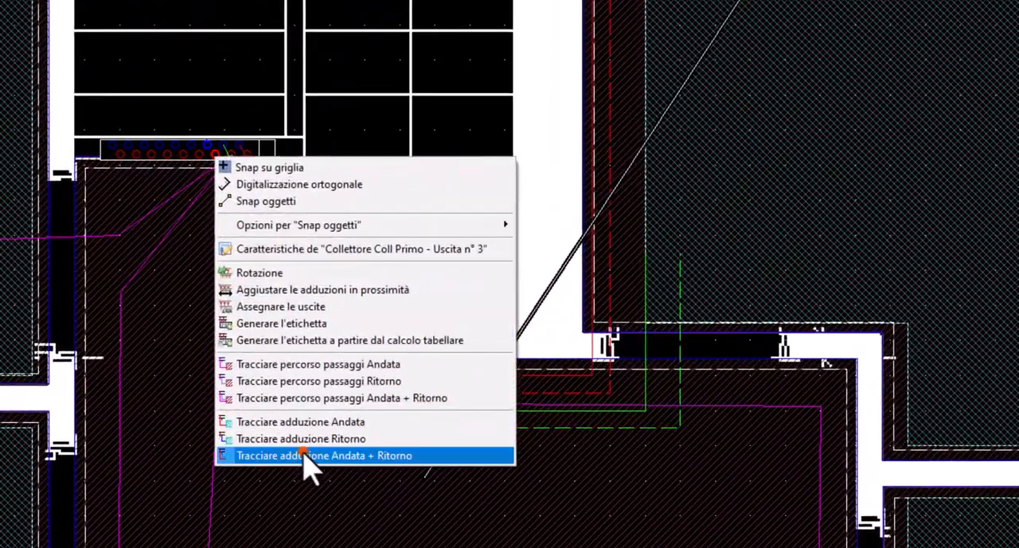
left_click(242, 452)
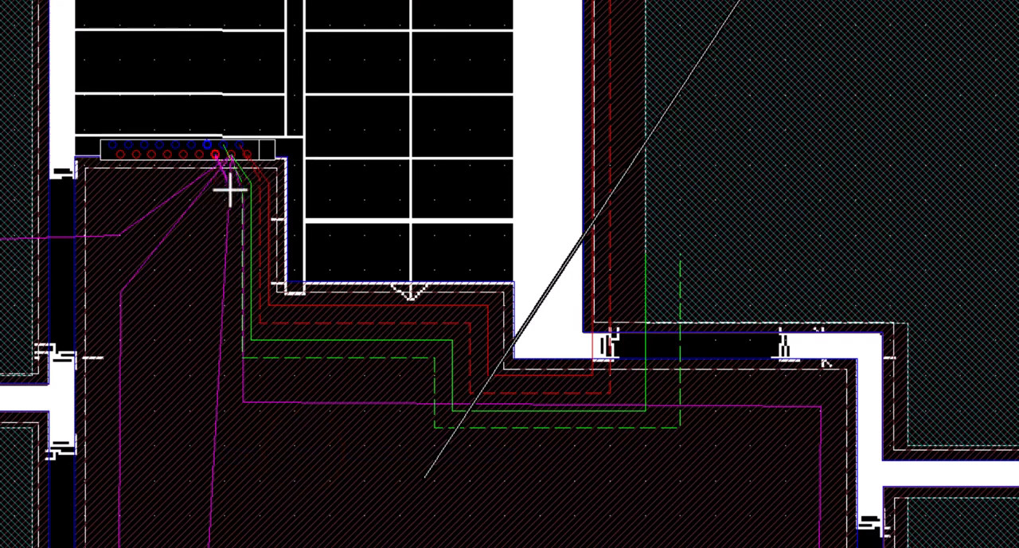
left_click(228, 184)
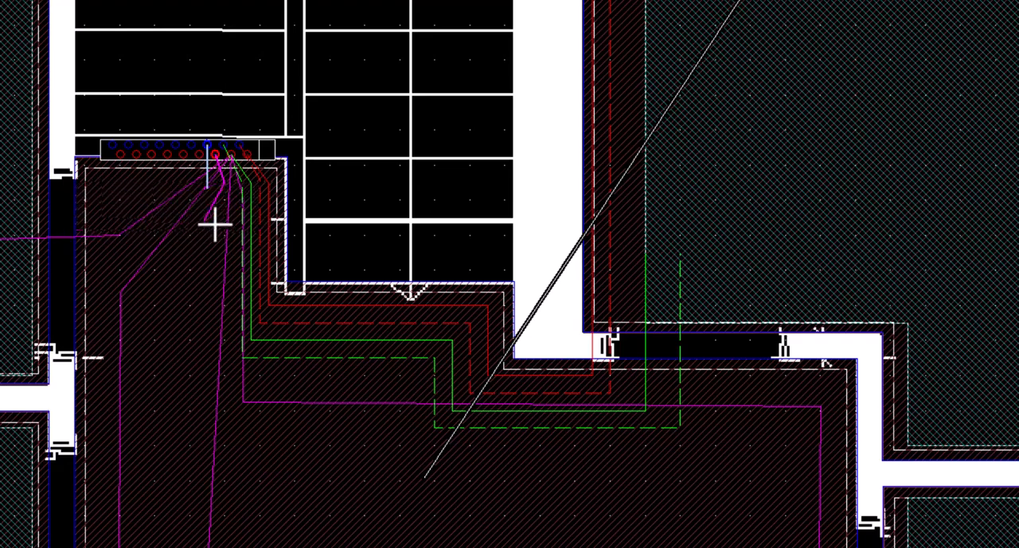
right_click(211, 311)
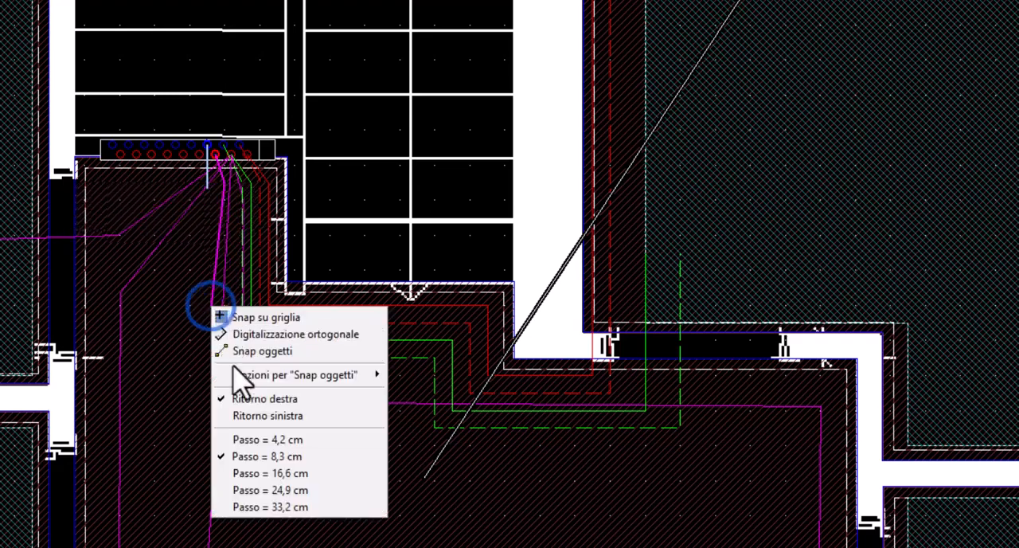
left_click(236, 439)
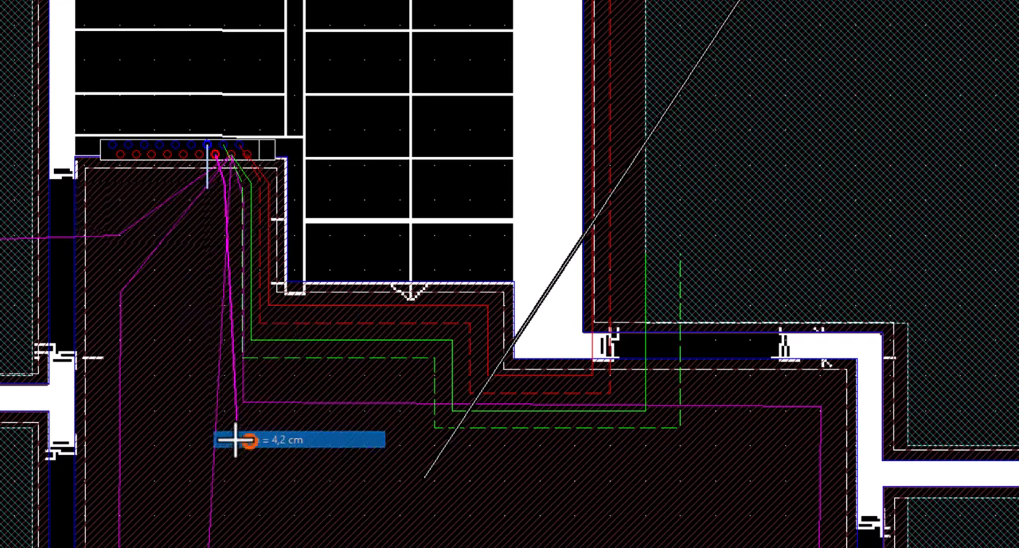
left_click(223, 382)
Continue outlet 3's lines at 8.3 cm spacing around the outside of the green lines to the corridor's far side near the Ripostiglio
right_click(217, 402)
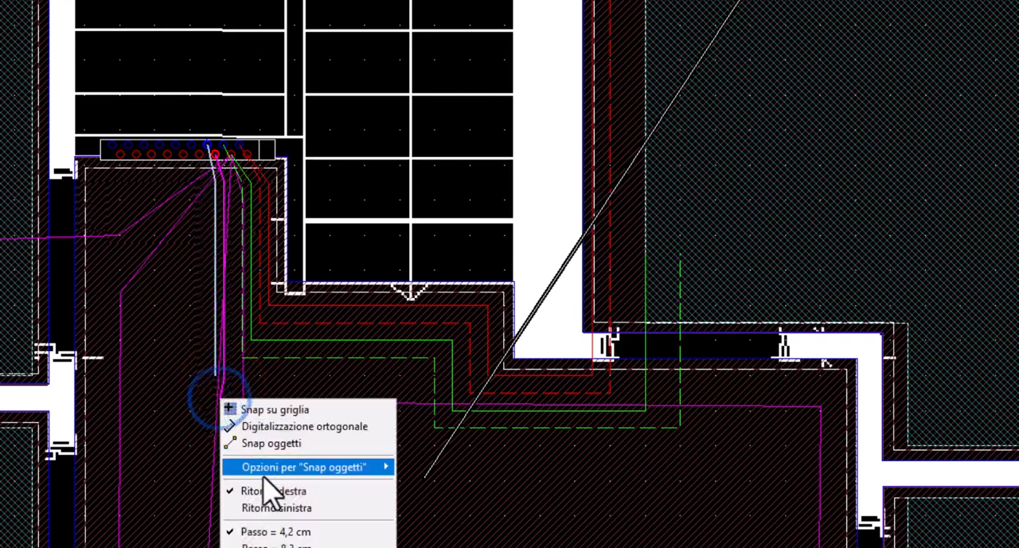
left_click(262, 539)
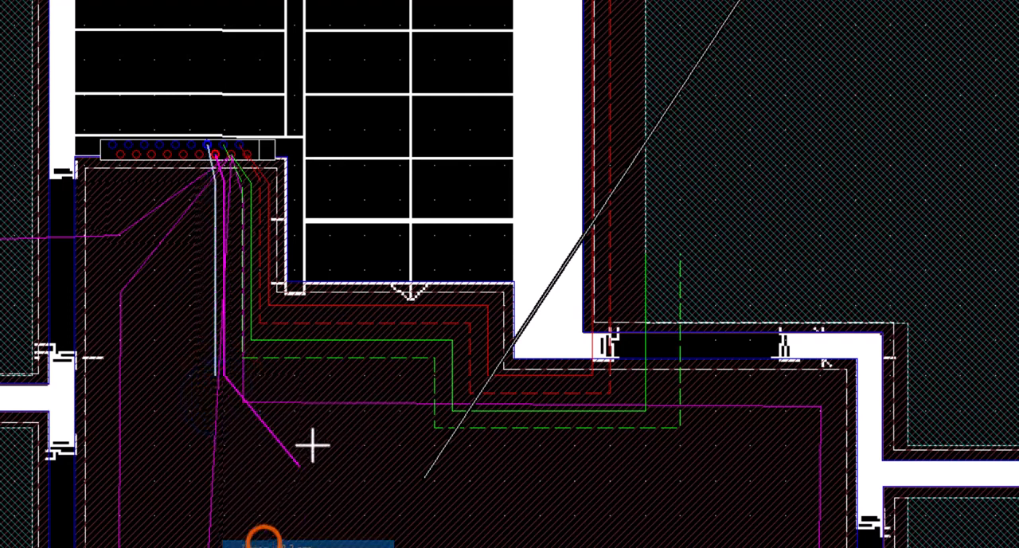
left_click(418, 377)
left_click(411, 447)
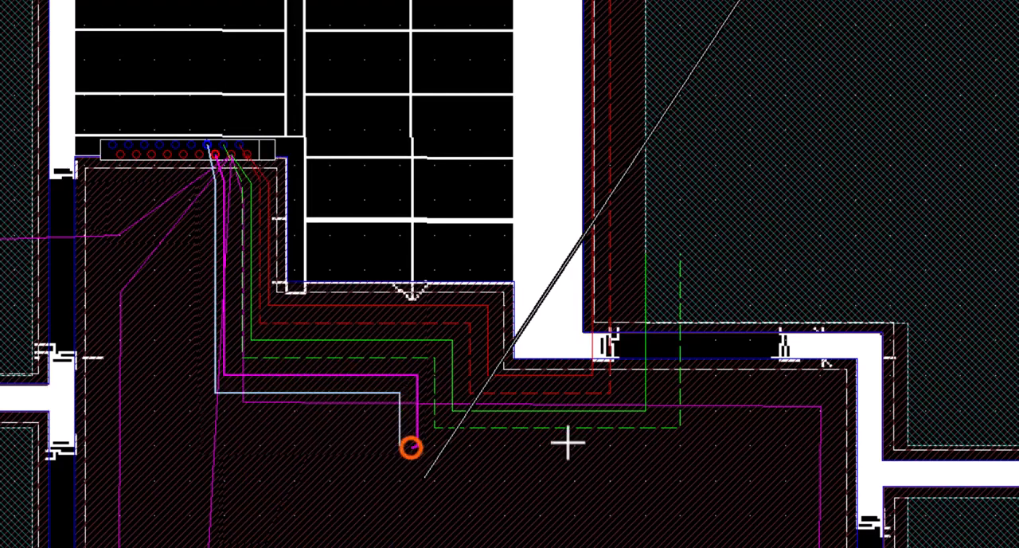
left_click(824, 440)
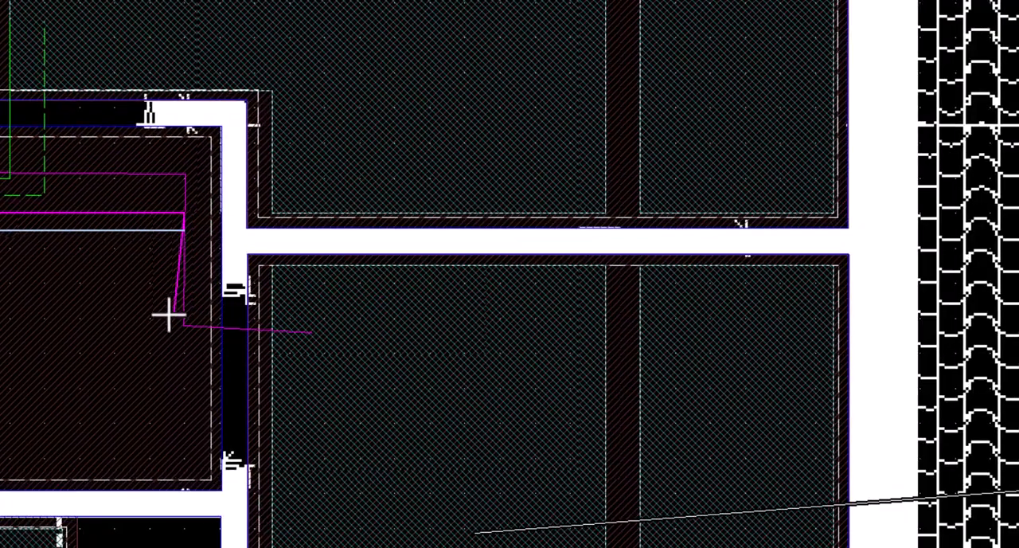
Extend outlet 3's lines through the Ripostiglio doorway and along its upper wall into zone 2, finishing the connection
left_click(483, 370)
left_click(270, 322)
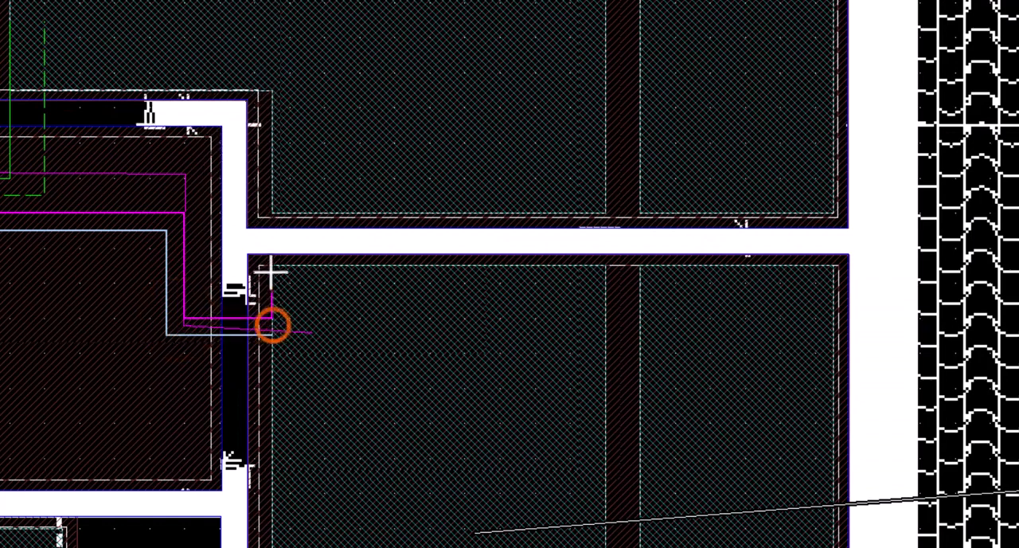
left_click(270, 264)
left_click(746, 266)
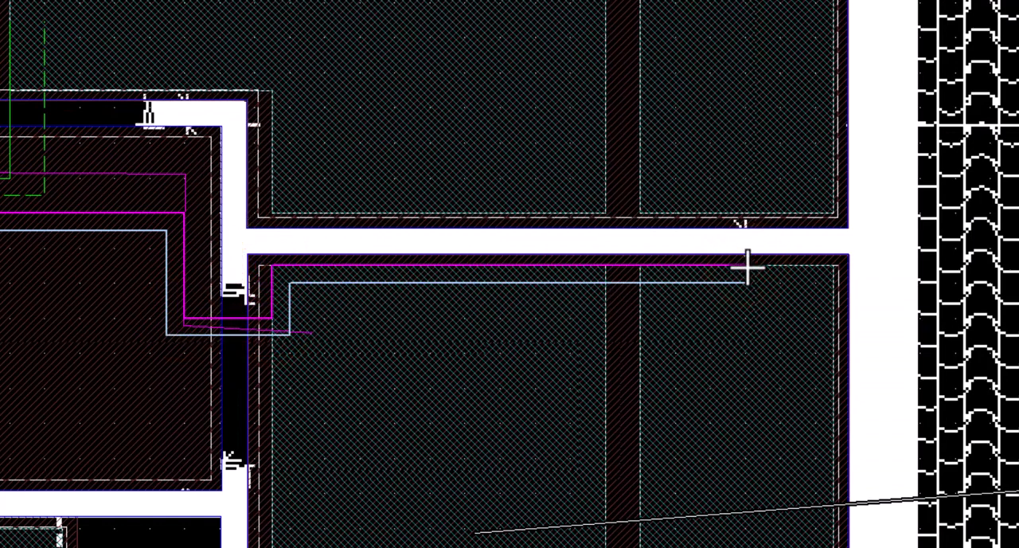
left_click(406, 191)
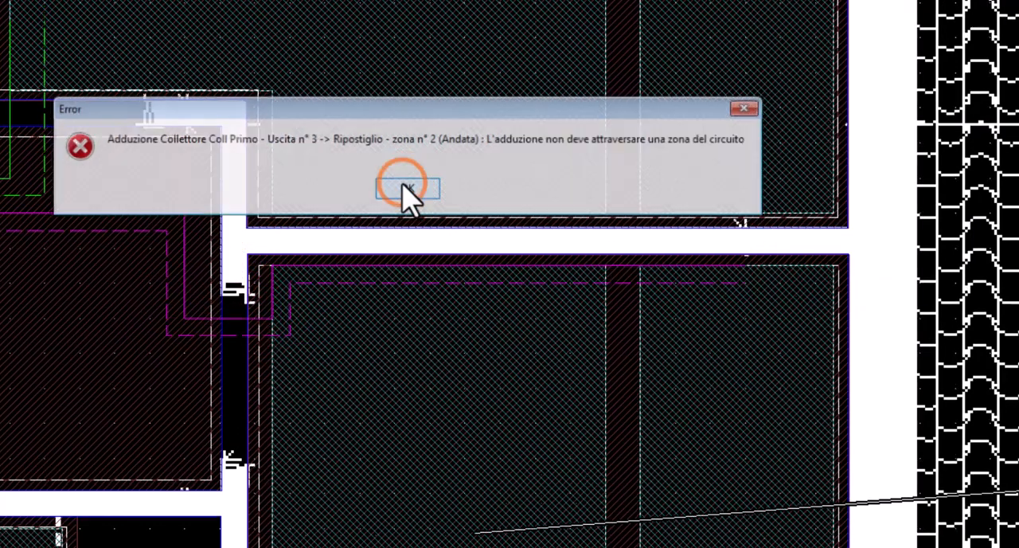
left_click(408, 186)
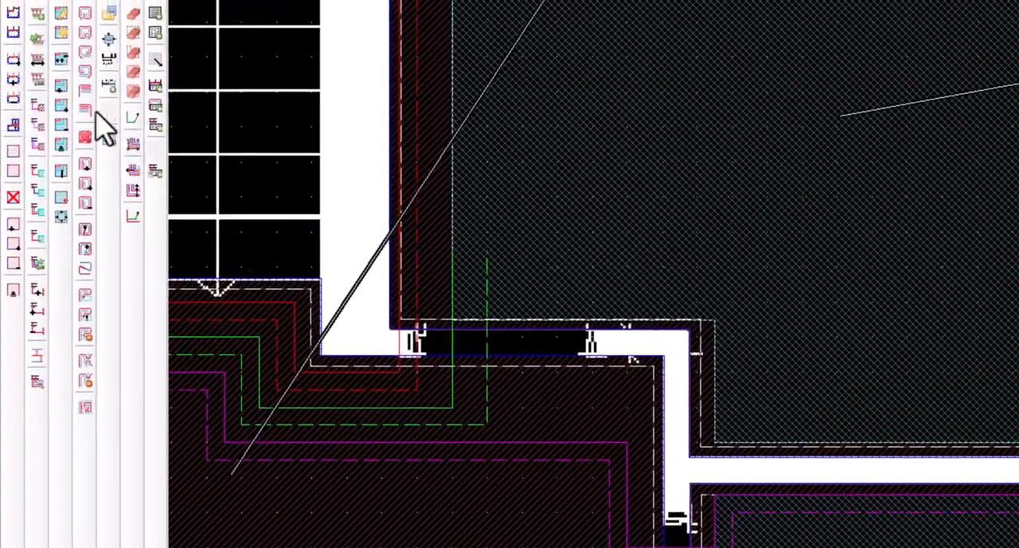
Clean up Ripostiglio zone 1 so its outline clears the lines crossing toward zone 2
left_click(59, 61)
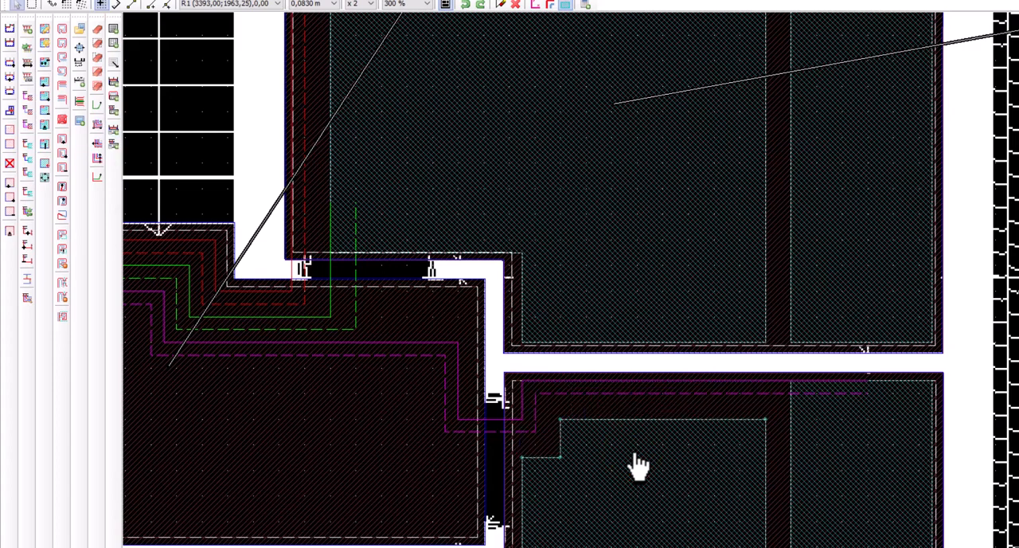
middle_click_drag(639, 465, 632, 452)
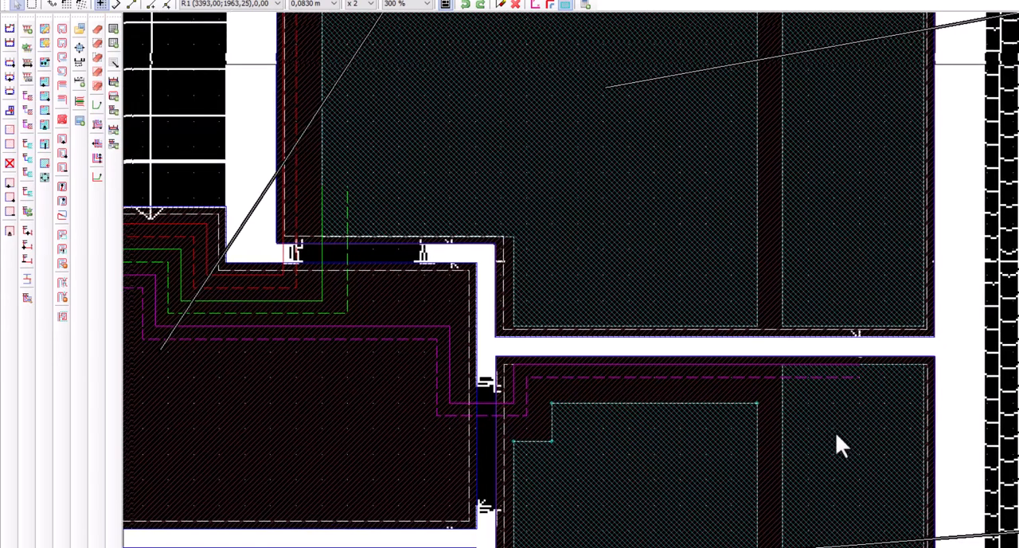
middle_click_drag(753, 401, 728, 331)
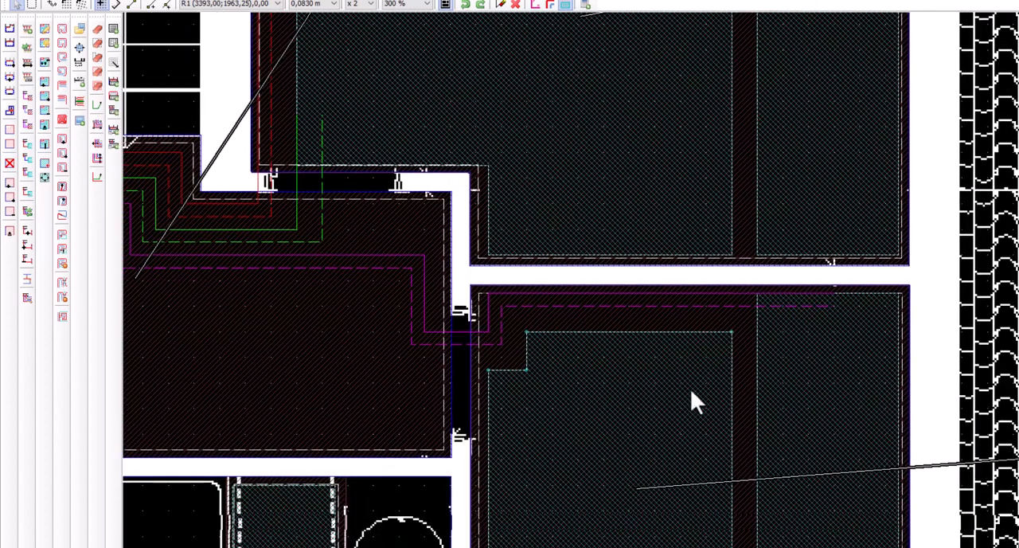
Add a downward entry vector at the corner of Ripostiglio zone 1 nearest zone 2, below the crossing lines
left_click(728, 318)
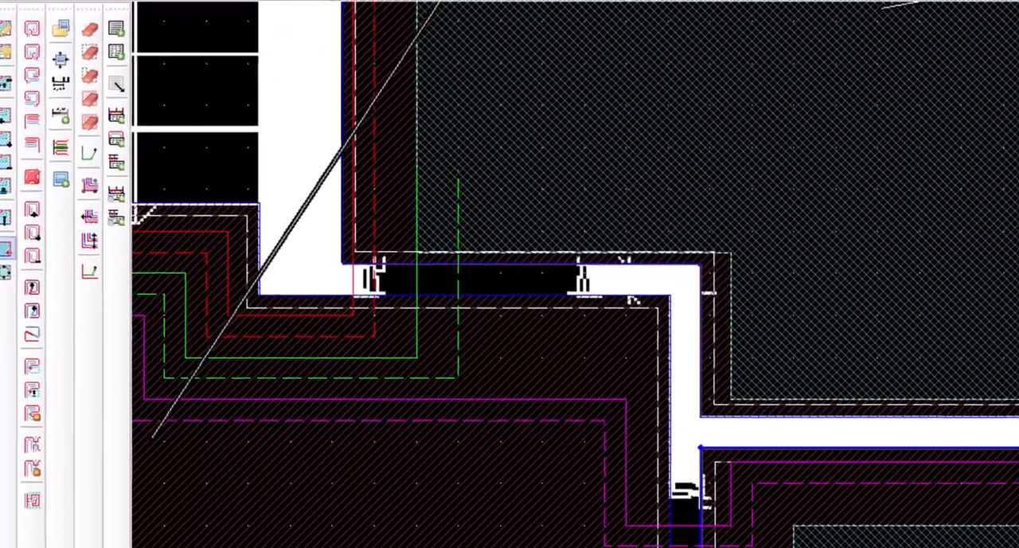
left_click(217, 34)
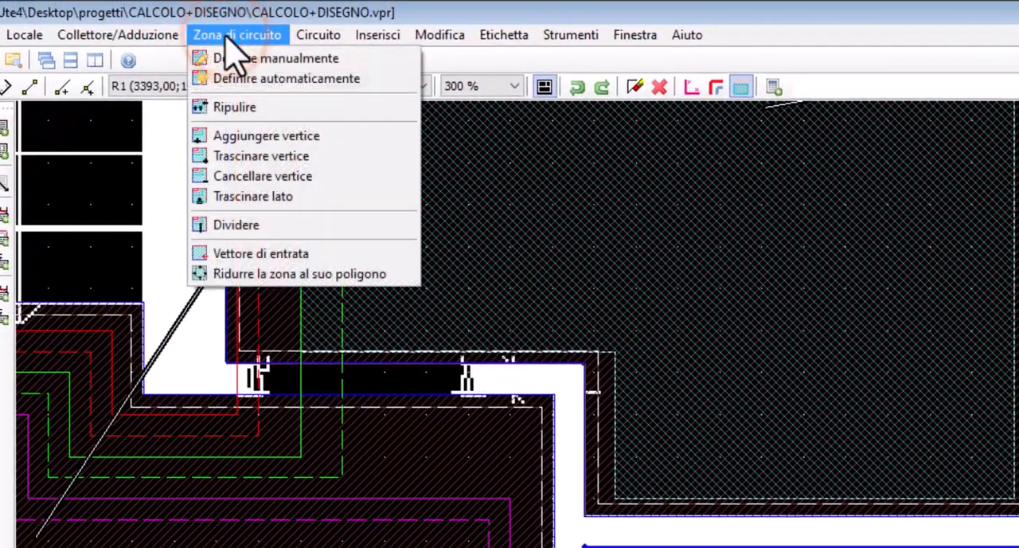
left_click(246, 254)
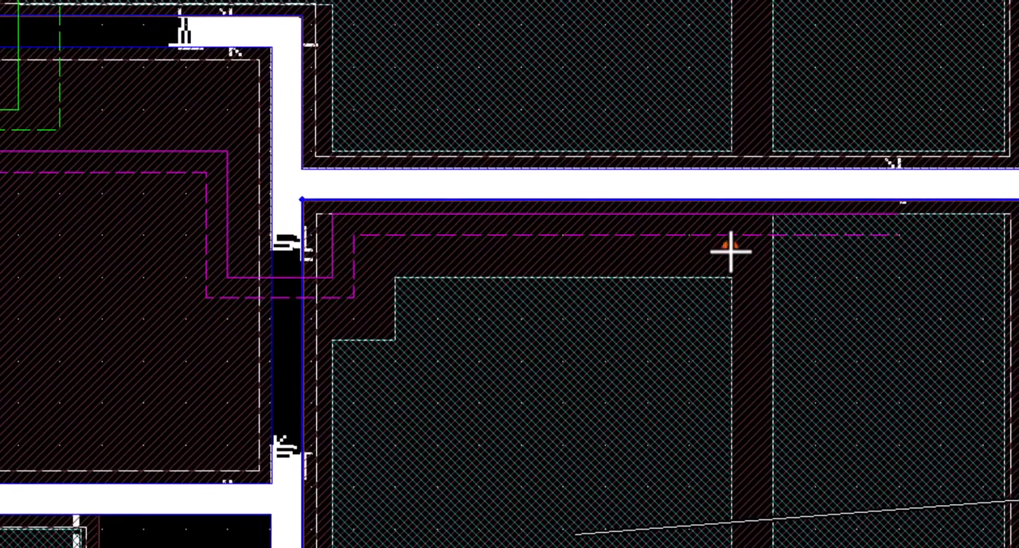
left_click(731, 247)
left_click(730, 317)
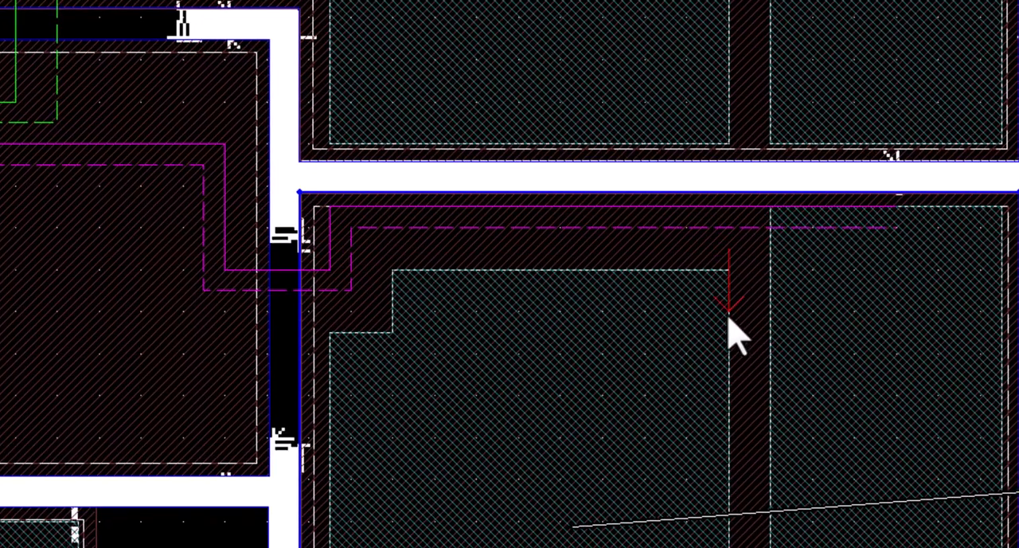
left_click(654, 343)
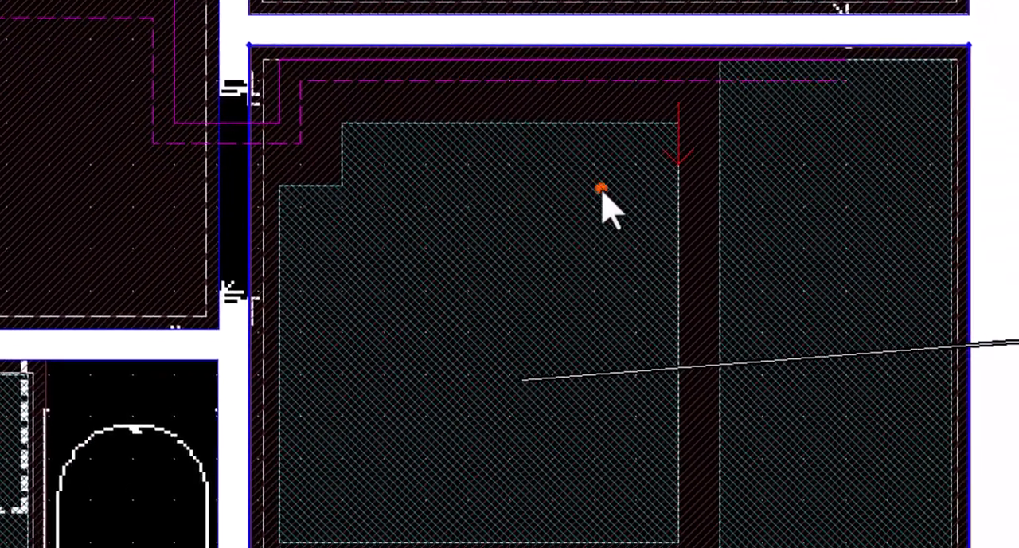
Generate a clockwise spiral circuit in Ripostiglio zone 1
right_click(602, 189)
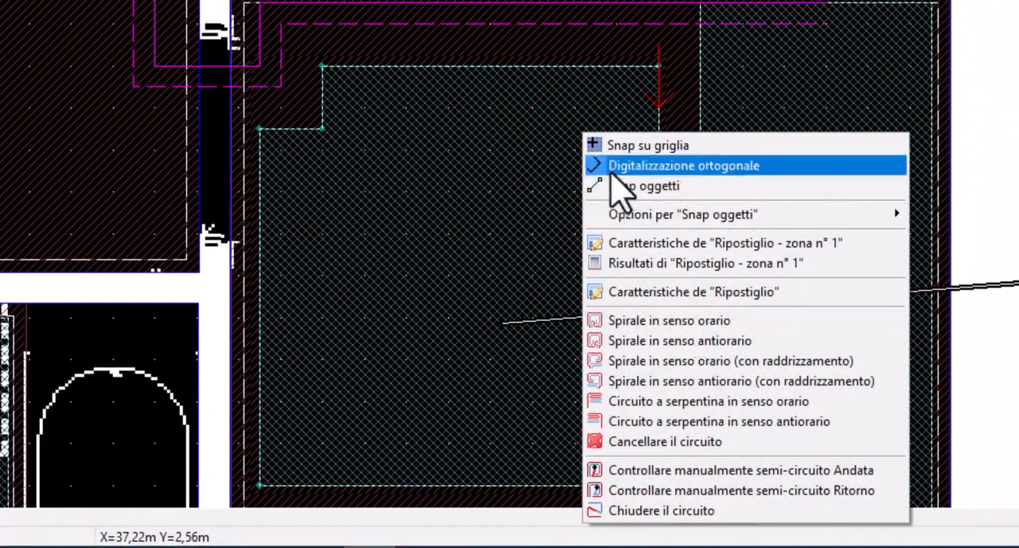
left_click(659, 320)
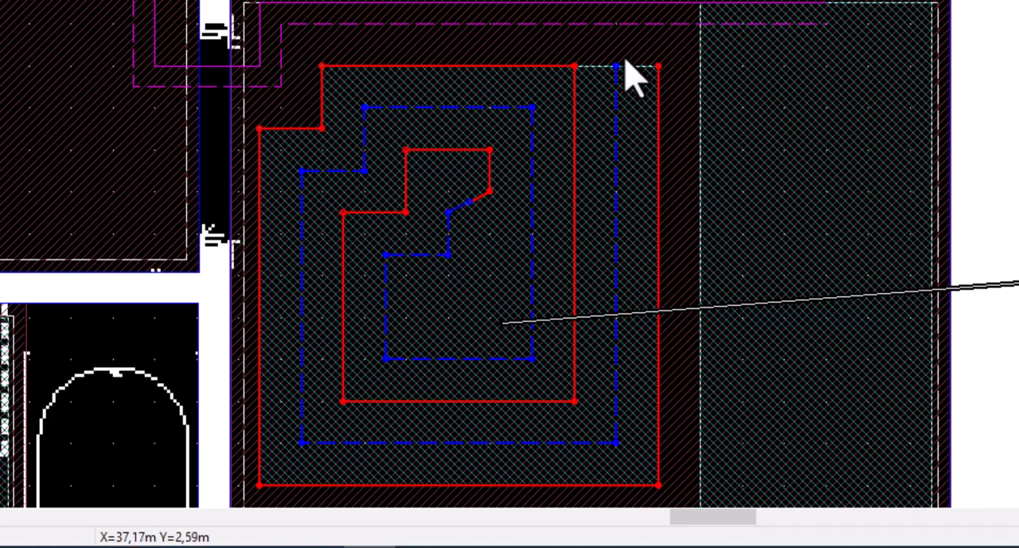
left_click(792, 107)
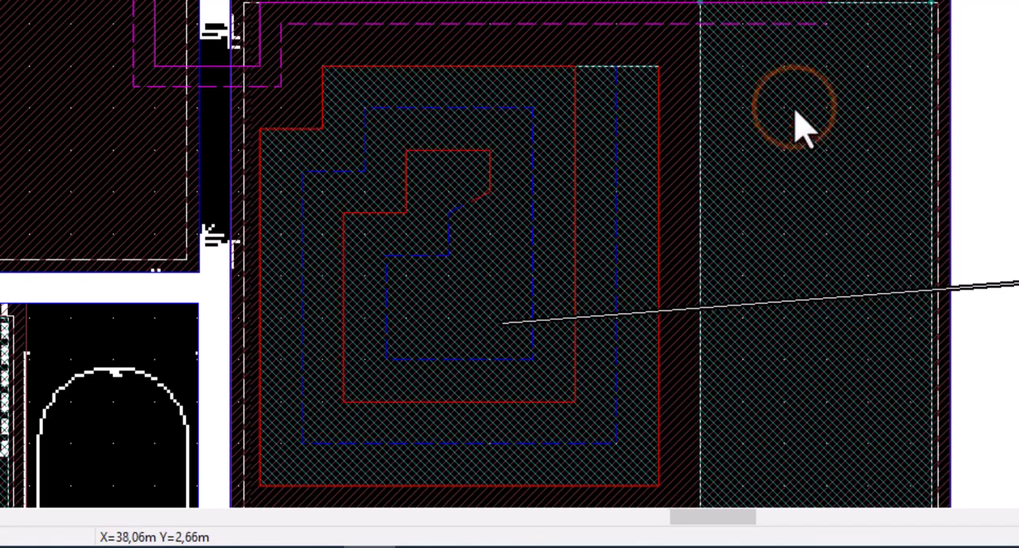
Delete outlet 3's return line running from the corridor through the Ripostiglio doorway into zone 2
left_click(677, 80)
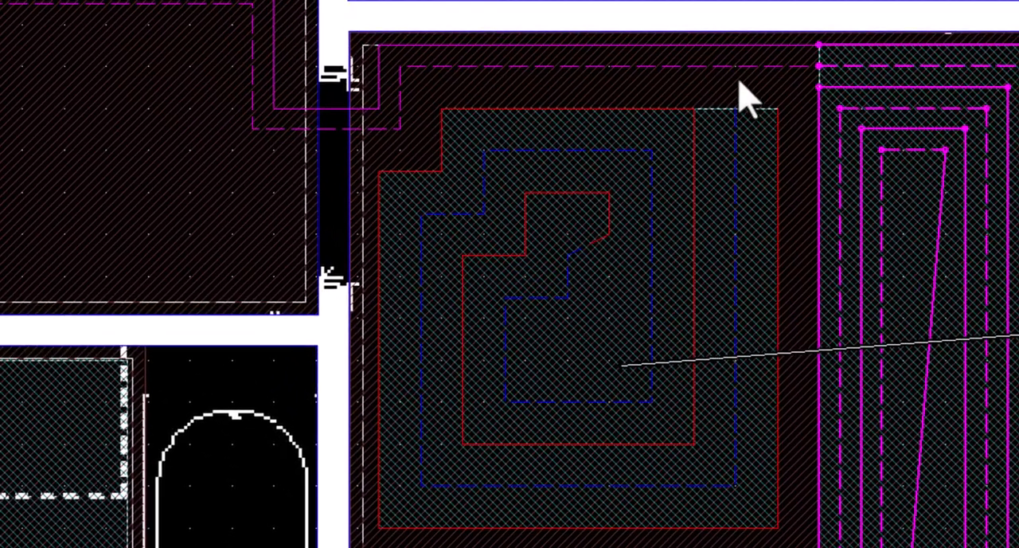
left_click(721, 66)
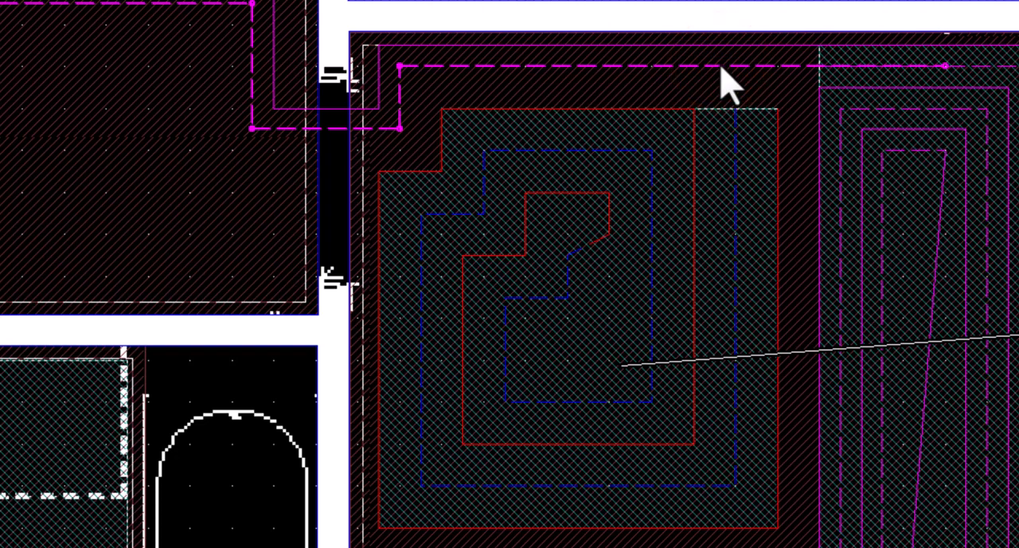
key("Delete")
Hook Ripostiglio zone 2's return end to zone 1's circuit, routing the link across the gap and down along zone 1's edge
left_click(610, 284)
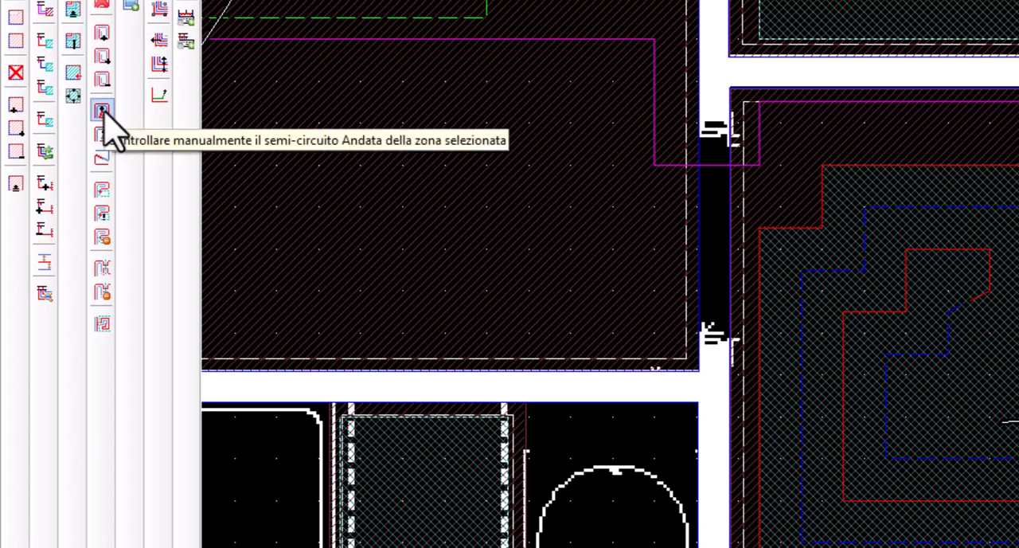
left_click(103, 191)
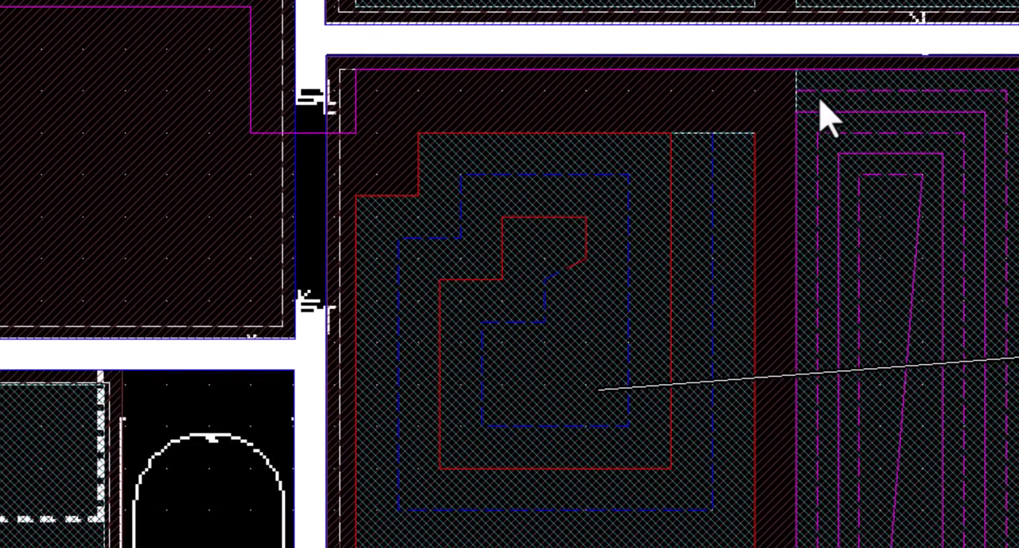
left_click(1018, 125)
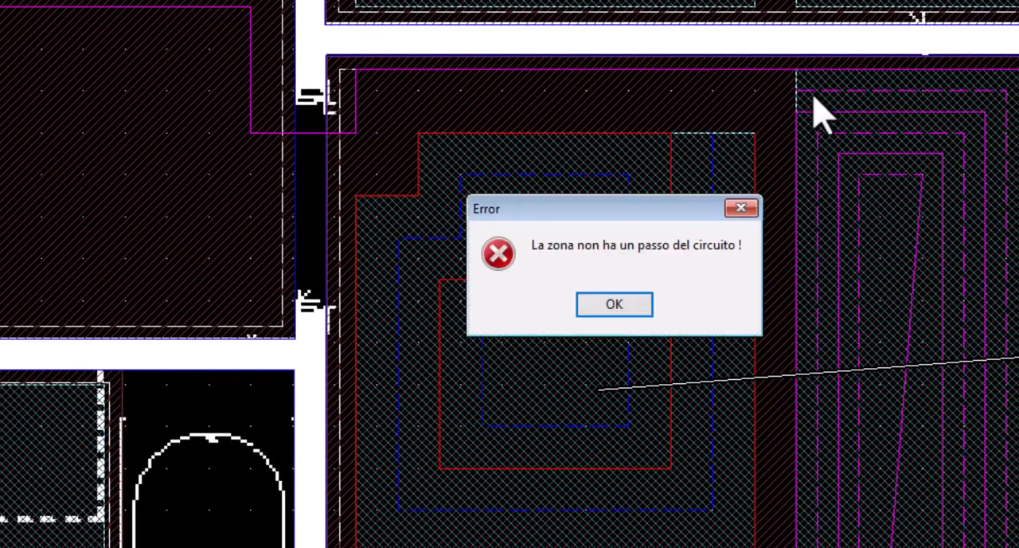
left_click(593, 308)
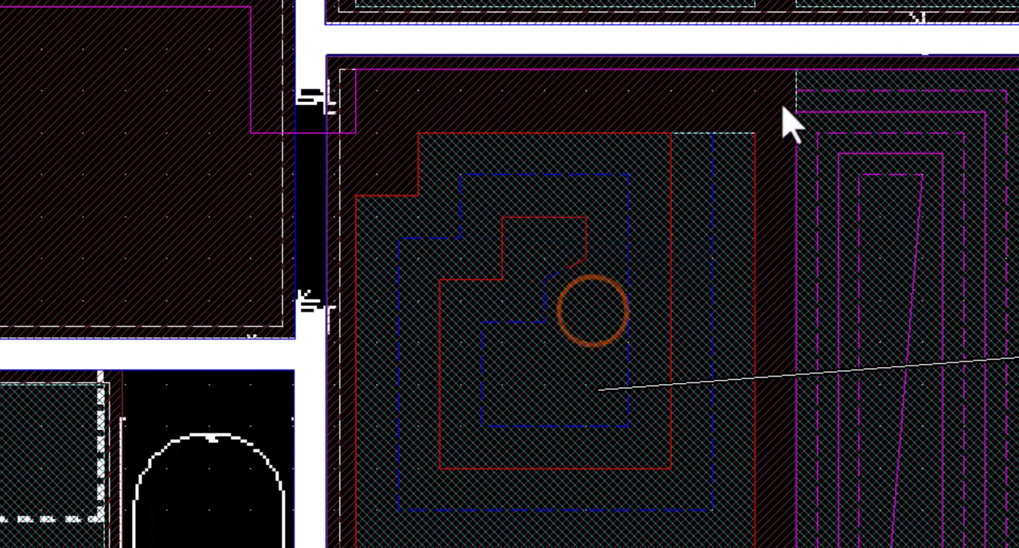
left_click(820, 92)
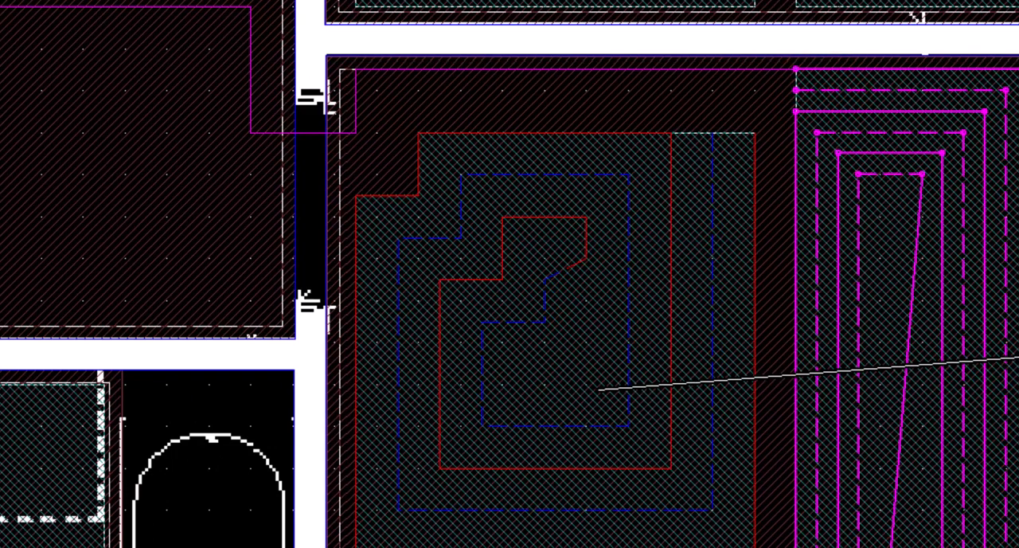
left_click(796, 88)
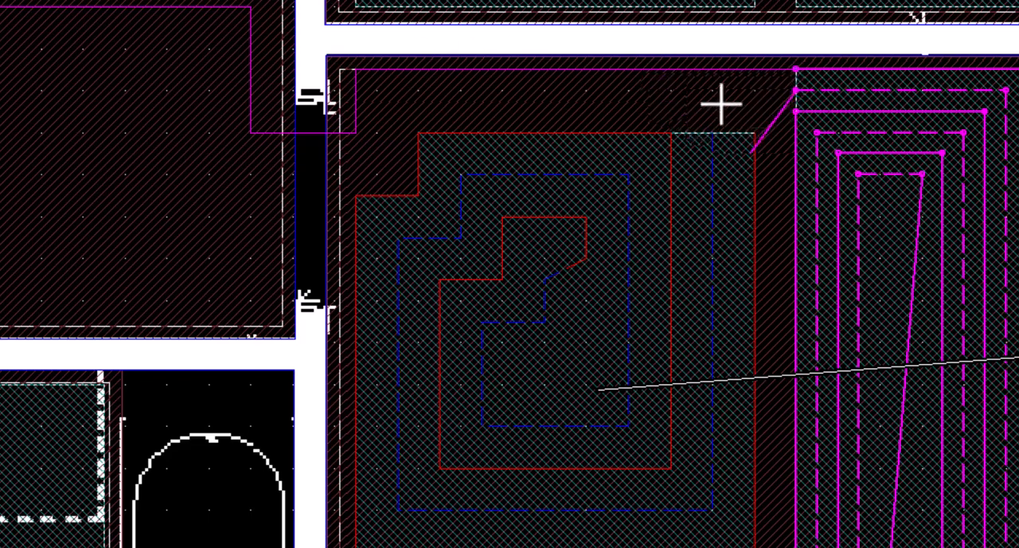
left_click(752, 93)
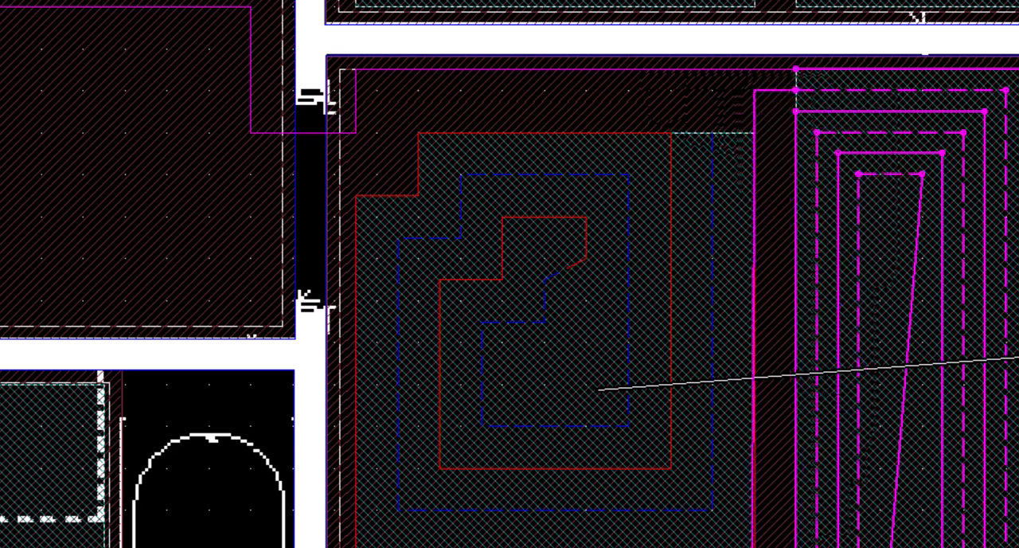
left_click(753, 186)
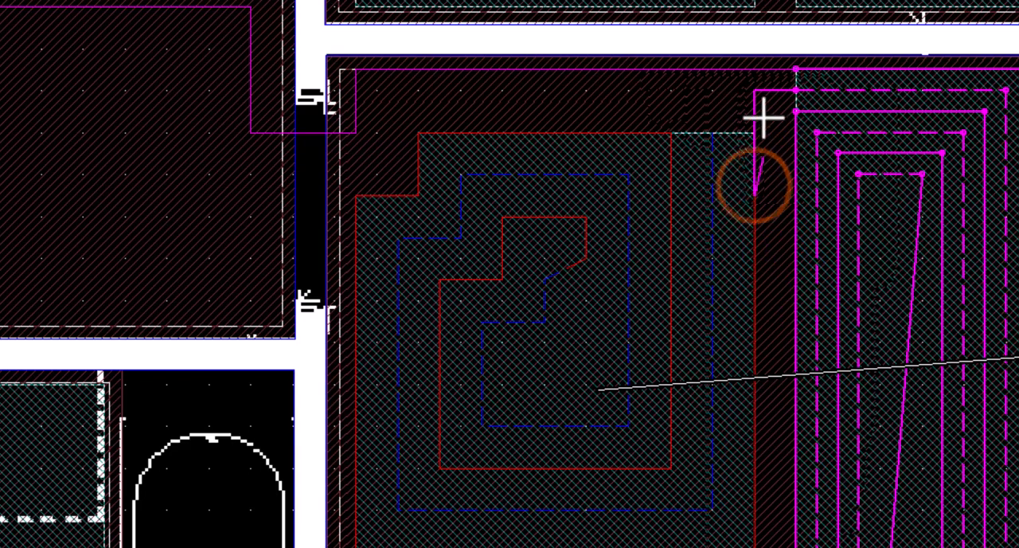
left_click(753, 233)
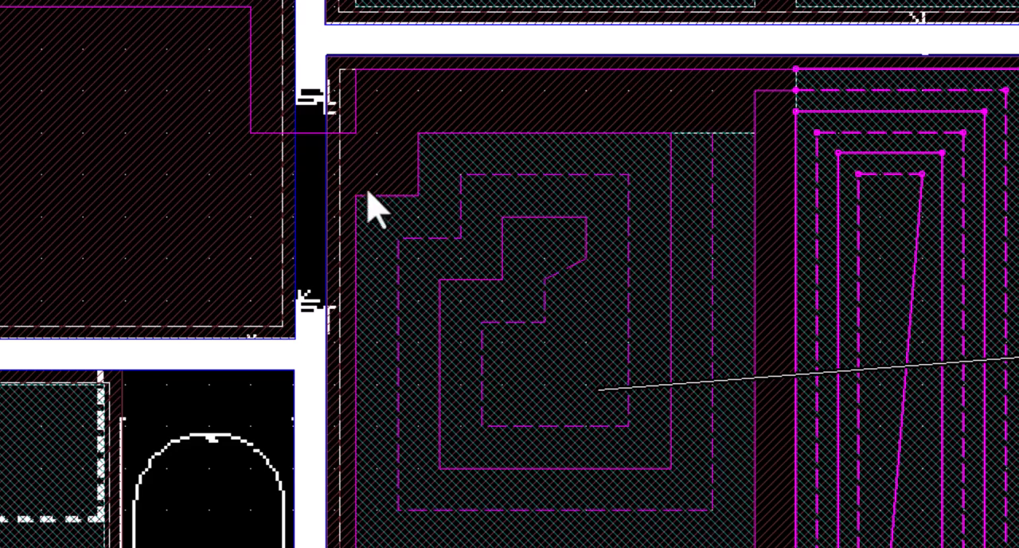
Trace a new return-only line from Coll Primo outlet 3 along the corridor, parallel to its supply line, up to the Ripostiglio doorway
middle_click_drag(367, 191, 896, 367)
middle_click_drag(232, 122, 349, 352)
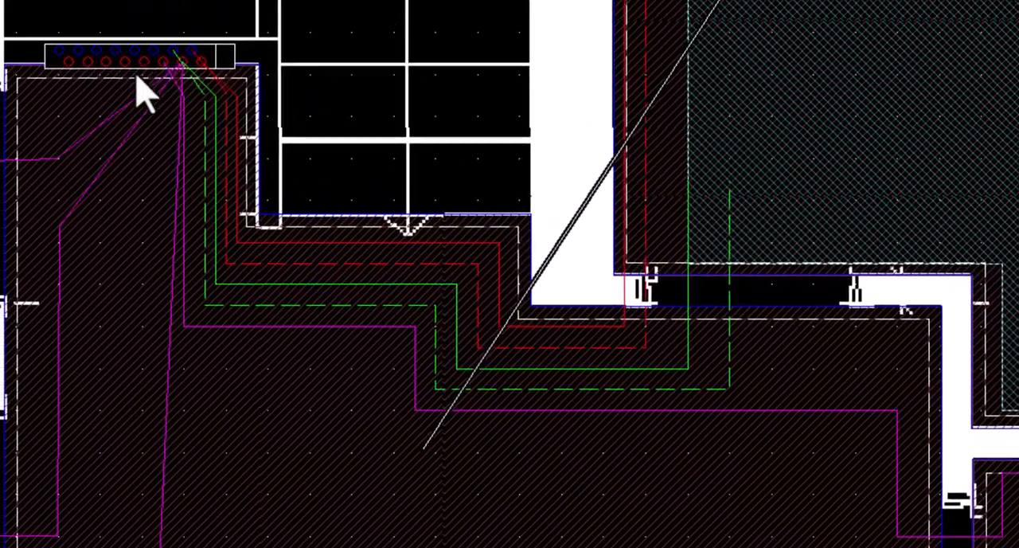
right_click(153, 56)
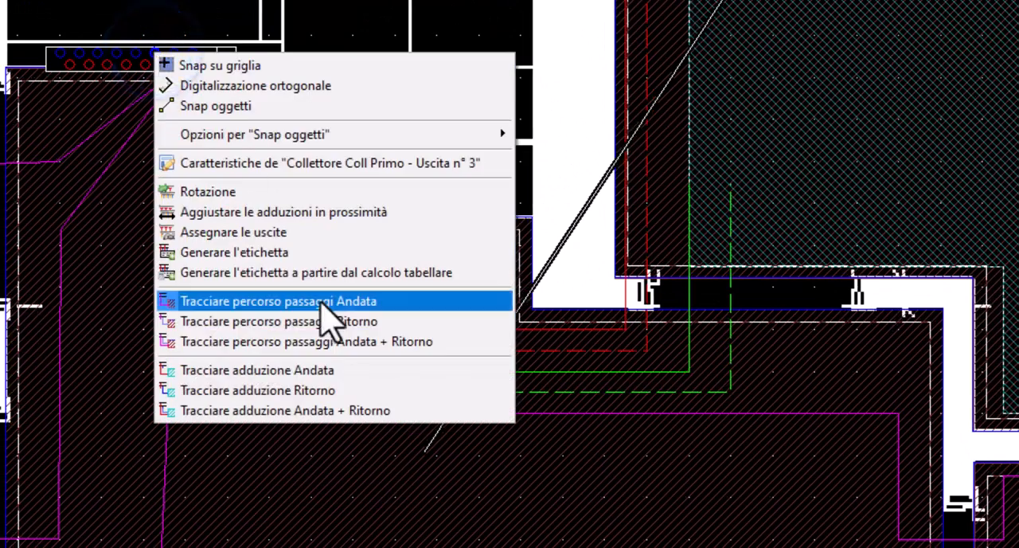
left_click(235, 390)
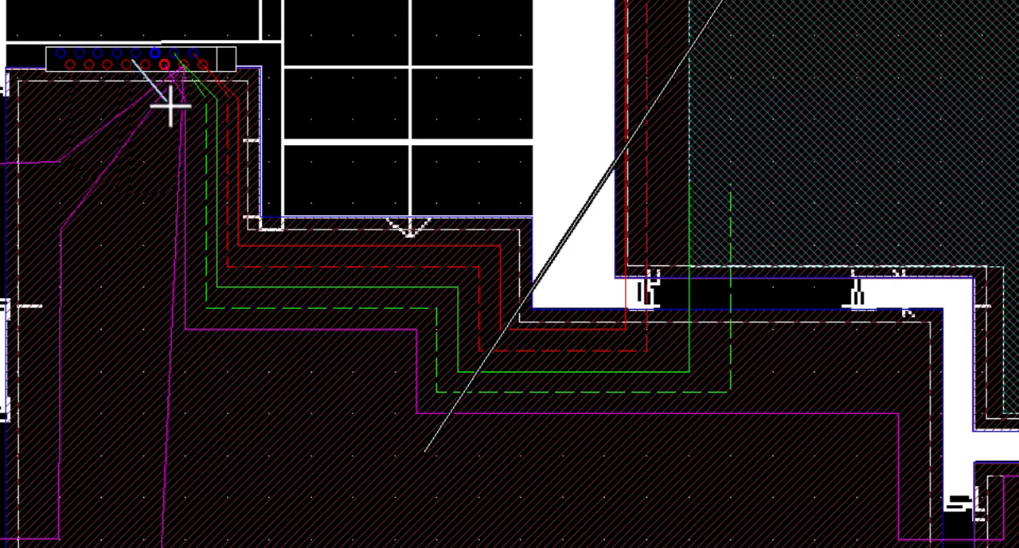
right_click(169, 104)
left_click(164, 107)
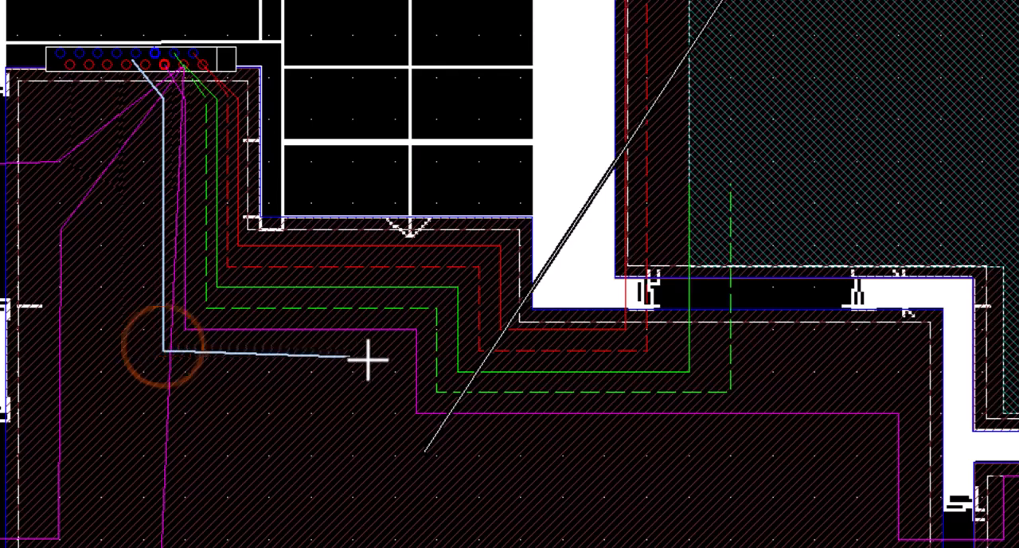
left_click(396, 351)
left_click(396, 430)
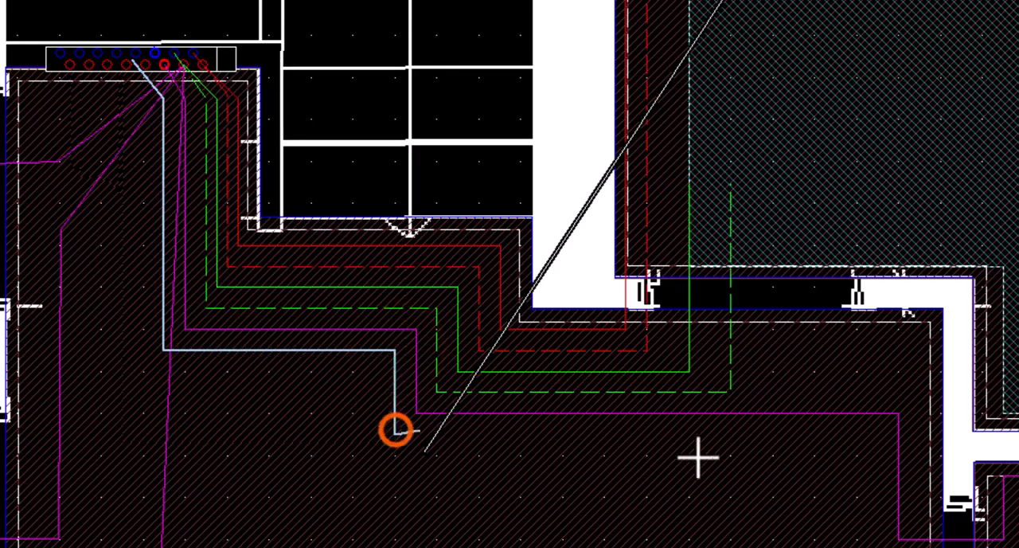
left_click(875, 432)
left_click(391, 233)
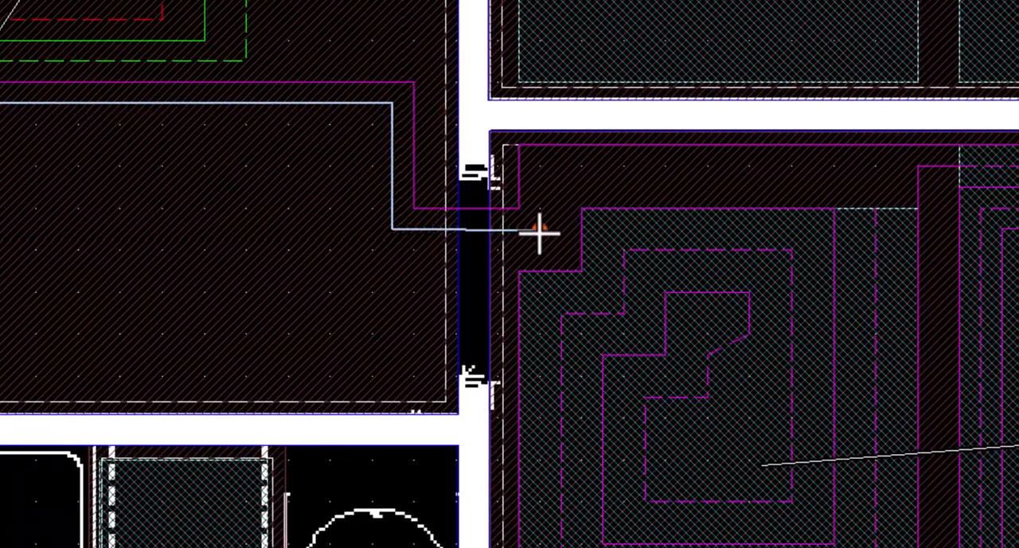
Extend outlet 3's return line through the doorway, below the supply line along the upper wall, and down into zone 1's return end
left_click(538, 229)
left_click(539, 166)
left_click(874, 165)
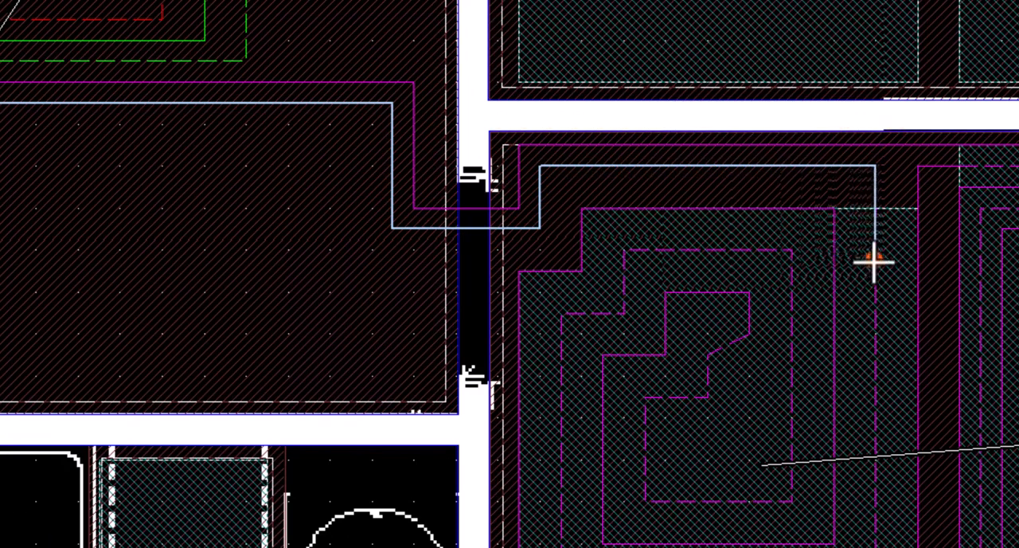
left_click(874, 262)
right_click(865, 261)
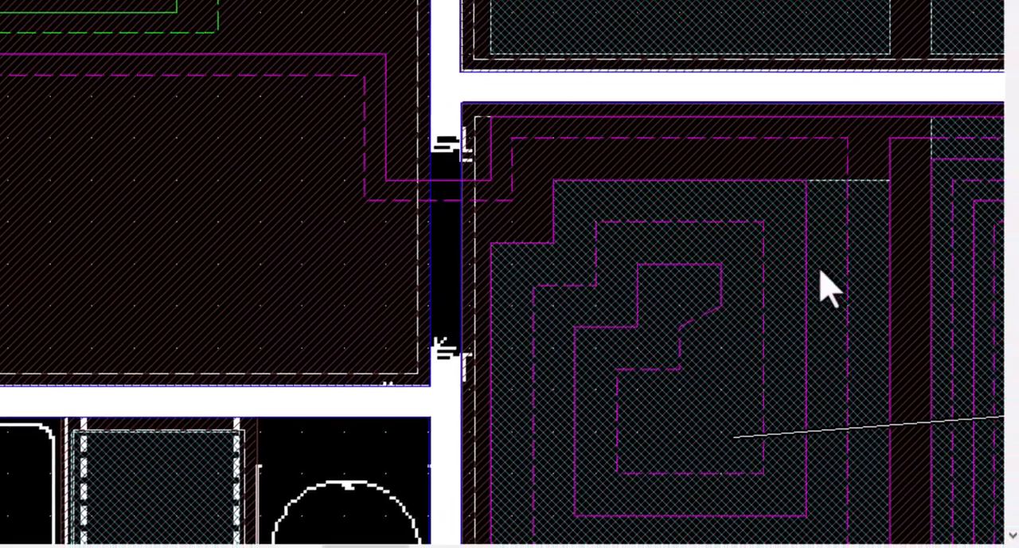
Examine the labels of Ripostiglio zones 1 and 2 for their shared circuit, pitch and pipe length
middle_click_drag(731, 259, 286, 241)
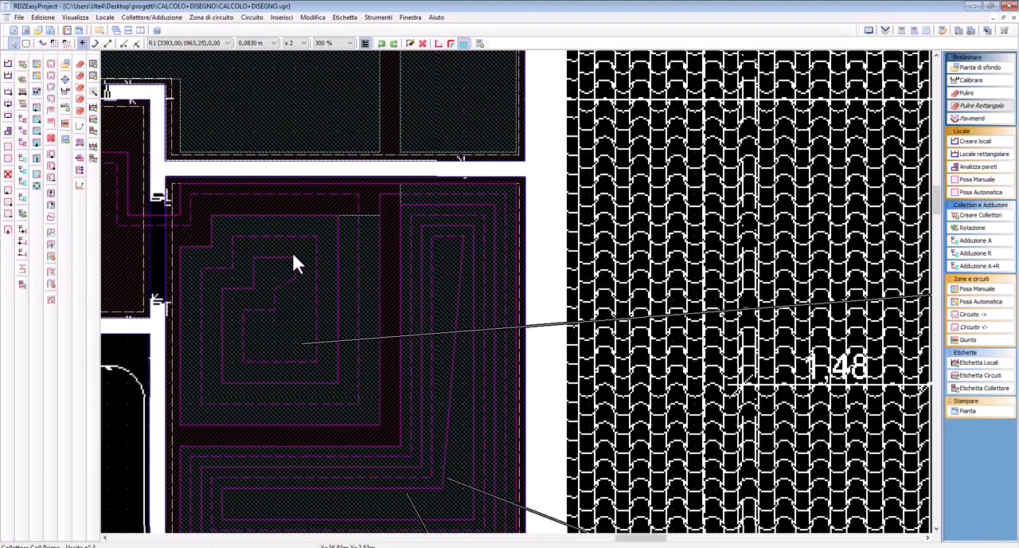
scroll(293, 256, "down", 1)
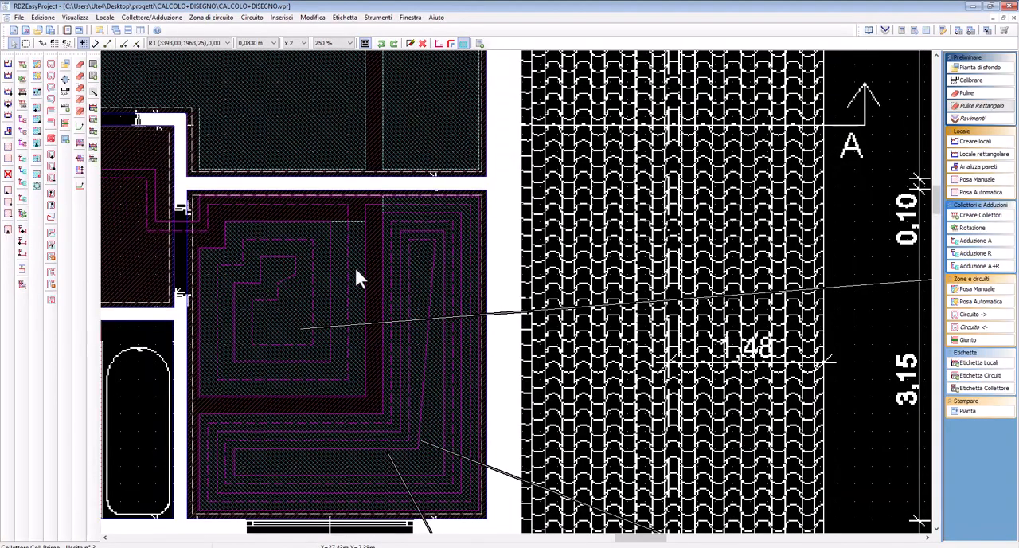
scroll(356, 268, "down", 1)
scroll(660, 344, "down", 1)
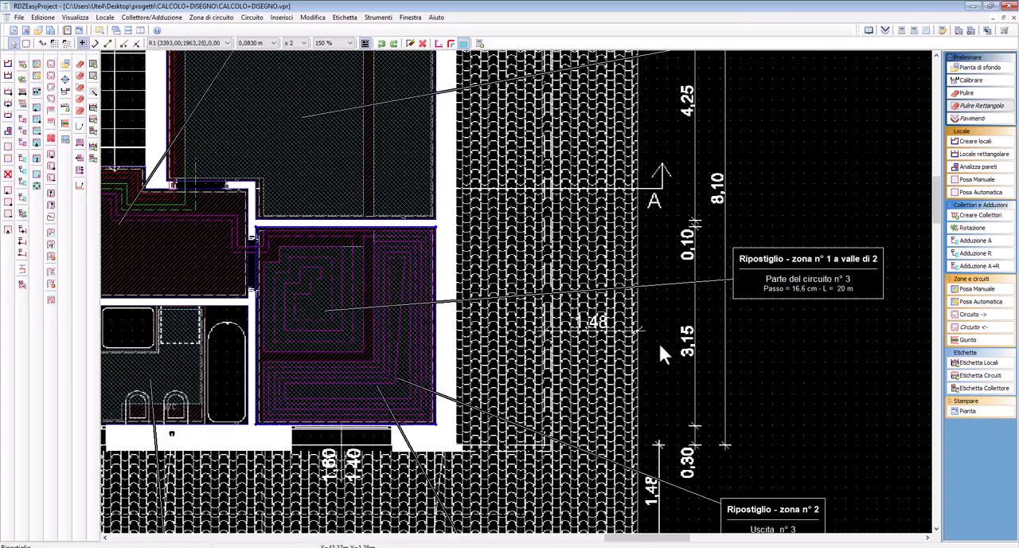
middle_click_drag(660, 344, 555, 237)
left_click_drag(702, 408, 705, 386)
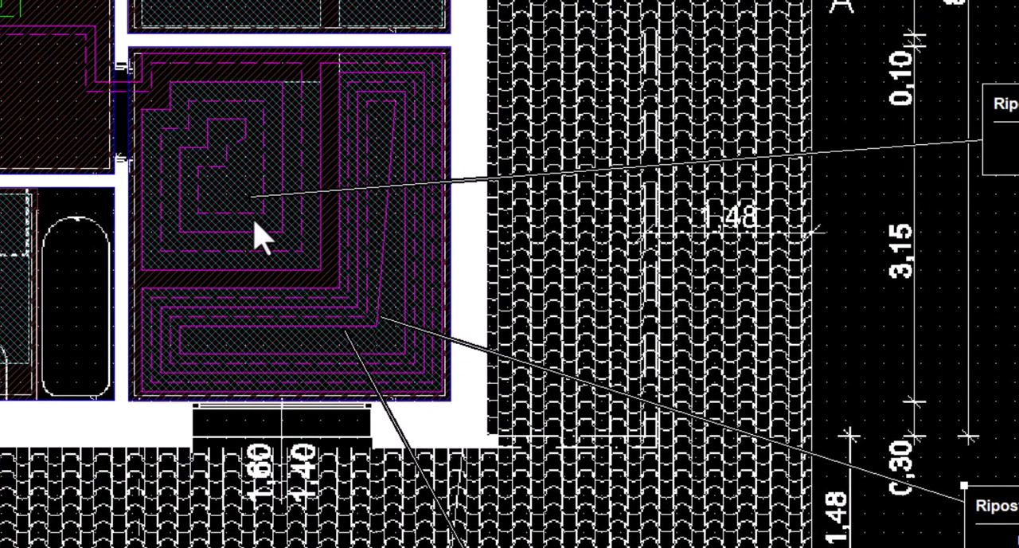
Reshape the centre of Ripostiglio zone 1's spiral by redrawing its inner supply and return ends orthogonally and joining them
left_click(250, 212)
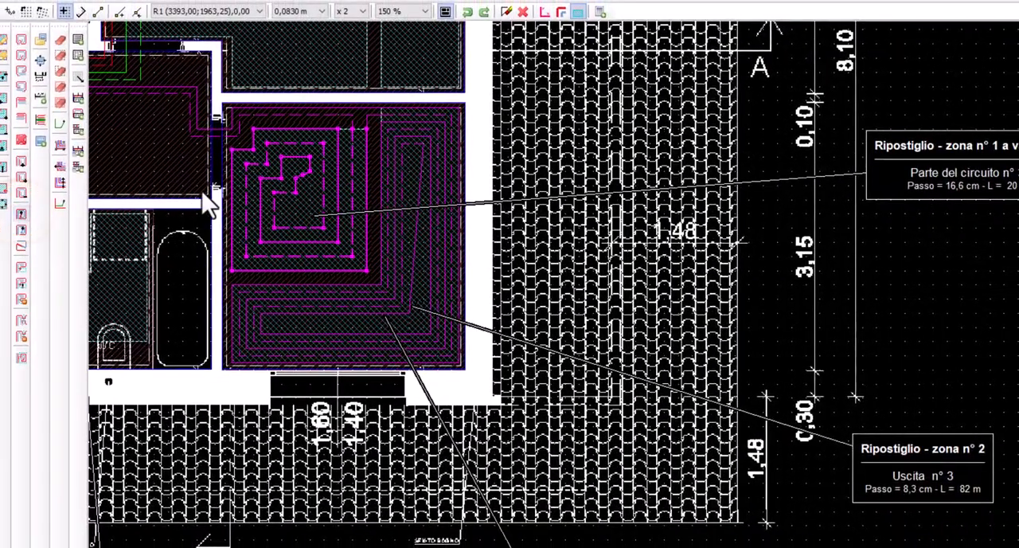
left_click(21, 213)
middle_click_drag(265, 193, 369, 284)
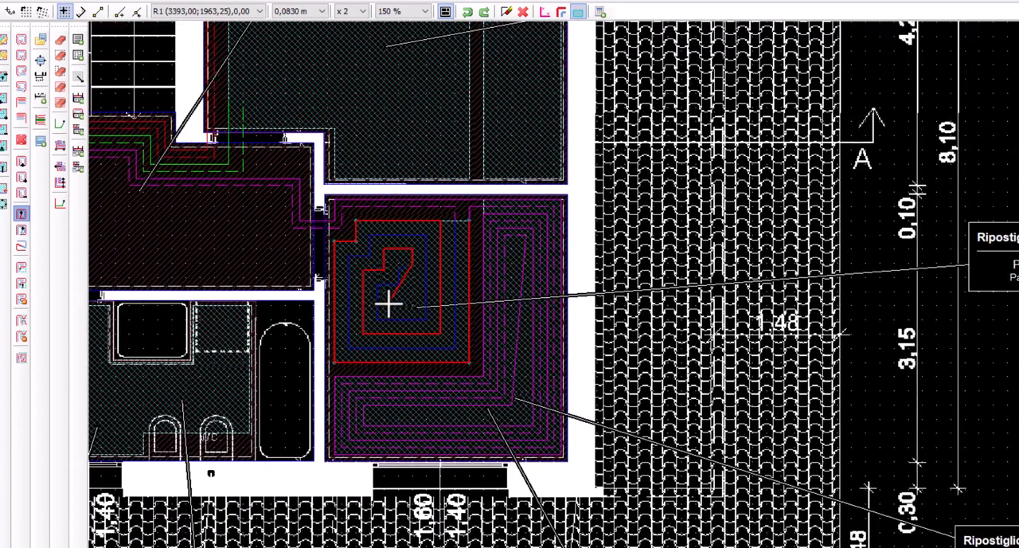
scroll(389, 301, "up", 1)
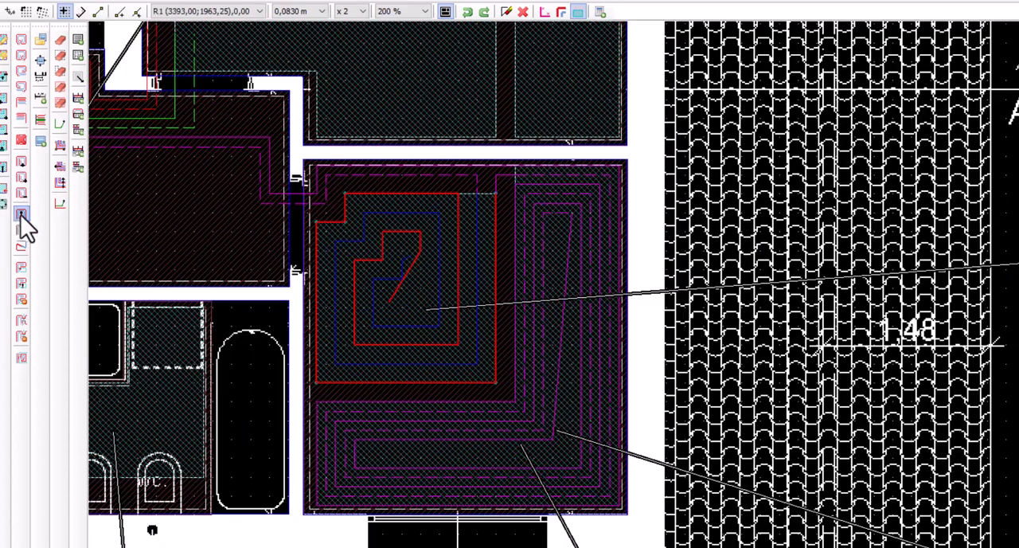
left_click(398, 307)
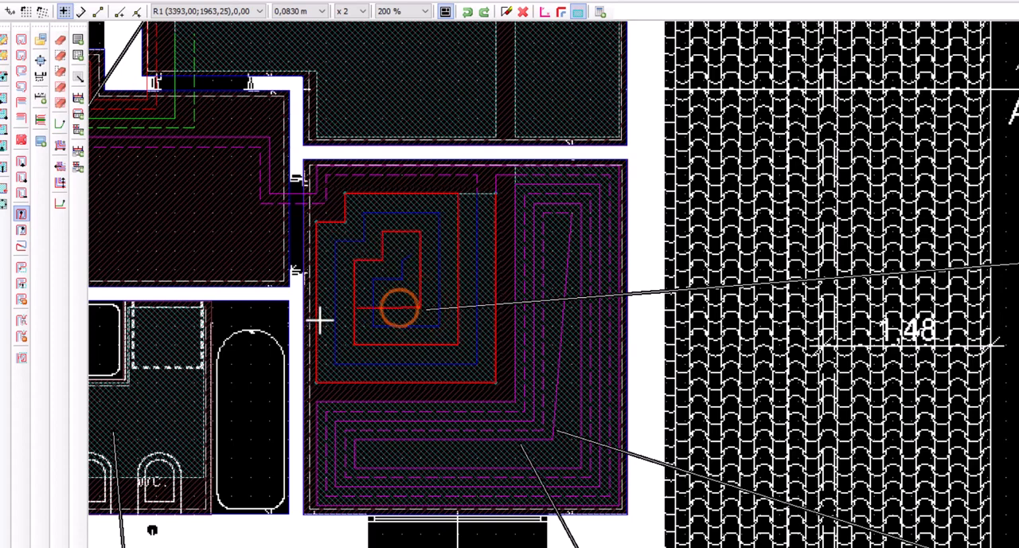
left_click(19, 231)
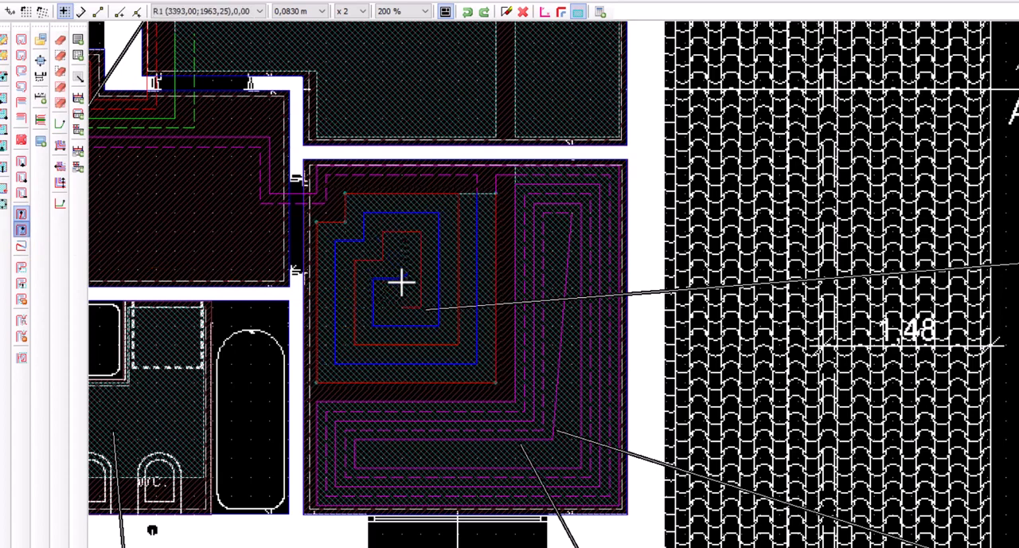
left_click(17, 244)
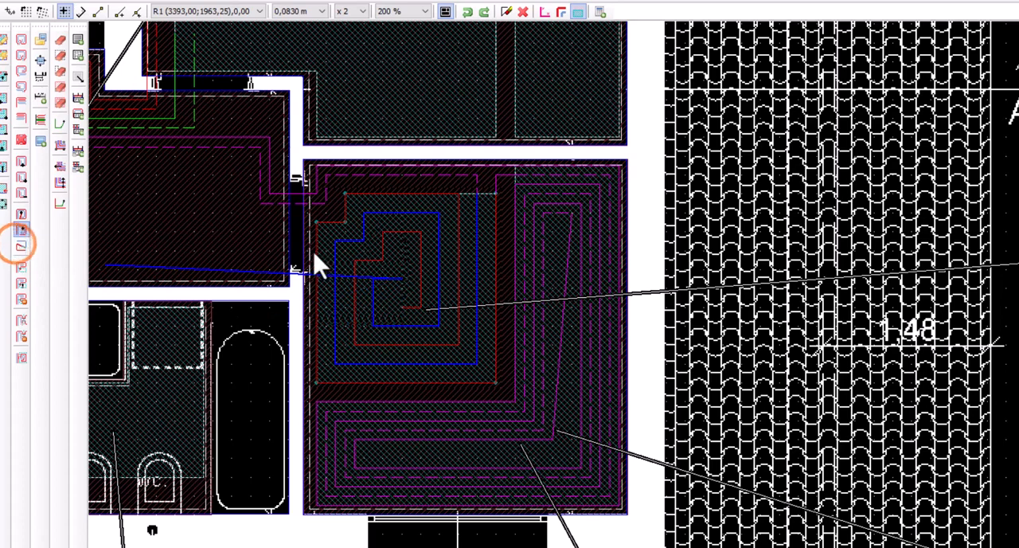
left_click(593, 257)
Redraw Ripostiglio zone 2's inner supply end along the lower leg and its return end at the upper tip, joining them with a straight run
left_click(586, 243)
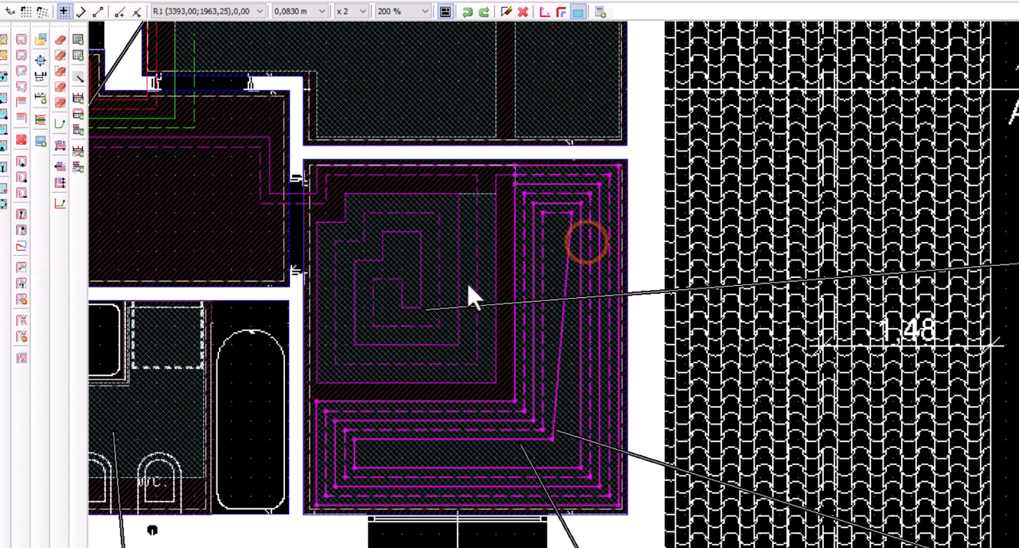
left_click(20, 213)
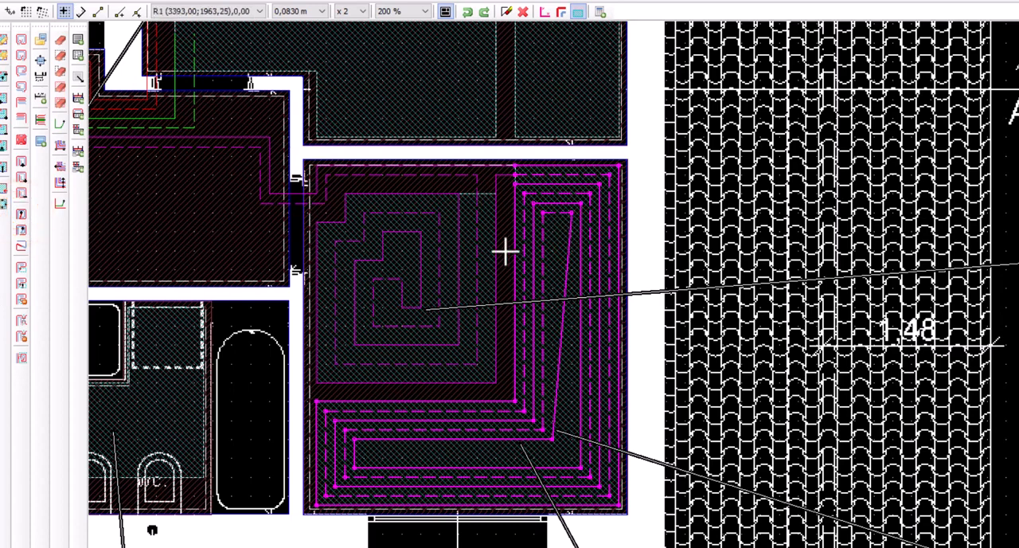
left_click(356, 450)
left_click(557, 444)
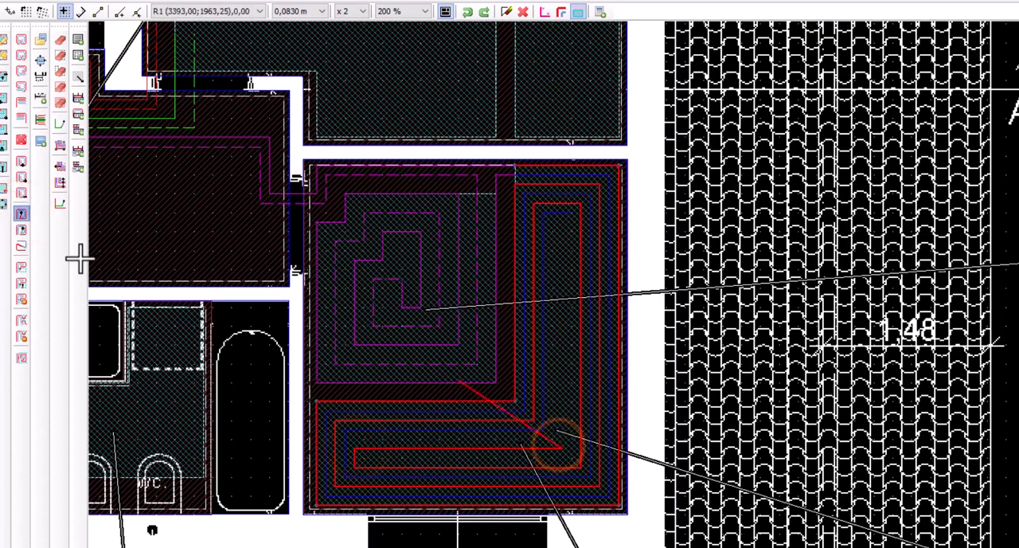
left_click(20, 228)
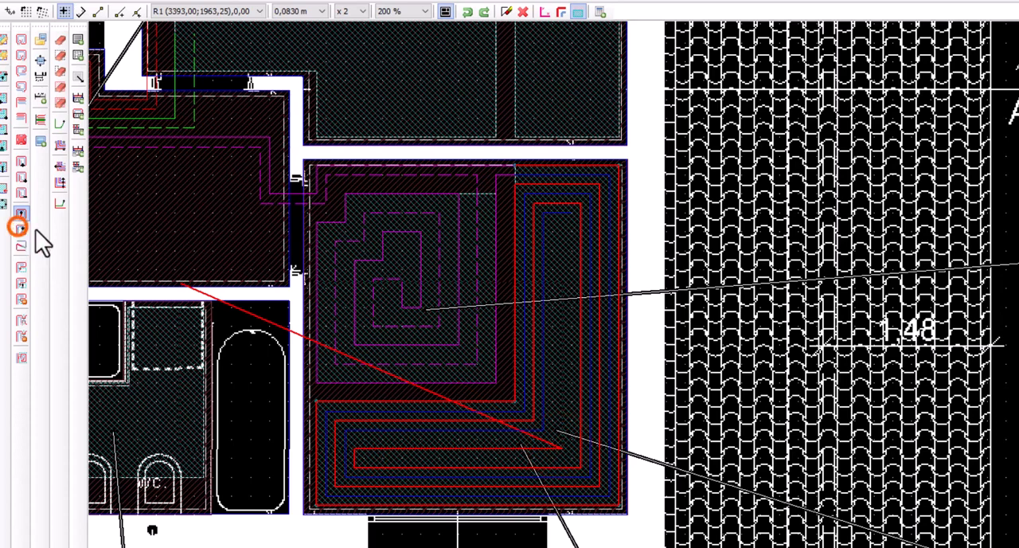
left_click(560, 214)
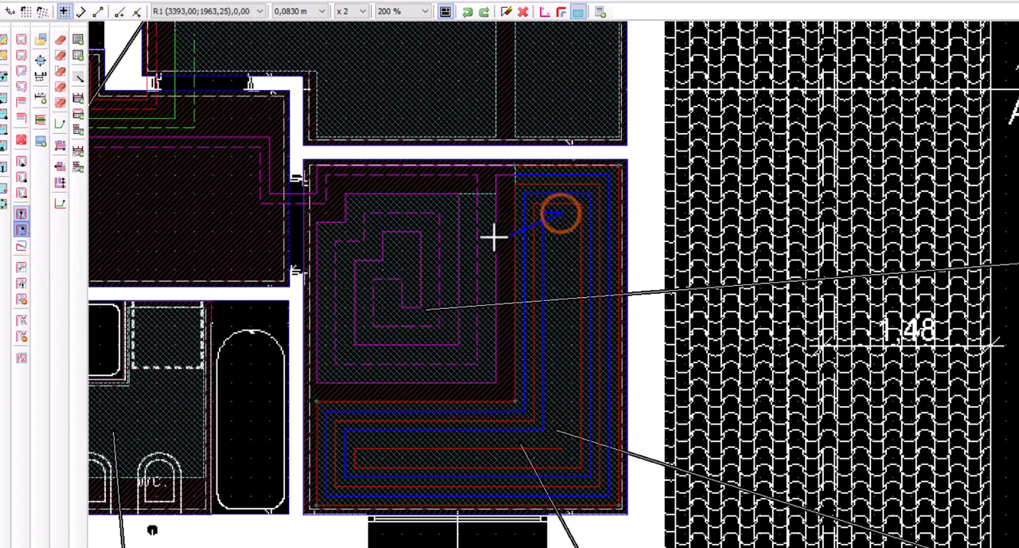
left_click(19, 245)
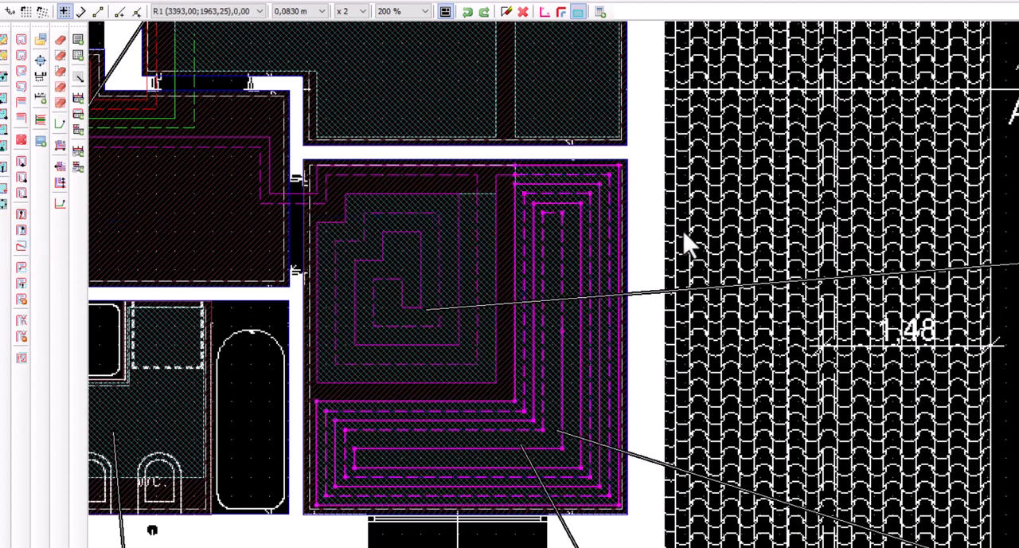
left_click(683, 232)
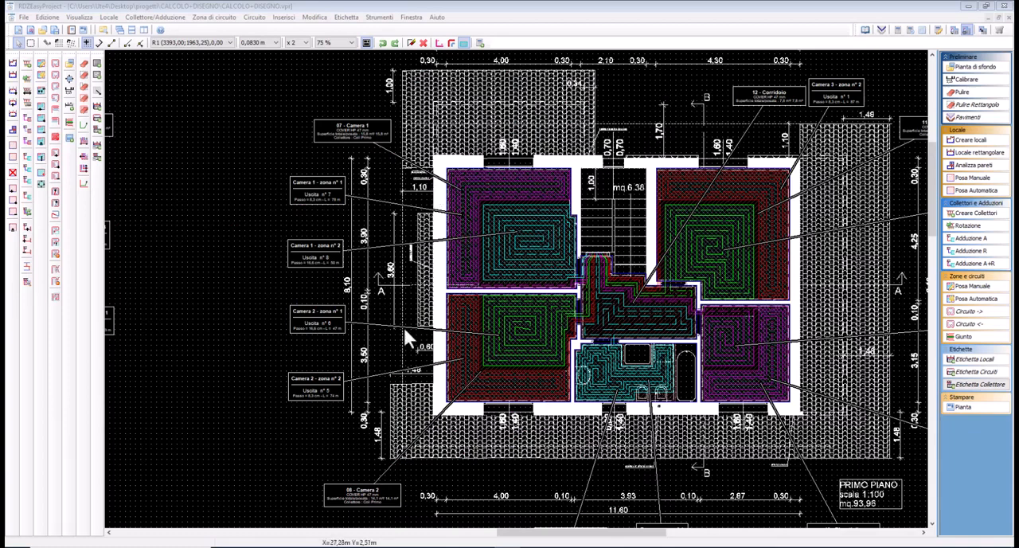
Toggle the suspension of the table window's synchronization and display the circuit pipes with rounded bends
middle_click_drag(195, 303, 705, 312)
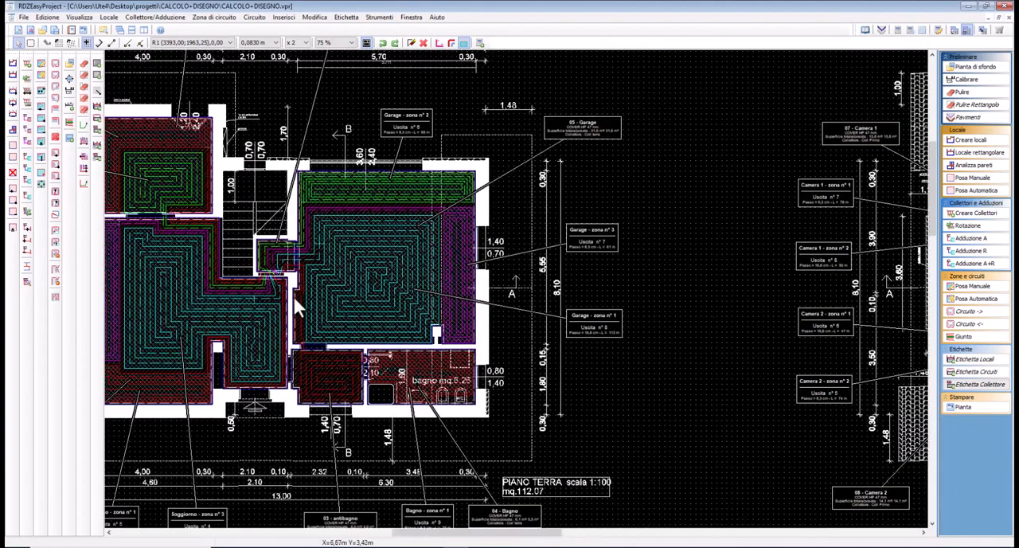
middle_click_drag(292, 296, 390, 299)
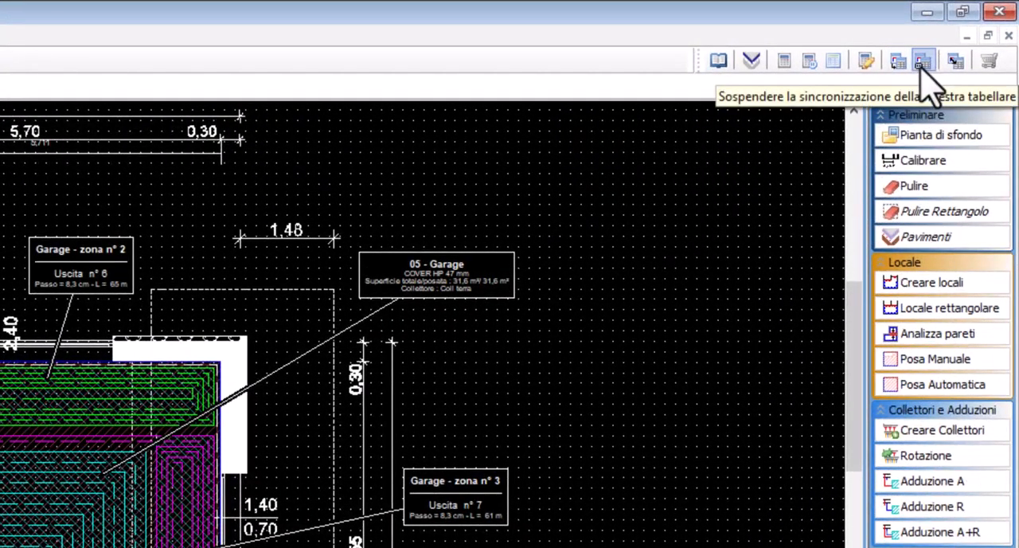
left_click(921, 62)
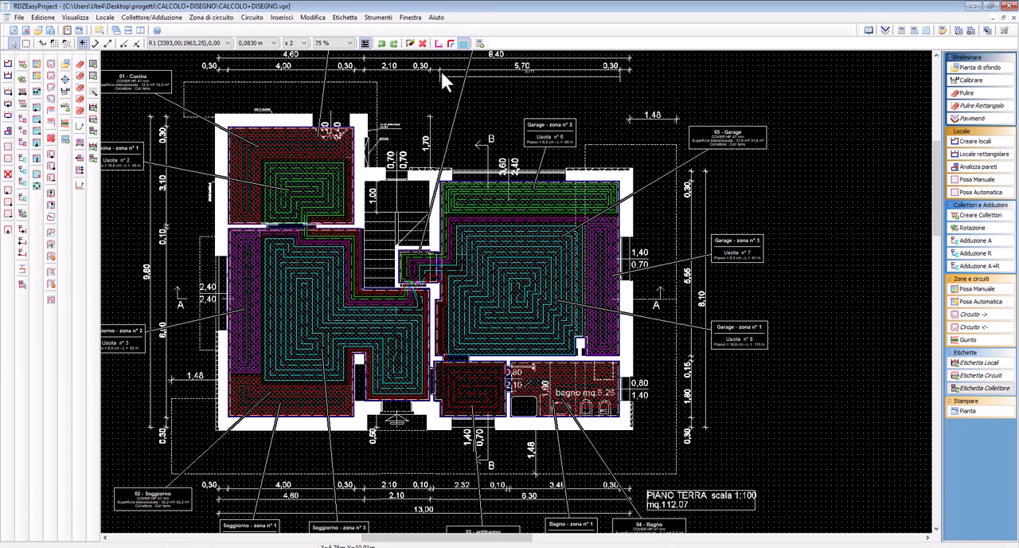
left_click(450, 43)
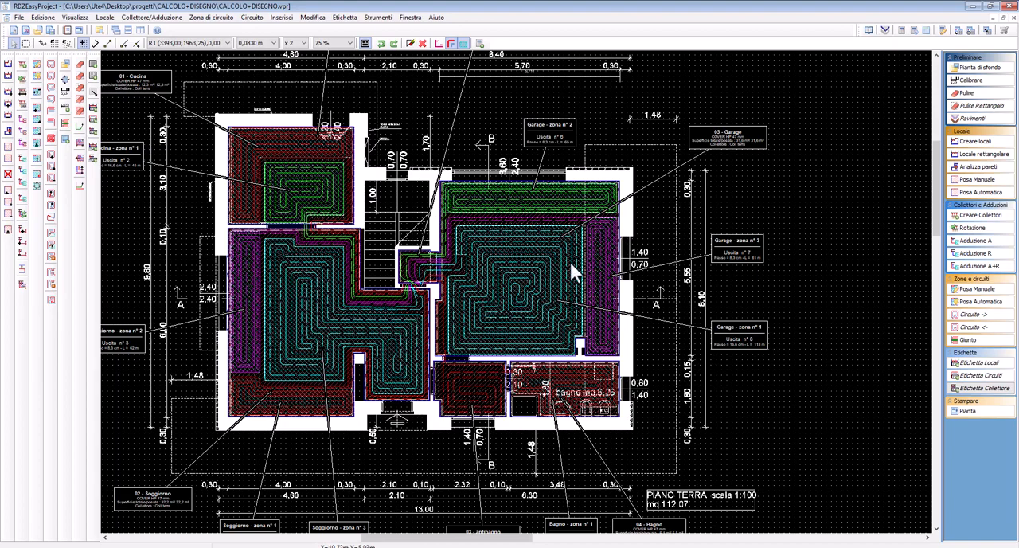
mouse_move(654, 354)
middle_mouse_down()
mouse_move(548, 325)
mouse_move(317, 330)
middle_mouse_up()
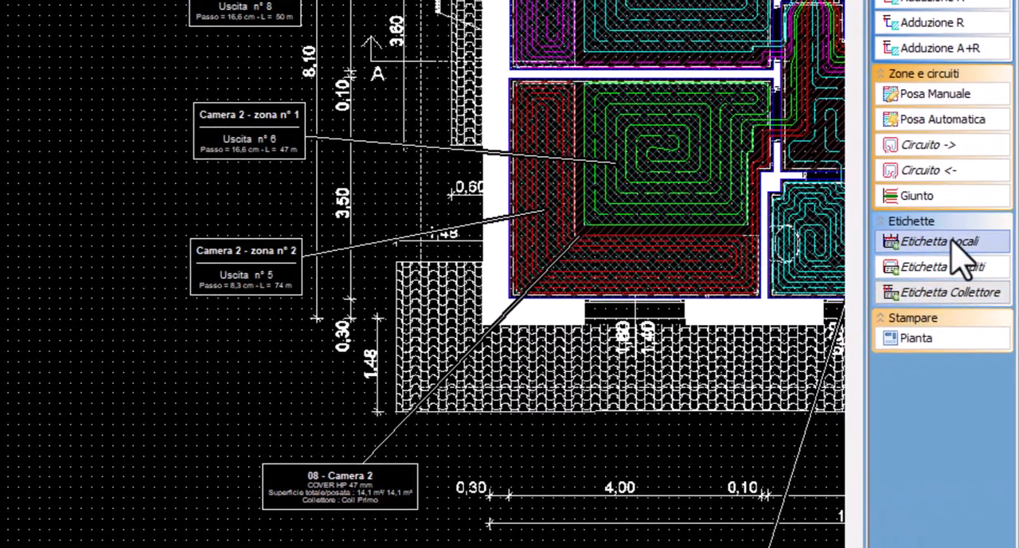
left_click(943, 293)
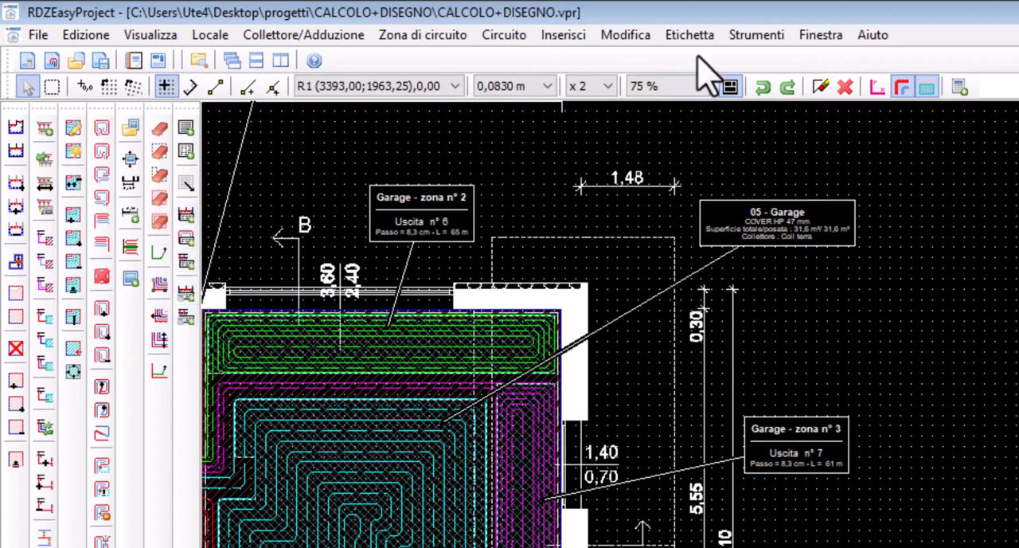
left_click(705, 52)
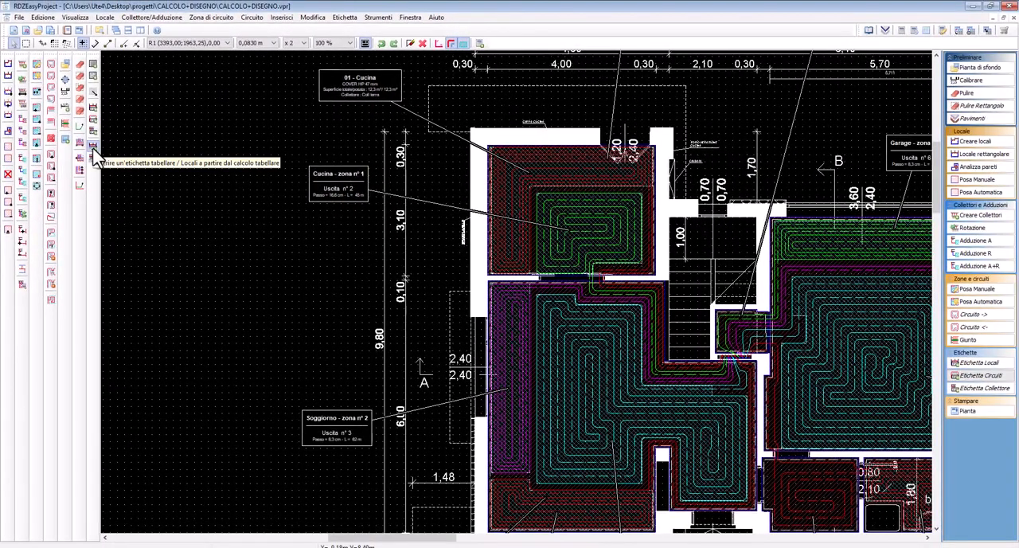
Insert the rooms table label from the tabular calculation for manifold Coll terra, placing it beside the ground-floor plan near the Cucina
left_click(94, 157)
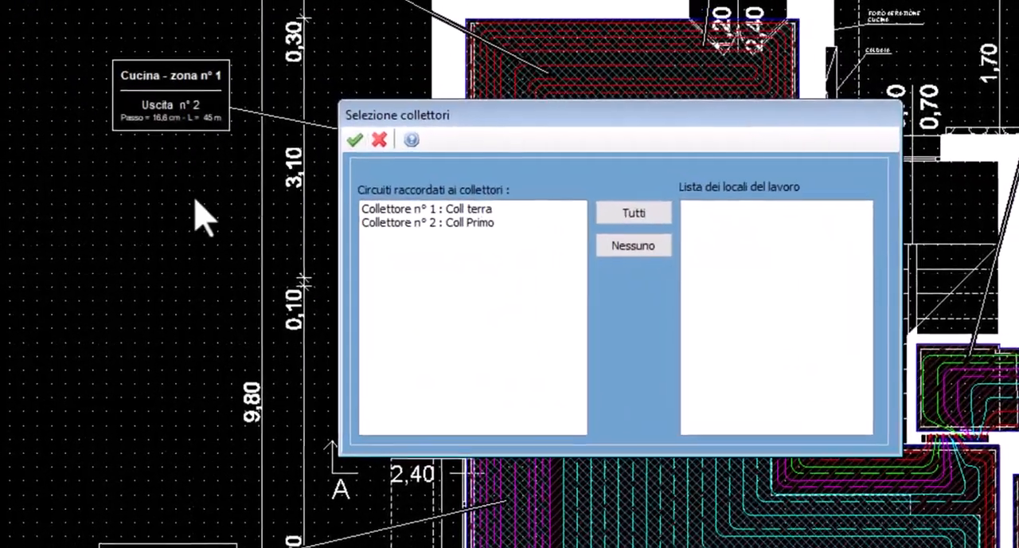
left_click(428, 209)
left_click(426, 221)
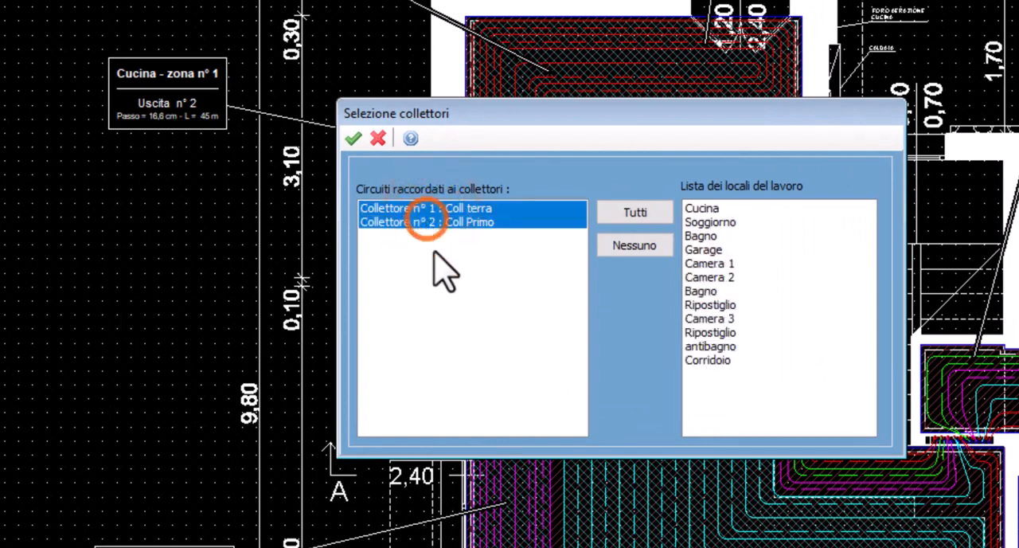
left_click(477, 223)
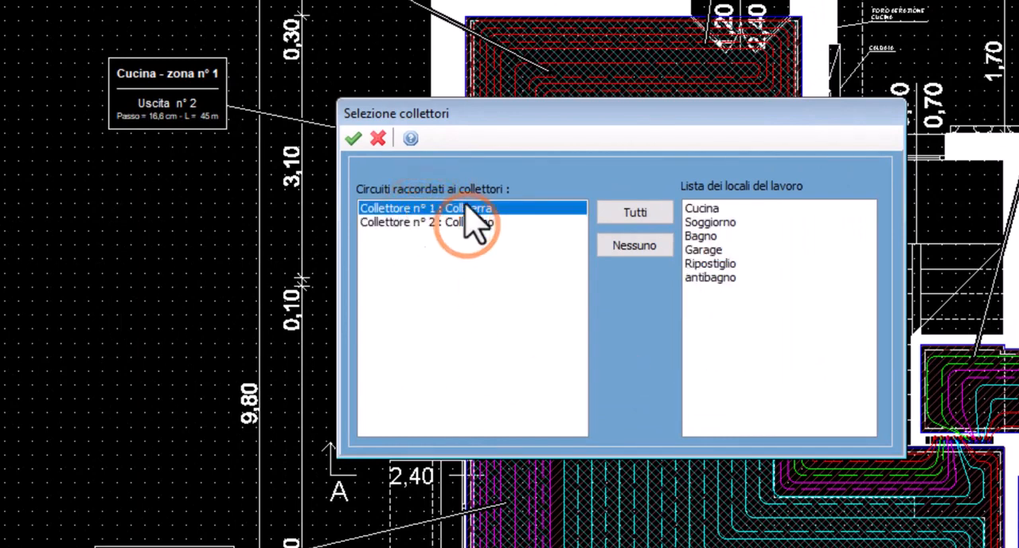
left_click(353, 138)
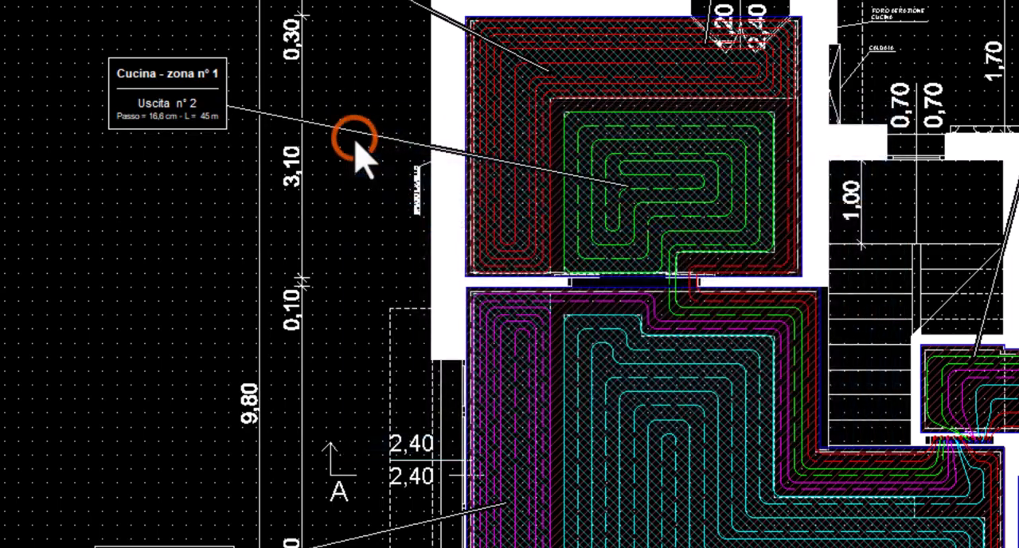
left_click_drag(1017, 510, 94, 314)
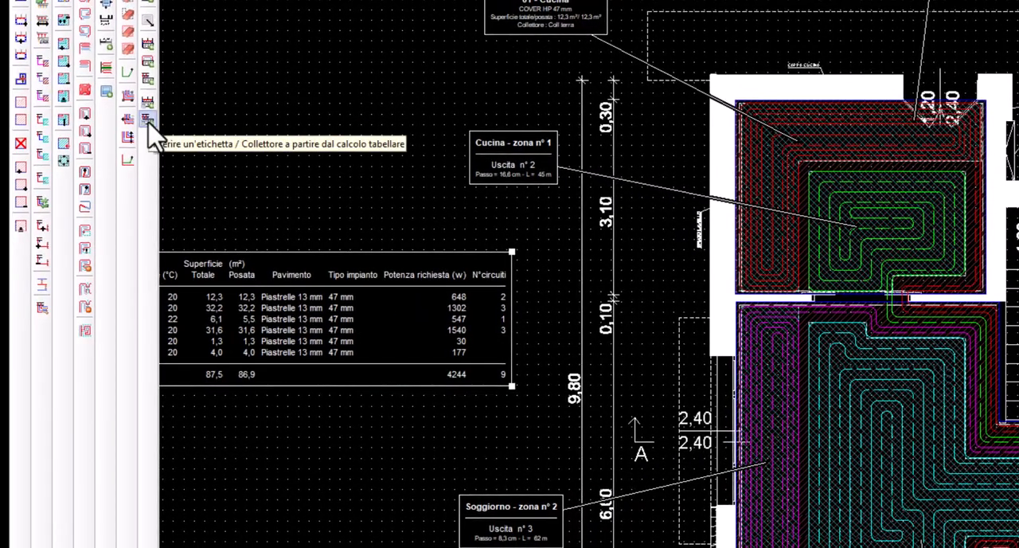
Select the ground-floor manifold and insert its table label from the tabular calculation, placing it just below the rooms table
left_click(148, 121)
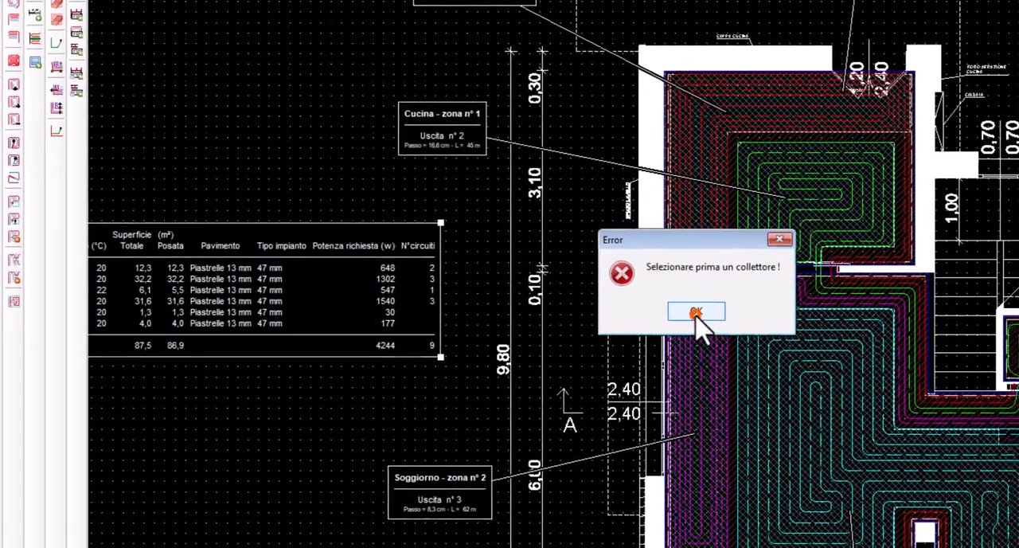
left_click(768, 350)
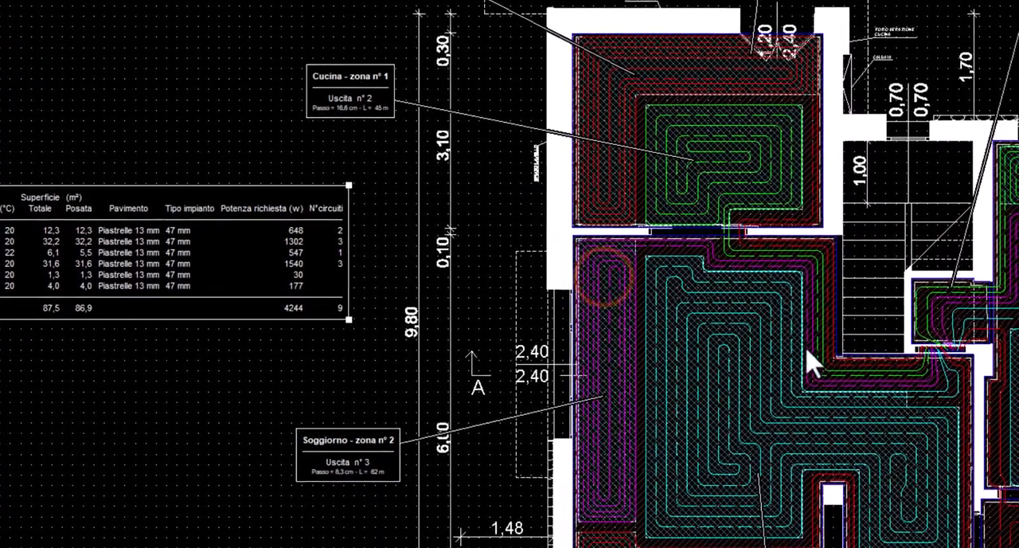
left_click(917, 351)
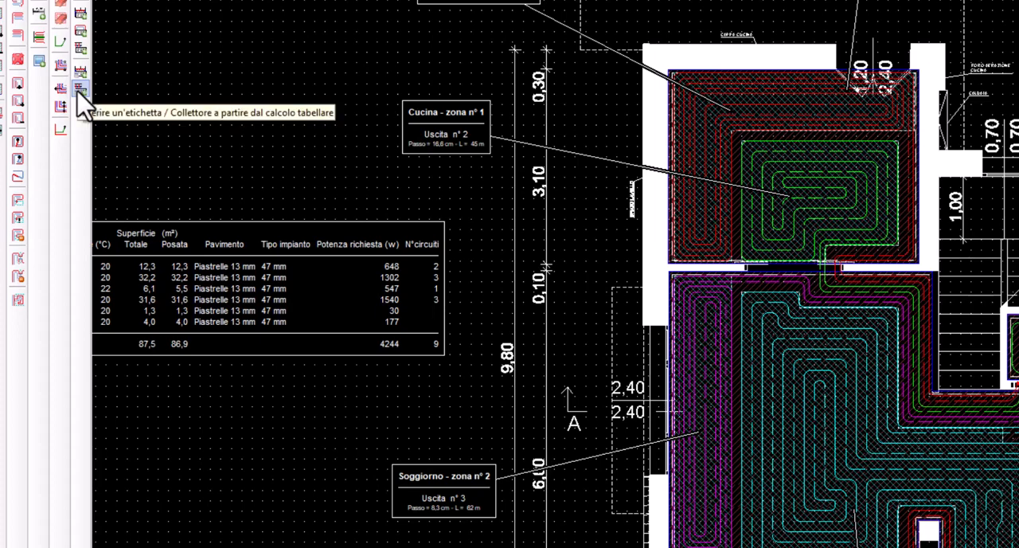
left_click(79, 91)
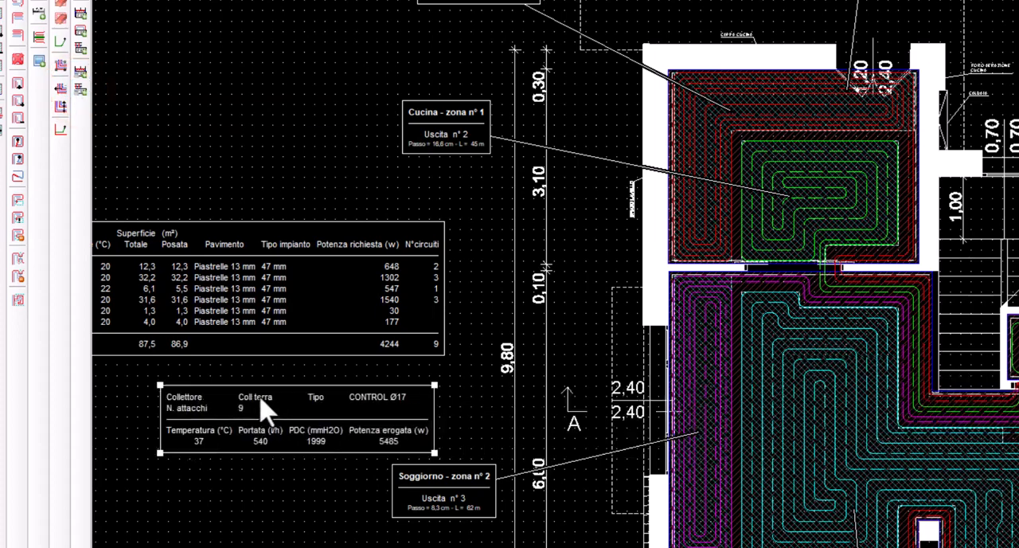
left_click(179, 379)
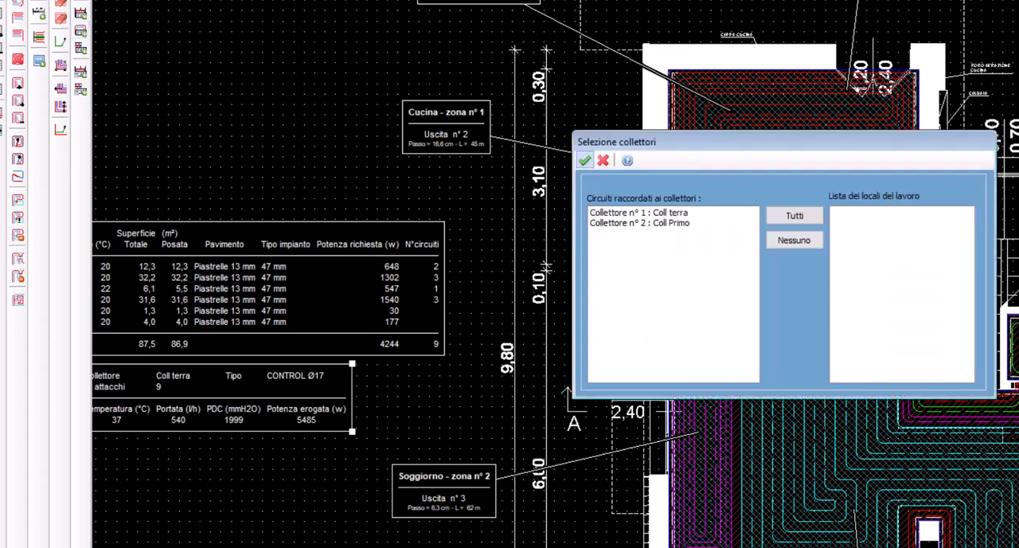
Insert the circuits table label for manifold Coll terra only, placing it below the manifold's table
left_click(642, 215)
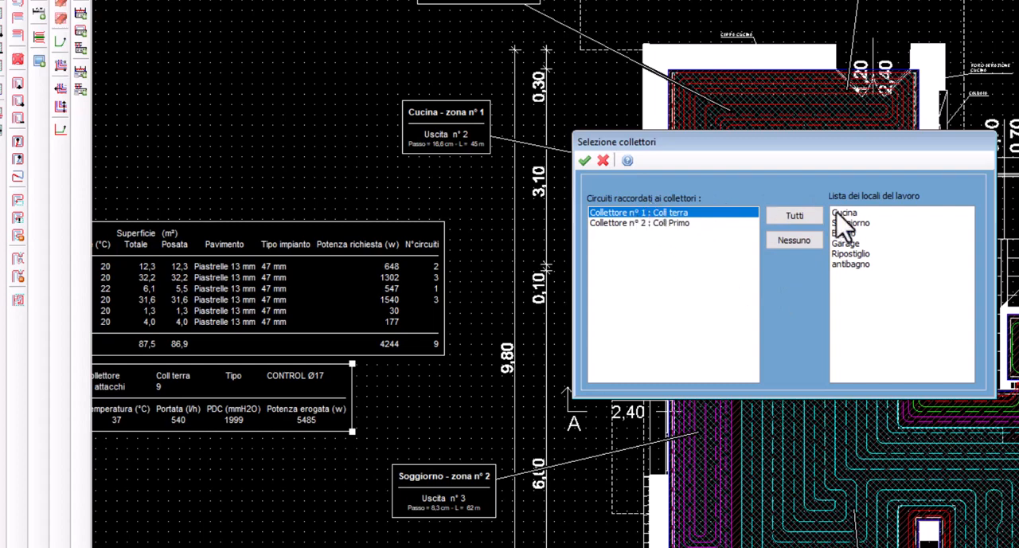
left_click(671, 224, "ctrl")
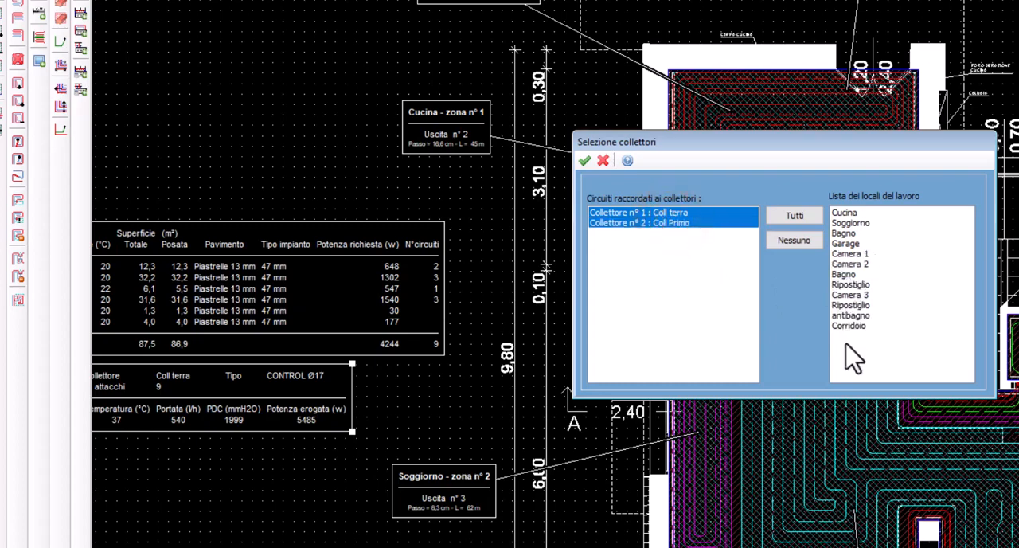
left_click(611, 212)
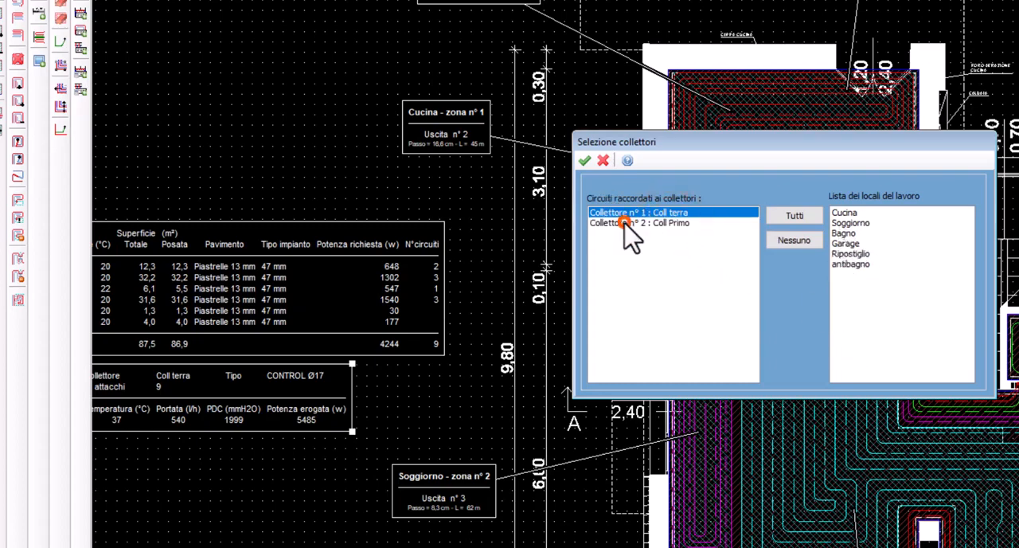
left_click(584, 160)
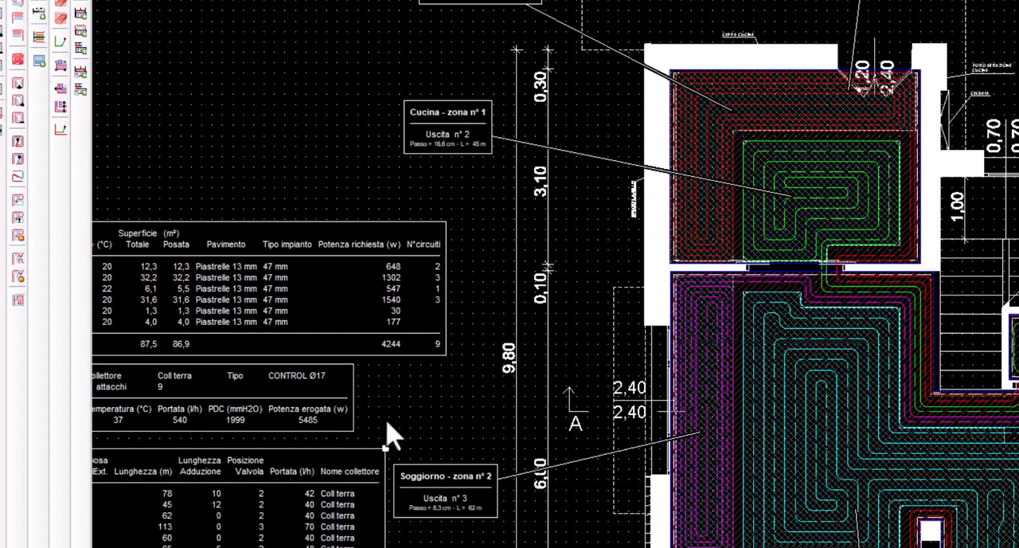
mouse_move(391, 437)
middle_mouse_down()
mouse_move(710, 403)
mouse_move(786, 409)
middle_mouse_up()
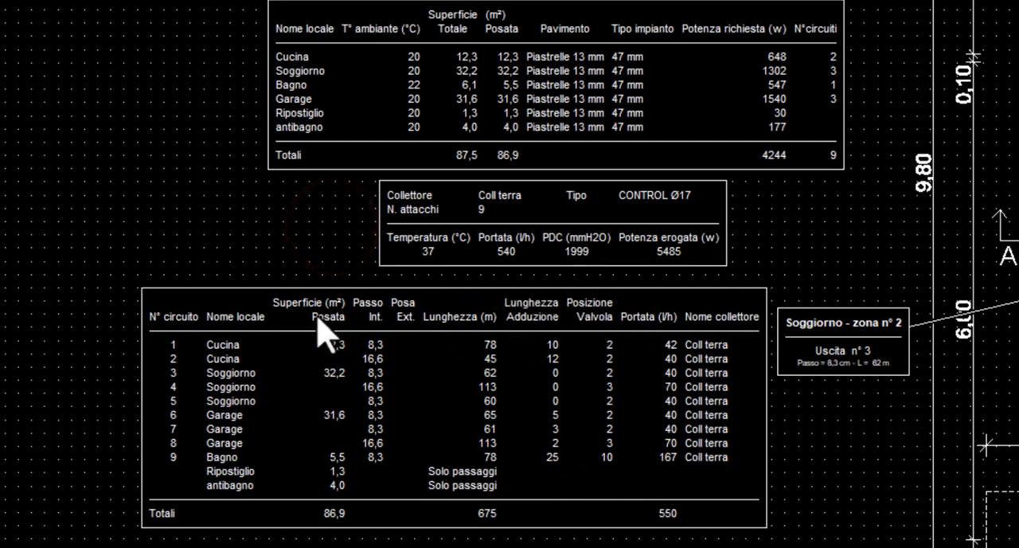
Open the circuits table label for editing and open the text of circuit 4's length cell
double_click(430, 392)
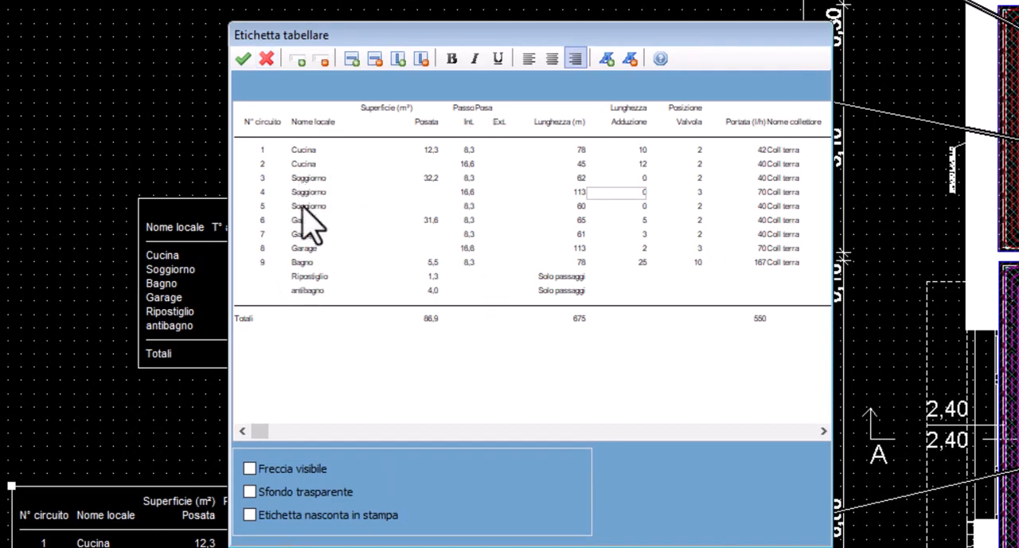
left_click(578, 193)
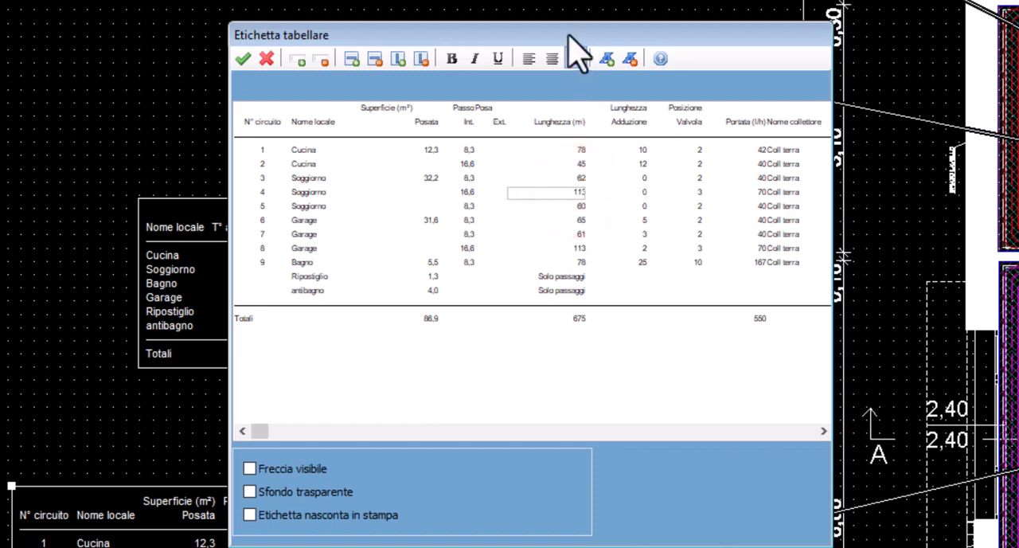
left_click_drag(573, 32, 809, 22)
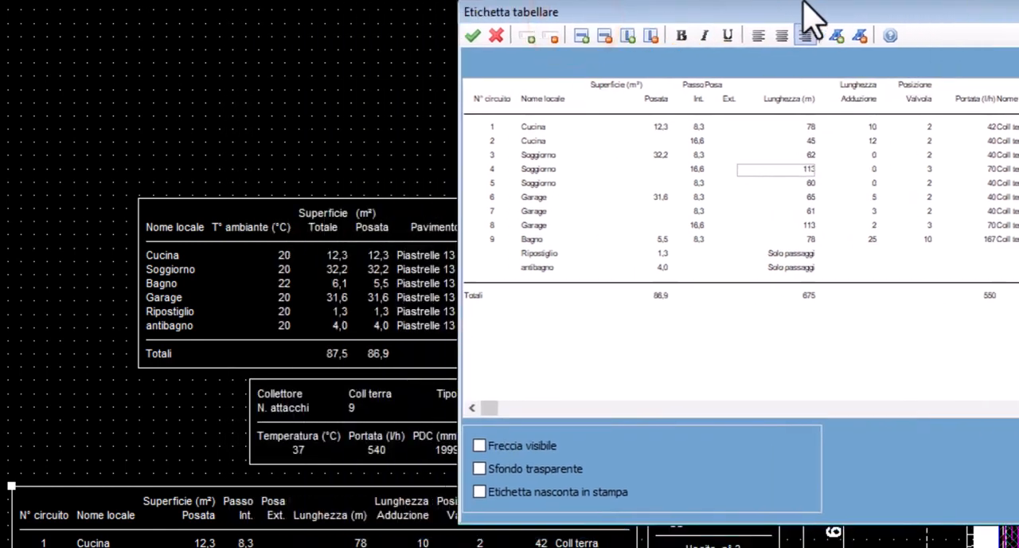
left_click(799, 169)
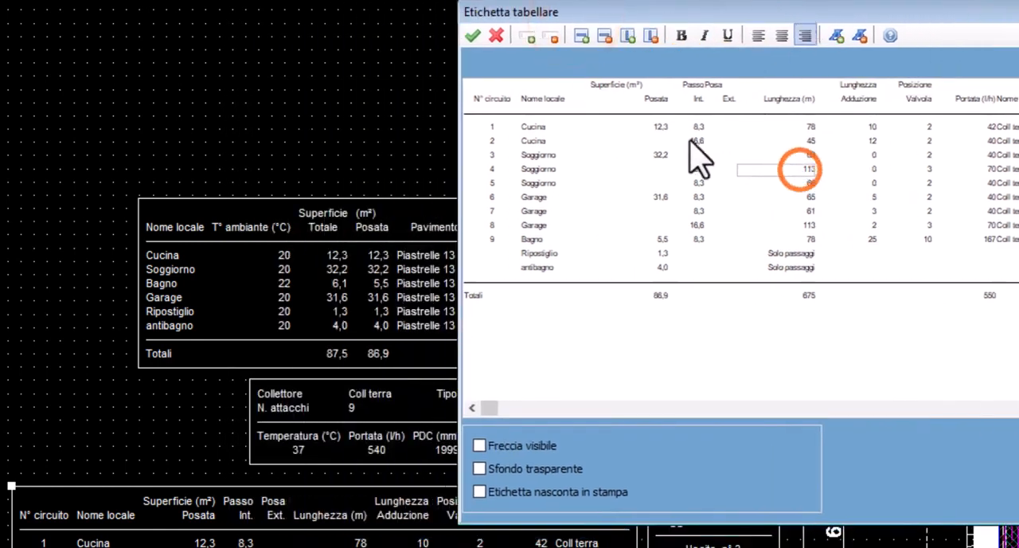
left_click(529, 38)
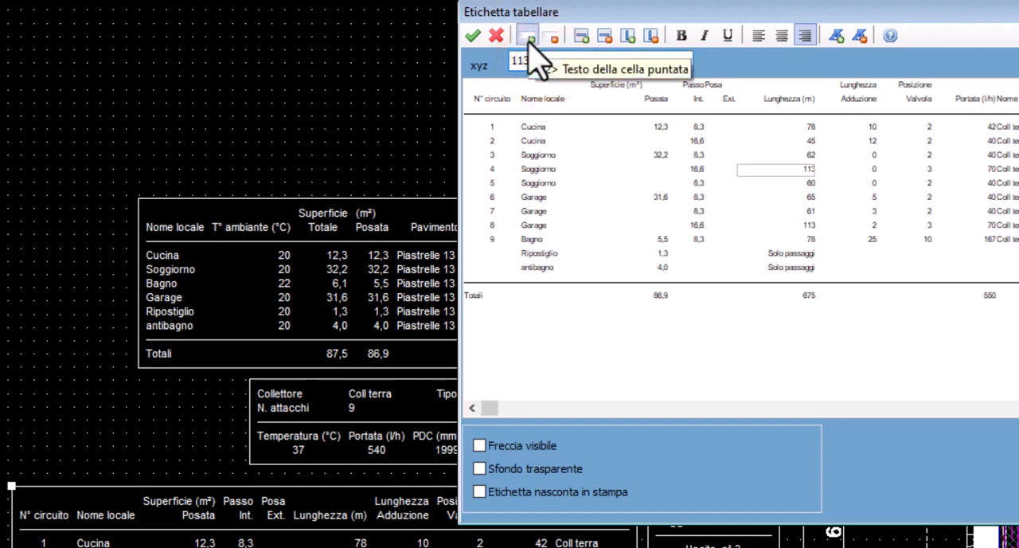
left_click(529, 38)
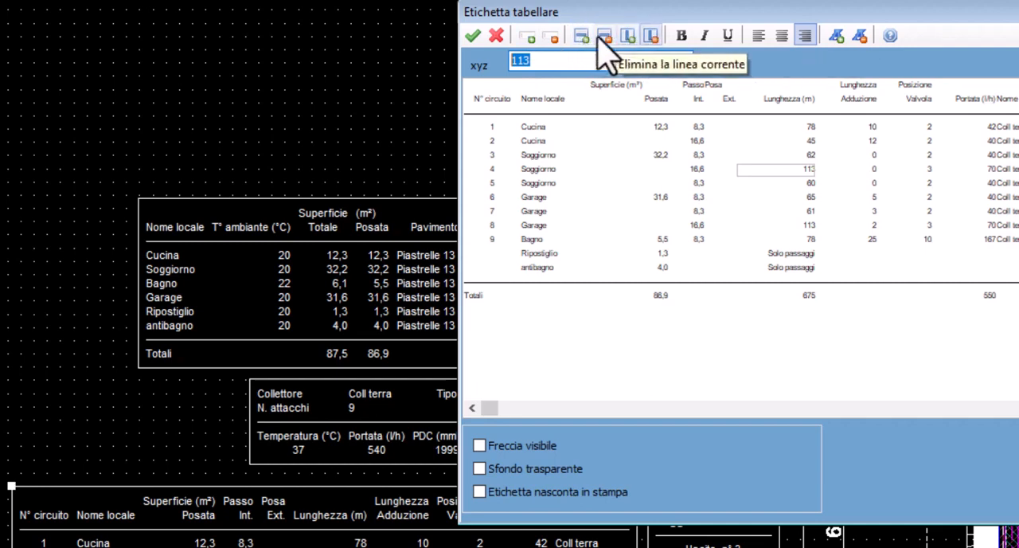
Try adding a blank line above circuit 4 in the circuits table label, discarding the edits
left_click(492, 169)
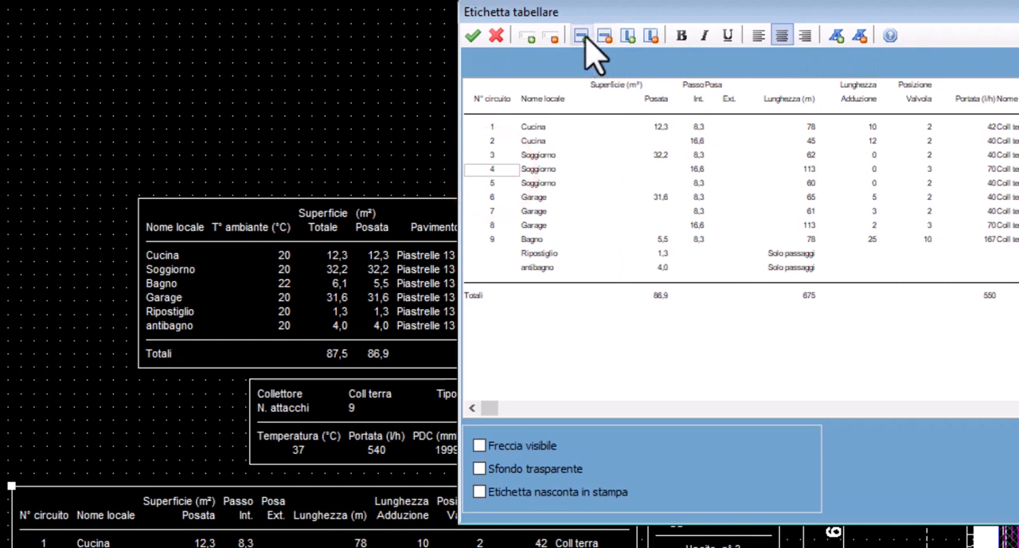
left_click(582, 35)
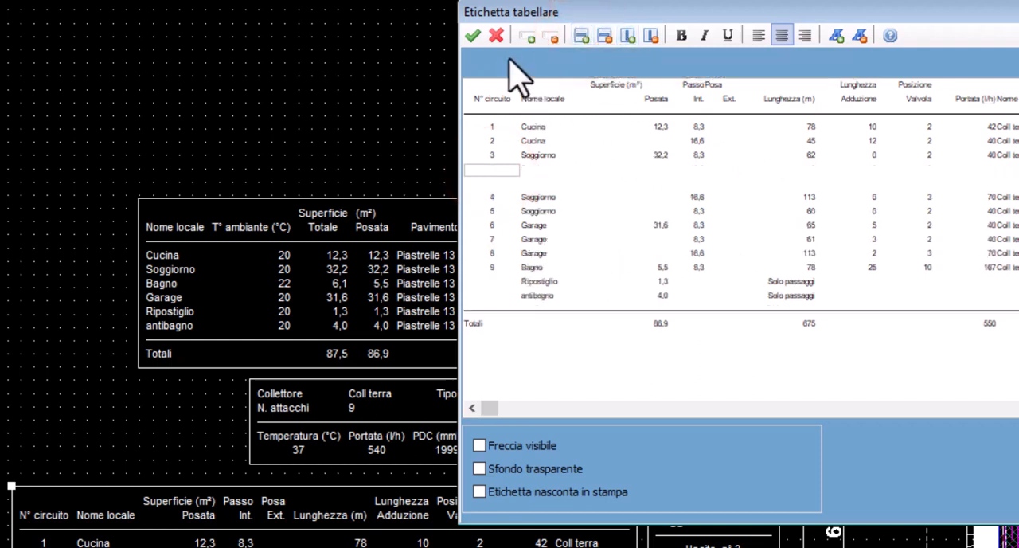
left_click(532, 168)
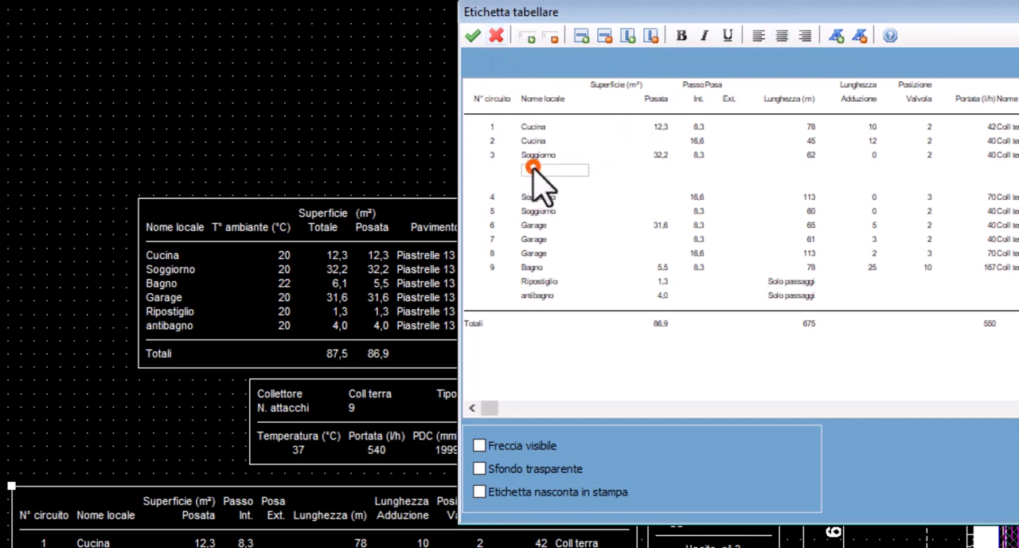
left_click(495, 36)
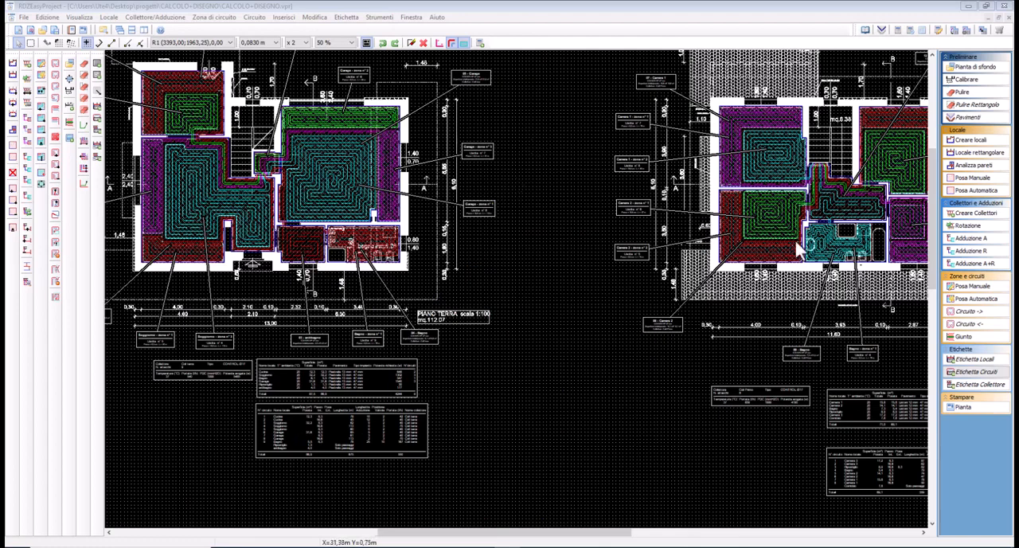
Export the finished drawing of both floors to a DXF file
left_click(517, 210)
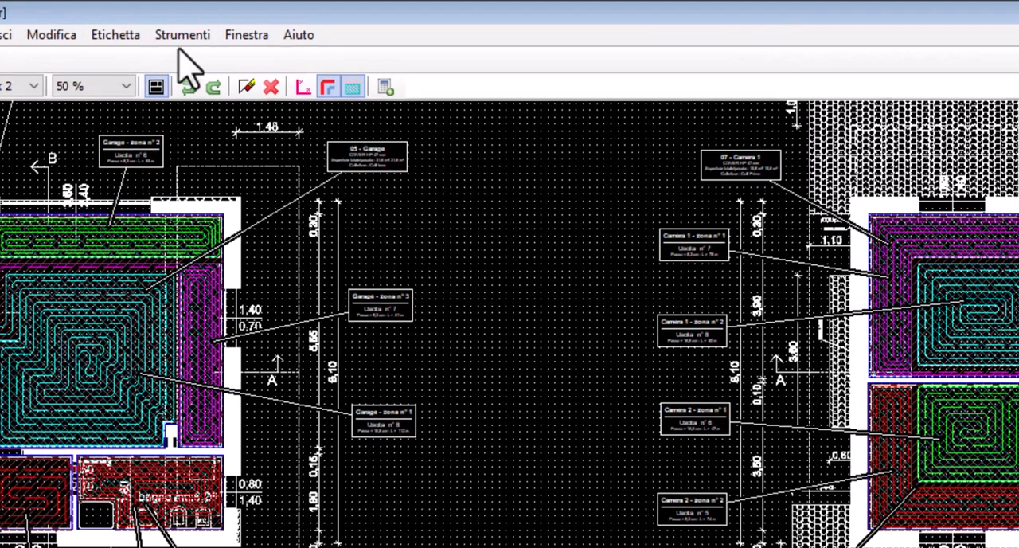
left_click(379, 17)
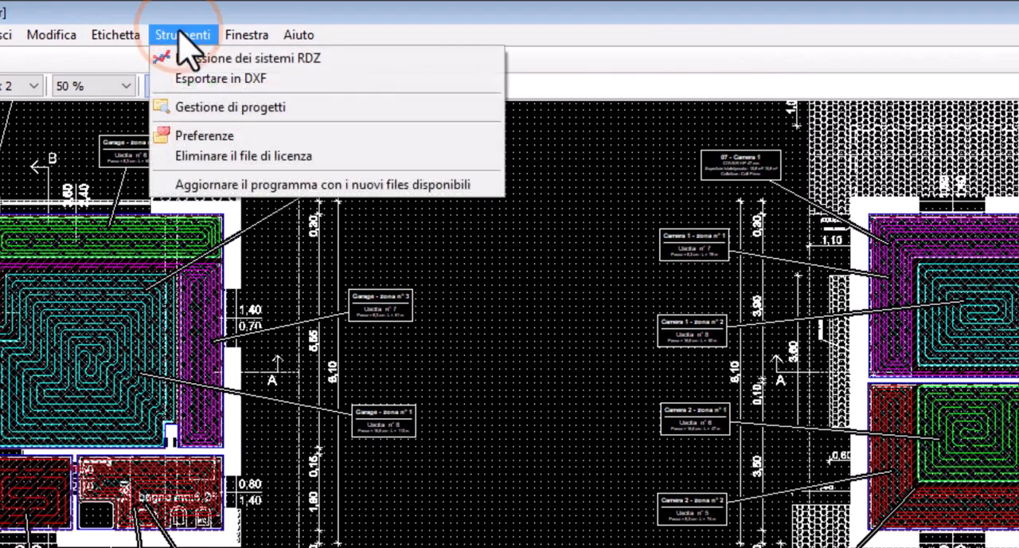
left_click(195, 79)
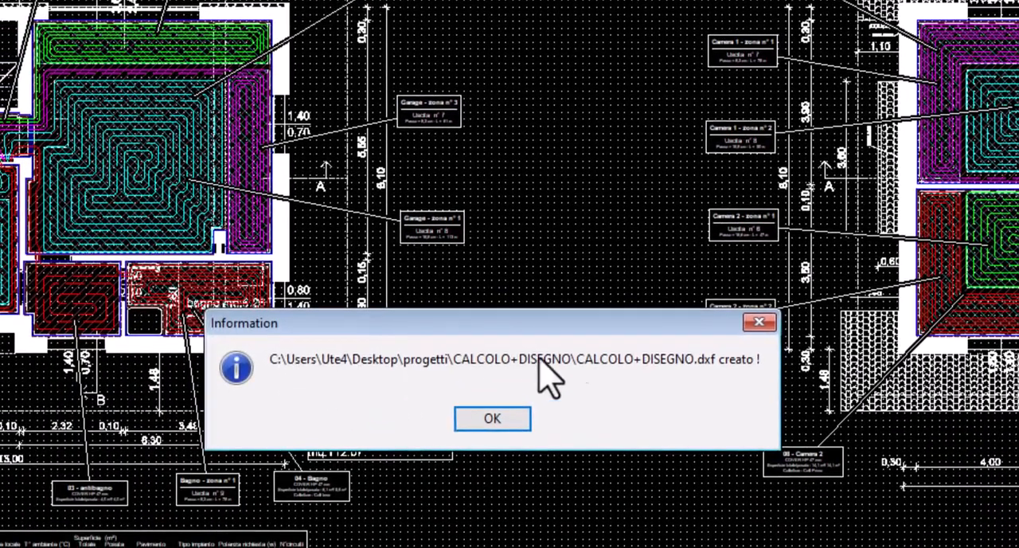
Open the exported CALCOLO+DISEGNO.dxf in nanoCAD and check both floors' heating layout and the list of RDZ layers
left_click(482, 422)
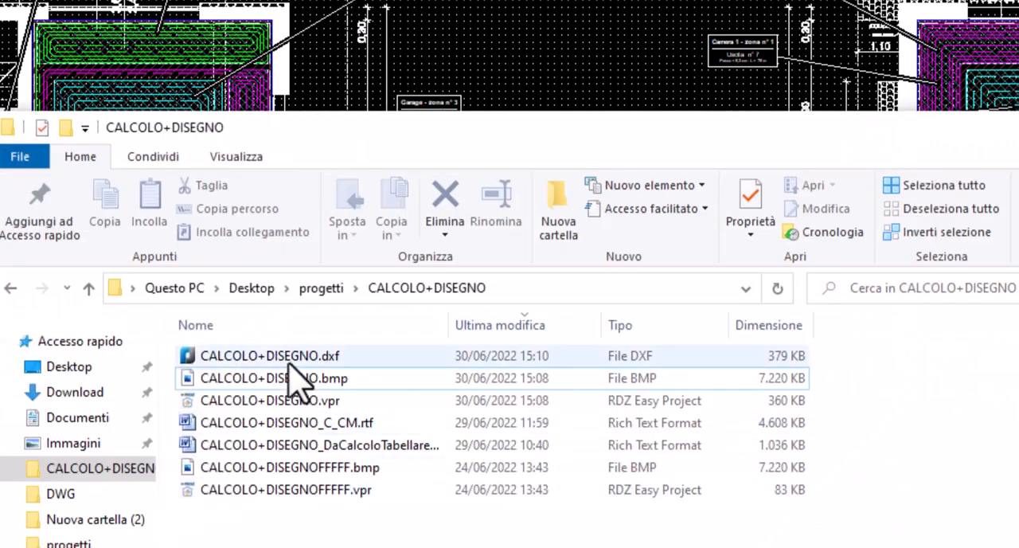
left_click(288, 355)
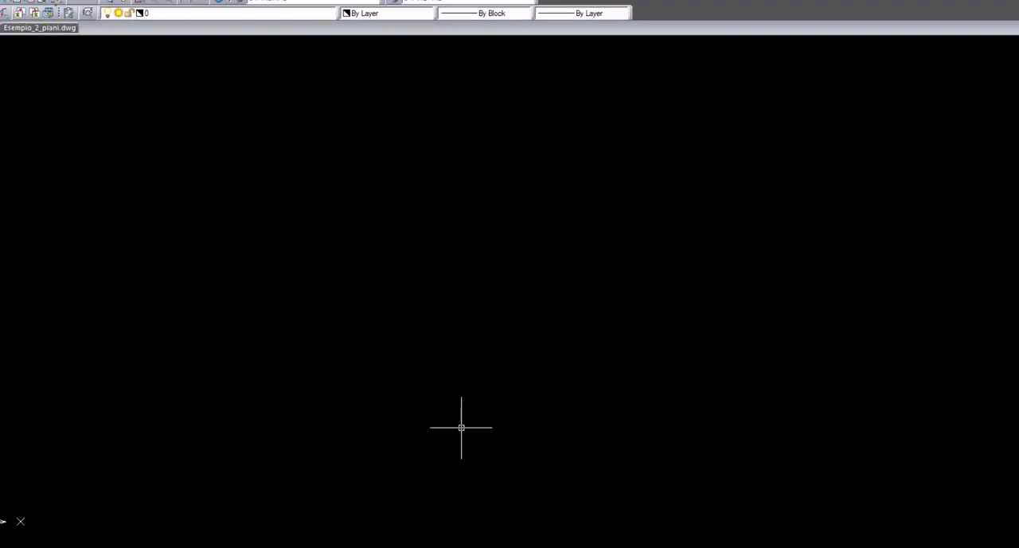
mouse_move(496, 337)
middle_mouse_down()
mouse_move(598, 374)
mouse_move(597, 355)
mouse_move(596, 364)
middle_mouse_up()
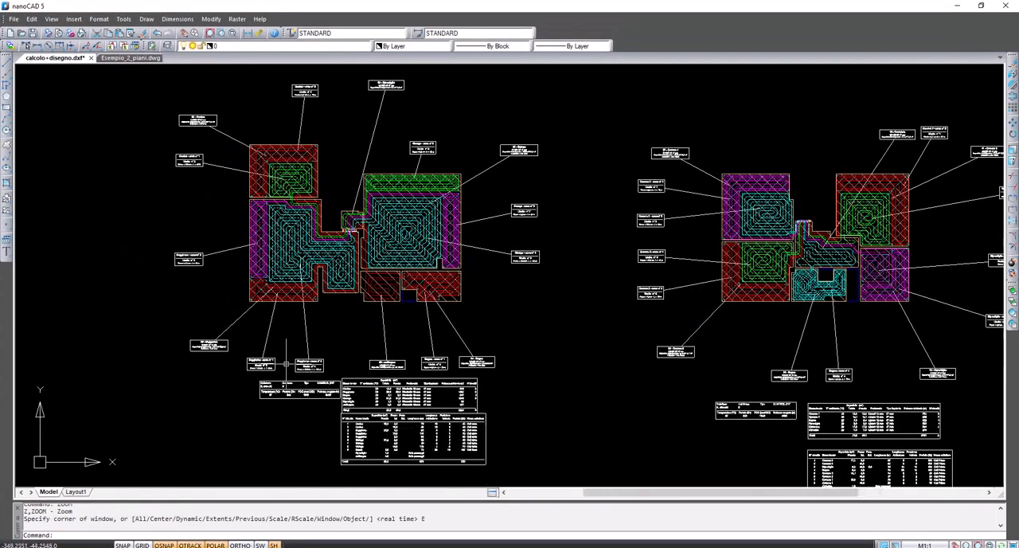
scroll(788, 197, "up", 6)
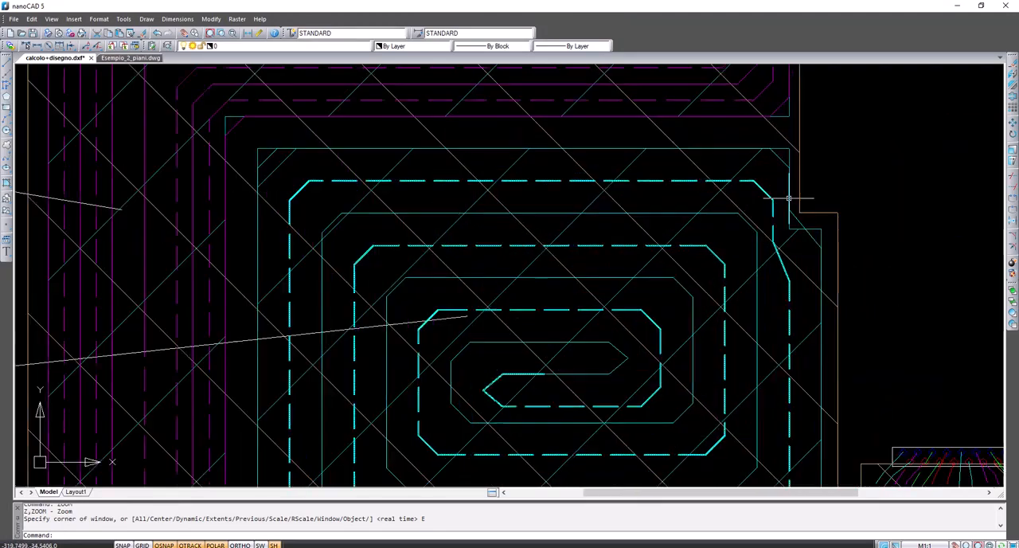
scroll(787, 198, "down", 6)
scroll(538, 226, "down", 3)
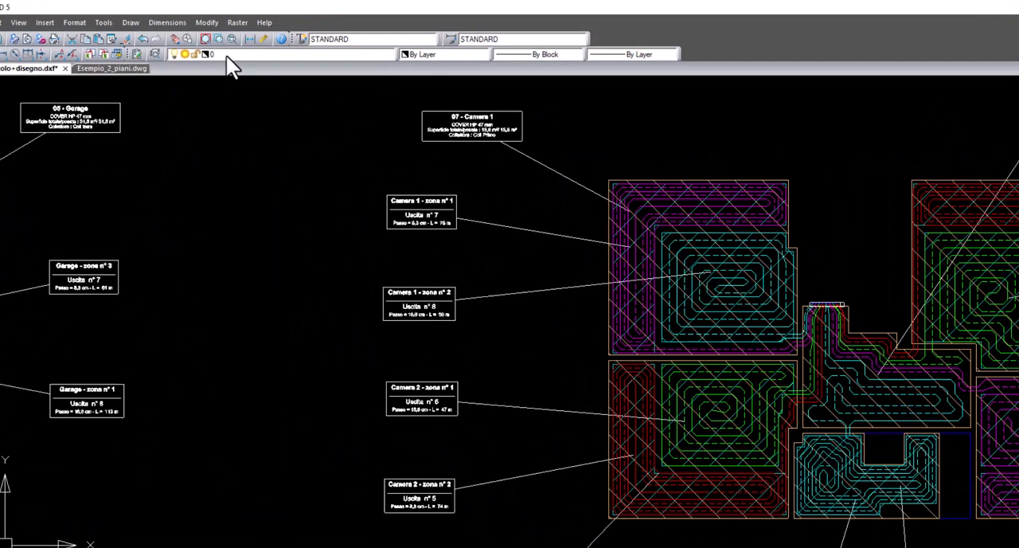
left_click(229, 45)
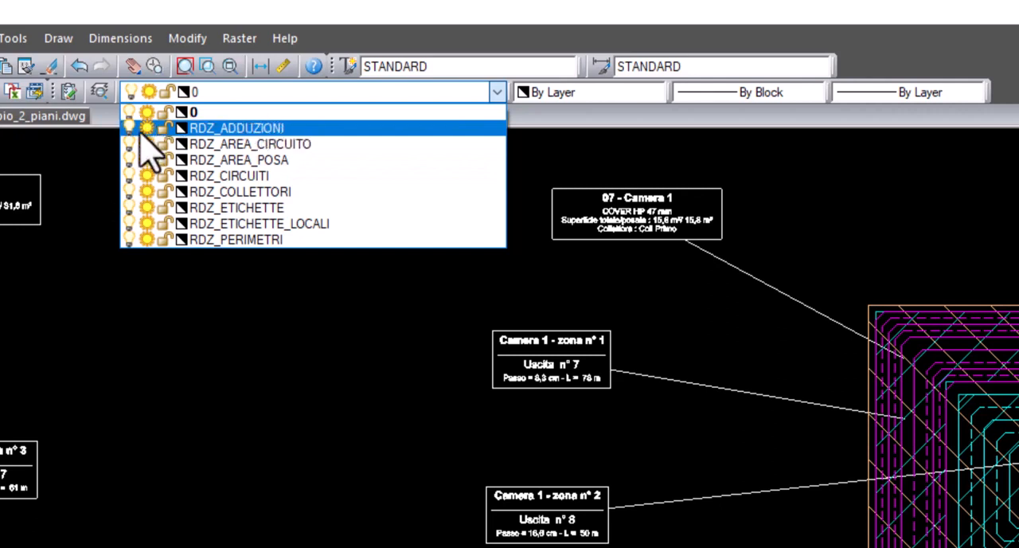
left_click(181, 326)
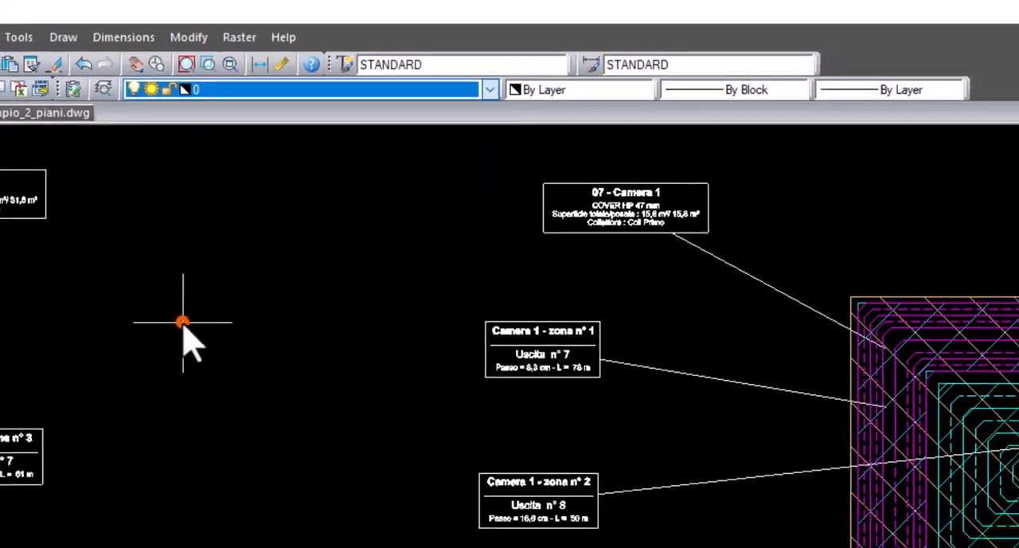
scroll(251, 343, "down", 3)
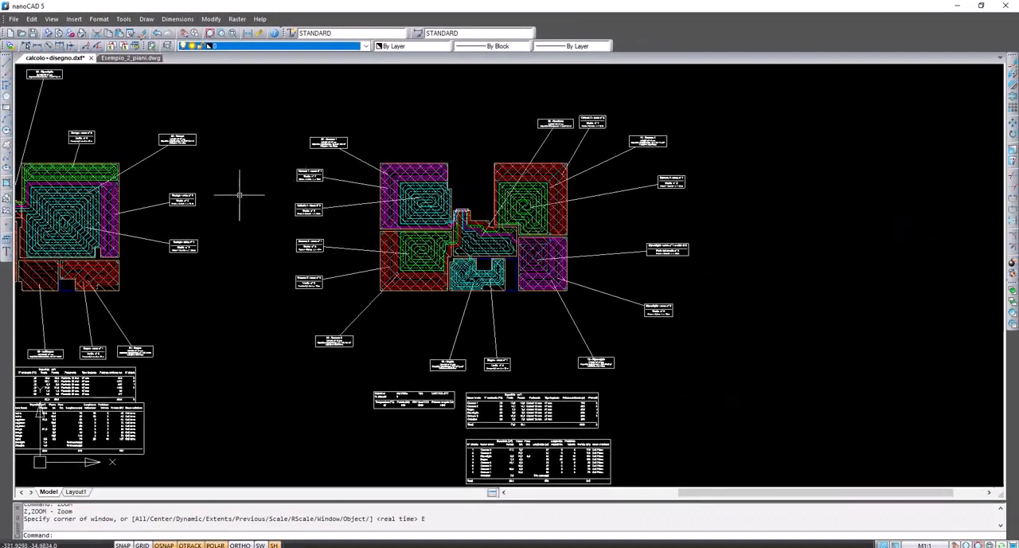
scroll(239, 195, "down", 2)
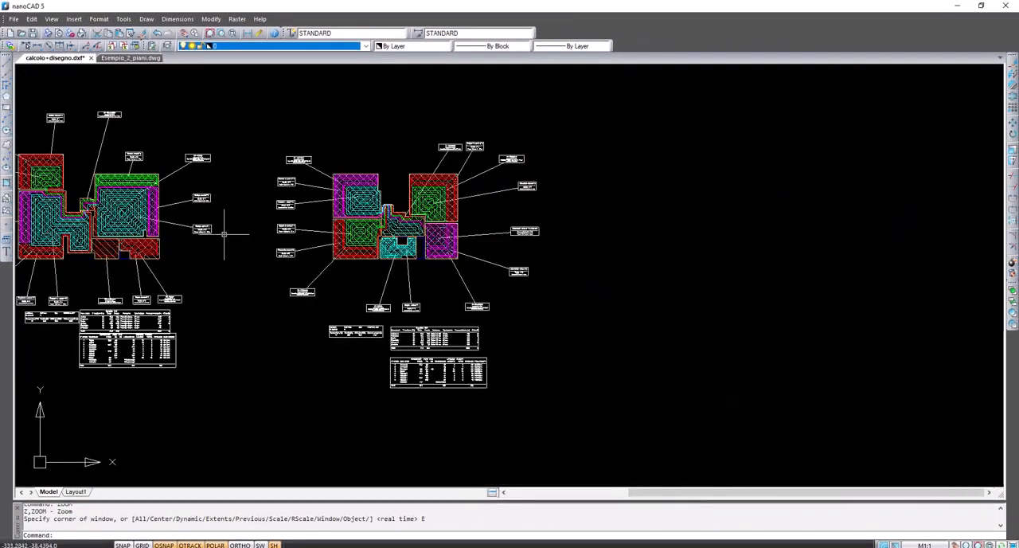
Select the complete heating layout of both floors, including labels and tables, and copy it to the clipboard
middle_click_drag(225, 236, 485, 239)
left_click(857, 430)
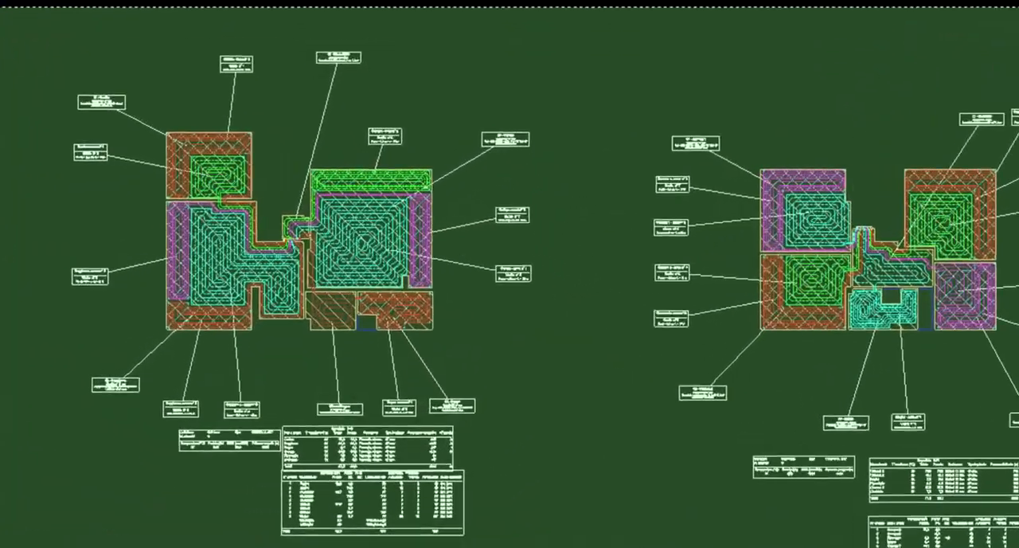
left_click(151, 89)
right_click(282, 153)
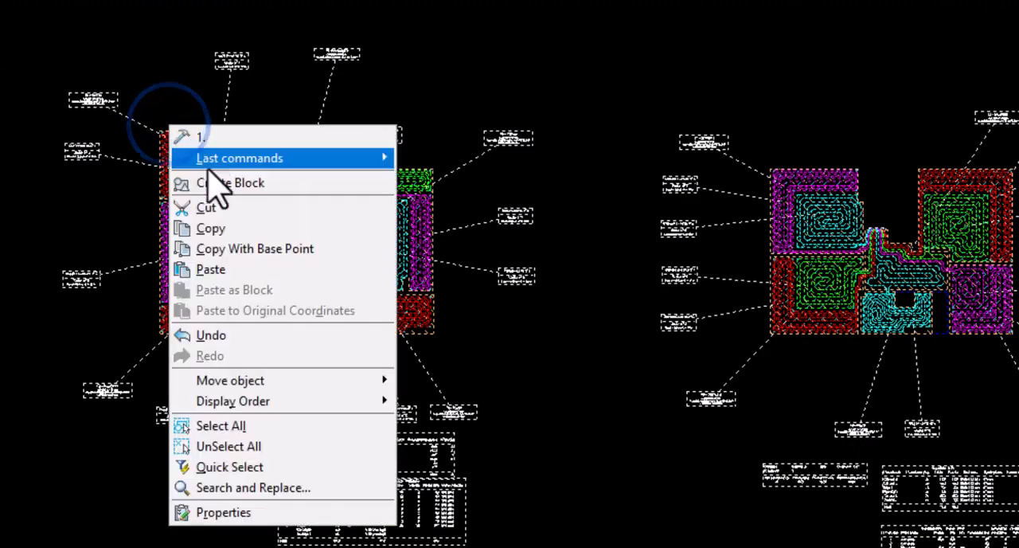
left_click(211, 228)
scroll(148, 128, "up", 10)
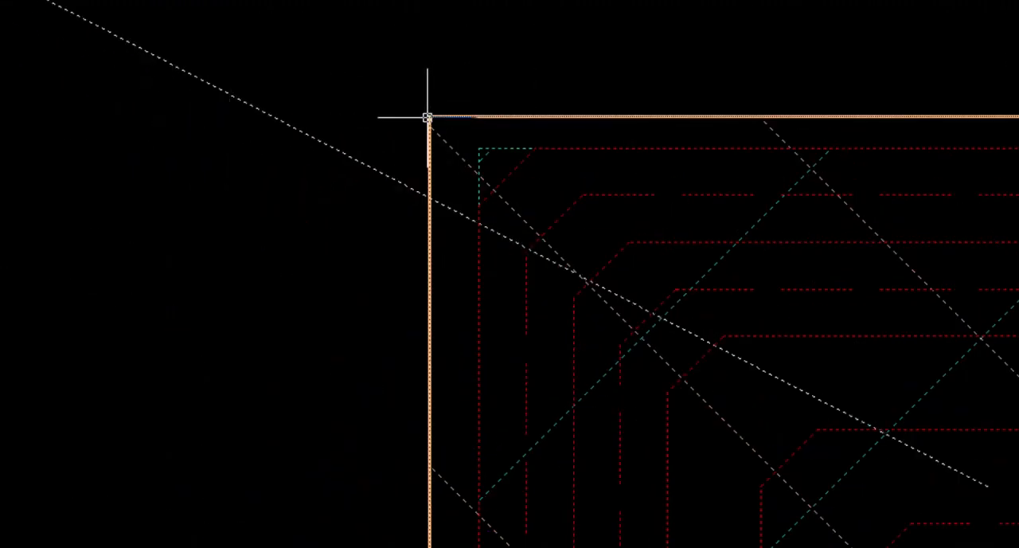
left_click(428, 117)
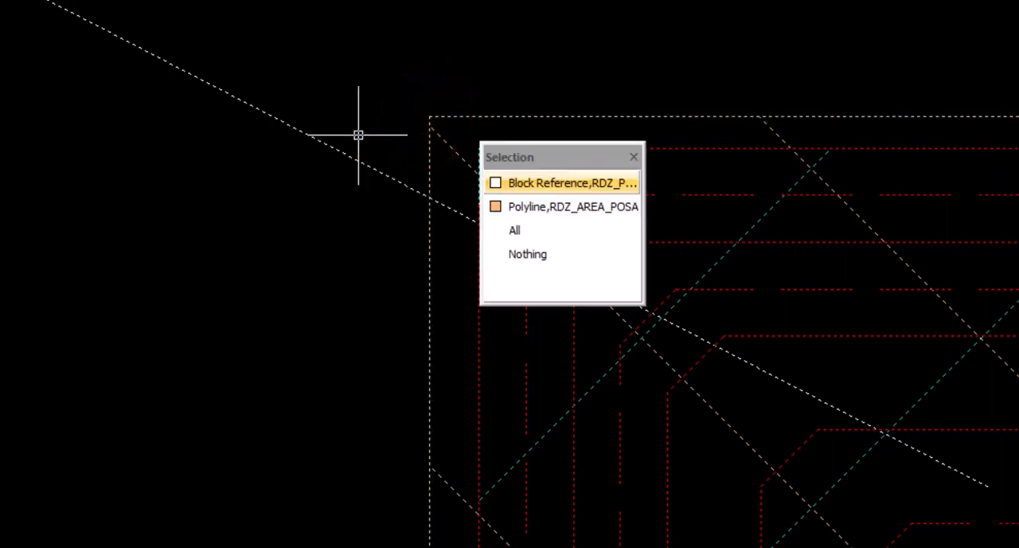
Paste the copied heating layout into Esempio_2_piani.dwg, in the empty area above the red sheet frame
left_click(110, 57)
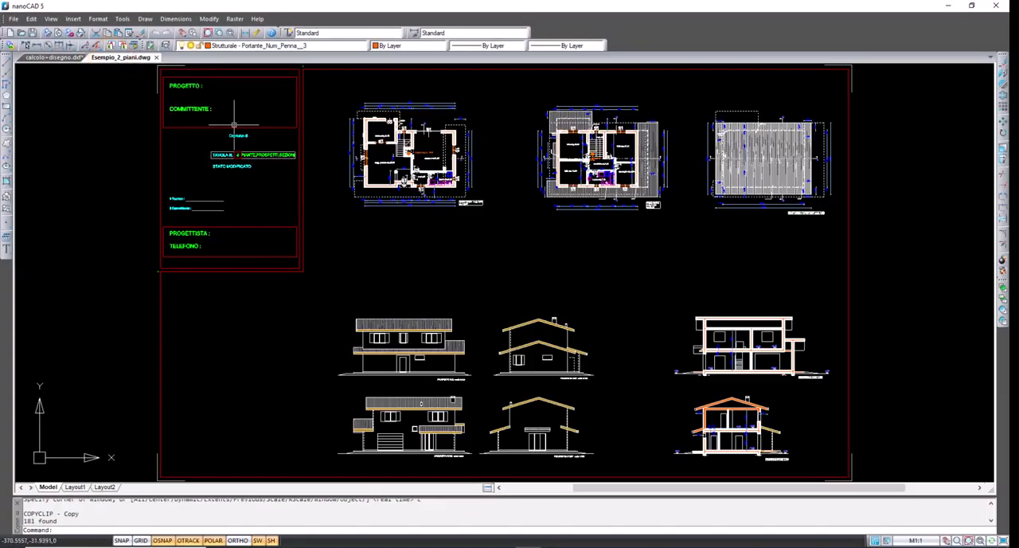
scroll(402, 203, "up", 4)
key("ctrl+v")
mouse_move(266, 221)
middle_mouse_down()
mouse_move(87, 393)
mouse_move(76, 547)
middle_mouse_up()
middle_click_drag(72, 126, 68, 354)
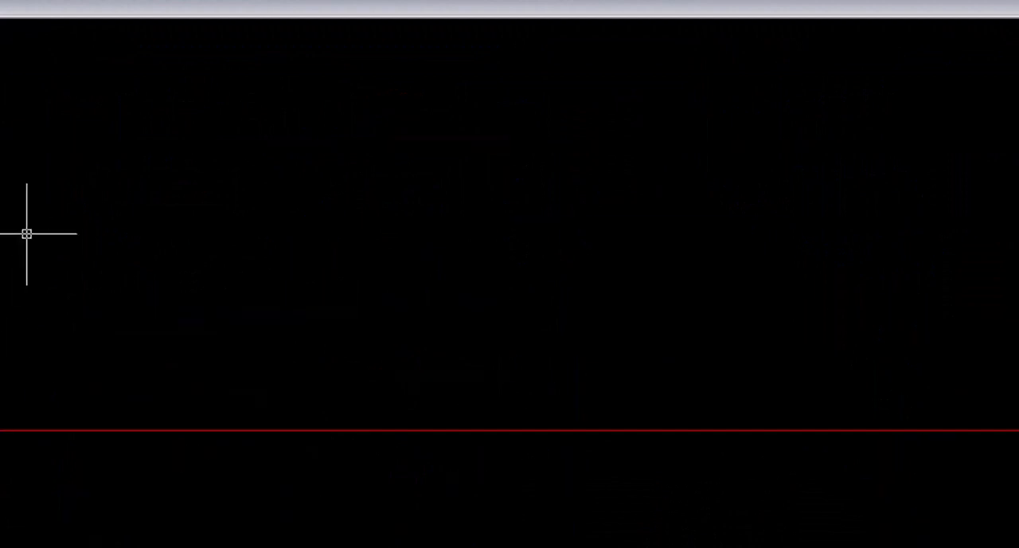
right_click(88, 163)
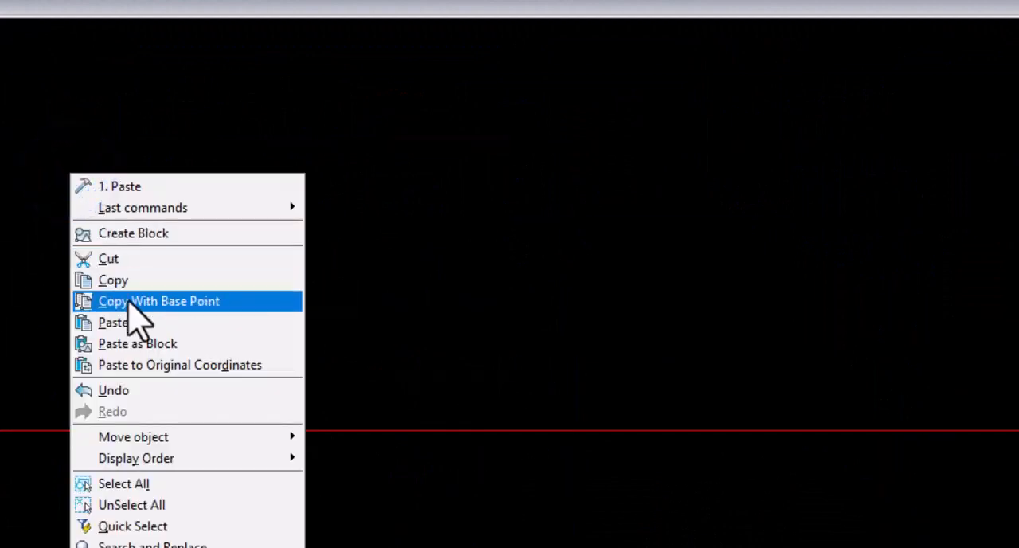
left_click(131, 323)
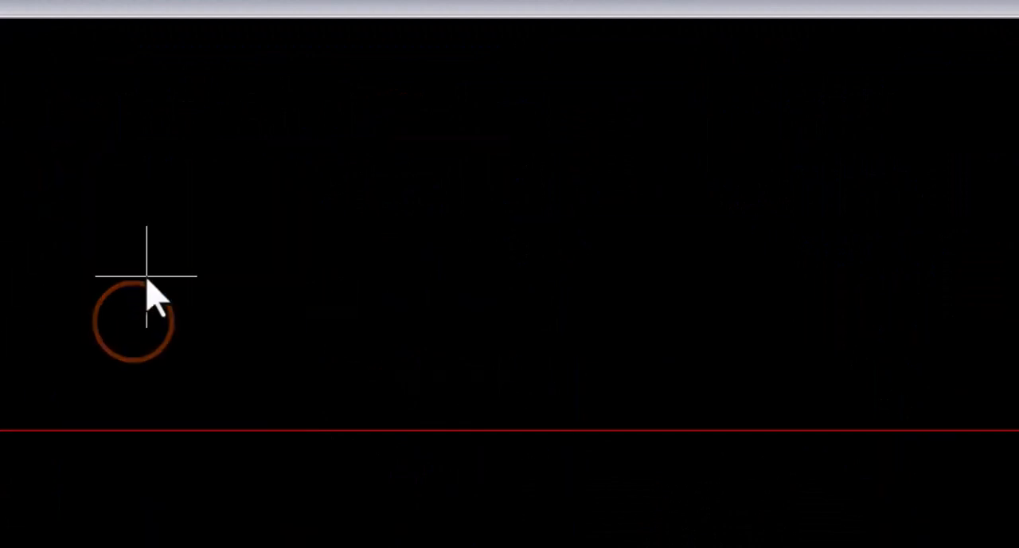
left_click(87, 313)
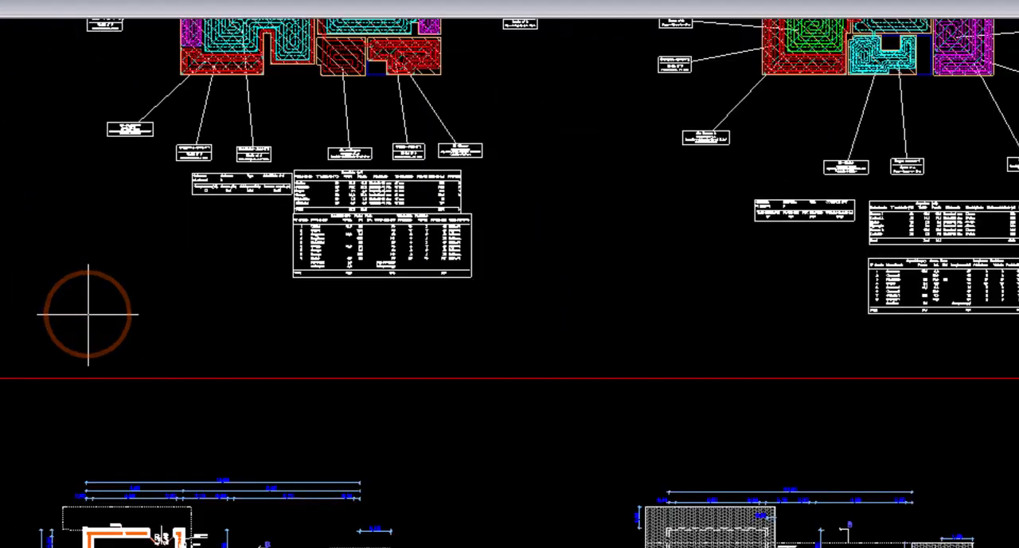
Select the pasted layout of both floors for moving, with the upper-left corner of the kitchen's laying area as base point
scroll(415, 251, "down", 2)
left_click(945, 308)
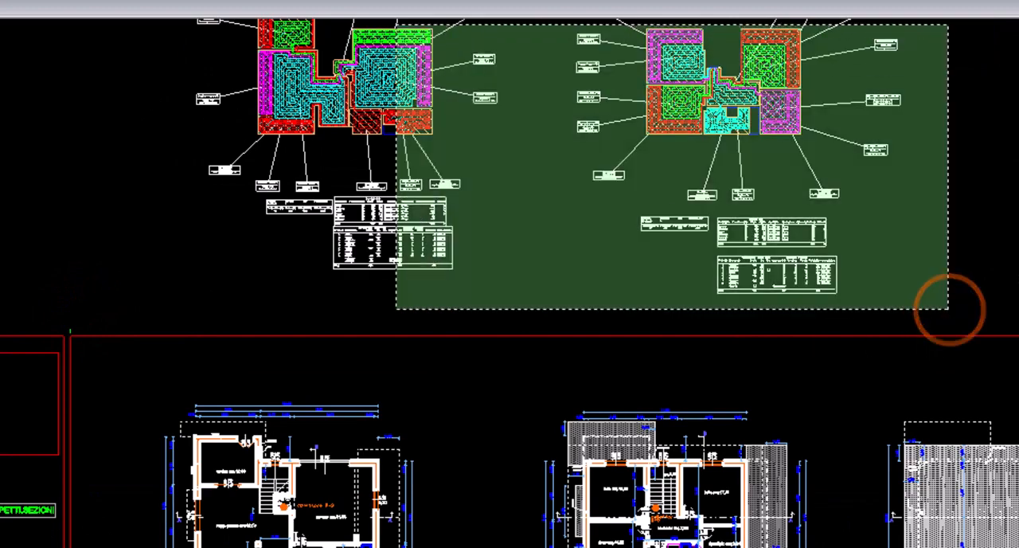
middle_click_drag(281, 226, 229, 351)
left_click(78, 104)
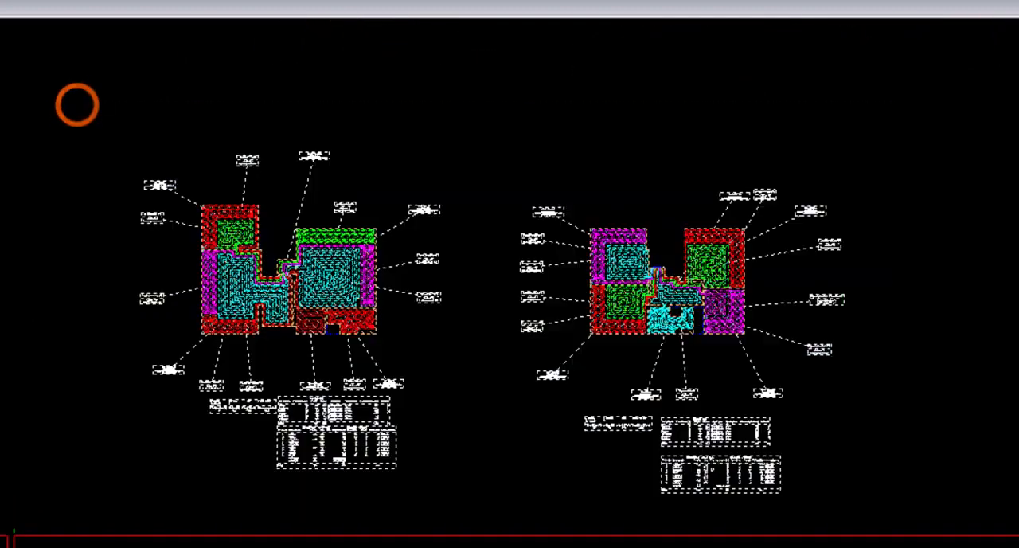
right_click(195, 207)
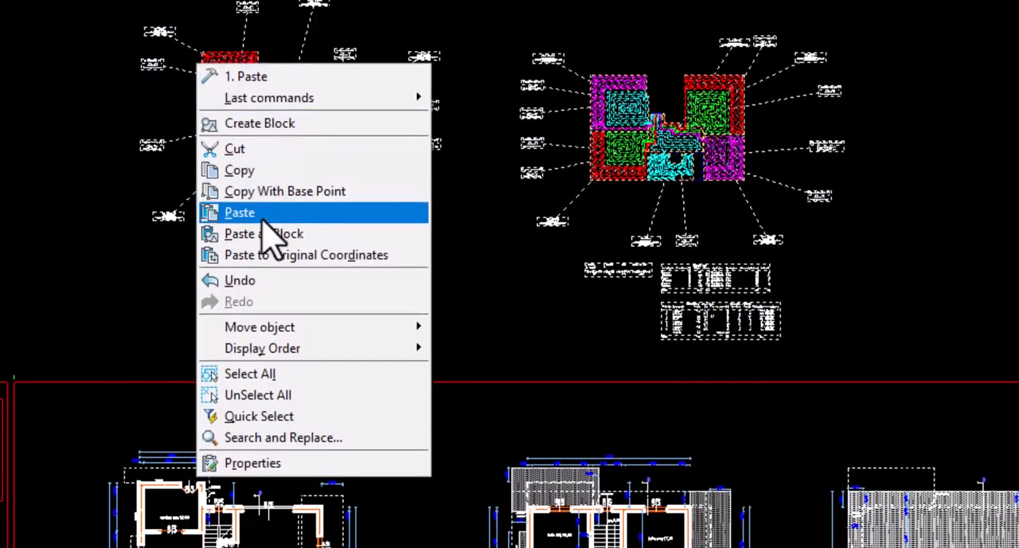
mouse_move(307, 329)
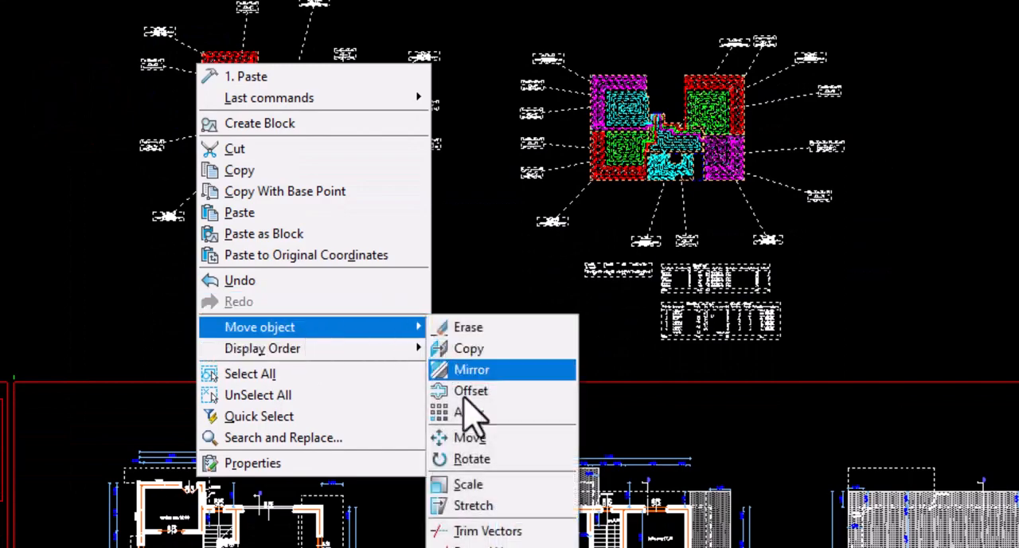
left_click(478, 435)
scroll(185, 10, "up", 2)
scroll(176, 16, "up", 5)
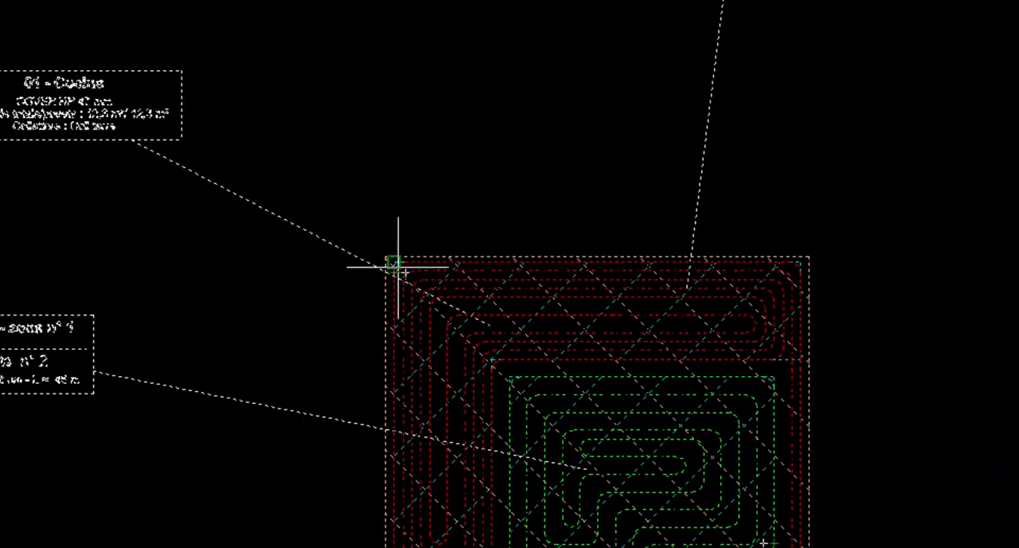
scroll(452, 312, "up", 3)
left_click(303, 186)
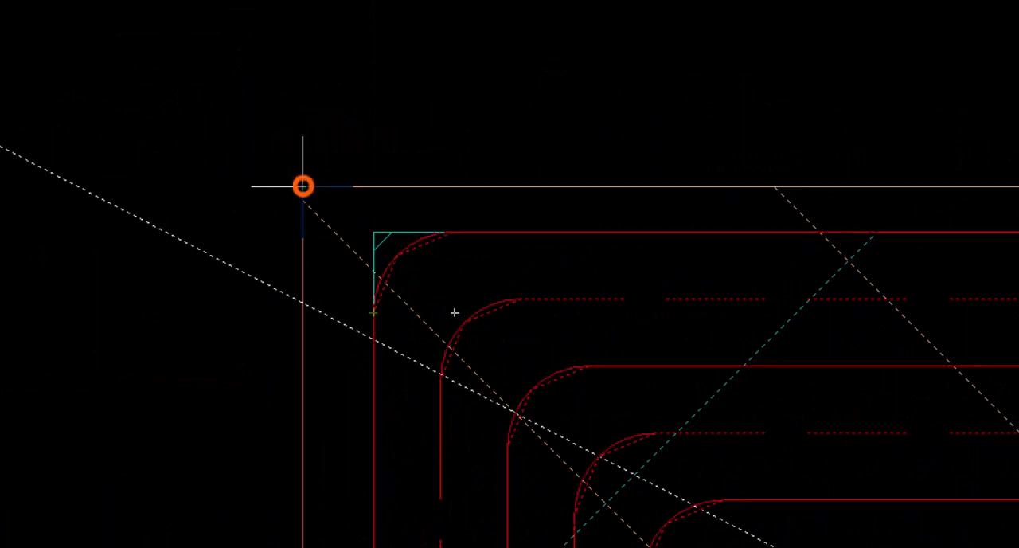
Place the layout on the architectural plan, snapping its base point to the kitchen's upper-left inner wall corner
scroll(247, 230, "down", 5)
scroll(221, 266, "down", 10)
mouse_move(150, 477)
middle_mouse_down()
mouse_move(175, 427)
mouse_move(223, 143)
middle_mouse_up()
scroll(255, 426, "up", 8)
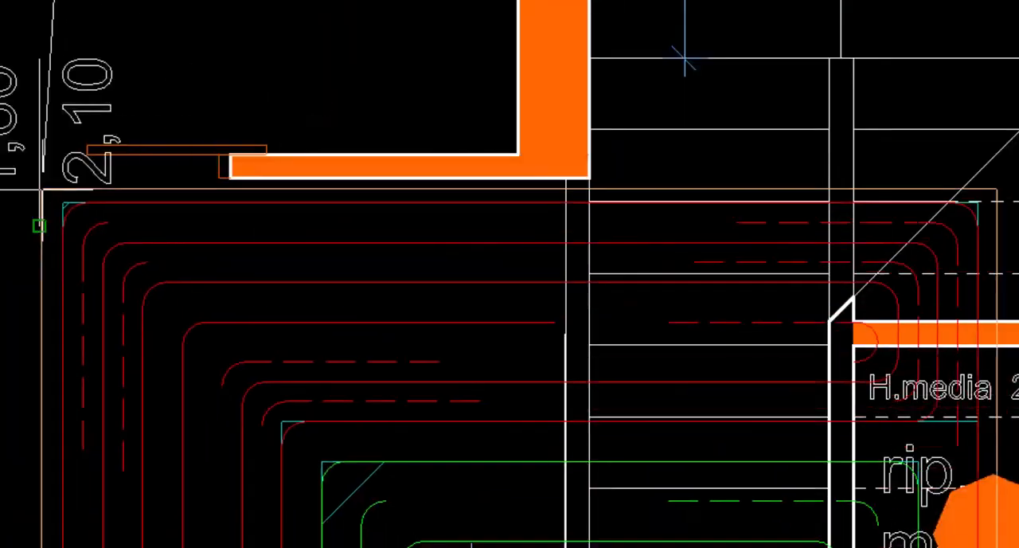
scroll(509, 279, "down", 1)
scroll(175, 475, "down", 5)
scroll(125, 411, "up", 5)
scroll(34, 142, "up", 3)
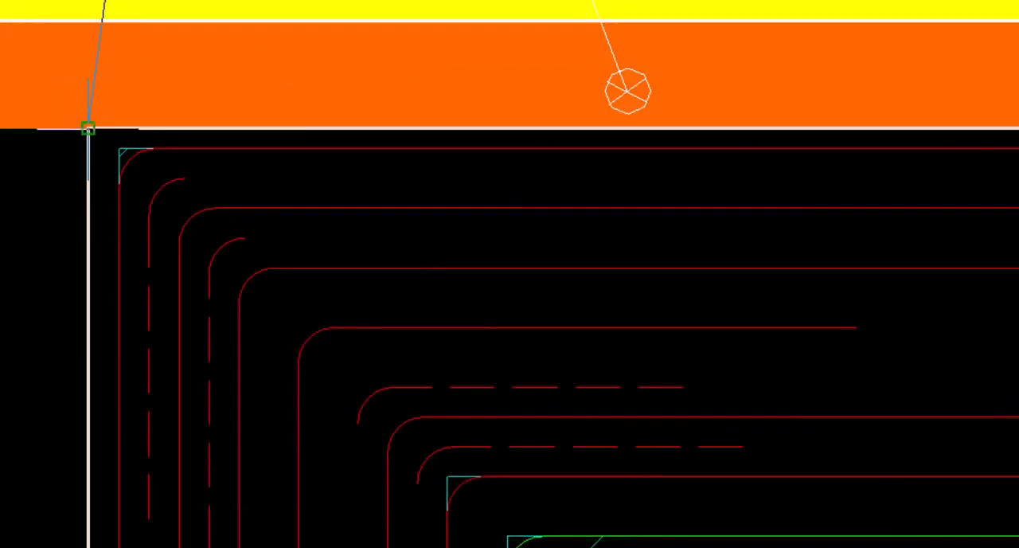
left_click(88, 128)
scroll(87, 129, "down", 5)
scroll(86, 129, "down", 2)
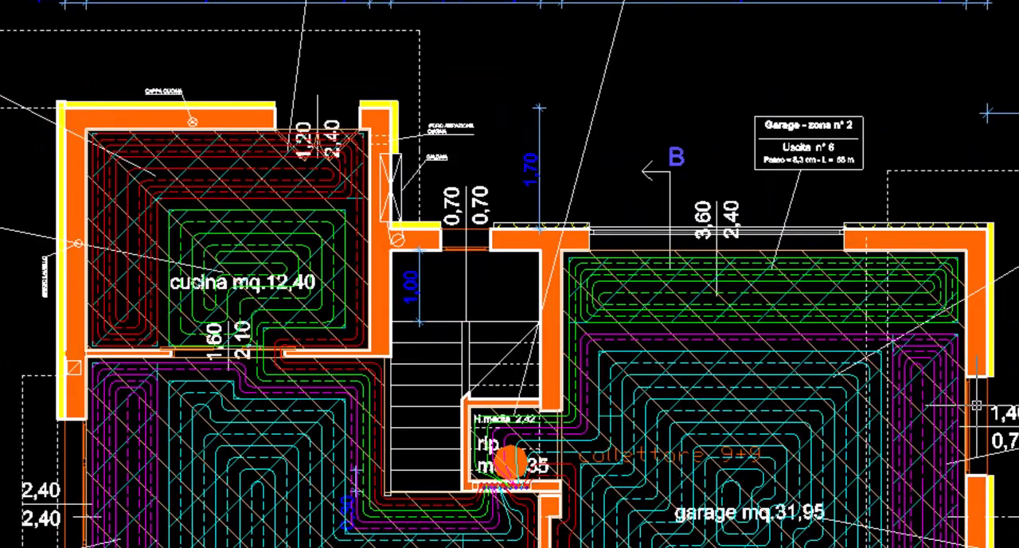
Turn off the layers RDZ_AREA_CIRCUITO and RDZ_AREA_POSA and check the circuits against the ground floor plan
middle_click_drag(1018, 389, 1006, 141)
scroll(345, 372, "down", 3)
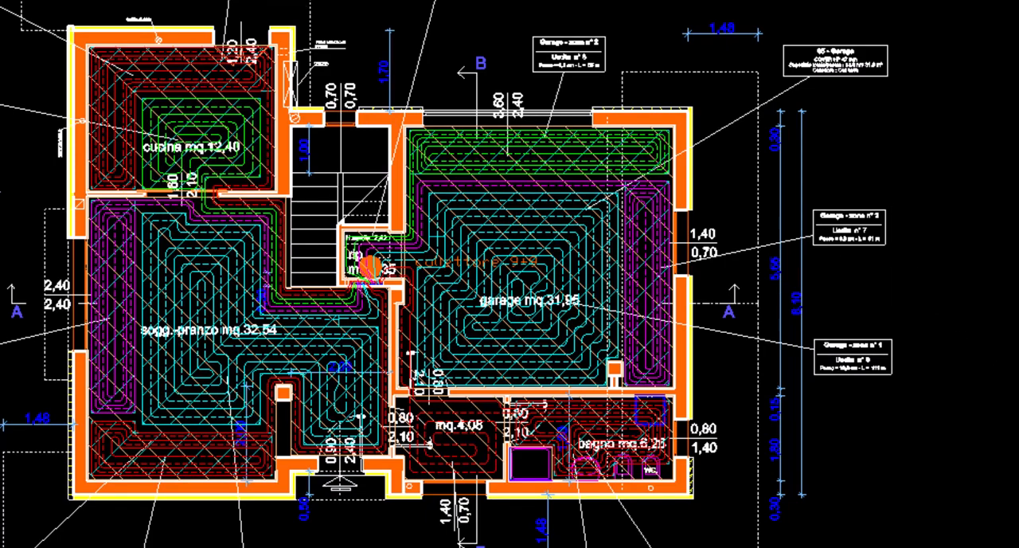
left_click(417, 52)
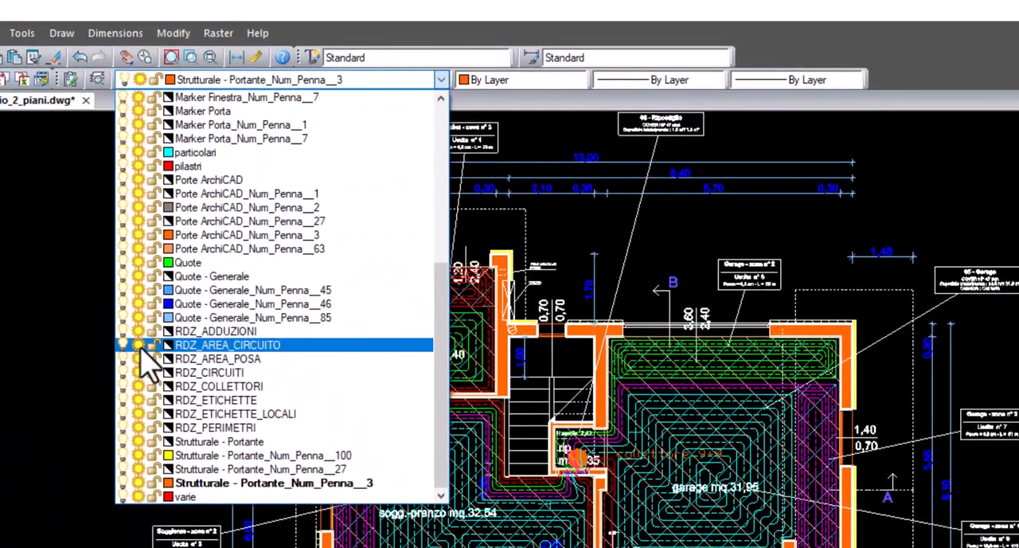
left_click(123, 345)
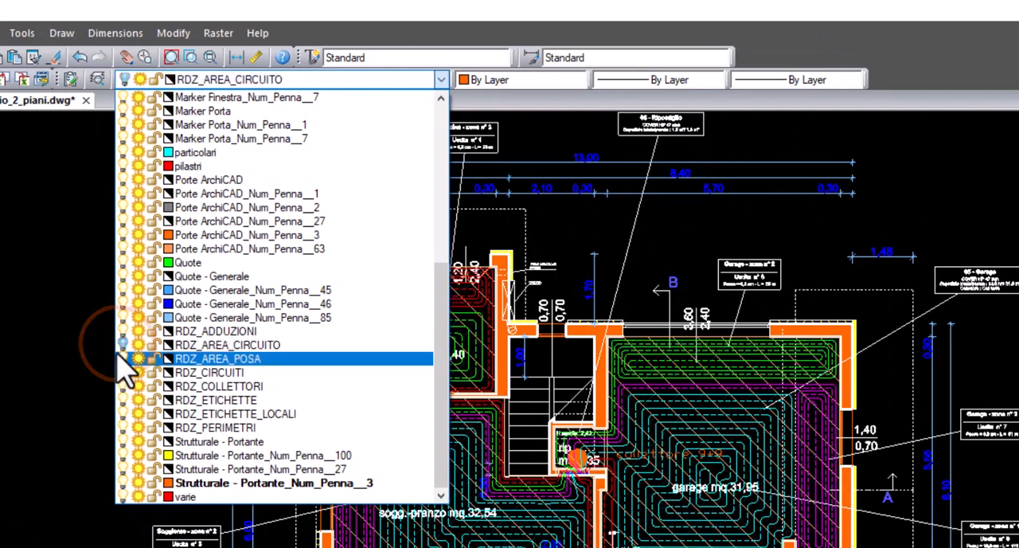
left_click(124, 358)
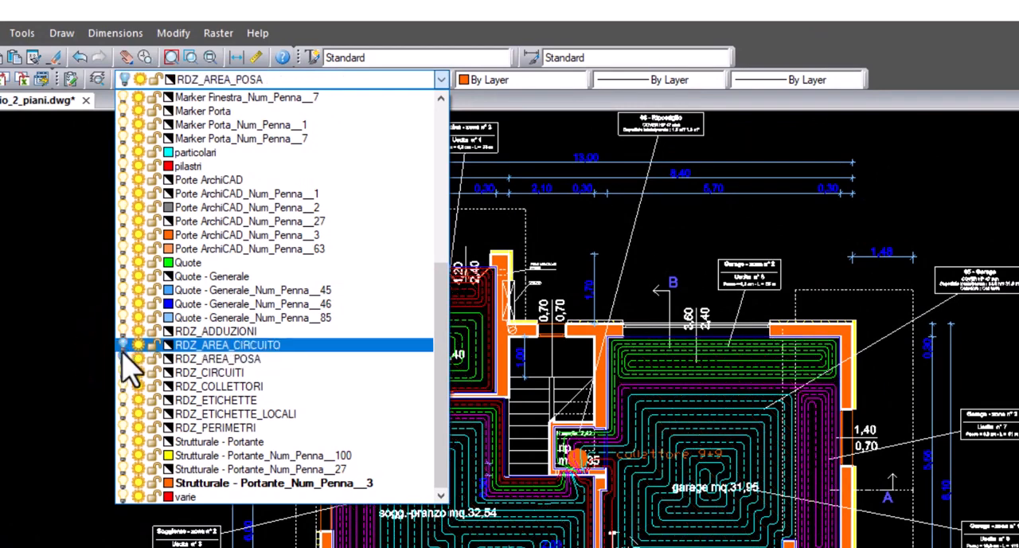
key("Escape")
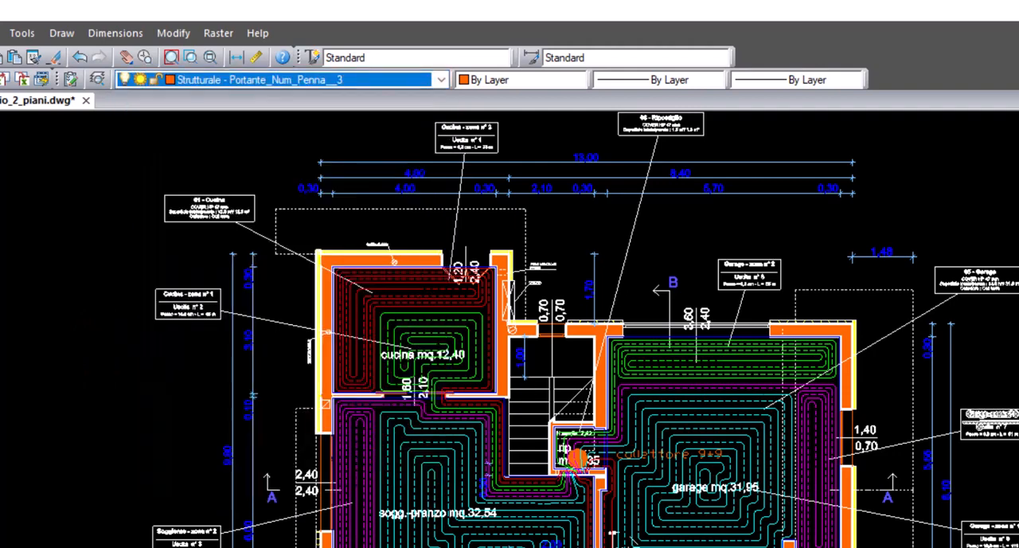
scroll(735, 452, "up", 4)
scroll(549, 525, "down", 2)
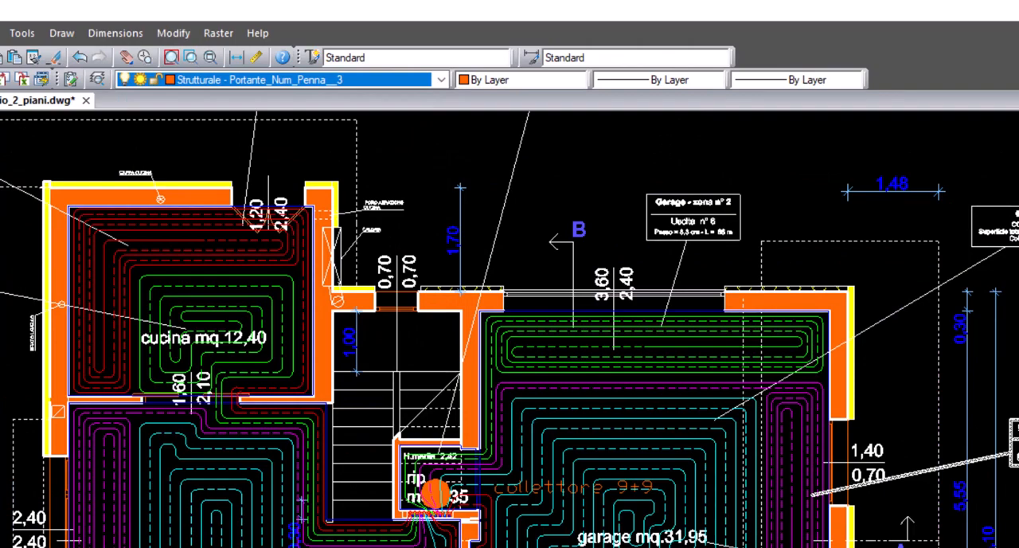
scroll(509, 334, "down", 2)
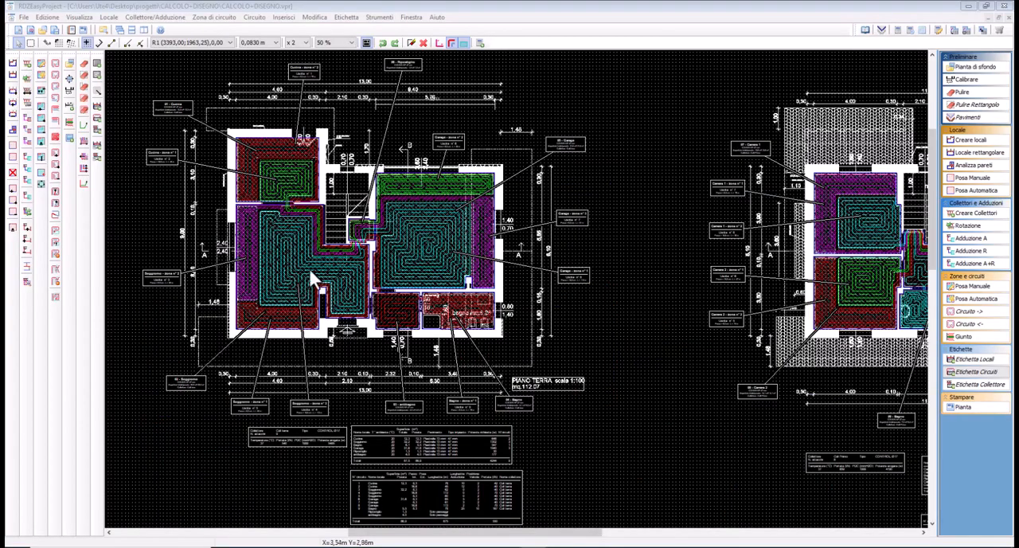
Open the floor plan print settings and set the PDFCreator printer's paper format to A1
middle_click_drag(309, 268, 327, 281)
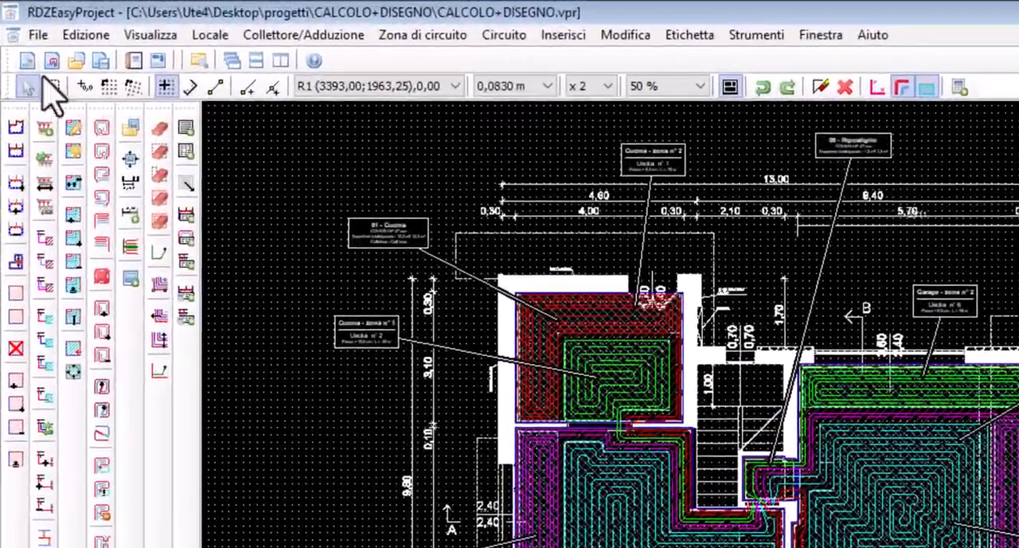
left_click(37, 36)
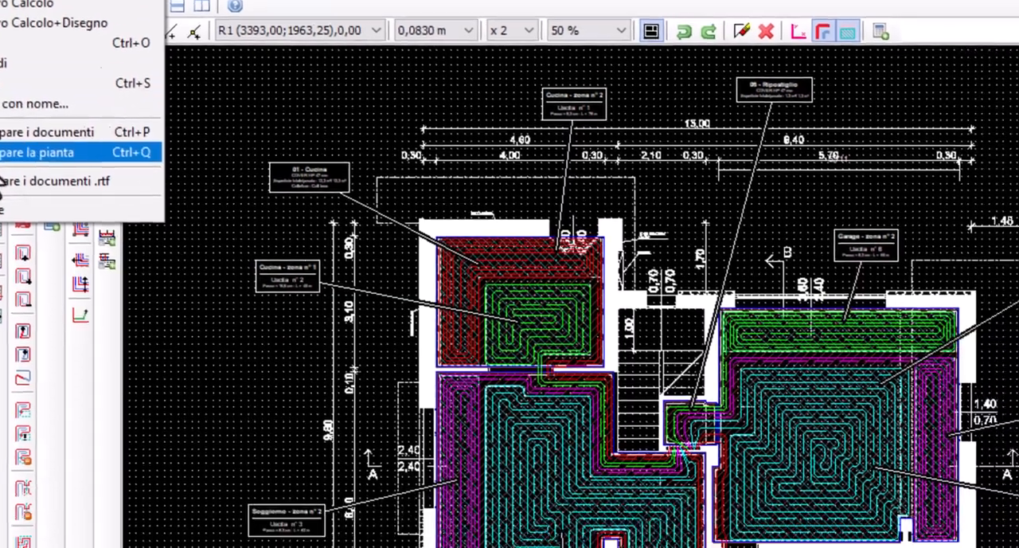
left_click(100, 207)
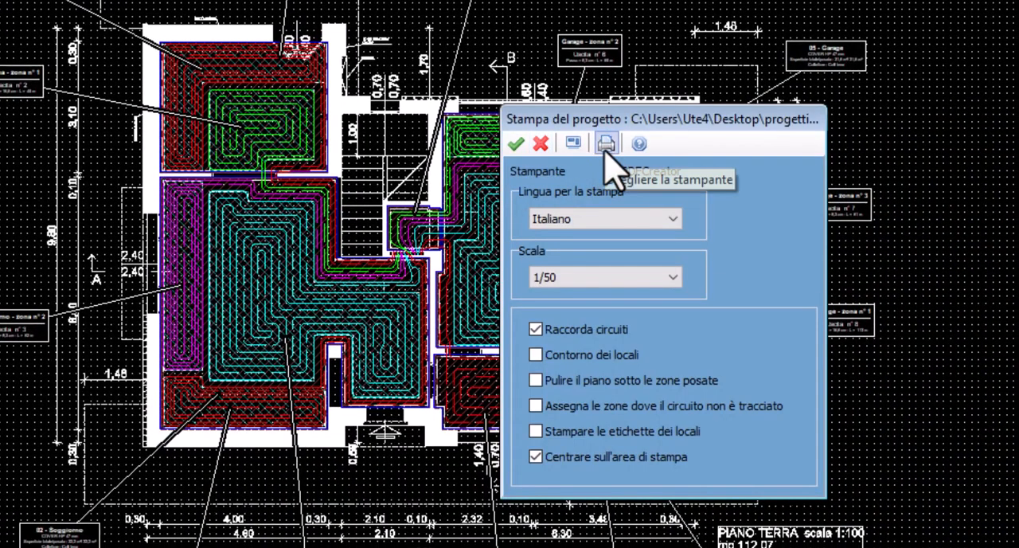
left_click(606, 144)
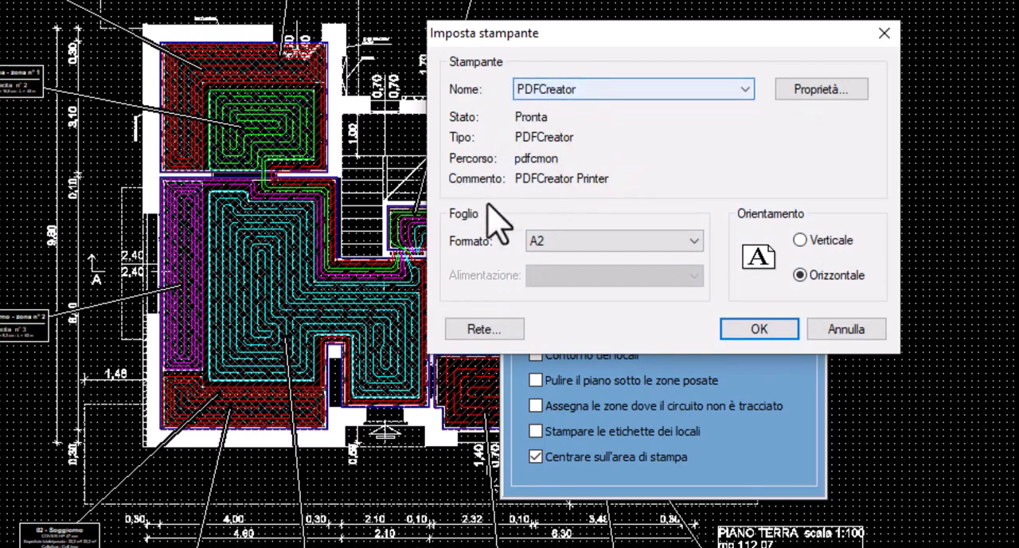
left_click(557, 242)
scroll(562, 368, "up", 1)
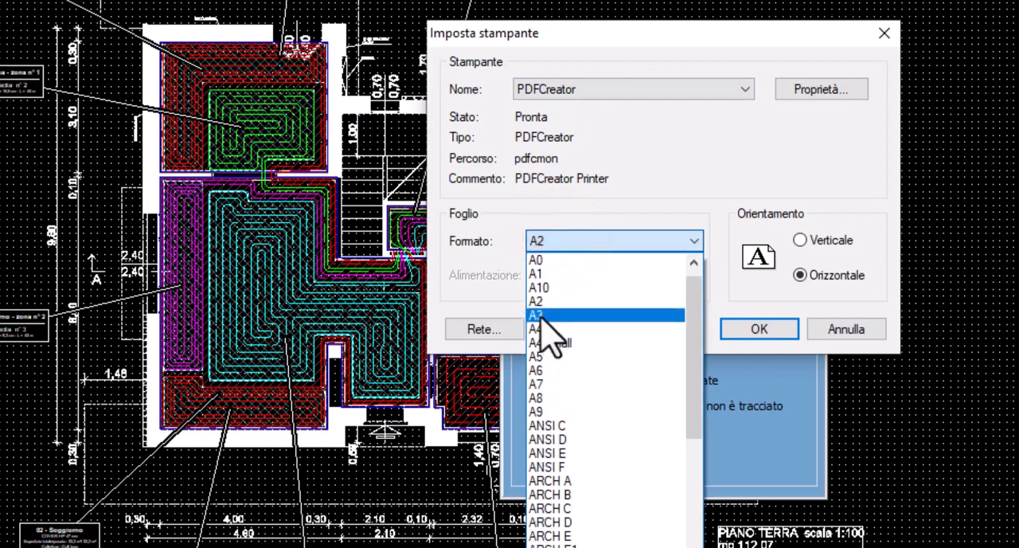
left_click(544, 276)
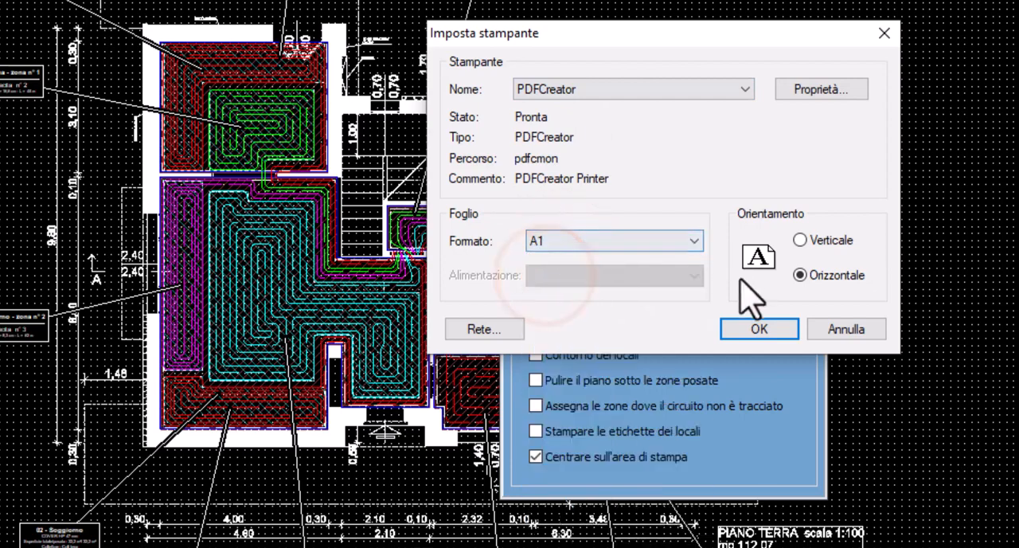
left_click(754, 329)
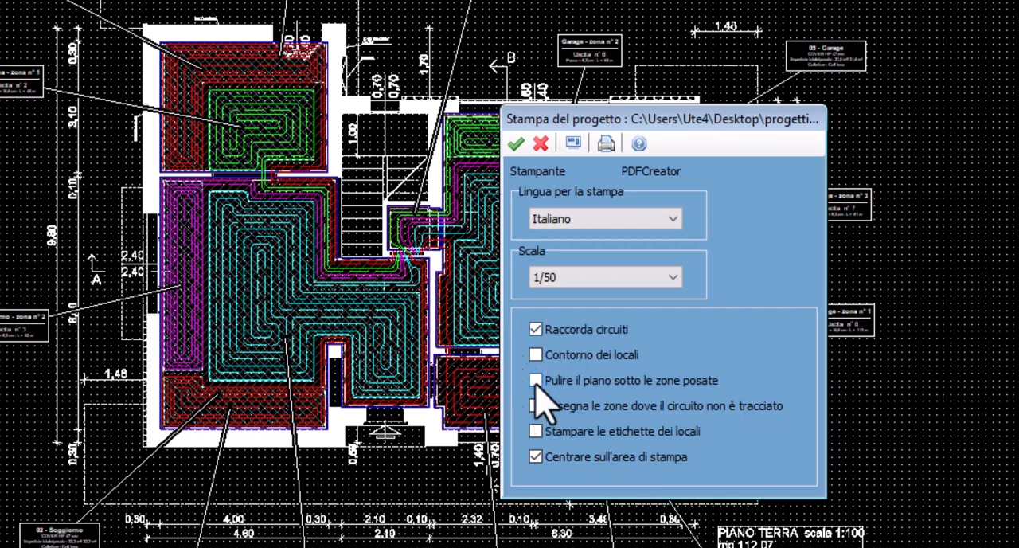
Define a custom print frame enclosing the ground floor plan with its labels and tables, and print it with PDFCreator
left_click_drag(659, 122, 824, 100)
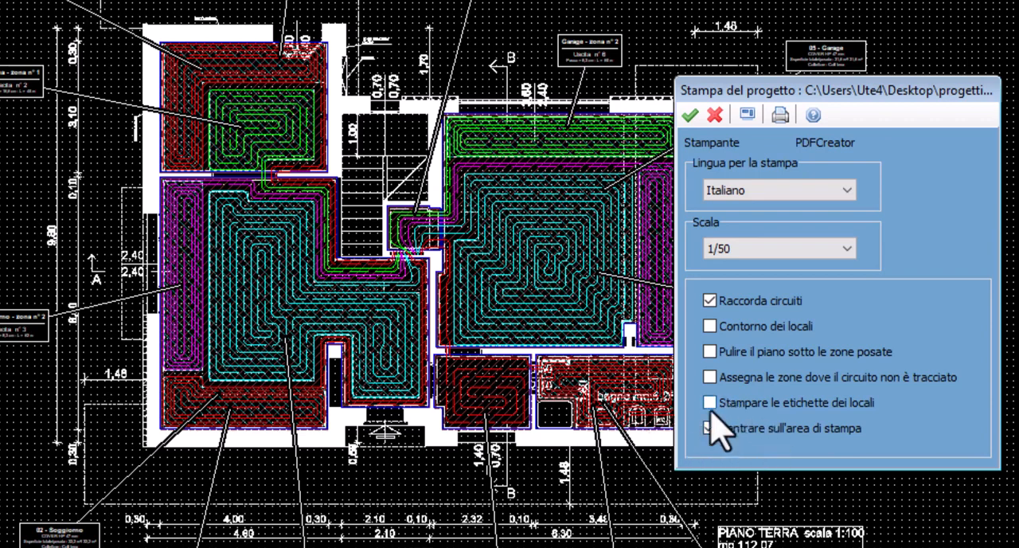
left_click(747, 115)
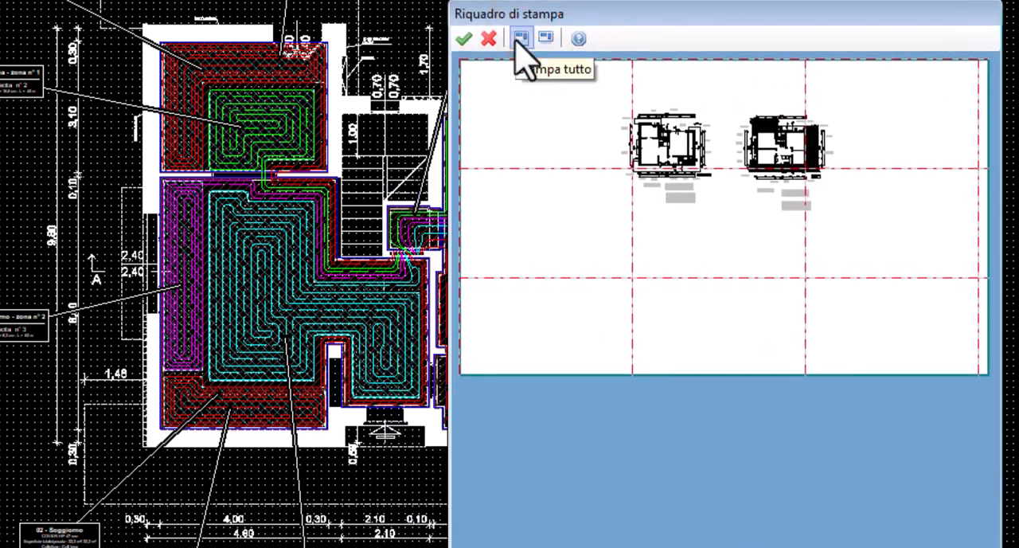
left_click(519, 40)
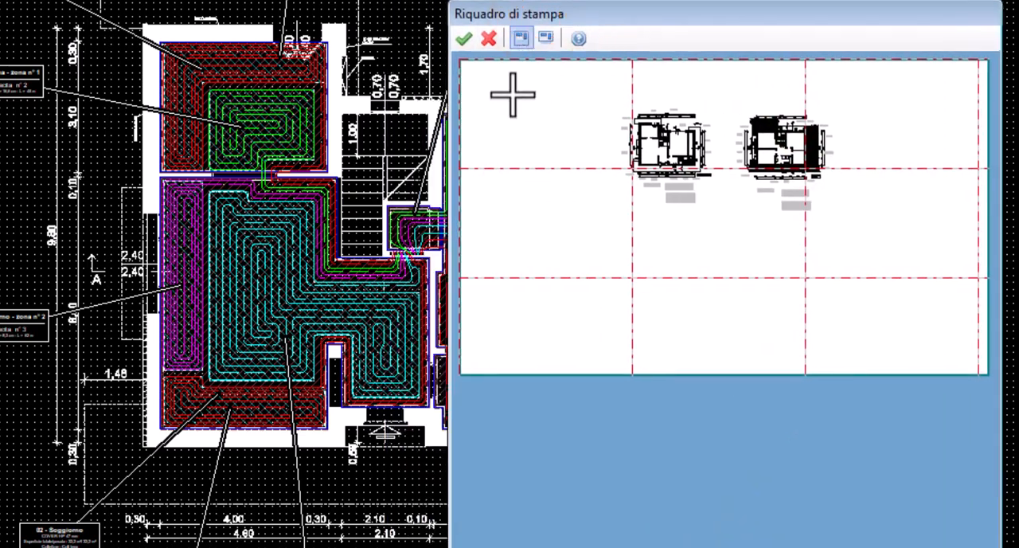
left_click(546, 39)
left_click(589, 92)
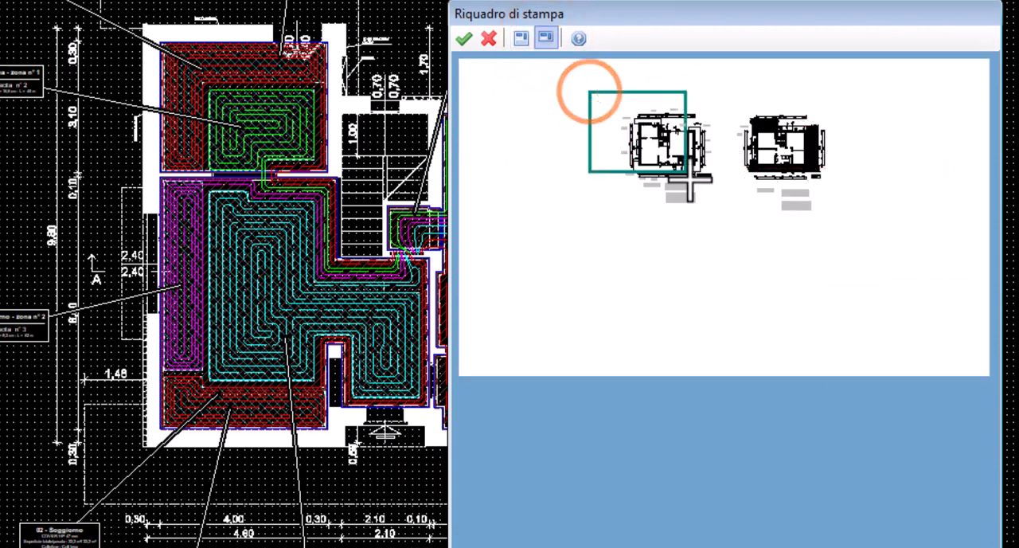
left_click(730, 214)
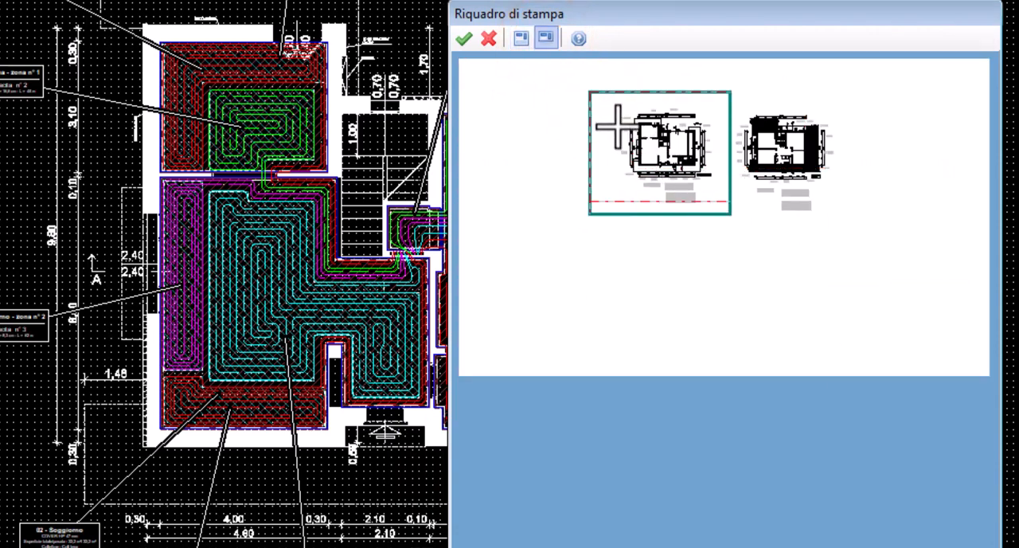
left_click(603, 104)
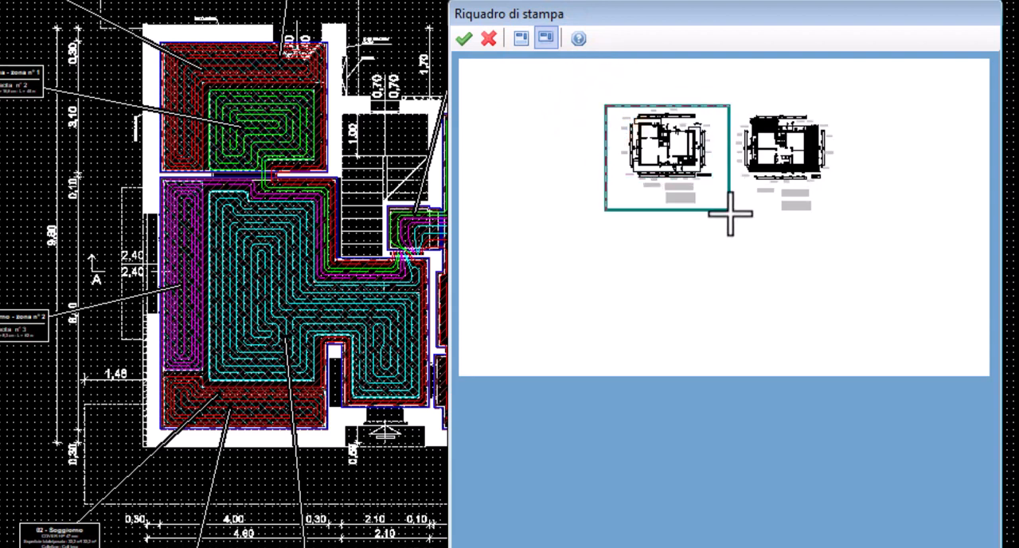
left_click(725, 212)
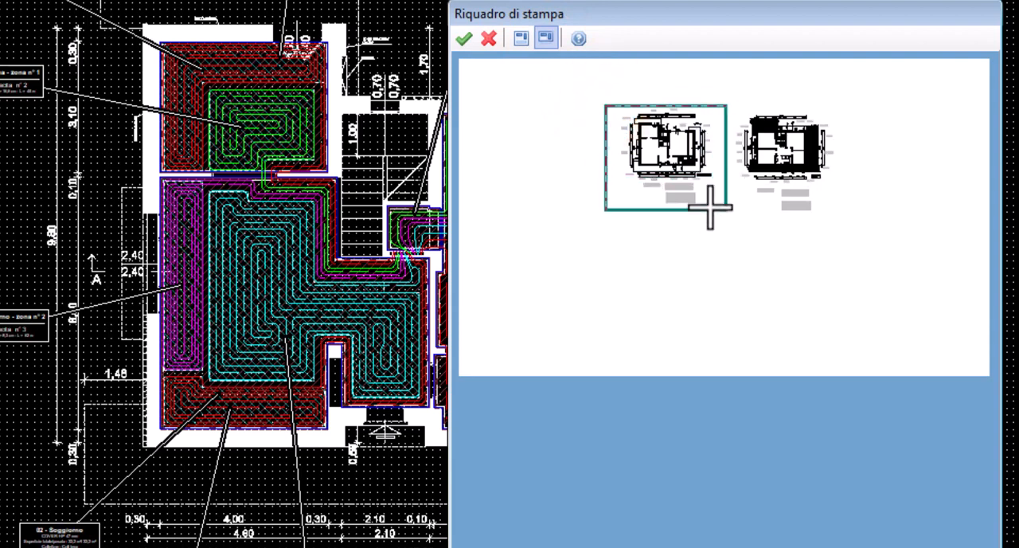
left_click(464, 40)
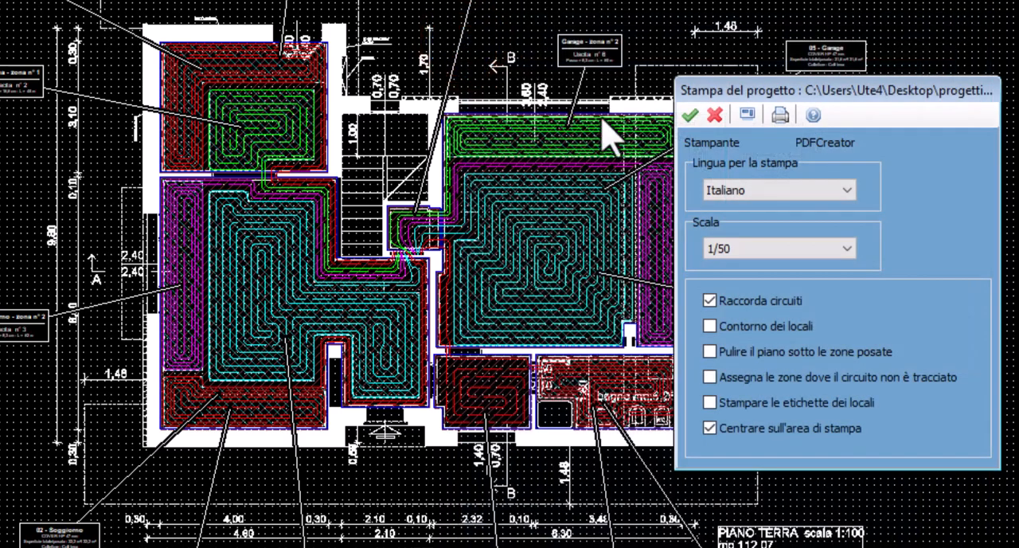
left_click(690, 115)
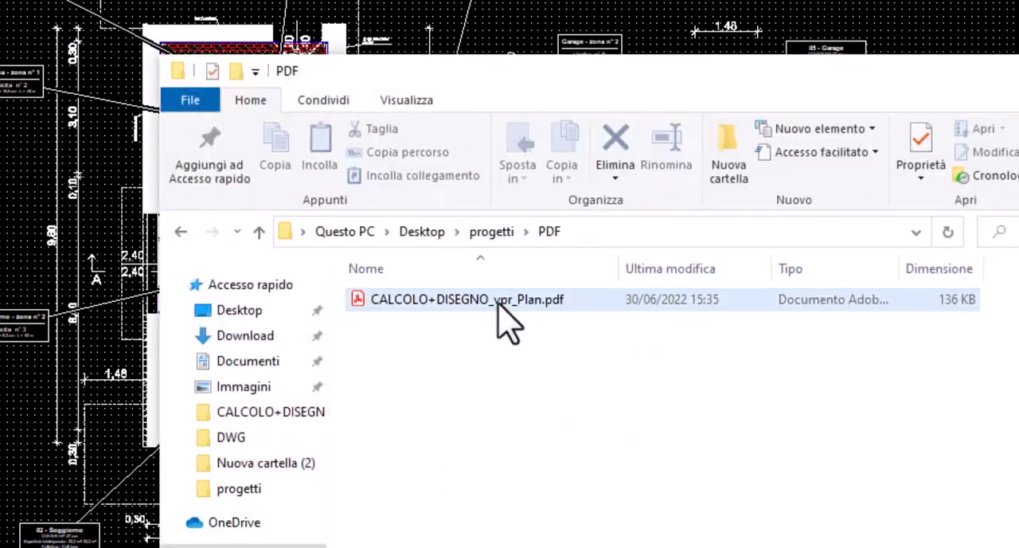
Open CALCOLO+DISEGNO_vpr_Plan.pdf from the PDF folder and check the printed ground floor circuits, labels and tables
double_click(502, 301)
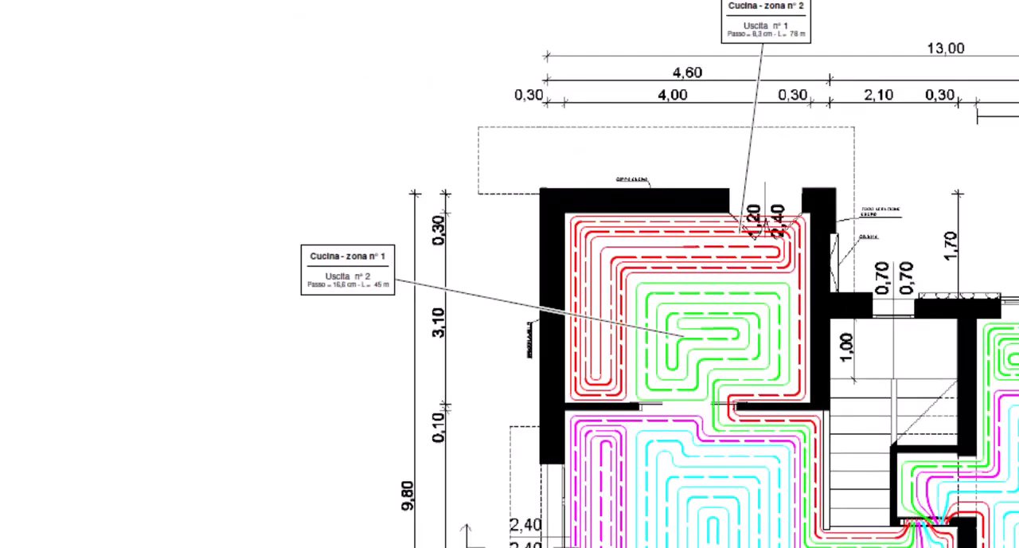
left_click(708, 319)
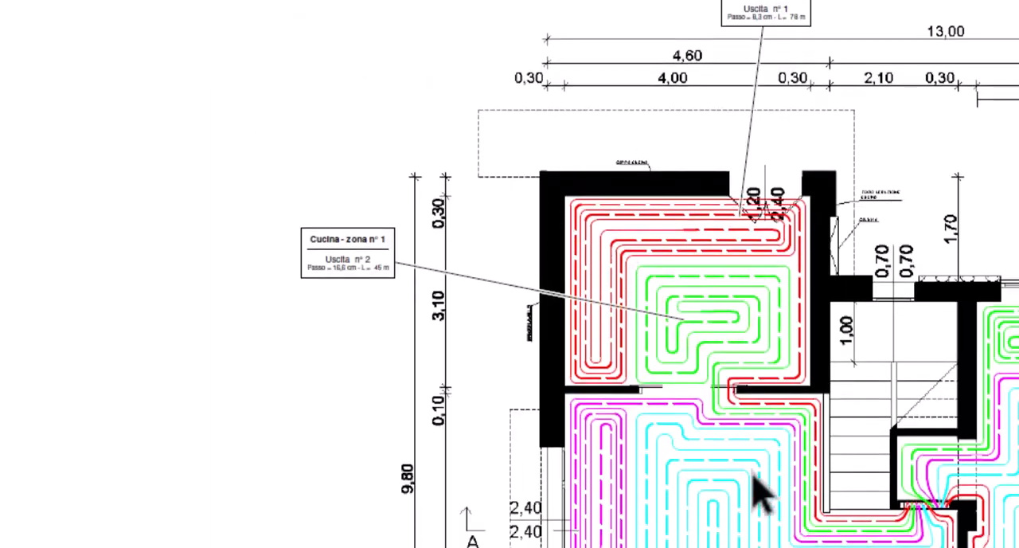
left_click(772, 487)
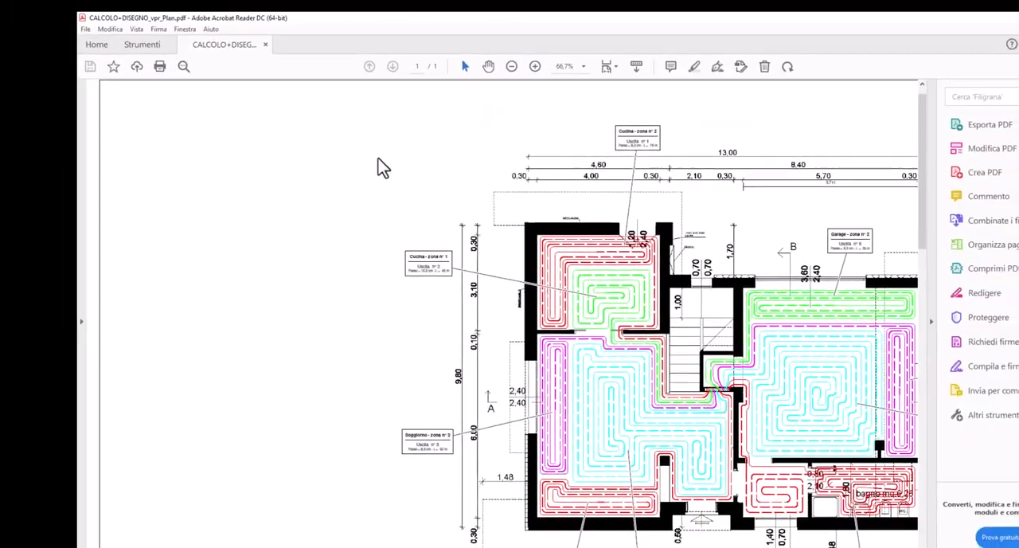
left_click(424, 344)
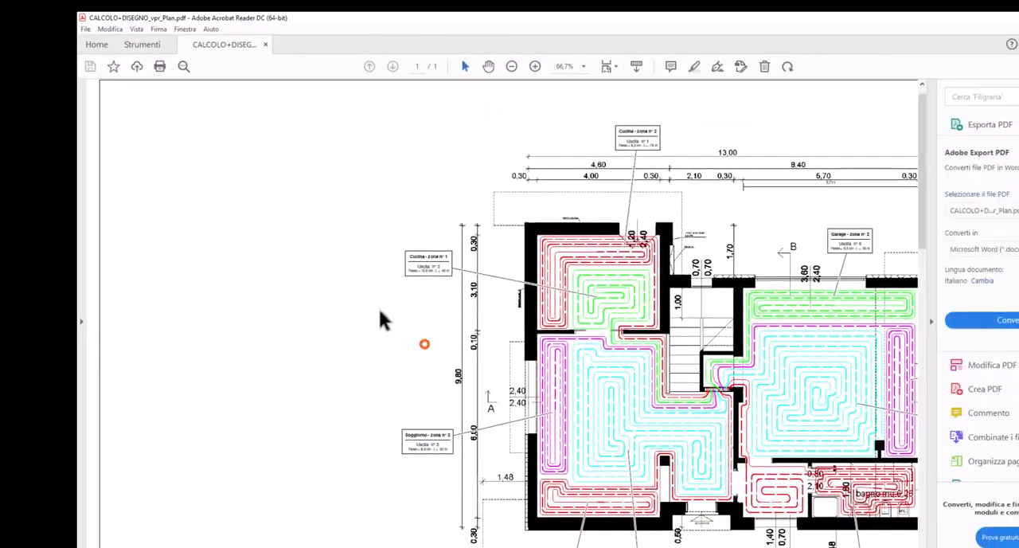
left_click_drag(923, 207, 926, 438)
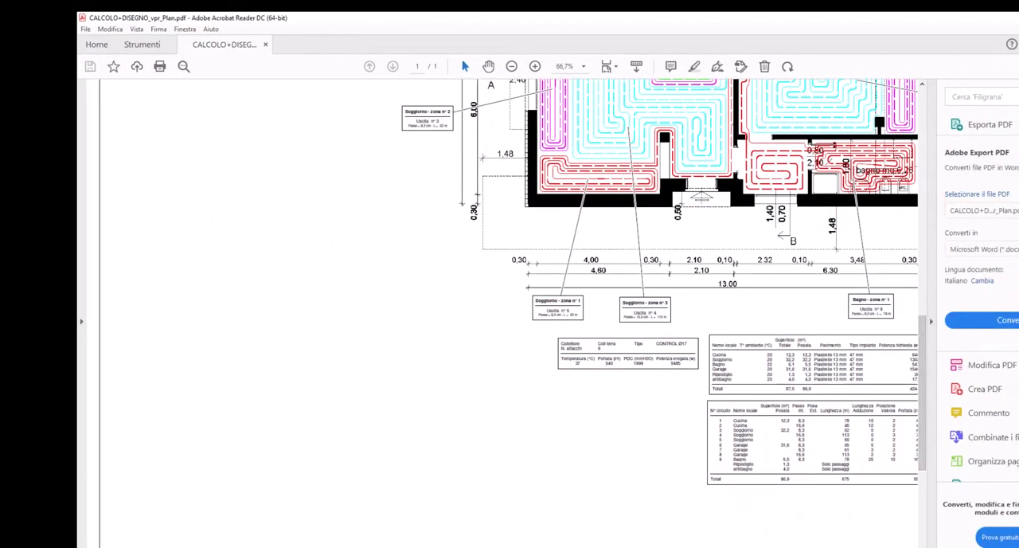
left_click_drag(363, 547, 480, 547)
In the project CALCOLO+DISEGNO_ESEMPI.vpr, generate a clockwise spiral circuit (Spirale in senso orario) in Garage - zona n° 1
scroll(683, 336, "up", 3)
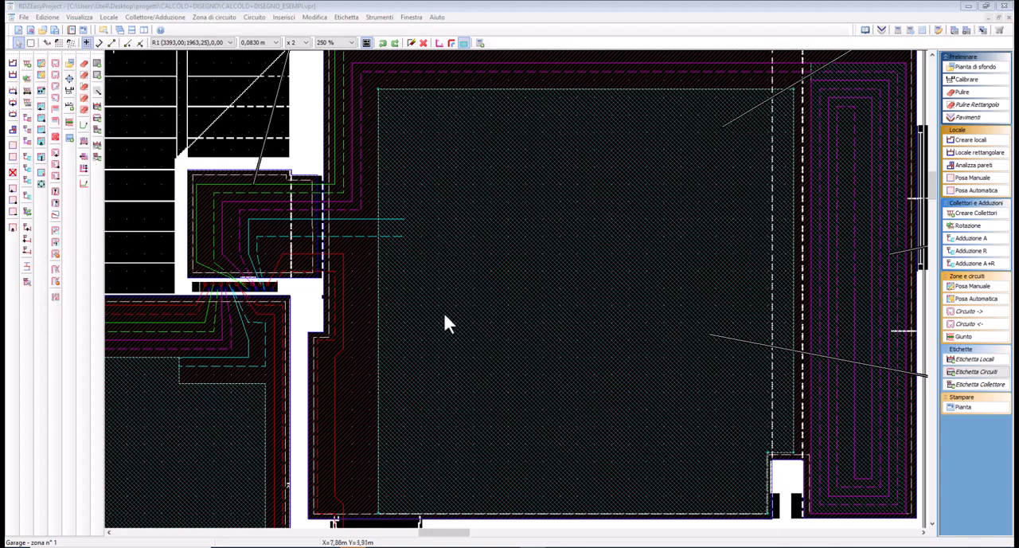
left_click(409, 228)
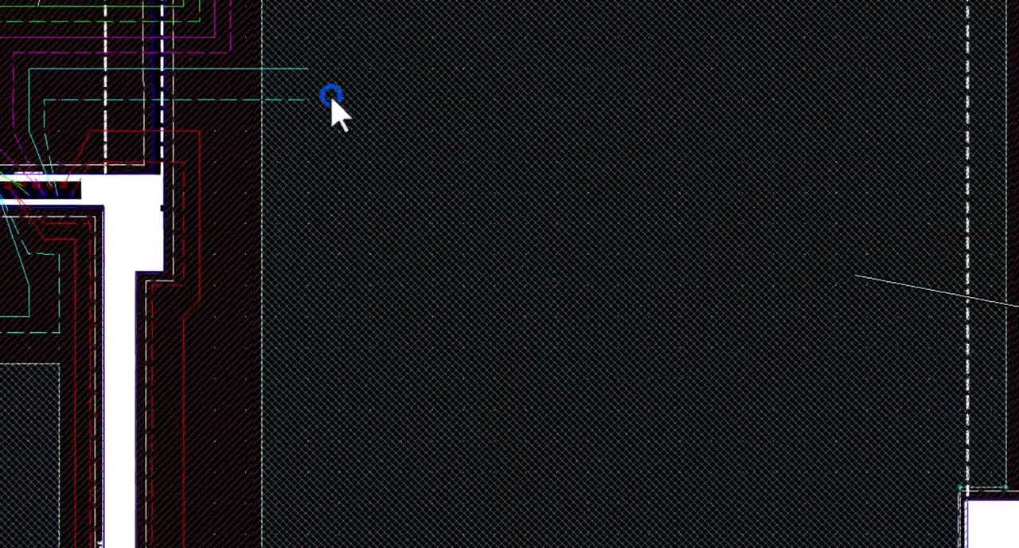
right_click(333, 101)
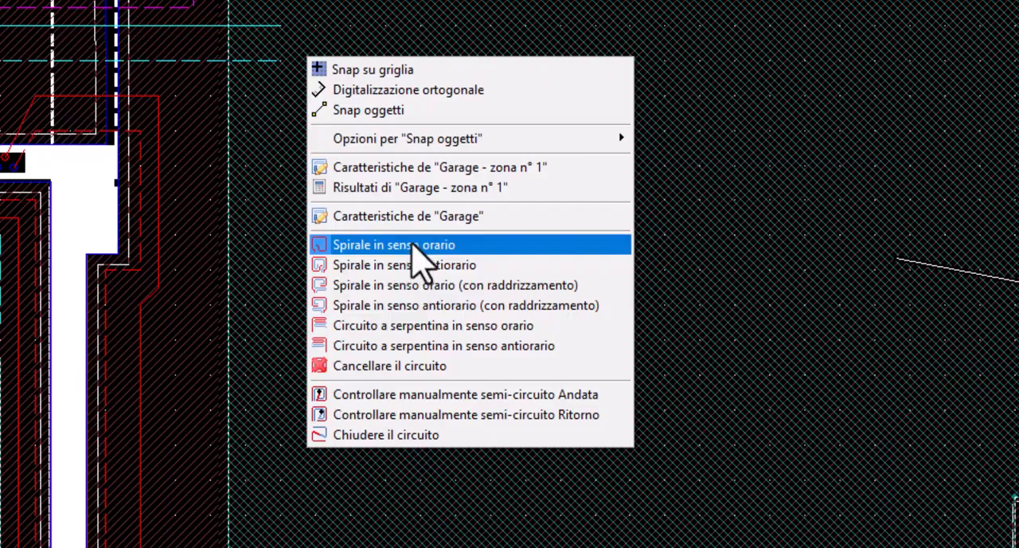
left_click(415, 248)
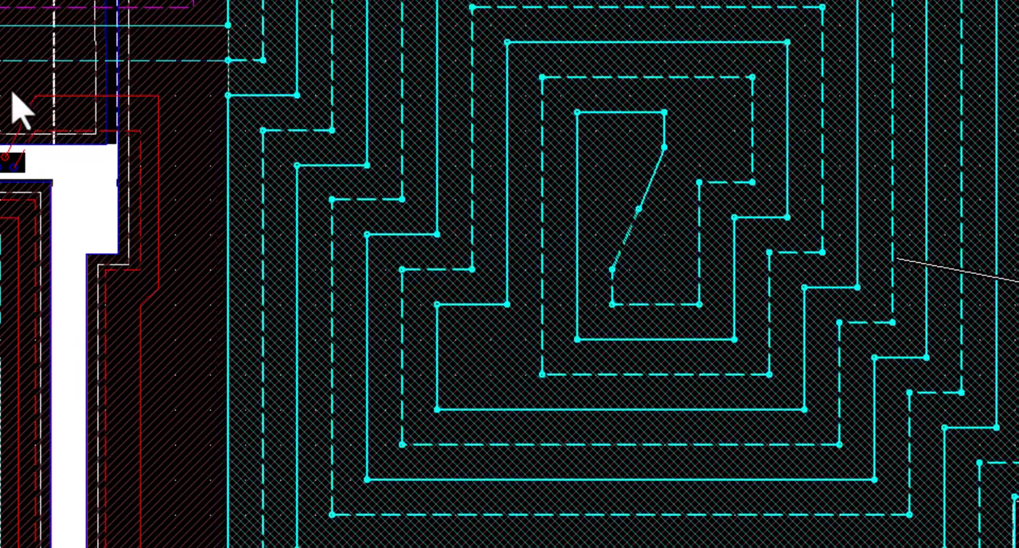
scroll(64, 51, "down", 3)
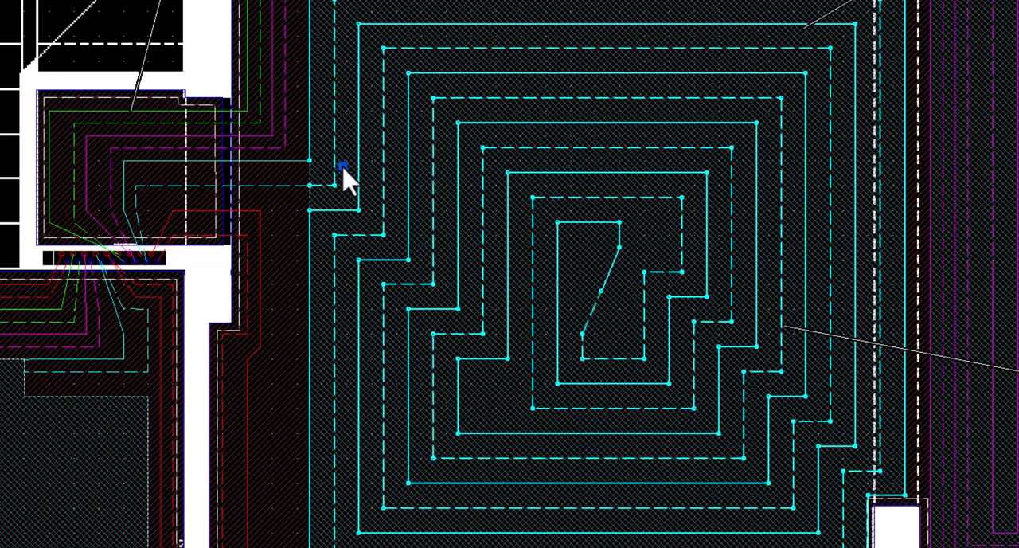
Redraw the circuit of Garage - zona n° 1 as a clockwise spiral with straightening (Spirale in senso orario con raddrizzamento)
right_click(343, 168)
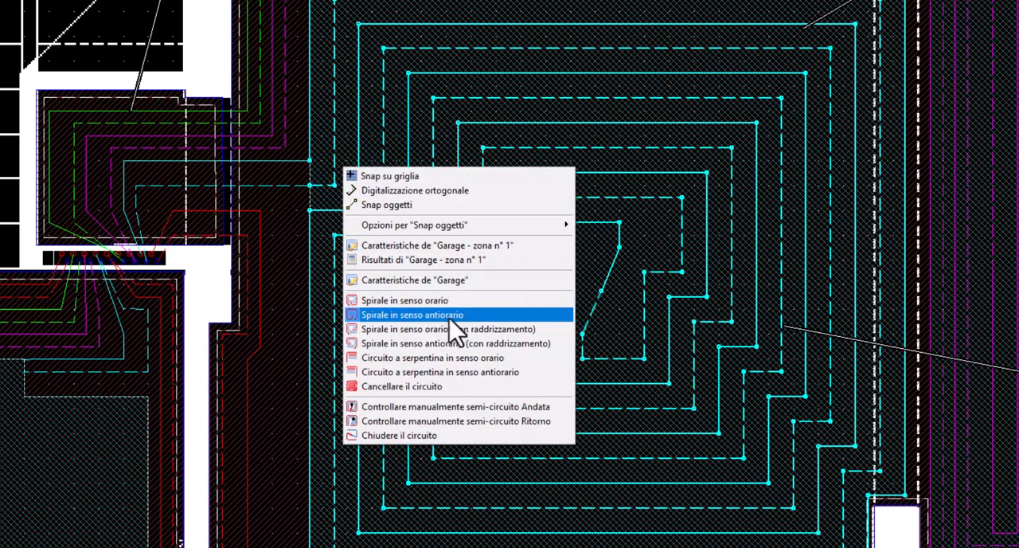
left_click(469, 329)
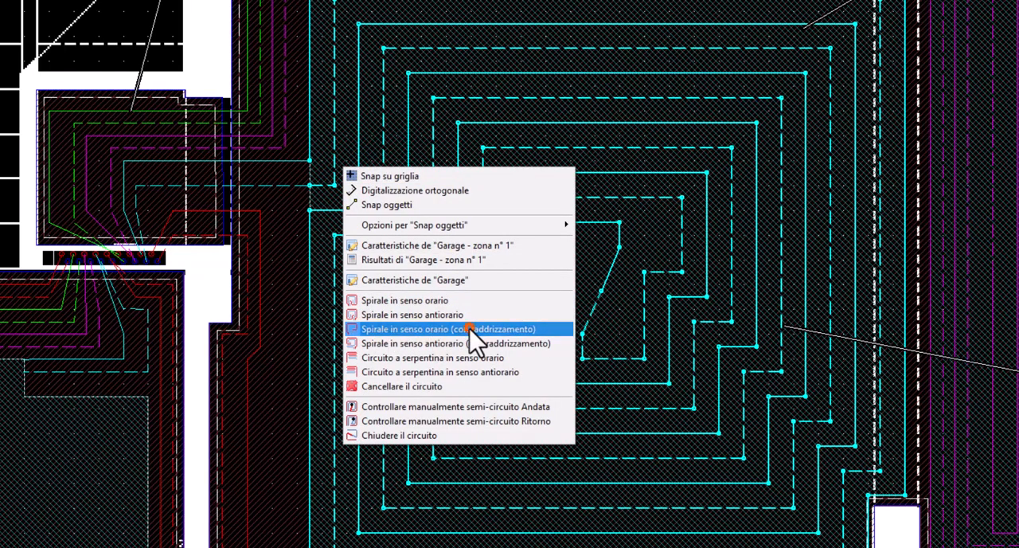
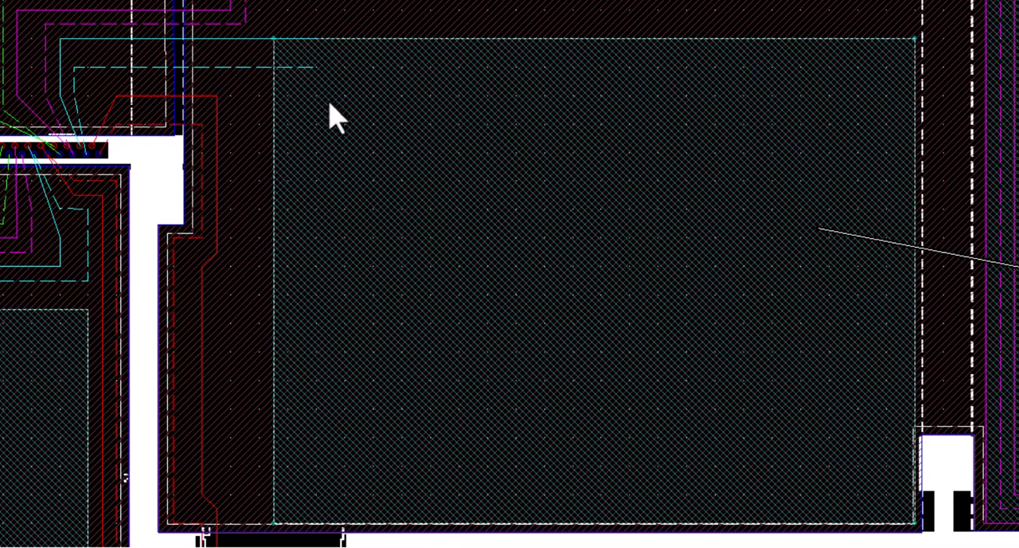
Redraw the circuit of Garage - zona n° 1 as a clockwise serpentine (Circuito a serpentina in senso orario)
right_click(358, 102)
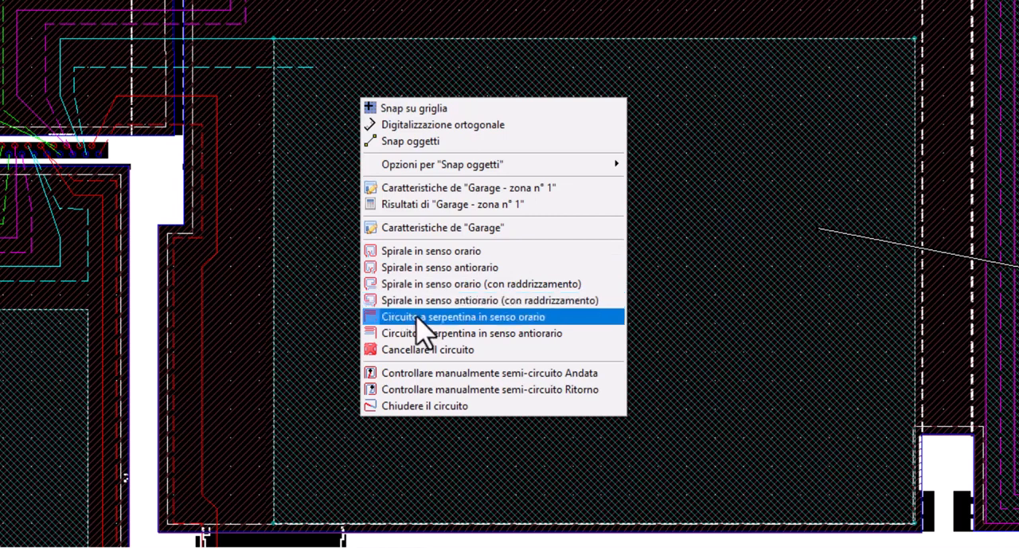
left_click(489, 316)
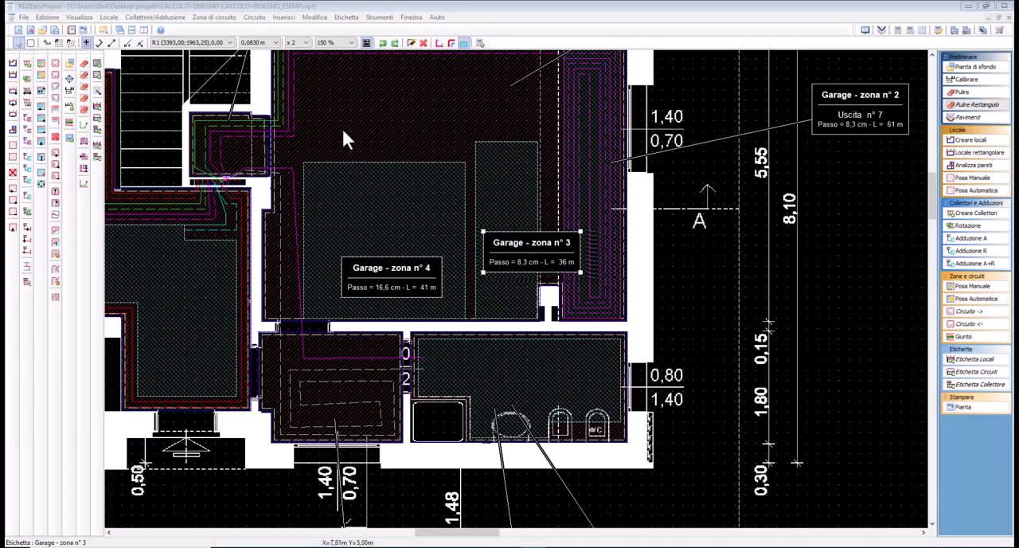
Route supply and return feed pipes (Andata + Ritorno) from outlet n° 8 of Collettore Coll terra to Garage - zona n° 3
middle_click_drag(341, 149, 366, 162)
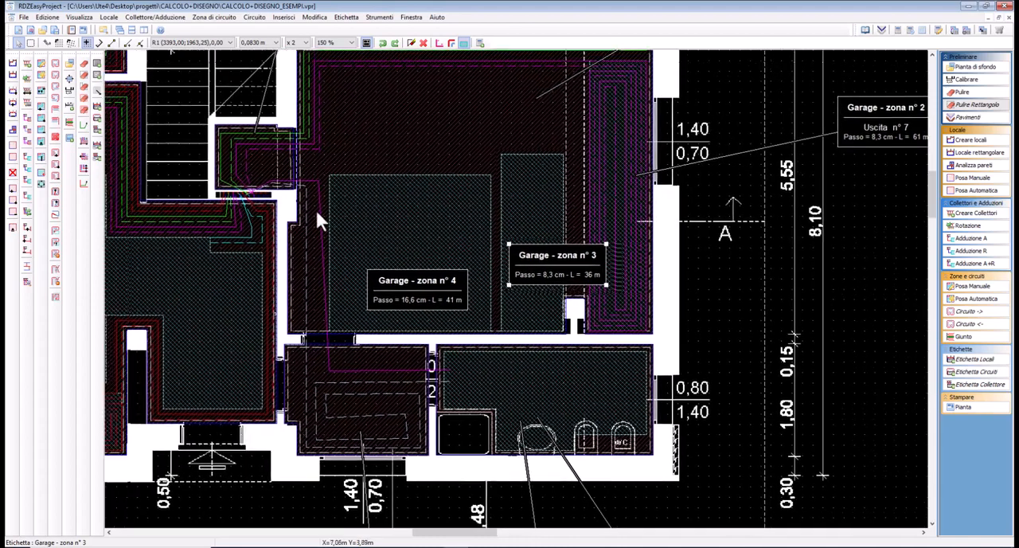
scroll(261, 188, "up", 1)
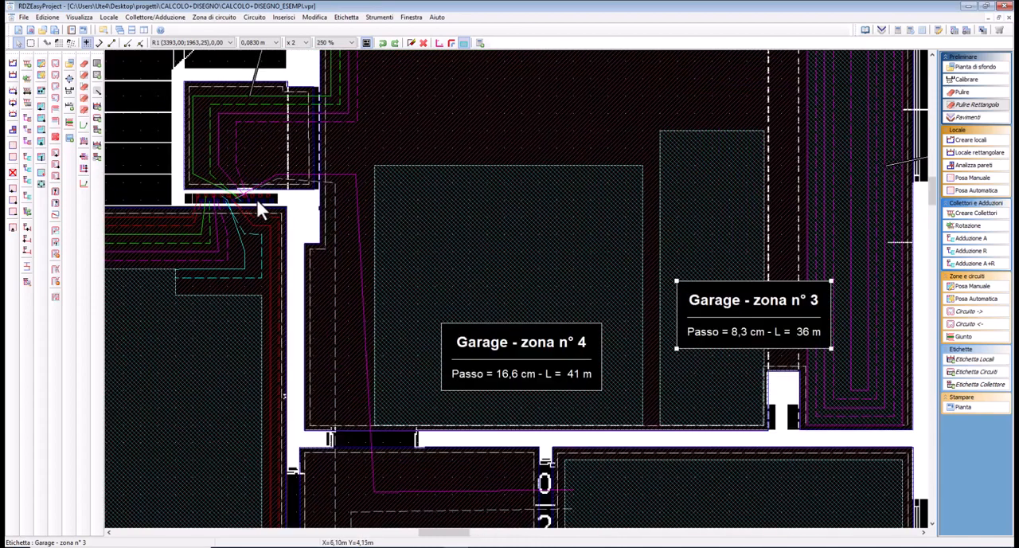
left_click(256, 200)
right_click(255, 199)
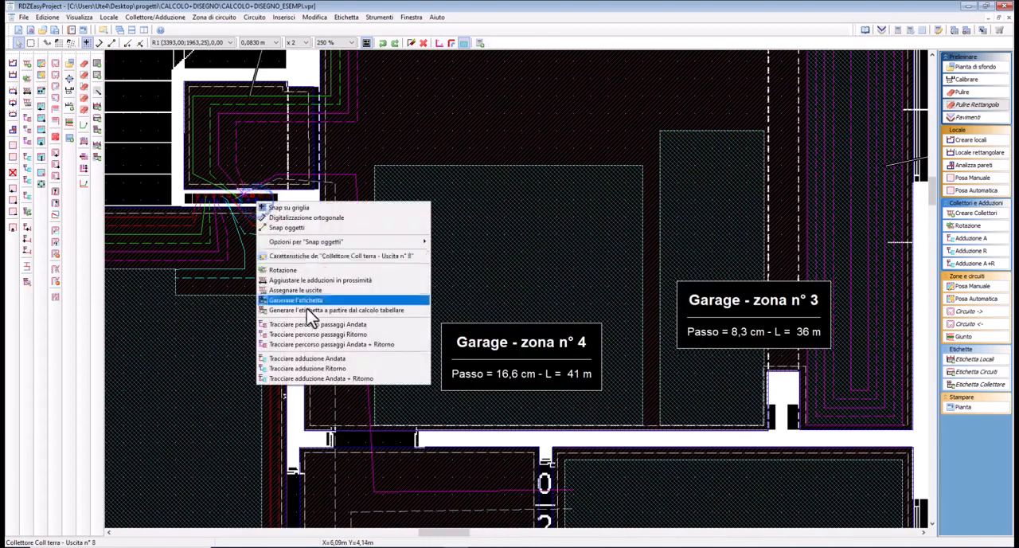
left_click(314, 377)
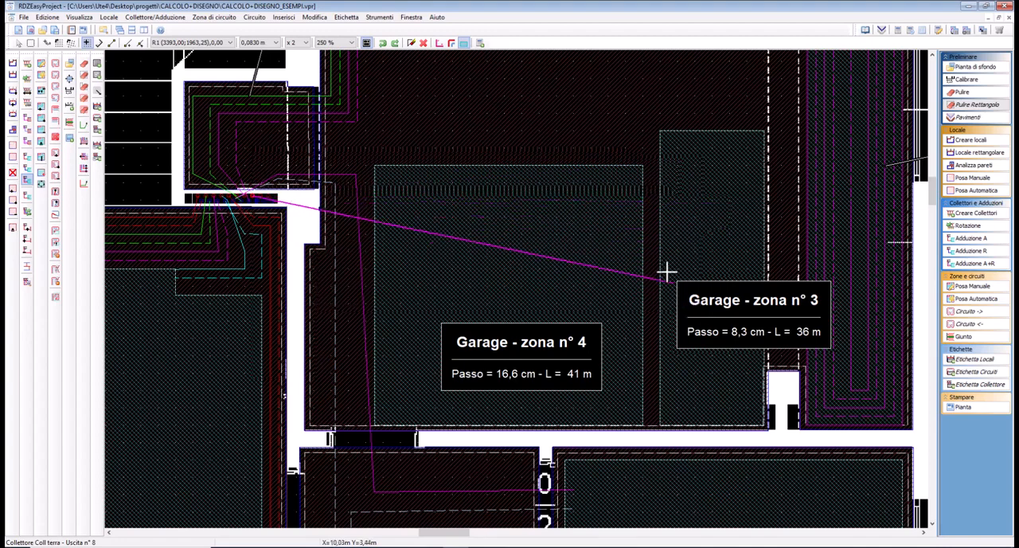
left_click(279, 130)
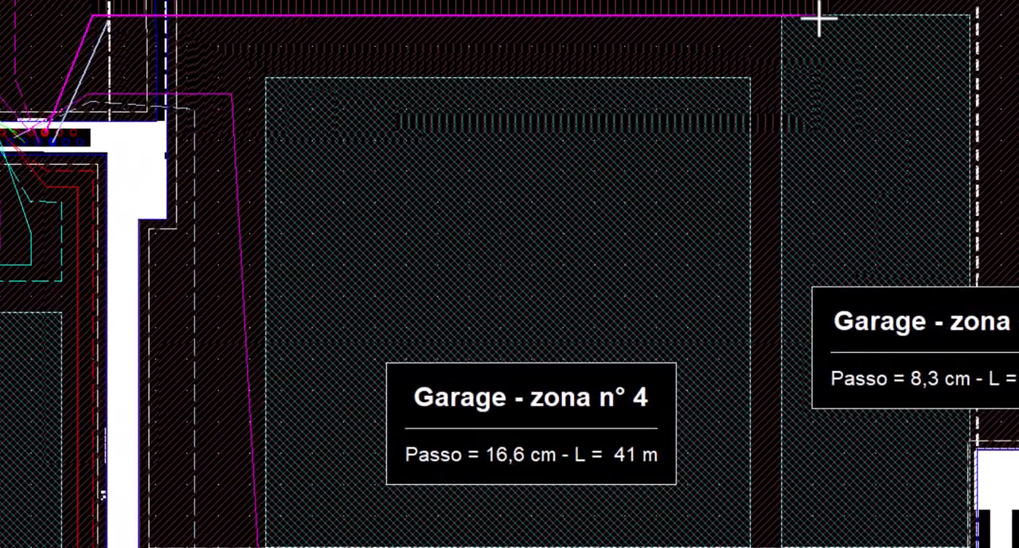
right_click(820, 20)
left_click(848, 175)
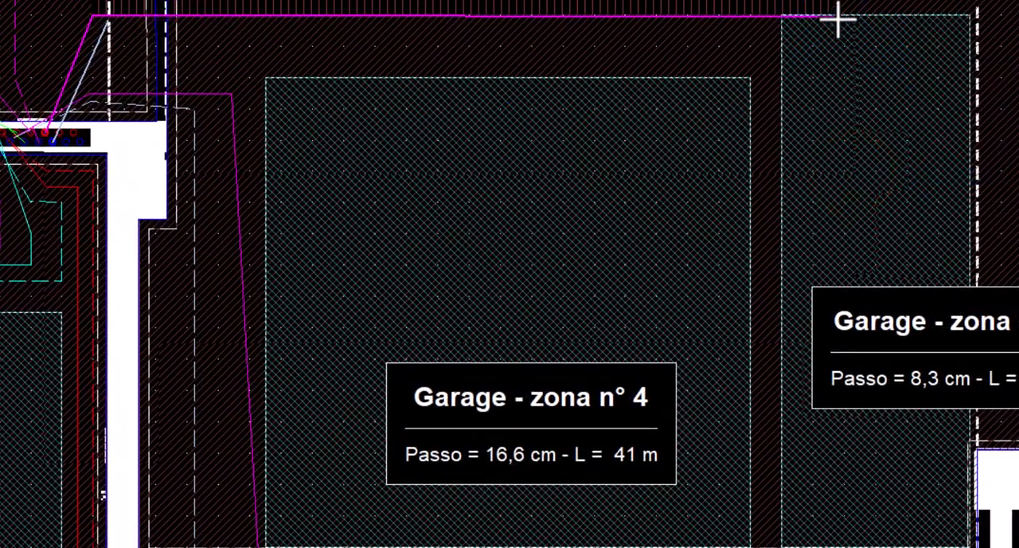
left_click(837, 20)
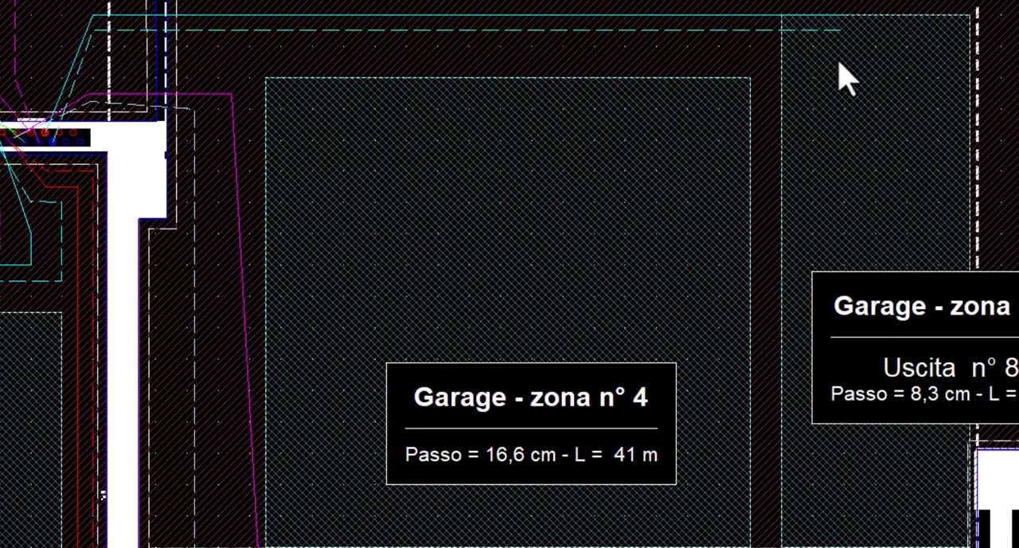
Generate a clockwise spiral circuit (Spirale in senso orario) in Garage - zona n° 3
left_click(836, 61)
right_click(816, 163)
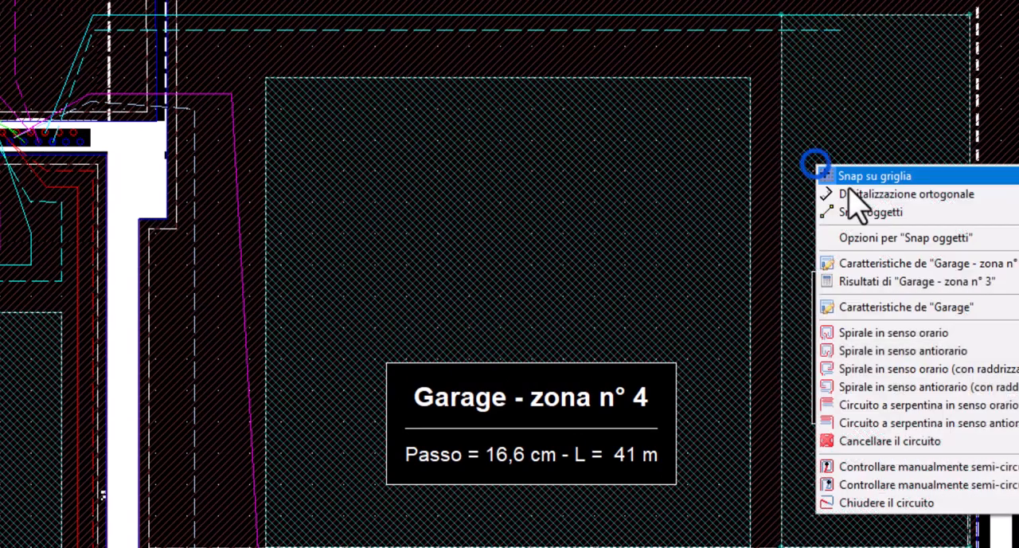
left_click(879, 331)
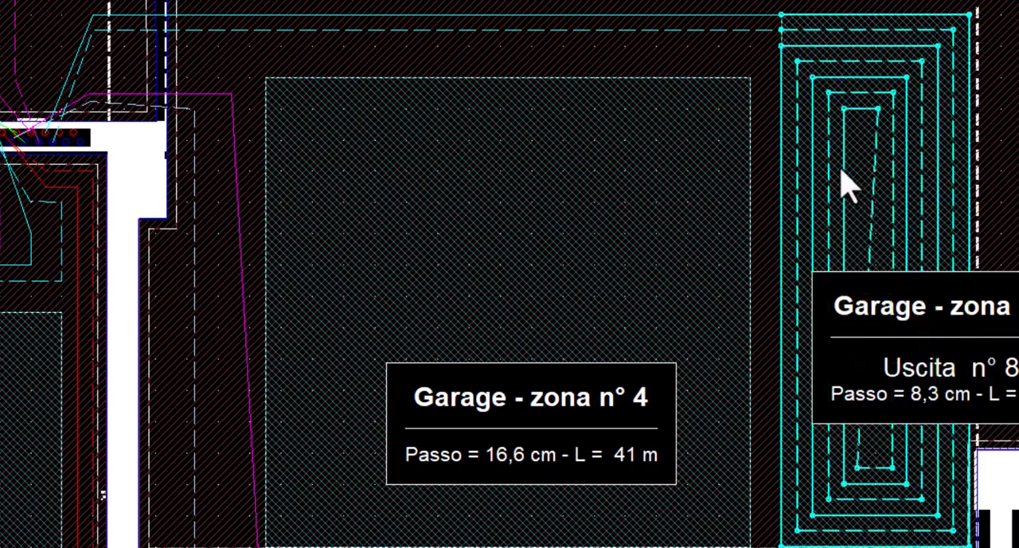
left_click(745, 53)
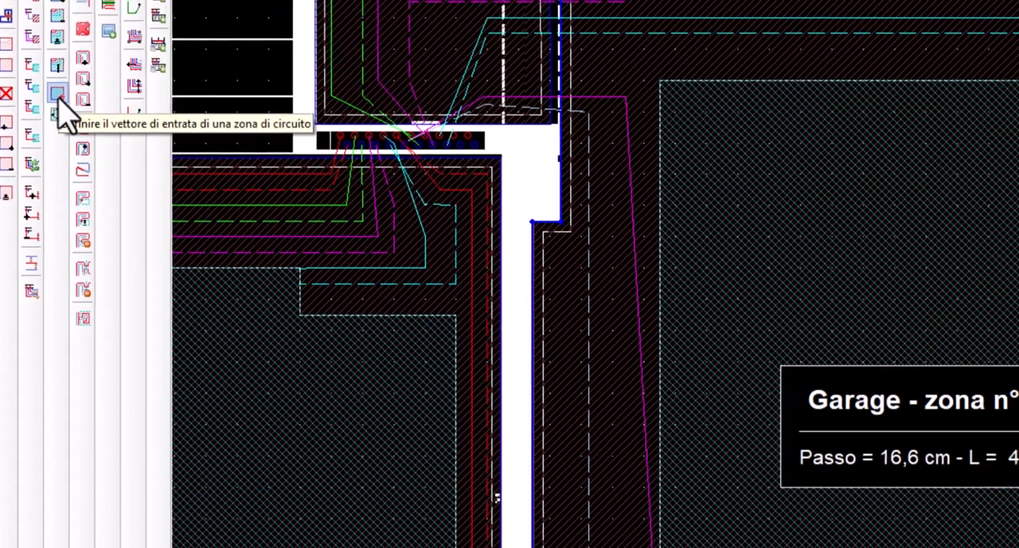
Define a circuit entry at the upper-right corner of Garage - zona n° 4 and generate a clockwise spiral (Spirale in senso orario) there
left_click(97, 91)
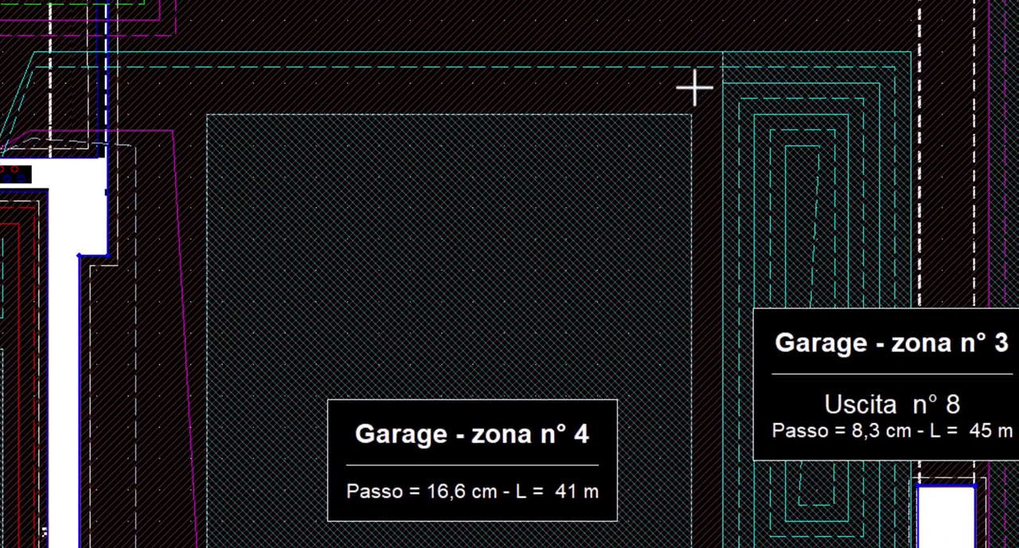
left_click(691, 85)
left_click(692, 151)
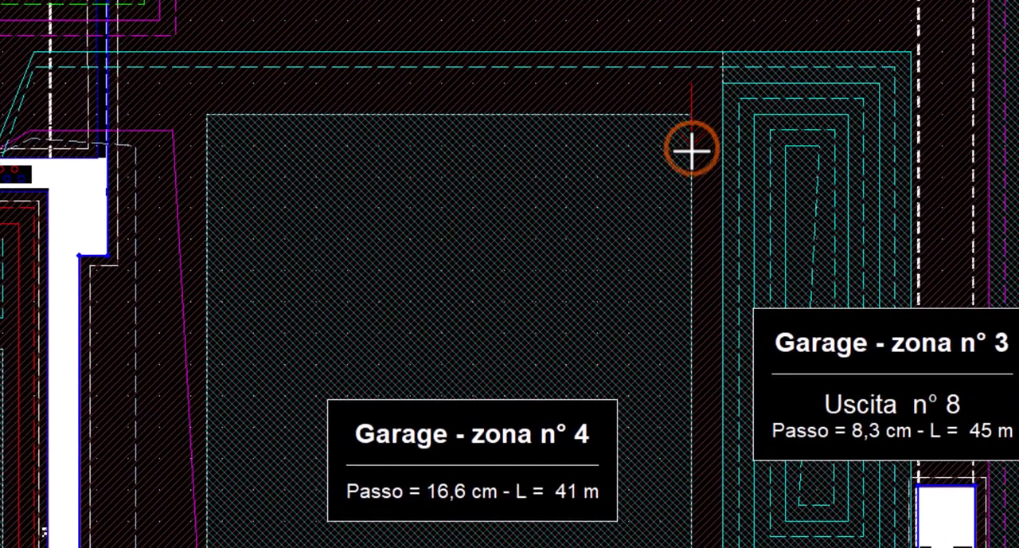
right_click(400, 258)
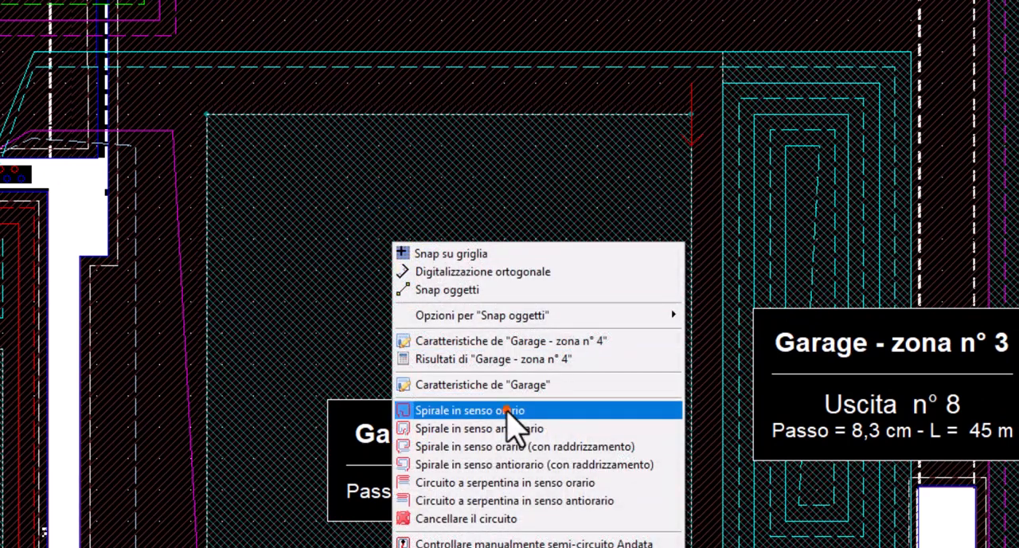
left_click(507, 411)
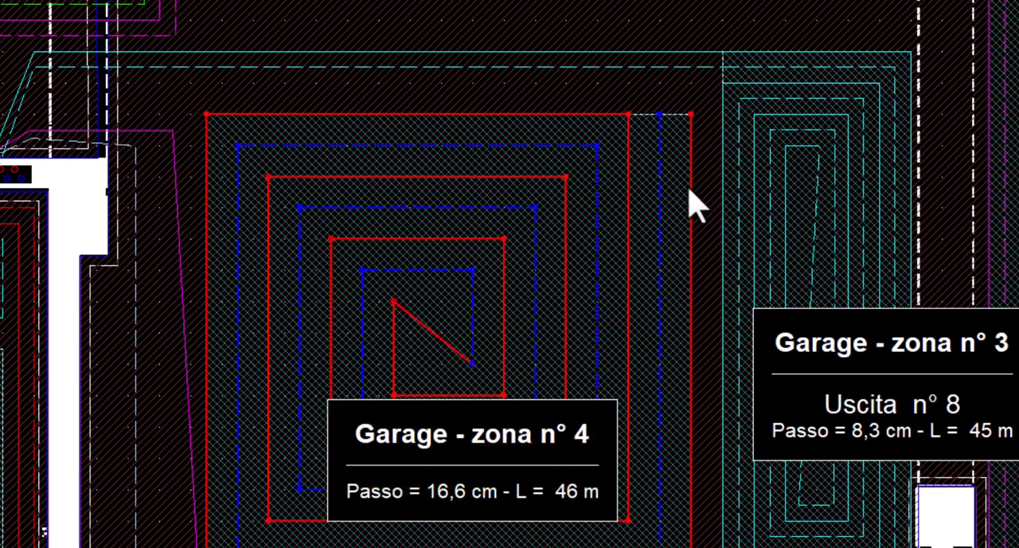
Delete the return feed pipe (Ritorno) running from collector outlet n° 8 to Garage - zona n° 3
left_click(704, 68)
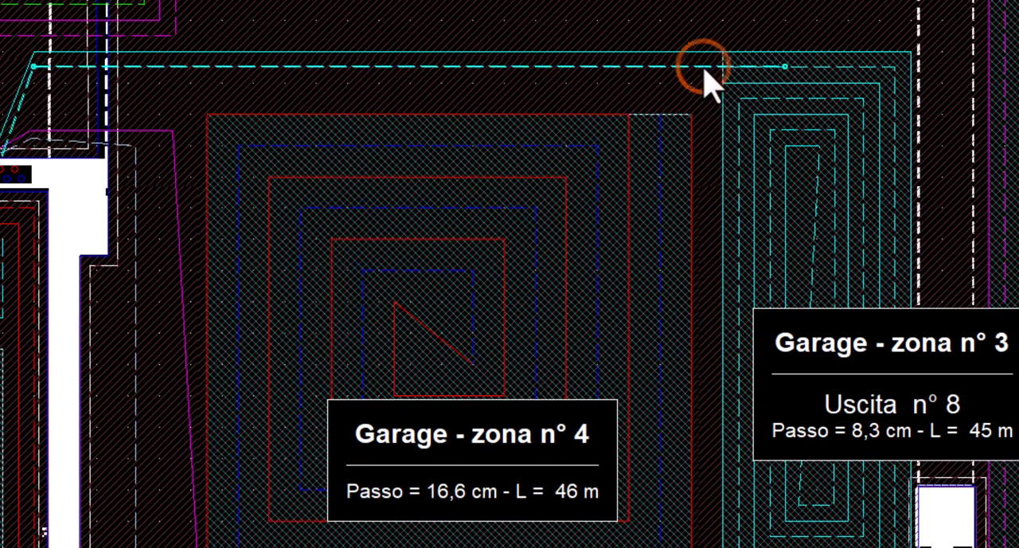
key("Delete")
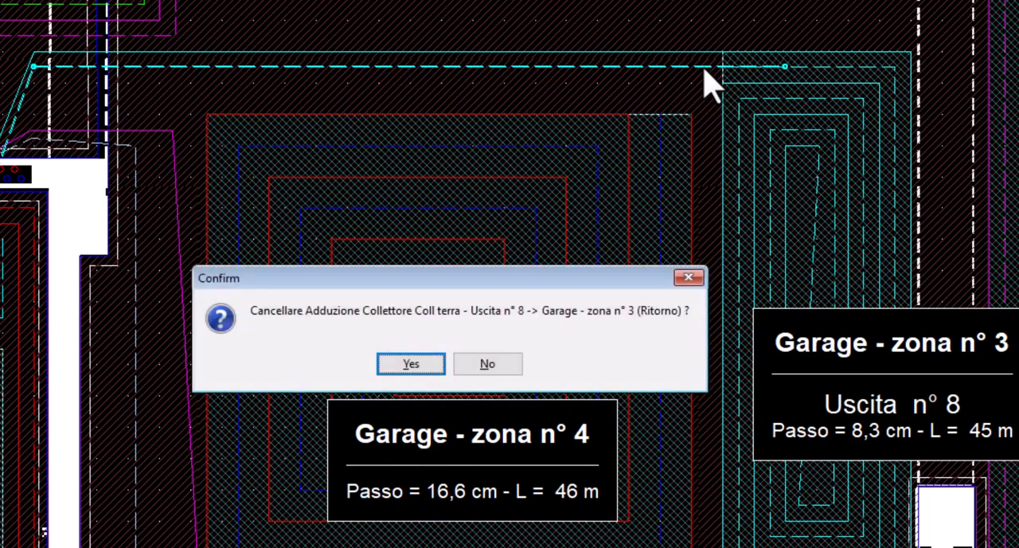
key("Escape")
Link the circuit of Garage - zona n° 3 to Garage - zona n° 4 with a connecting pipe between their upper corners
left_click(723, 65)
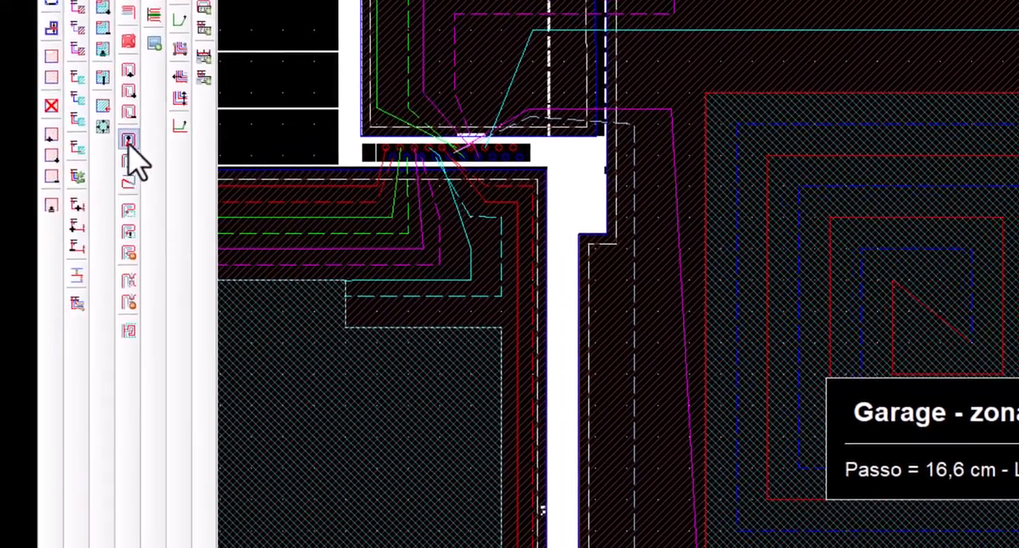
left_click(125, 214)
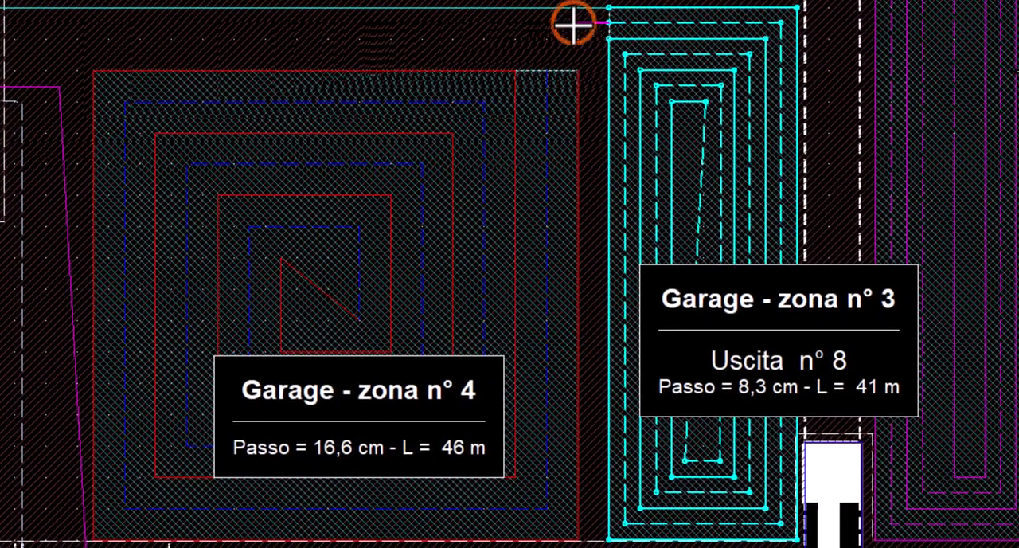
left_click(575, 24)
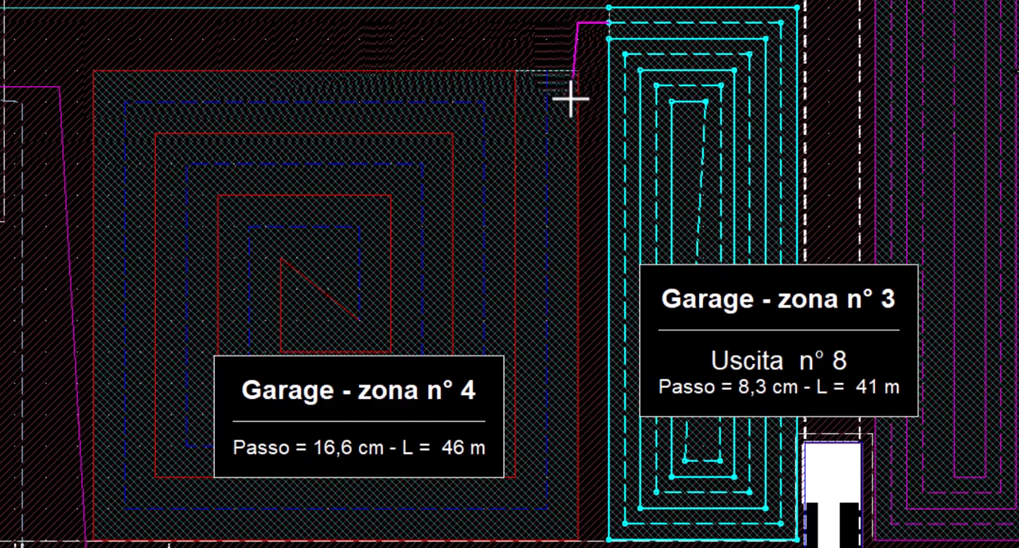
left_click(575, 104)
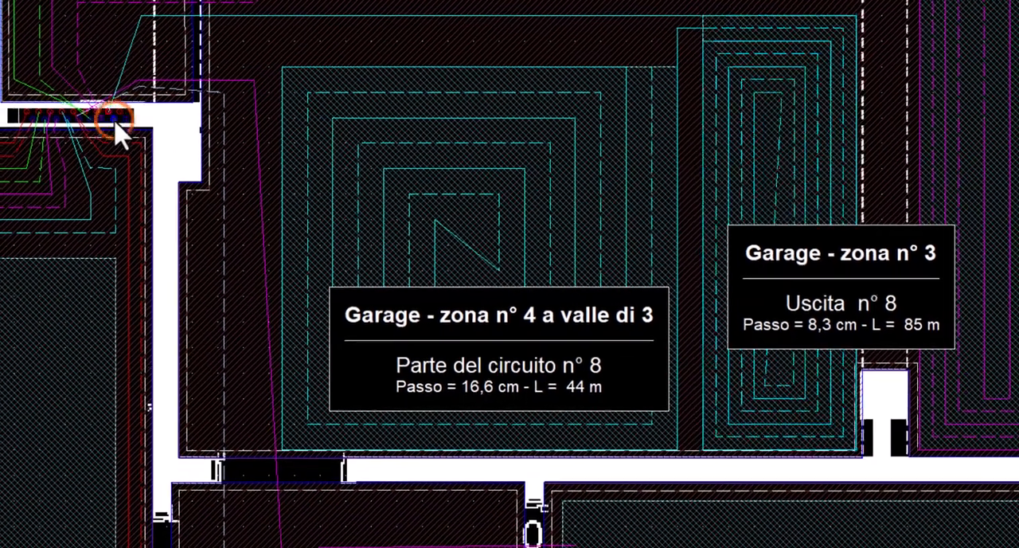
Route a return feed pipe (Ritorno) from collector outlet n° 8 to the open end of the Garage - zona n° 4 spiral
right_click(117, 122)
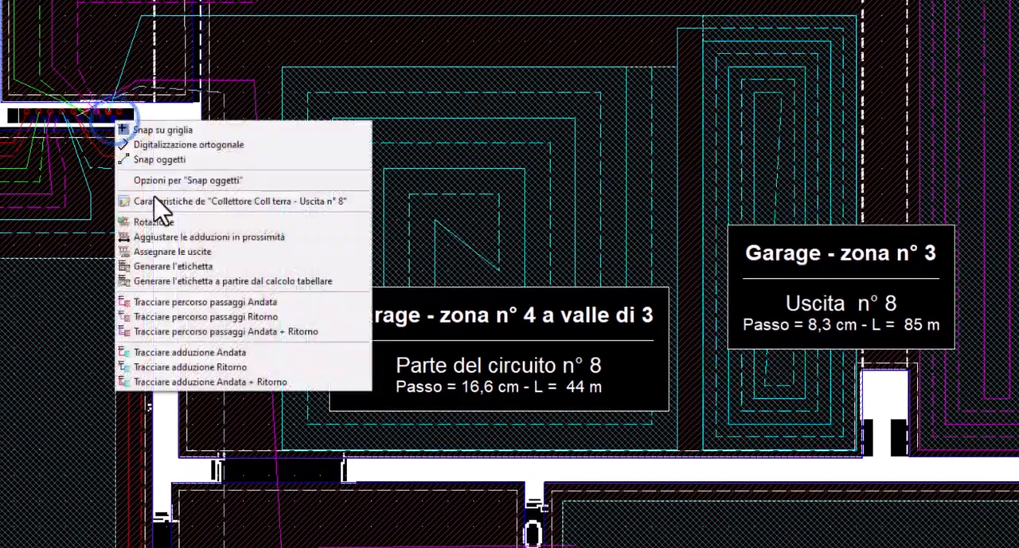
left_click(177, 366)
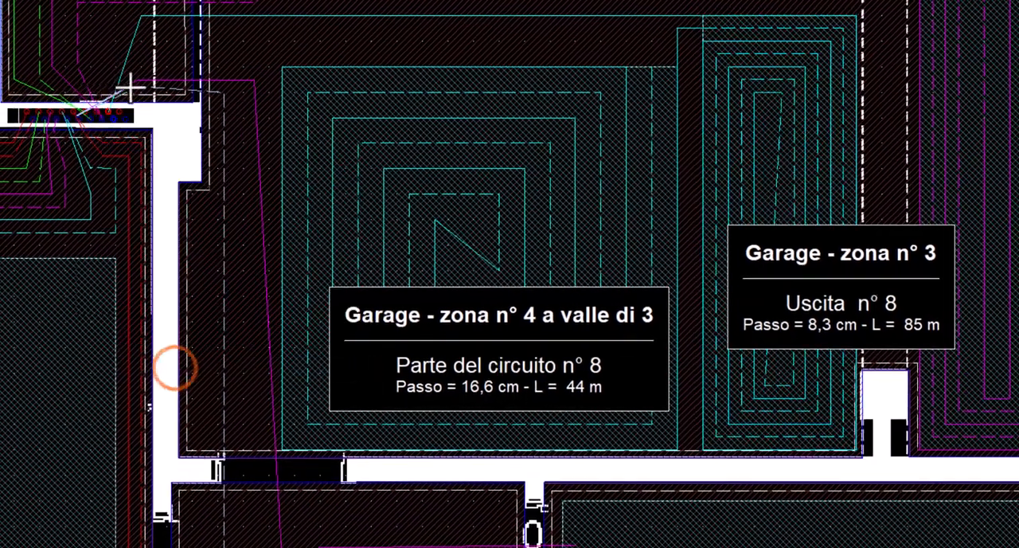
left_click(152, 39)
left_click(649, 40)
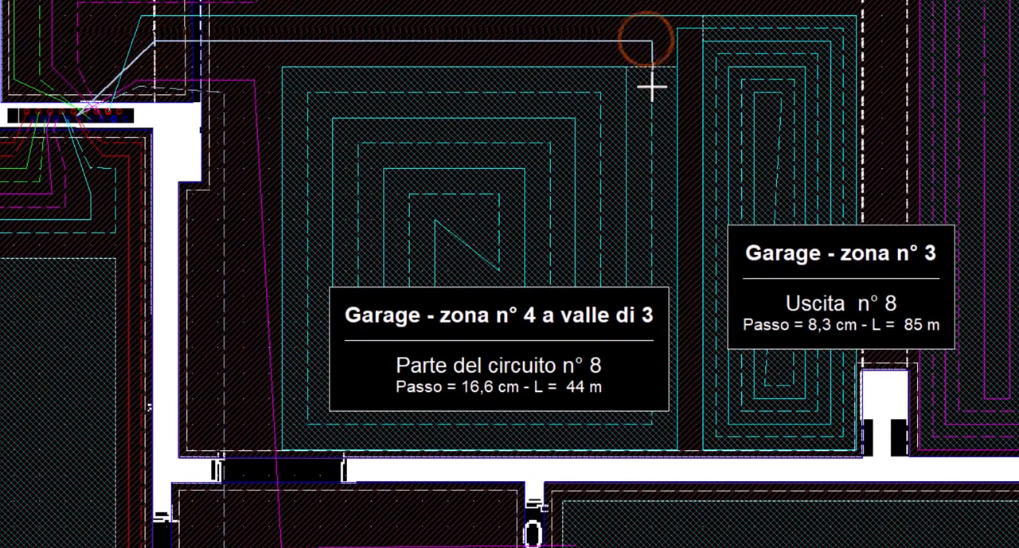
left_click(651, 89)
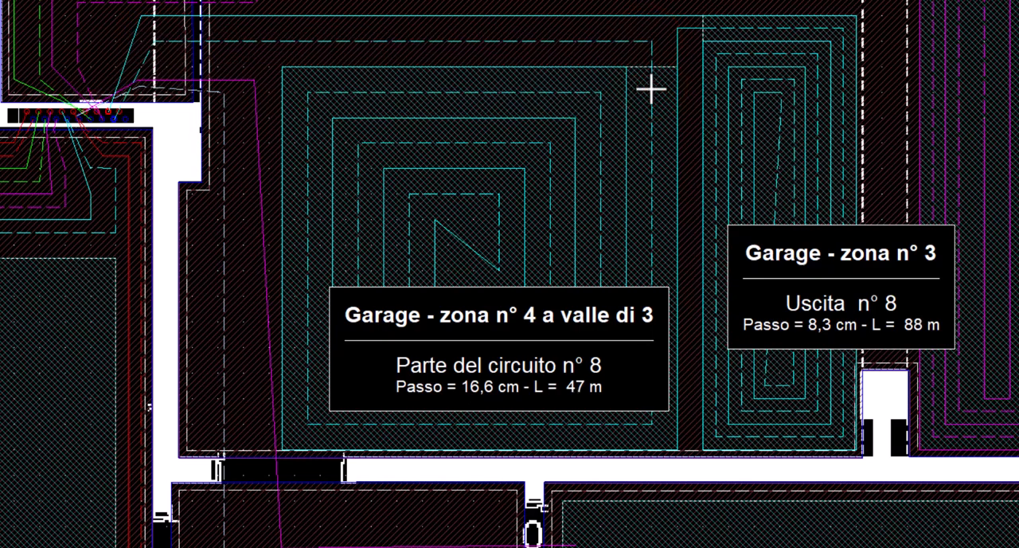
Move the label of Garage - zona n° 4 a valle di 3 slightly down and to the left within its zone
left_click_drag(590, 327, 546, 338)
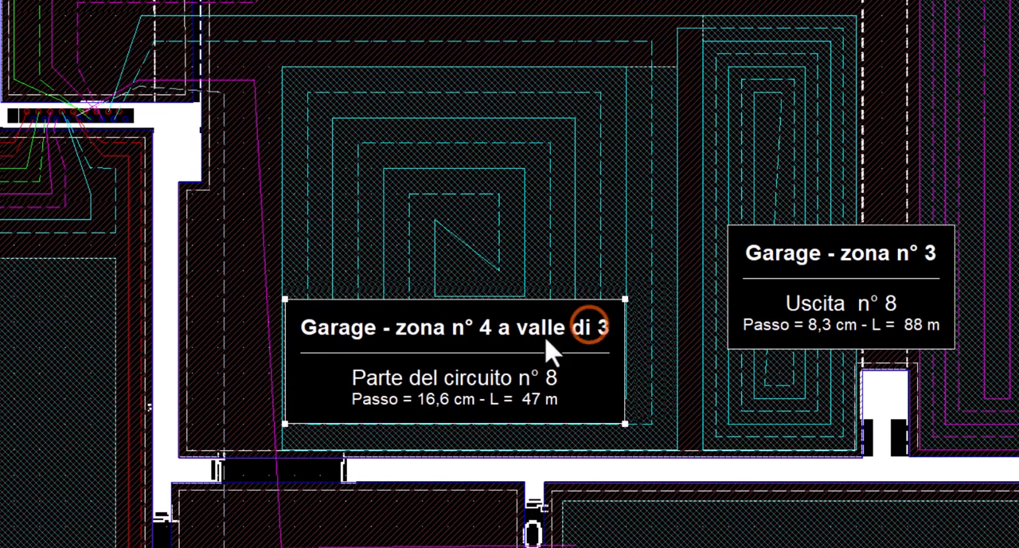
left_click(534, 121)
scroll(546, 163, "down", 1)
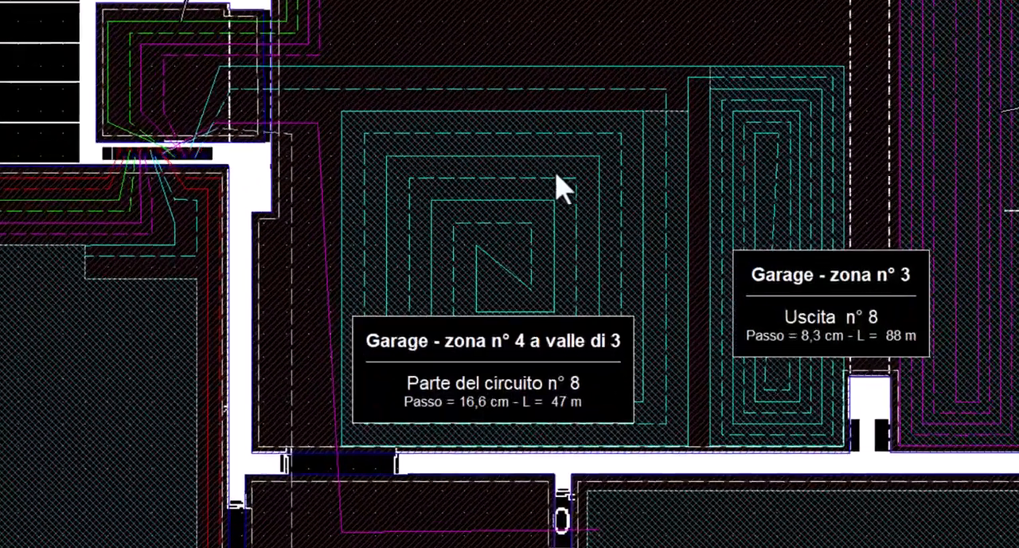
Delete the spiral circuits (Cancellare il circuito) in Garage - zona n° 3 and in Garage - zona n° 4 a valle di 3
right_click(812, 140)
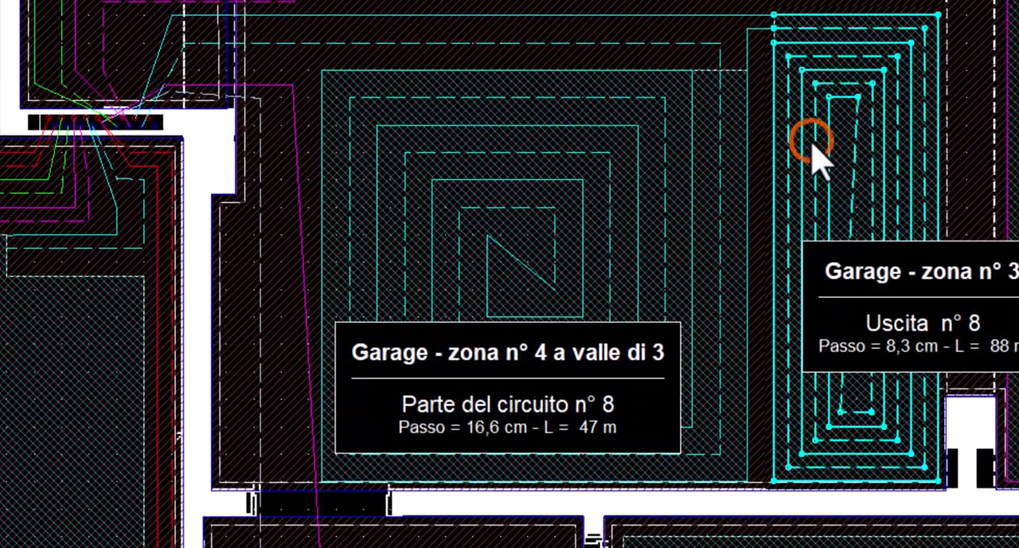
left_click(862, 444)
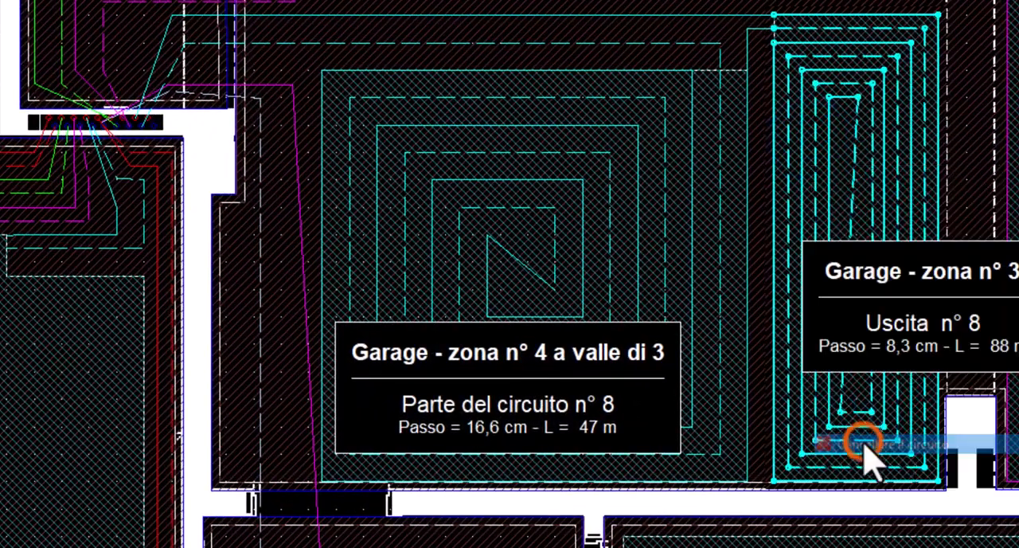
left_click(544, 317)
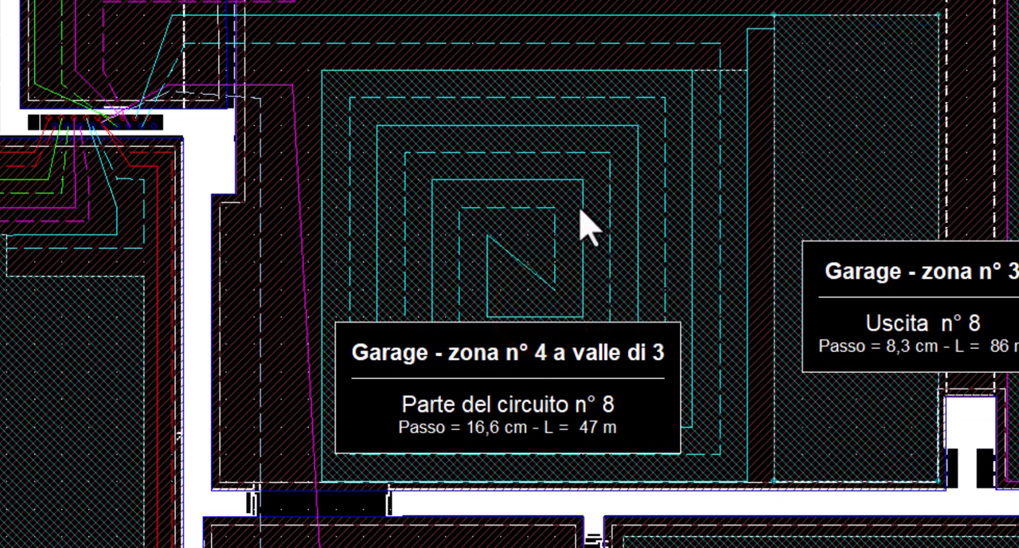
right_click(579, 212)
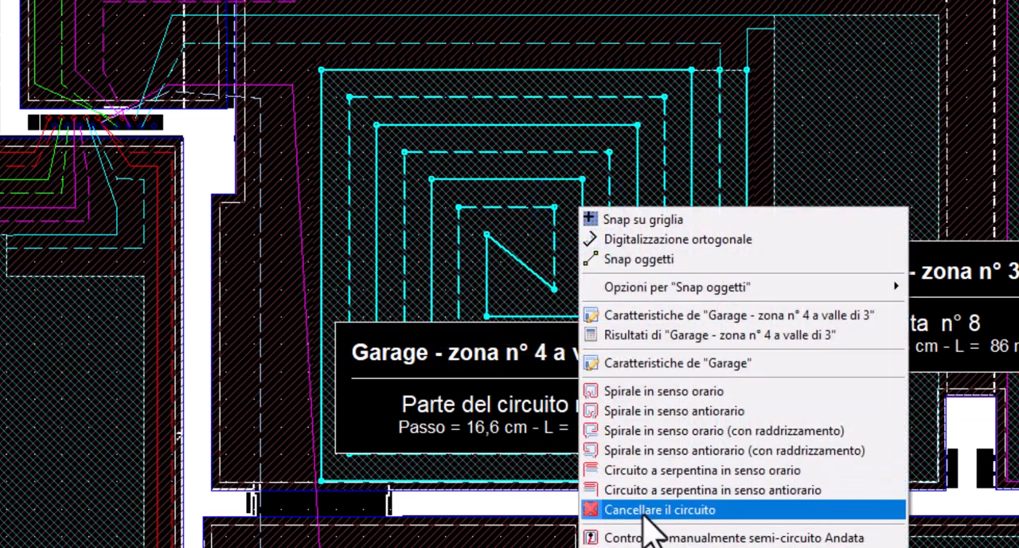
left_click(641, 513)
left_click(546, 316)
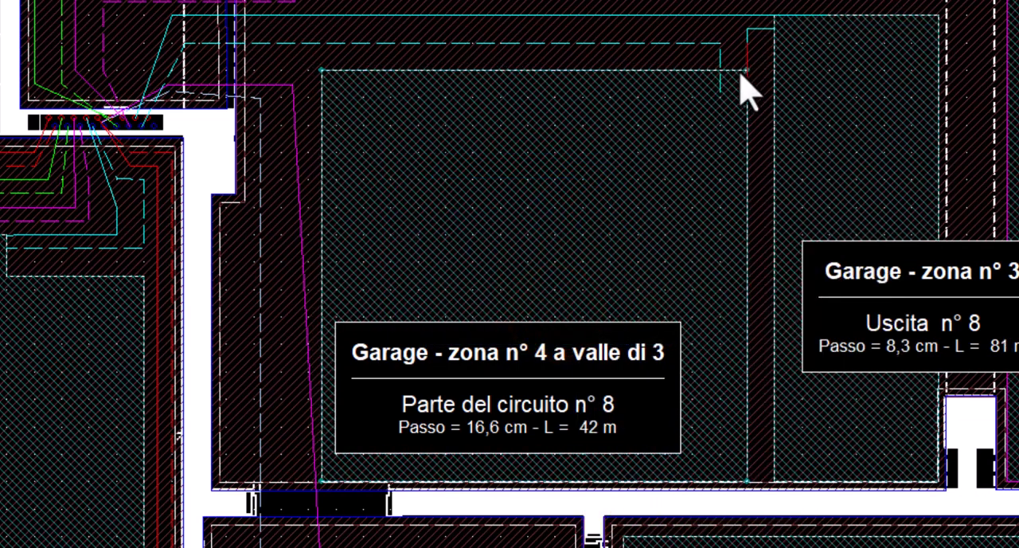
Unhook Garage - zona n° 4 from Garage - zona n° 3 with Annullare un aggancio di zone
left_click(714, 124)
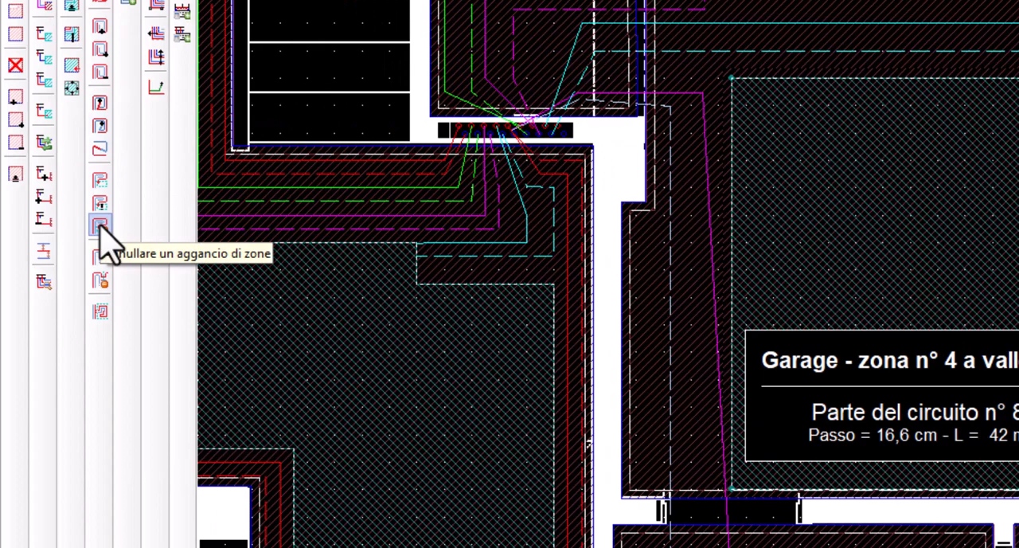
left_click(100, 227)
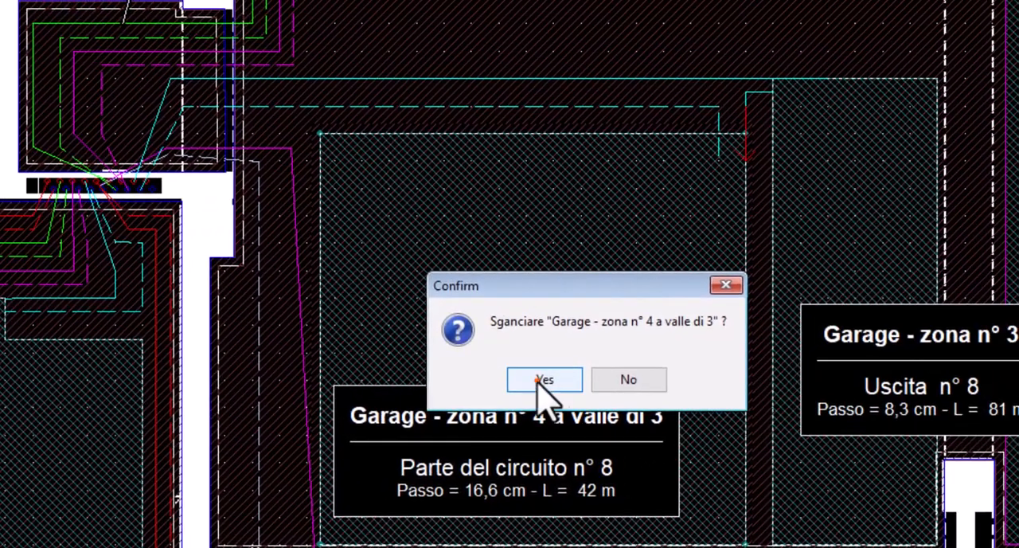
left_click(542, 380)
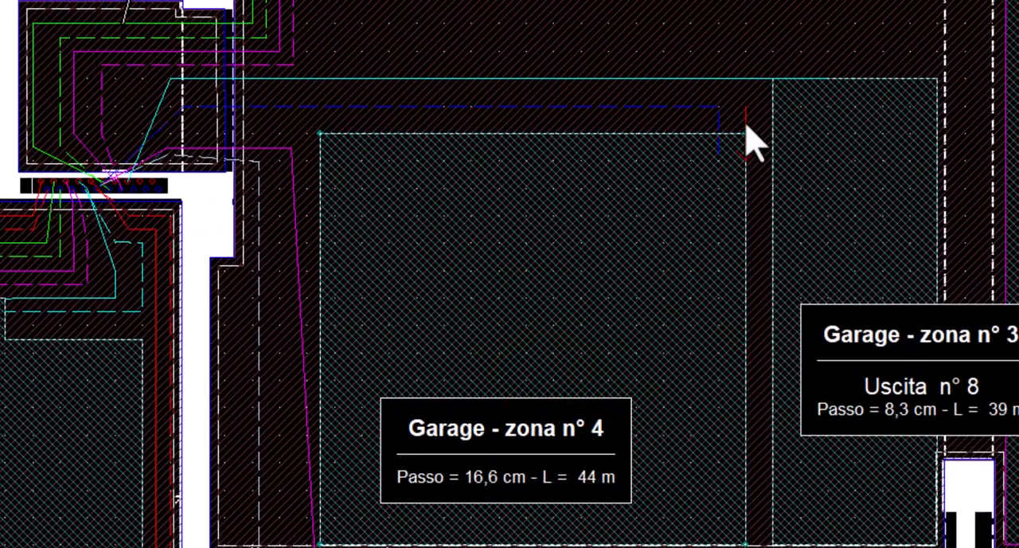
Delete the entry vector (Vettore di entrata) of Garage - zona n° 4 and the leftover dashed return feed pipe beside it
left_click(744, 121)
key("Delete")
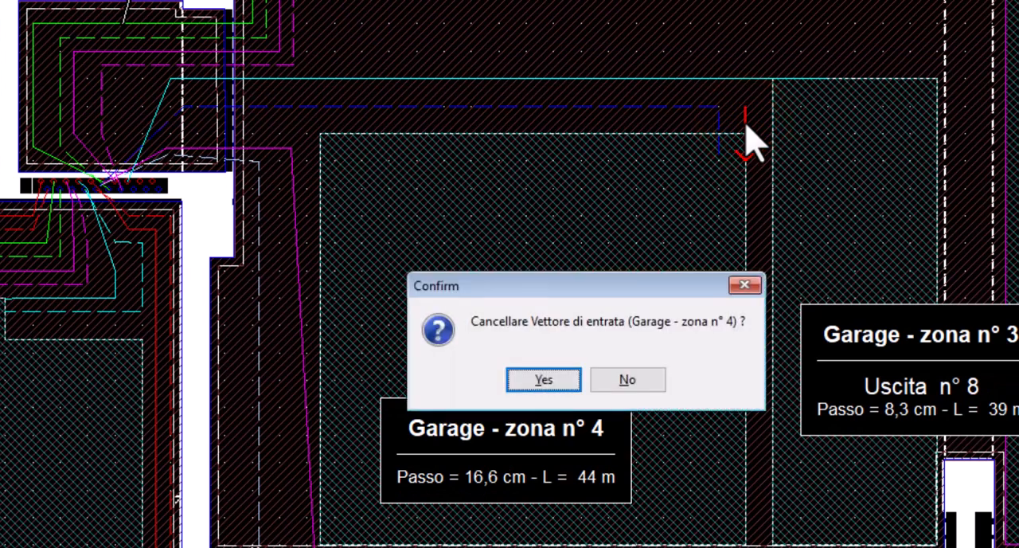
key("Return")
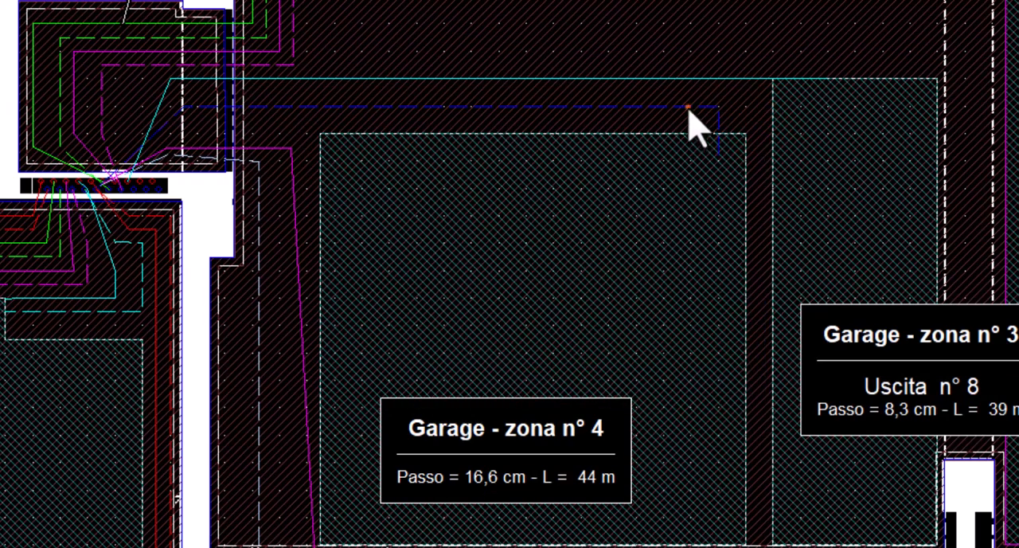
left_click(682, 108)
left_click(676, 106)
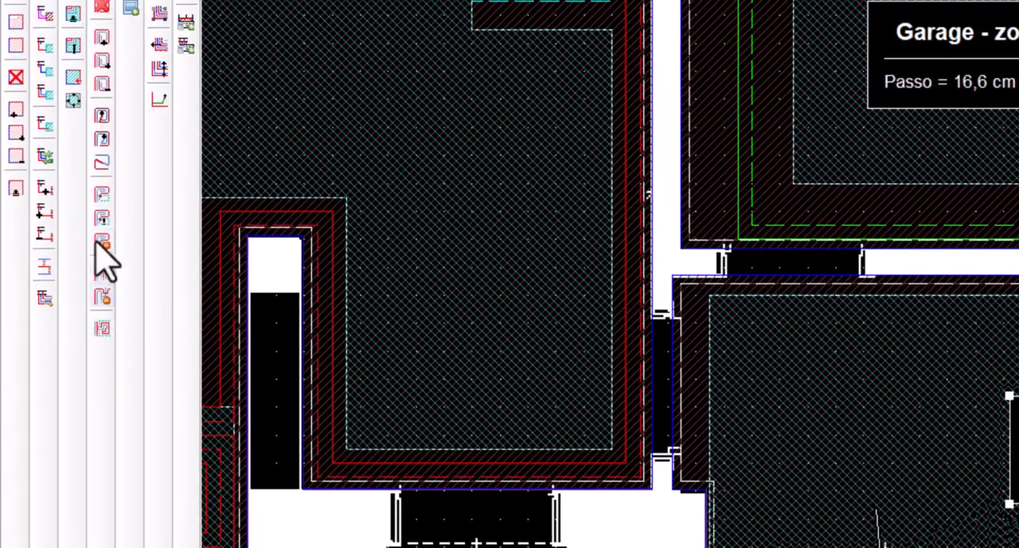
Place an entry vector through the doorway into antibagno - zona n° 1 and fill the zone with a clockwise spiral (Spirale in senso orario)
left_click(73, 77)
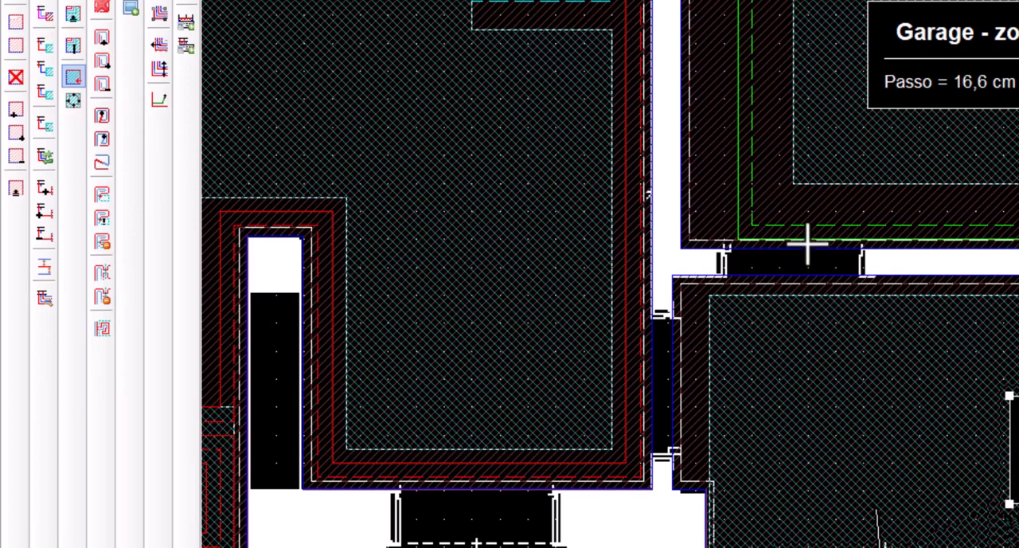
left_click(808, 239)
left_click(809, 332)
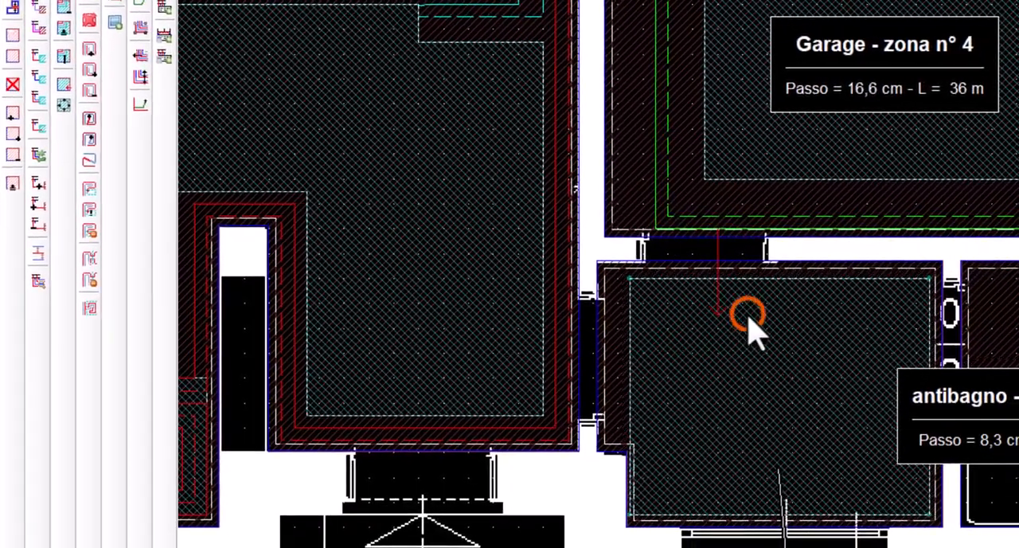
right_click(738, 319)
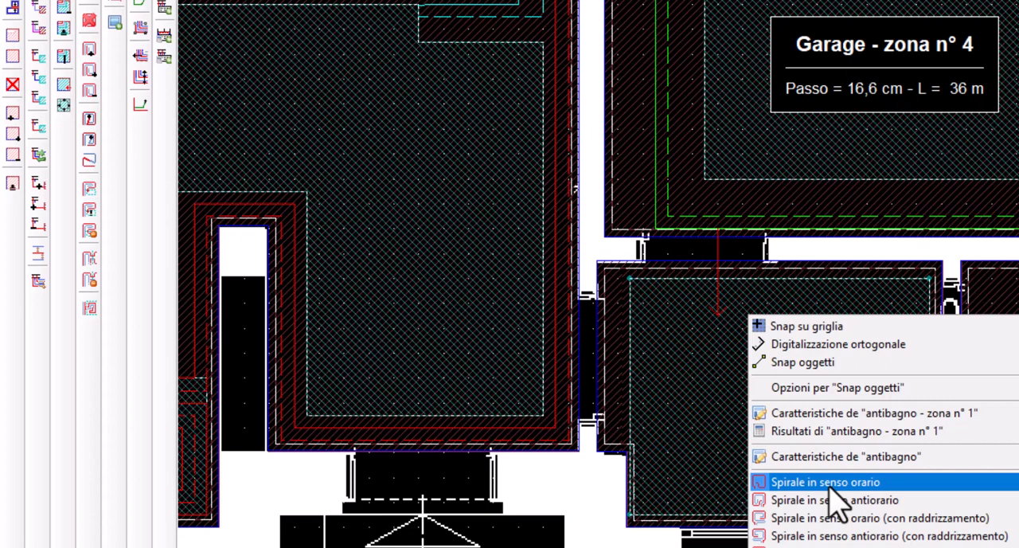
left_click(830, 483)
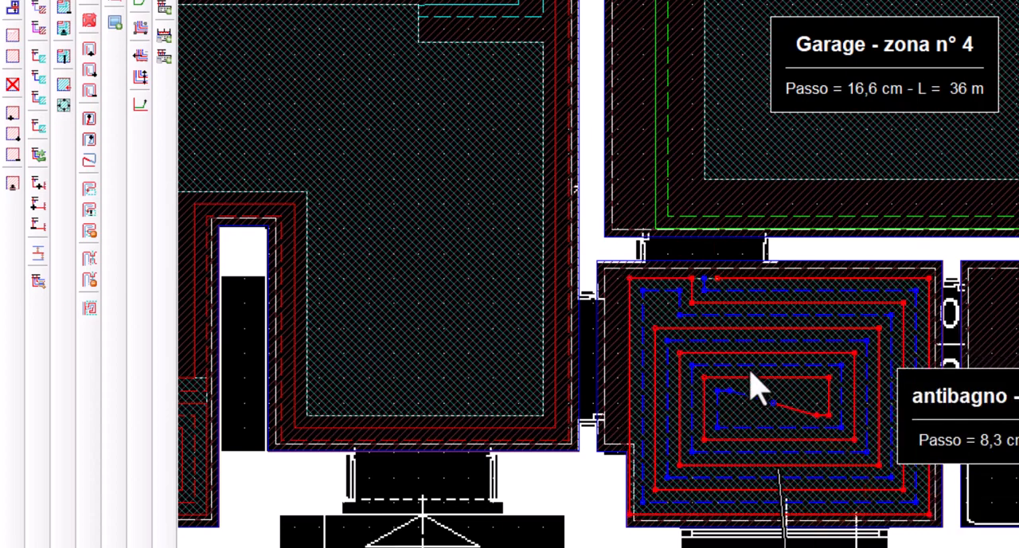
Insert the antibagno - zona n° 1 circuit into the green supply pipe passing above its doorway (Inserire un circuito su un'adduzione)
left_click(89, 308)
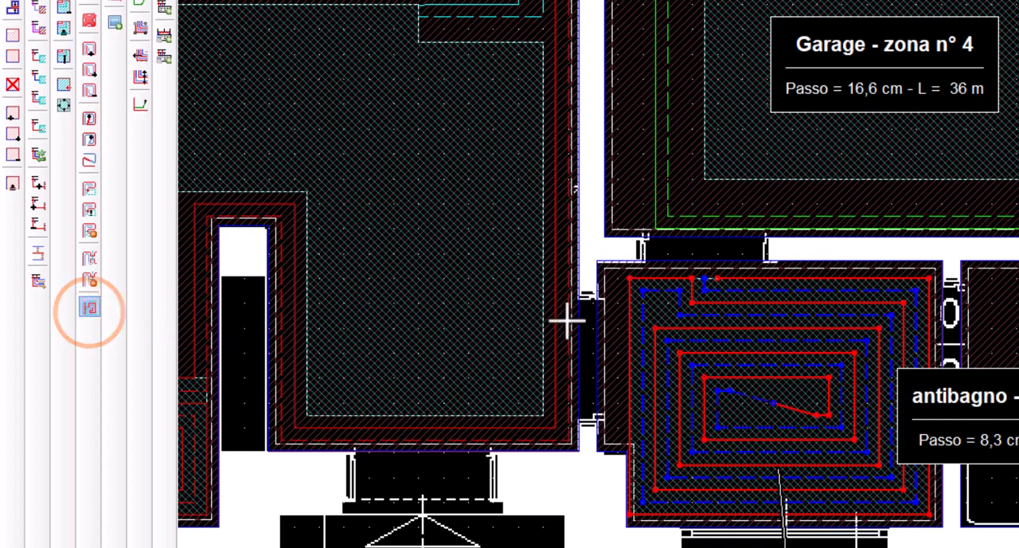
left_click(717, 230)
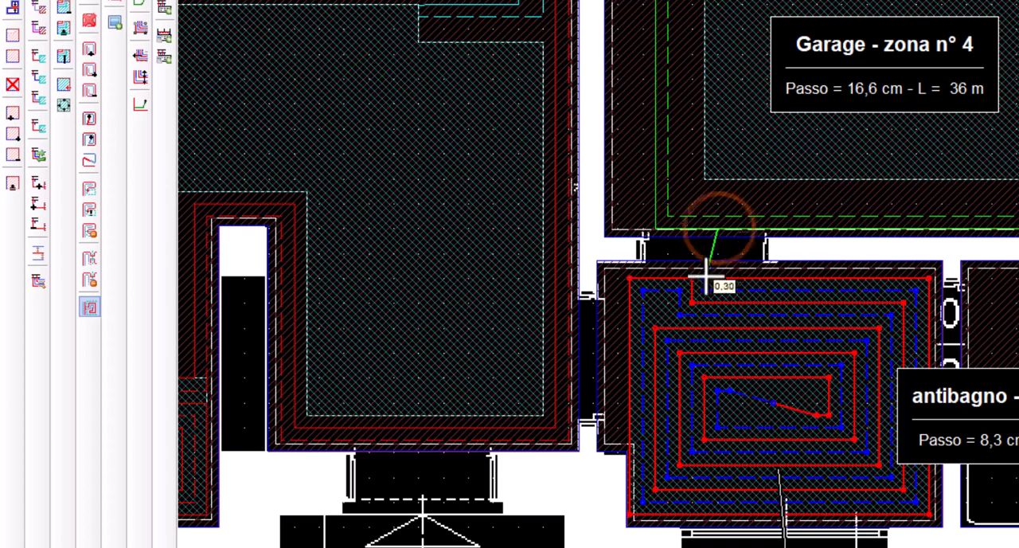
left_click(715, 284)
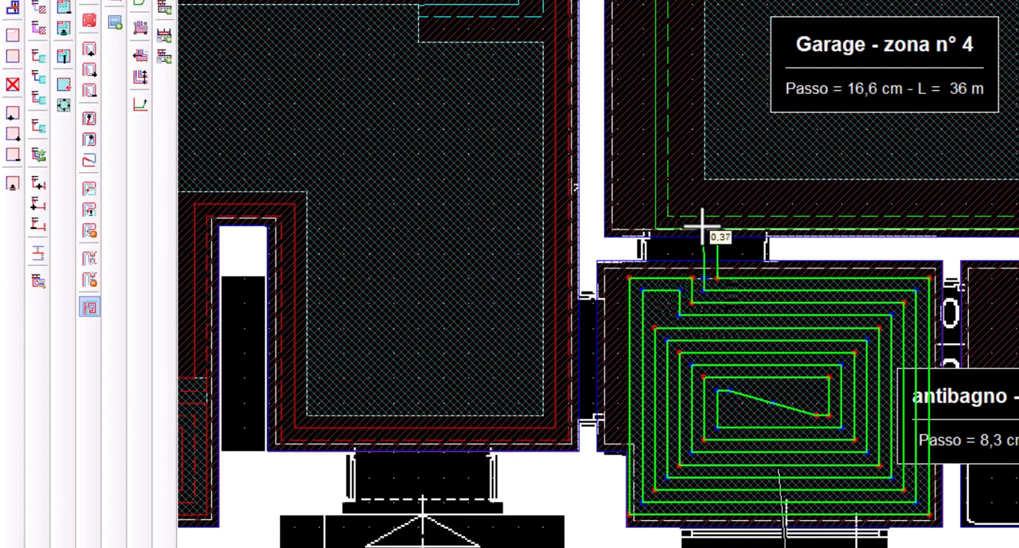
left_click(702, 232)
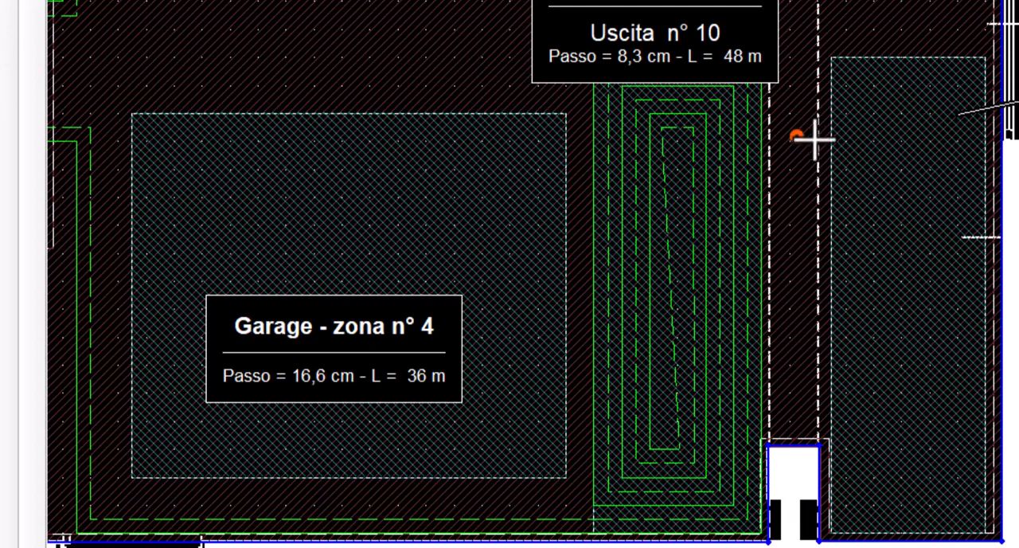
Complete the entry vector into Garage - zona n° 2 and fill the zone with a clockwise spiral (Spirale in senso orario)
left_click(876, 141)
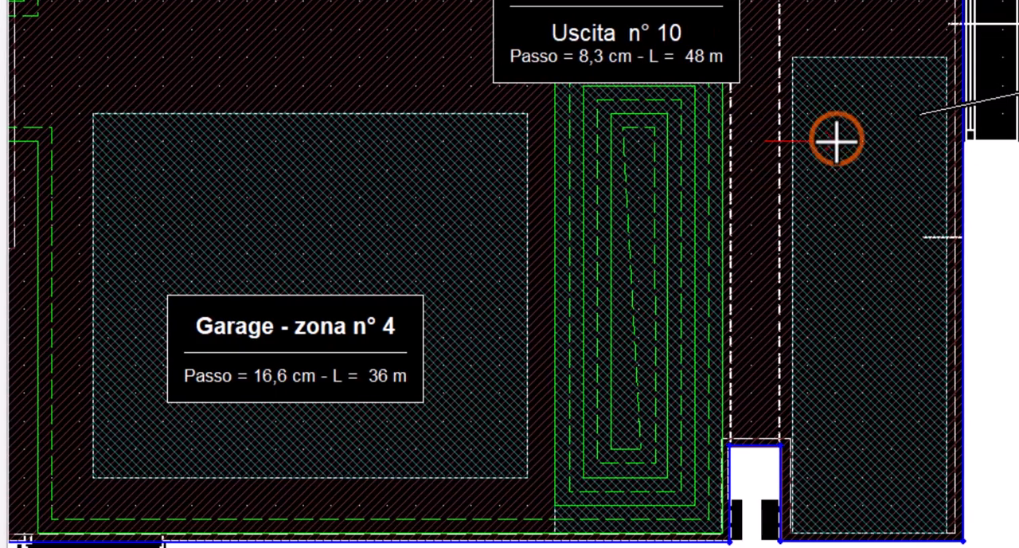
right_click(857, 141)
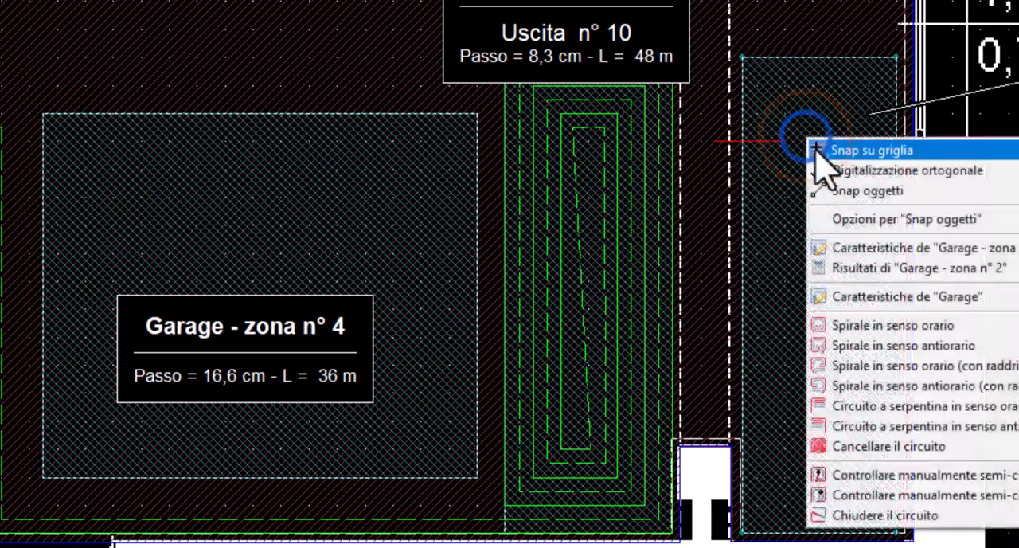
left_click(925, 325)
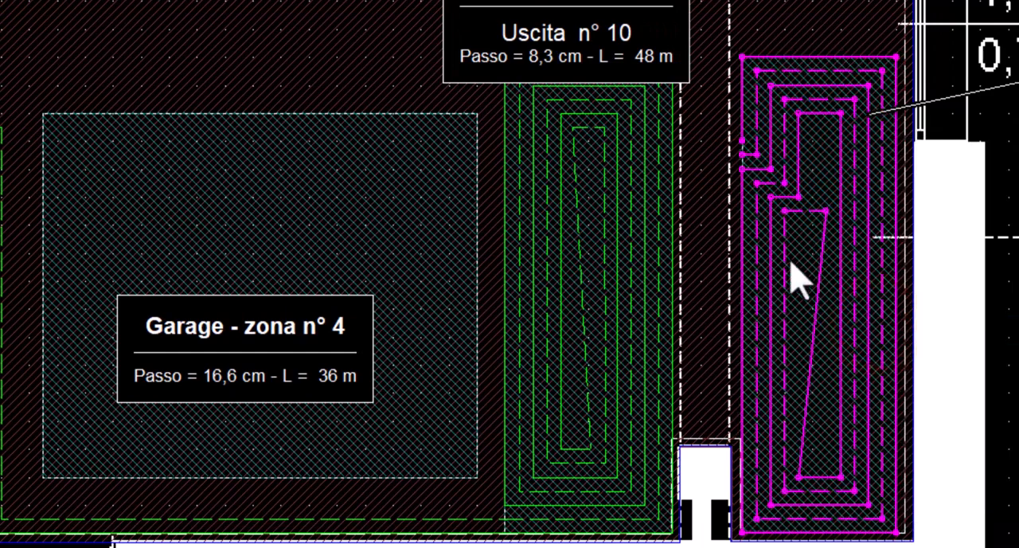
Extend the Garage - zona n° 3 circuit into the Garage - zona n° 2 spiral as a circuit extension and move the zona n° 2 label closer
left_click(671, 168)
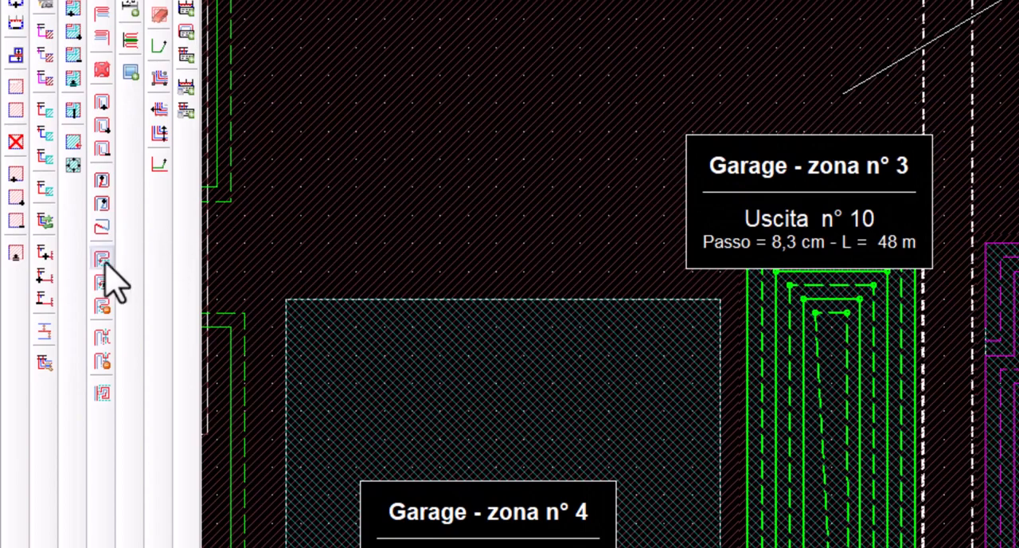
left_click(102, 338)
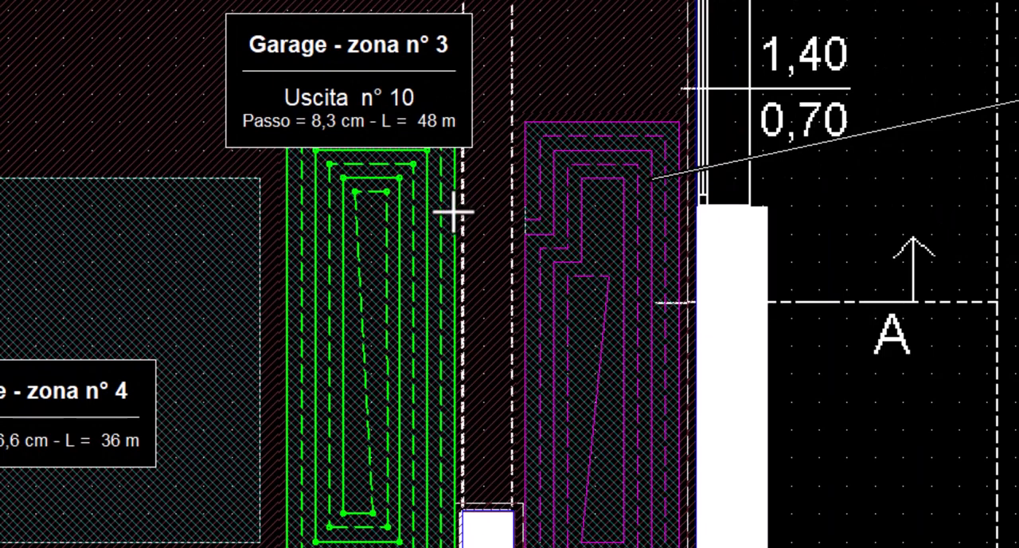
left_click(454, 208)
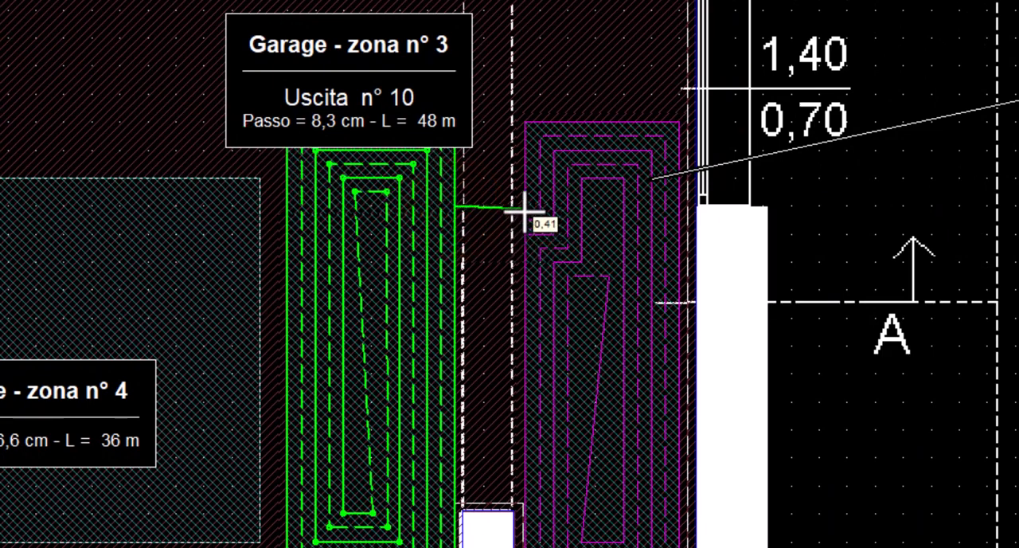
left_click(524, 208)
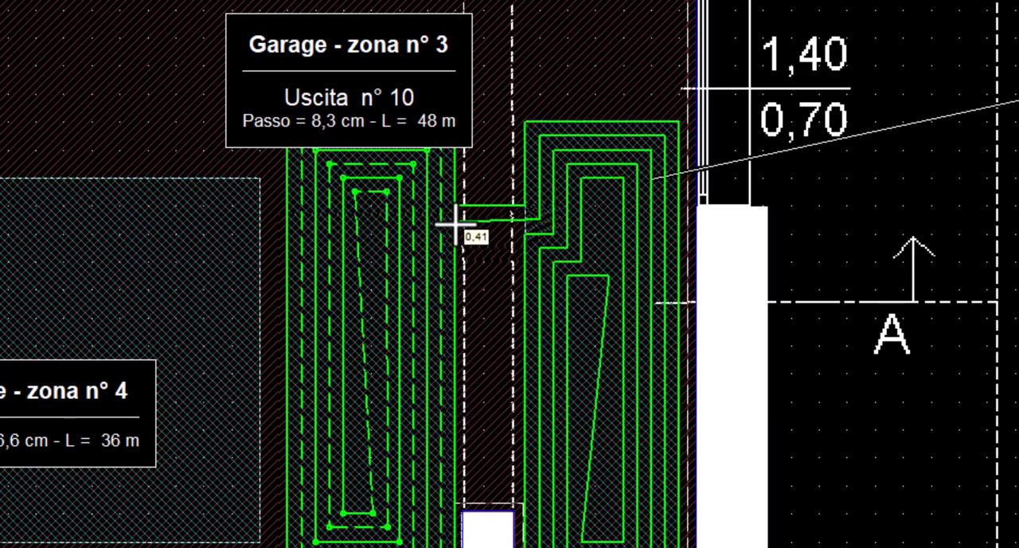
left_click(455, 226)
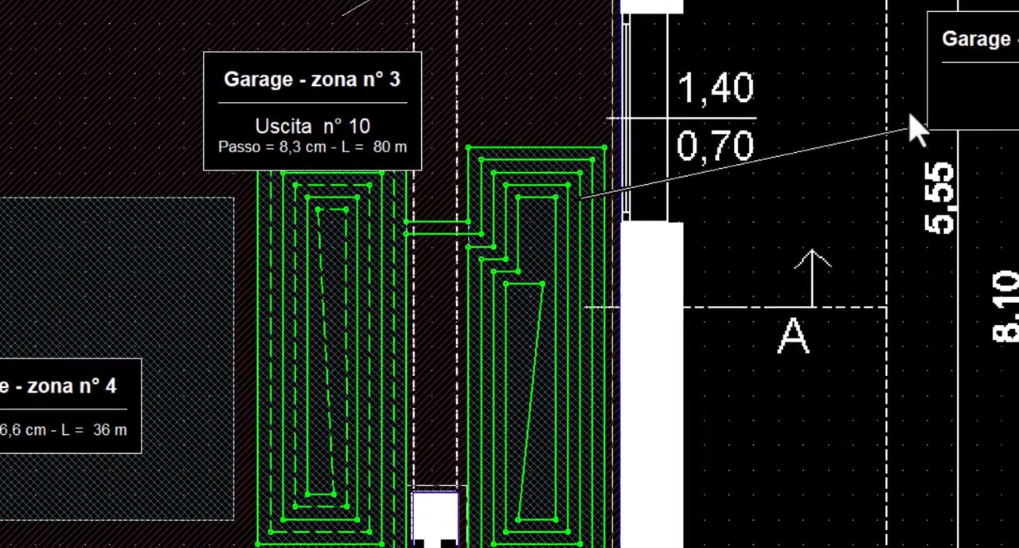
left_click_drag(892, 125, 716, 145)
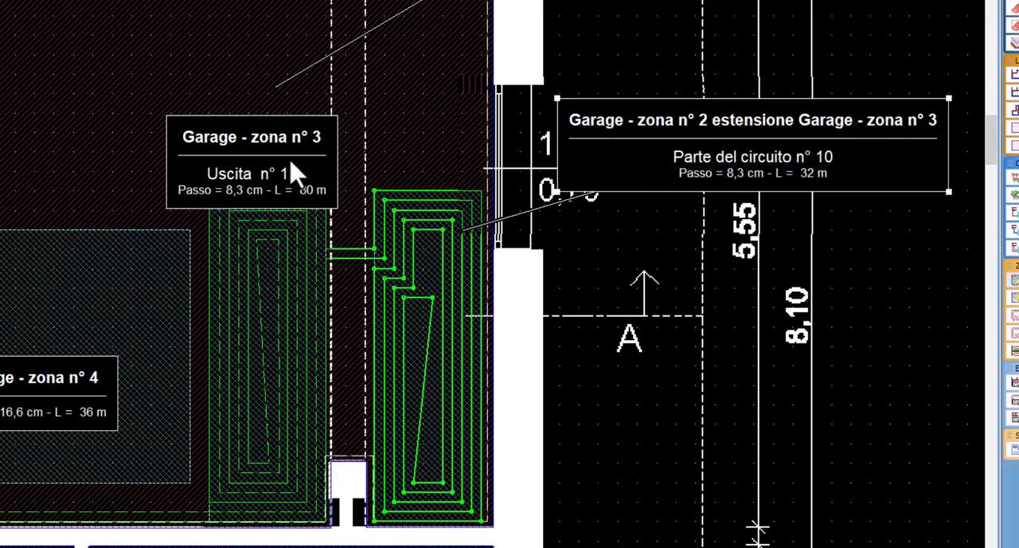
left_click_drag(291, 165, 274, 175)
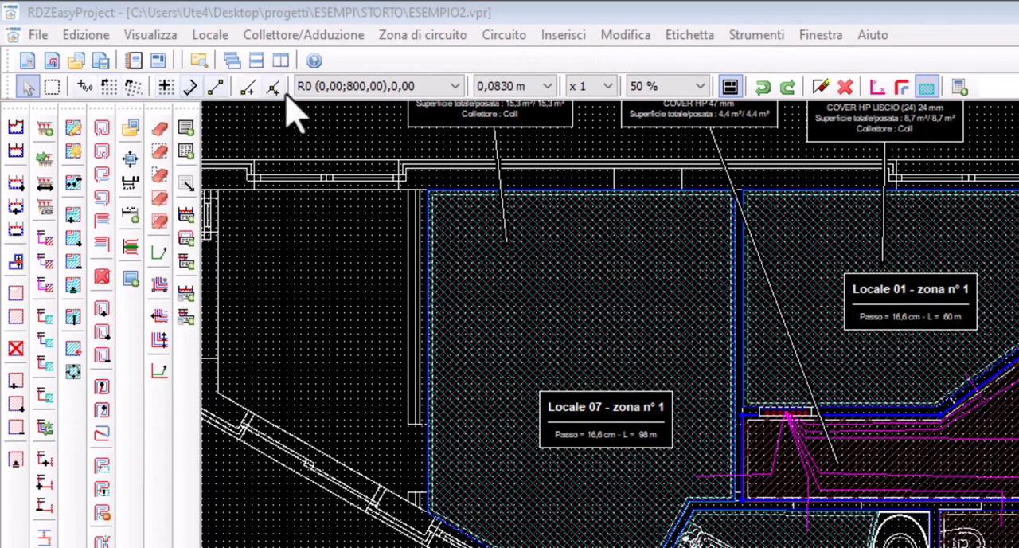
In ESEMPIO2.vpr, define a new cursor origin at the upper-left corner of Locale 07
left_click(412, 63)
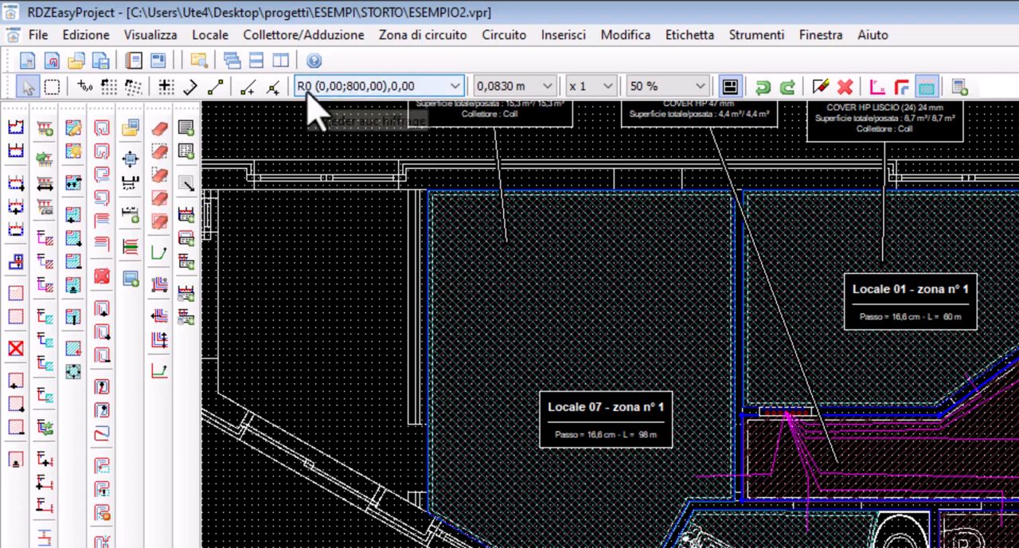
scroll(329, 256, "up", 1)
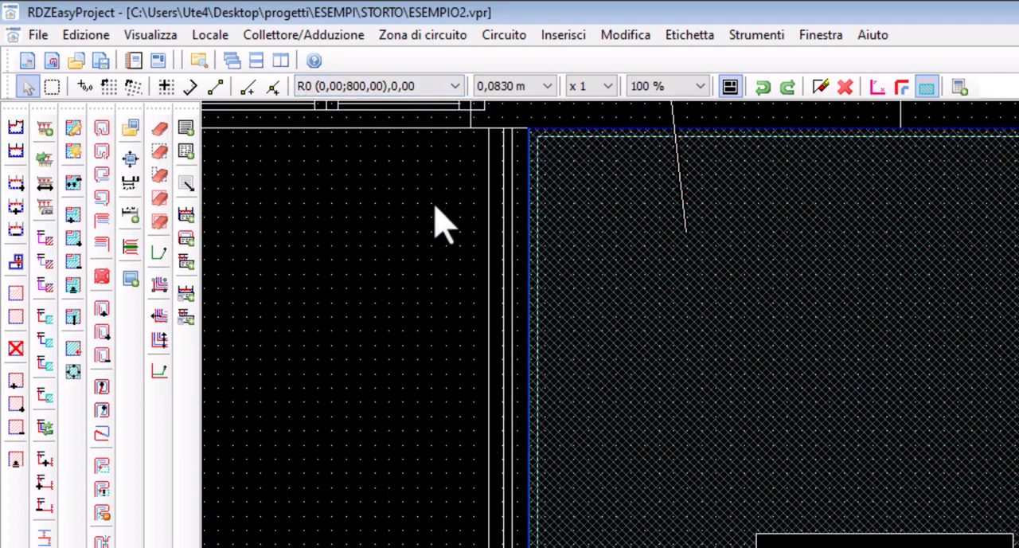
scroll(501, 148, "up", 1)
middle_click_drag(583, 141, 539, 292)
scroll(518, 278, "up", 1)
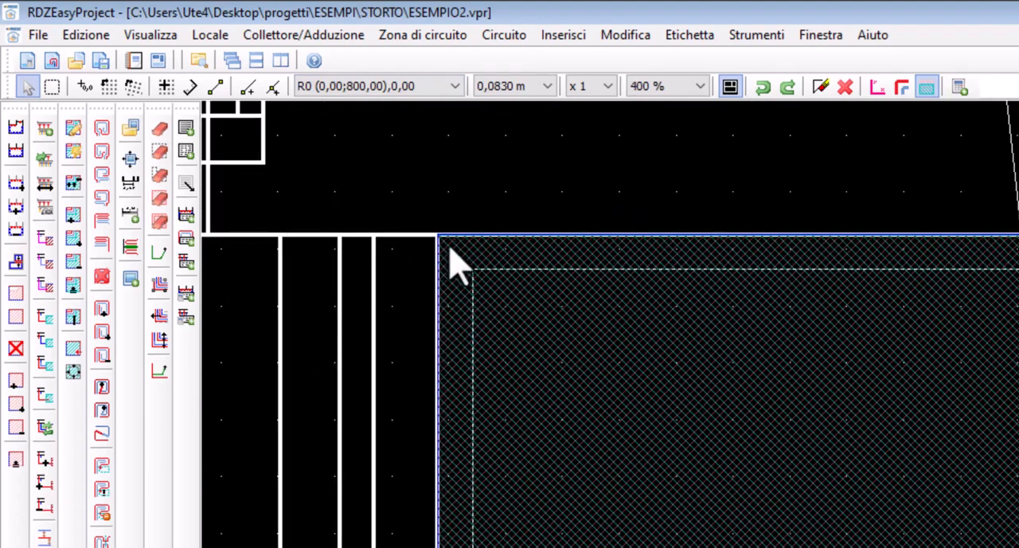
left_click(86, 86)
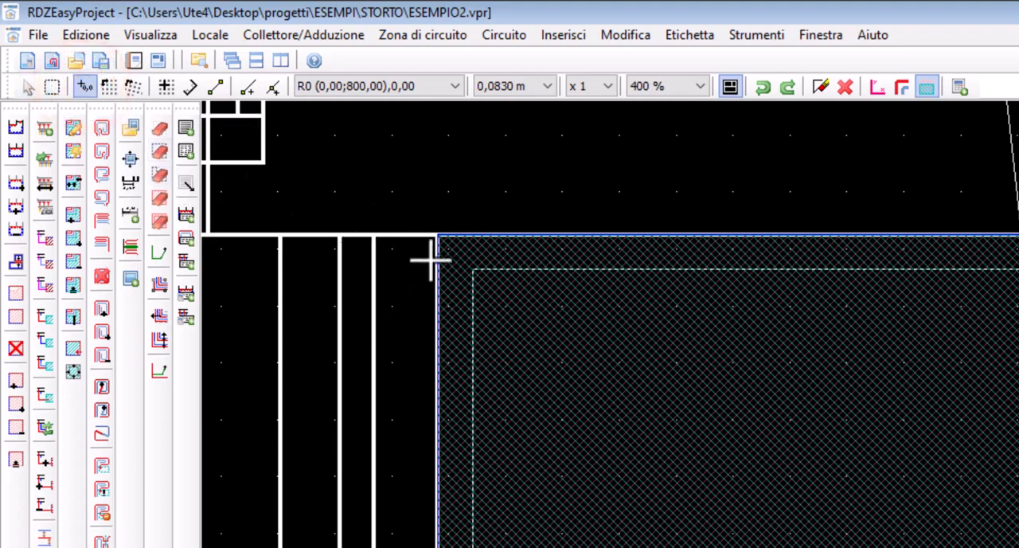
left_click(437, 236)
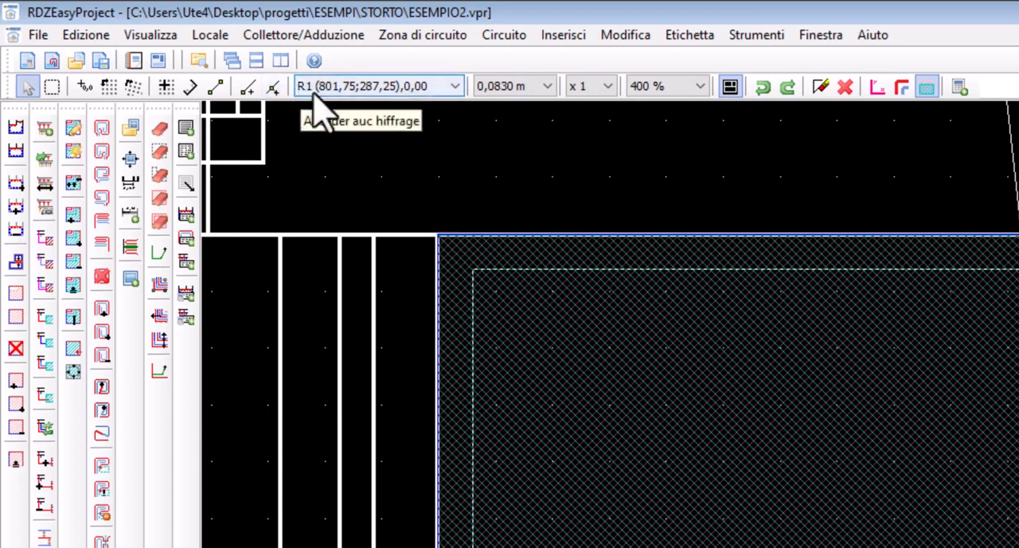
Switch the active cursor origin between R0 and R1, finishing with R0 (0,00;800,00),0,00
left_click(406, 88)
left_click(386, 101)
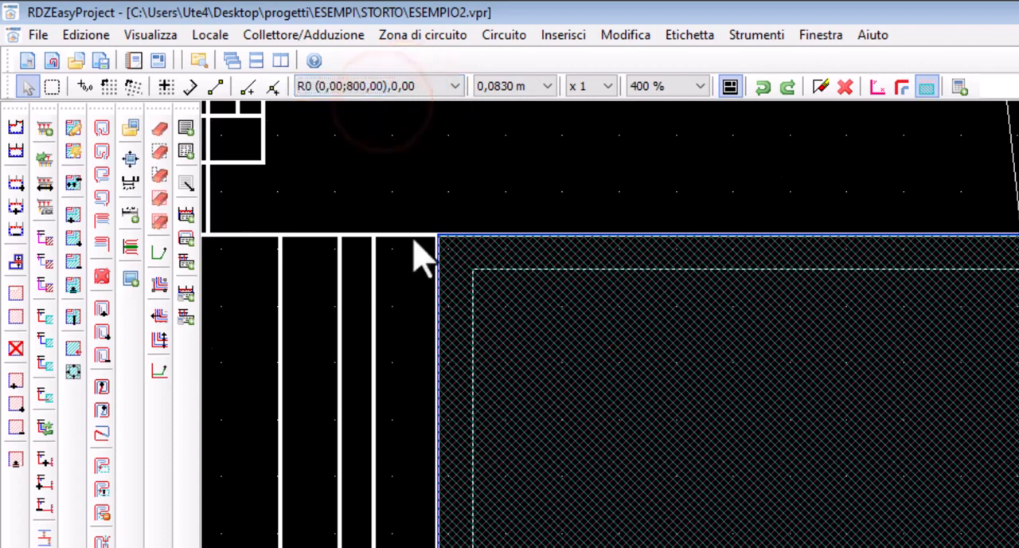
left_click(439, 88)
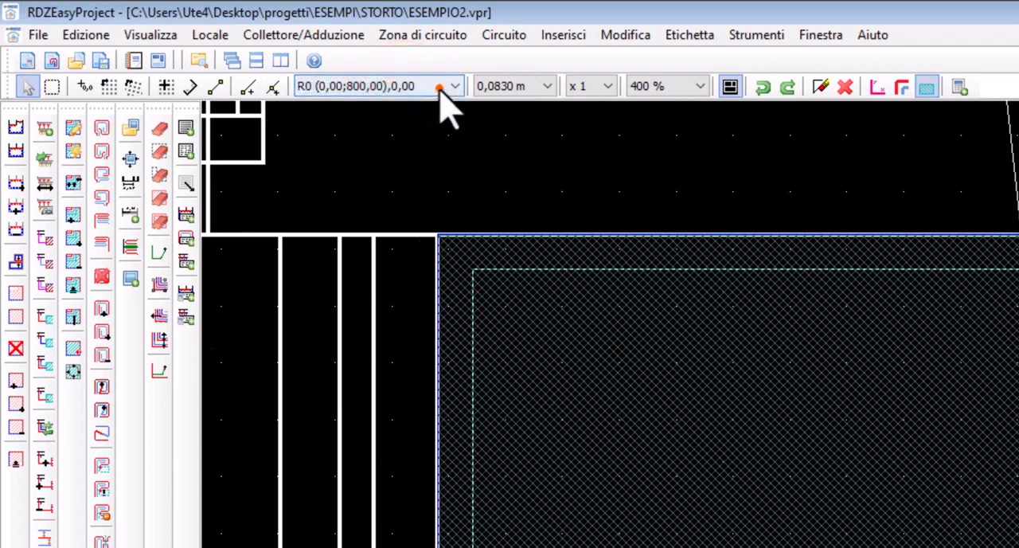
left_click(420, 119)
left_click(442, 89)
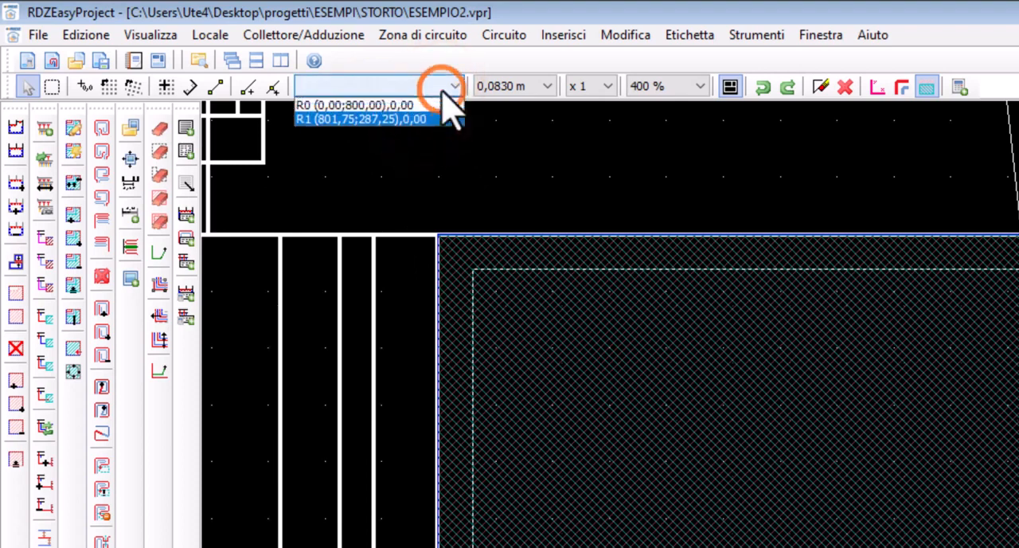
left_click(418, 104)
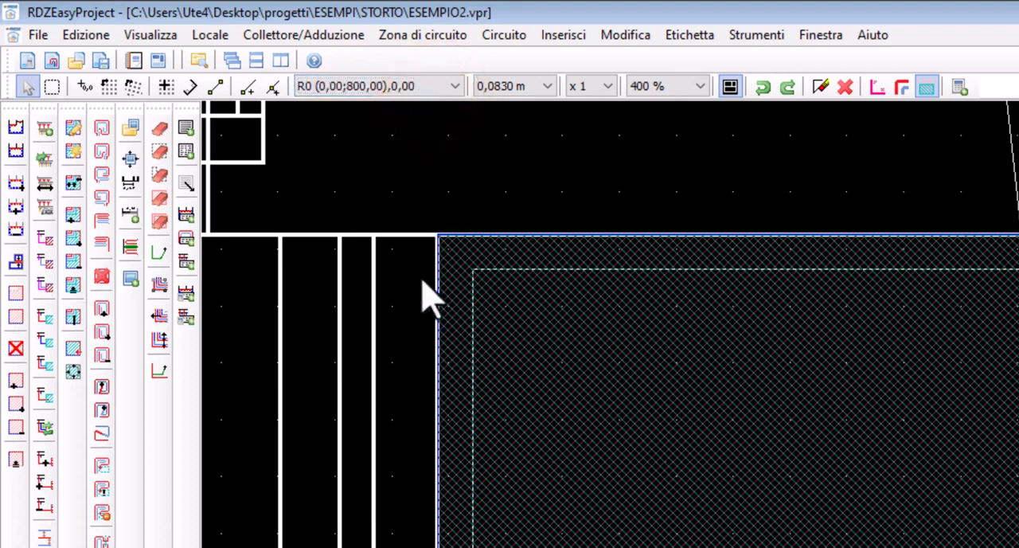
Define a new cursor origin aligned with the slanted Locale 01 wall, picking the wall's two end corners
scroll(423, 288, "down", 4)
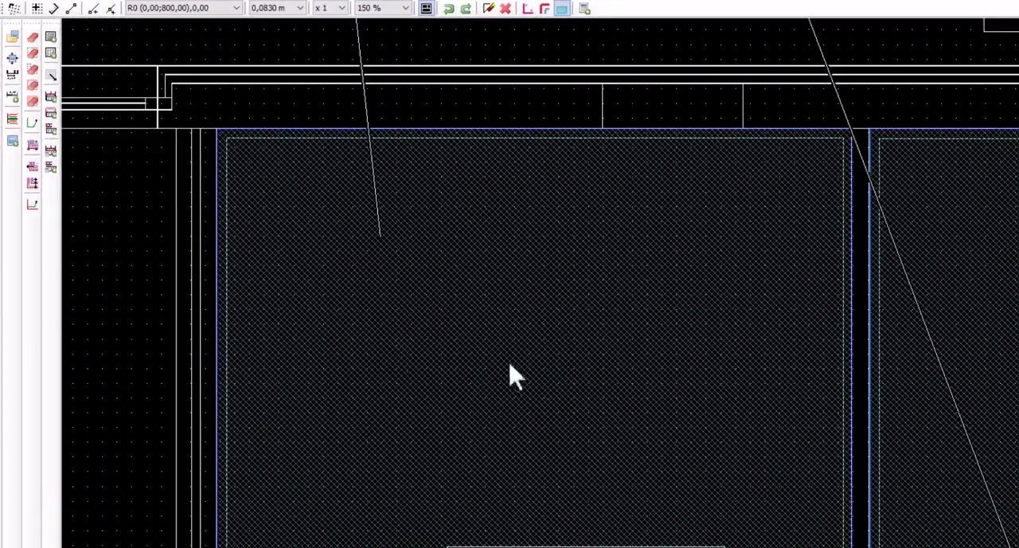
middle_click_drag(704, 426, 261, 193)
middle_click_drag(812, 249, 538, 275)
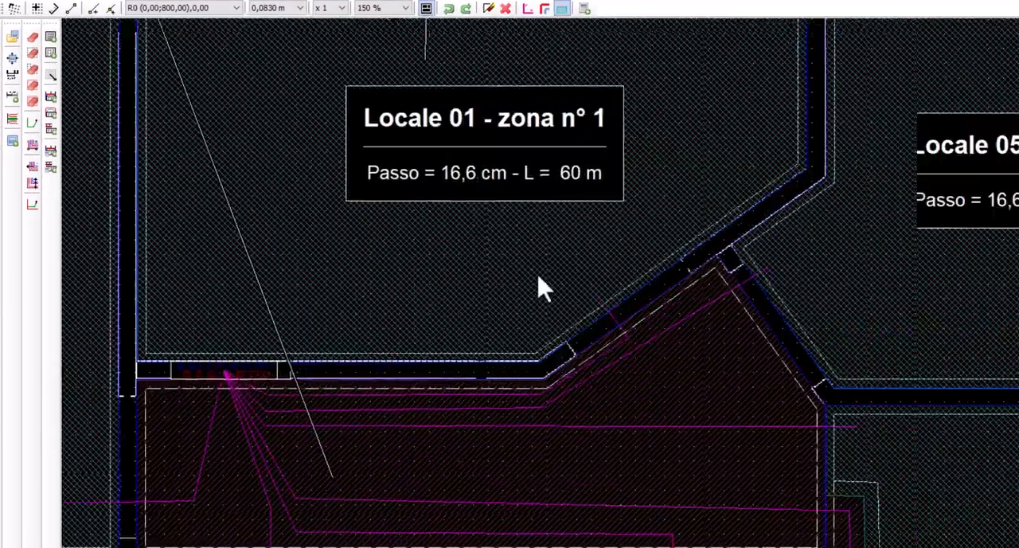
scroll(539, 275, "down", 1)
scroll(603, 280, "up", 2)
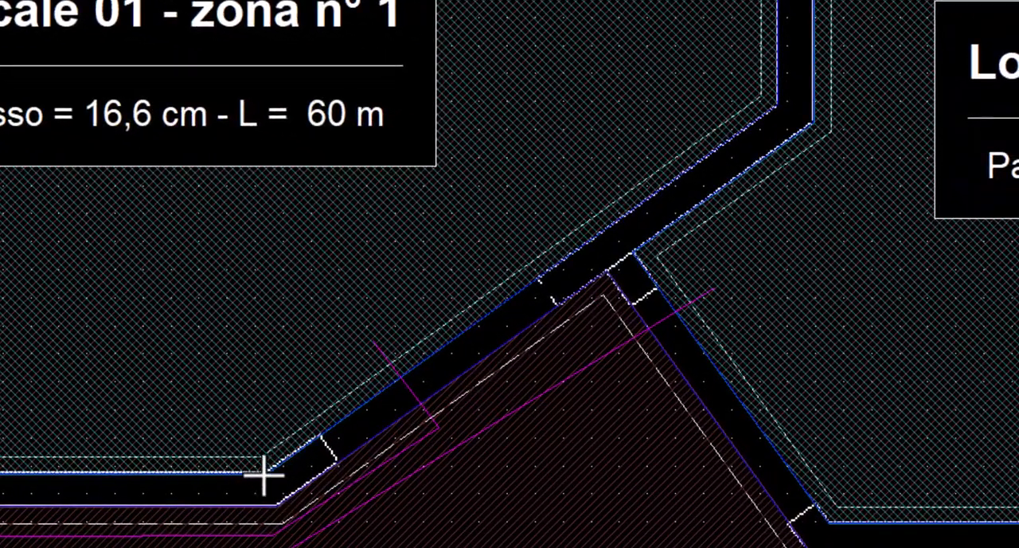
left_click(264, 474)
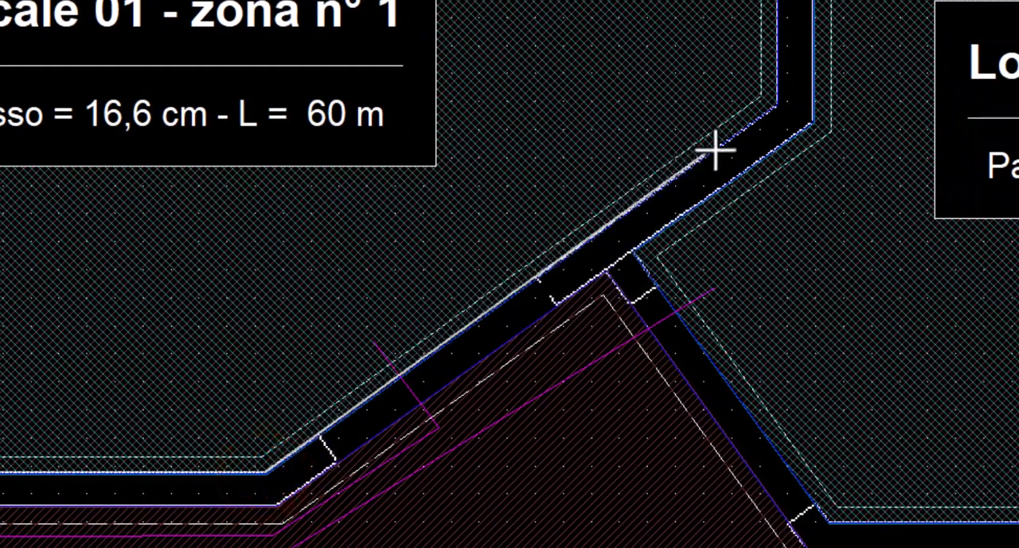
left_click(772, 113)
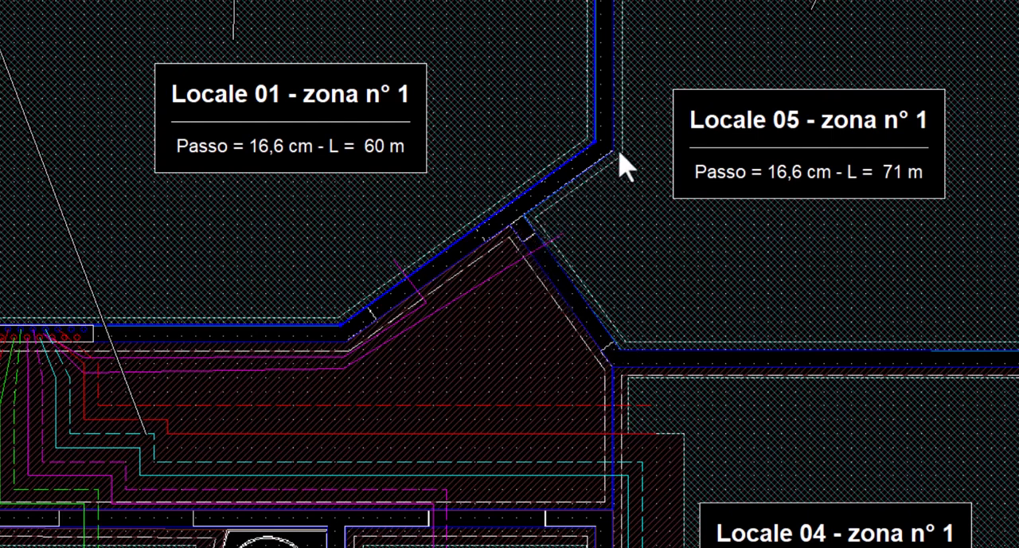
Activate cursor origin R2 (0,00;800,00),0,95 and pull the Locale 05 and Locale 01 zone outlines inward from the walls
left_click(635, 222)
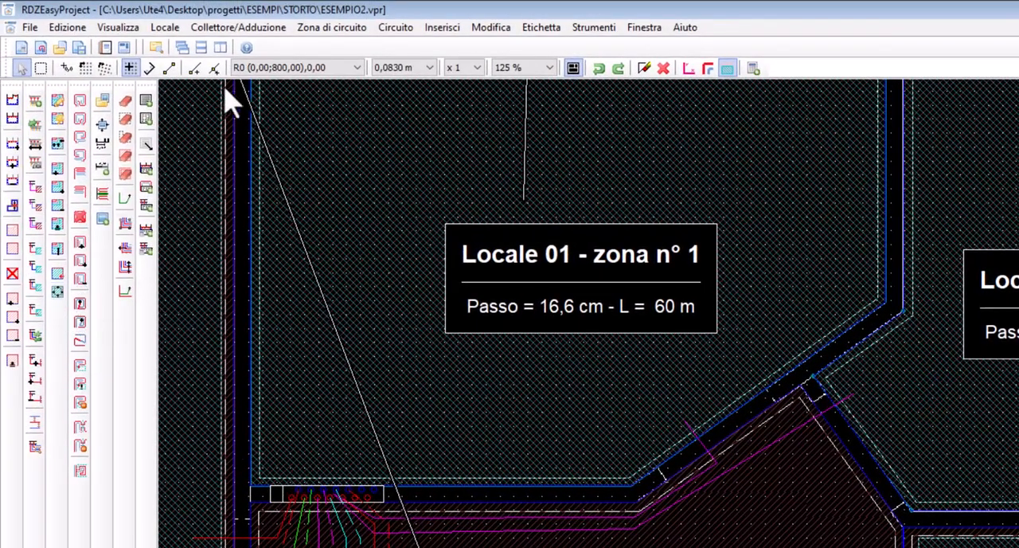
left_click(258, 68)
left_click(254, 105)
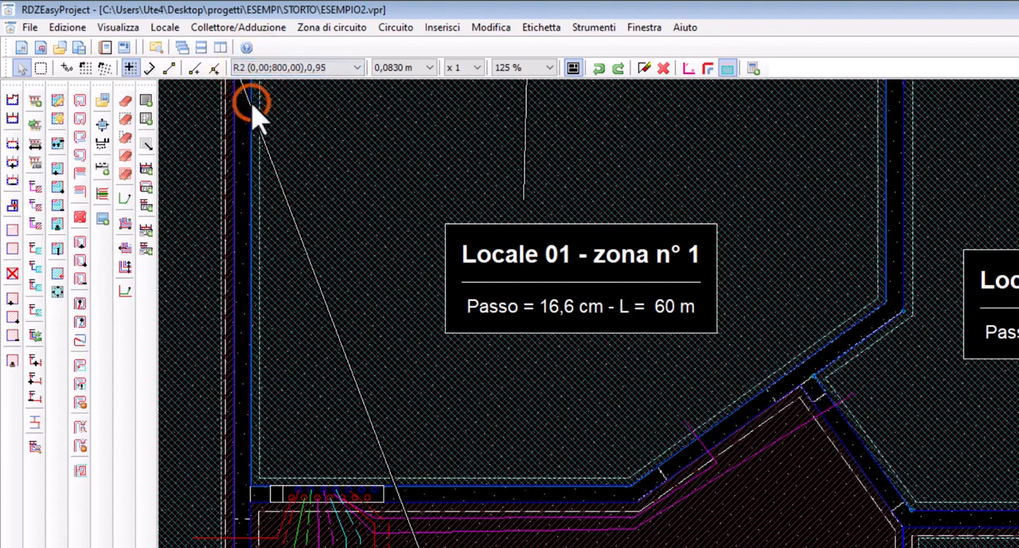
left_click(878, 371)
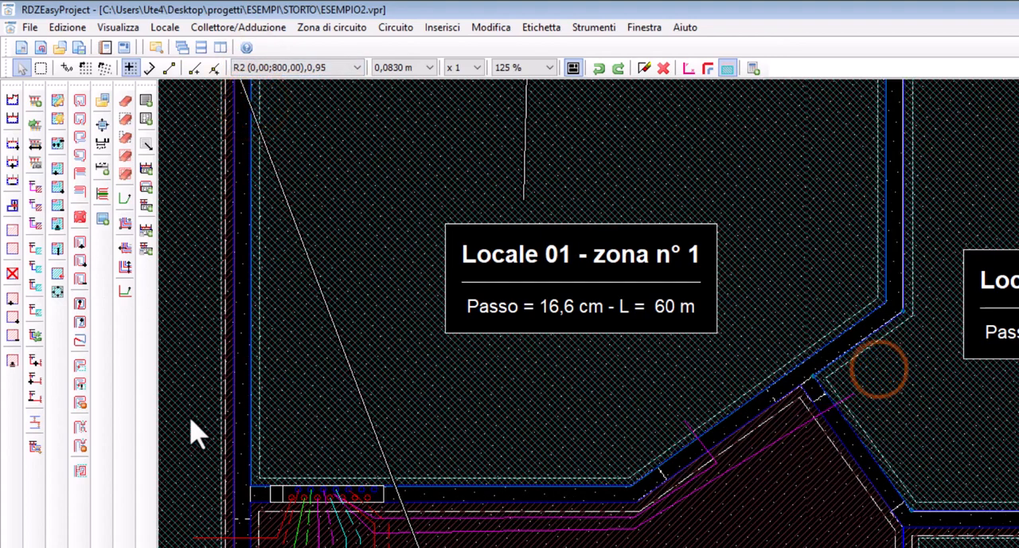
left_click(58, 290)
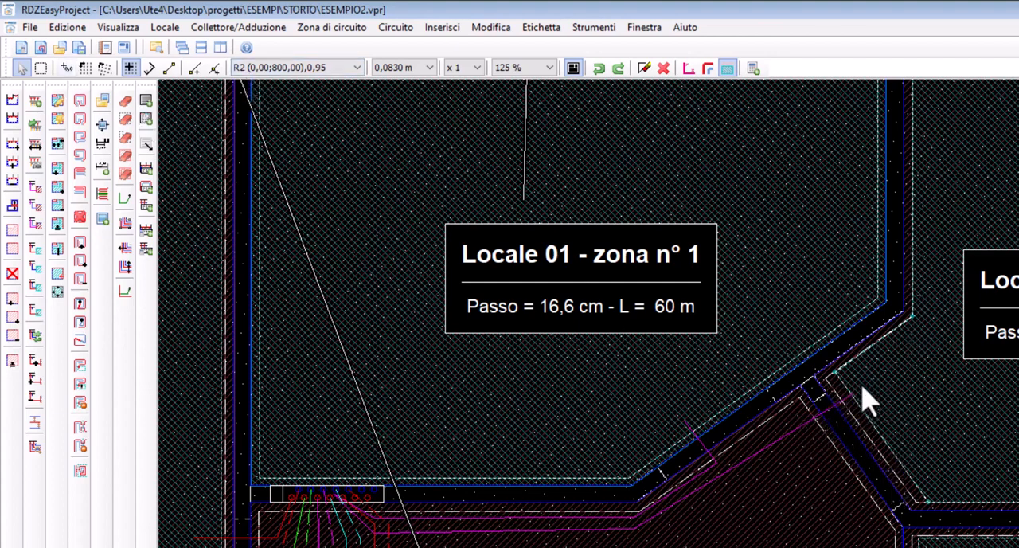
left_click(750, 382)
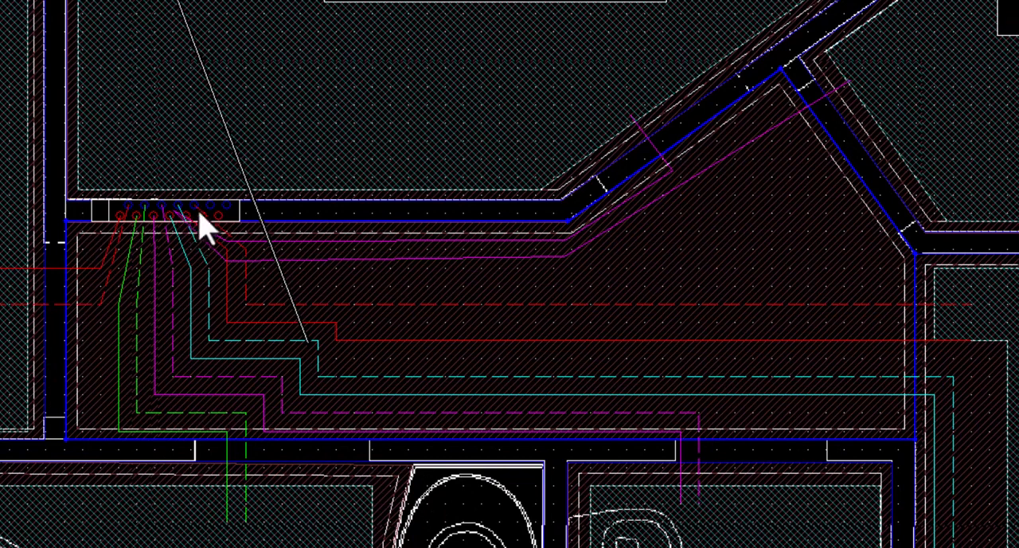
Trace supply and return (Andata + Ritorno) from collector outlet Uscita n° 6 horizontally through the corridor, with Ritorno sinistra
right_click(208, 213)
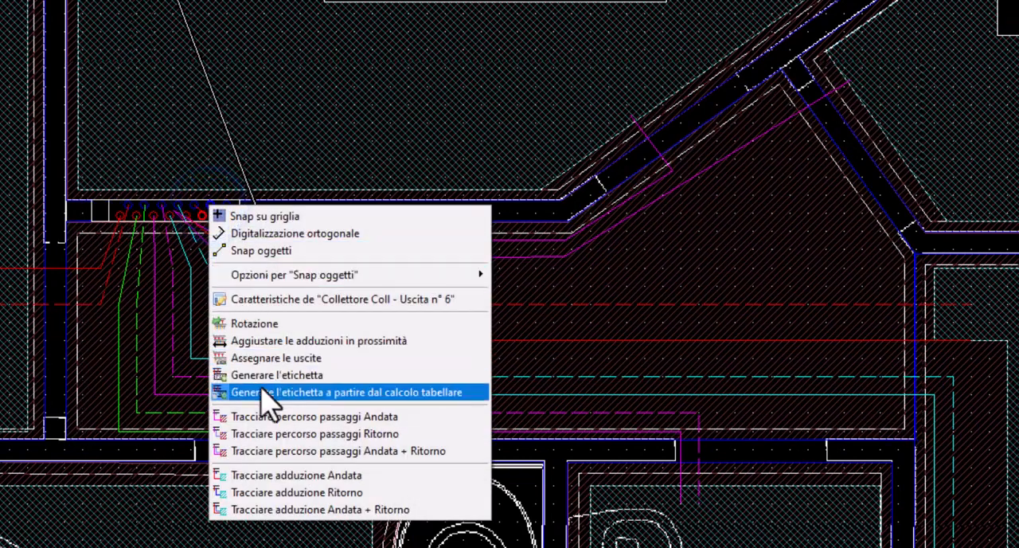
left_click(286, 510)
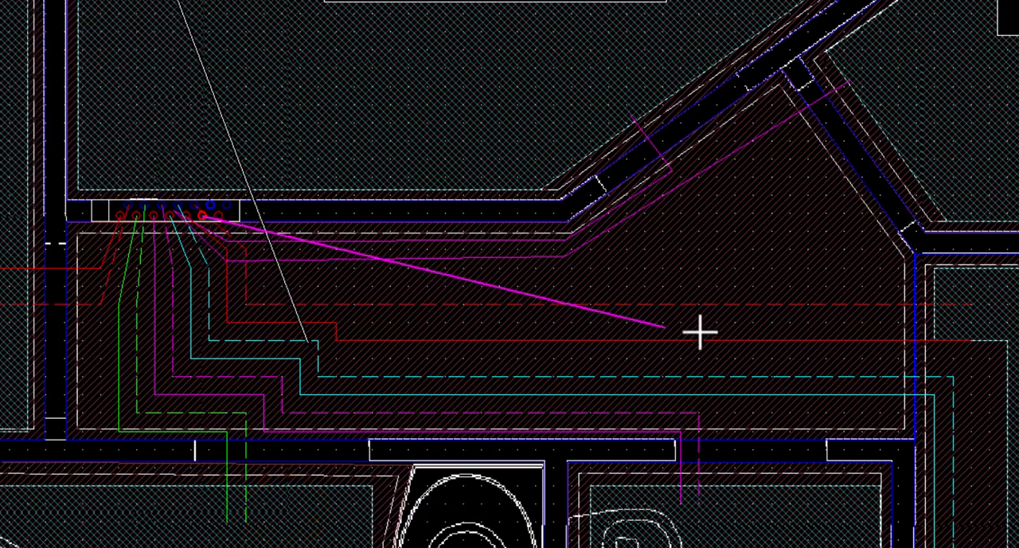
left_click(279, 290)
right_click(296, 296)
left_click(336, 403)
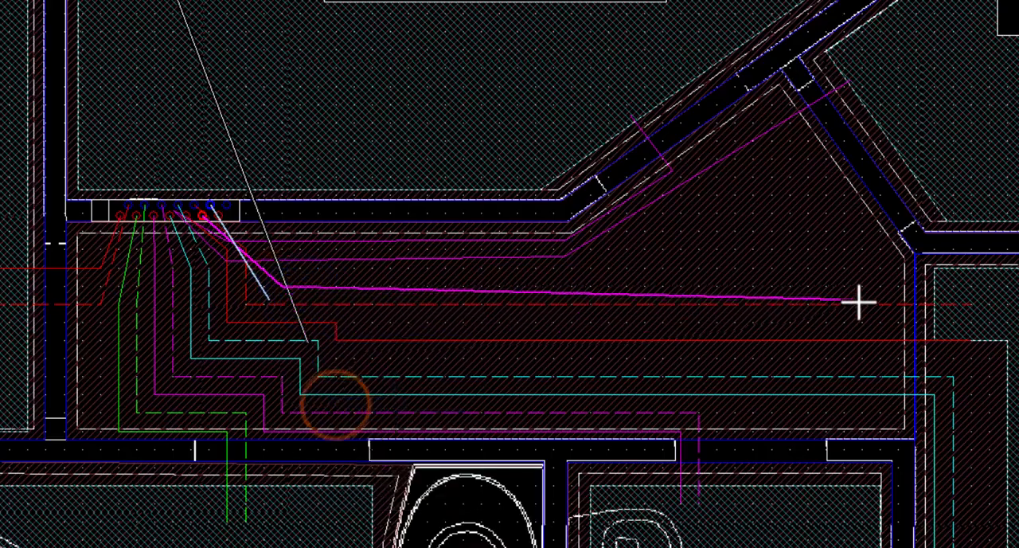
left_click(806, 290)
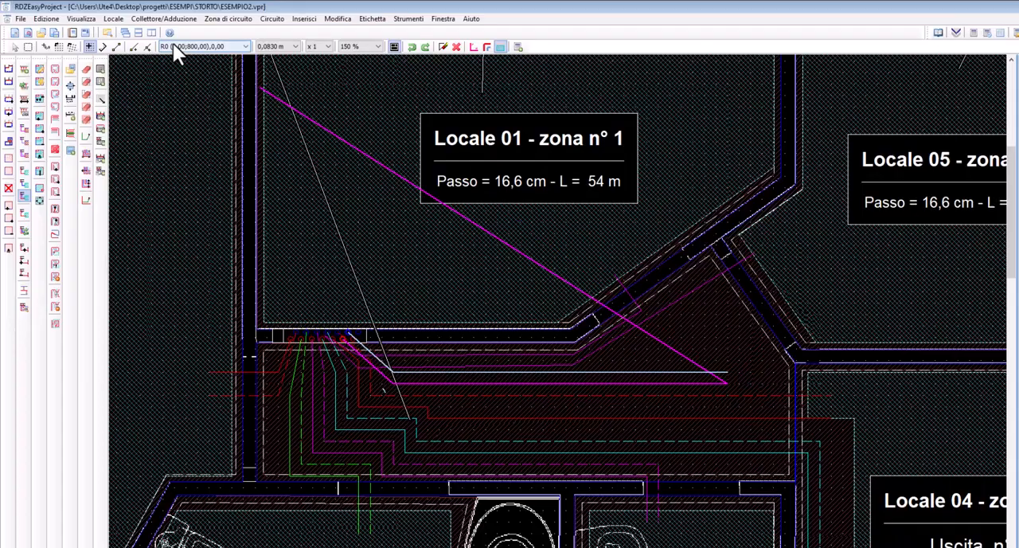
Activate cursor origin R2, set the pipe spacing to Passo = 16,6 cm and finish the Uscita n° 6 run diagonally inside Locale 05
left_click(154, 22)
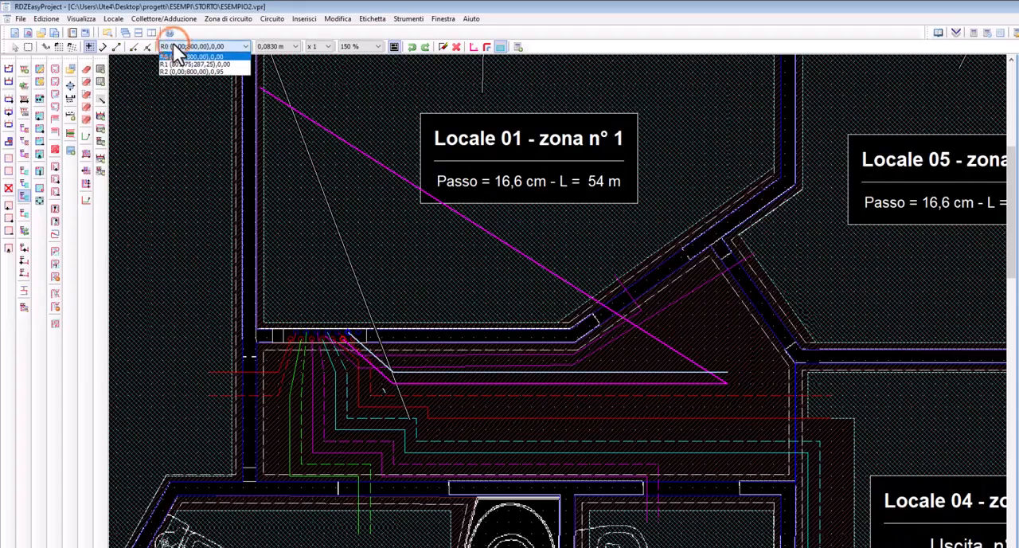
left_click(166, 69)
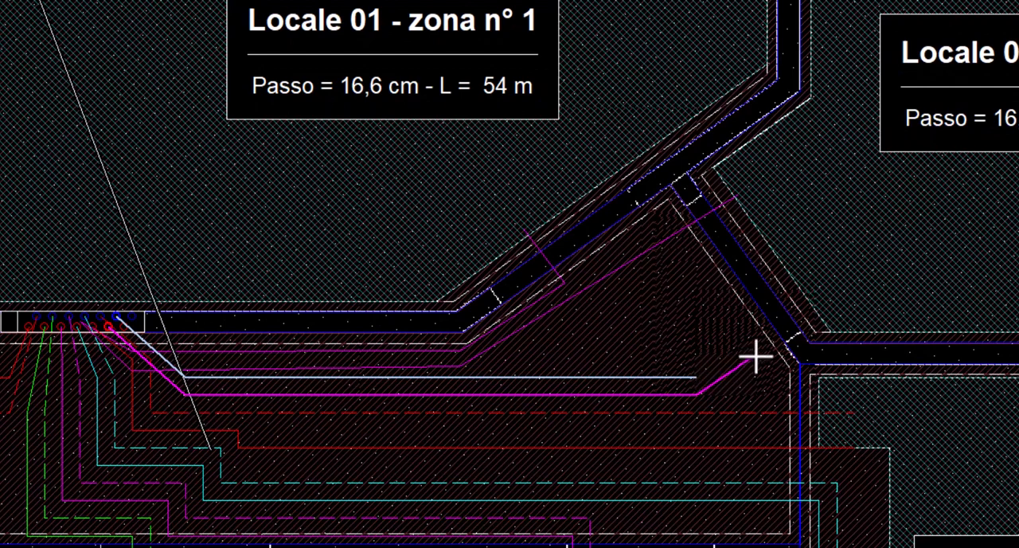
right_click(753, 359)
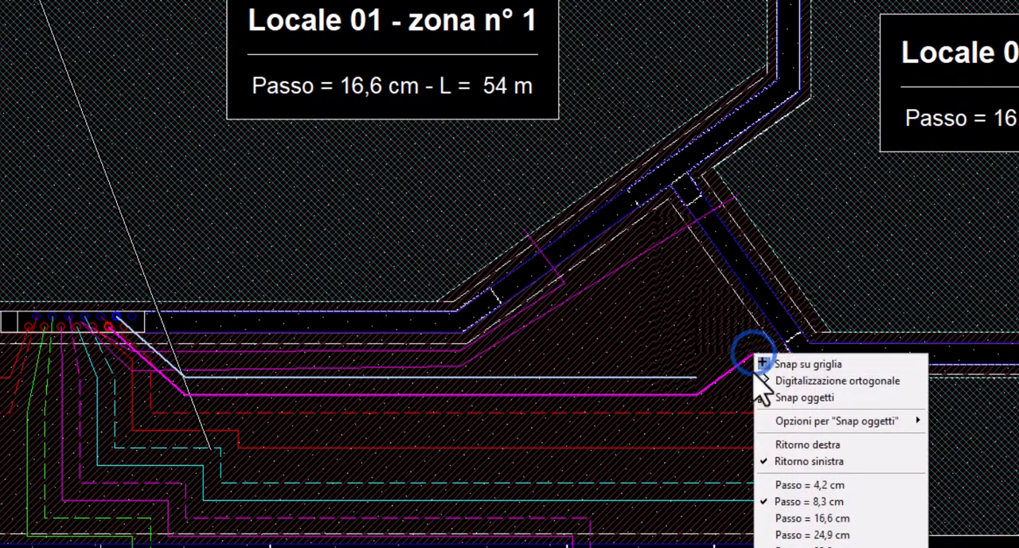
left_click(785, 518)
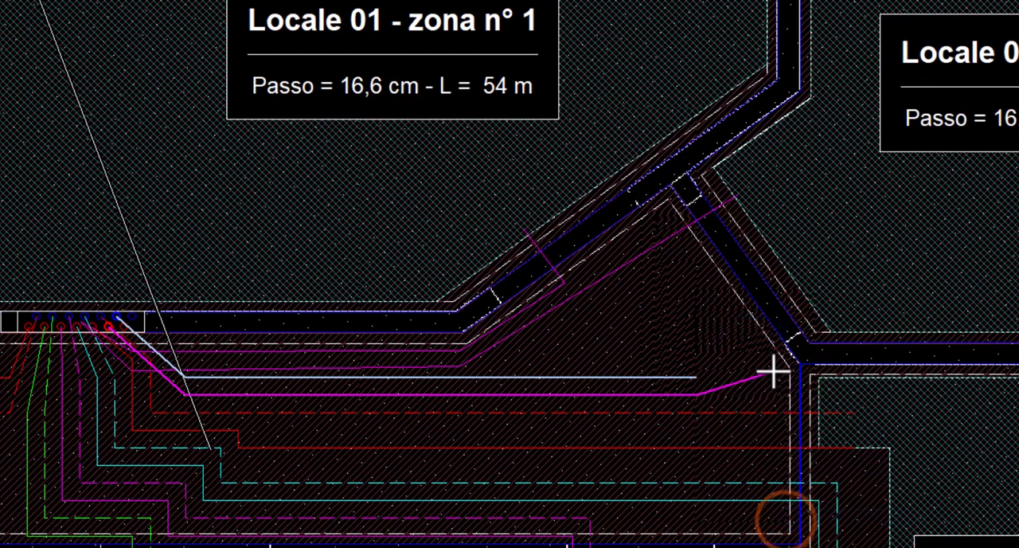
left_click(852, 285)
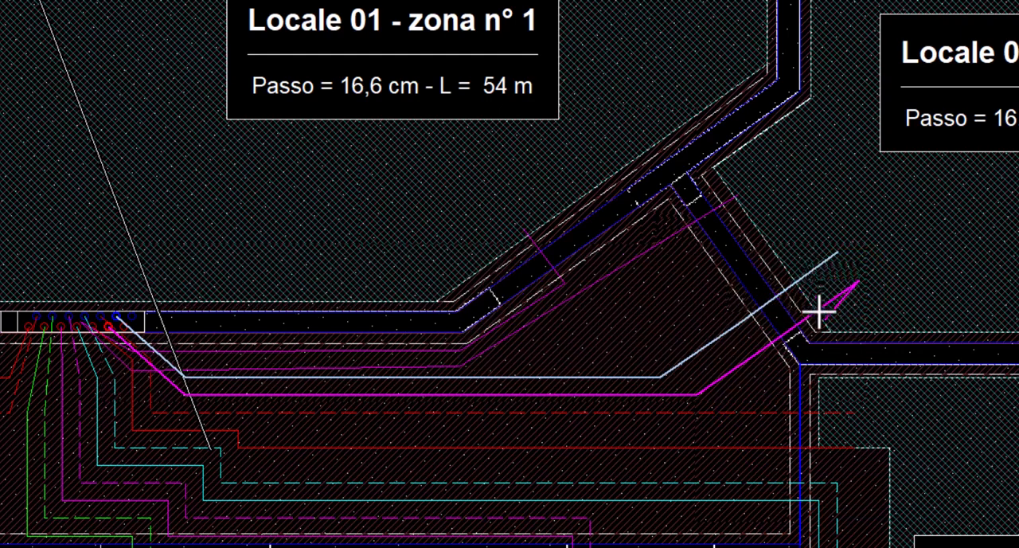
key("Return")
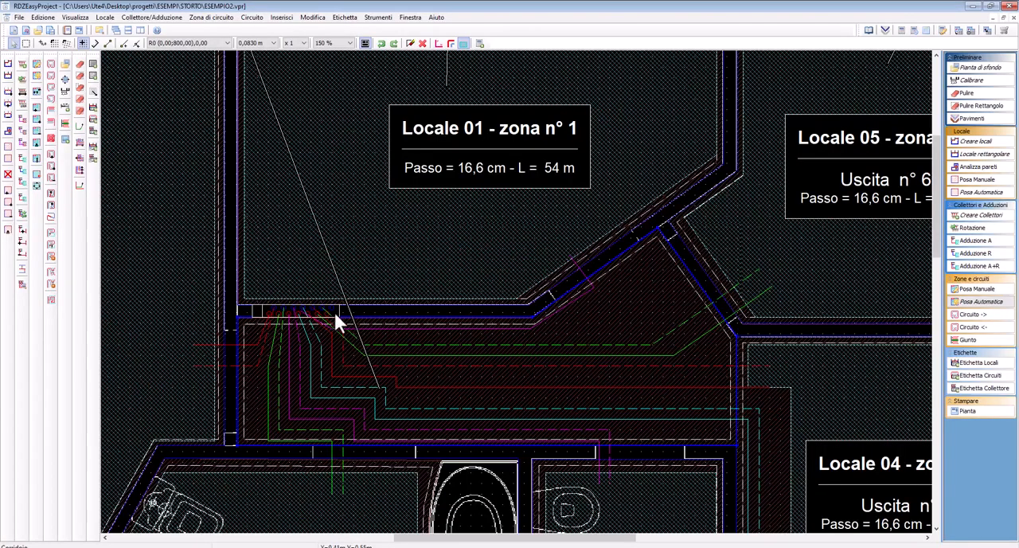
Start tracing supply and return (Andata + Ritorno) from collector outlet Uscita n° 7, with Ritorno sinistra
right_click(329, 308)
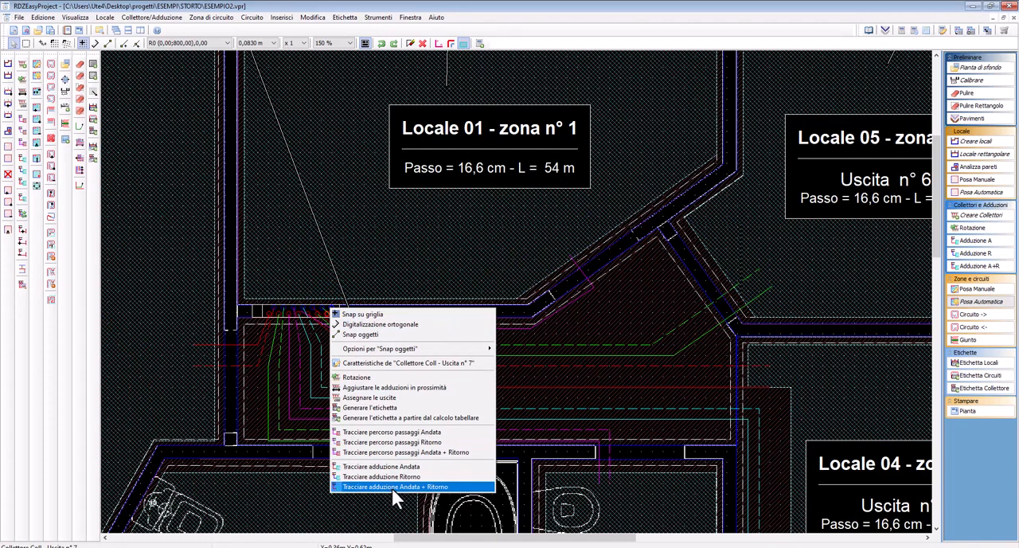
left_click(395, 485)
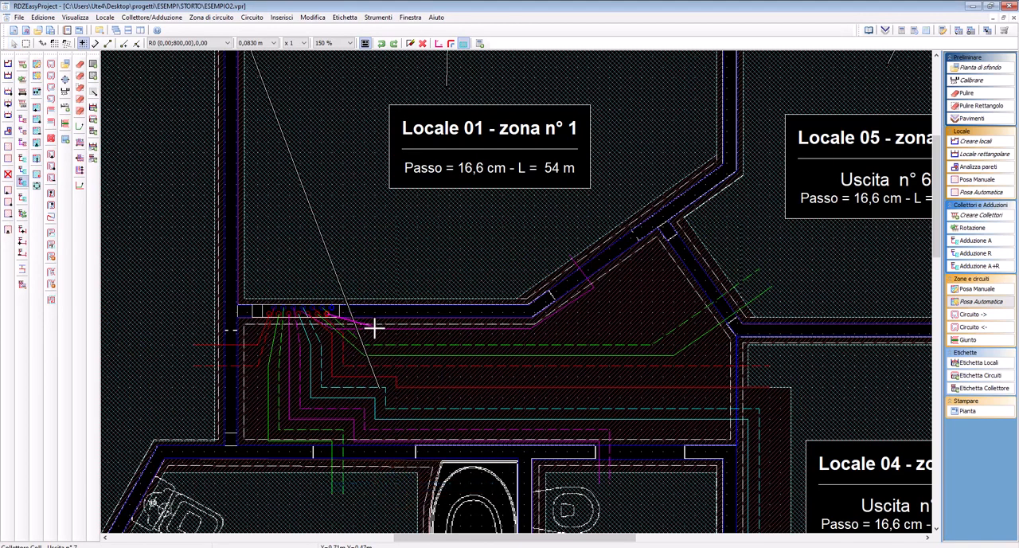
right_click(373, 325)
left_click(418, 390)
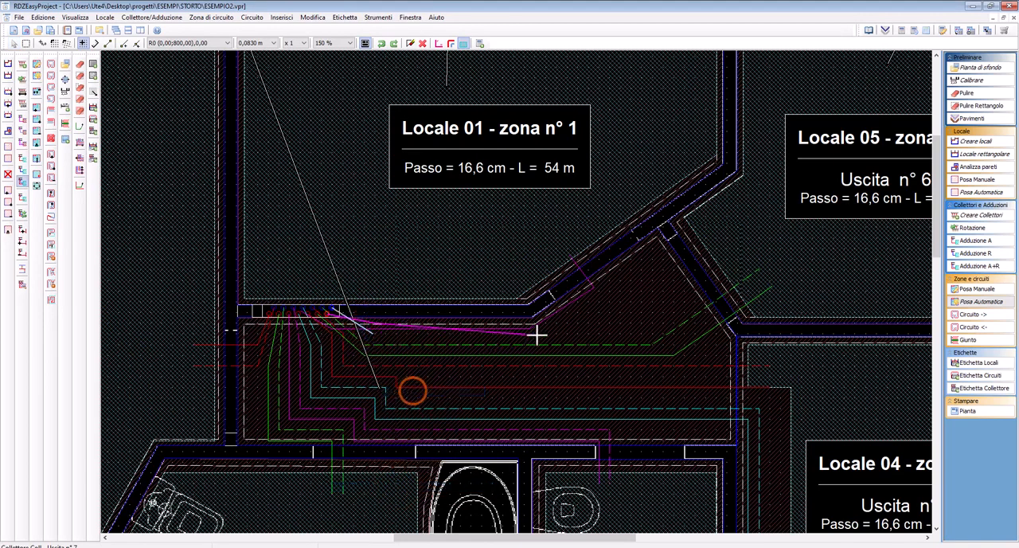
left_click(545, 322)
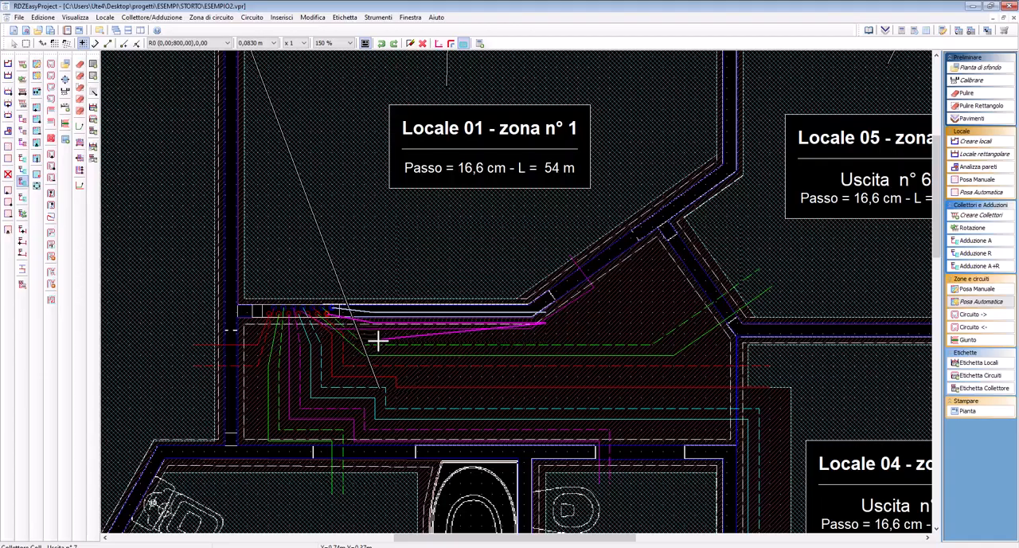
key("BackSpace")
key("BackSpace")
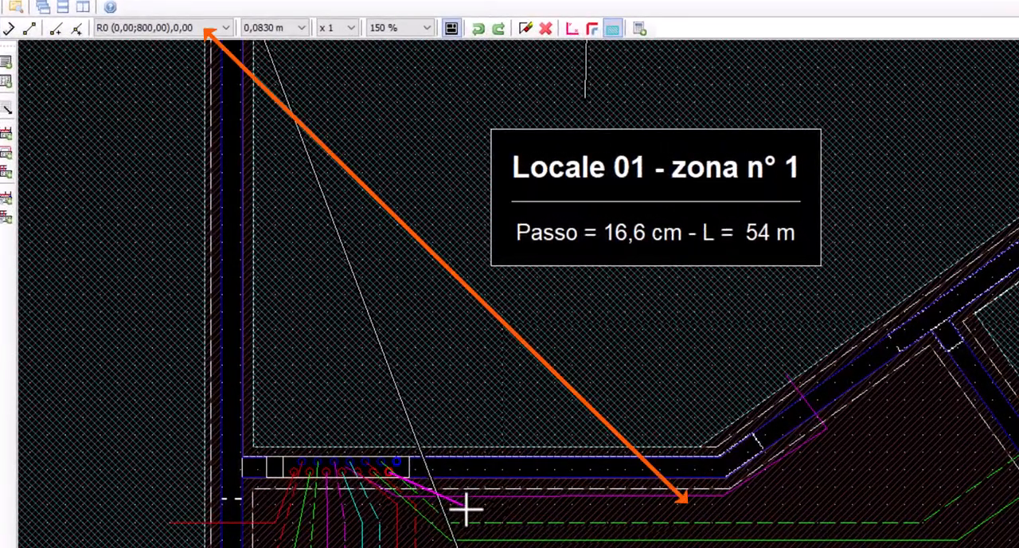
Run the Uscita n° 7 pipes horizontally along the corridor wall, then parallel to the slanted wall using cursor origin R2 (0,00;800,00),0,95
left_click(466, 510)
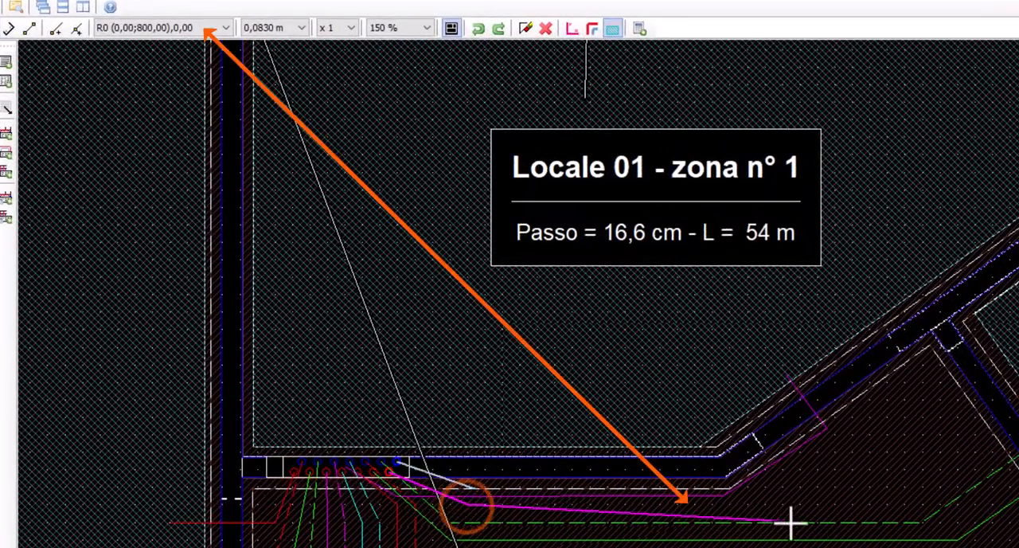
left_click(767, 506)
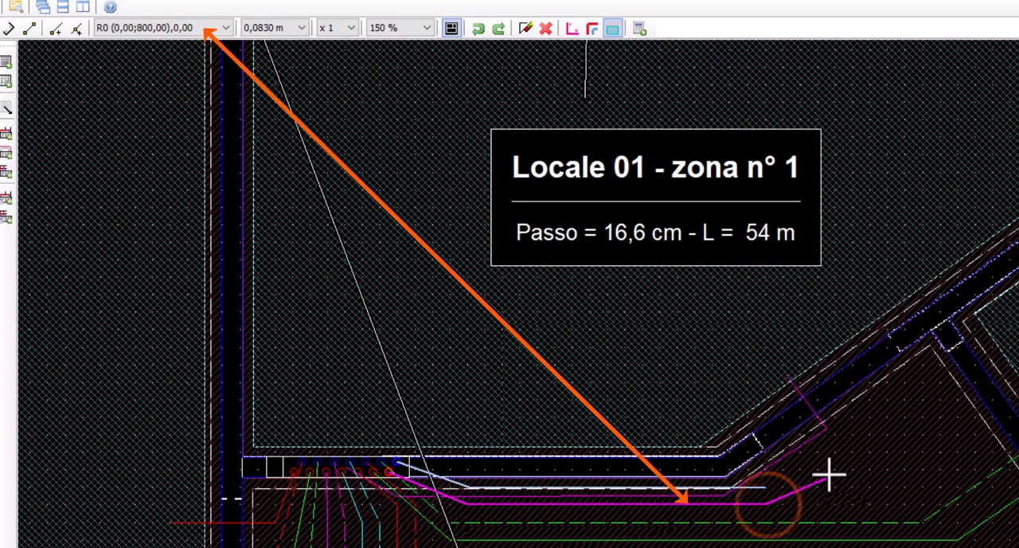
left_click(142, 28)
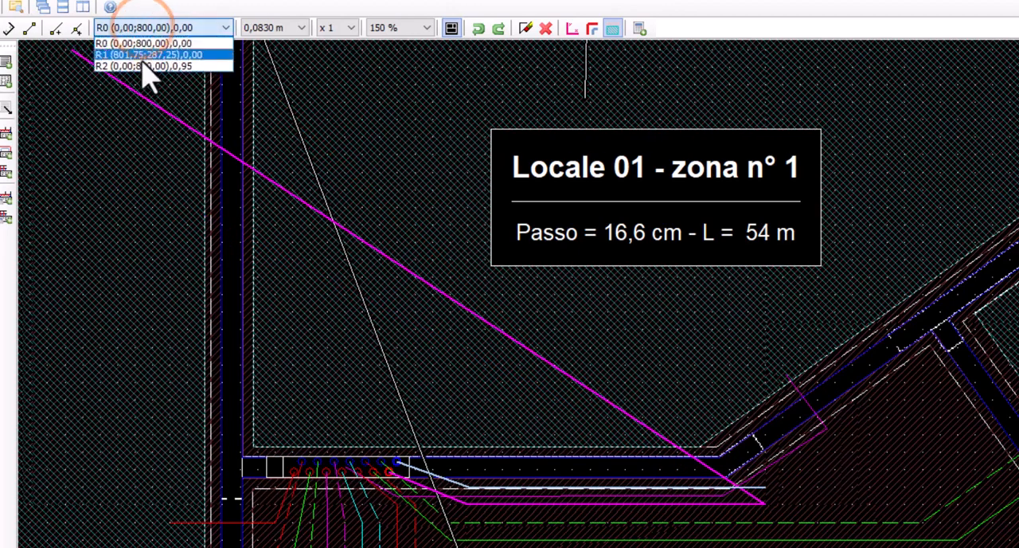
left_click(141, 63)
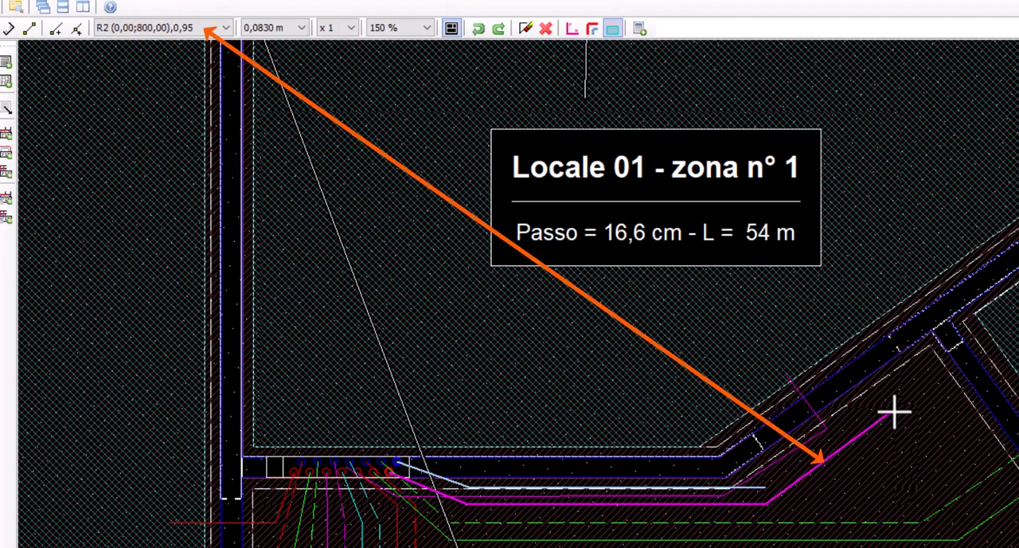
left_click(894, 412)
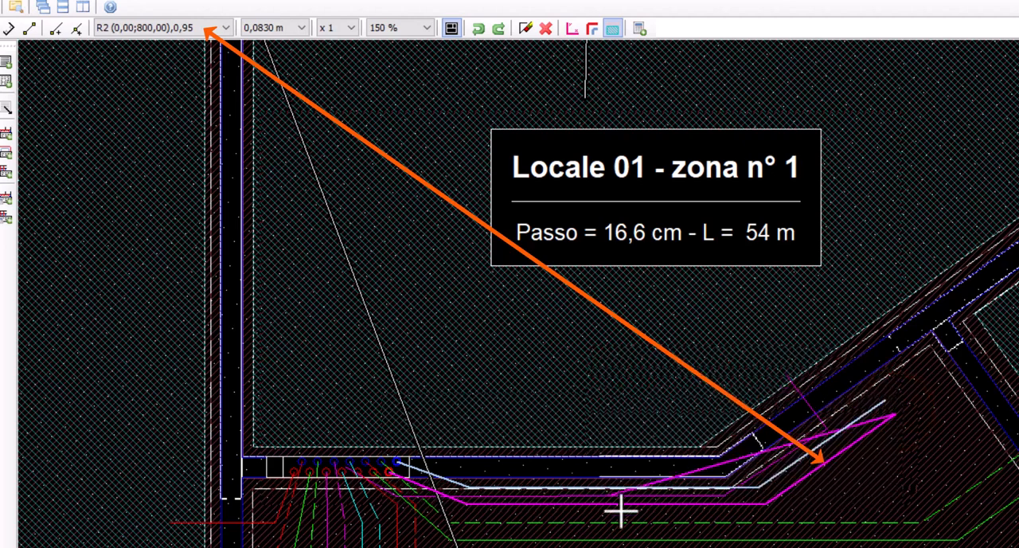
Set the pipe spacing to Passo = 16,6 cm and finish the Uscita n° 7 run across the slanted wall inside Locale 01
right_click(814, 312)
left_click(848, 480)
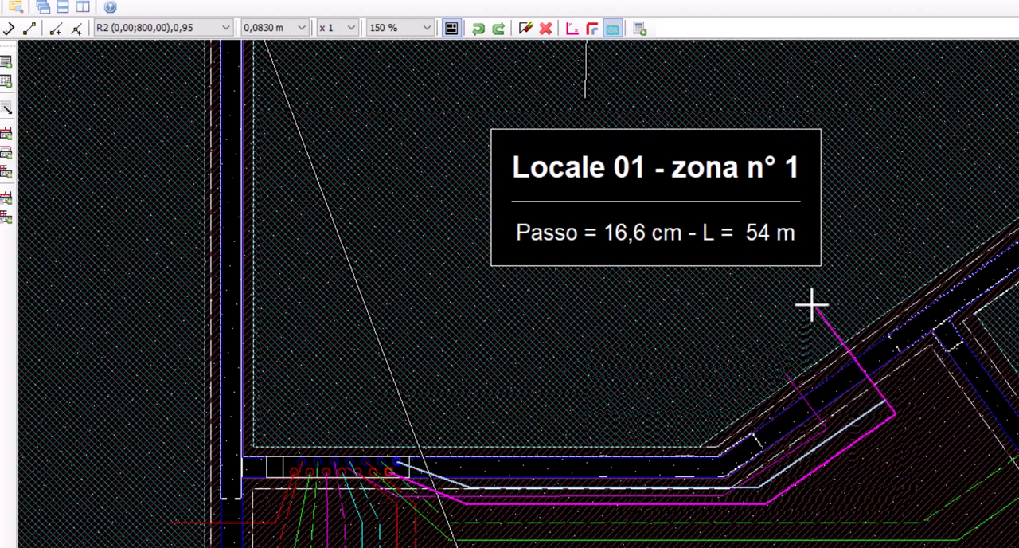
left_click(811, 301)
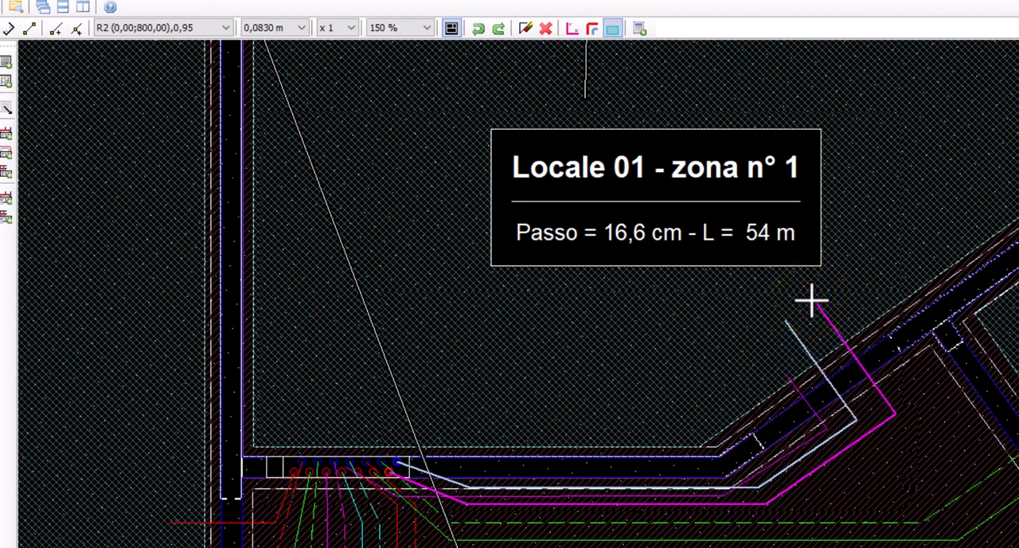
left_click(811, 300)
Generate a counterclockwise spiral circuit (Spirale in senso antiorario) in the Locale 01 zone
scroll(812, 309, "down", 1)
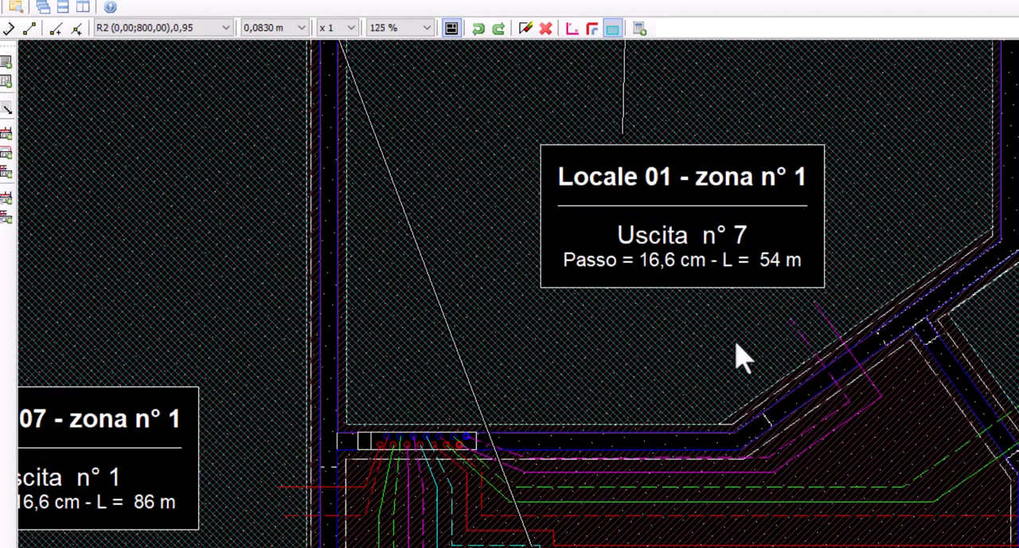
mouse_move(808, 269)
middle_mouse_down()
mouse_move(827, 484)
mouse_move(819, 515)
middle_mouse_up()
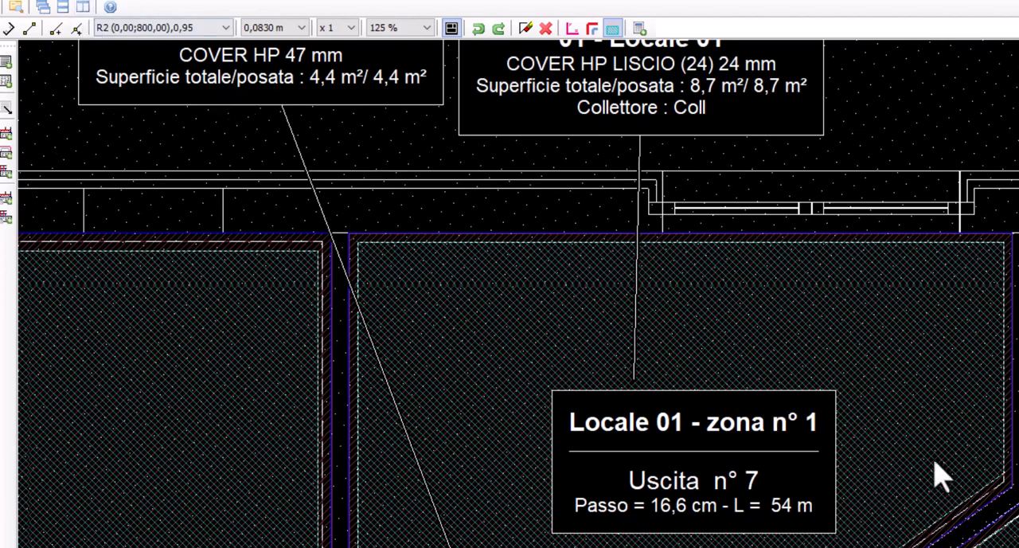
right_click(891, 468)
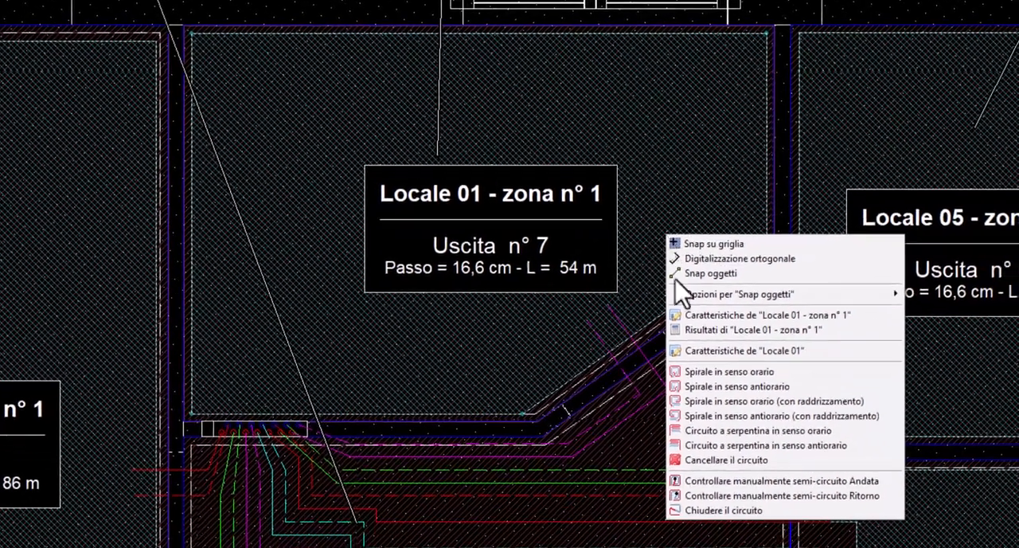
left_click(720, 387)
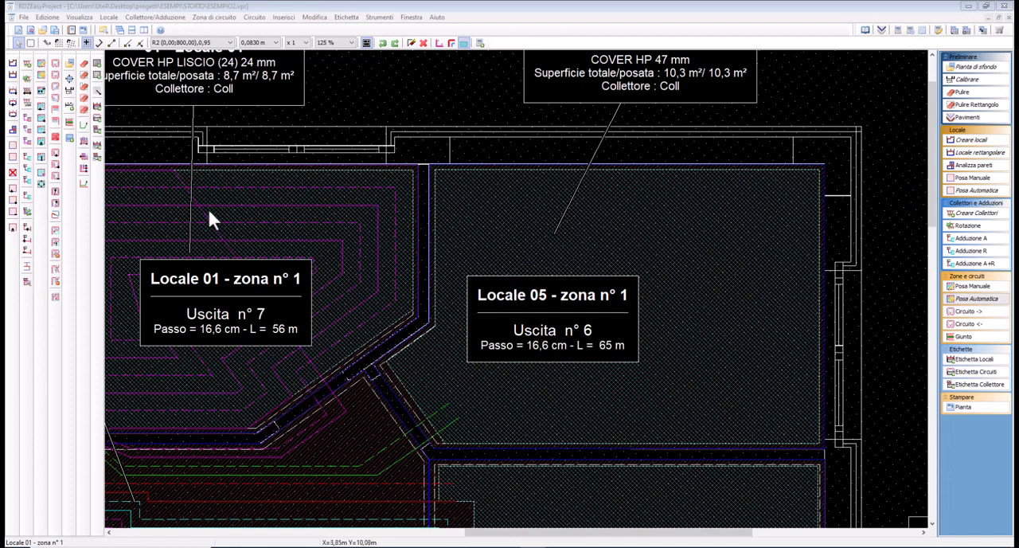
With cursor origin R0 (0,00;800,00),0,00, straighten the outer pipe of the Locale 01 circuit along the top and right walls
left_click(226, 193)
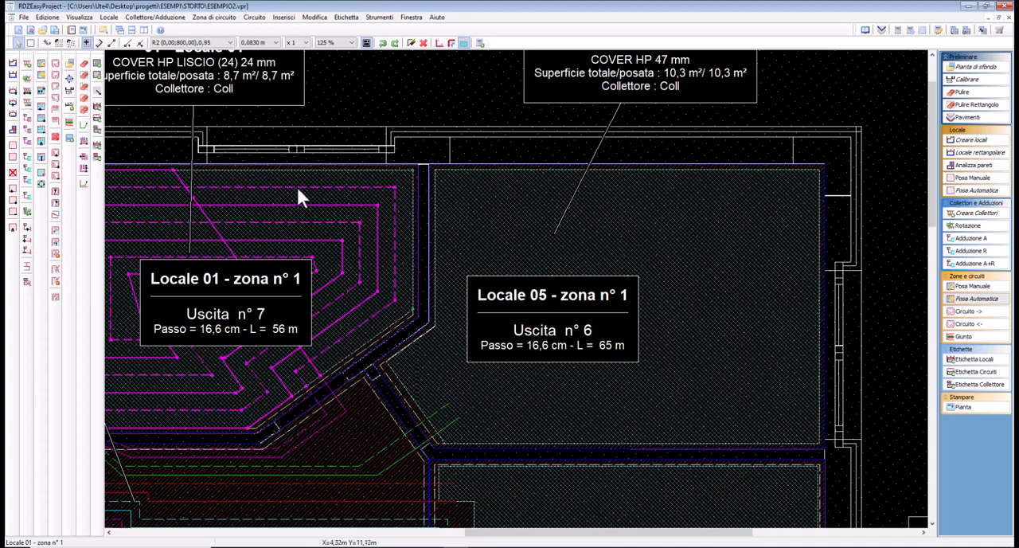
left_click(185, 42)
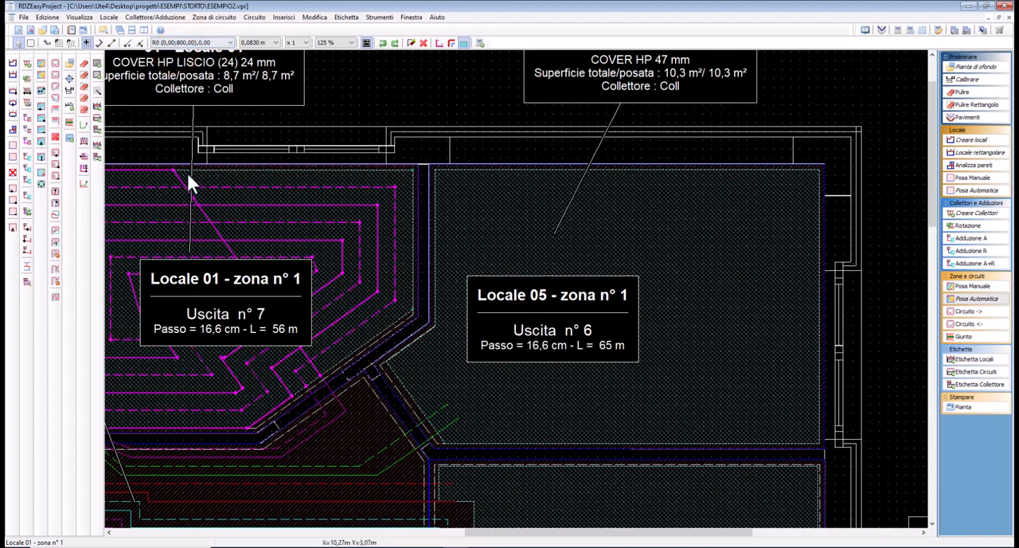
left_click(191, 197)
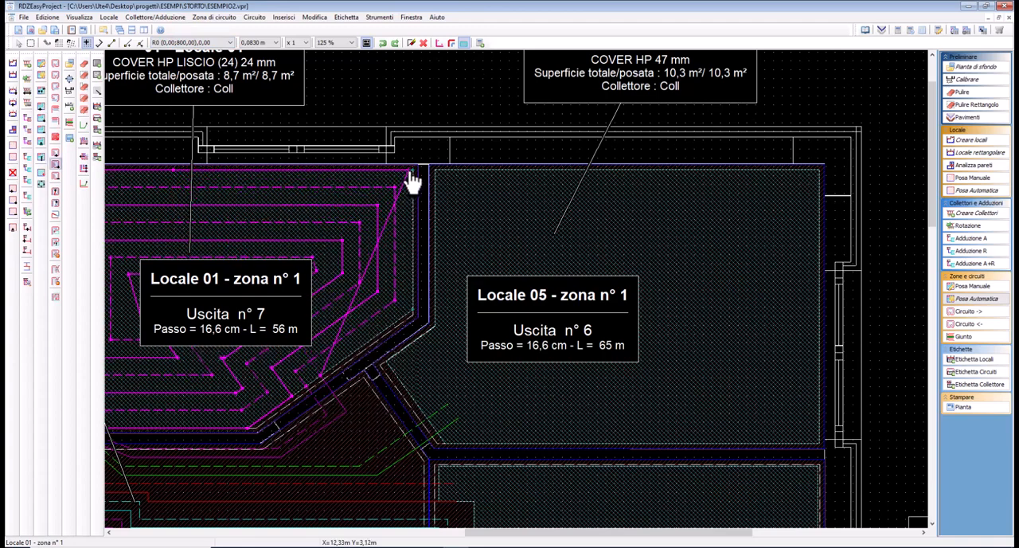
left_click(380, 242)
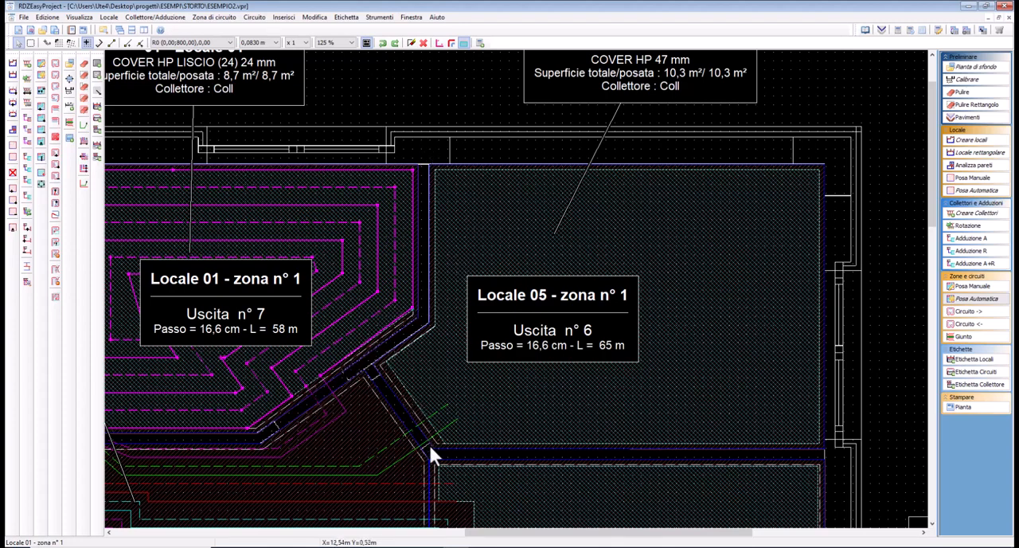
Select the Locale 05 zone, activate cursor origin R2 (0,00;800,00),0,95 and generate a counterclockwise spiral circuit (Spirale in senso antiorario) there
left_click(452, 352)
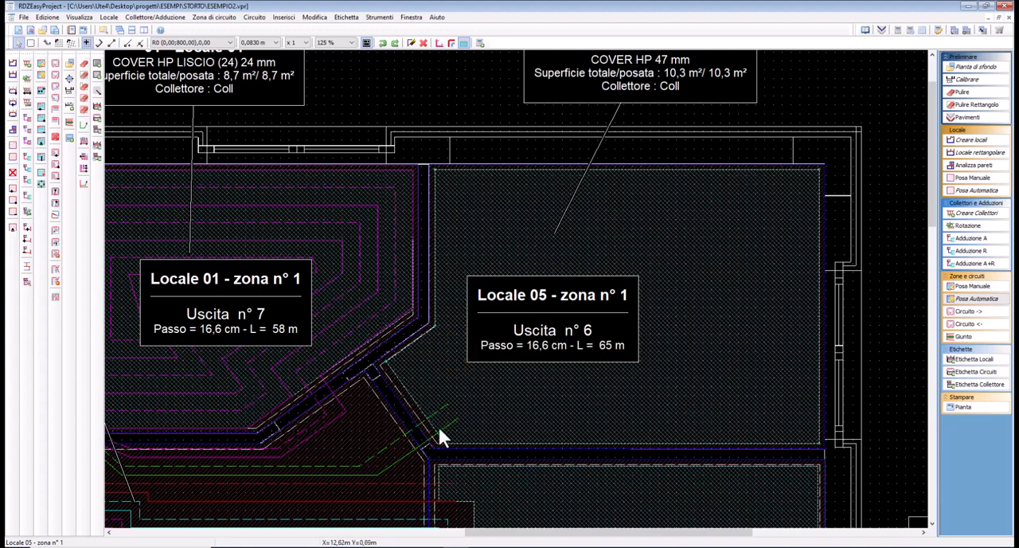
left_click(177, 43)
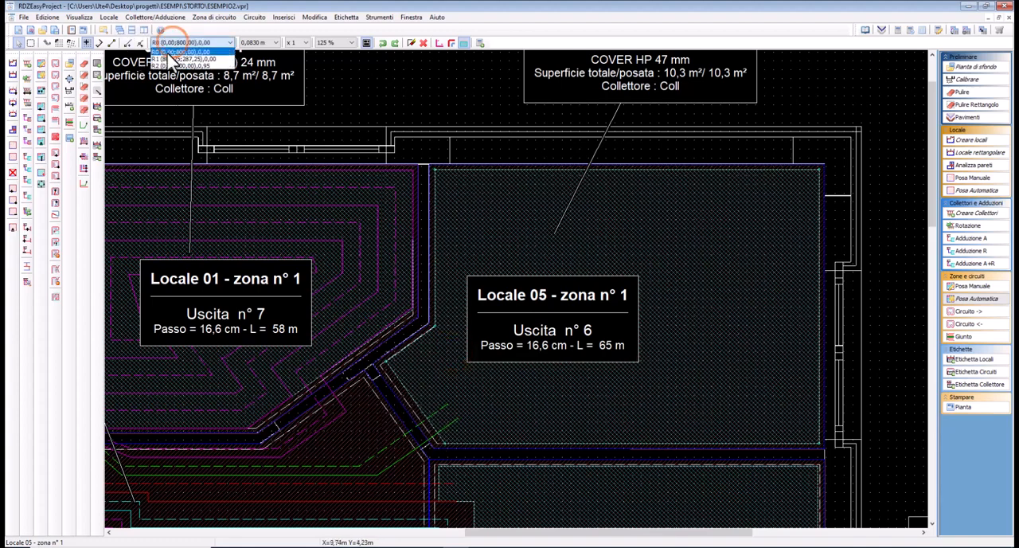
left_click(164, 76)
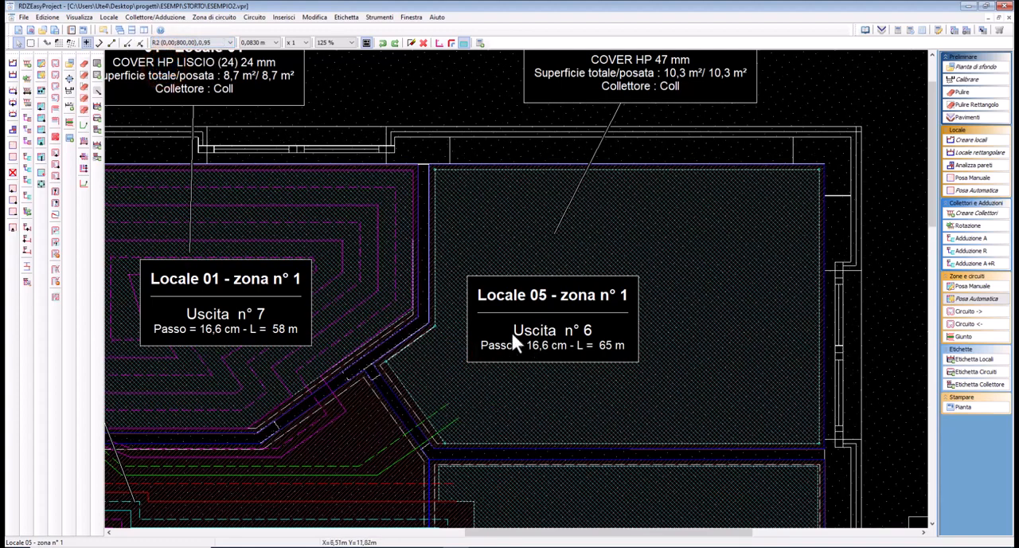
right_click(514, 383)
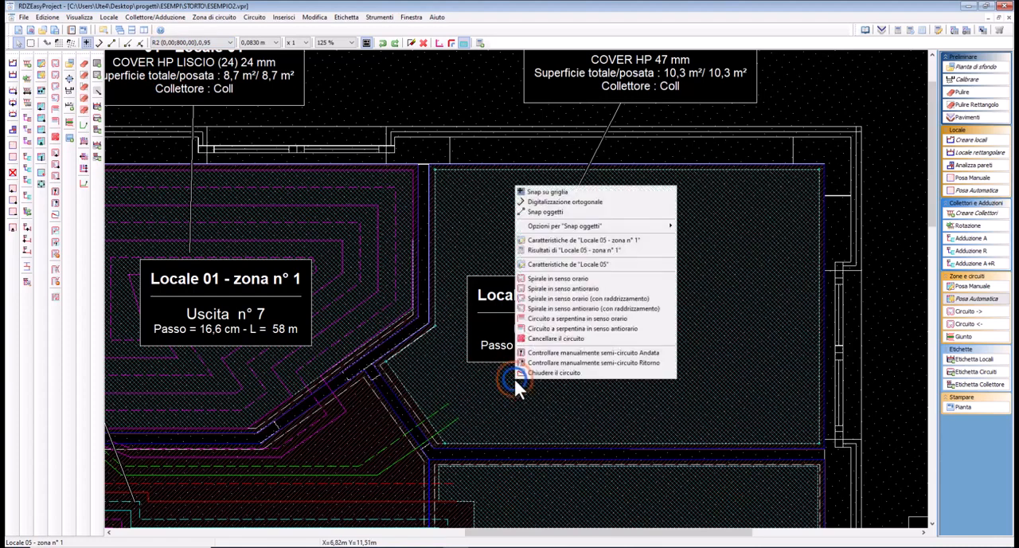
left_click(568, 286)
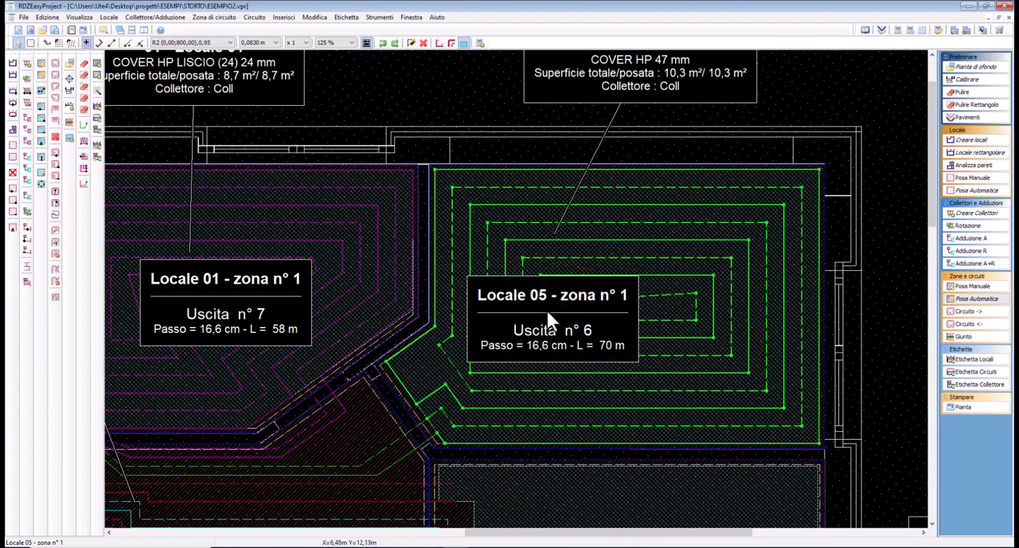
Move the Locale 05 zone label clear of the slanted corner and redraw the circuit's pipe there parallel to the slanted walls
mouse_move(547, 309)
left_mouse_down()
mouse_move(516, 204)
mouse_move(536, 215)
left_mouse_up()
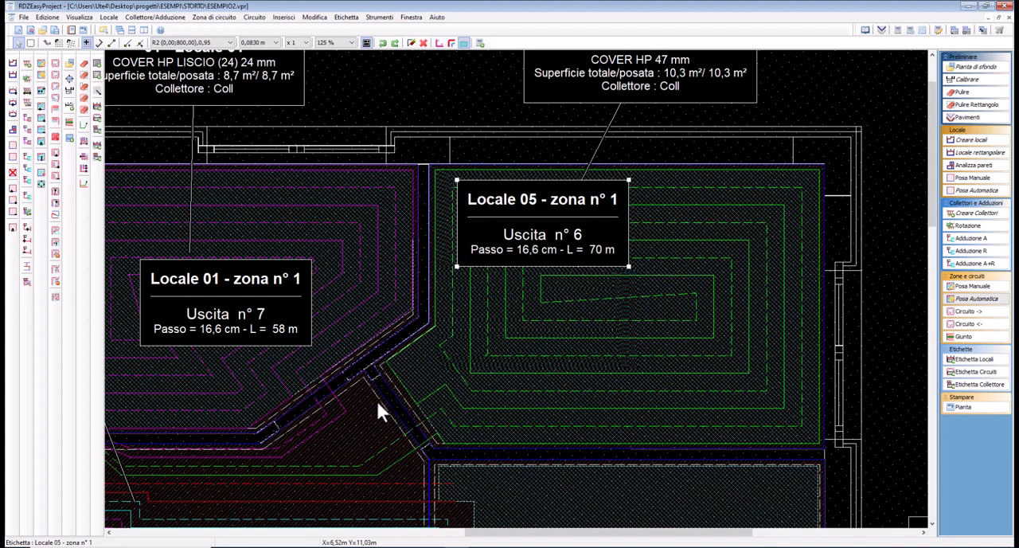
left_click(455, 374)
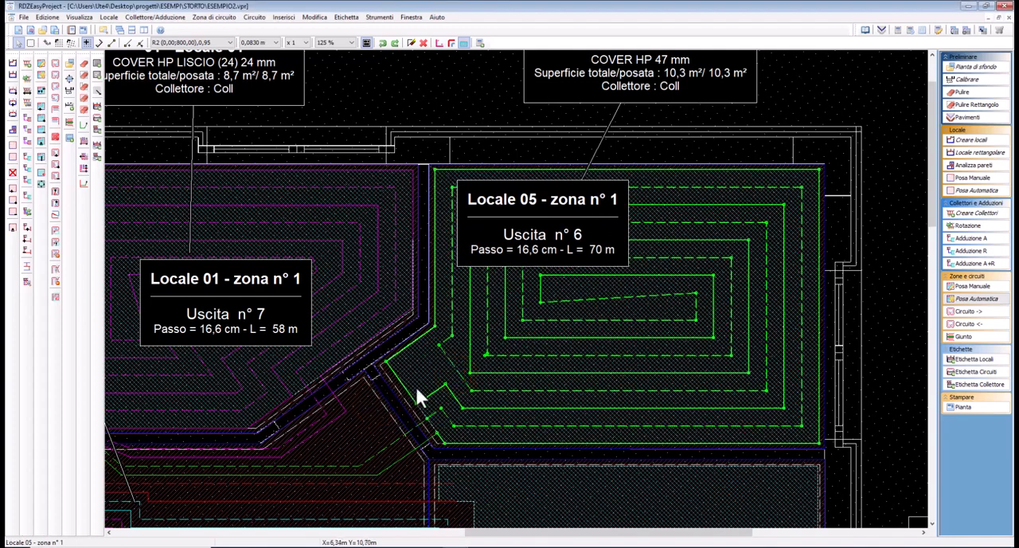
left_click(83, 184)
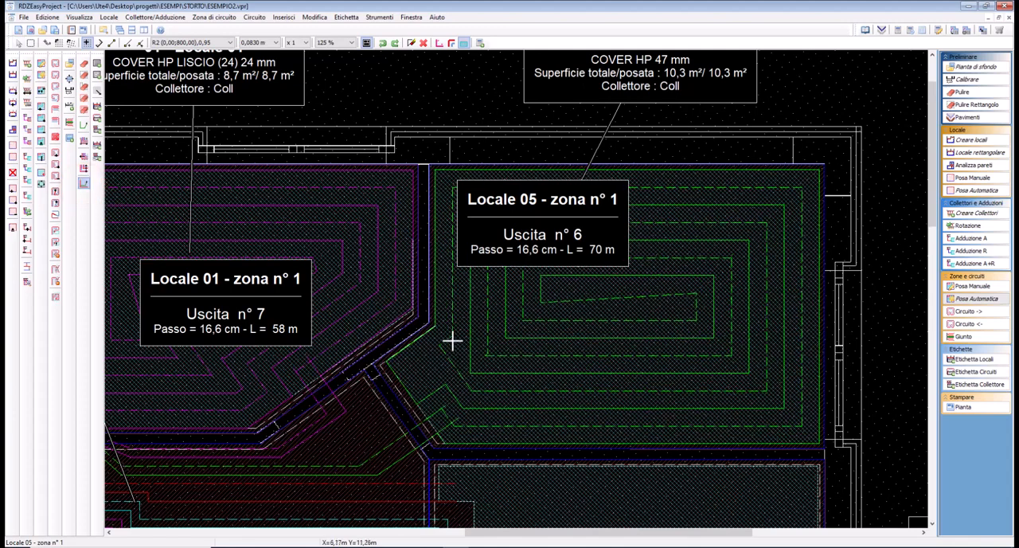
left_click(451, 335)
left_click(411, 364)
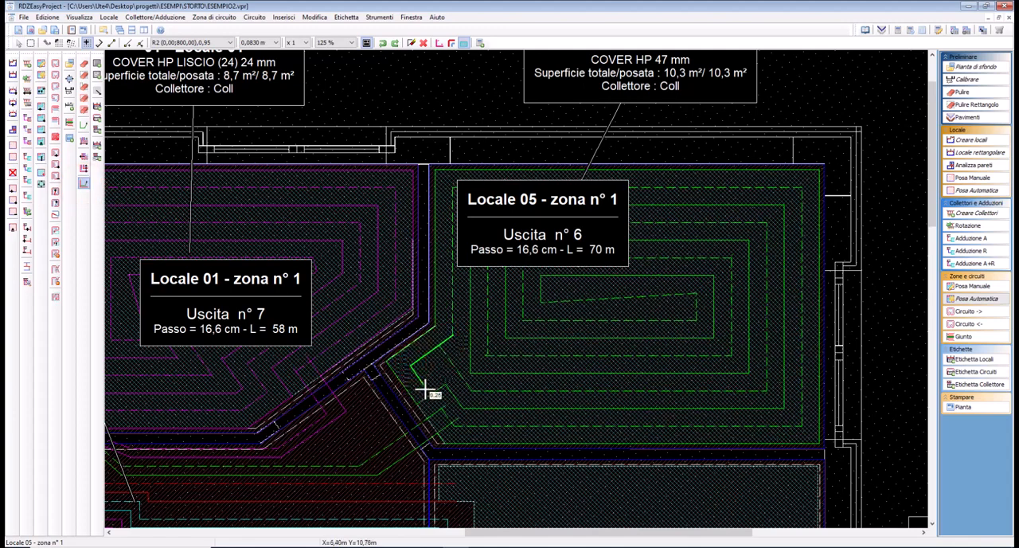
left_click(425, 385)
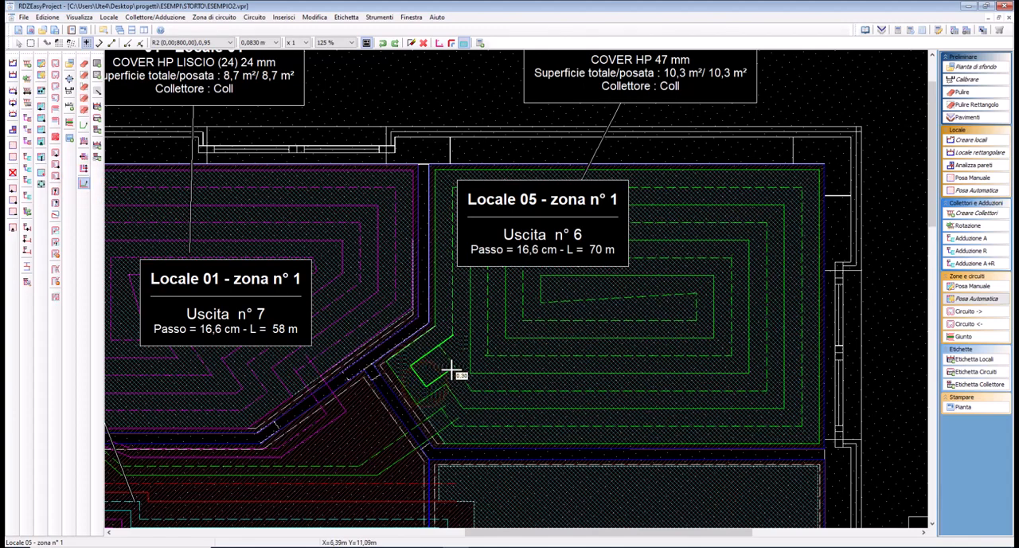
right_click(453, 367)
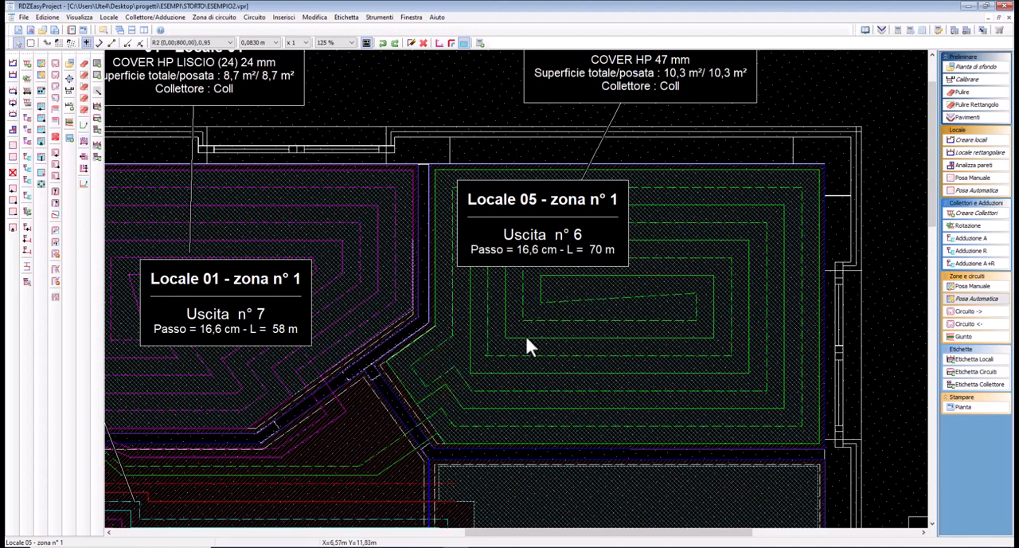
Display the pipes with rounded bends and move the Locale 05 and Locale 01 zone labels aside to uncover the circuits
left_click(451, 43)
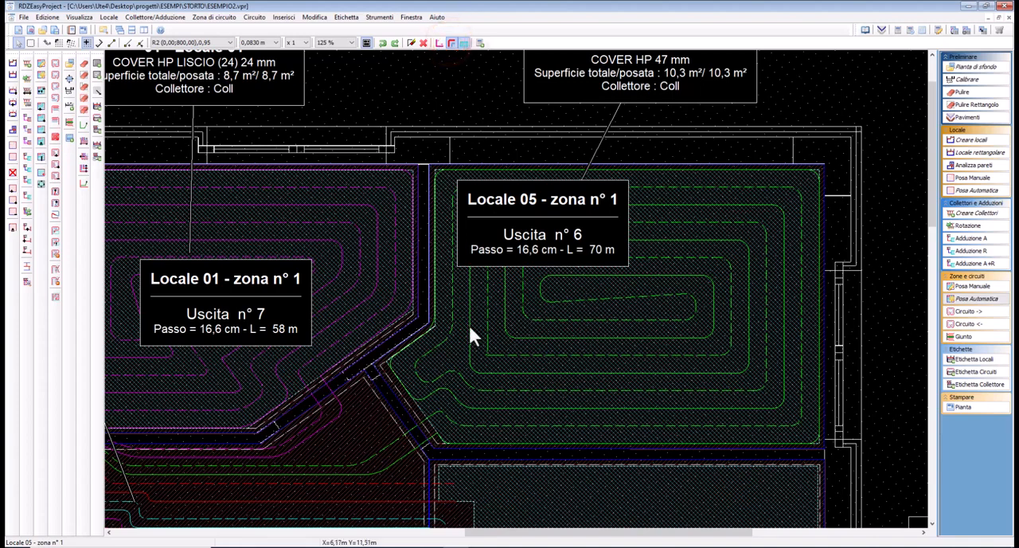
left_click_drag(574, 218, 504, 143)
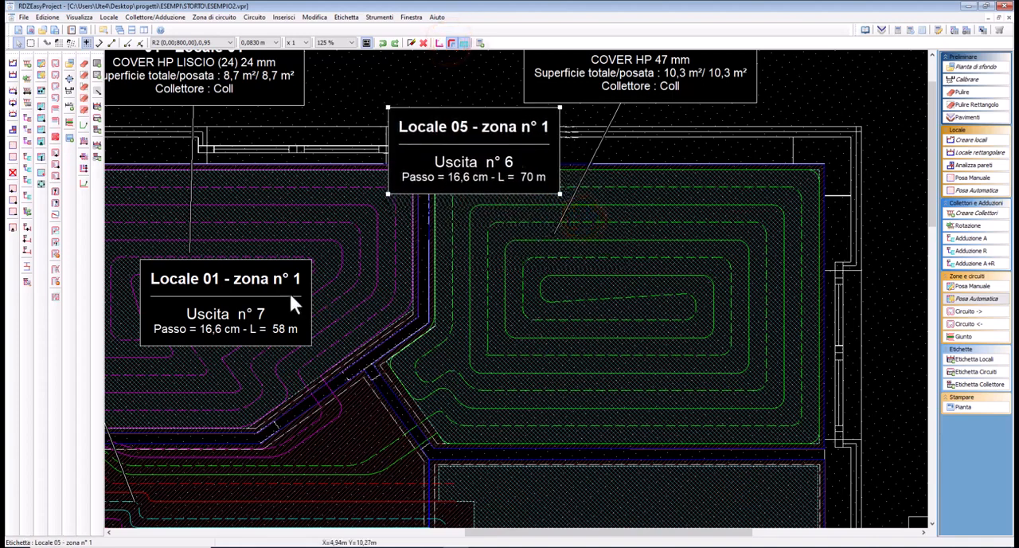
left_click_drag(279, 293, 201, 283)
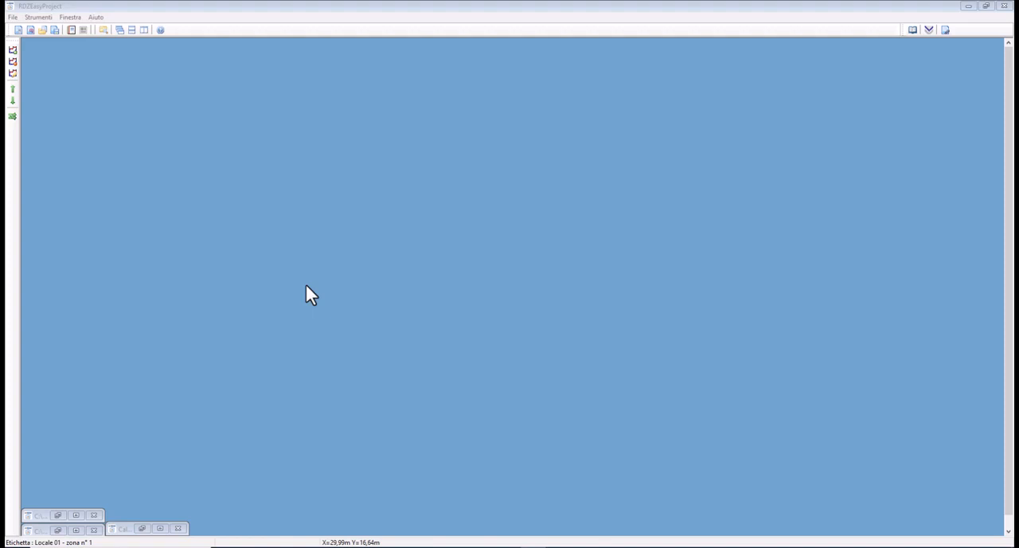
Create a new calculation project and set its system to TRADIZIONALE Ø17, COVER HP 47 mm + Tech PE-Xc Ø17
left_click(13, 17)
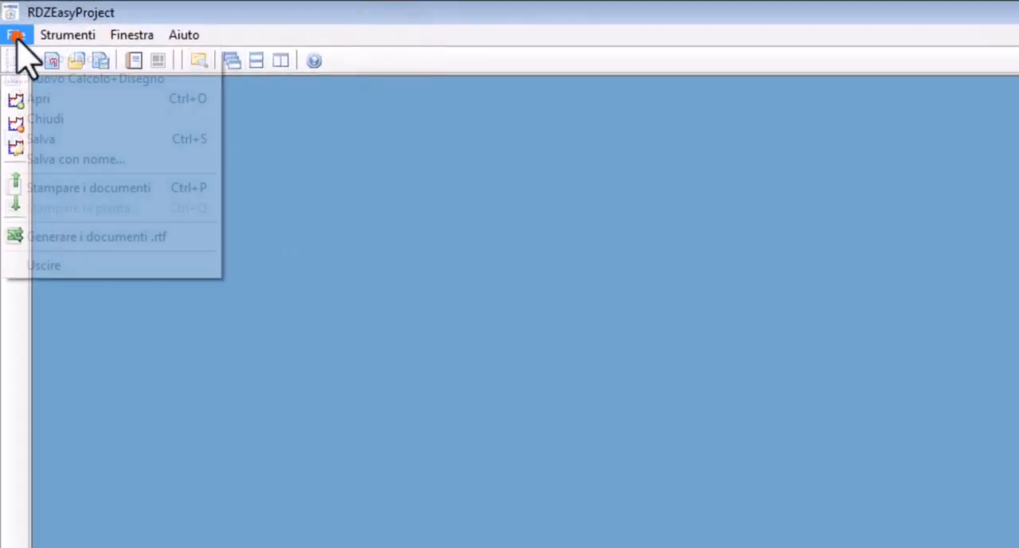
left_click(31, 57)
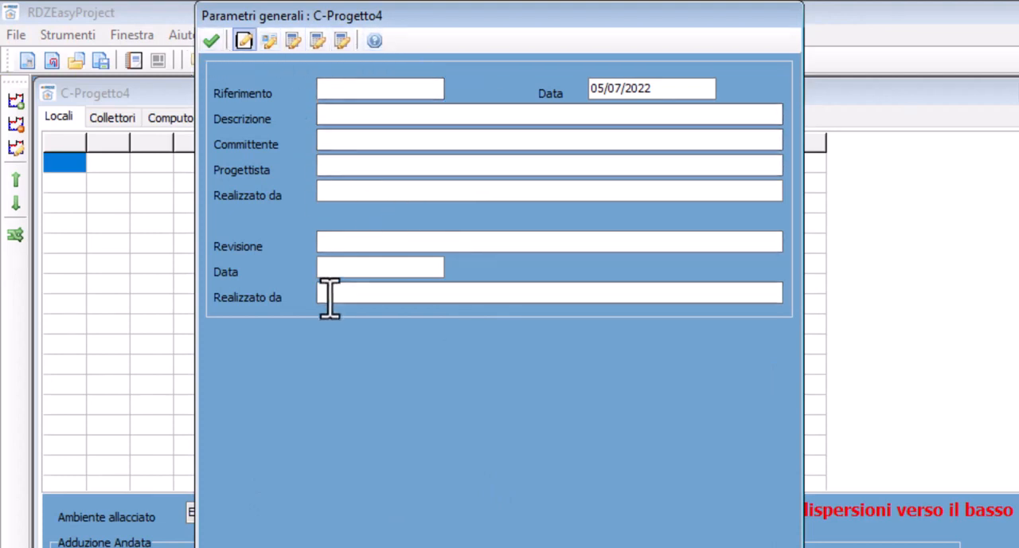
left_click(268, 40)
left_click(292, 40)
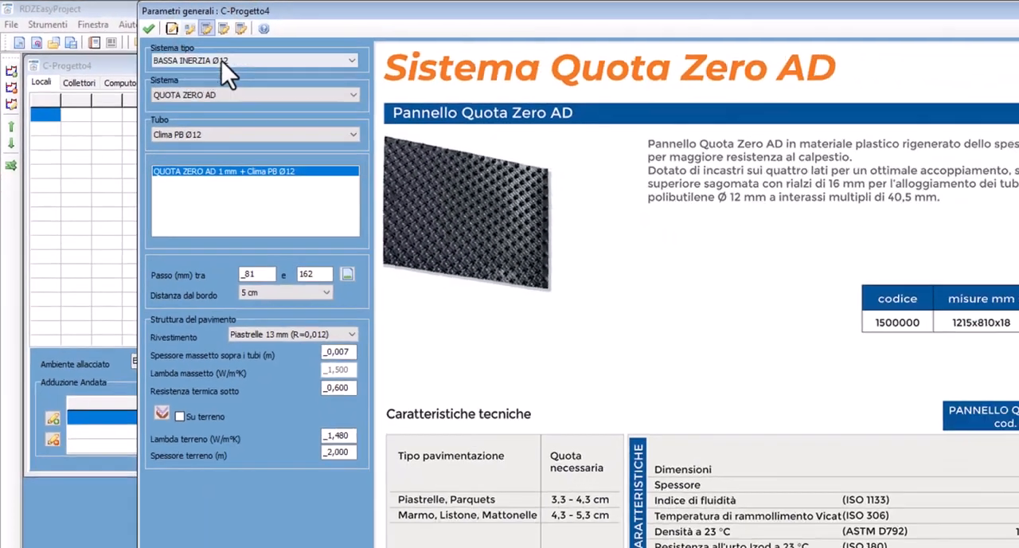
left_click(343, 86)
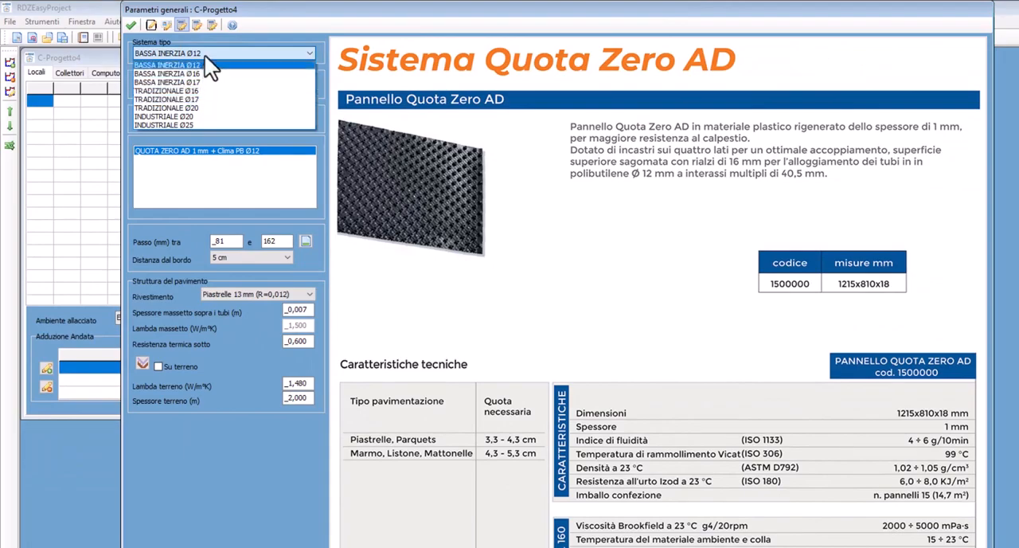
left_click(207, 98)
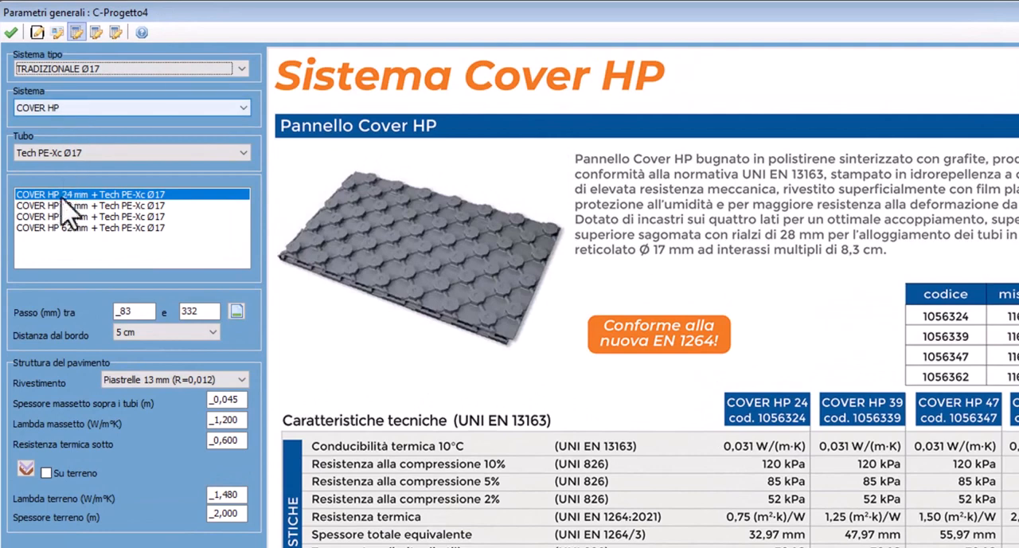
left_click(53, 217)
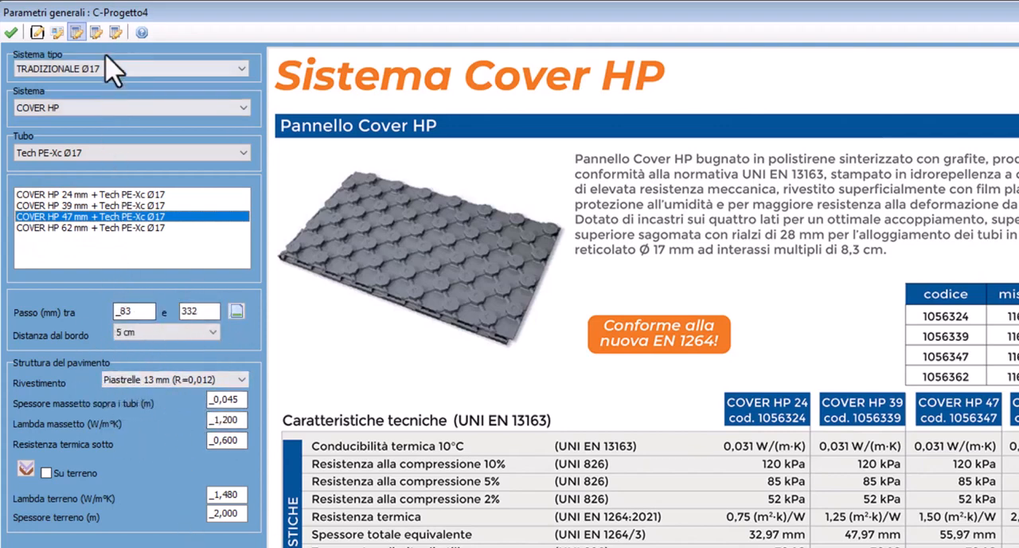
Review the heating/cooling sizing and collector parameters, confirm the general parameters and maximize the project window
left_click(96, 32)
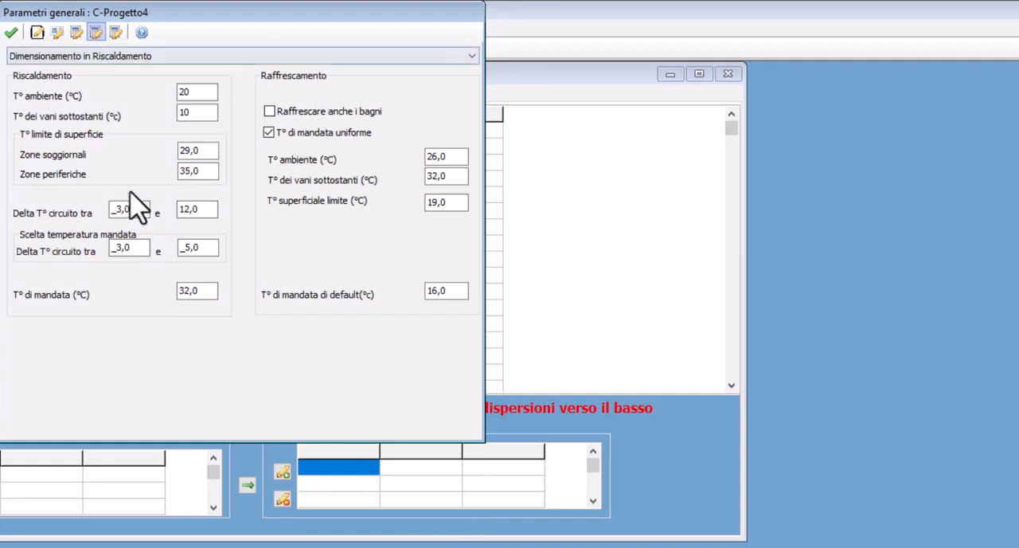
left_click(116, 32)
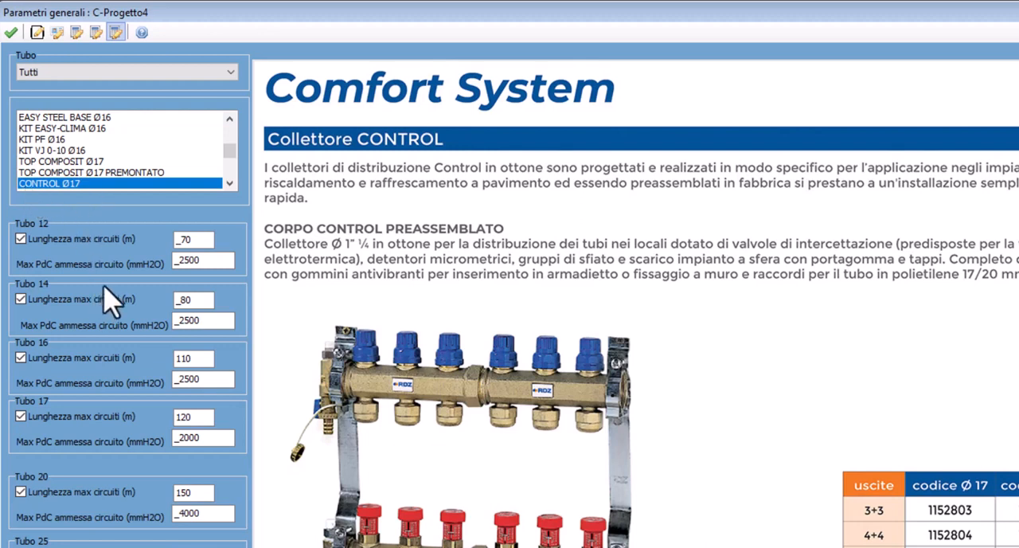
left_click(10, 33)
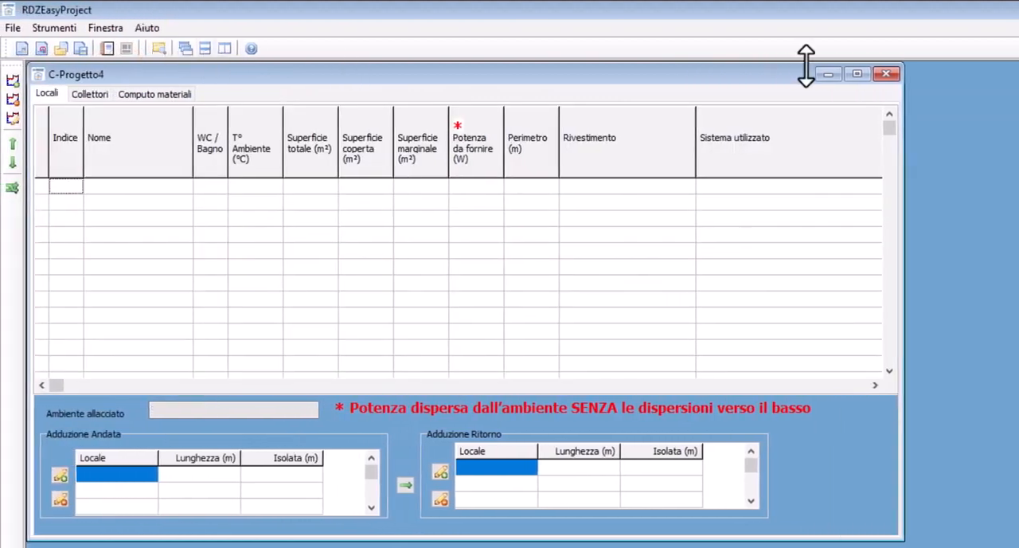
left_click(857, 74)
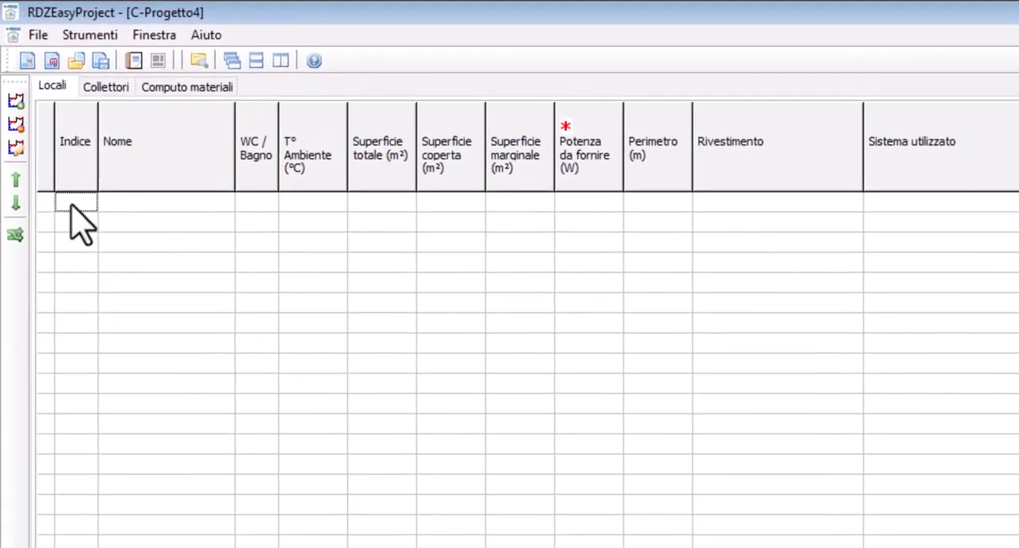
Create the first room in the Locali table and give it index 01
right_click(66, 189)
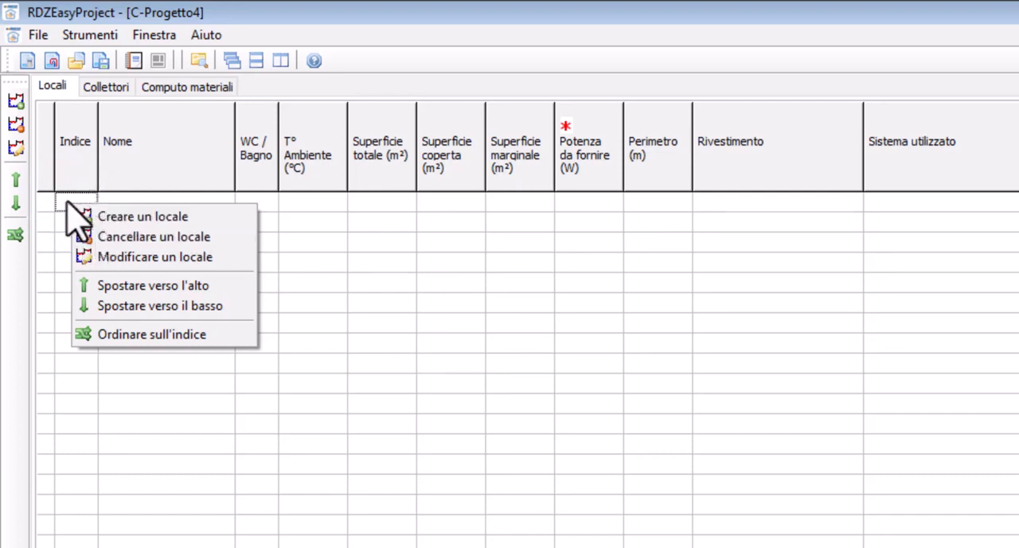
key("Insert")
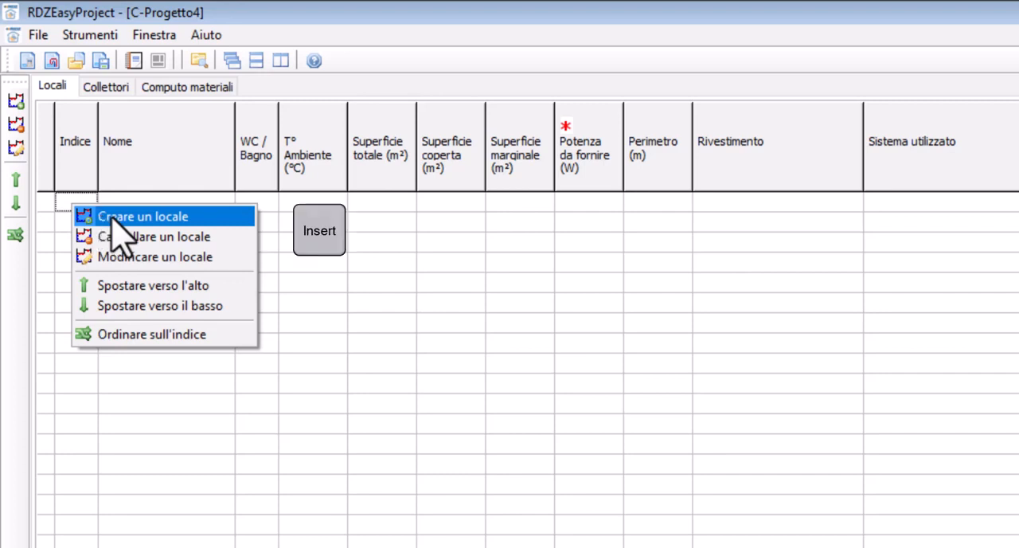
left_click(112, 216)
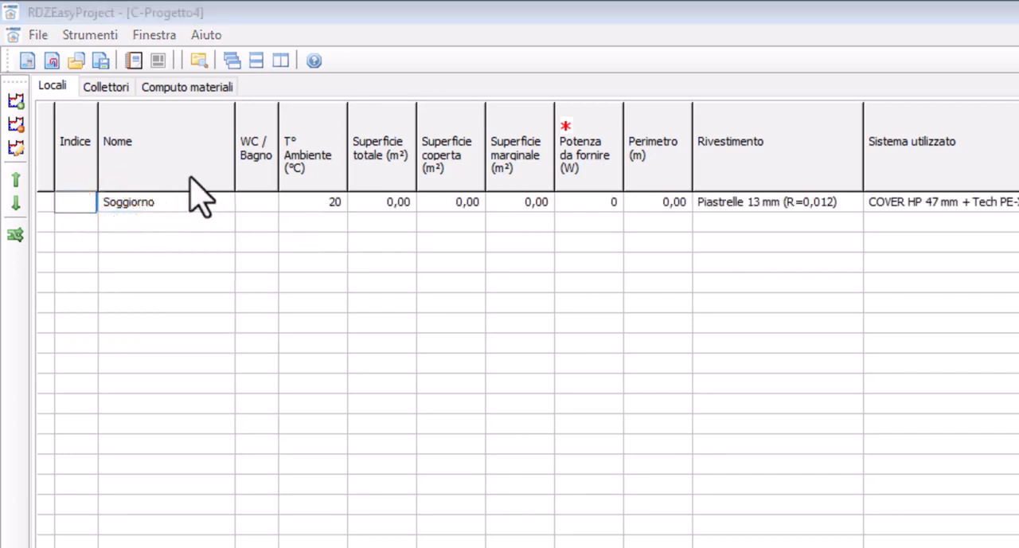
left_click(85, 204)
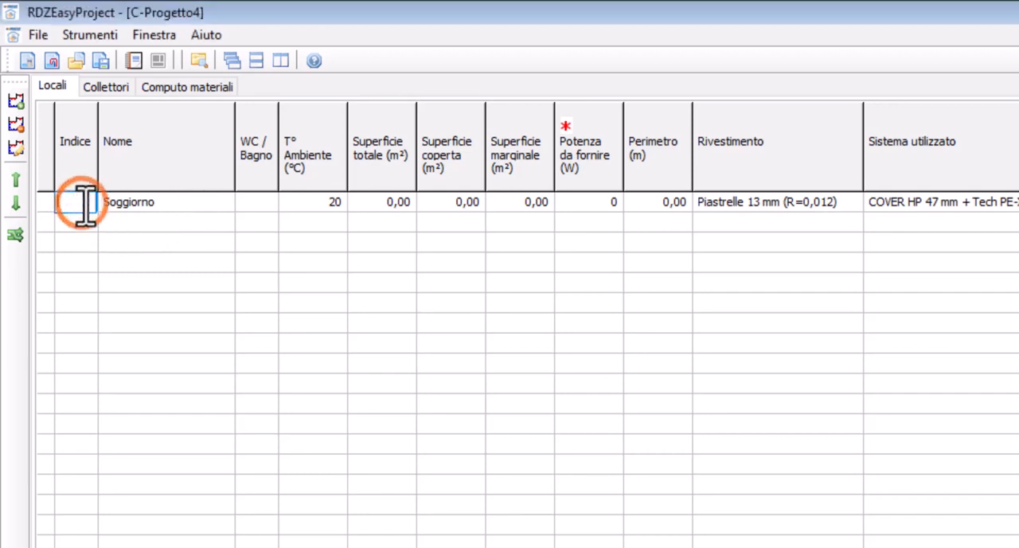
type("01")
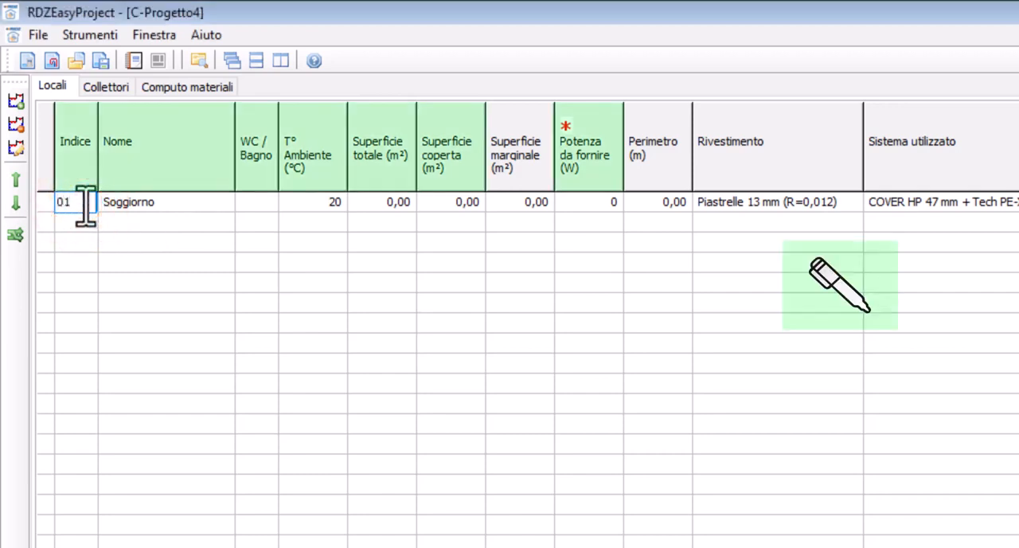
Set the name of room 01 to Cucina
left_click(198, 202)
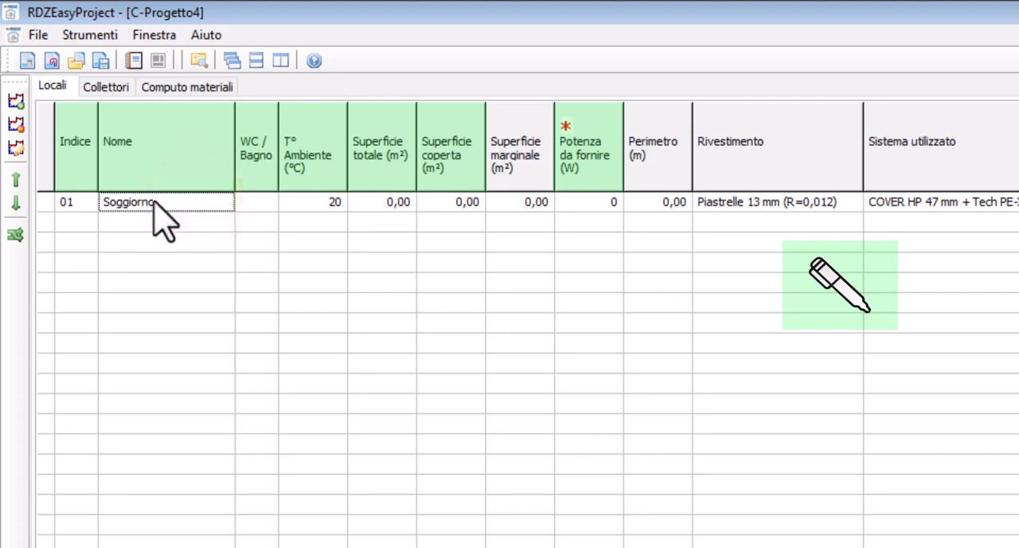
left_click(148, 205)
left_click(222, 203)
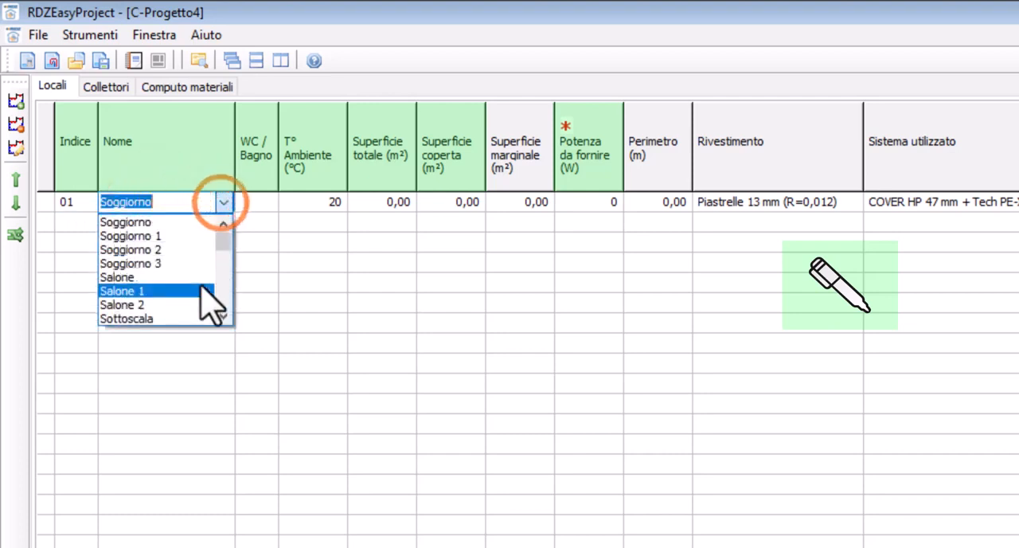
left_click(173, 216)
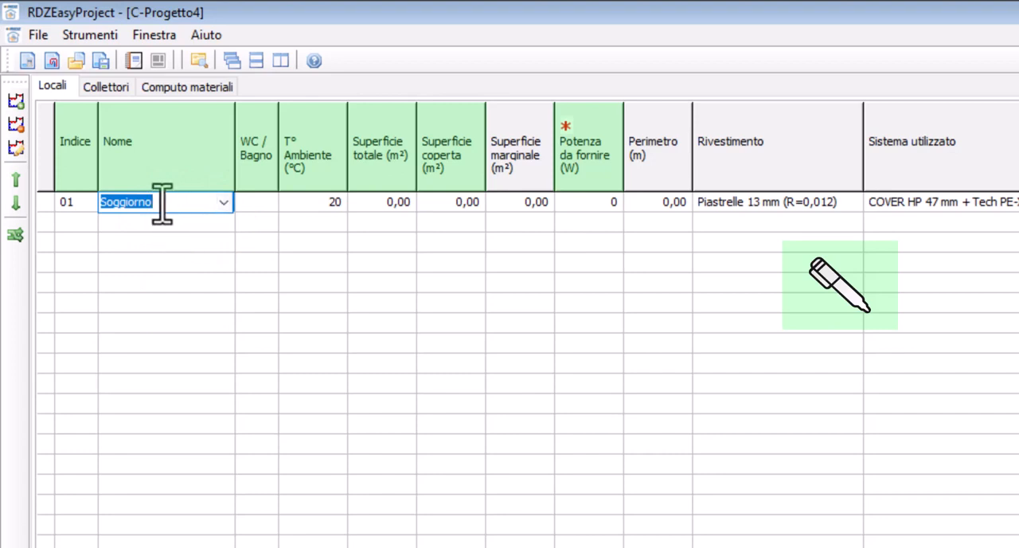
left_click(210, 202)
key("Return")
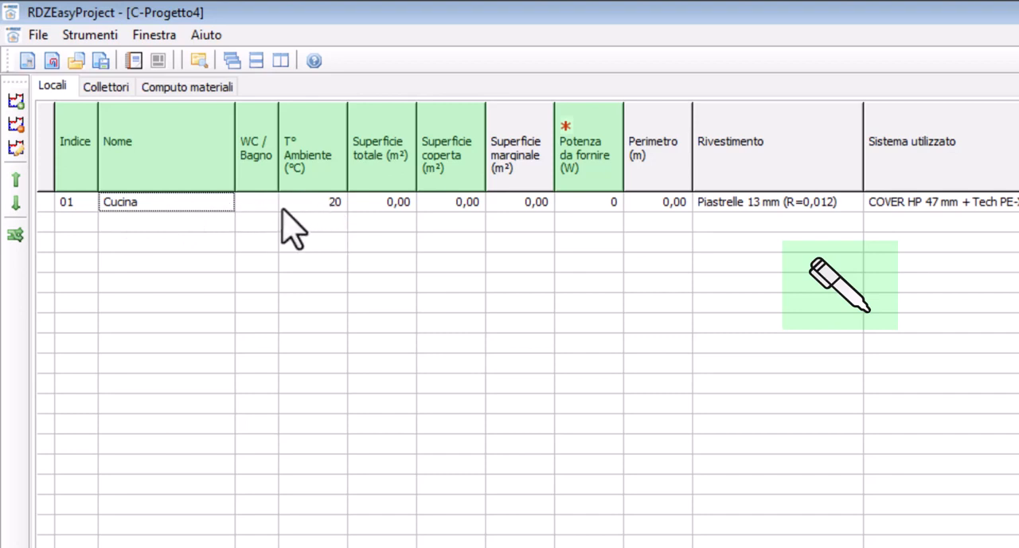
Set Cucina's total surface to 12,3 m² and its power to supply to 648 W
left_click(376, 205)
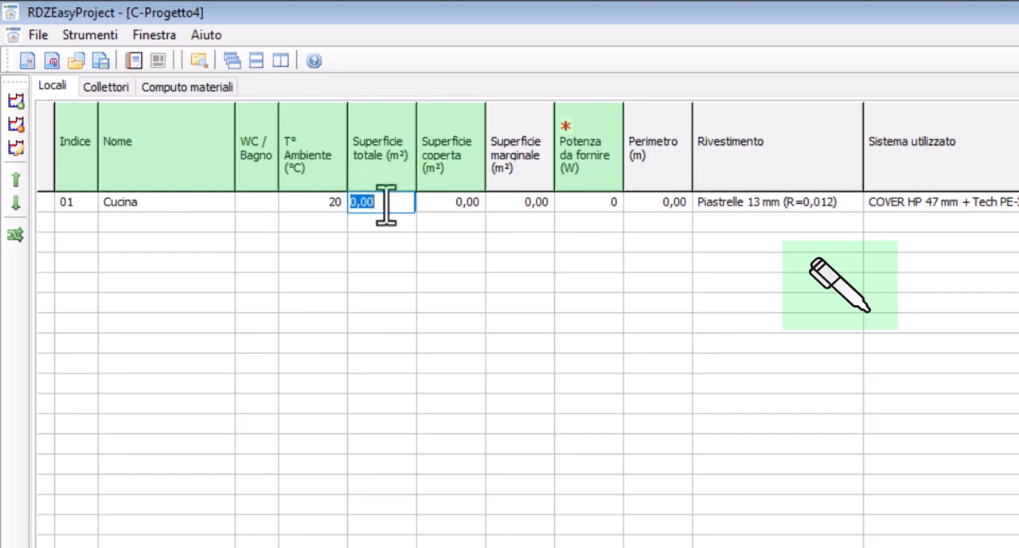
type("12")
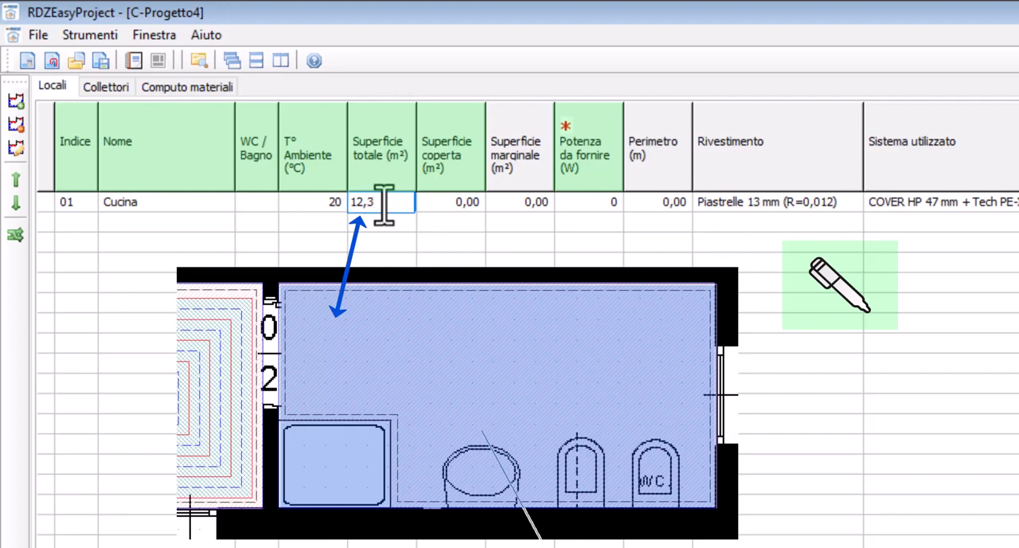
type(",3")
key("Tab")
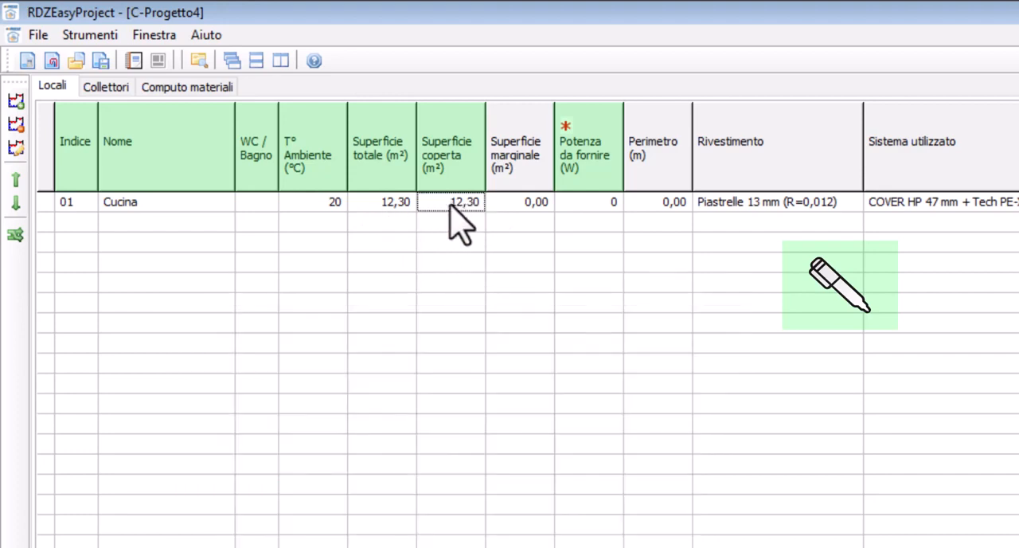
left_click(580, 202)
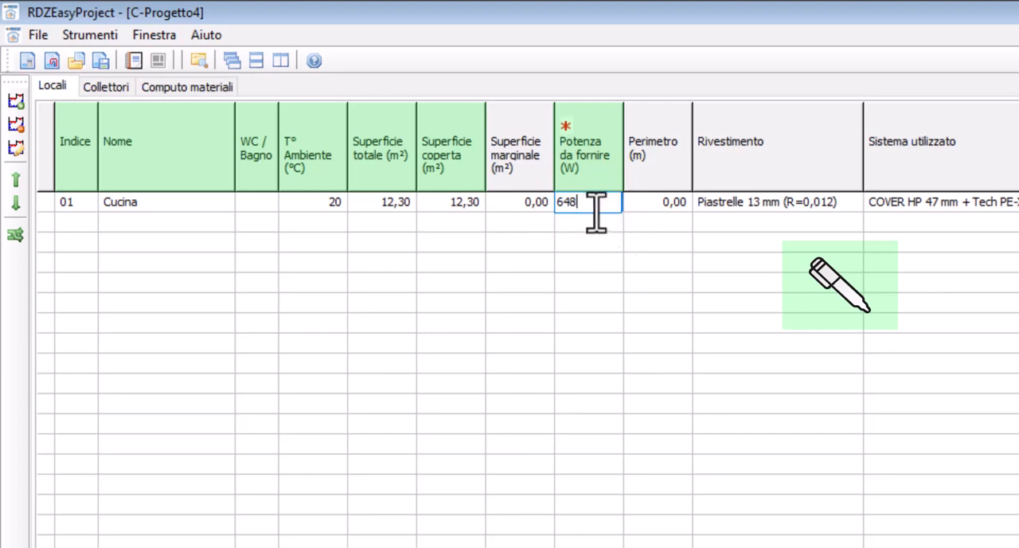
key("Tab")
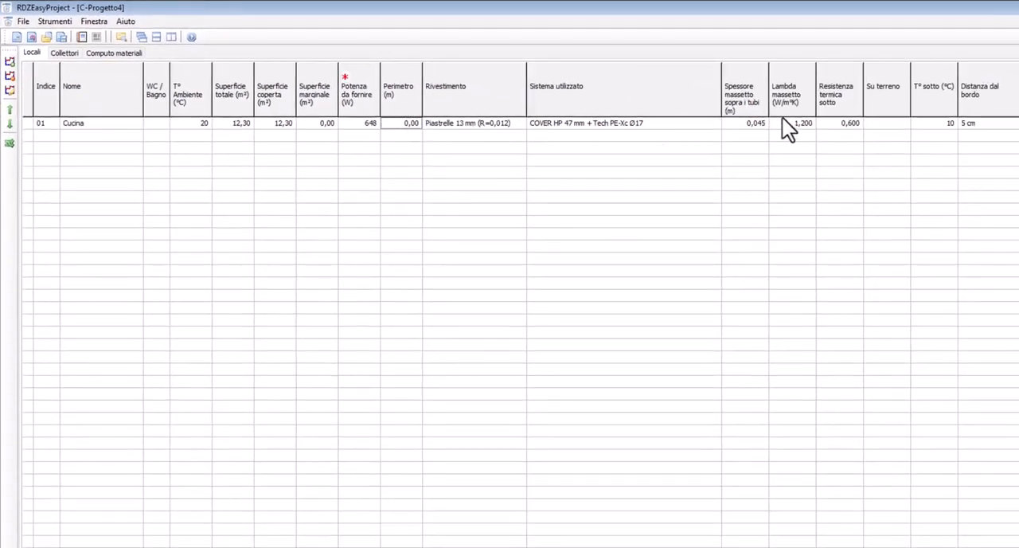
key("Tab")
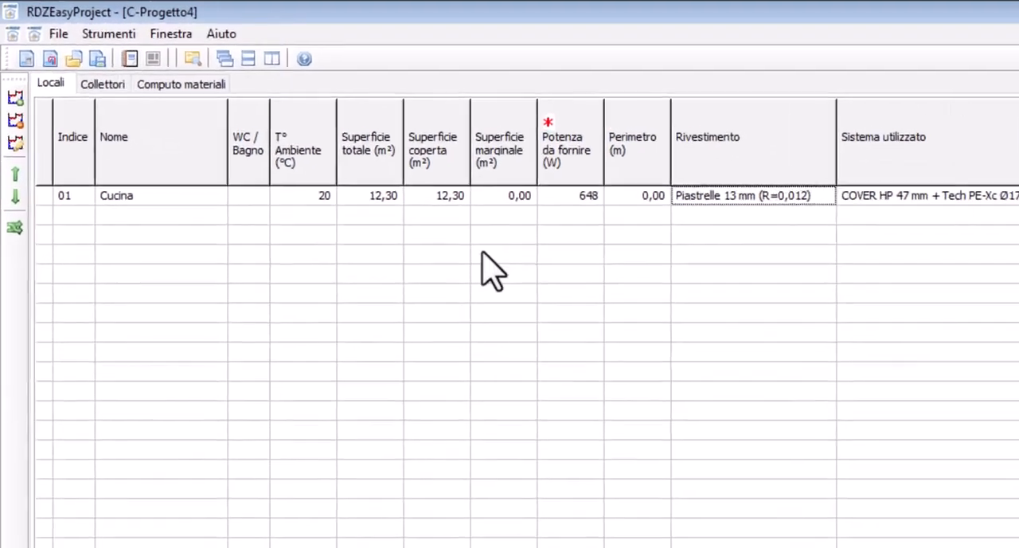
Create a second room below Cucina with index 02, keeping the name Soggiorno
left_click(77, 216)
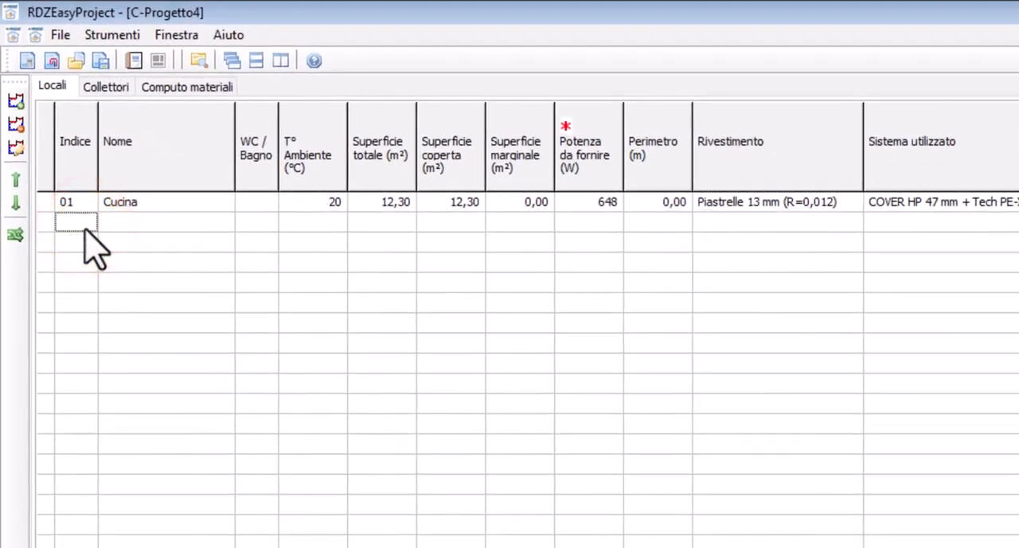
key("Insert")
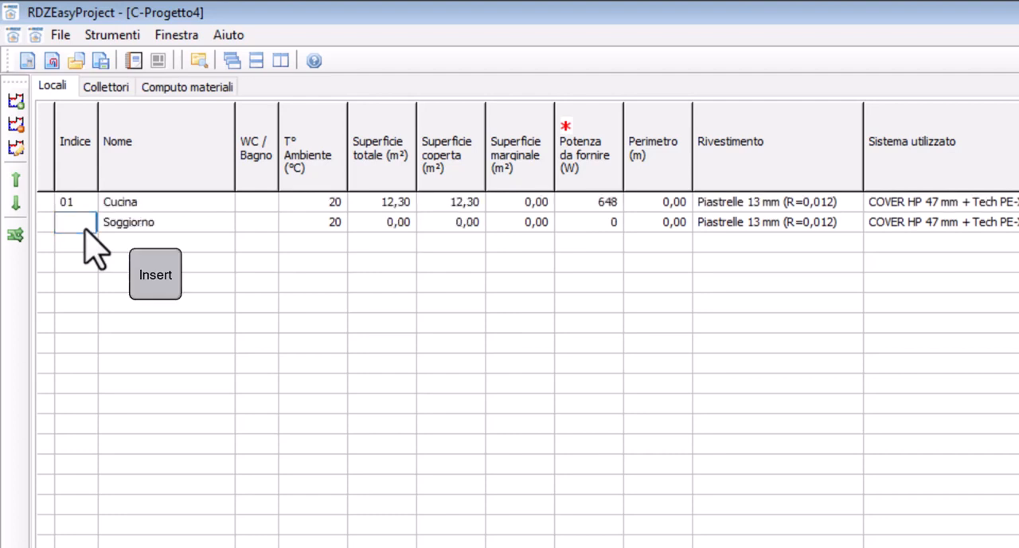
key("Return")
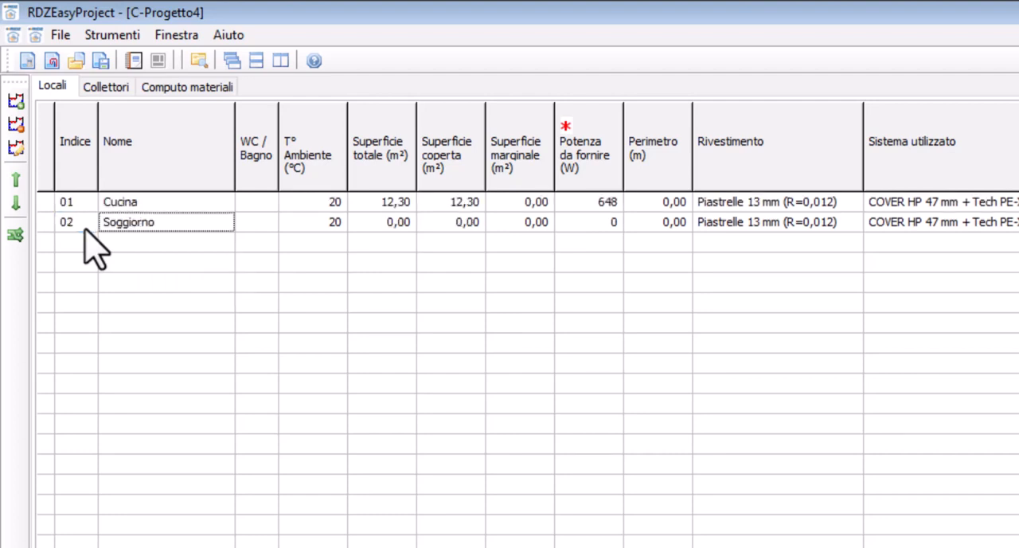
key("Return")
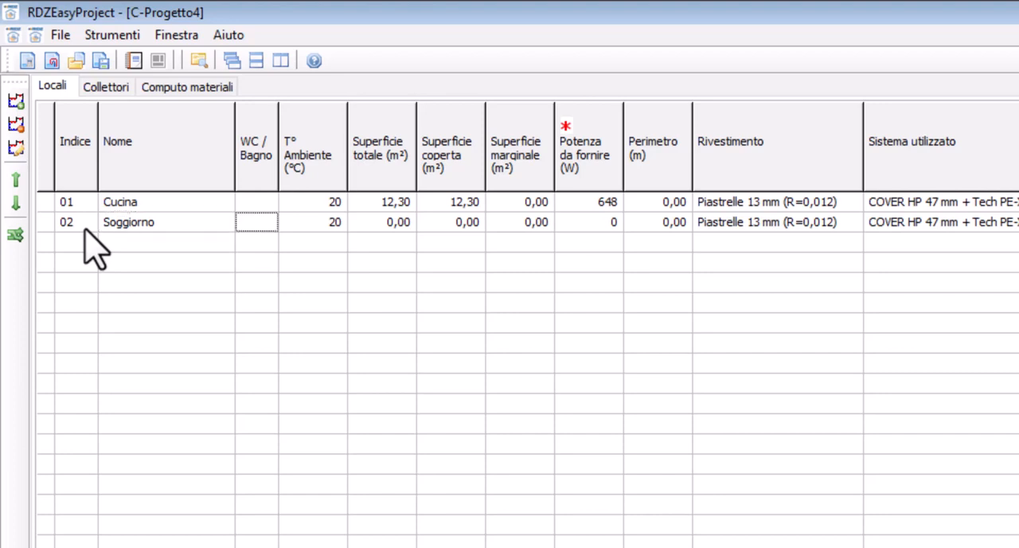
key("Return")
key("Right")
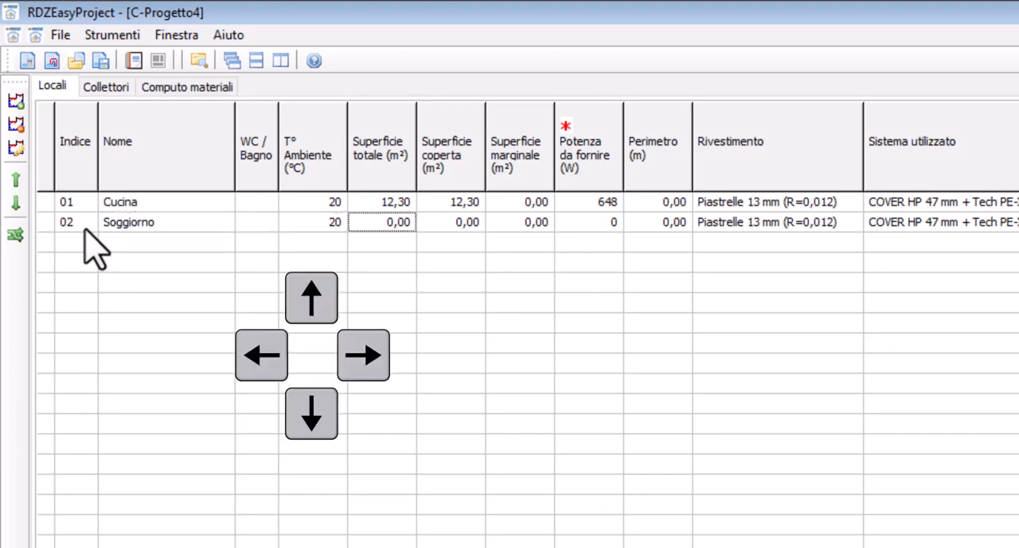
Set Soggiorno's total surface to 32,20 m² and its power to supply to 1302 W
type("2")
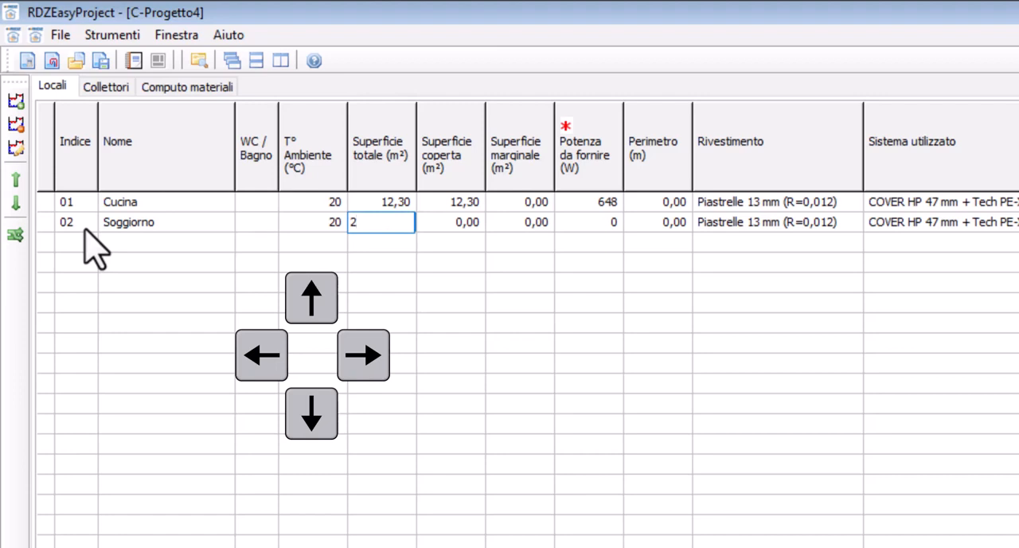
type("32,20")
key("Return")
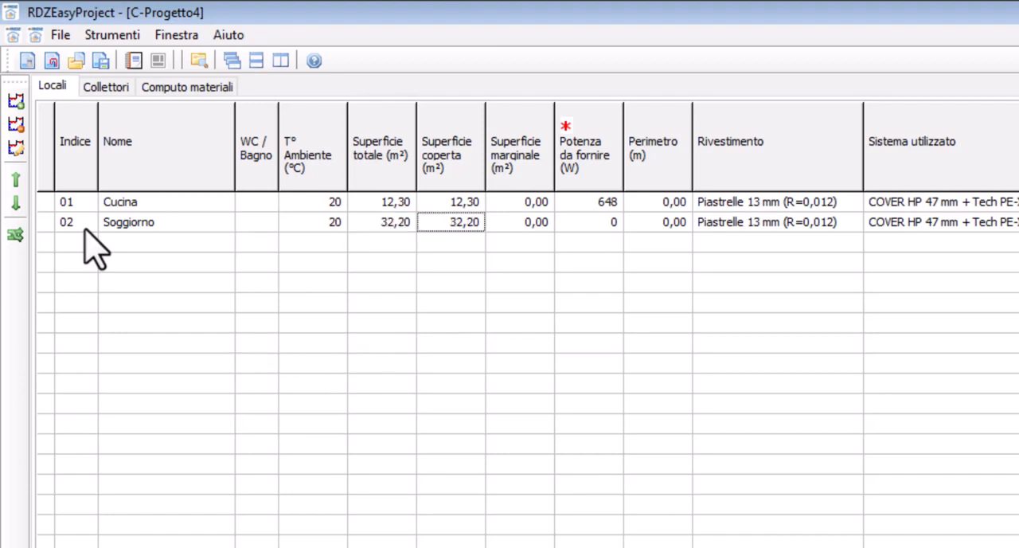
key("Return")
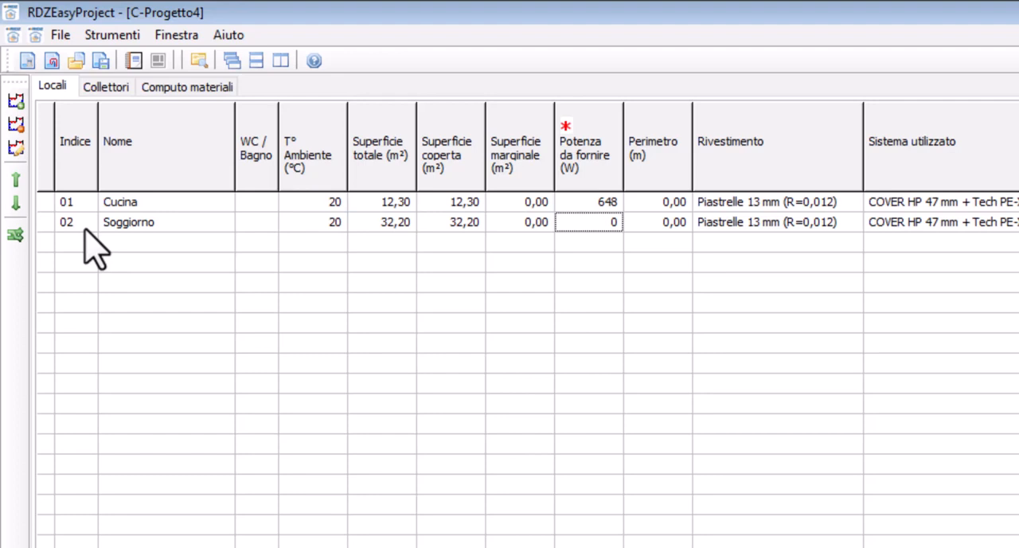
type("1302")
key("Return")
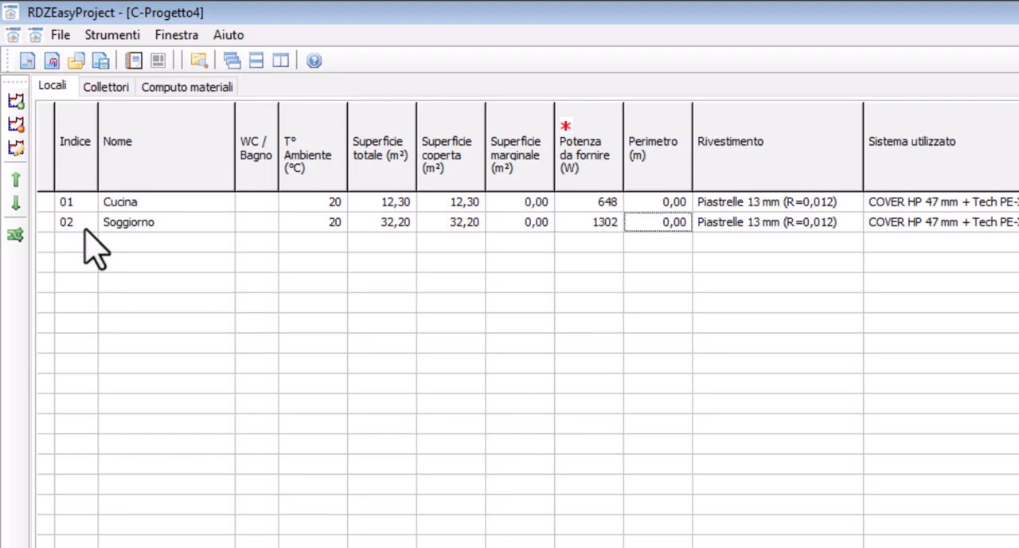
key("Down")
key("Left")
key("Left")
key("Left")
key("Left")
key("Left")
key("Left")
key("Left")
key("Left")
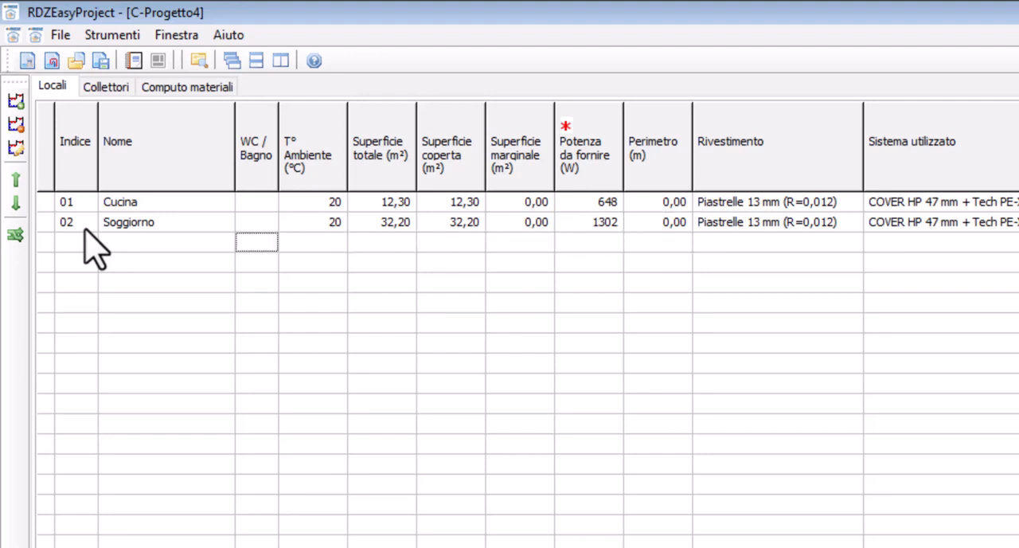
key("Return")
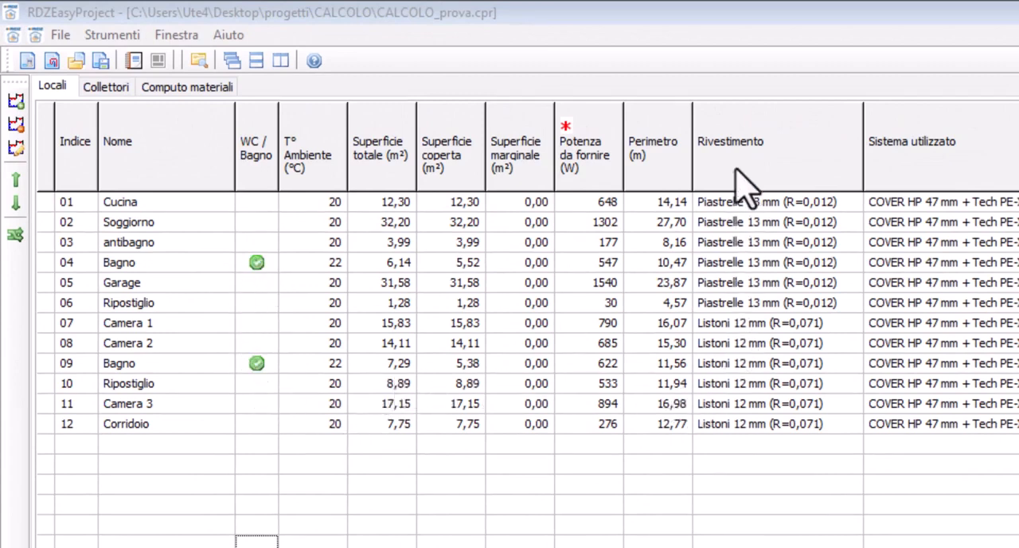
left_click(729, 323)
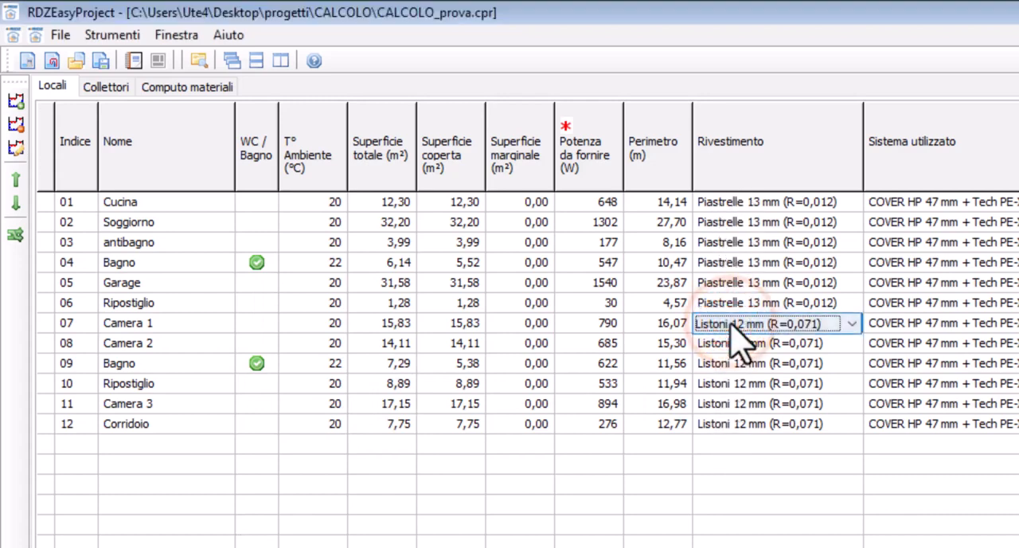
left_click(731, 344)
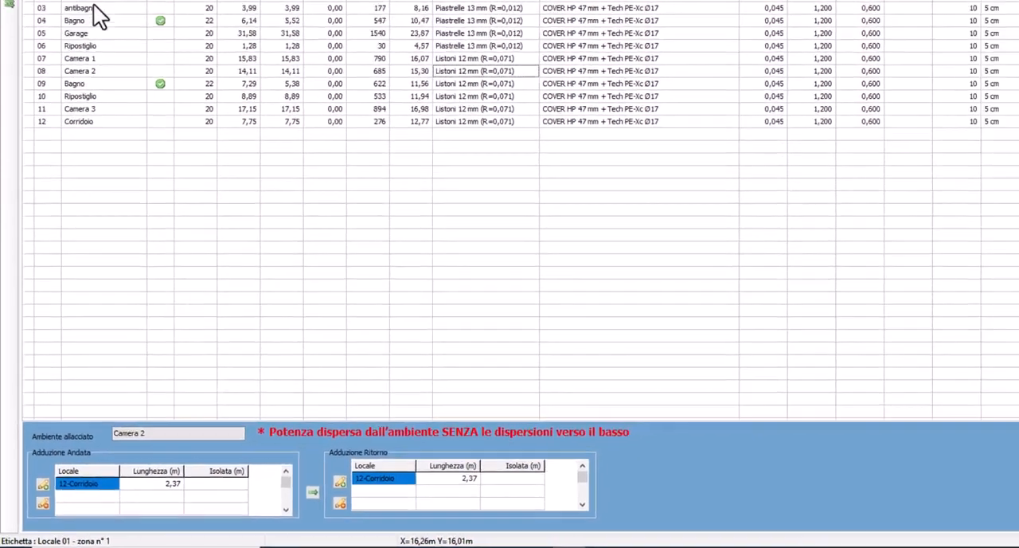
Add a supply (Andata) pipe run for Cucina passing through 02-Soggiorno with a length of 6 m
left_click(68, 59)
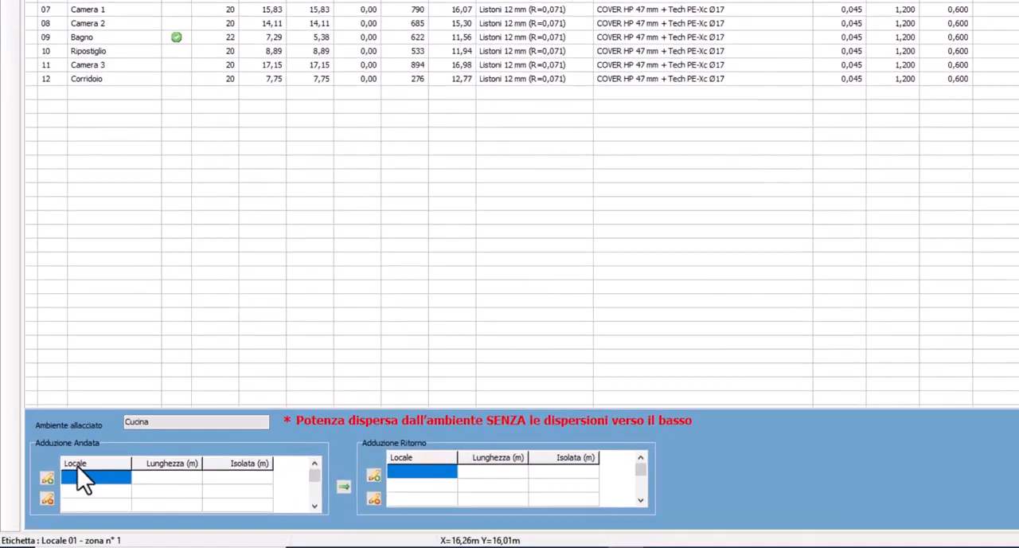
left_click(68, 493)
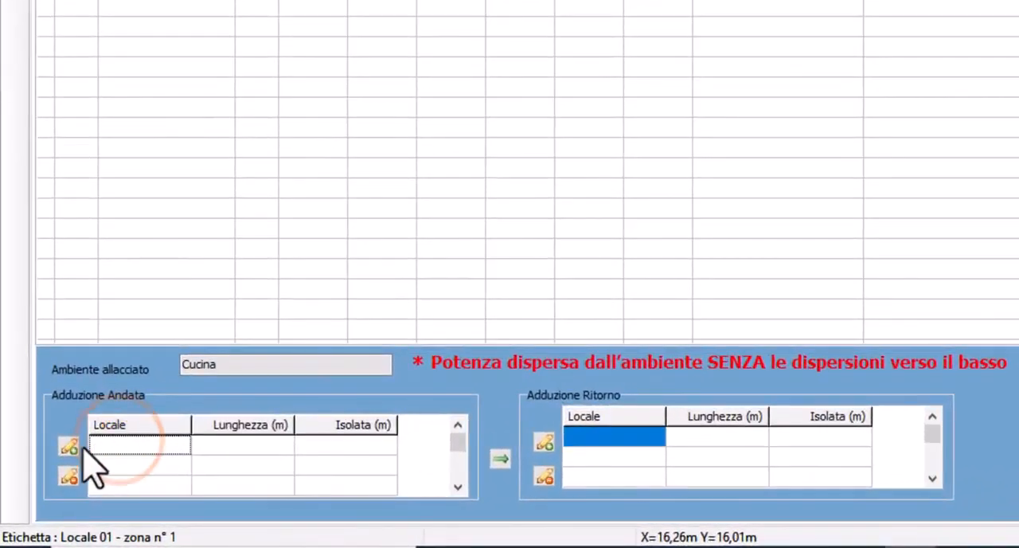
left_click(68, 445)
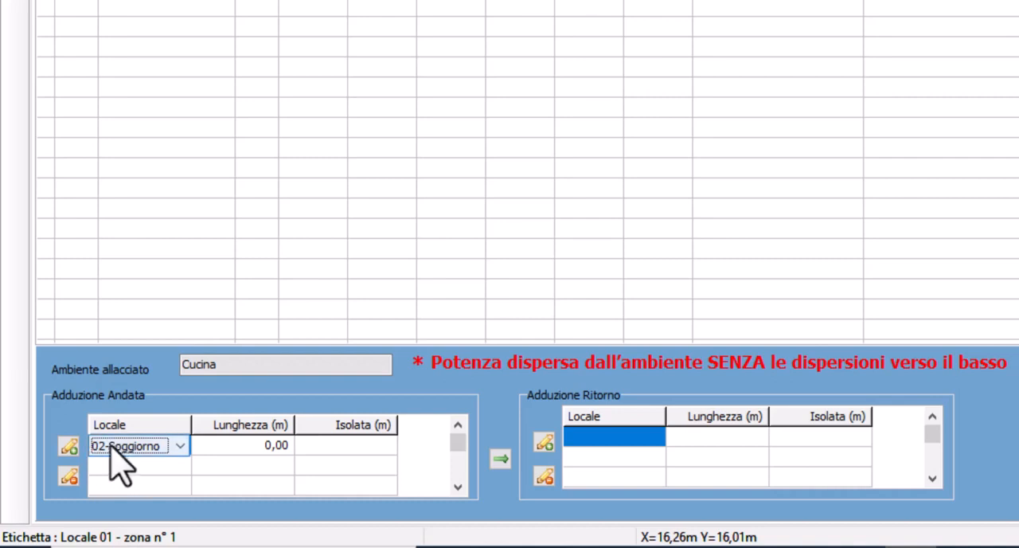
left_click(109, 444)
left_click(116, 464)
left_click(238, 444)
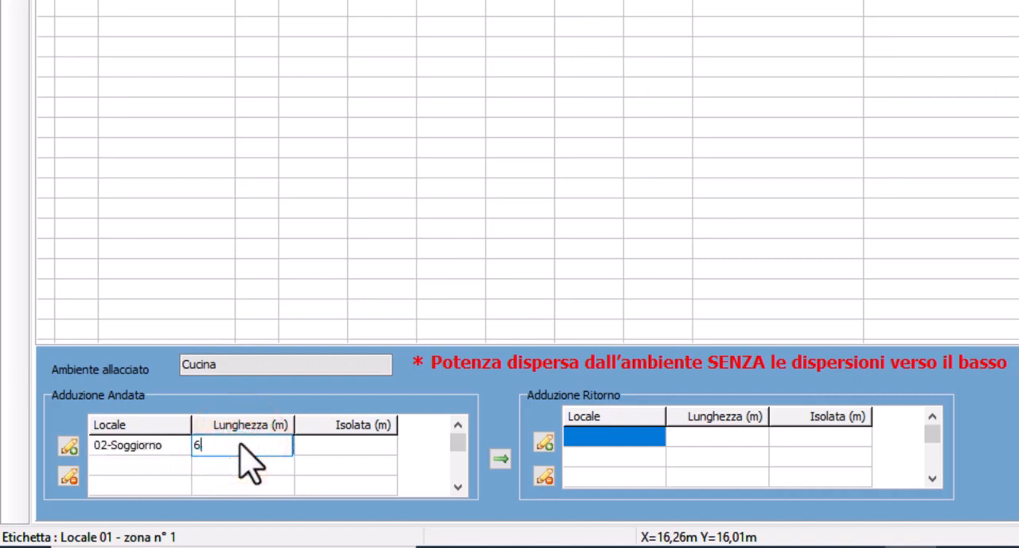
type("6")
key("Return")
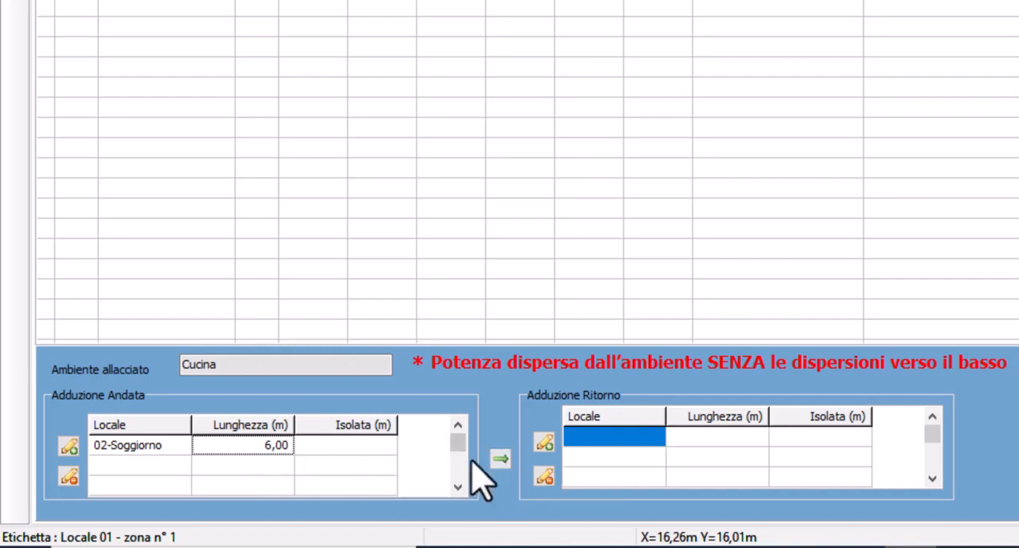
Copy Cucina's supply run through 02-Soggiorno to its return (Ritorno) run, keeping the 6 m length
left_click(502, 460)
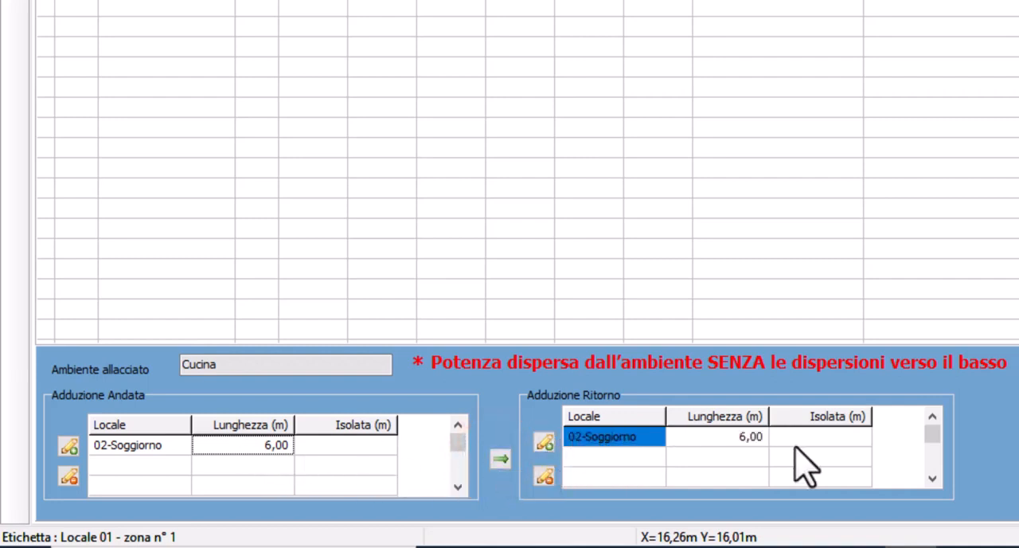
left_click(727, 436)
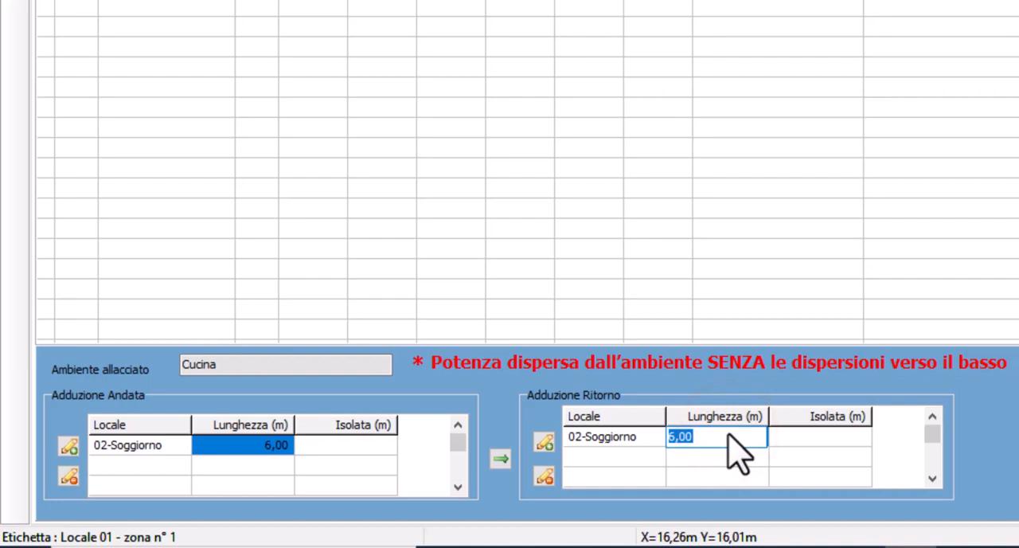
left_click(669, 453)
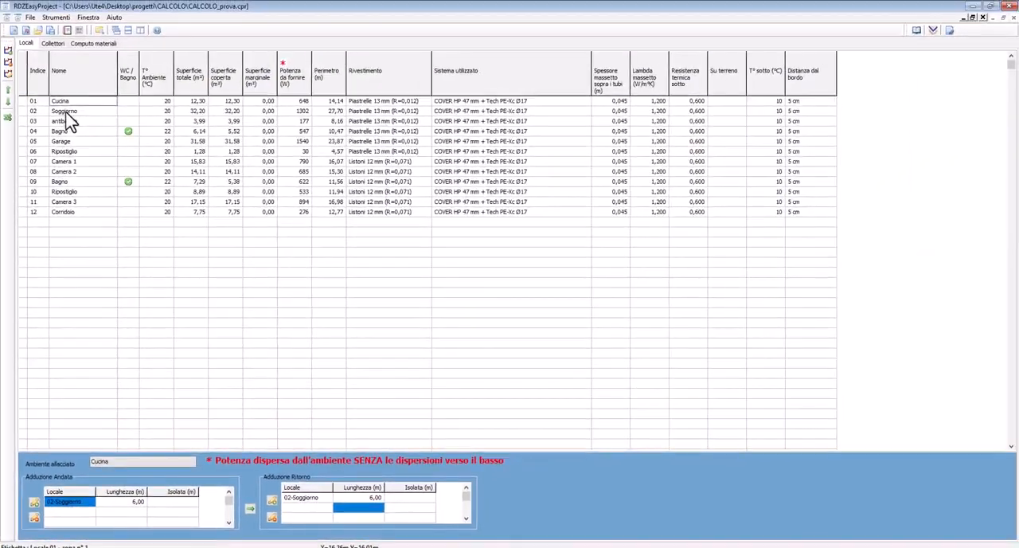
Add a supply (Andata) pipe run for room 04 Bagno passing through 06-Ripostiglio with a length of 0,9 m
left_click(64, 110)
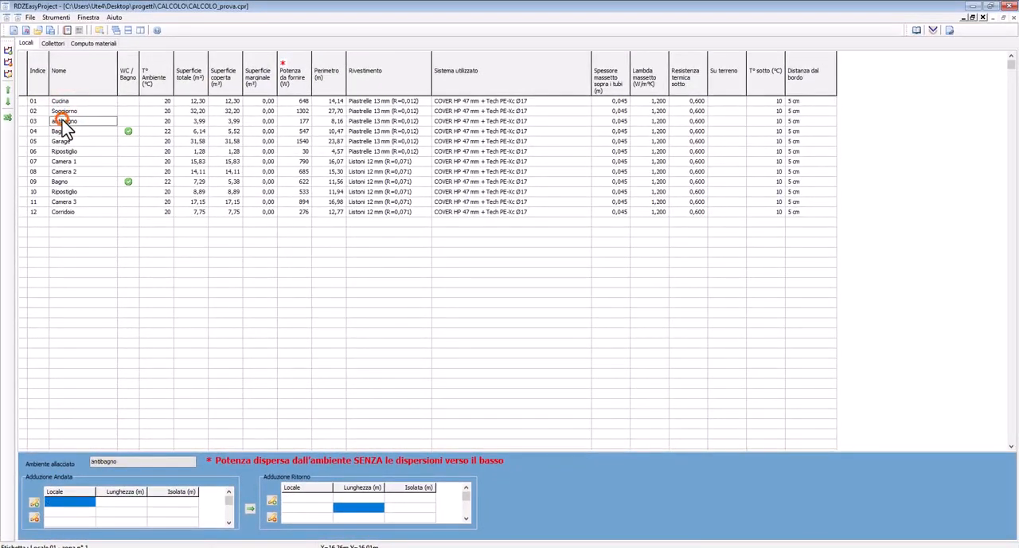
left_click(63, 131)
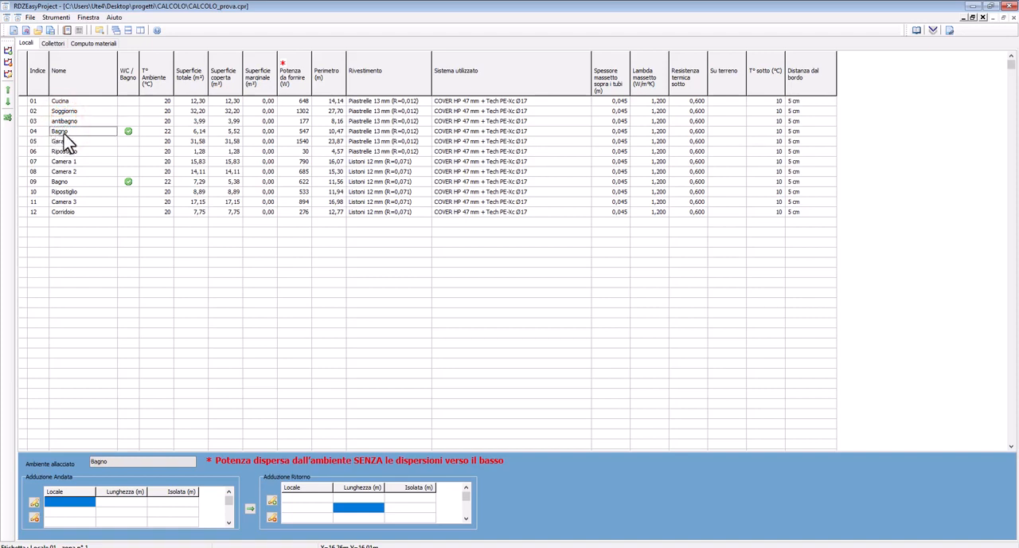
left_click(58, 510)
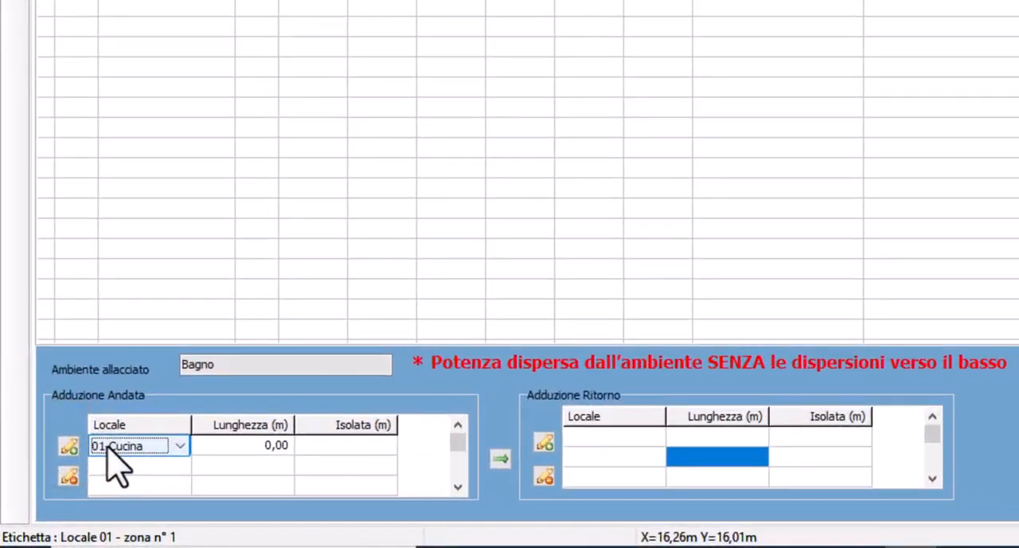
left_click(109, 447)
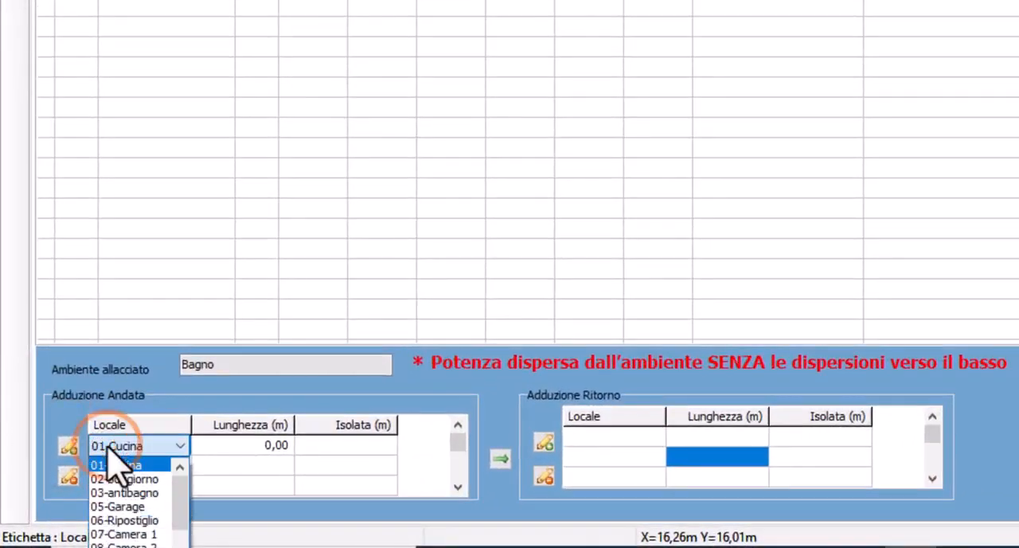
left_click(119, 527)
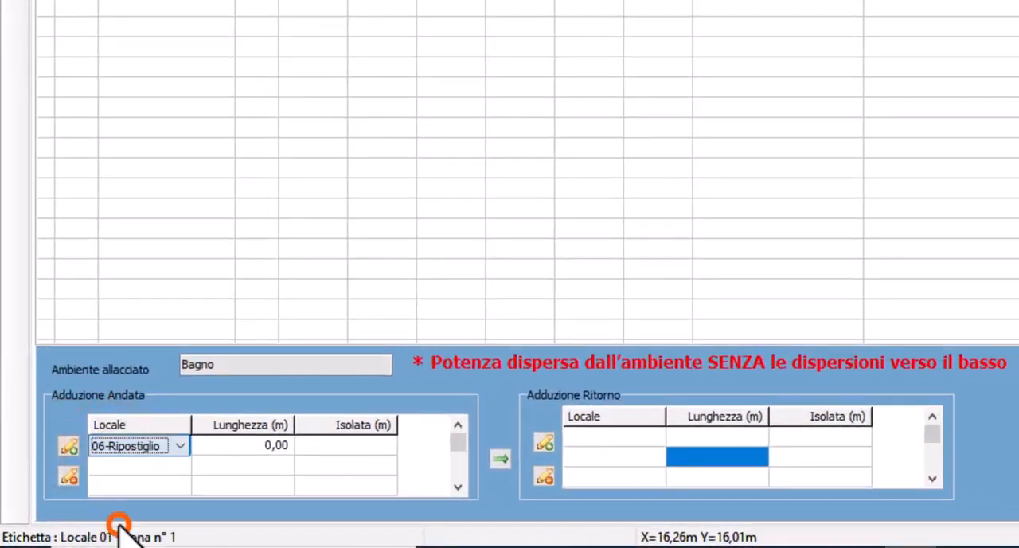
left_click(223, 441)
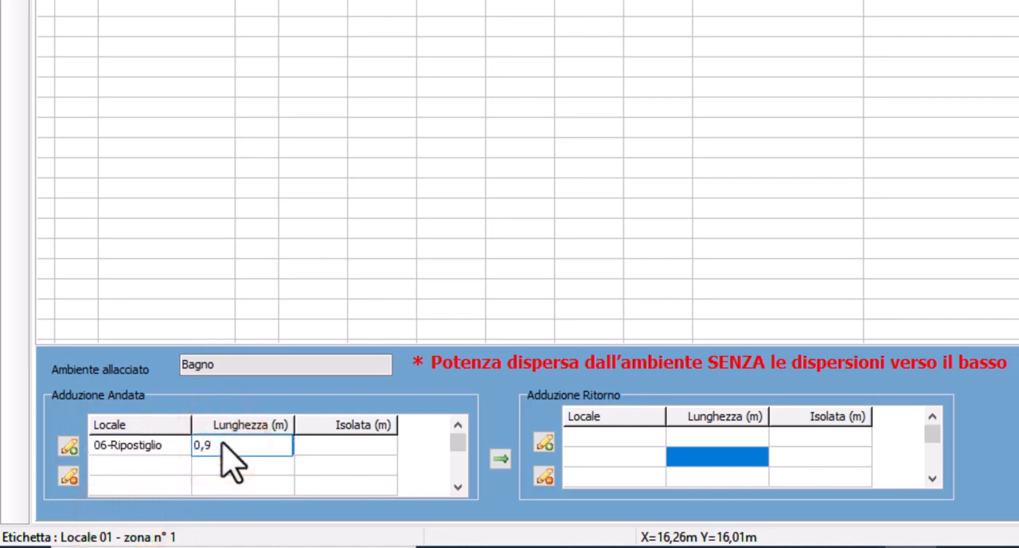
Add a second supply run for Bagno passing through 05-Garage with a length of 2,96 m
left_click(68, 446)
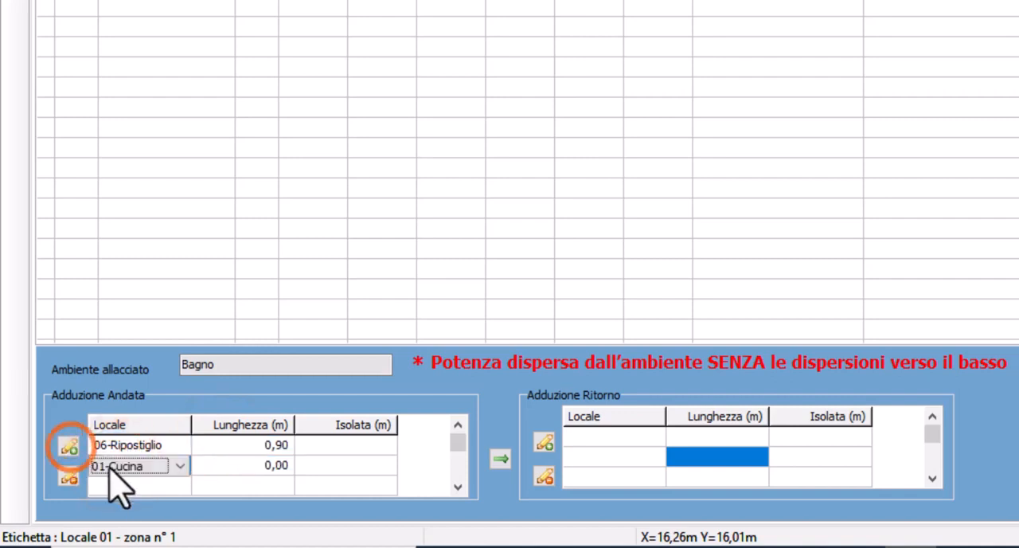
left_click(112, 468)
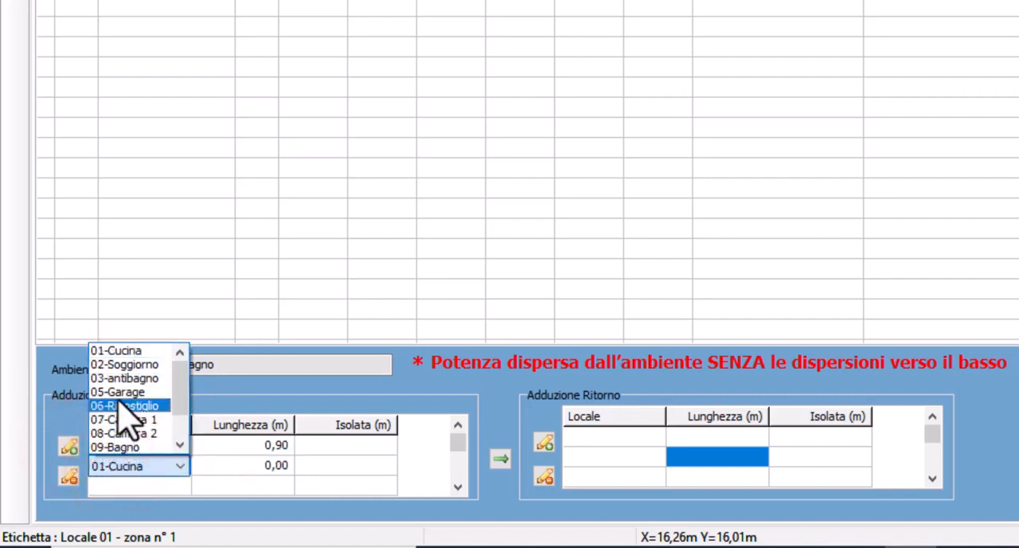
left_click(123, 392)
left_click(218, 466)
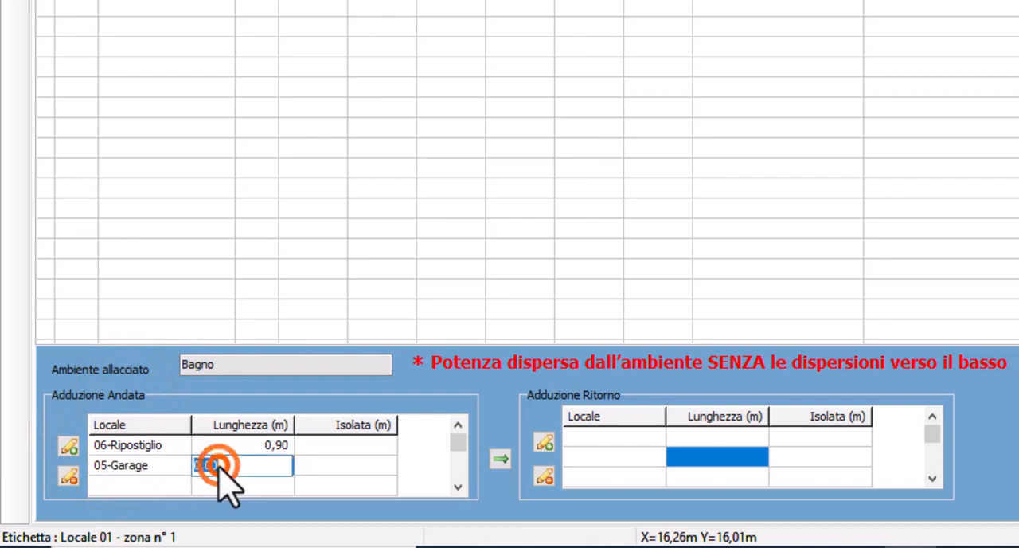
type("2,96")
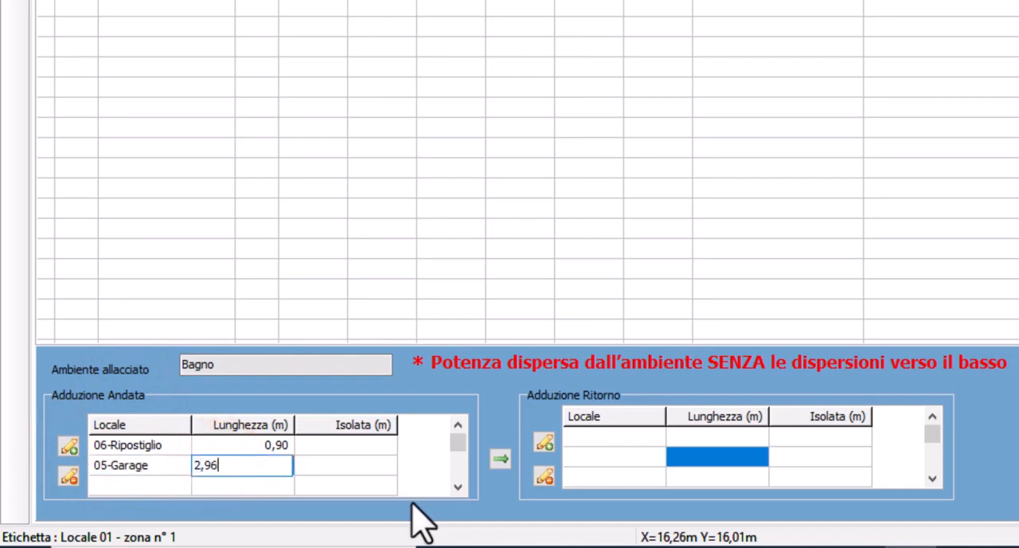
key("Return")
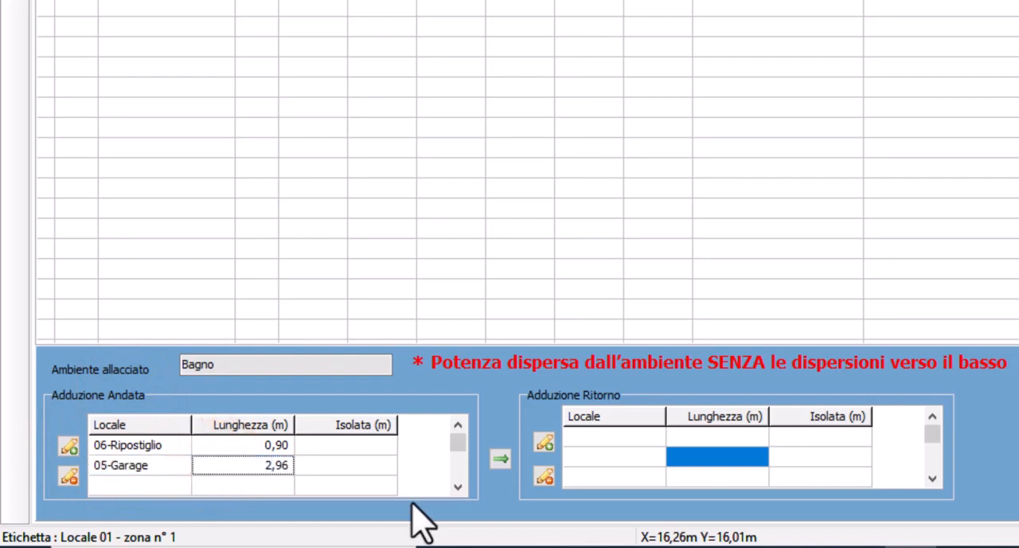
Add a third supply run for Bagno passing through 03-antibagno with a length of 2,14 m
left_click(120, 486)
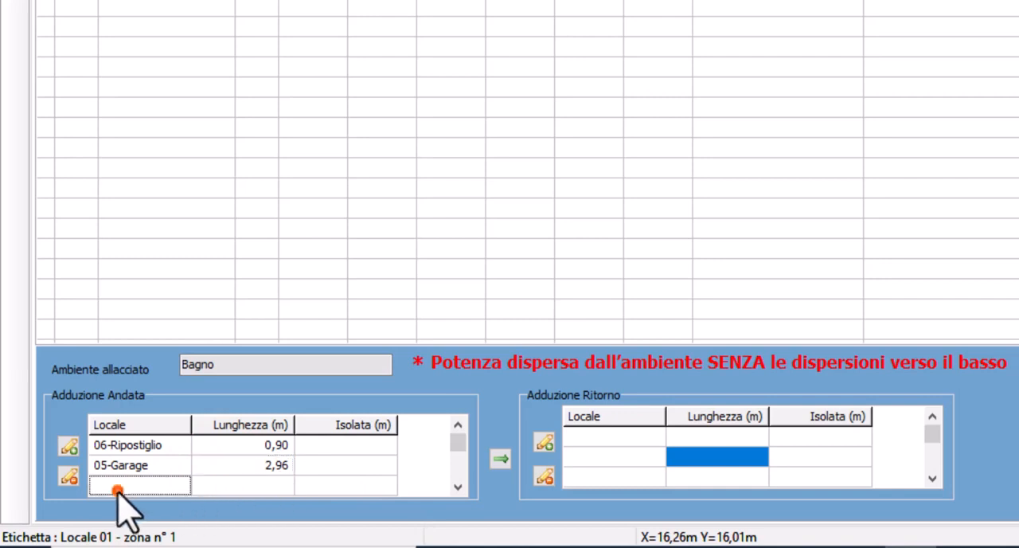
left_click(68, 444)
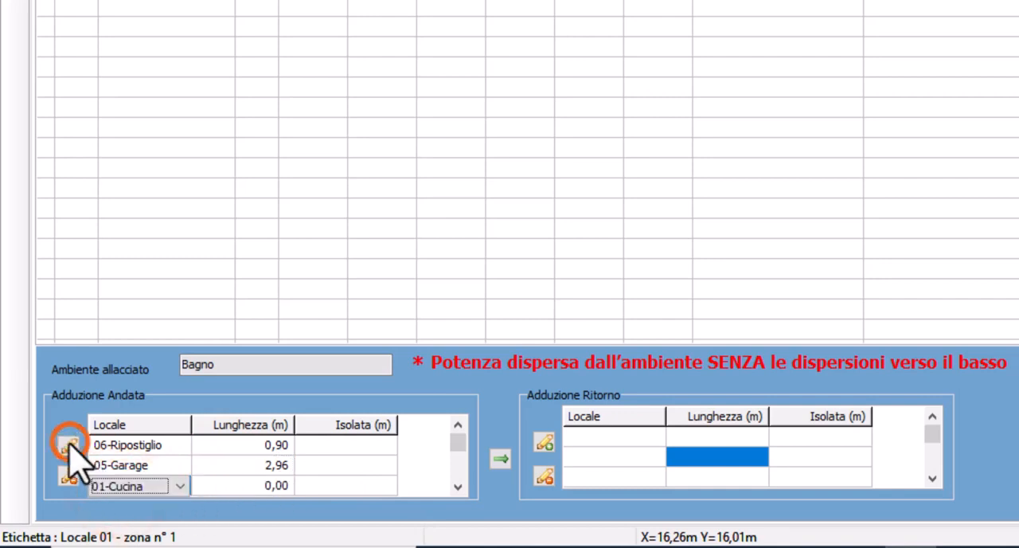
left_click(135, 484)
left_click(127, 398)
left_click(209, 483)
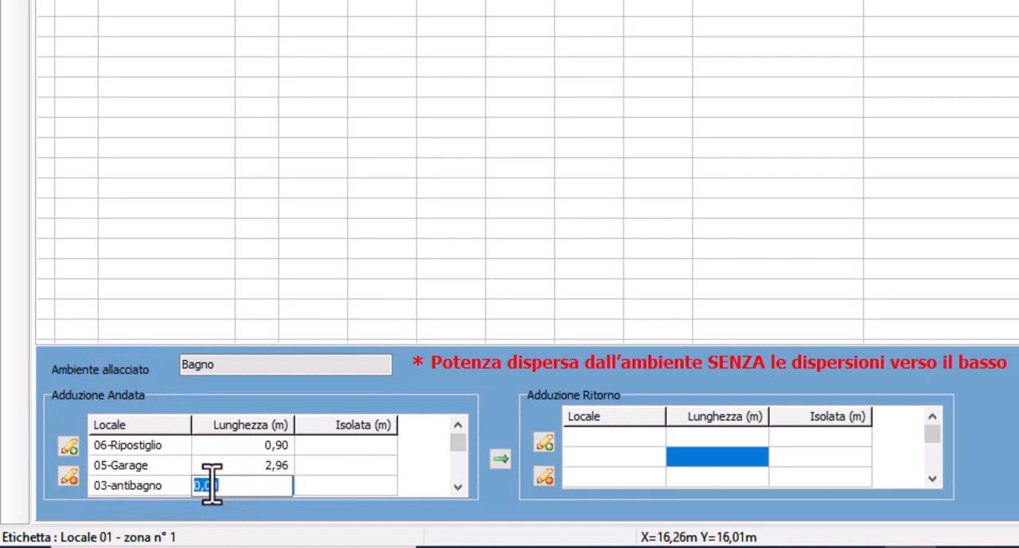
type("2,14")
key("Return")
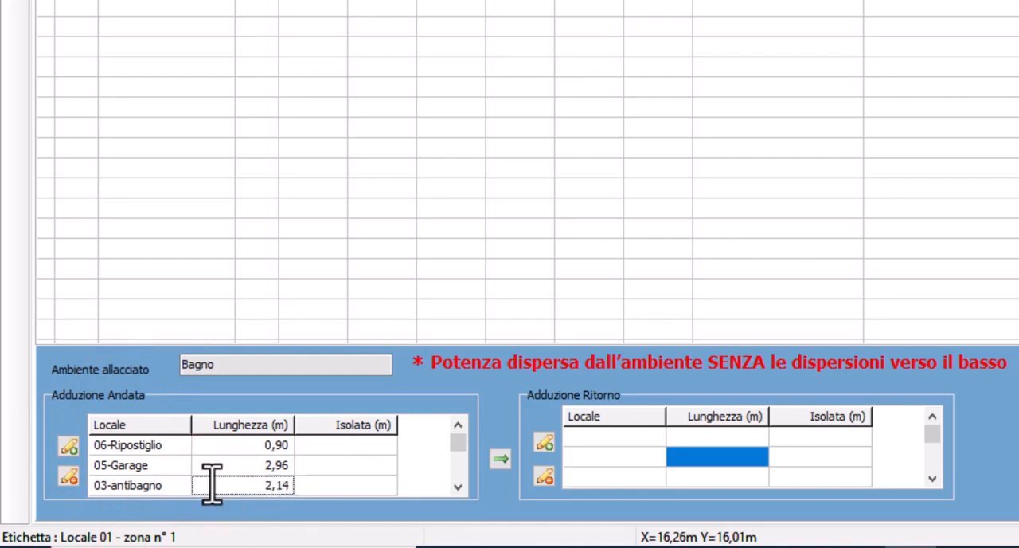
Copy Bagno's three supply runs to its return (Ritorno) runs, then select the room Corridoio
left_click(499, 460)
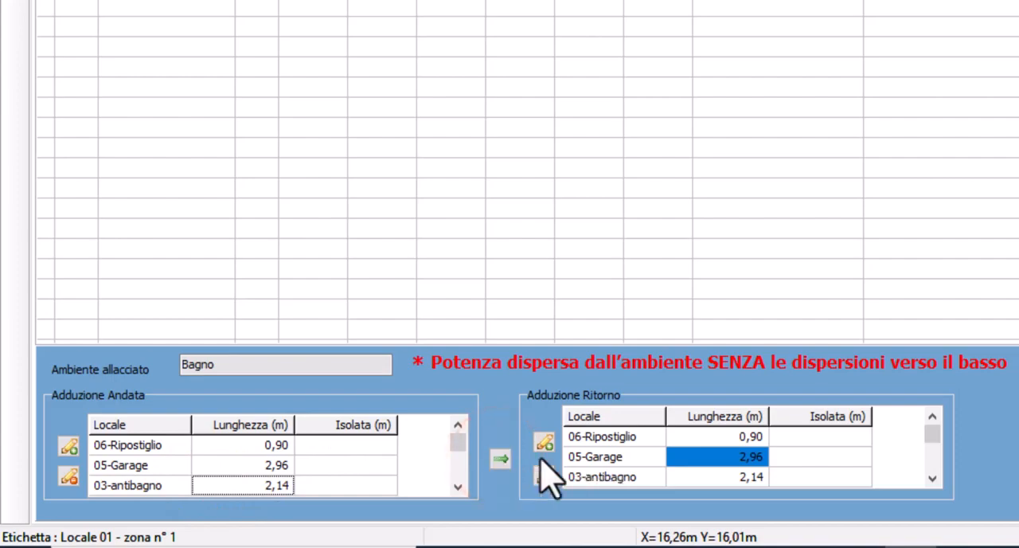
left_click(791, 438)
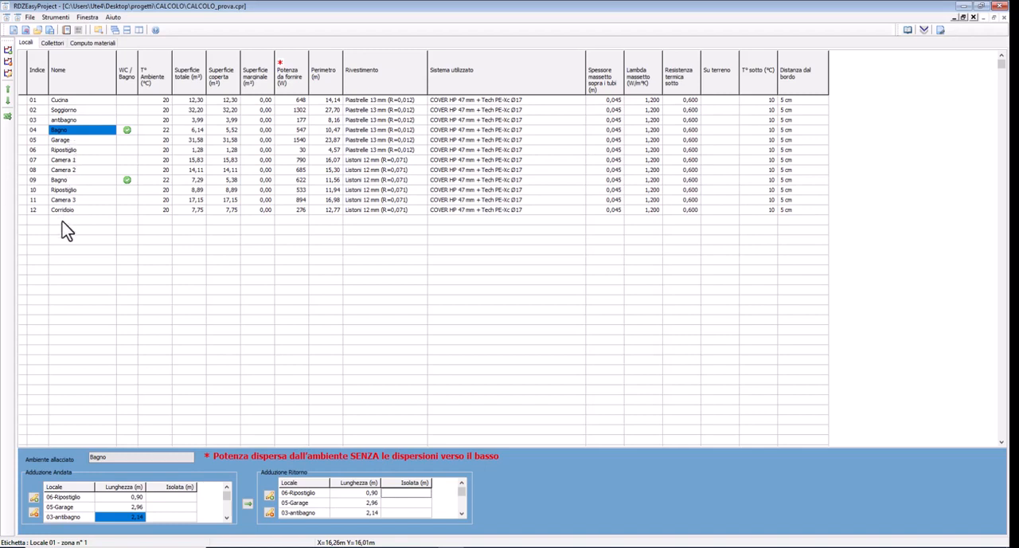
left_click(64, 210)
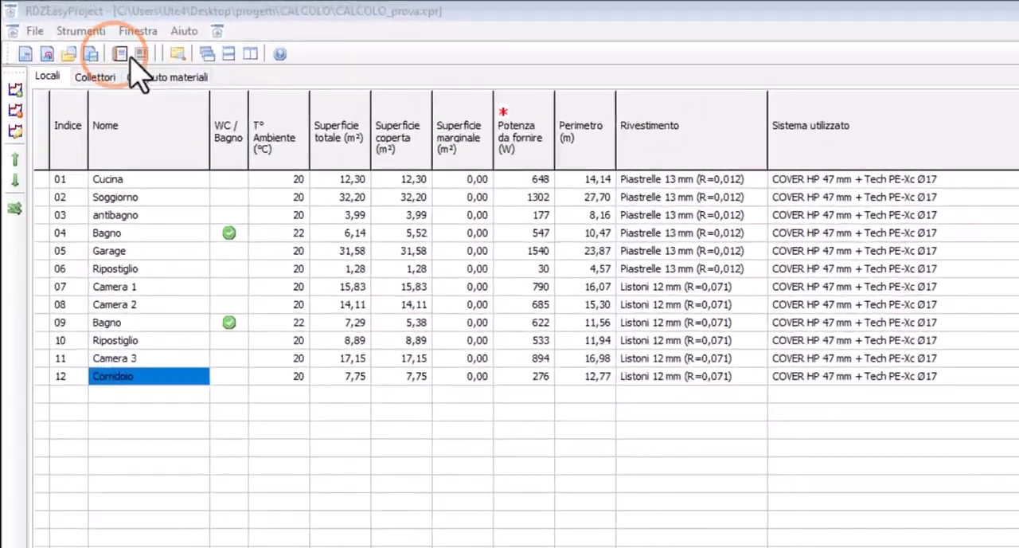
Create a new CONTROL Ø17 manifold in the project's Collettori section and name it Coll Terra
left_click(57, 43)
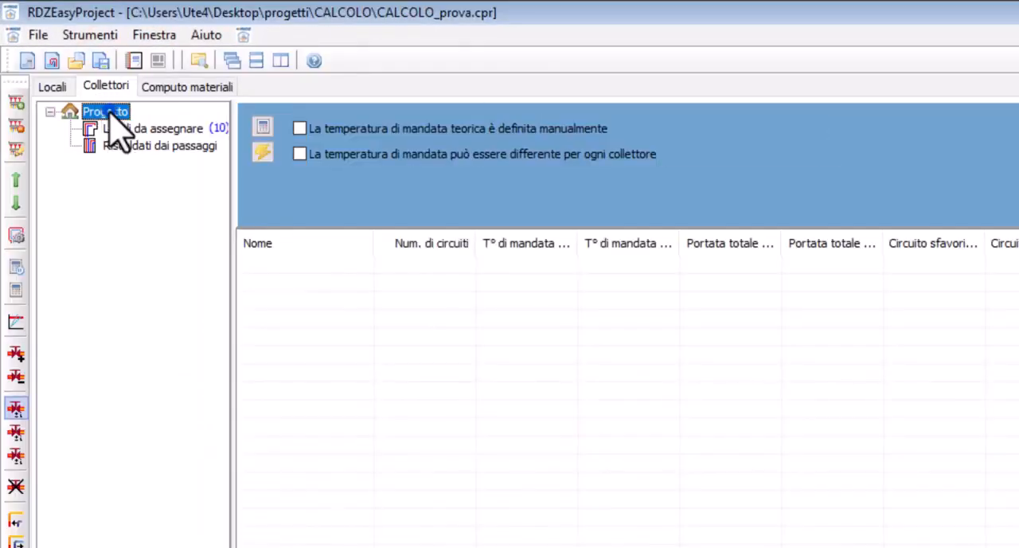
right_click(112, 114)
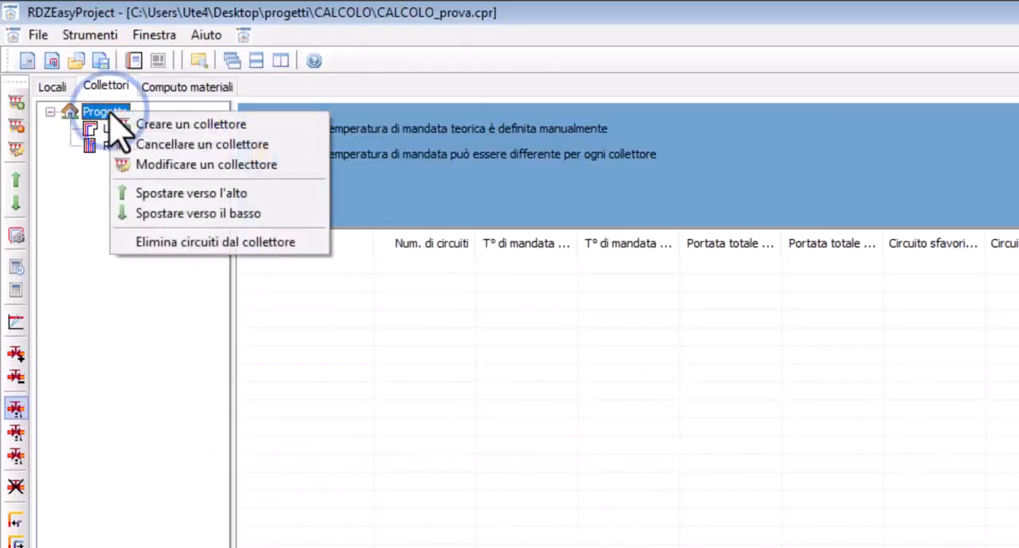
left_click(171, 124)
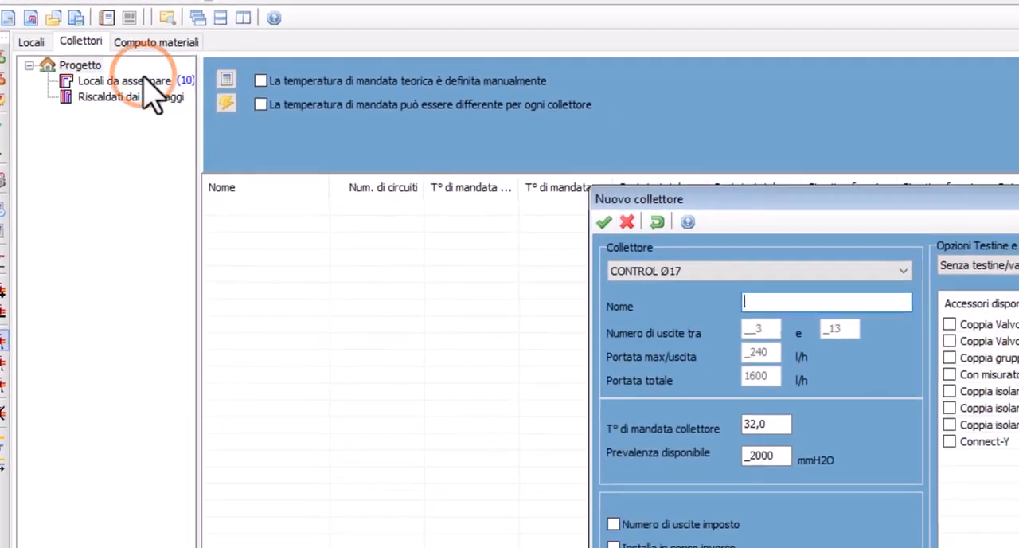
left_click(785, 298)
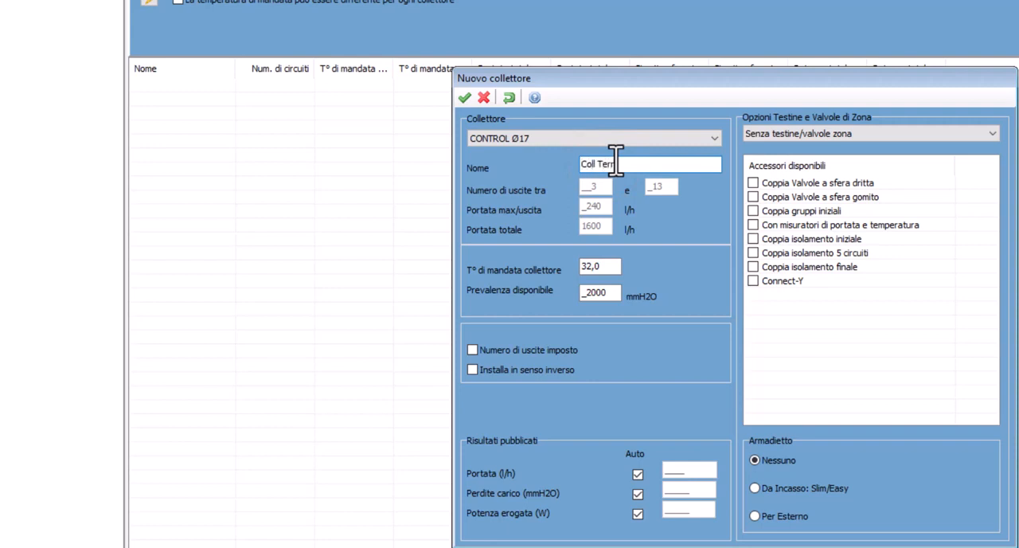
type("Coll Terra")
Equip Coll Terra with the Con testine 230 V c/micro option and the Coppia gruppi iniziali accessory, and confirm the manifold
left_click(796, 133)
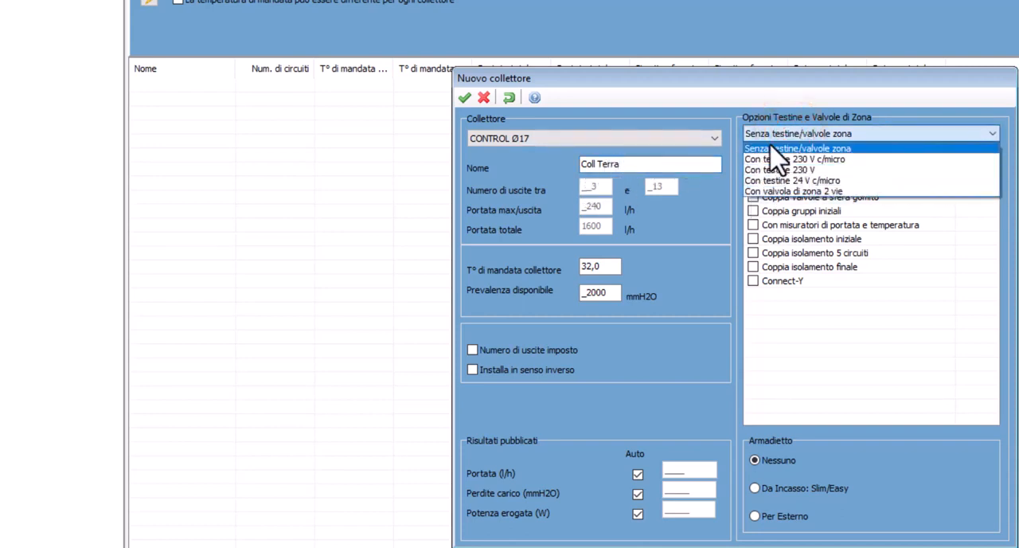
left_click(784, 158)
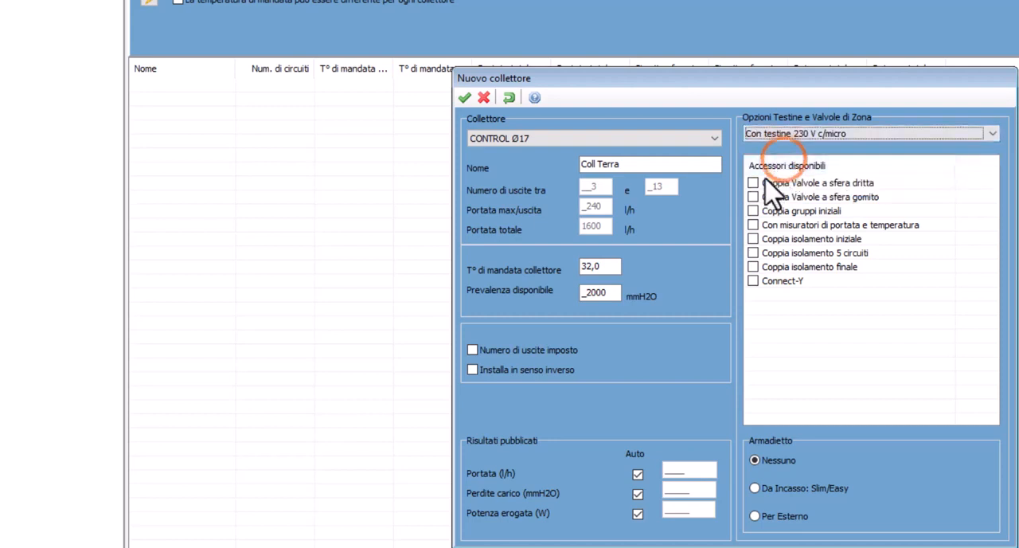
left_click(753, 211)
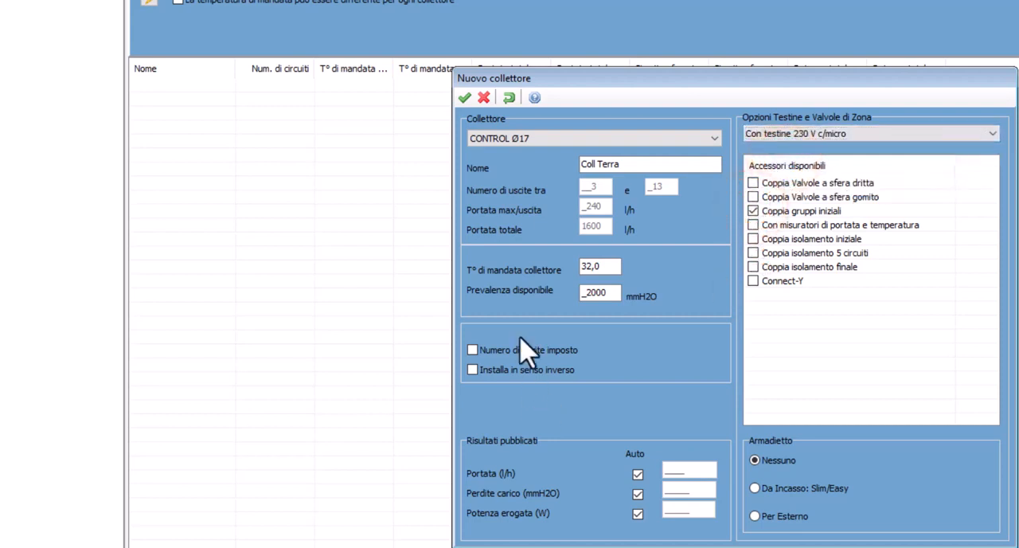
left_click(464, 97)
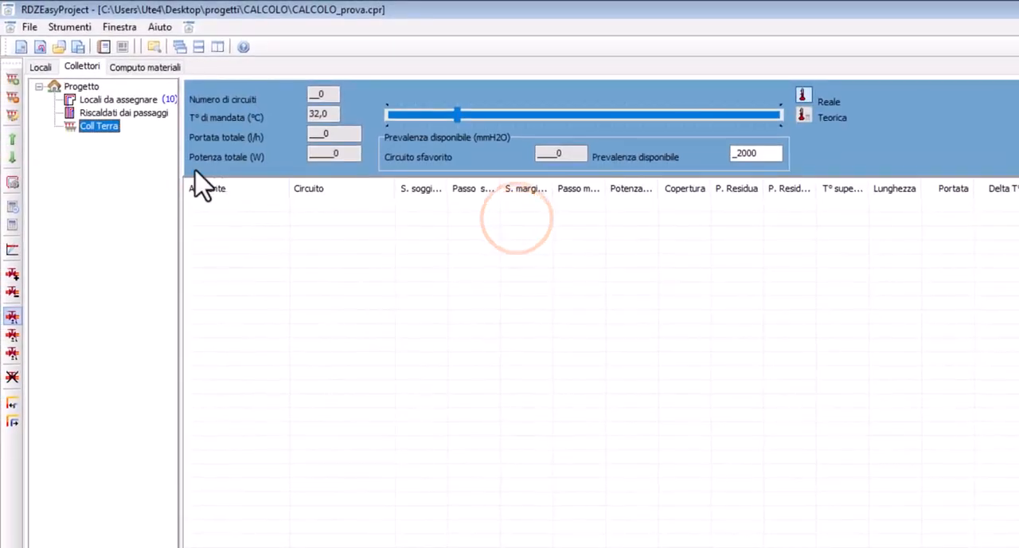
Create a second CONTROL Ø17 manifold in the project named Coll Primo
left_click(83, 86)
right_click(83, 87)
left_click(112, 94)
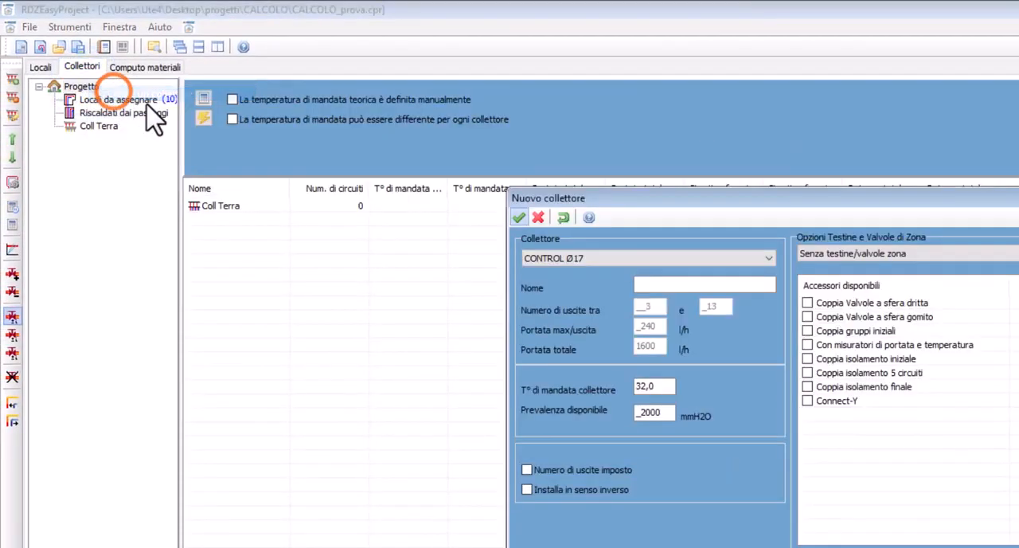
left_click(692, 285)
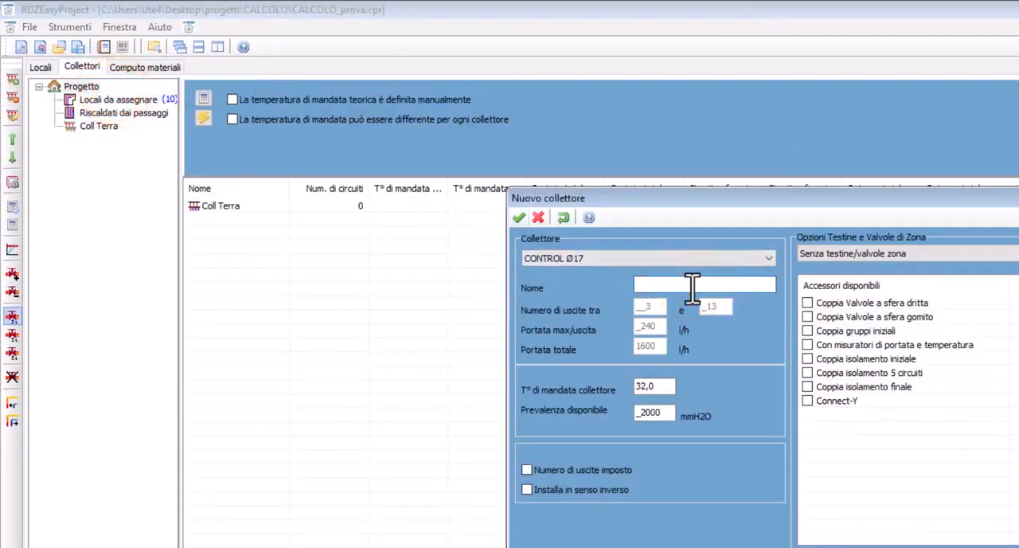
type("Coll")
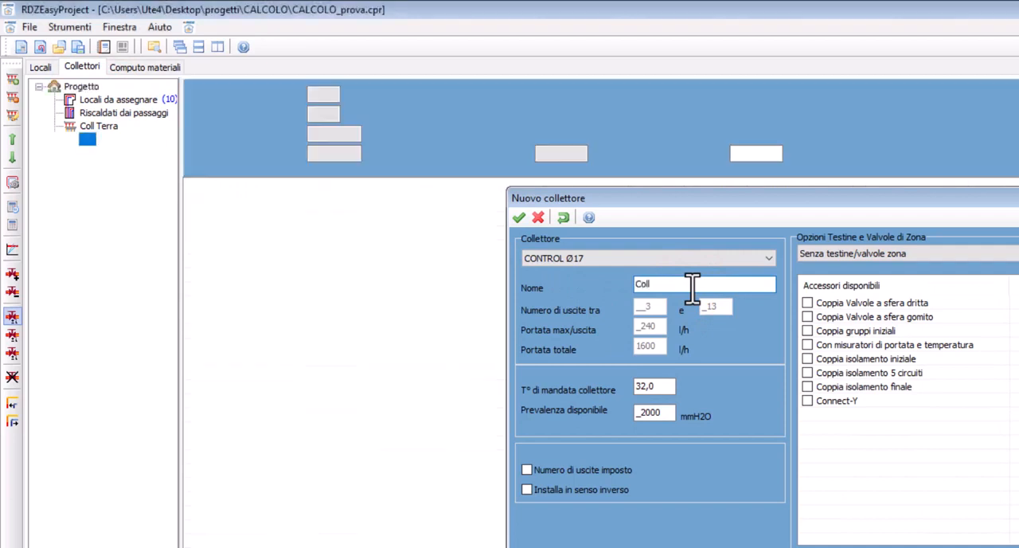
key("Return")
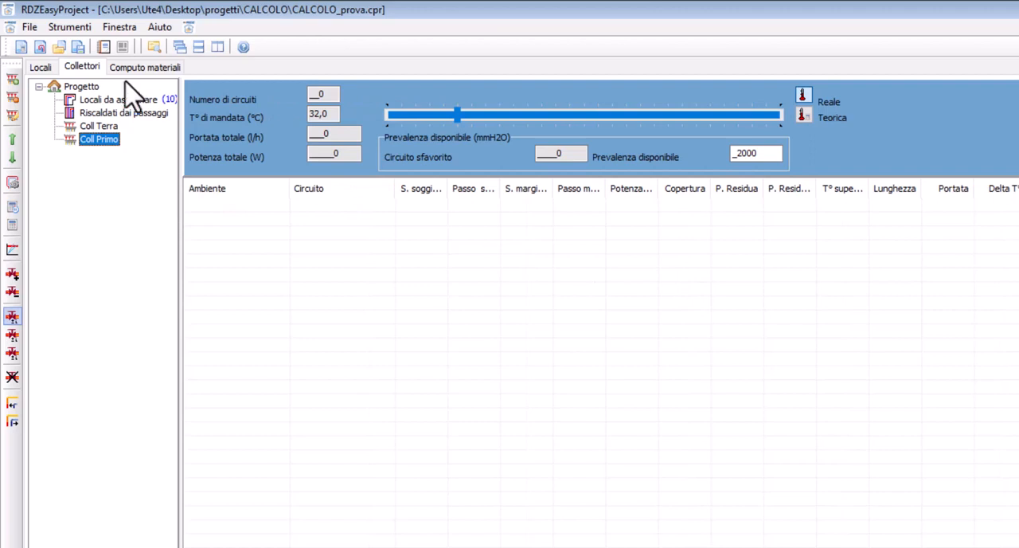
left_click(180, 3)
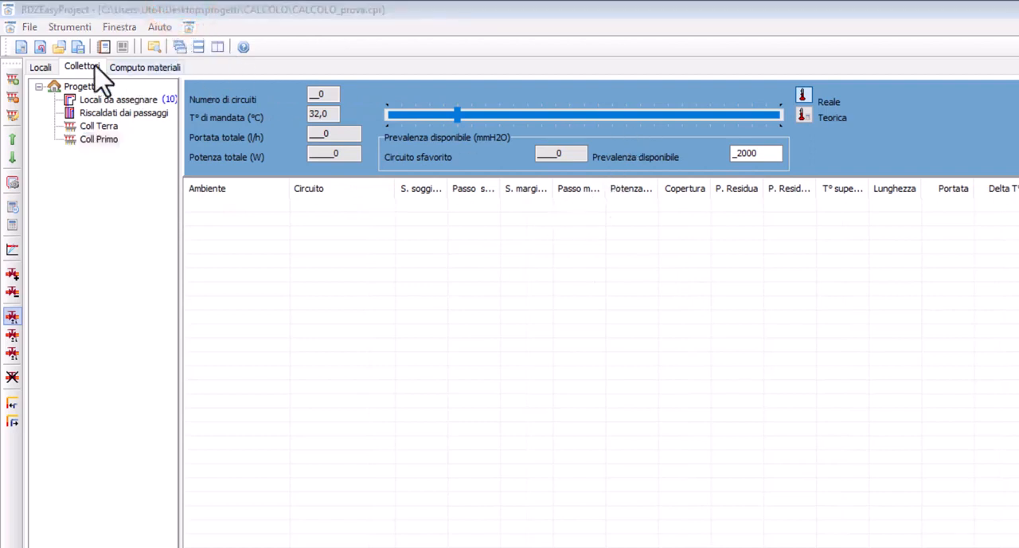
left_click(169, 101)
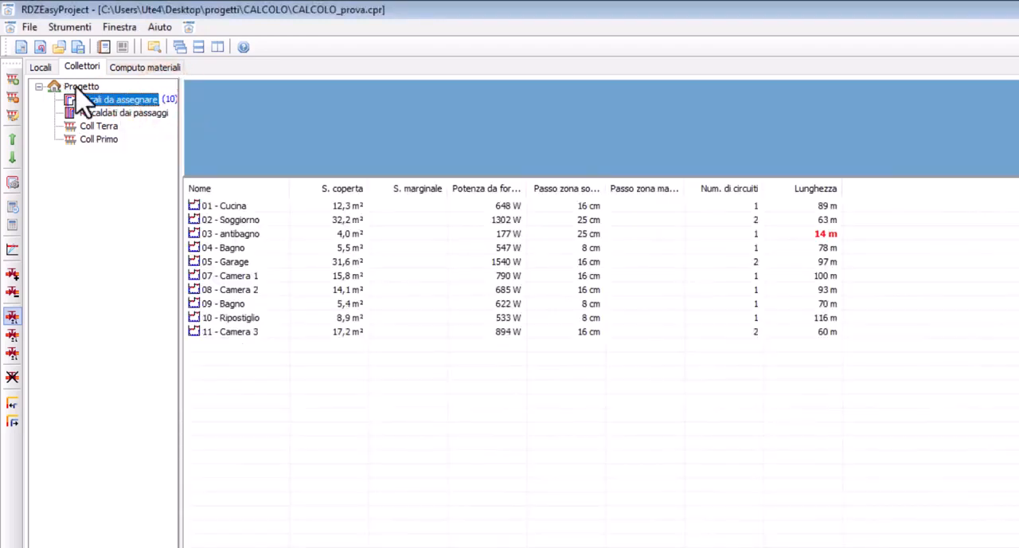
left_click(79, 88)
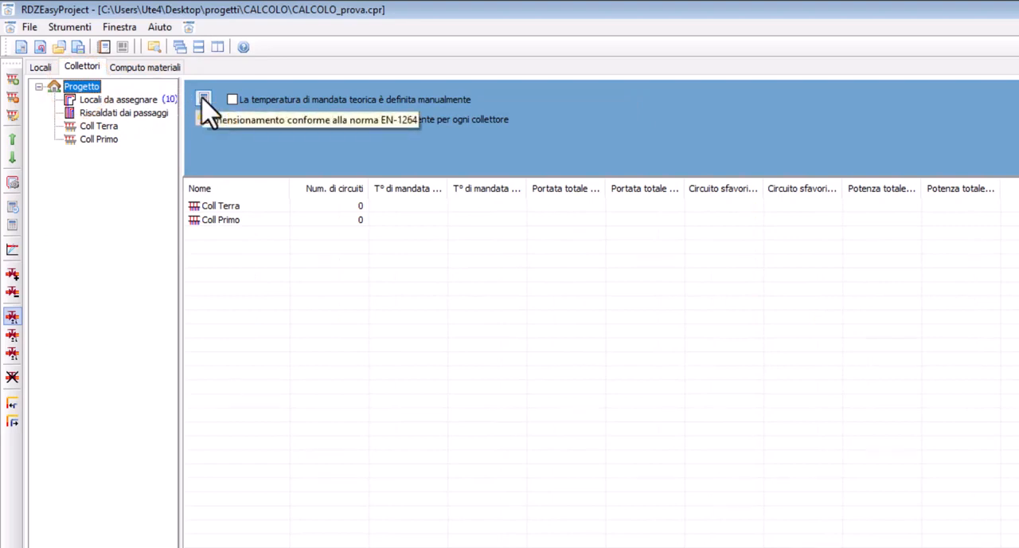
Assign the unassigned rooms 01 - Cucina through 05 - Garage to the manifold Coll Terra
left_click(136, 108)
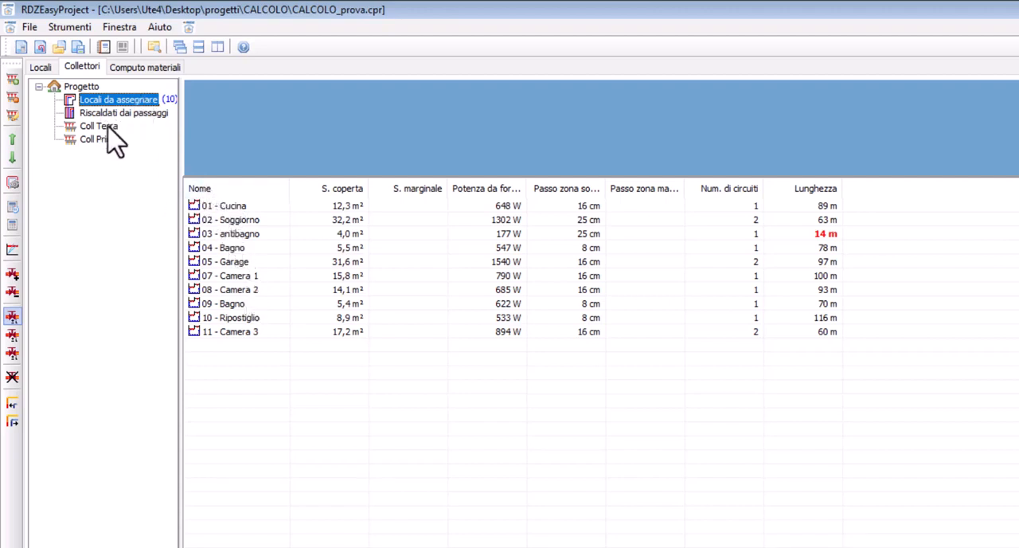
left_click(214, 207)
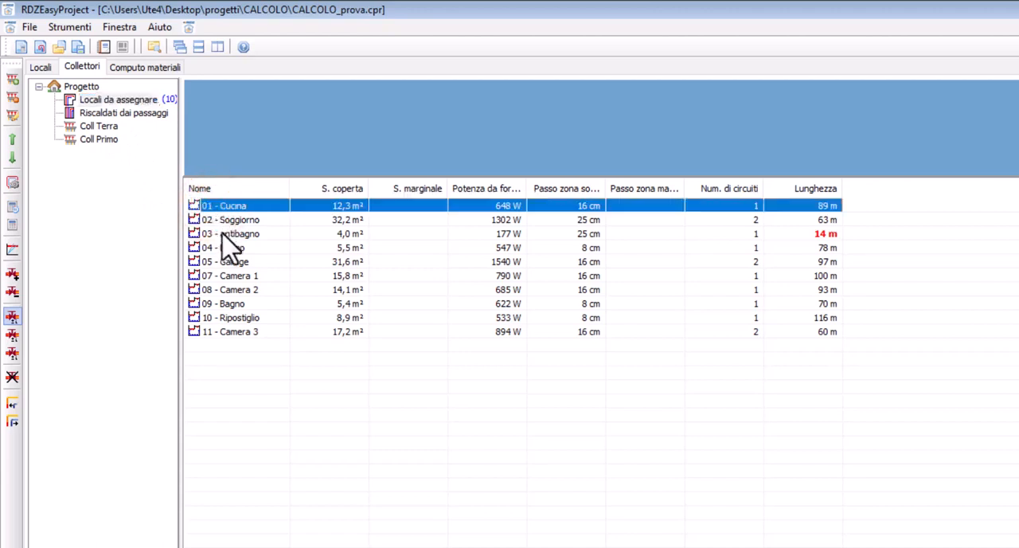
left_click(227, 220, "ctrl")
left_click(230, 234, "ctrl")
left_click(232, 247, "ctrl")
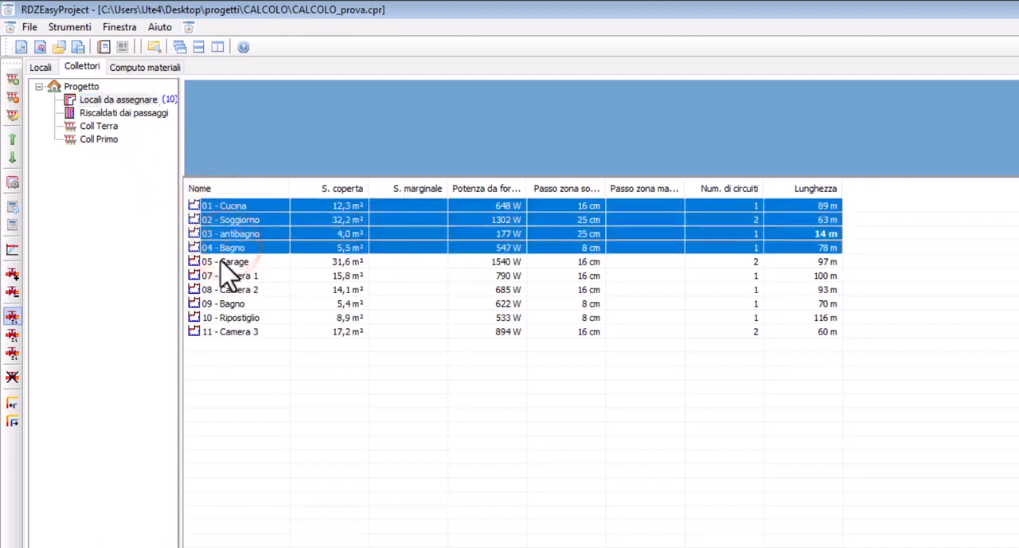
left_click(227, 262, "ctrl")
left_click_drag(216, 209, 102, 127)
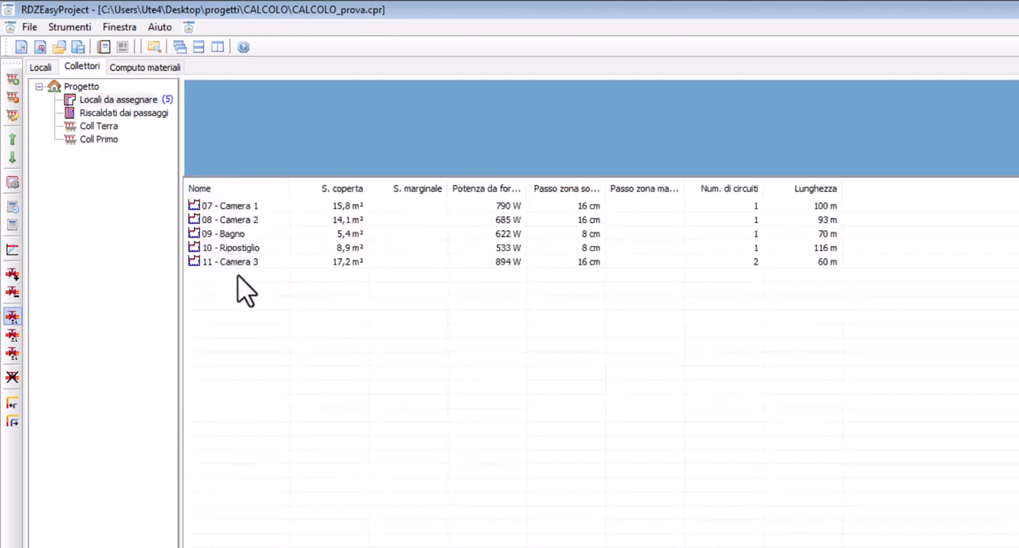
Assign the remaining rooms 07 - Camera 1 through 11 - Camera 3 to Coll Primo, then view the rooms heated by passing pipes
left_click_drag(245, 291, 104, 146)
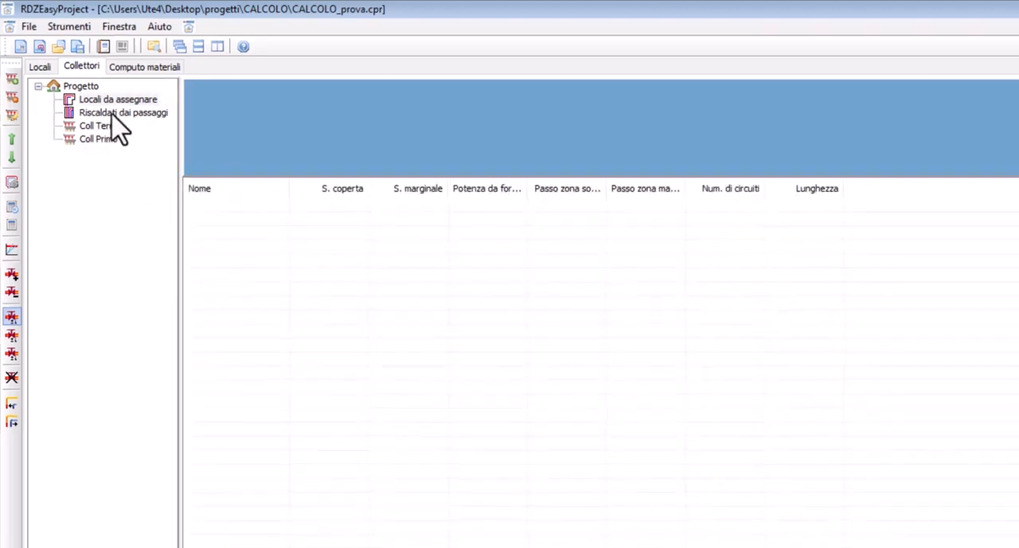
left_click(111, 113)
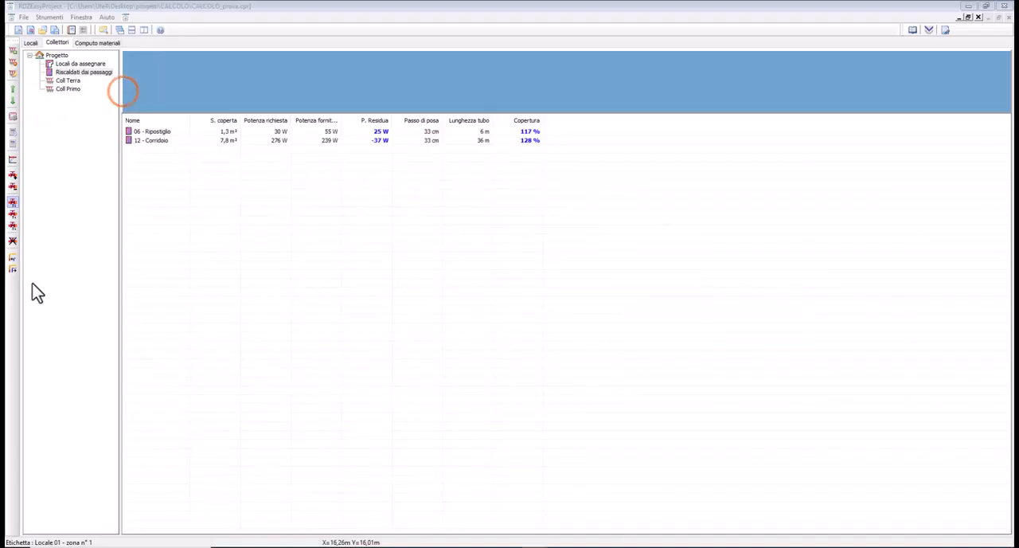
Run the EN-1264 system sizing for the whole project and accept the 38,6 °C supply temperature
left_click(57, 55)
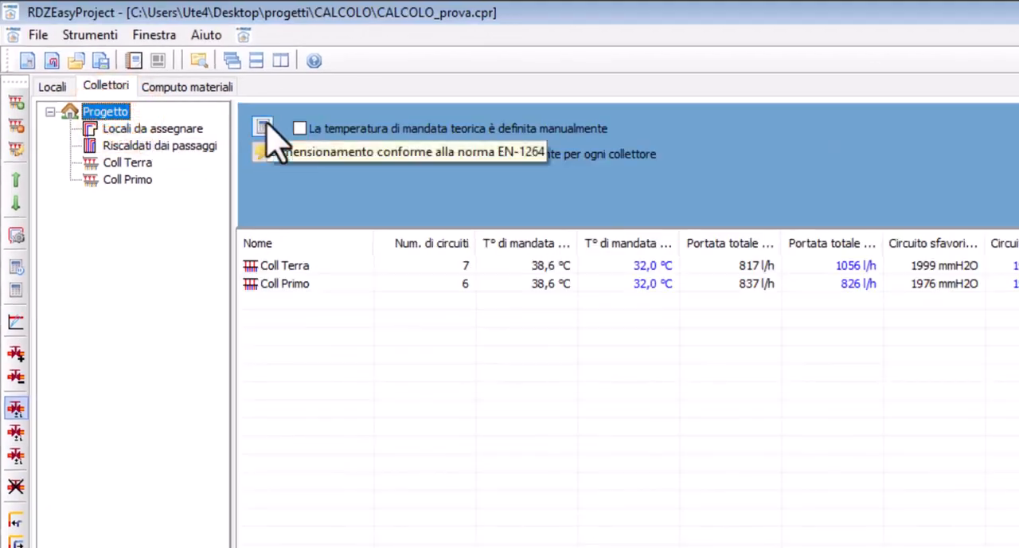
left_click(262, 128)
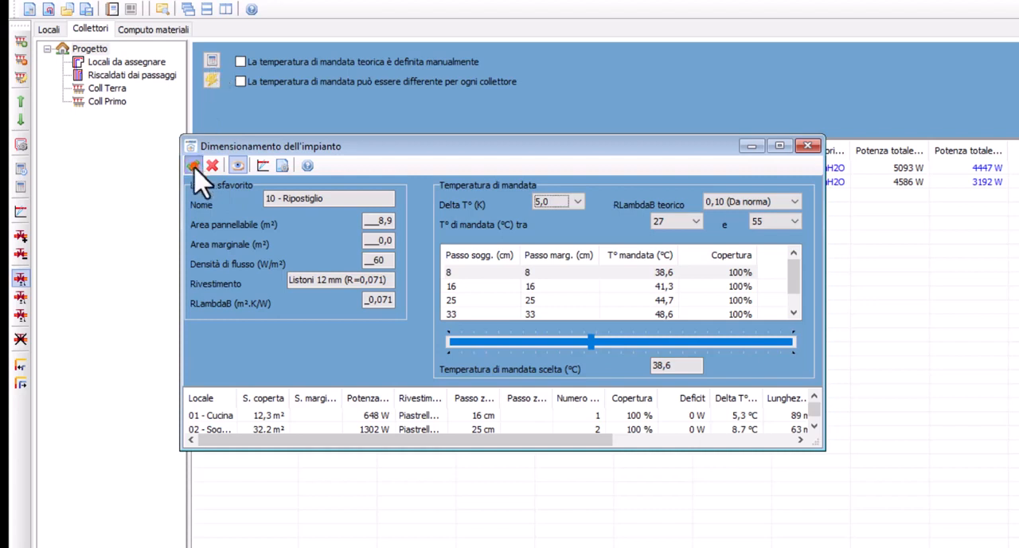
left_click(193, 165)
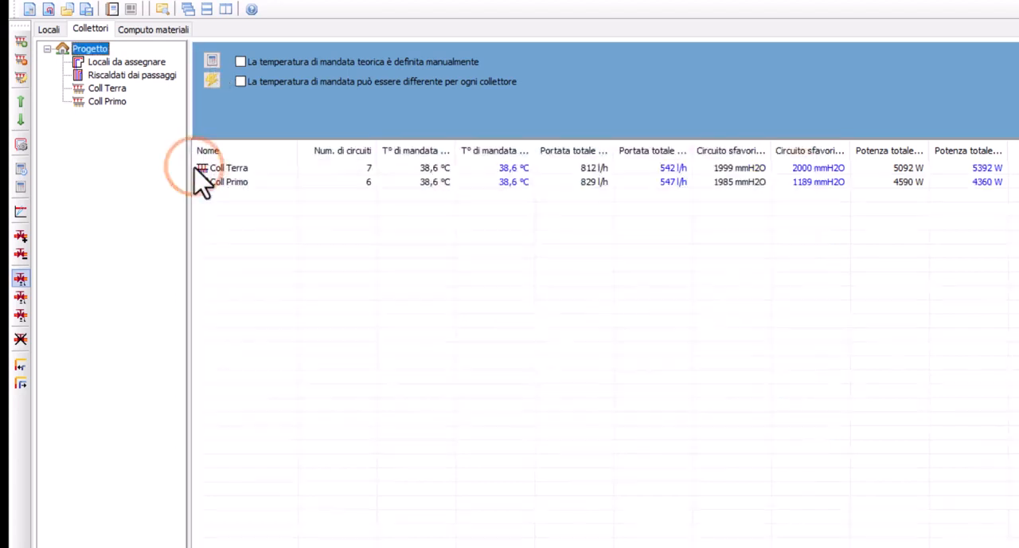
Open the circuits of Cucina in Coll Terra and set the Marginale laying pitch to 8 cm
left_click(111, 90)
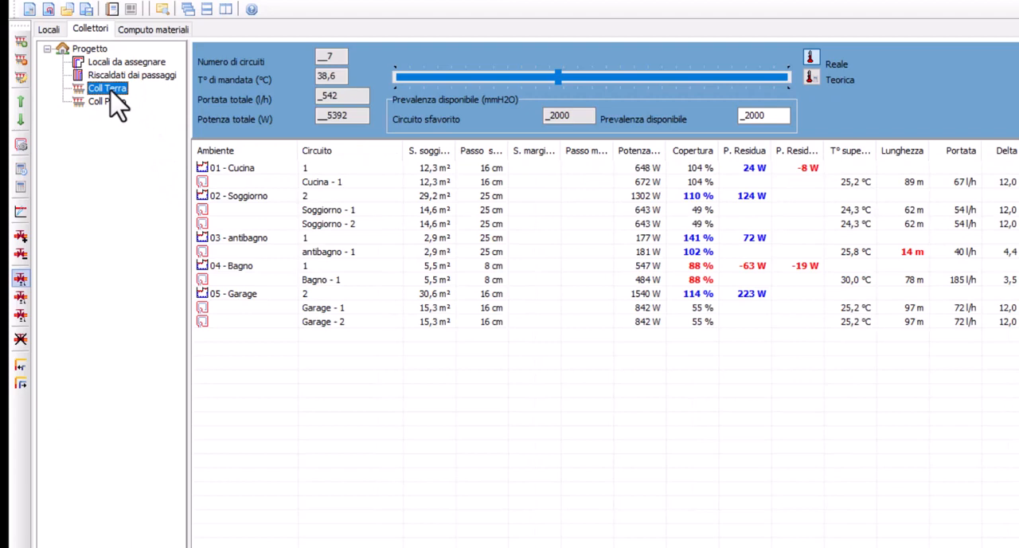
double_click(235, 168)
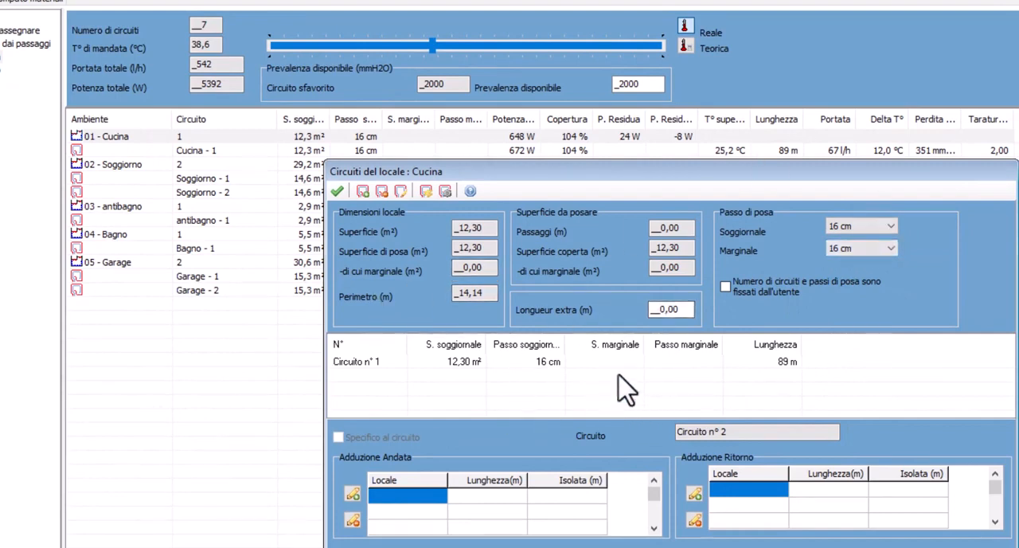
left_click(686, 185)
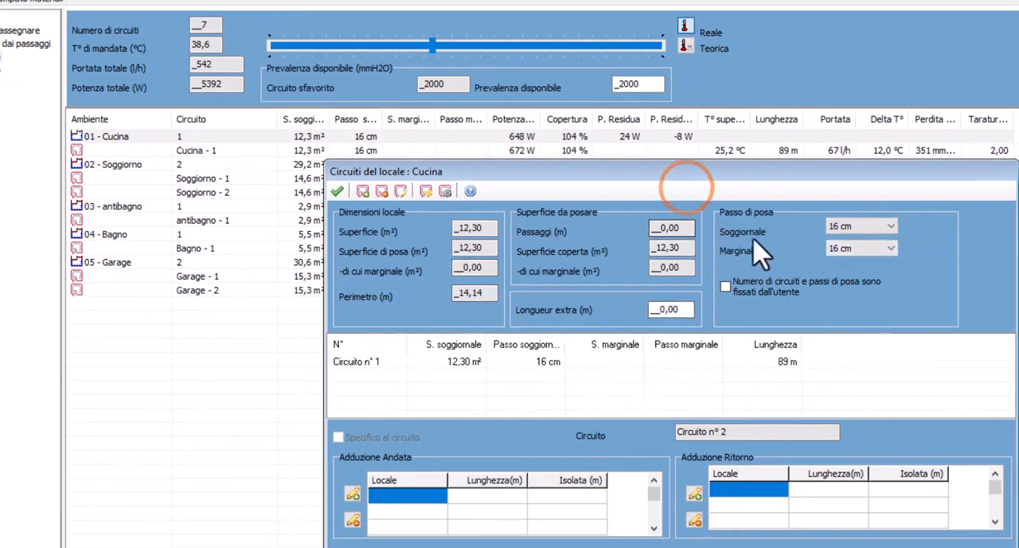
left_click(853, 248)
left_click(846, 271)
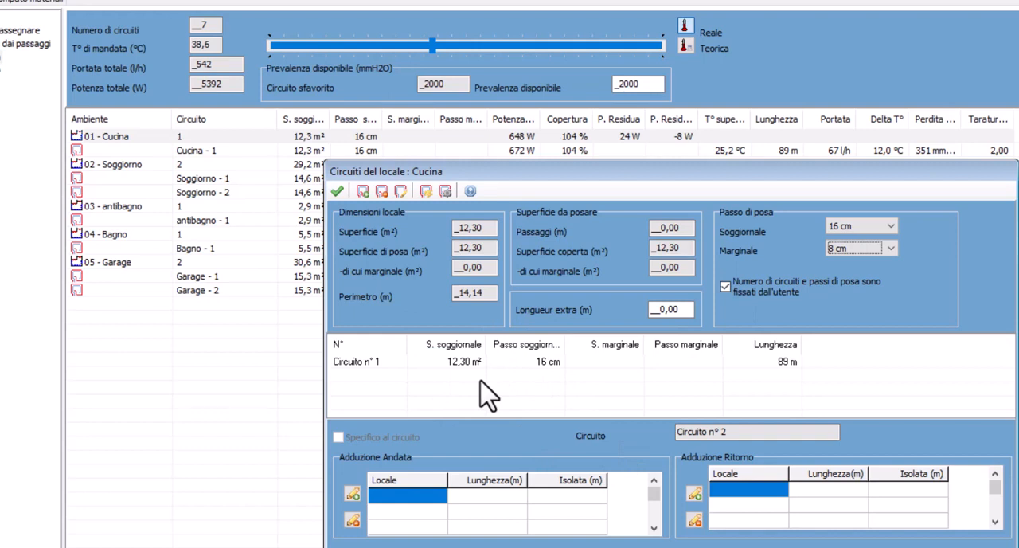
Add a 6 m² Marginale circuit to Cucina and confirm the room's circuits, including the redefinition of Soggiorno's circuits
left_click(363, 191)
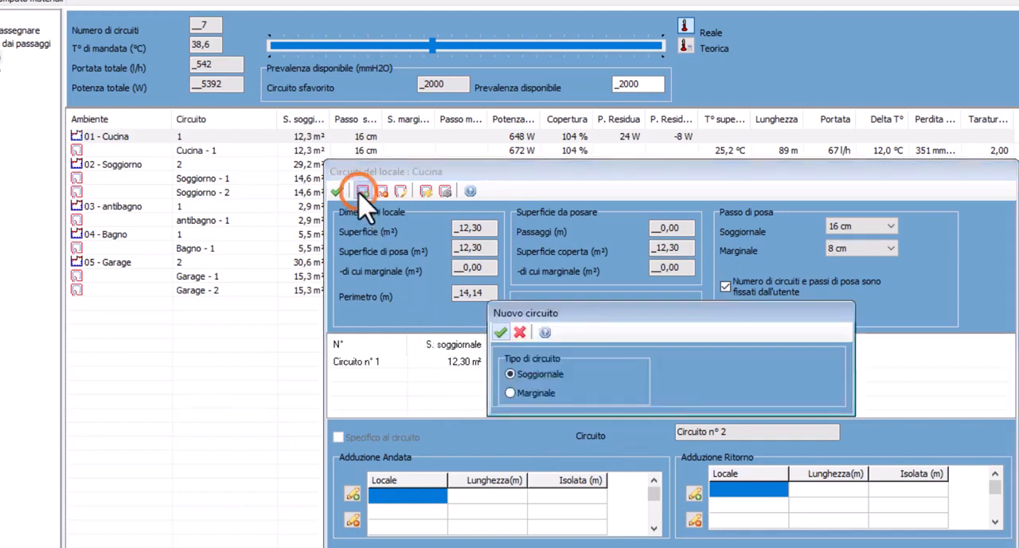
left_click(510, 392)
left_click(808, 389)
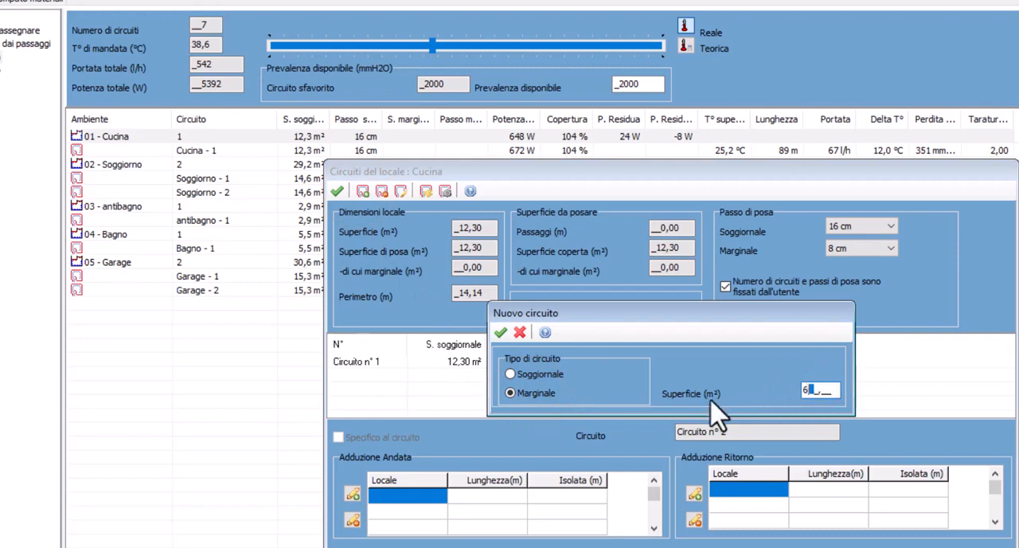
left_click(499, 332)
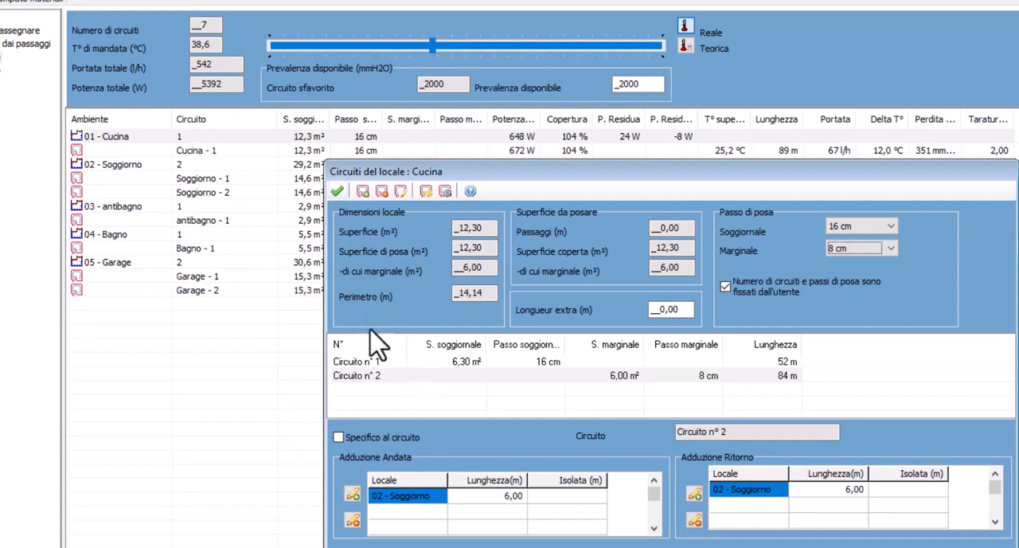
left_click(336, 192)
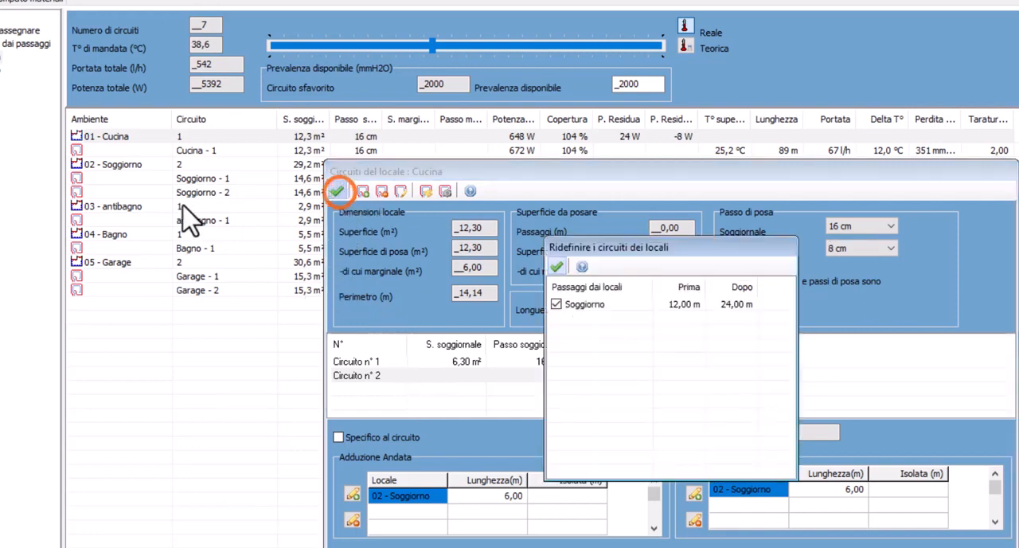
left_click(559, 263)
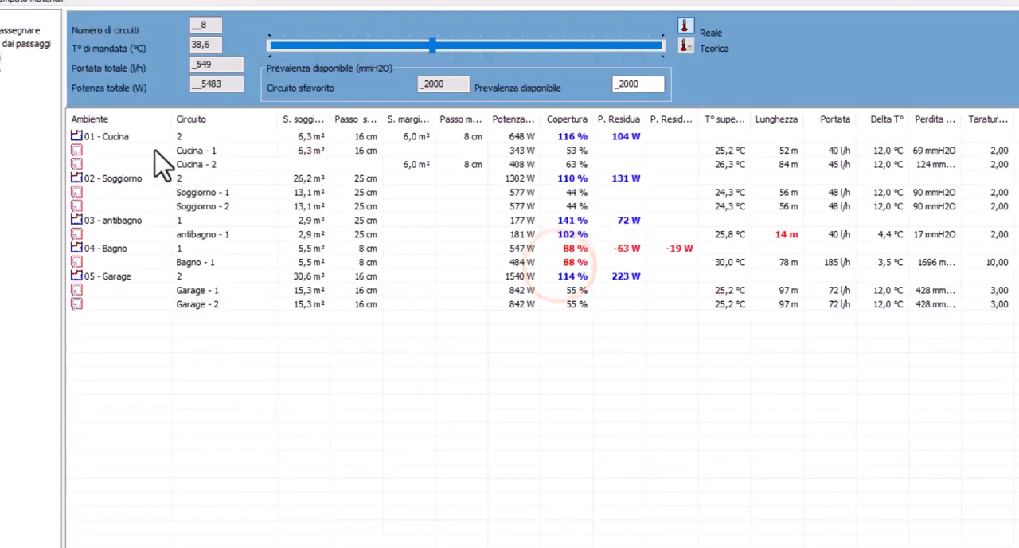
Open the circuits of Soggiorno and set the laying pitch to 16 cm for Soggiornale and 8 cm for Marginale
double_click(115, 178)
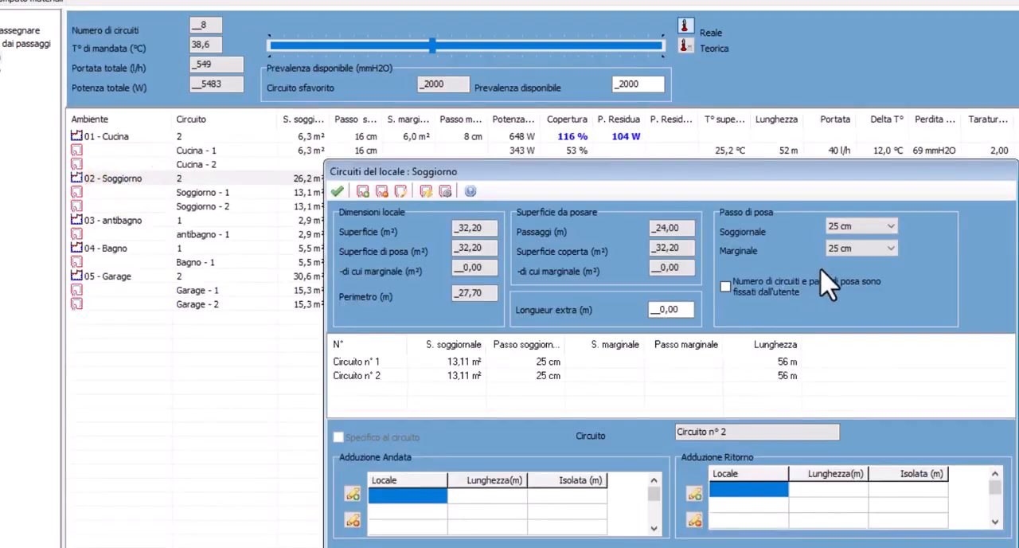
left_click(844, 227)
left_click(866, 248)
left_click(866, 251)
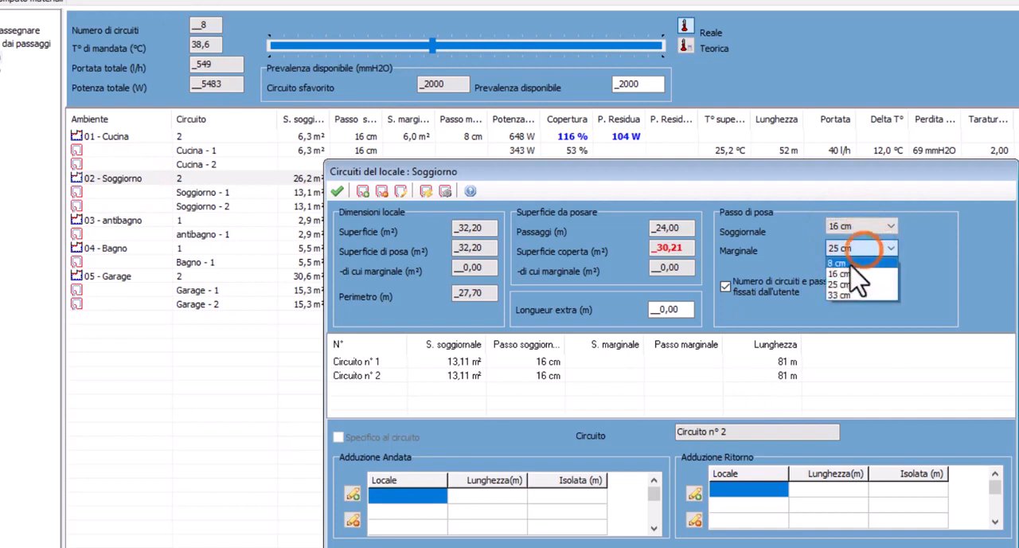
left_click(851, 261)
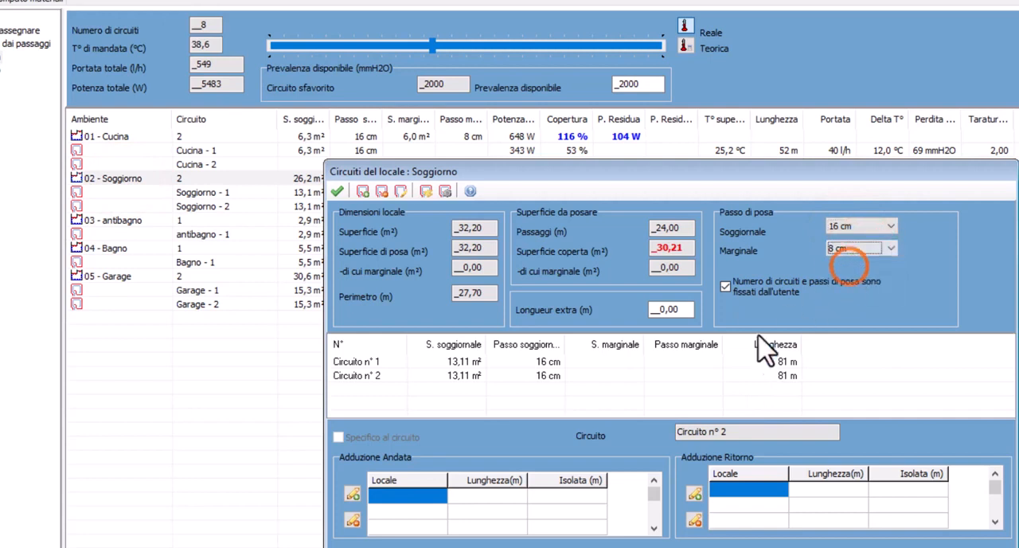
Change Soggiorno's circuit n° 2 to a Circuito marginale with a 10 m² surface and balance the circuits
left_click(717, 376)
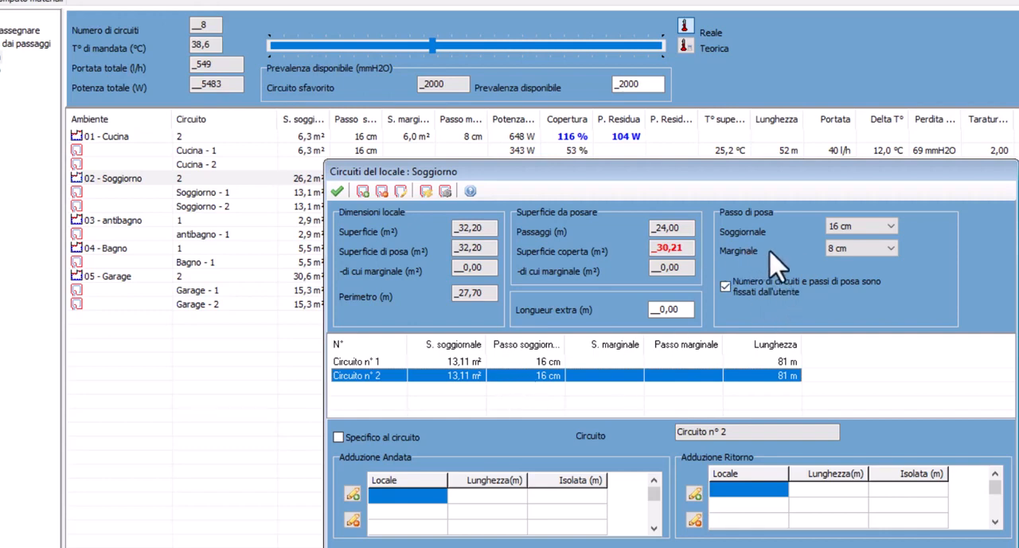
double_click(549, 375)
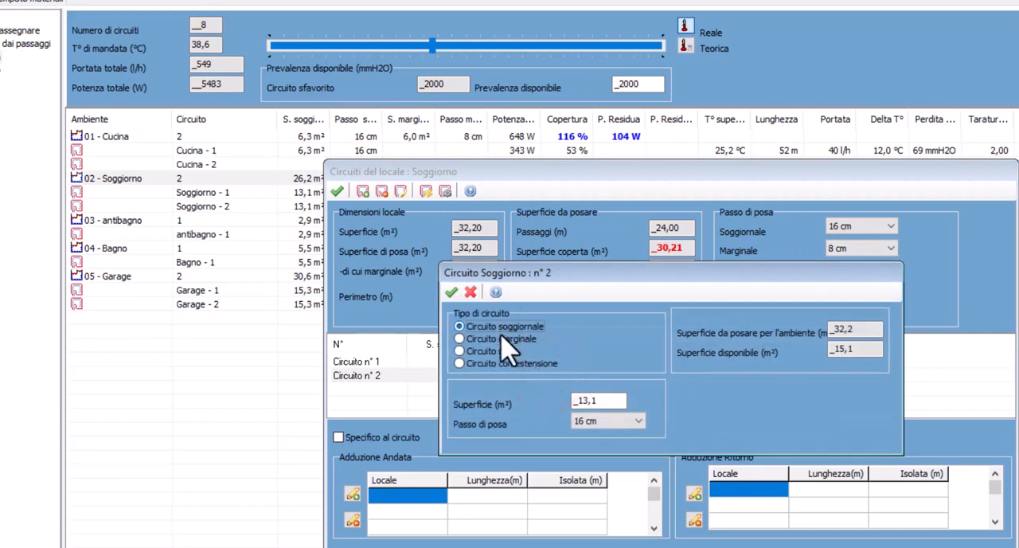
double_click(603, 401)
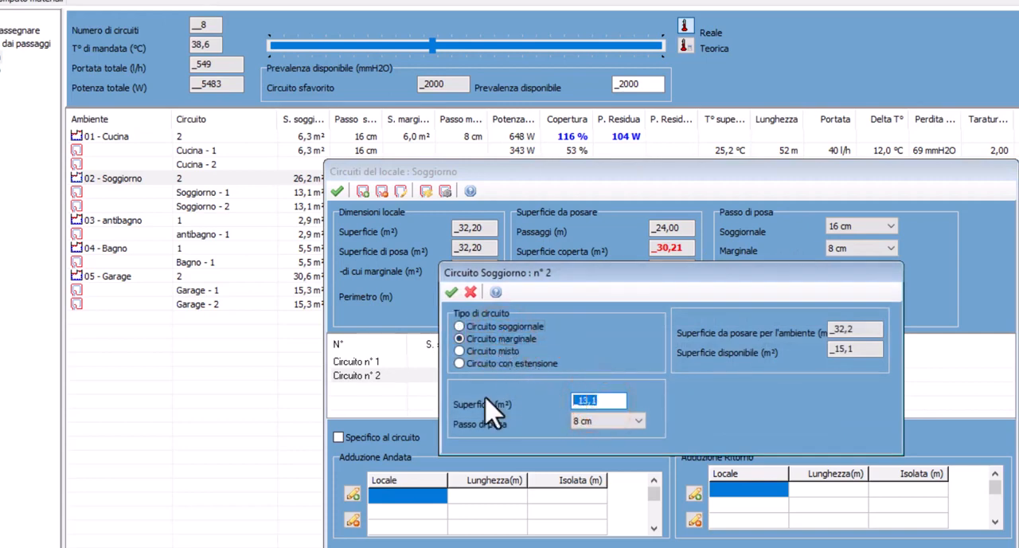
type("10,_")
left_click(450, 291)
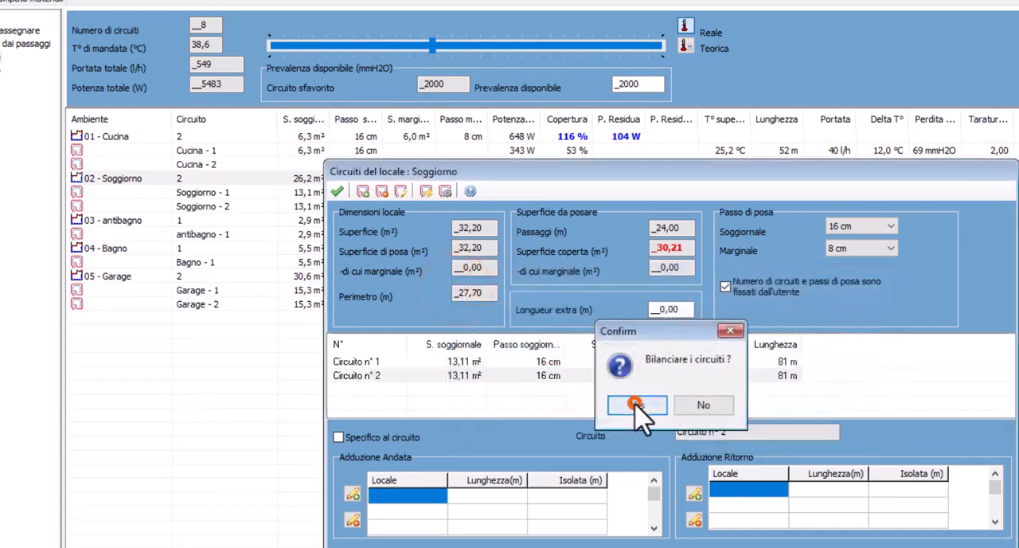
left_click(637, 404)
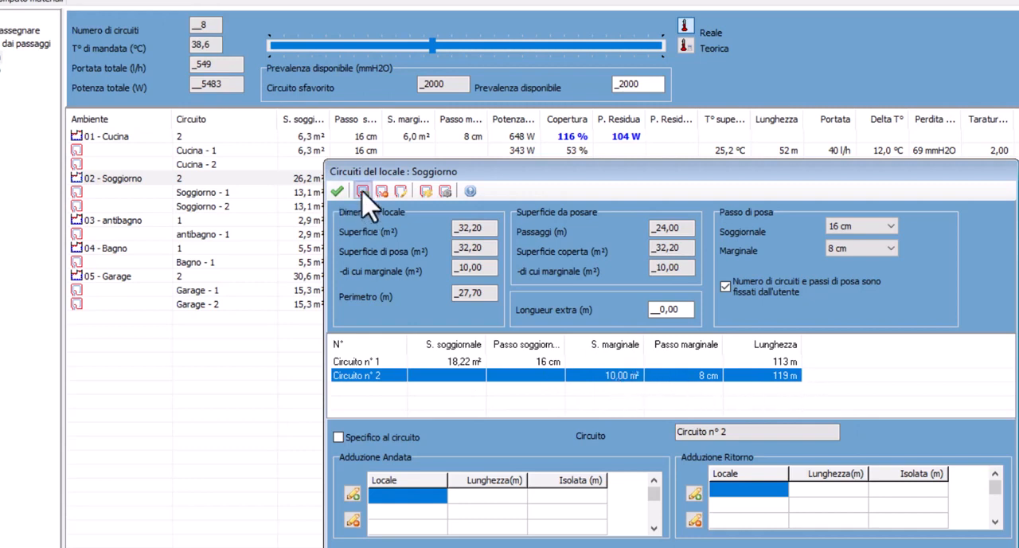
Set the surface of Soggiorno's marginal circuit n° 2 to 5 m² and balance the circuits again
double_click(490, 375)
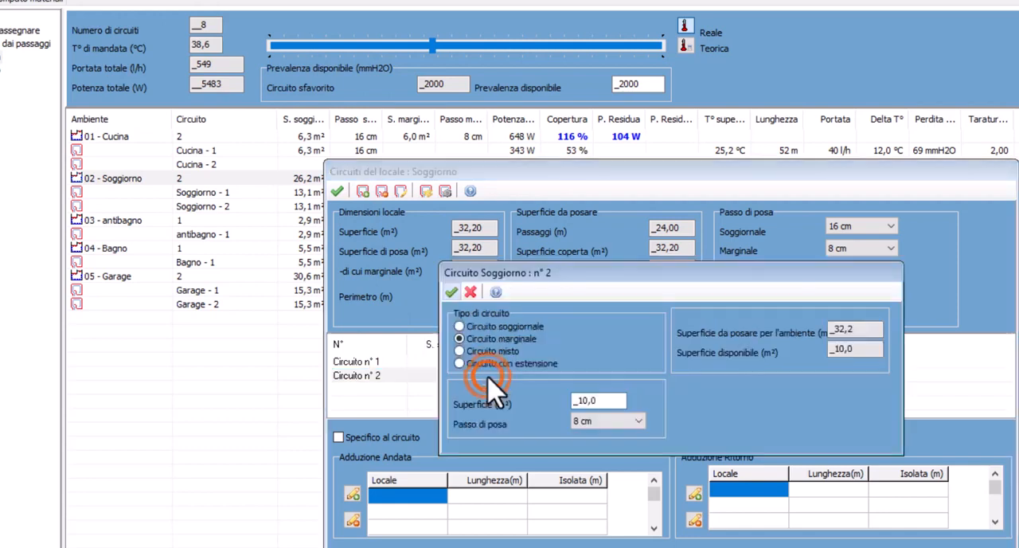
left_click(597, 399)
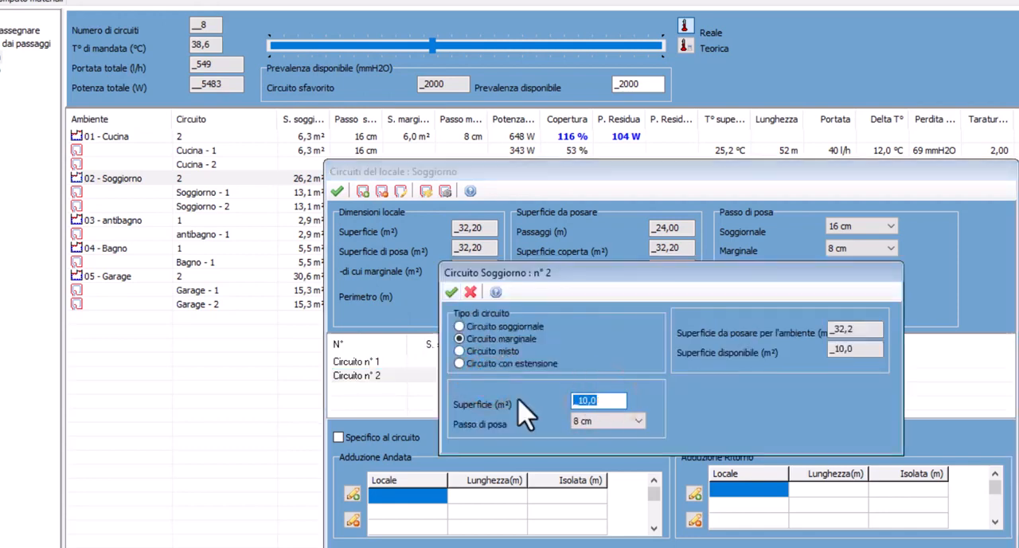
left_click(450, 291)
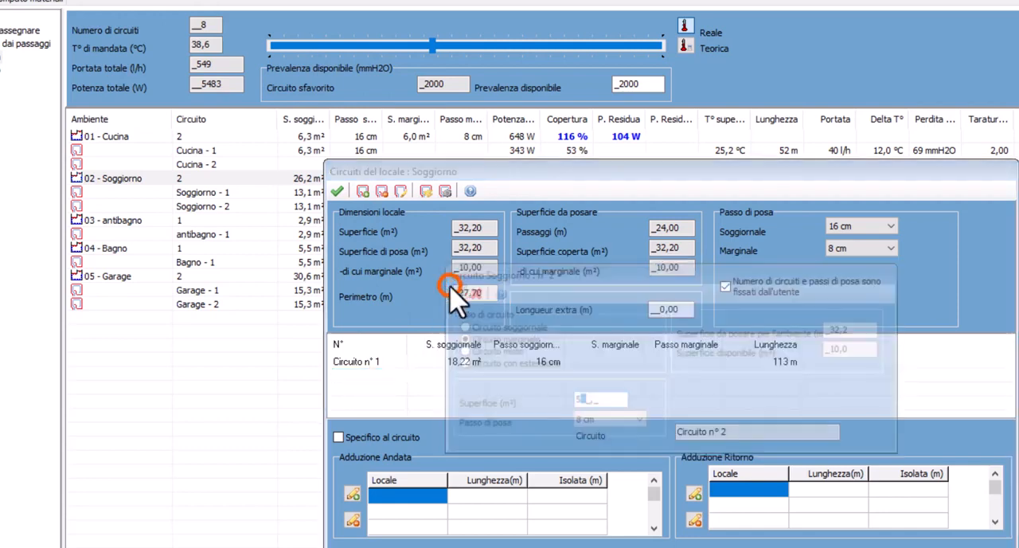
left_click(637, 405)
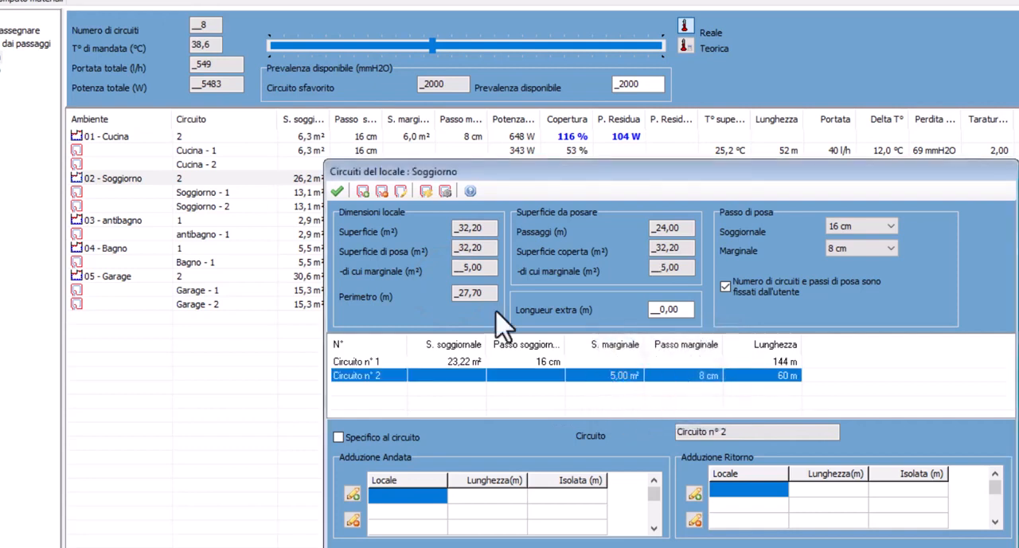
Add a new Marginale circuit with a 5 m² surface to Soggiorno and confirm the room's circuits
left_click(361, 192)
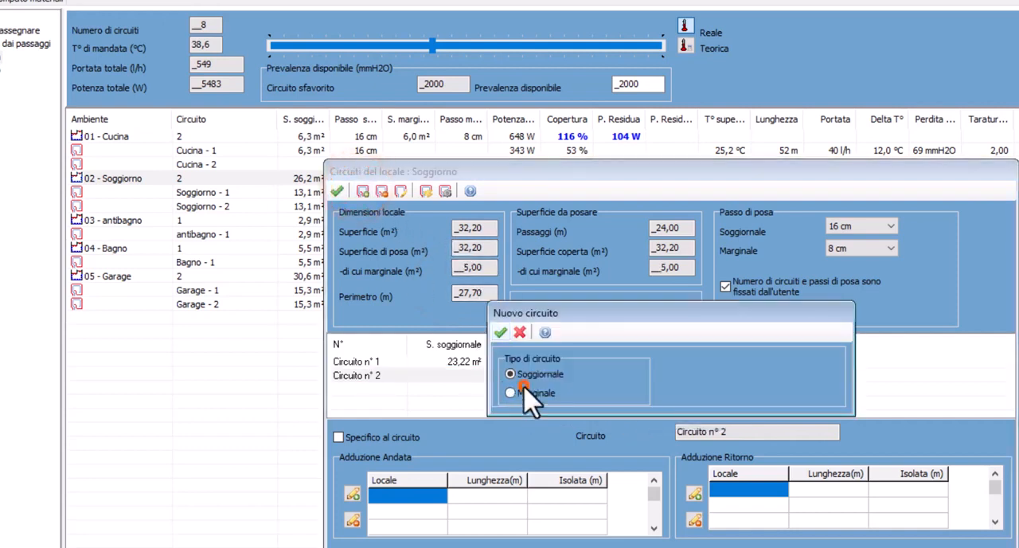
left_click(510, 392)
left_click(837, 385)
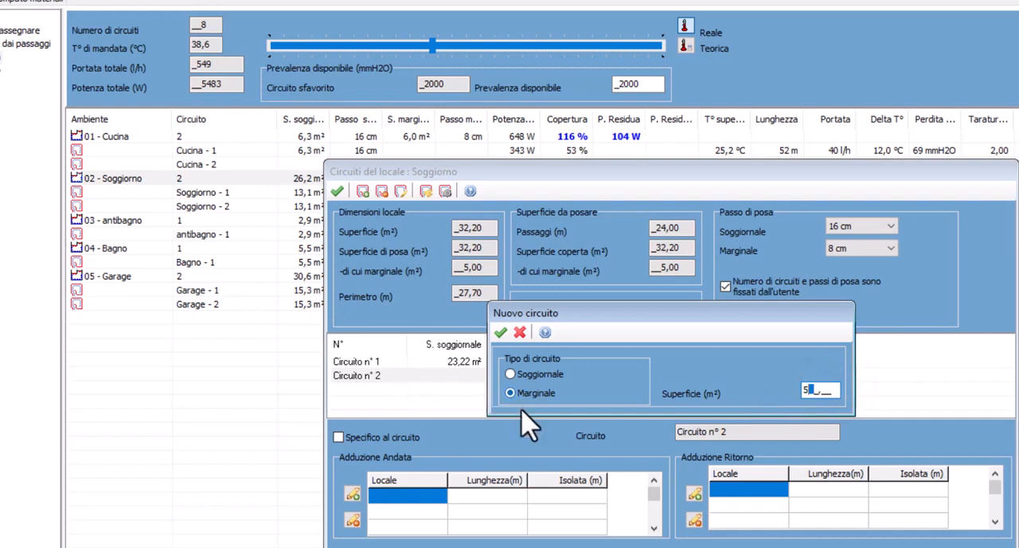
type("5")
left_click(500, 332)
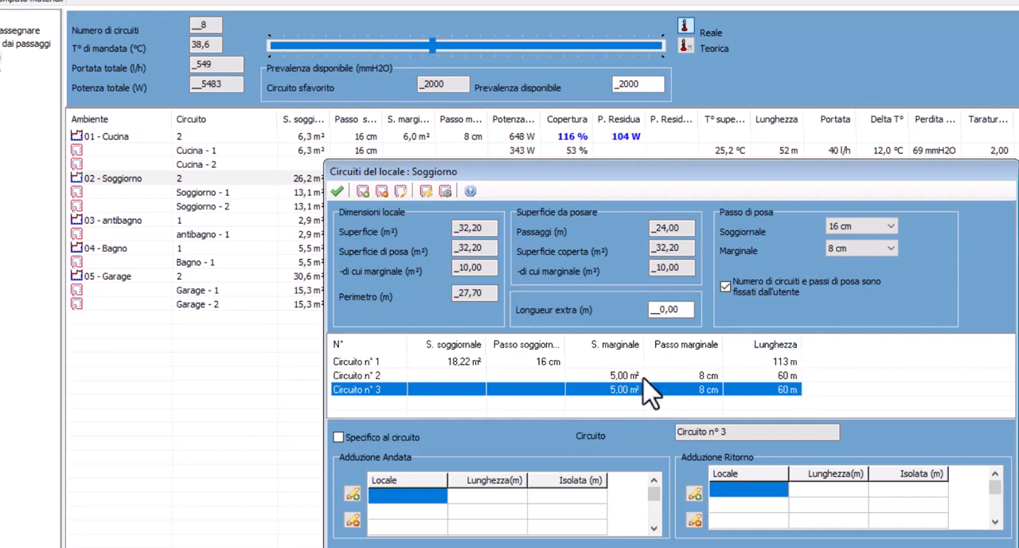
left_click(338, 190)
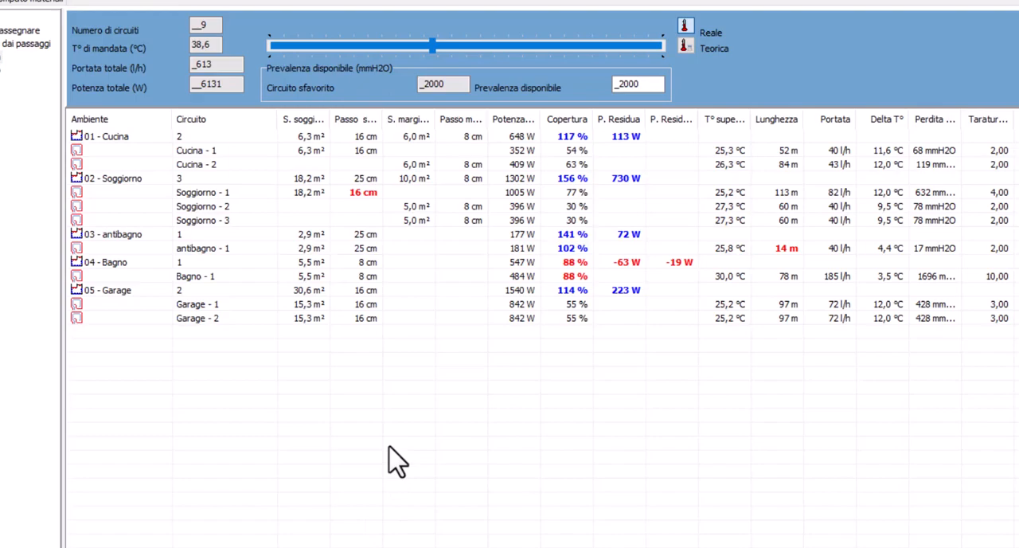
Set antibagno's laying pitch to 16 cm, and in Bagno's circuits enable user-fixed circuit number and laying pitches
left_click(105, 233)
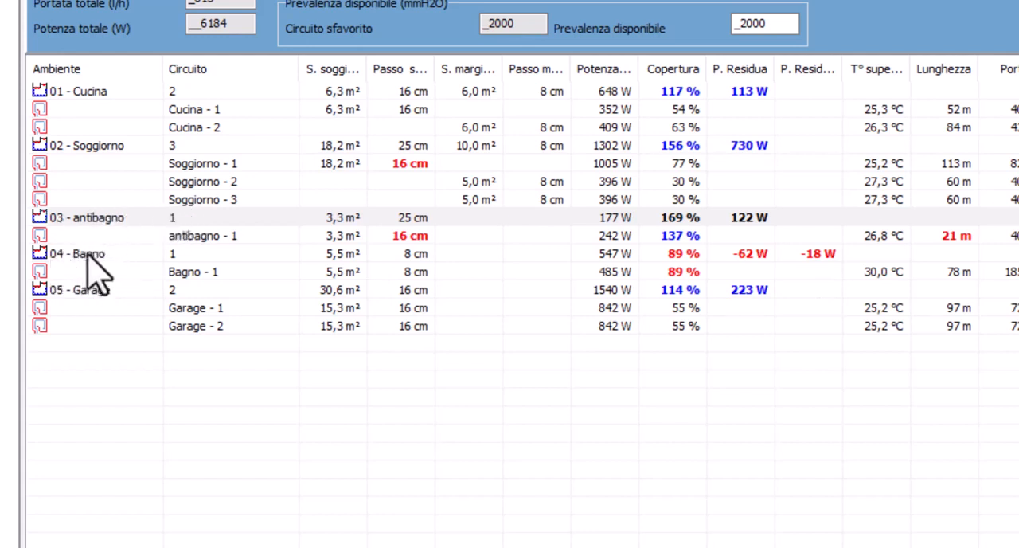
left_click(68, 257)
double_click(70, 256)
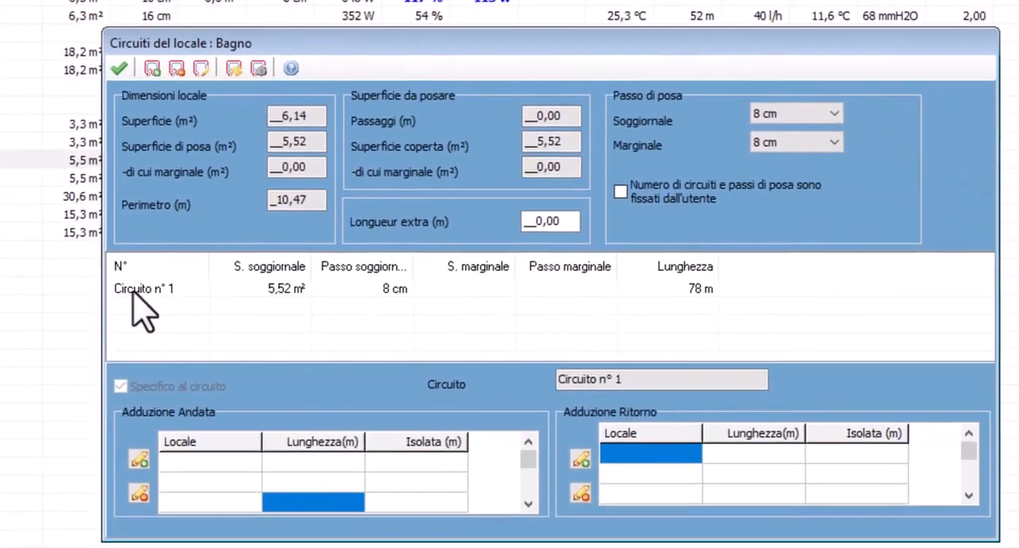
left_click(133, 289)
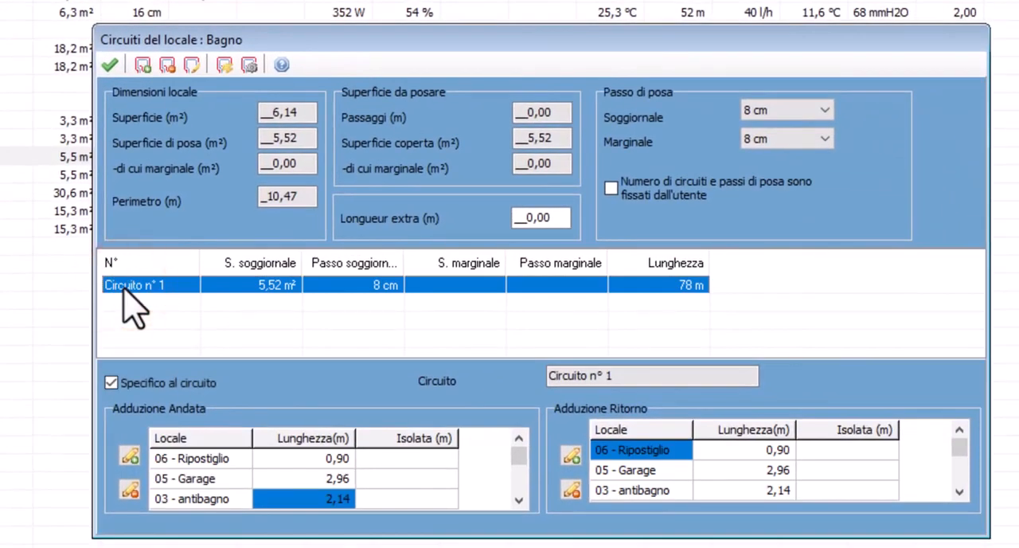
left_click(659, 183)
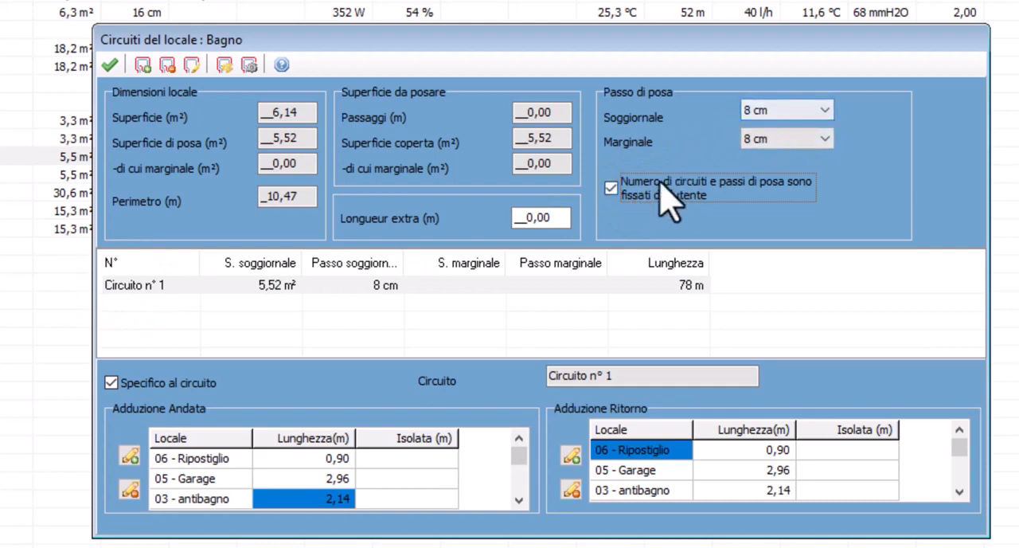
For Bagno's circuit n° 1, set the Adduzione Andata length through antibagno to 12 m
left_click(391, 289)
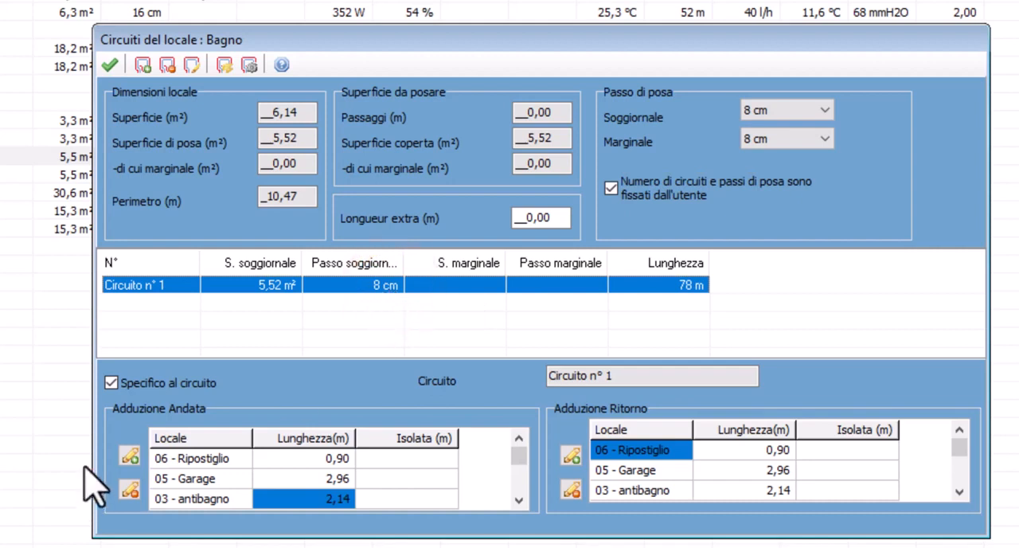
left_click(111, 382)
left_click(297, 507)
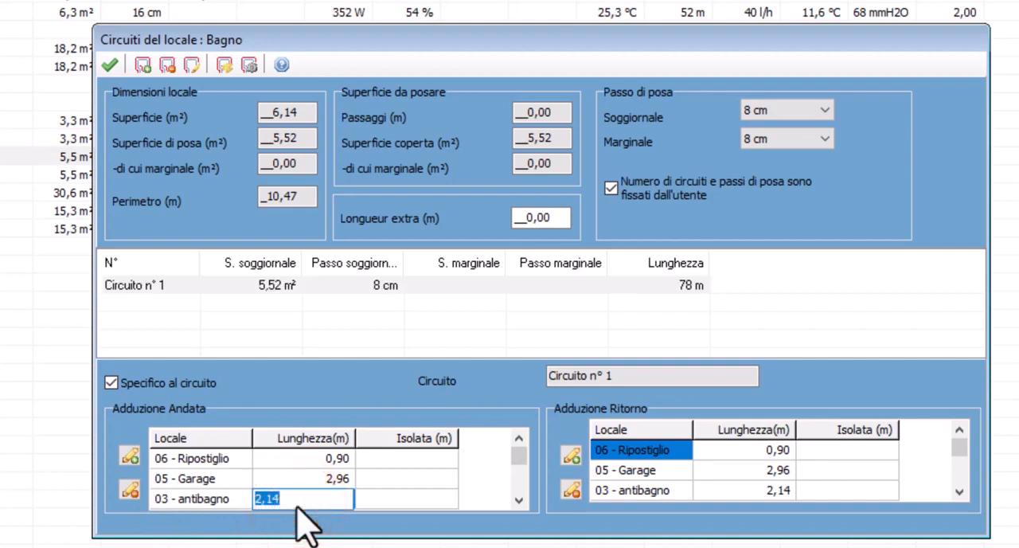
type("12")
left_click(318, 478)
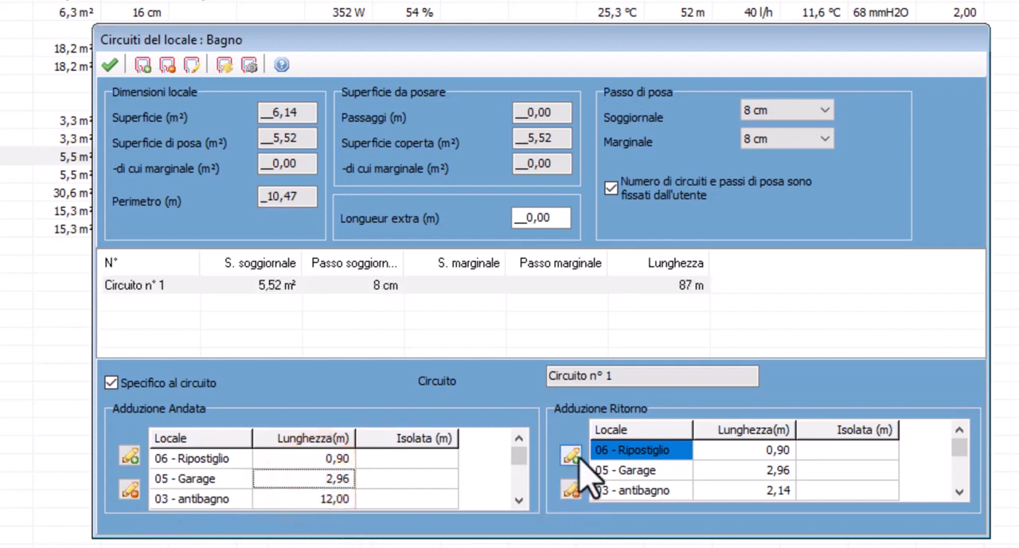
Set the Adduzione Ritorno length through antibagno to 12 m and confirm Bagno's circuits, including the redefinition of antibagno's circuits
left_click(768, 492)
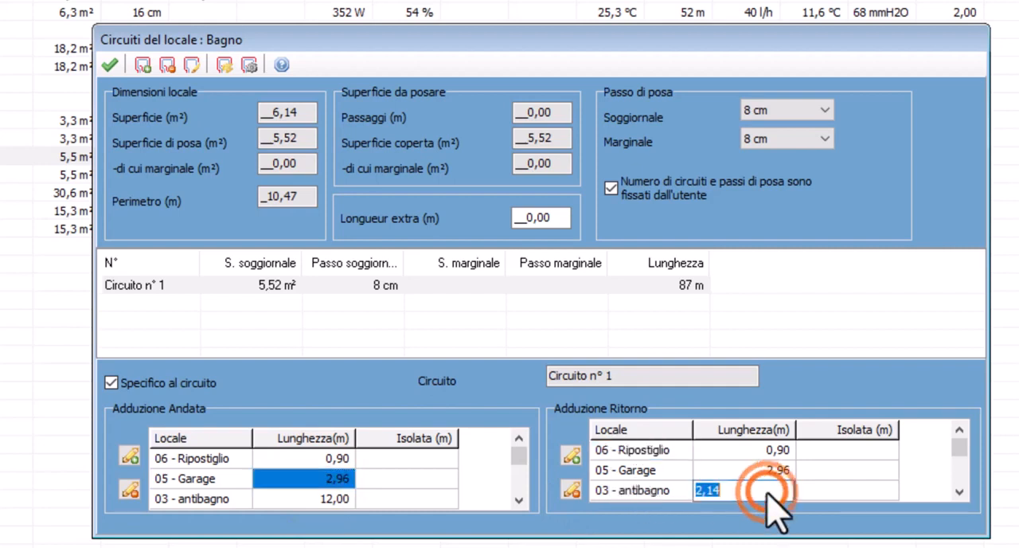
type("12")
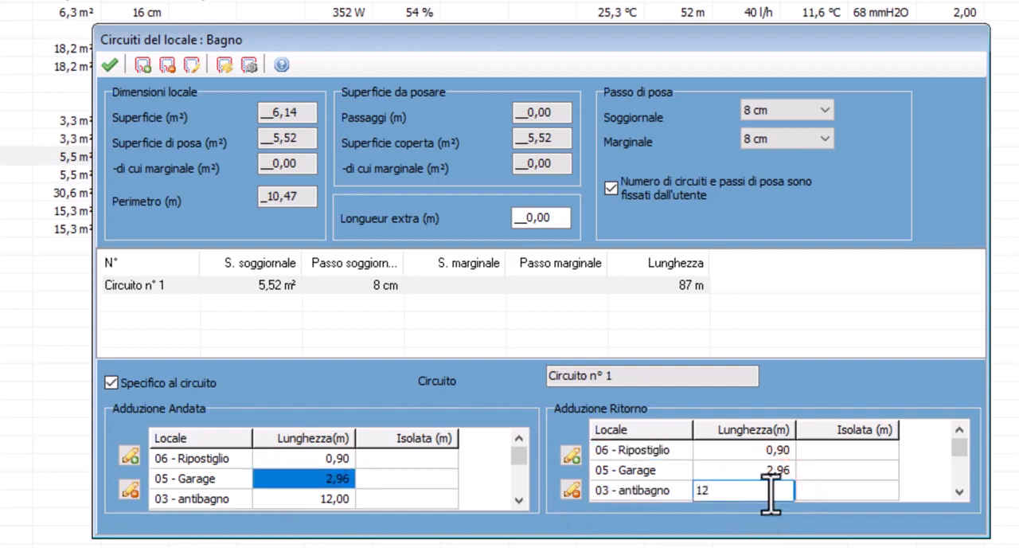
key("Return")
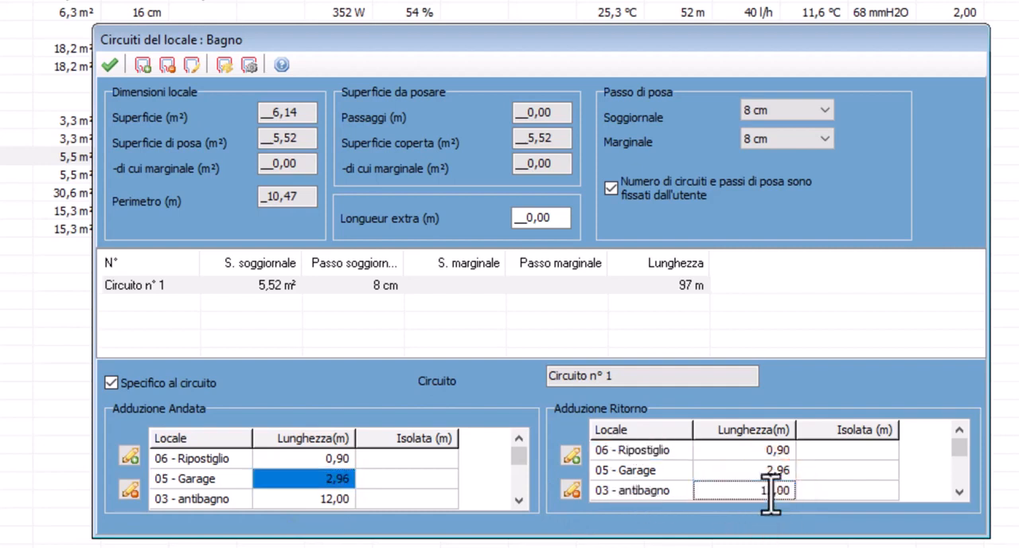
left_click(109, 65)
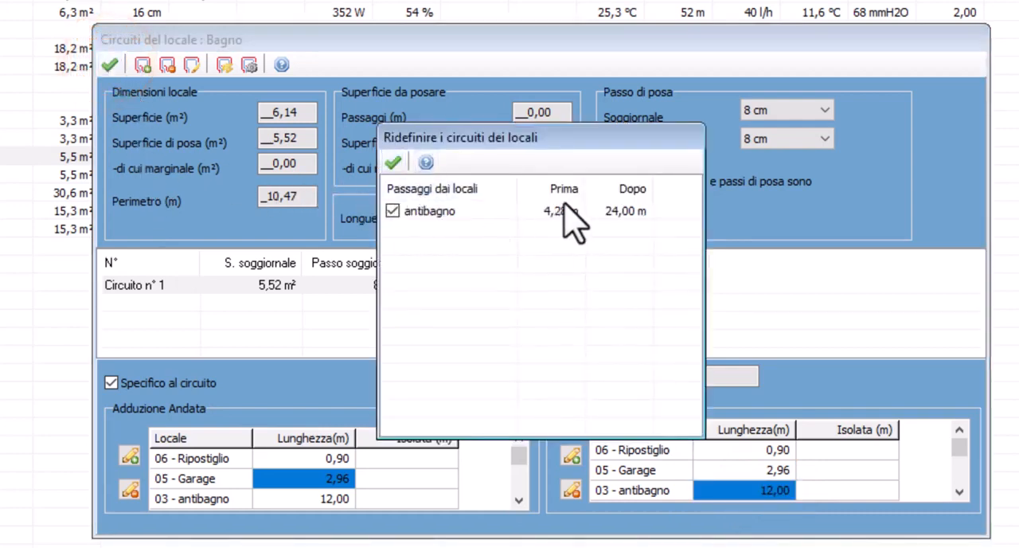
left_click(403, 157)
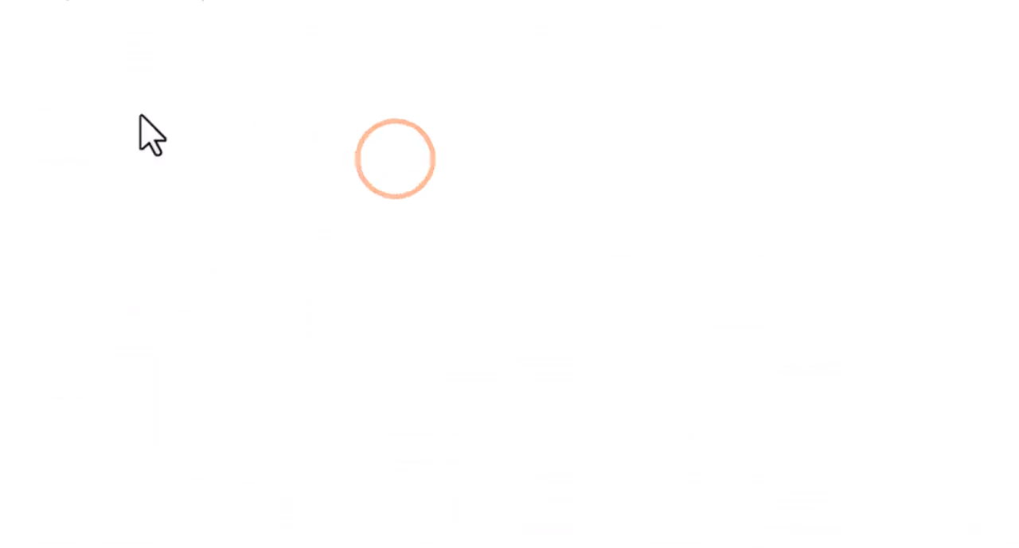
Move antibagno from Coll Terra to Riscaldati dai passaggi, accept the confirmation and open that group
left_click(178, 231)
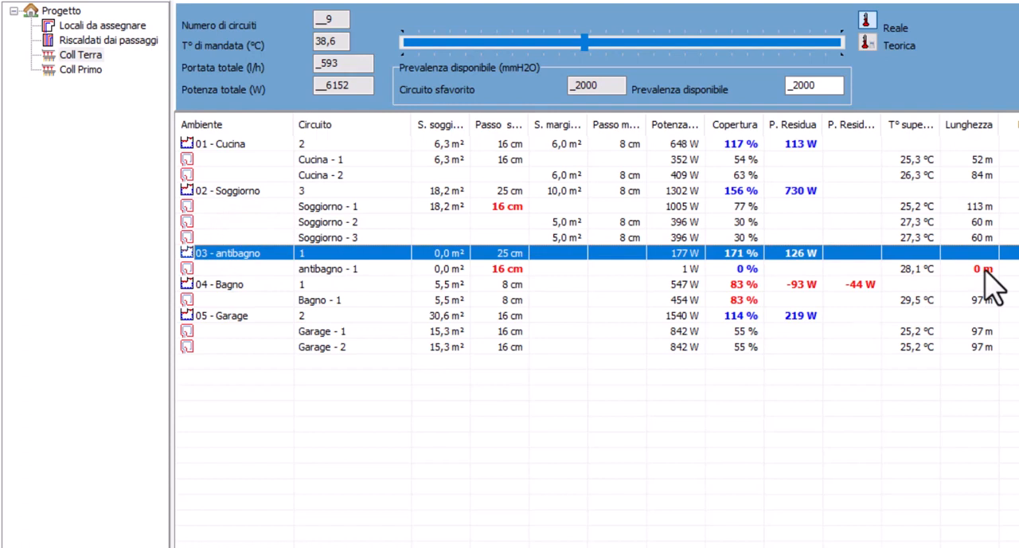
left_click(135, 35)
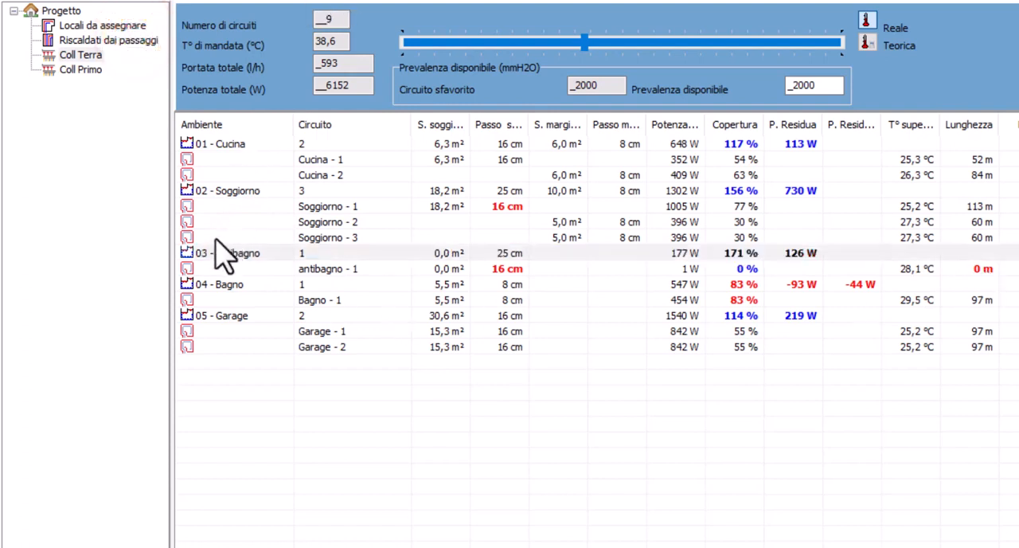
left_click_drag(203, 257, 112, 40)
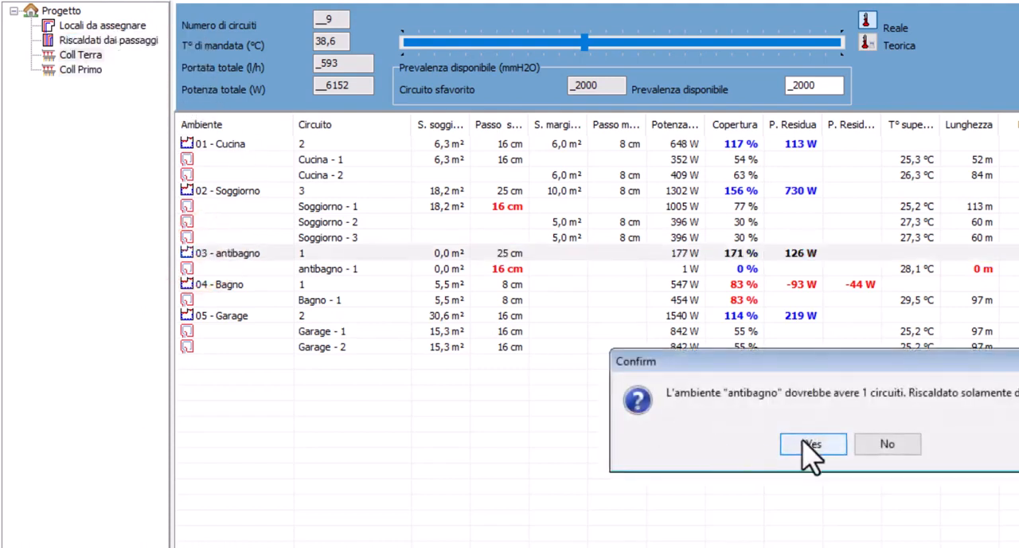
left_click(802, 439)
left_click(131, 40)
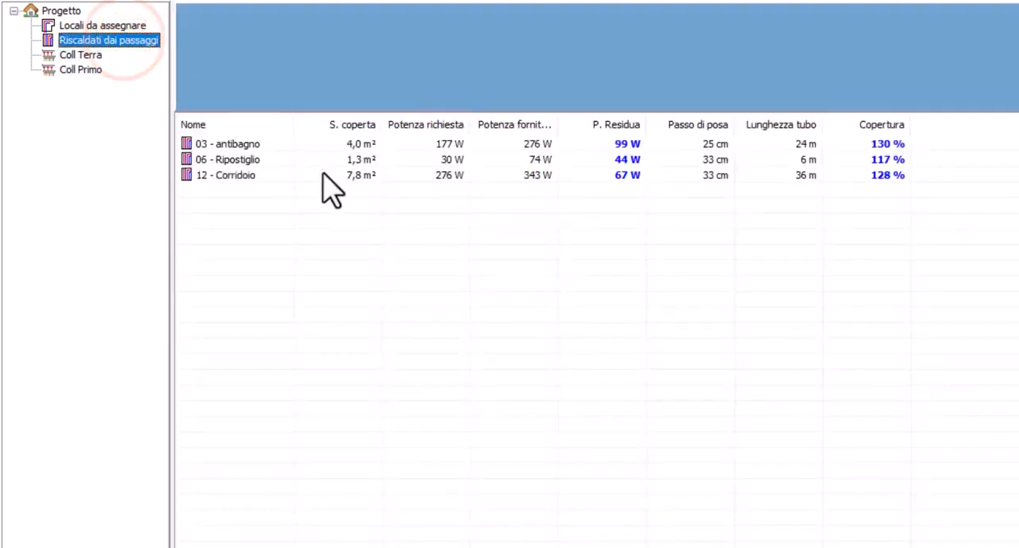
Set the laying pitch of the rooms heated by passages to 16 cm for antibagno and 25 cm for Ripostiglio and Corridoio
left_click(244, 144)
right_click(251, 147)
left_click(271, 164)
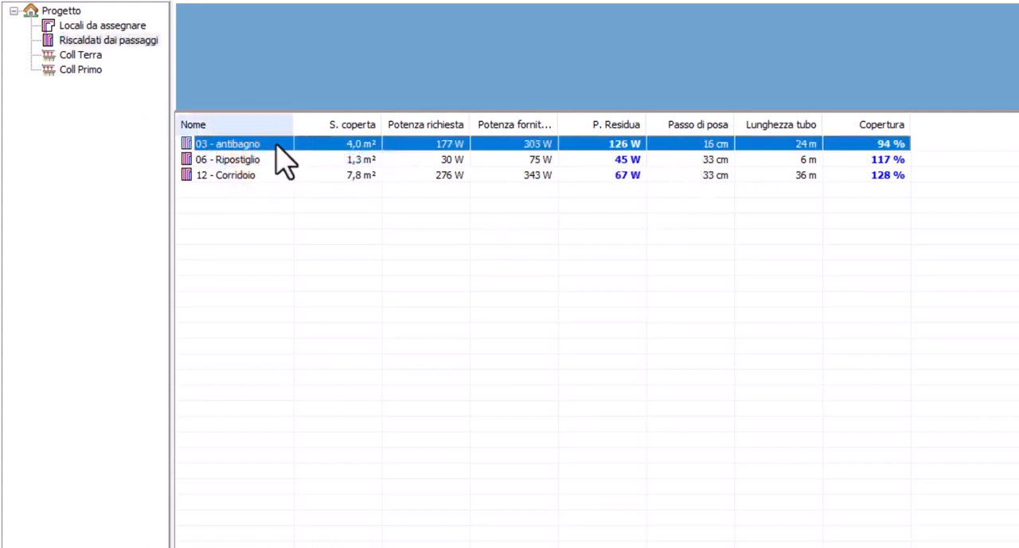
right_click(680, 160)
left_click(695, 165)
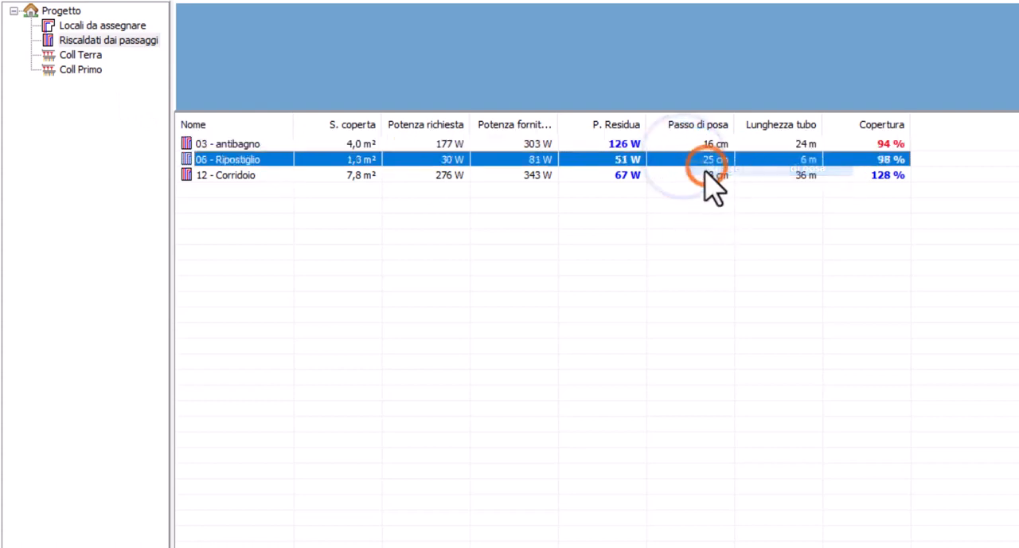
left_click(692, 176)
right_click(703, 175)
left_click(722, 180)
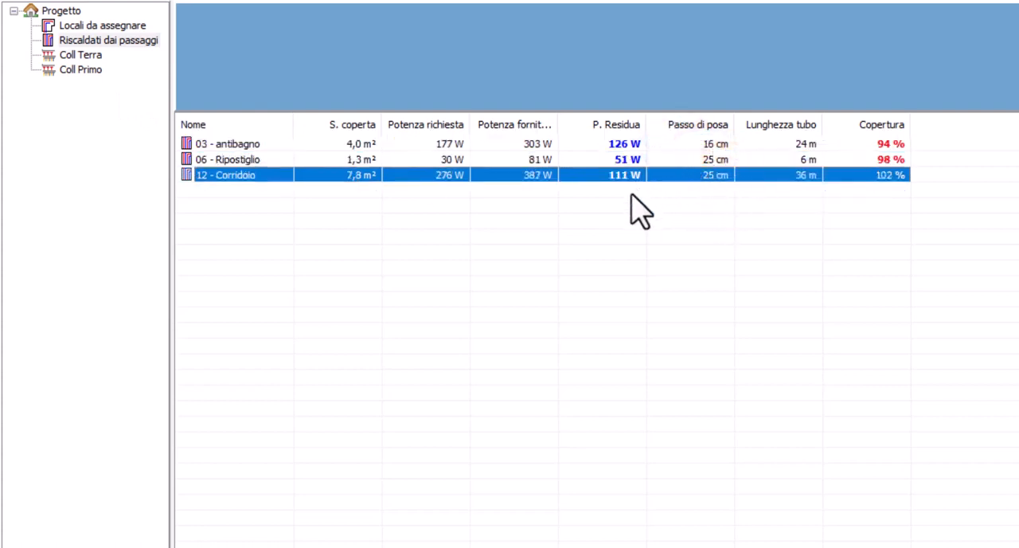
Open Garage's circuits under Coll Terra, enable user-fixed circuits and pitches, and set the Marginale pitch to 8 cm
left_click(88, 17)
left_click(68, 11)
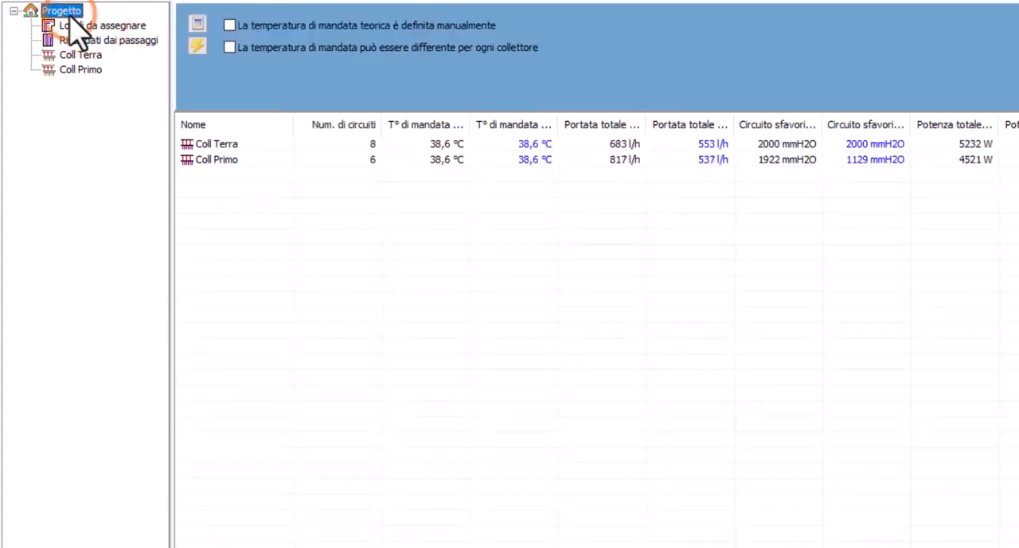
left_click(79, 55)
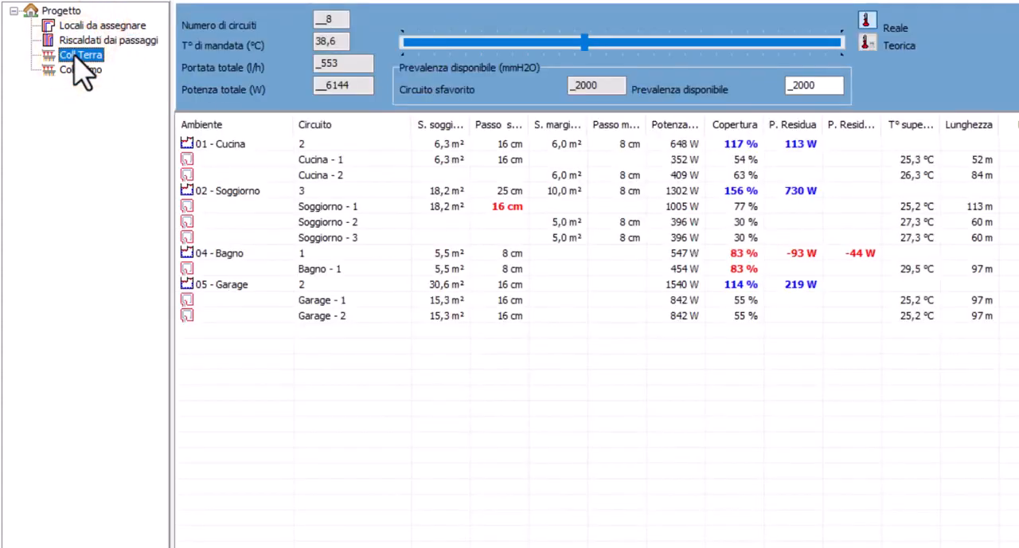
double_click(215, 284)
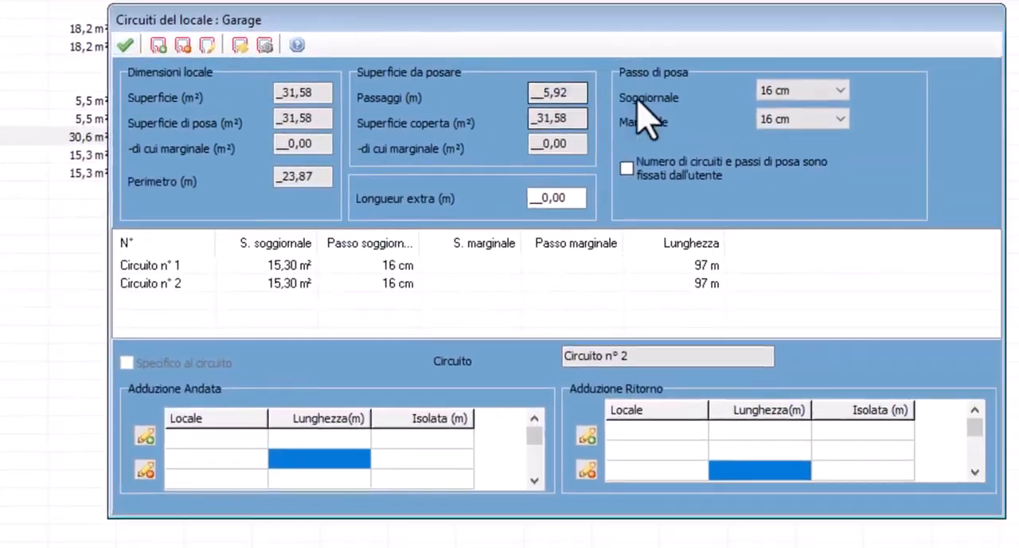
left_click(633, 166)
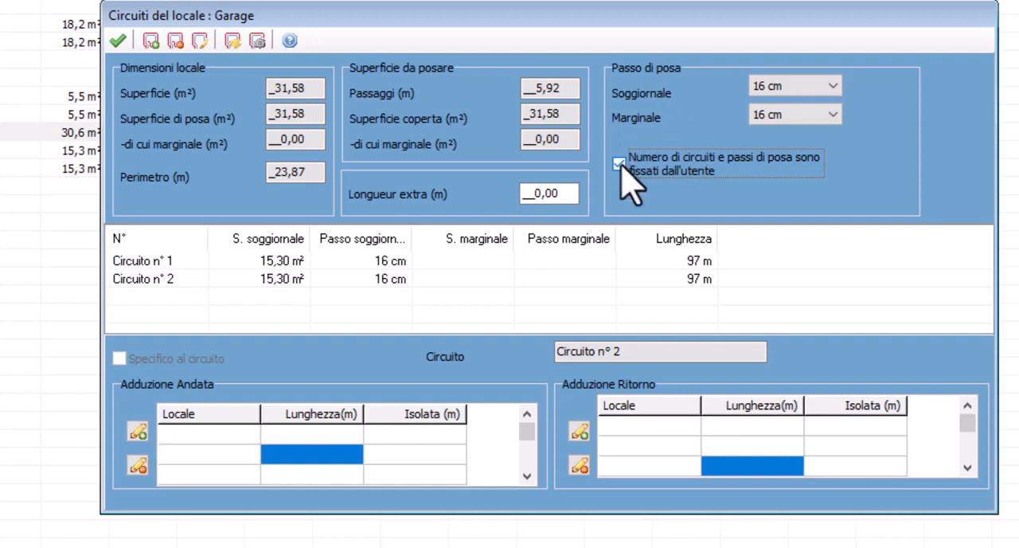
left_click(788, 115)
left_click(782, 133)
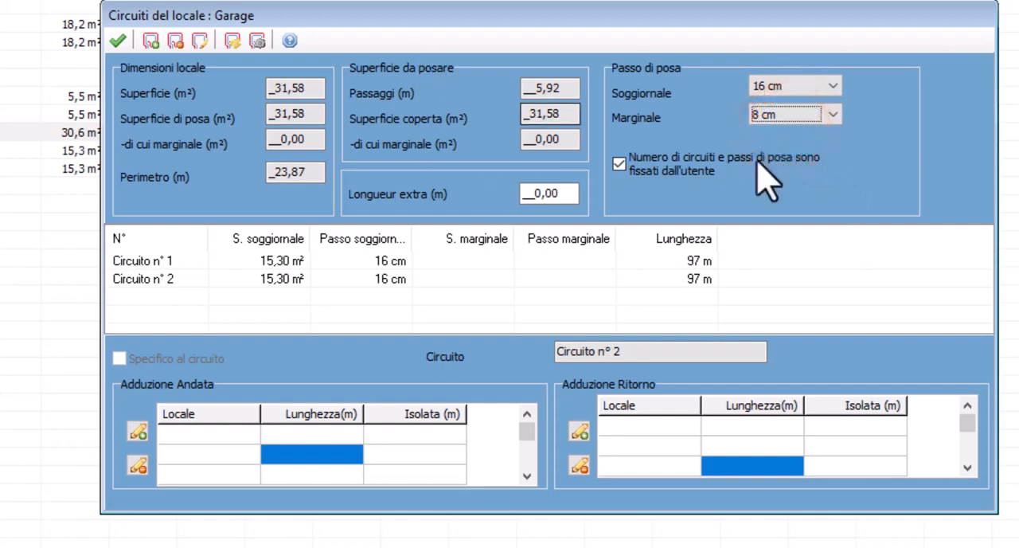
Delete Garage's circuit n° 2 and balance the circuits
left_click(370, 277)
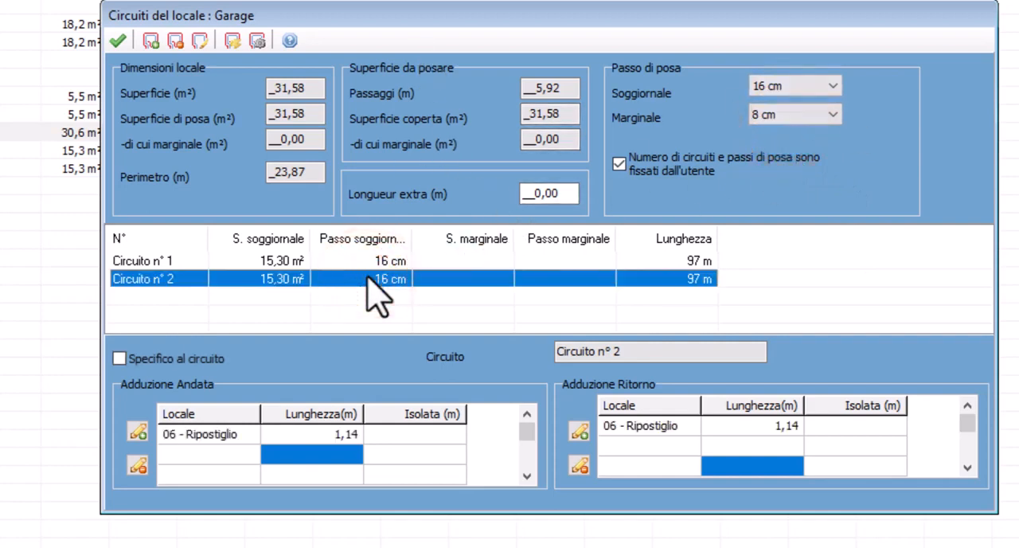
key("Delete")
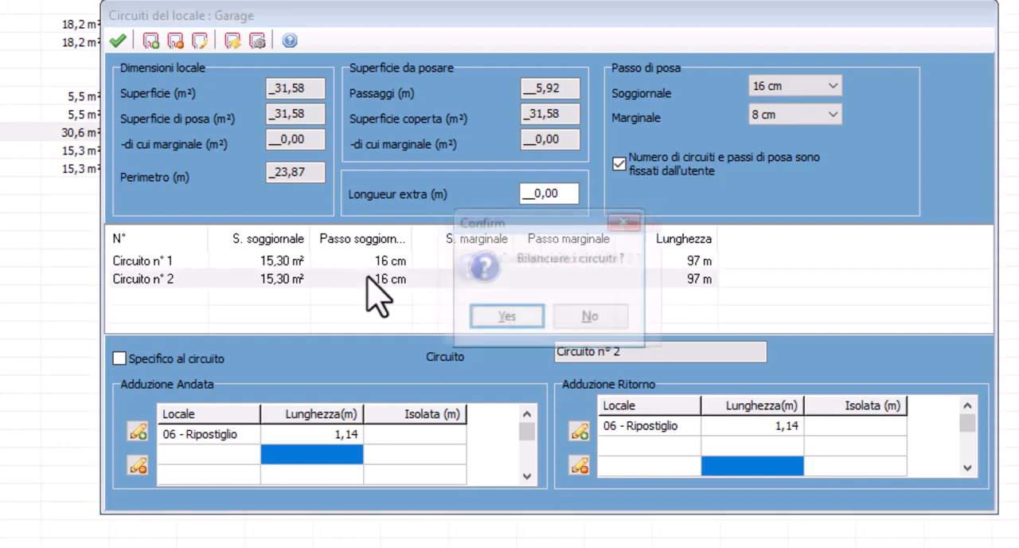
key("Return")
Add a new Marginale circuit with a 6 m² surface to Garage
left_click(151, 40)
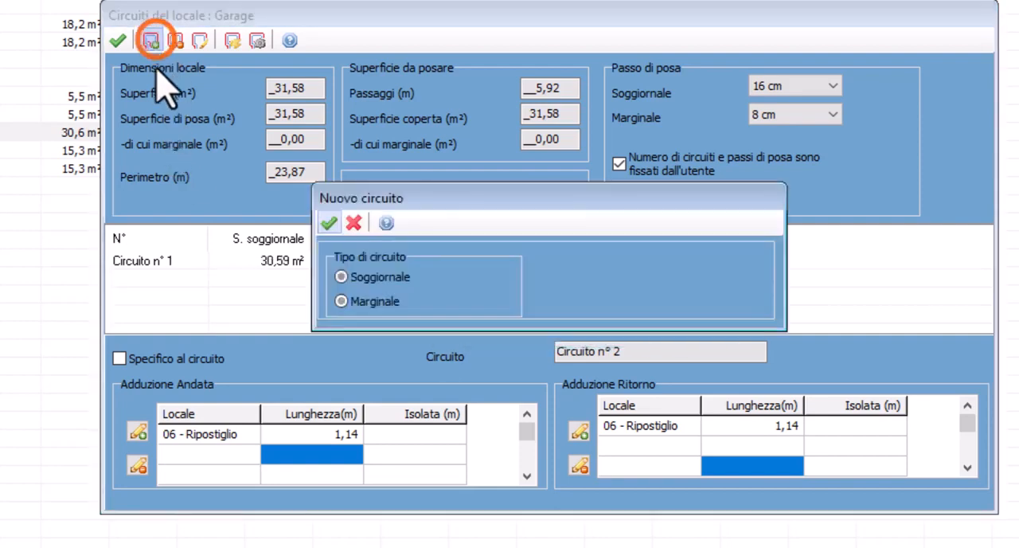
left_click(342, 301)
left_click(739, 300)
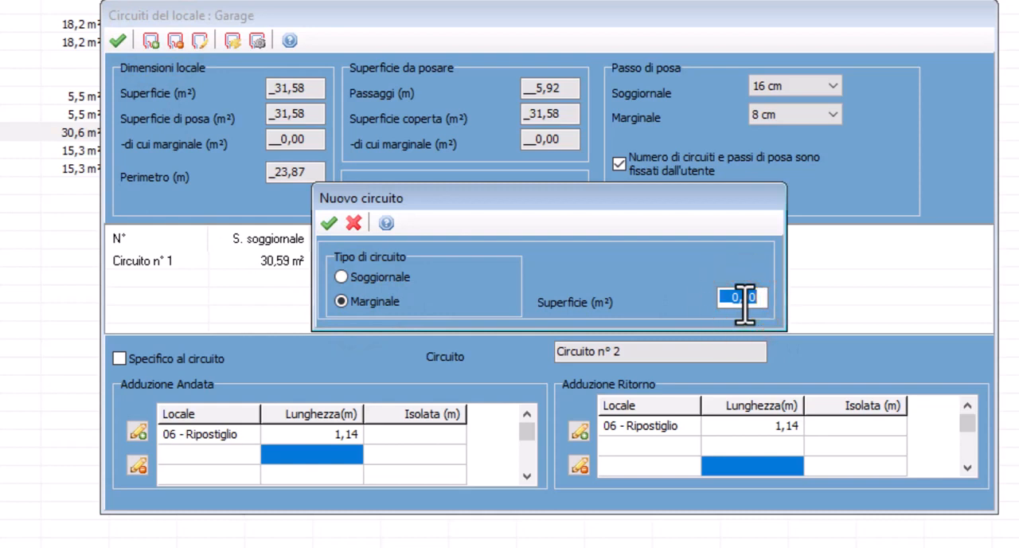
type("6")
key("Return")
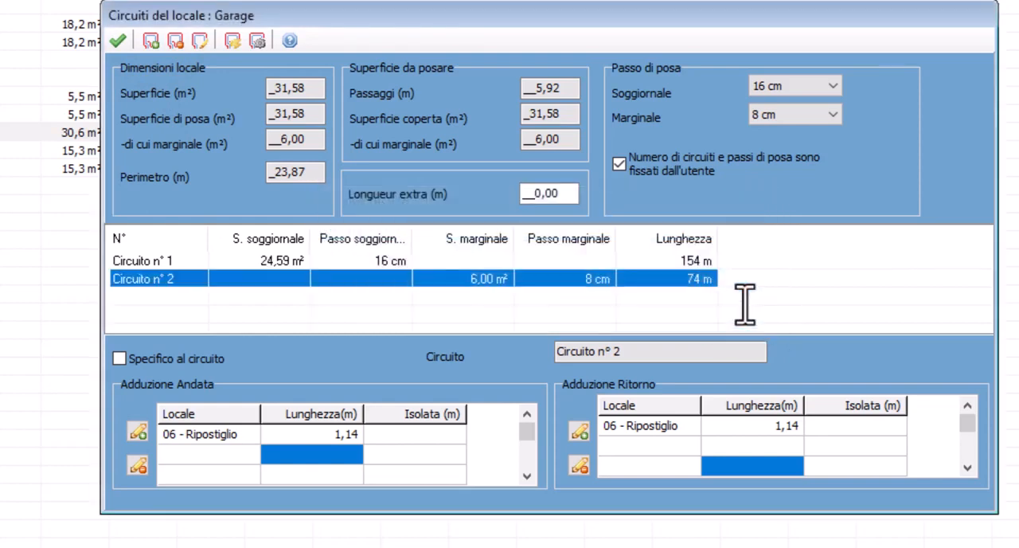
Add a second Marginale circuit of 6 m² to Garage as circuit n° 3
left_click(146, 40)
left_click(366, 278)
left_click(342, 301)
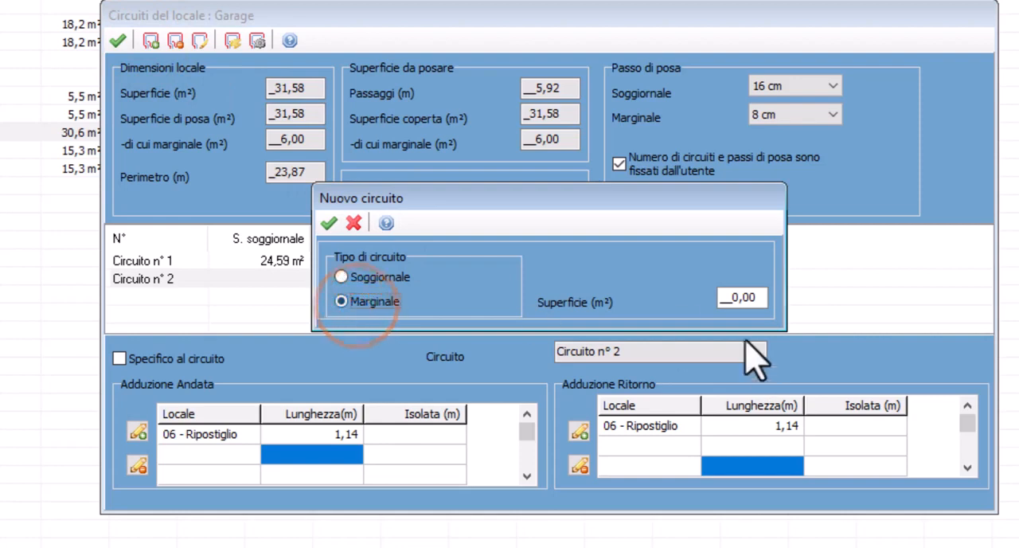
left_click(730, 296)
key("Return")
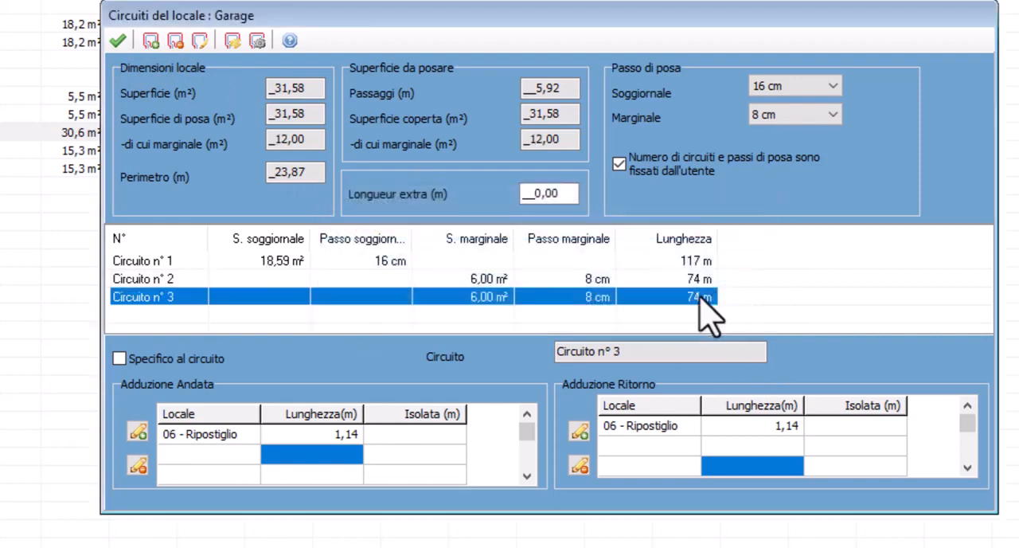
Accept Garage's circuit changes and redefine the passages through Ripostiglio
left_click(121, 40)
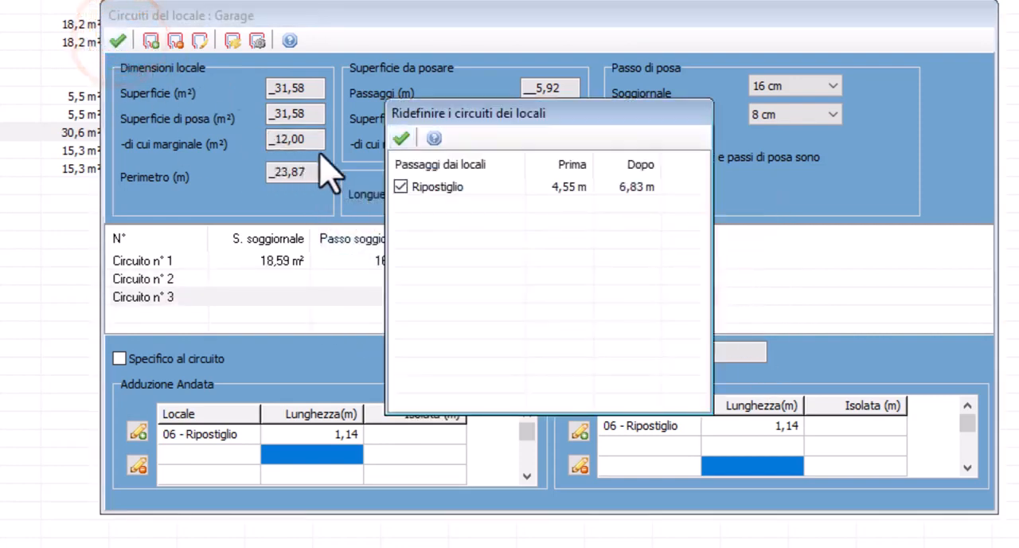
left_click(400, 139)
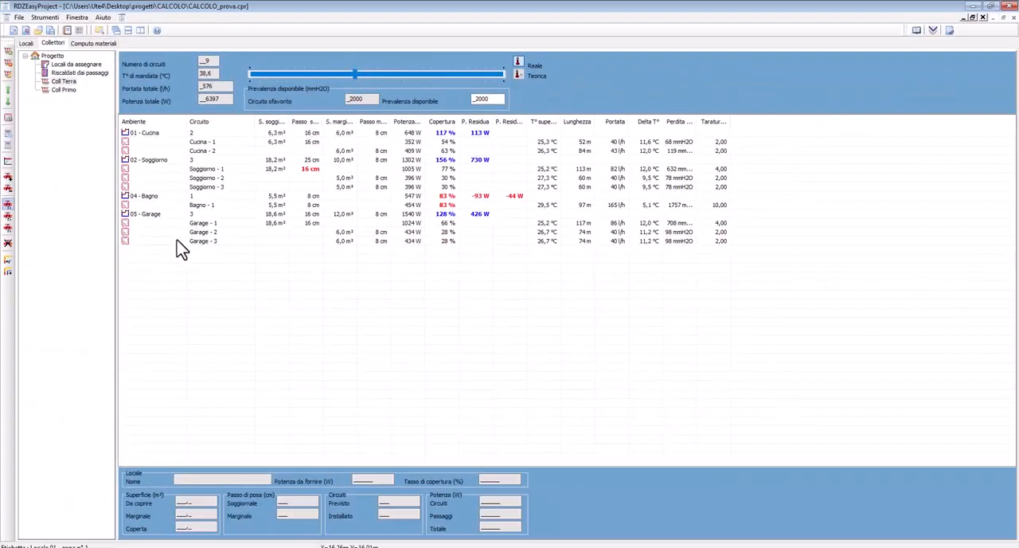
View Coll Primo's circuits and have a supply temperature proposed for the whole project
left_click(69, 90)
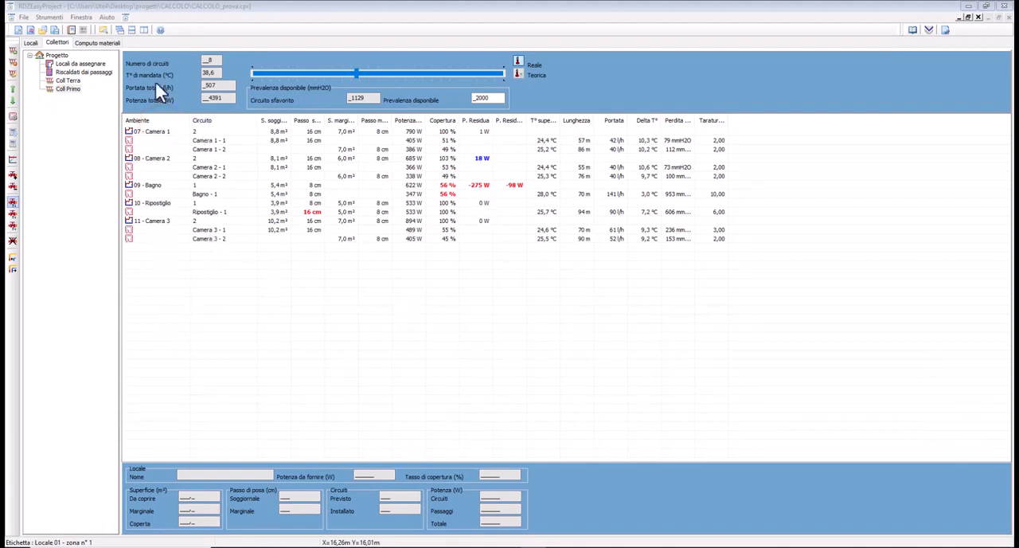
left_click(56, 55)
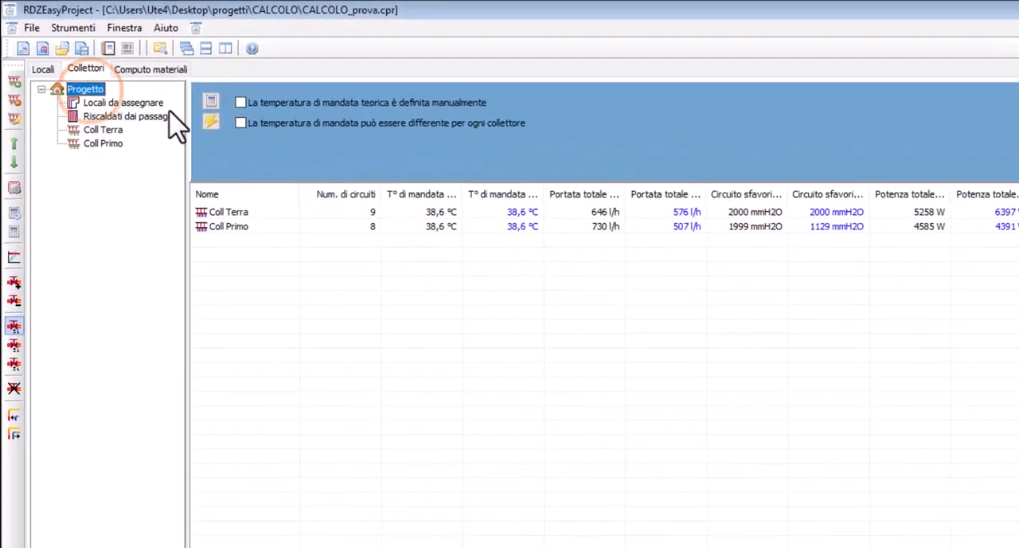
left_click(239, 141)
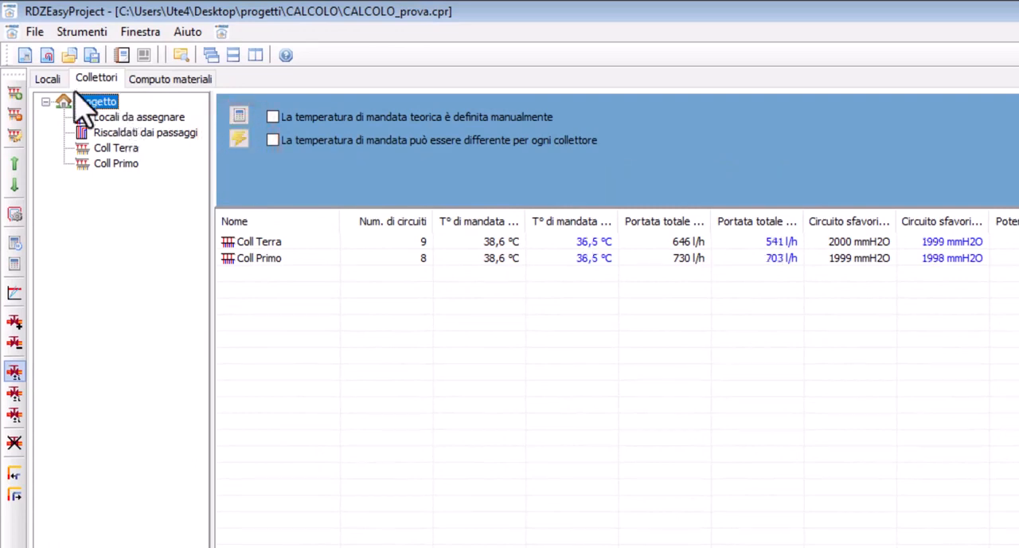
Calculate the materials list with Rete antiritiro in fogli, Inibitor XR 20 and Biocida XR 40, accepting the proposed pipe roll allocation
left_click(146, 82)
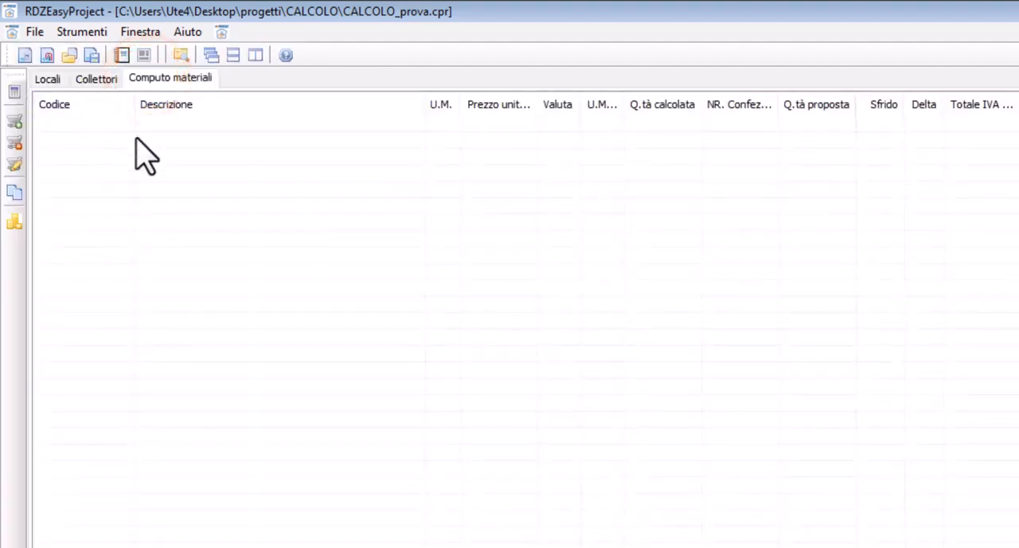
left_click(15, 91)
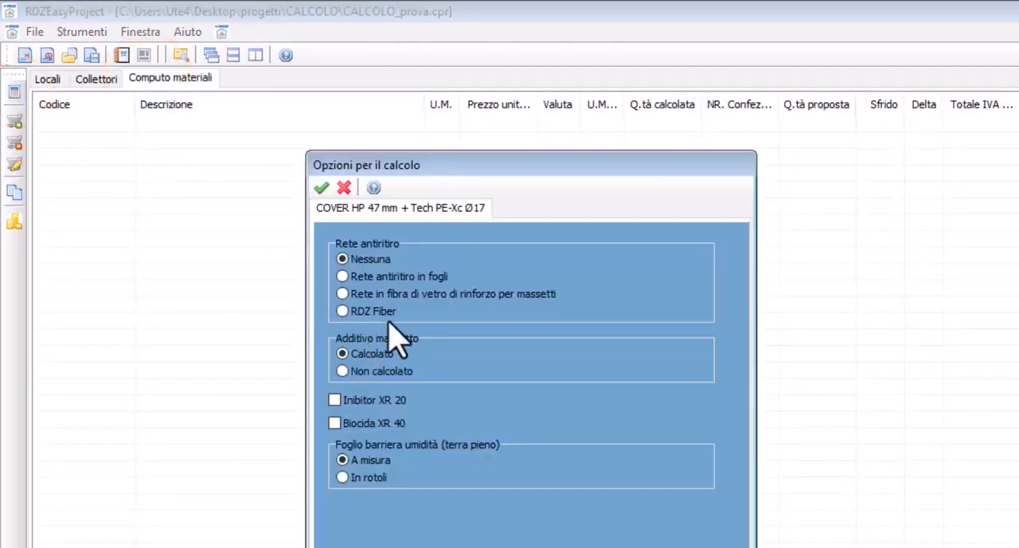
left_click(529, 176)
left_click(322, 519)
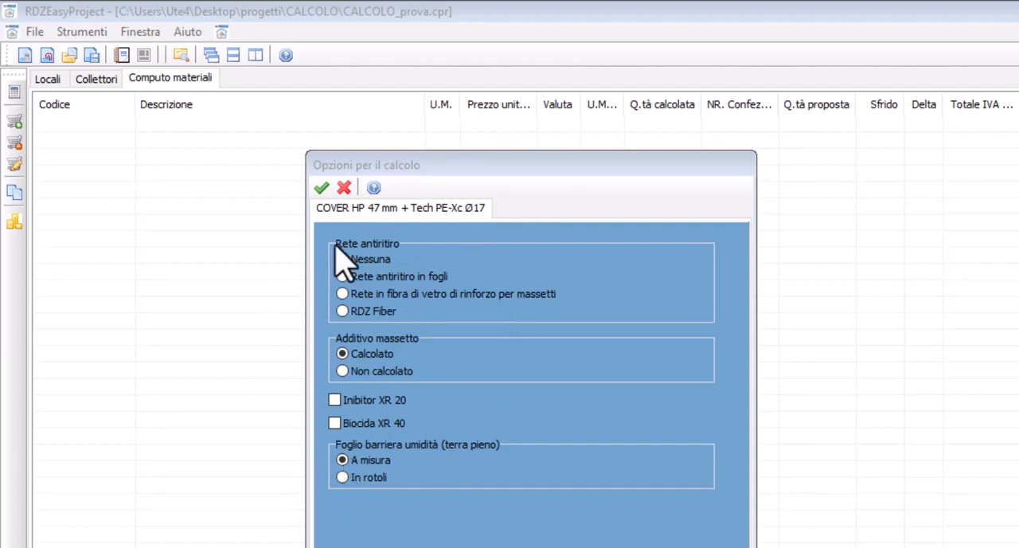
left_click(455, 168)
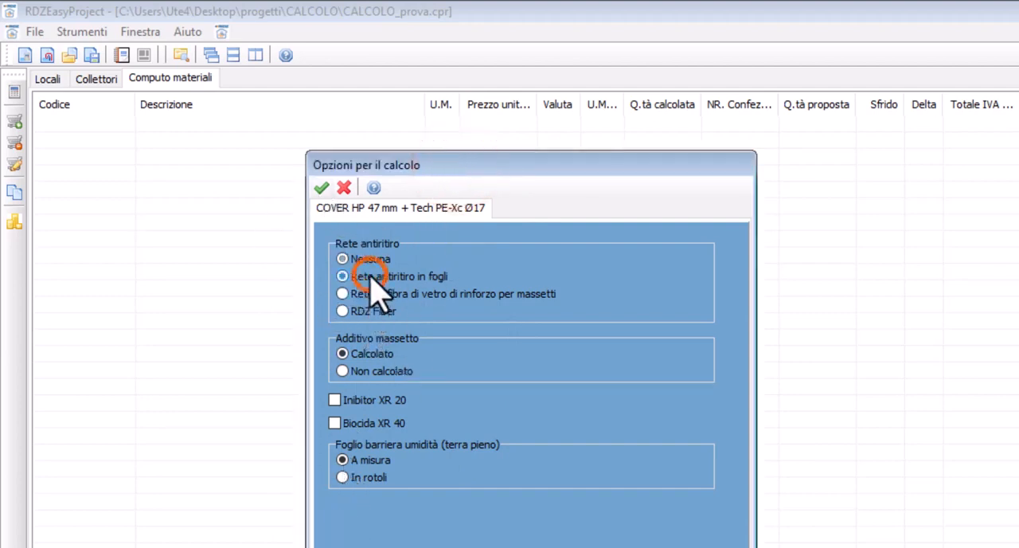
left_click(334, 400)
left_click(334, 422)
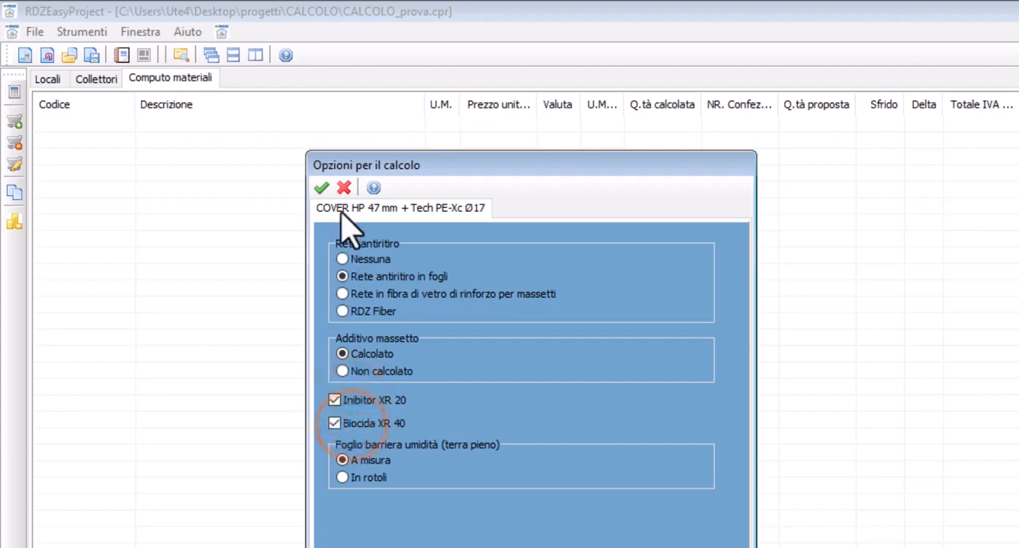
left_click(321, 187)
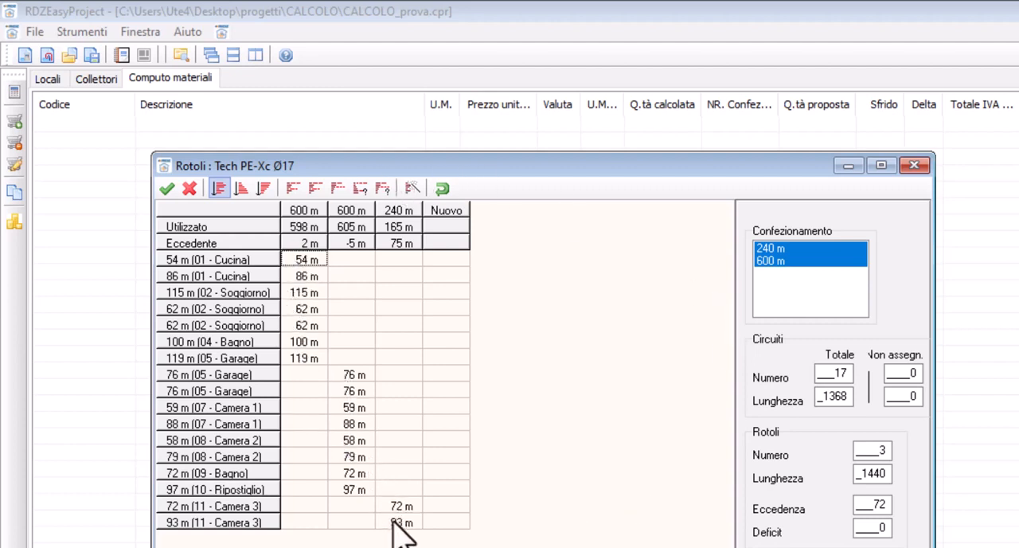
left_click(166, 188)
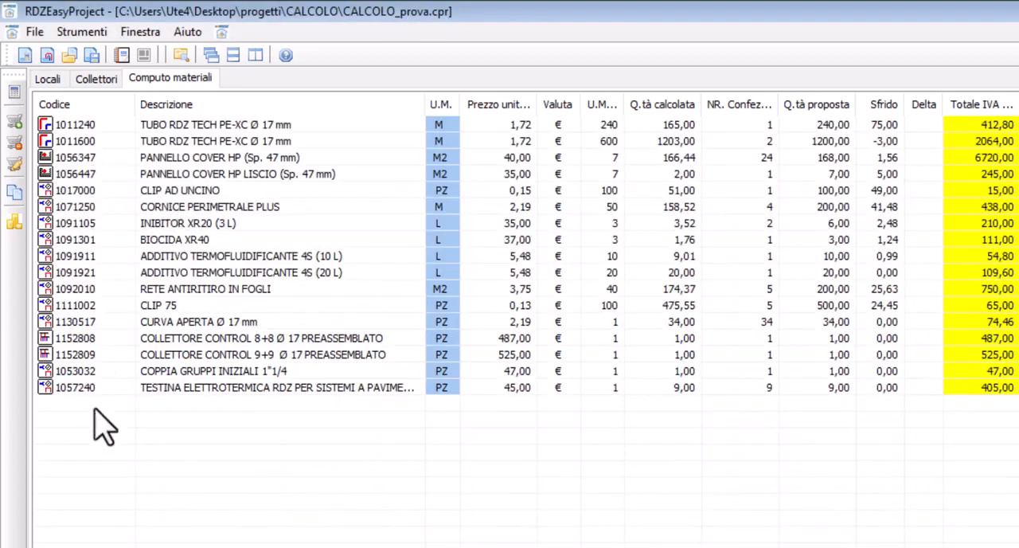
Generate the Relazione di calcolo in Italian as CALCOLO_prova_DaCalcoloTabellare_RC.rtf in the CALCOLO folder and open it in Word
left_click(33, 32)
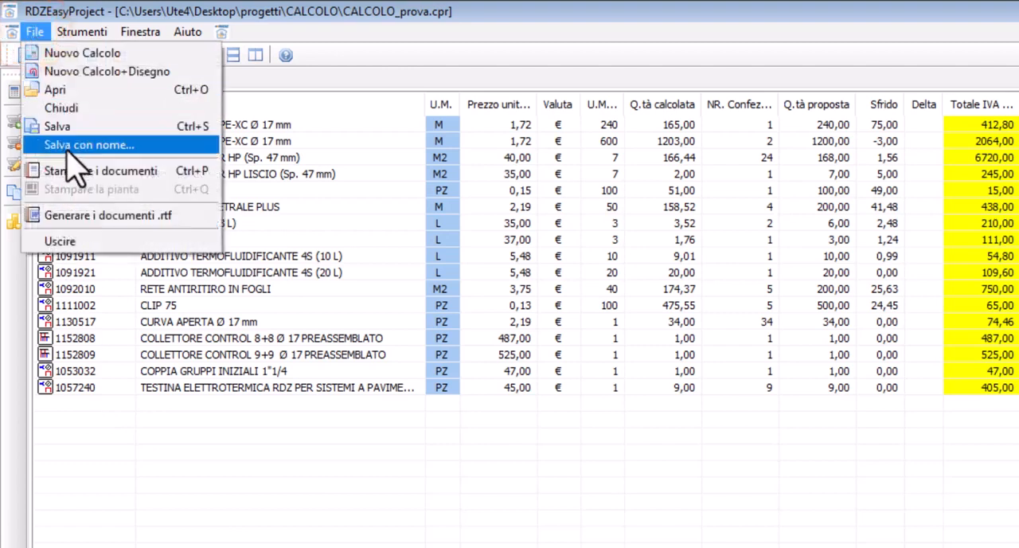
left_click(83, 215)
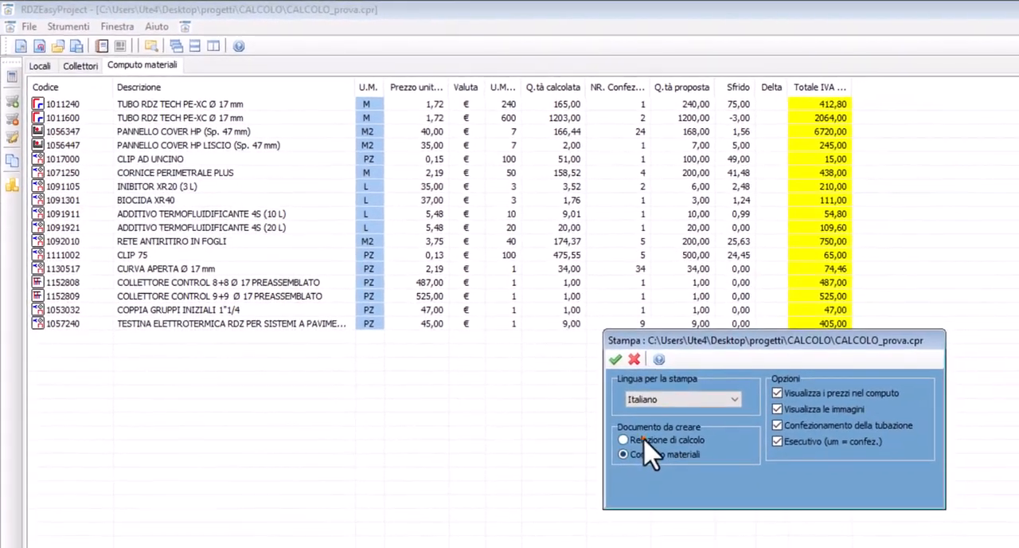
left_click(642, 441)
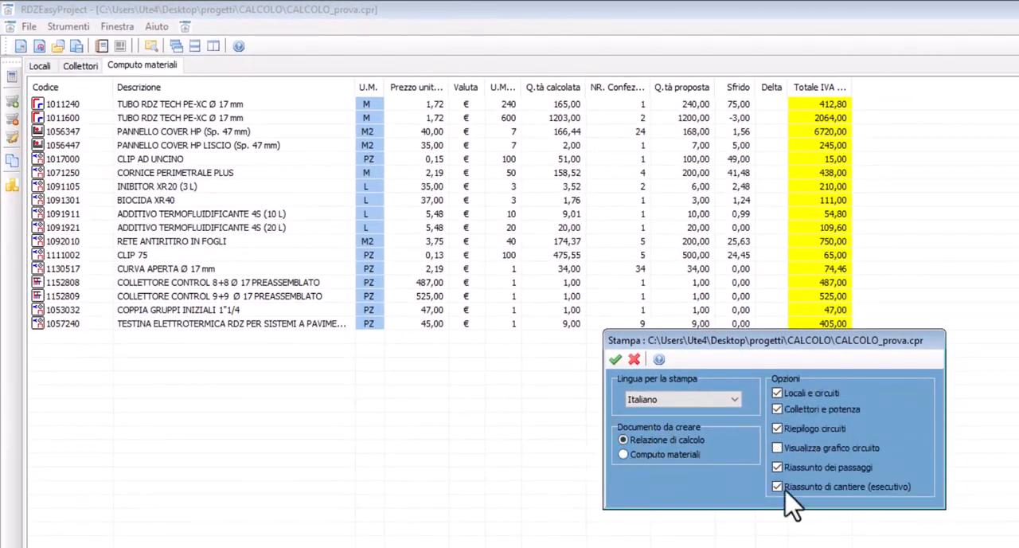
left_click(614, 360)
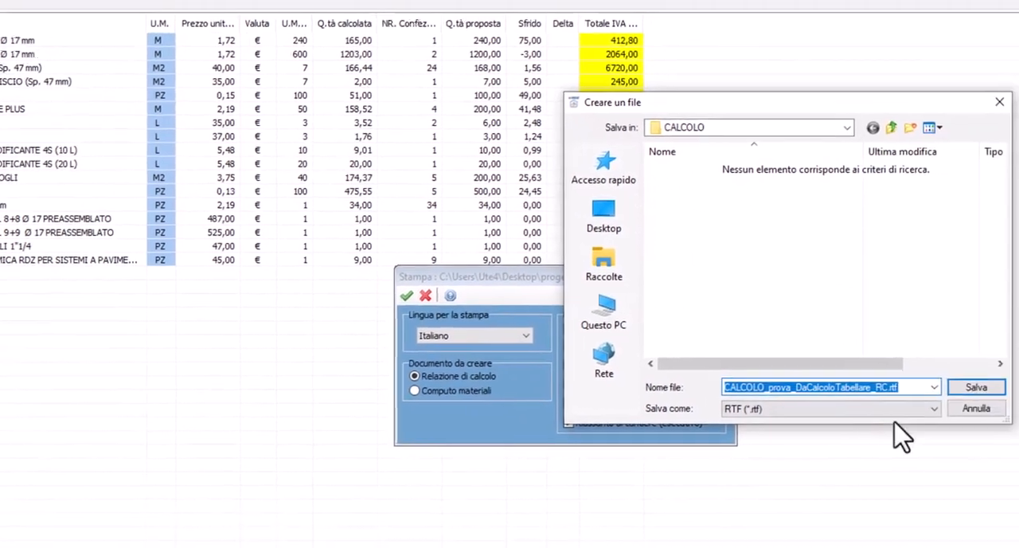
left_click(959, 383)
left_click(518, 396)
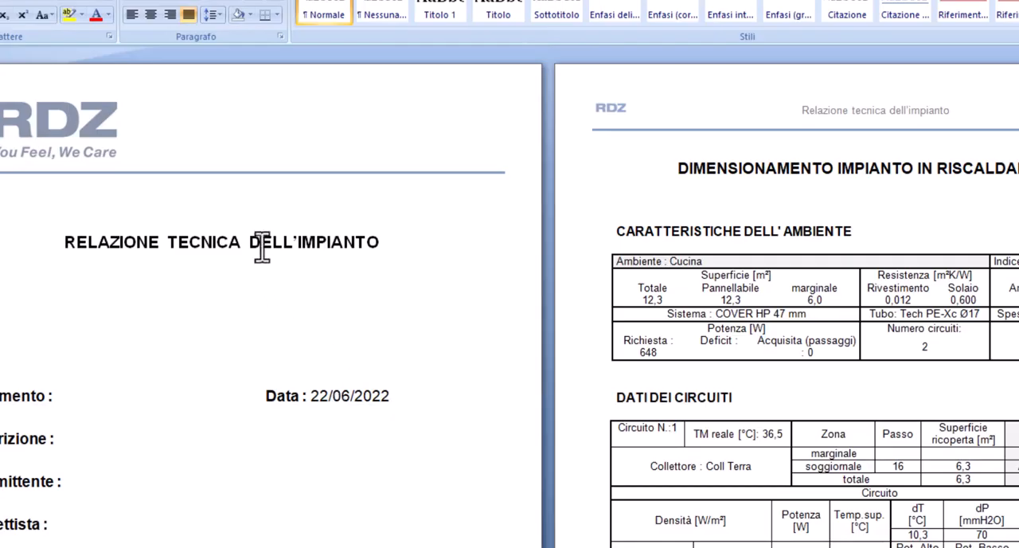
Look through the technical report's room characteristics and circuit data, and close the document
left_click(257, 241)
scroll(769, 225, "down", 10)
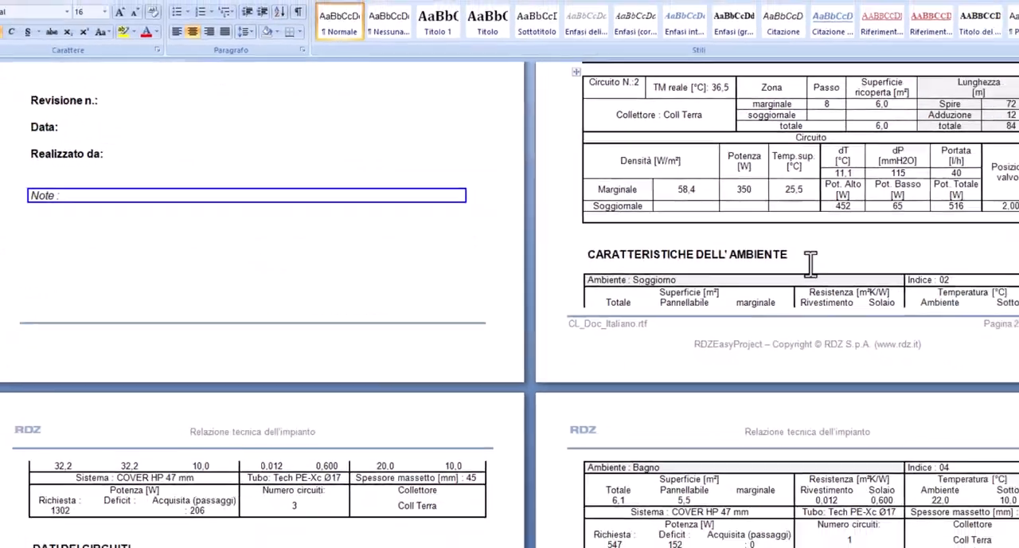
scroll(772, 230, "down", 15)
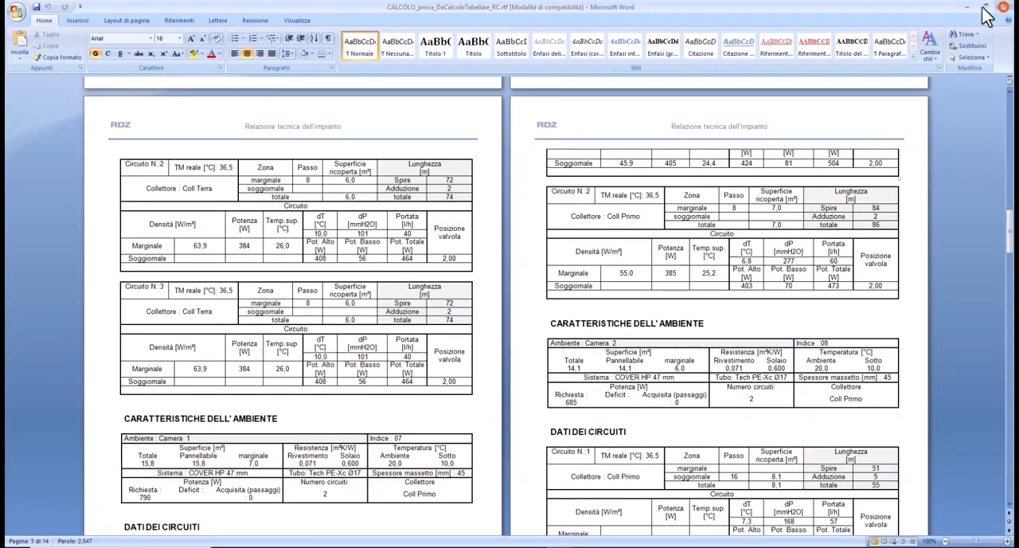
left_click(1002, 7)
Generate the Computo materiali document in Italian as CALCOLO_prova_C_CM.rtf in the CALCOLO folder and open it in Word
left_click(17, 21)
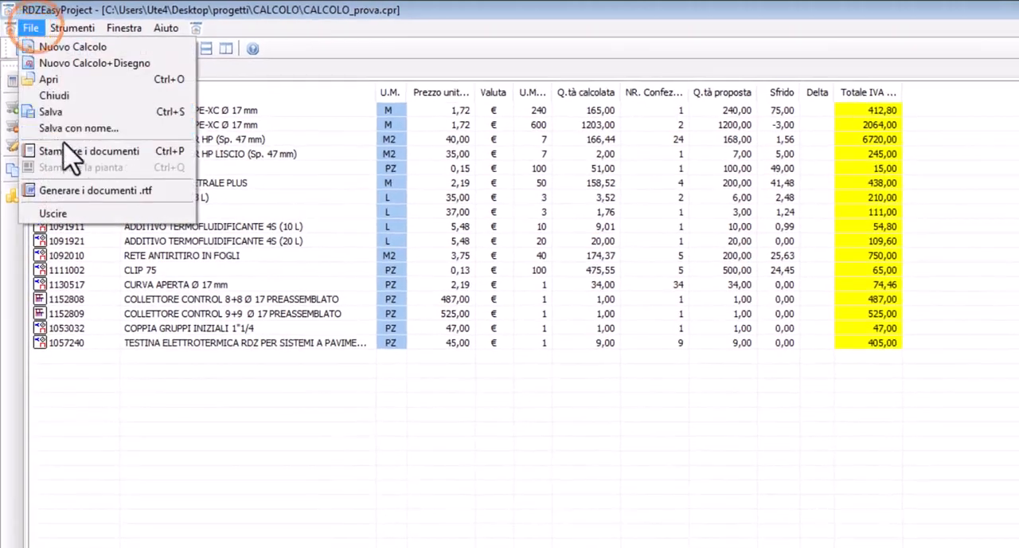
left_click(49, 191)
left_click(704, 482)
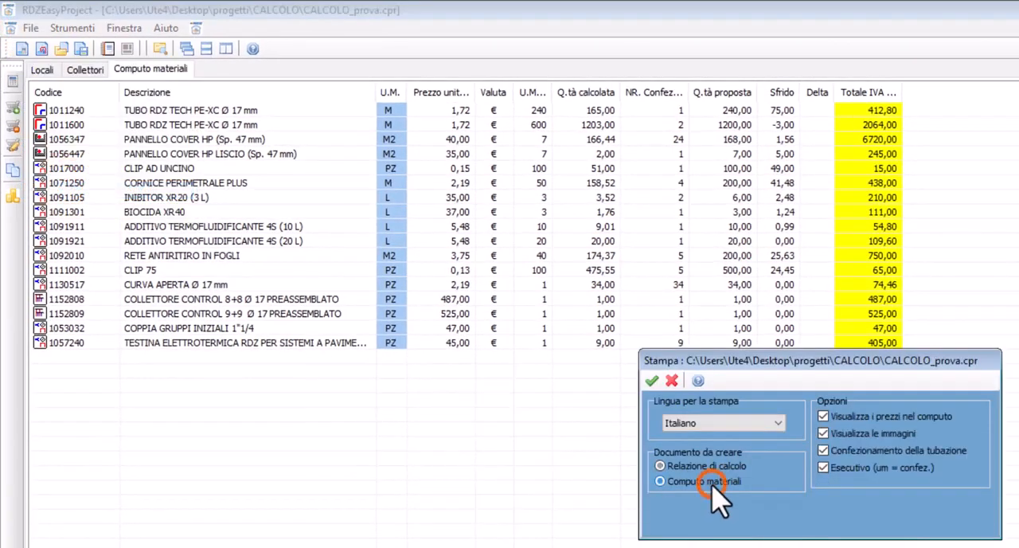
left_click(651, 380)
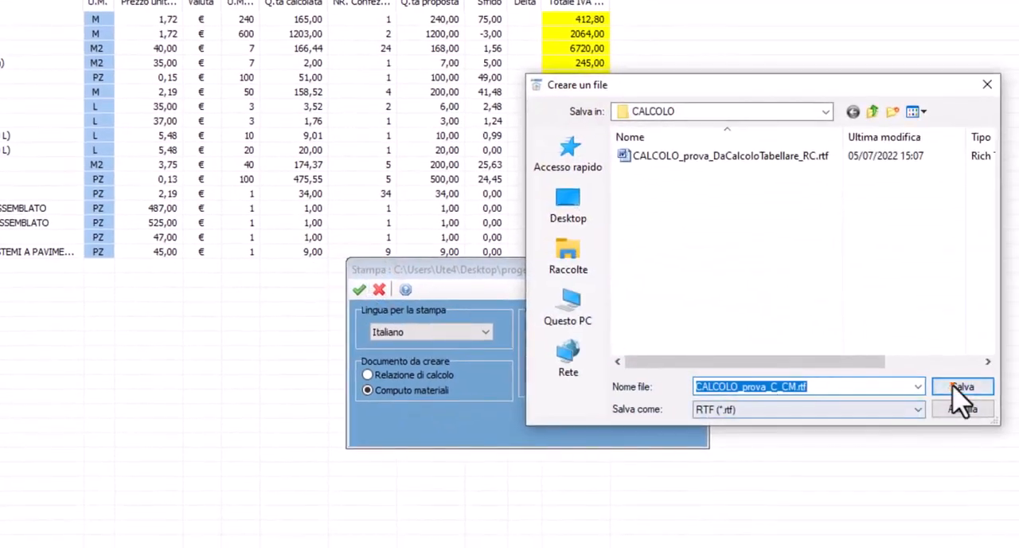
left_click(960, 387)
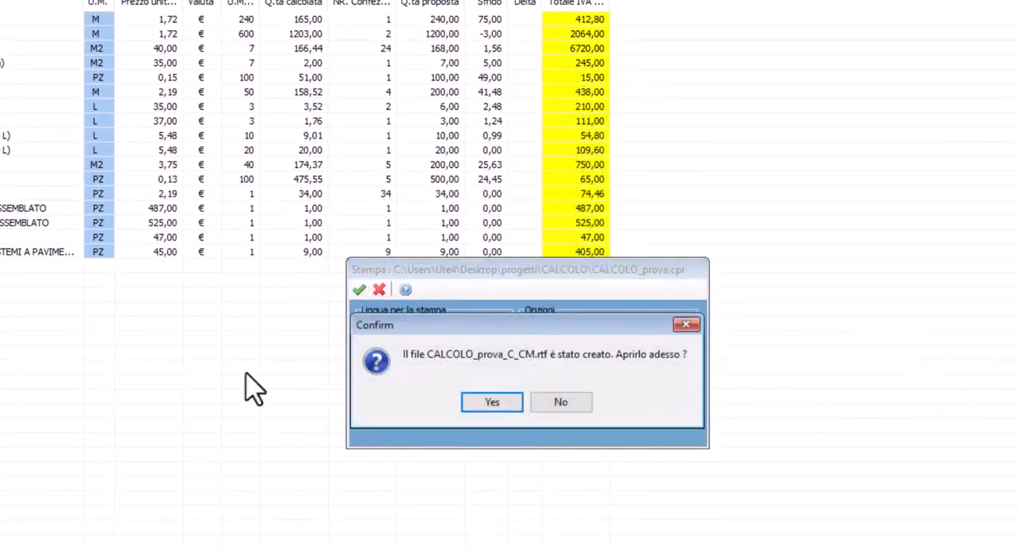
left_click(482, 404)
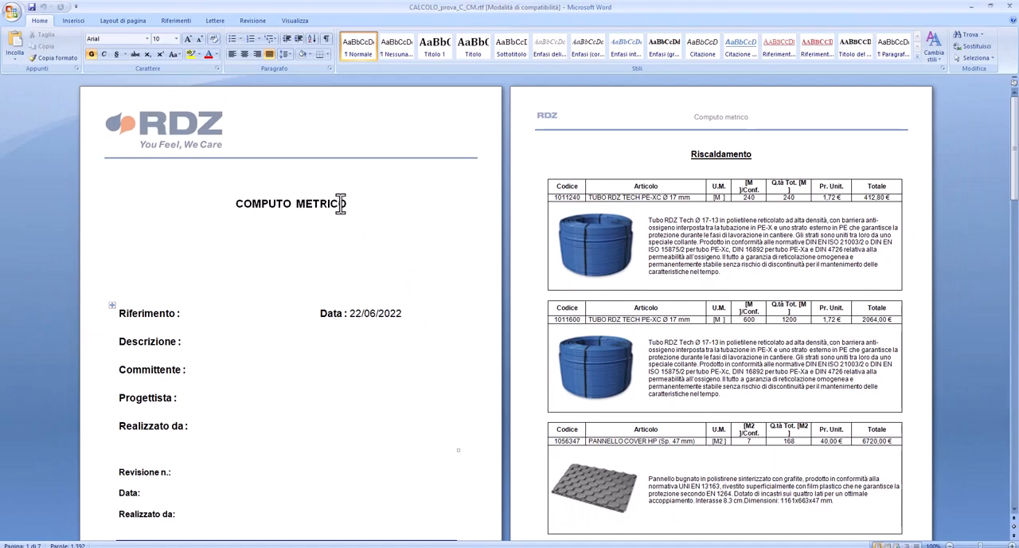
Look through the bill of materials from the priced articles to the division of pipe rolls into circuits
scroll(682, 223, "down", 10)
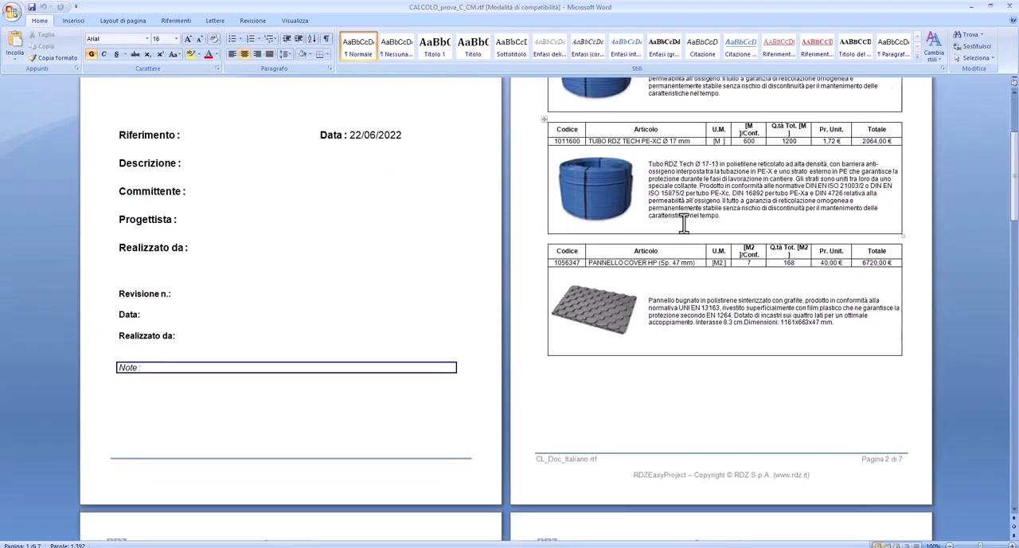
scroll(683, 223, "down", 10)
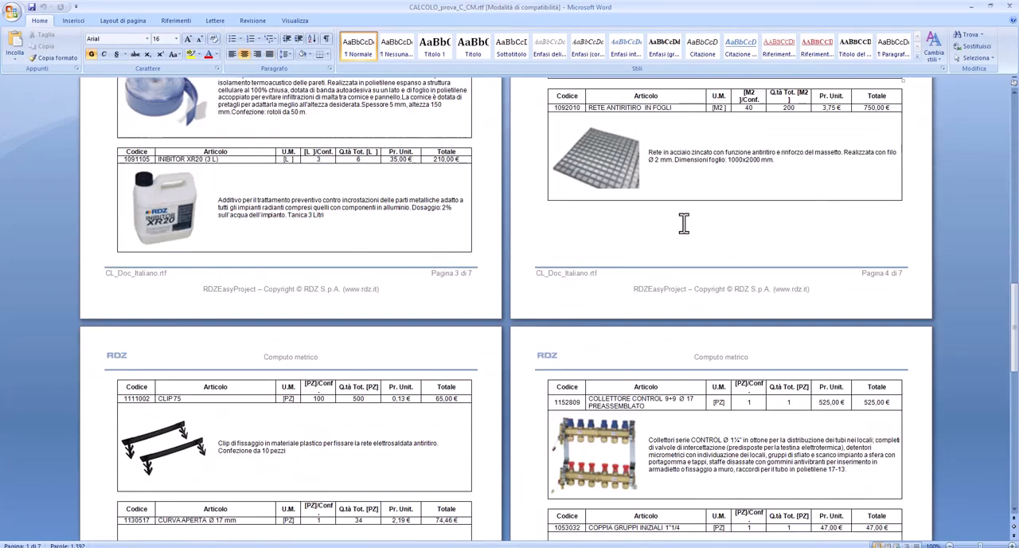
scroll(683, 223, "down", 8)
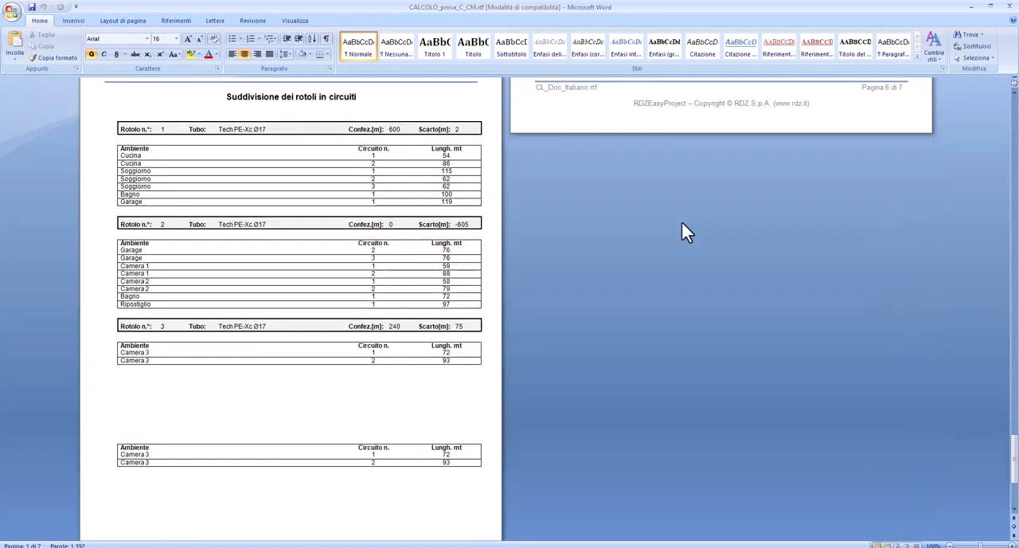